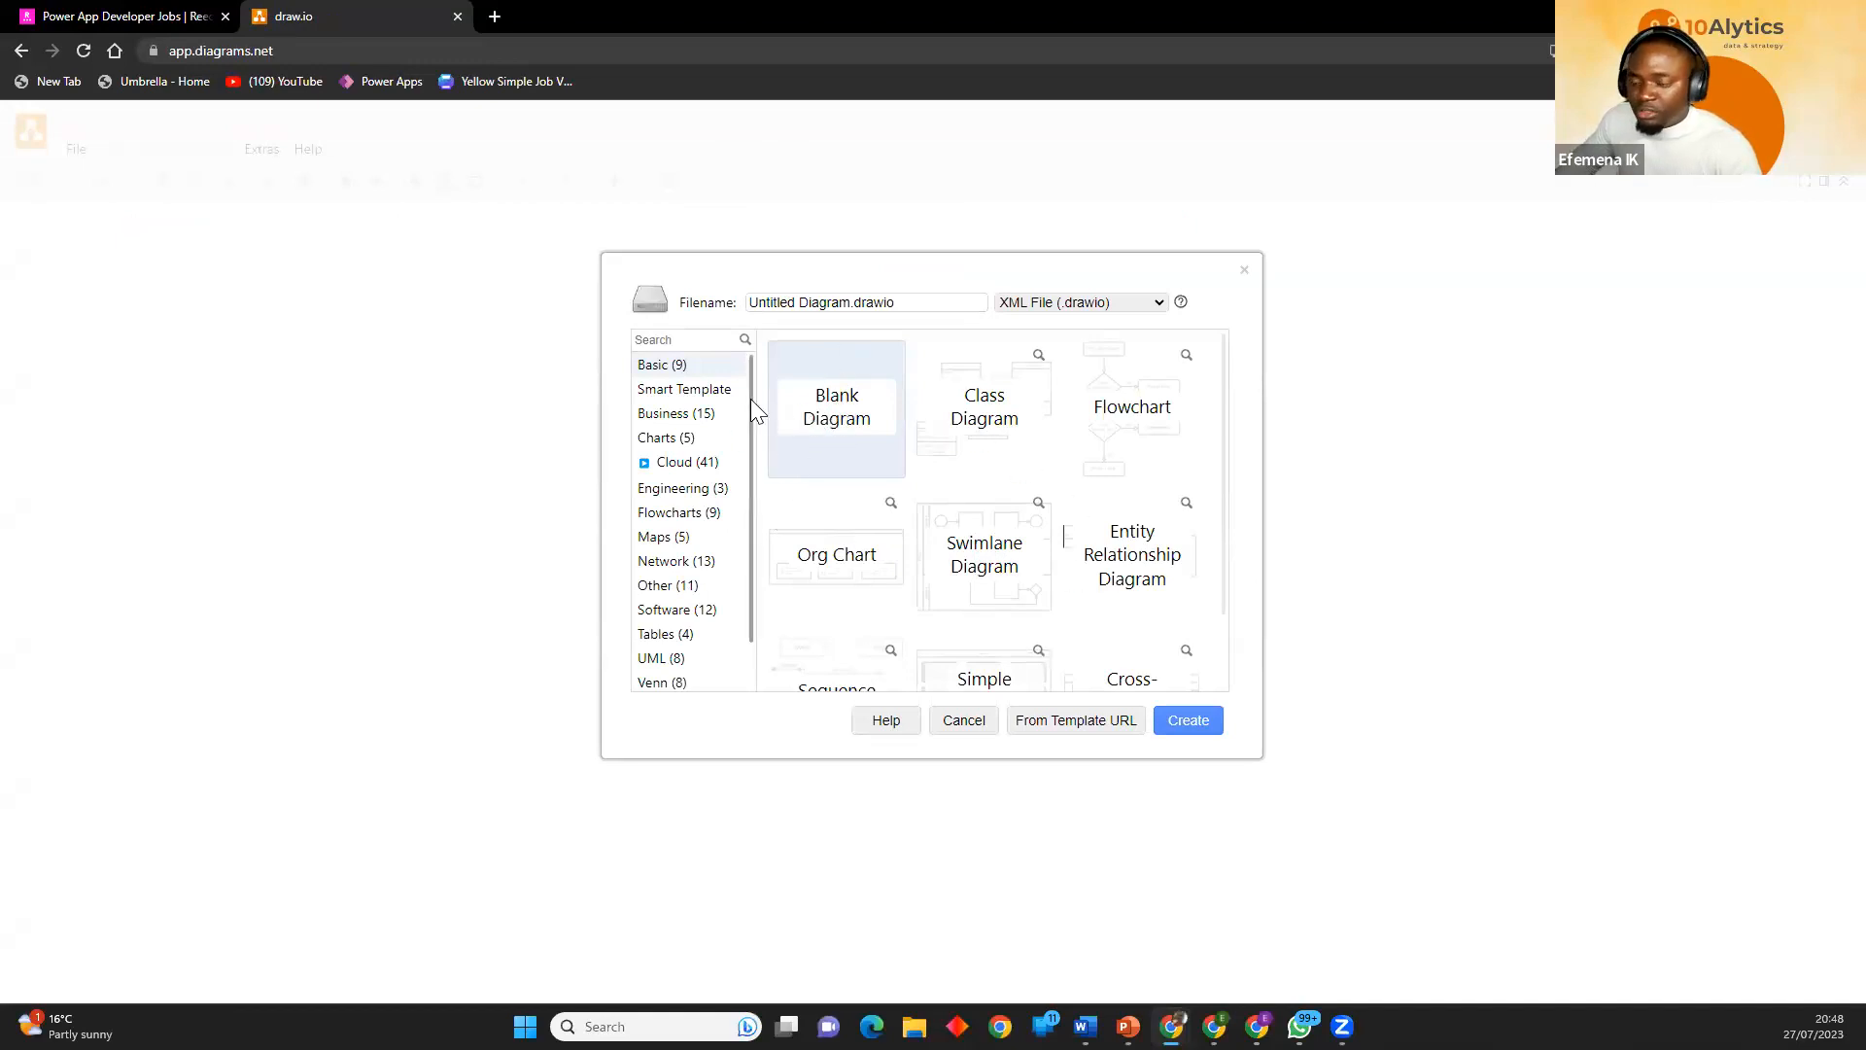
# Load the draw.io web address again to reach the diagram start screen.
pyautogui.click(363, 54)
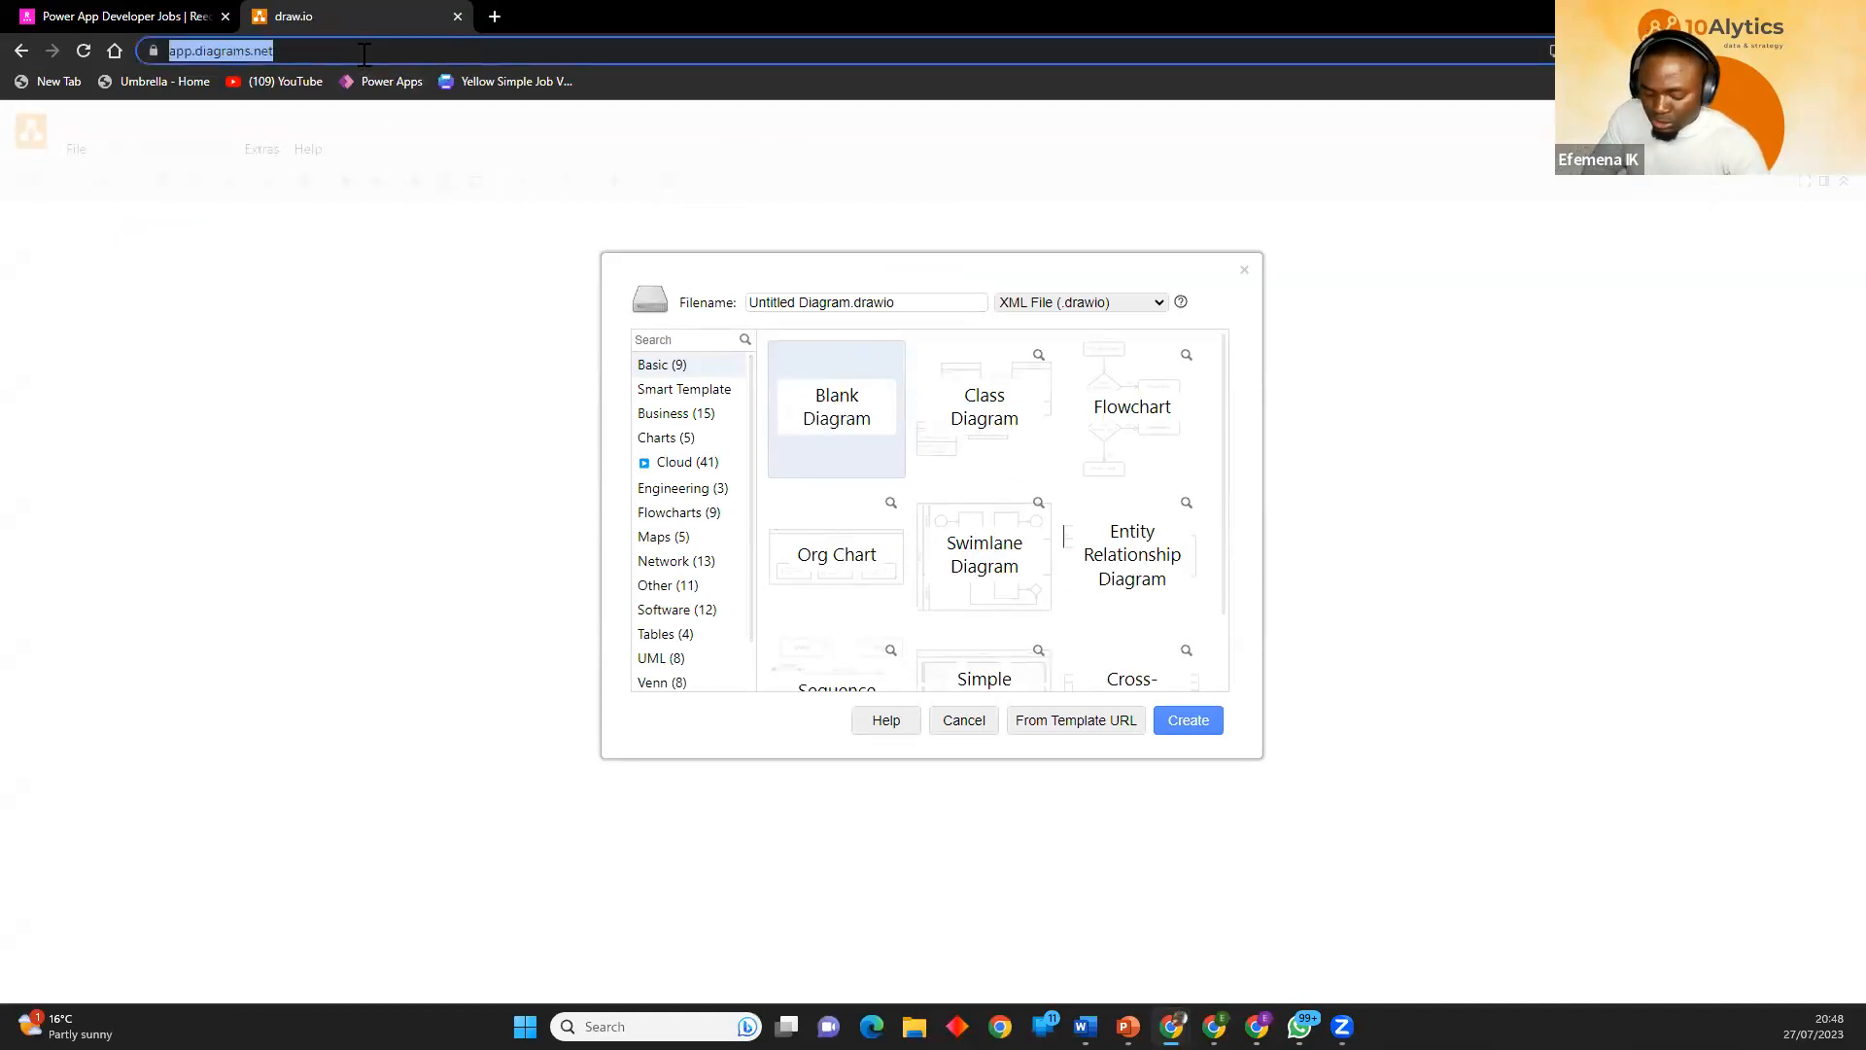
pyautogui.write('draw.io')
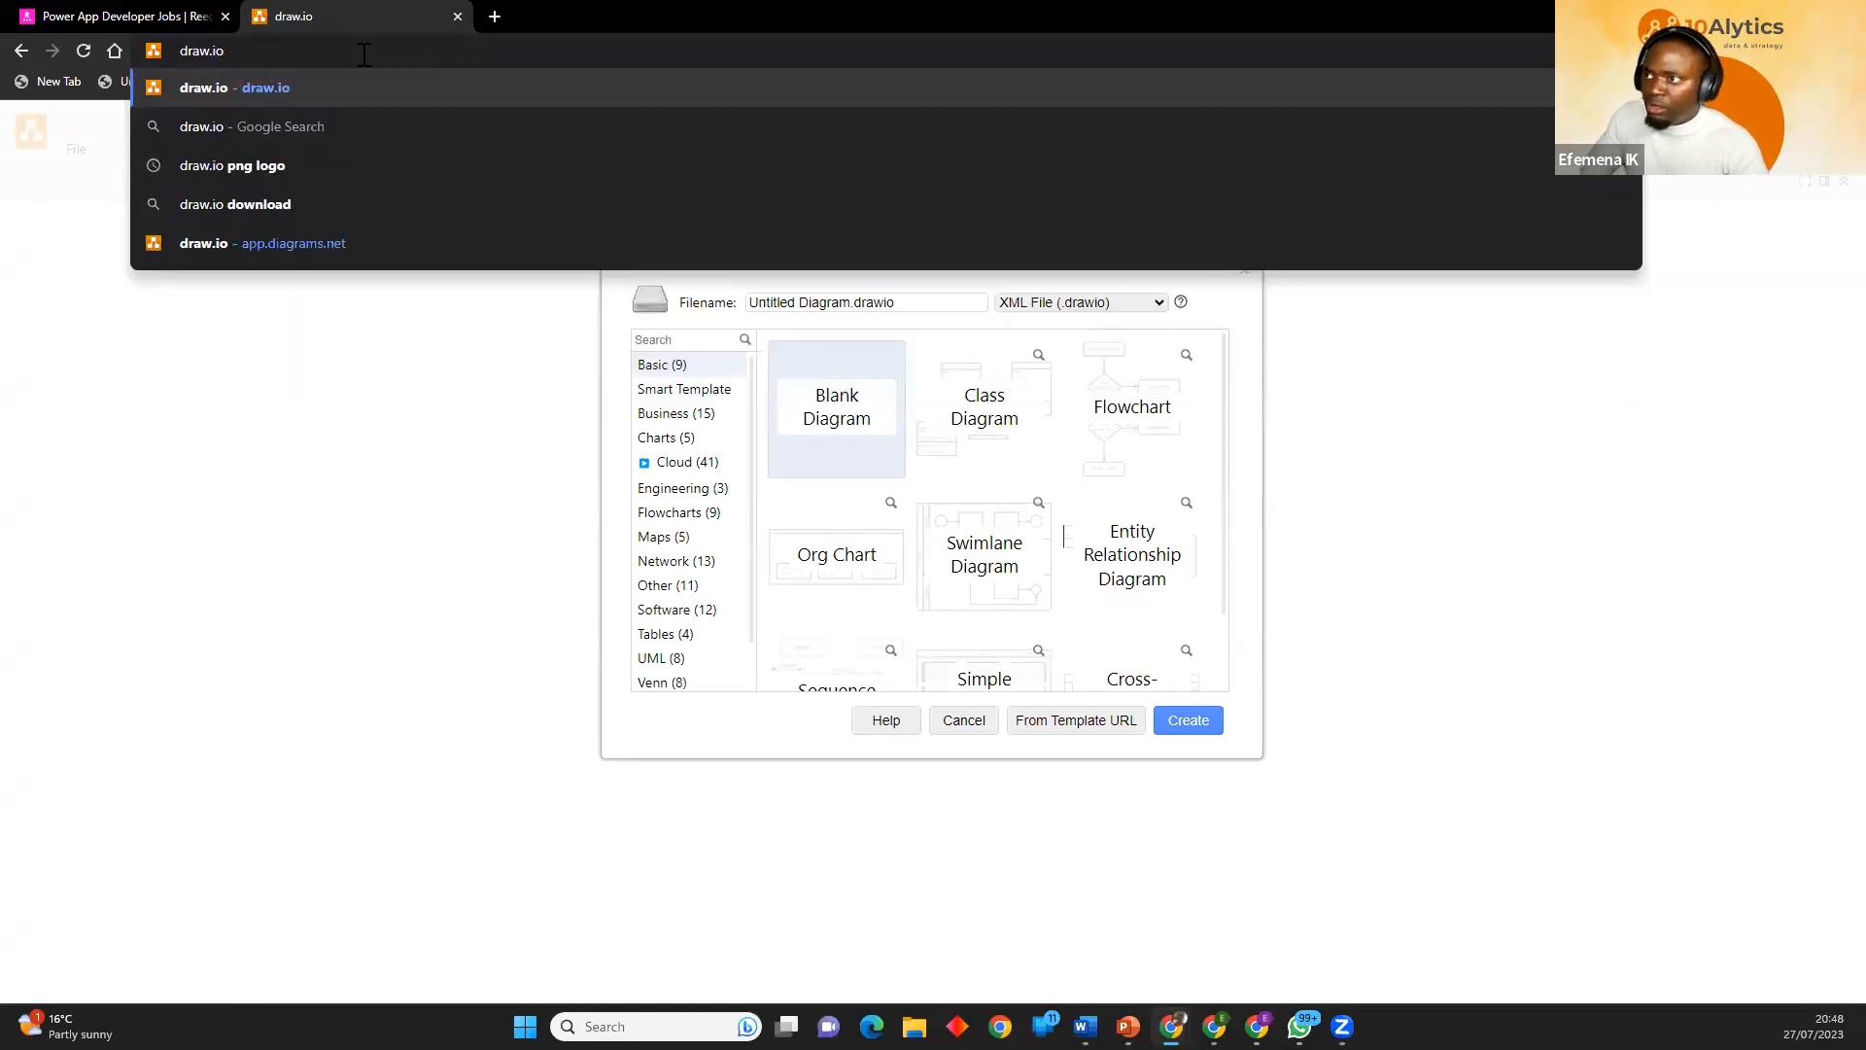
pyautogui.press('Return')
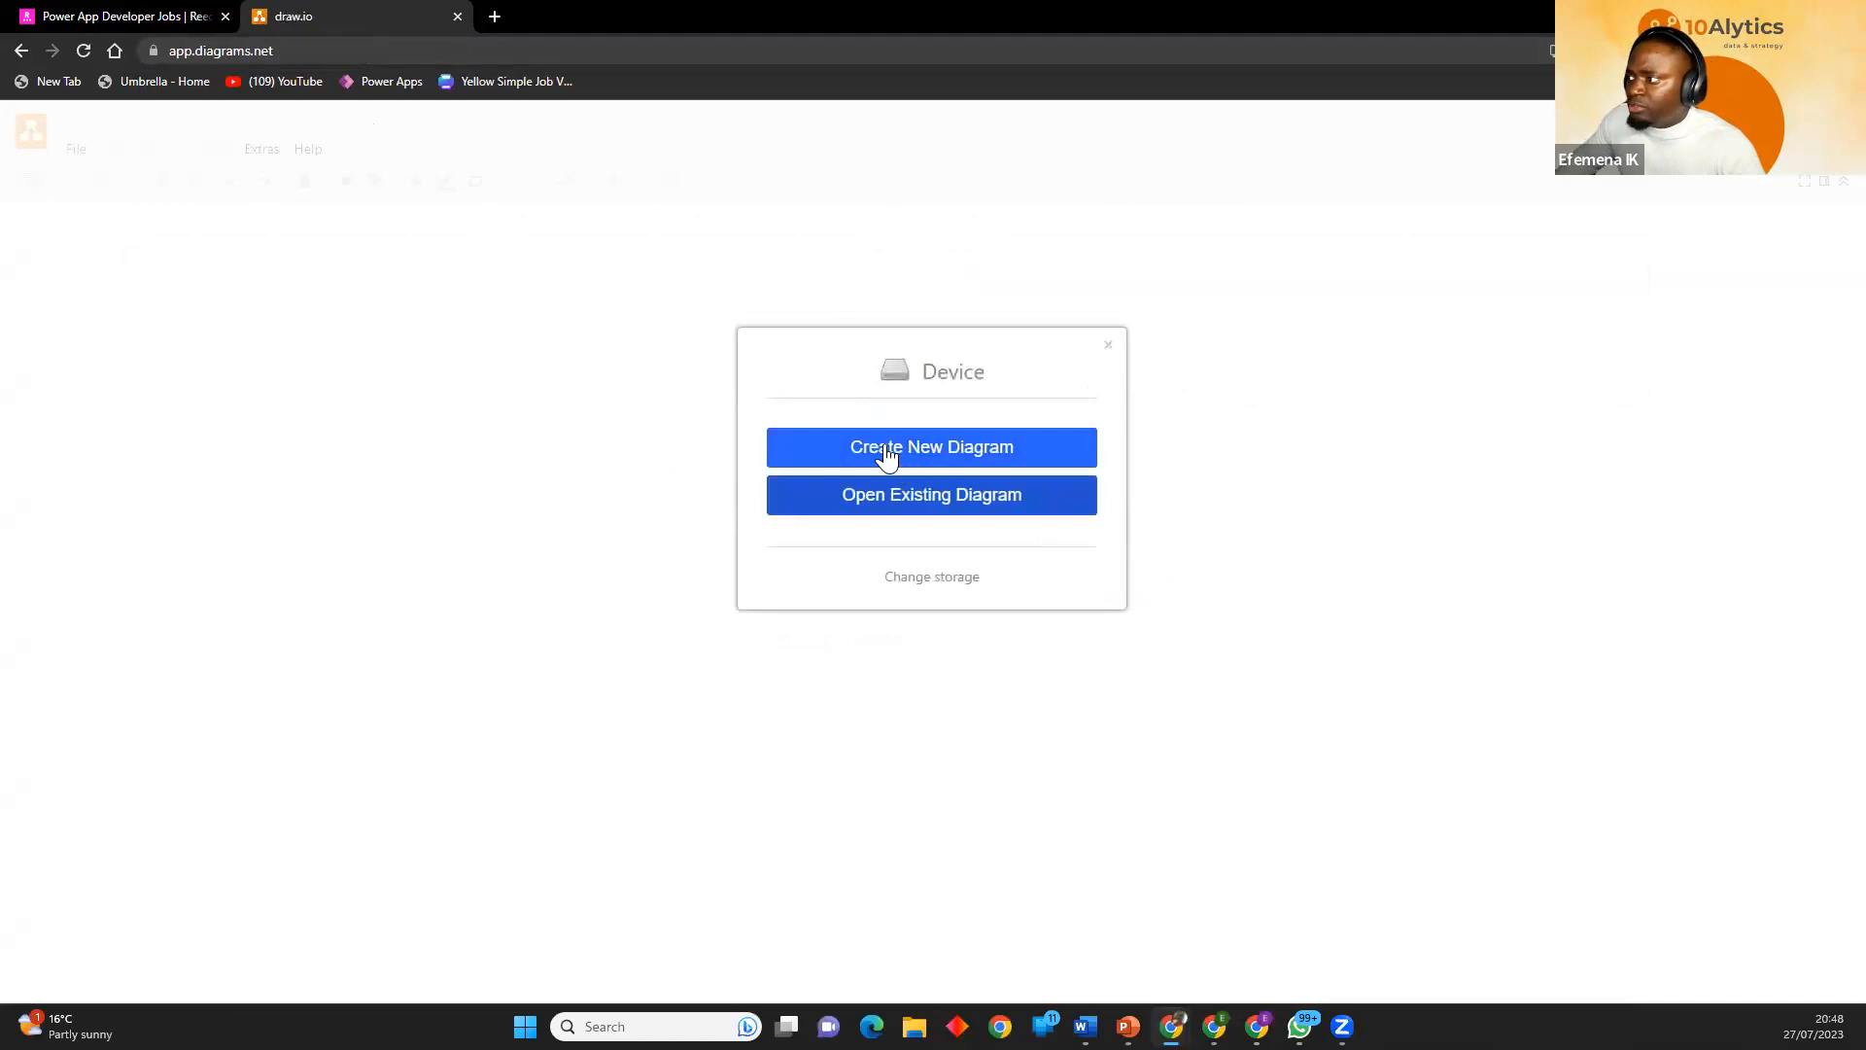
# Create a new blank diagram and save it on the Desktop as "Test drive Process flow".
pyautogui.click(926, 456)
pyautogui.click(833, 429)
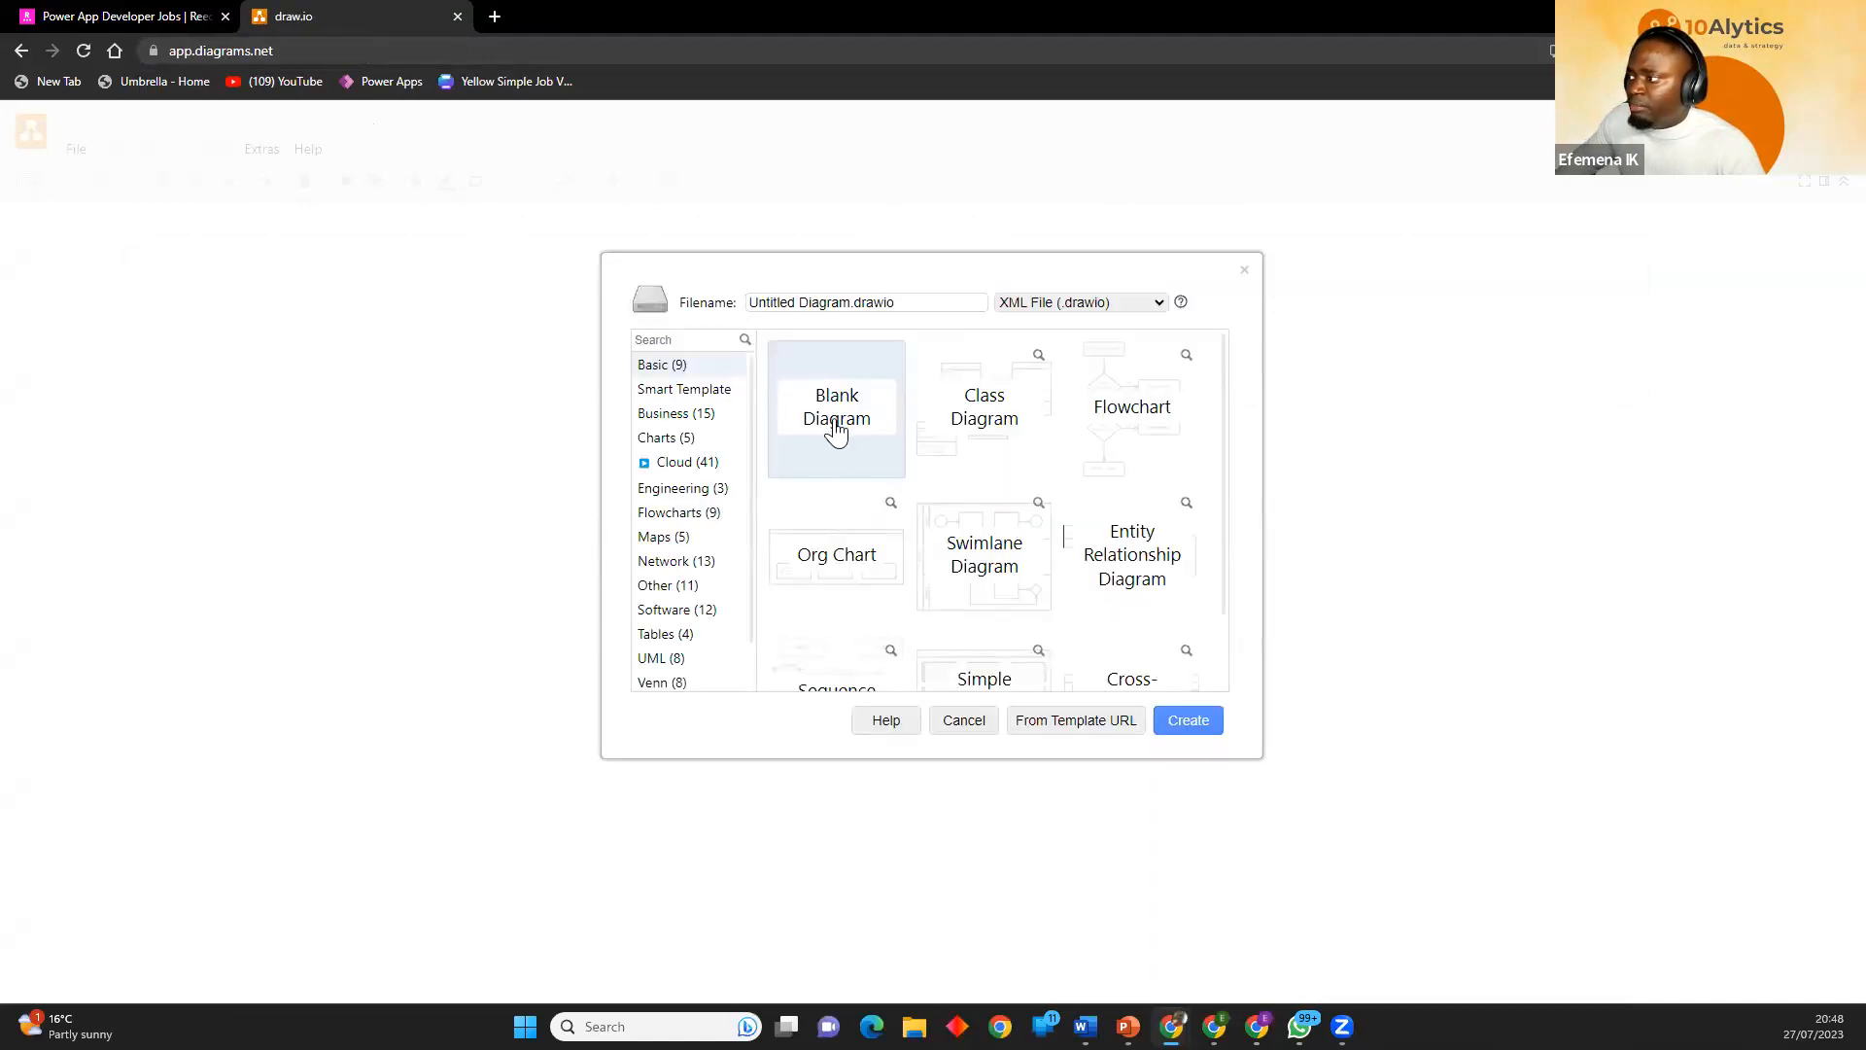
pyautogui.click(1184, 724)
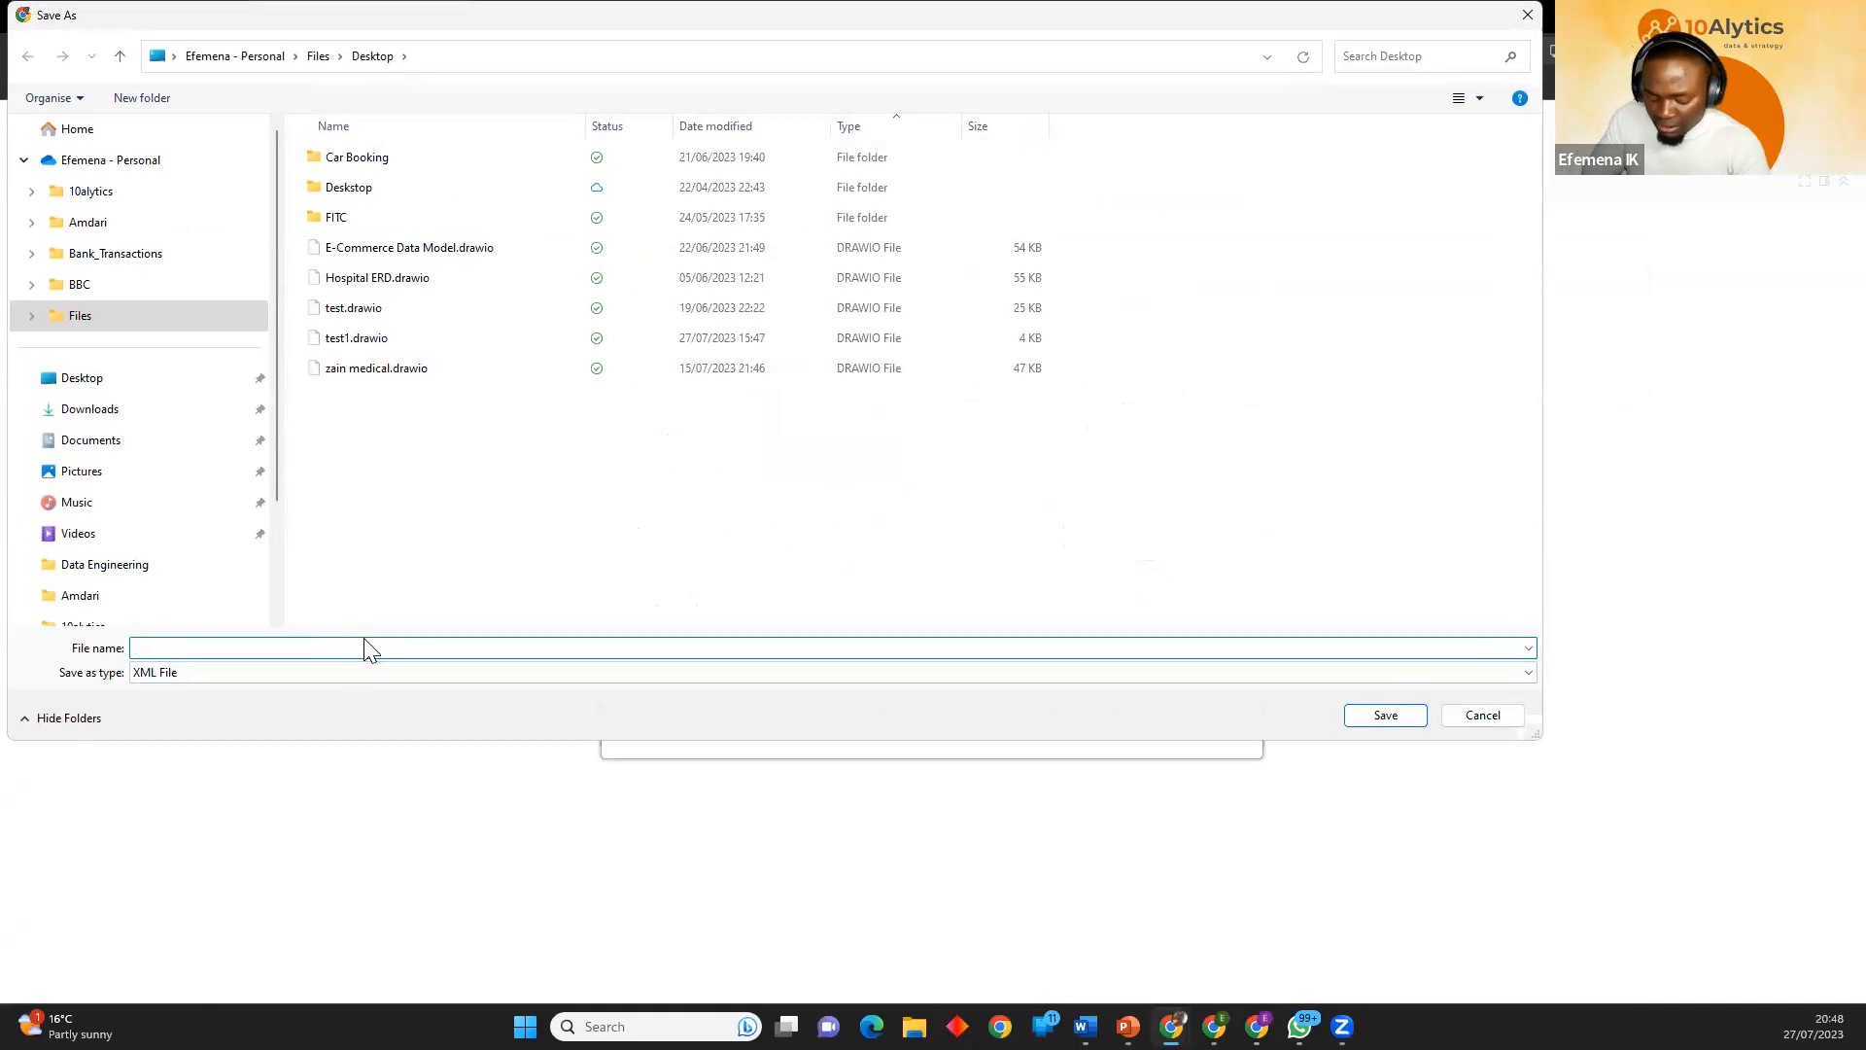
pyautogui.write('Test drive Process flow')
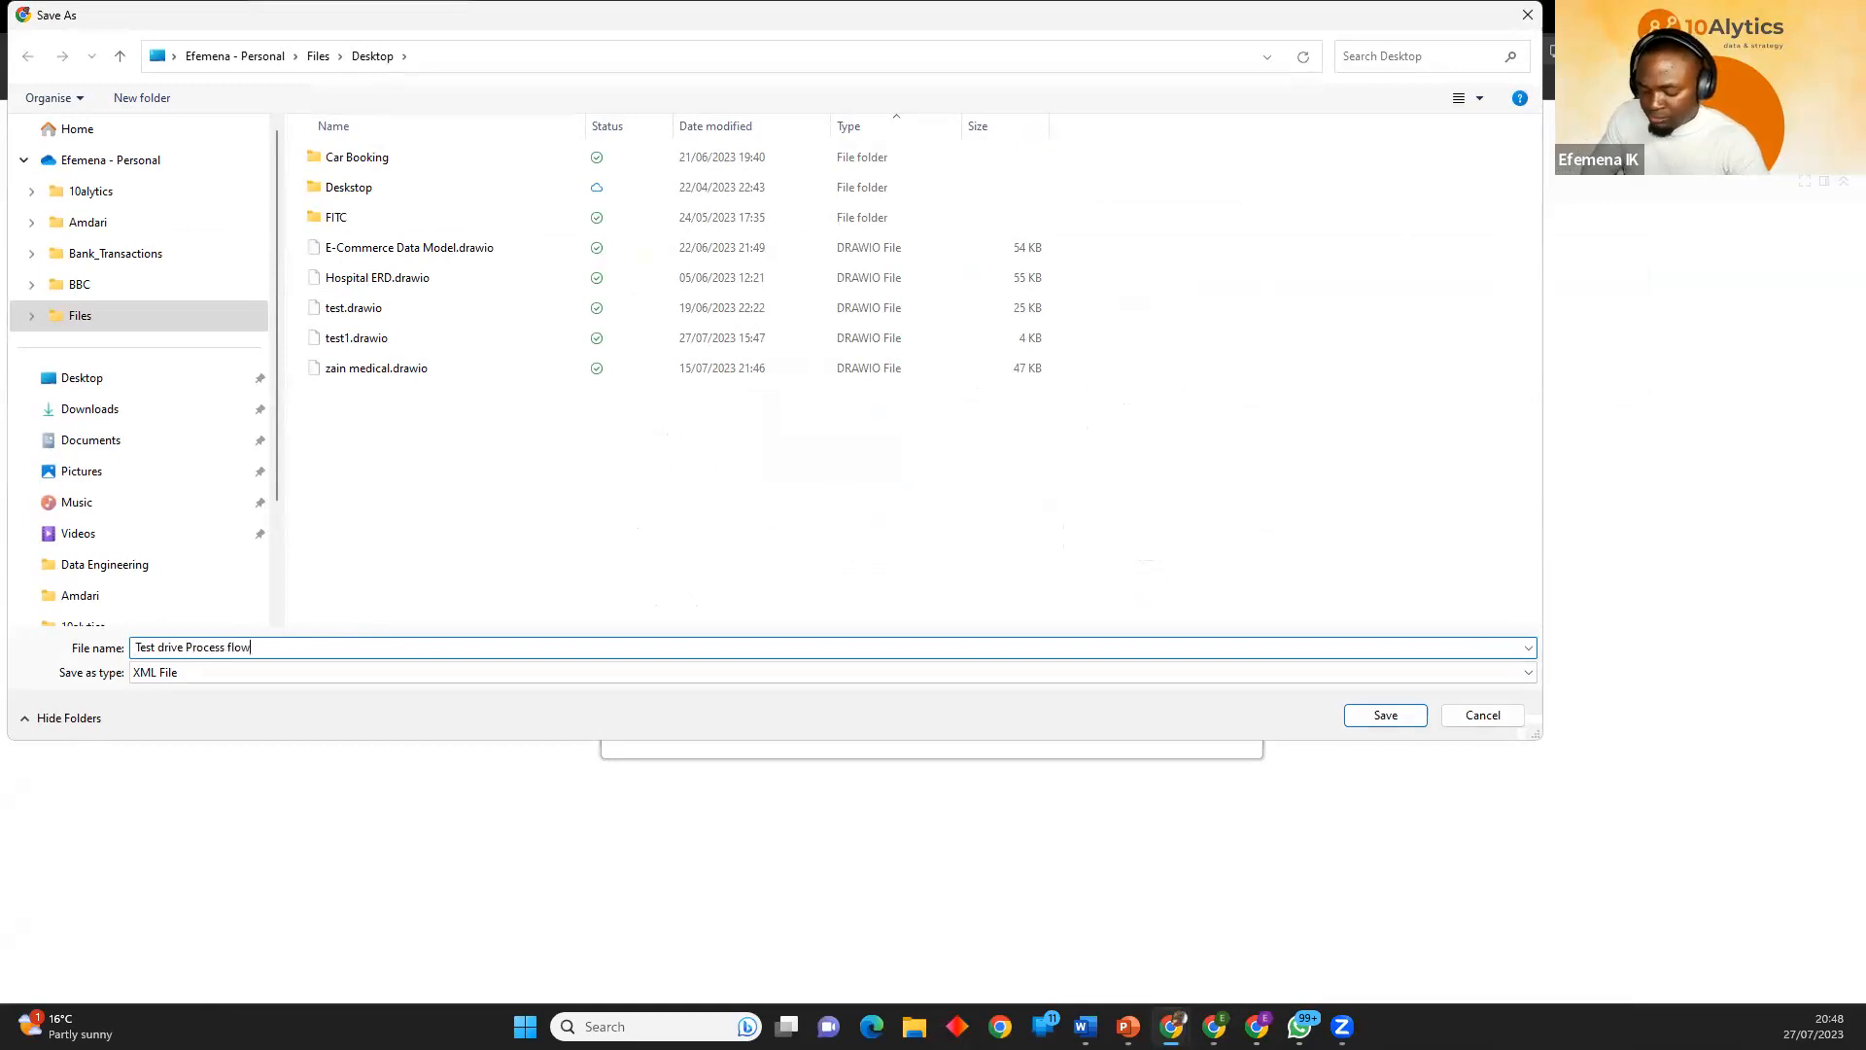
pyautogui.press('Return')
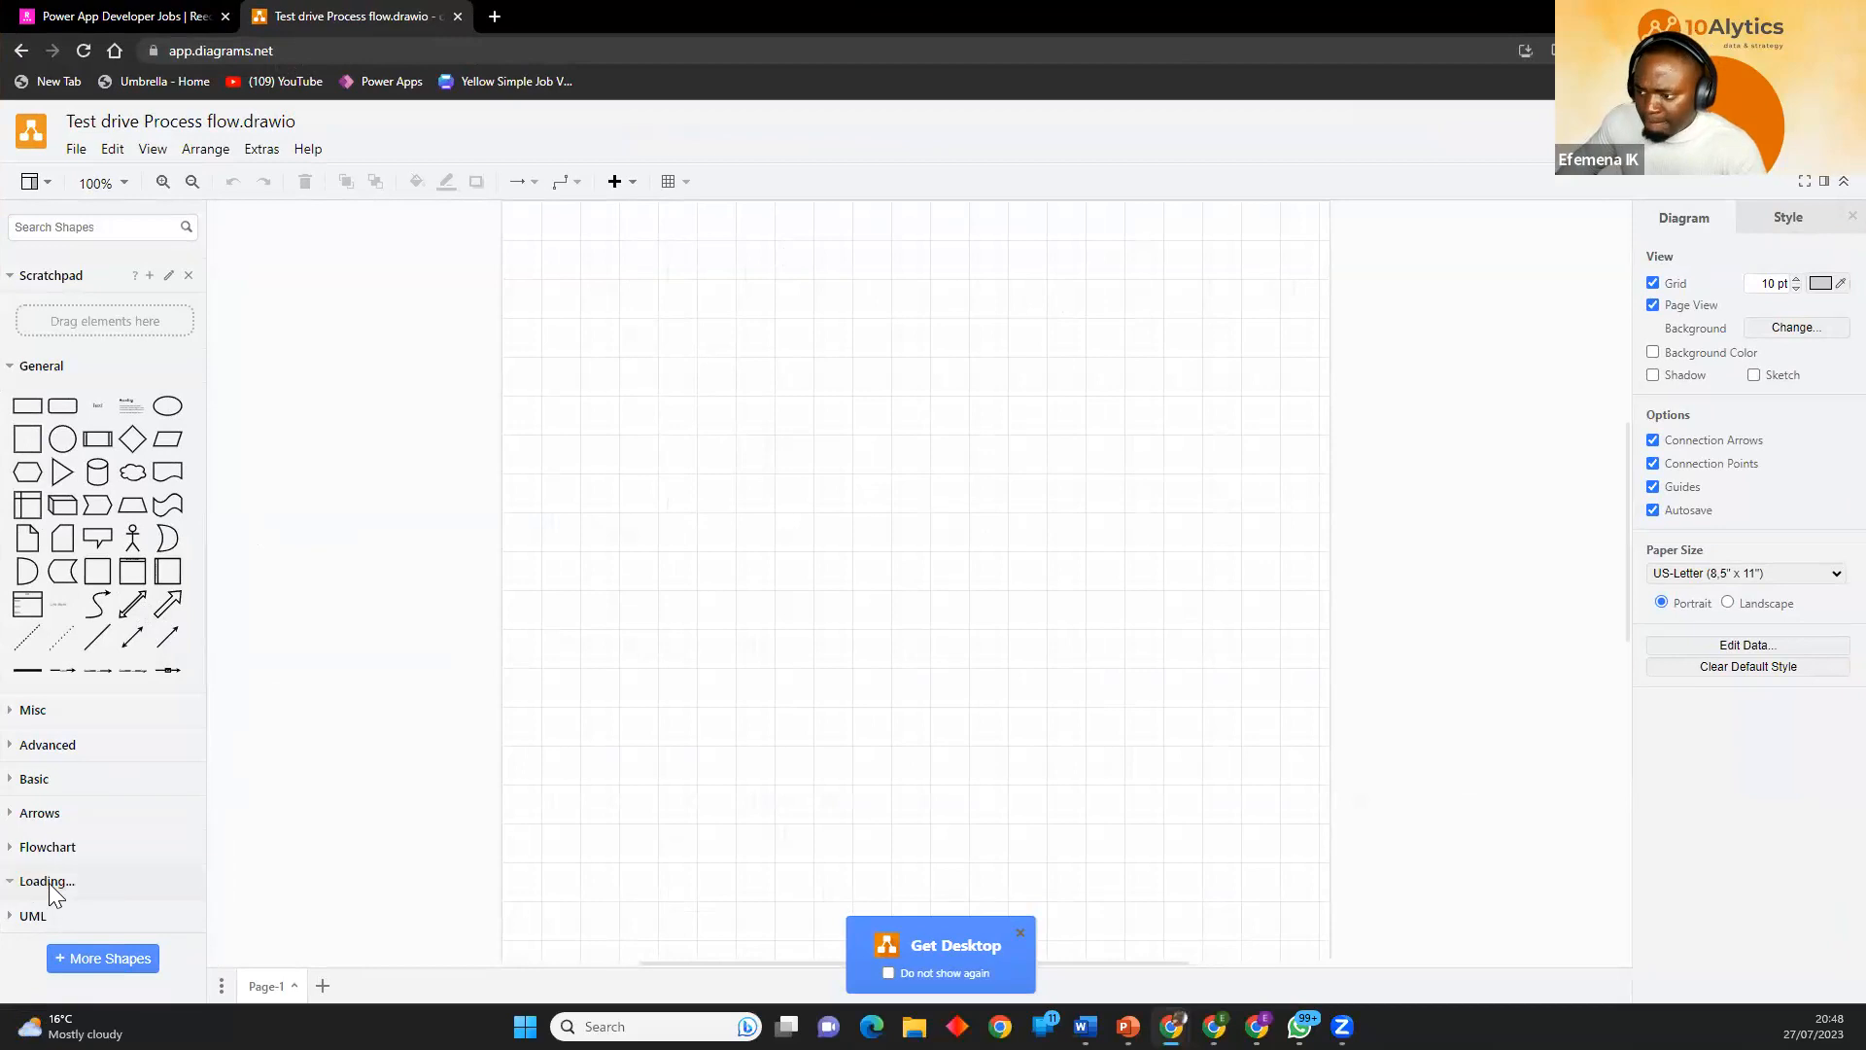
pyautogui.scroll(-3, 72, 775)
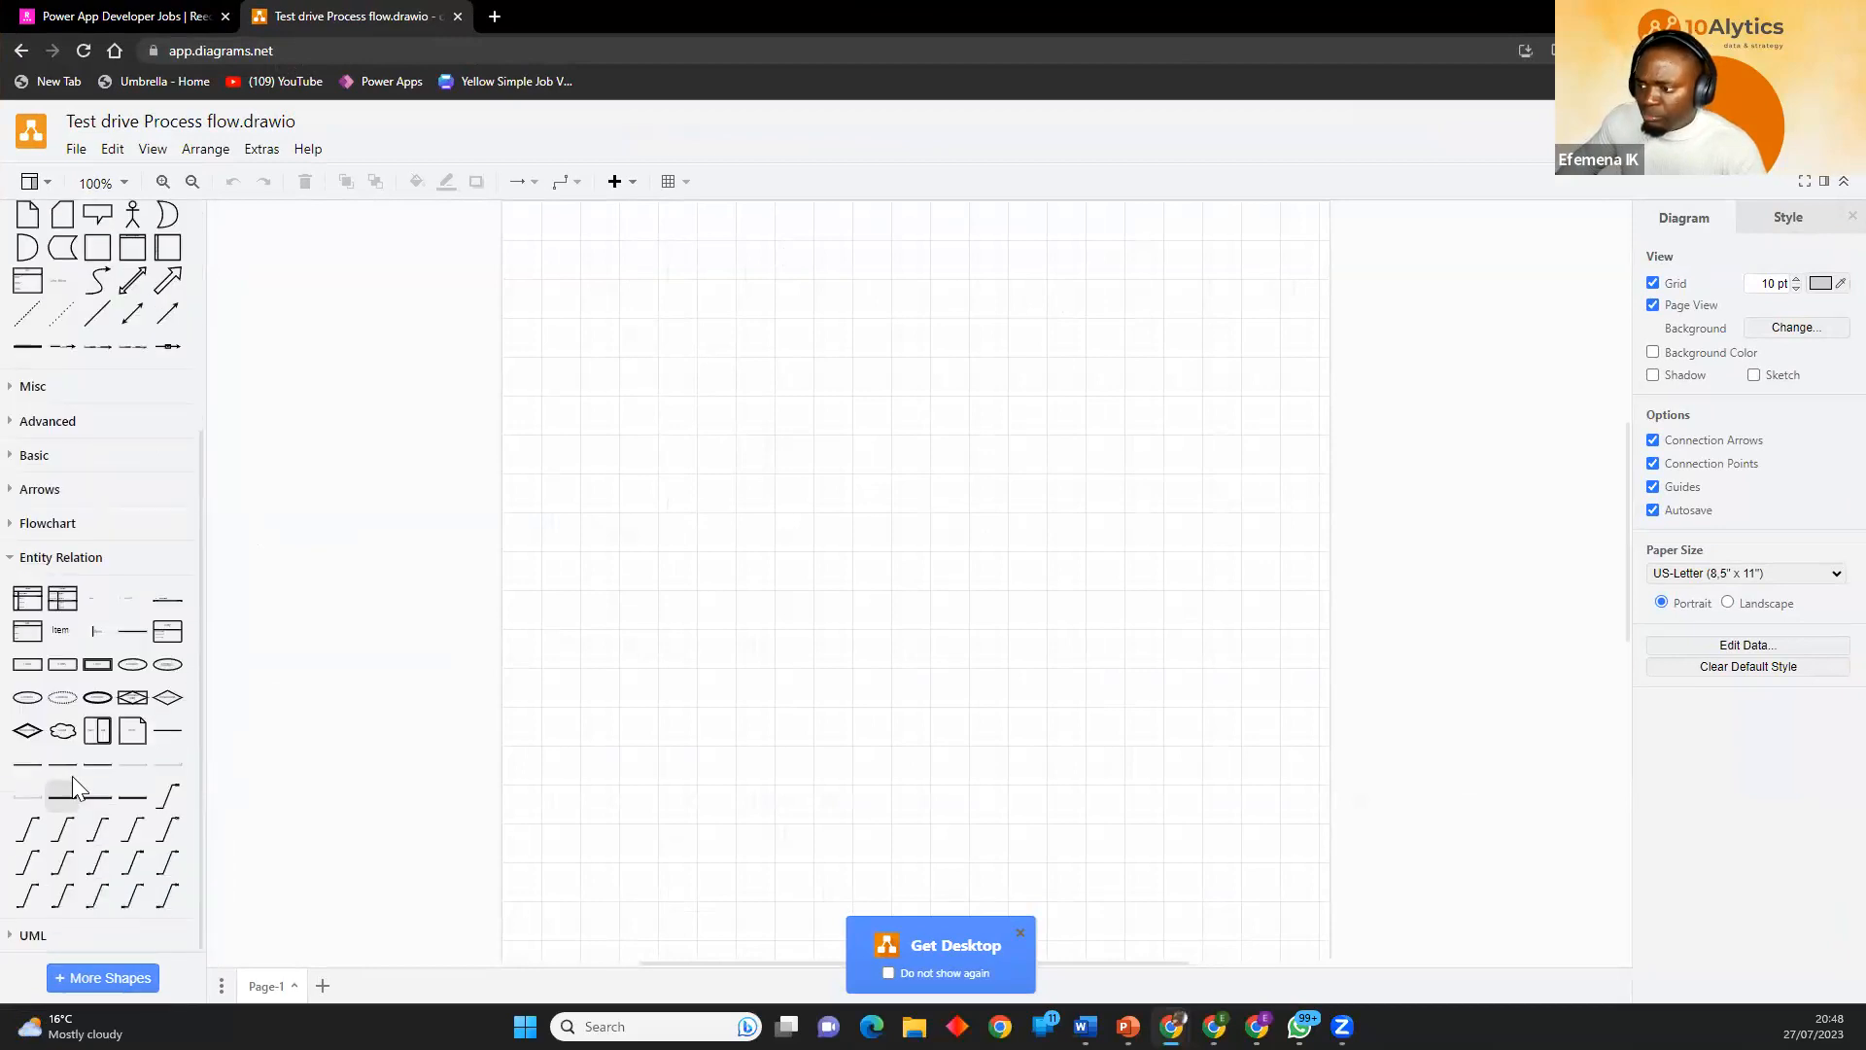
pyautogui.click(43, 557)
pyautogui.click(48, 847)
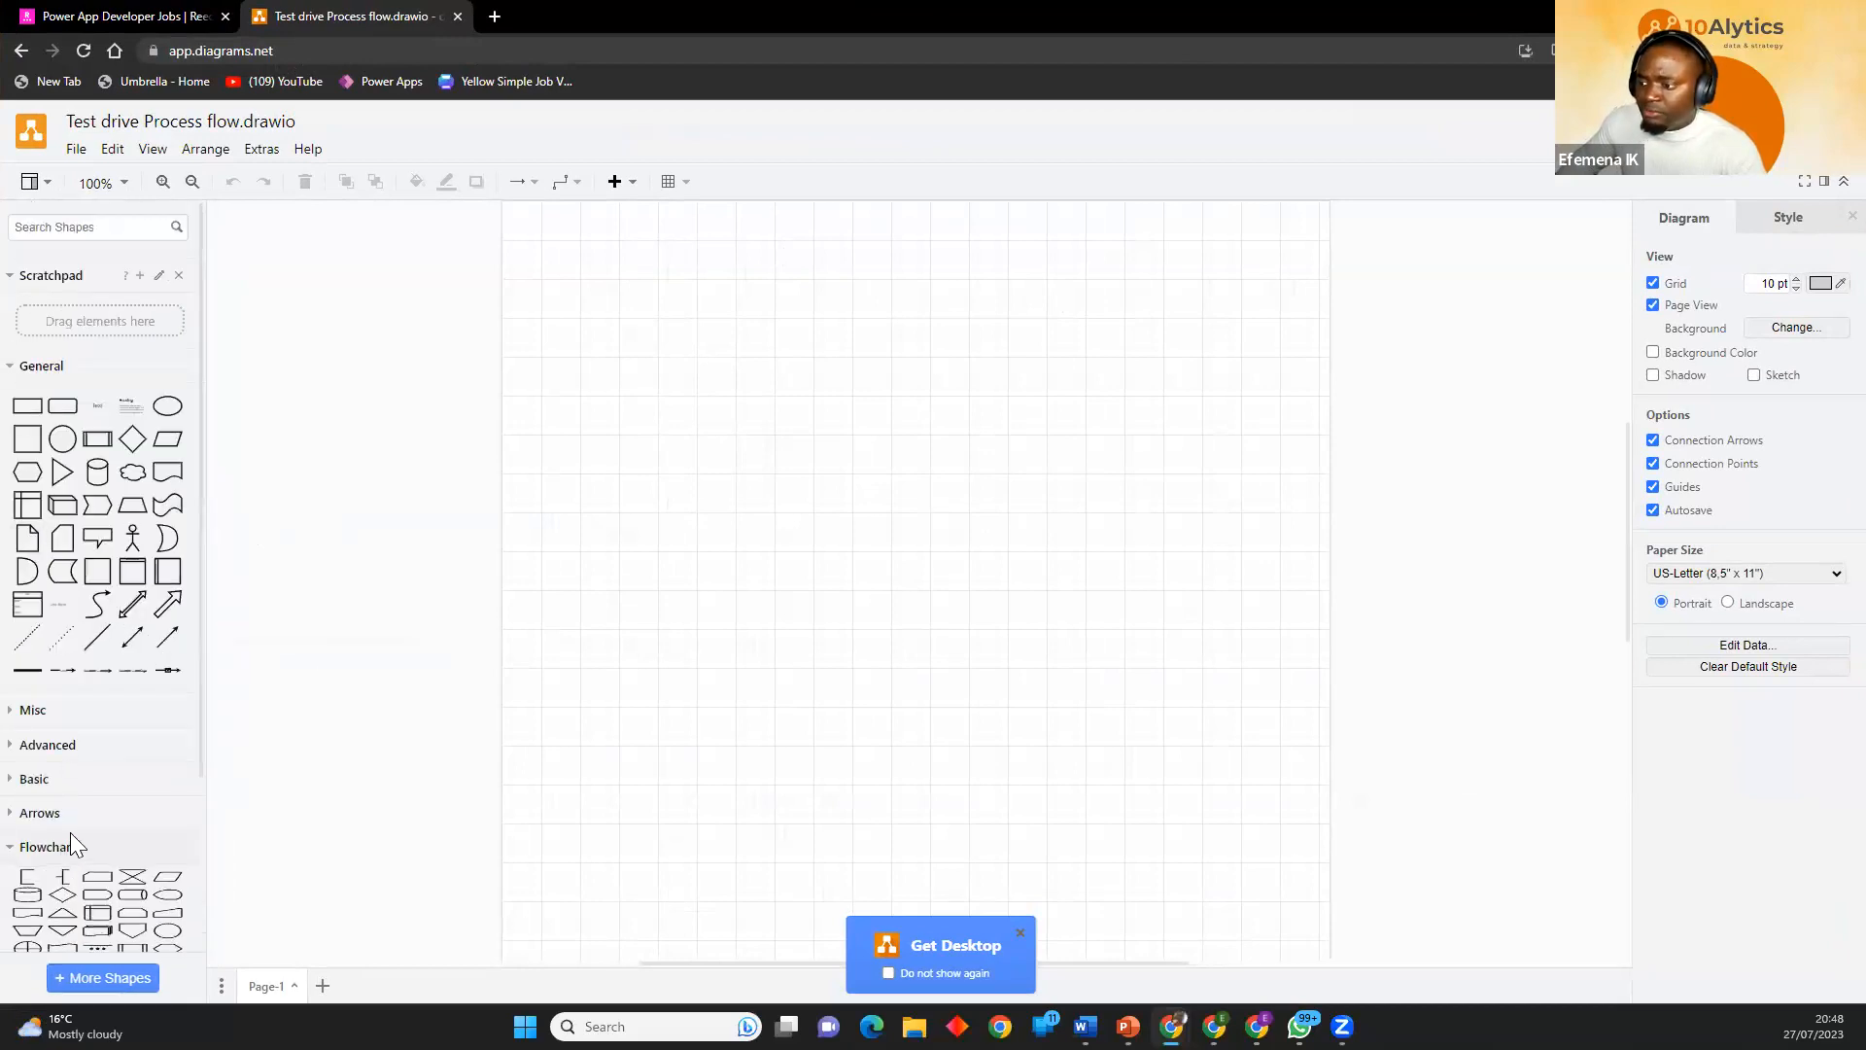
pyautogui.scroll(-2, 93, 775)
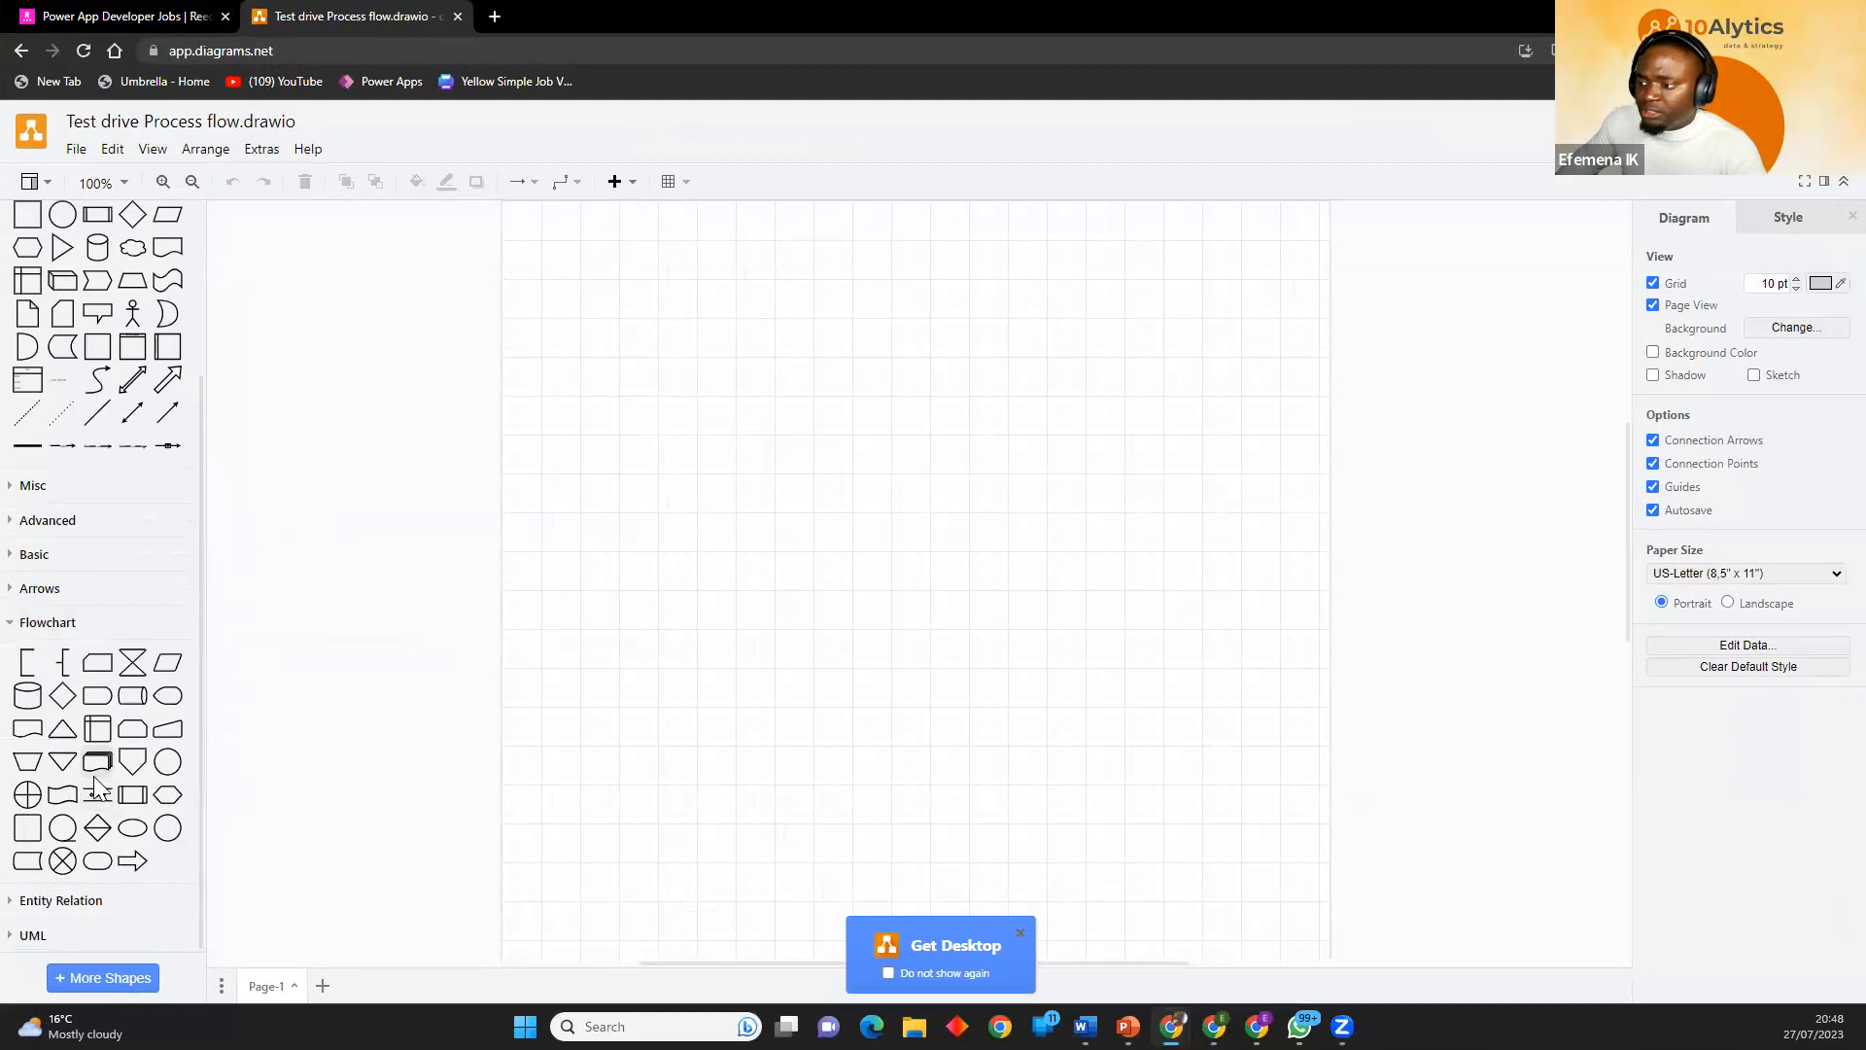
pyautogui.click(45, 623)
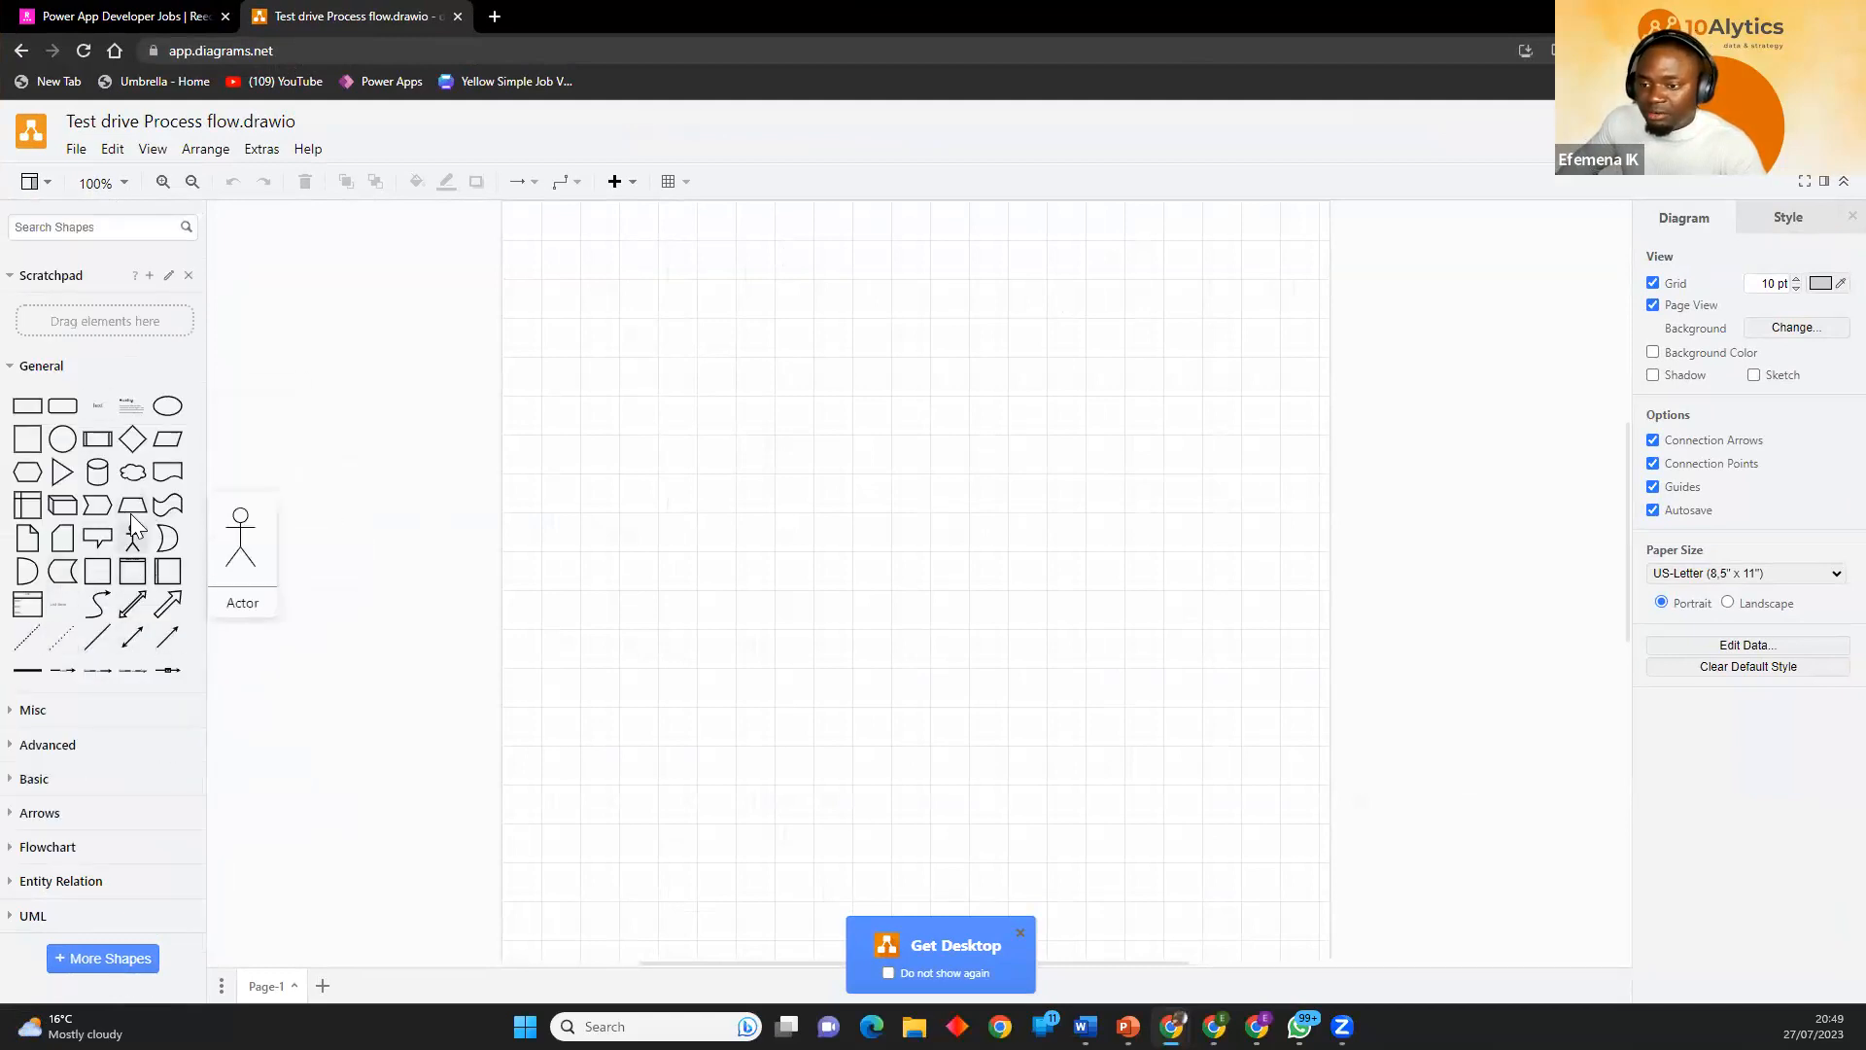
# Insert a horizontal container near the page's upper edge and stretch it into a swimlane spanning almost the full page width.
pyautogui.click(170, 578)
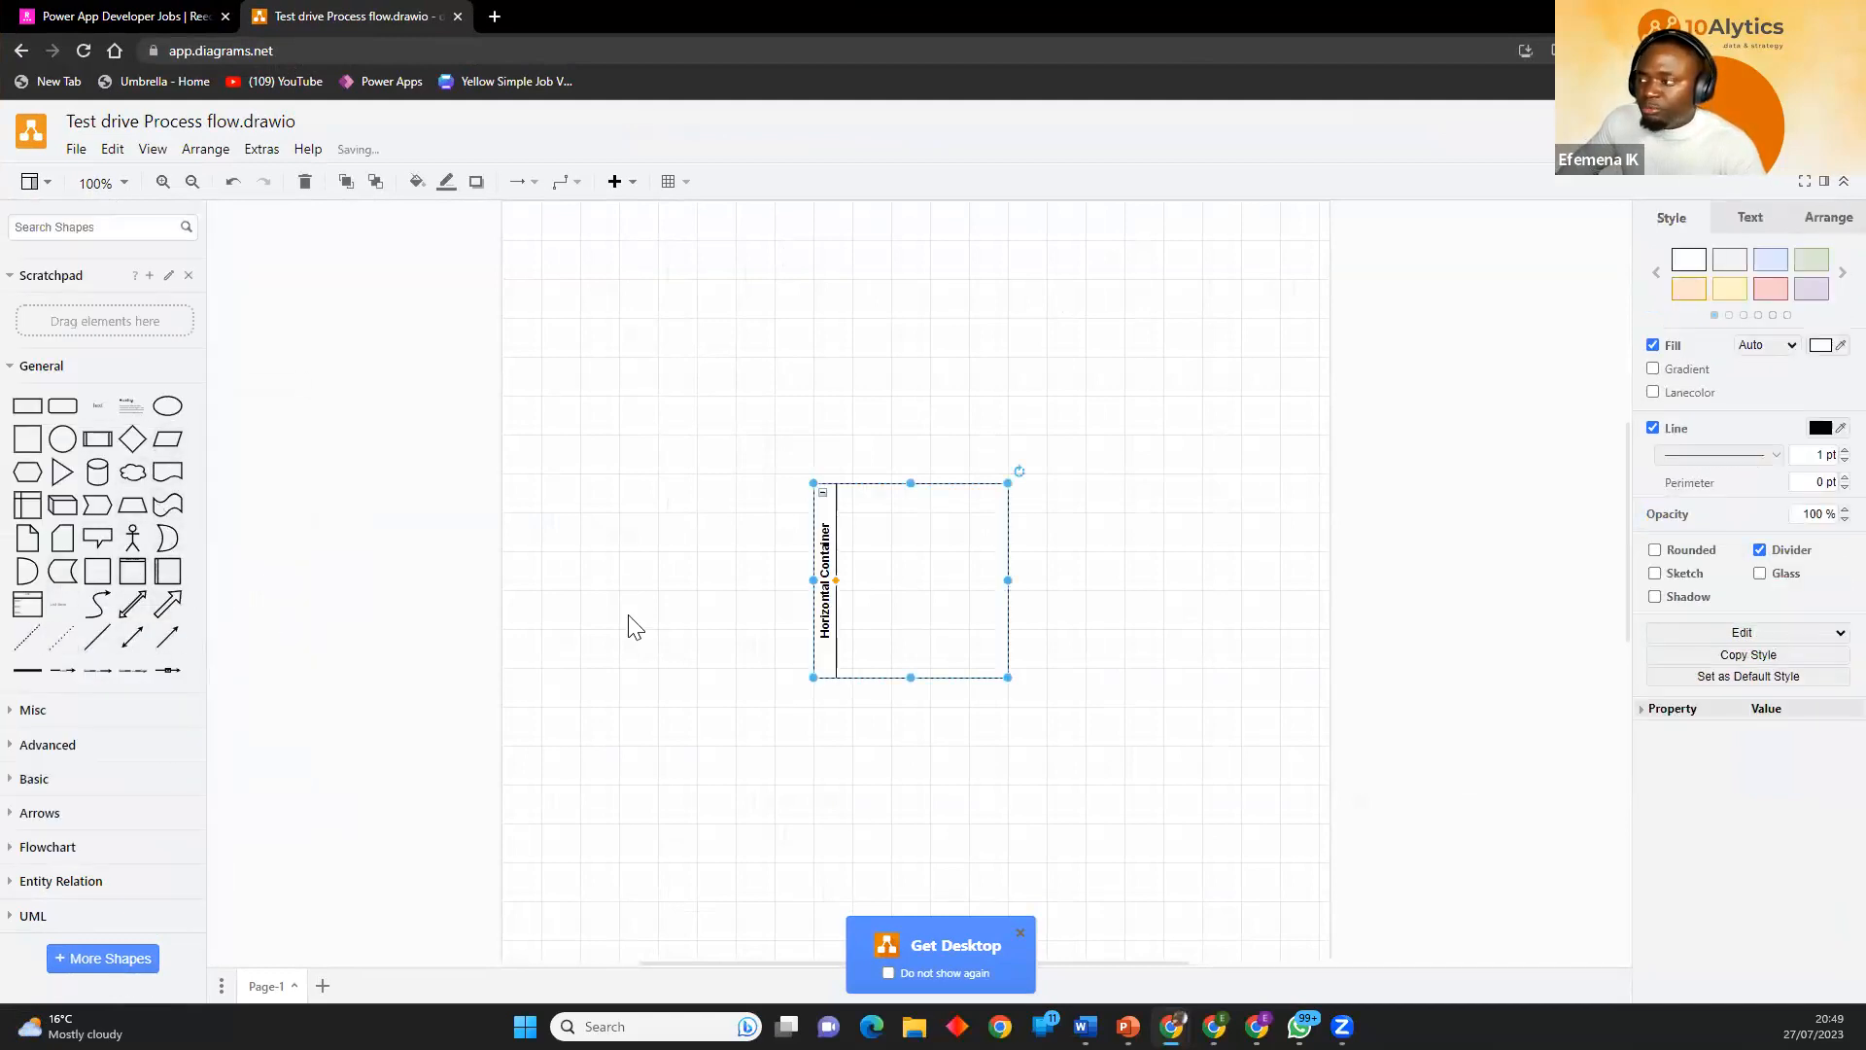
pyautogui.moveTo(891, 667); pyautogui.dragTo(609, 521)
pyautogui.doubleClick(730, 32)
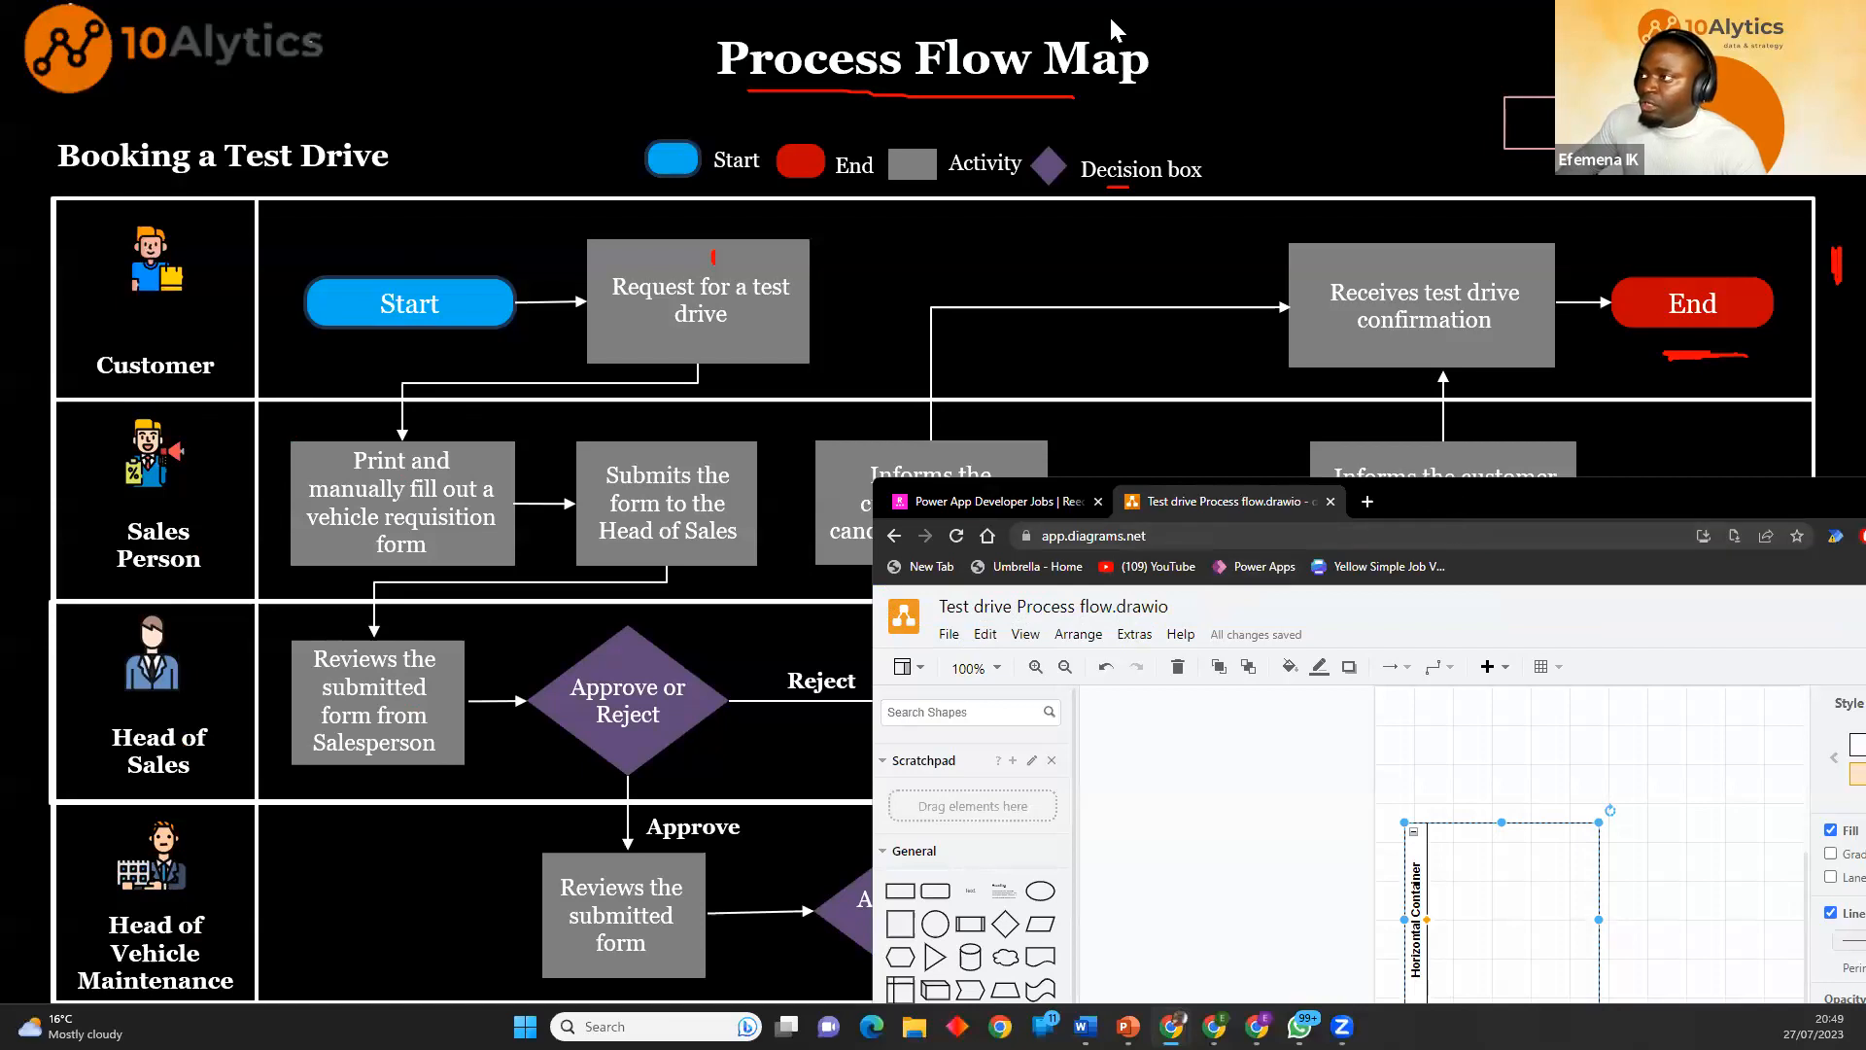
pyautogui.doubleClick(1446, 484)
pyautogui.moveTo(756, 524); pyautogui.dragTo(1283, 476)
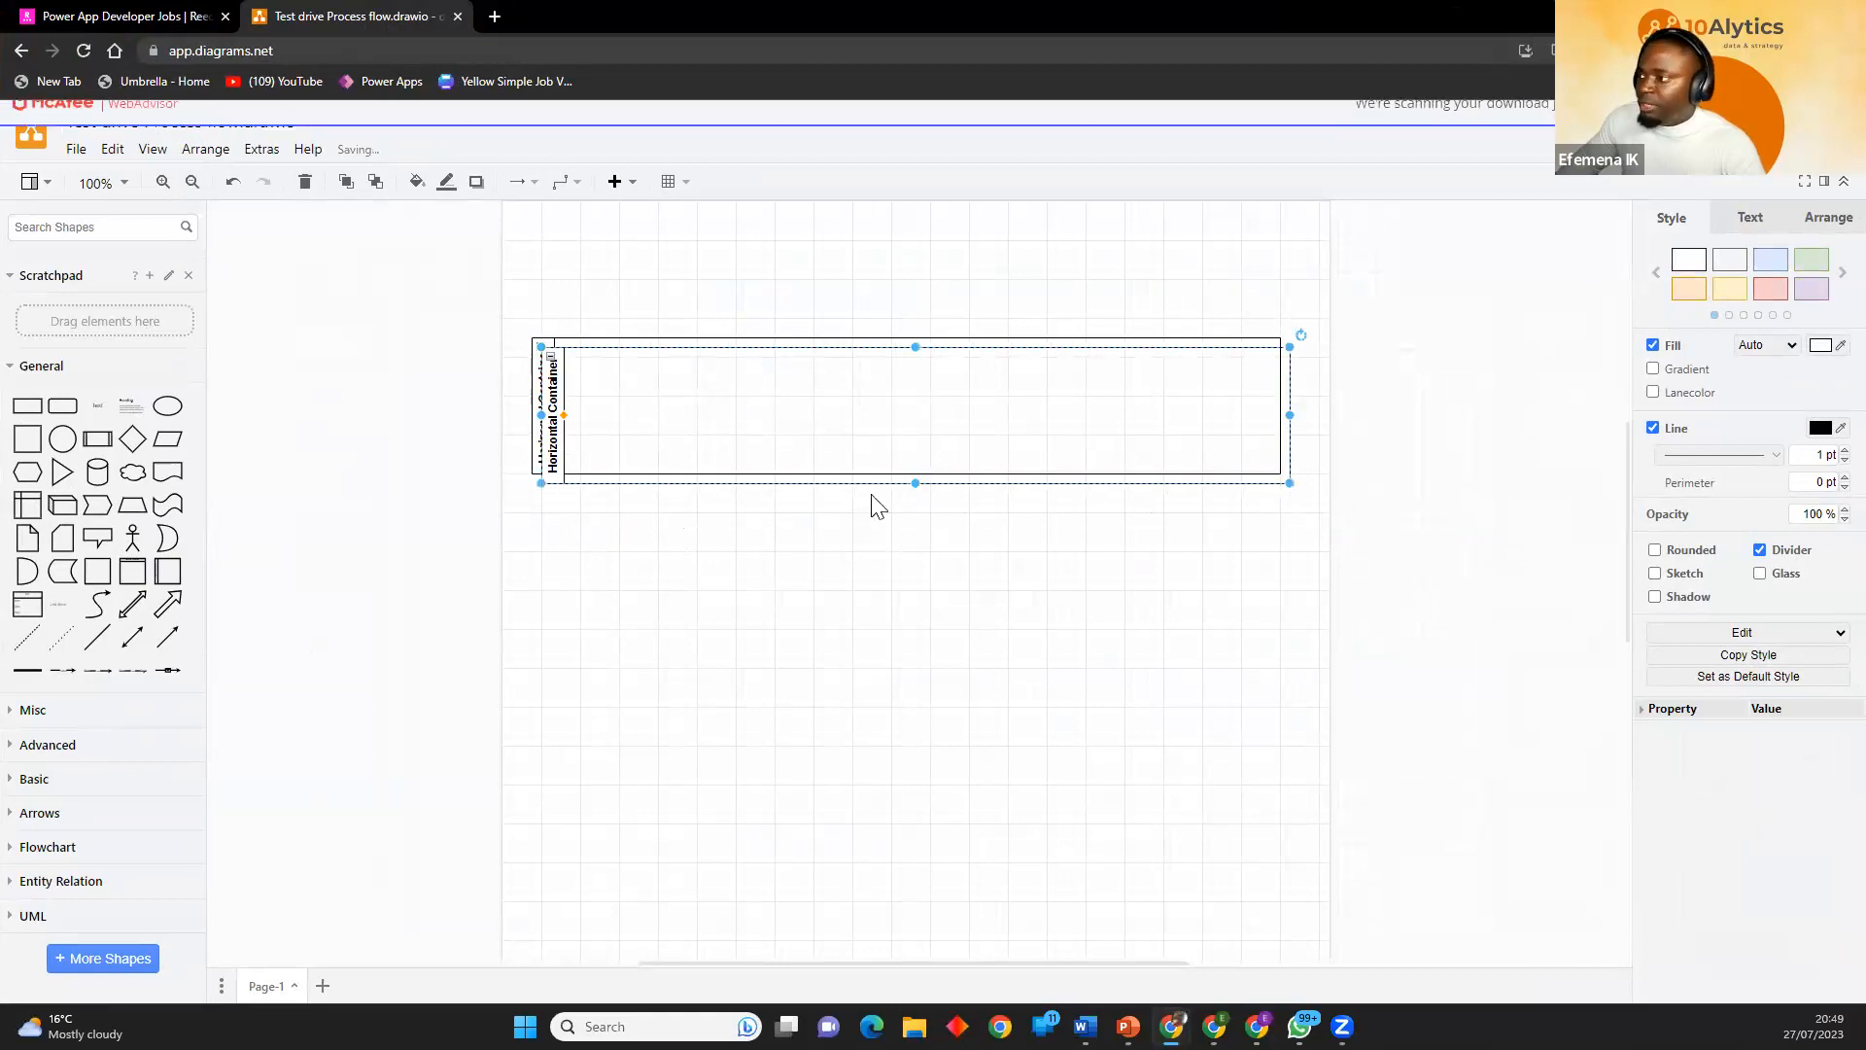
# Duplicate the swimlane three times and stack the copies below it, aligned with its left and right edges.
pyautogui.moveTo(781, 475); pyautogui.dragTo(778, 619)
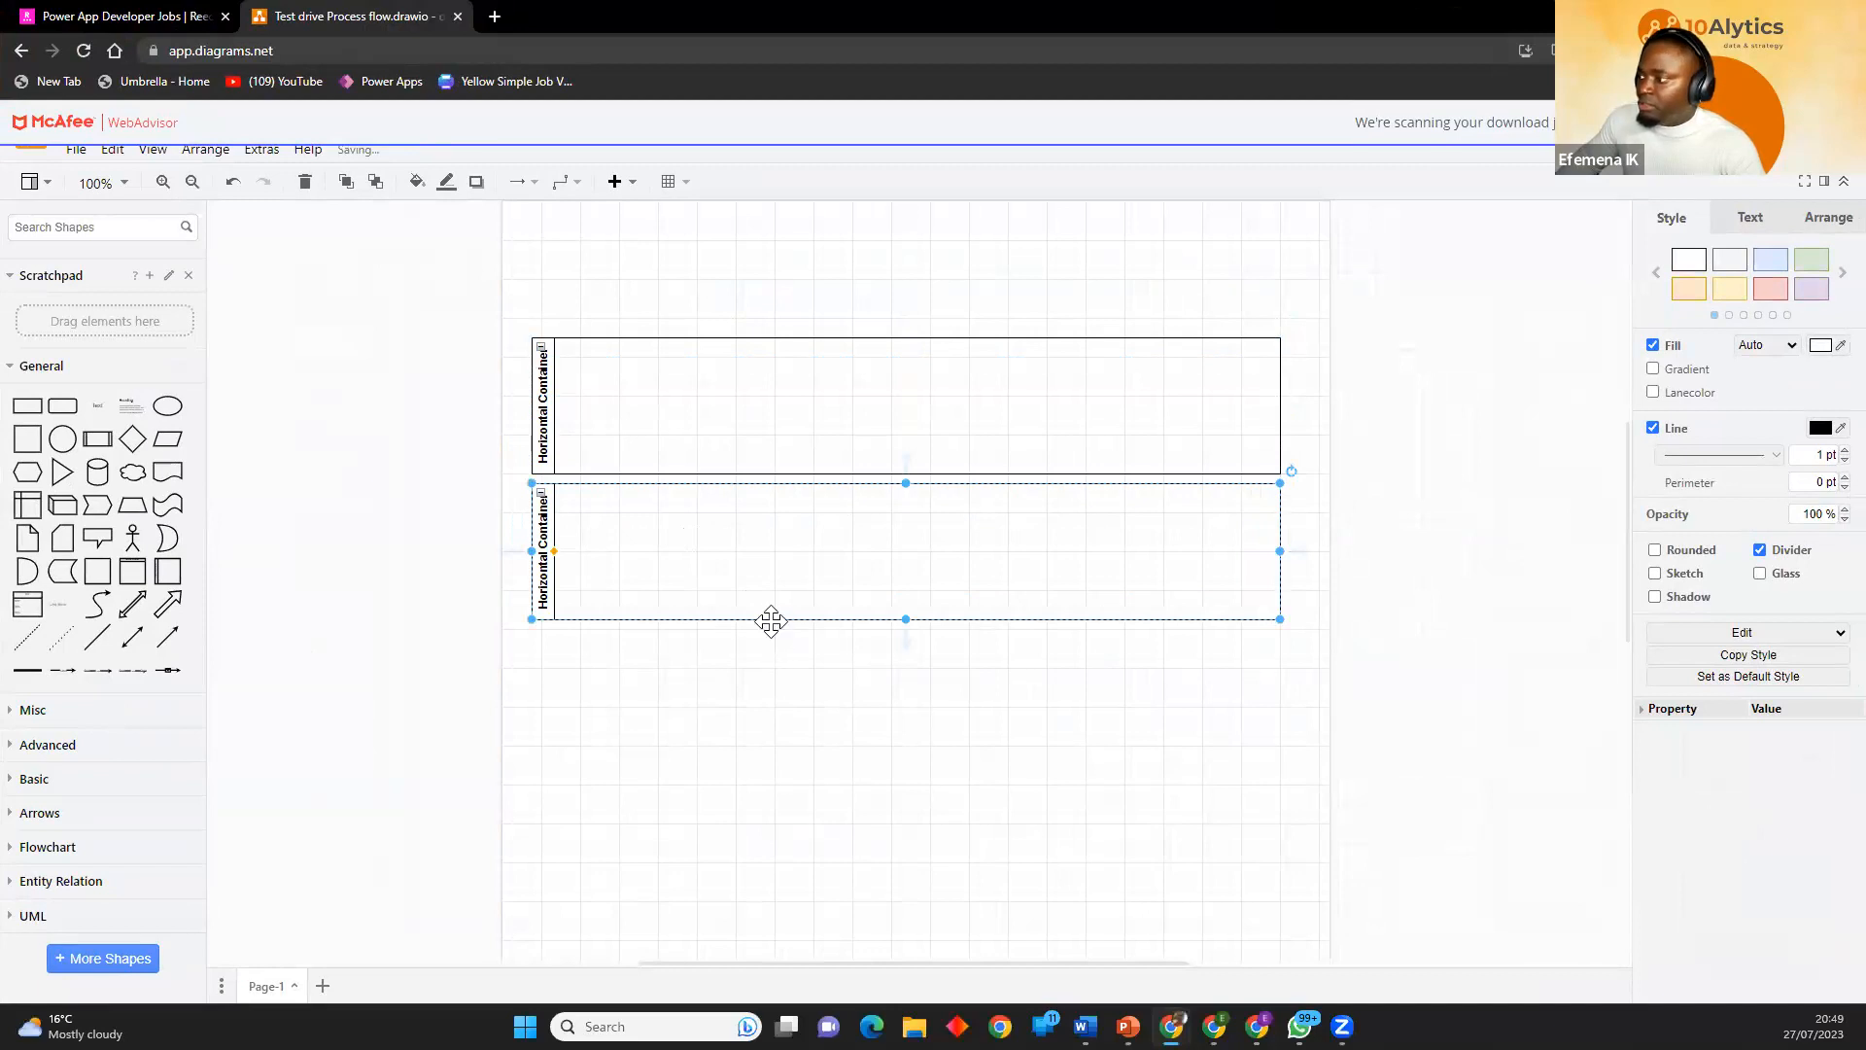
pyautogui.moveTo(773, 618); pyautogui.dragTo(758, 771)
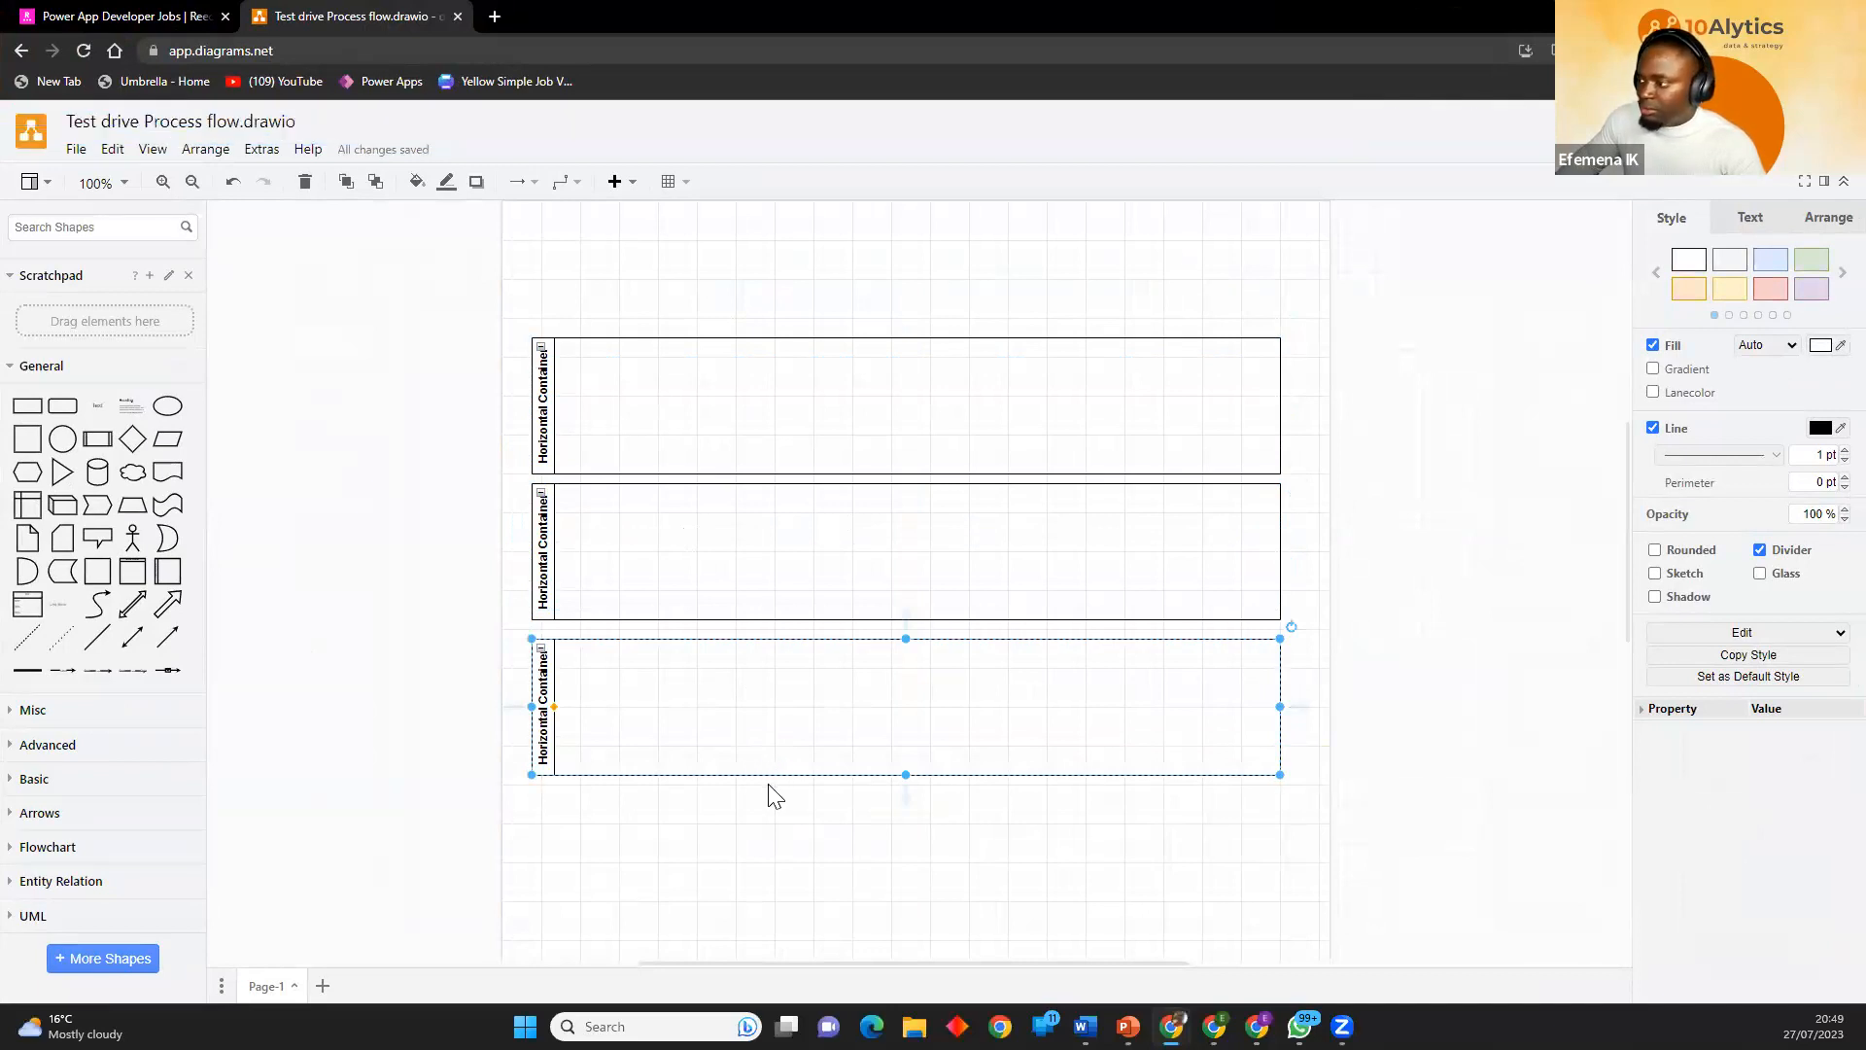
pyautogui.moveTo(770, 774); pyautogui.dragTo(768, 934)
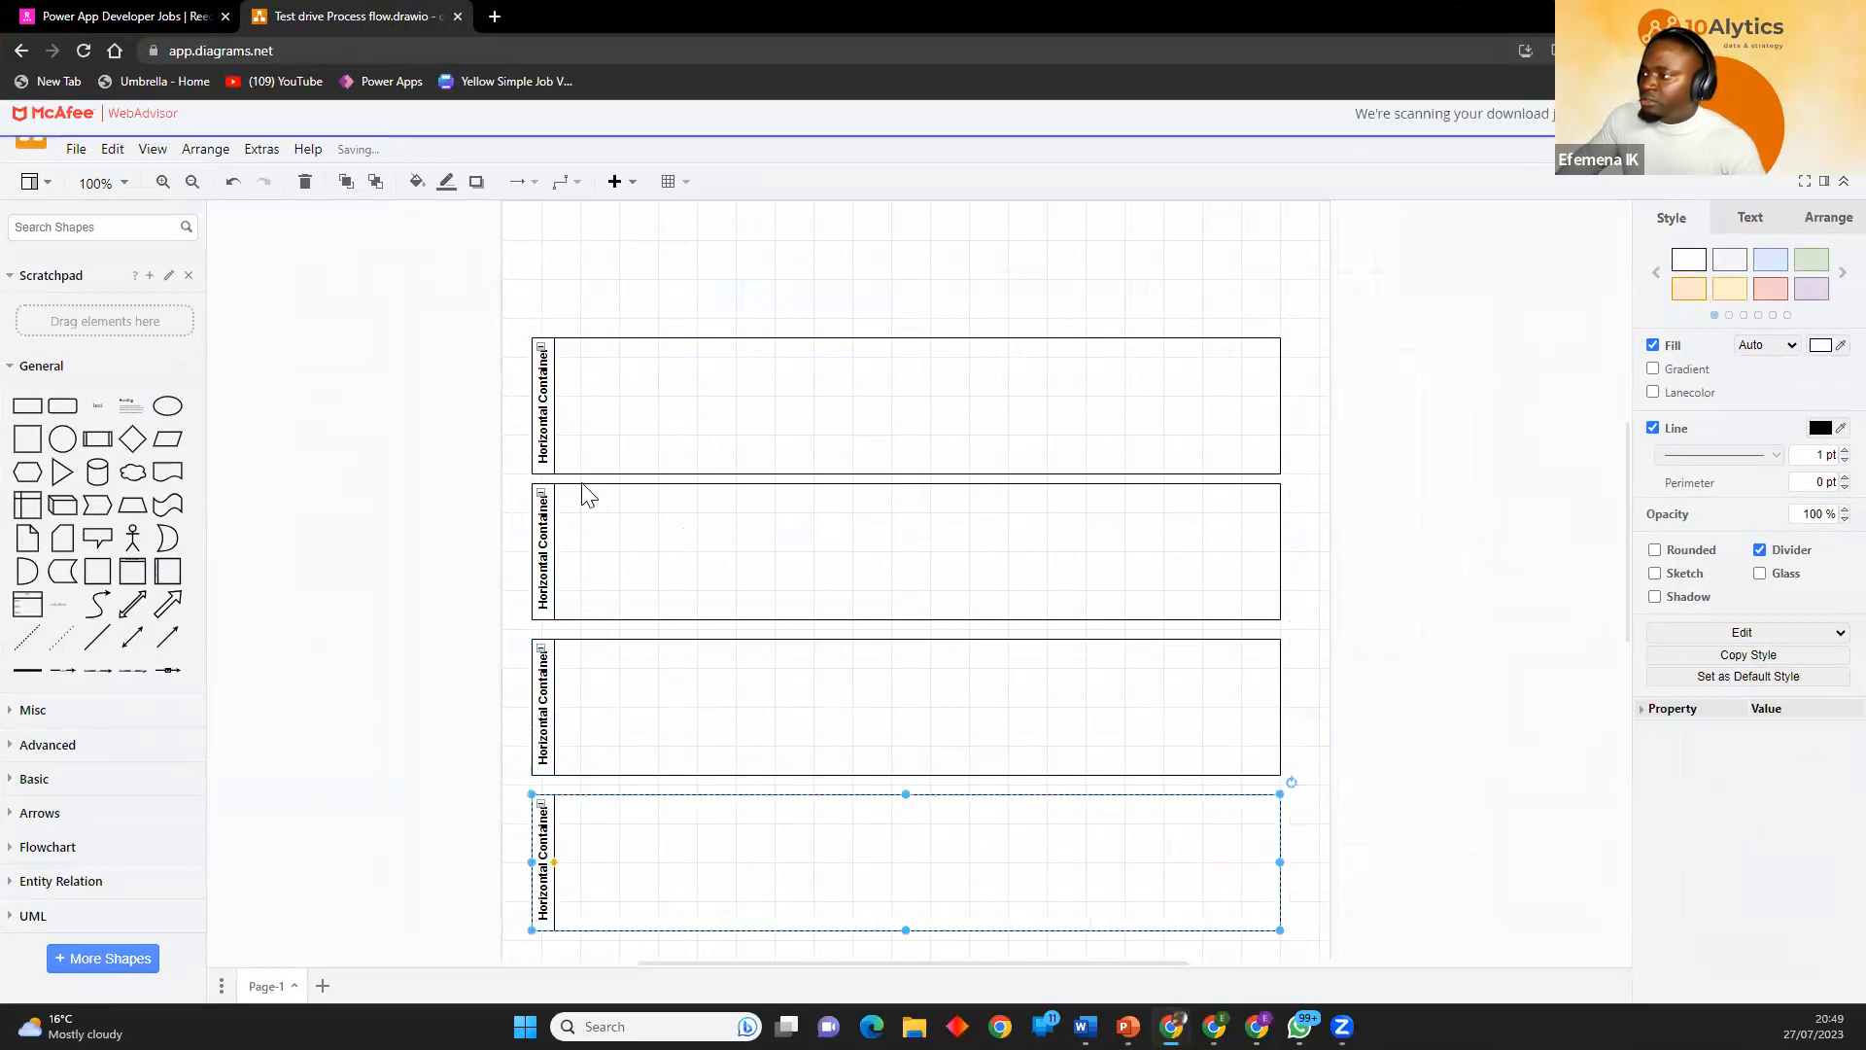
# Label the first swimlane "Cutsomer".
pyautogui.doubleClick(542, 428)
pyautogui.write('Cutsomer')
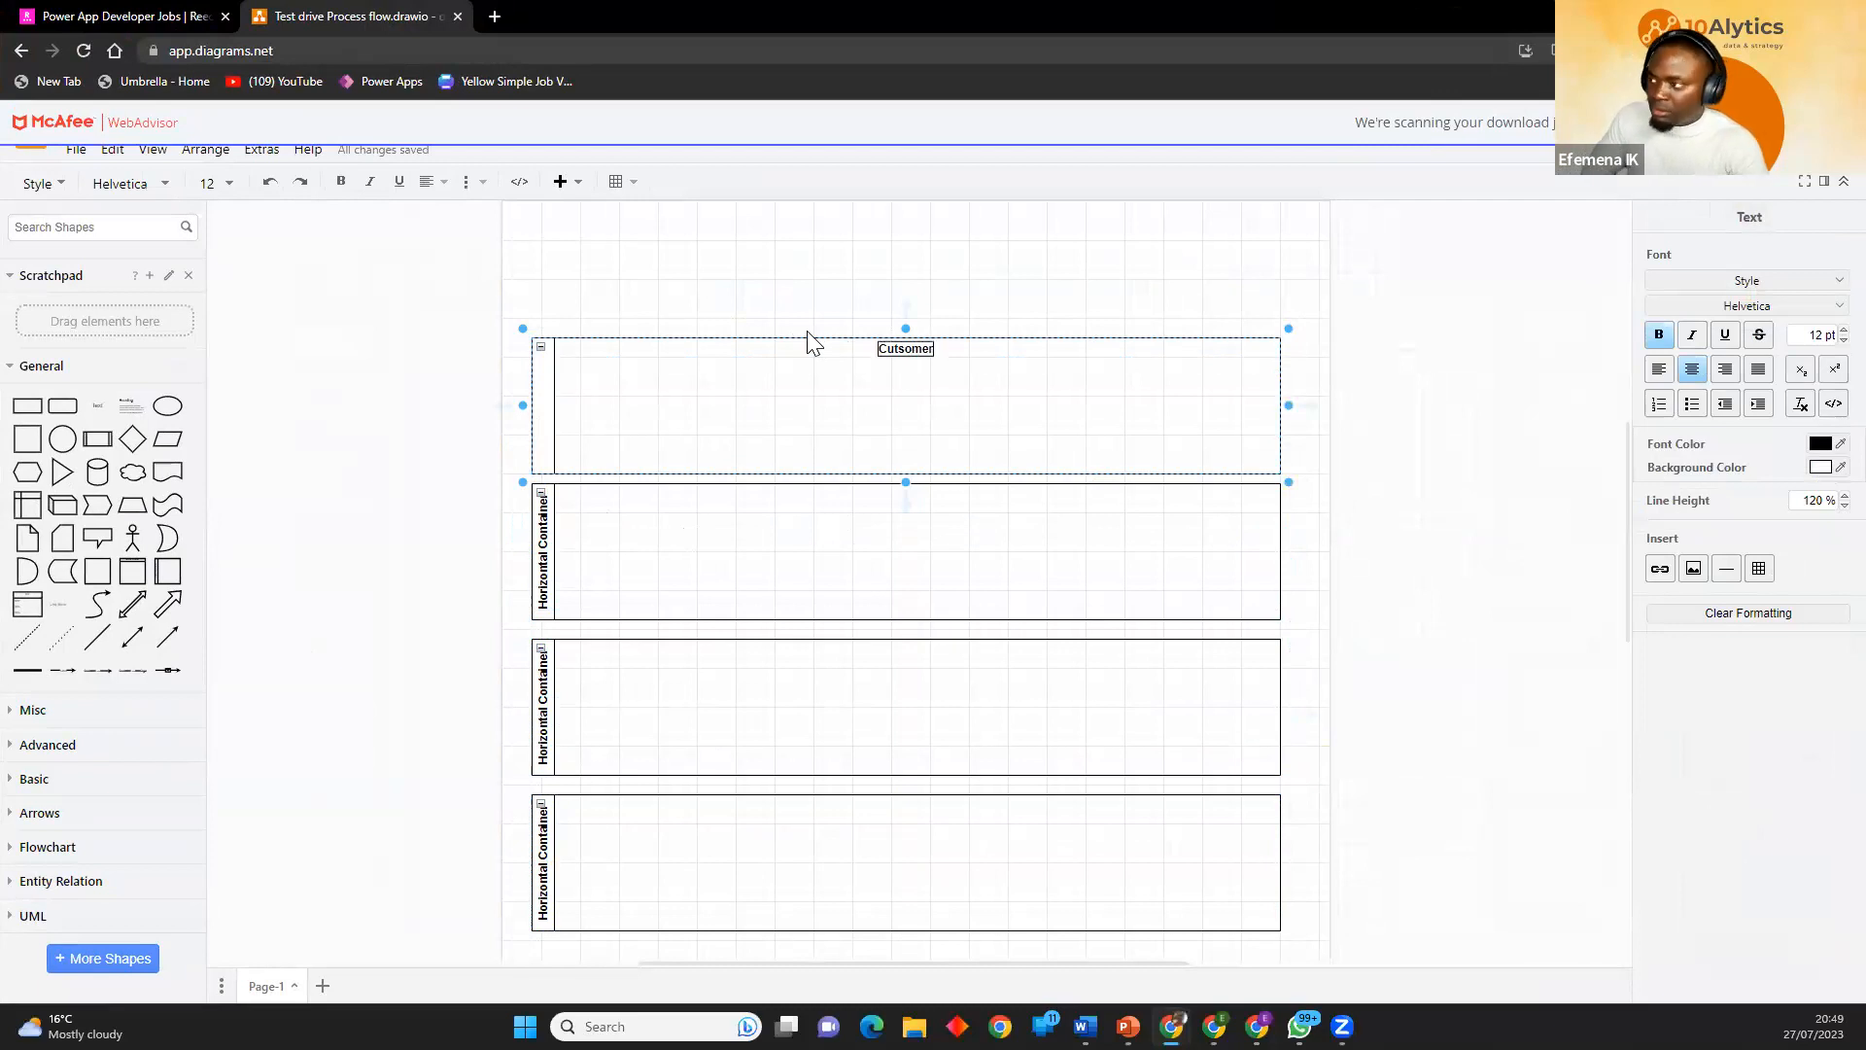
# Label the second swimlane "Sales Person".
pyautogui.doubleClick(536, 562)
pyautogui.write('Sales')
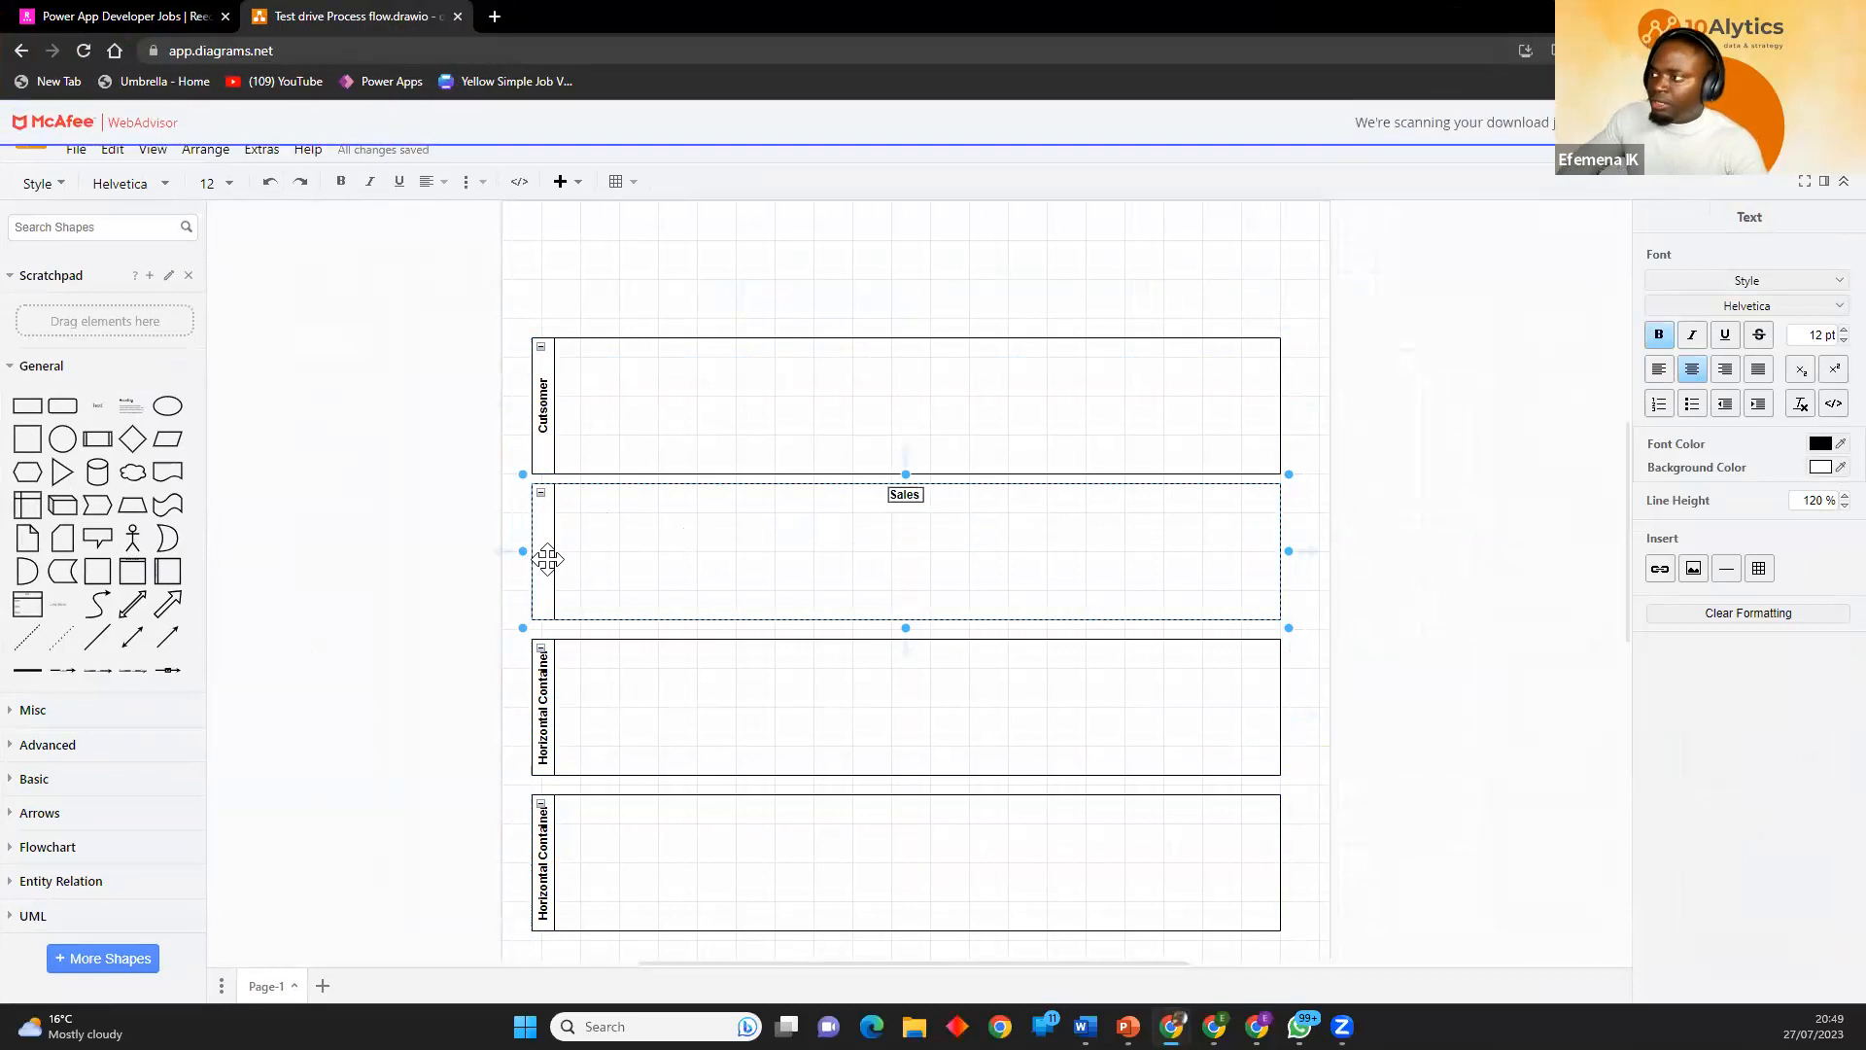
pyautogui.click(537, 695)
pyautogui.click(547, 560)
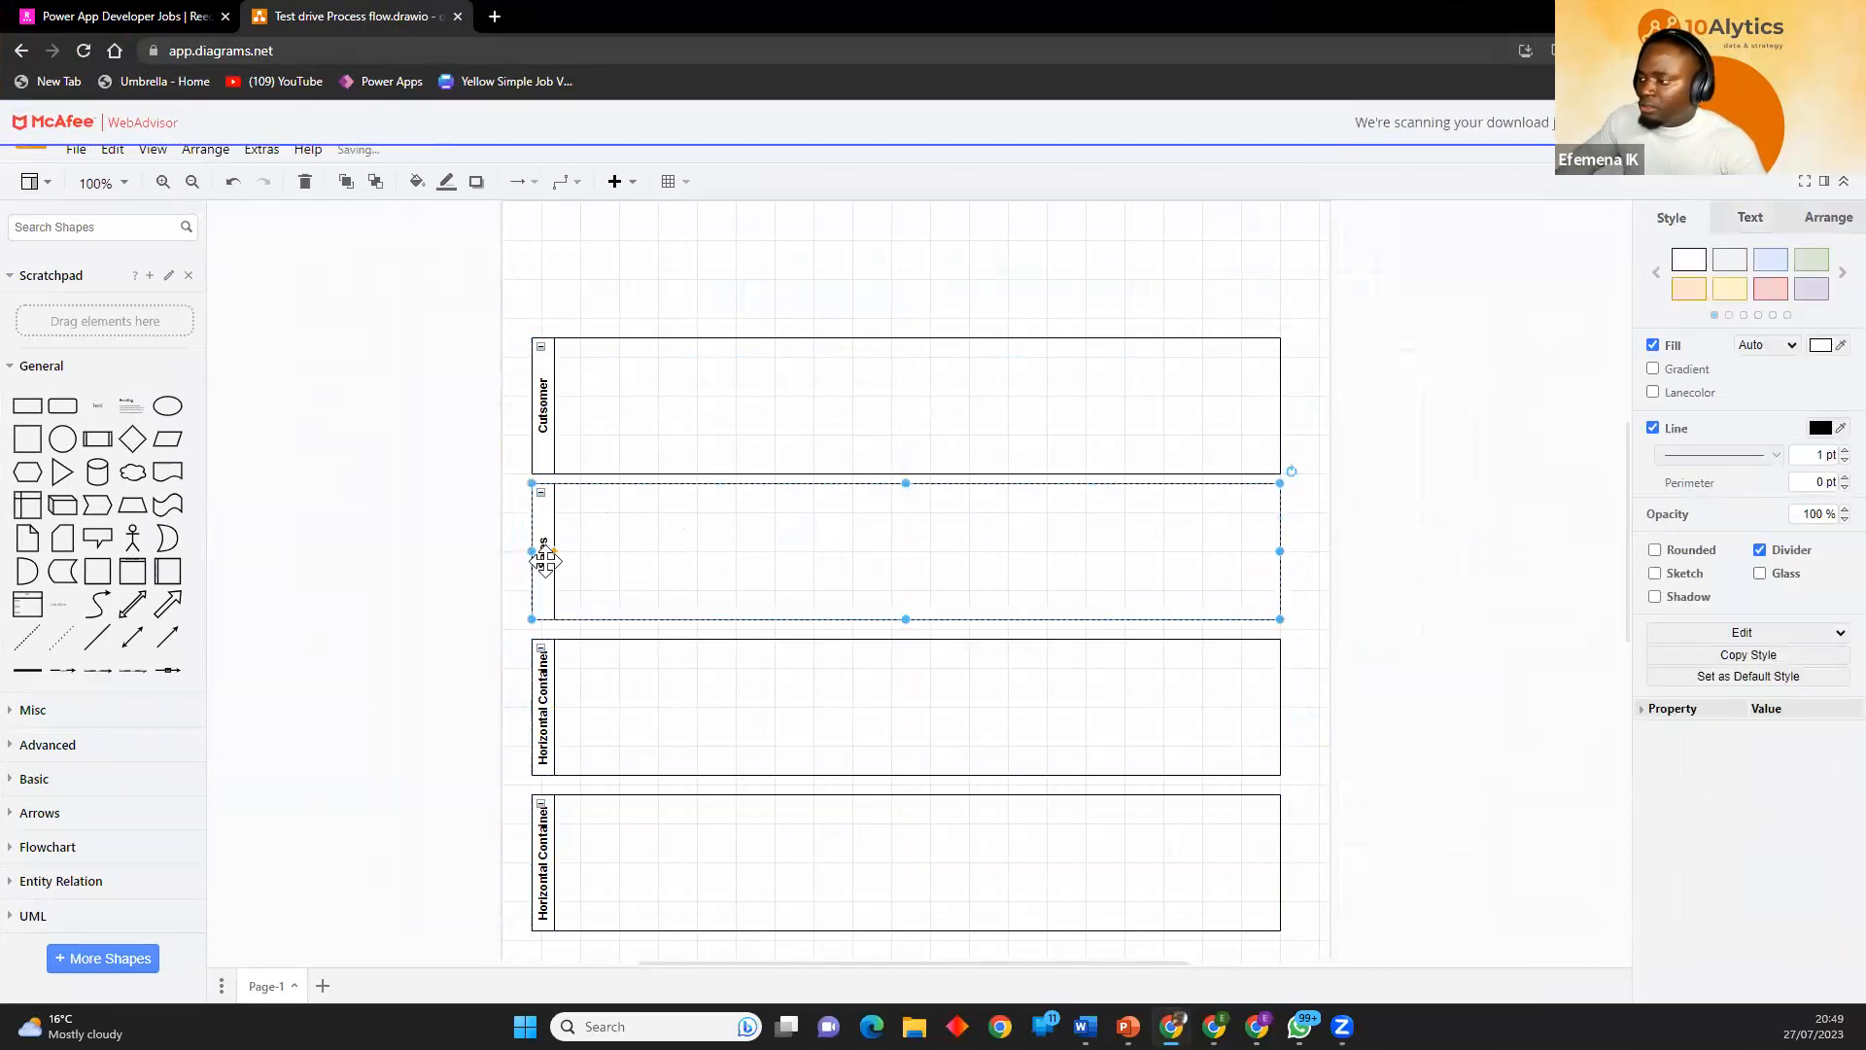
pyautogui.doubleClick(547, 561)
pyautogui.click(923, 500)
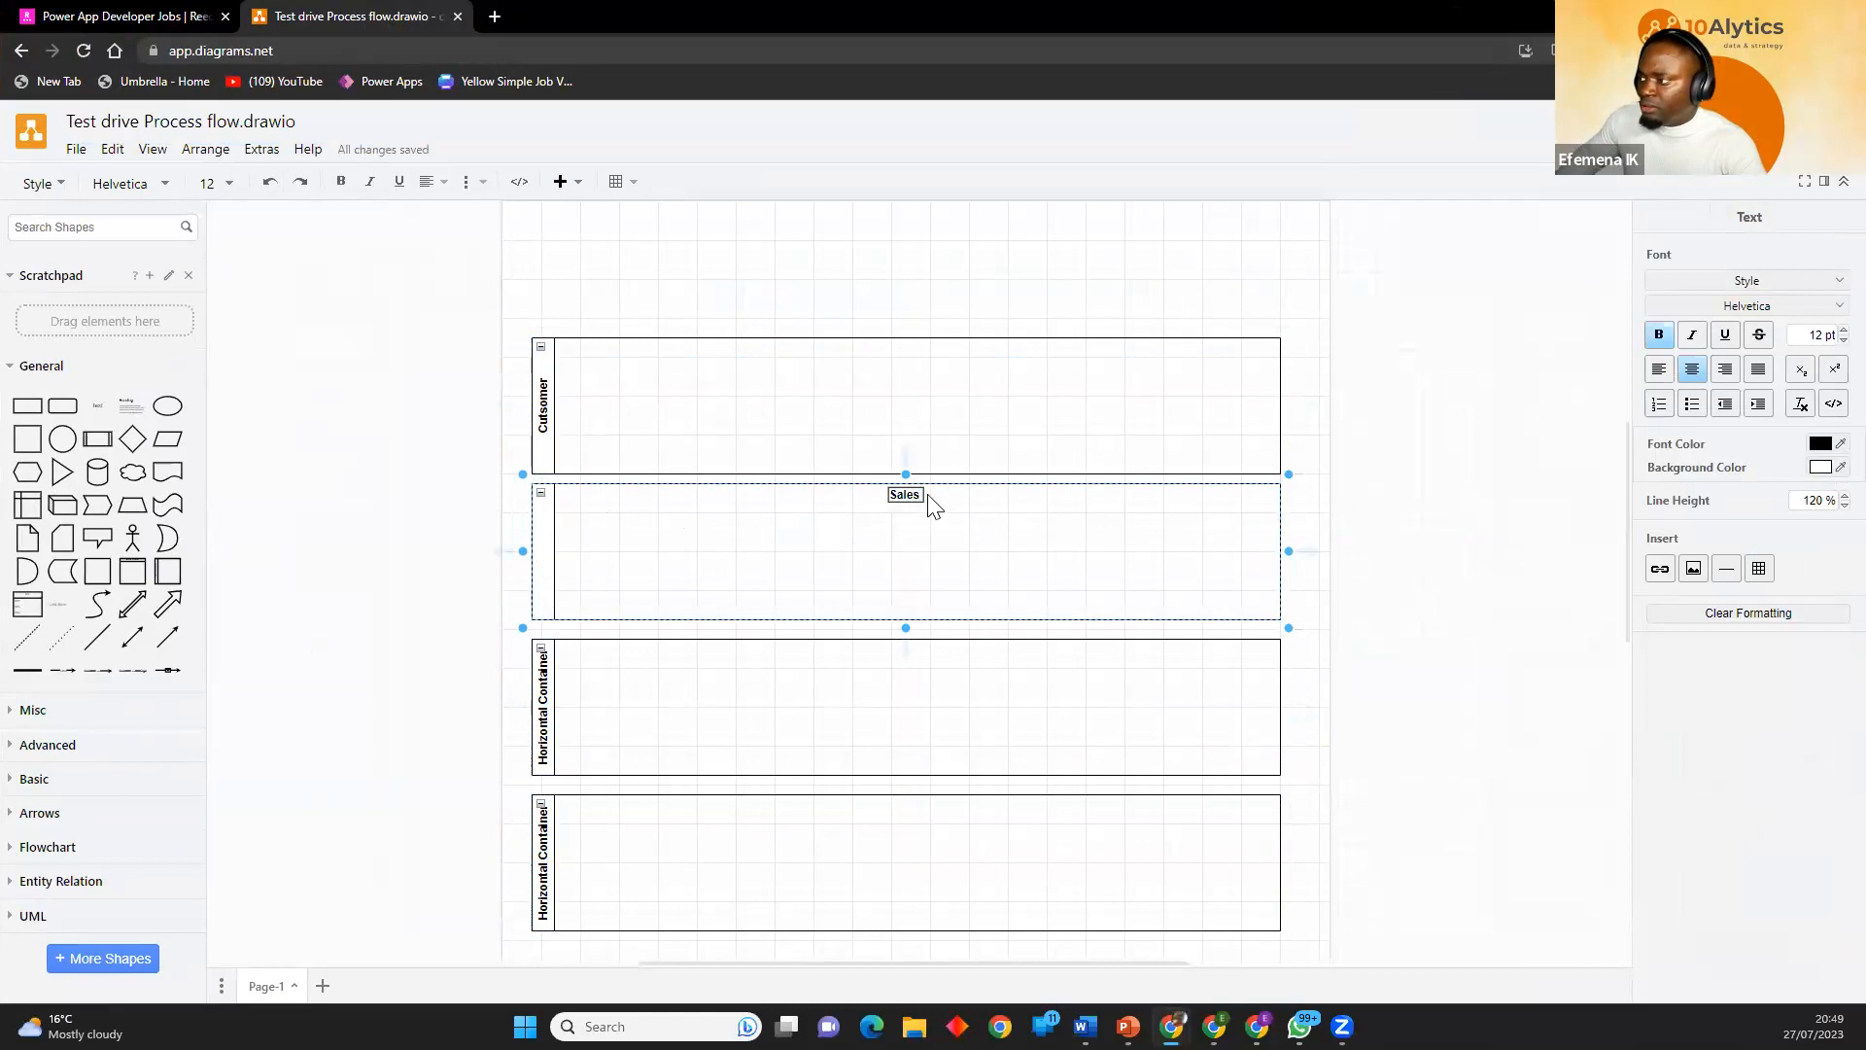
pyautogui.write('Person')
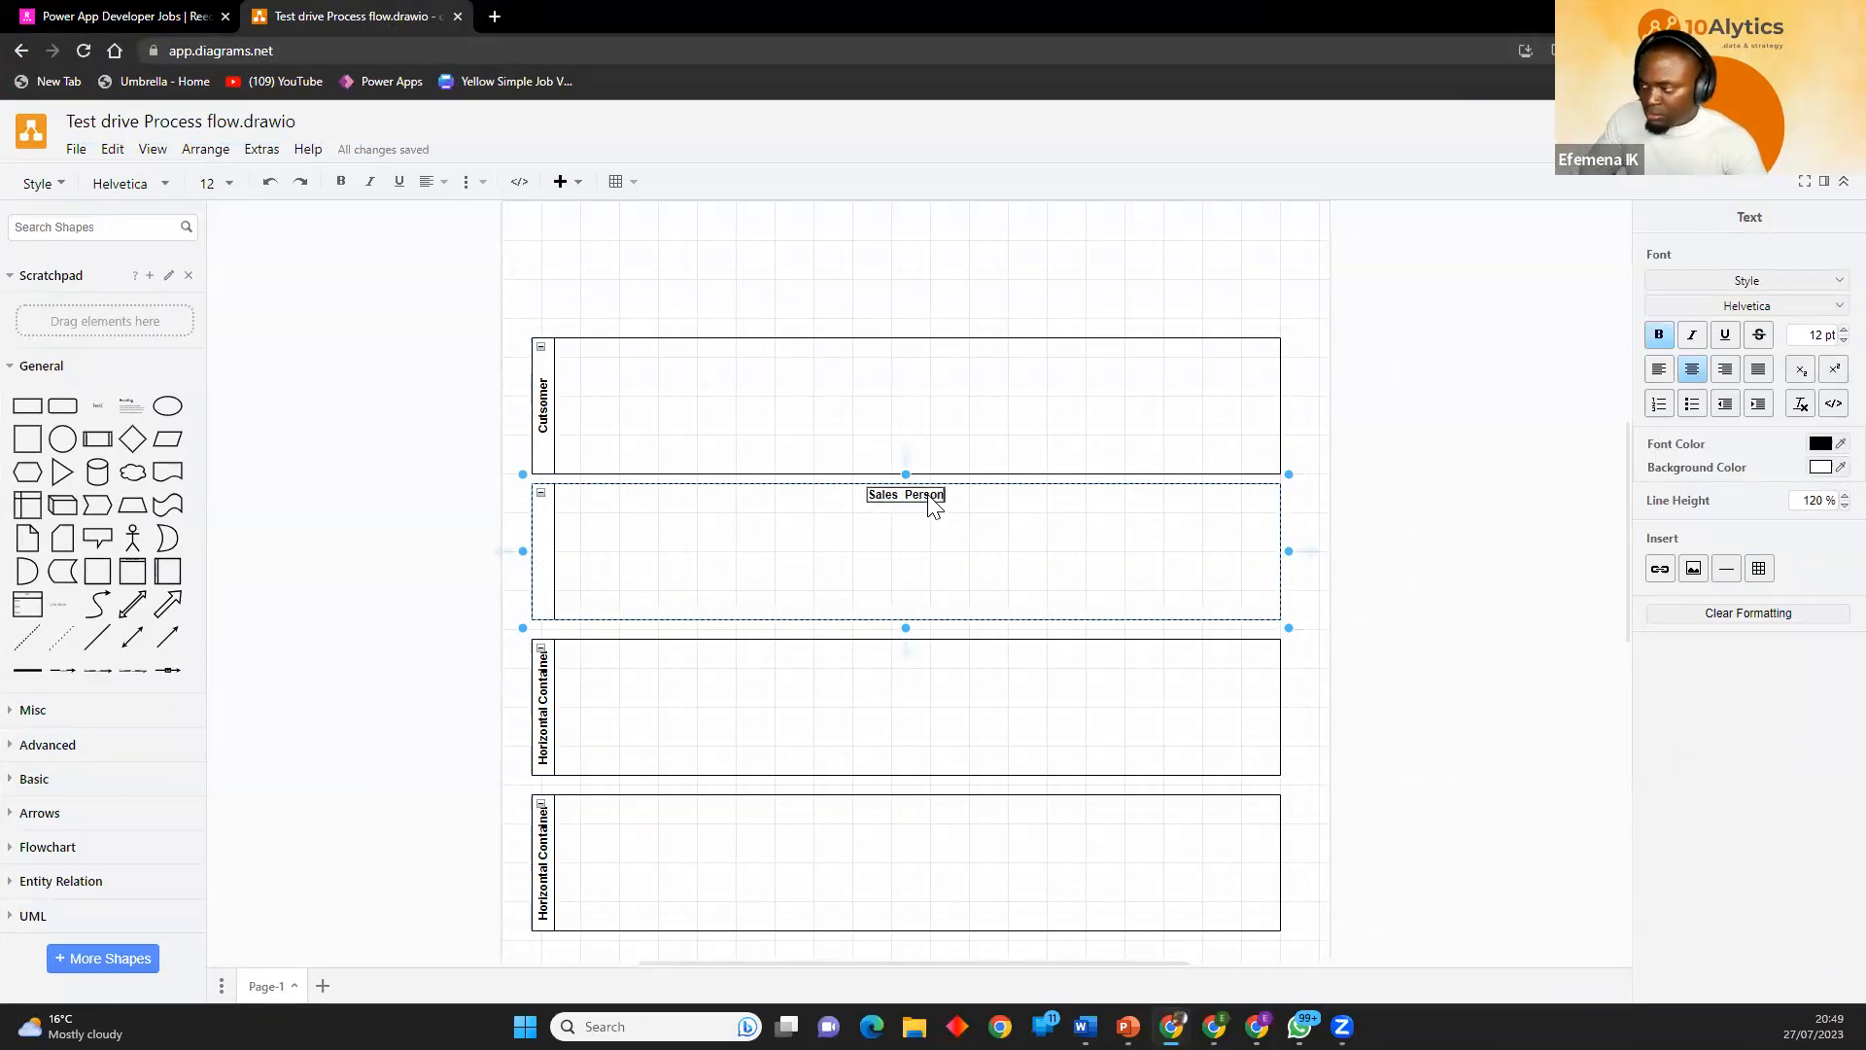
pyautogui.press('Return')
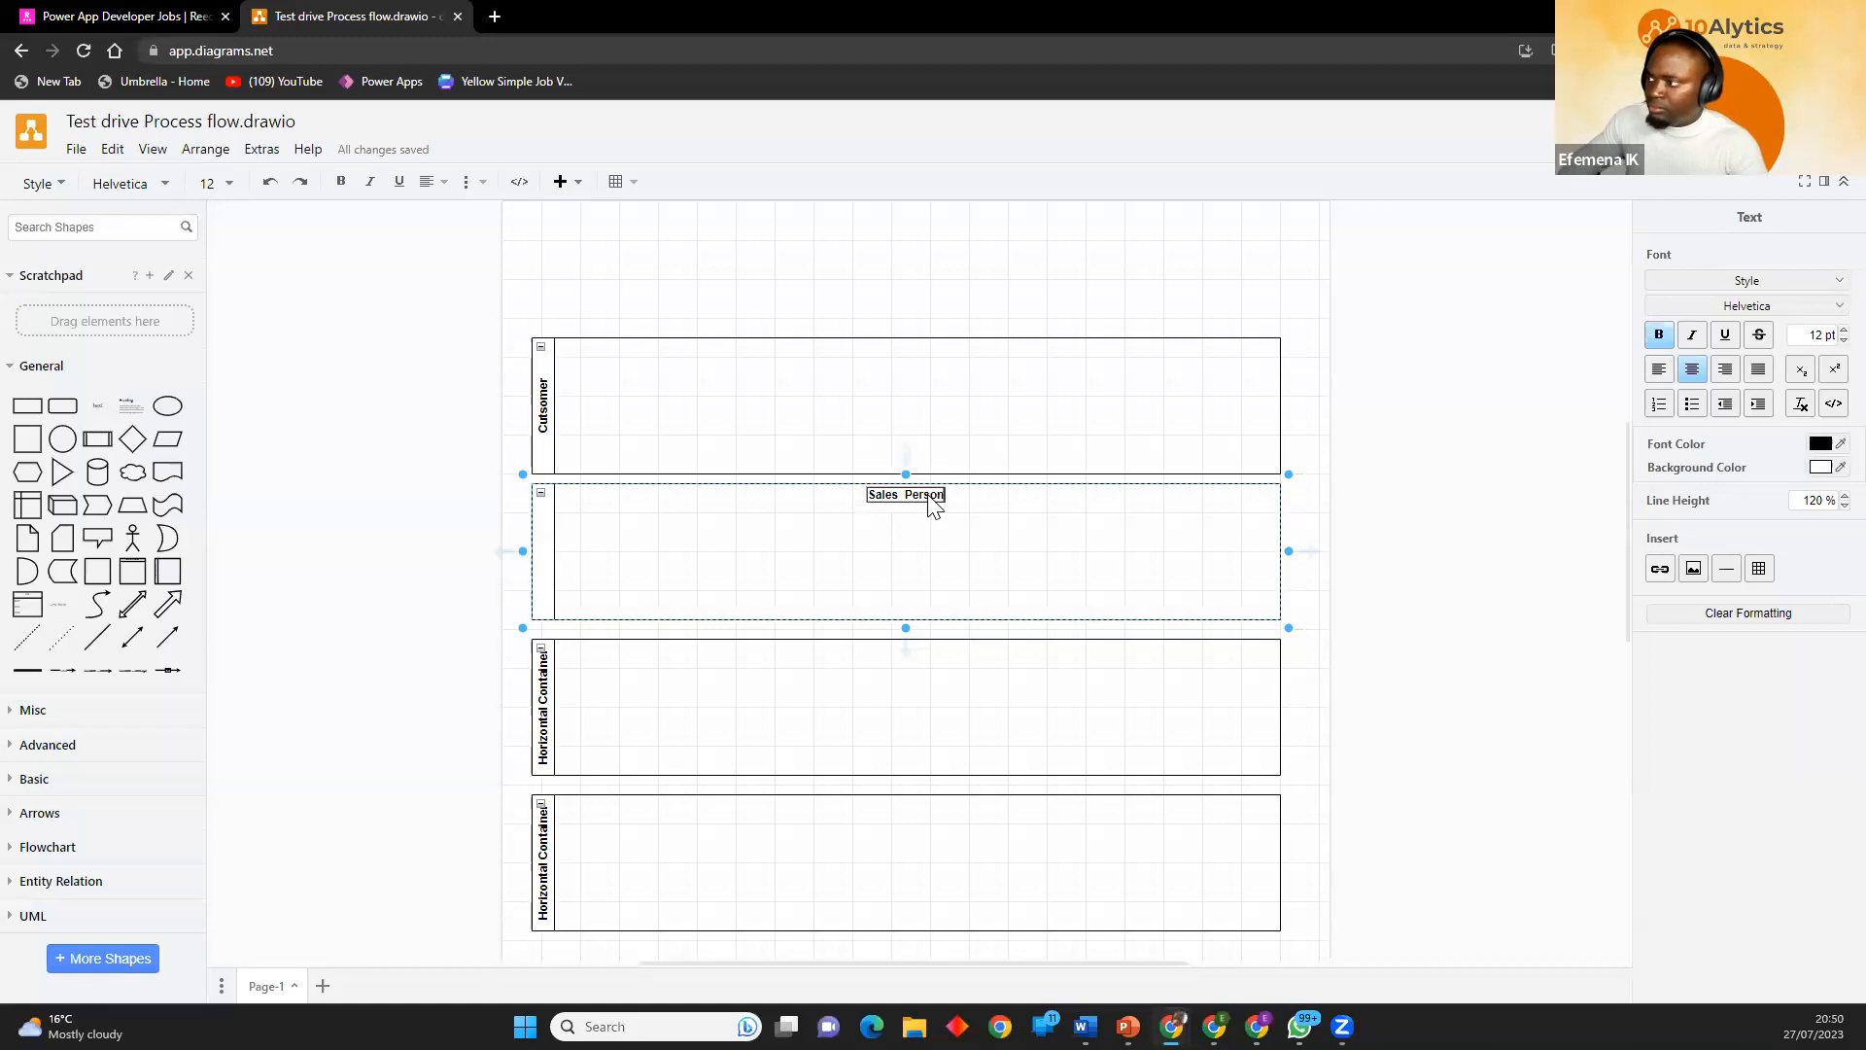
# Label the third swimlane "HOD Sales".
pyautogui.click(550, 724)
pyautogui.doubleClick(551, 724)
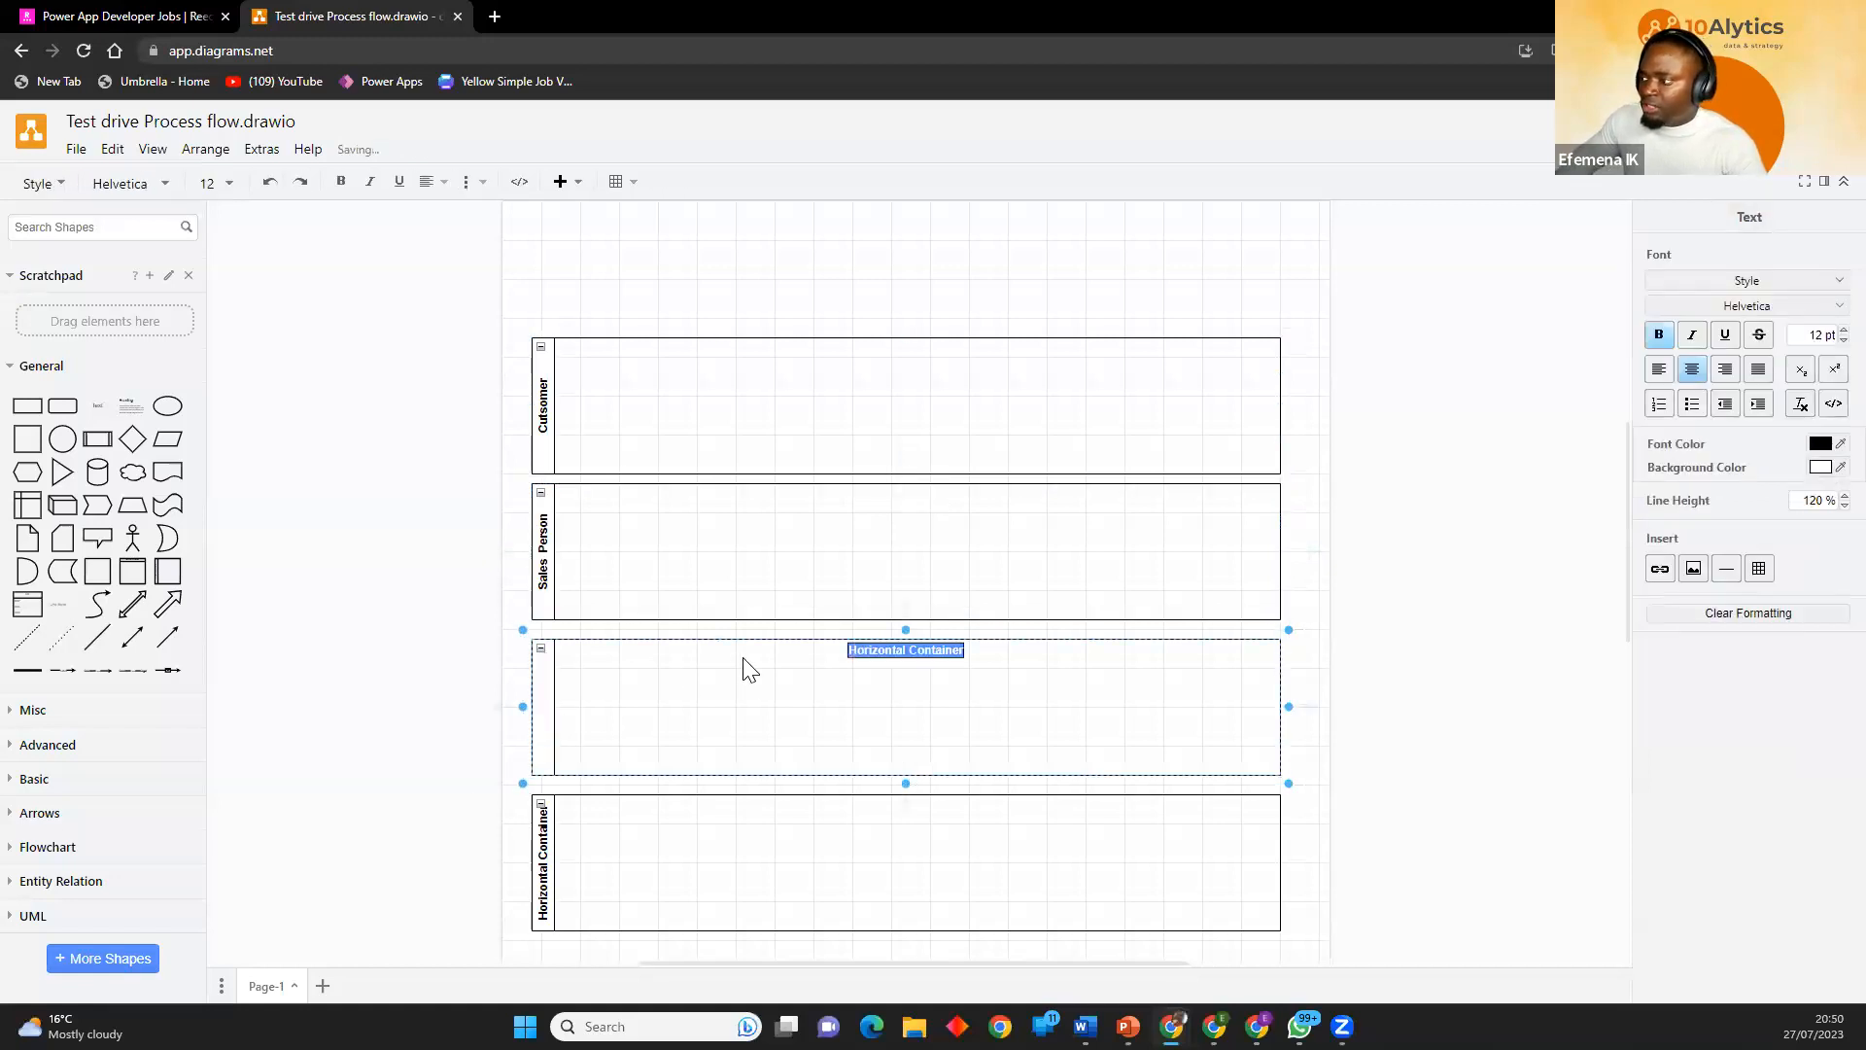
pyautogui.write('H')
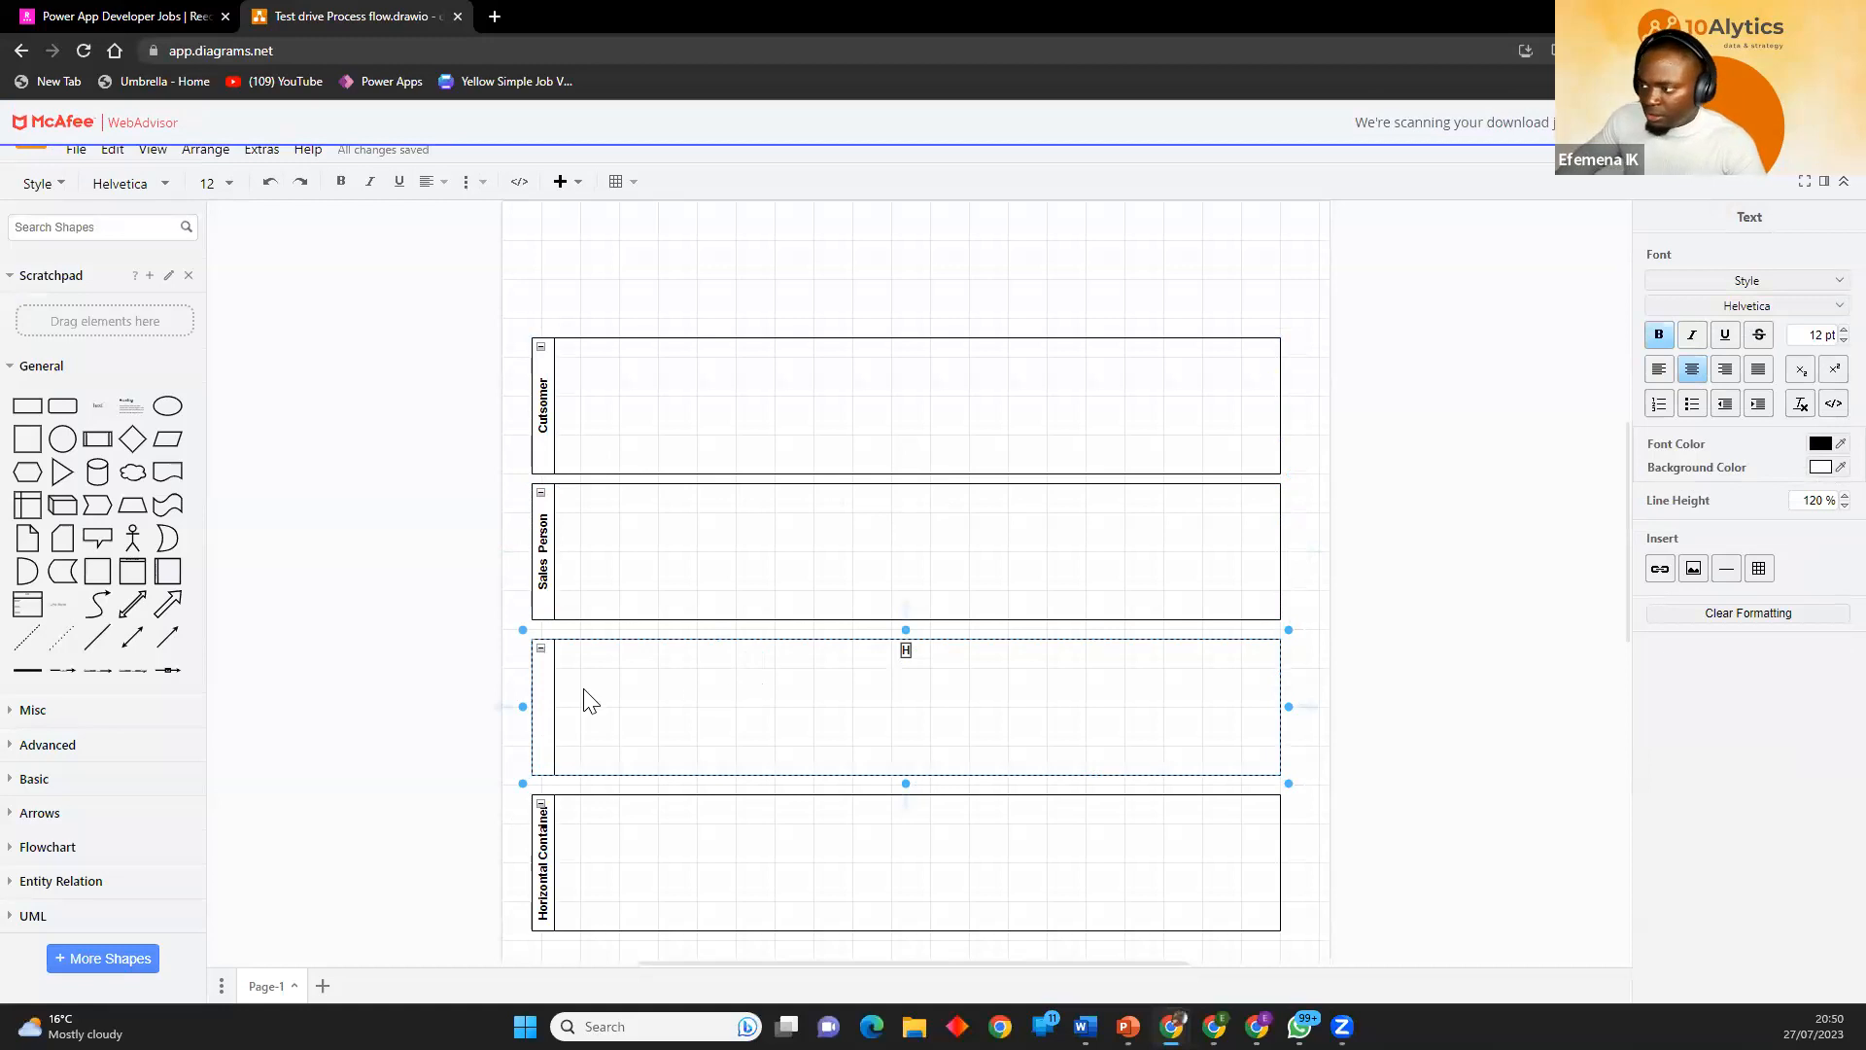
pyautogui.doubleClick(541, 702)
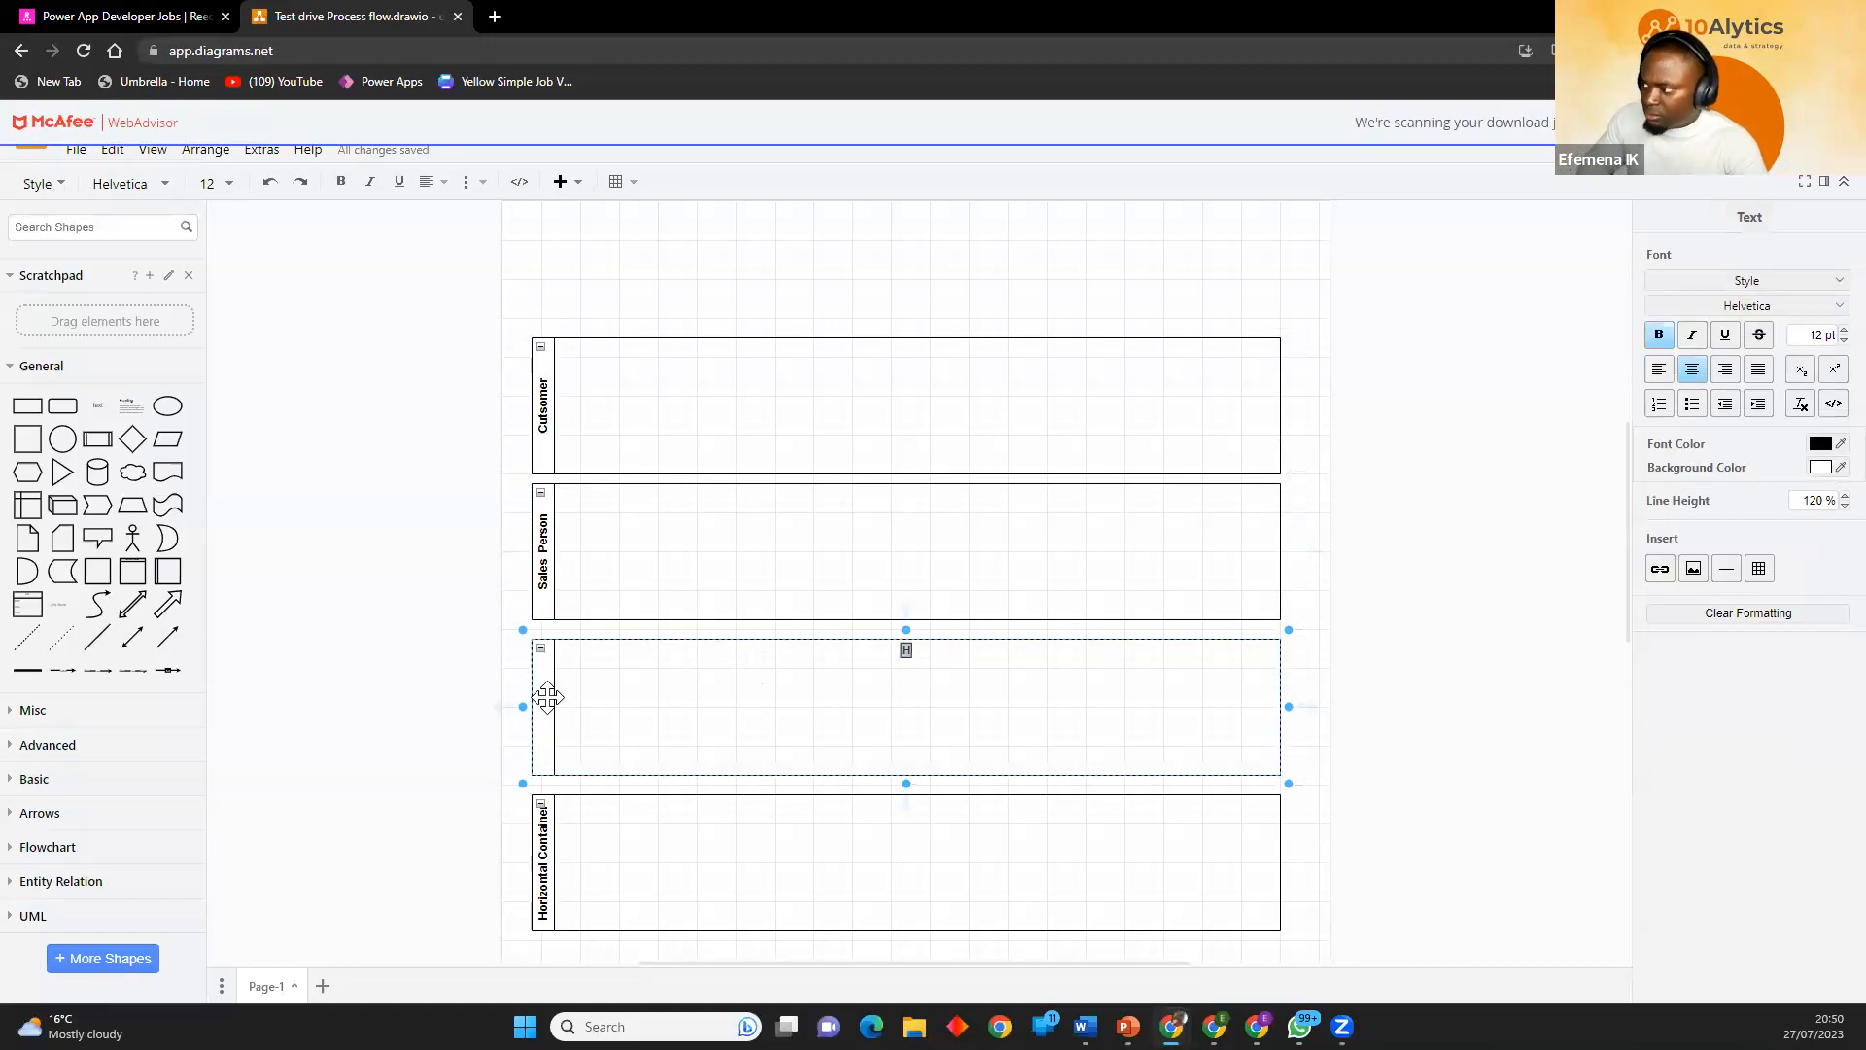
pyautogui.rightClick(905, 652)
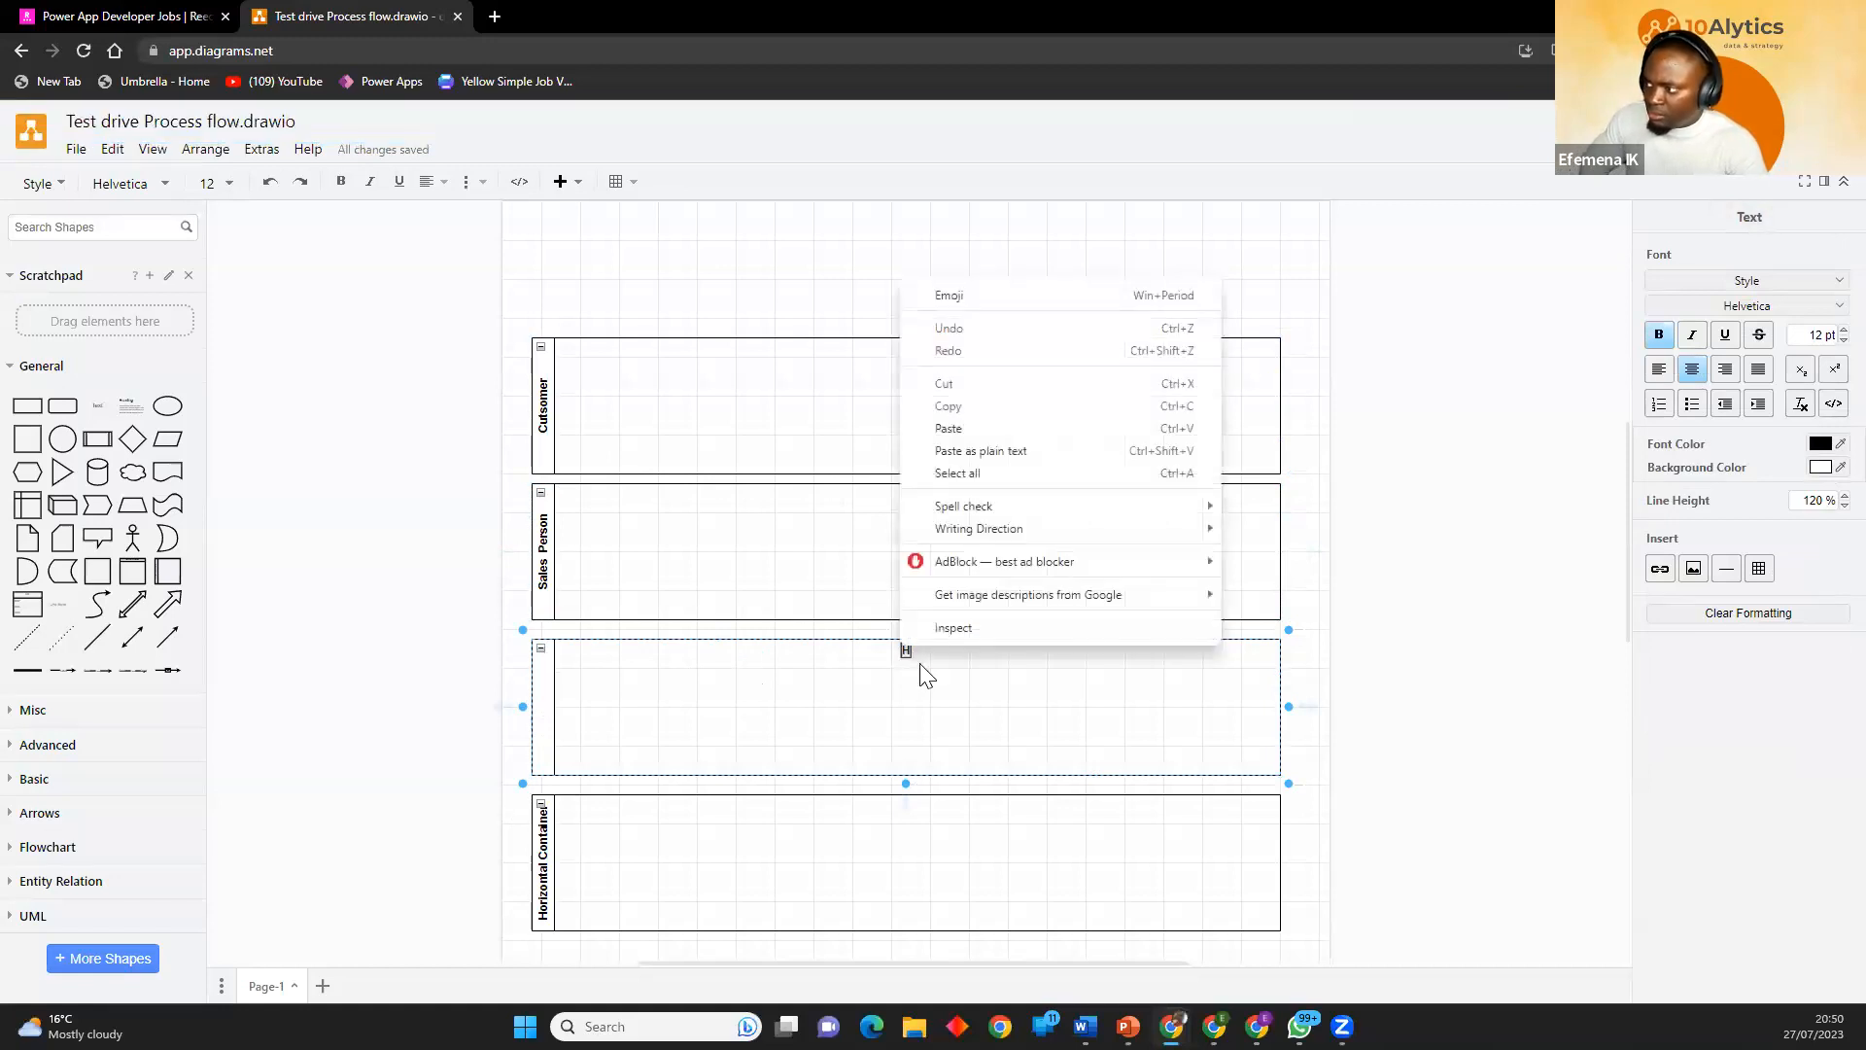
pyautogui.write('sls')
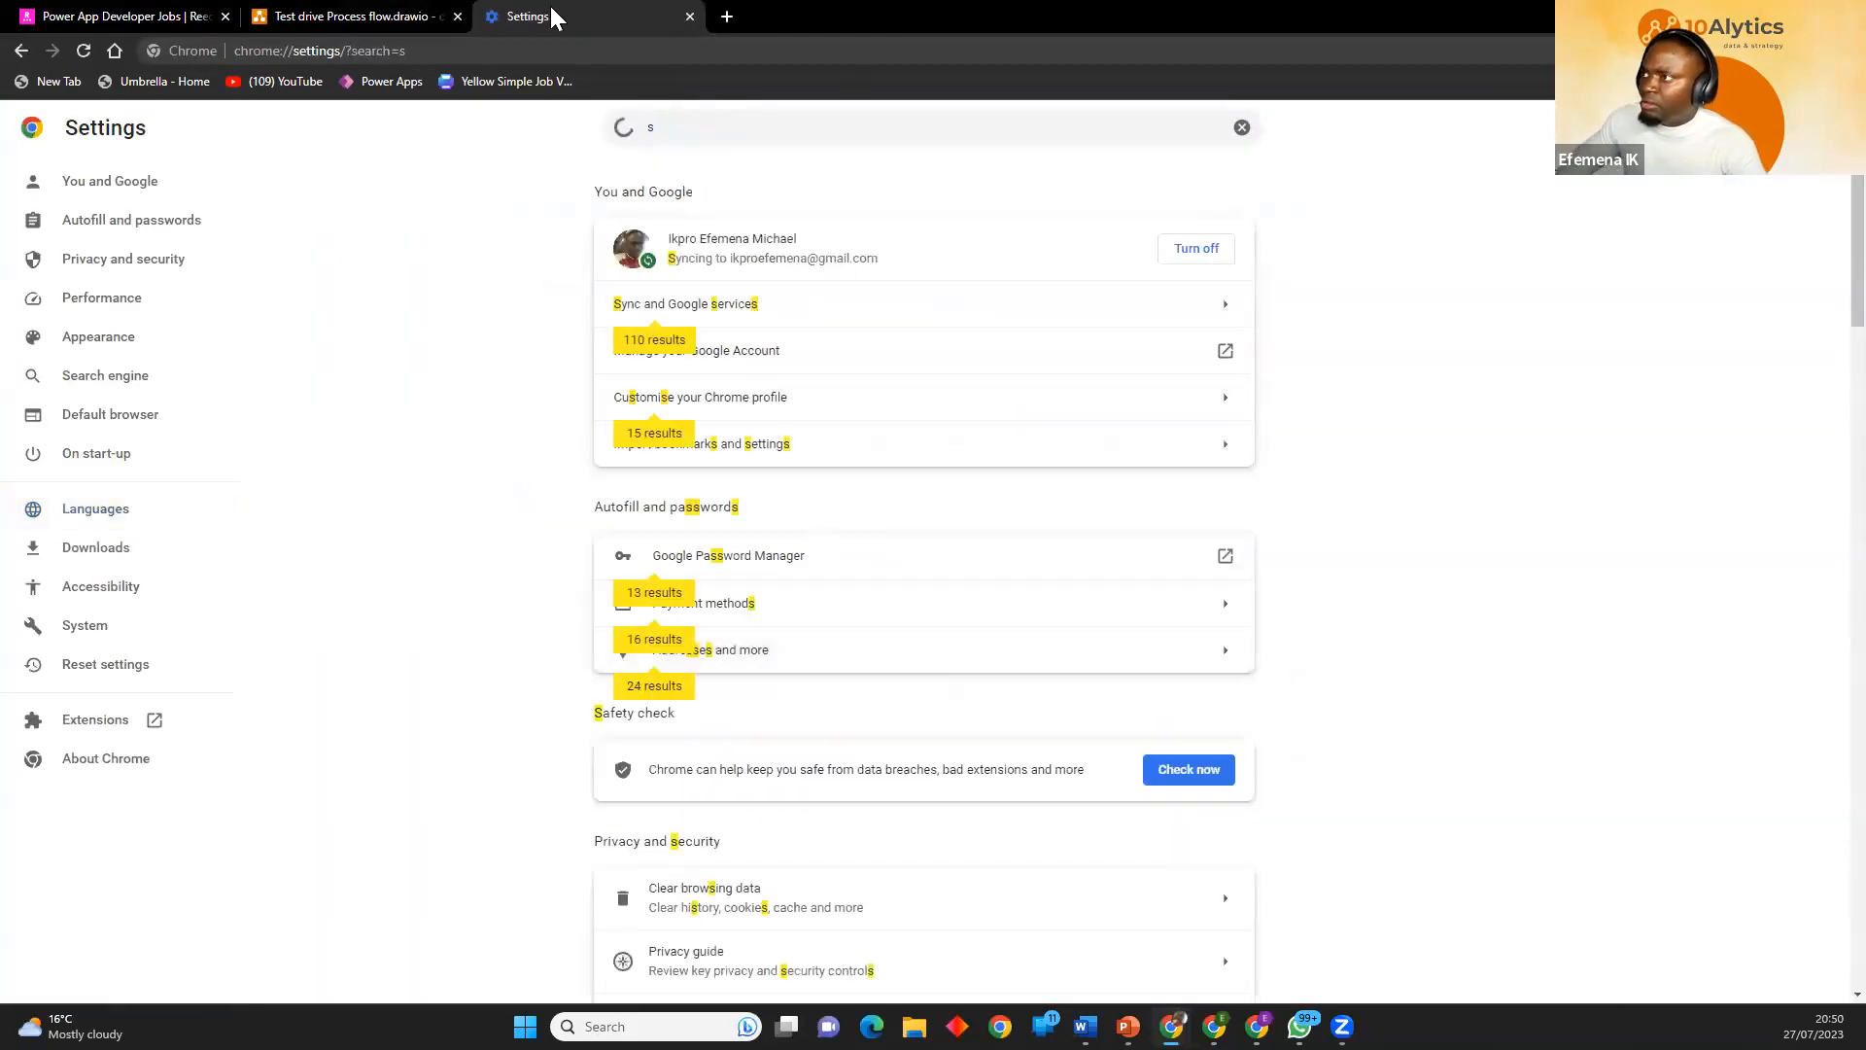
pyautogui.click(690, 17)
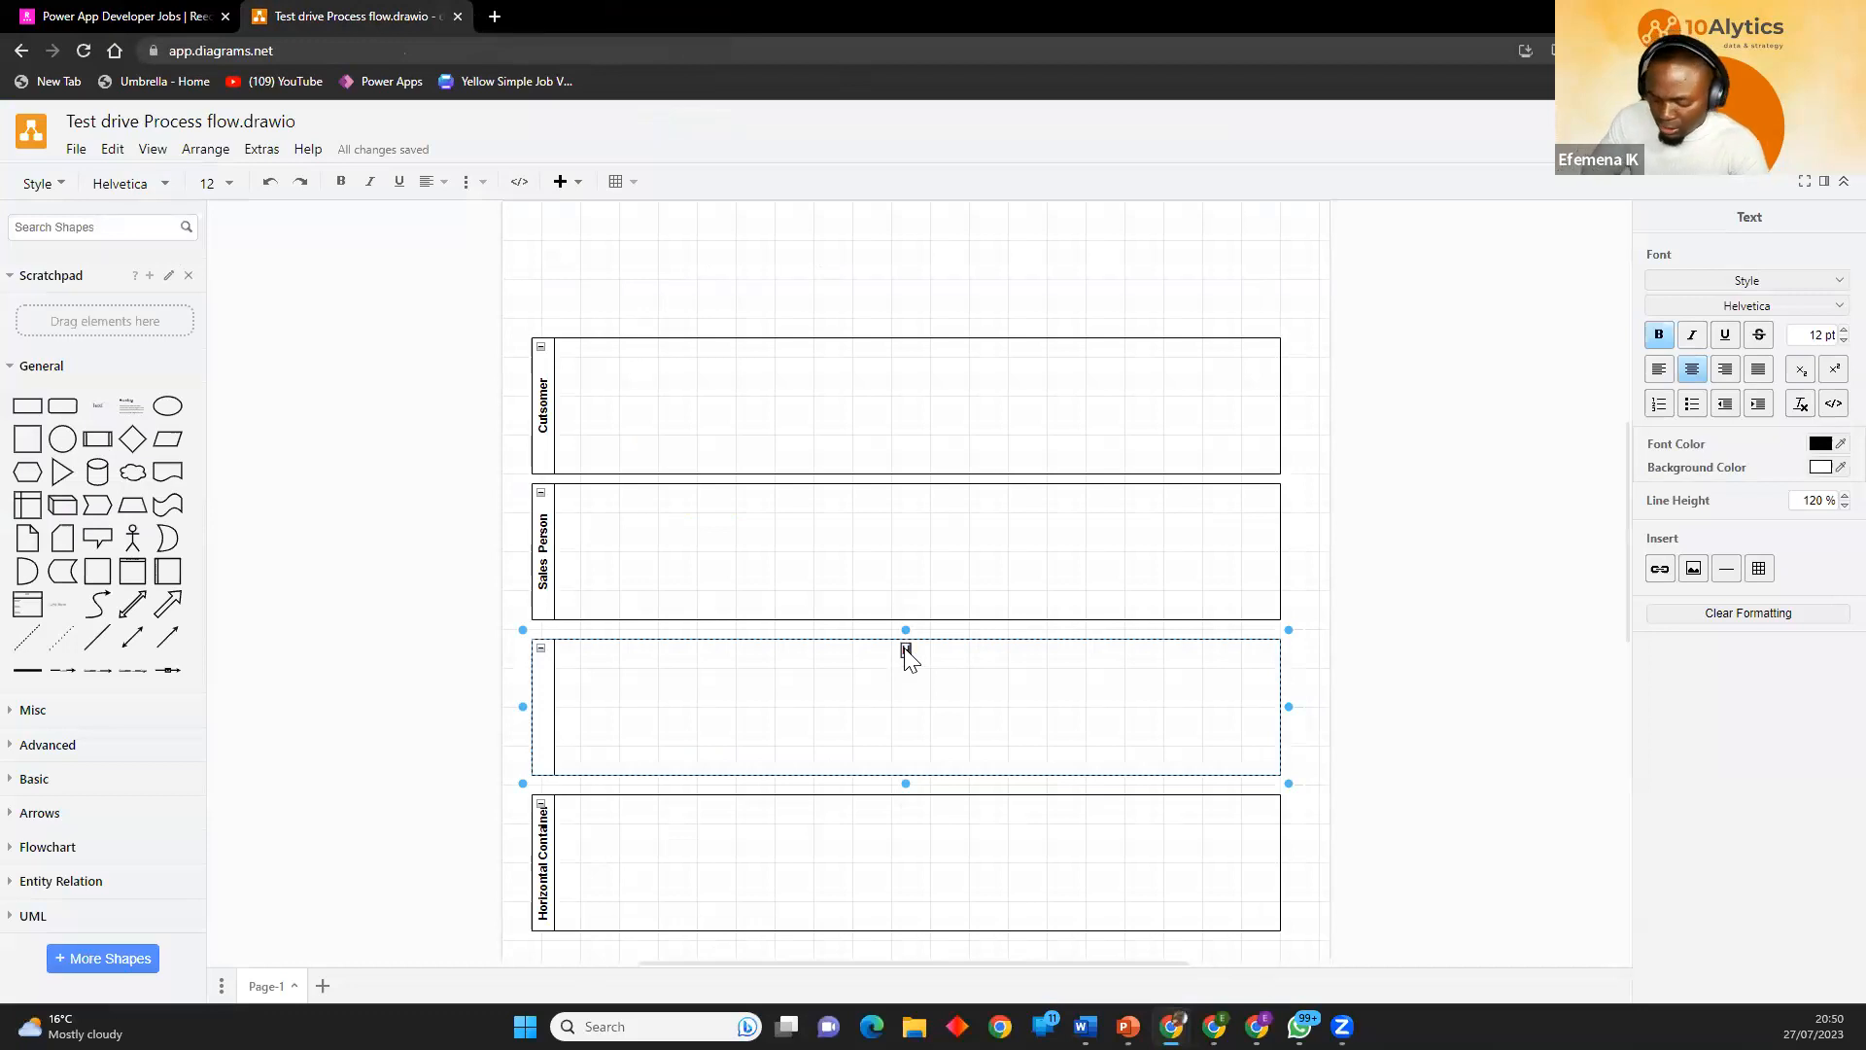
pyautogui.write('Sales')
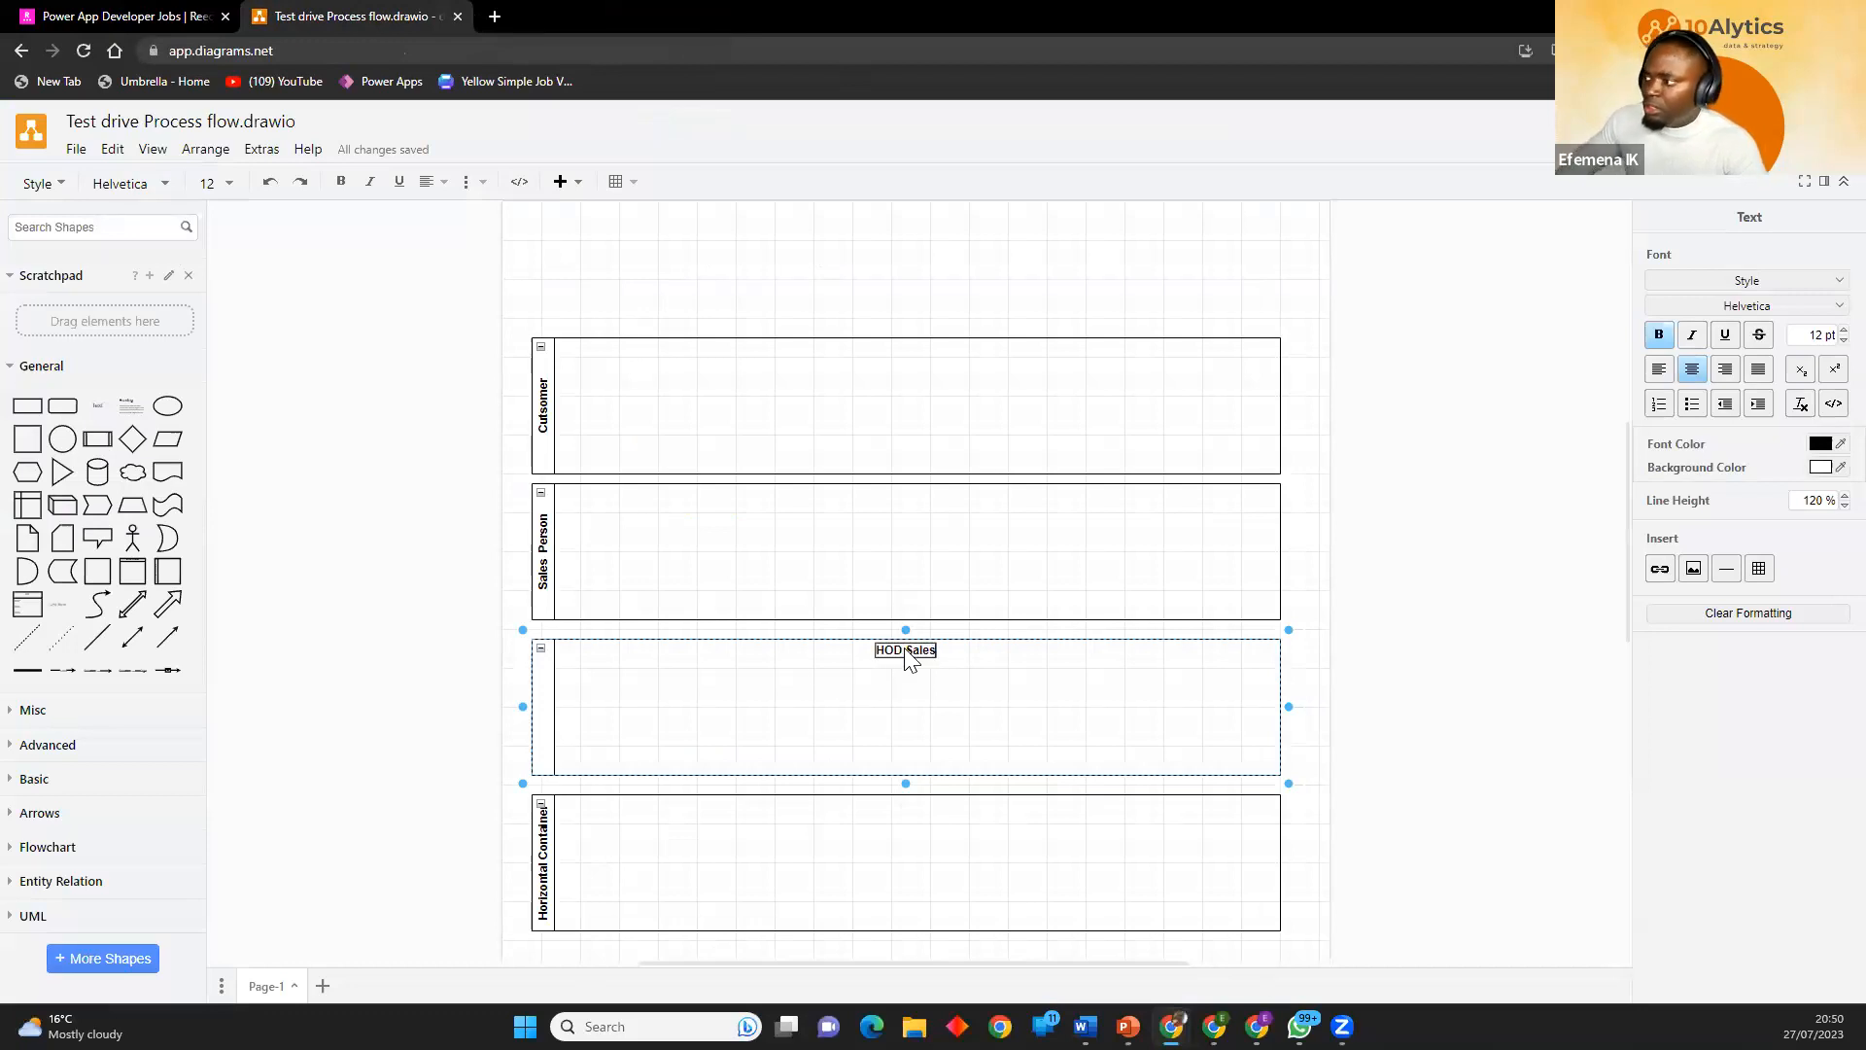
# Label the fourth swimlane "HOD Vehicle maintenace".
pyautogui.doubleClick(540, 872)
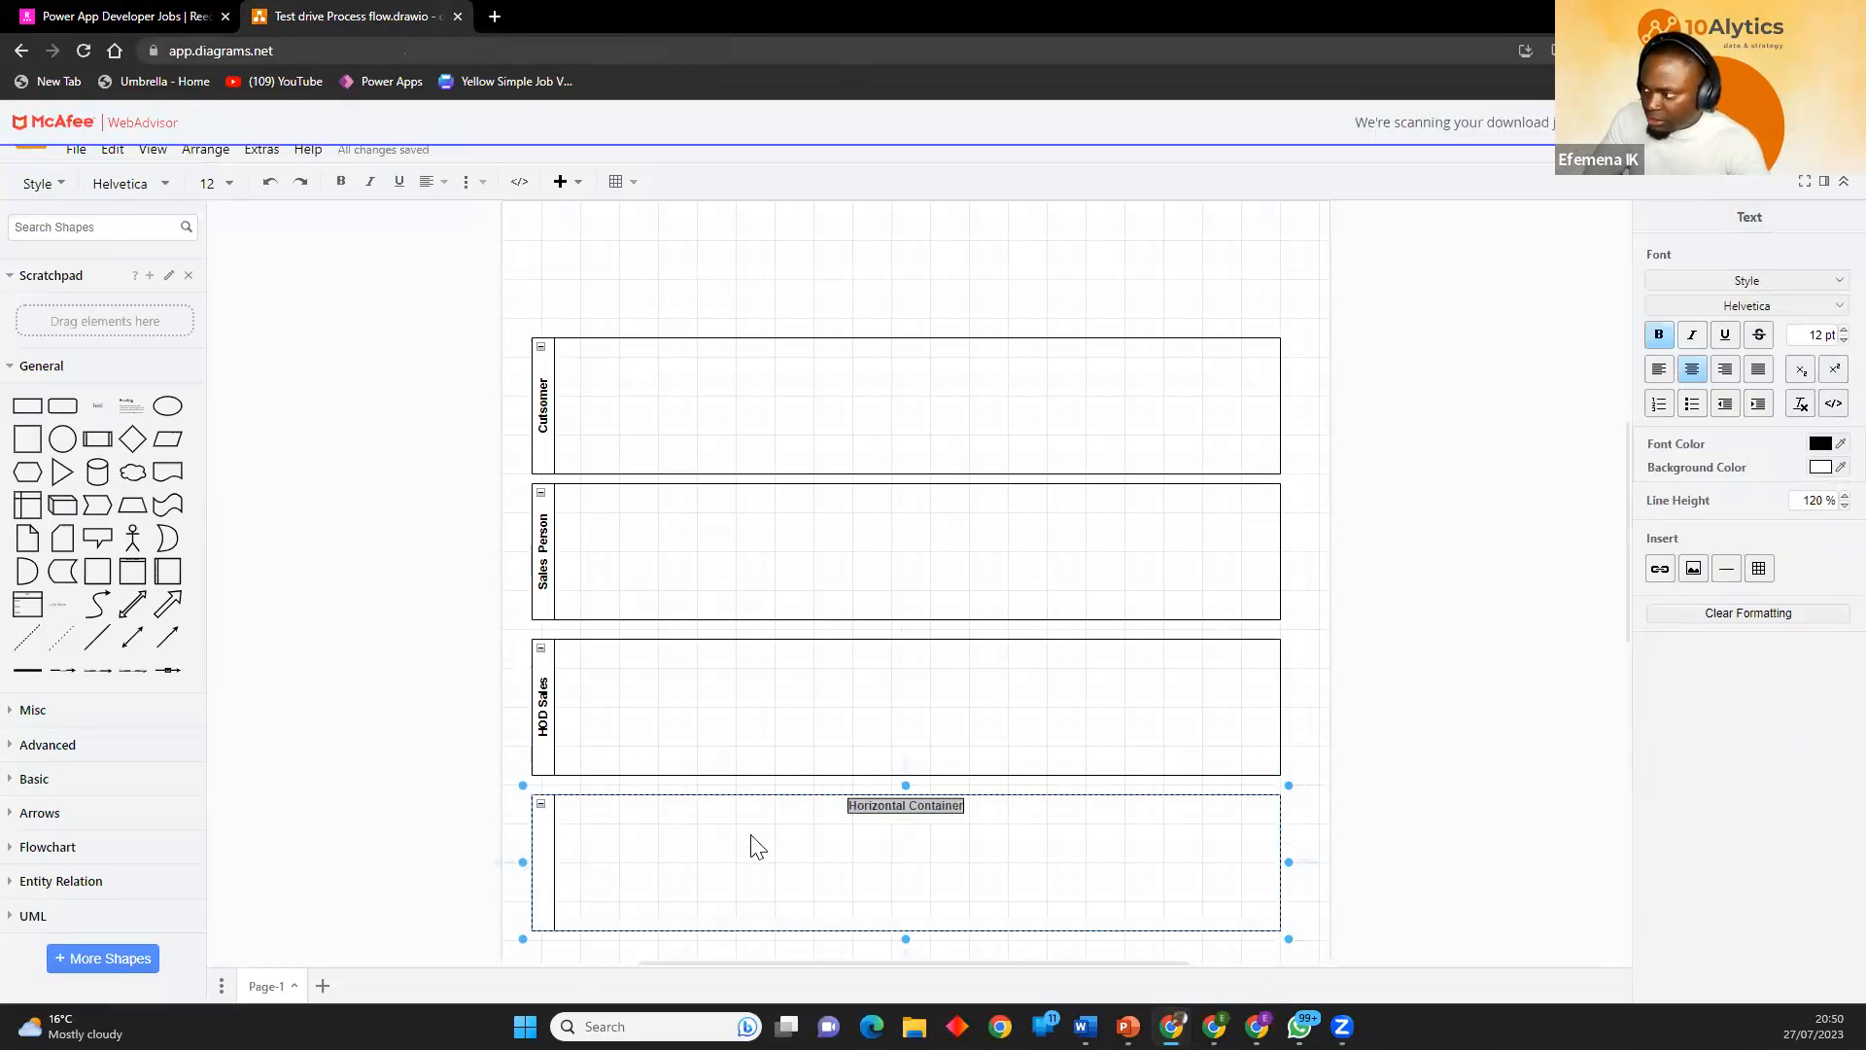
pyautogui.click(871, 812)
pyautogui.hotkey('ctrl', 'a')
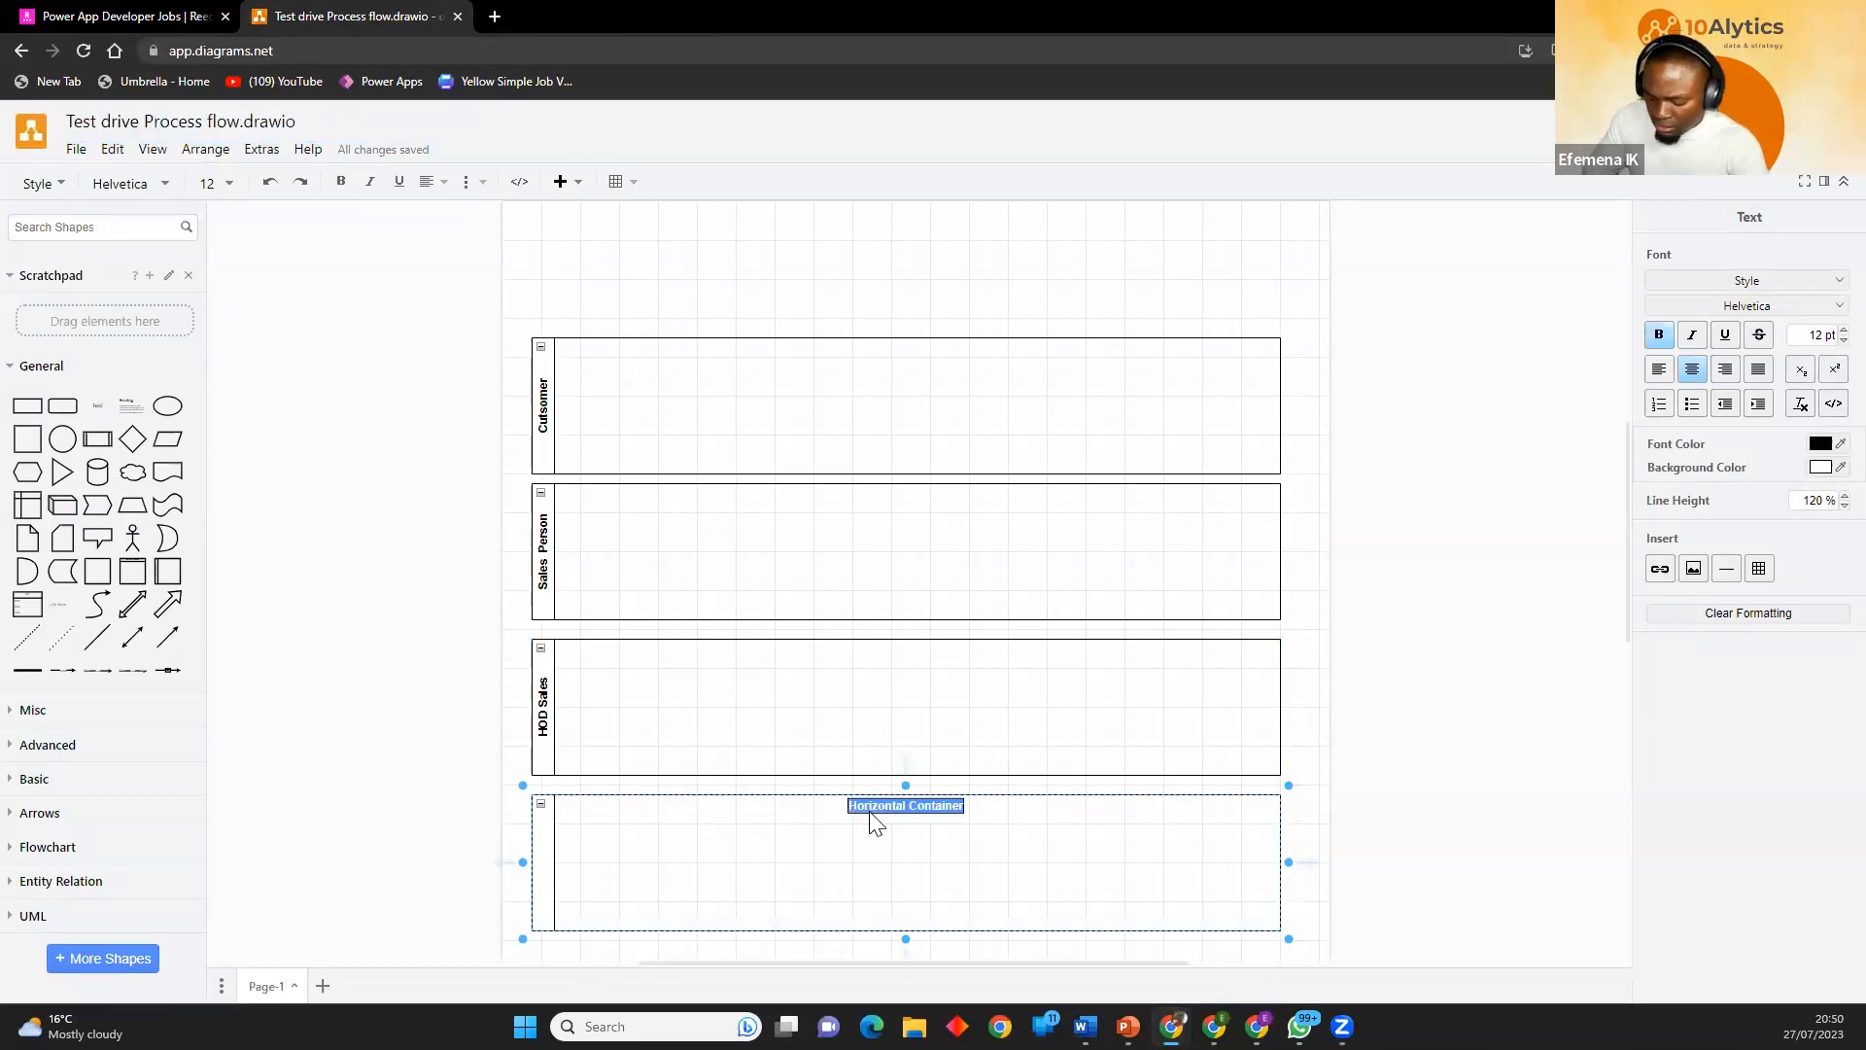
pyautogui.write('HOD Vehicle maintenace')
pyautogui.scroll(1, 1254, 778)
pyautogui.click(1323, 751)
pyautogui.scroll(-3, 1320, 692)
pyautogui.scroll(1, 686, 487)
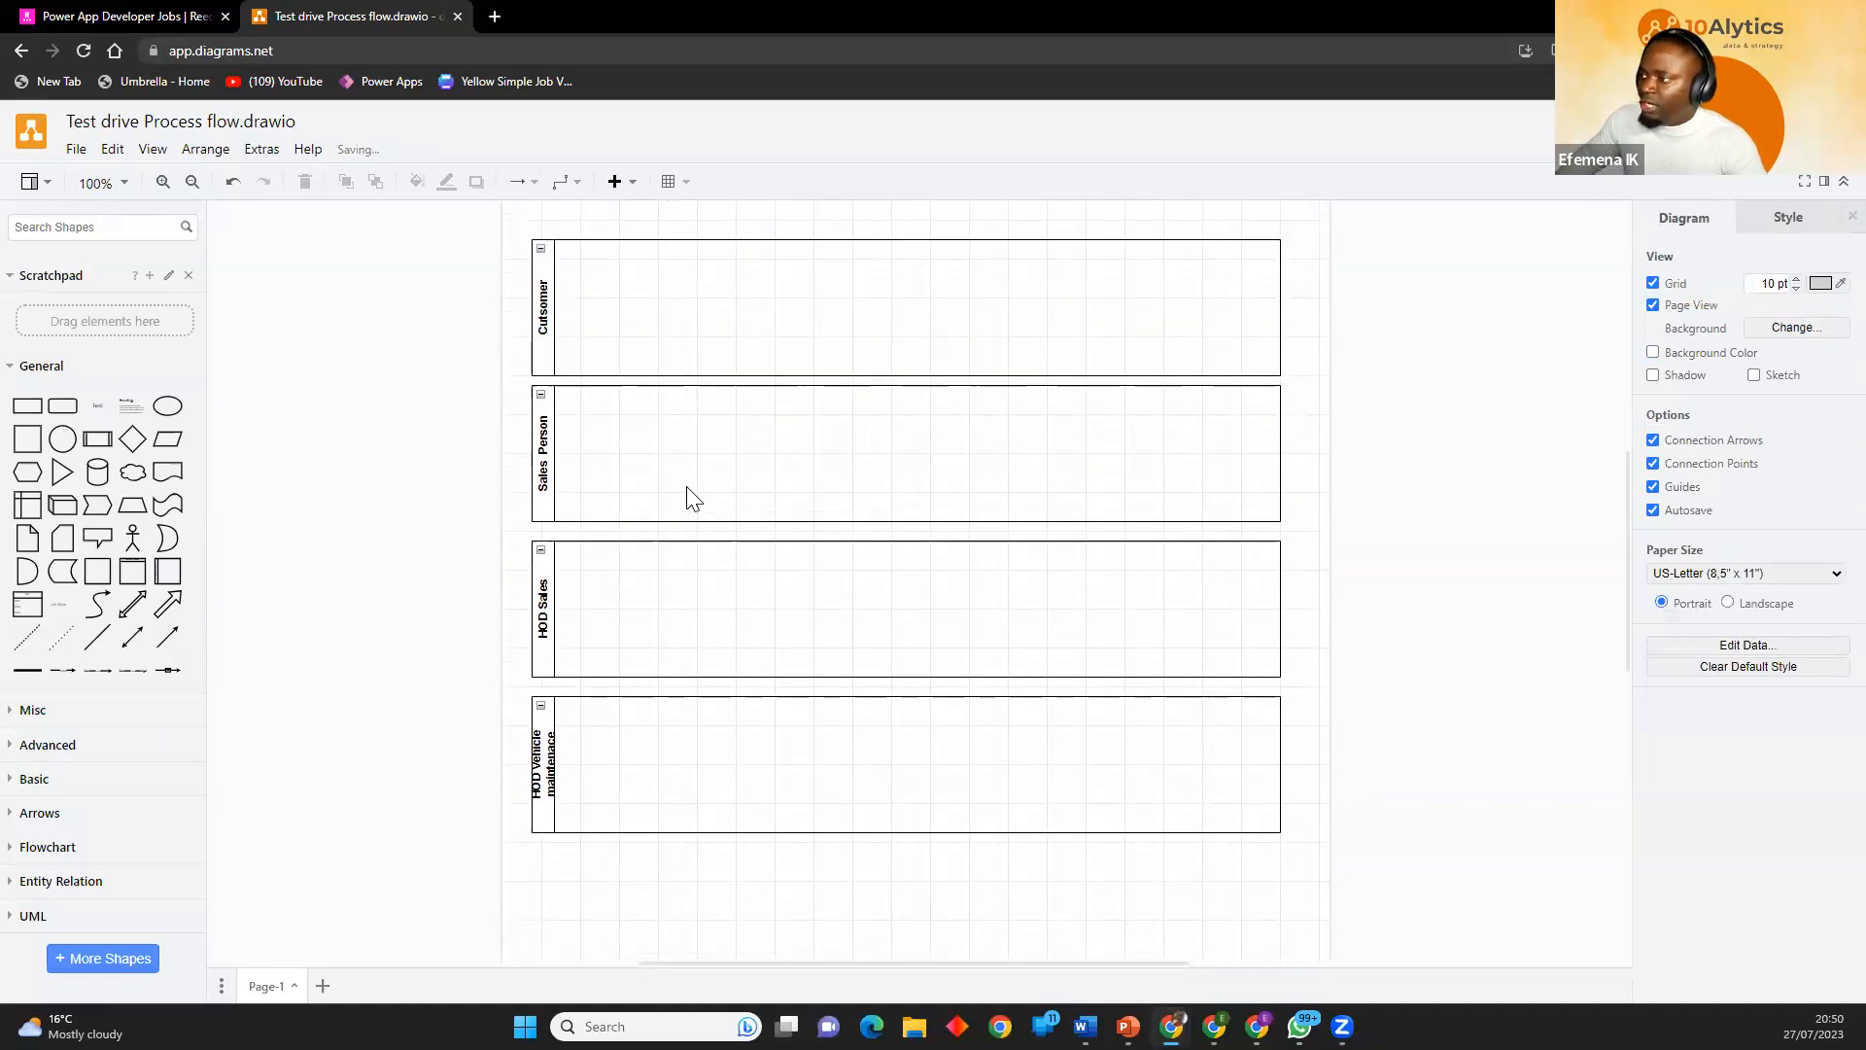
# Add an 80 x 40 rectangle at the start of the Cutsomer lane and label it "Start".
pyautogui.click(27, 405)
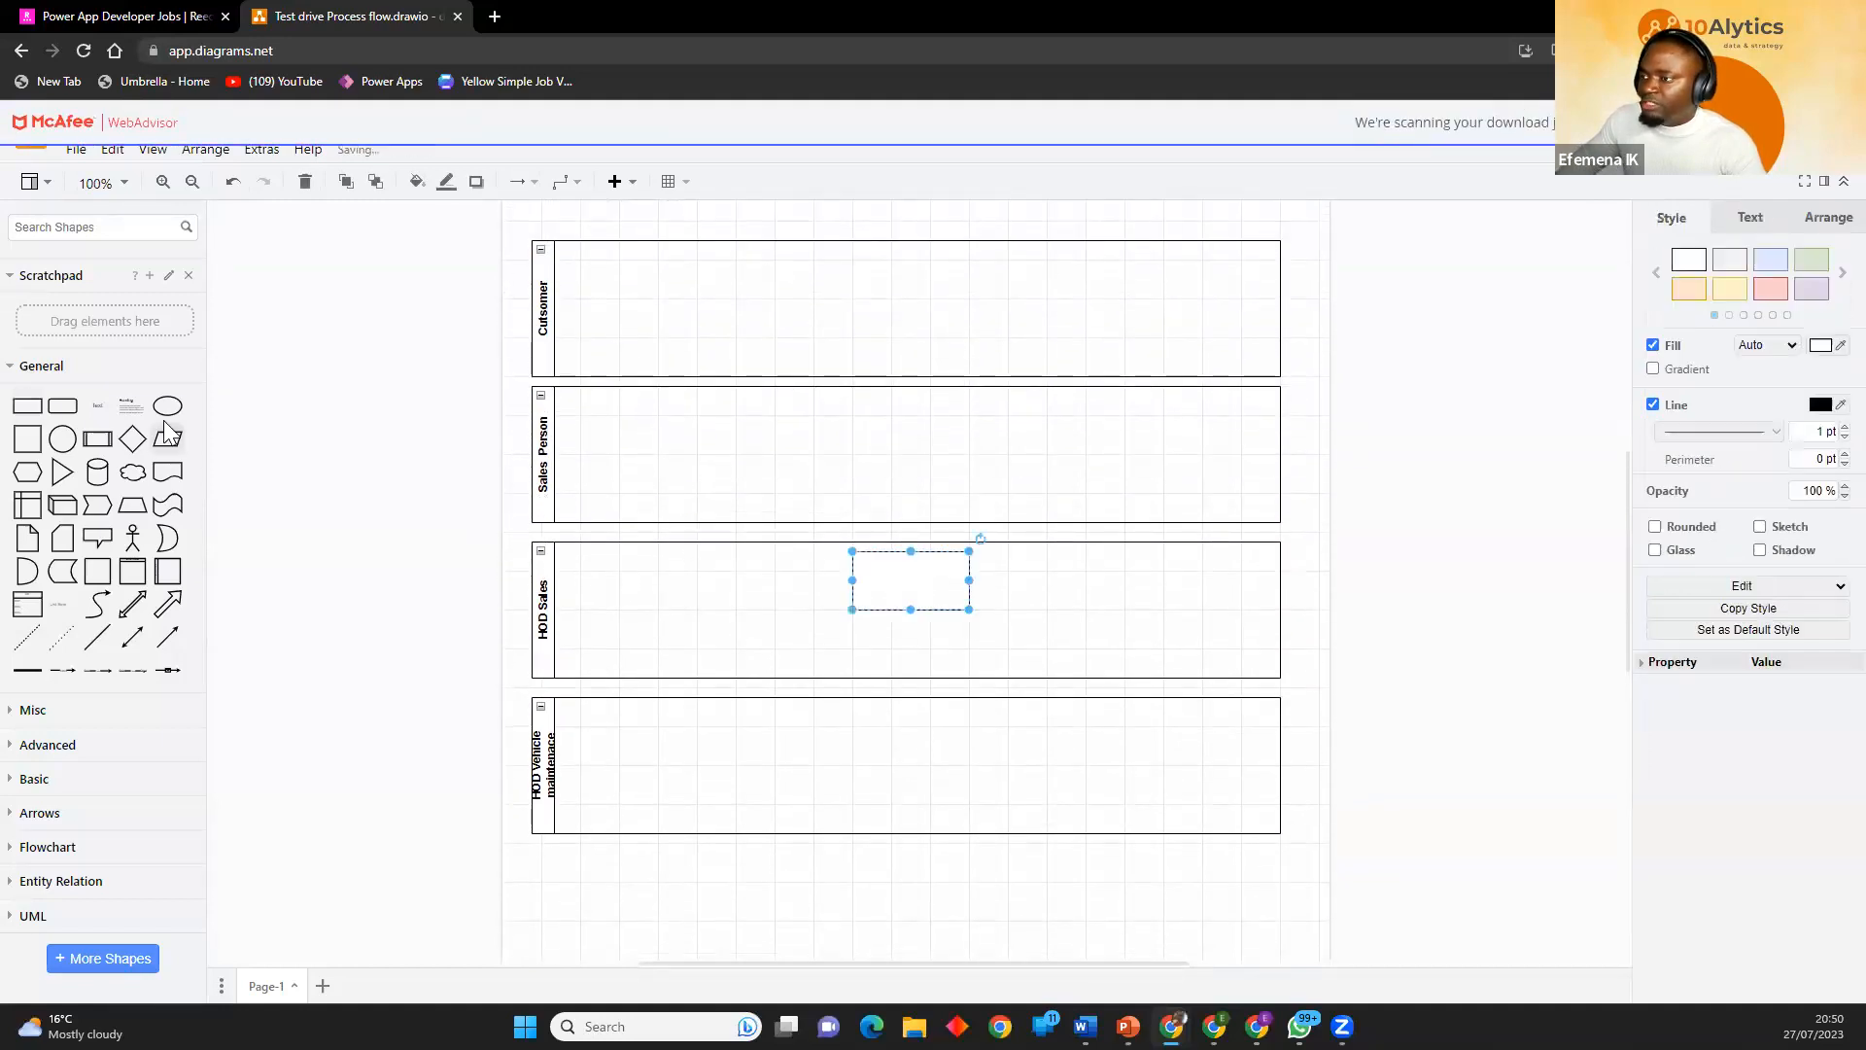
pyautogui.moveTo(939, 614); pyautogui.dragTo(649, 329)
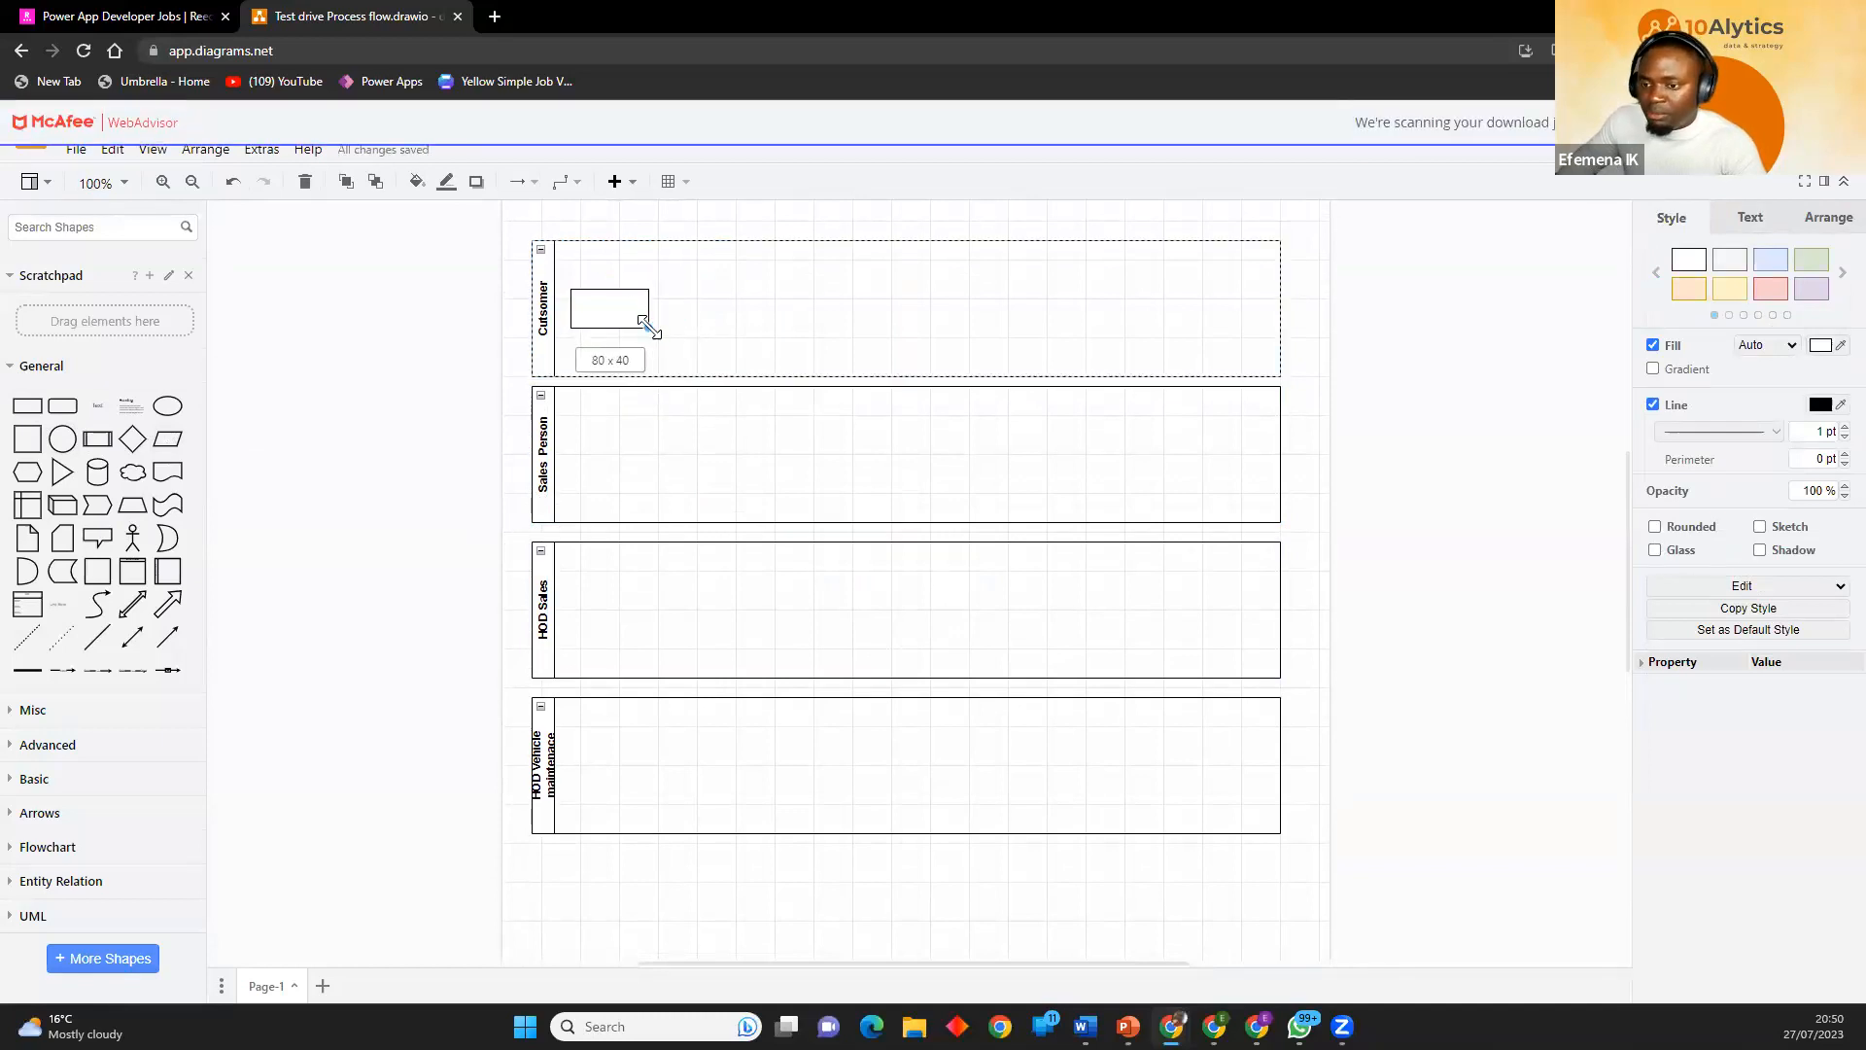
pyautogui.doubleClick(609, 309)
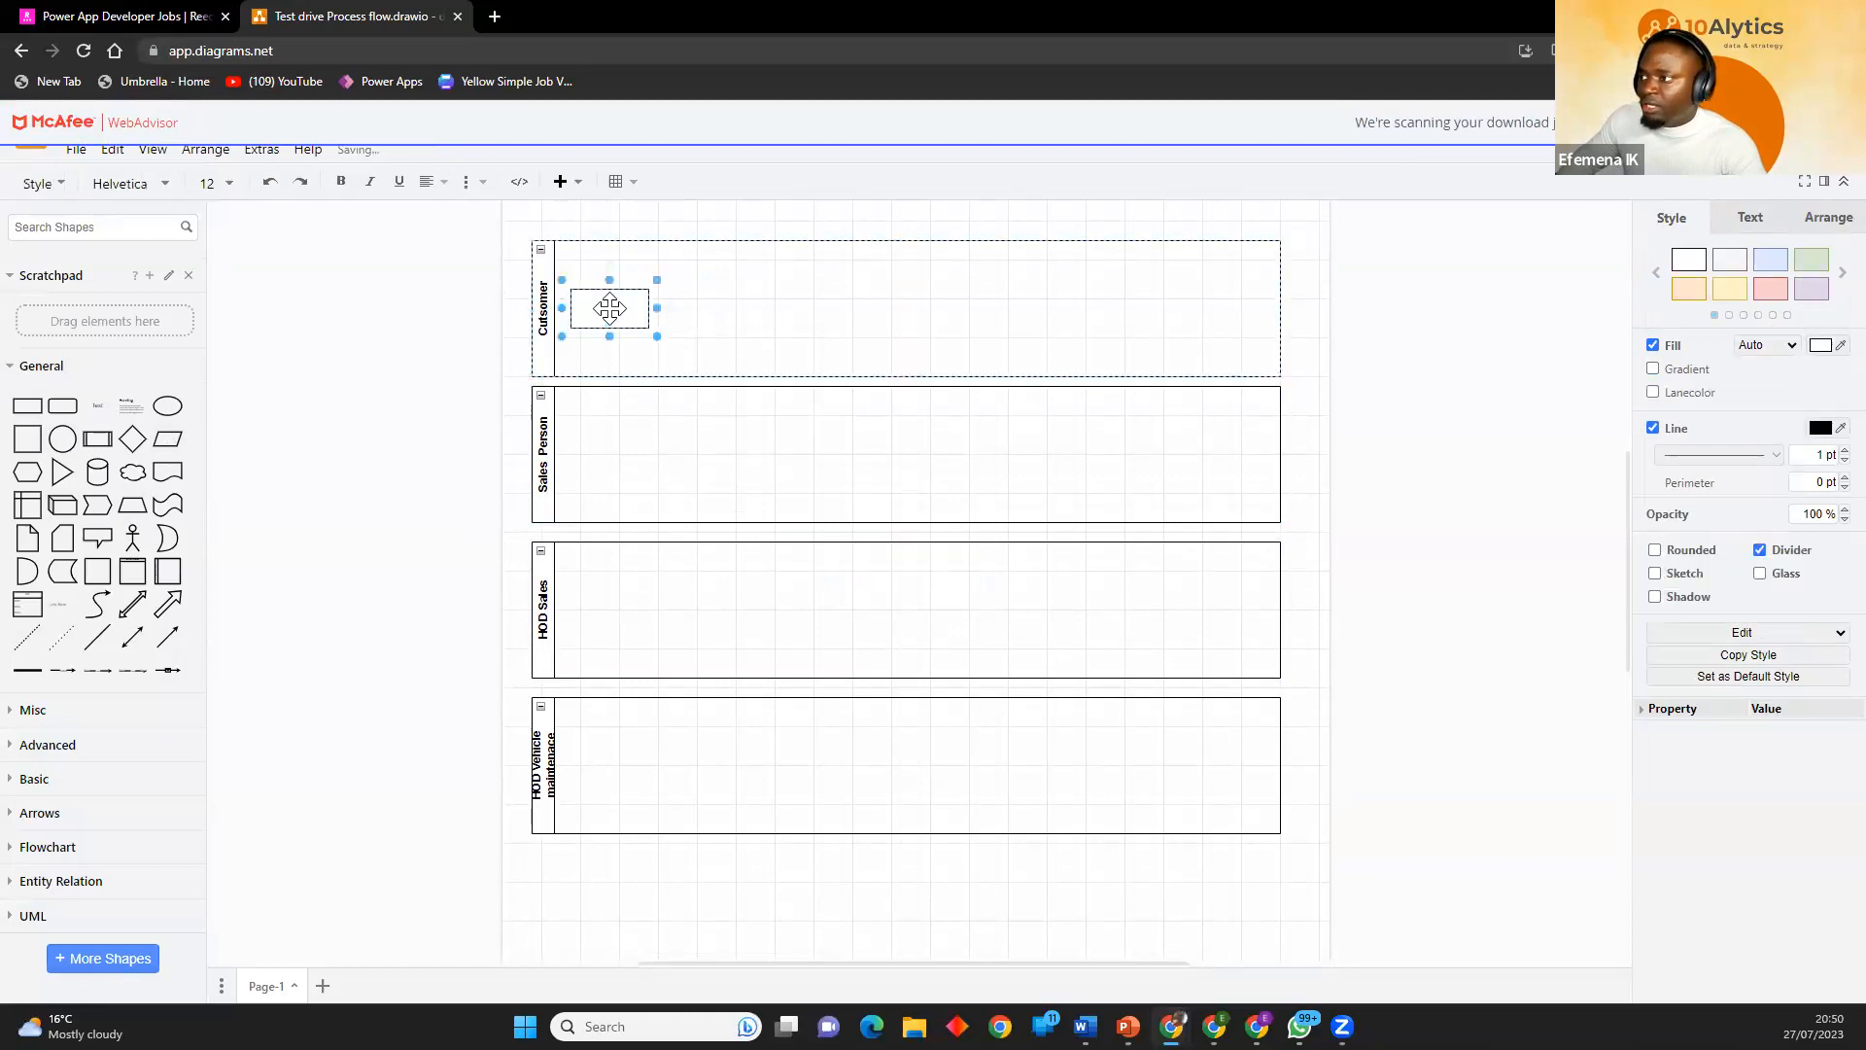
pyautogui.write('Sal')
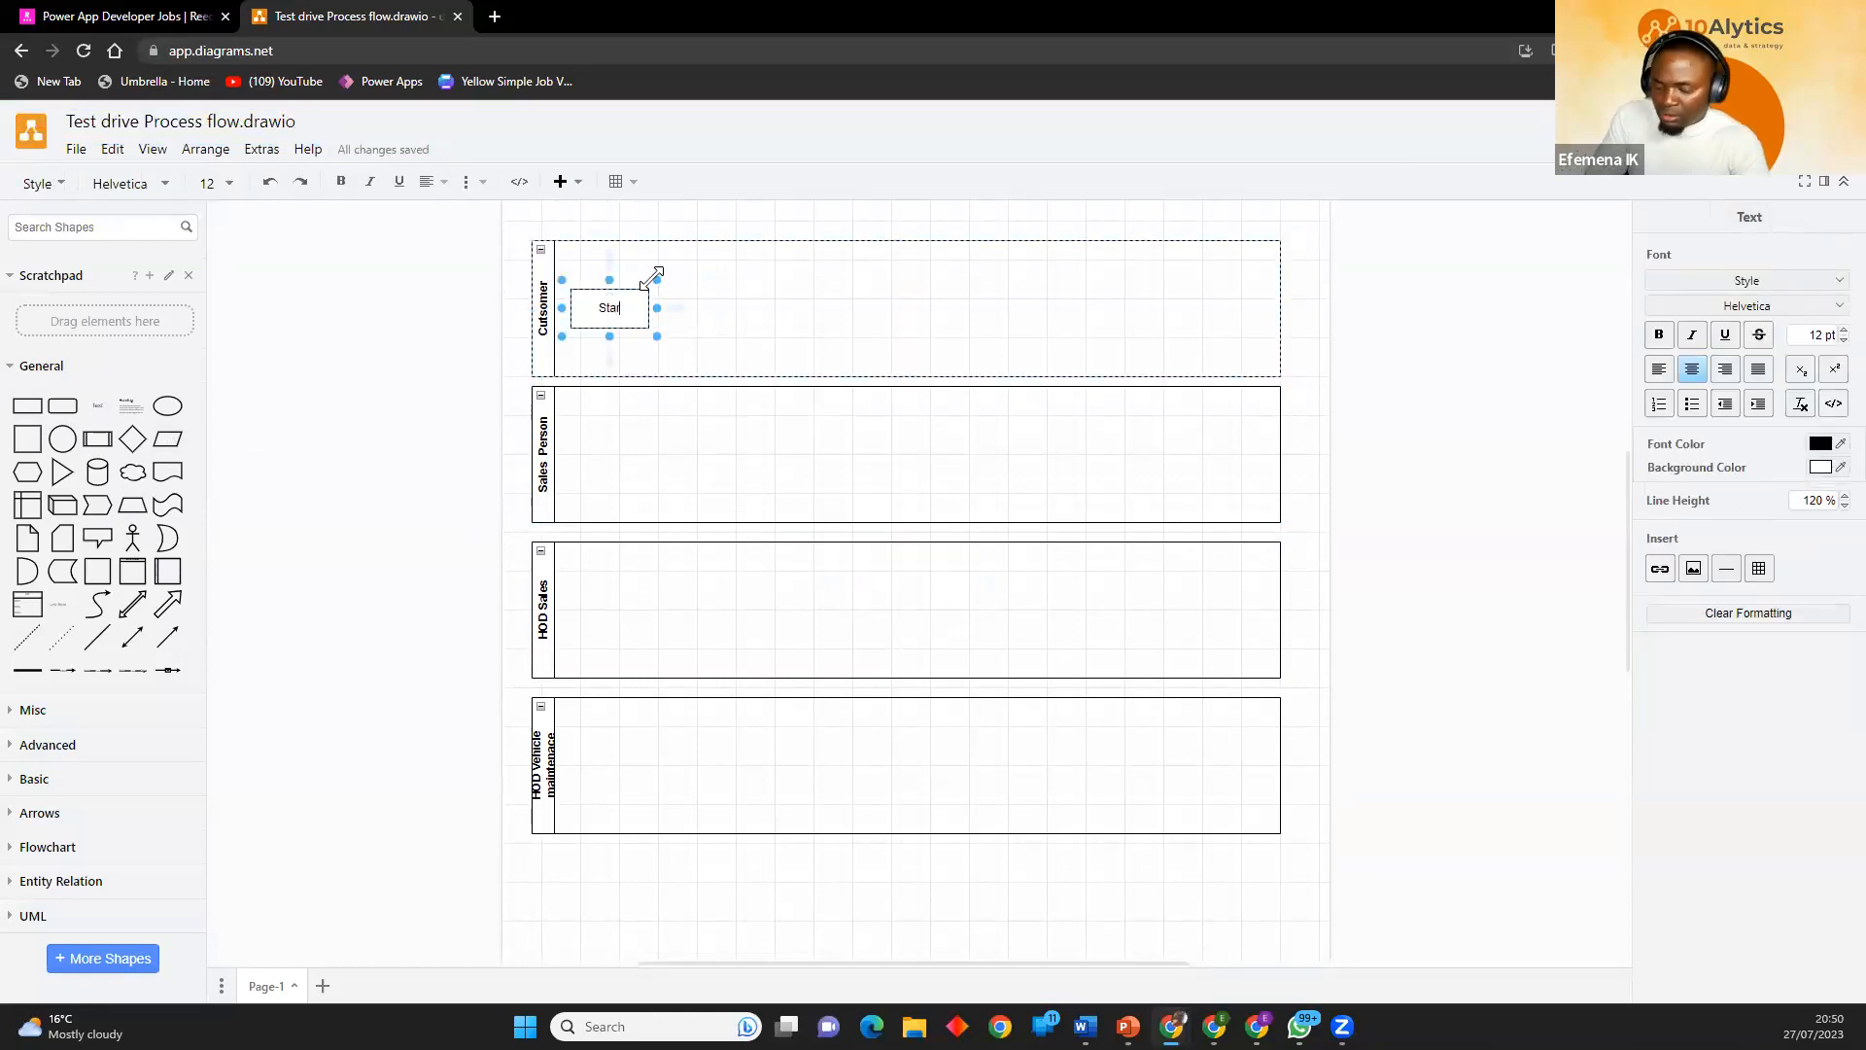
pyautogui.click(731, 328)
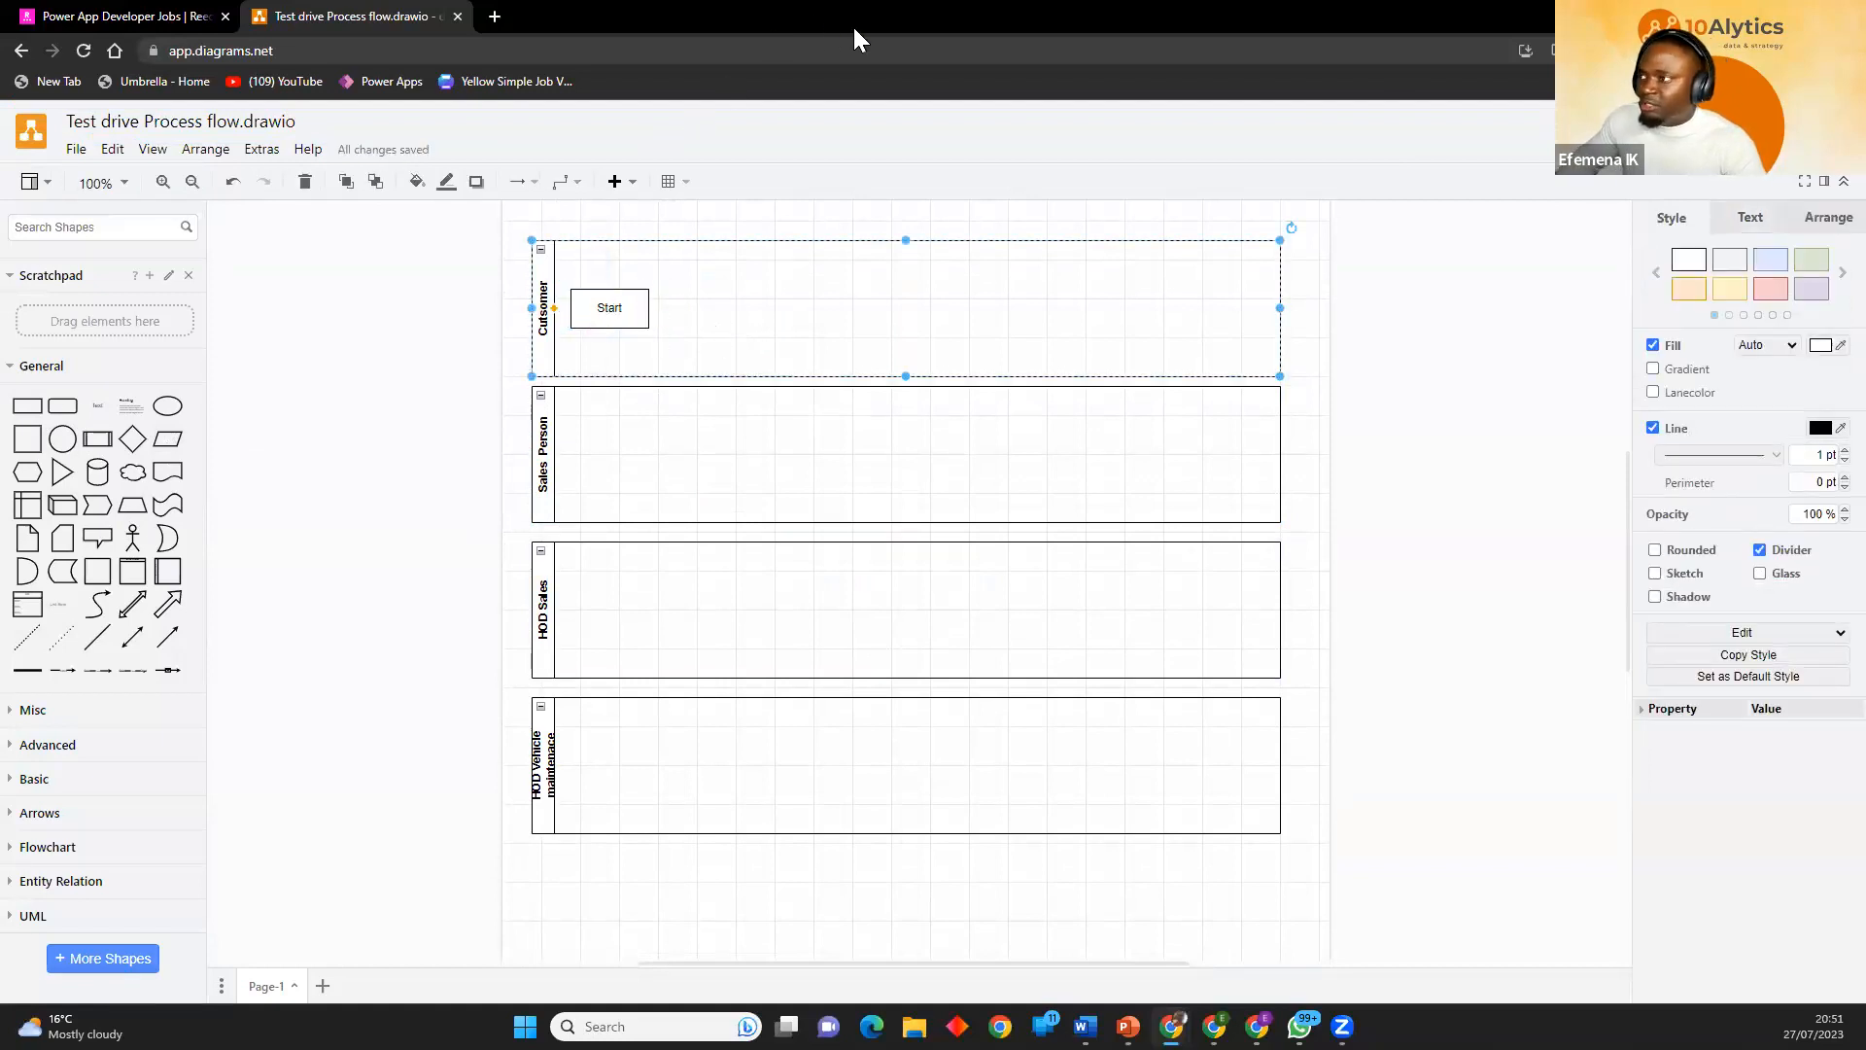
# Add a connected copy of the Start box to its right in the Cutsomer lane.
pyautogui.hotkey('alt', 'Tab')
pyautogui.hotkey('alt', 'Tab')
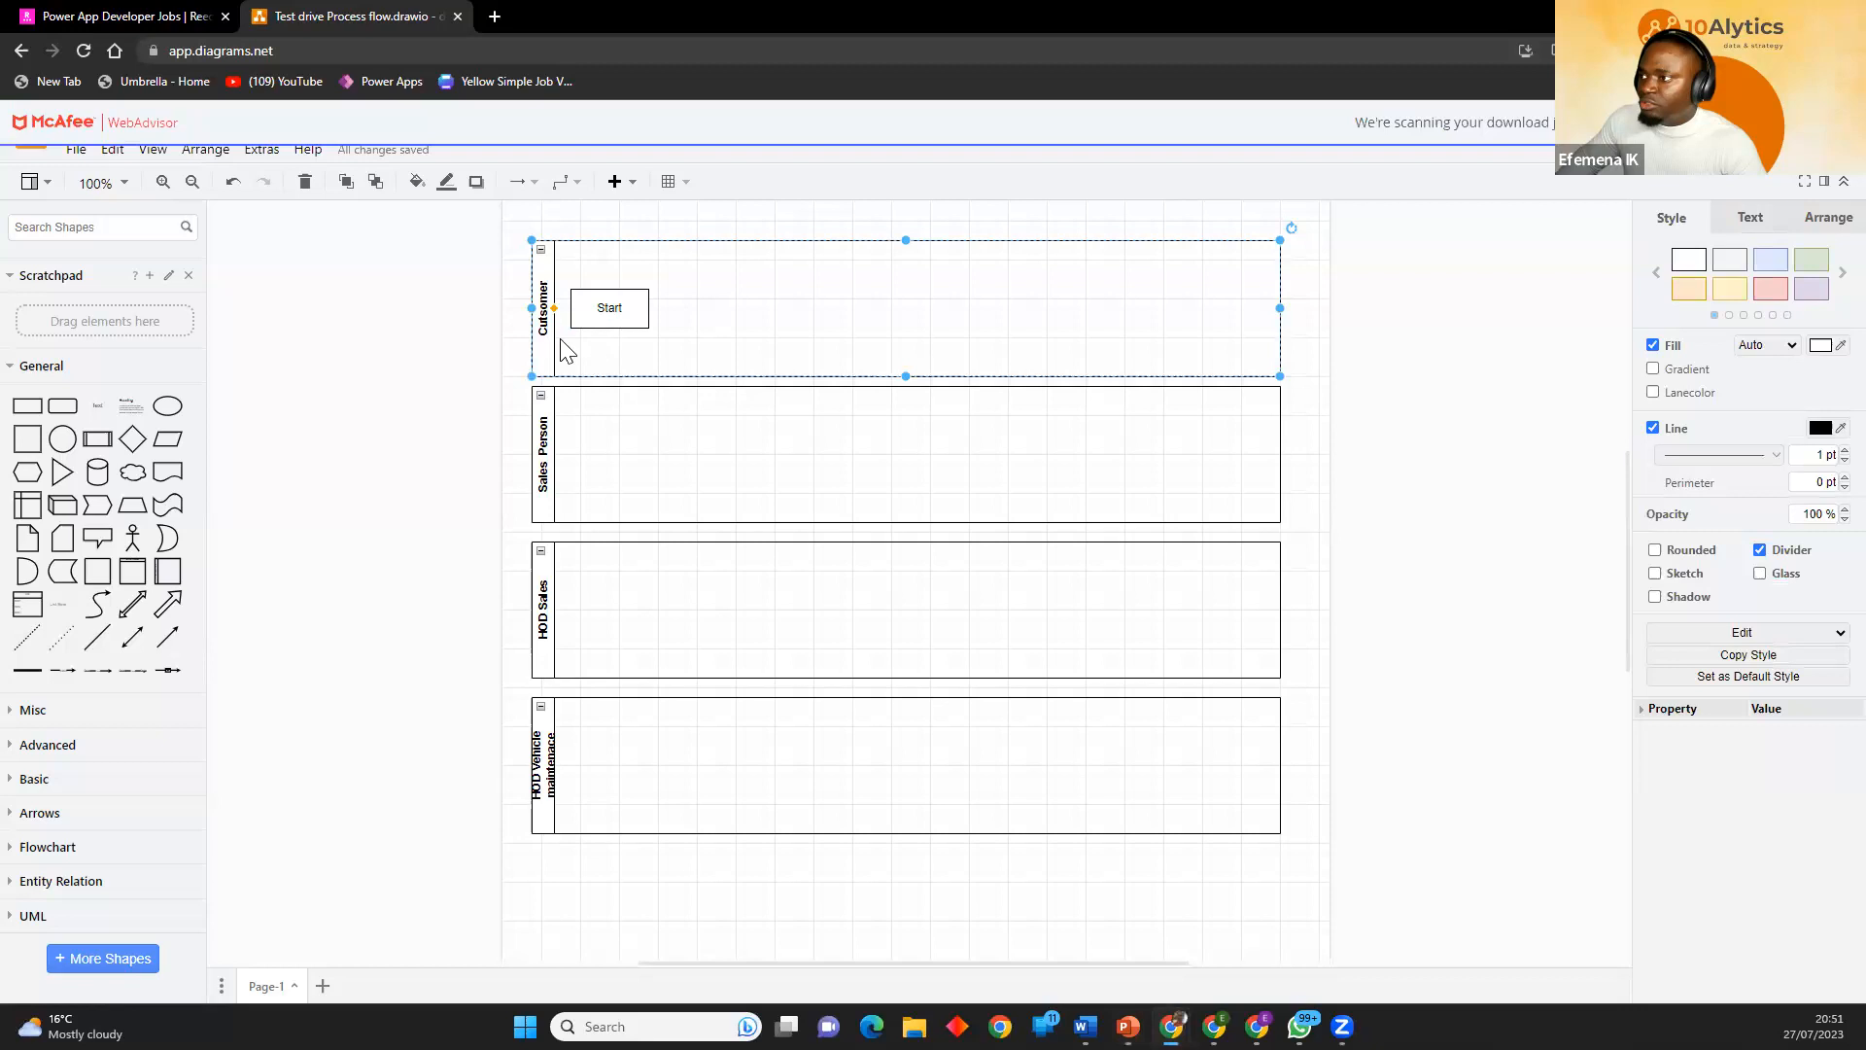
pyautogui.moveTo(648, 300); pyautogui.dragTo(649, 310)
pyautogui.click(648, 308)
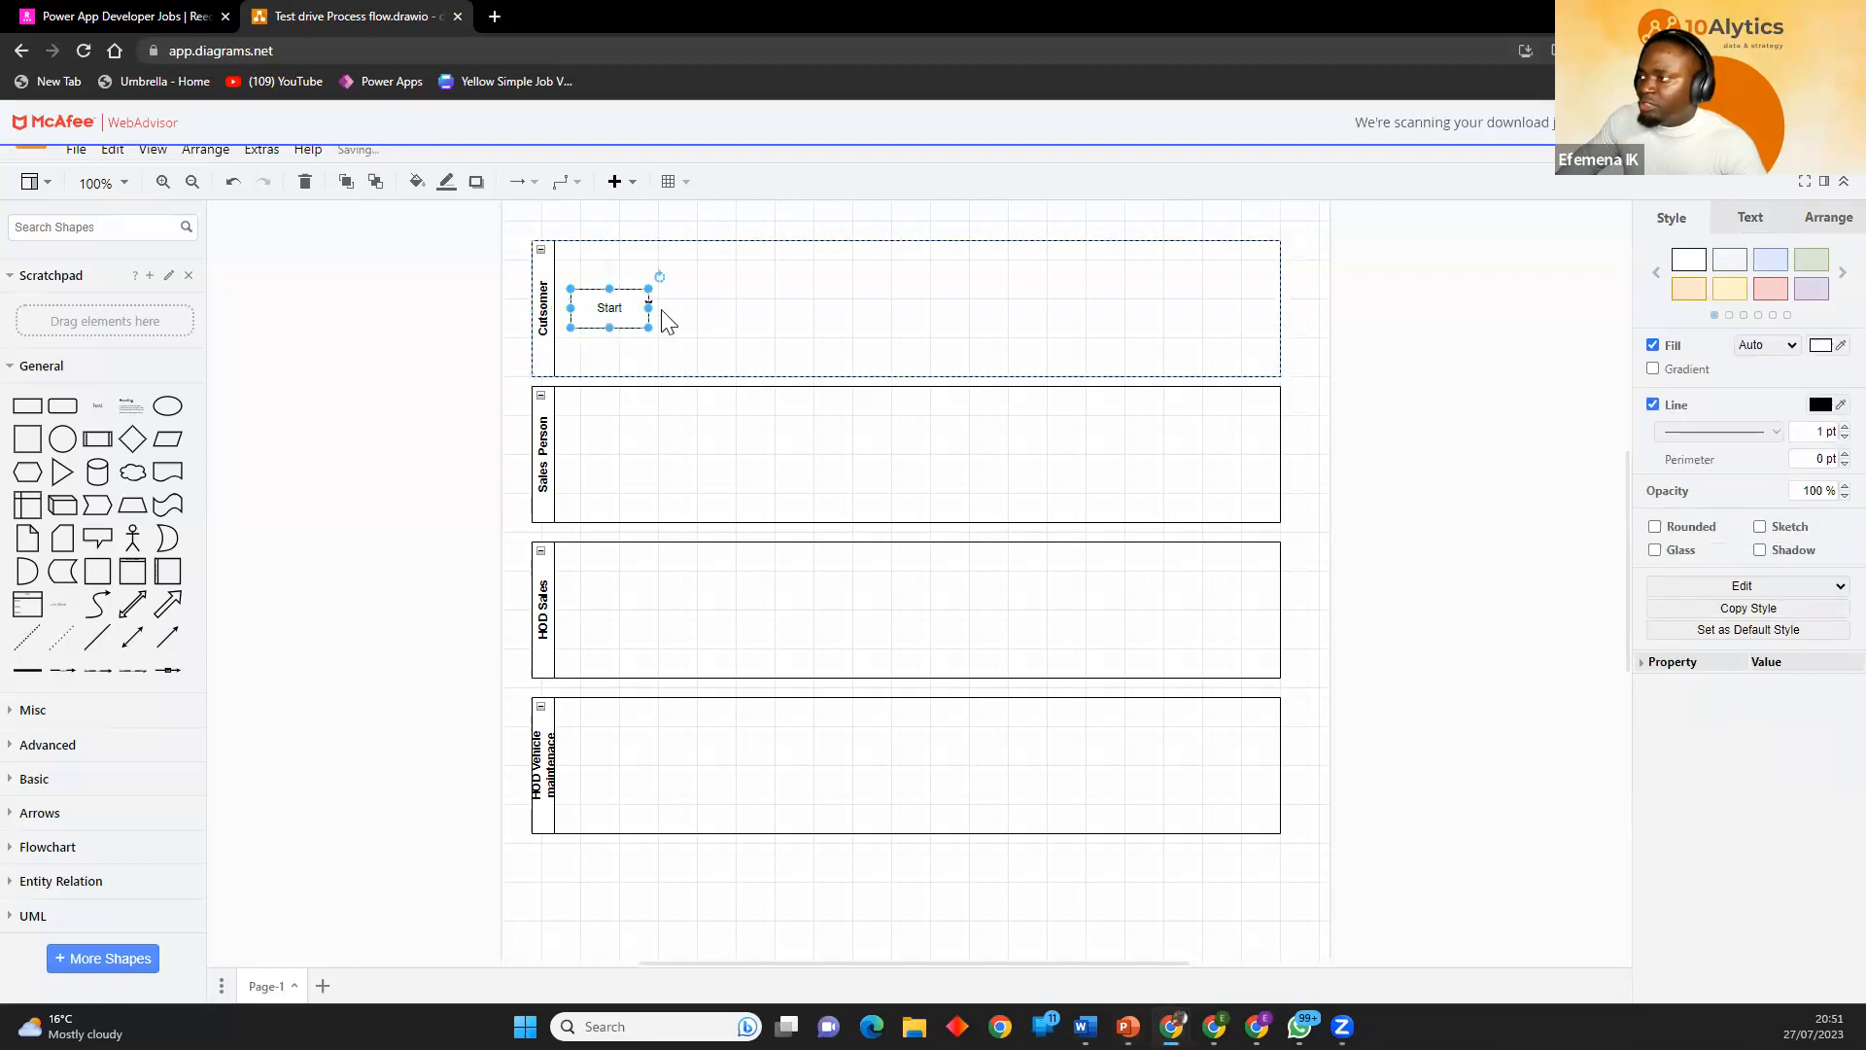
pyautogui.moveTo(676, 319)
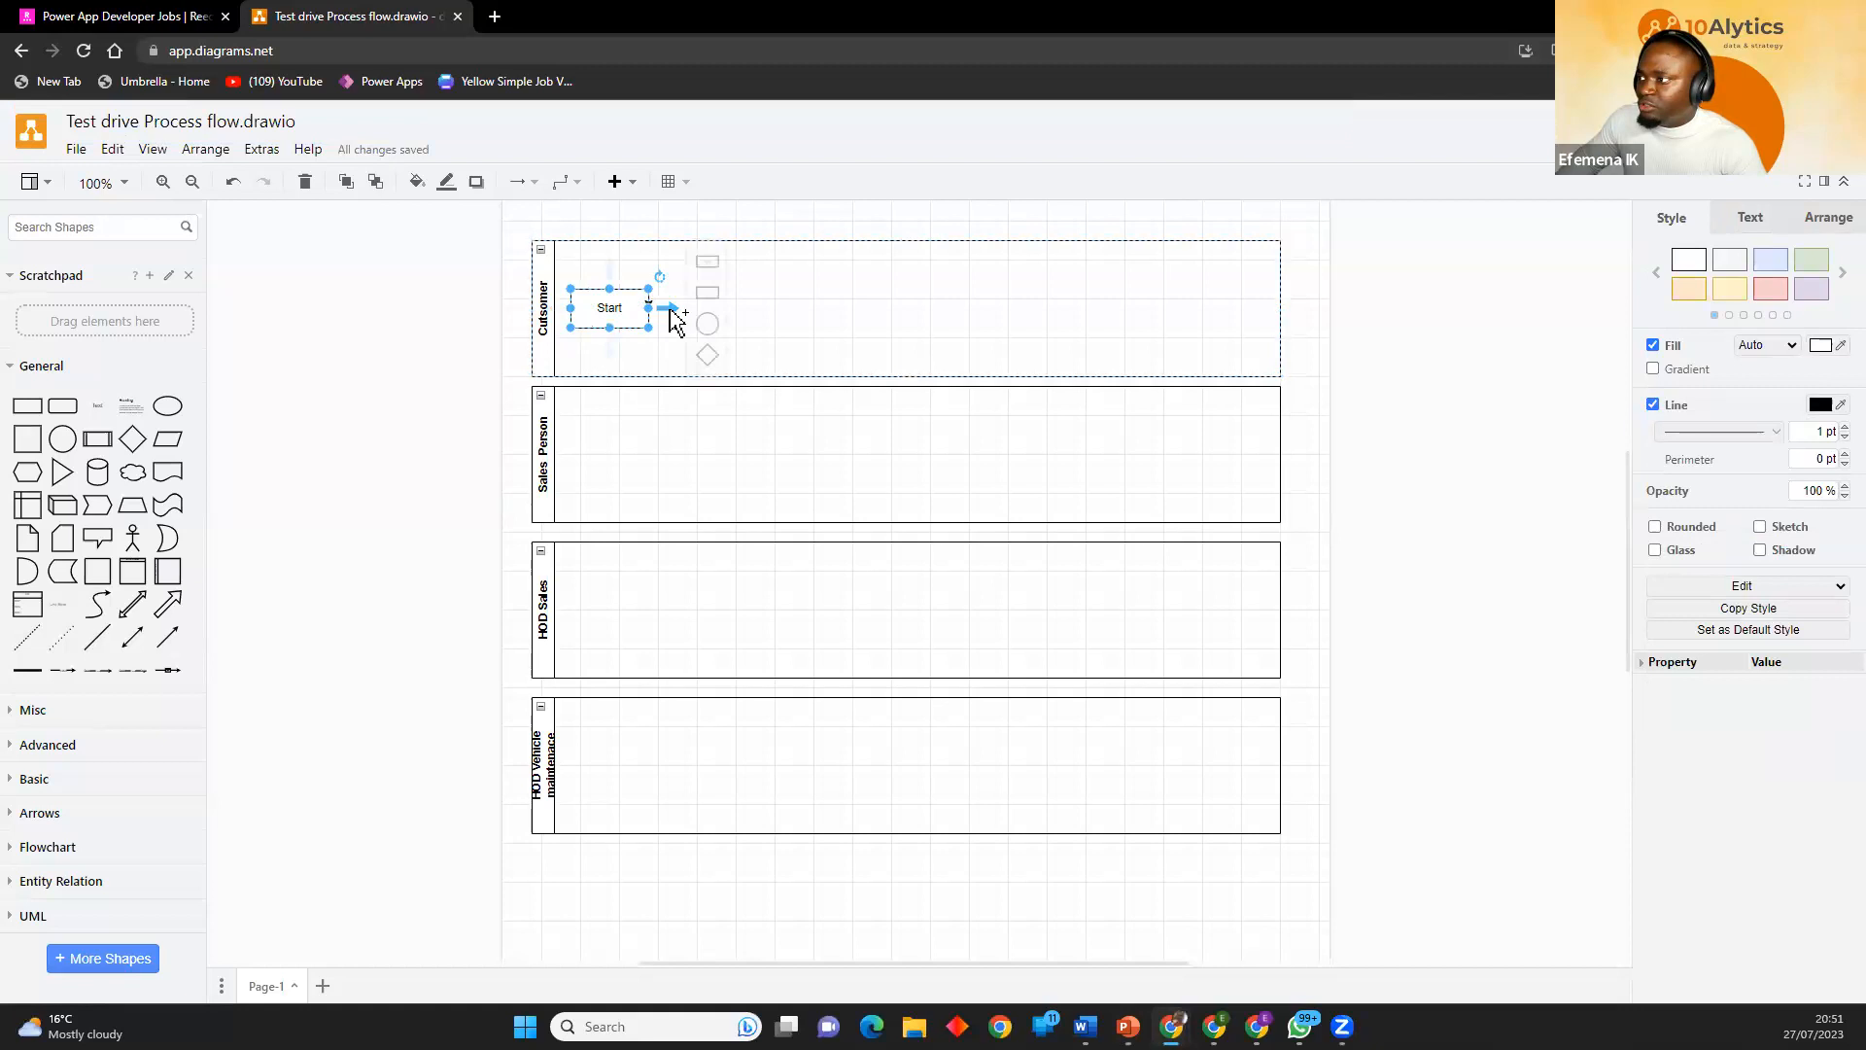
pyautogui.click(709, 275)
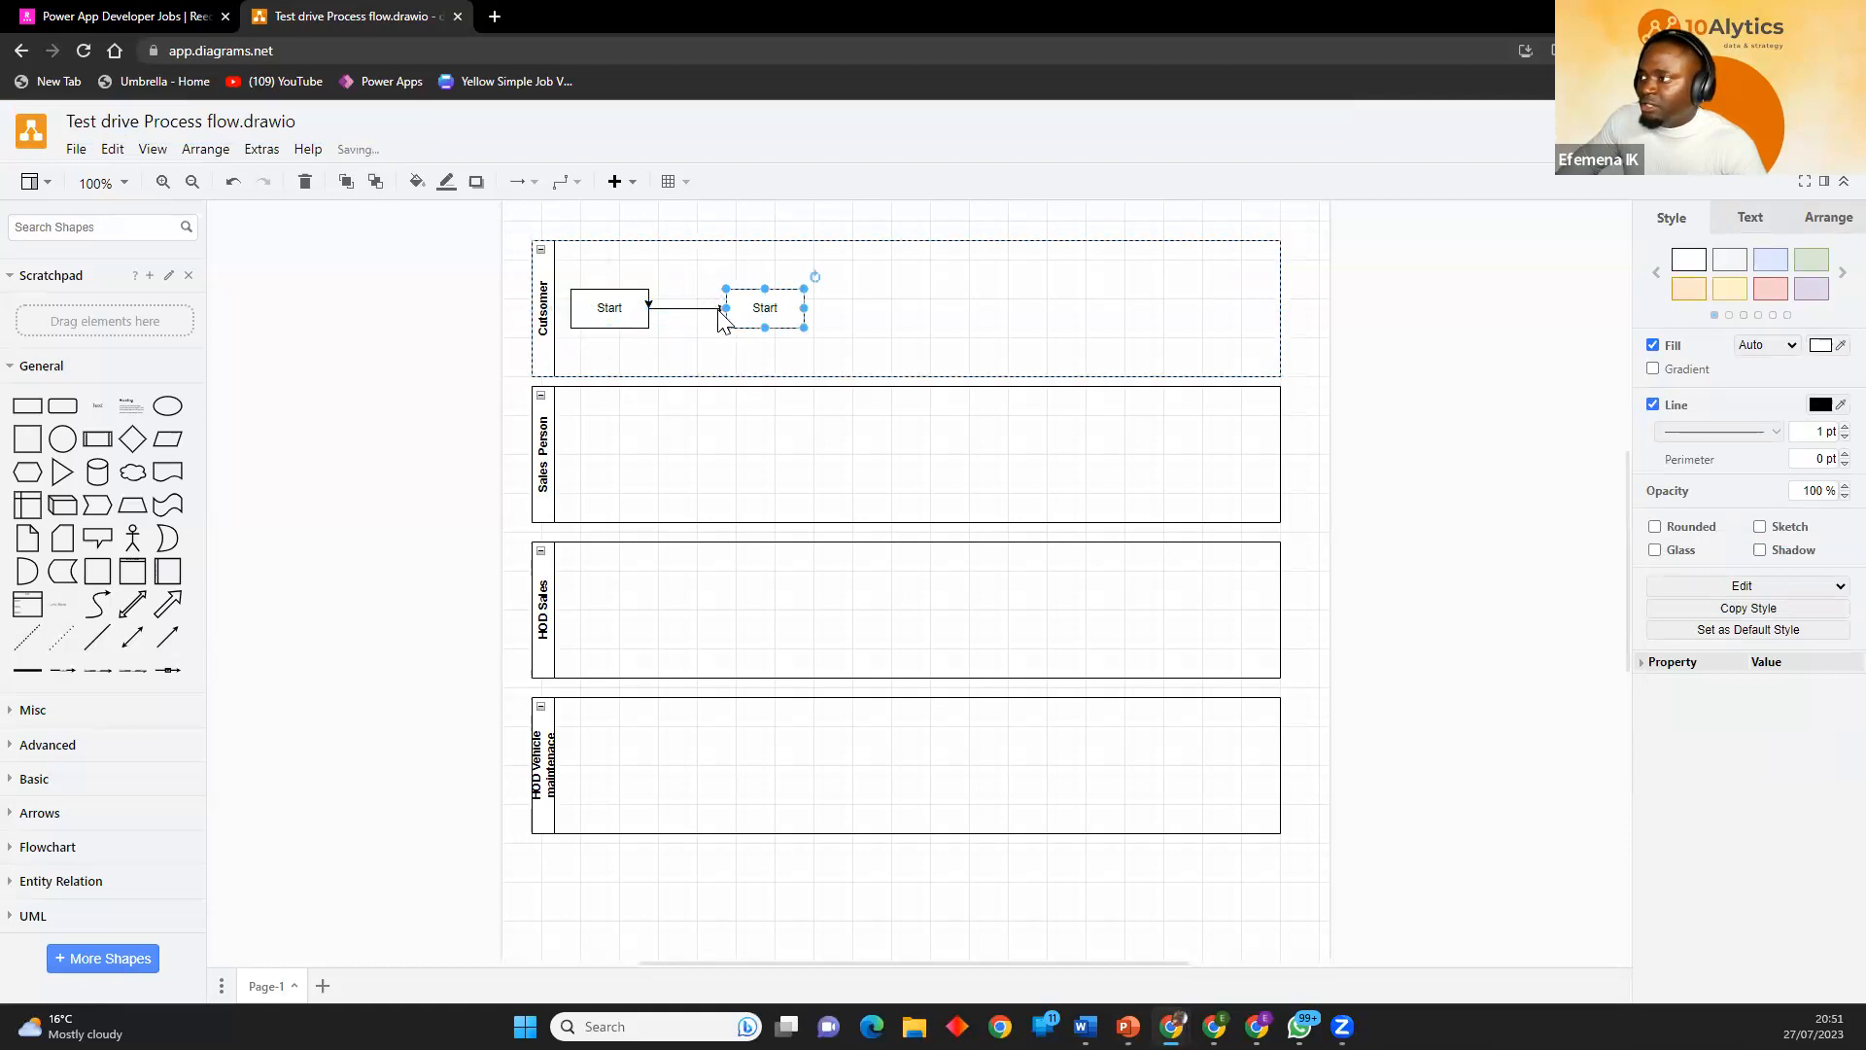
# Check the reference process flow map slide and label the box connected to Start "Request for a test drive".
pyautogui.hotkey('alt', 'Tab')
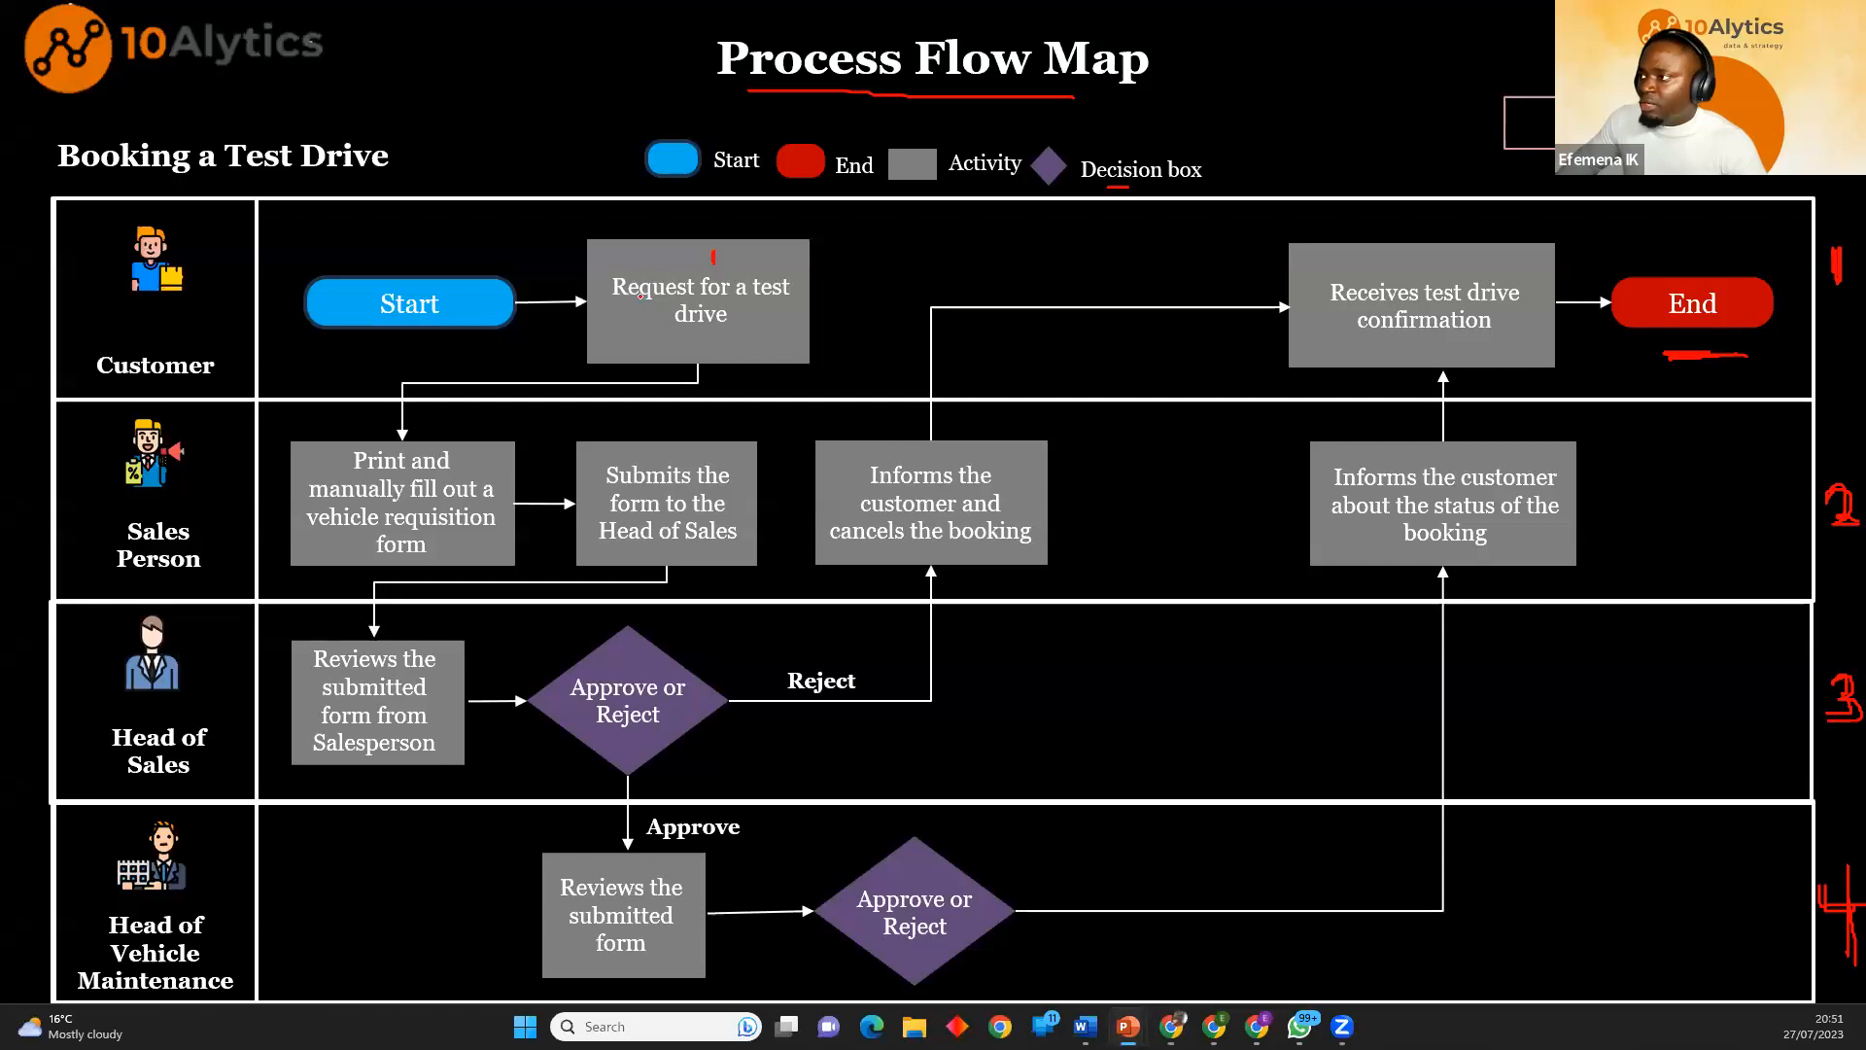
pyautogui.hotkey('alt', 'Tab')
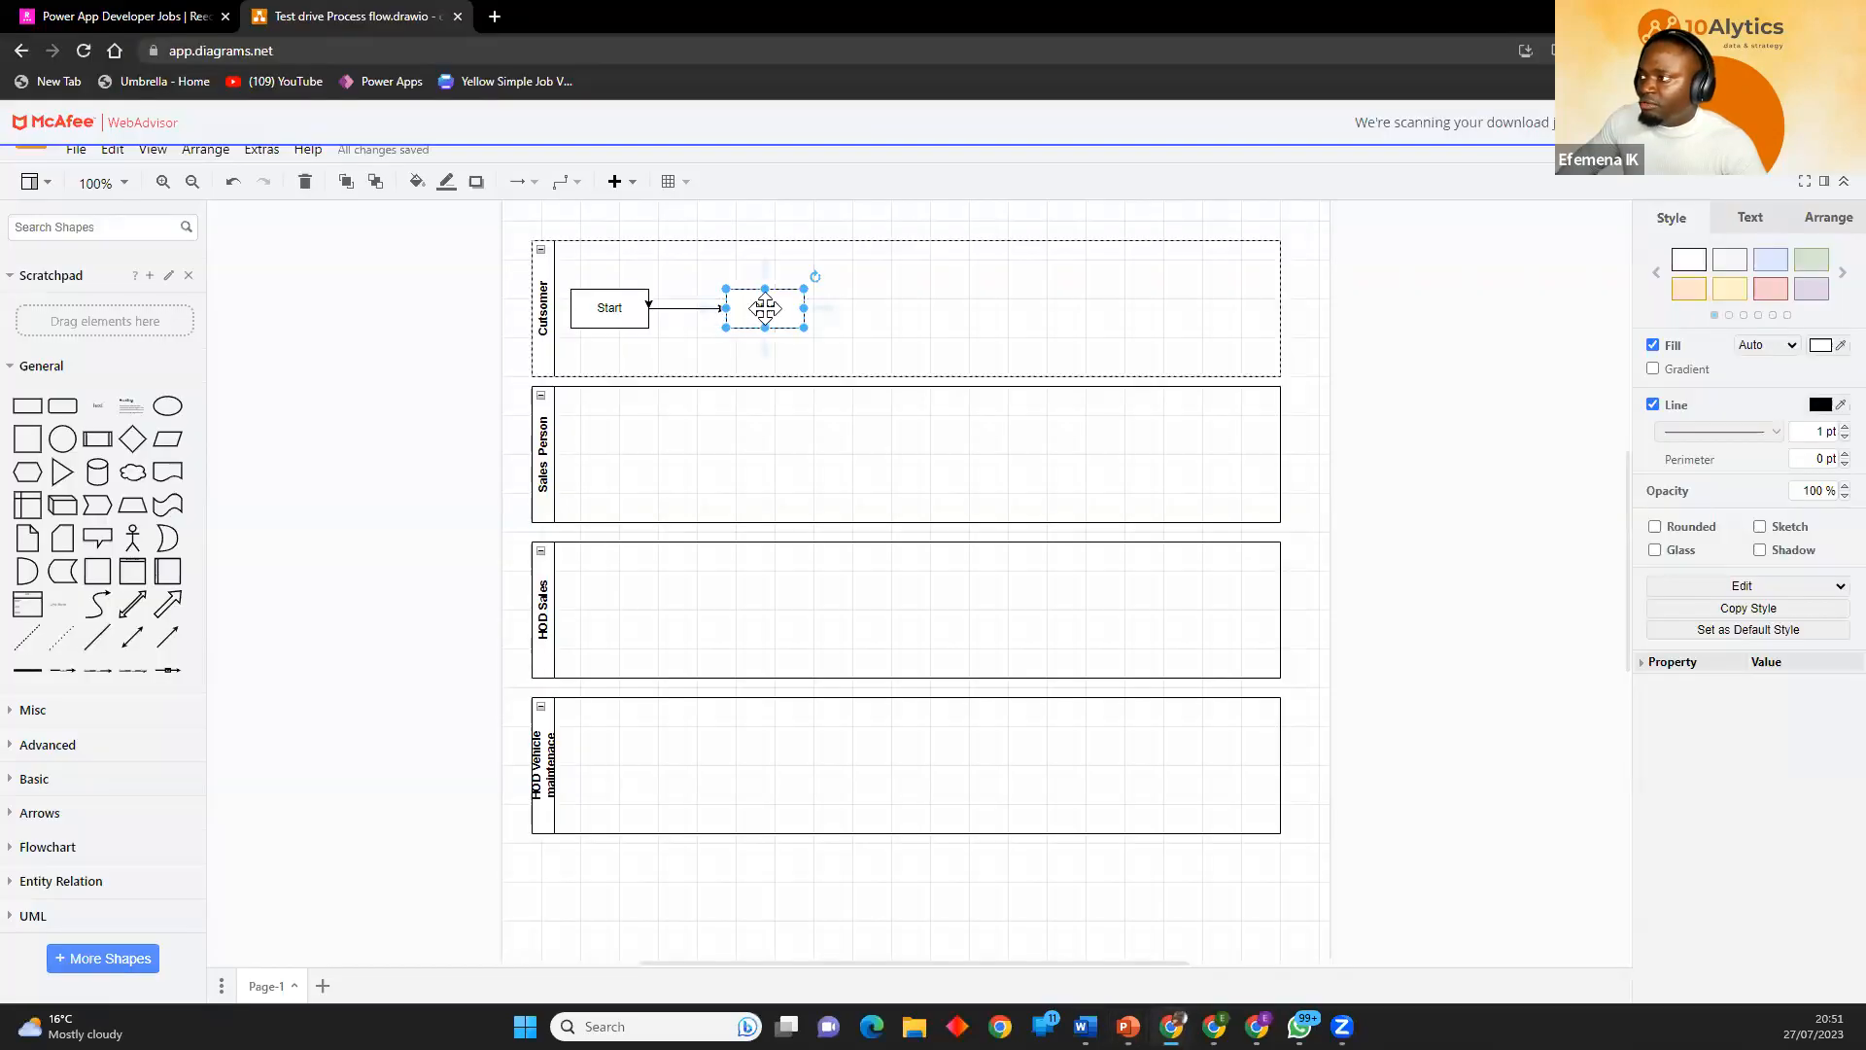
pyautogui.doubleClick(764, 309)
pyautogui.write('Request for a test drive')
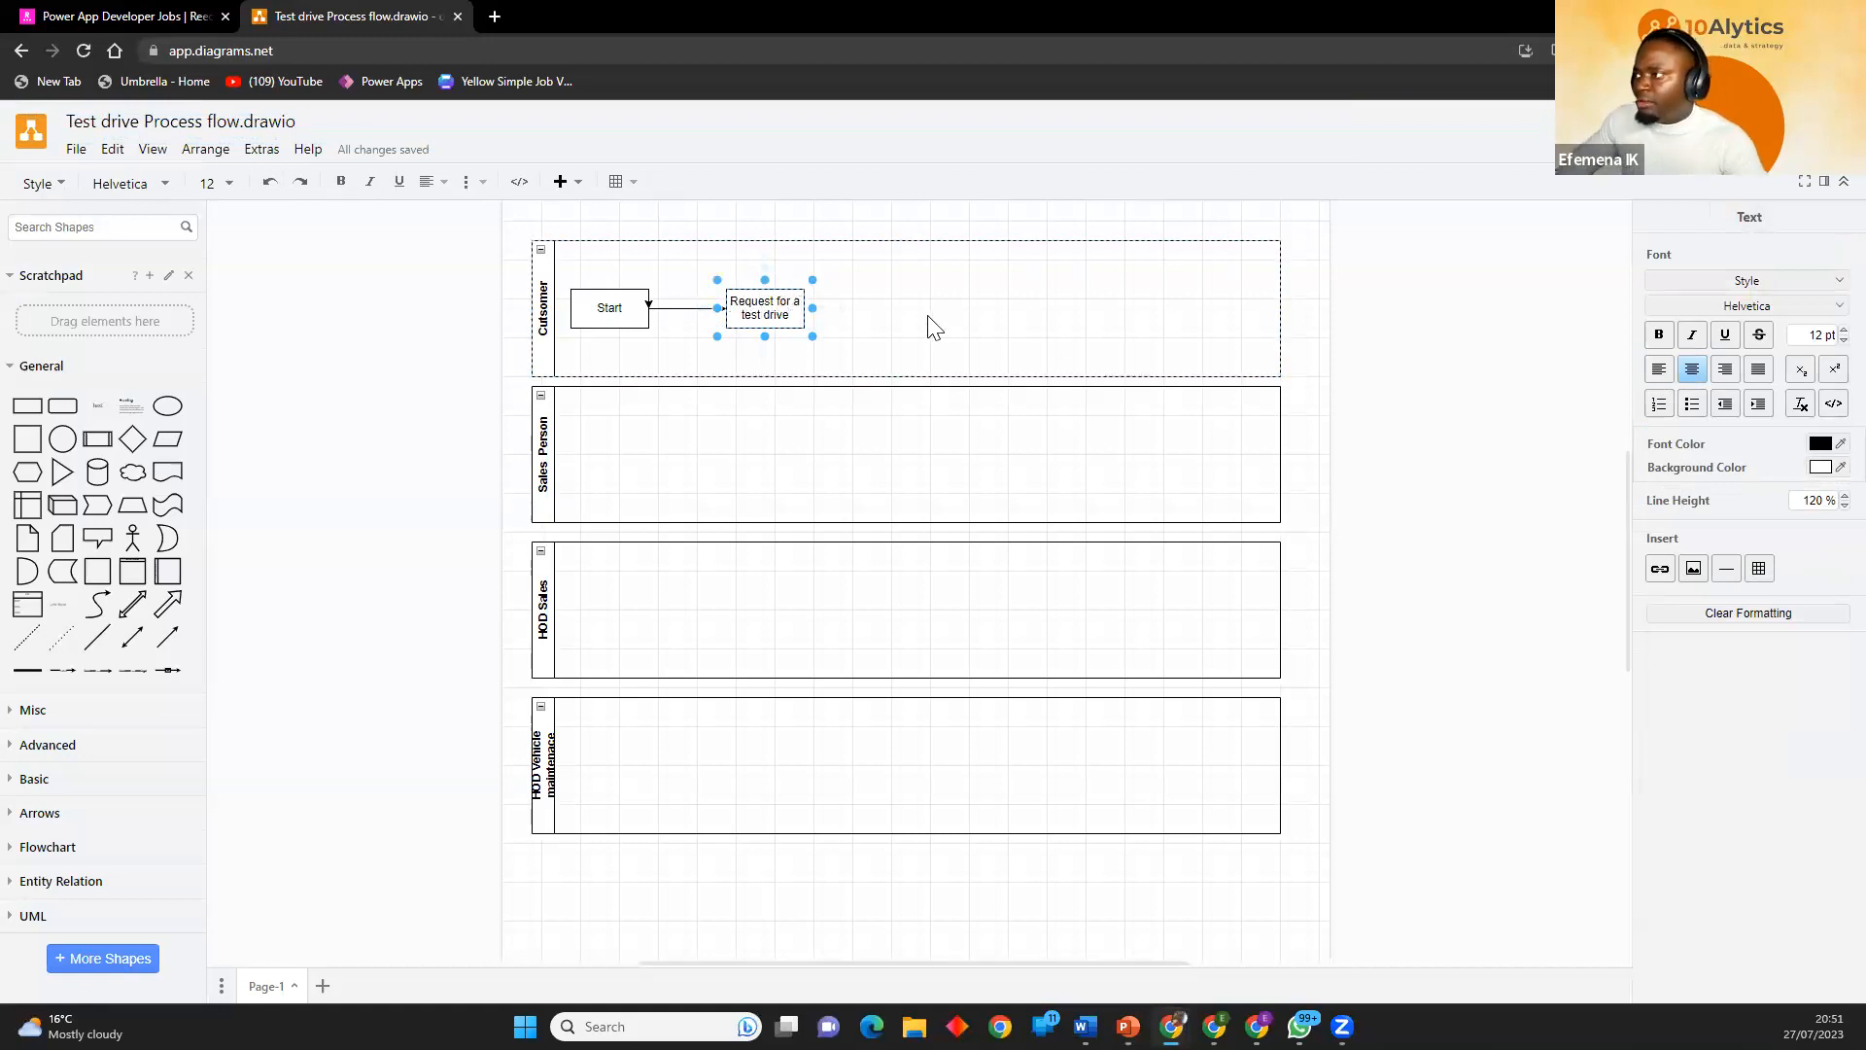
pyautogui.click(819, 363)
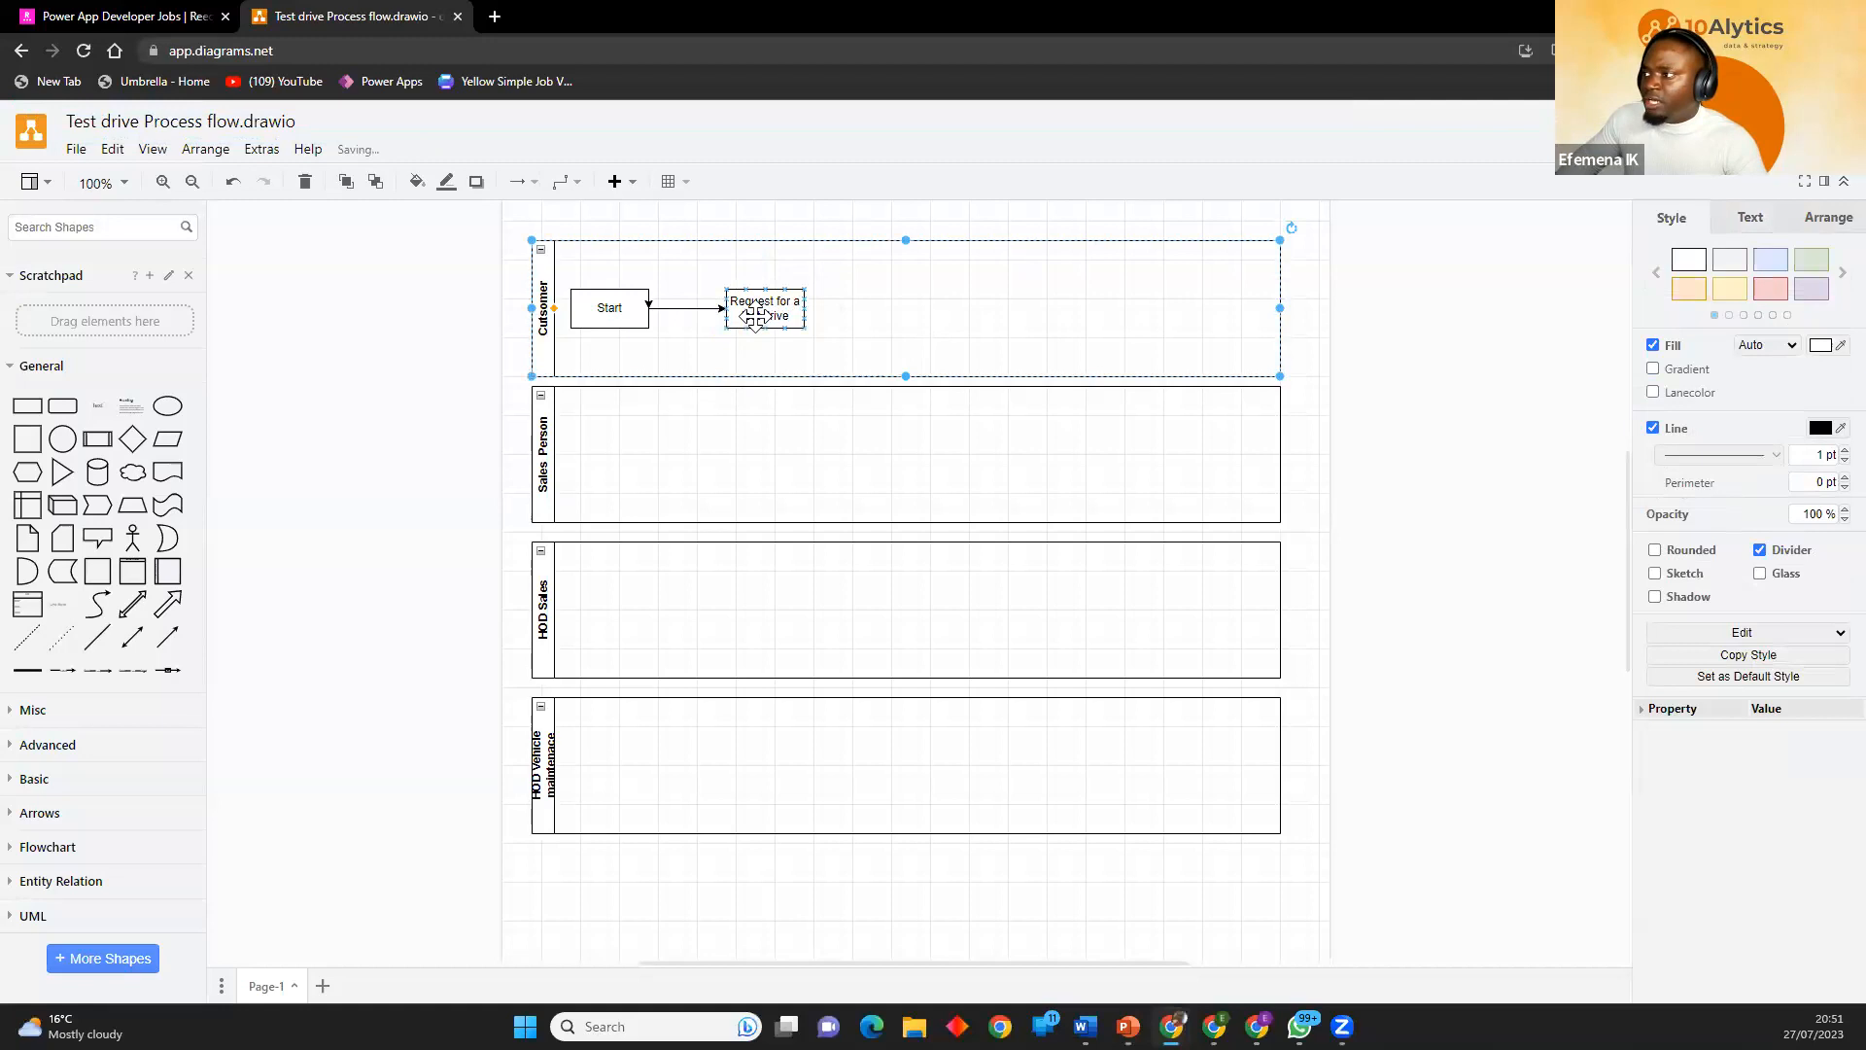
# Add a connected box below "Request for a test drive" and place it near the start of the Sales Person lane.
pyautogui.moveTo(770, 351)
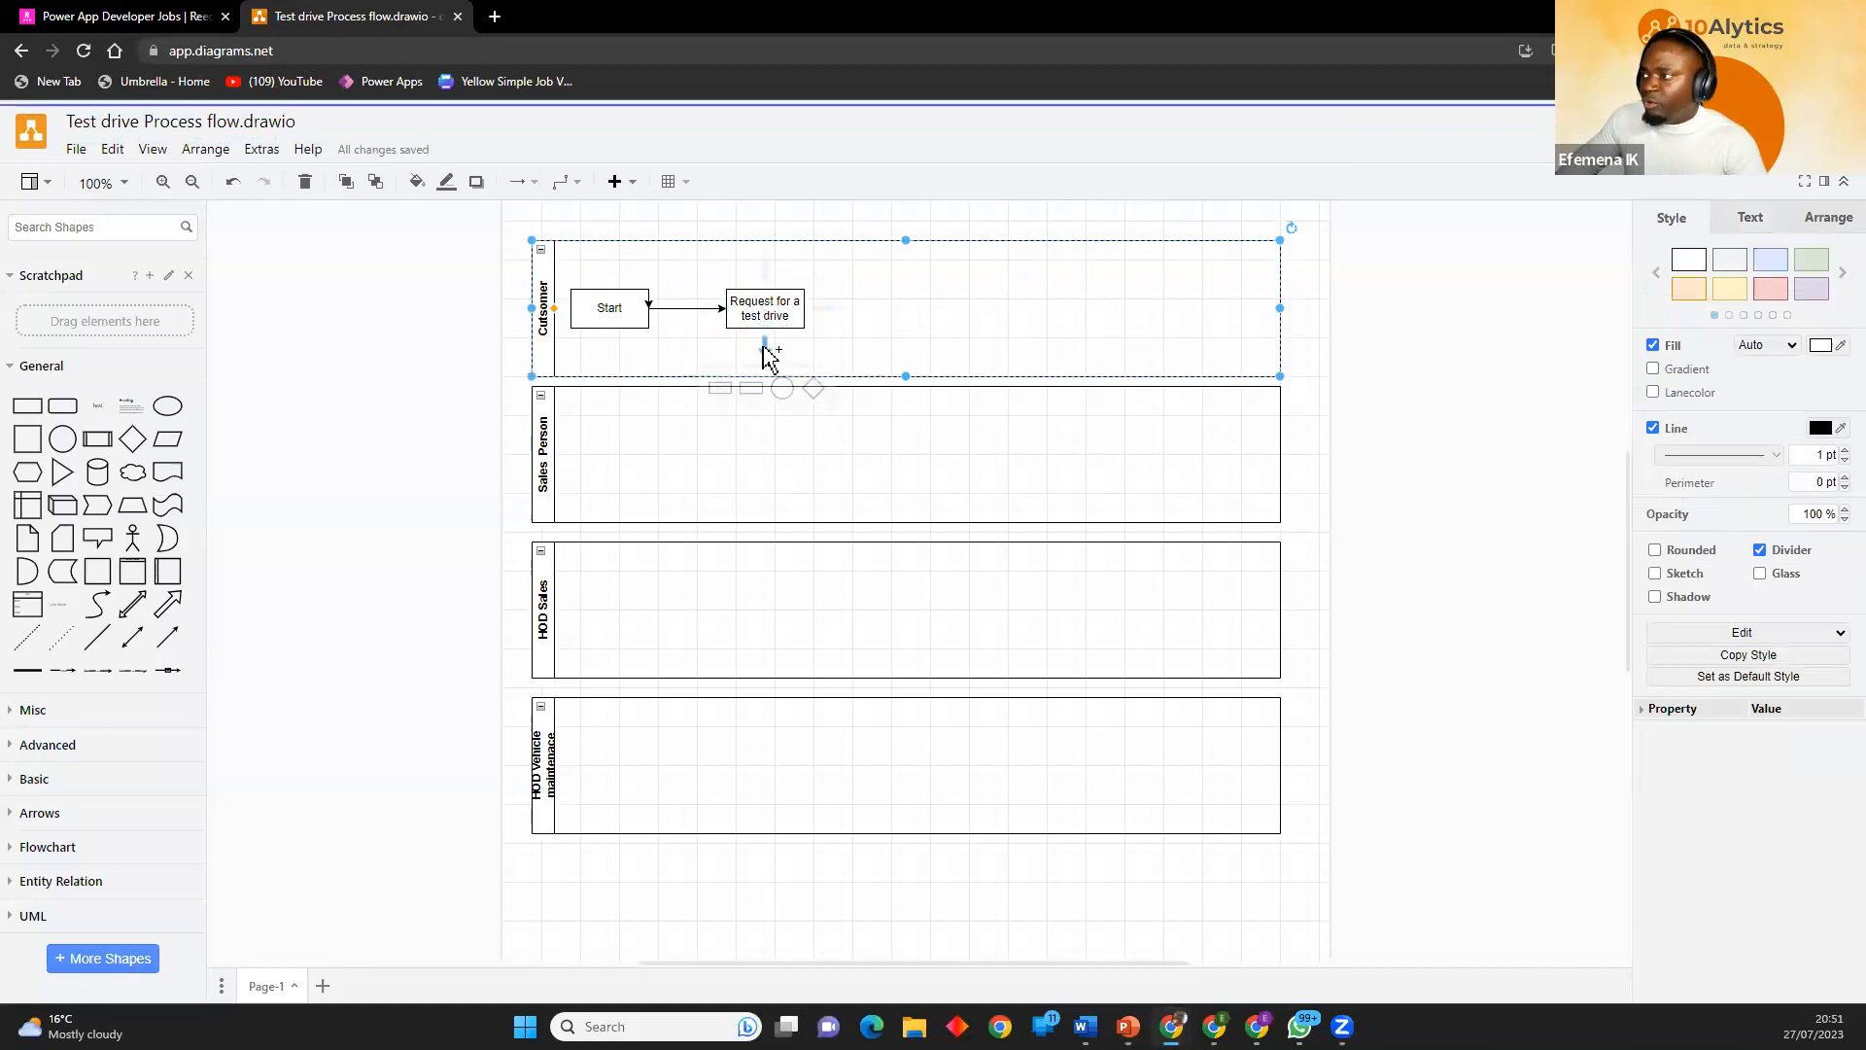
pyautogui.click(720, 390)
pyautogui.moveTo(763, 445); pyautogui.dragTo(630, 463)
# Check the reference process flow map slide and label the box in the Sales Person lane "Print".
pyautogui.doubleClick(626, 459)
pyautogui.hotkey('alt', 'Tab')
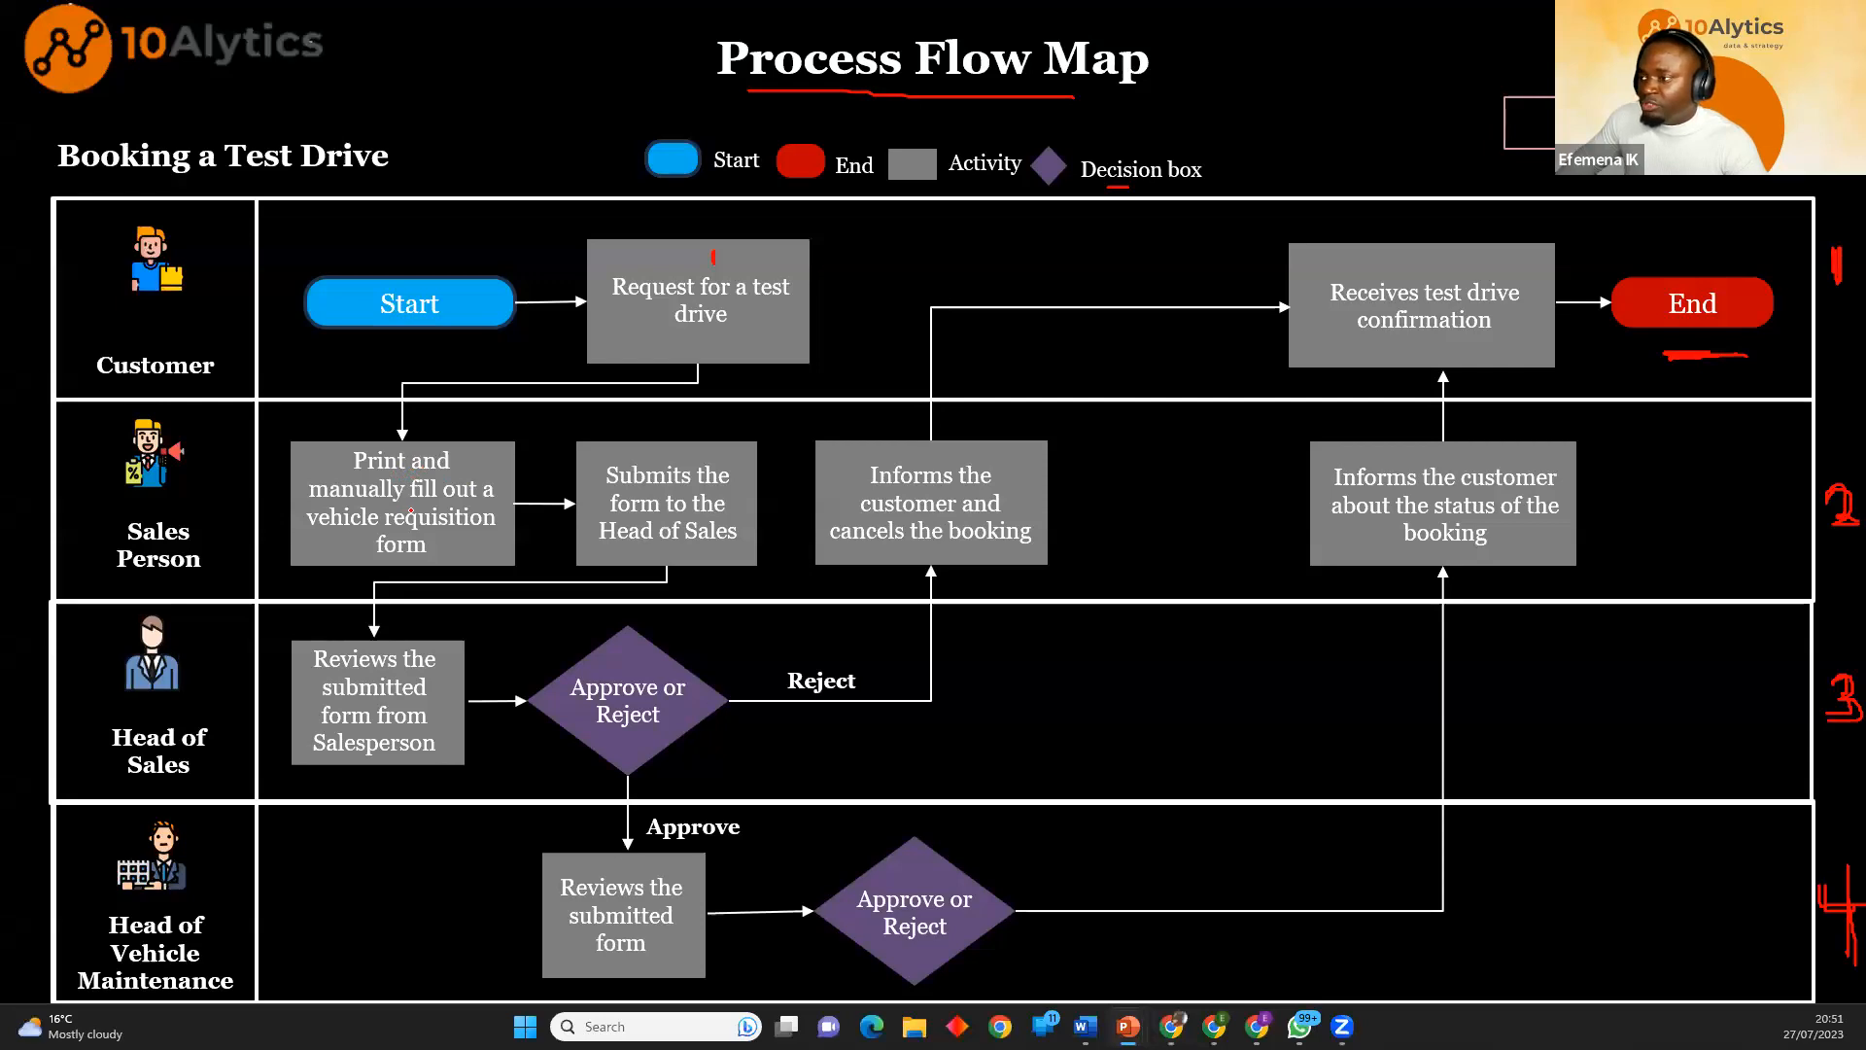
pyautogui.hotkey('alt', 'Tab')
pyautogui.write('Pr')
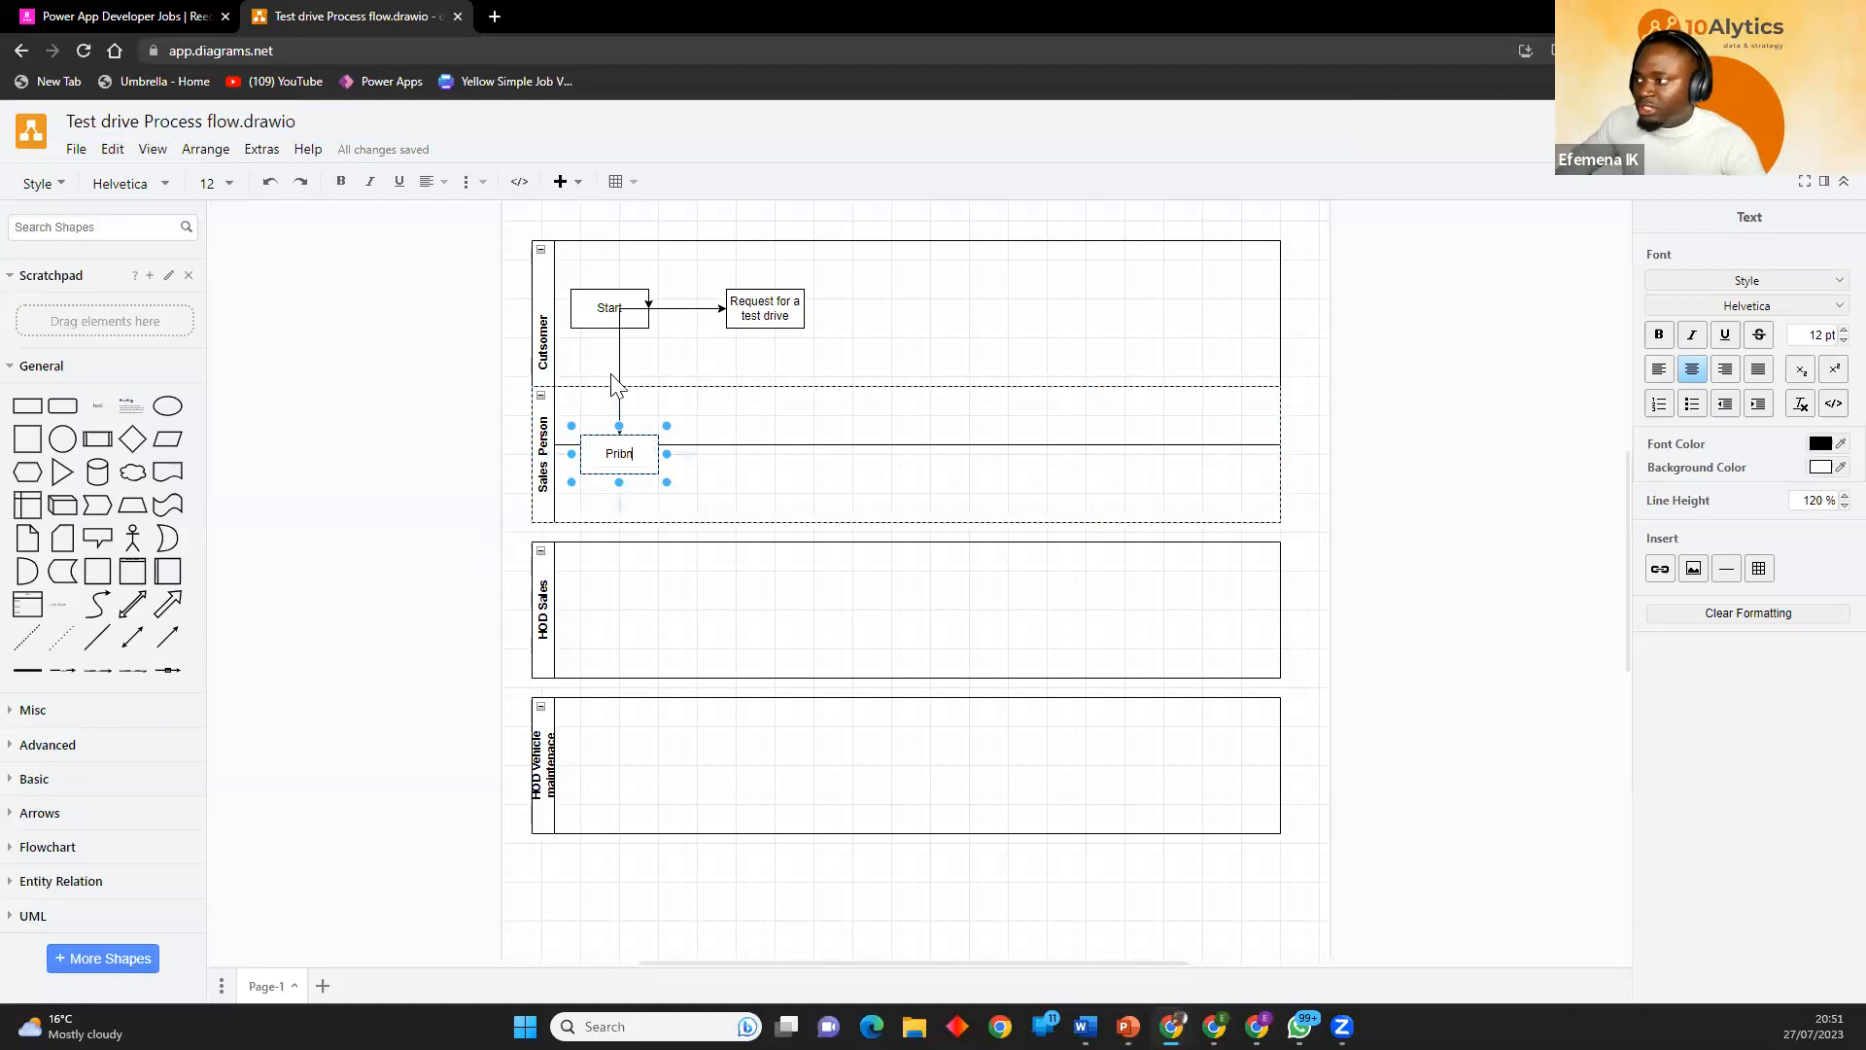
pyautogui.press('BackSpace')
pyautogui.write('nt')
pyautogui.click(387, 408)
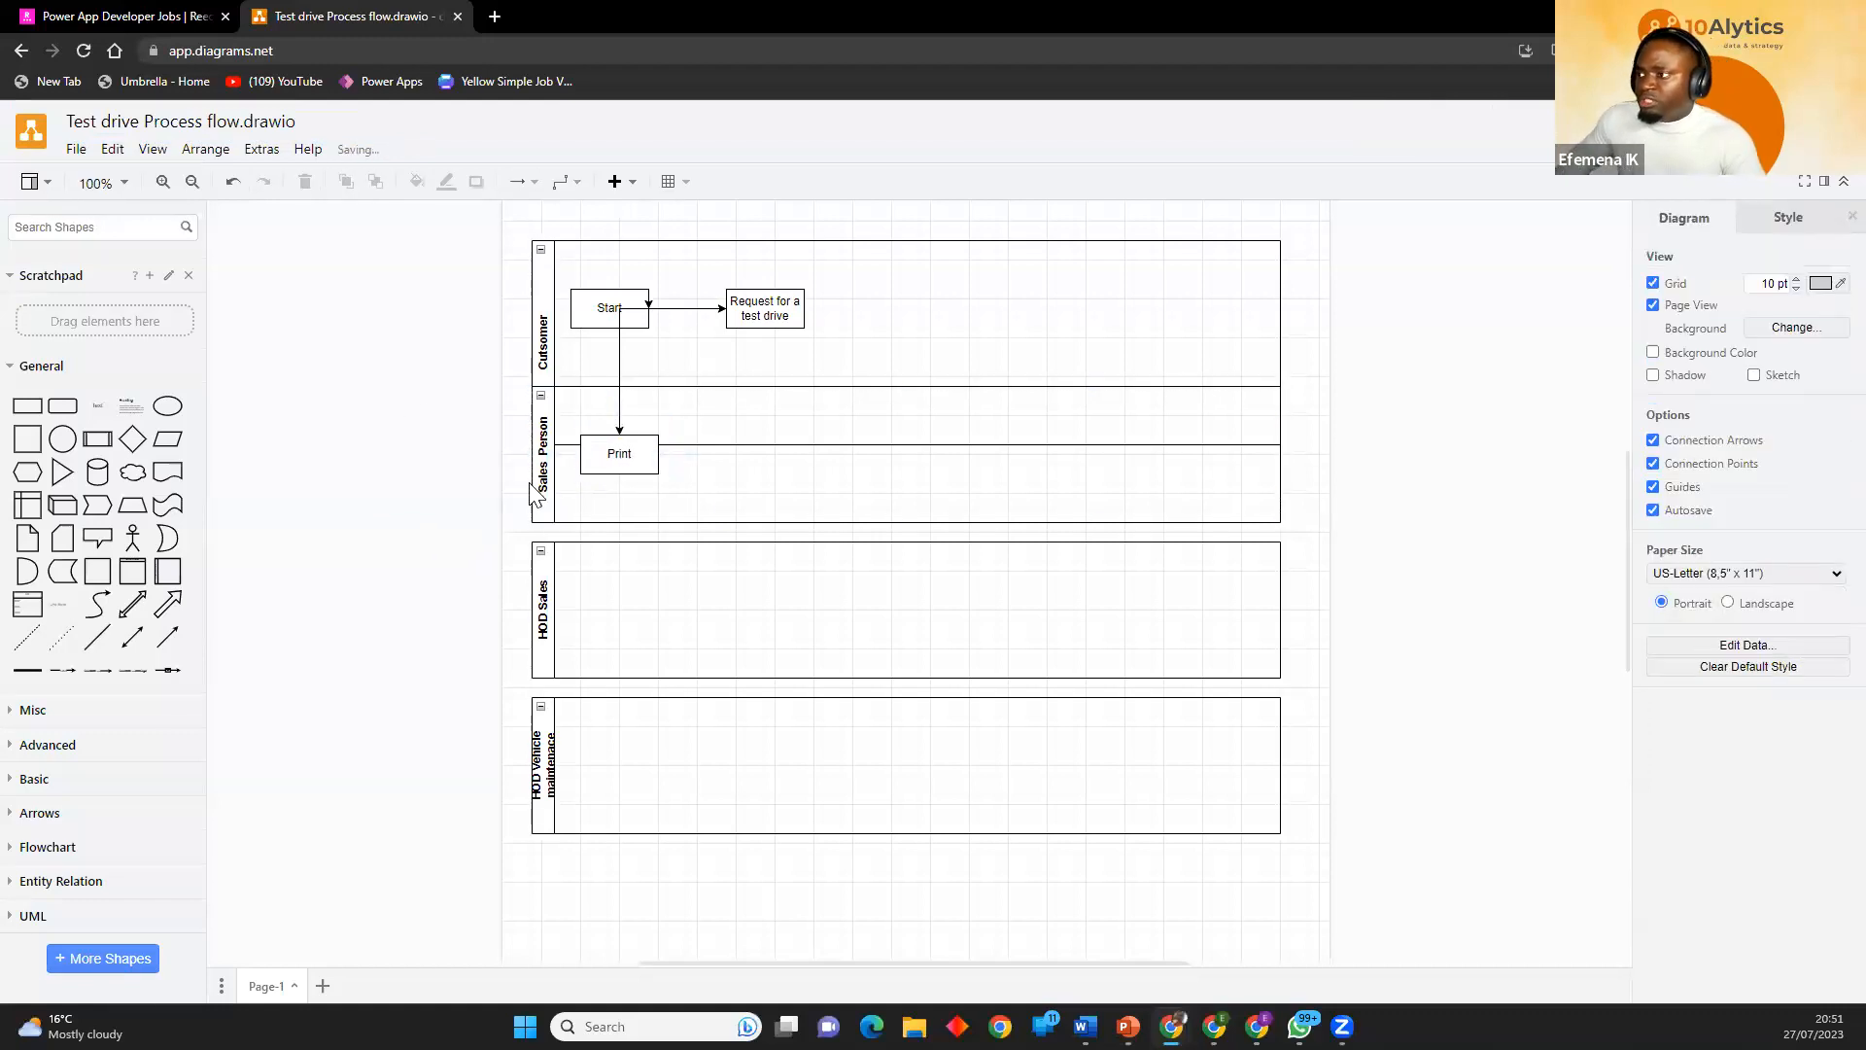
# Move the Sales Person lane slightly down and shorten the stretched Cutsomer lane so the two lanes no longer overlap.
pyautogui.click(826, 524)
pyautogui.moveTo(825, 524); pyautogui.dragTo(825, 534)
pyautogui.click(1000, 412)
pyautogui.moveTo(906, 444); pyautogui.dragTo(906, 386)
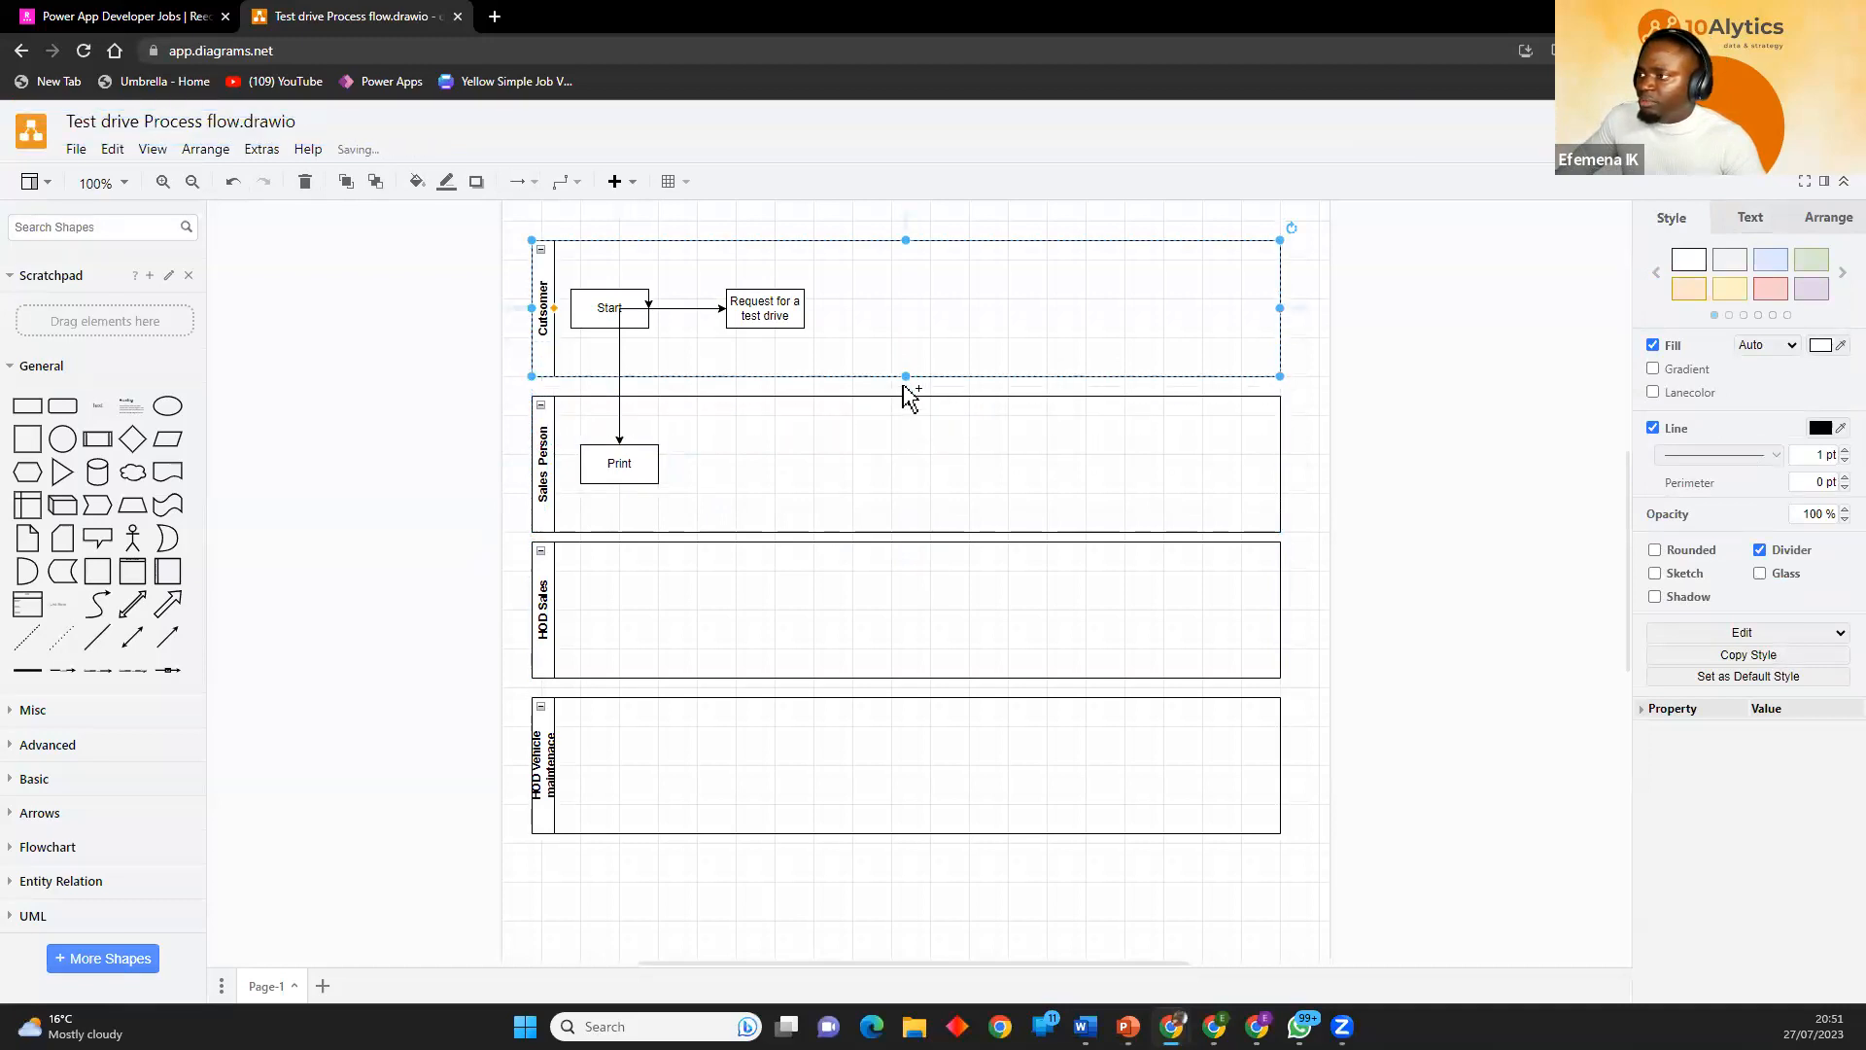
pyautogui.click(1314, 472)
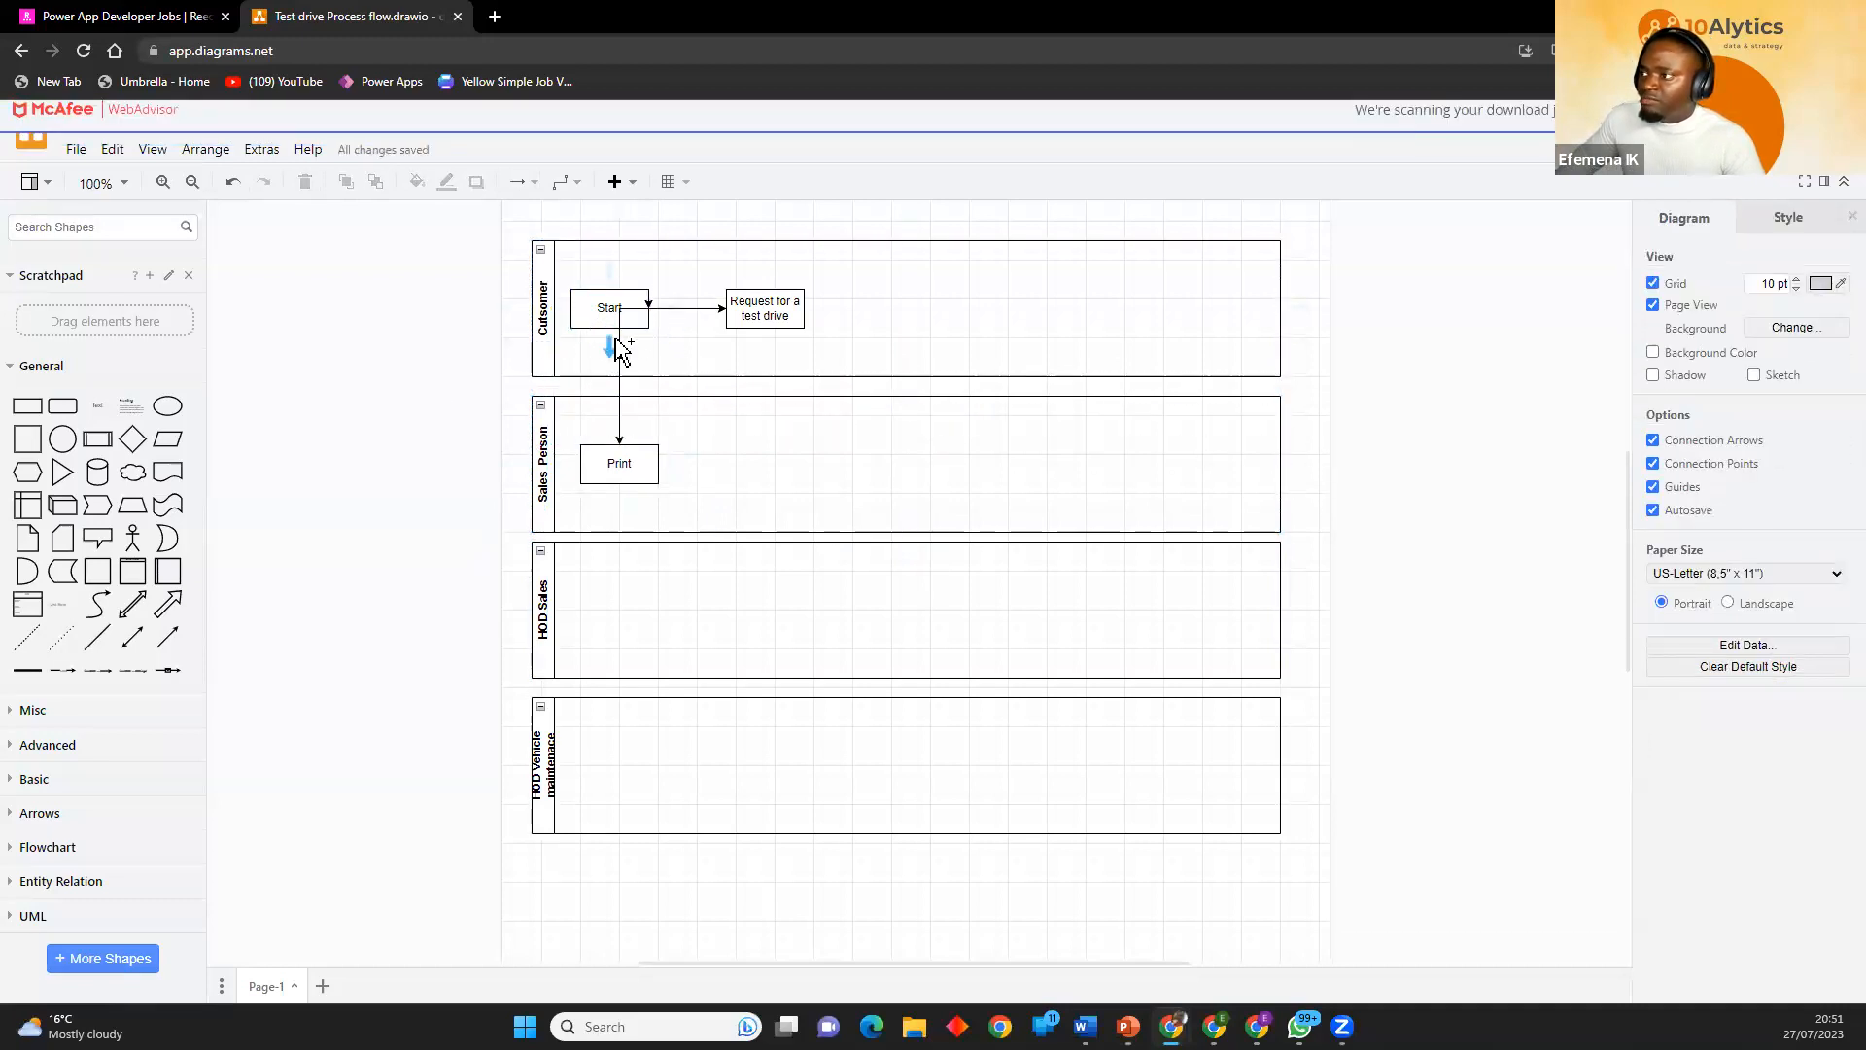
# Reroute the connector to run from the underside of "Request for a test drive" to the upper edge of "Print".
pyautogui.click(673, 308)
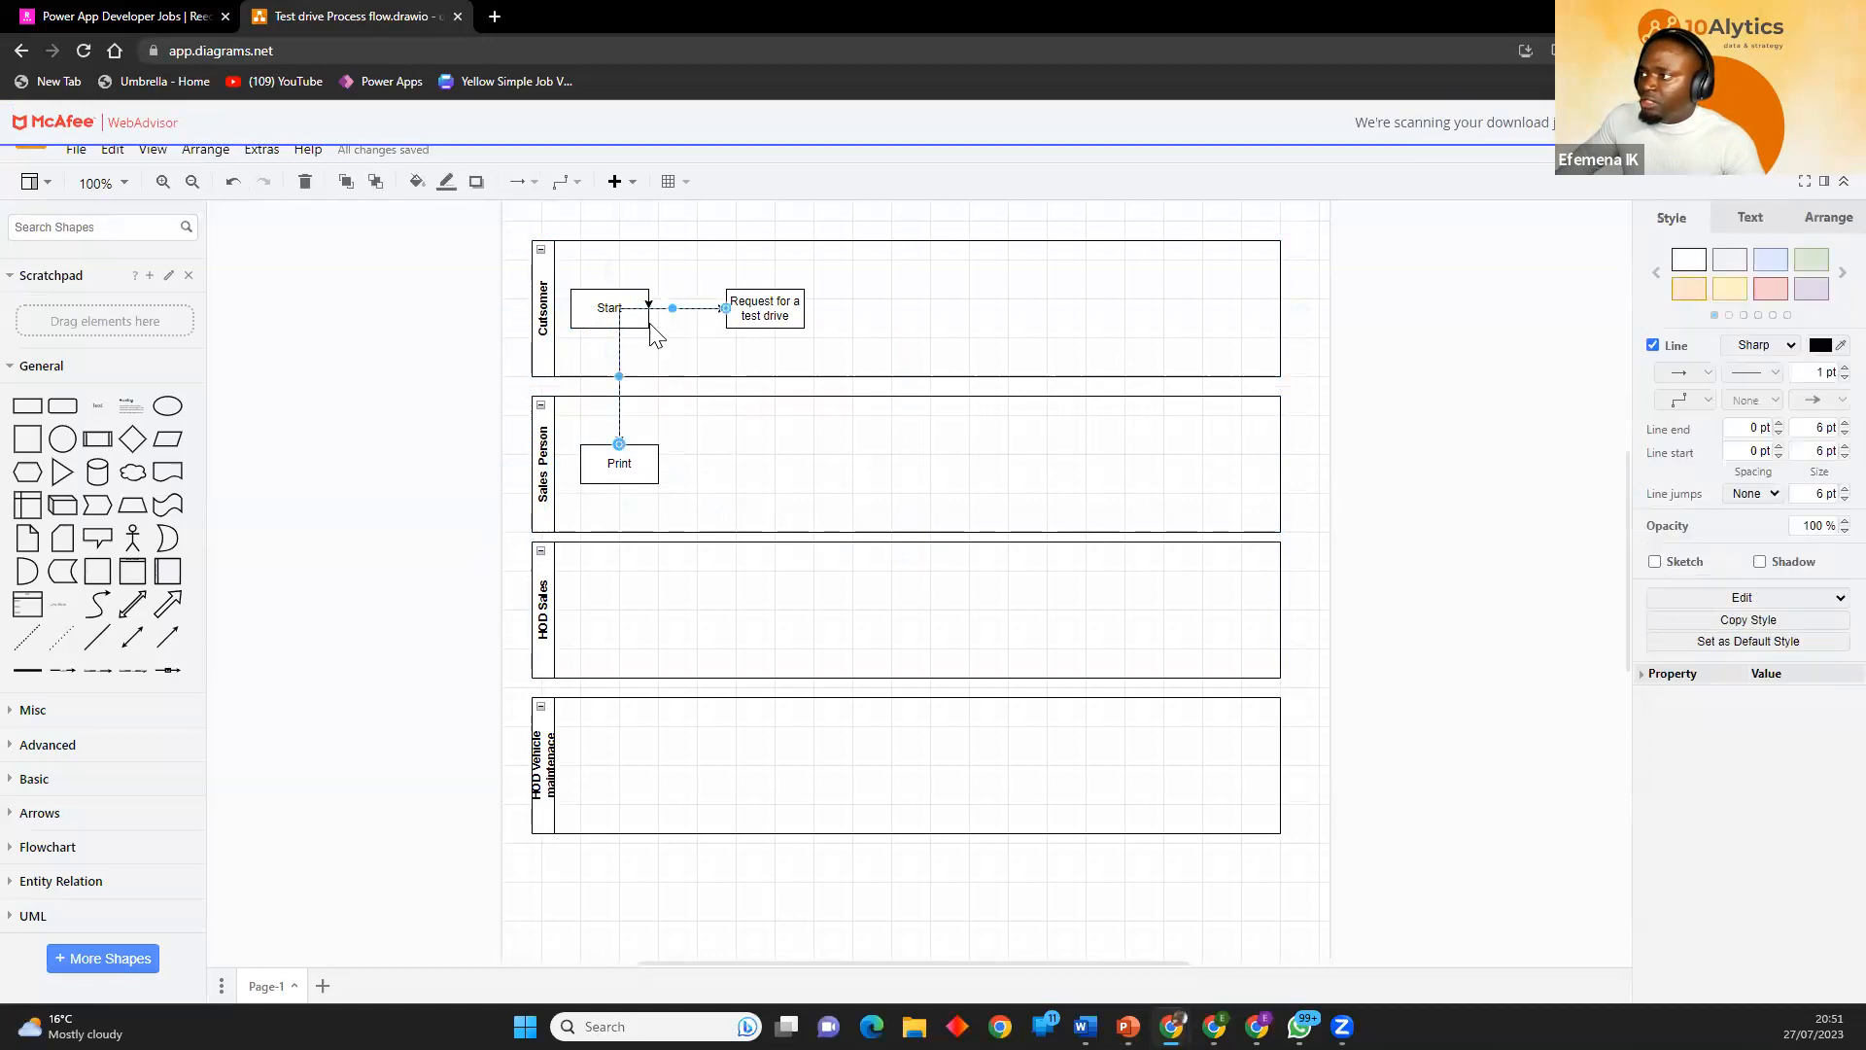
pyautogui.moveTo(620, 375); pyautogui.dragTo(669, 374)
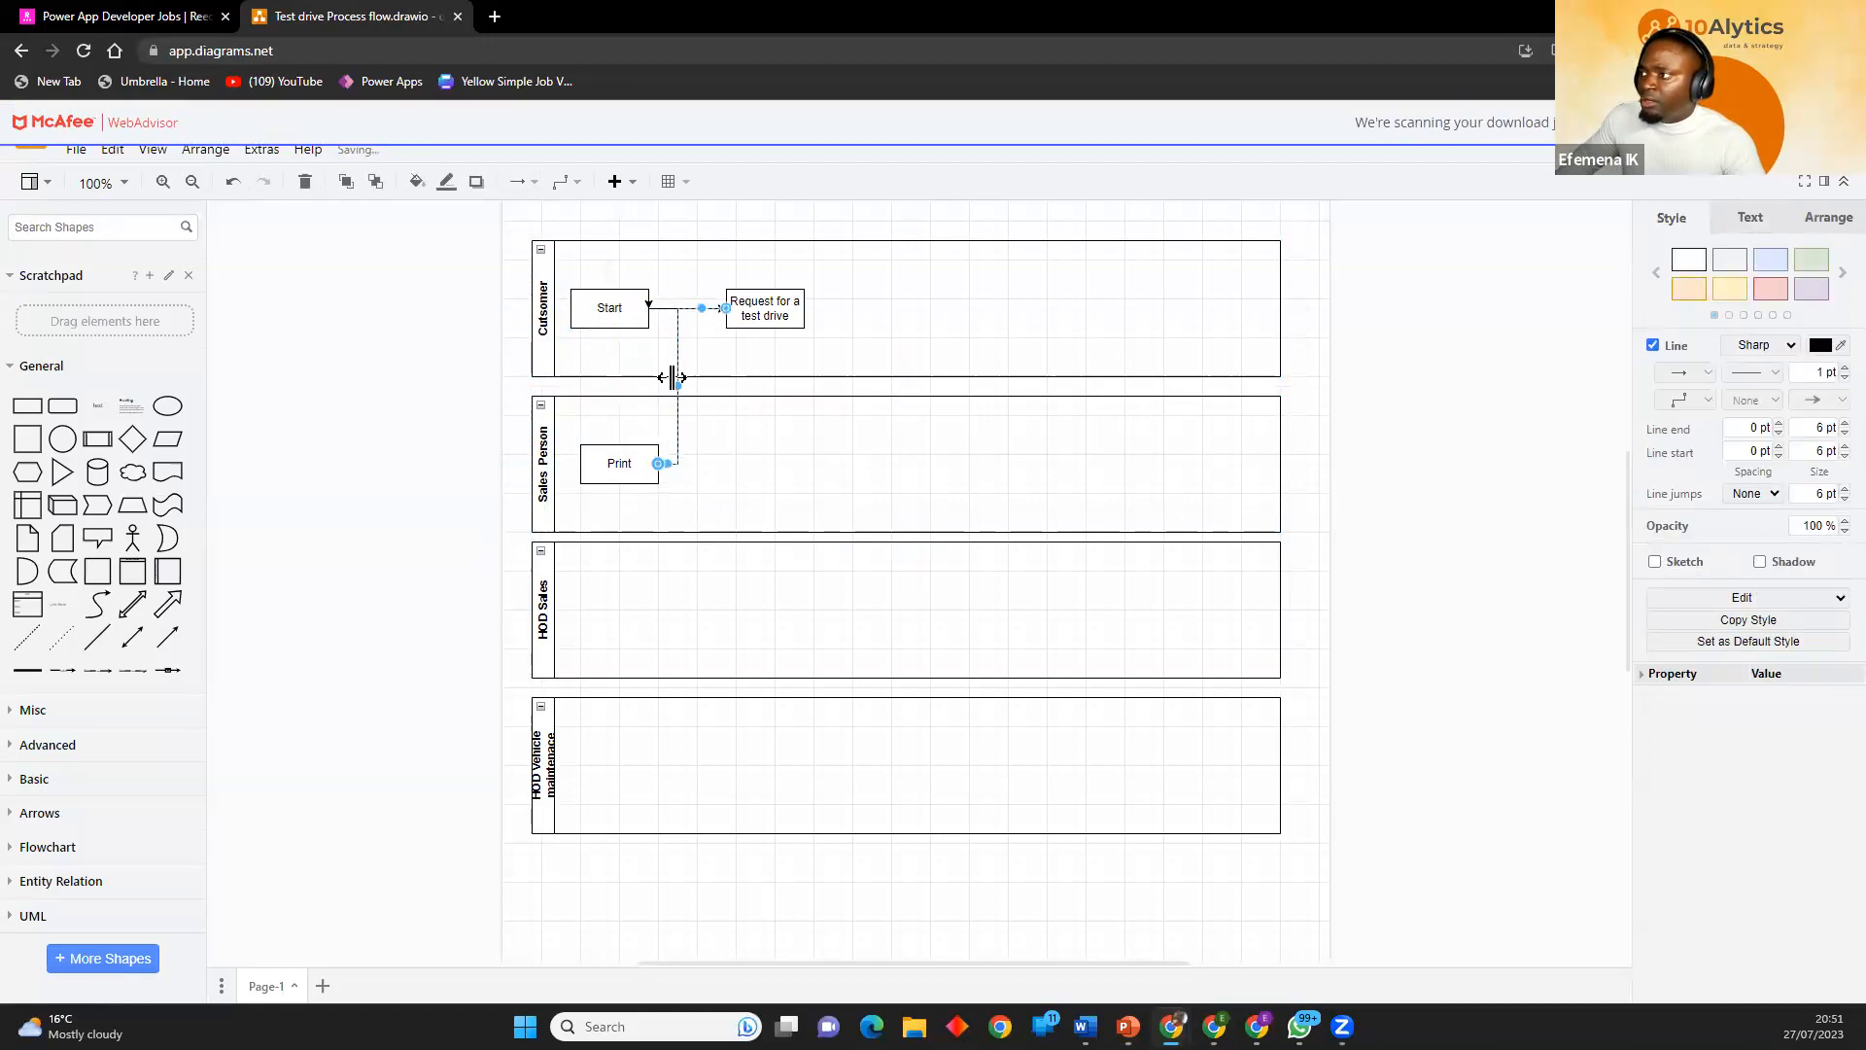
pyautogui.click(738, 318)
pyautogui.click(678, 332)
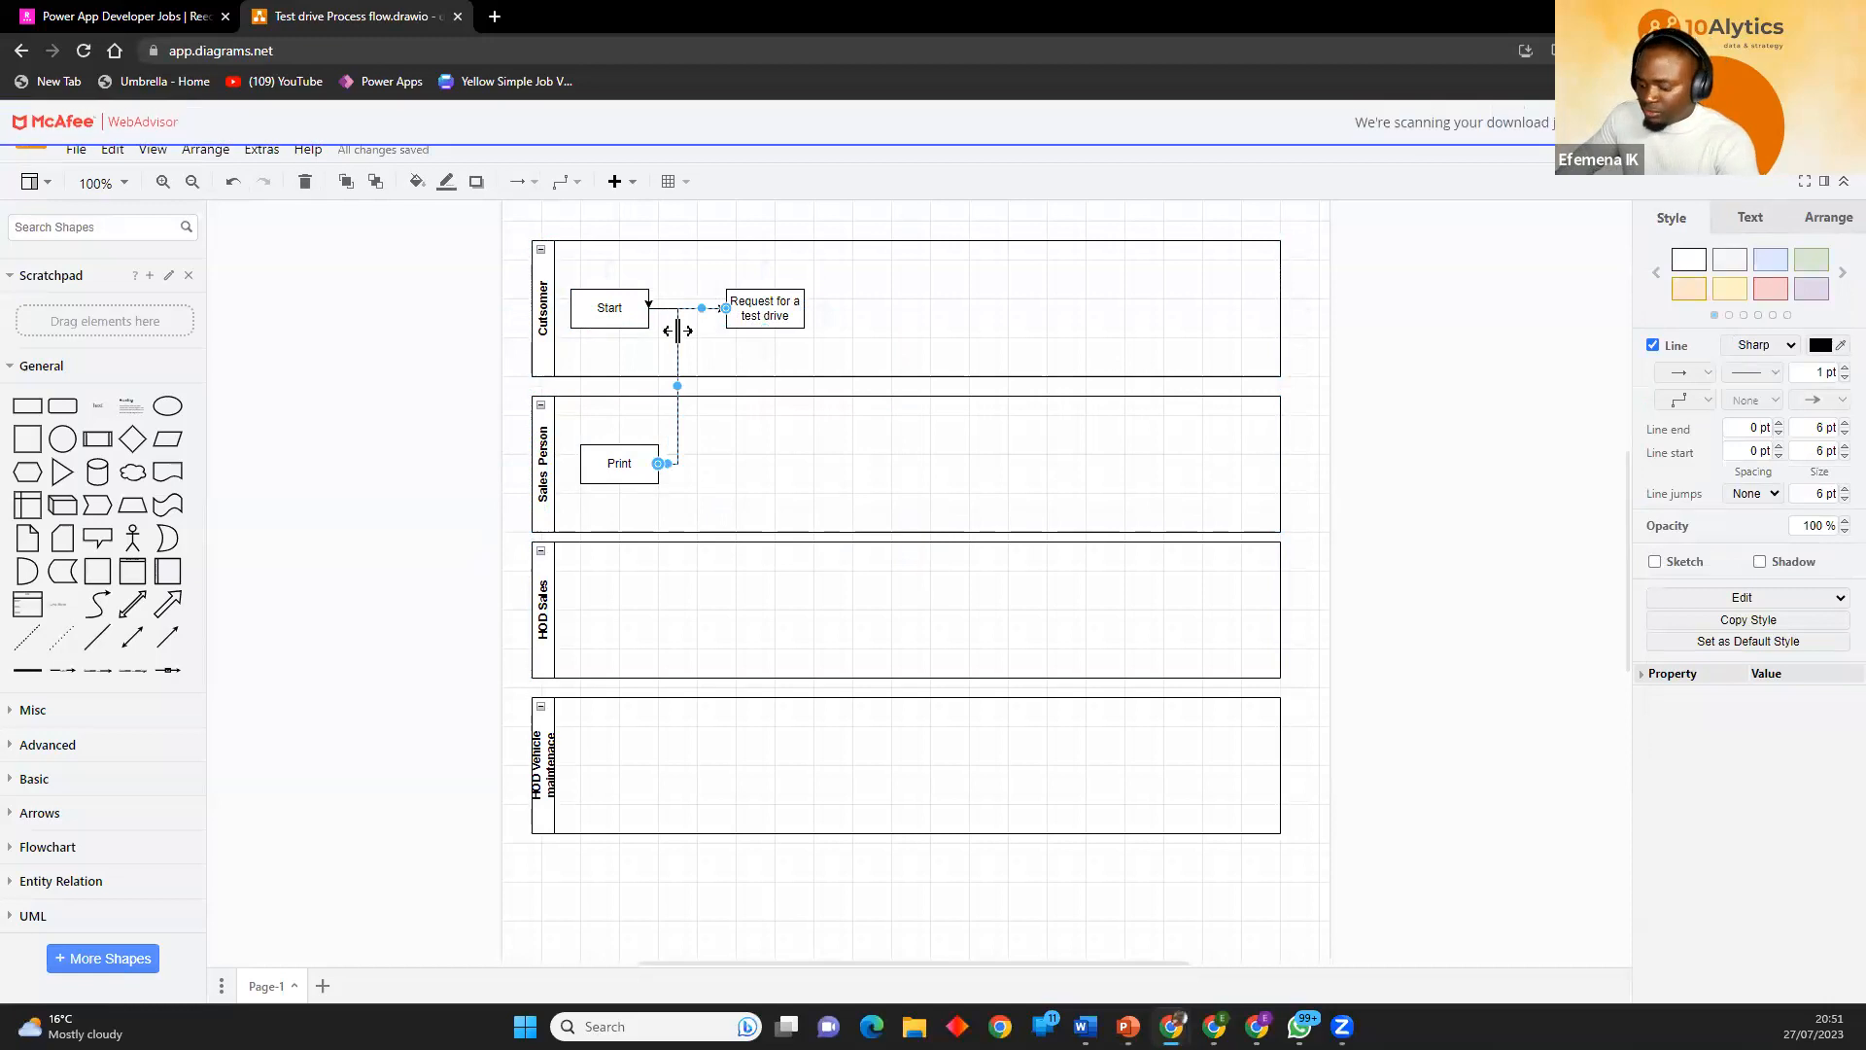
pyautogui.moveTo(671, 346)
pyautogui.mouseDown()
pyautogui.moveTo(704, 405)
pyautogui.moveTo(765, 328)
pyautogui.mouseUp()
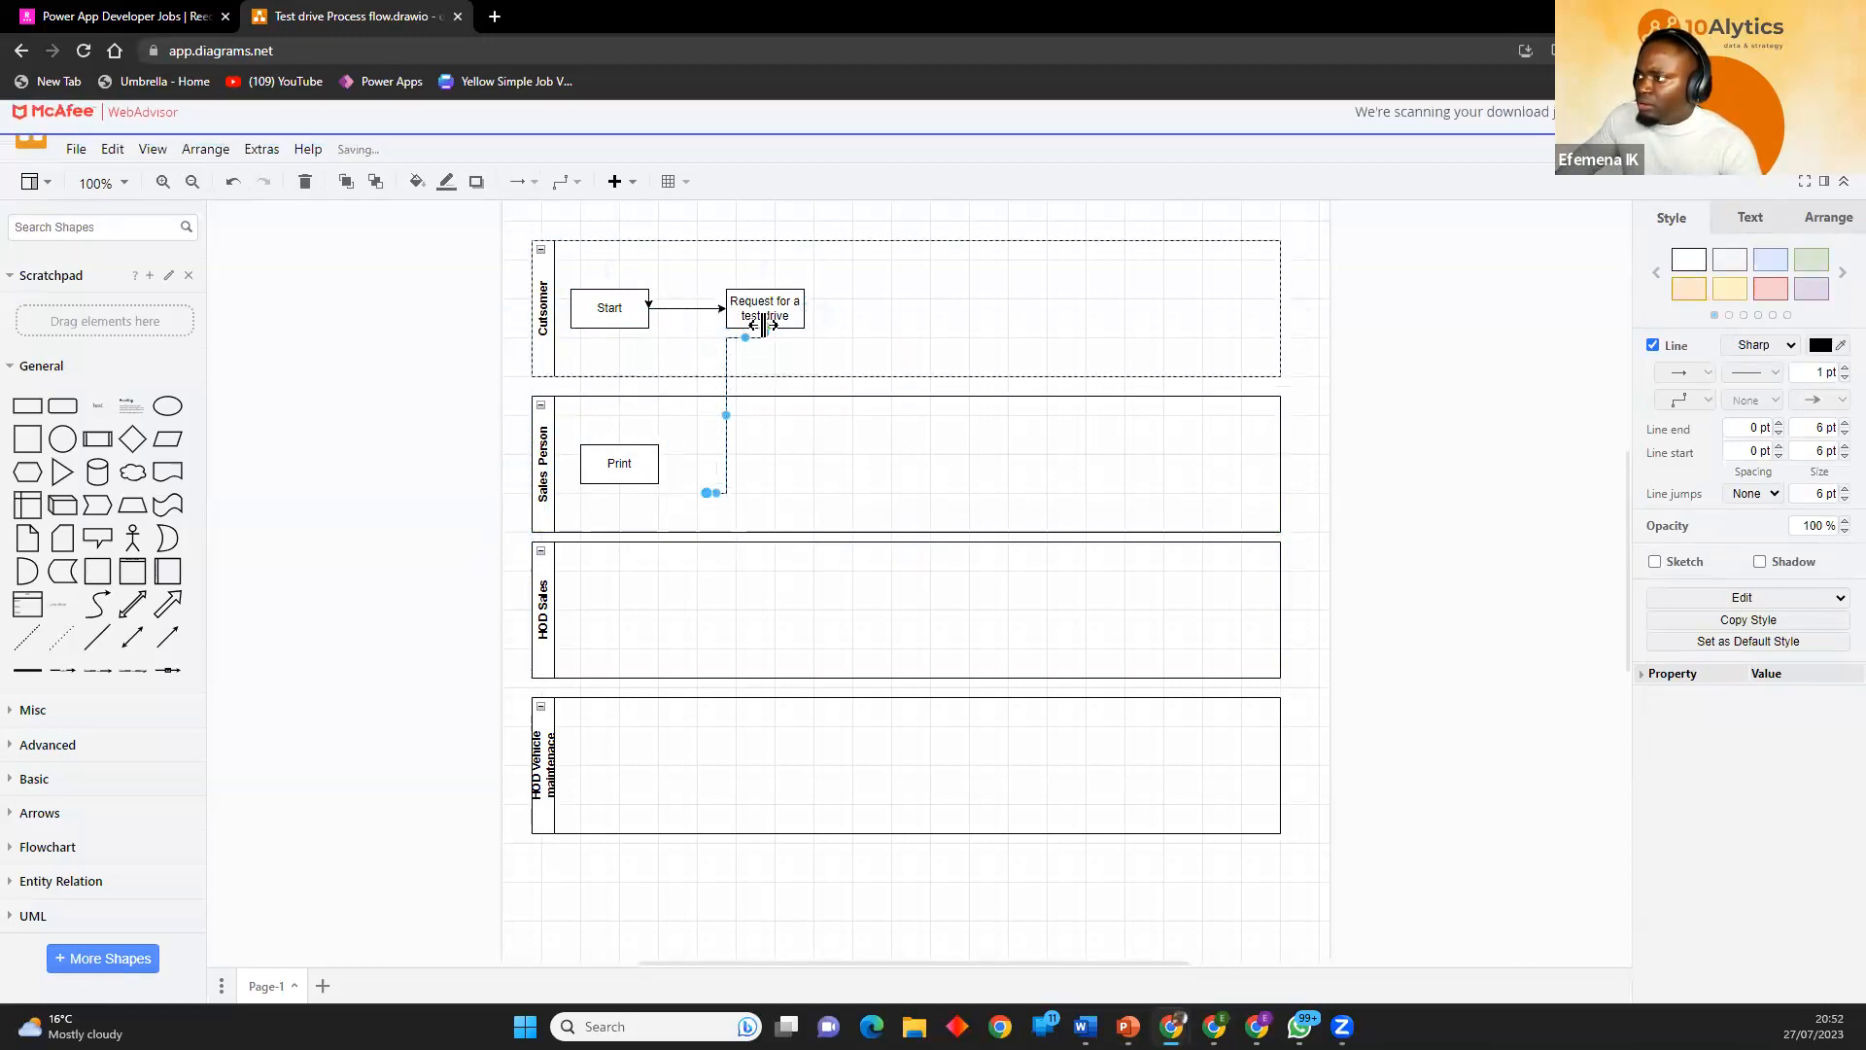
pyautogui.moveTo(705, 495)
pyautogui.mouseDown()
pyautogui.moveTo(616, 446)
pyautogui.moveTo(668, 468)
pyautogui.moveTo(666, 415)
pyautogui.mouseUp()
pyautogui.click(808, 488)
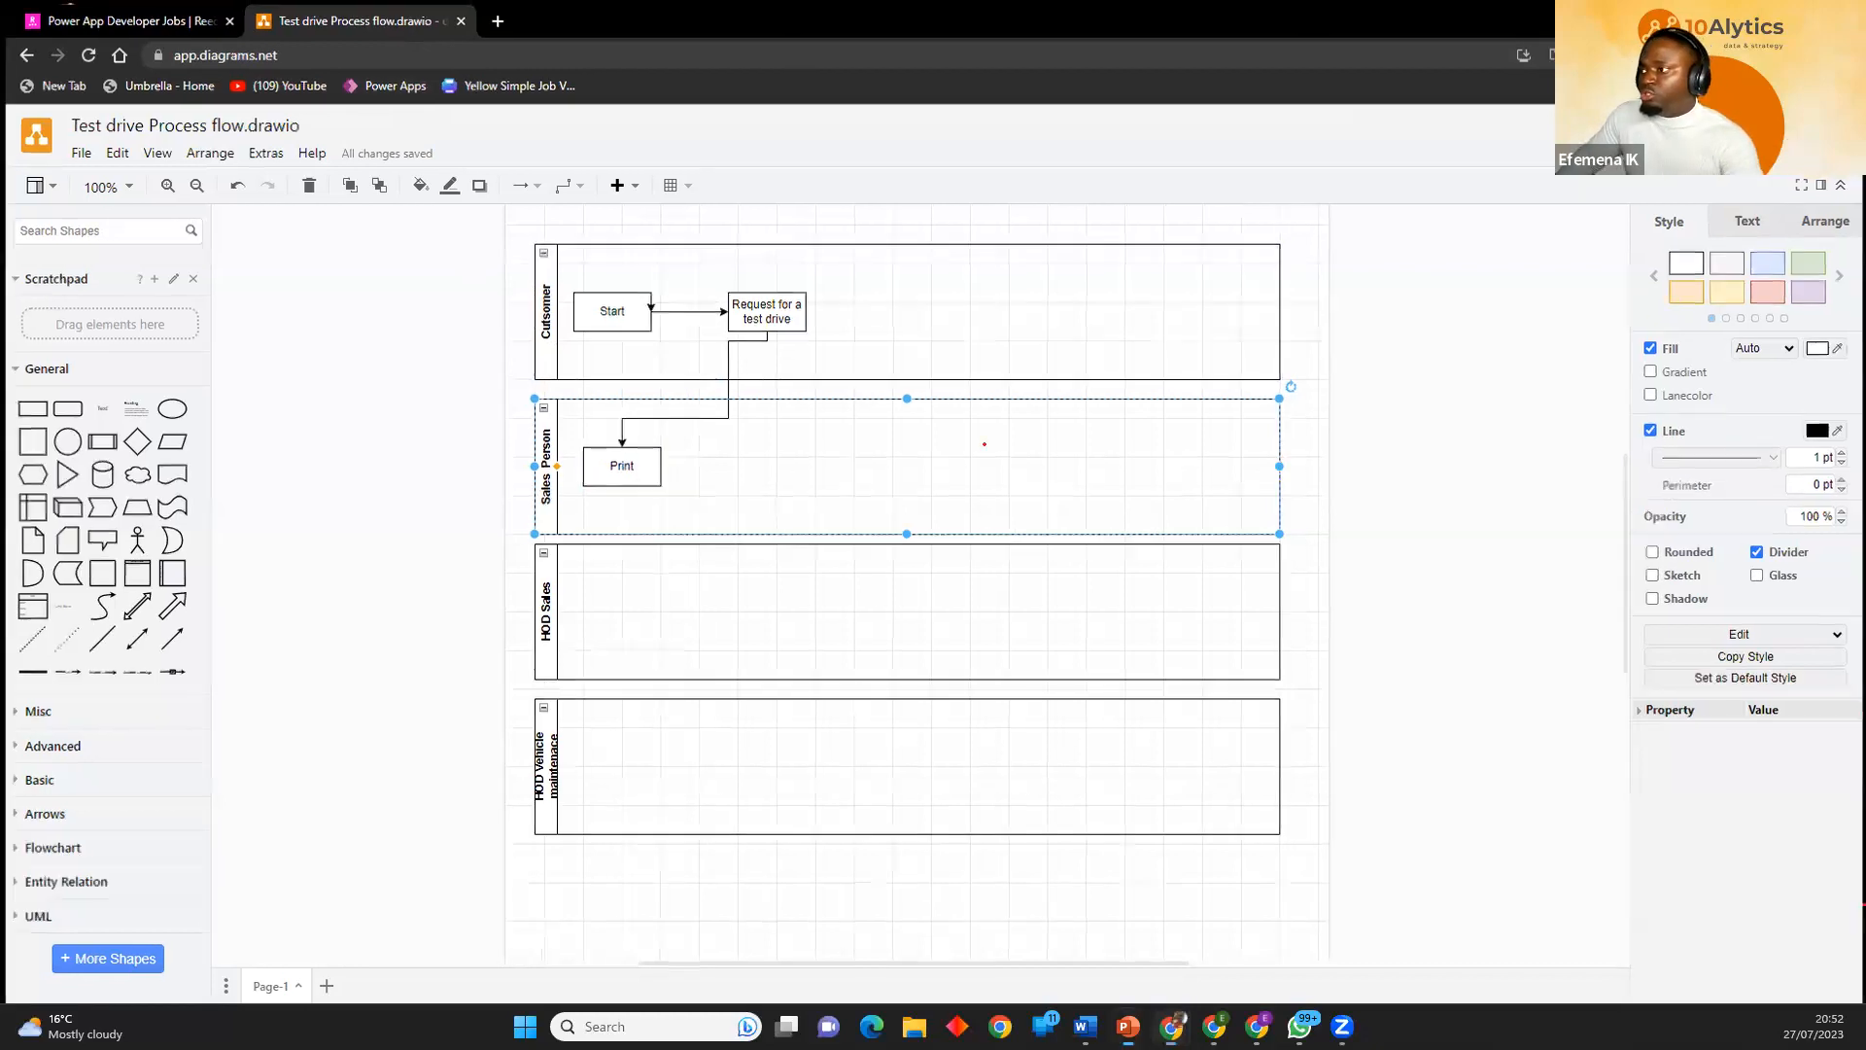
# Switch to the PowerPoint process flow map slide and number the Start, End, Activity and Decision box legend symbols 1 to 4 in ink.
pyautogui.hotkey('alt', 'Tab')
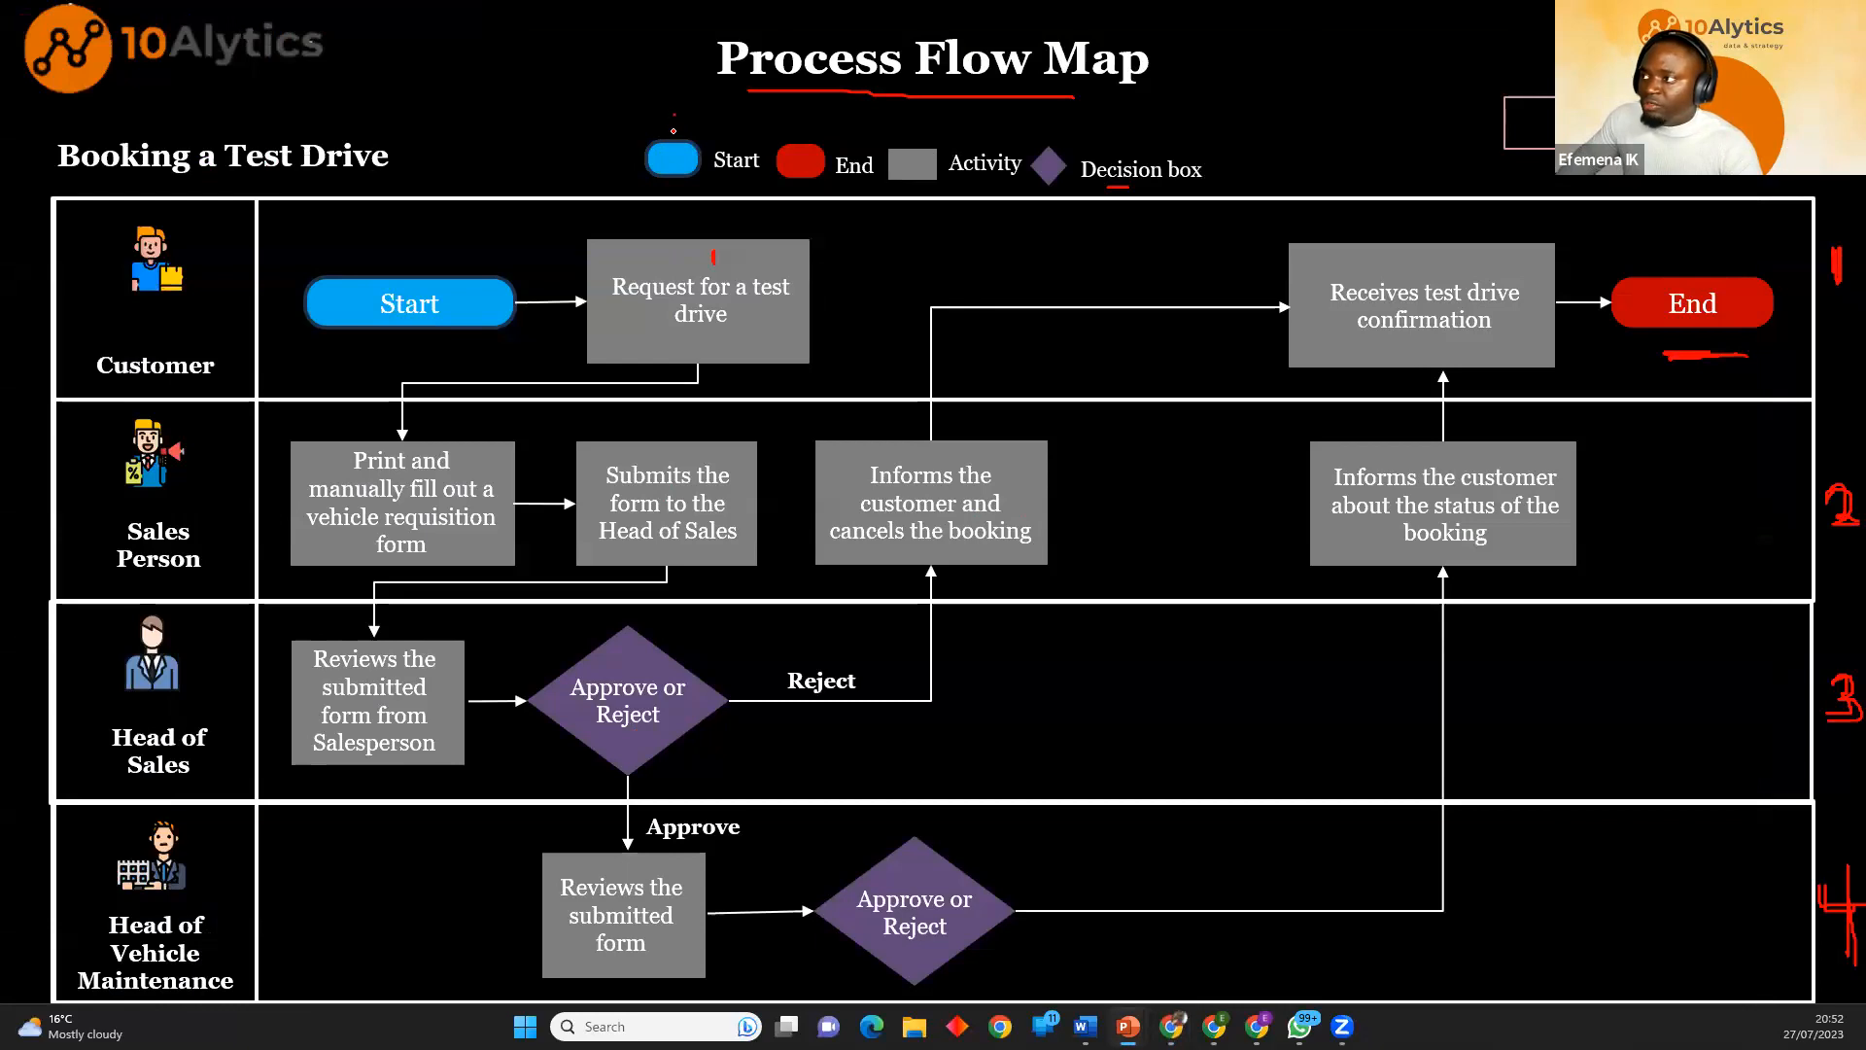
pyautogui.moveTo(807, 116)
pyautogui.mouseDown()
pyautogui.moveTo(909, 128)
pyautogui.moveTo(900, 140)
pyautogui.mouseUp()
pyautogui.moveTo(1043, 118); pyautogui.dragTo(1055, 156)
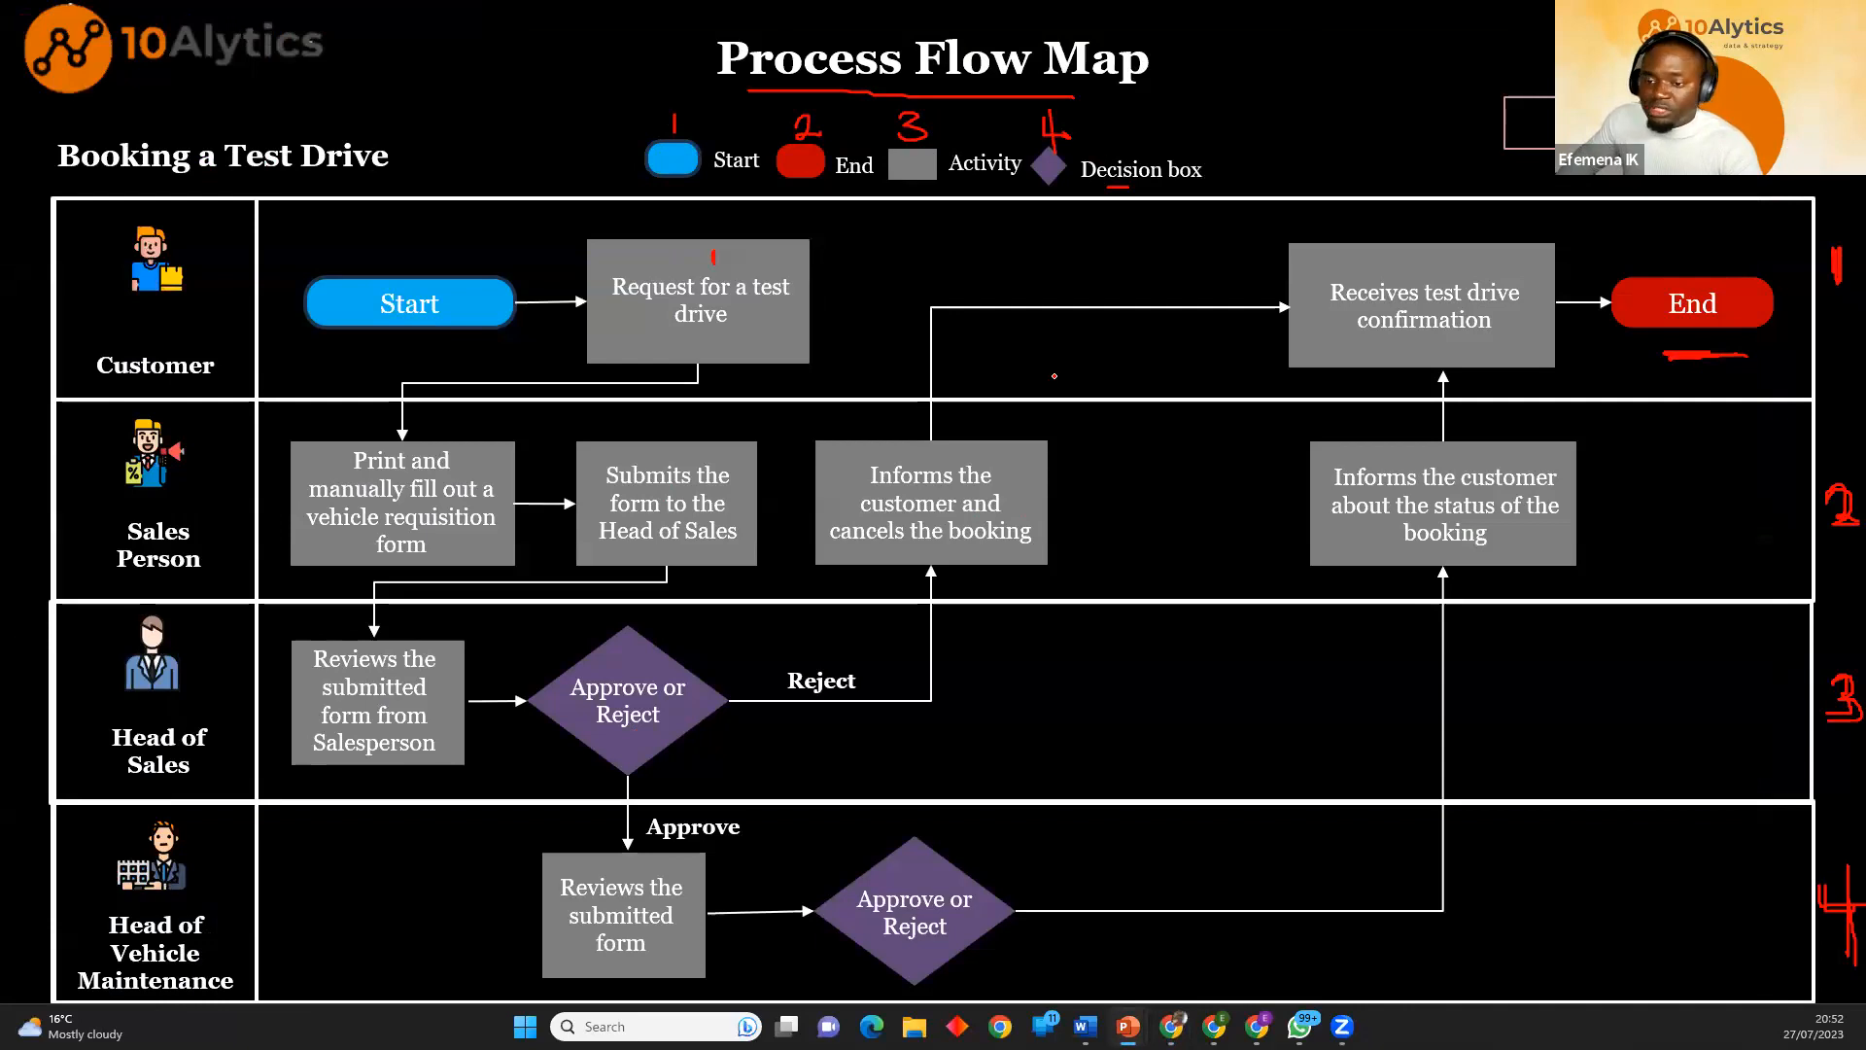
# Advance the slide show to the Gap Analysis slide and reveal its Current State graphic.
pyautogui.press('Right')
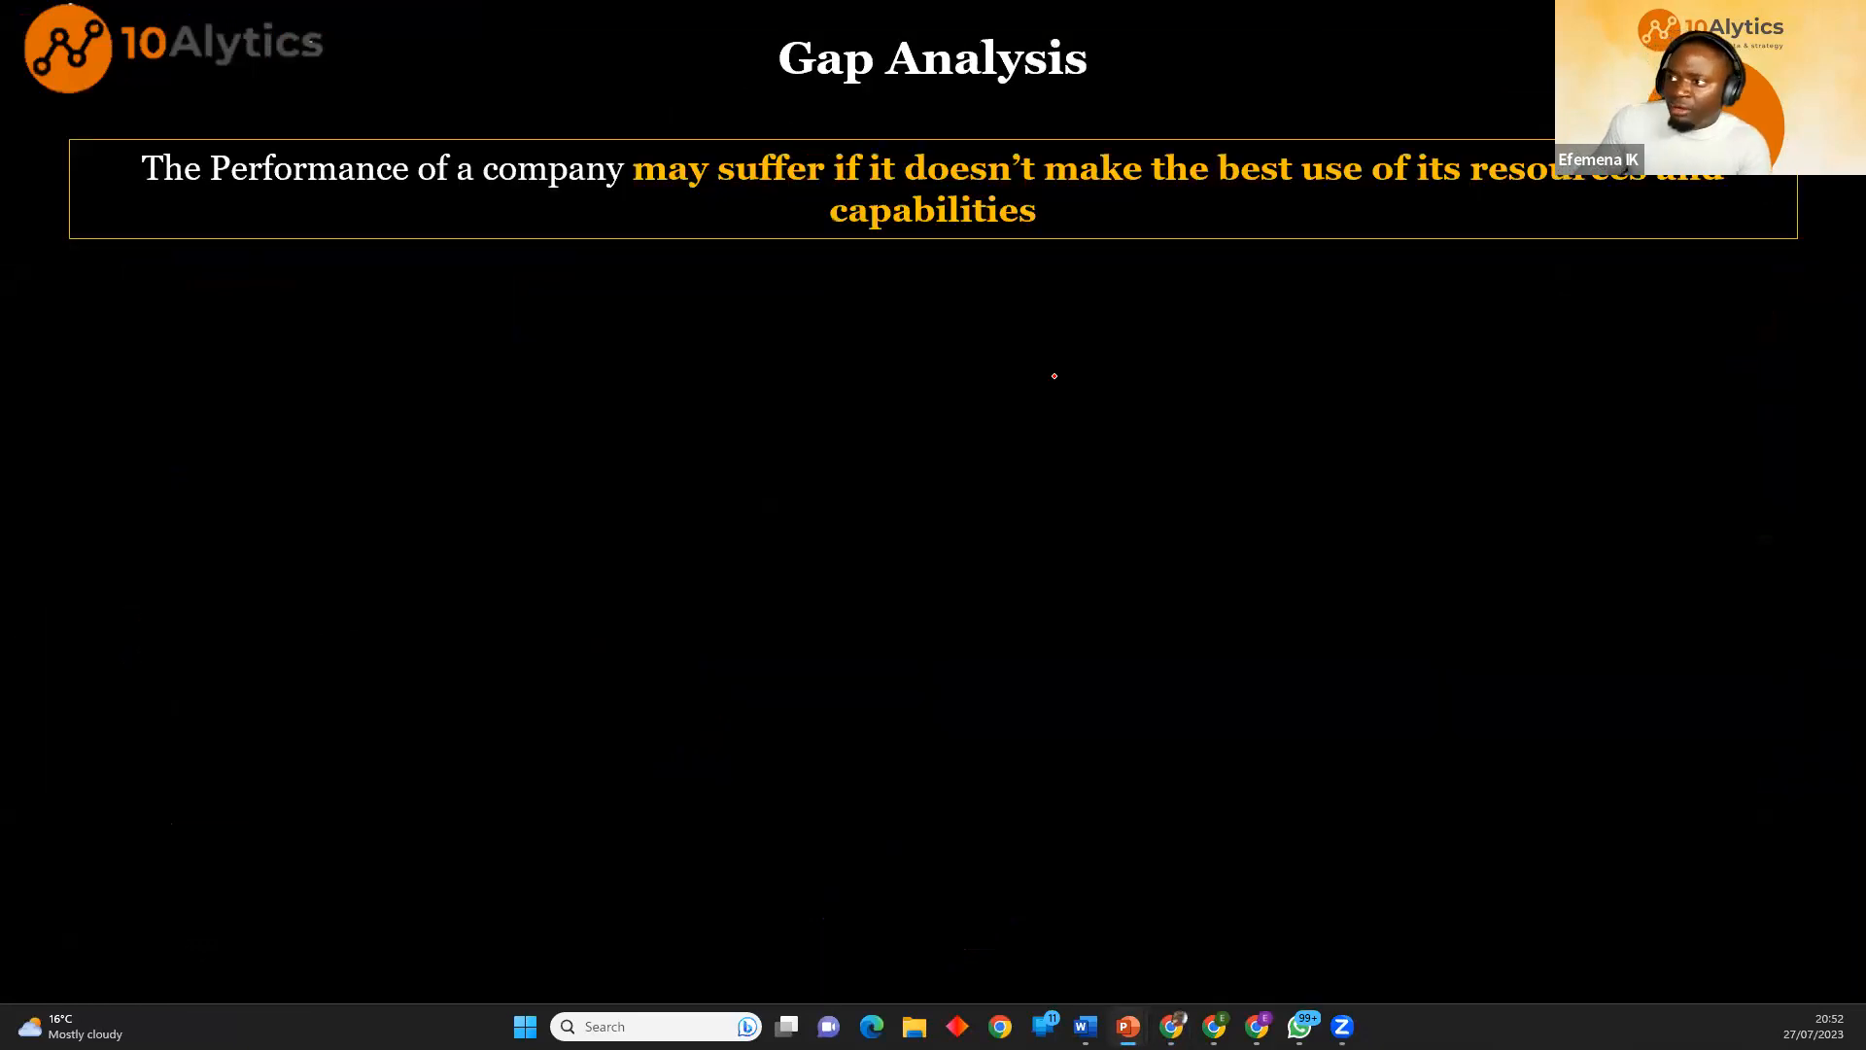
pyautogui.press('Right')
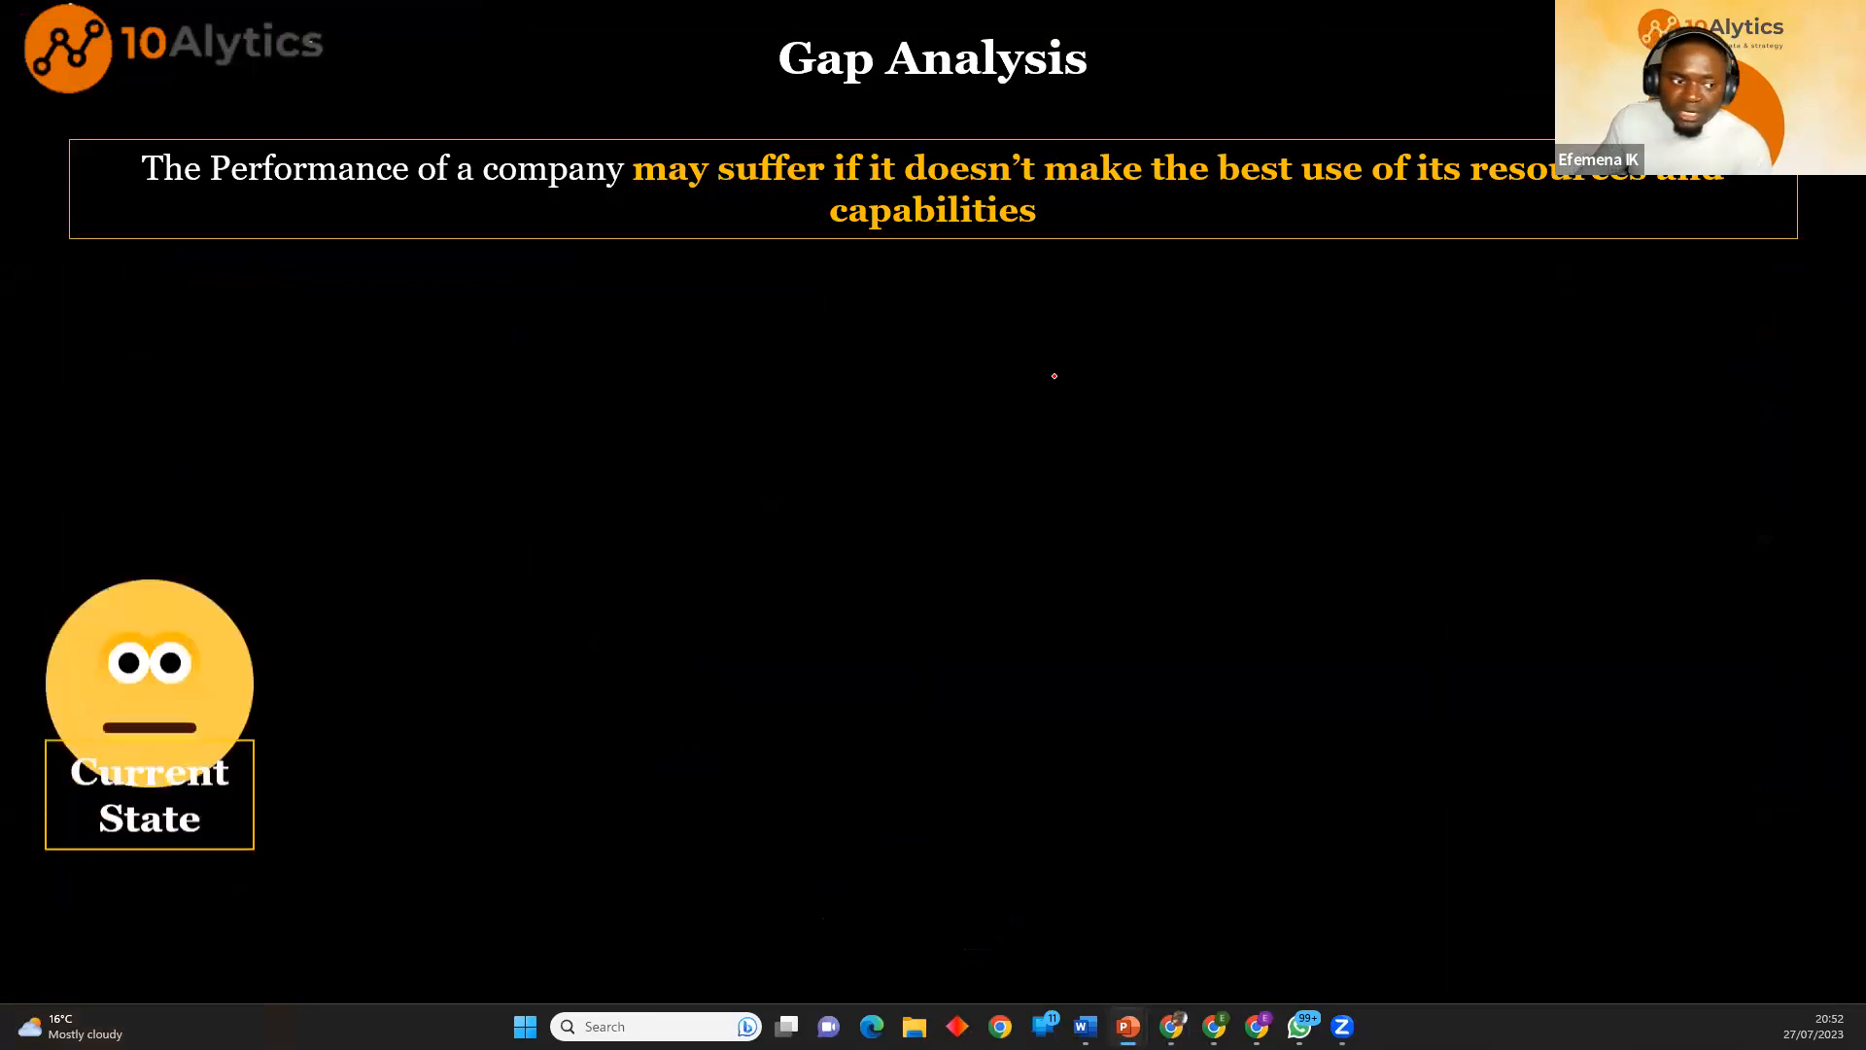
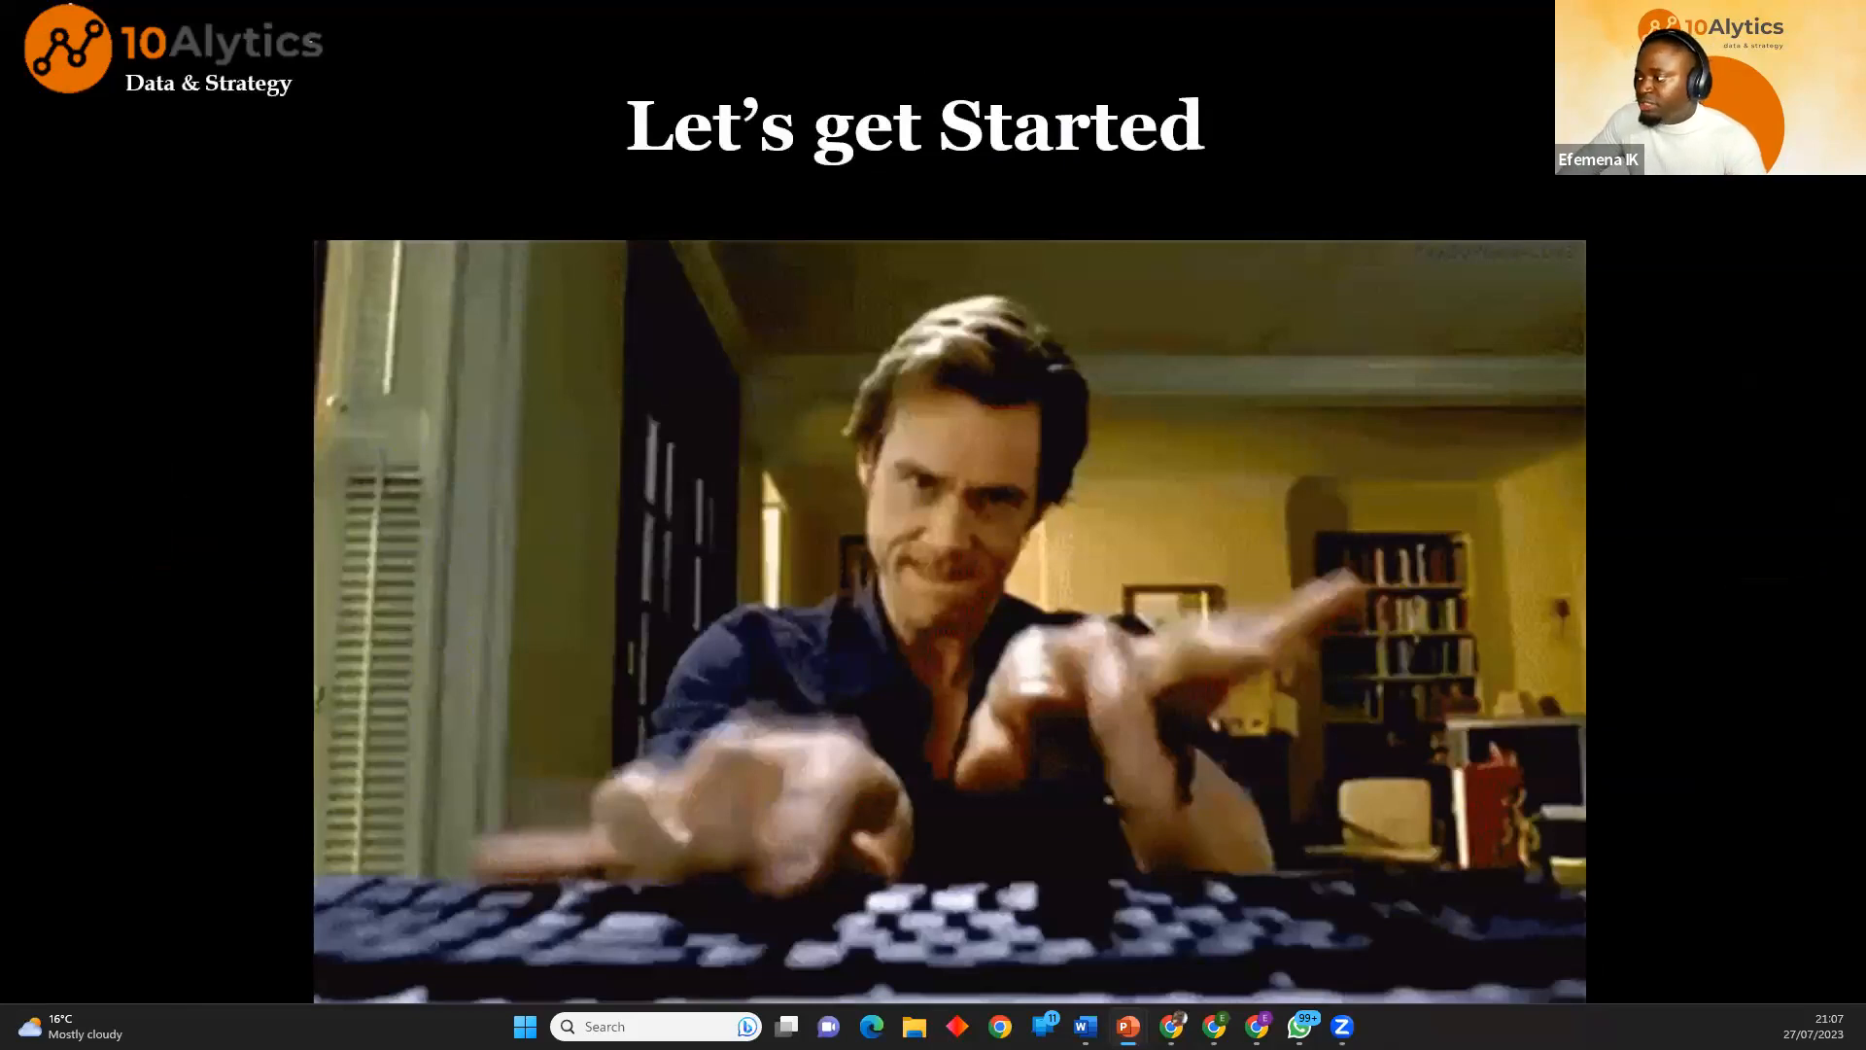
# Switch to the Chrome browser, open the Power Apps home page, and start a new blank canvas app.
pyautogui.moveTo(1257, 1026)
pyautogui.click(1195, 943)
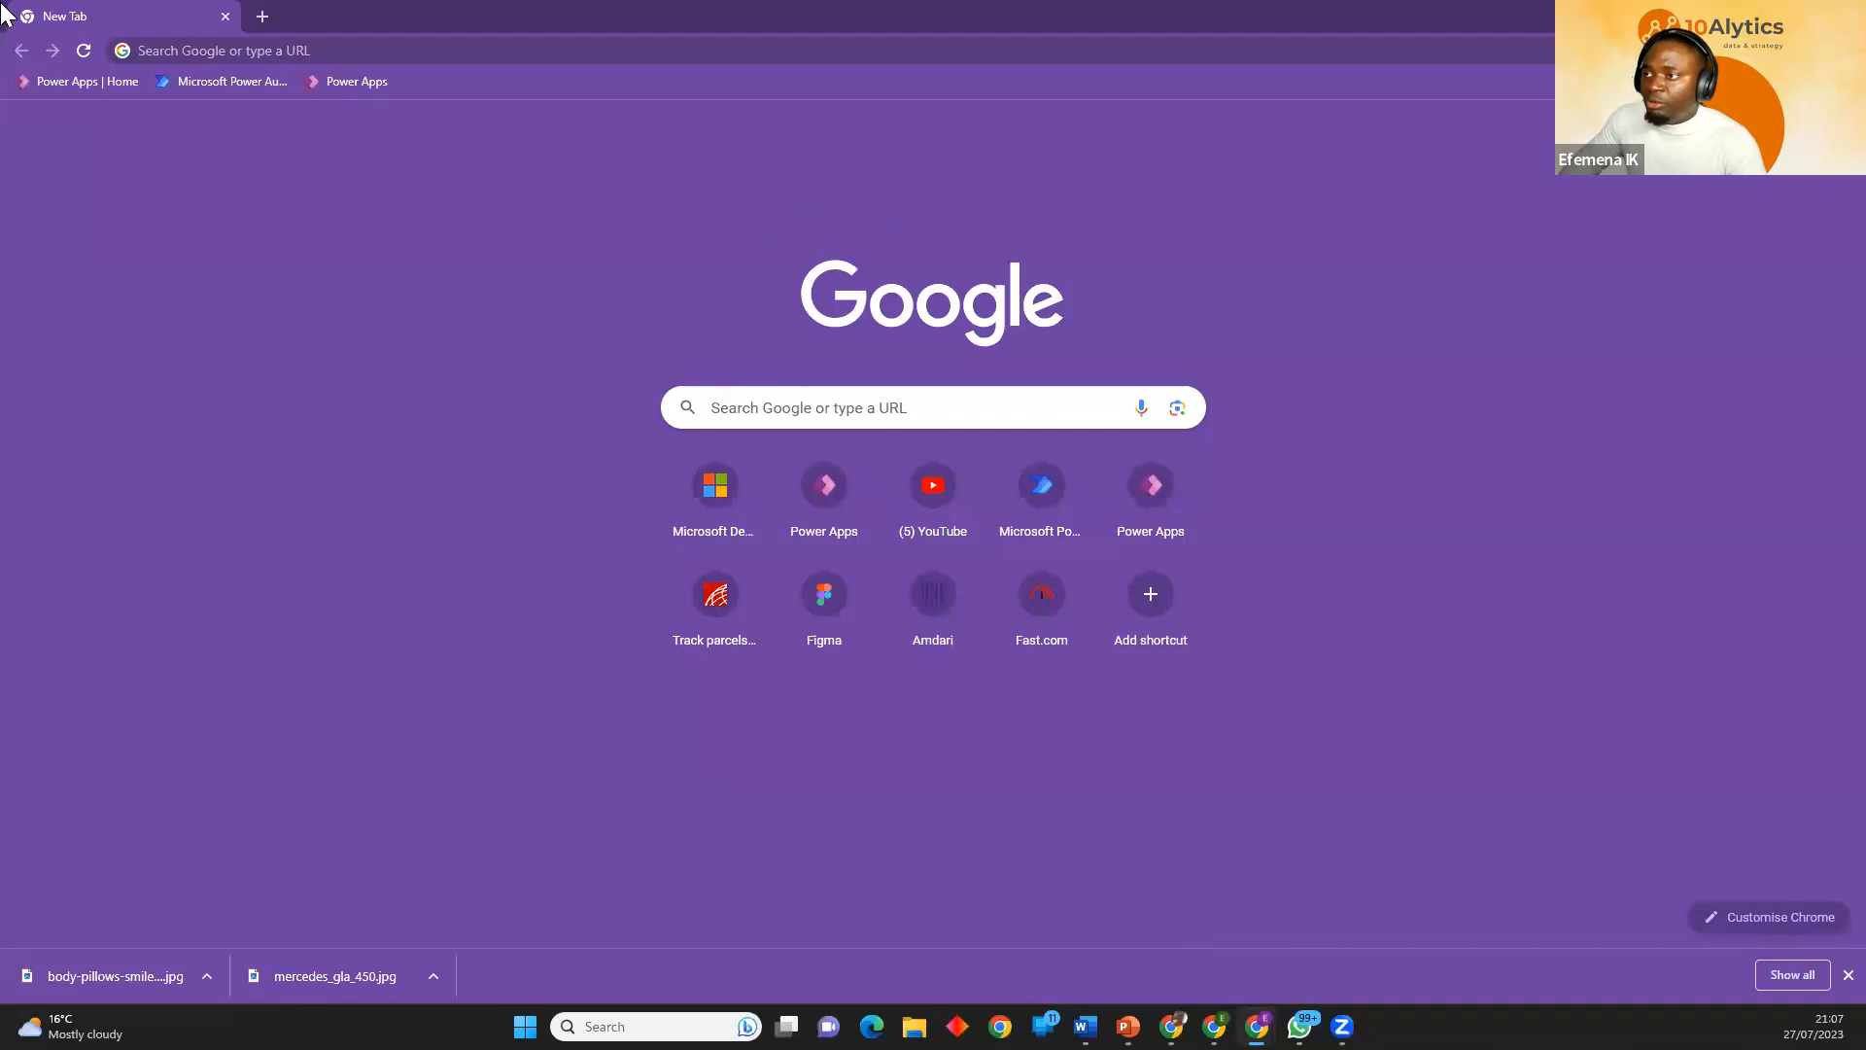
pyautogui.click(101, 85)
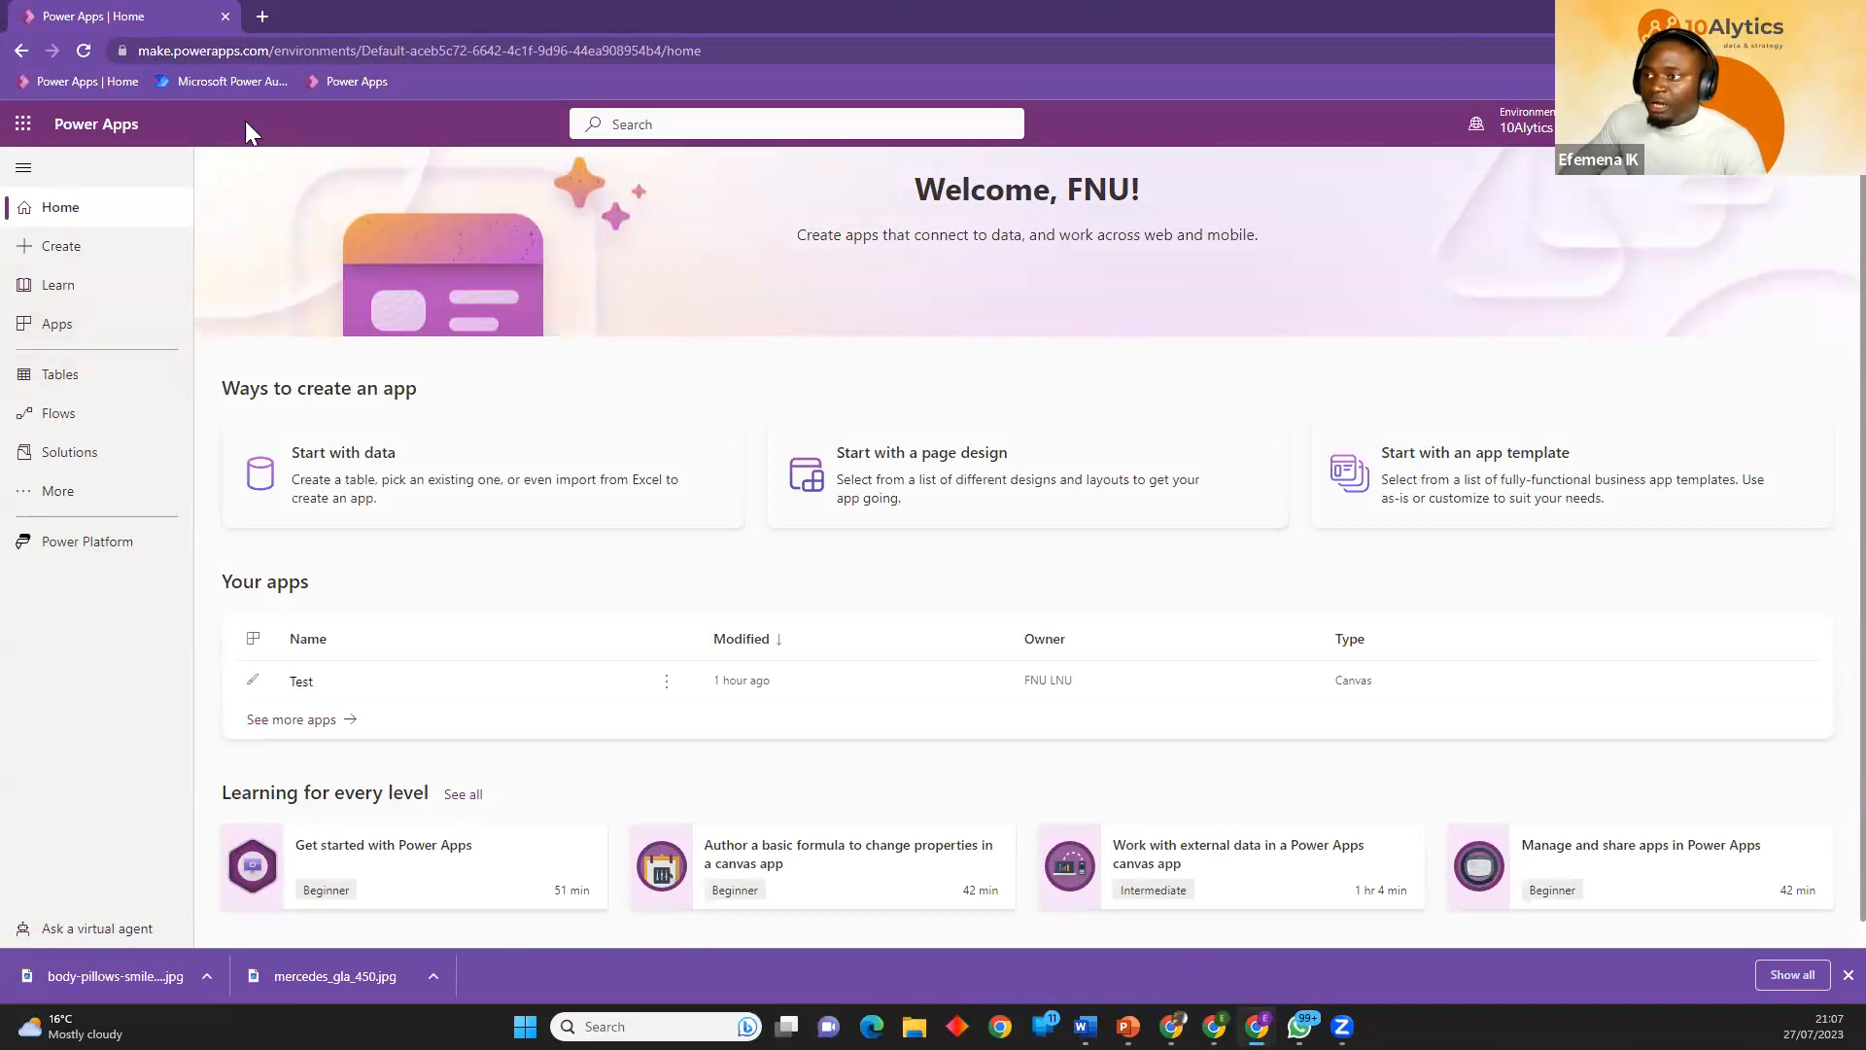
pyautogui.click(64, 259)
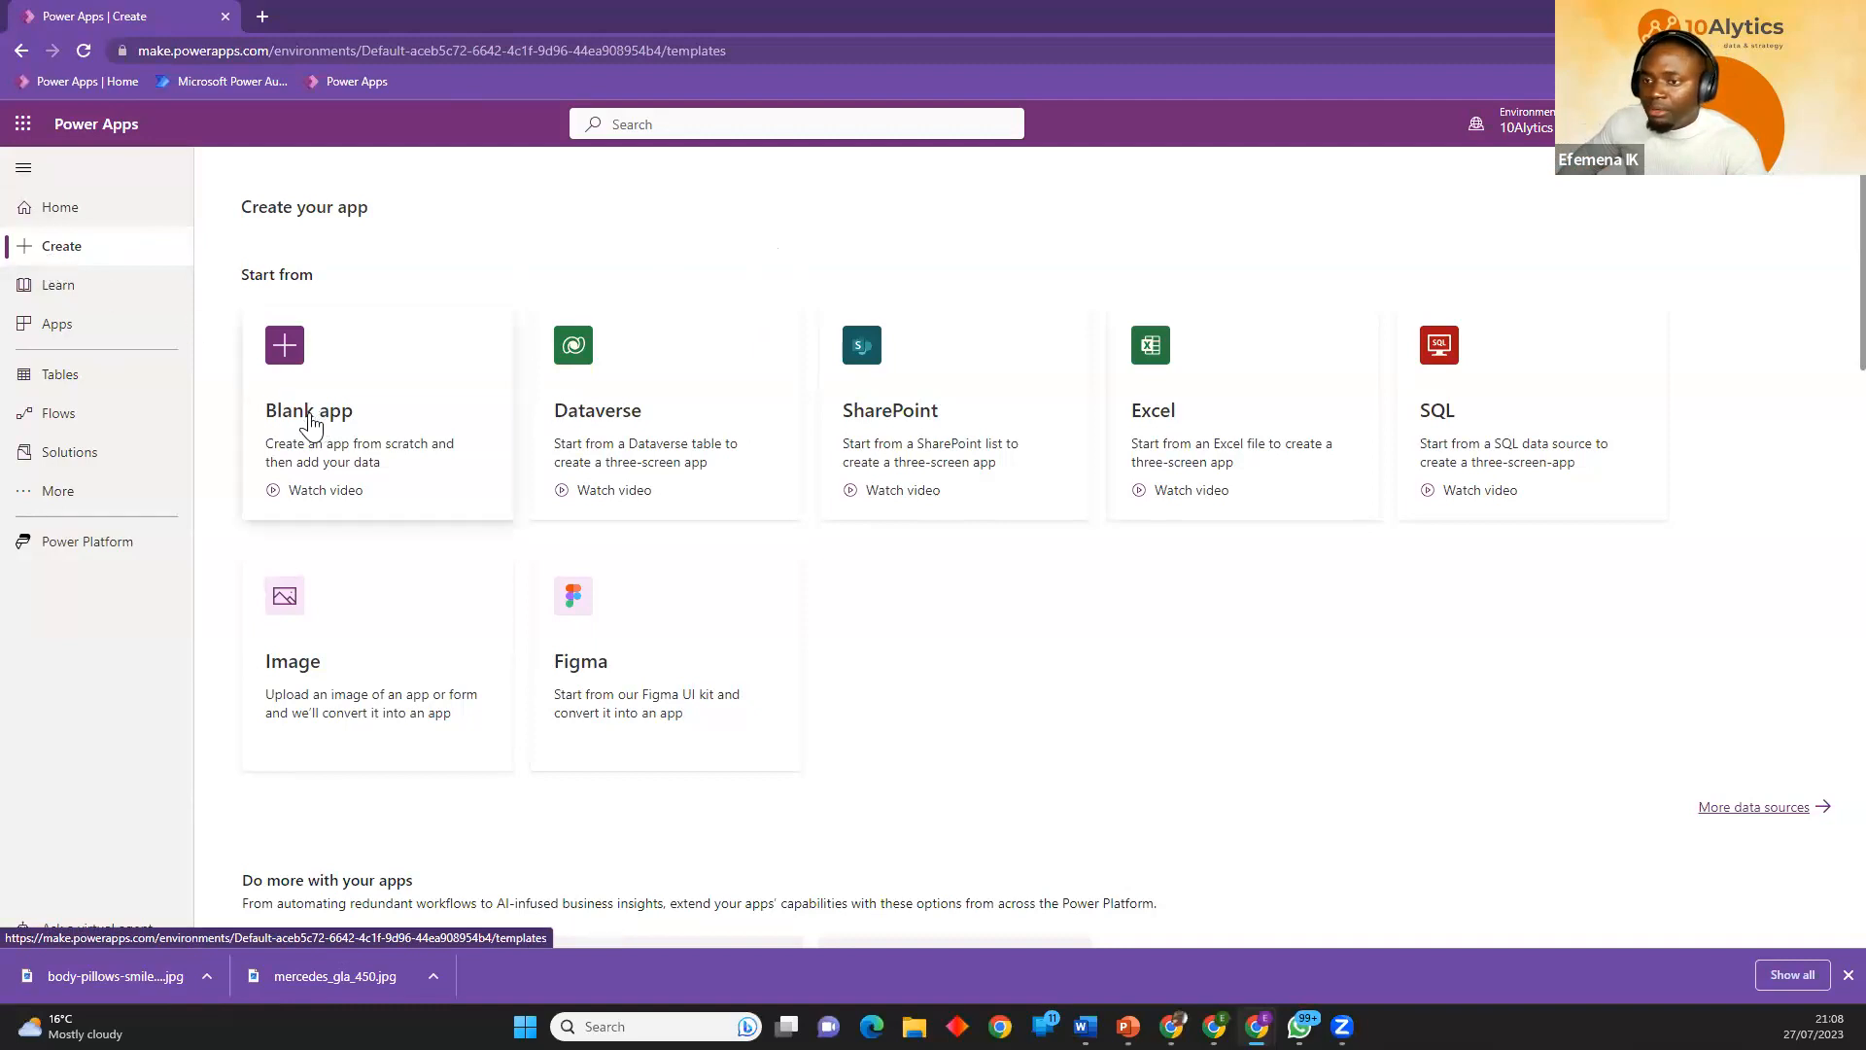
pyautogui.click(311, 420)
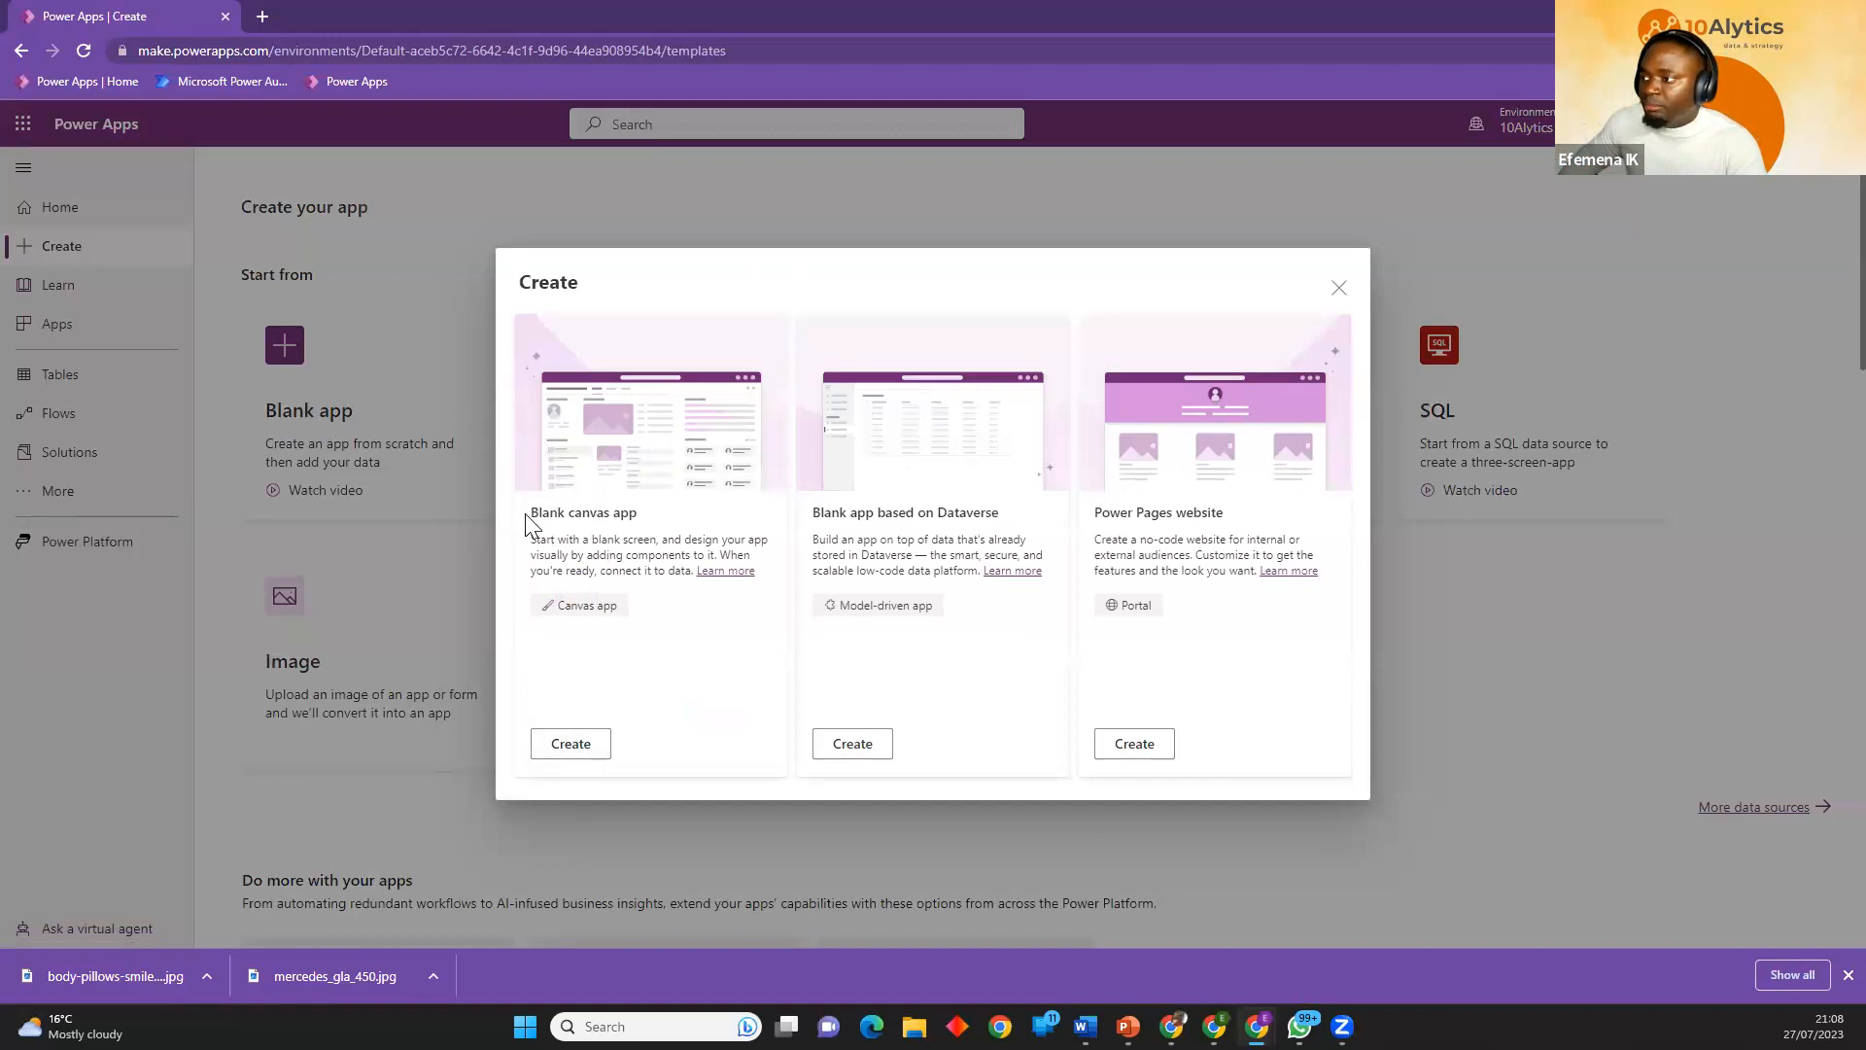
pyautogui.click(571, 744)
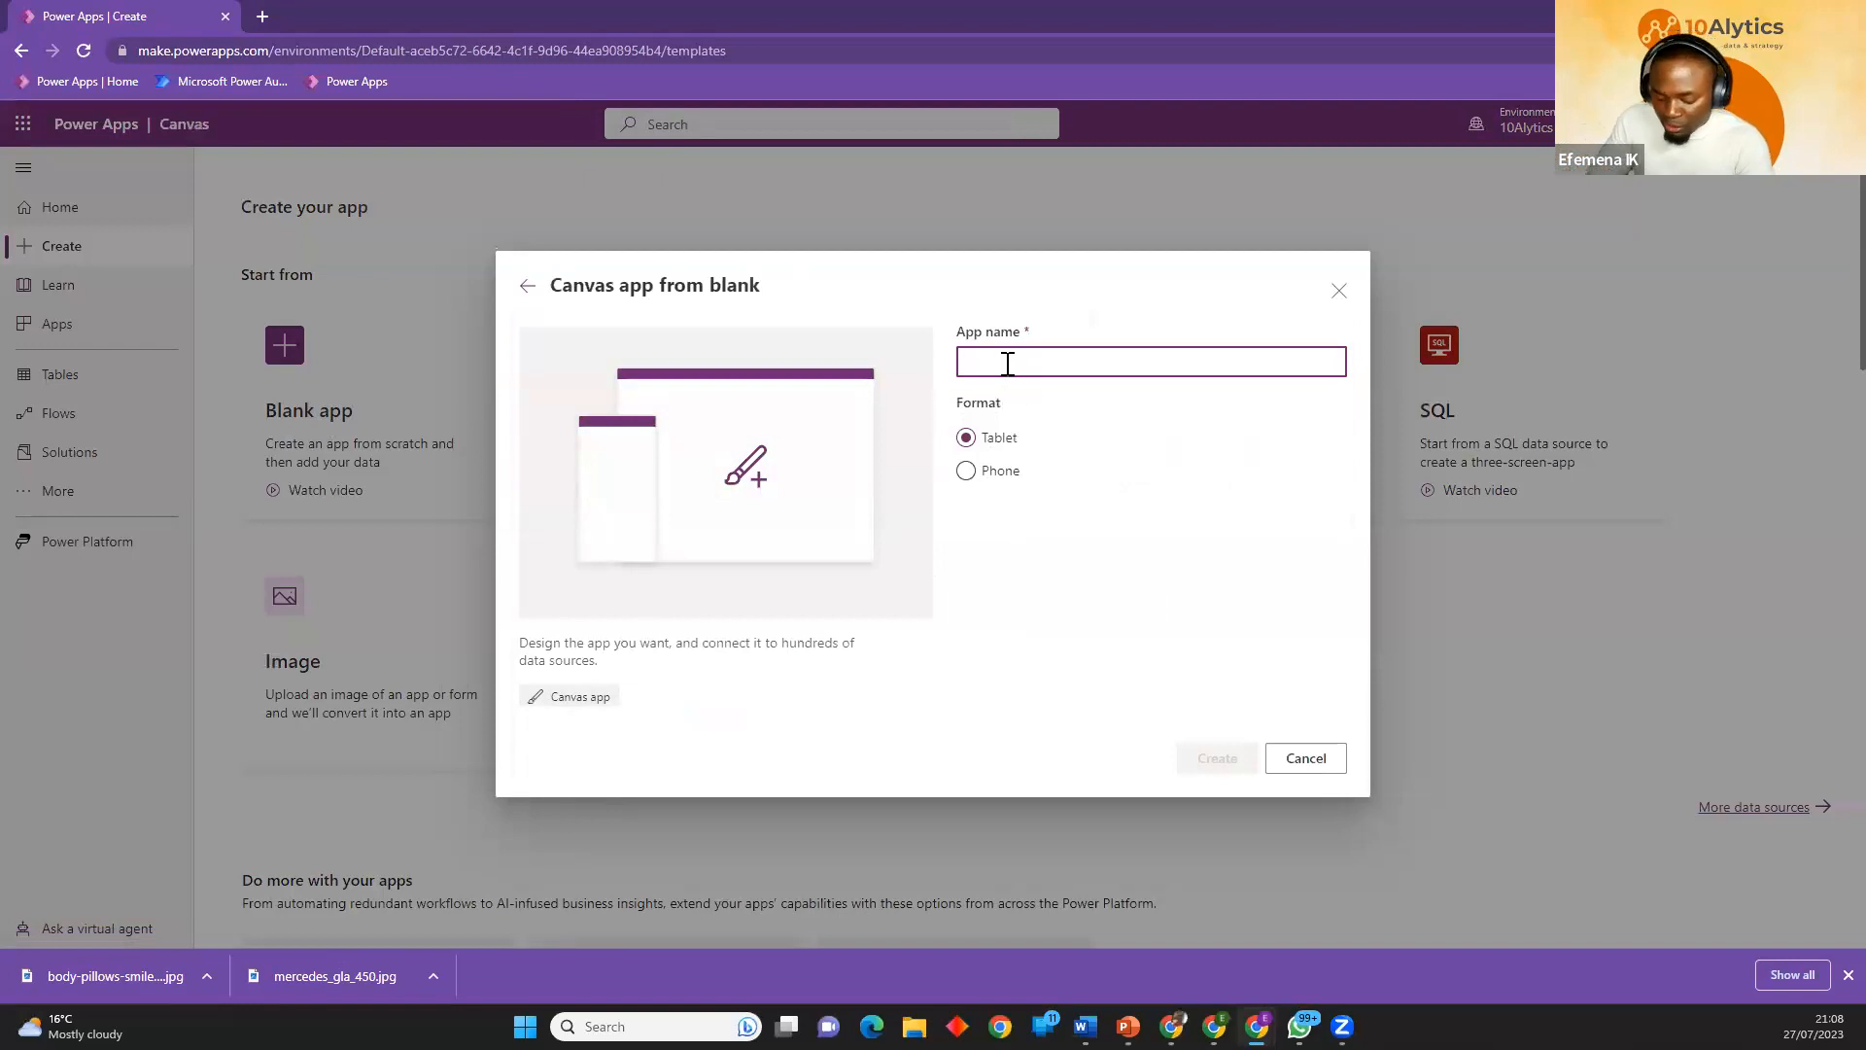
# Create the tablet-format app as "Real-Deal Vehicle Requisition App" and skip the studio welcome dialog, opting not to see it again.
pyautogui.write('Rea')
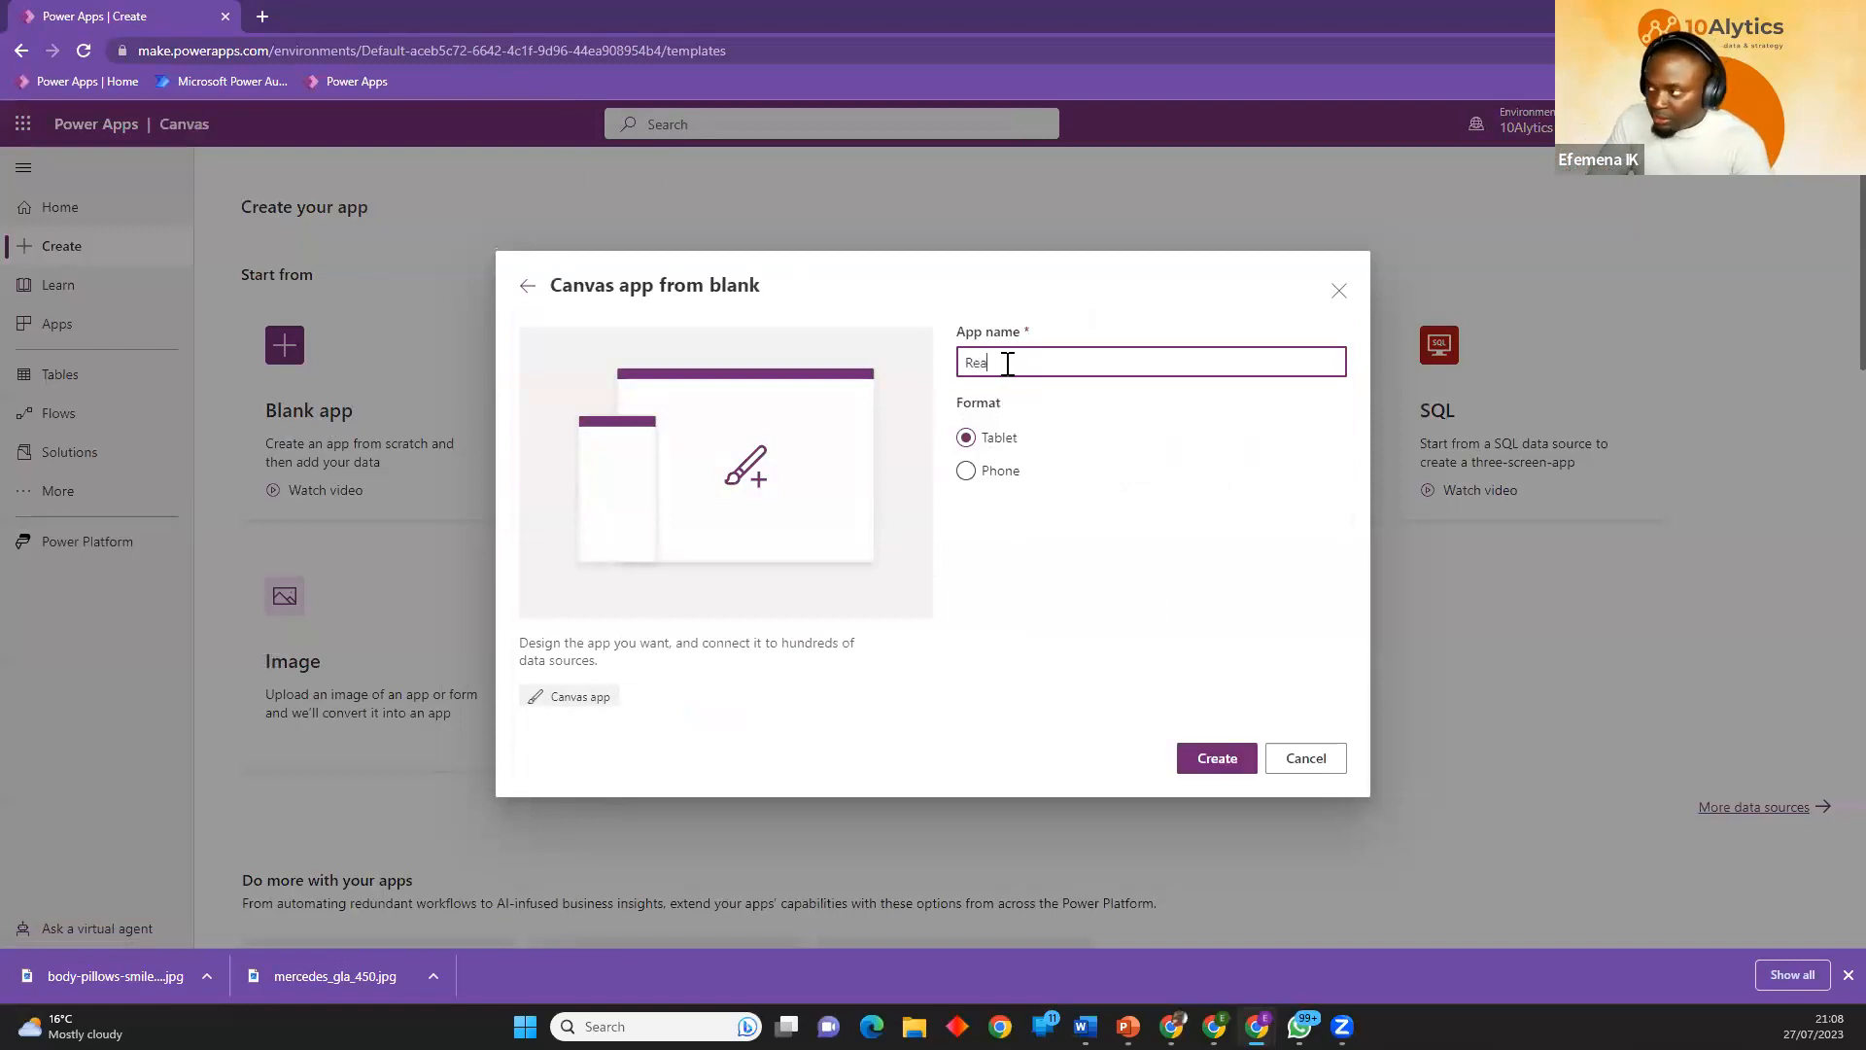
pyautogui.write('l-Dea')
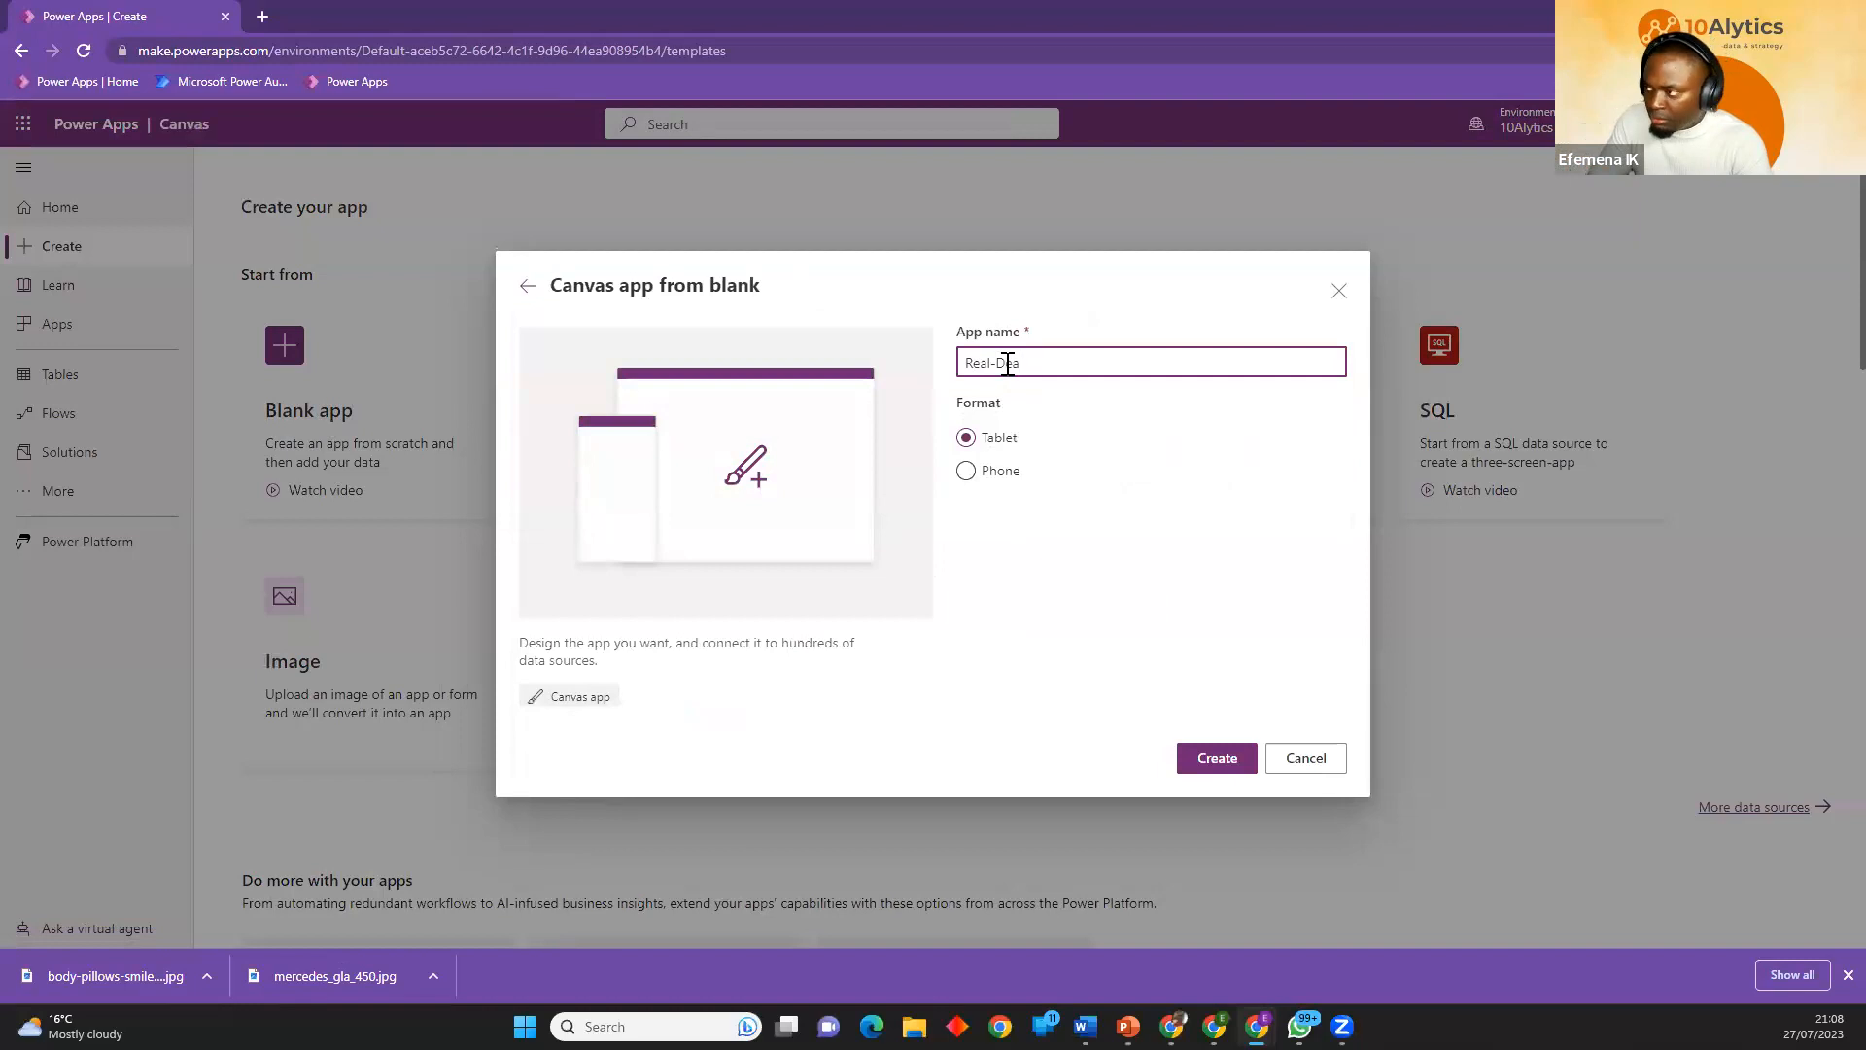
pyautogui.write('l Ve')
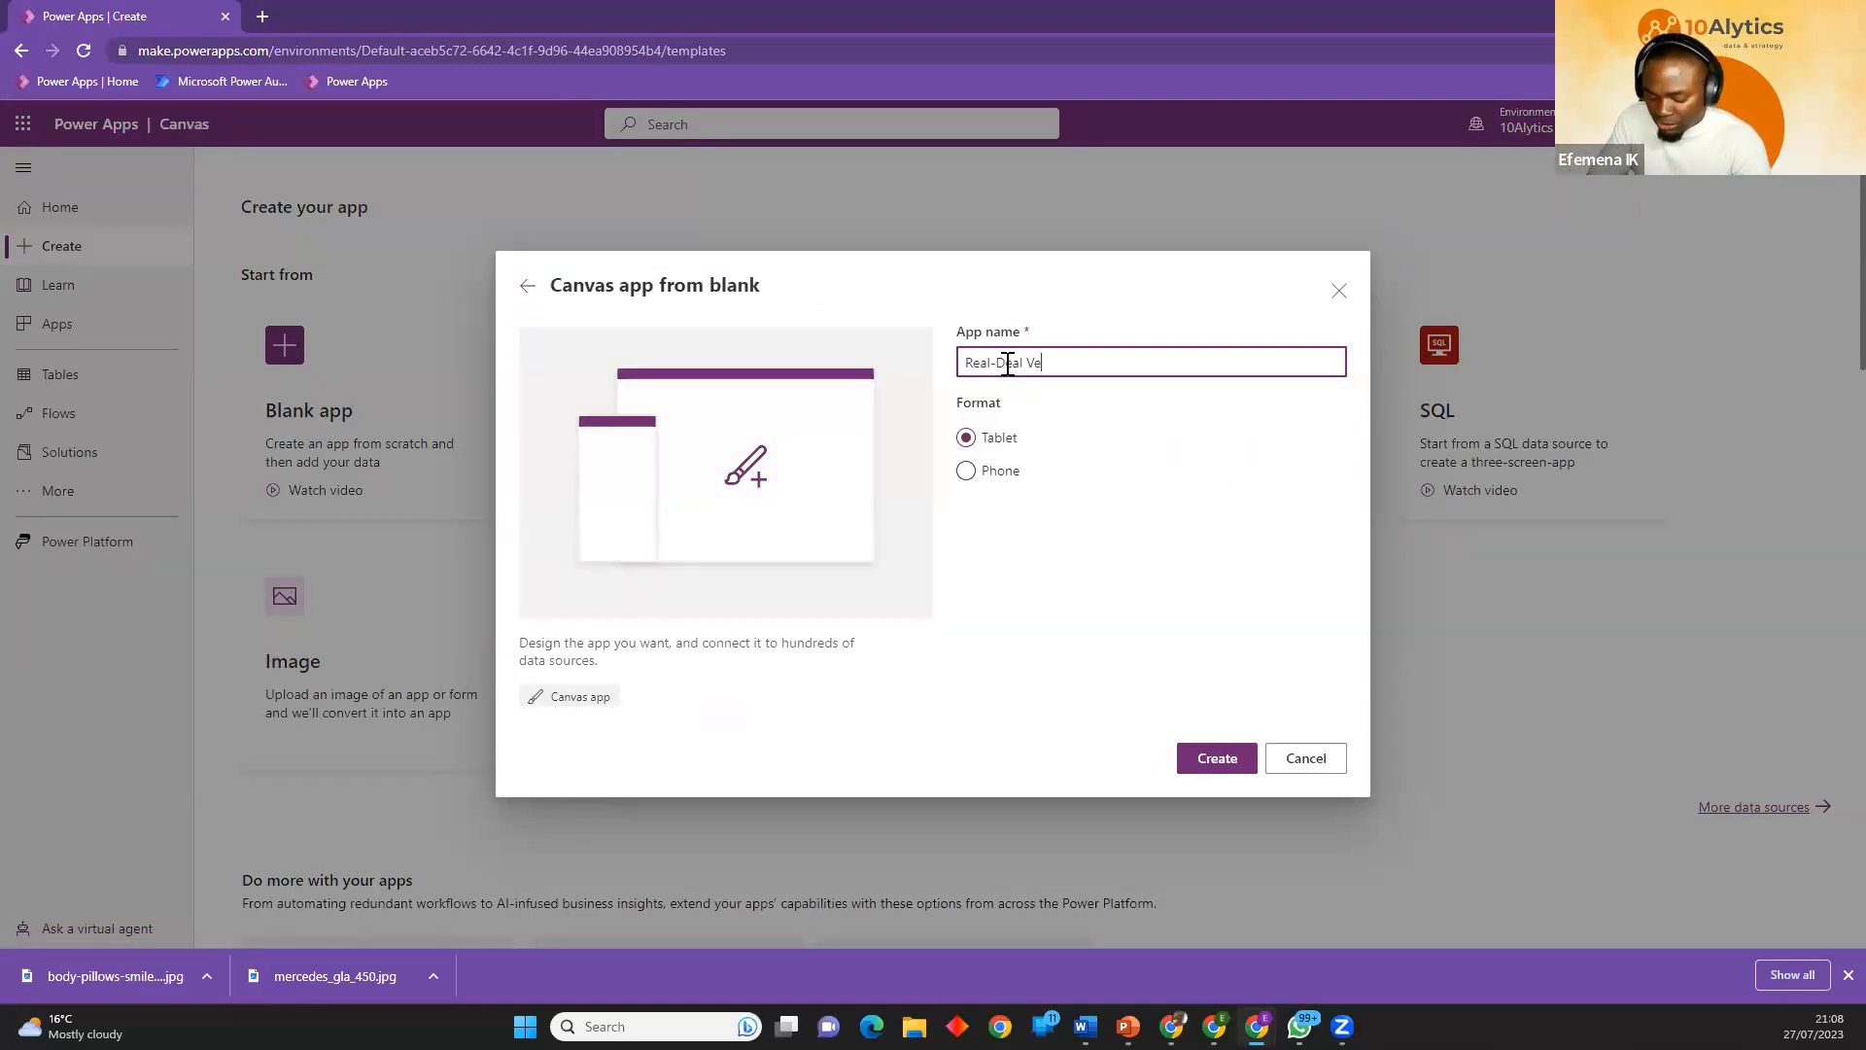
pyautogui.write('hicle R')
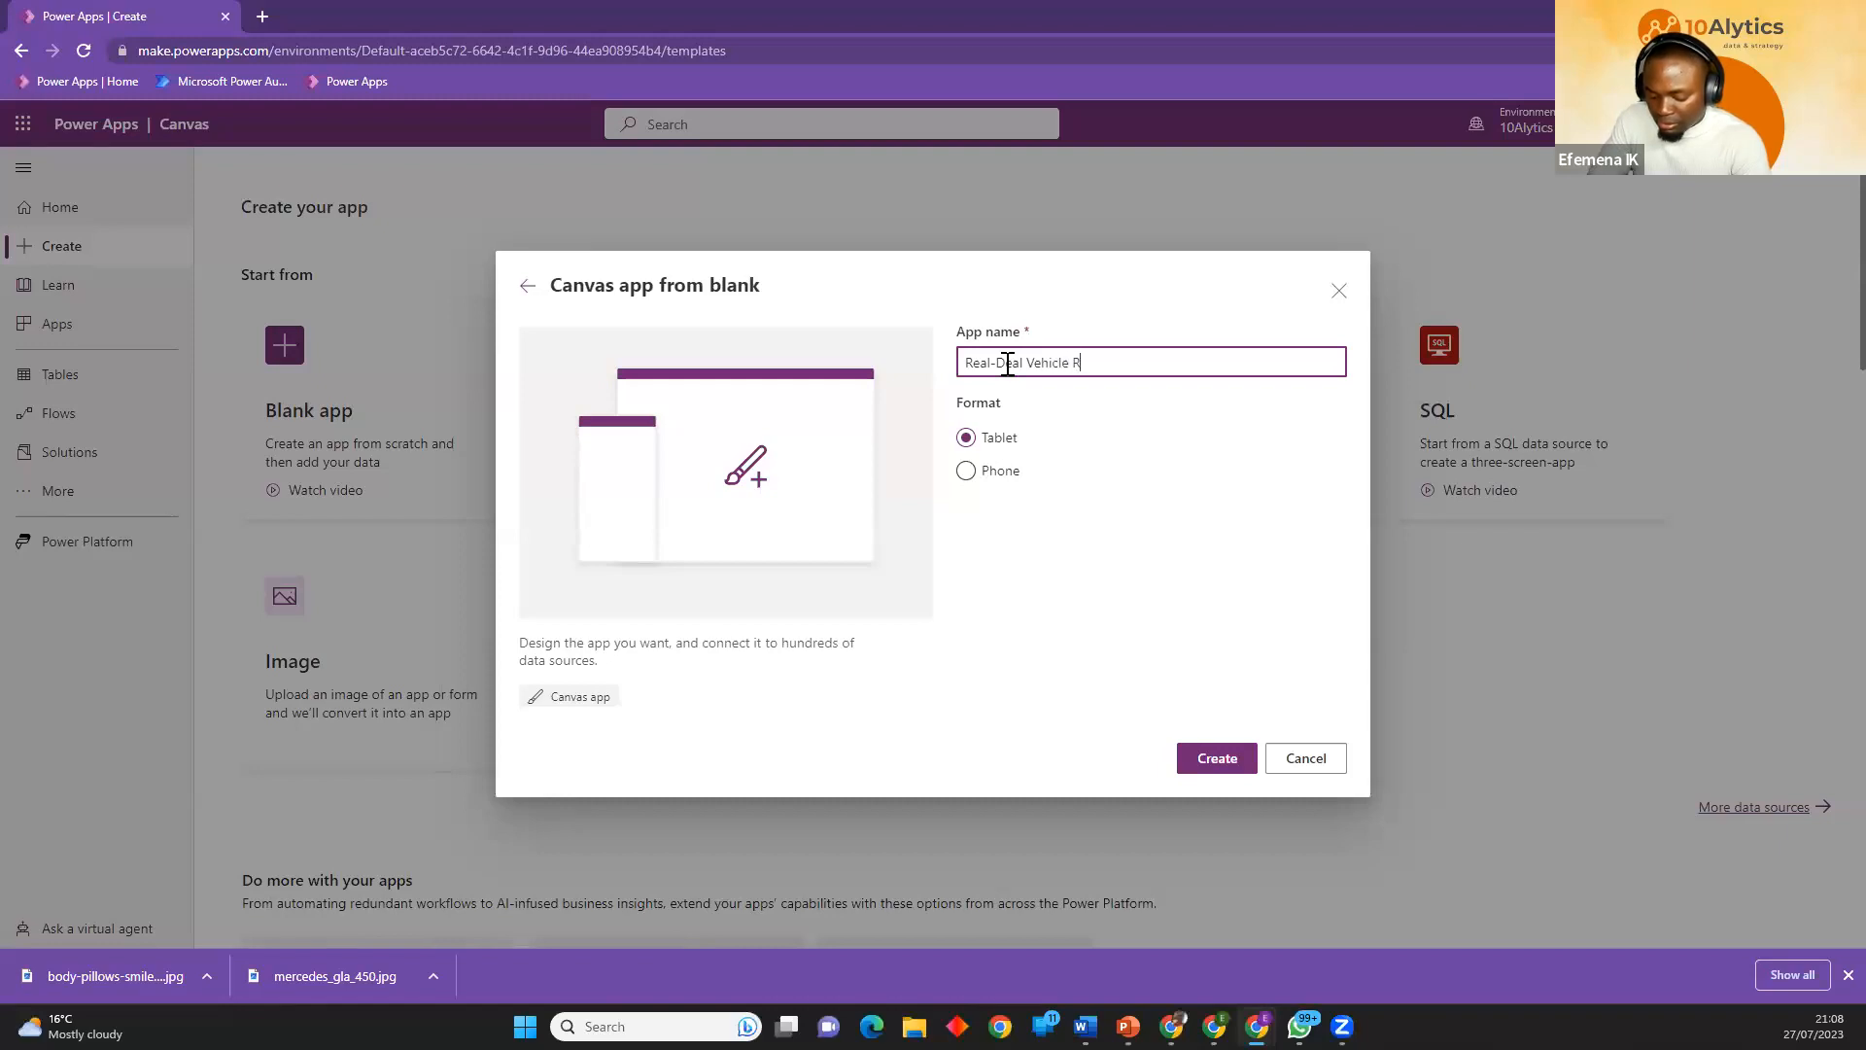
pyautogui.write('equisition')
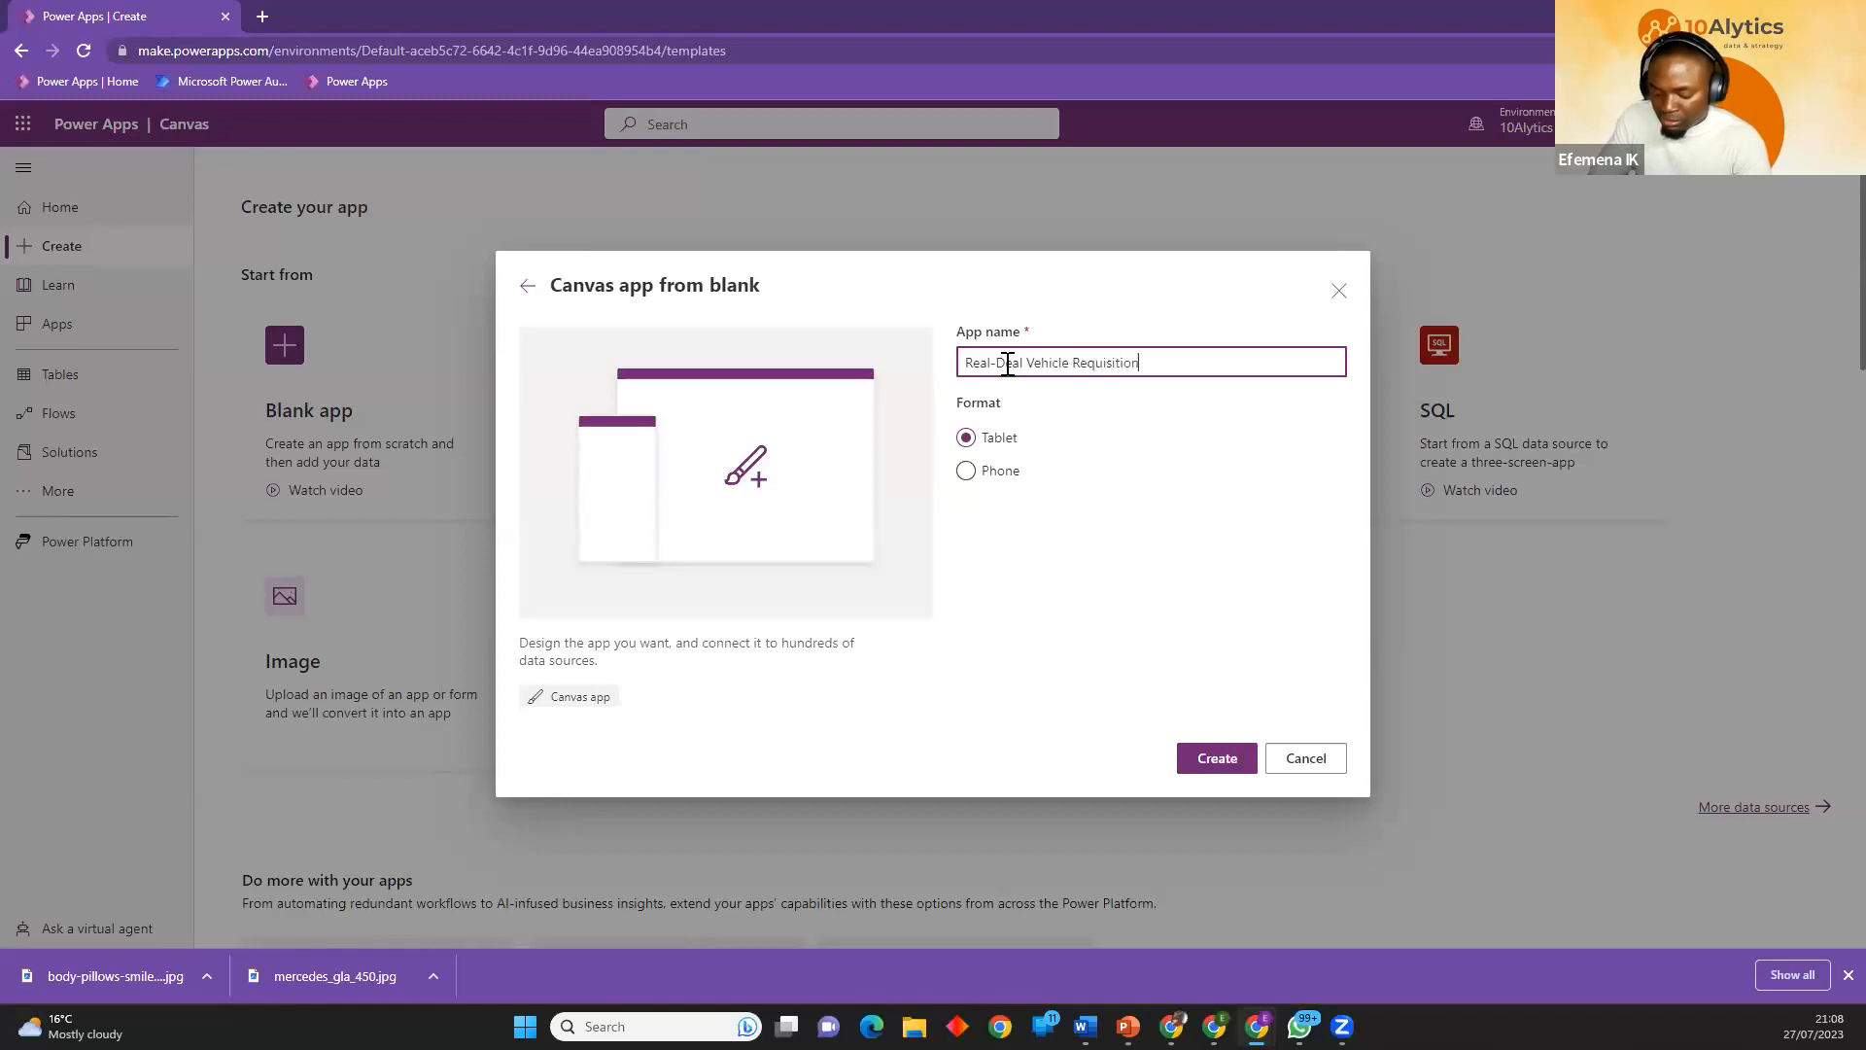
pyautogui.write(' App')
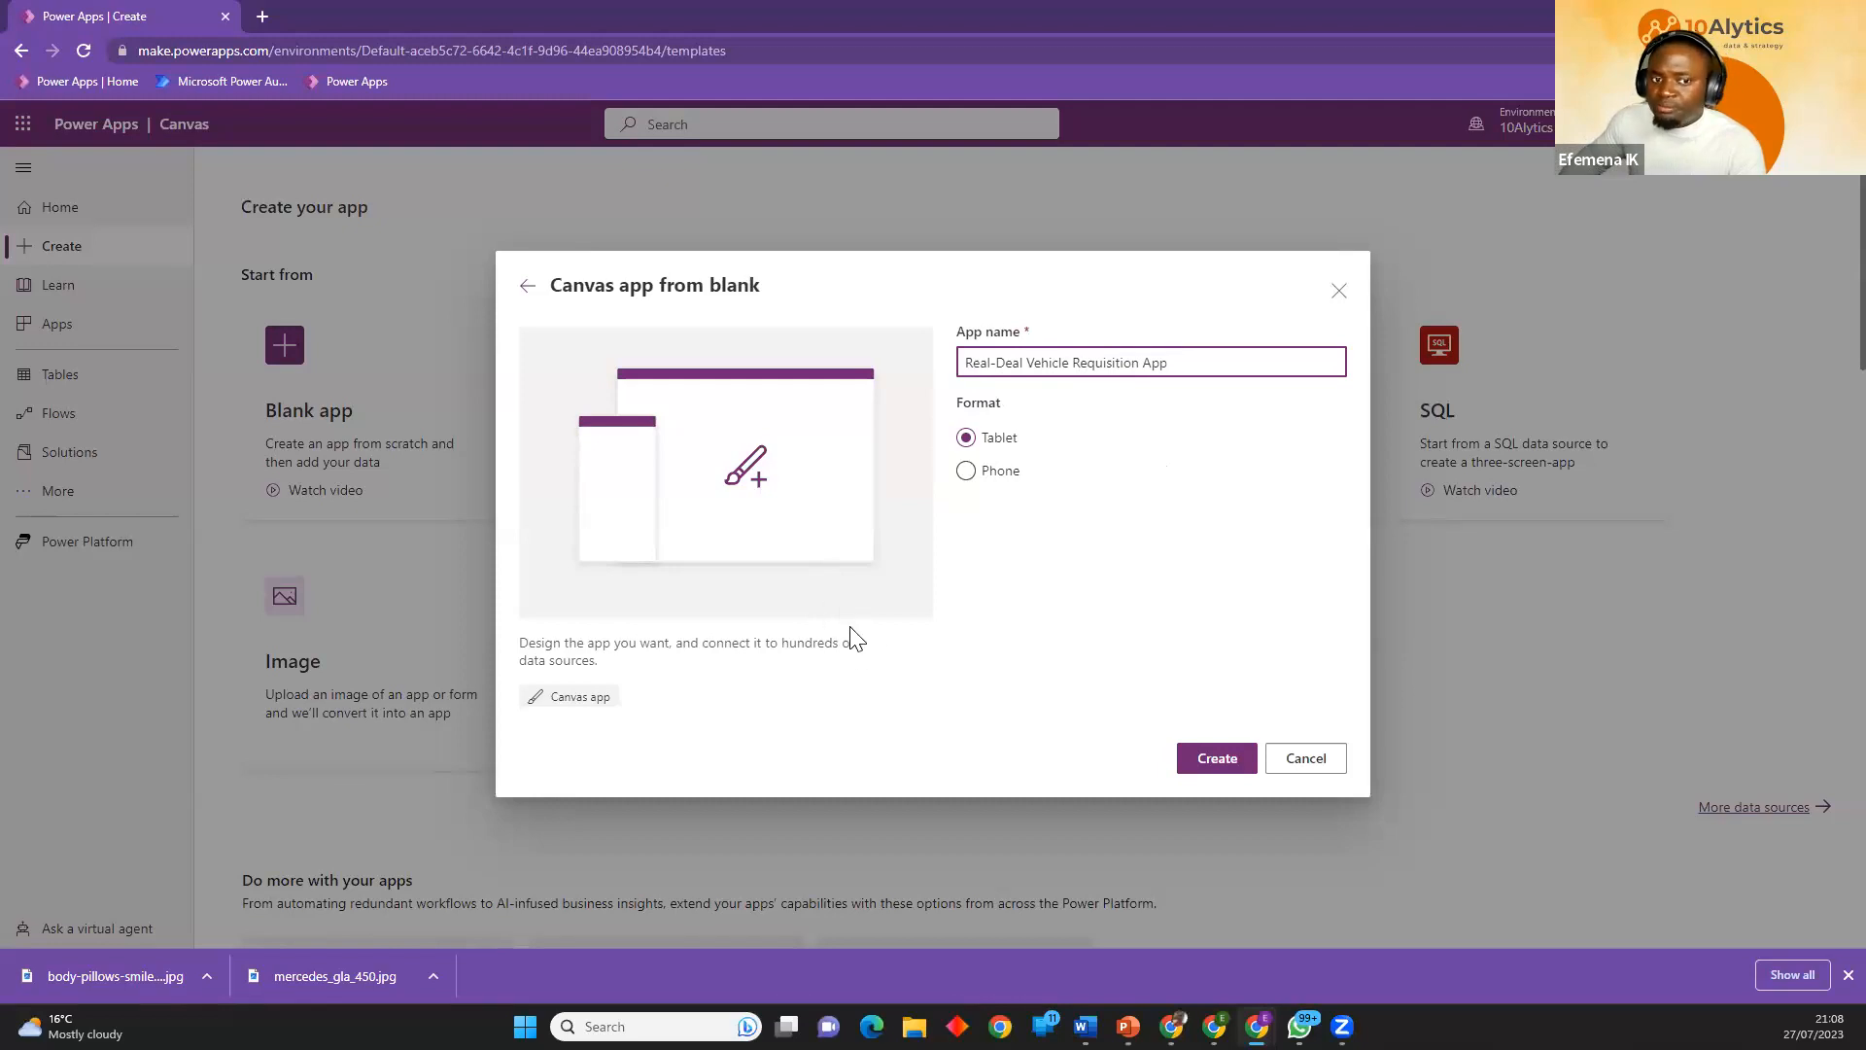
pyautogui.moveTo(988, 362); pyautogui.dragTo(1096, 362)
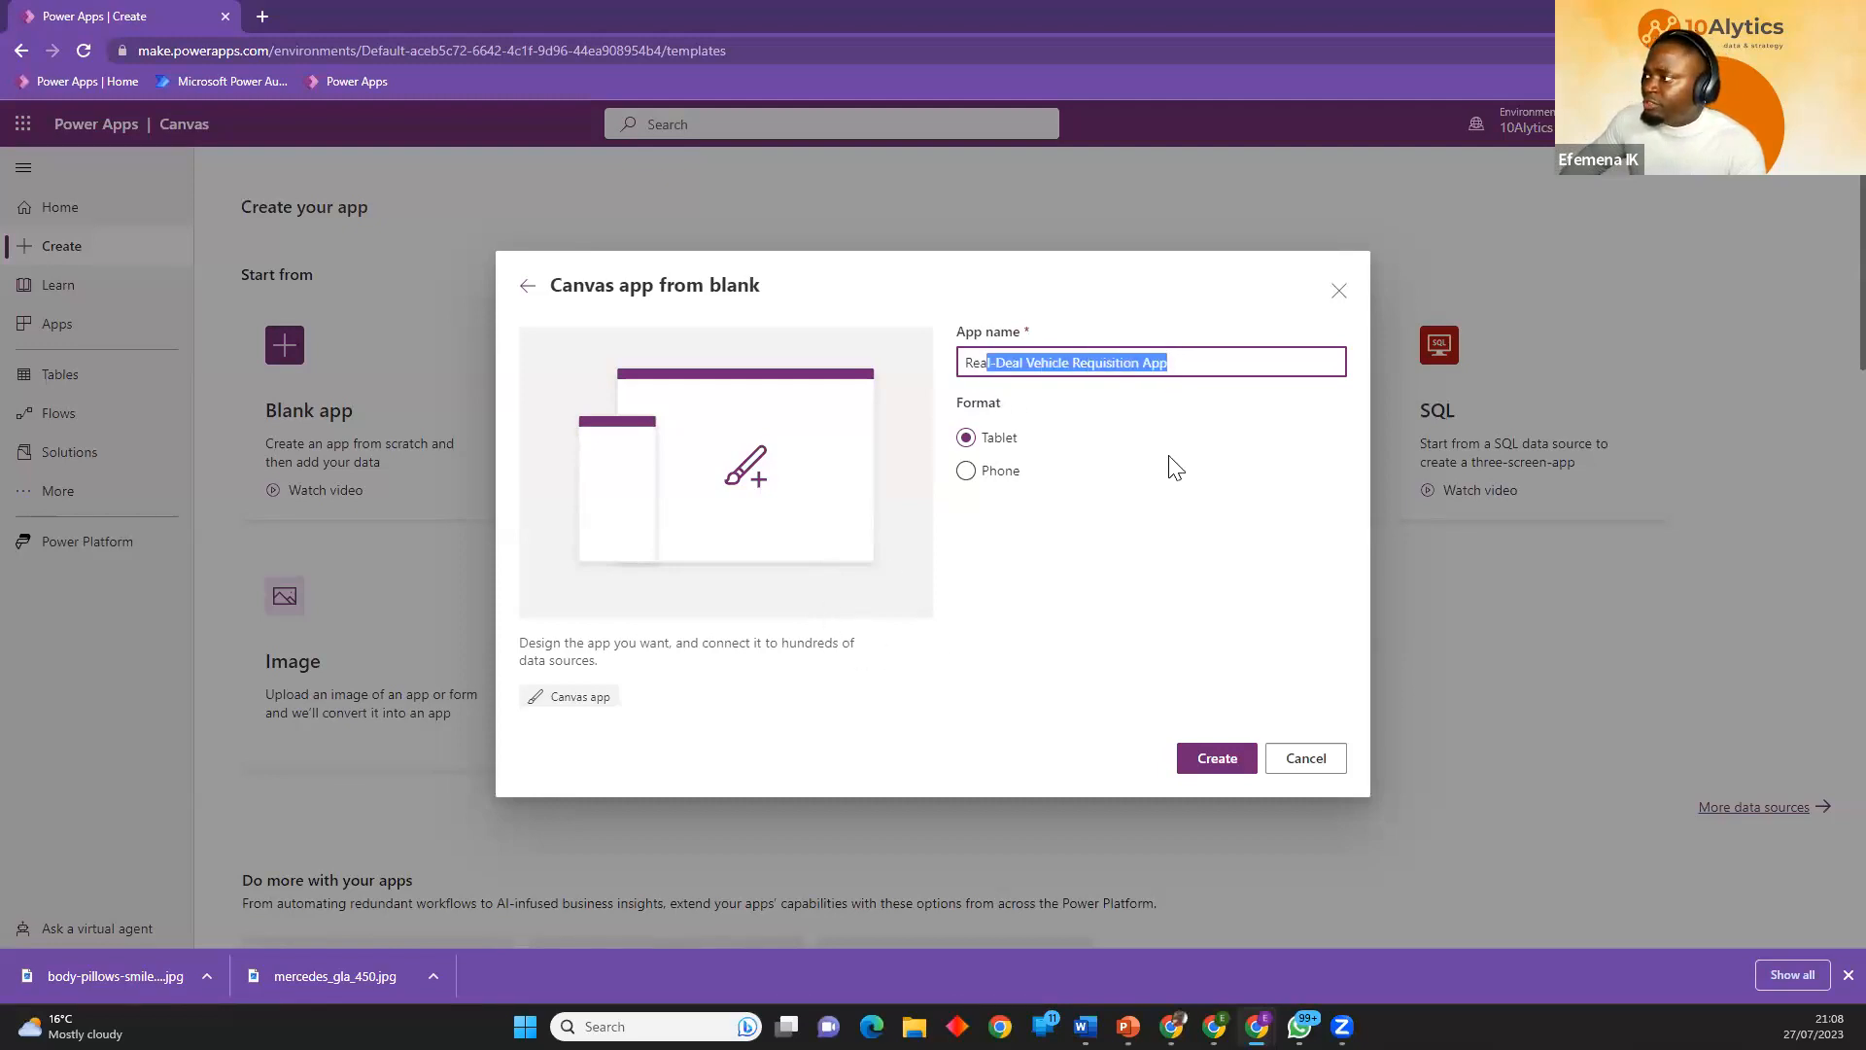
pyautogui.click(1219, 765)
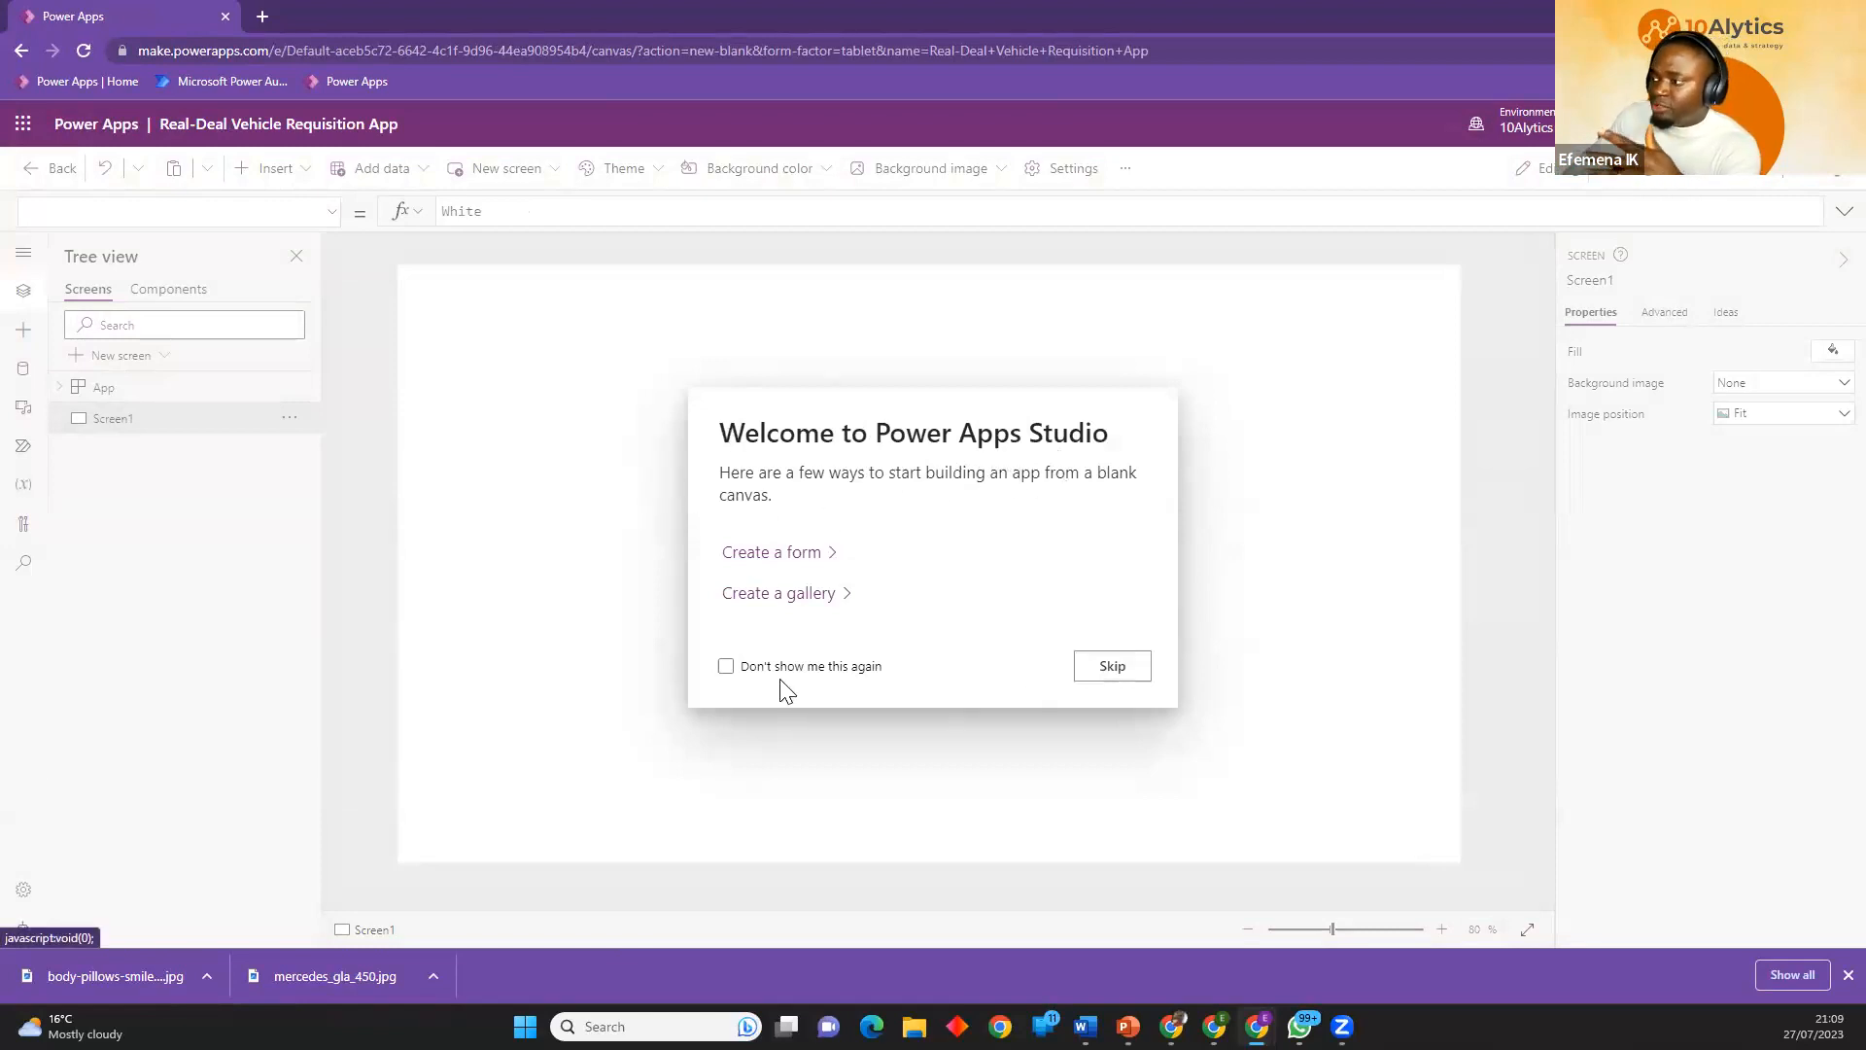
pyautogui.click(726, 666)
pyautogui.click(1112, 668)
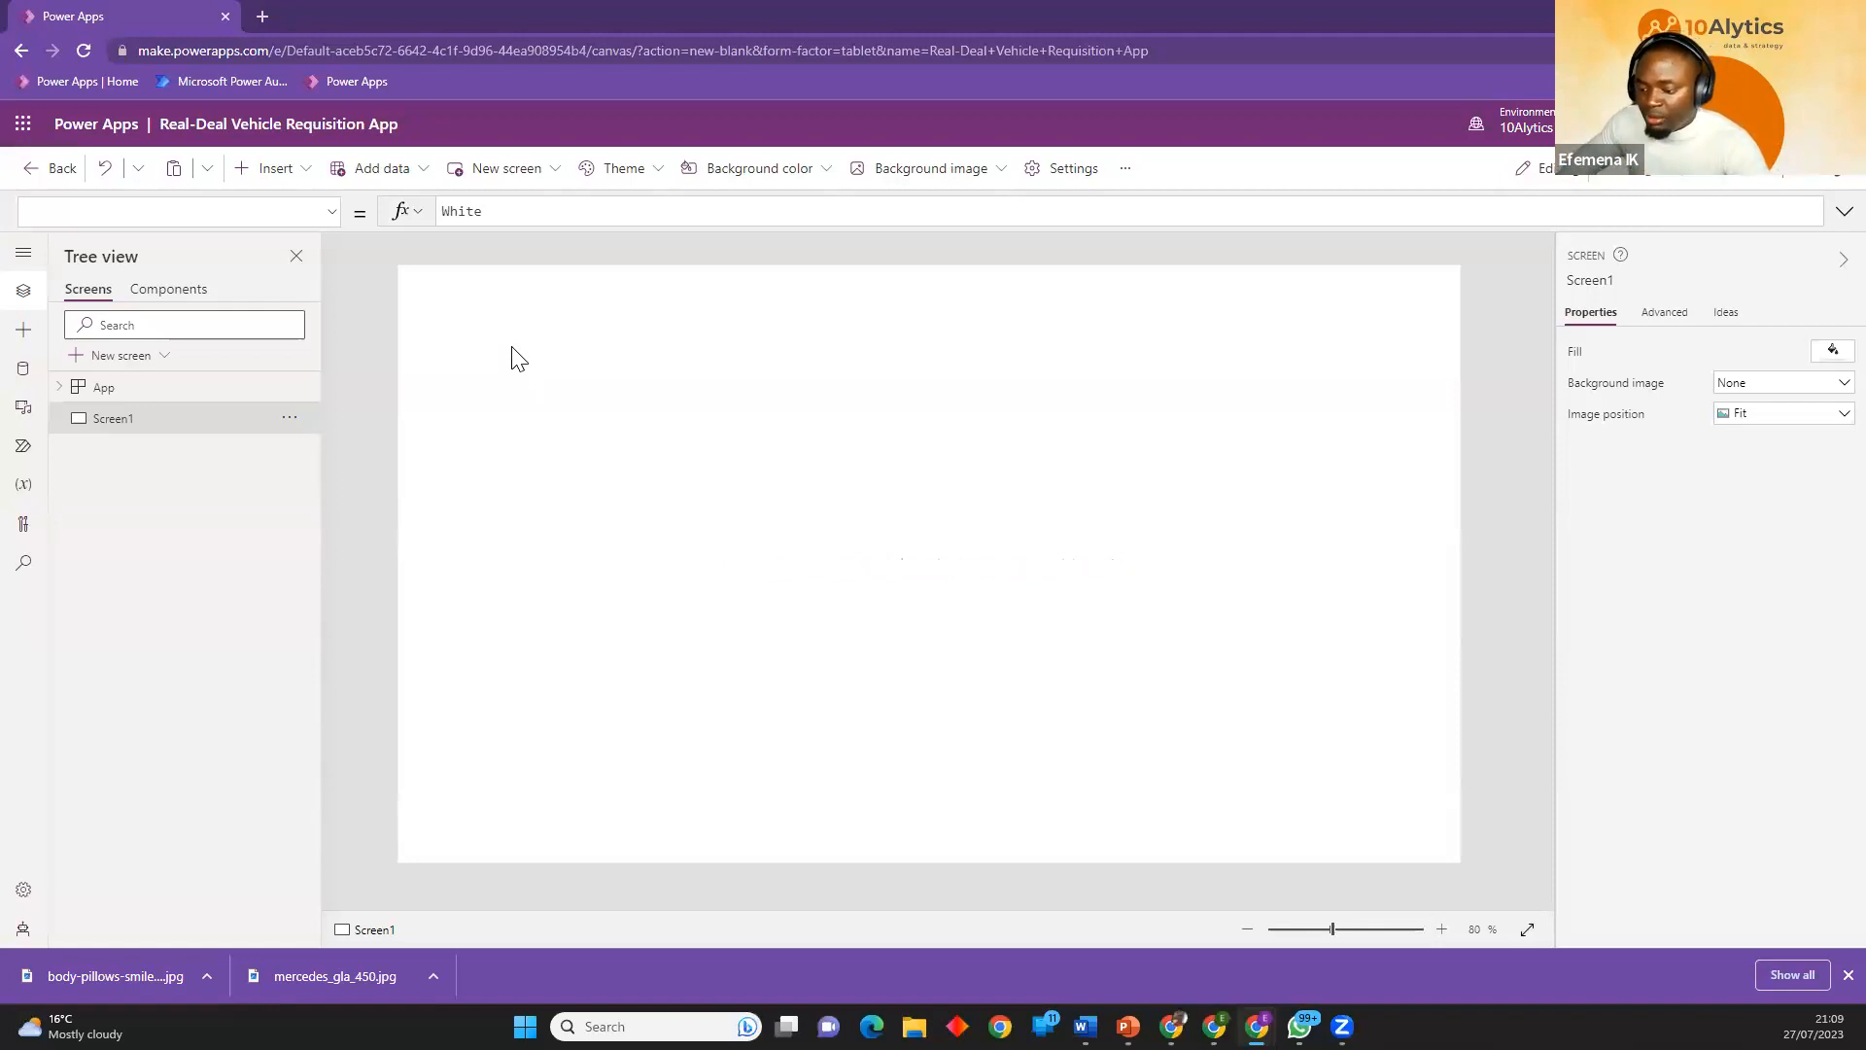
# Switch to the PowerPoint User Flow slide, ink over the mark below Login Page, and underline "account" in the first decision box.
pyautogui.hotkey('alt', 'Tab')
pyautogui.press('Left')
pyautogui.press('Left')
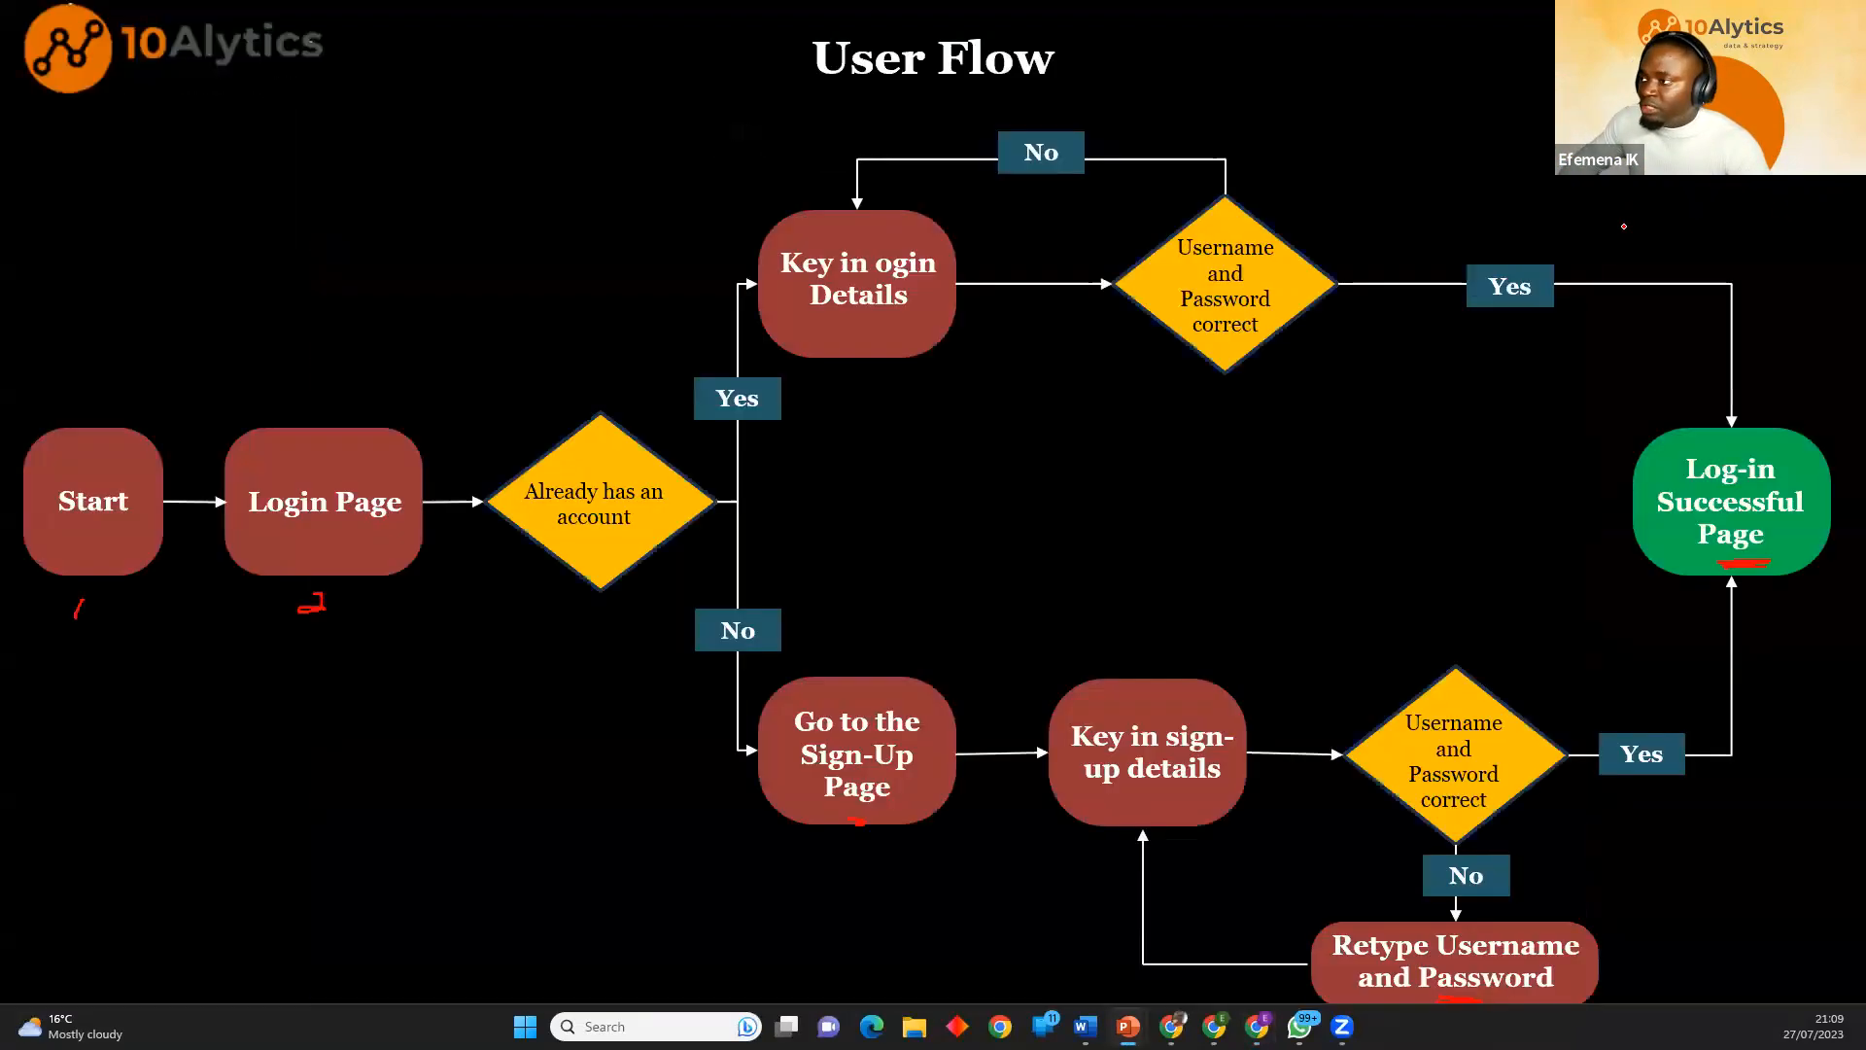
pyautogui.moveTo(312, 611)
pyautogui.mouseDown()
pyautogui.moveTo(326, 598)
pyautogui.moveTo(311, 604)
pyautogui.mouseUp()
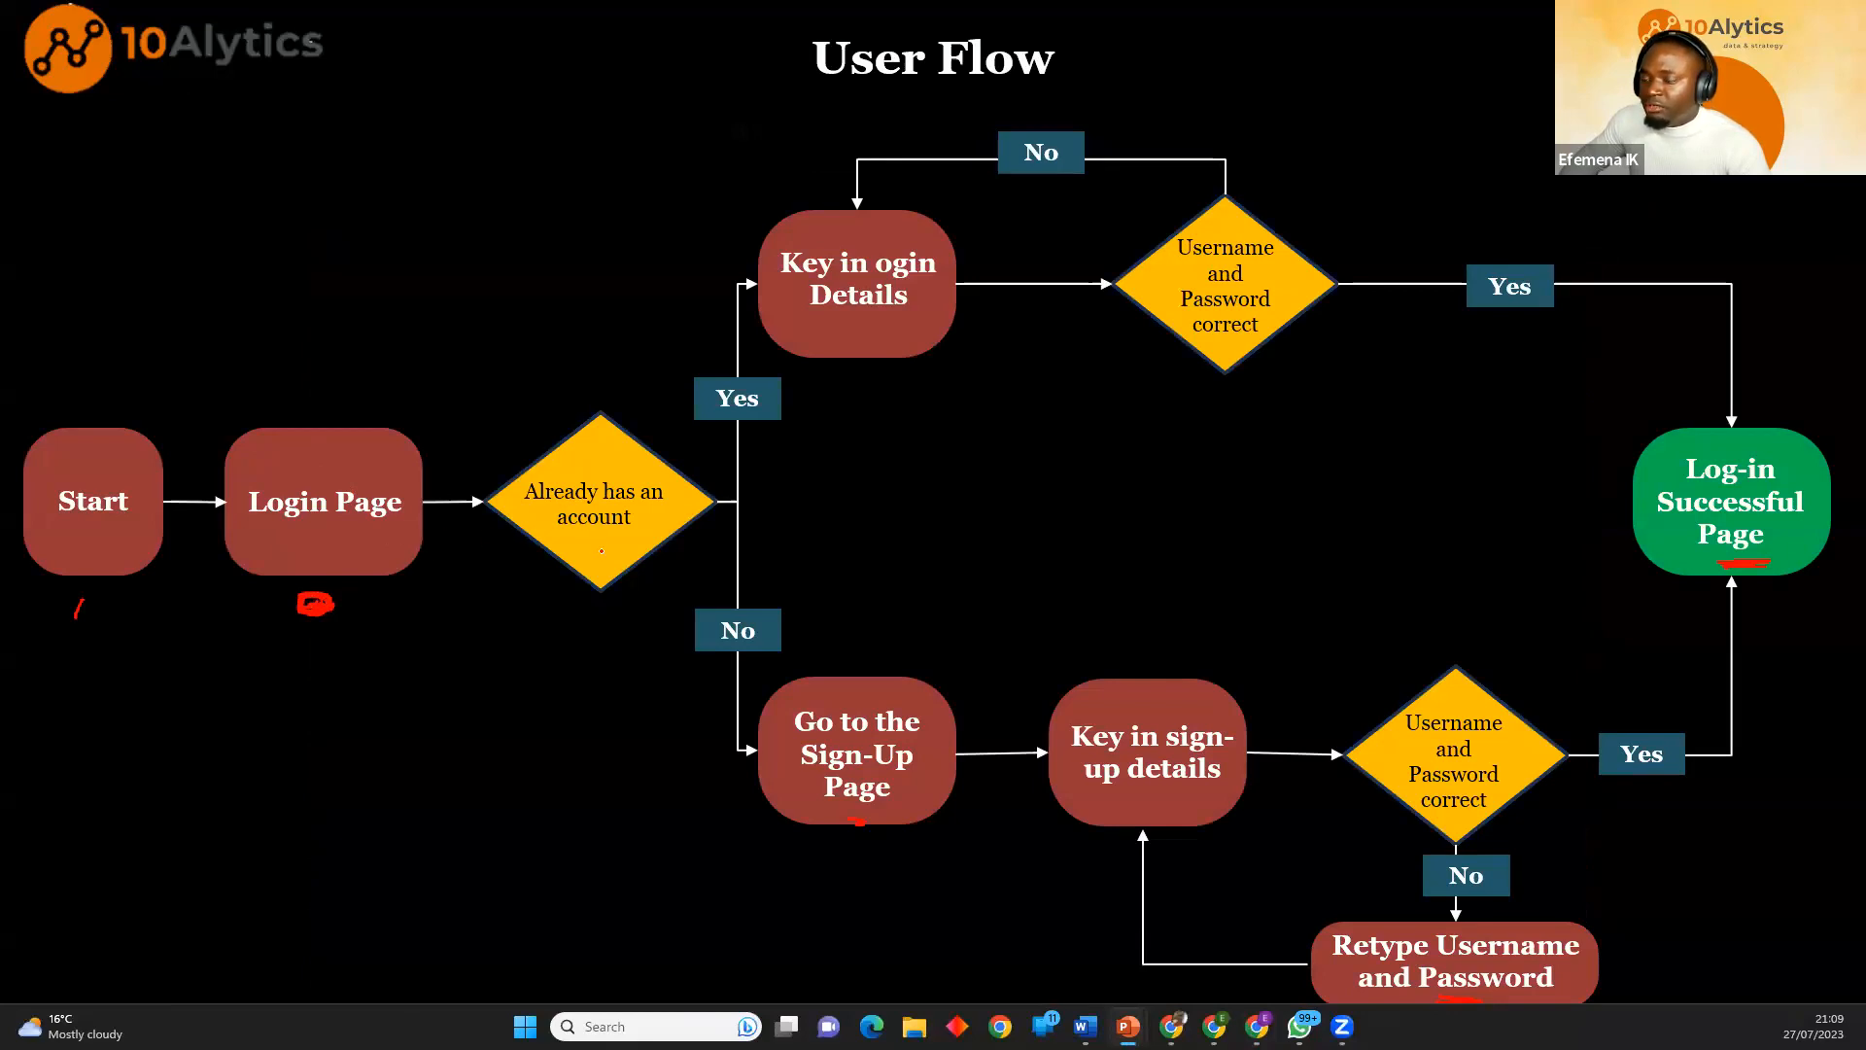
pyautogui.moveTo(586, 541); pyautogui.dragTo(609, 540)
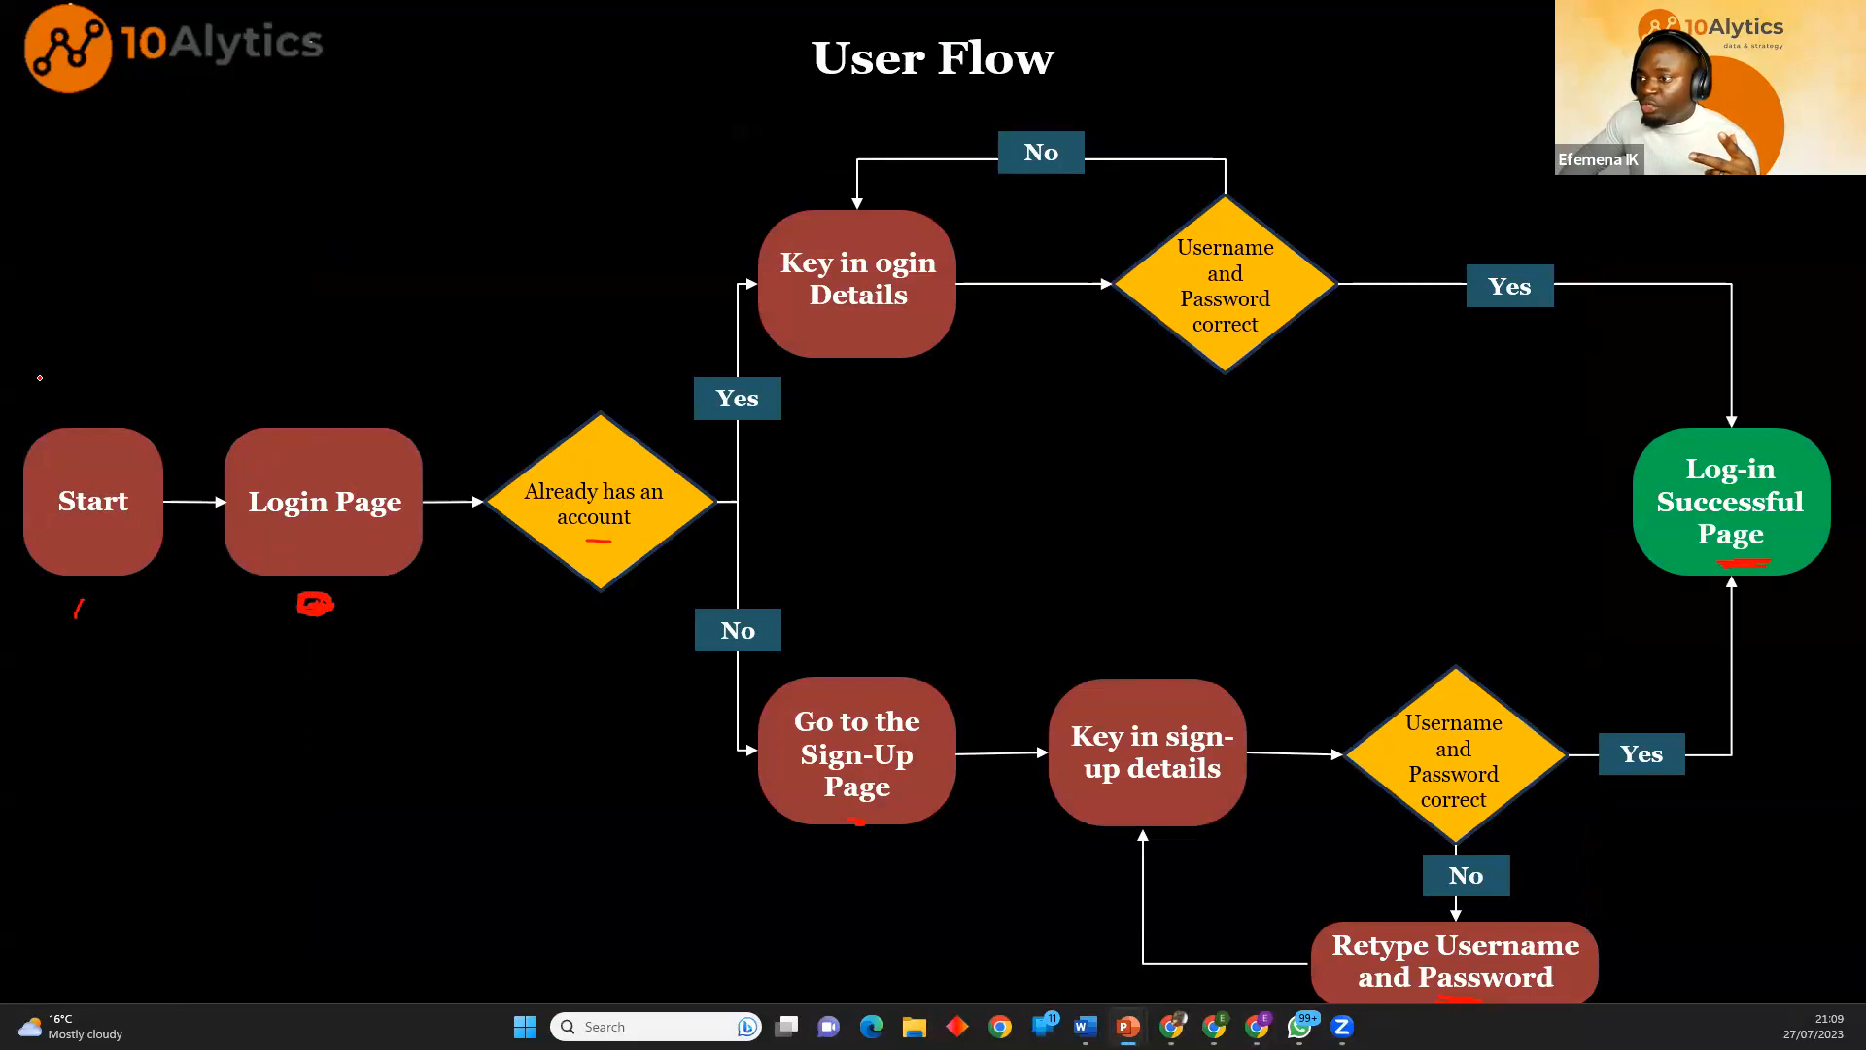
# Draw a stick figure labelled SP above Start in ink, with an arrow from it to Login Page.
pyautogui.moveTo(40, 313)
pyautogui.mouseDown()
pyautogui.moveTo(55, 374)
pyautogui.moveTo(26, 358)
pyautogui.moveTo(83, 368)
pyautogui.moveTo(37, 394)
pyautogui.moveTo(80, 406)
pyautogui.mouseUp()
pyautogui.moveTo(64, 264)
pyautogui.mouseDown()
pyautogui.moveTo(53, 277)
pyautogui.moveTo(78, 297)
pyautogui.moveTo(82, 273)
pyautogui.mouseUp()
pyautogui.moveTo(108, 357); pyautogui.dragTo(327, 418)
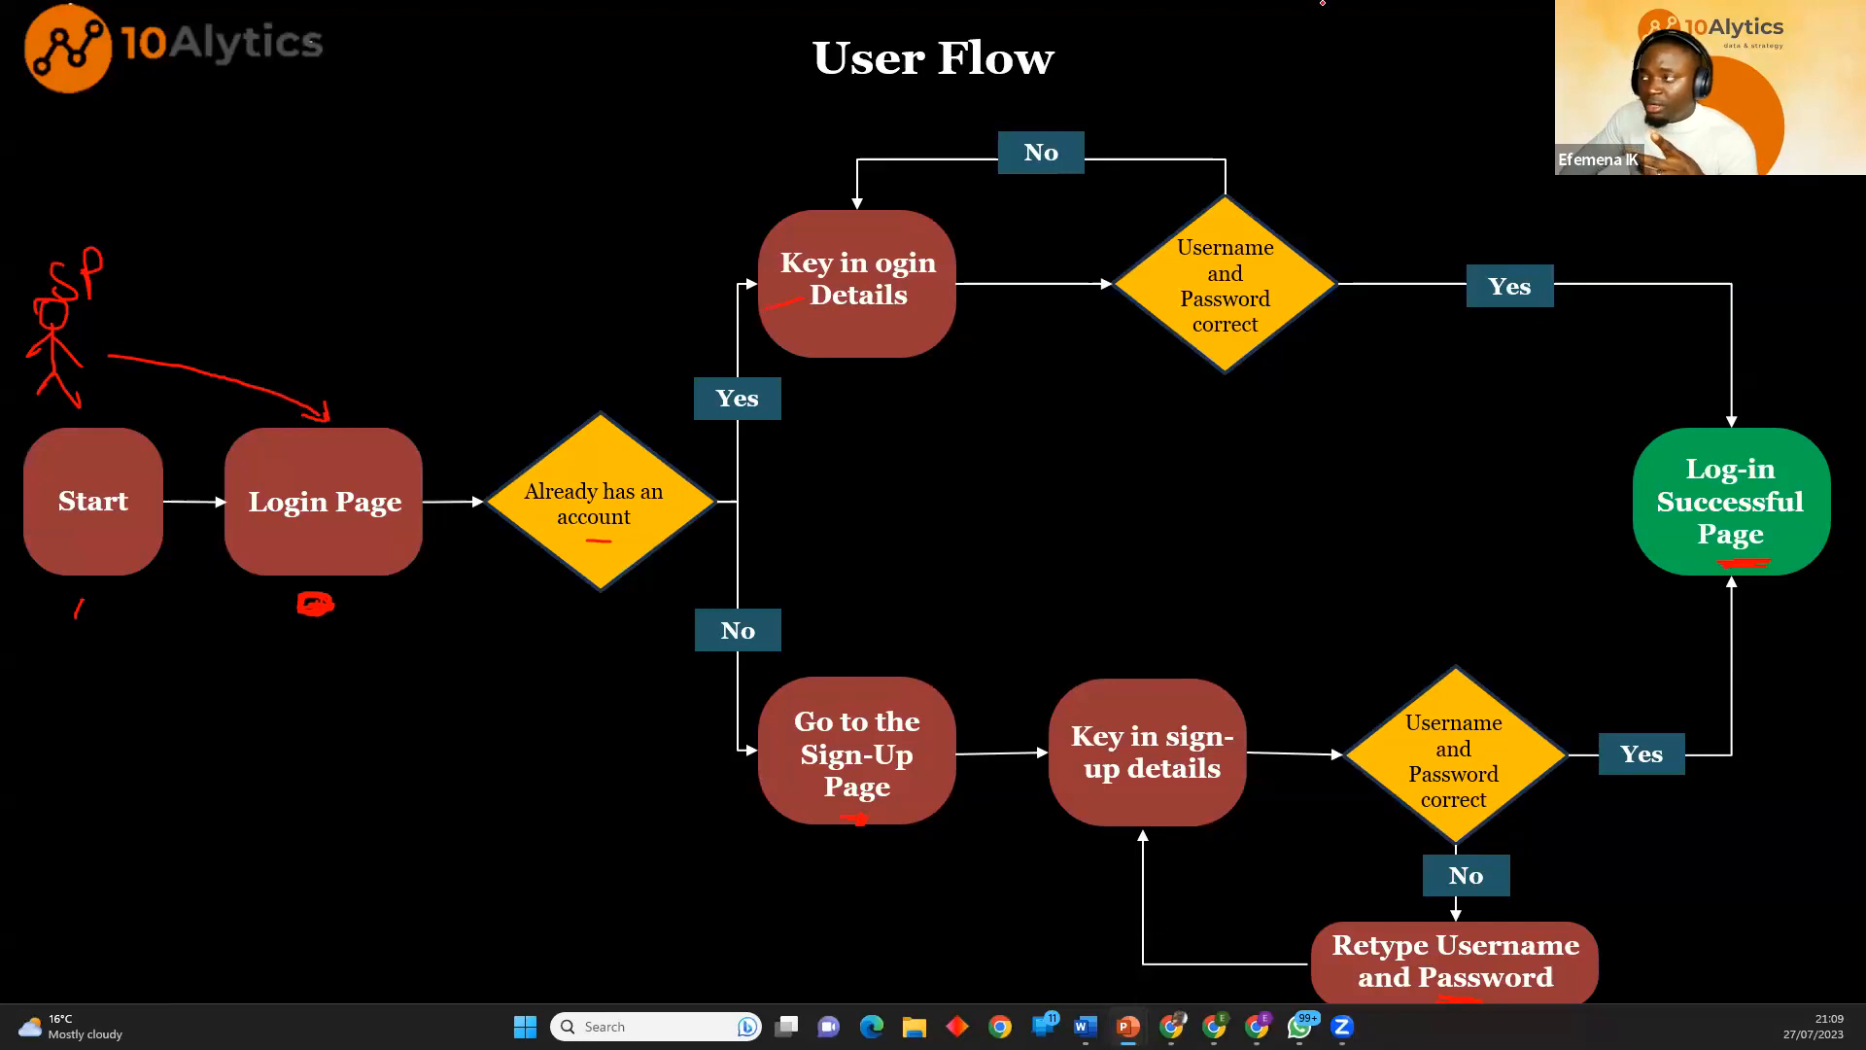
# Open LinkedIn in a new Chrome tab, accept its cookies, and compare its sign-in page with the User Flow slide.
pyautogui.hotkey('alt', 'Tab')
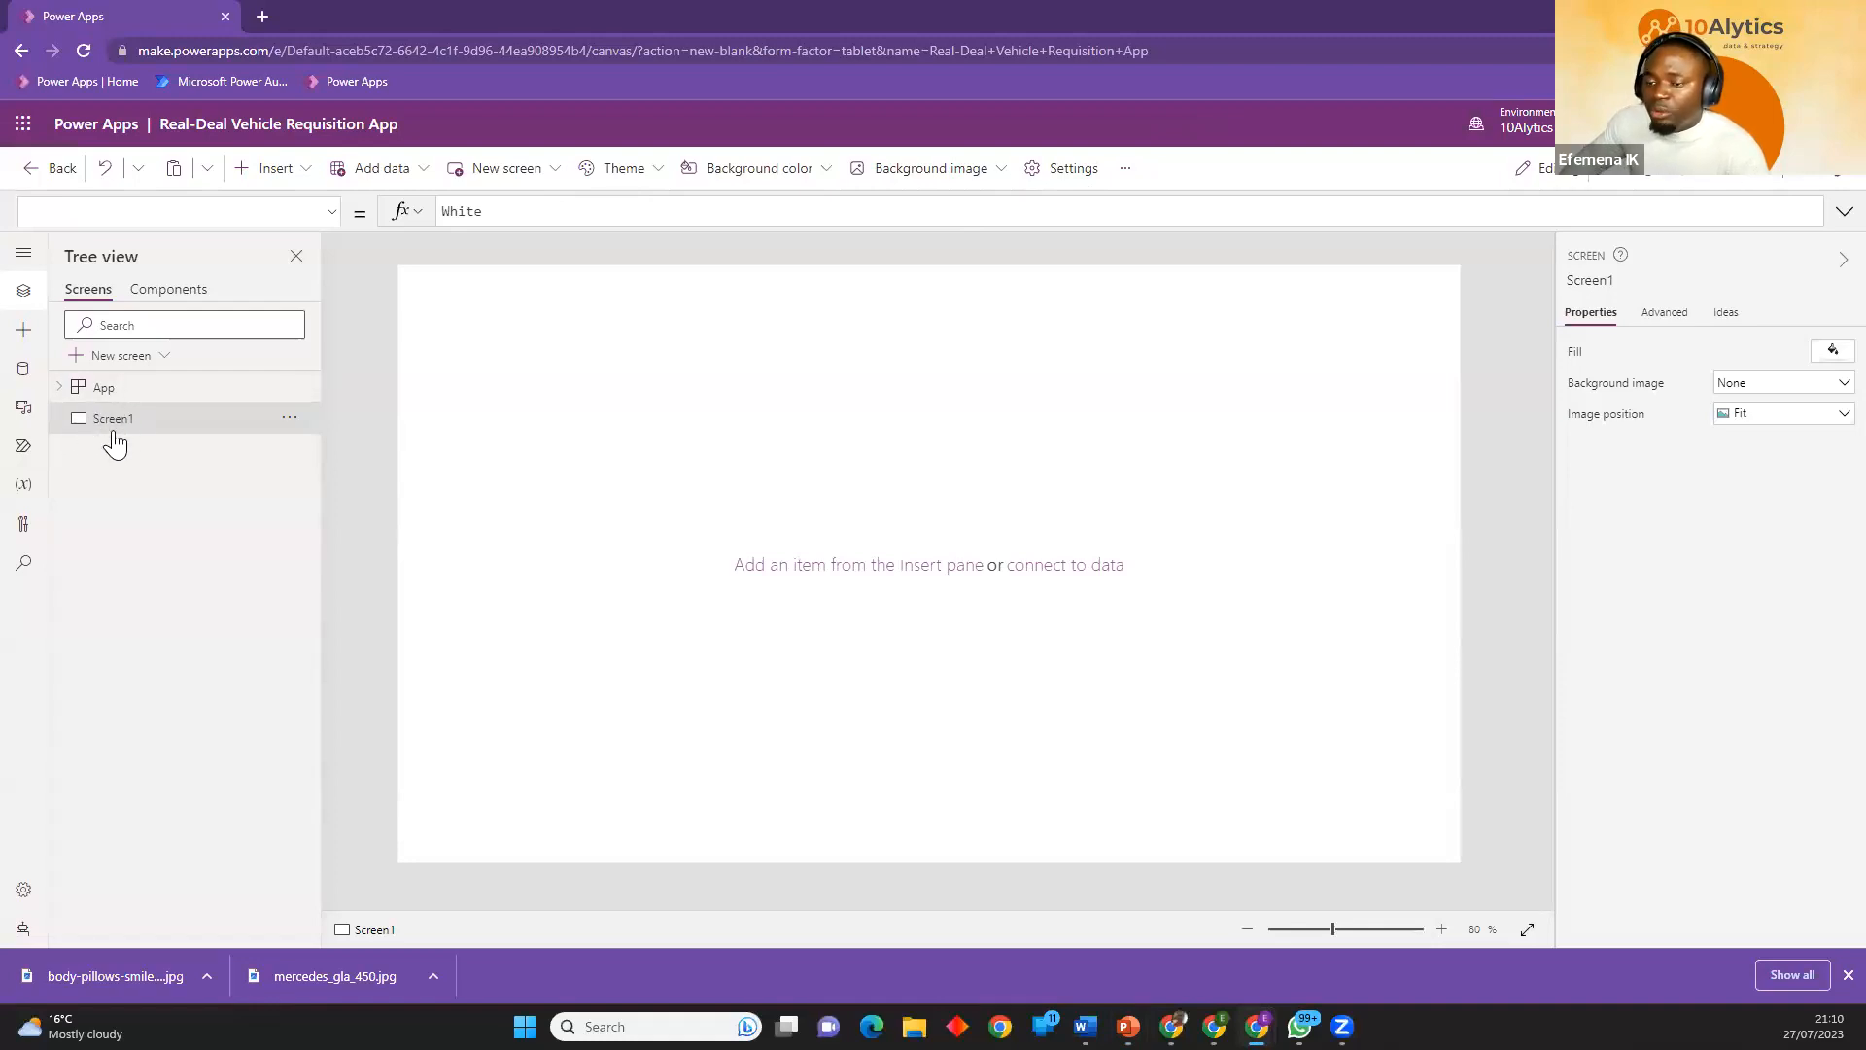
pyautogui.click(261, 17)
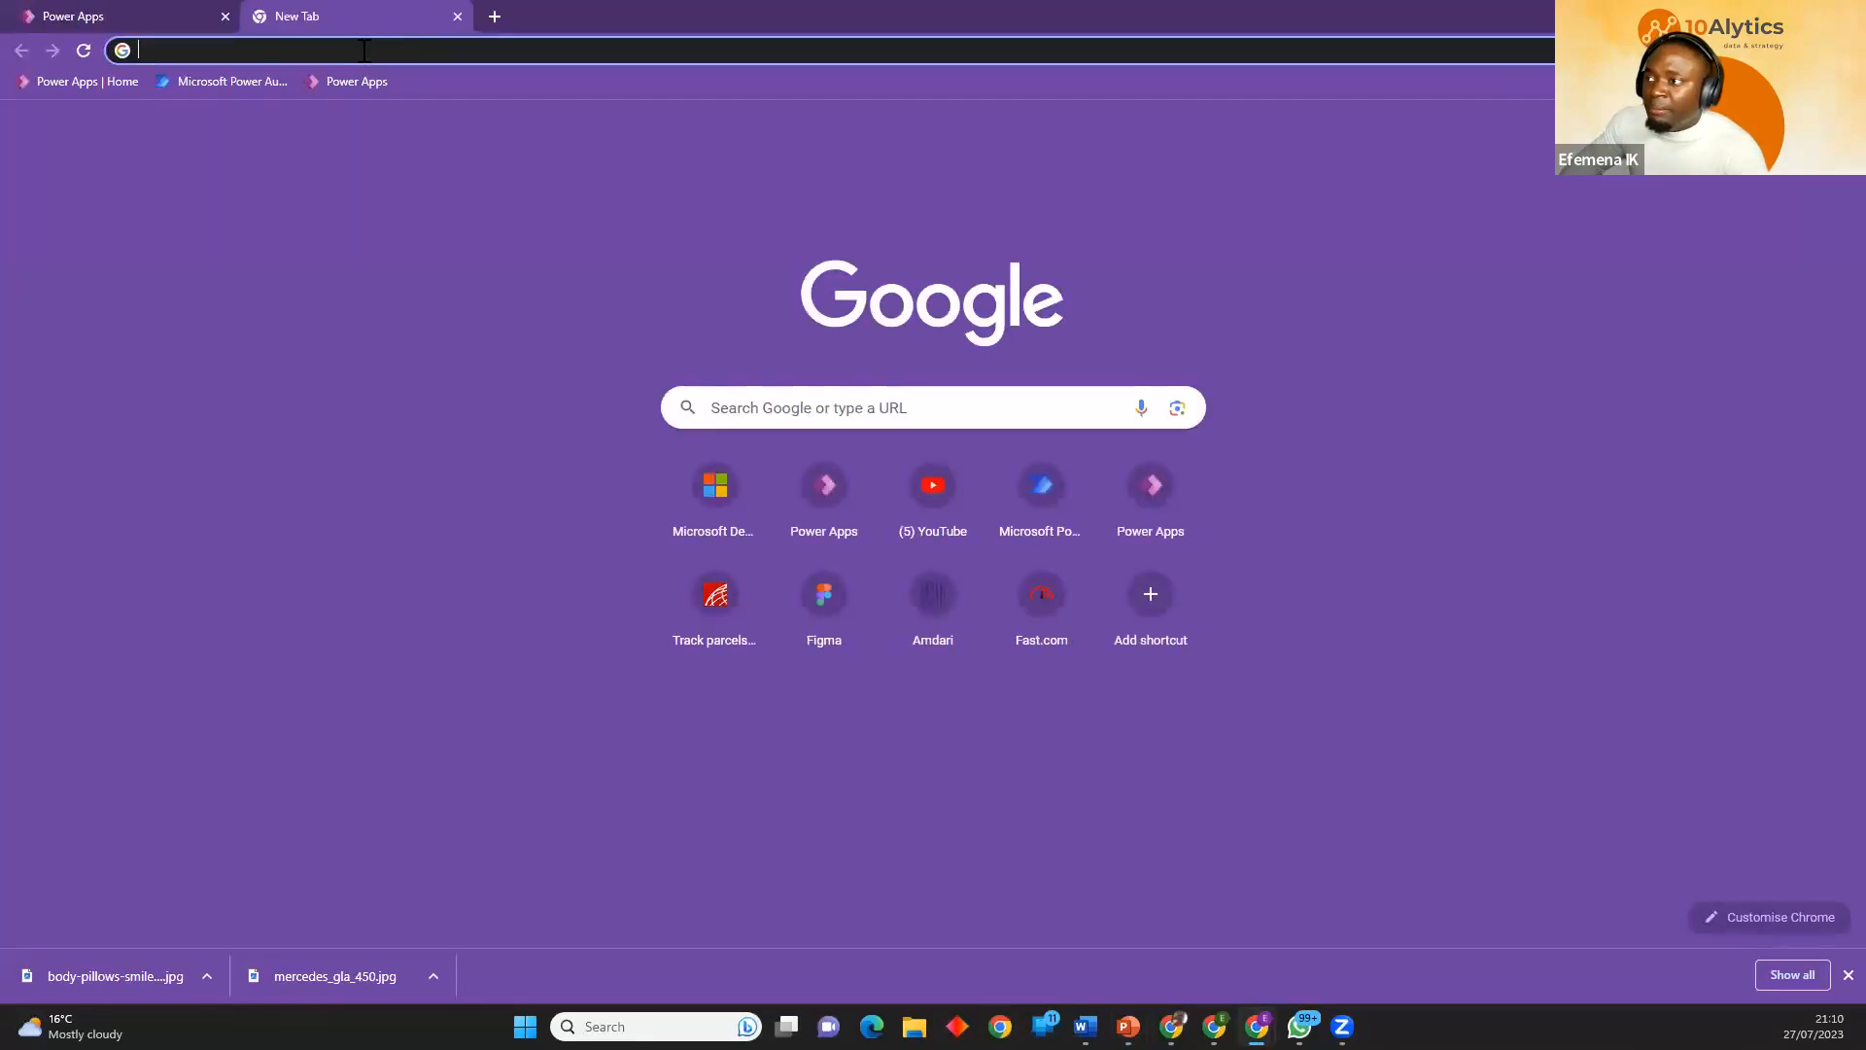
pyautogui.click(364, 51)
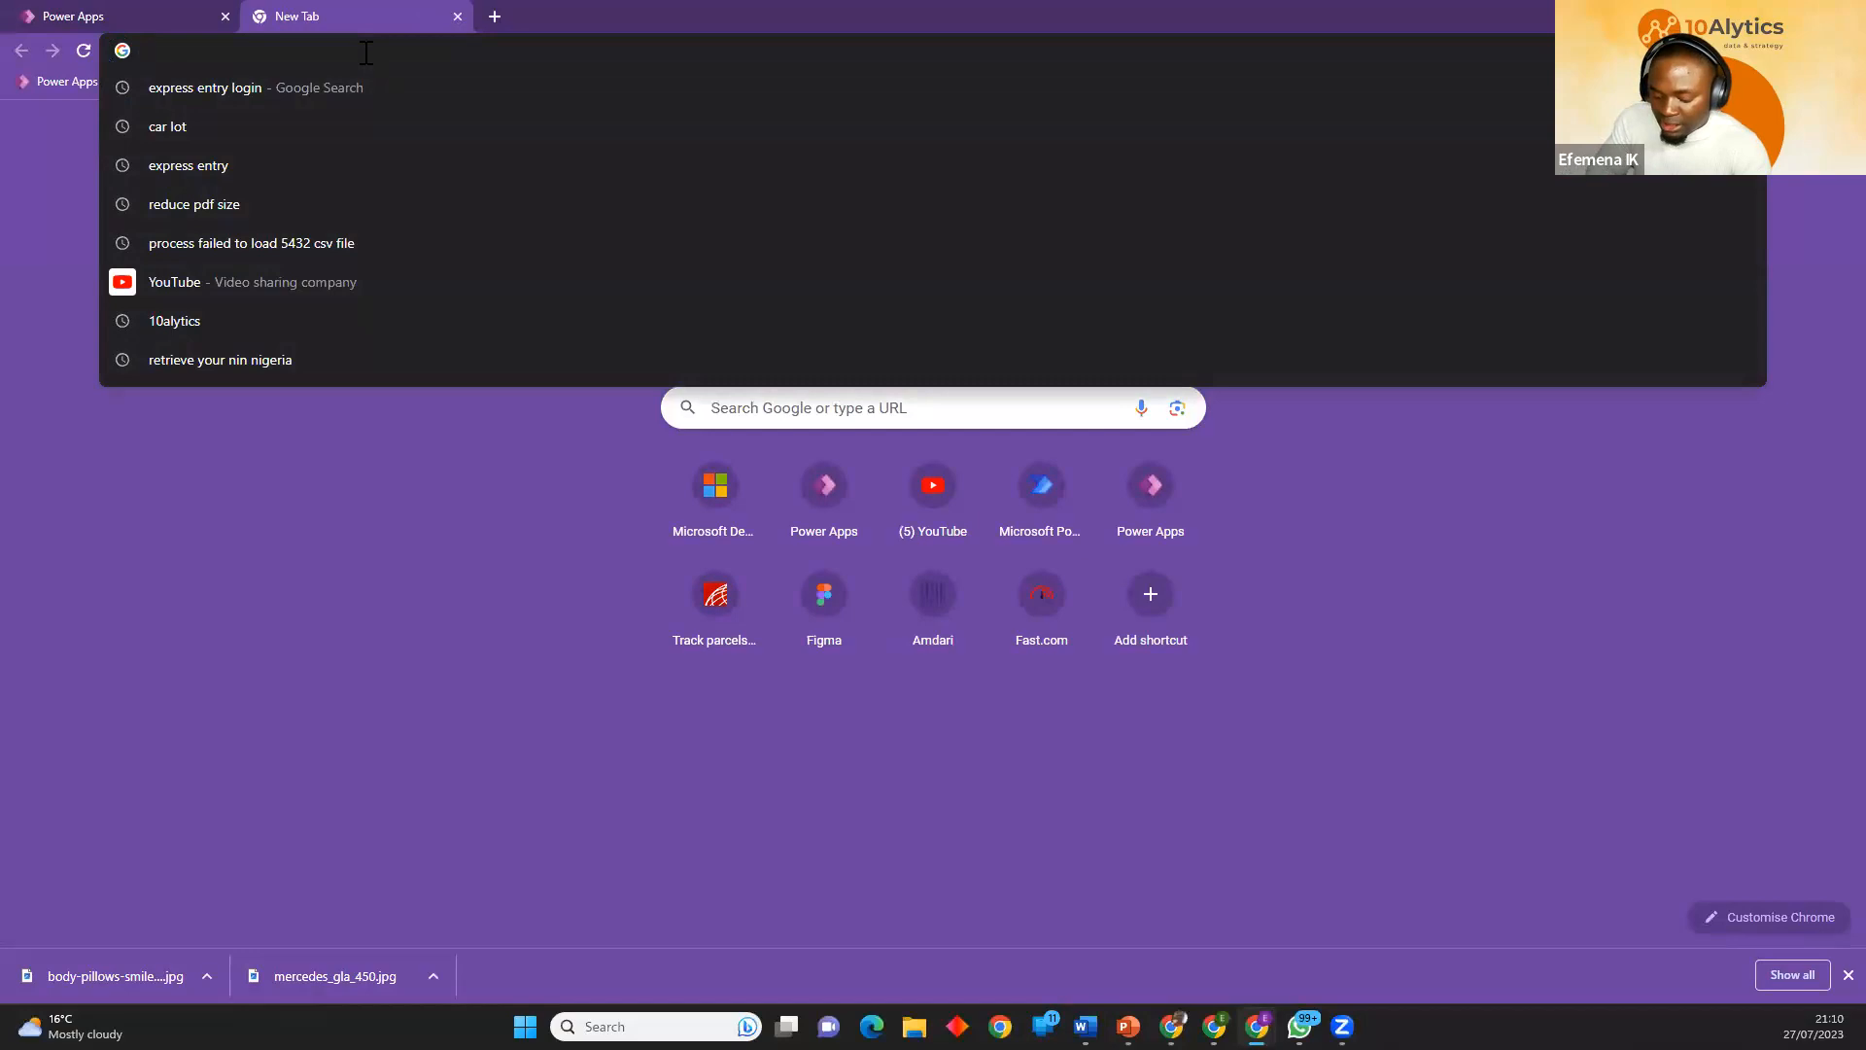
pyautogui.write('linkedin')
pyautogui.press('Return')
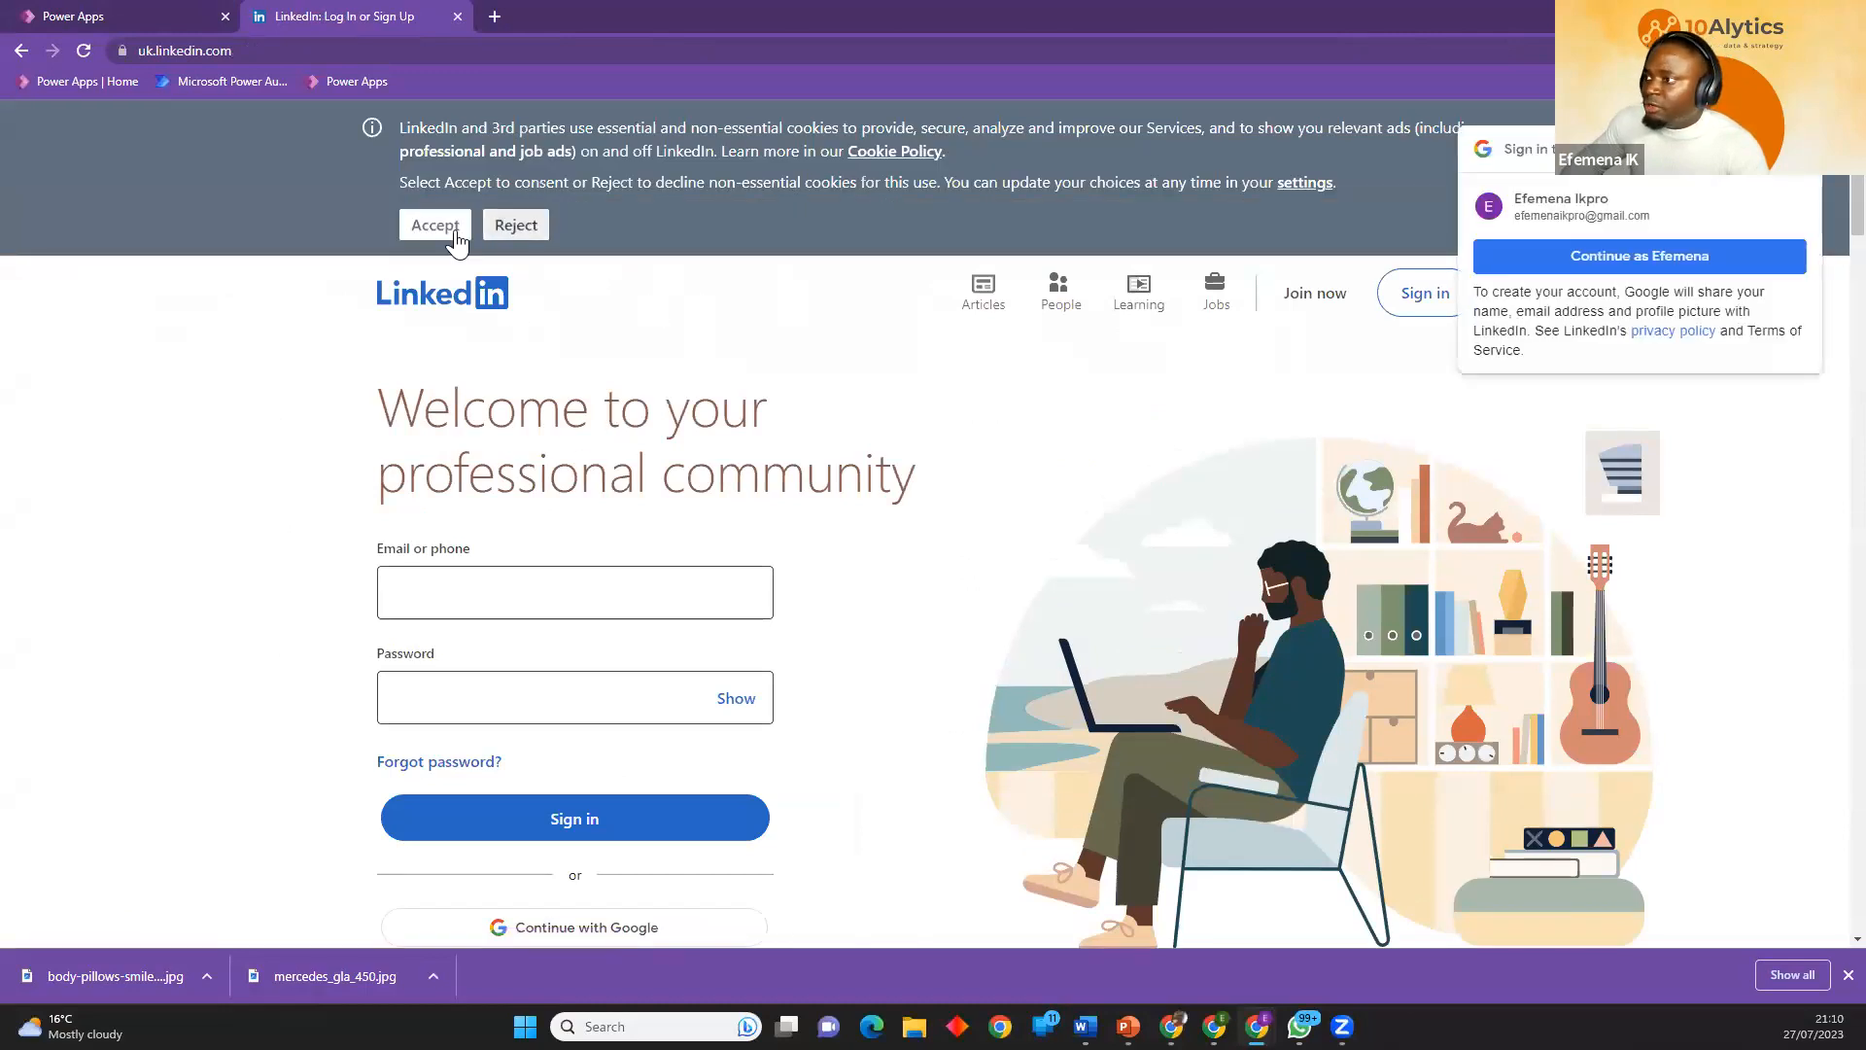
pyautogui.click(452, 234)
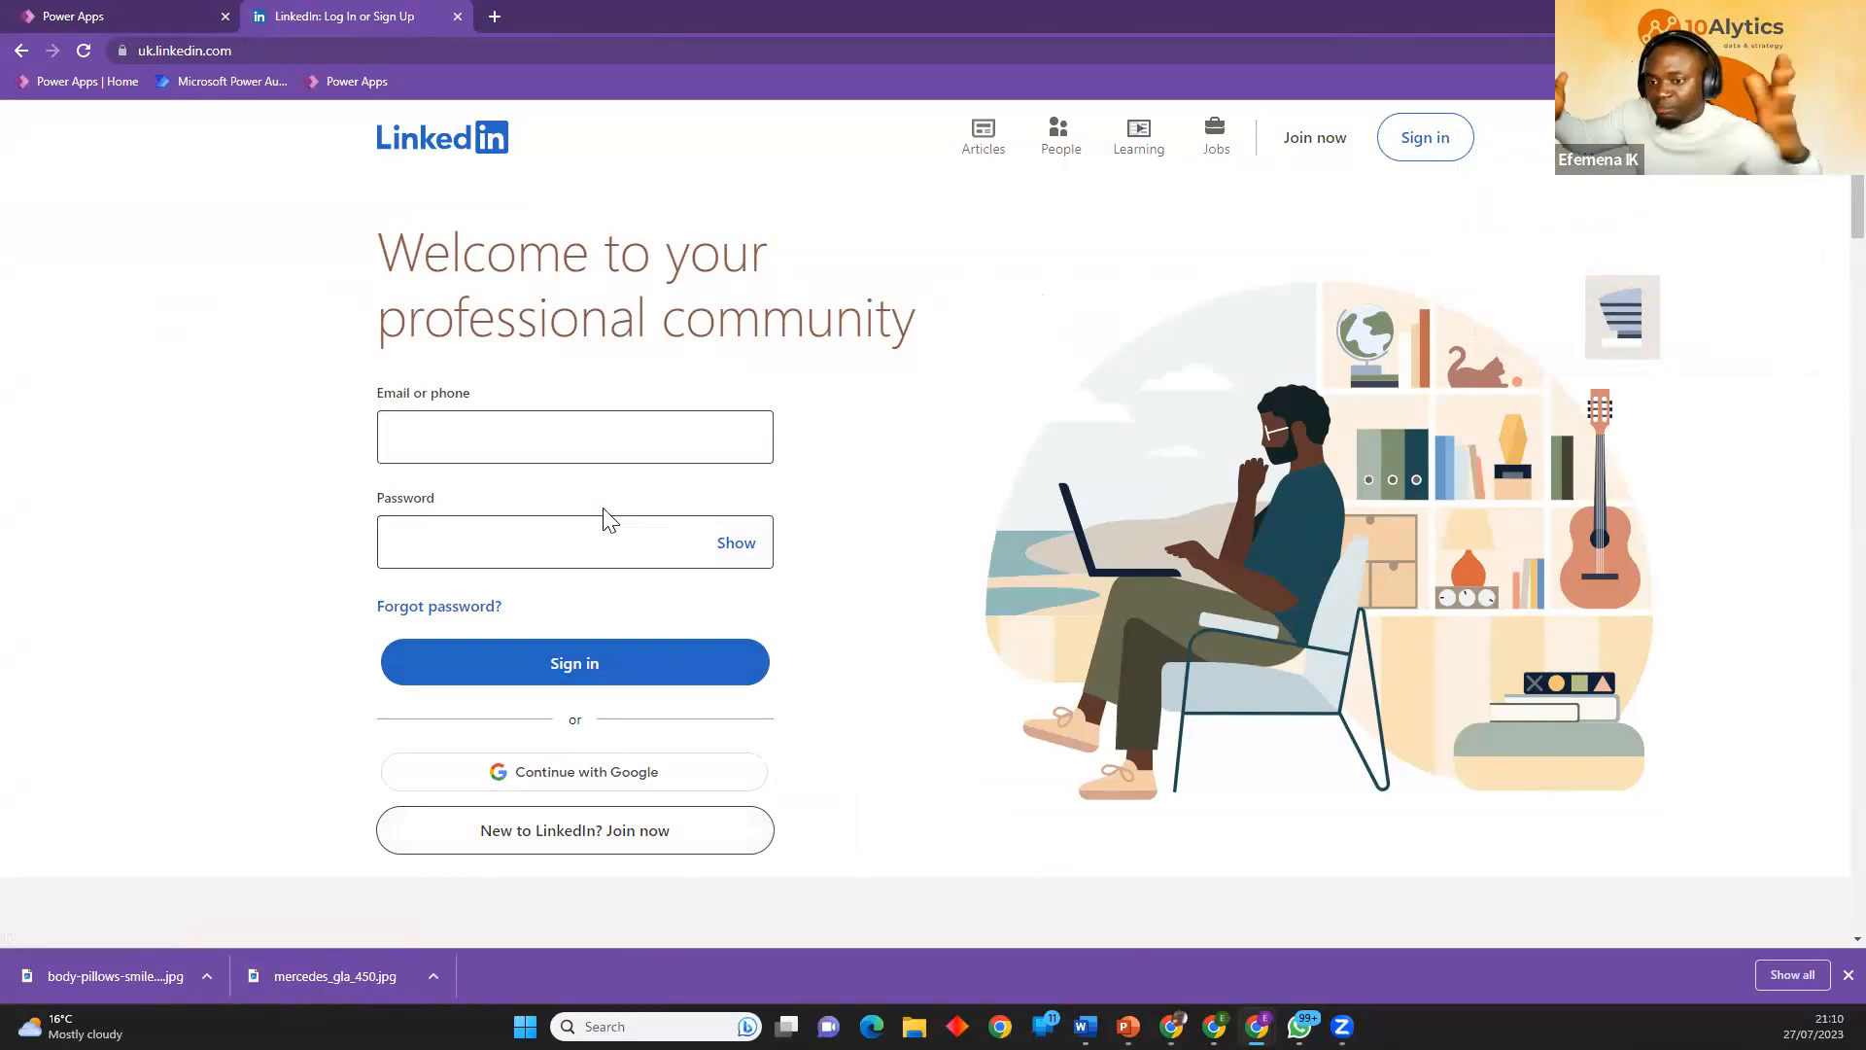
pyautogui.hotkey('alt', 'Tab')
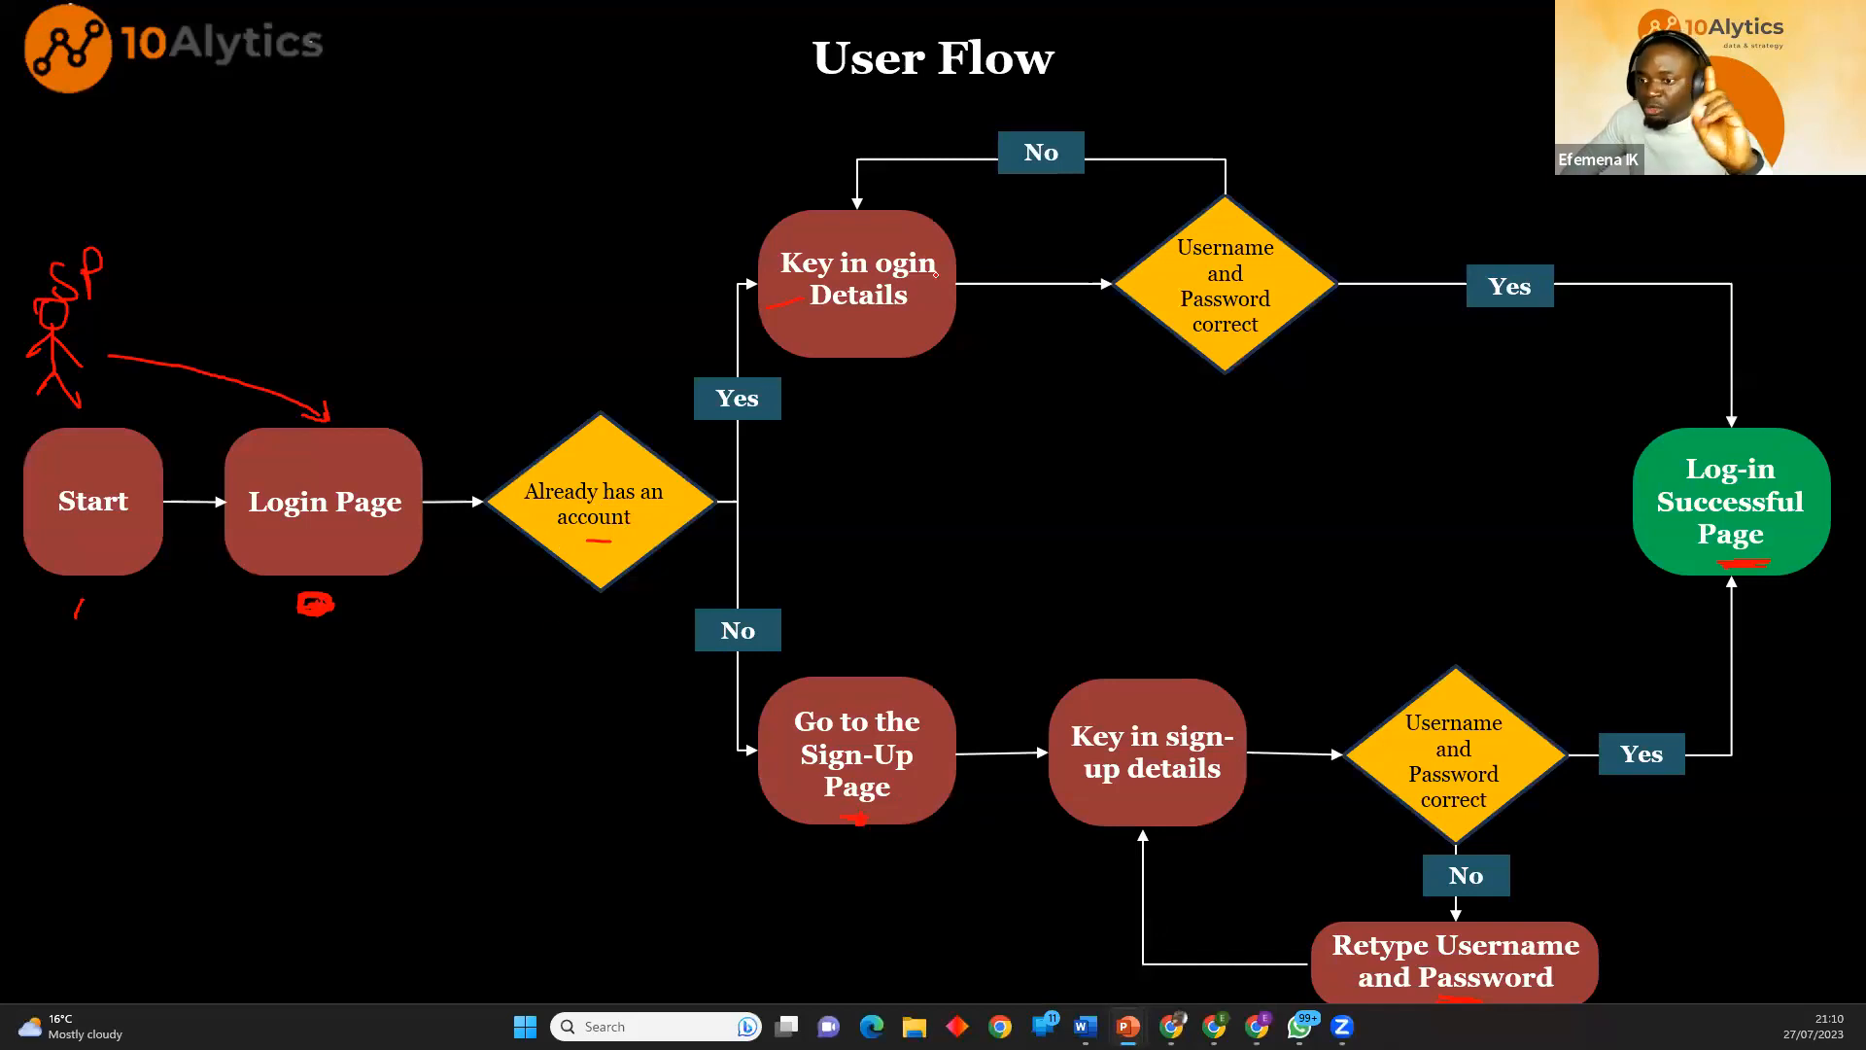
pyautogui.hotkey('alt', 'Tab')
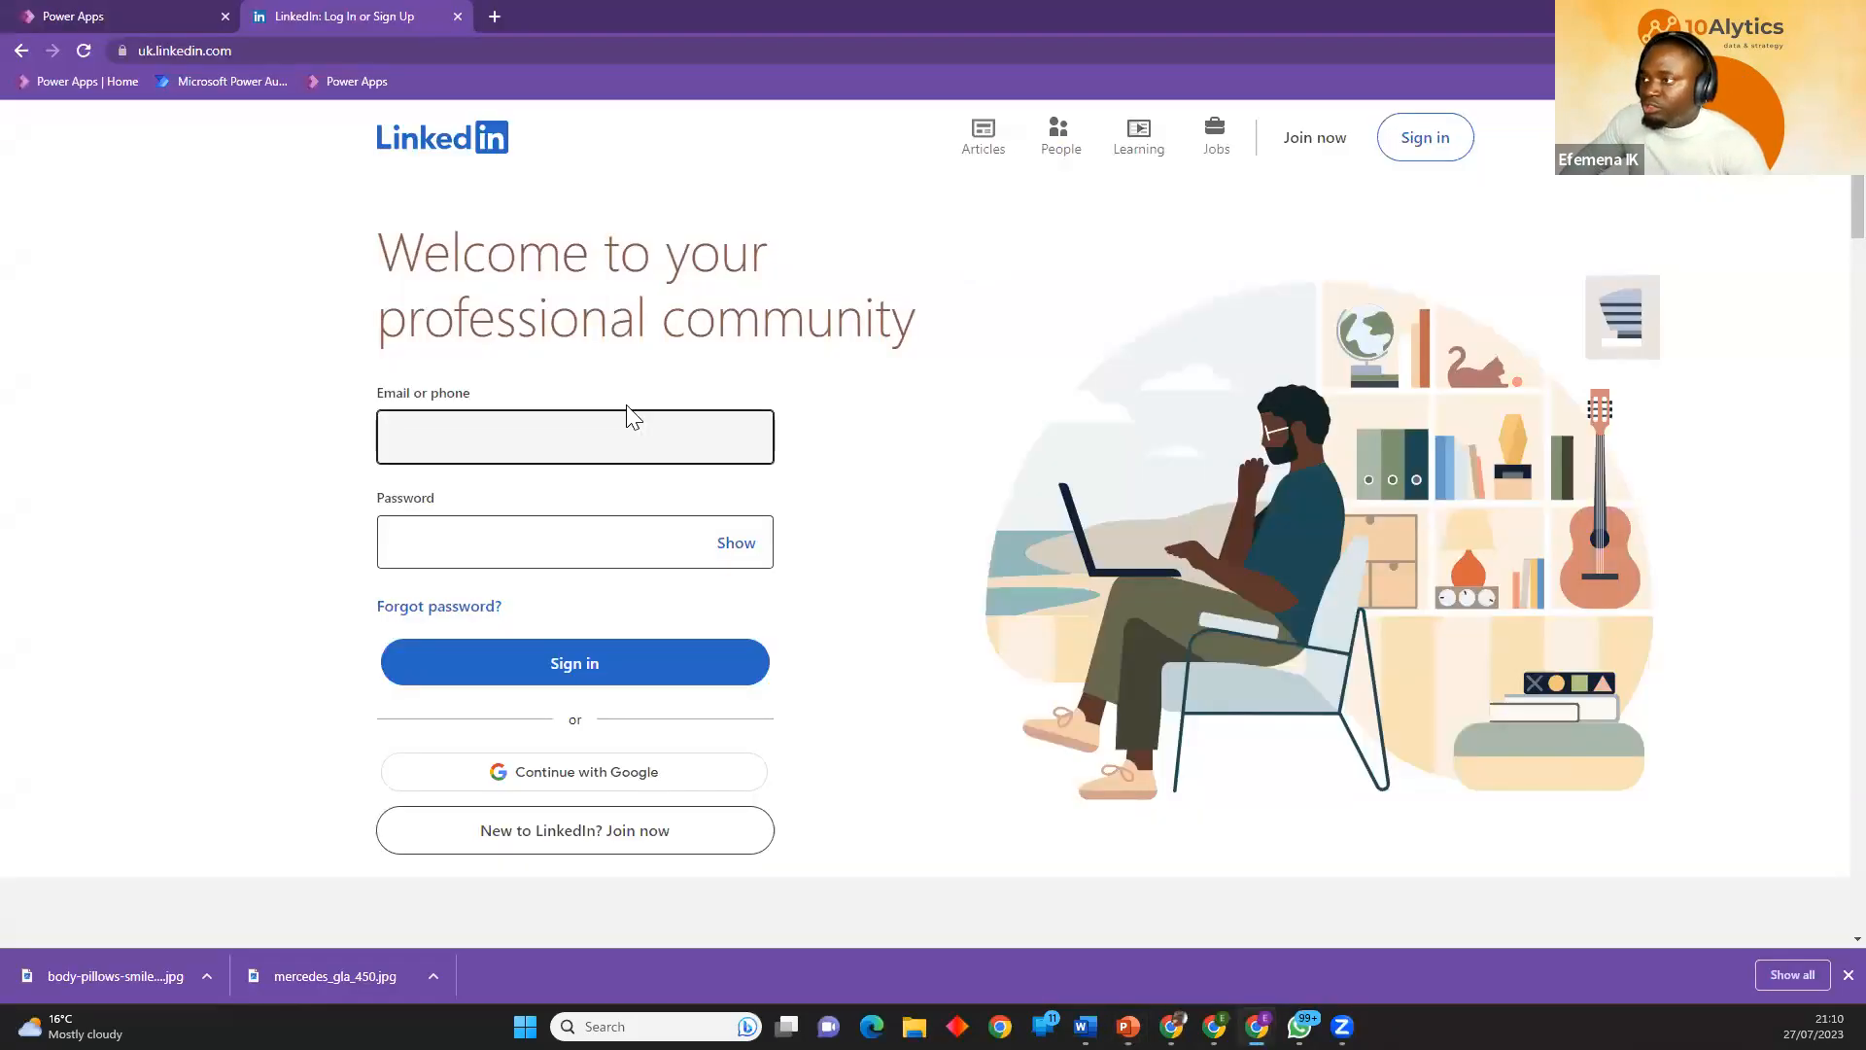
# Return to the Power Apps tab and rename Screen1 to "Log In Screen".
pyautogui.click(155, 18)
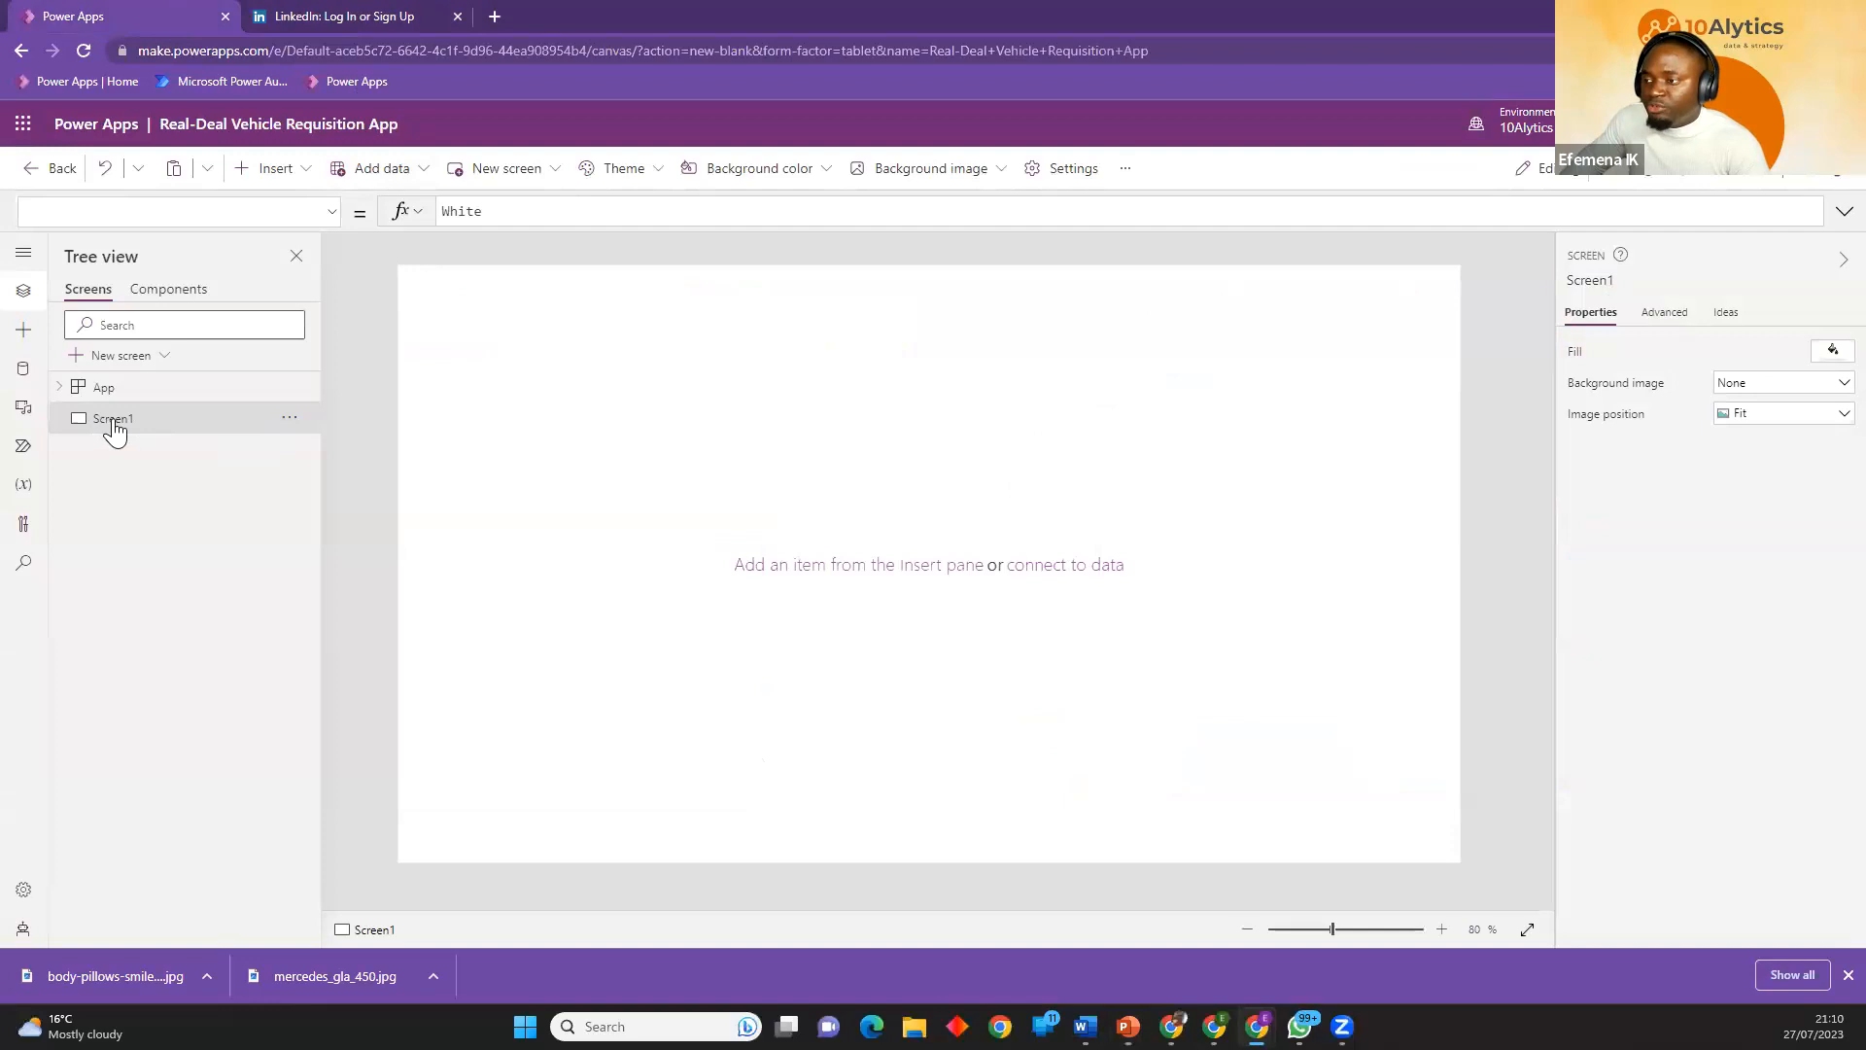
pyautogui.click(290, 418)
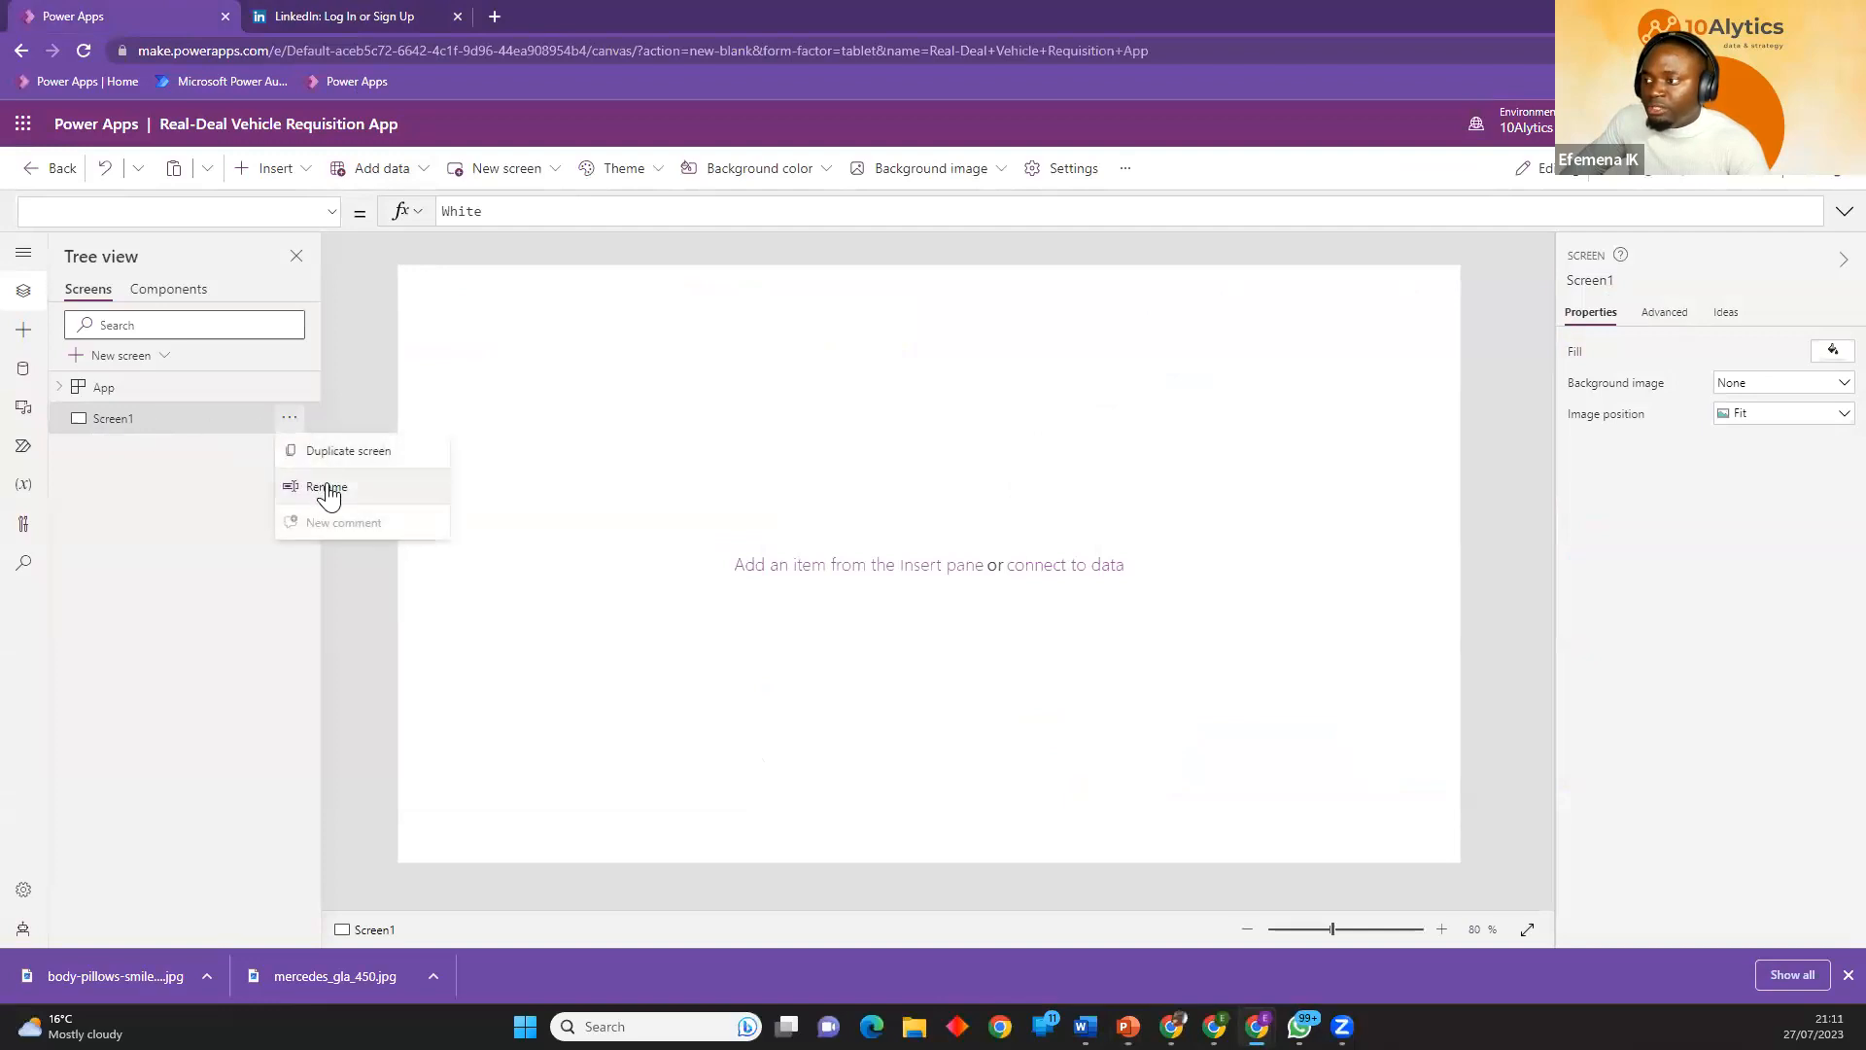
pyautogui.click(328, 489)
pyautogui.write('Login')
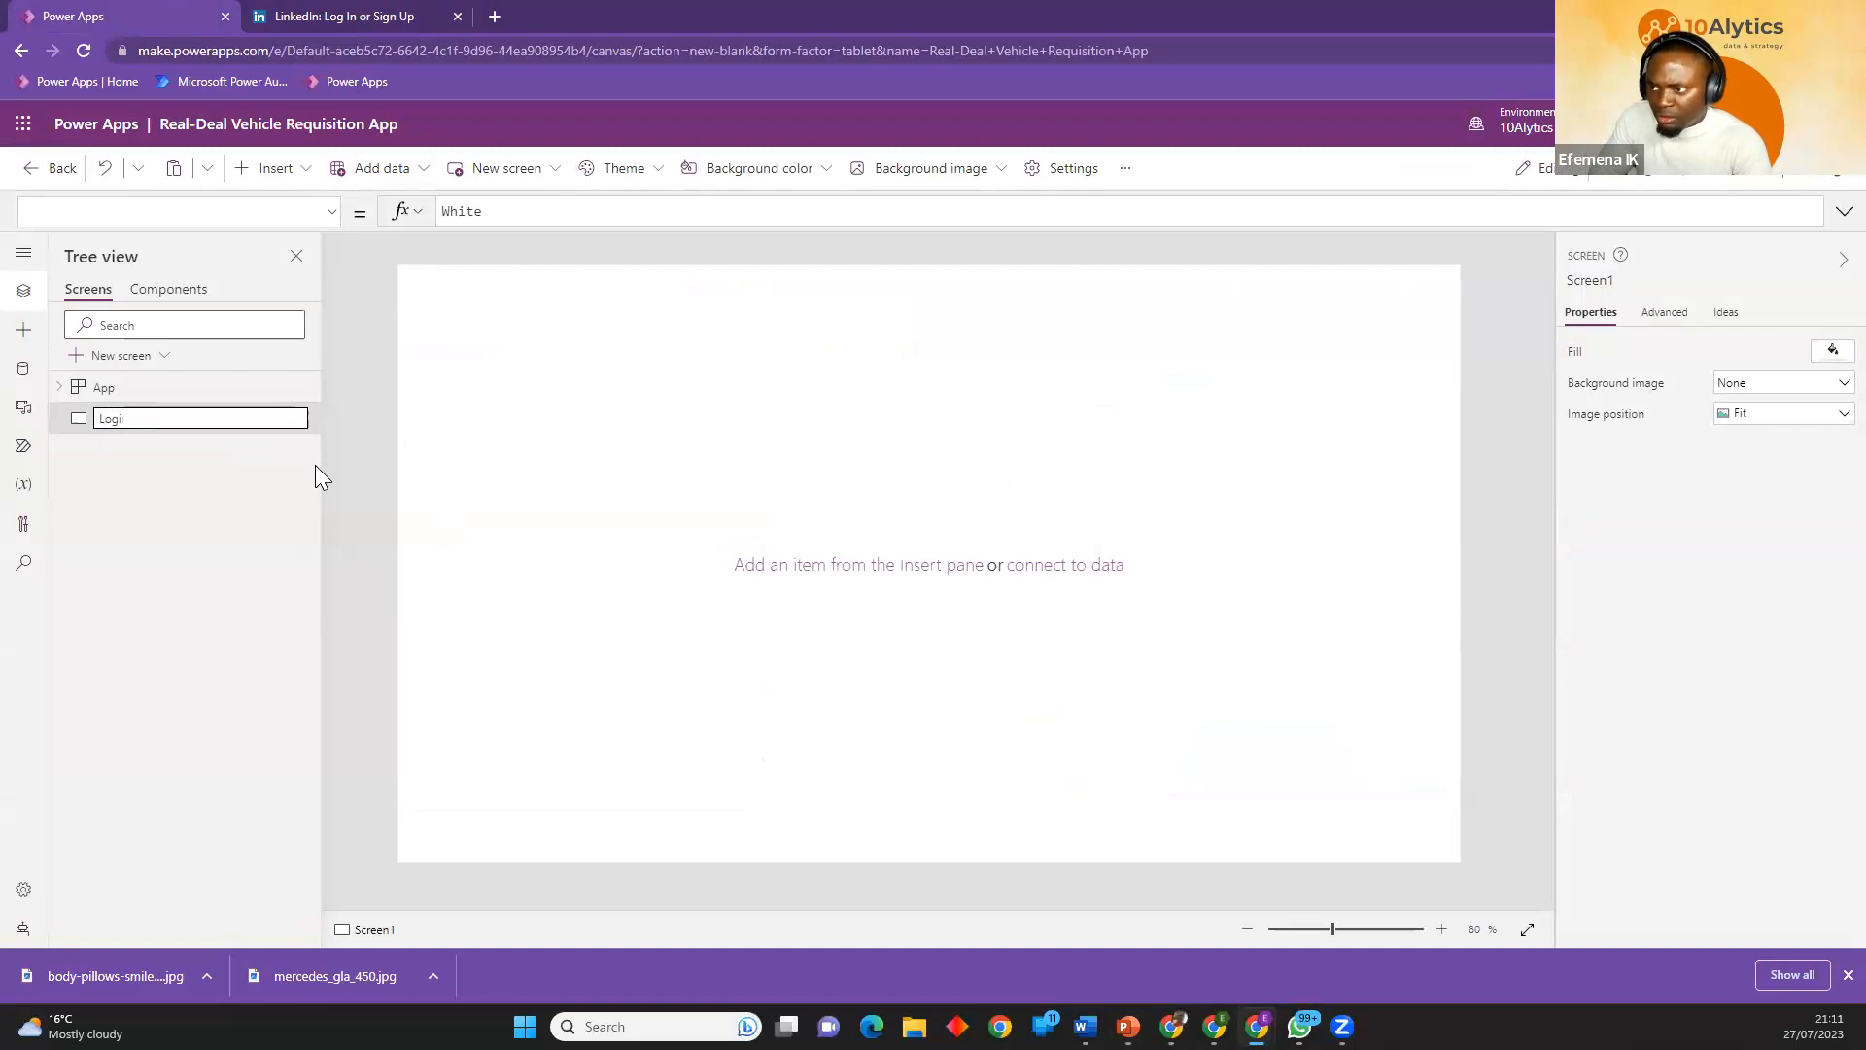
pyautogui.press('BackSpace')
pyautogui.write('In S')
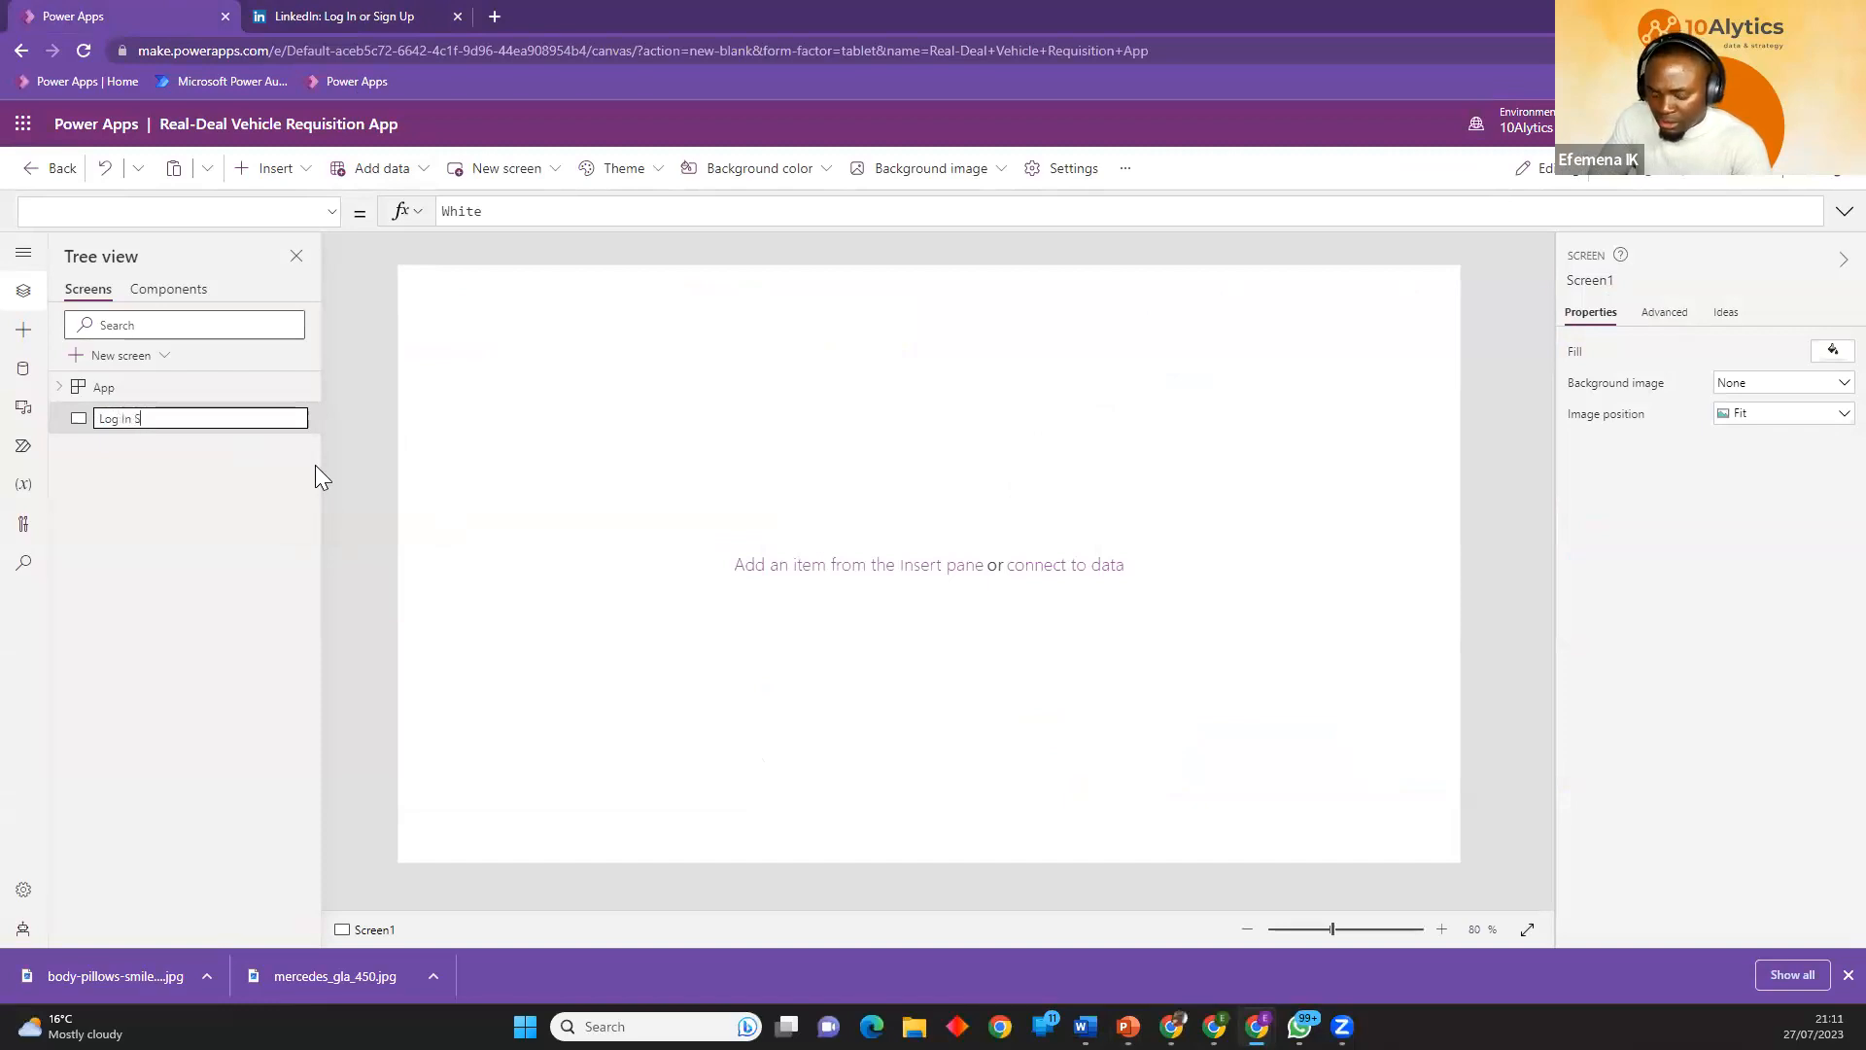
pyautogui.write('creen')
pyautogui.press('Return')
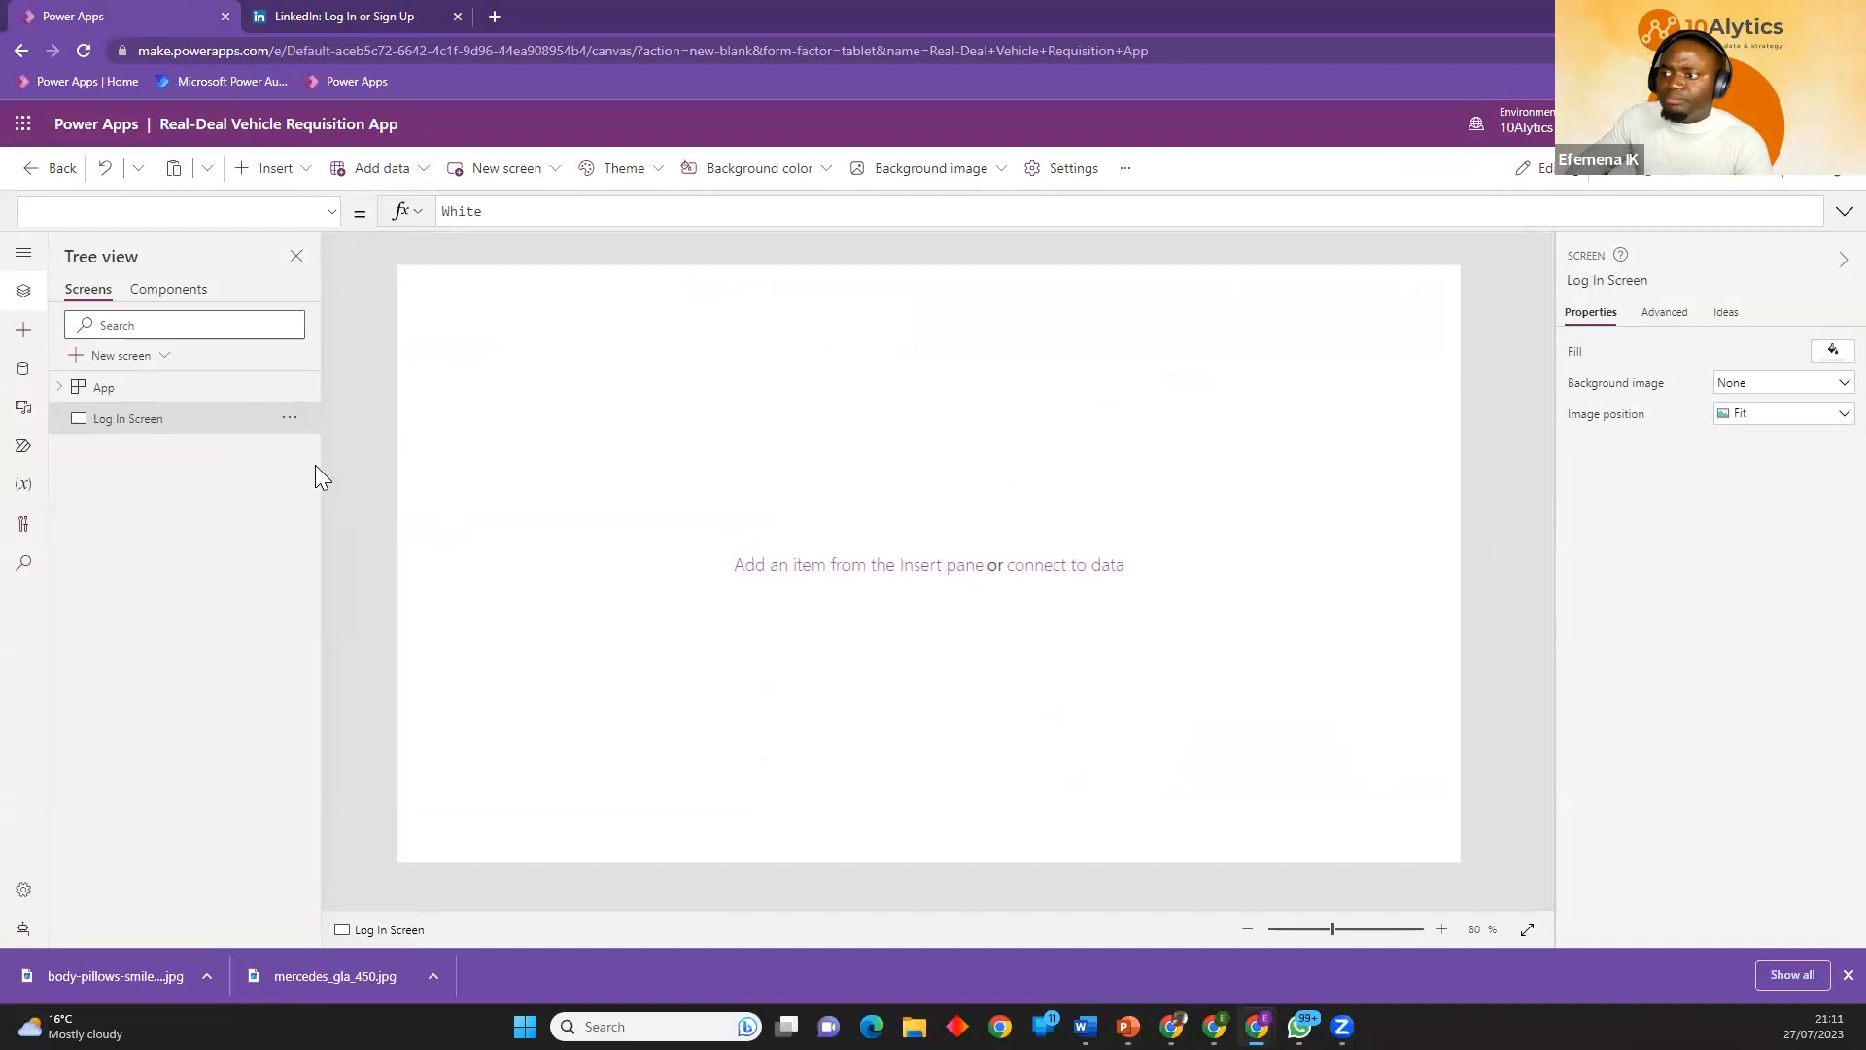
# Duplicate Log In Screen and rename the copy to "Sign Up Screen".
pyautogui.rightClick(247, 434)
pyautogui.click(264, 440)
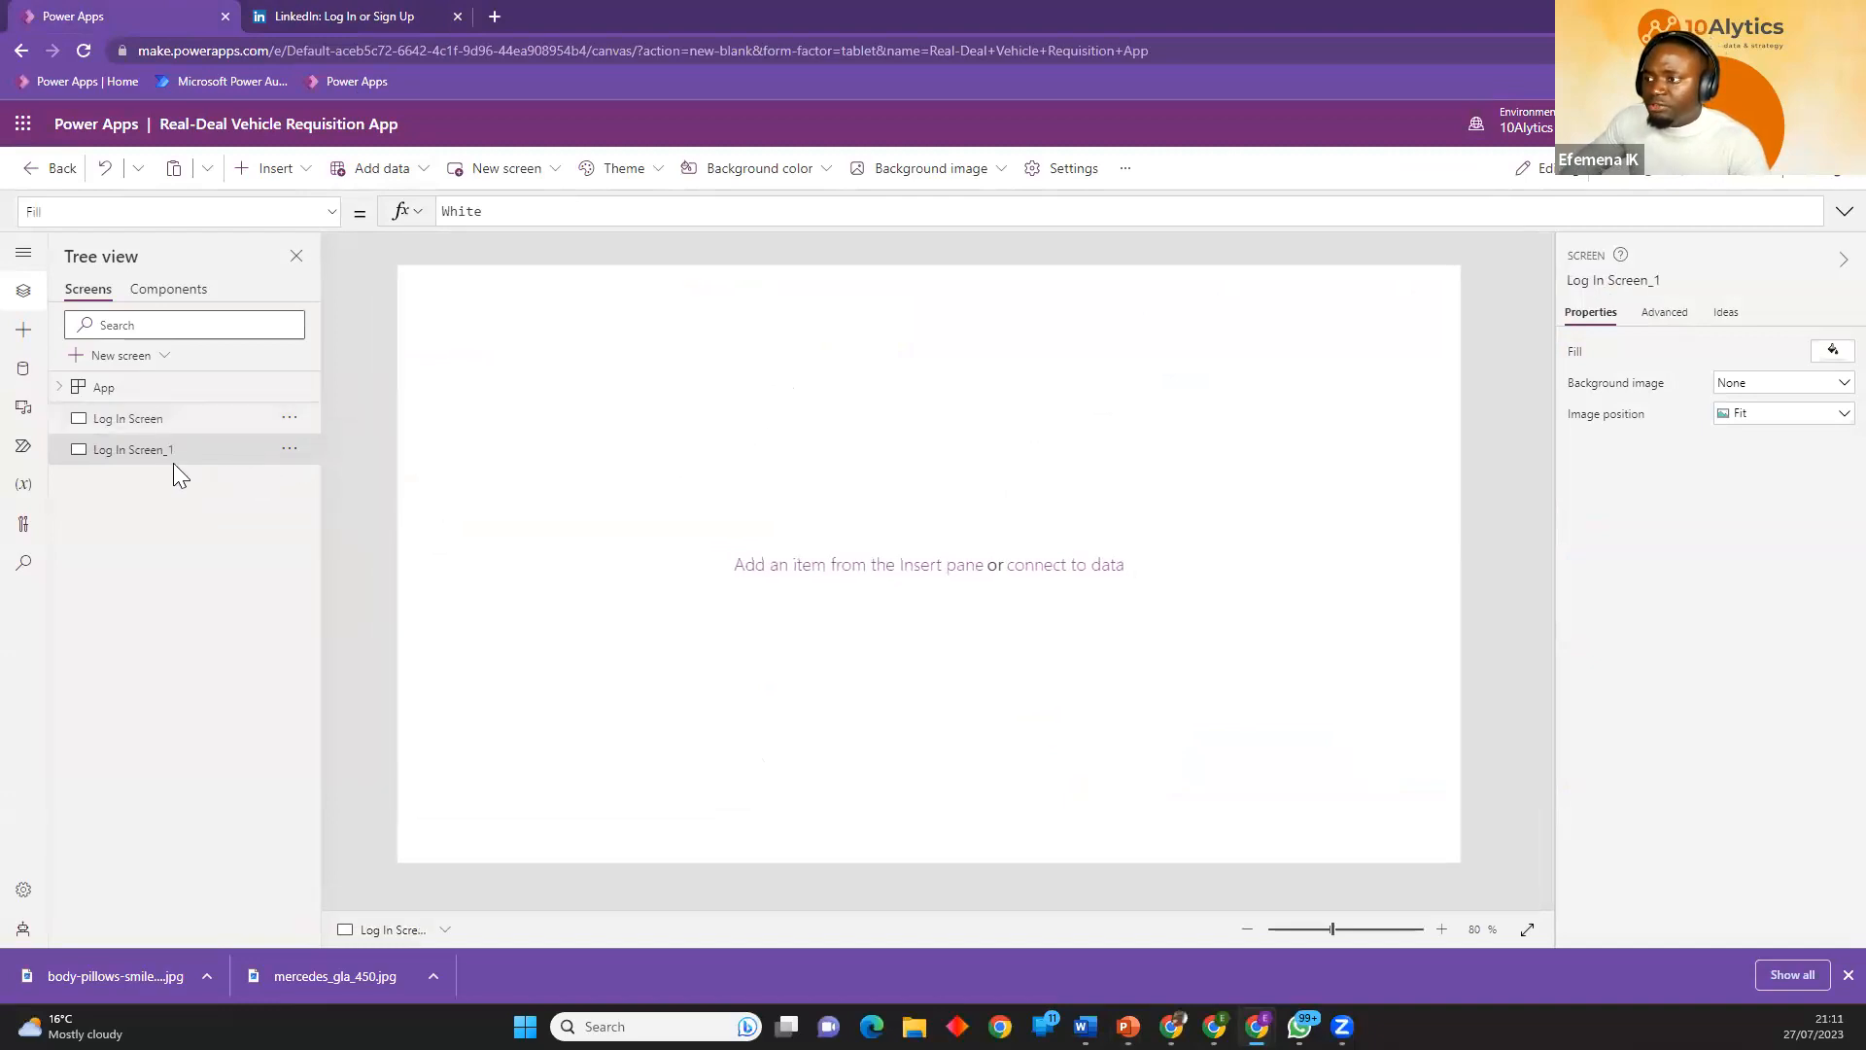
pyautogui.click(290, 449)
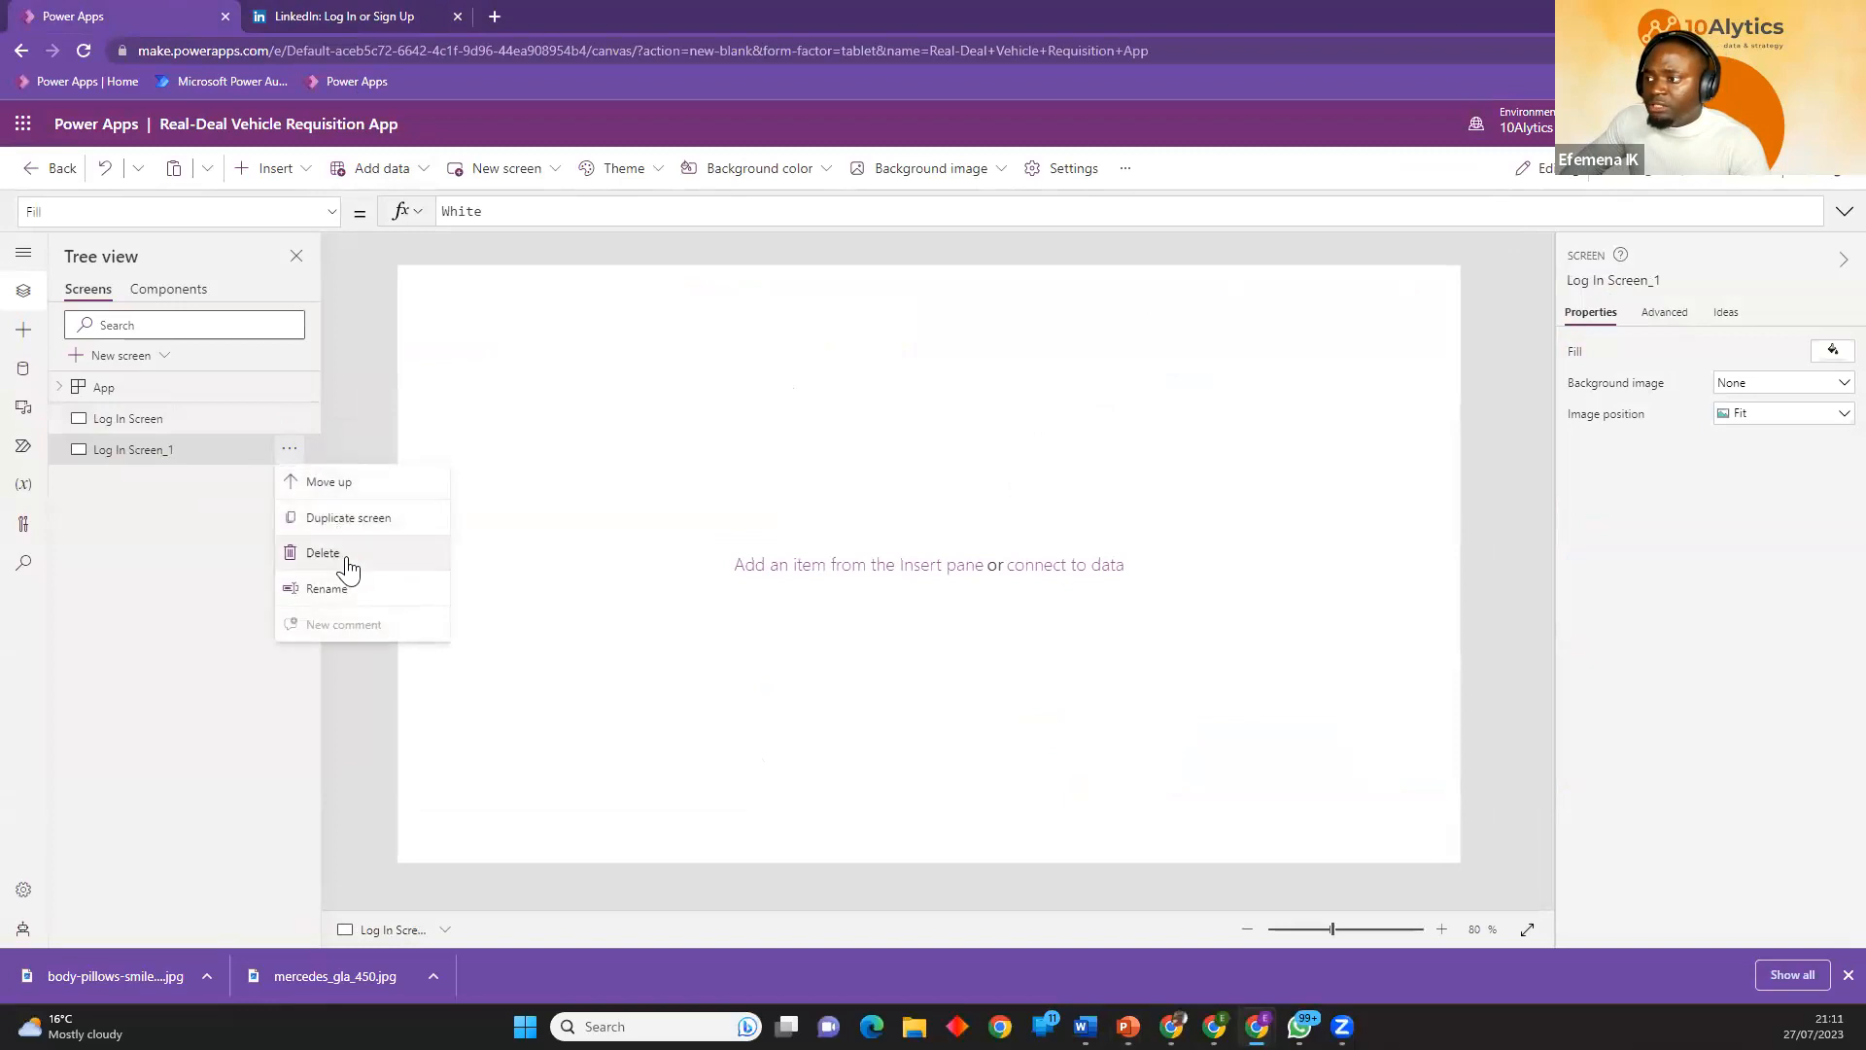
pyautogui.click(326, 588)
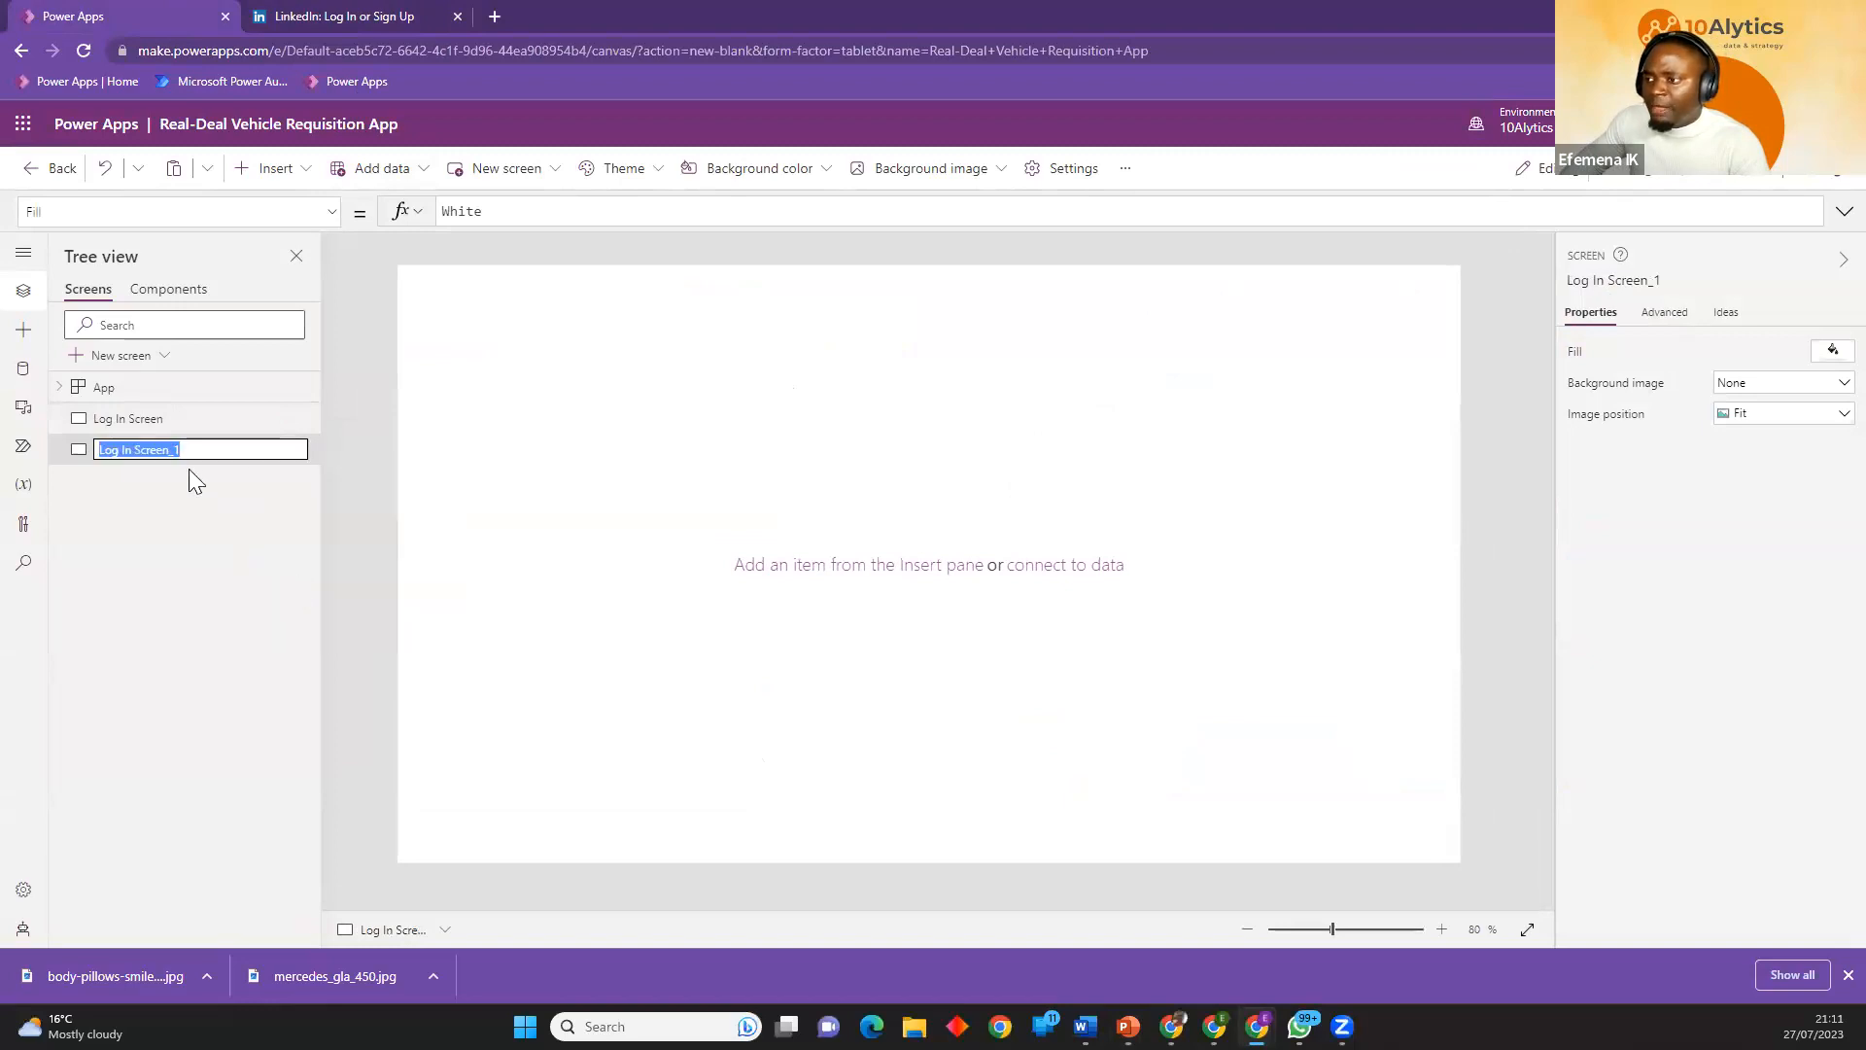
pyautogui.moveTo(195, 447); pyautogui.dragTo(96, 444)
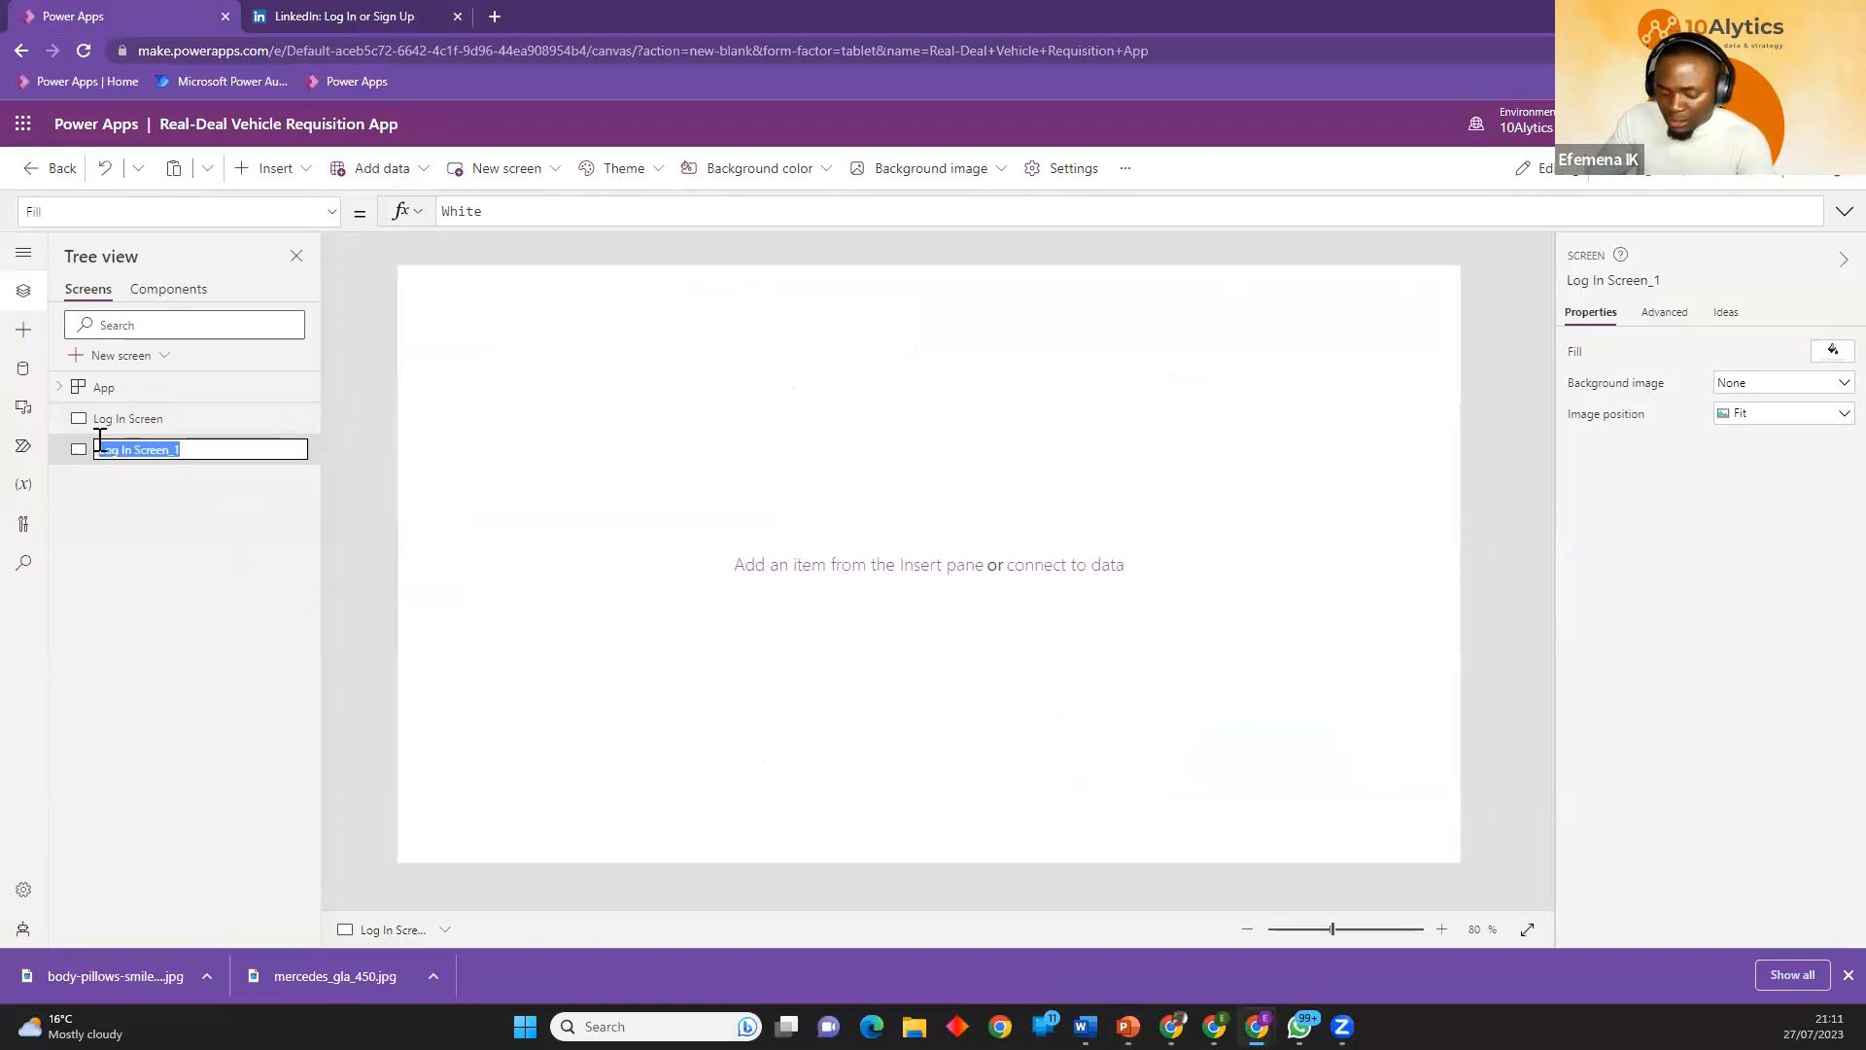
pyautogui.write('Sign')
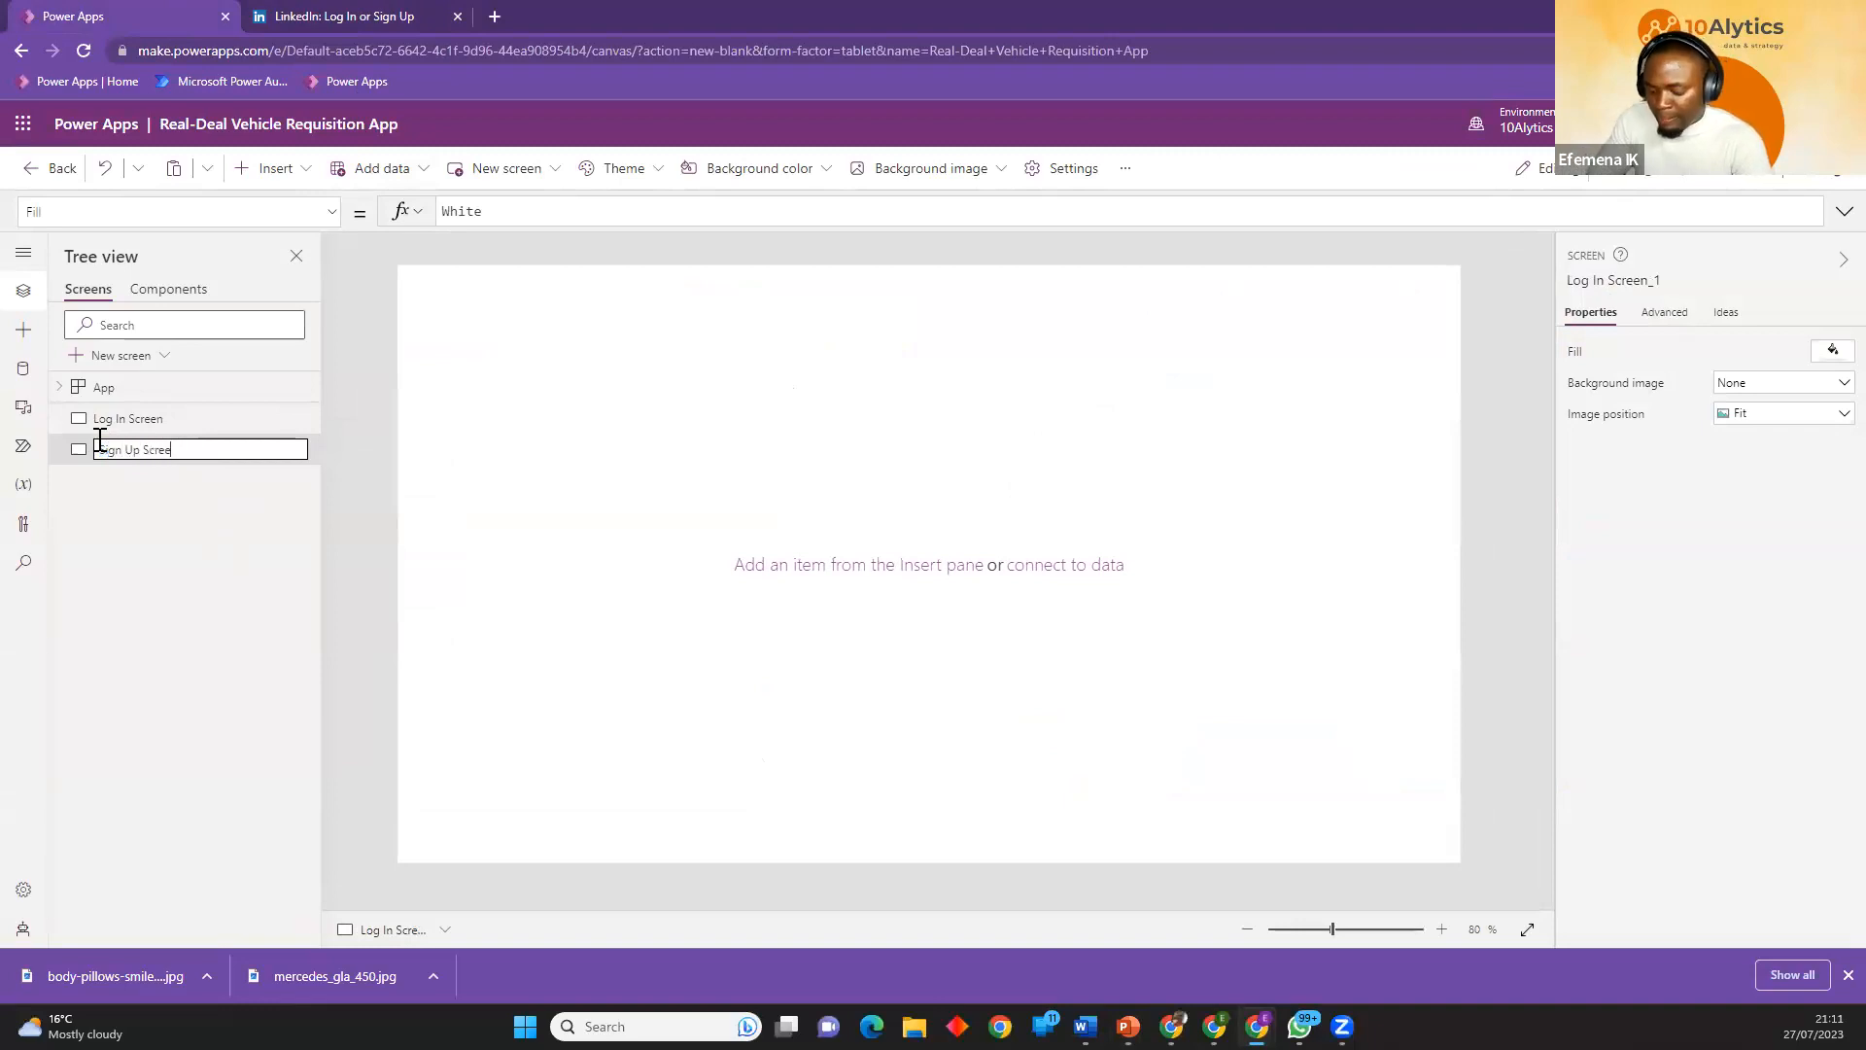
pyautogui.press('Return')
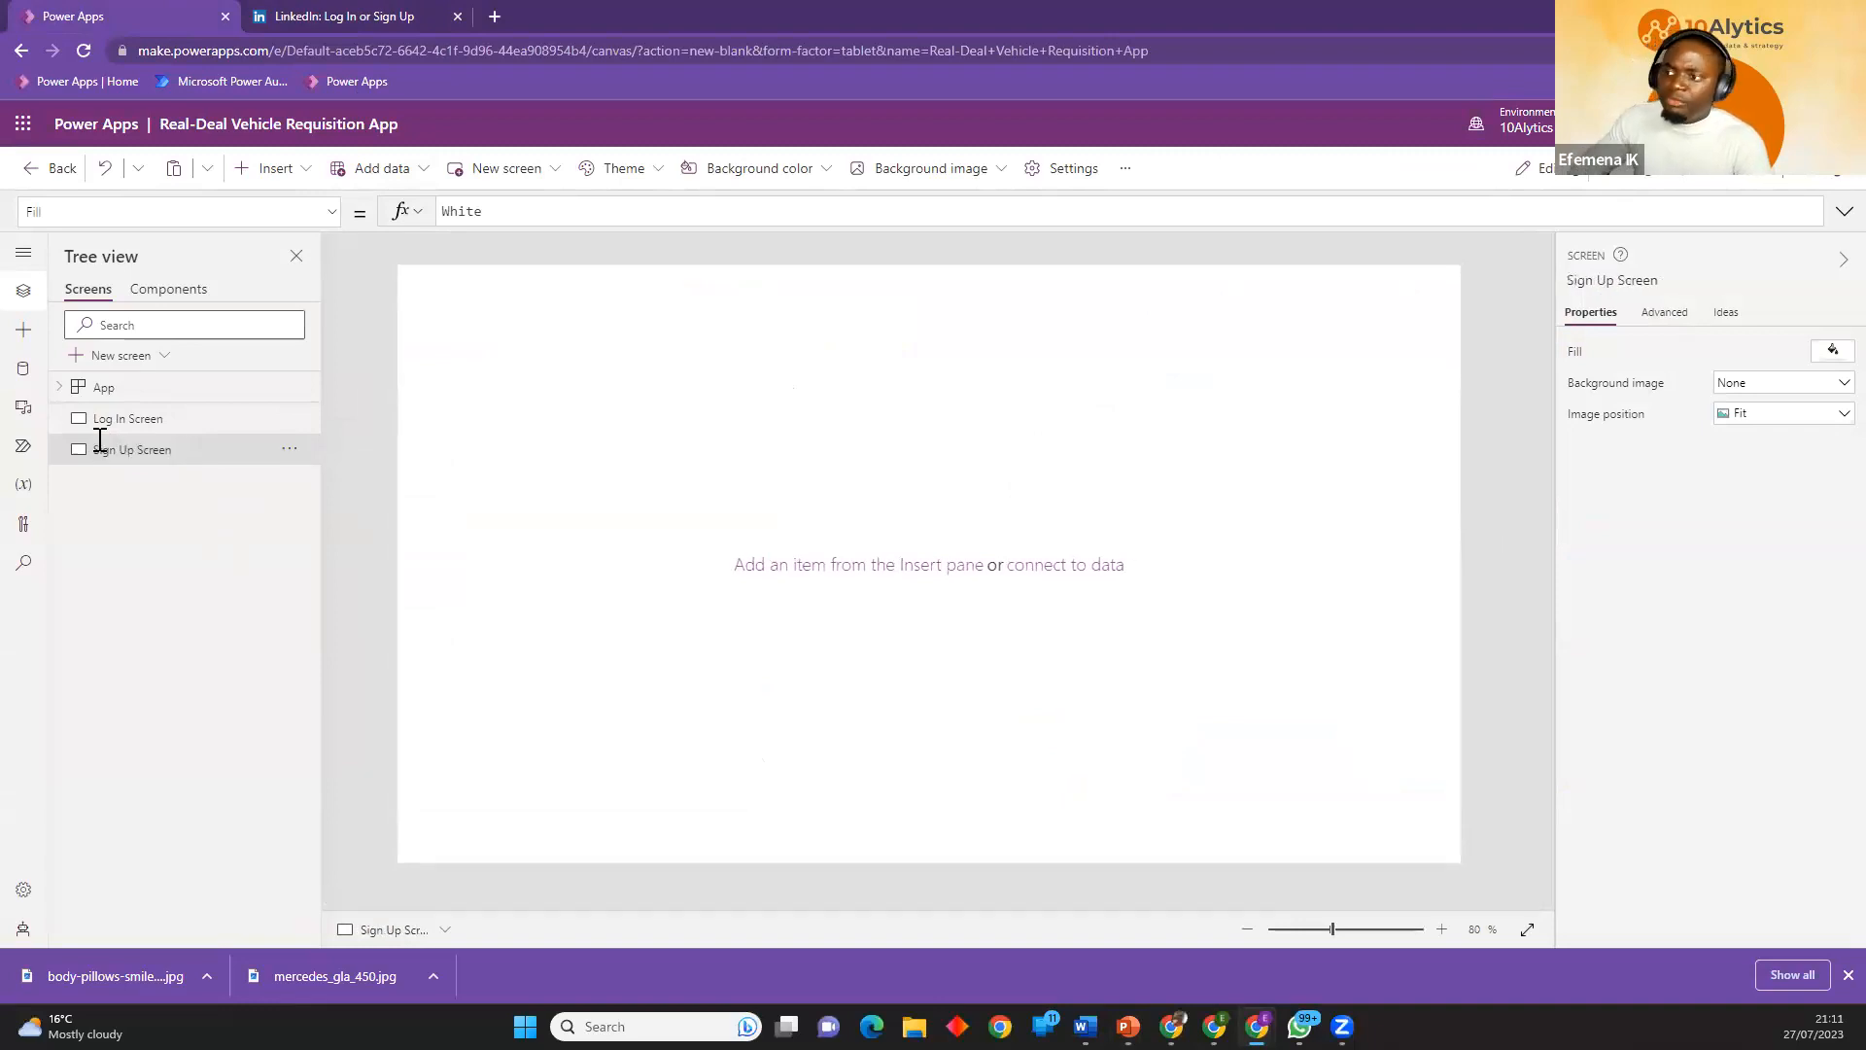
# Alternate between the Log In and Sign Up screens to view both blank canvases, ending on Log In Screen.
pyautogui.click(186, 422)
pyautogui.click(188, 450)
pyautogui.click(185, 423)
pyautogui.click(191, 449)
pyautogui.click(193, 428)
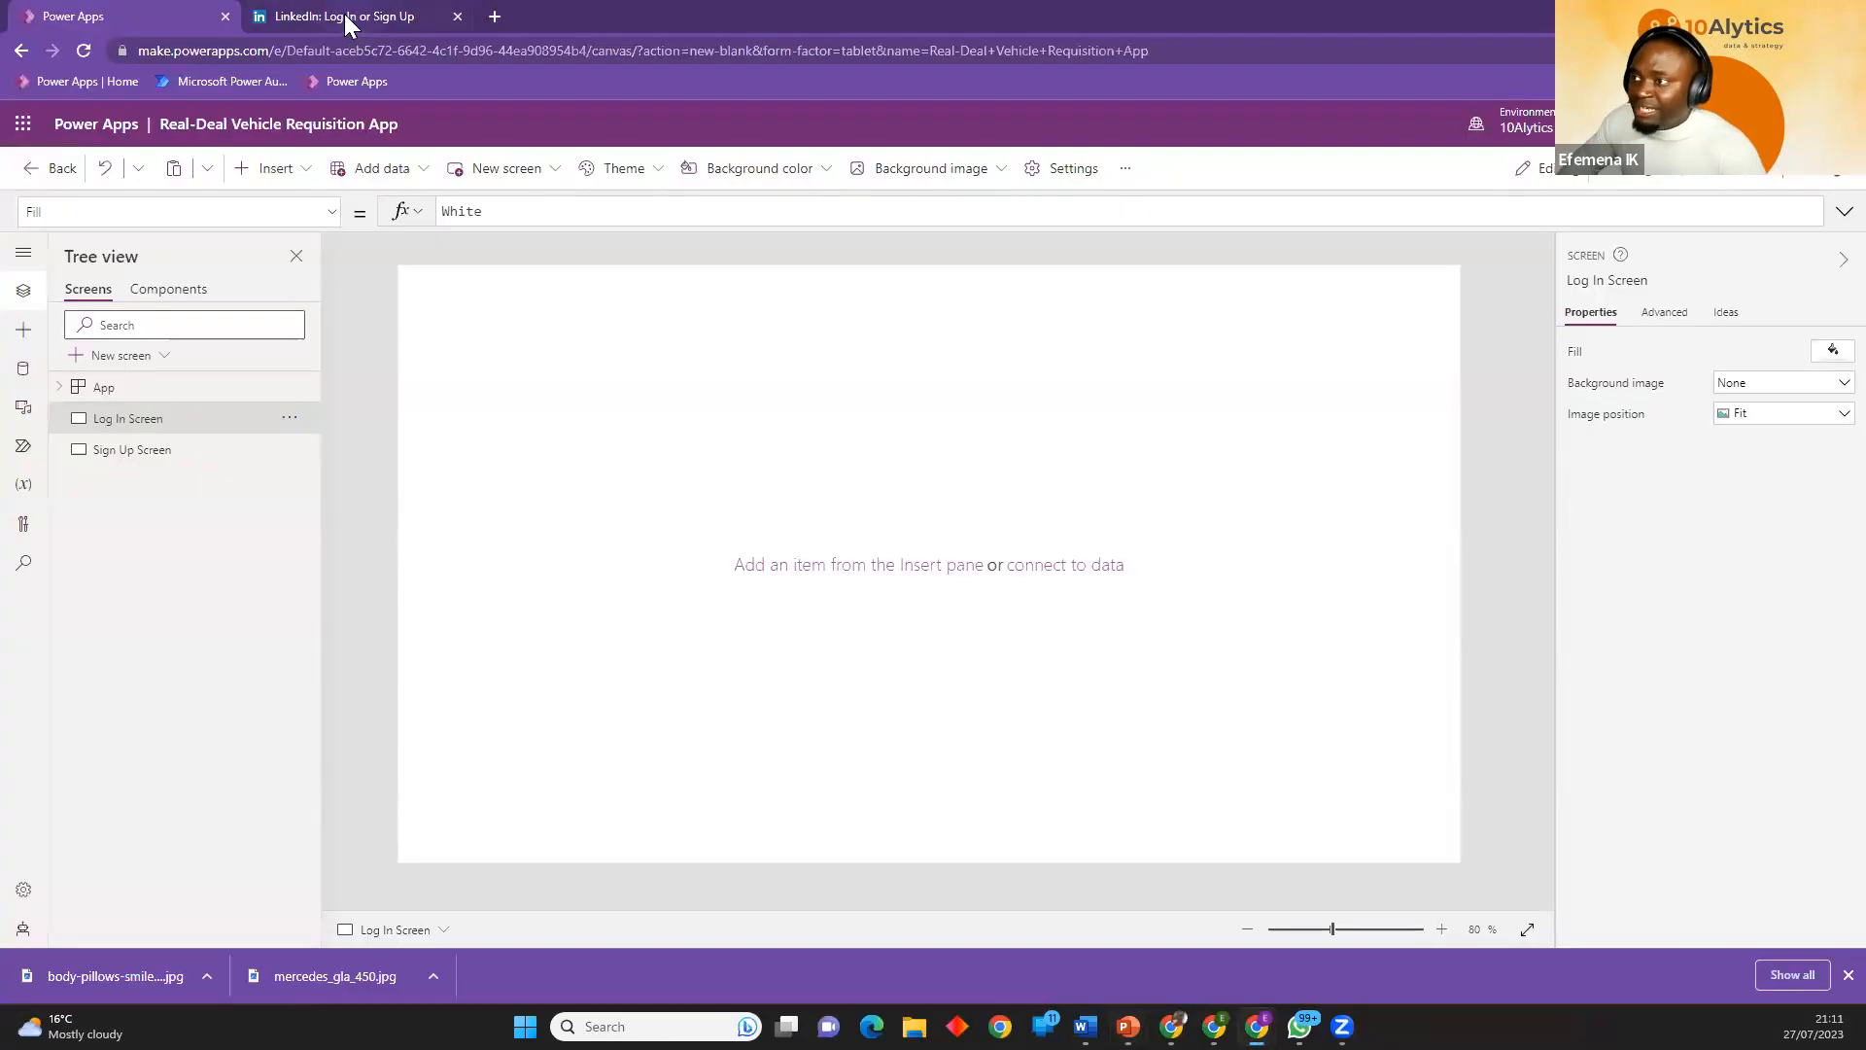
# Switch to the LinkedIn tab, examine the email and password fields of its sign-in form, and return to the Power Apps tab.
pyautogui.click(346, 16)
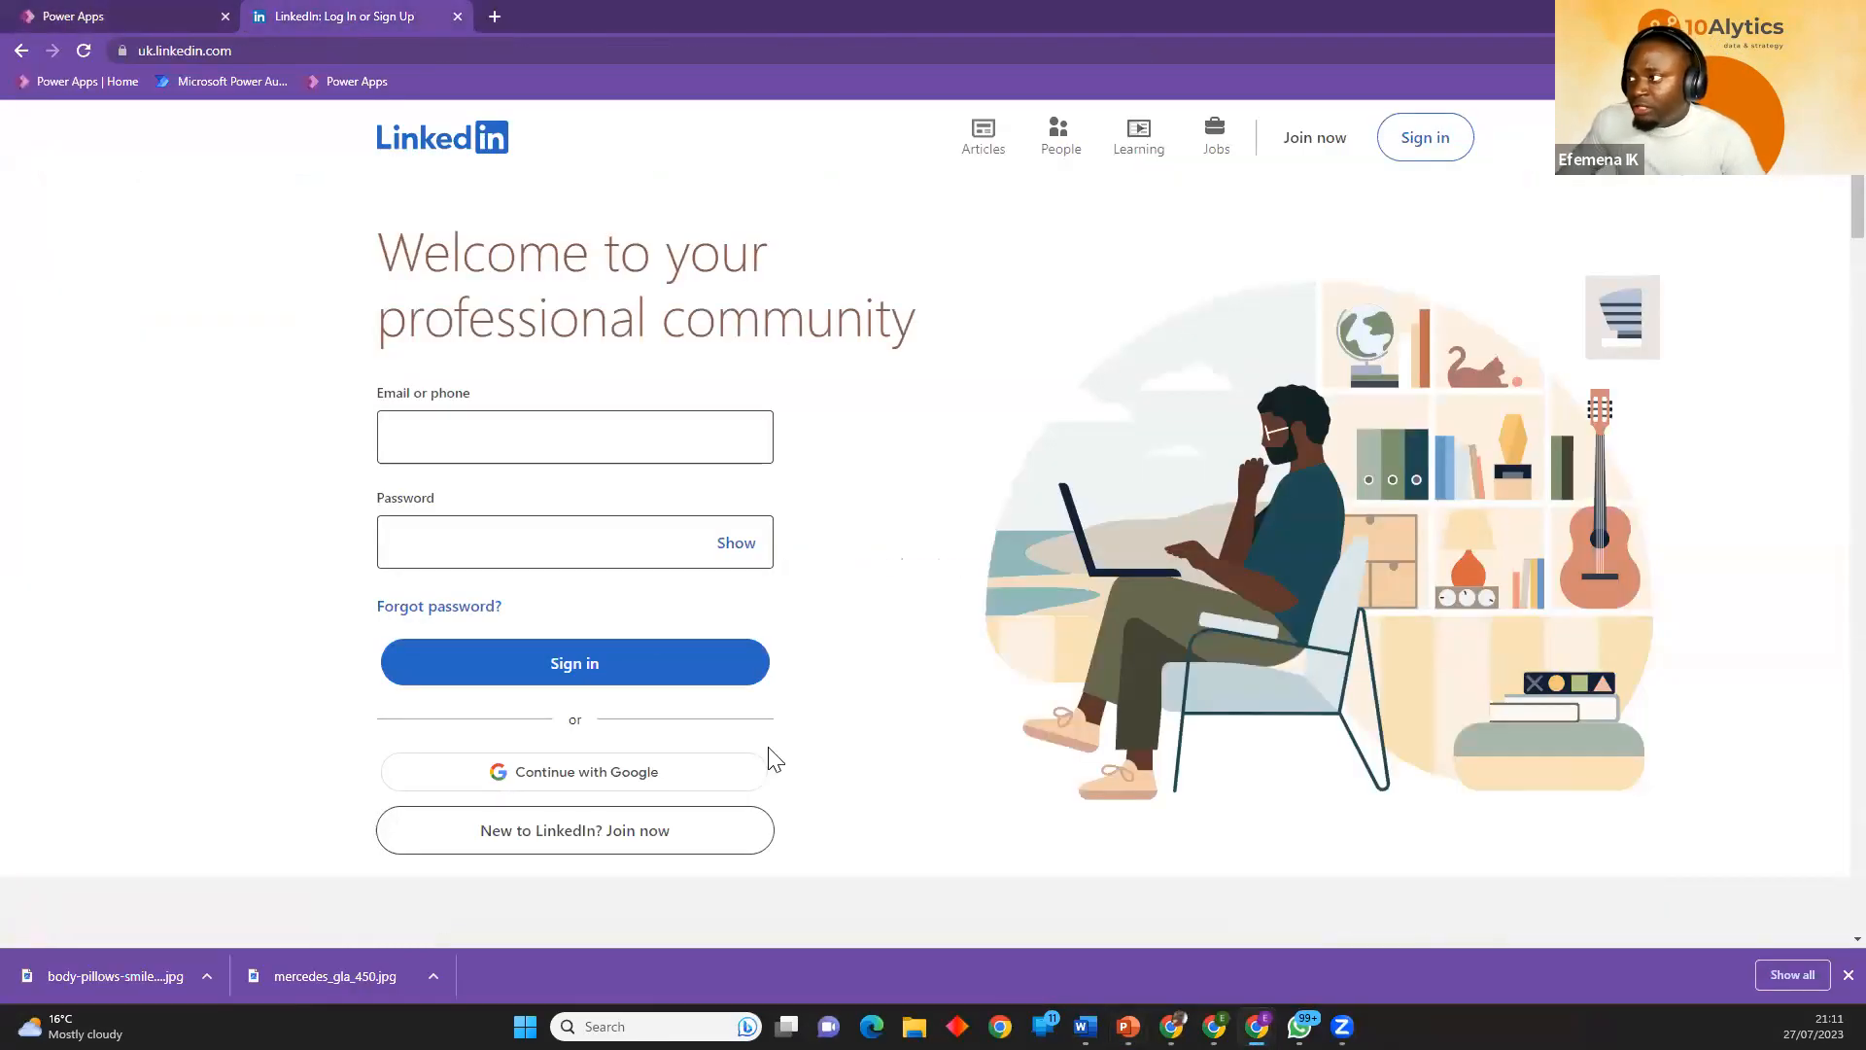
pyautogui.moveTo(1256, 1026)
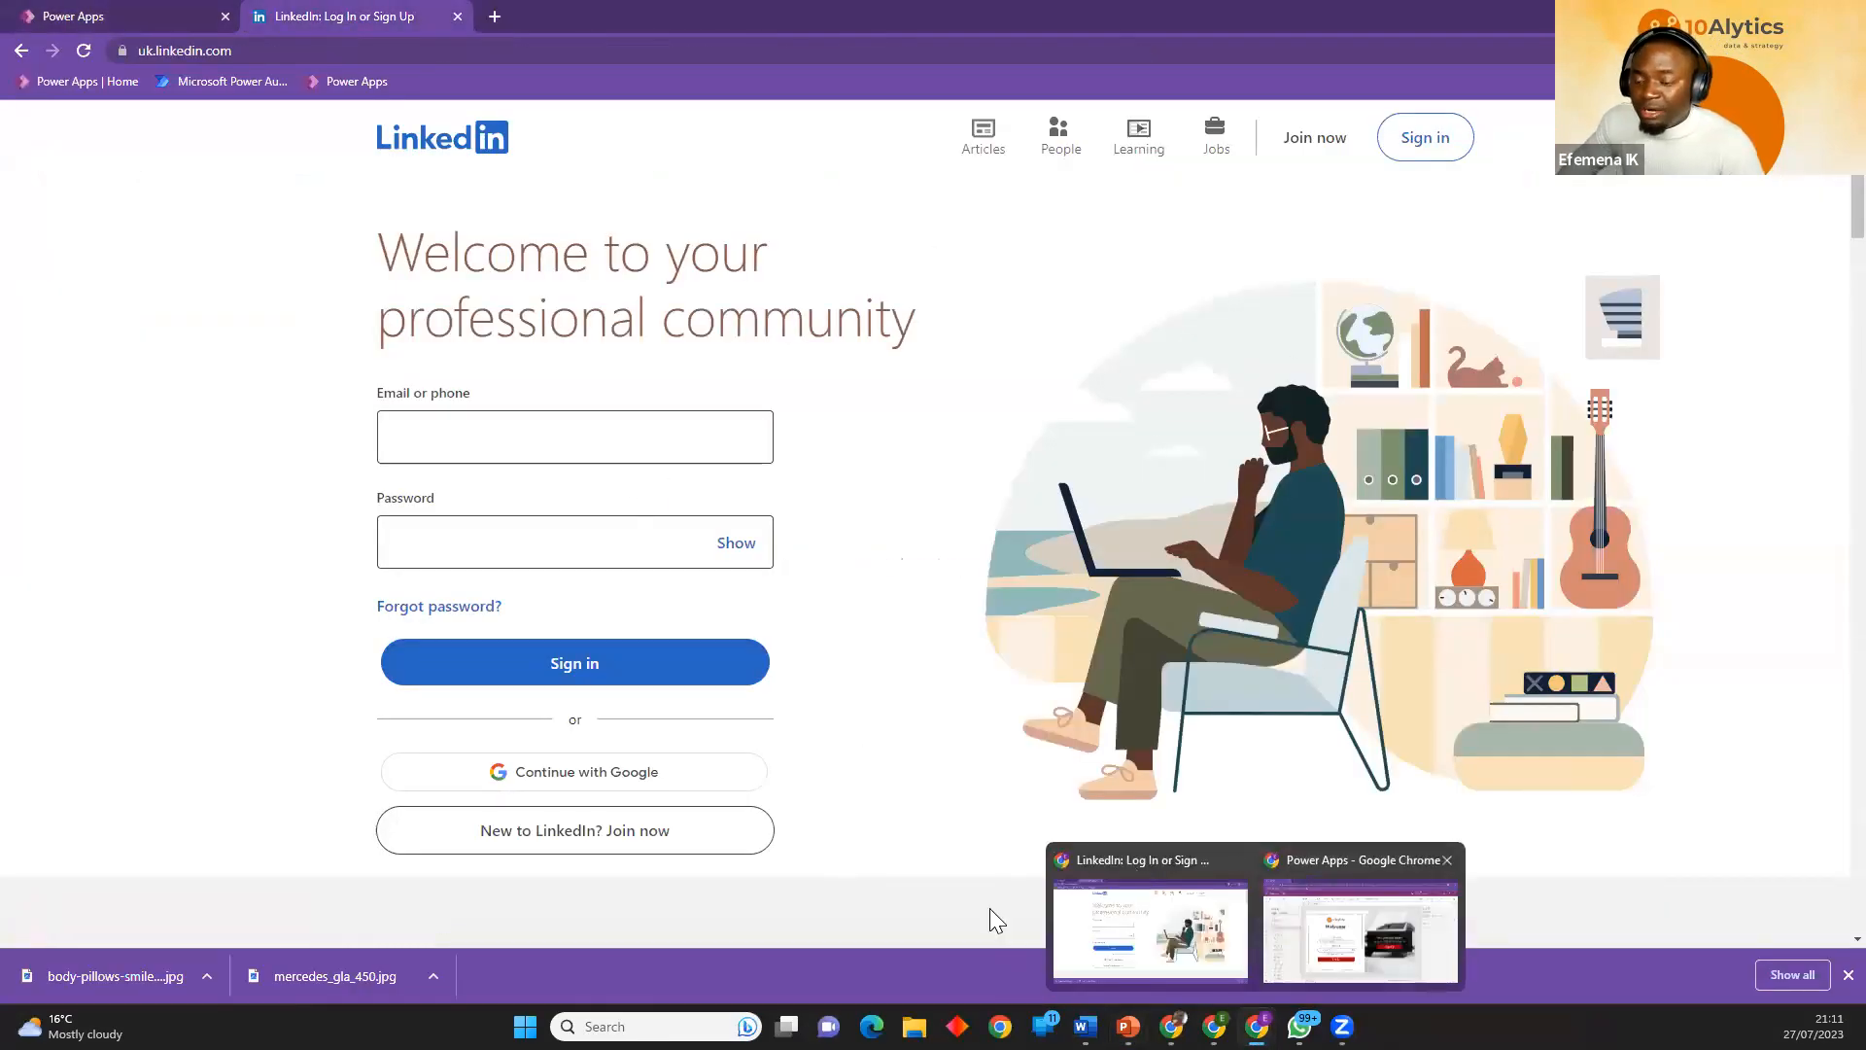
pyautogui.click(625, 433)
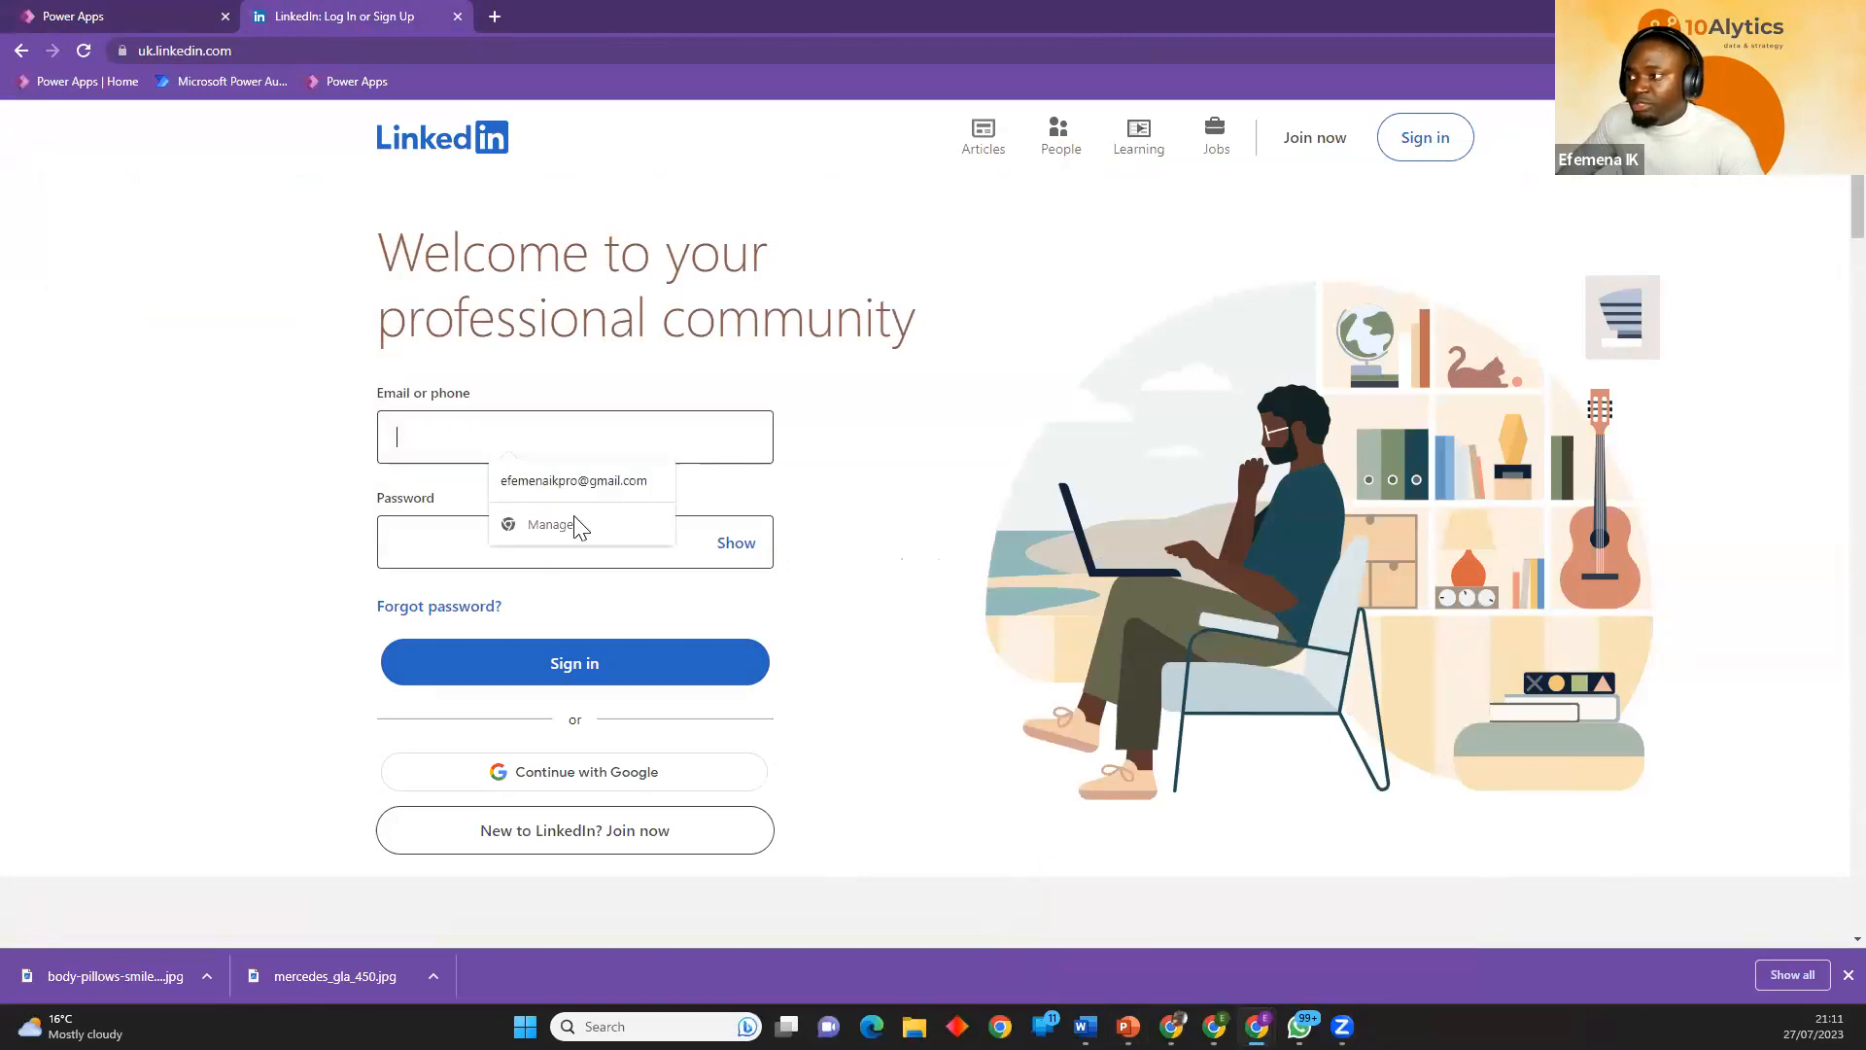
pyautogui.click(501, 533)
pyautogui.click(690, 17)
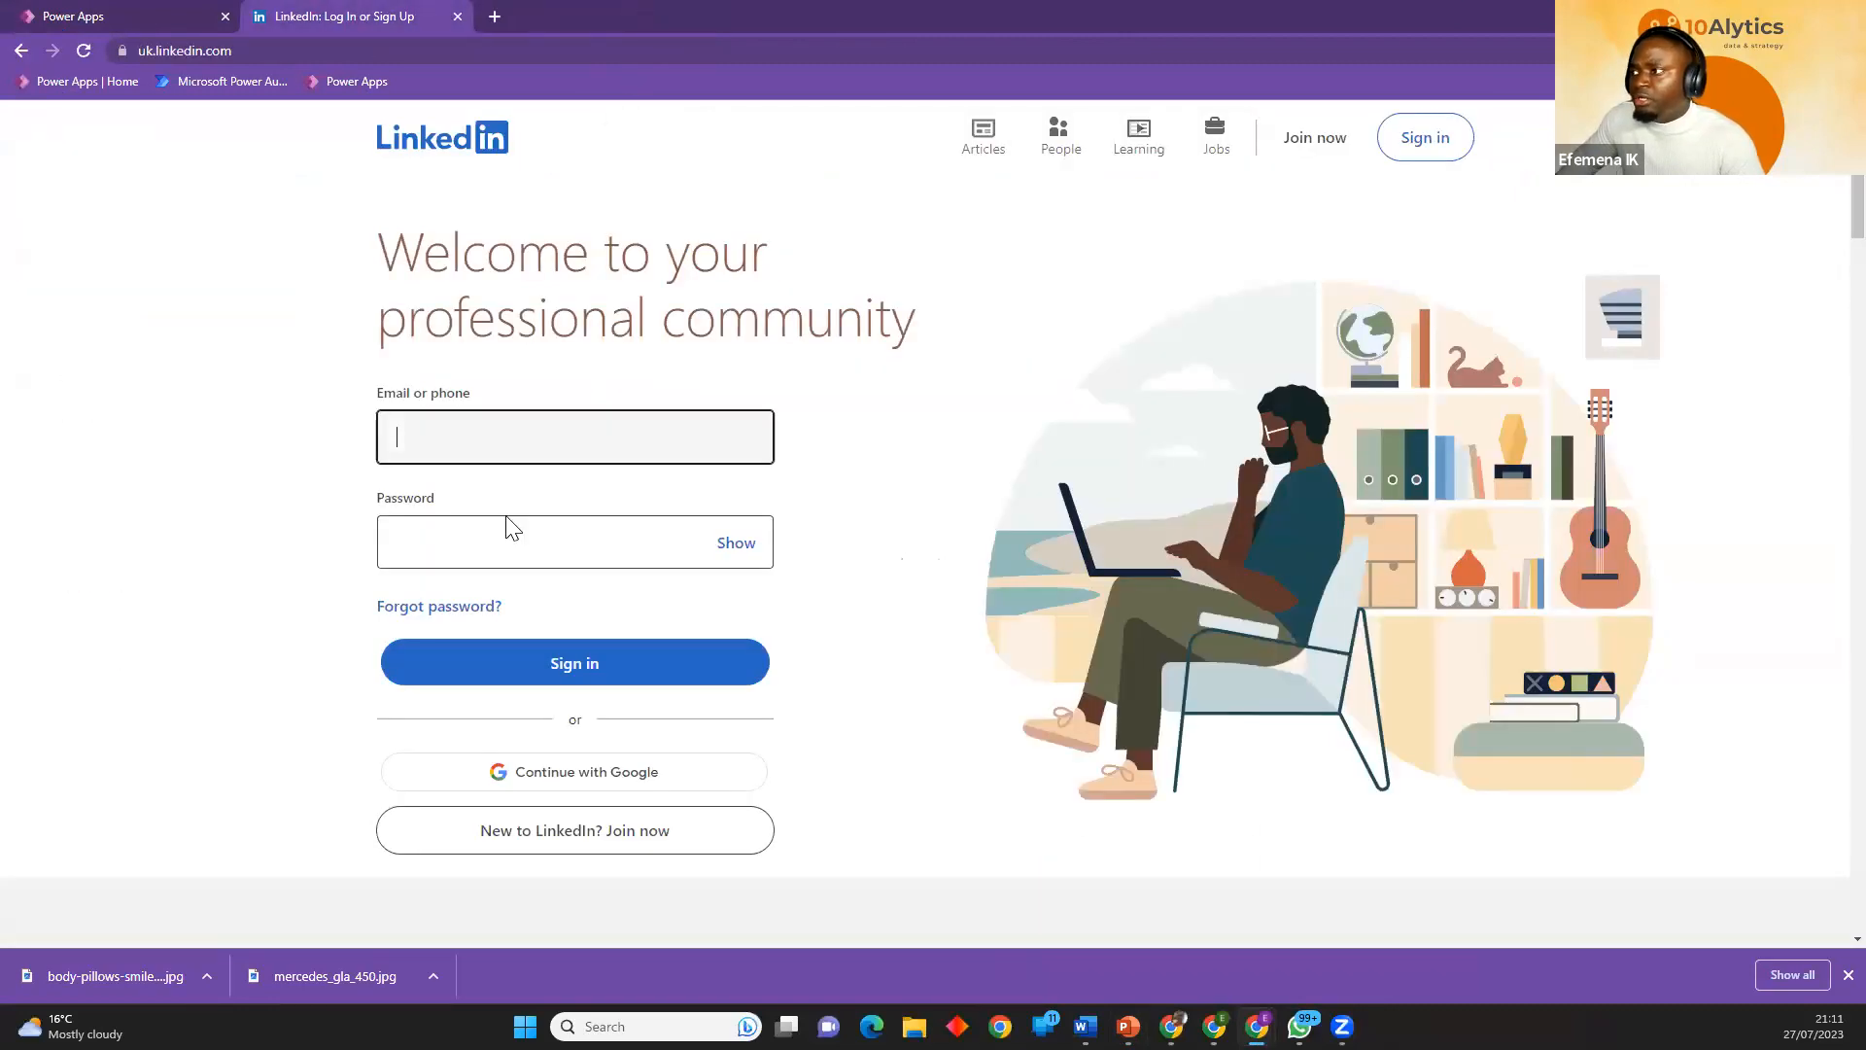
pyautogui.click(410, 546)
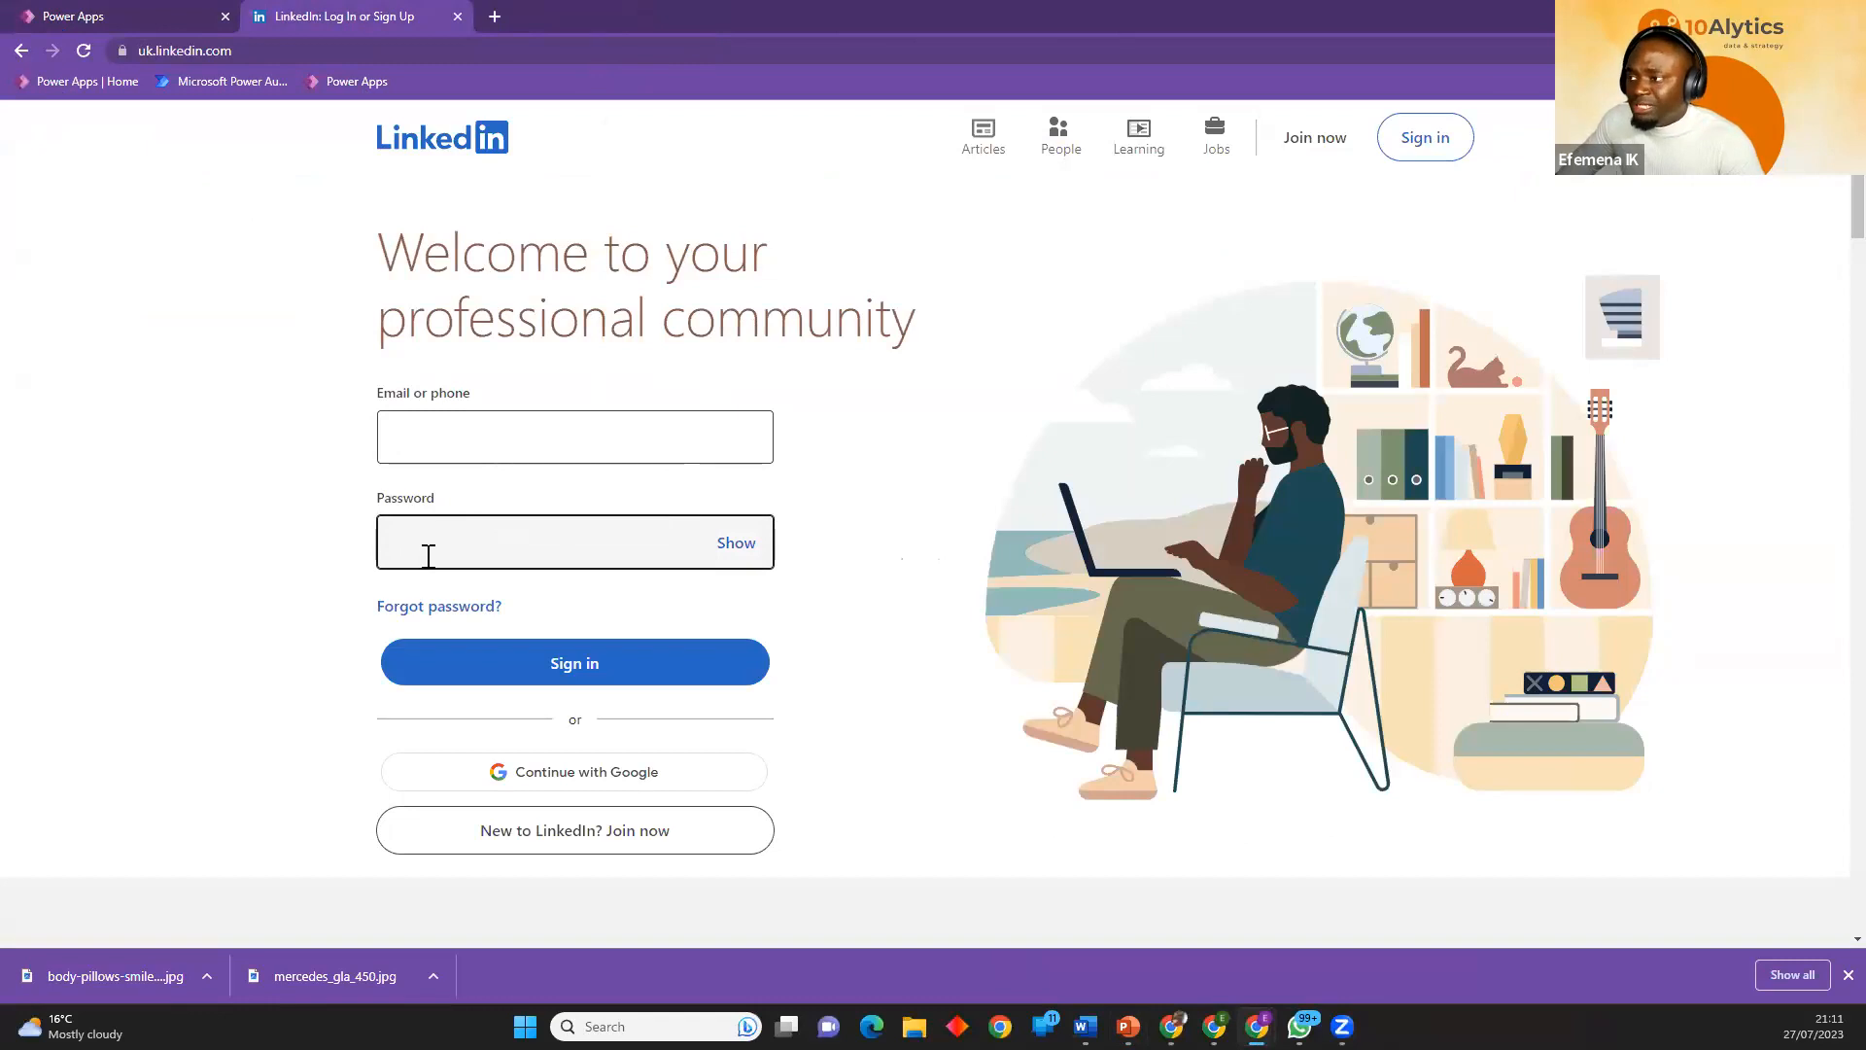
pyautogui.click(145, 20)
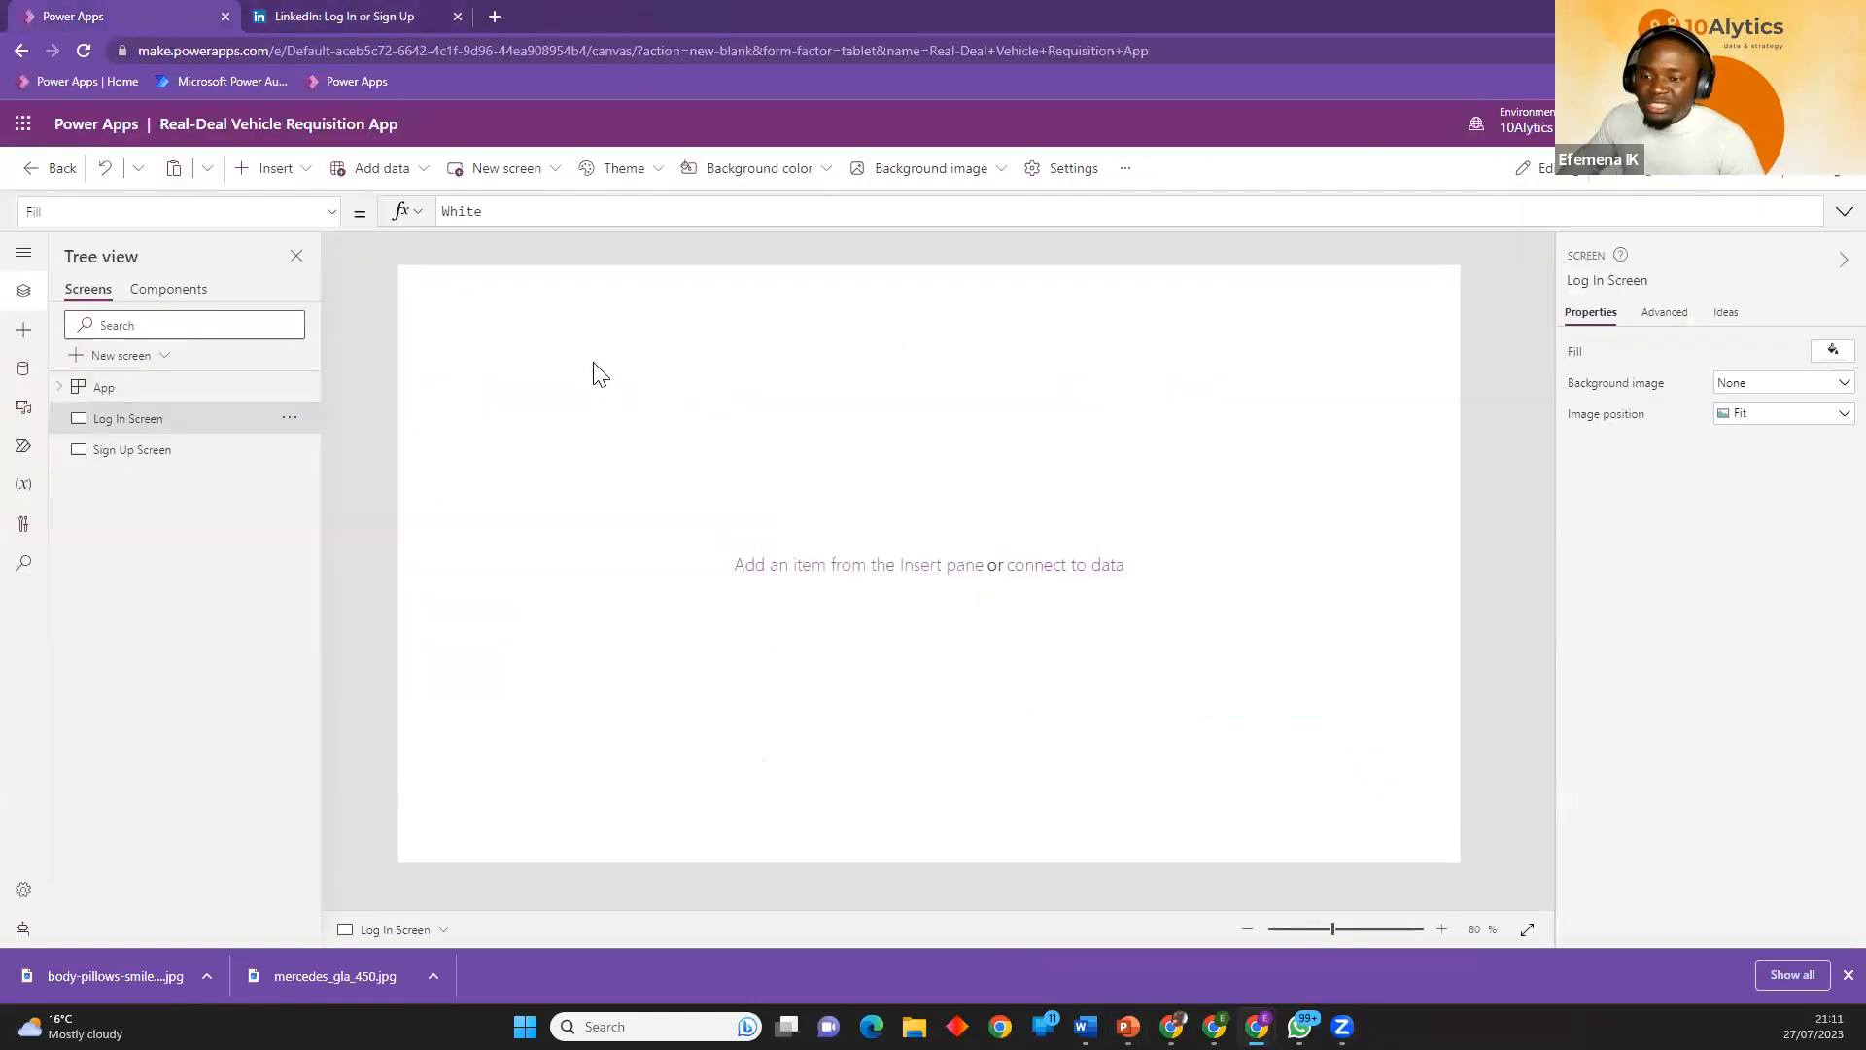
# Search Google Images for "login page ideas" in a new Chrome tab.
pyautogui.click(493, 16)
pyautogui.click(484, 42)
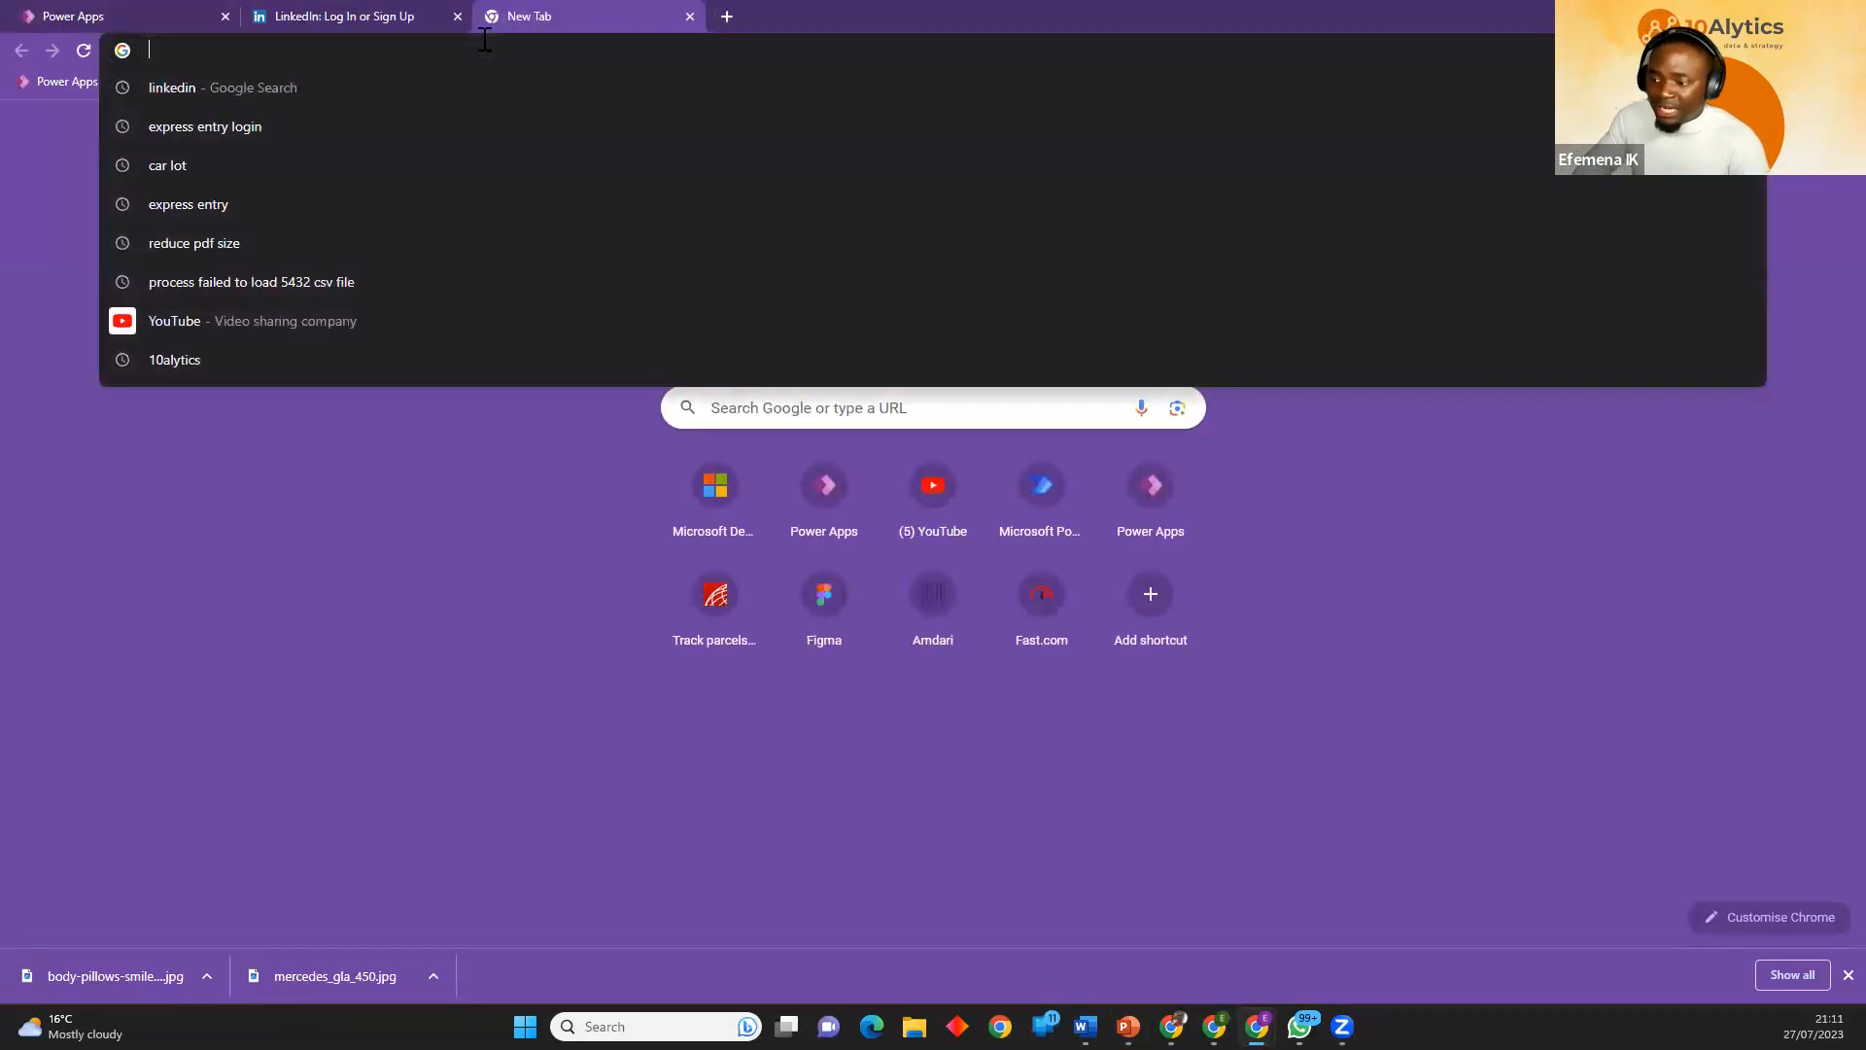
pyautogui.write('login pa')
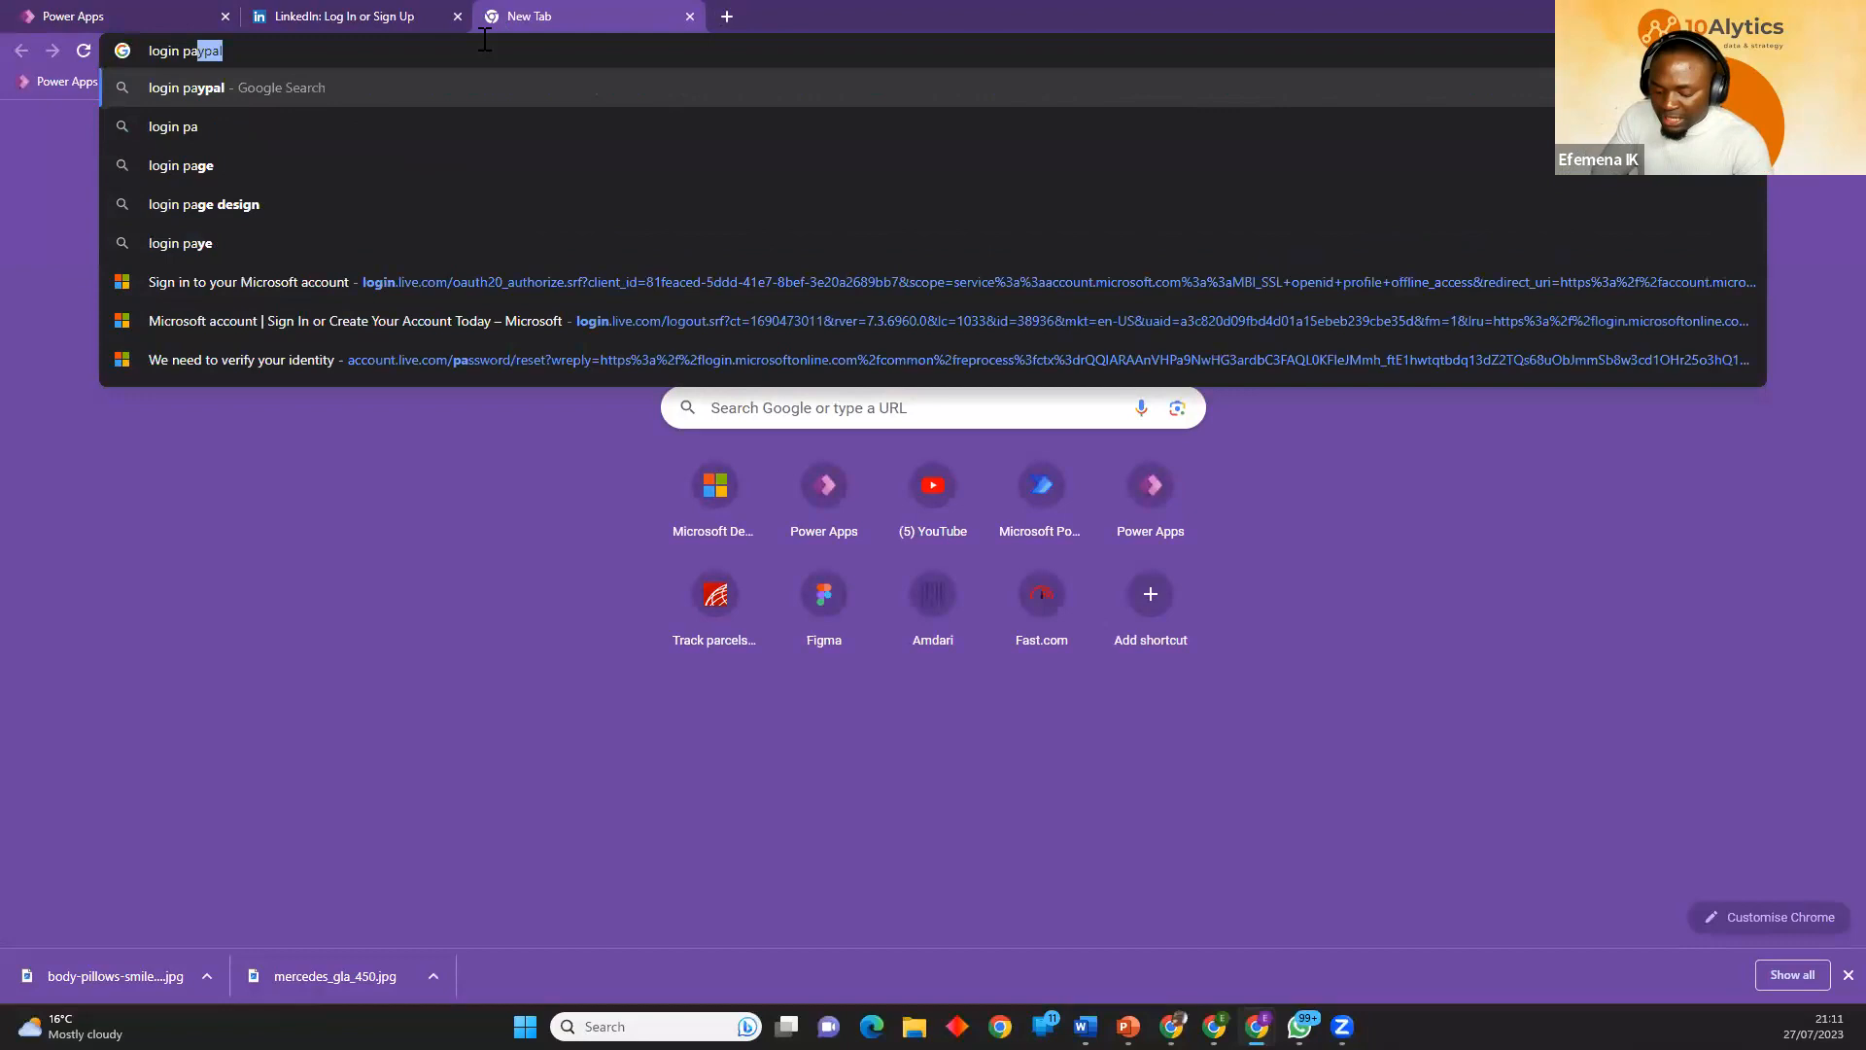
pyautogui.write('ge ideas')
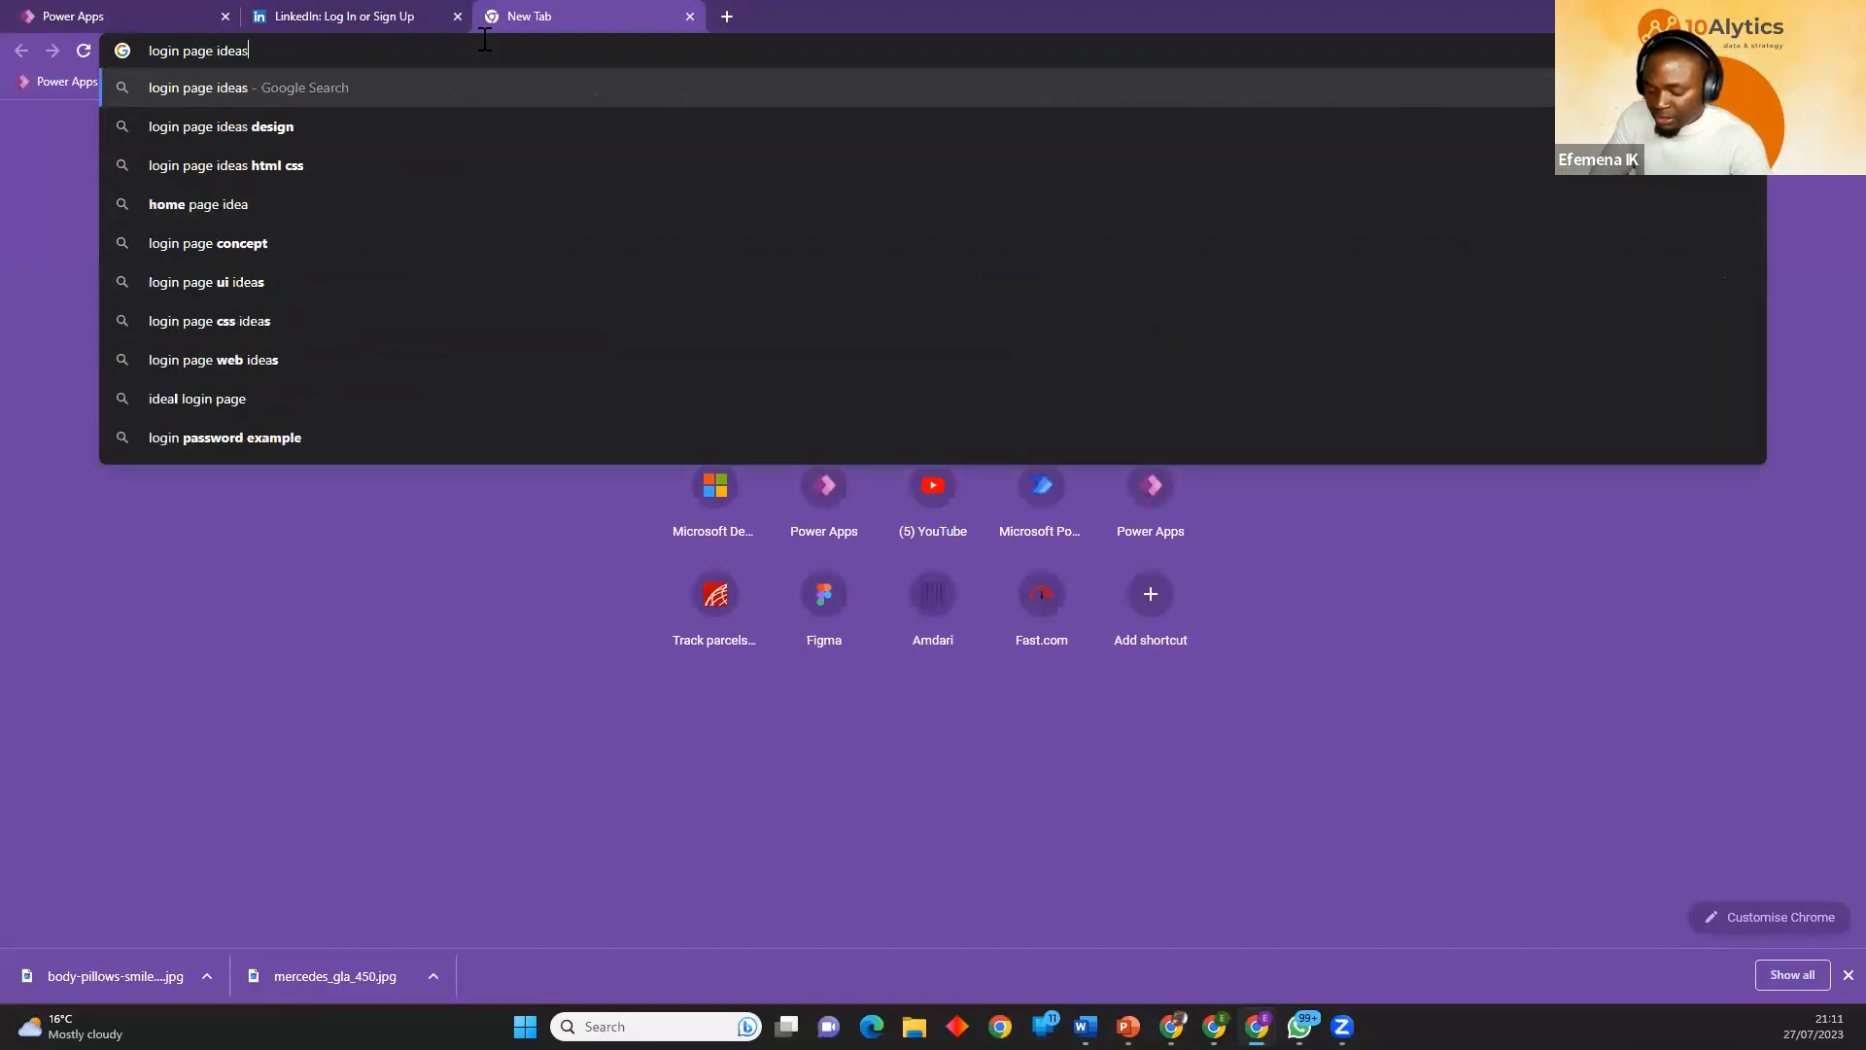
pyautogui.press('Return')
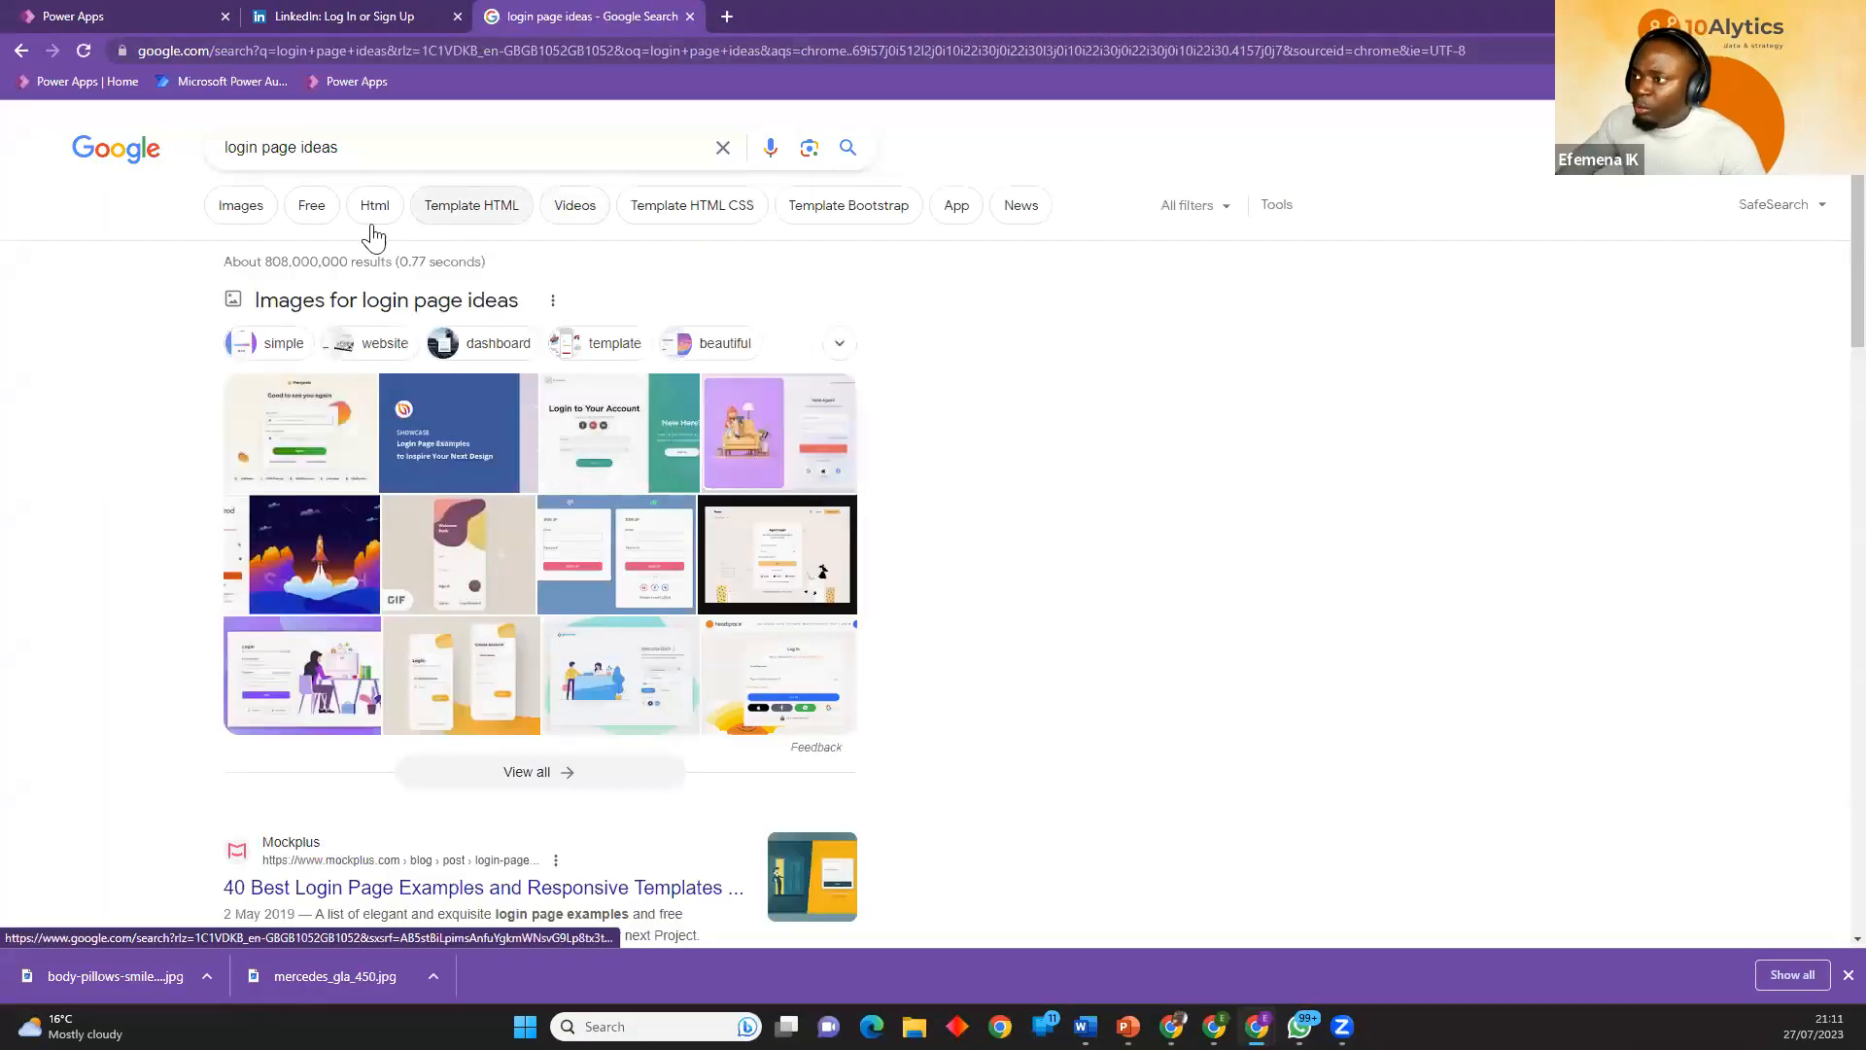
pyautogui.click(237, 211)
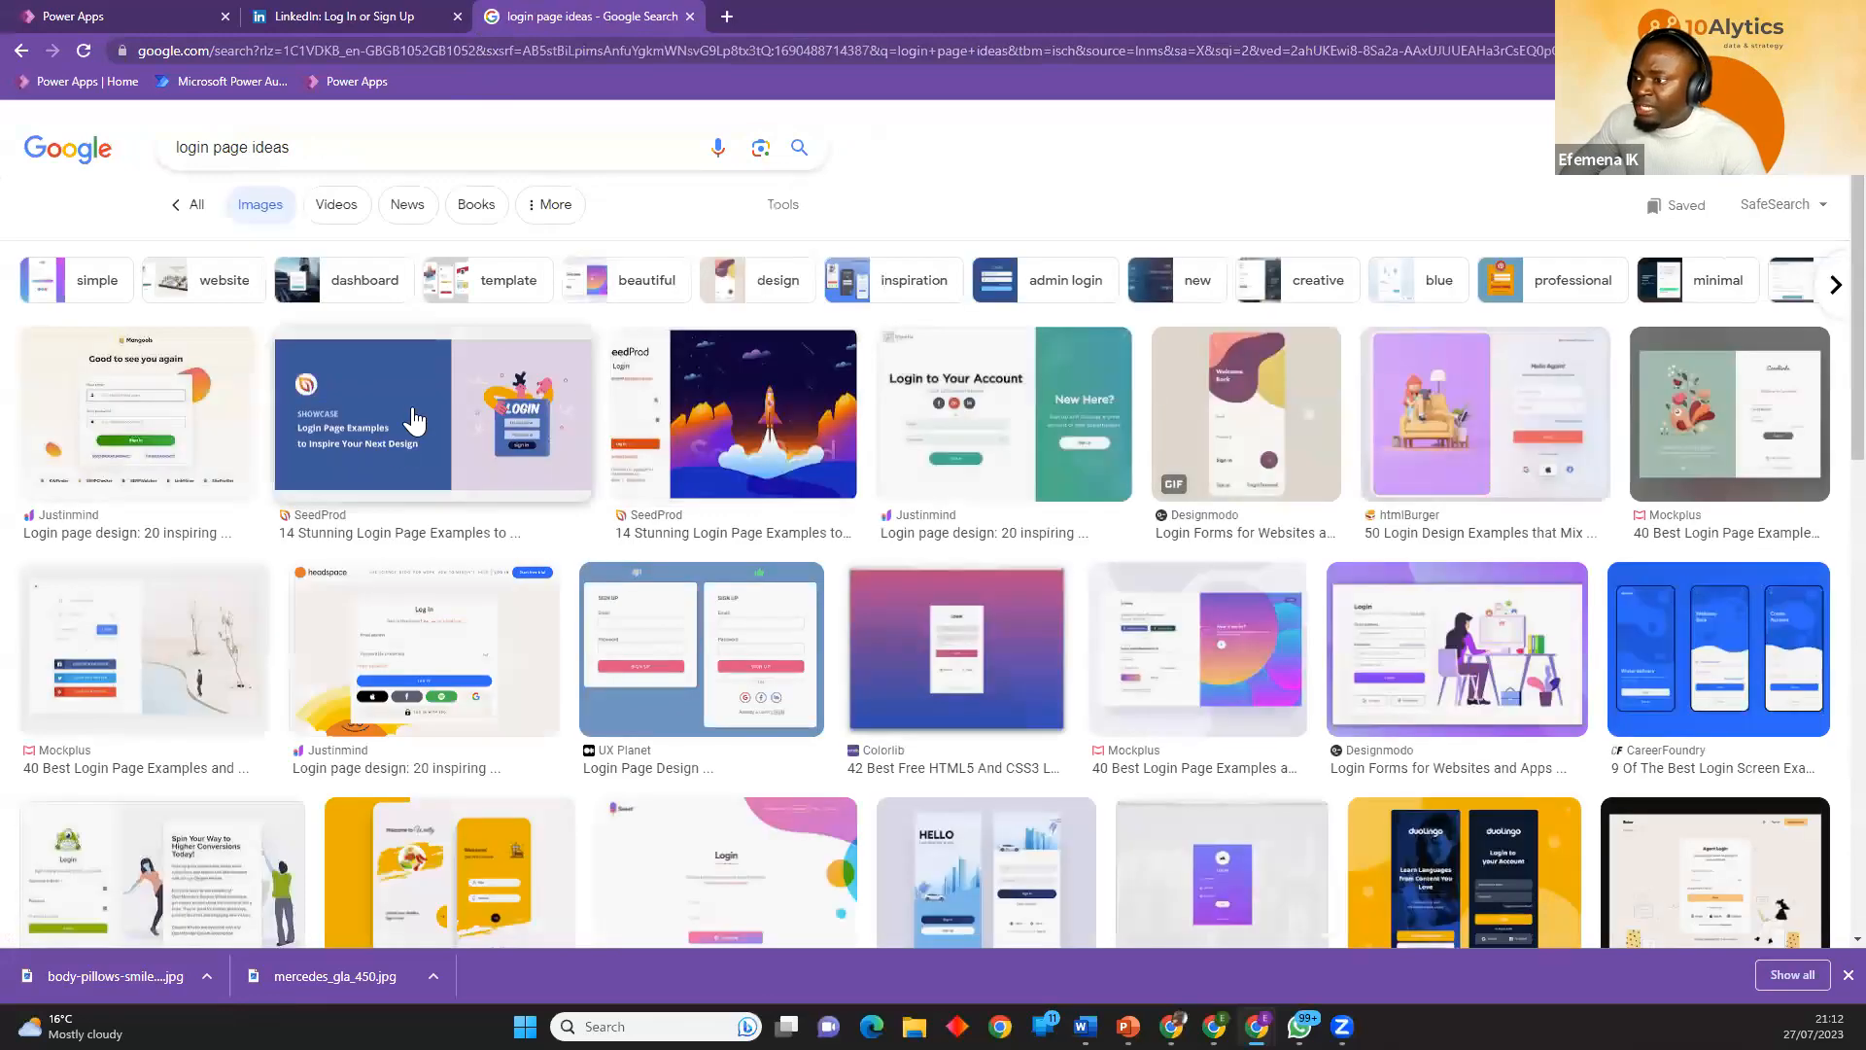
# Preview the Justinmind, Designmodo, Mockplus and CareerFoundry login designs and browse further image results for layout ideas.
pyautogui.click(1001, 459)
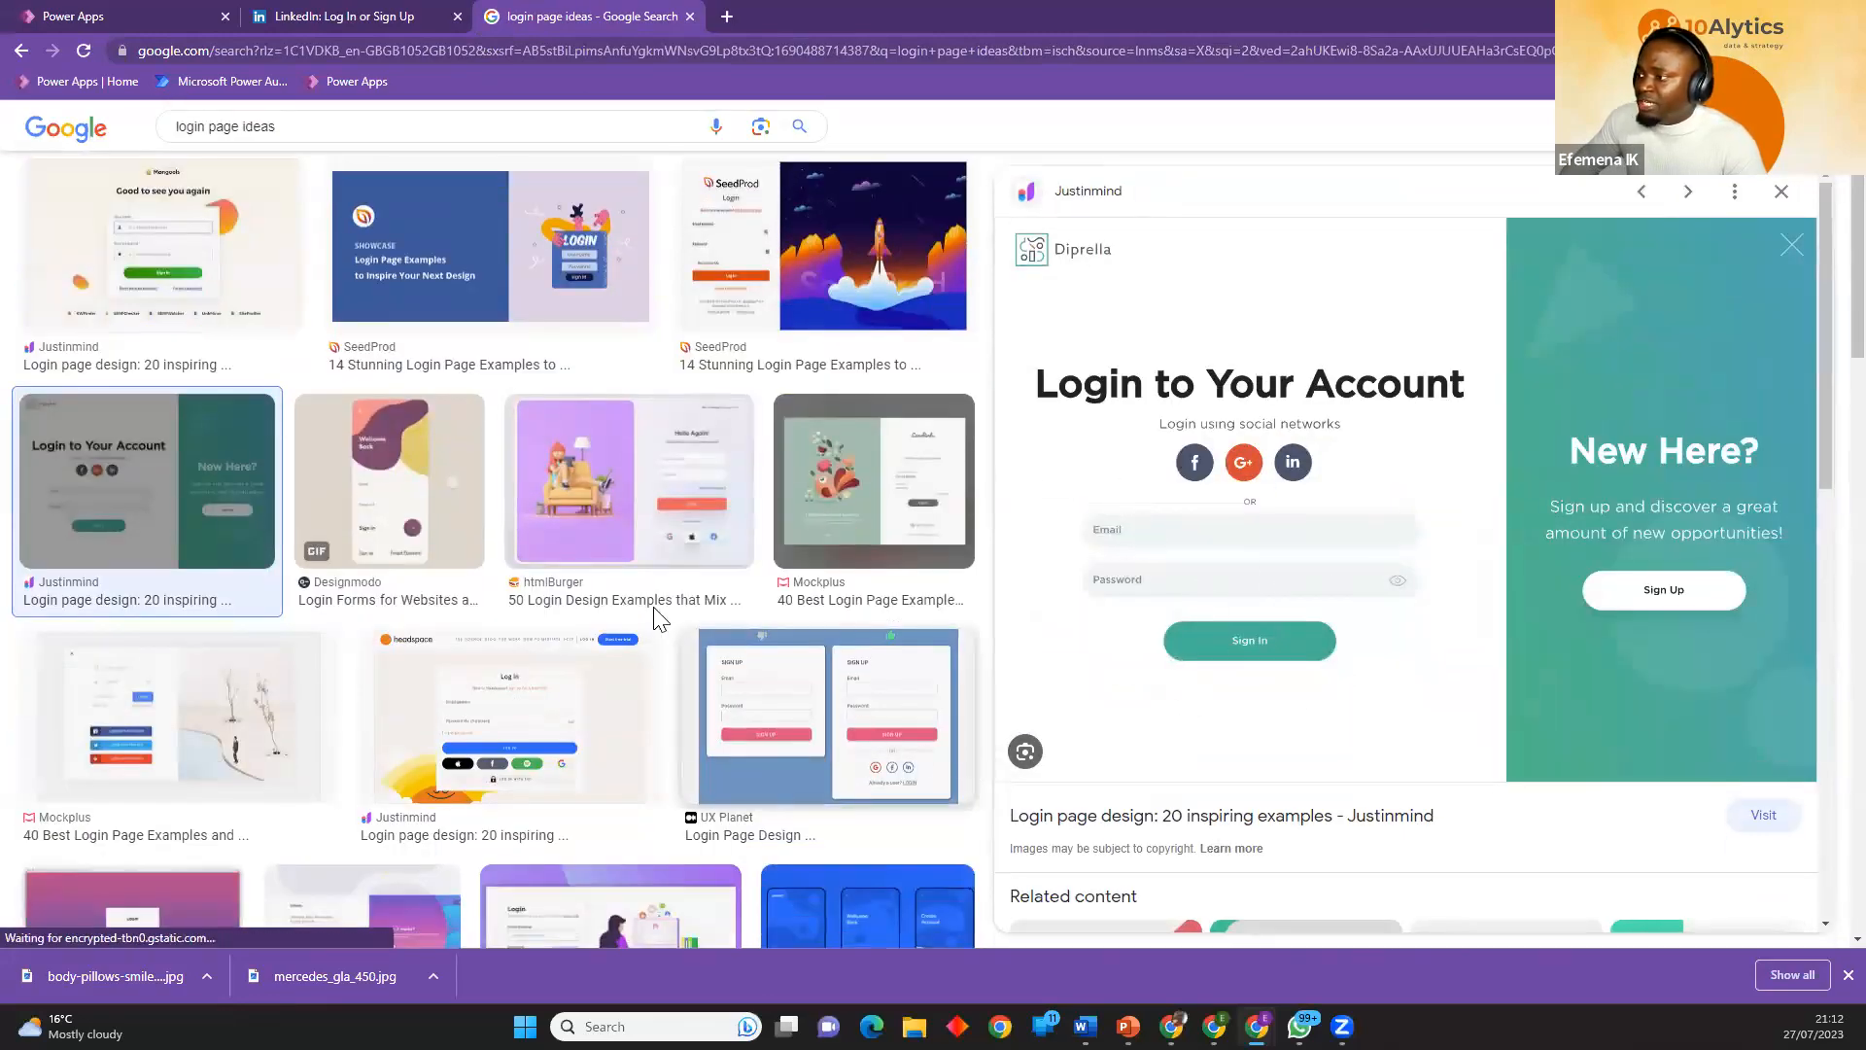
pyautogui.scroll(-1, 733, 644)
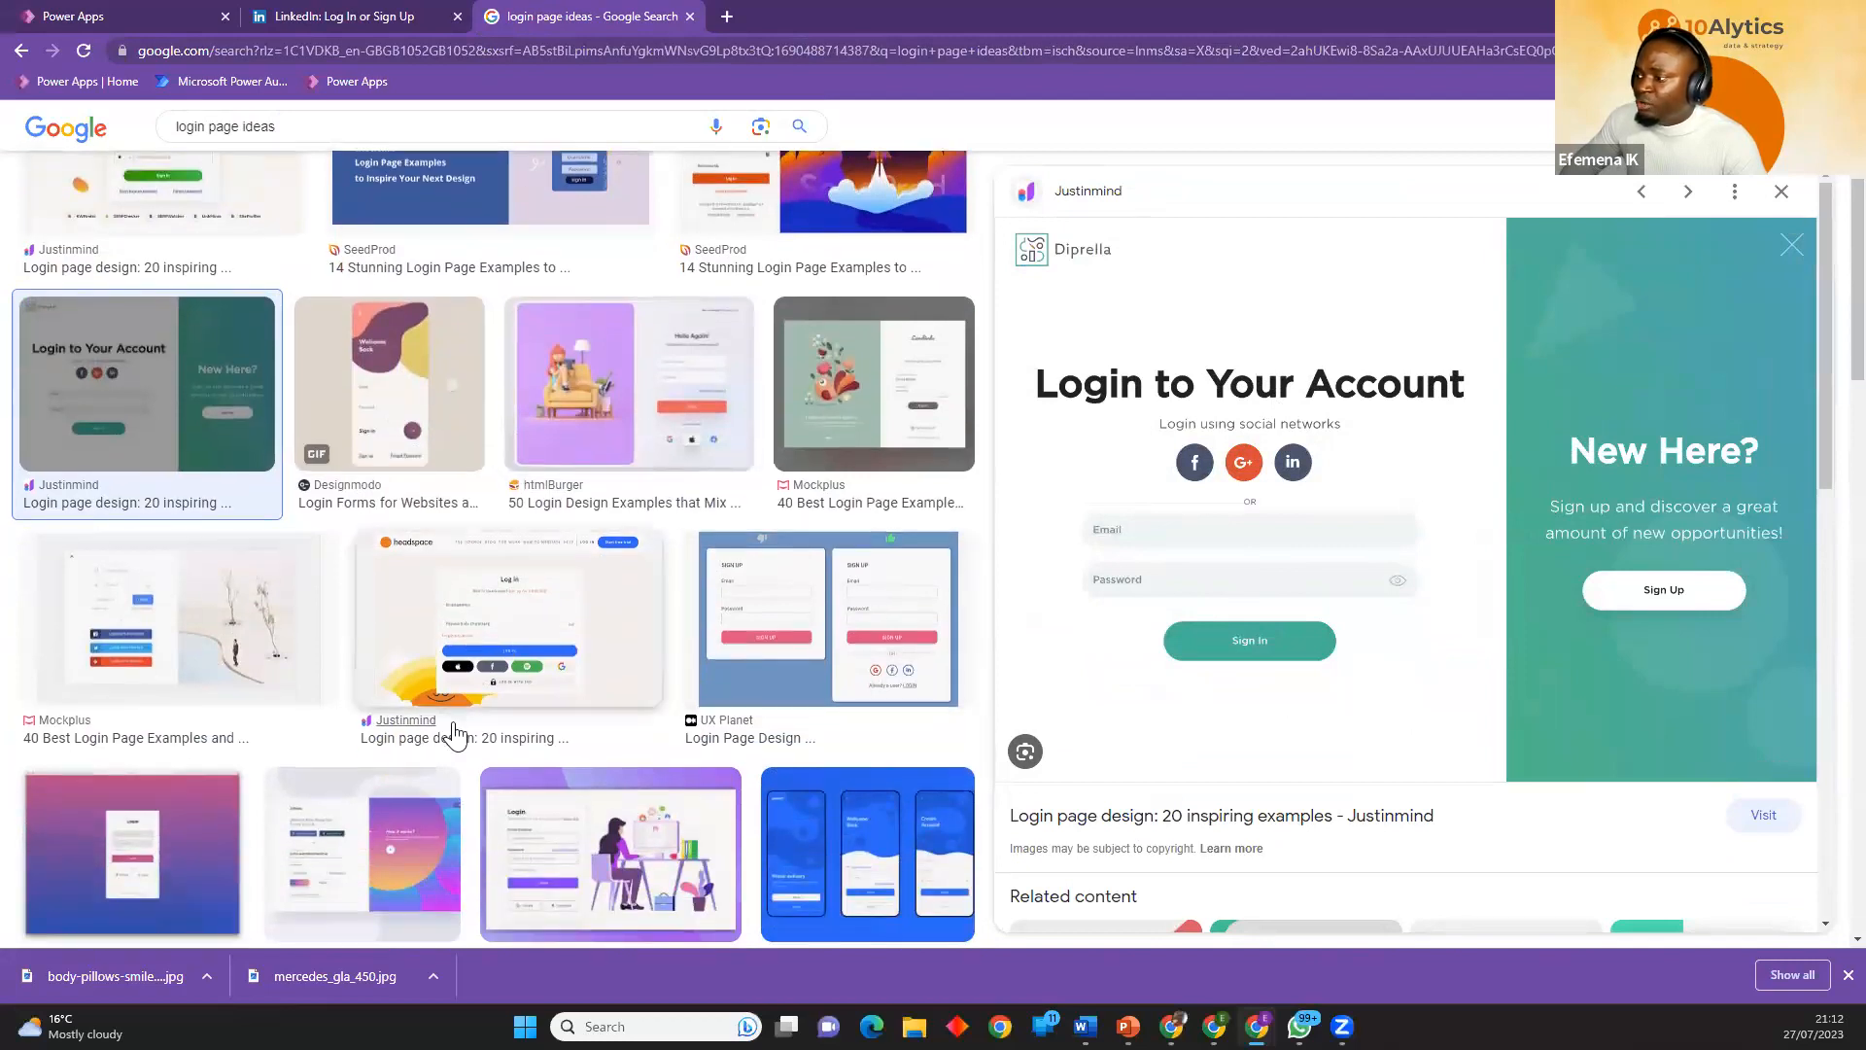
pyautogui.scroll(-2, 734, 644)
pyautogui.click(610, 661)
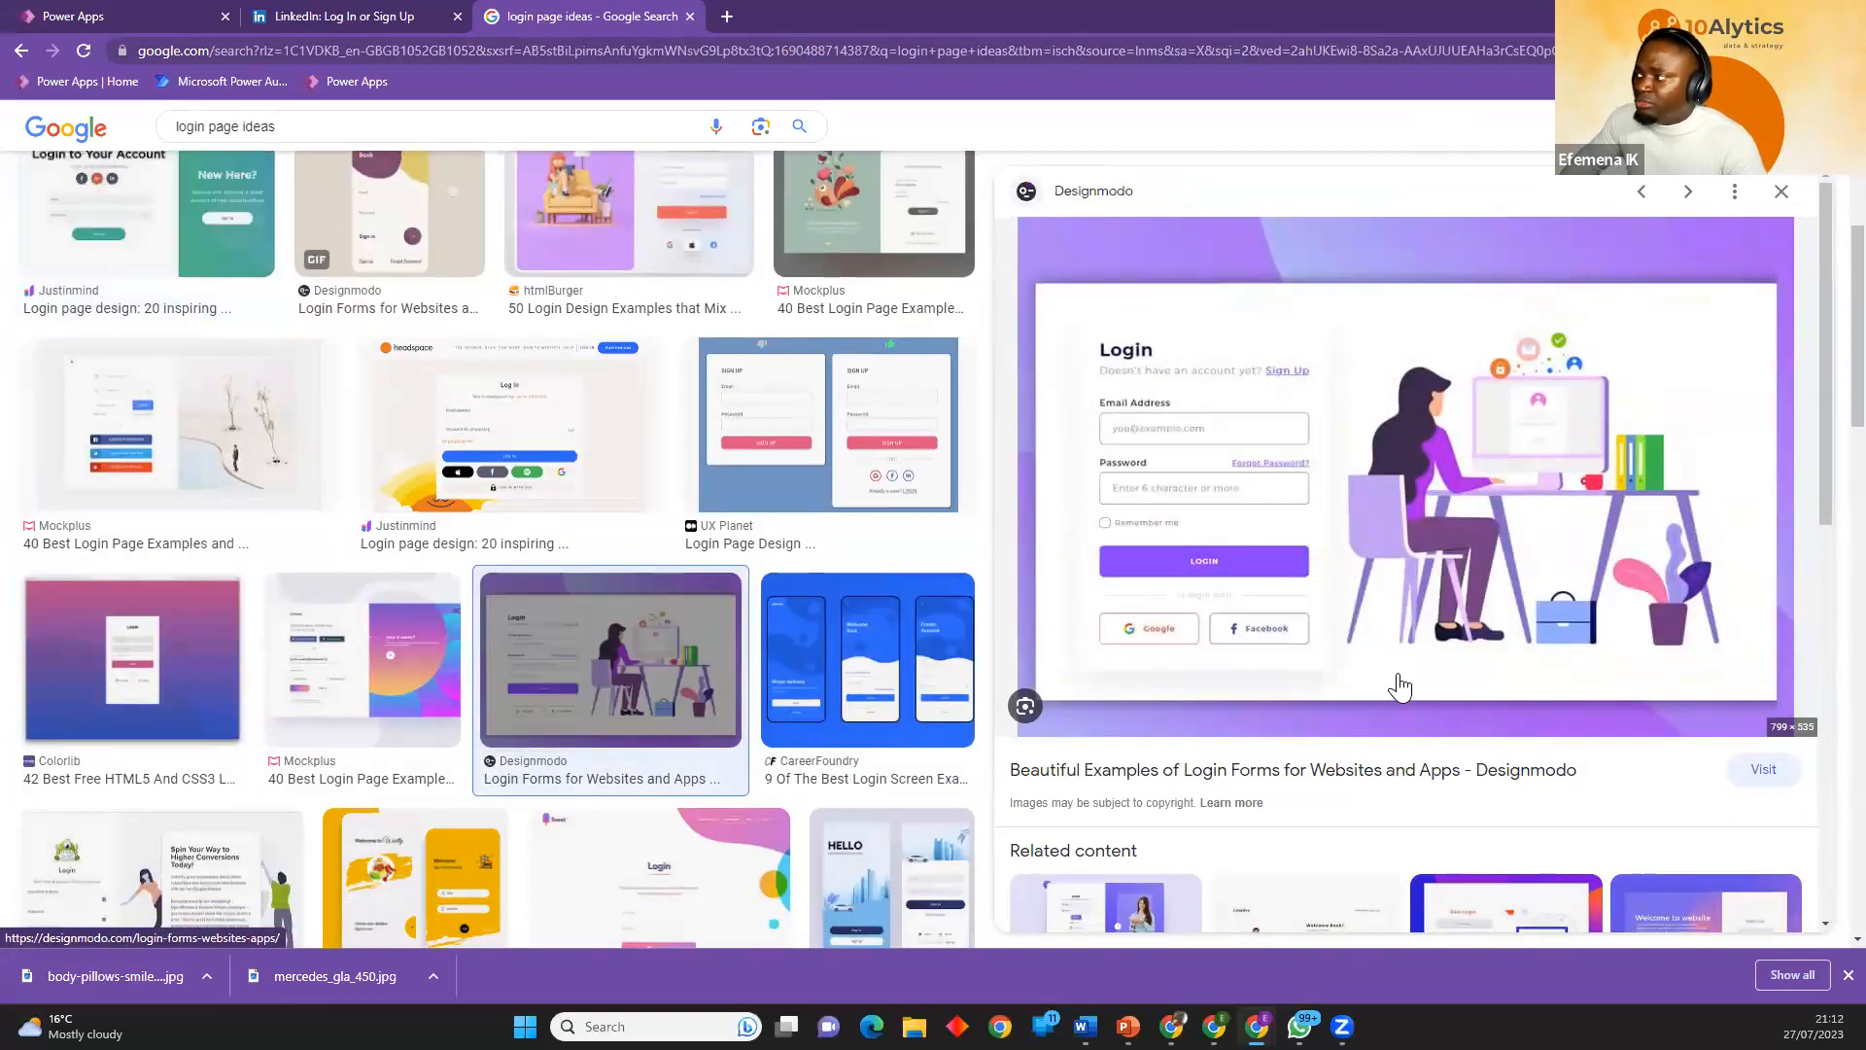
pyautogui.click(362, 671)
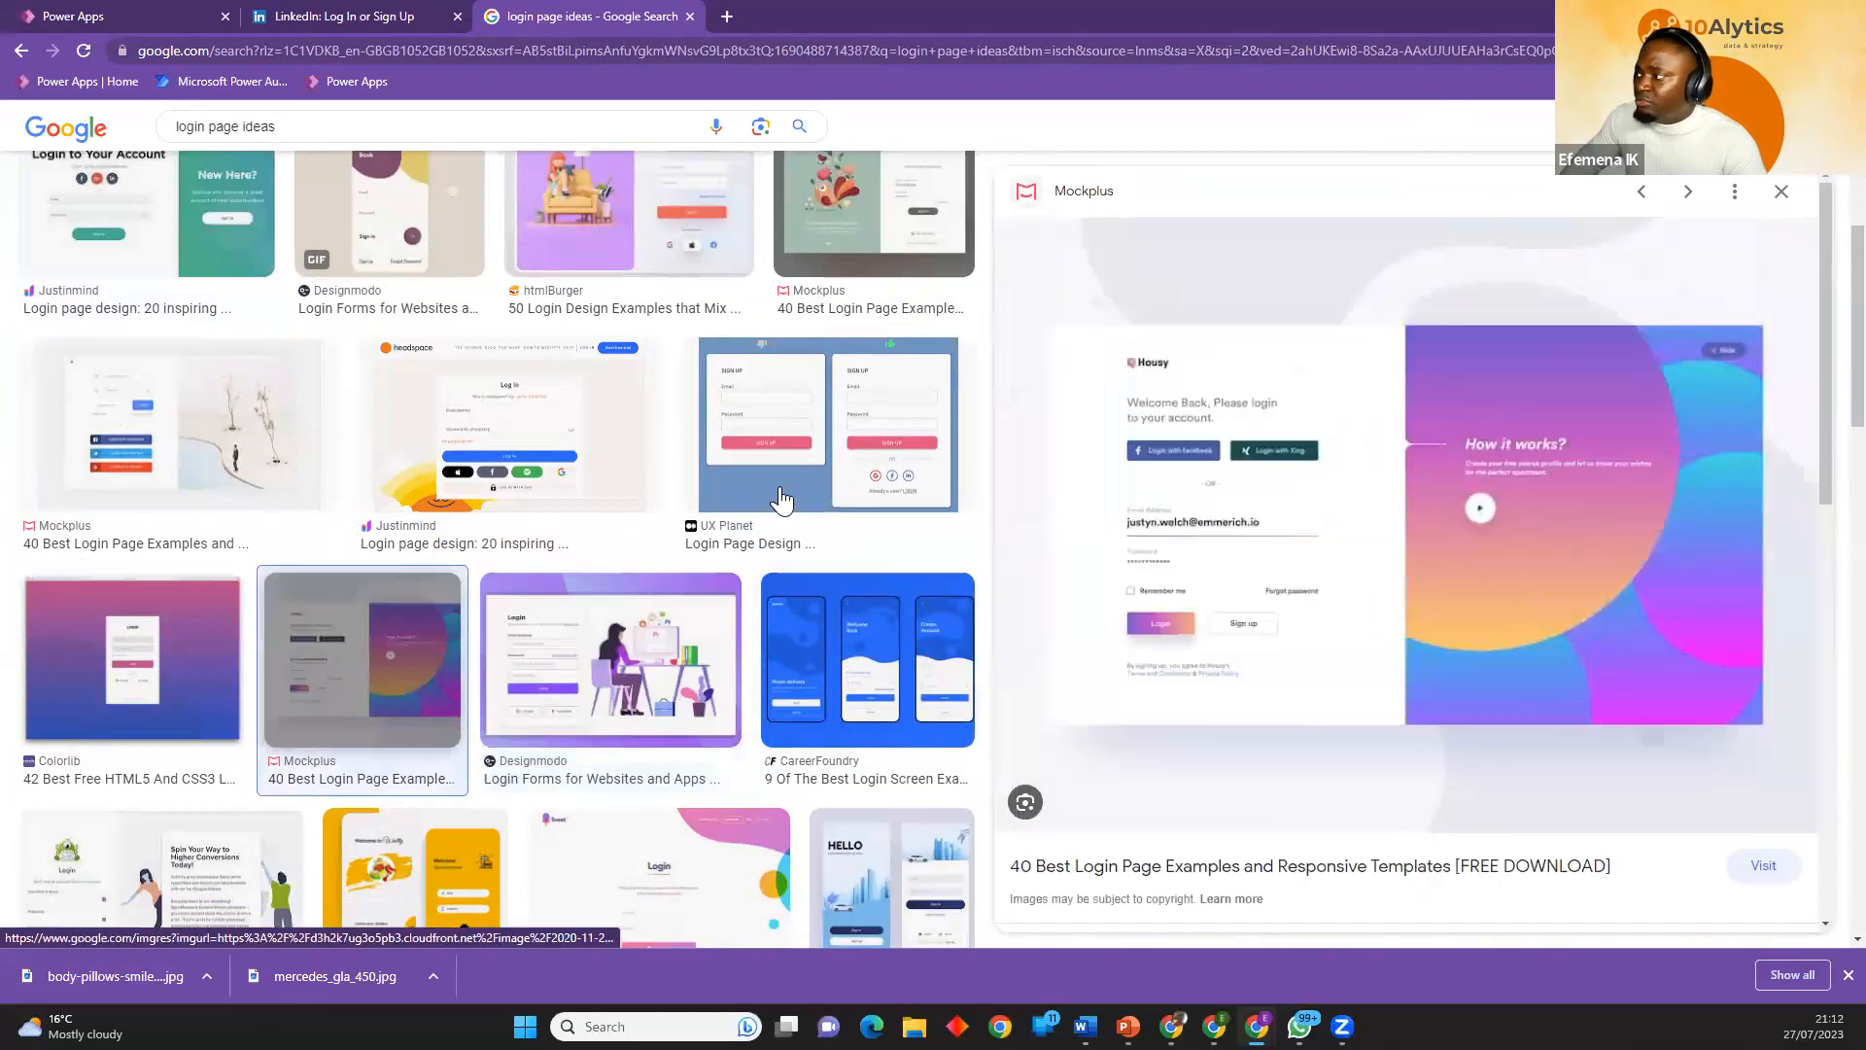
pyautogui.scroll(-3, 654, 744)
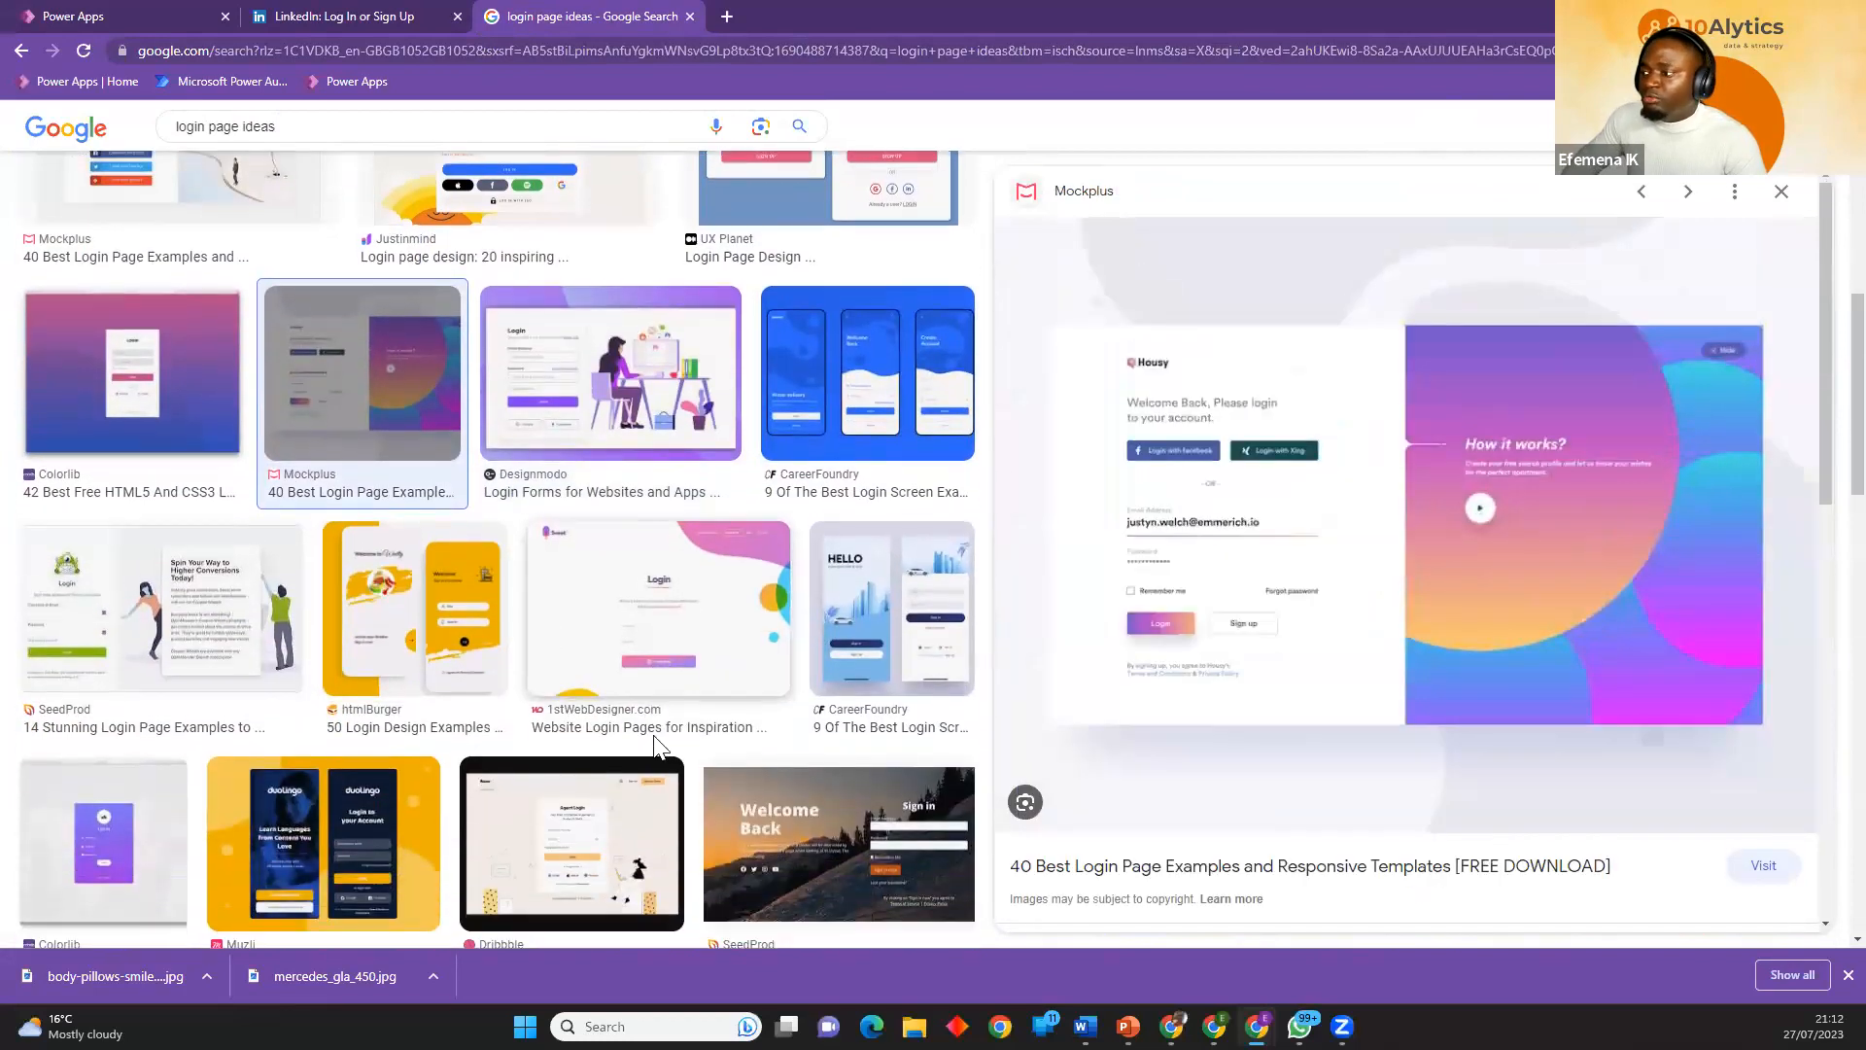
pyautogui.click(843, 643)
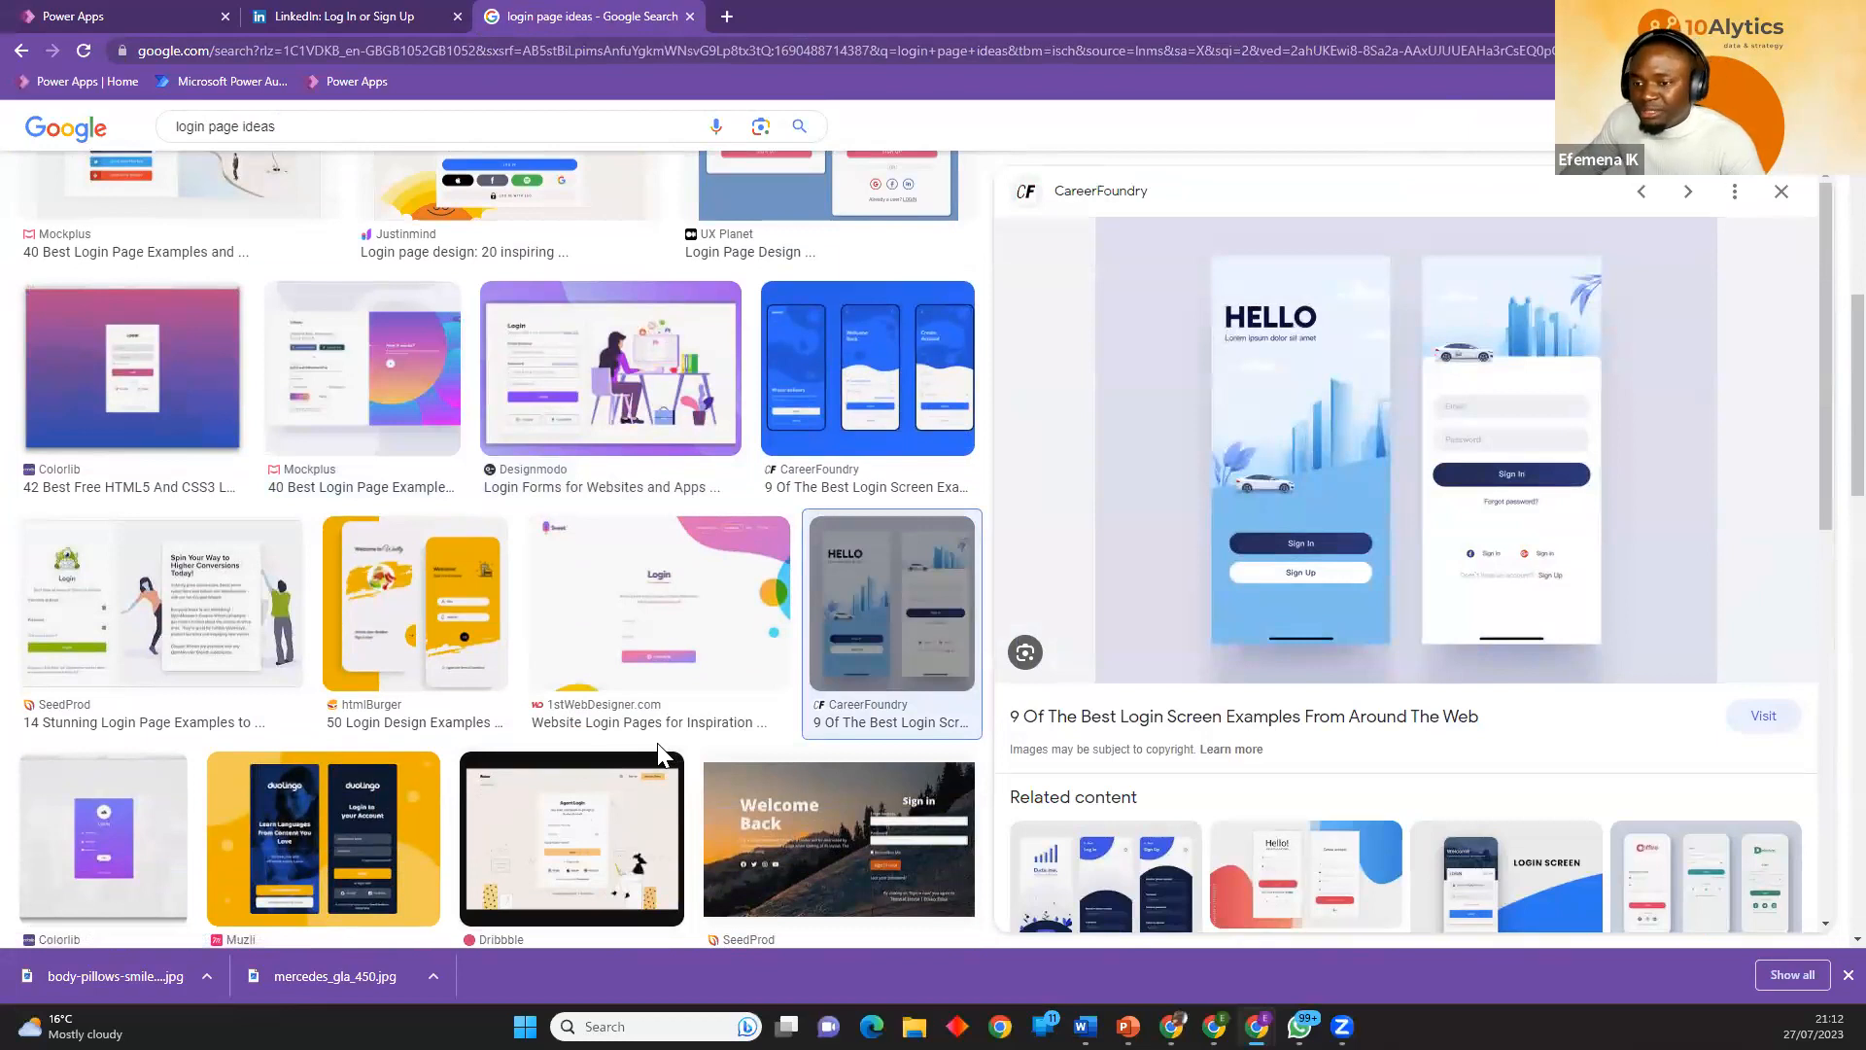
pyautogui.scroll(-7, 855, 573)
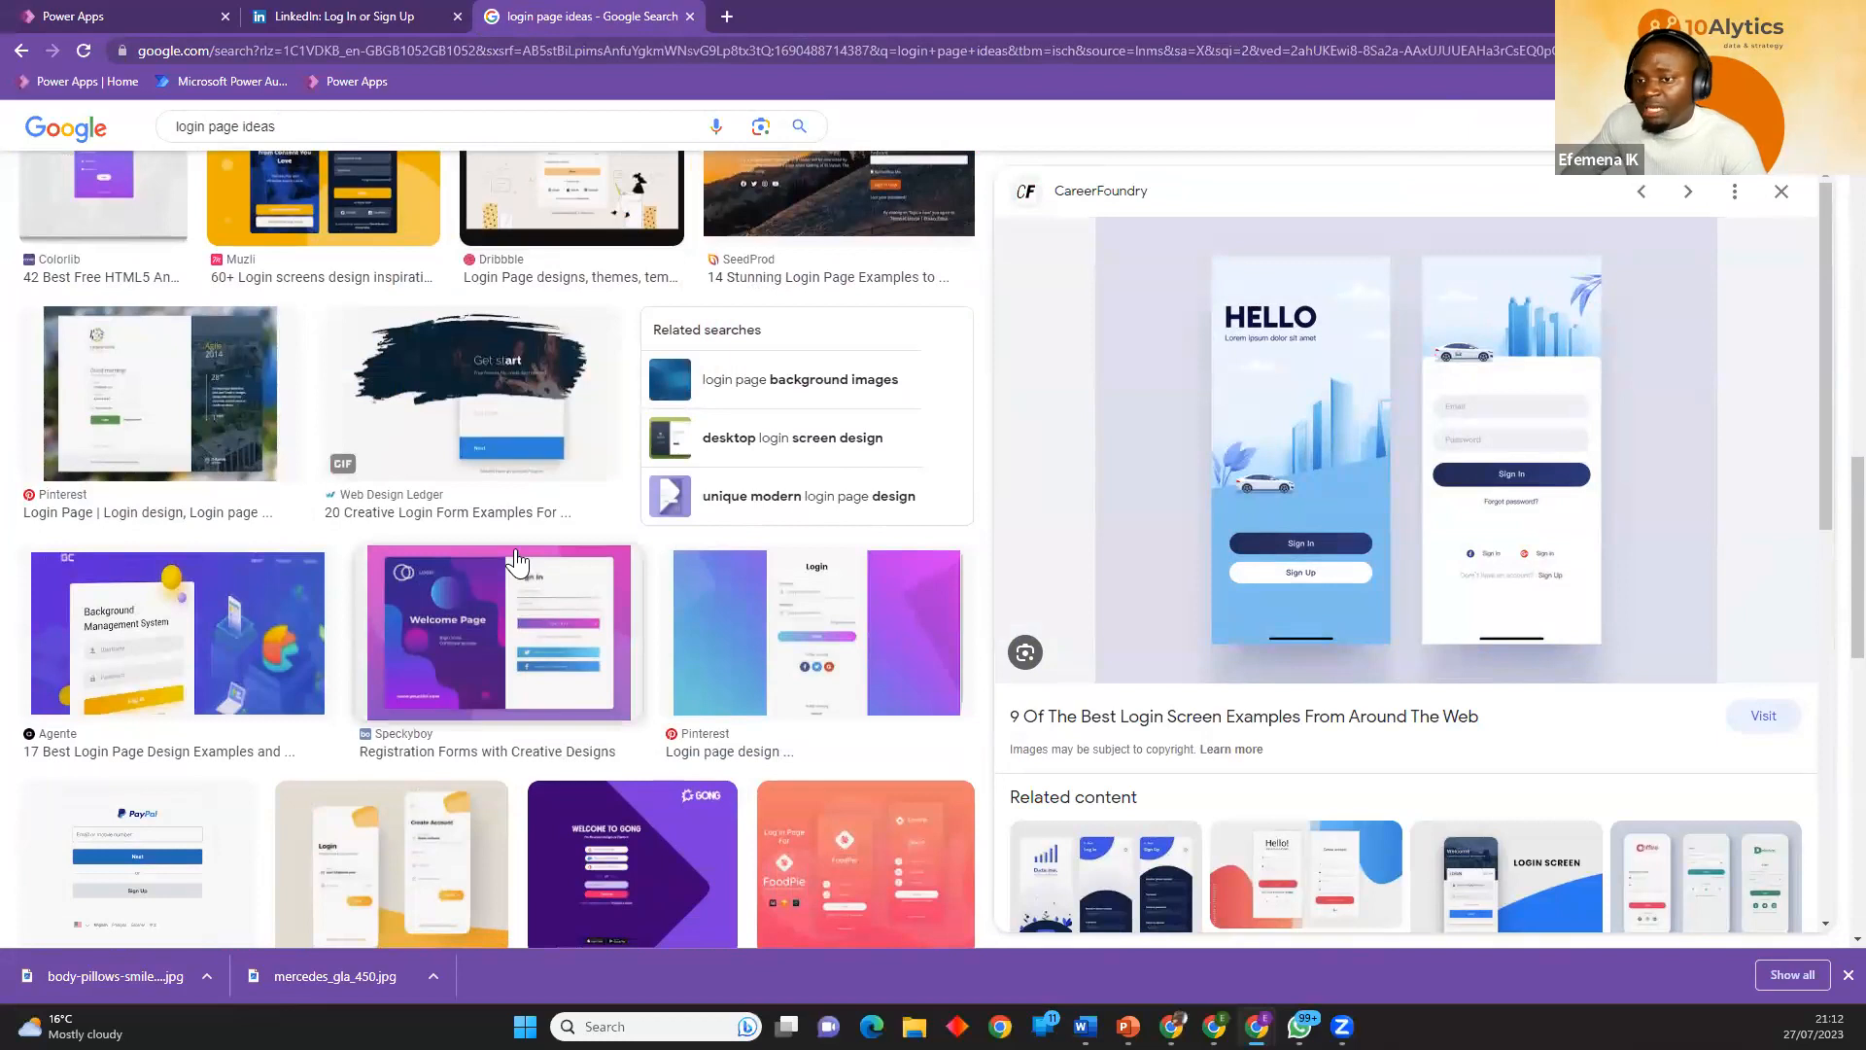
pyautogui.scroll(10, 516, 561)
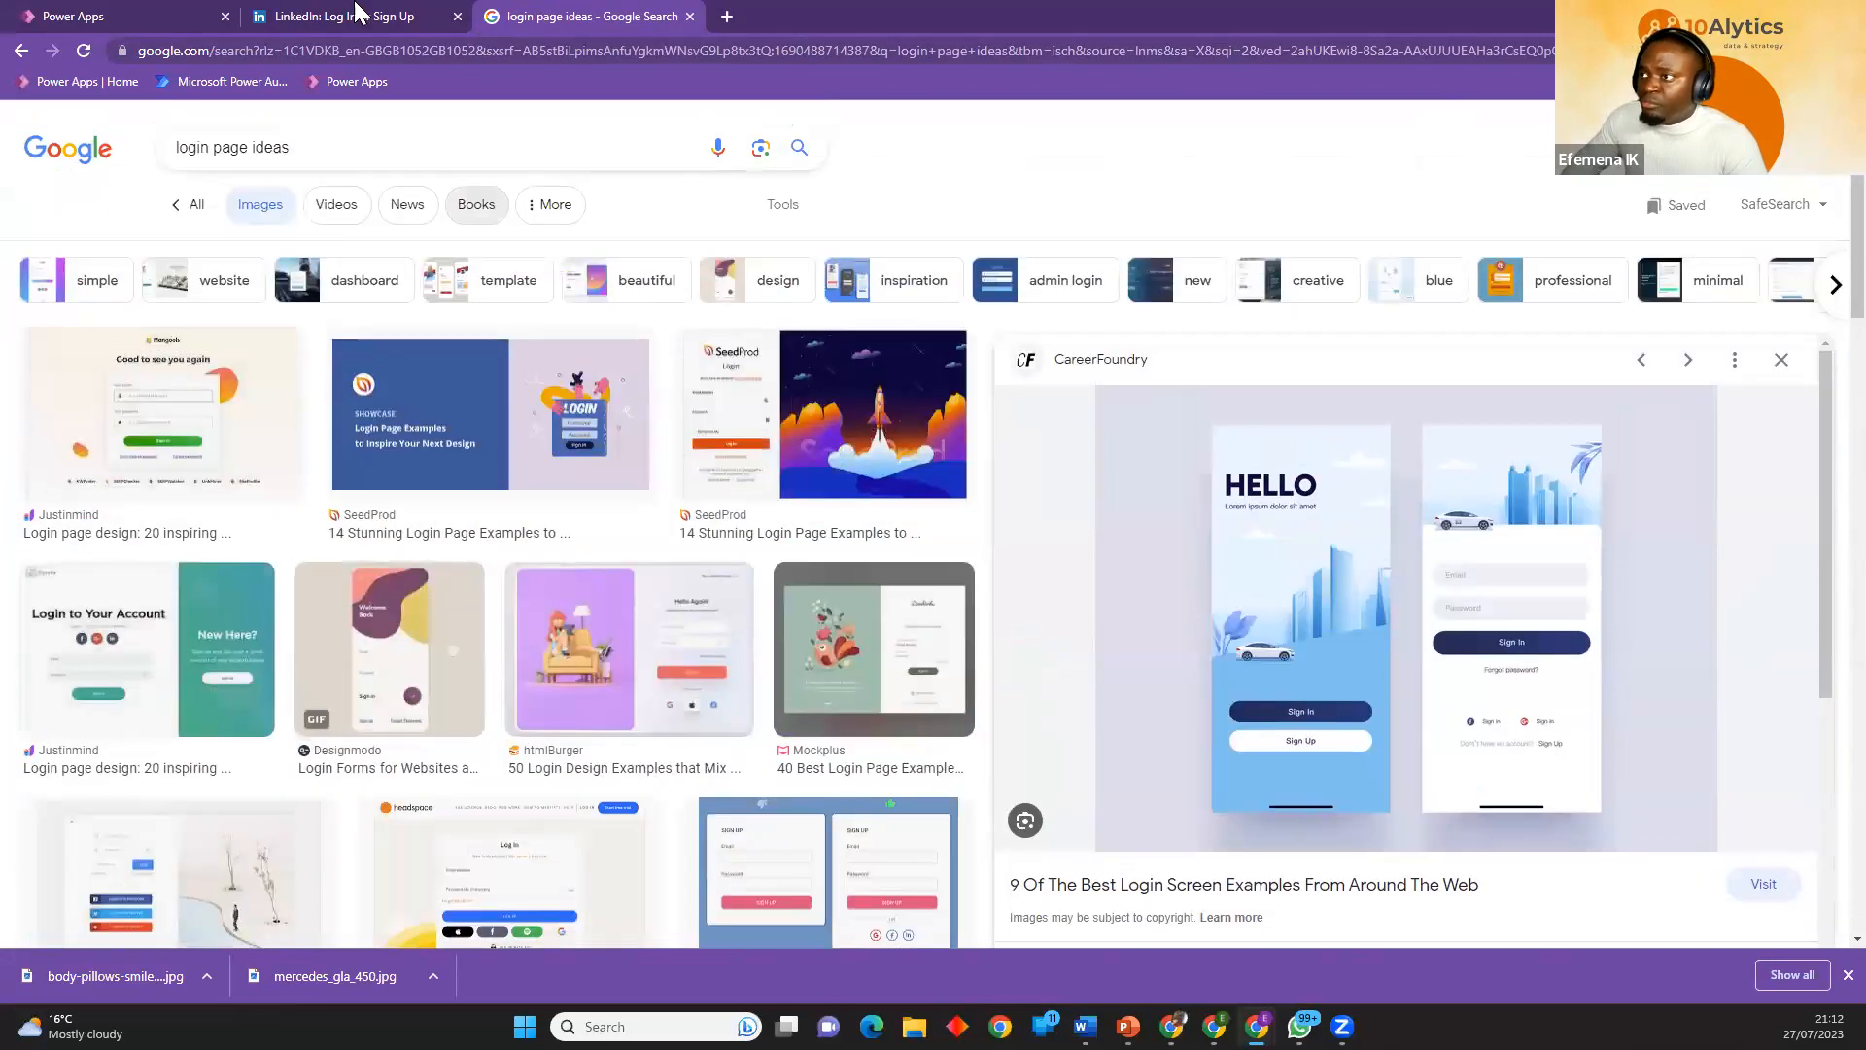
# Compare the blank Log In Screen in Power Apps with the login page ideas tab and preview Mockplus's Lovebirds login design.
pyautogui.click(124, 15)
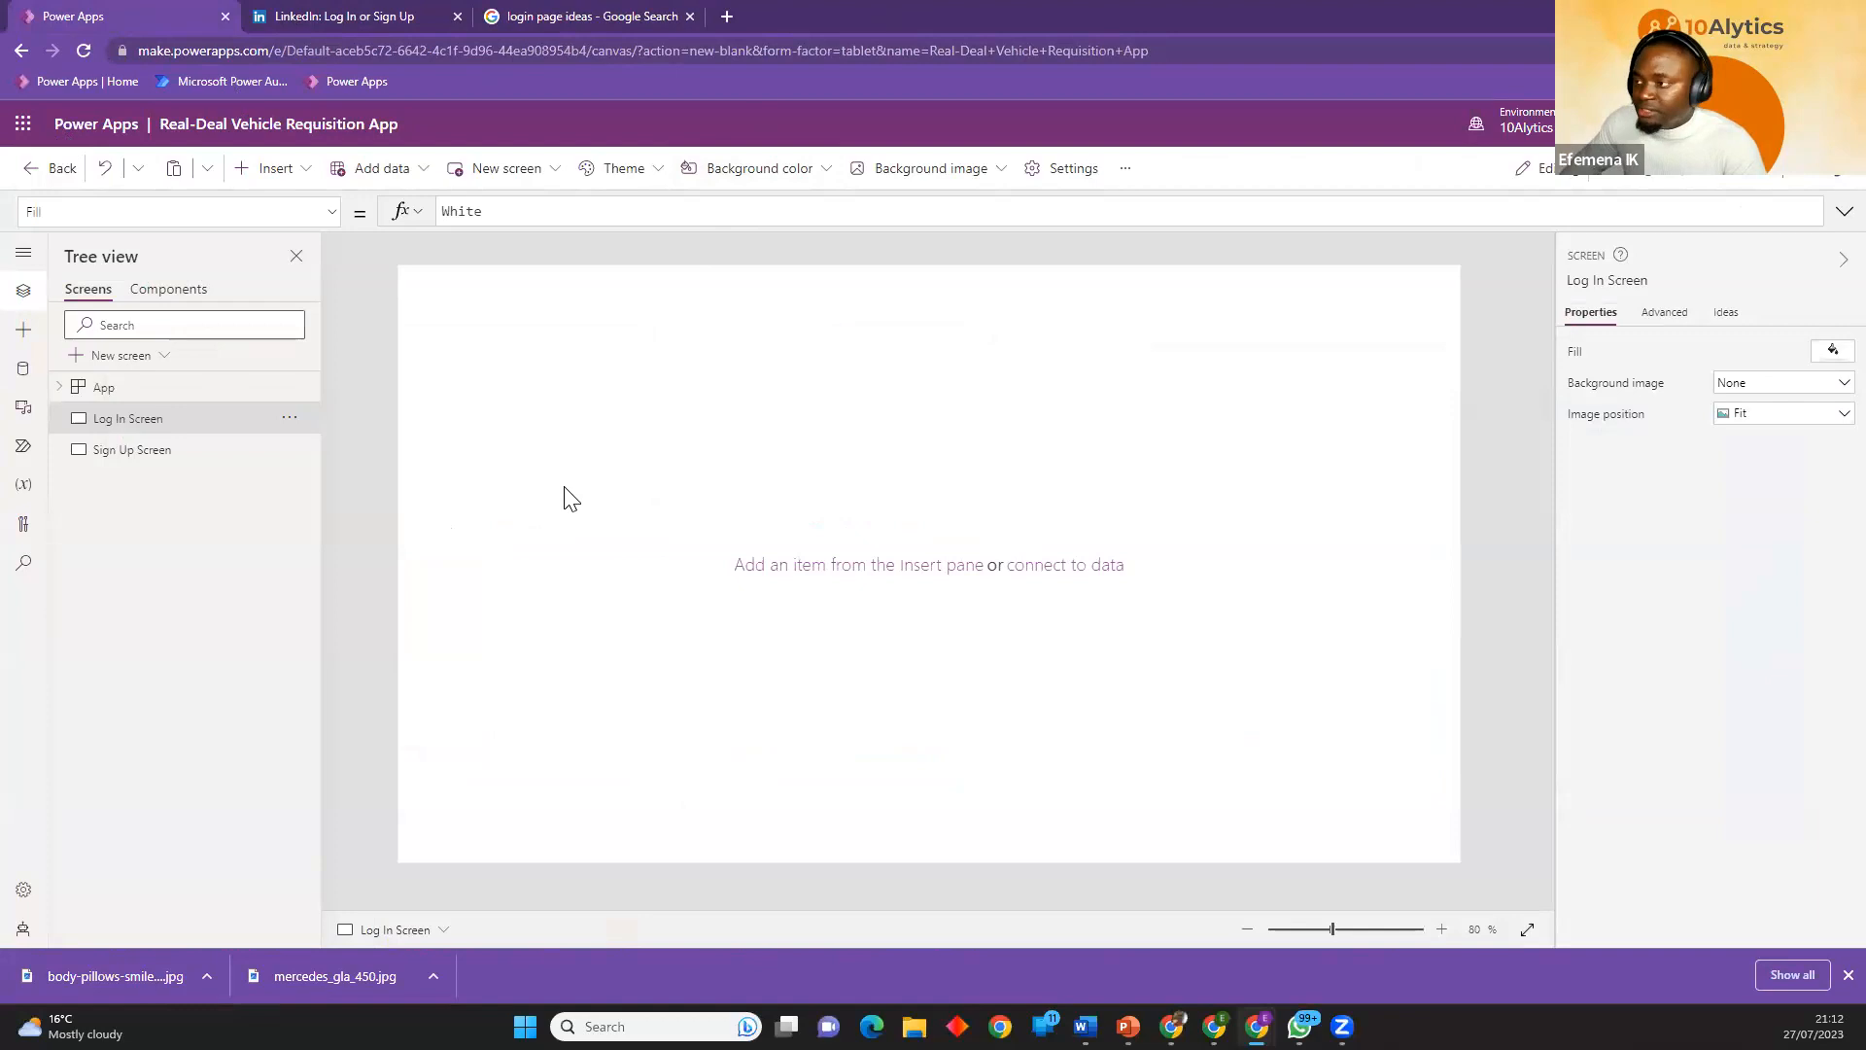
pyautogui.click(568, 14)
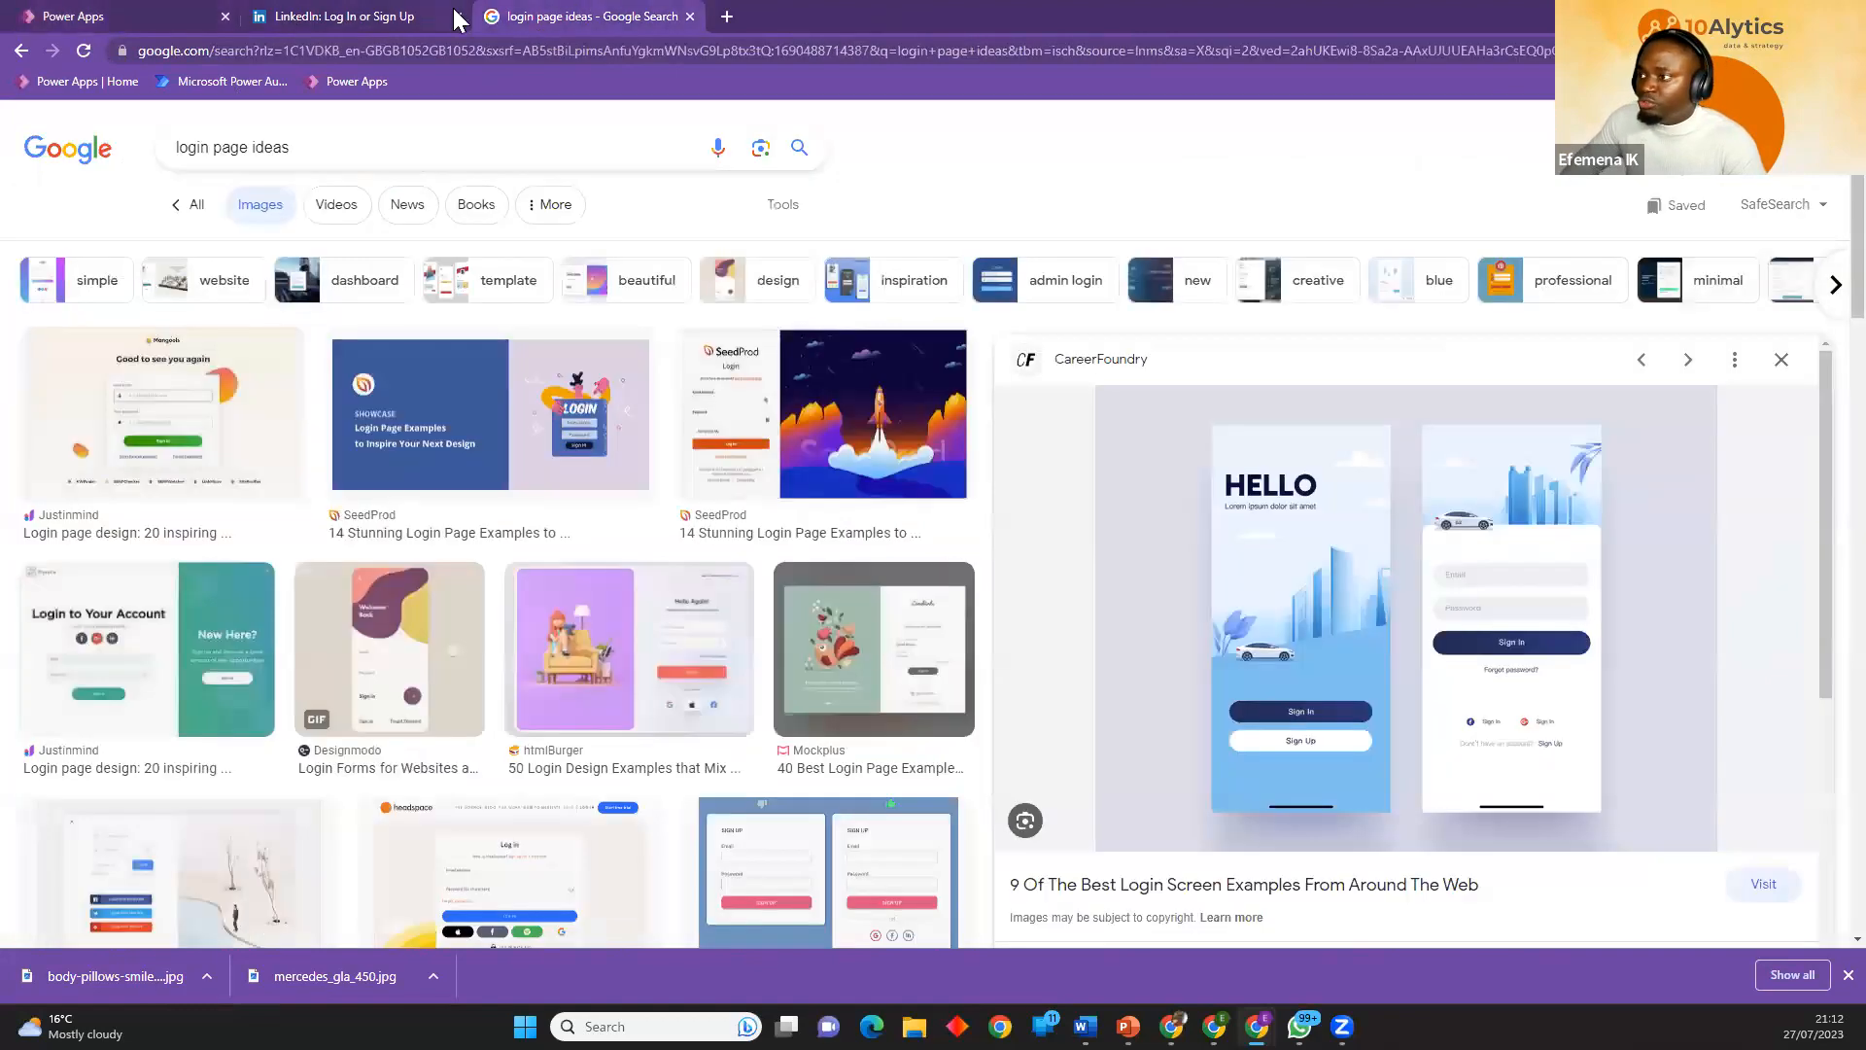
pyautogui.click(708, 696)
pyautogui.click(840, 680)
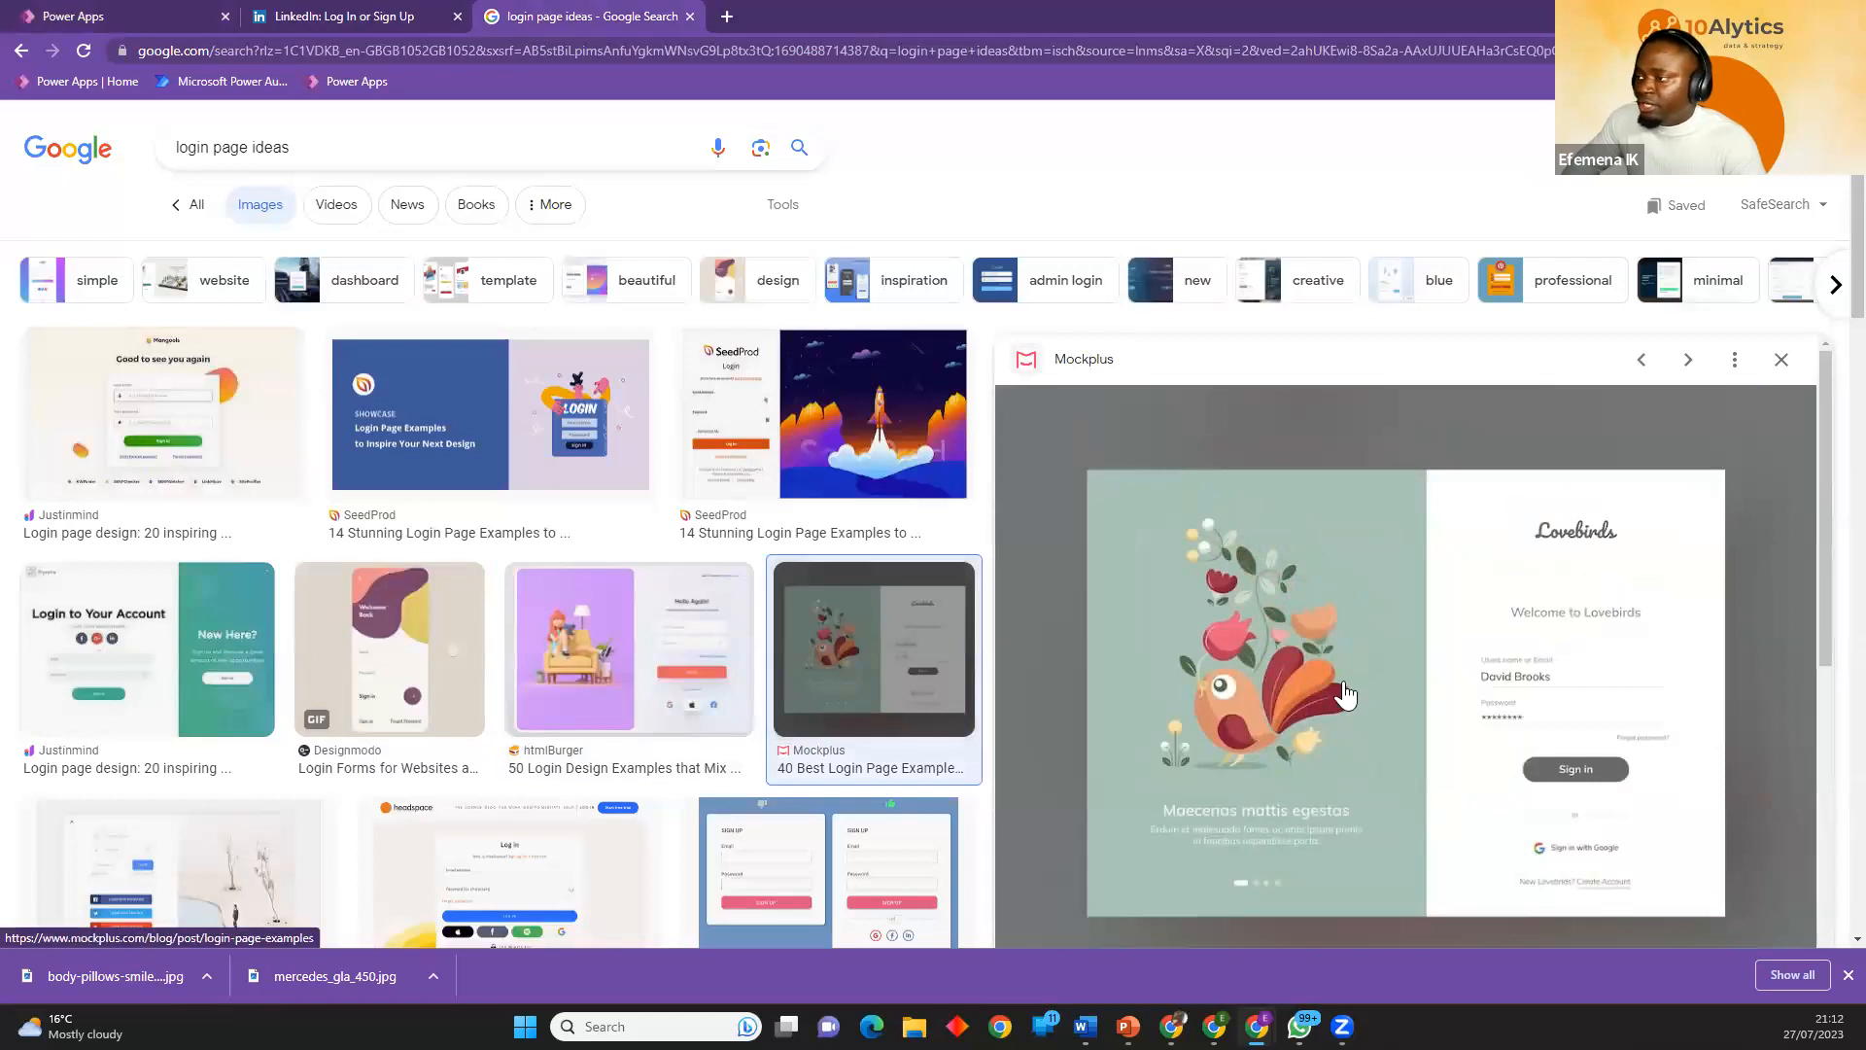
# Search Google Images for "mercedes benz" in a new Chrome tab and browse the car pictures.
pyautogui.click(727, 17)
pyautogui.click(723, 47)
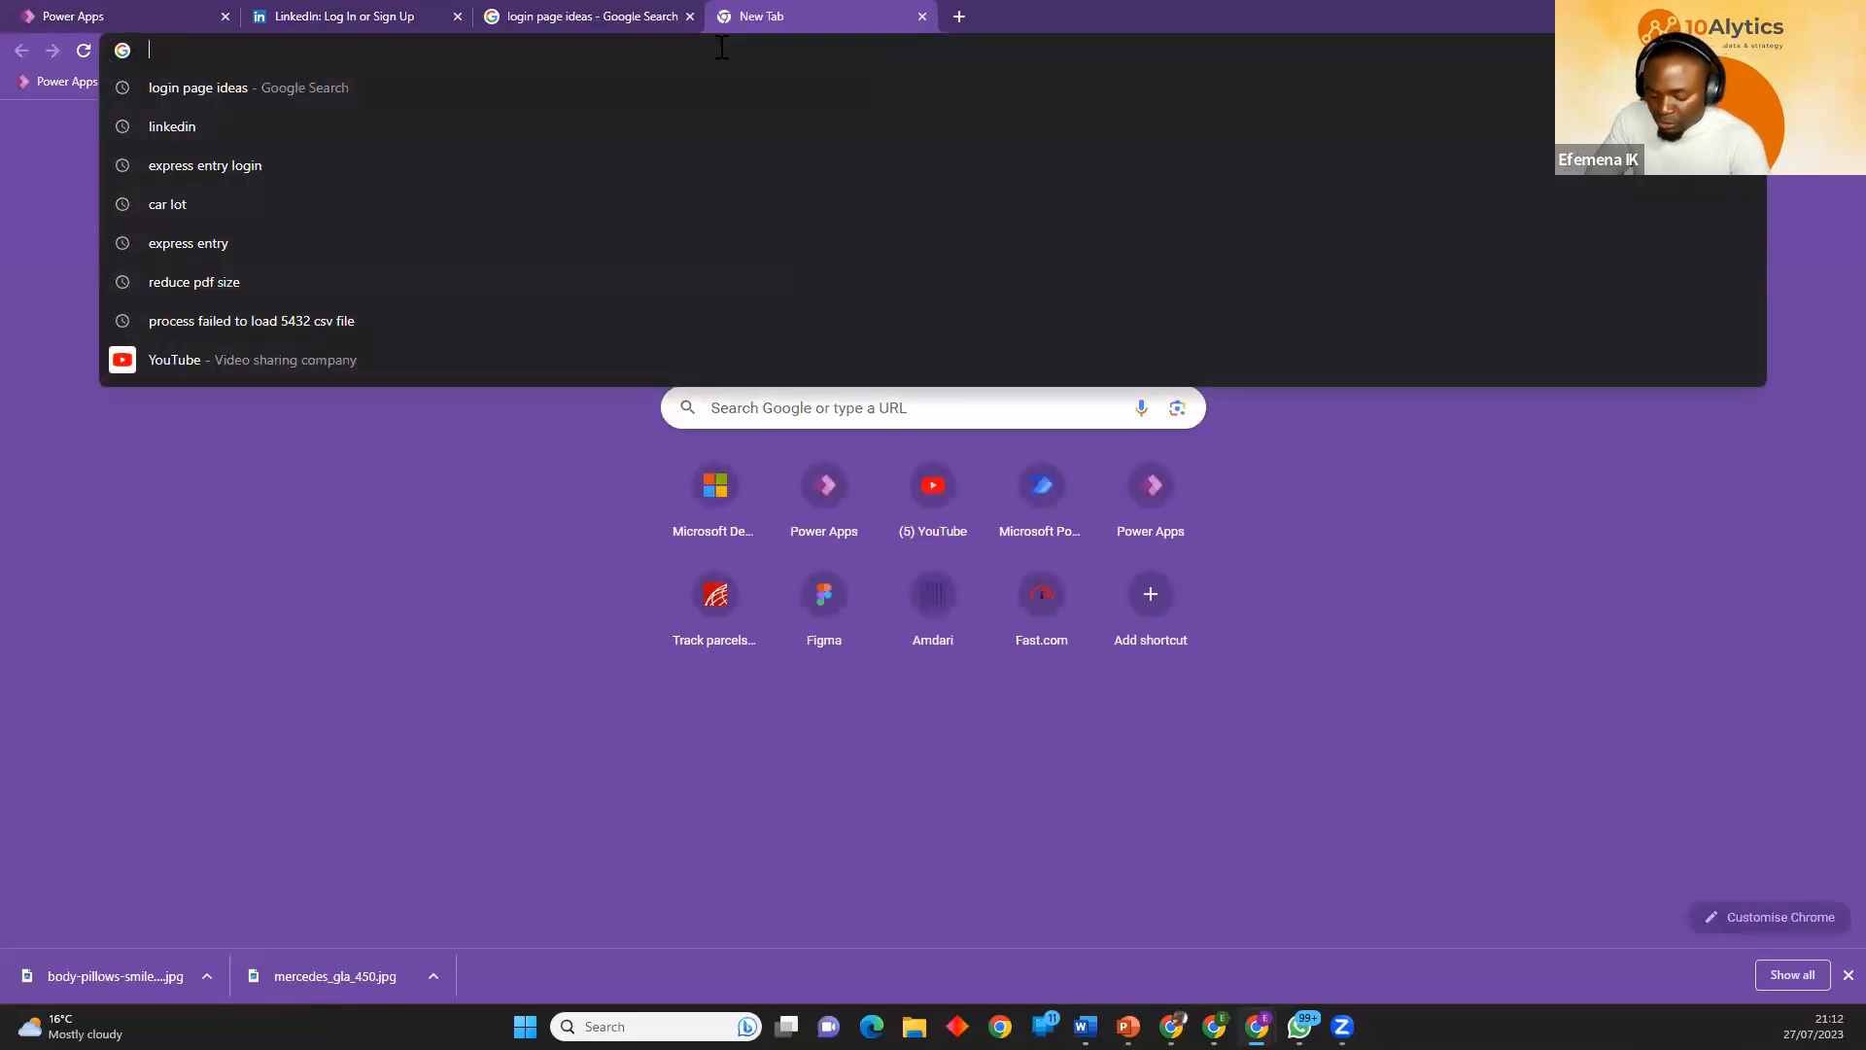
pyautogui.write('Me')
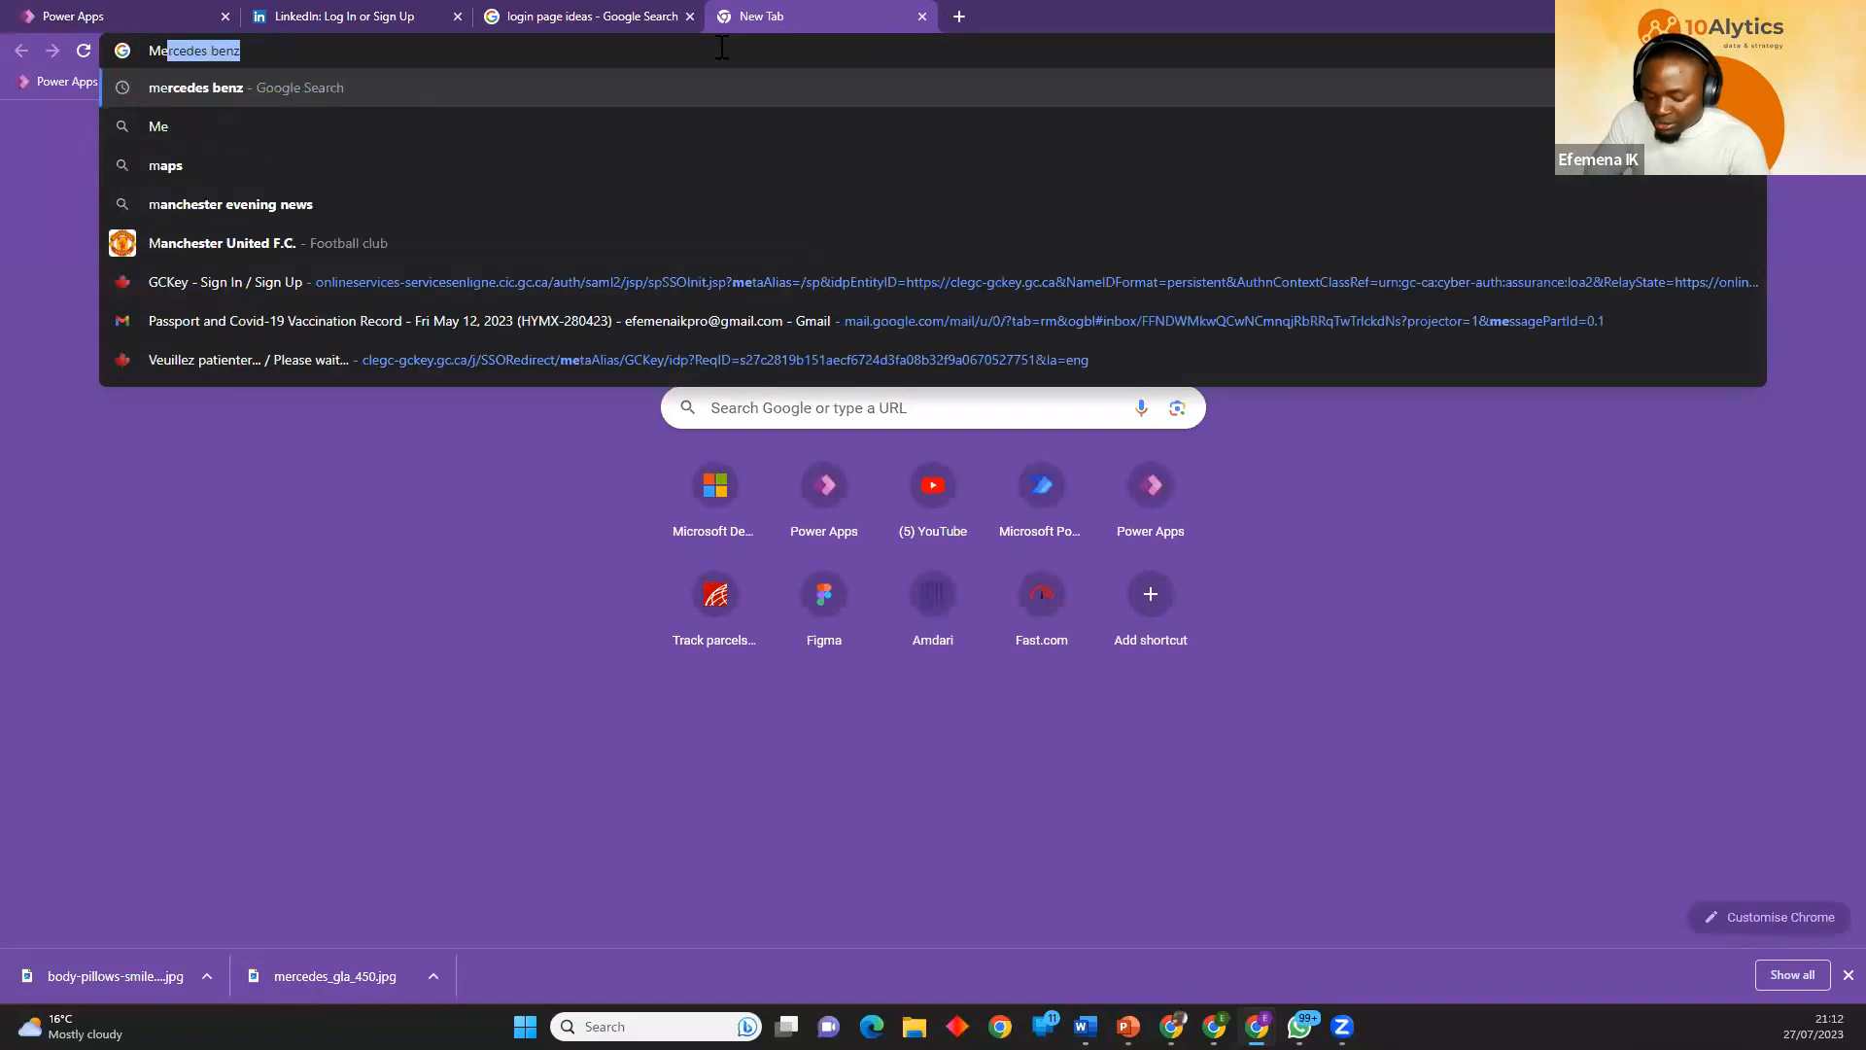
pyautogui.press('Return')
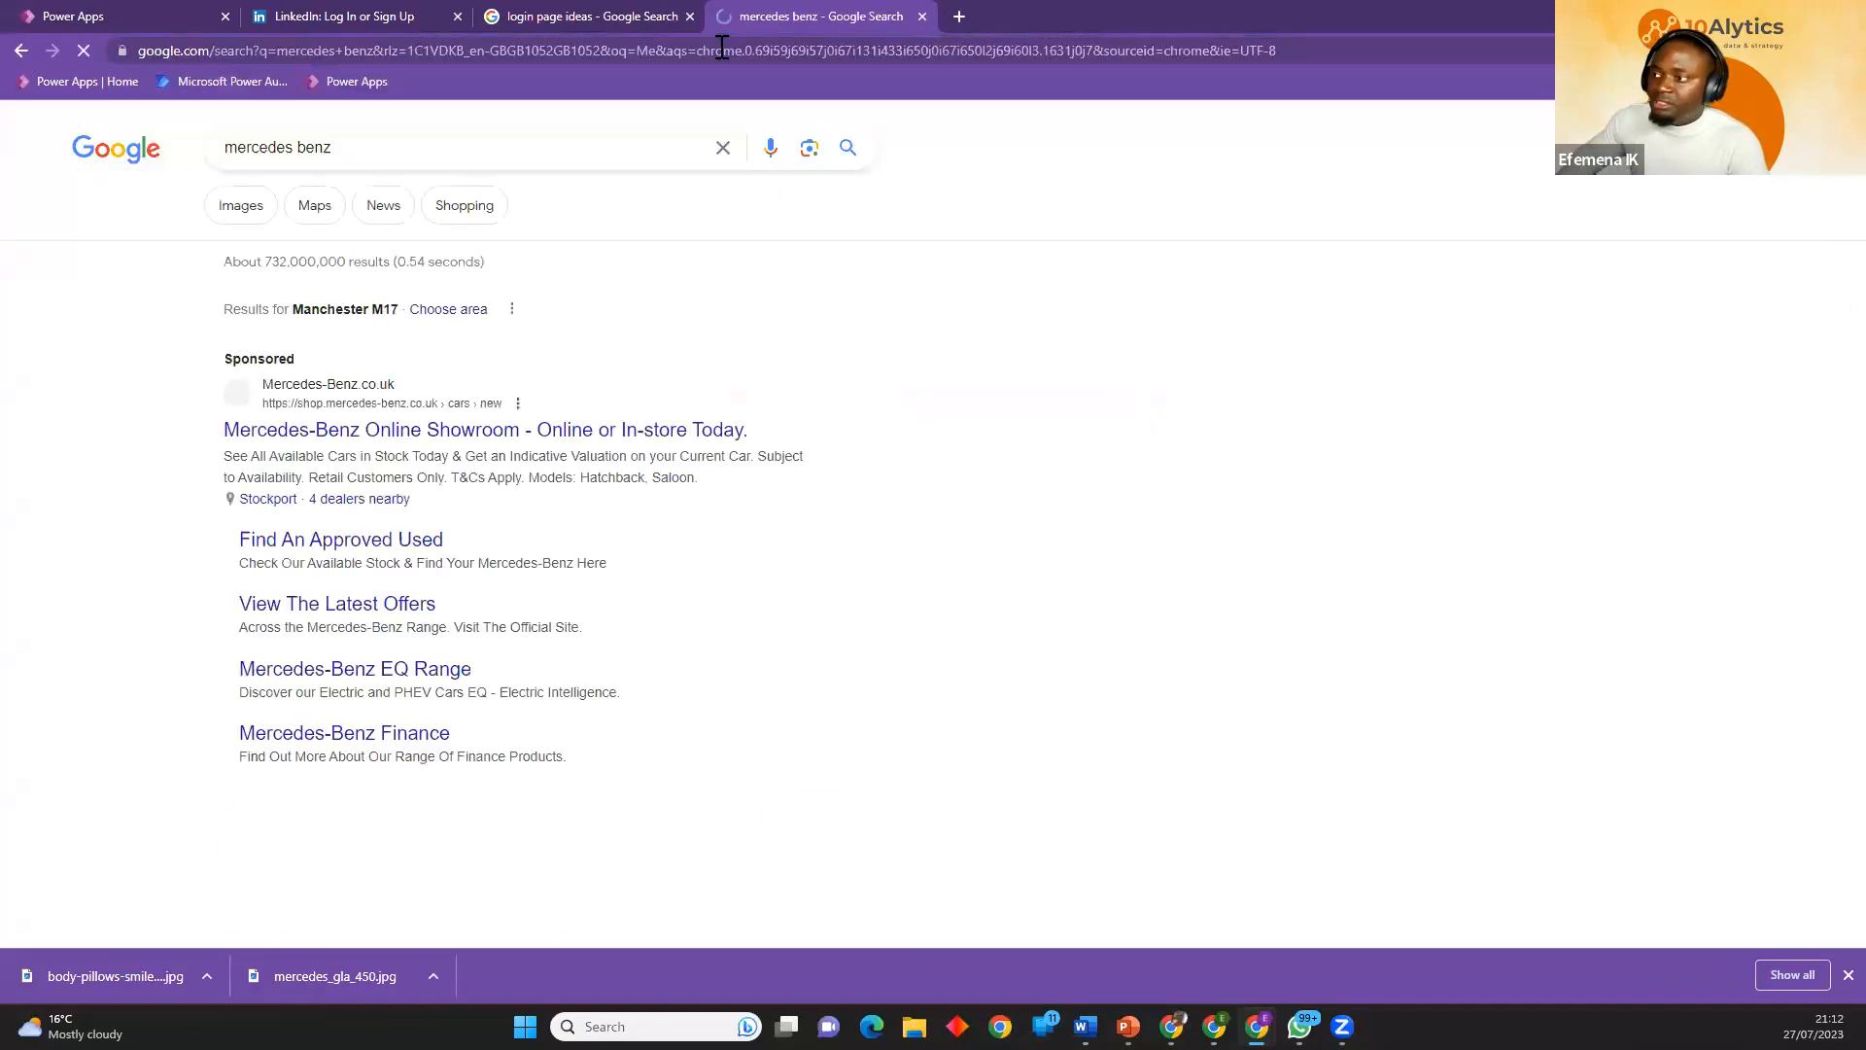
pyautogui.click(245, 216)
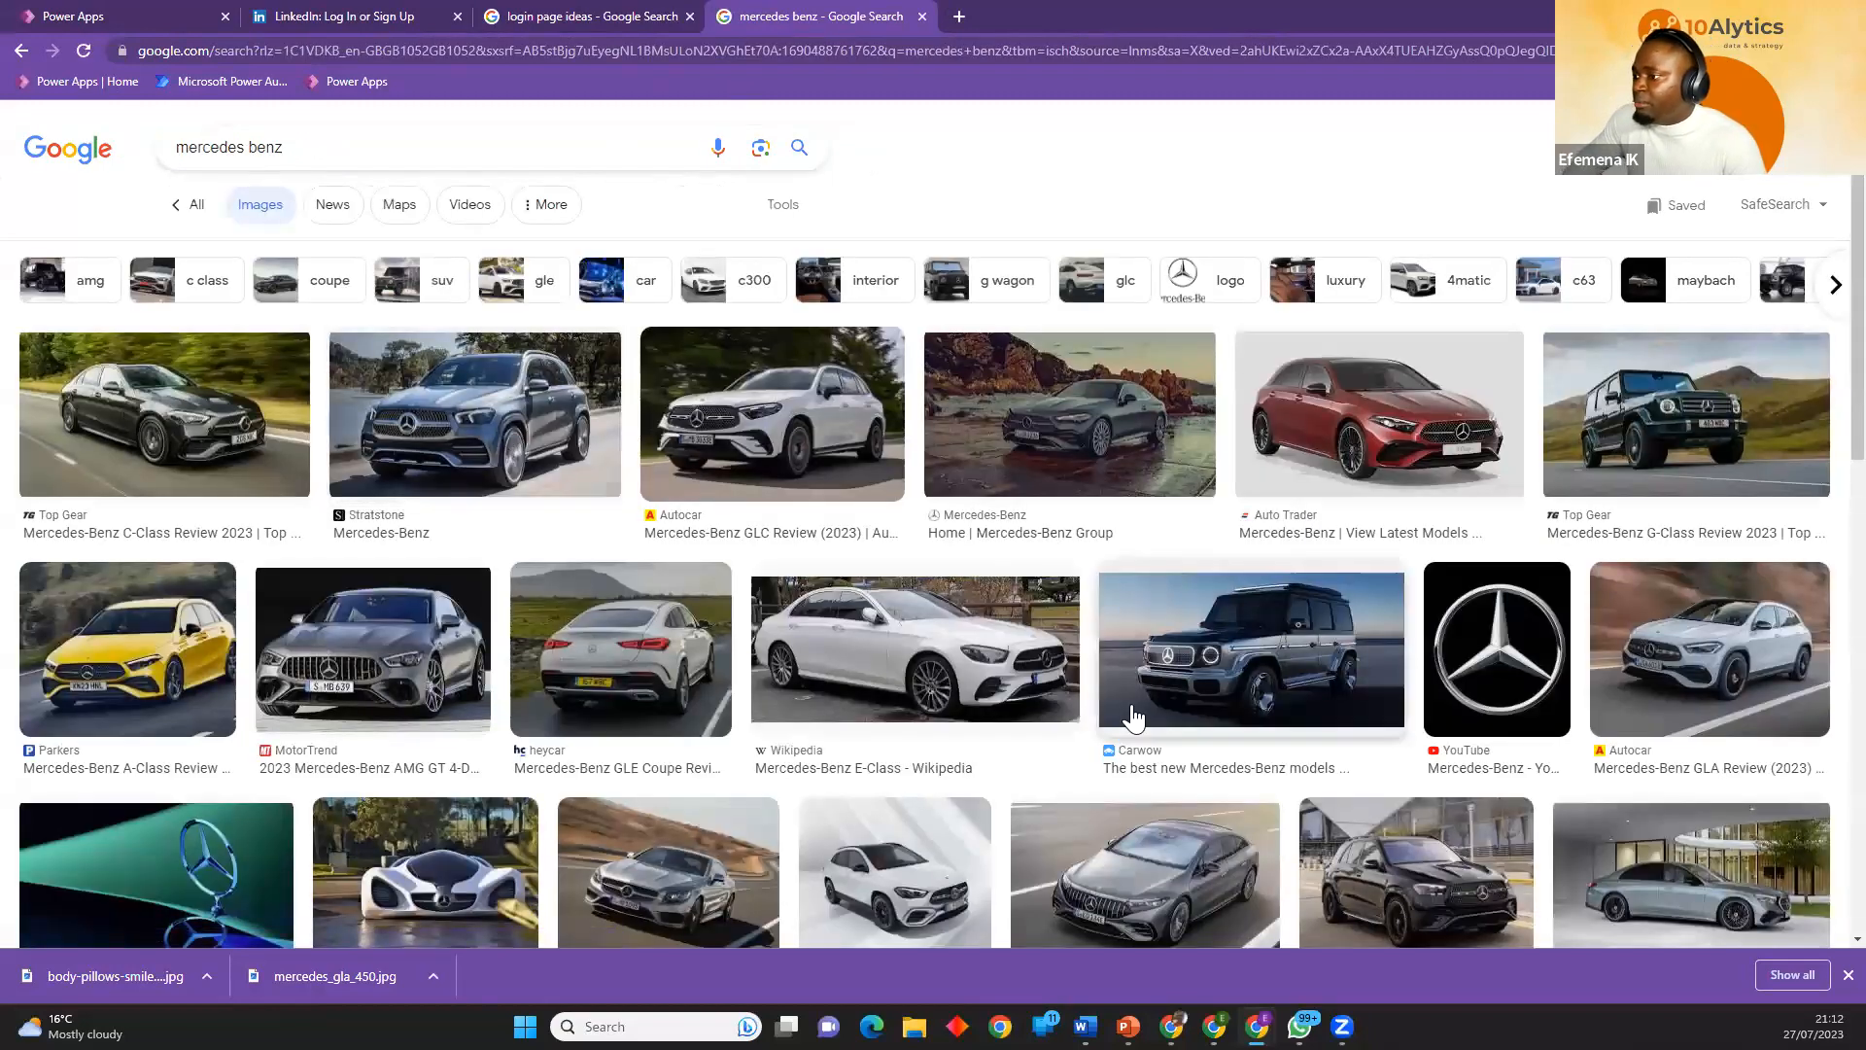
pyautogui.scroll(-4, 1132, 695)
pyautogui.scroll(-3, 1132, 694)
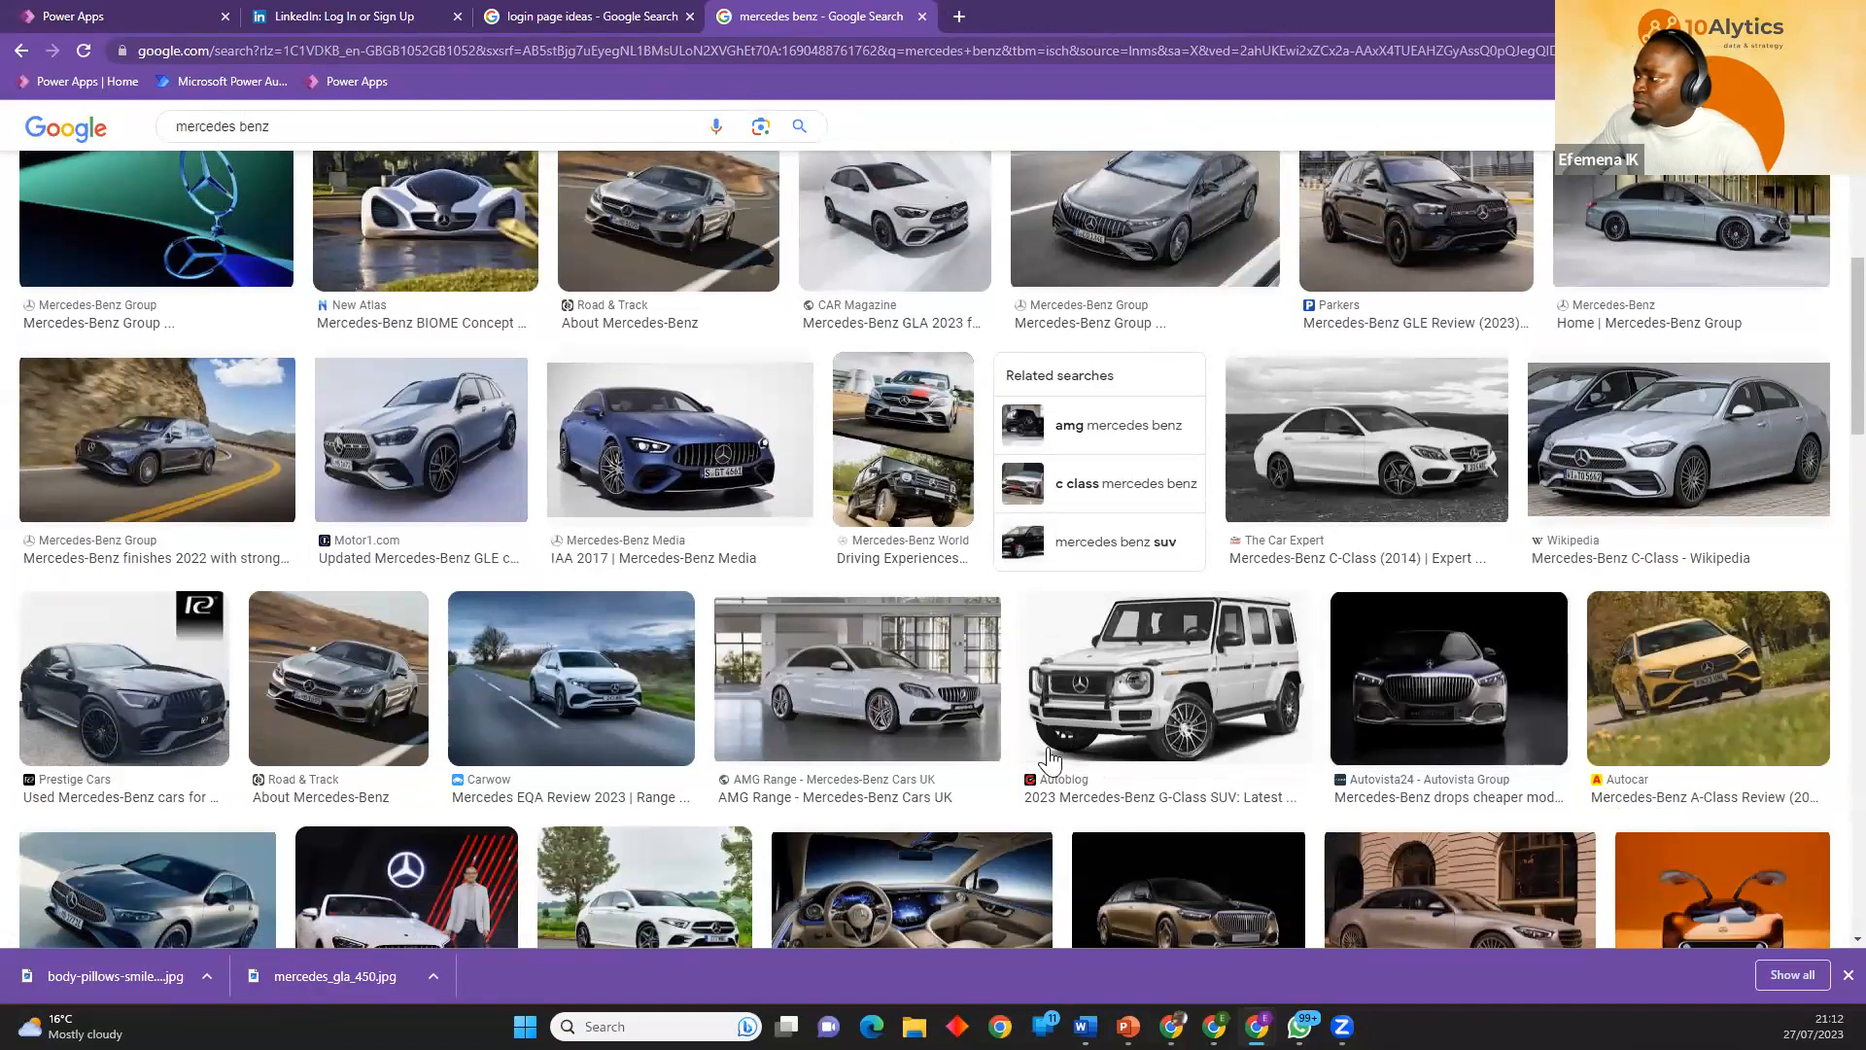
pyautogui.scroll(-2, 188, 586)
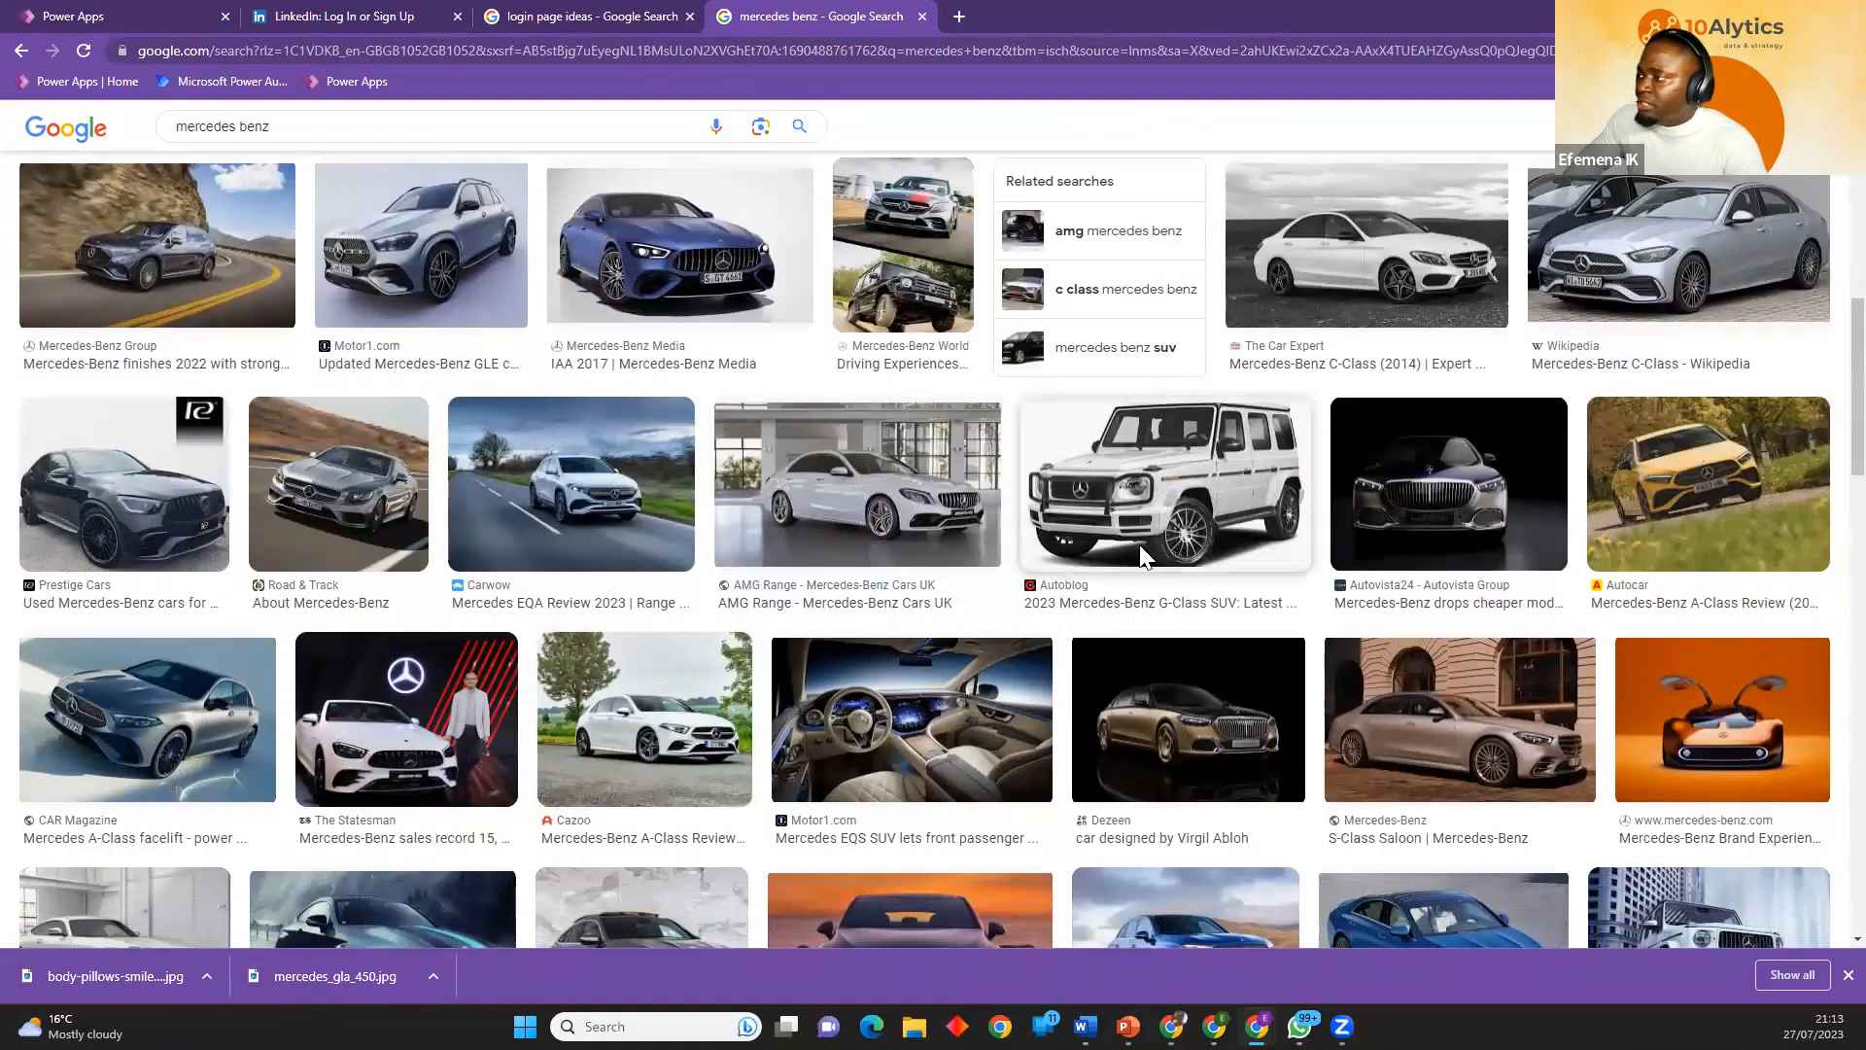
# Save the Autocar Mercedes-Benz GLC Review image as 99-mercedes-benz-glc-front-quarter-tracking_0 in the 10alytics Power Platform Developer folder.
pyautogui.scroll(10, 1139, 544)
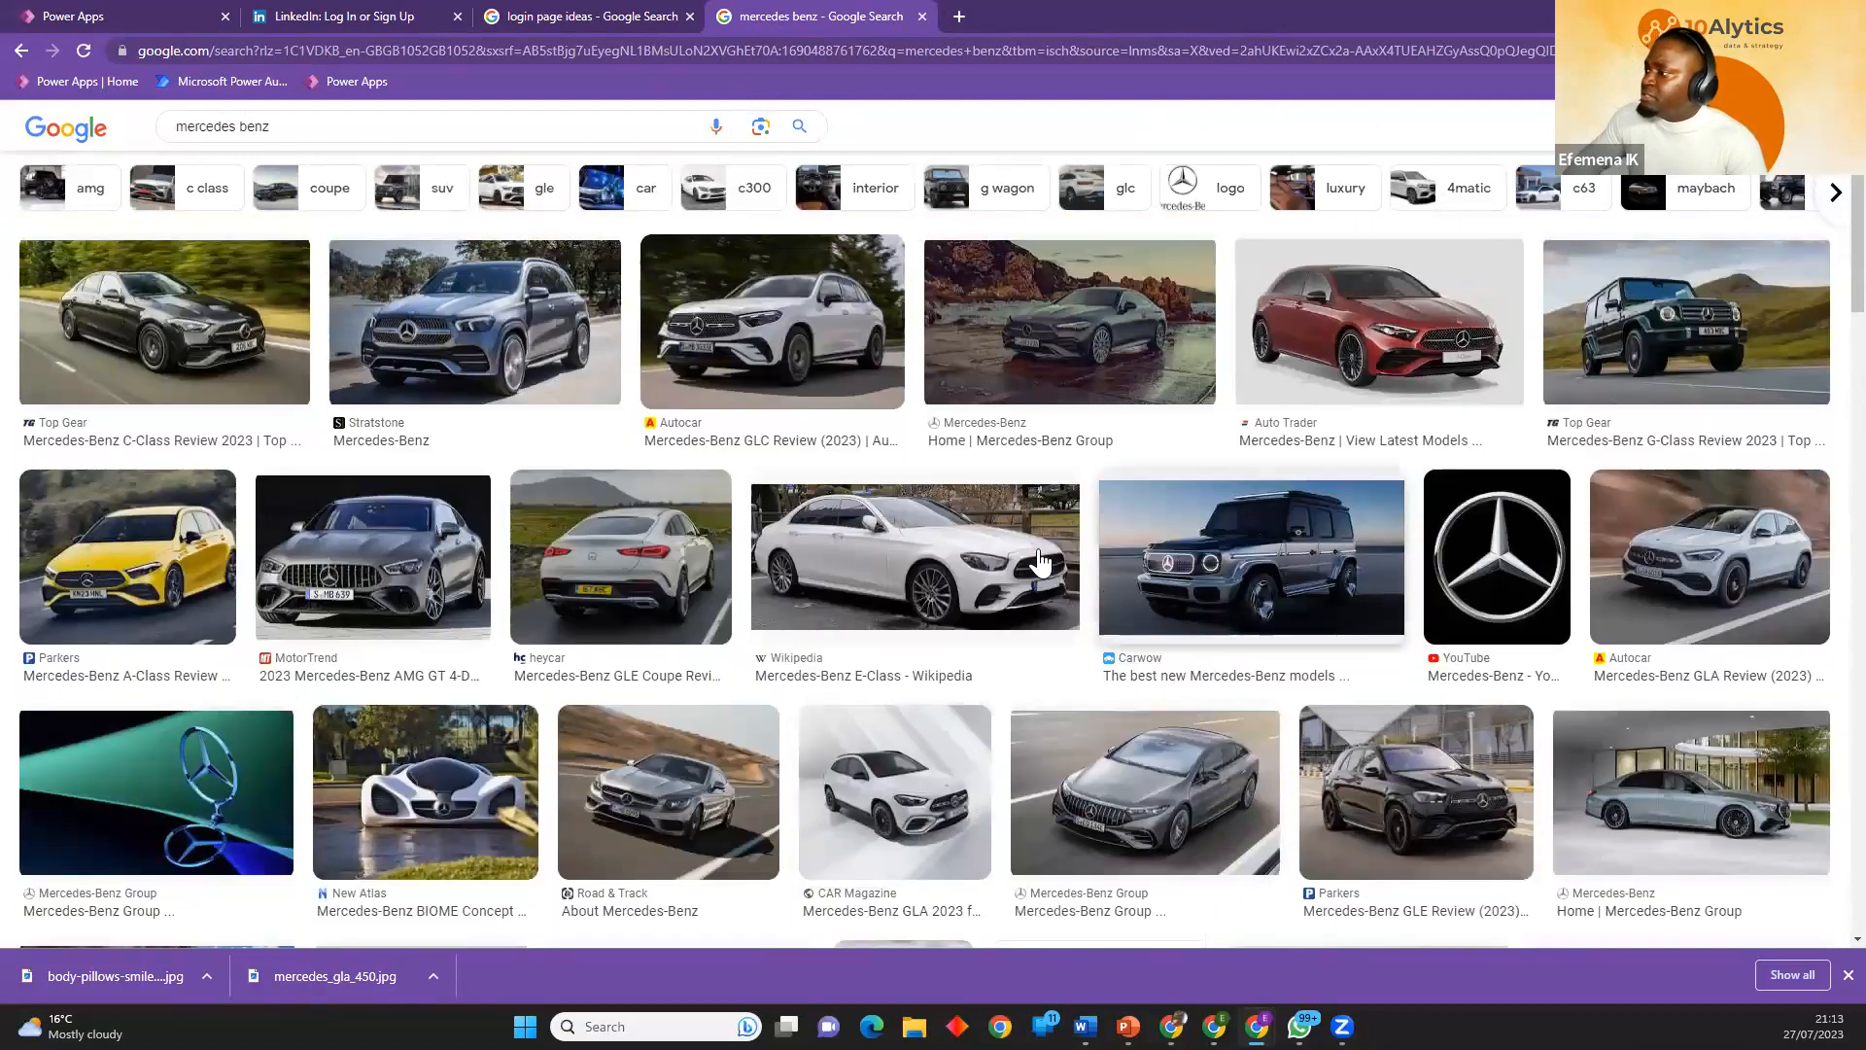
pyautogui.click(833, 442)
pyautogui.rightClick(1380, 367)
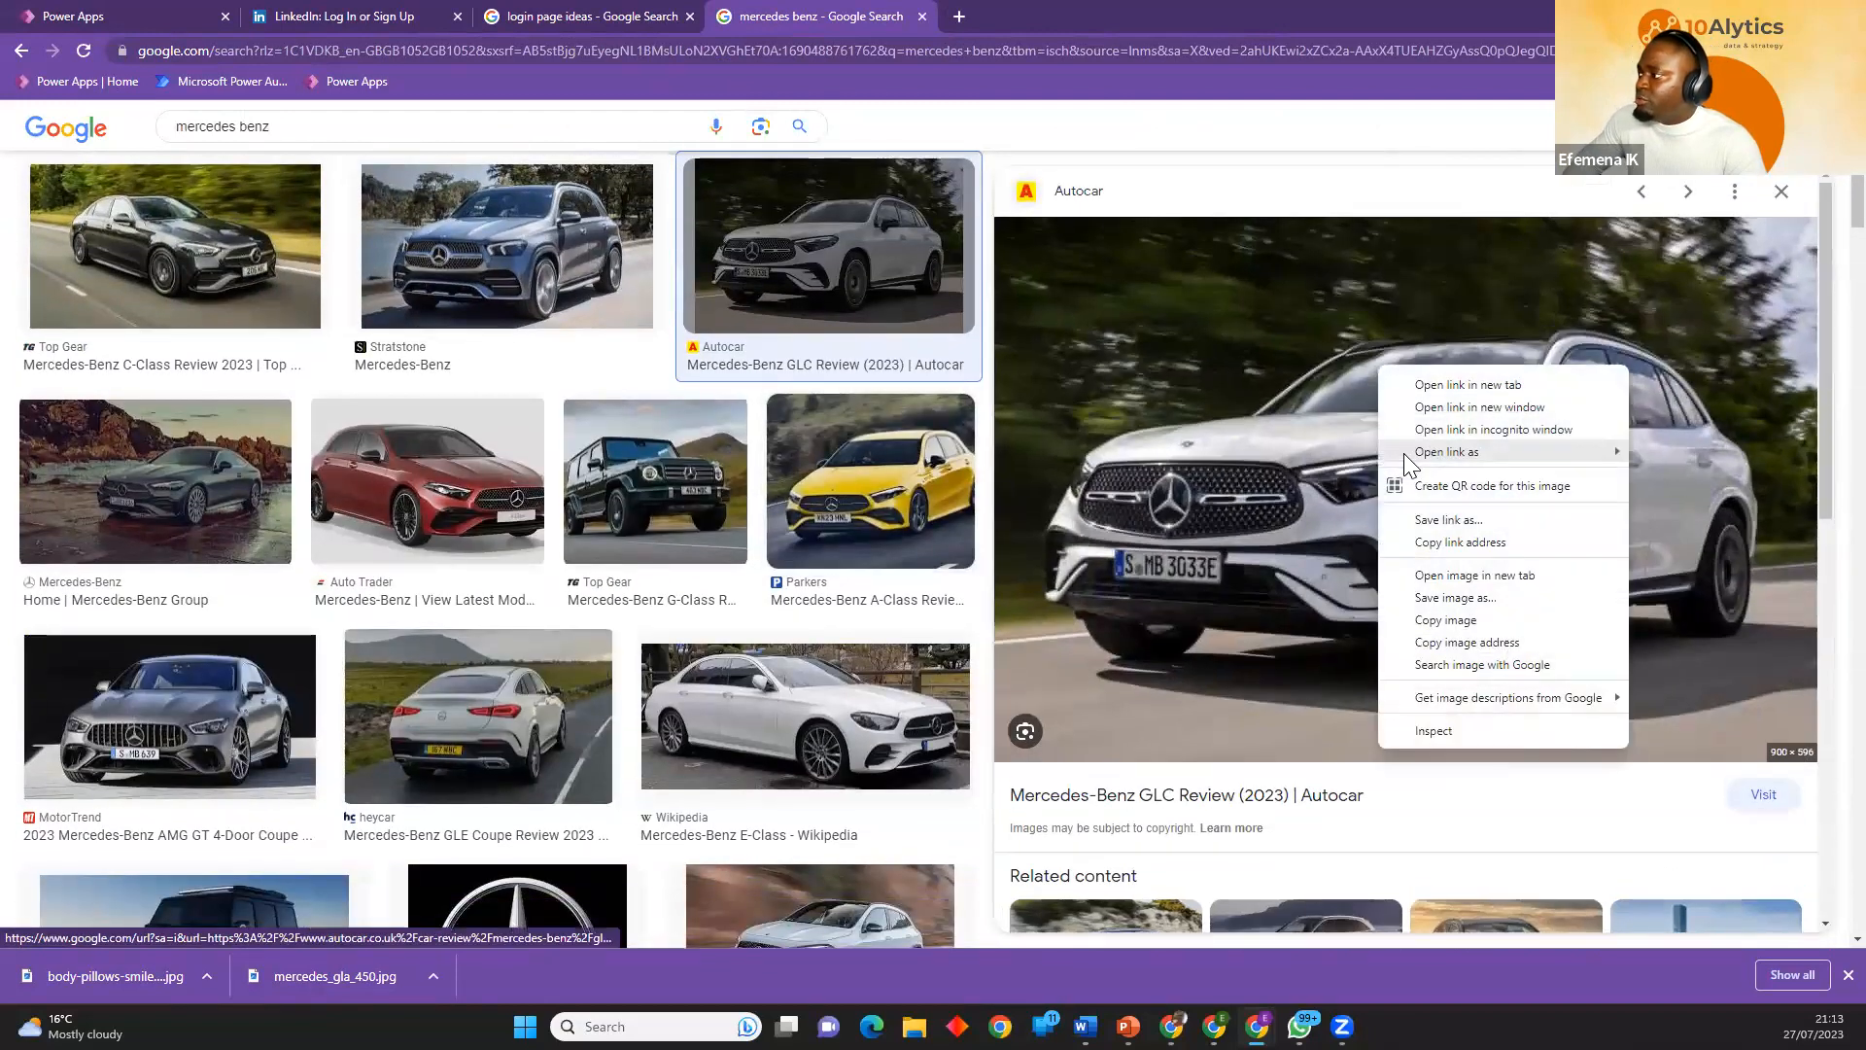
pyautogui.click(1442, 597)
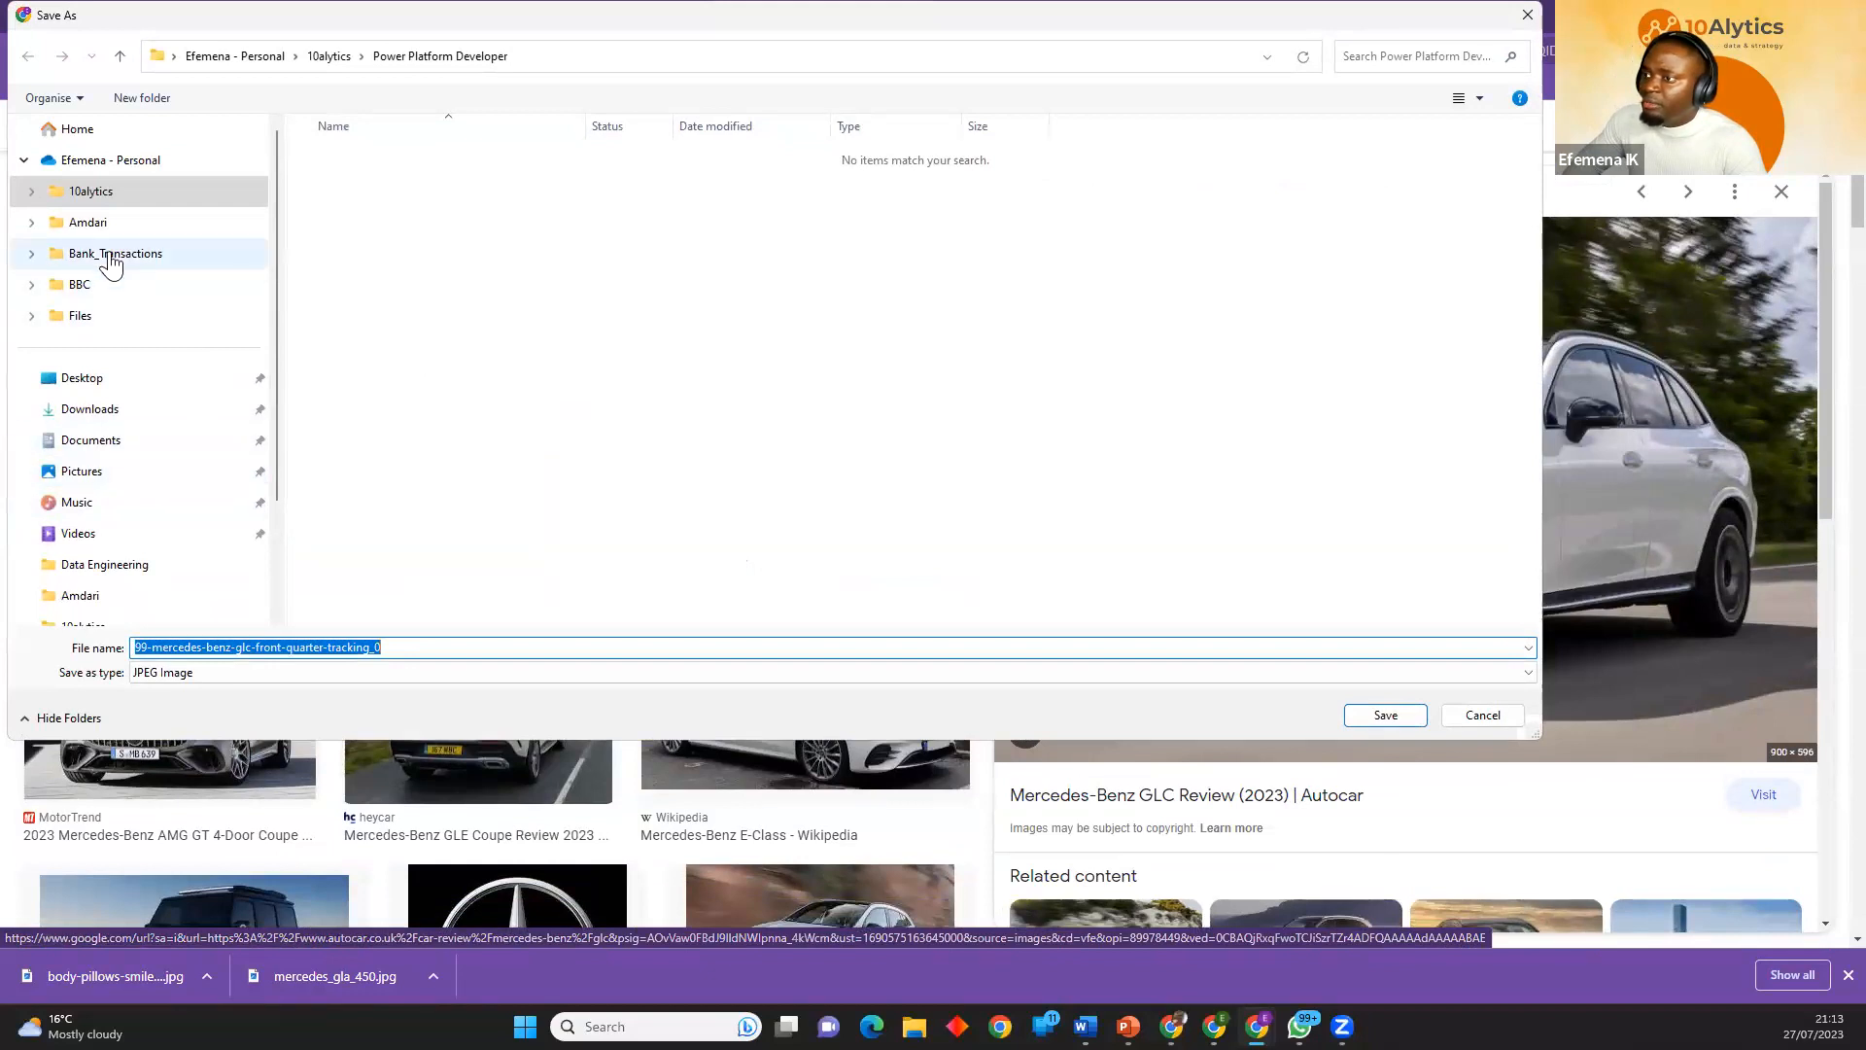
pyautogui.click(91, 192)
pyautogui.scroll(-5, 408, 401)
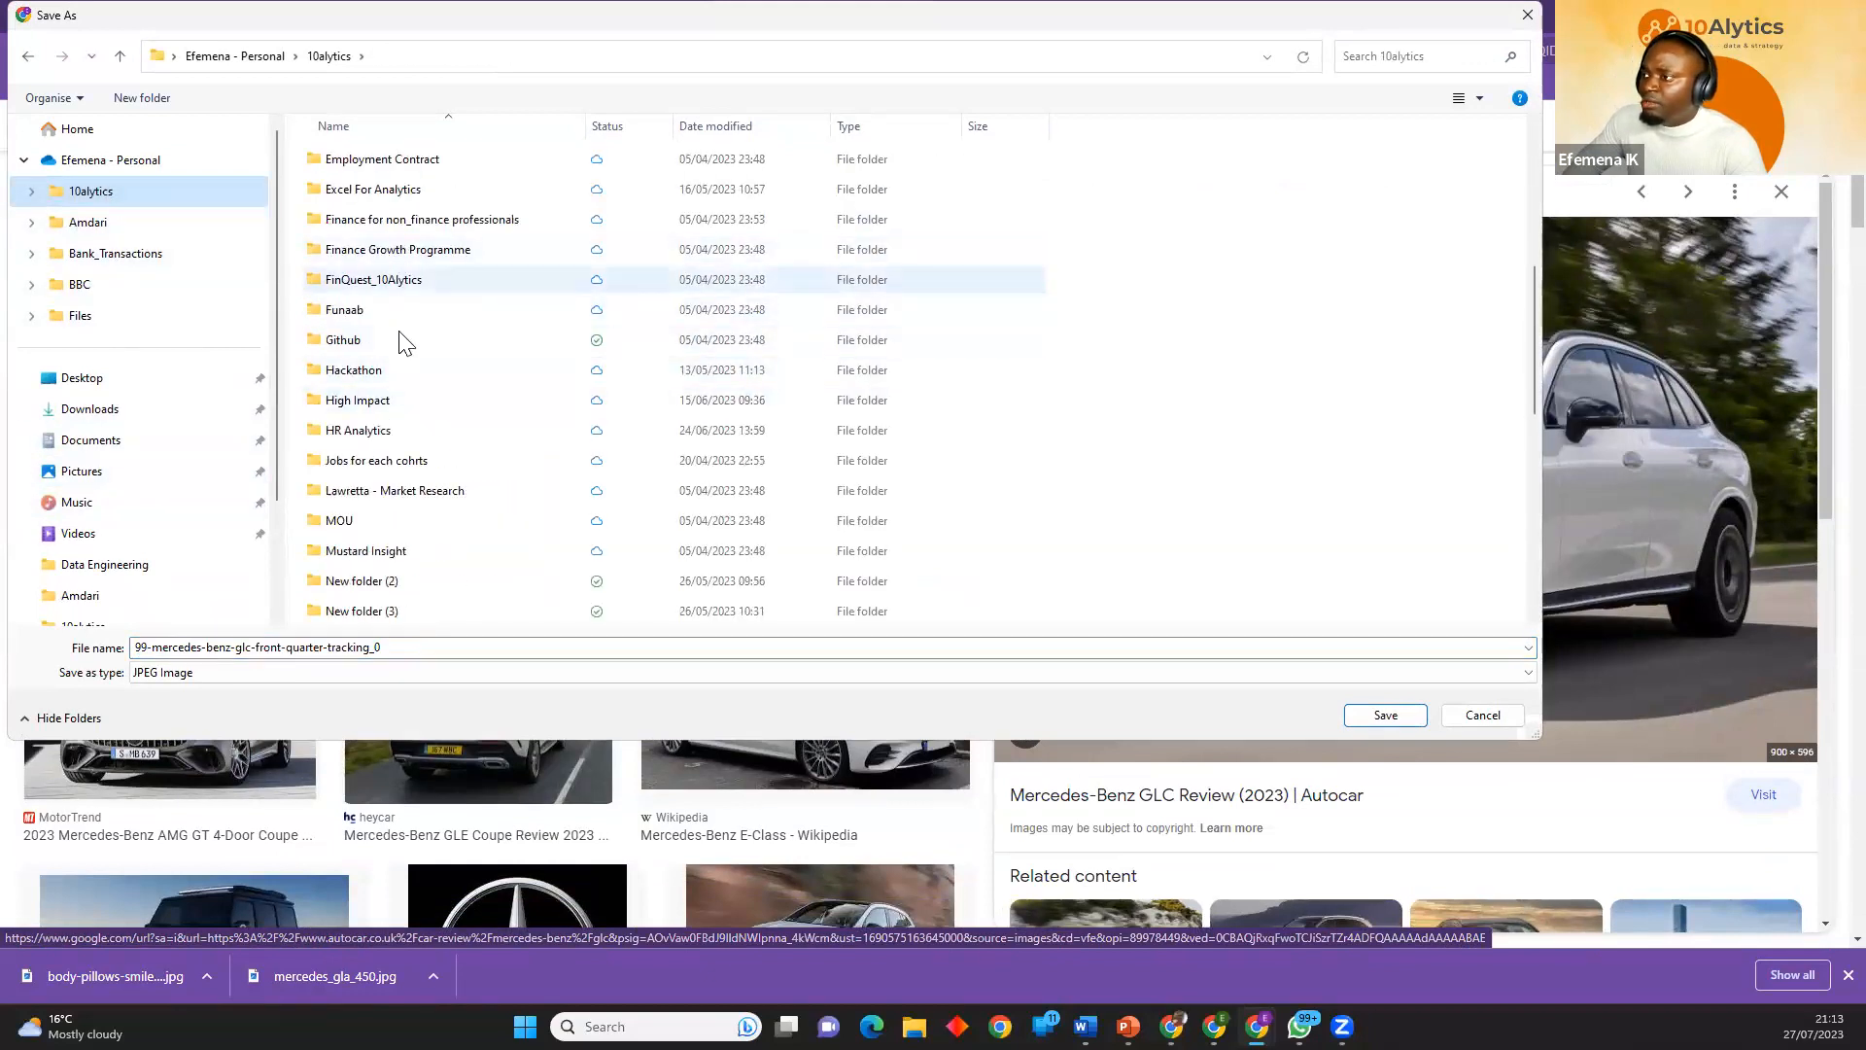
pyautogui.scroll(-4, 389, 525)
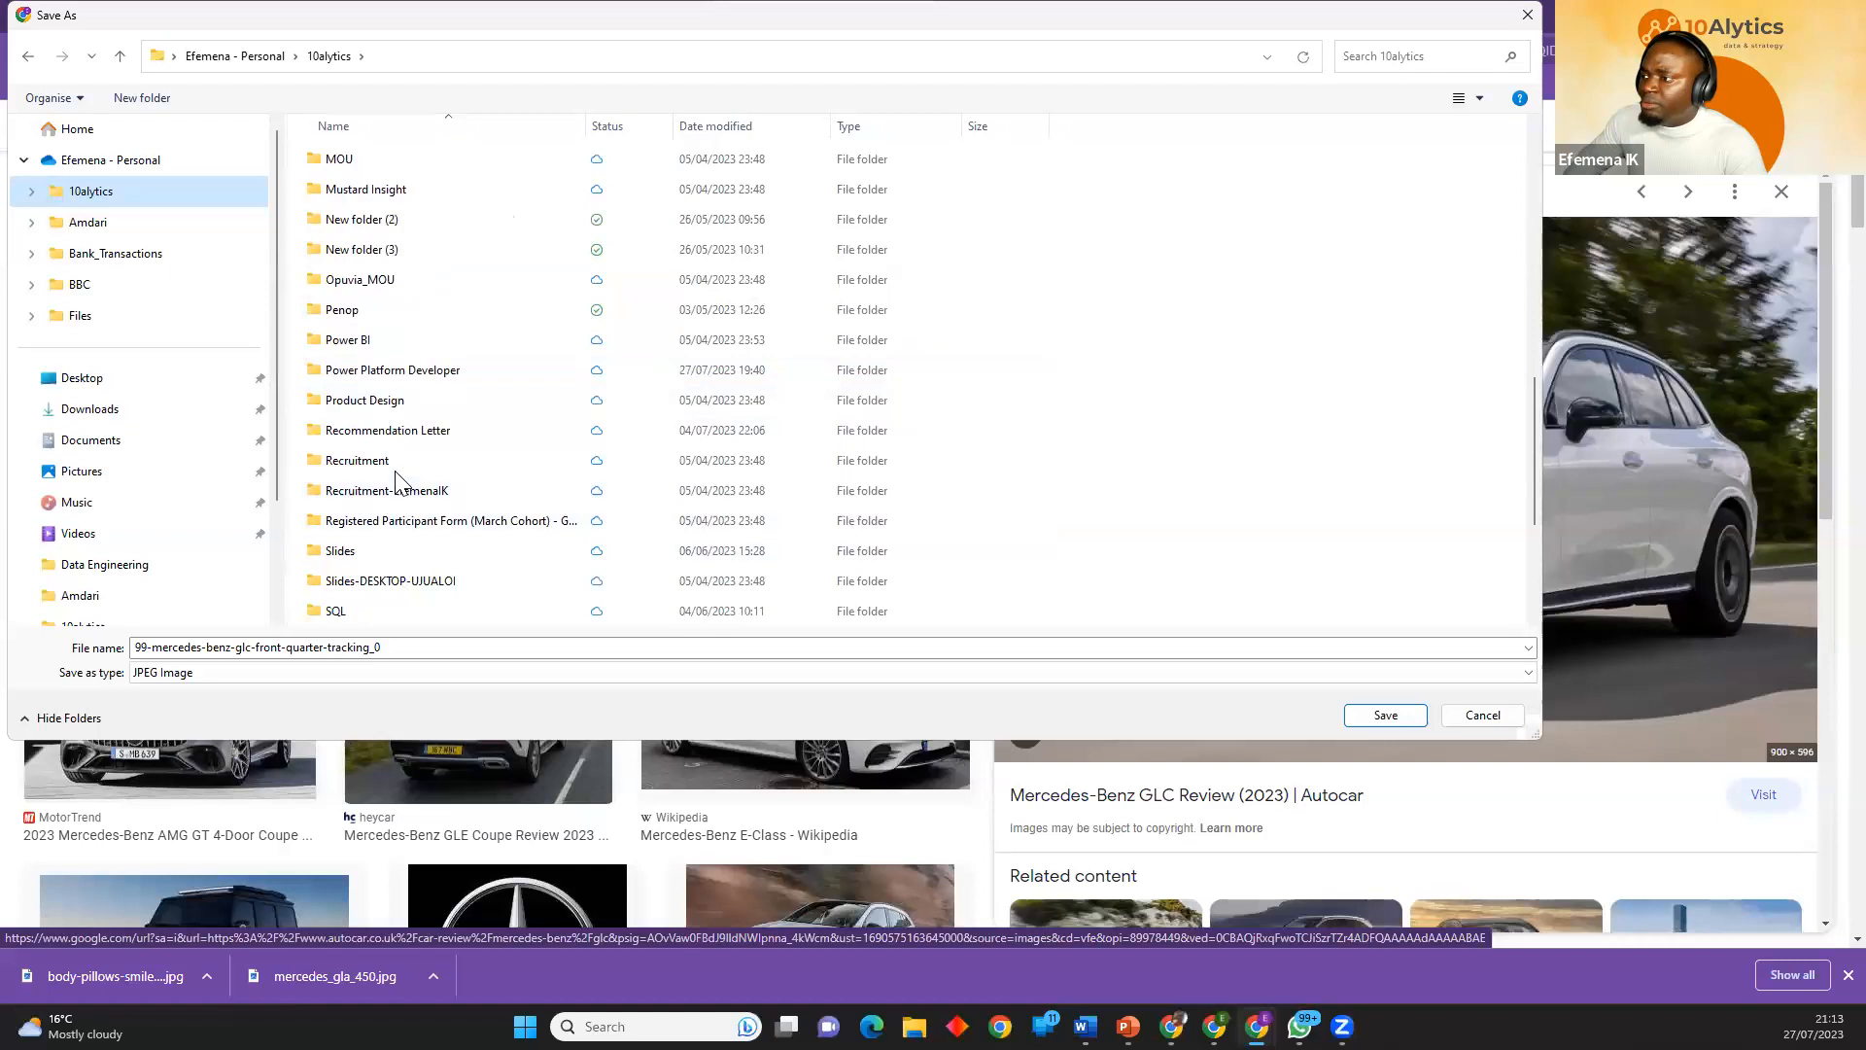
pyautogui.doubleClick(388, 377)
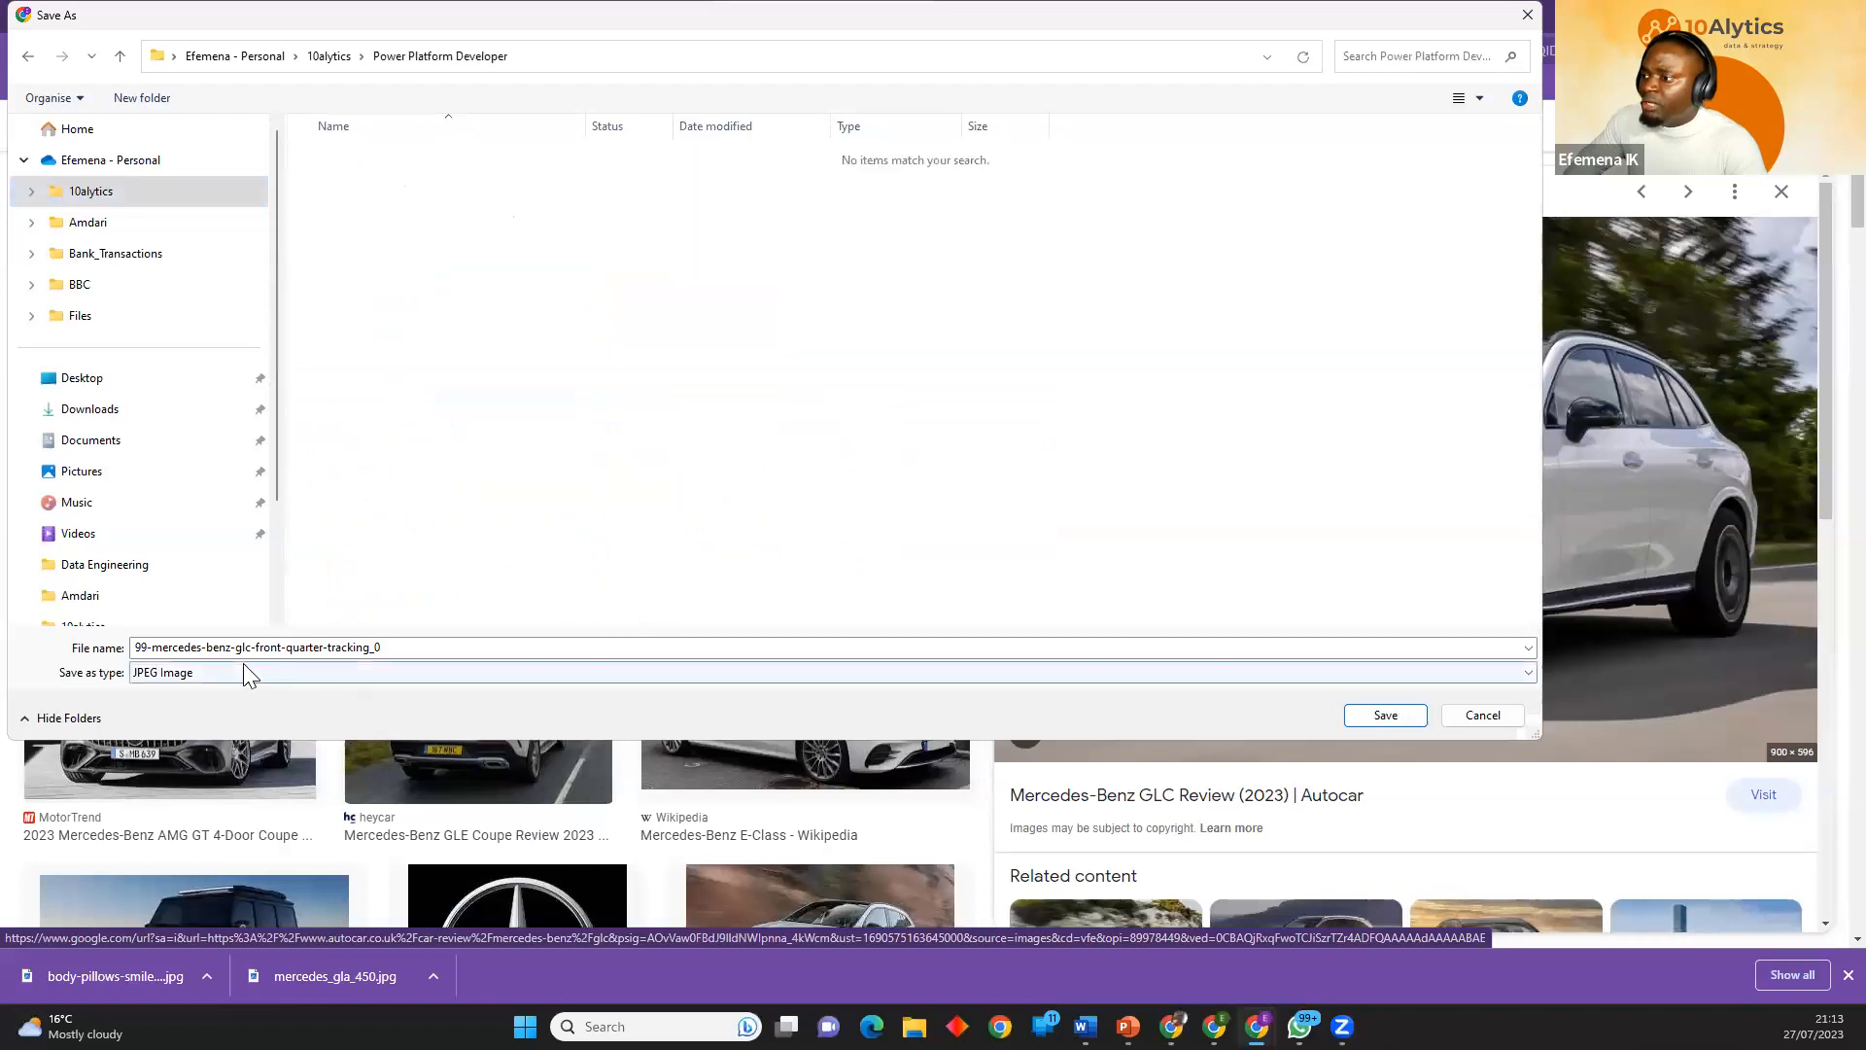
pyautogui.click(1386, 717)
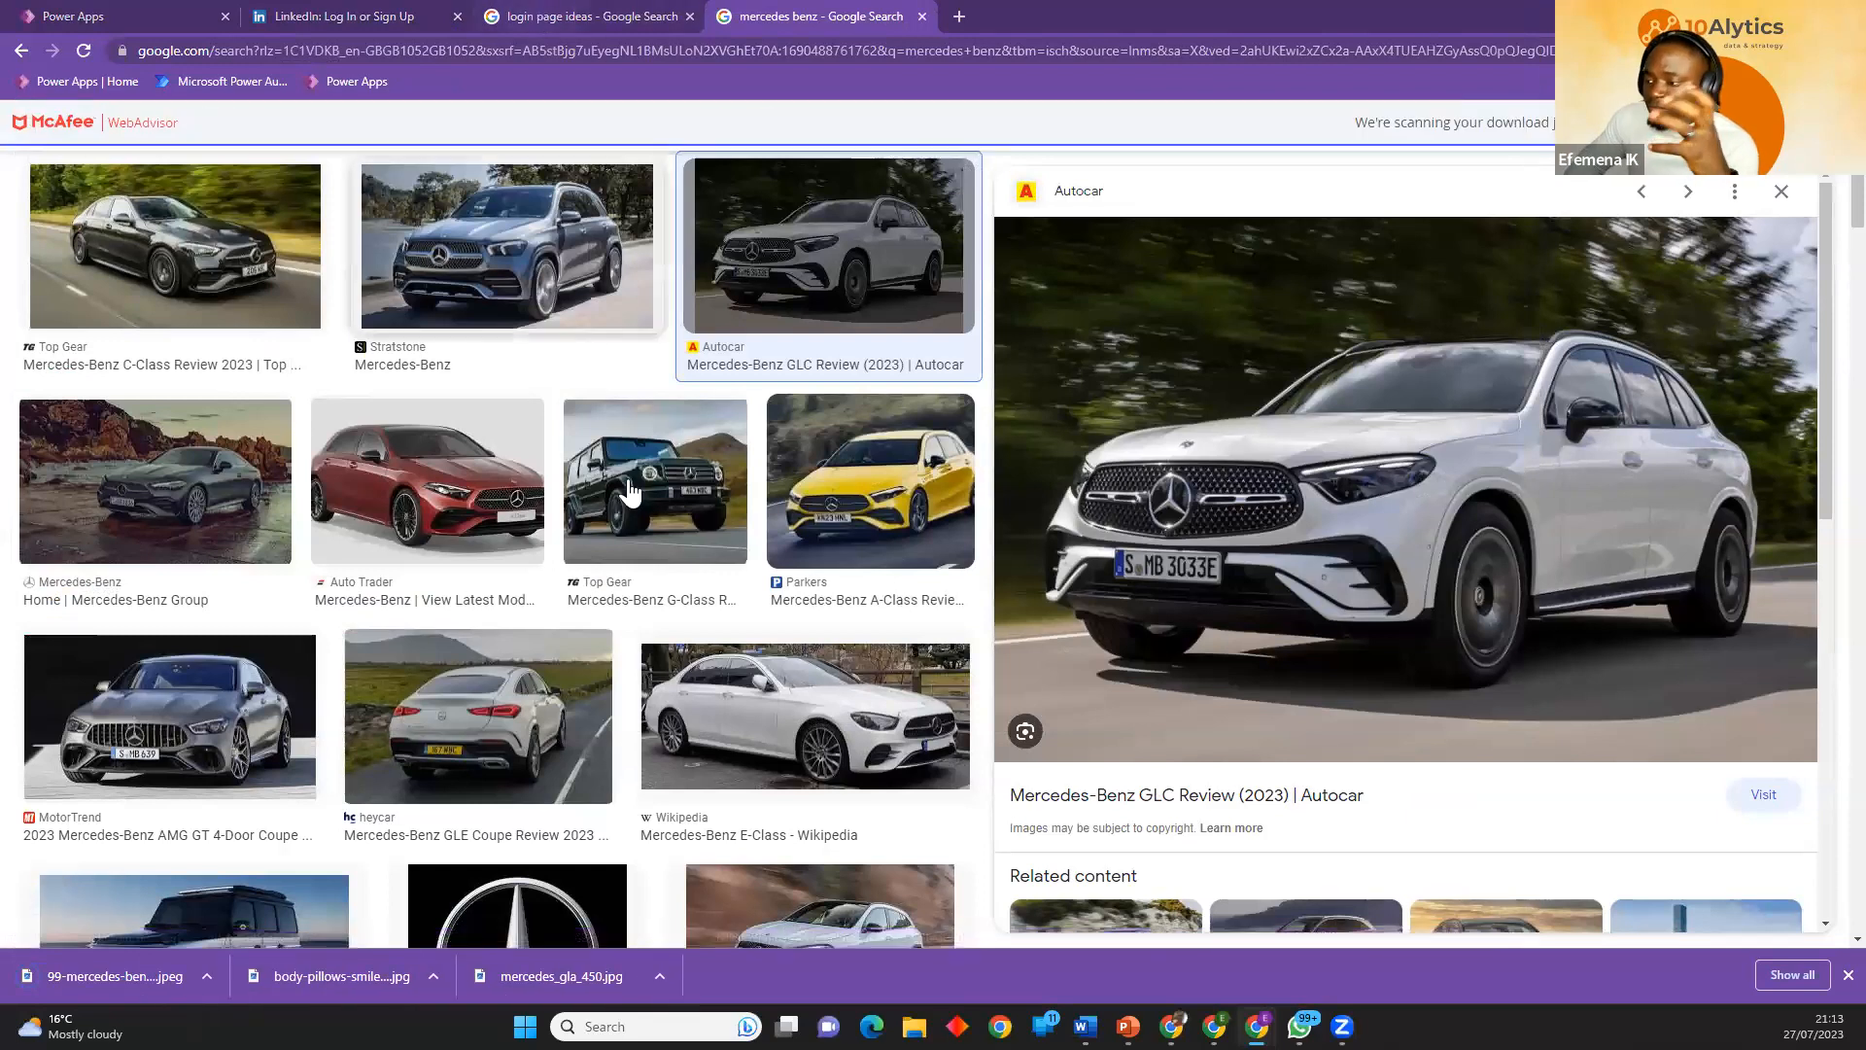
pyautogui.click(1848, 974)
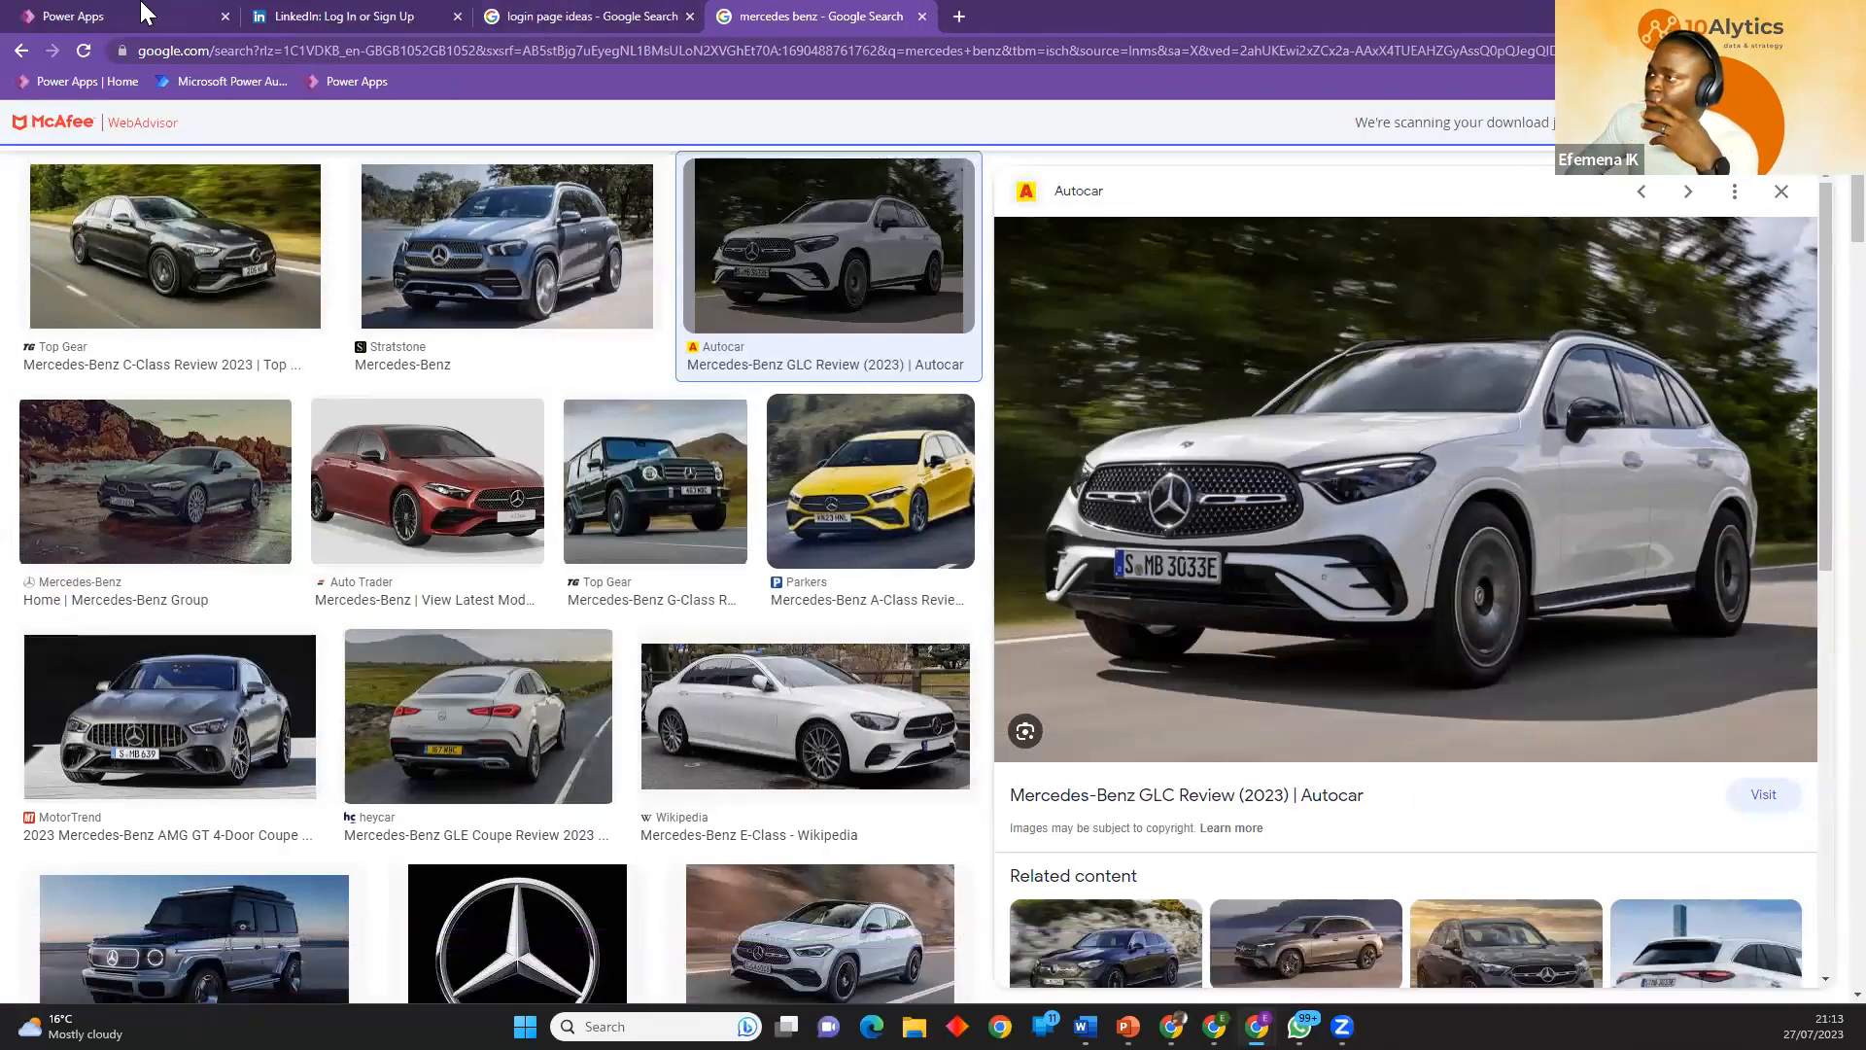
# Switch to Power Apps and insert an image control on the Log In Screen's right side, about 616 wide by 768 high at X 748, Y 0.
pyautogui.click(143, 14)
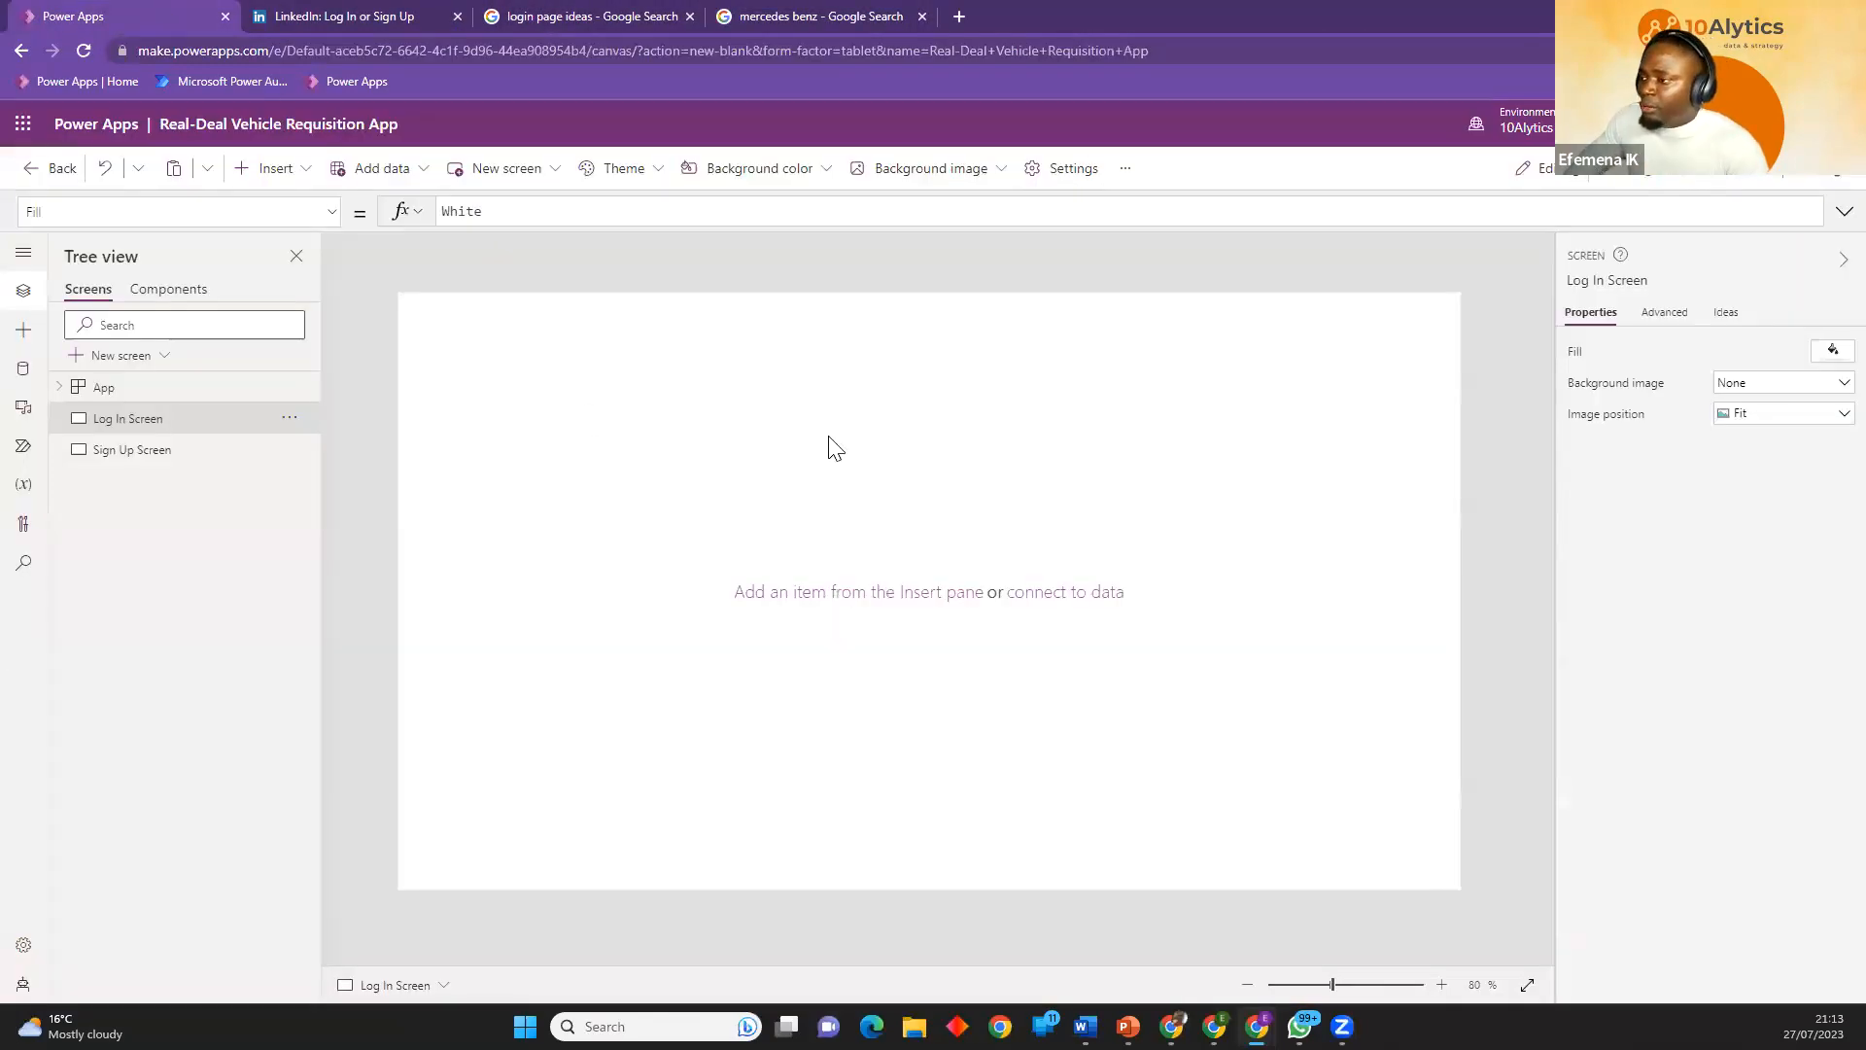
pyautogui.click(299, 190)
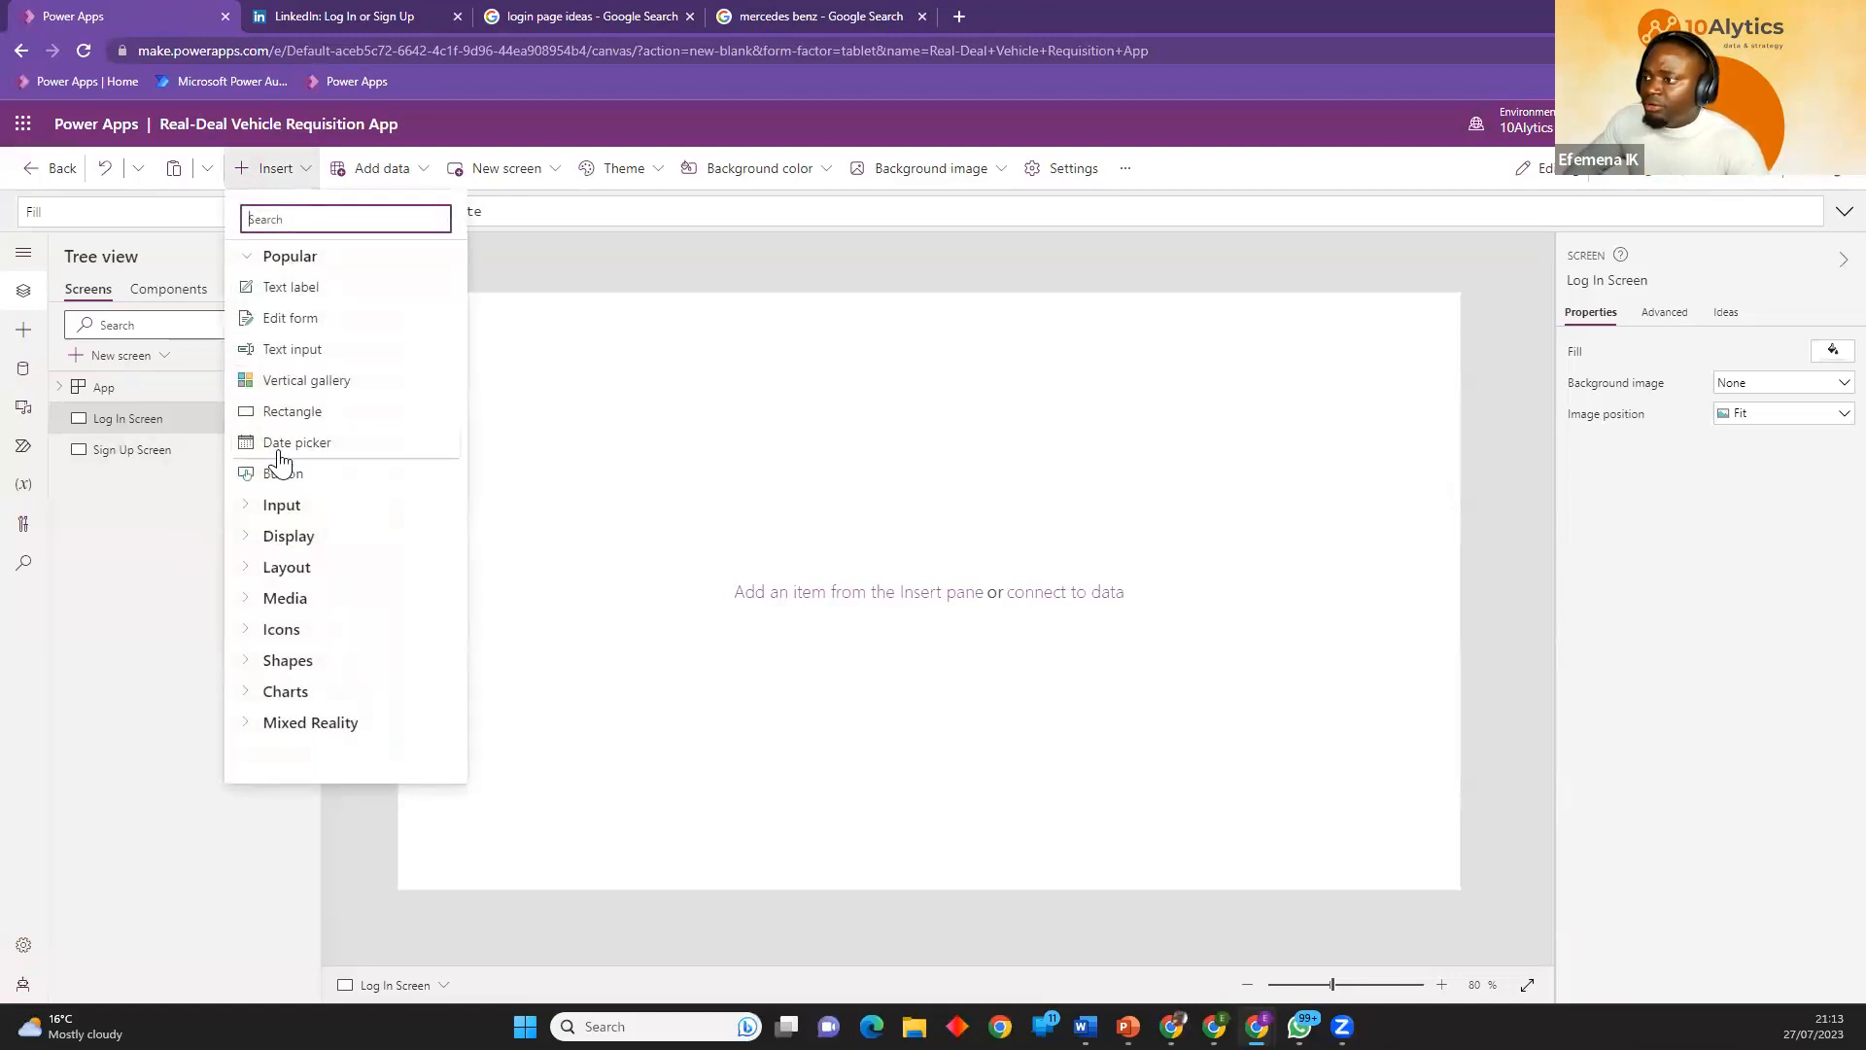
pyautogui.click(255, 600)
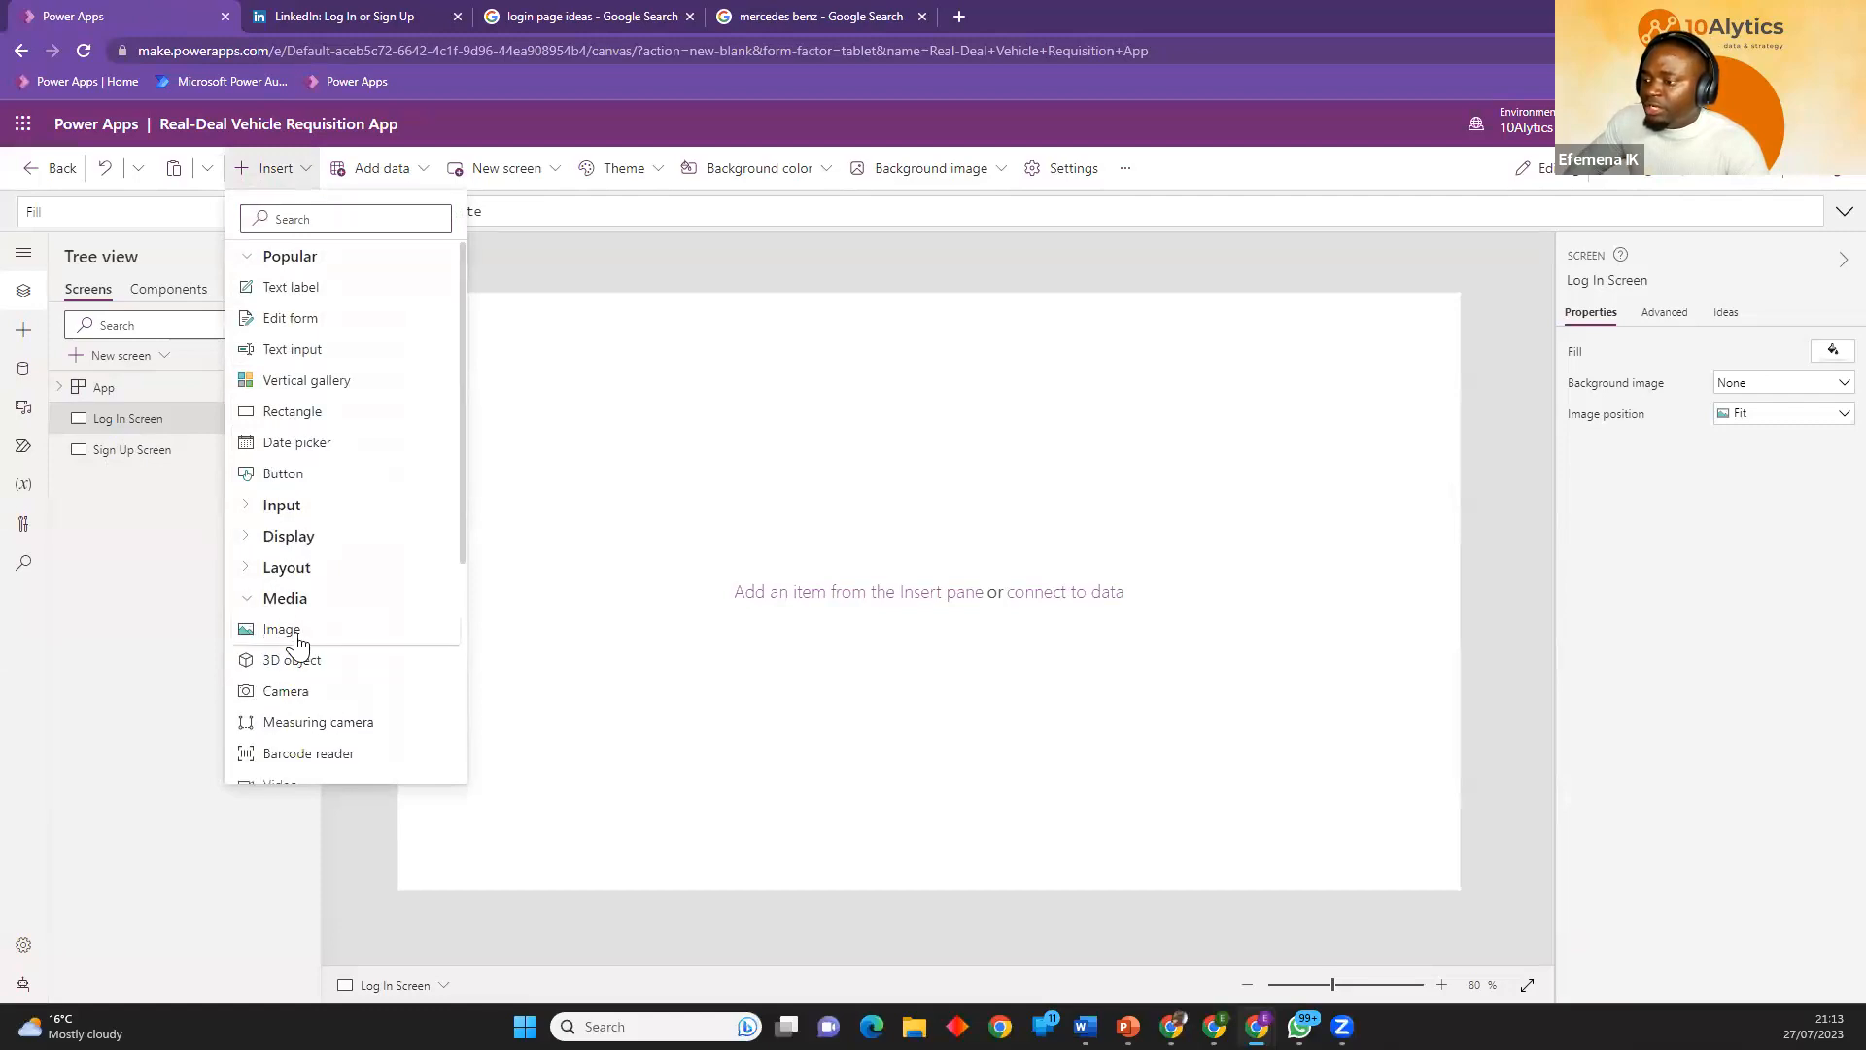
pyautogui.click(282, 630)
pyautogui.moveTo(479, 366); pyautogui.dragTo(980, 887)
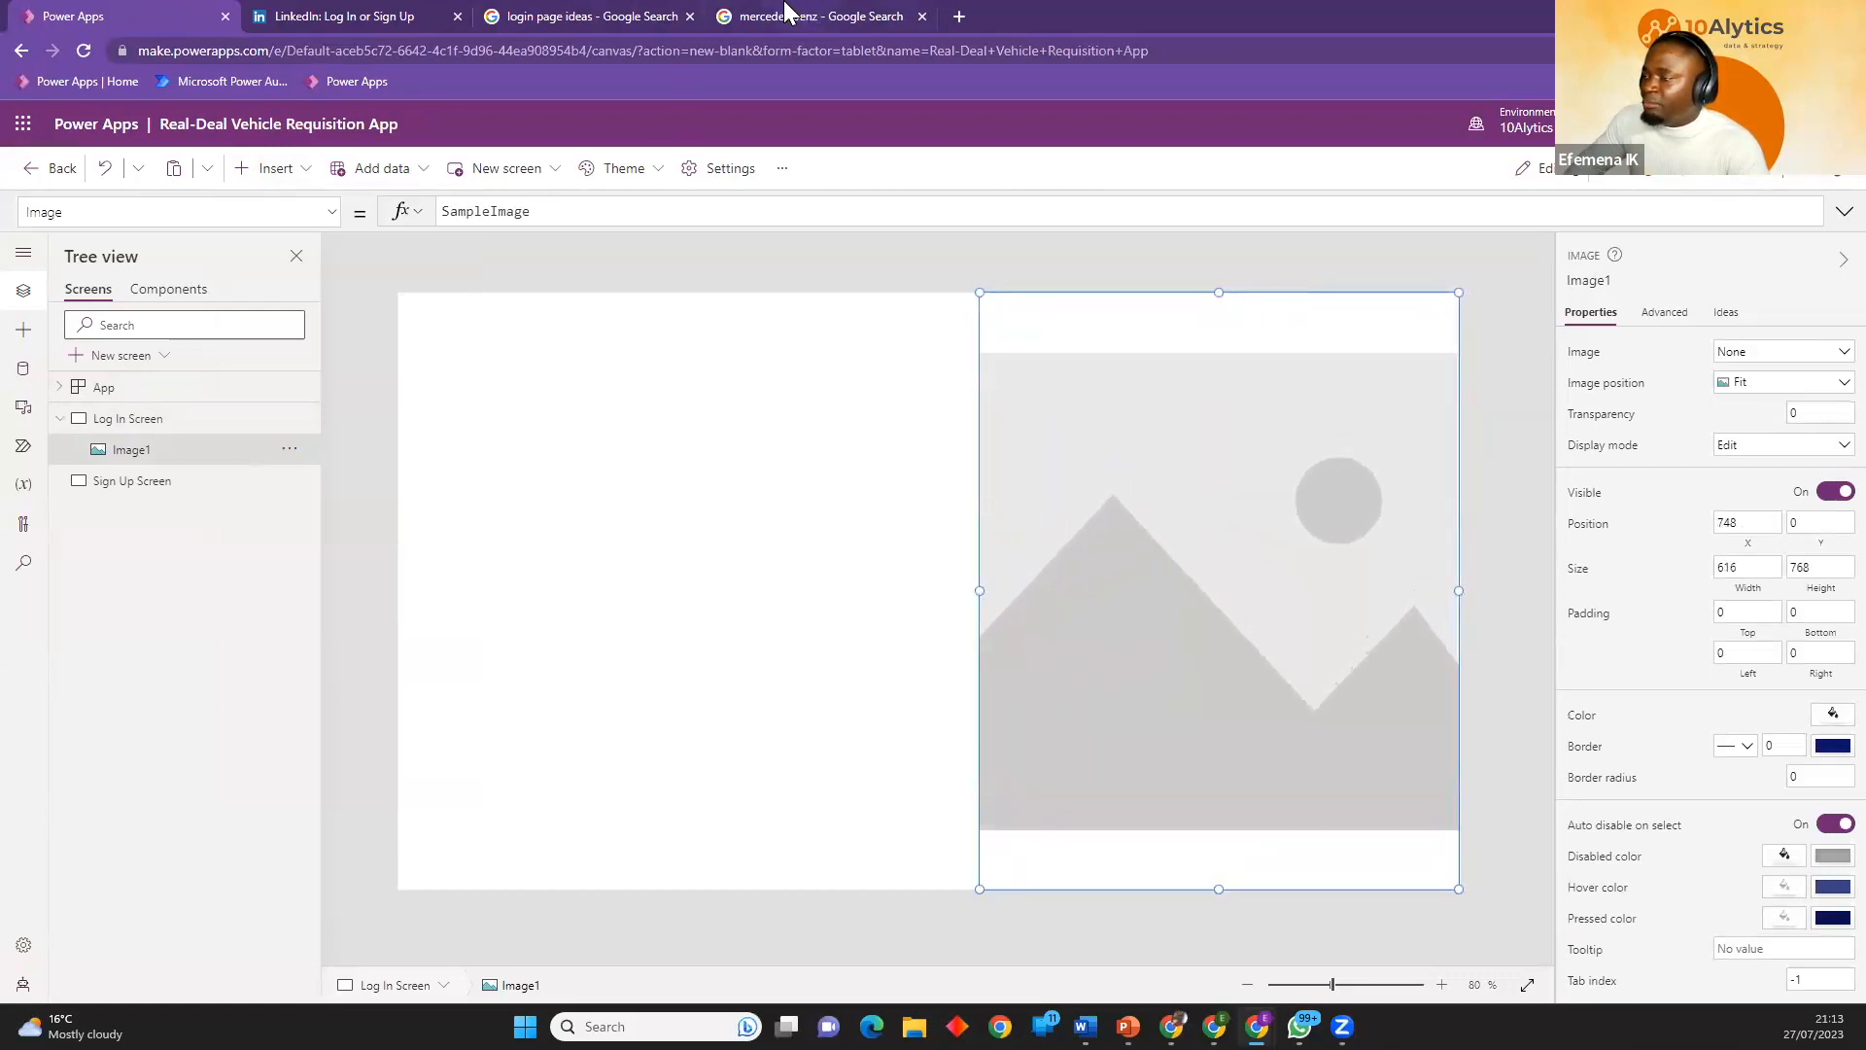
# Check the proportions of Mockplus's Lovebirds login design in the login page ideas tab, and return to Power Apps.
pyautogui.click(539, 12)
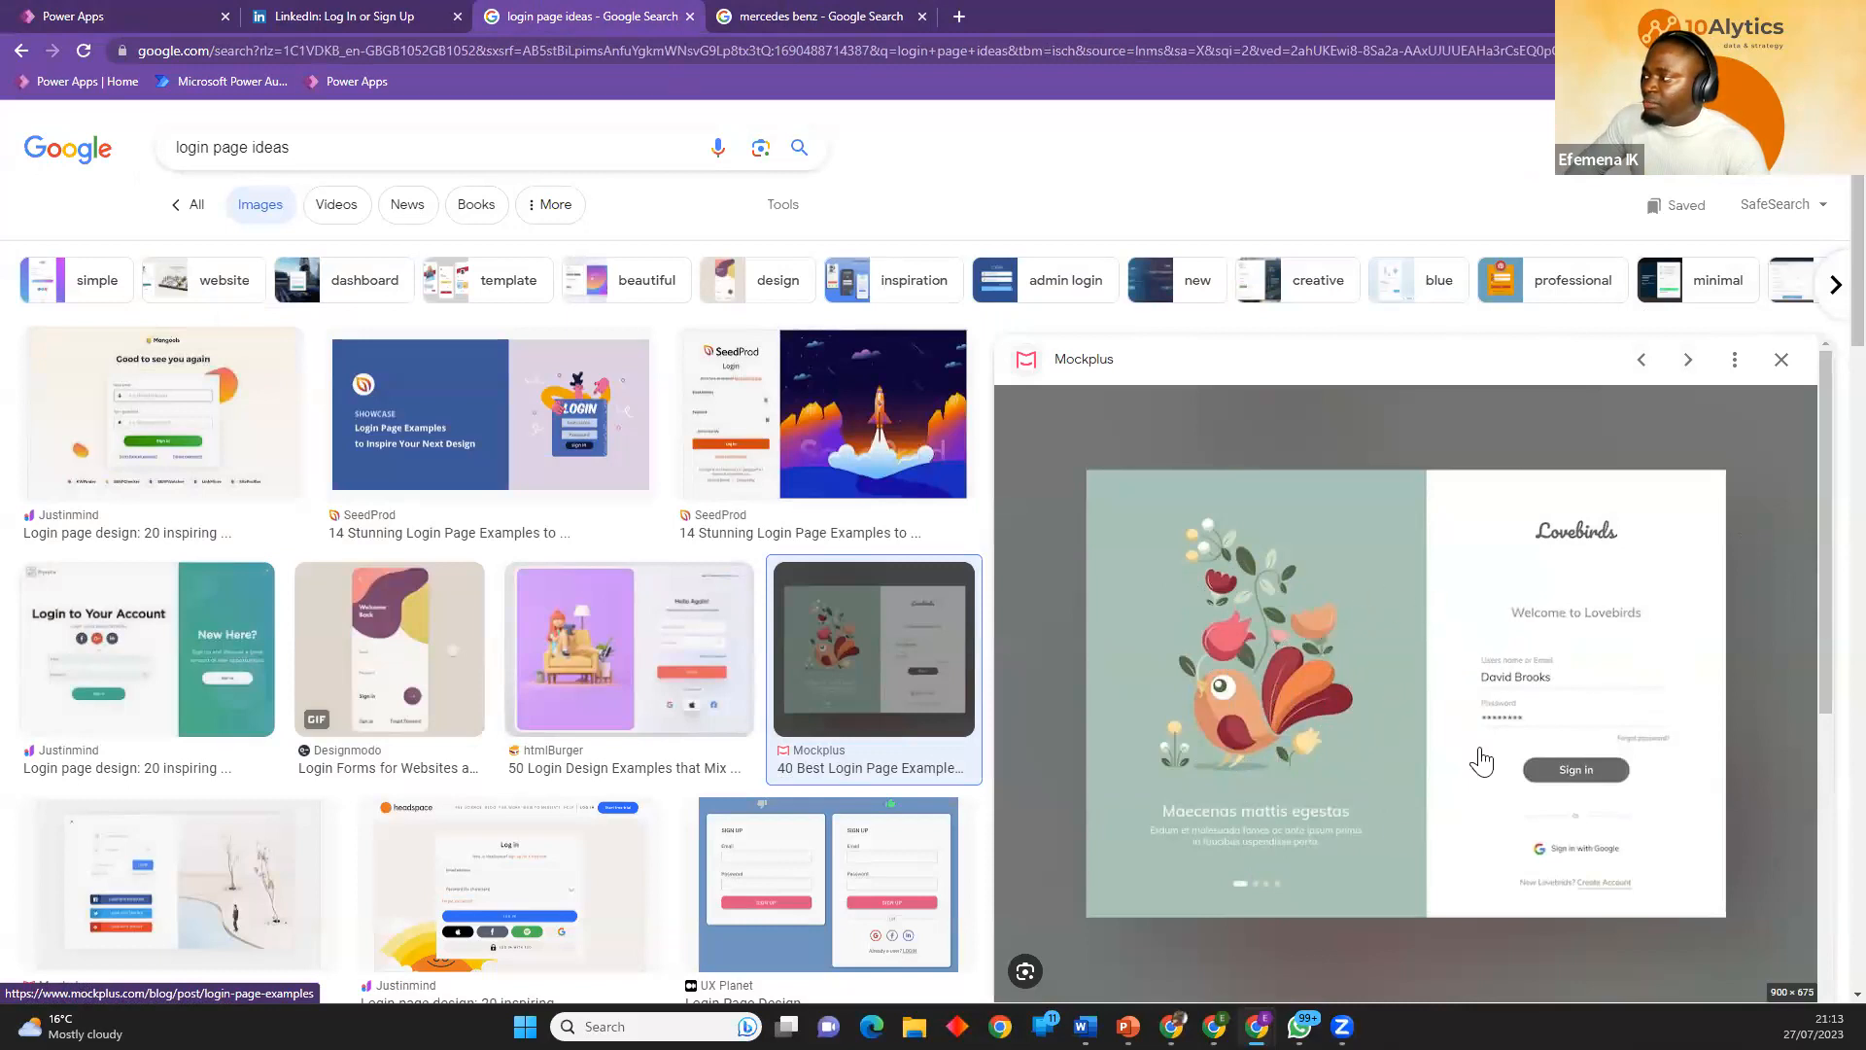
pyautogui.scroll(-2, 1408, 616)
pyautogui.scroll(2, 1374, 555)
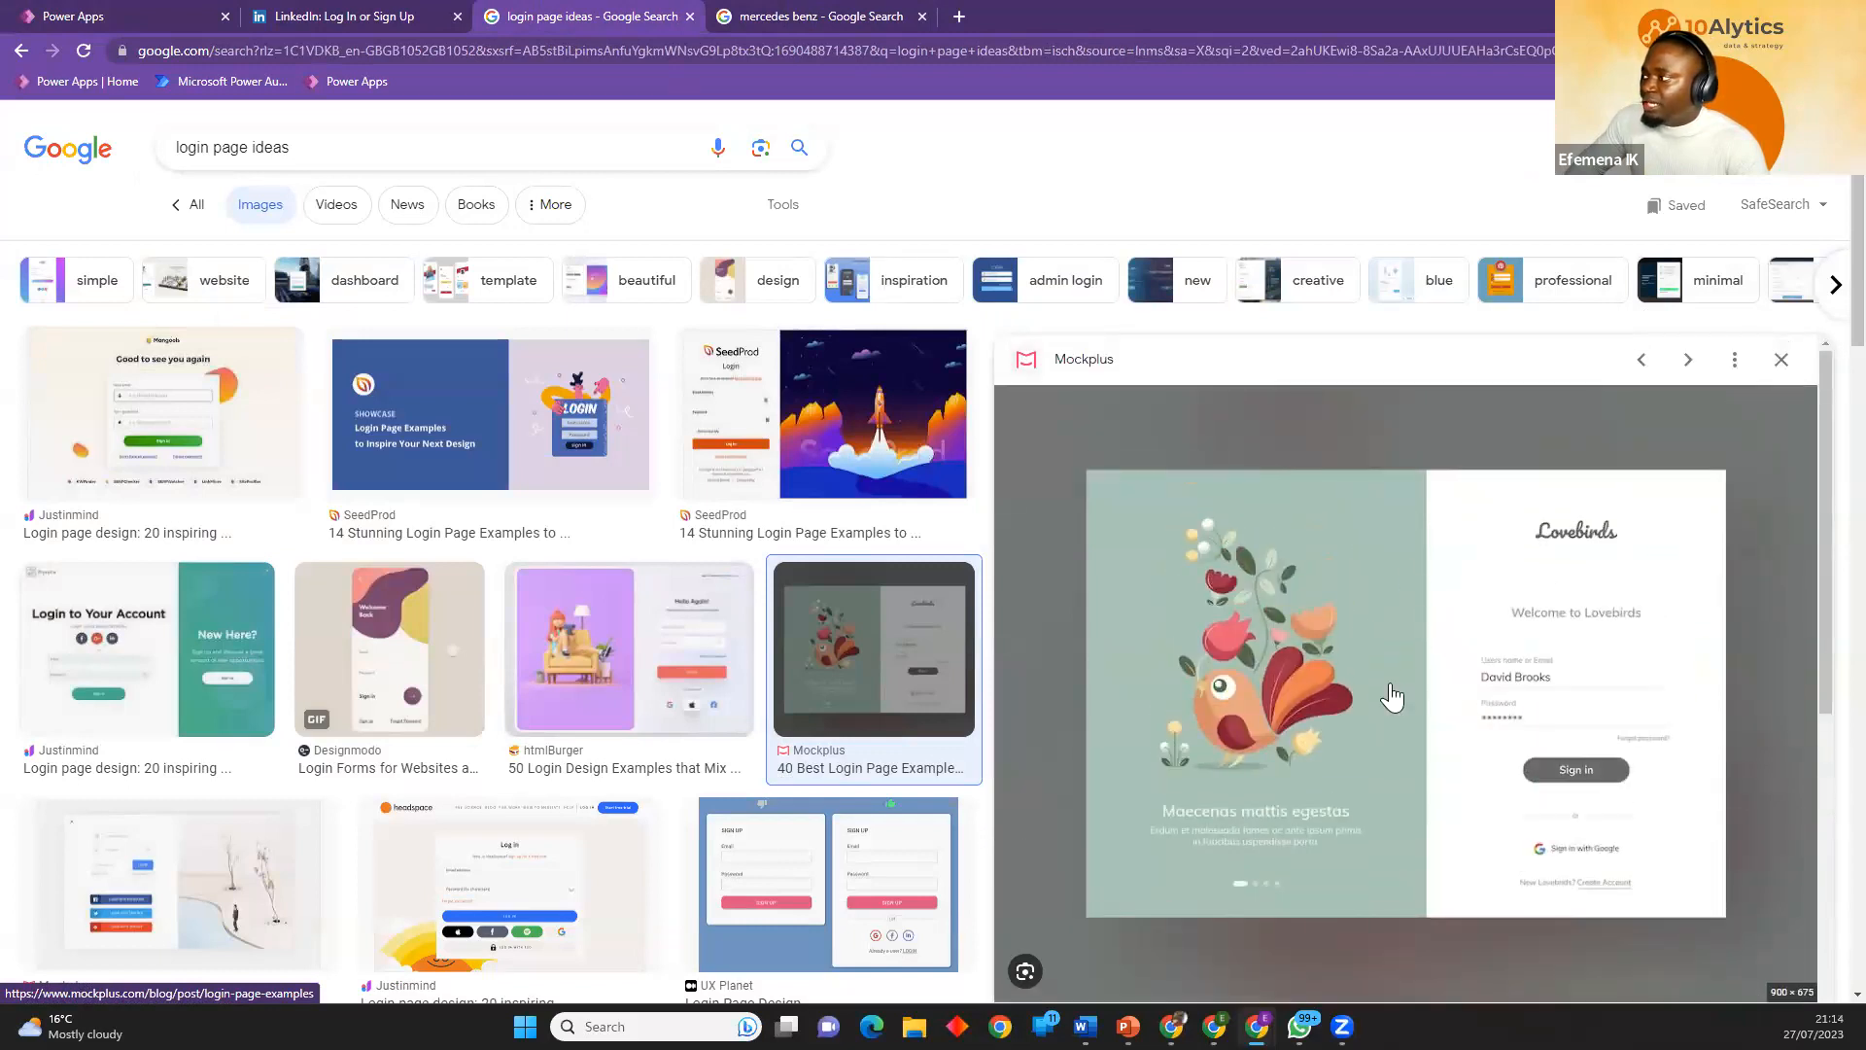
pyautogui.click(187, 19)
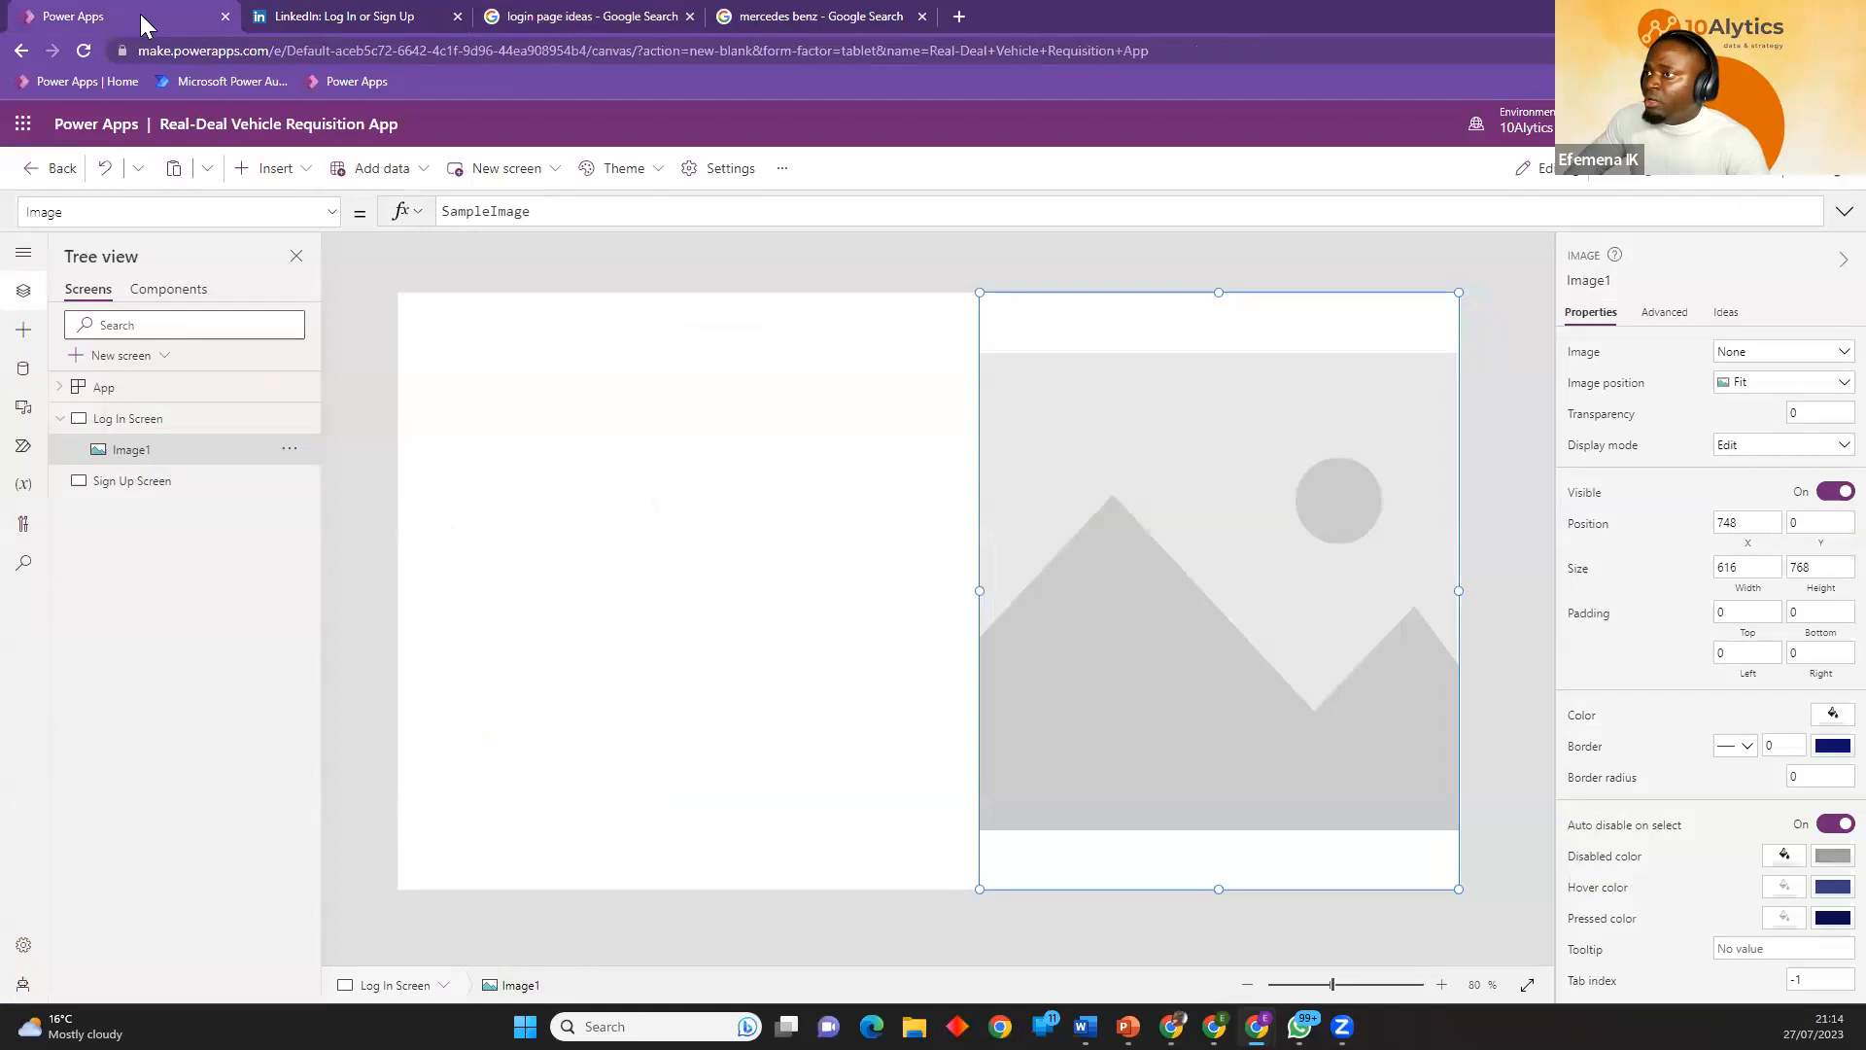
# Widen the image control to about 669 and load the 99-mercedes-benz-glc-front-quarter-tracking_0 picture into it.
pyautogui.moveTo(985, 588); pyautogui.dragTo(940, 586)
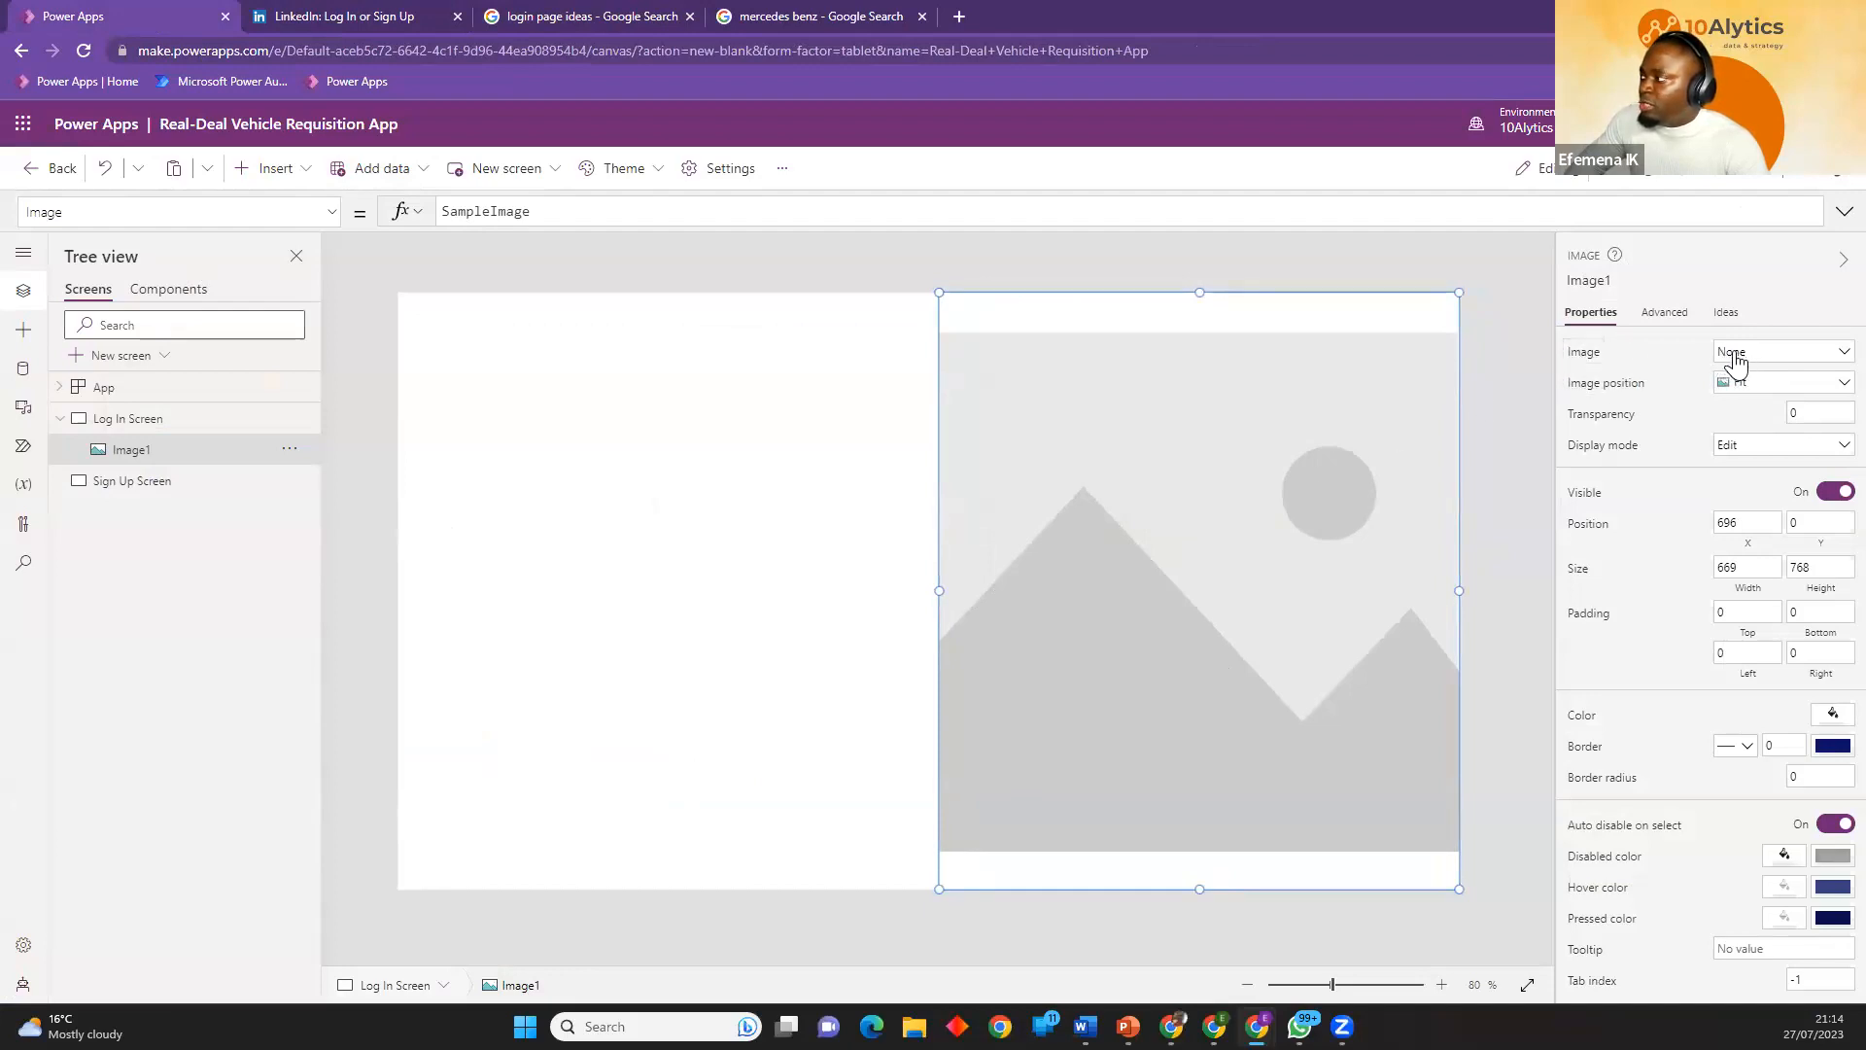
pyautogui.click(1831, 361)
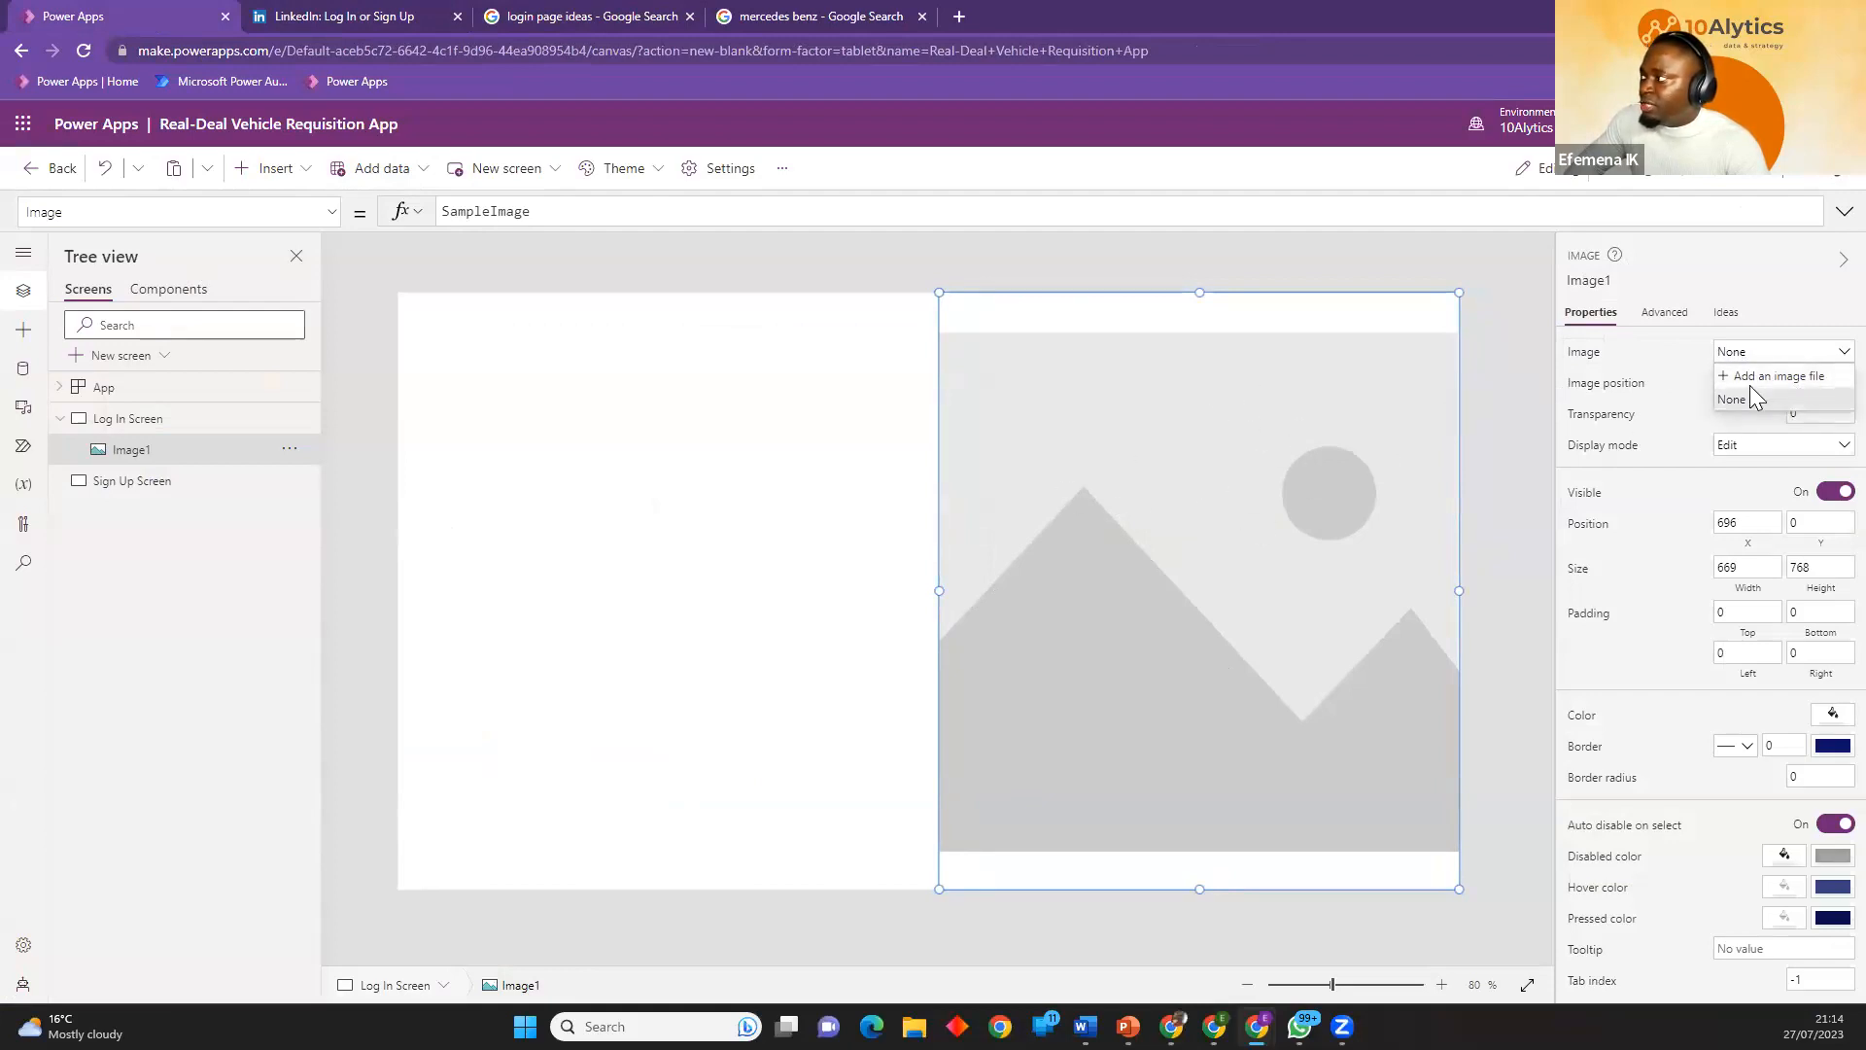
pyautogui.click(798, 18)
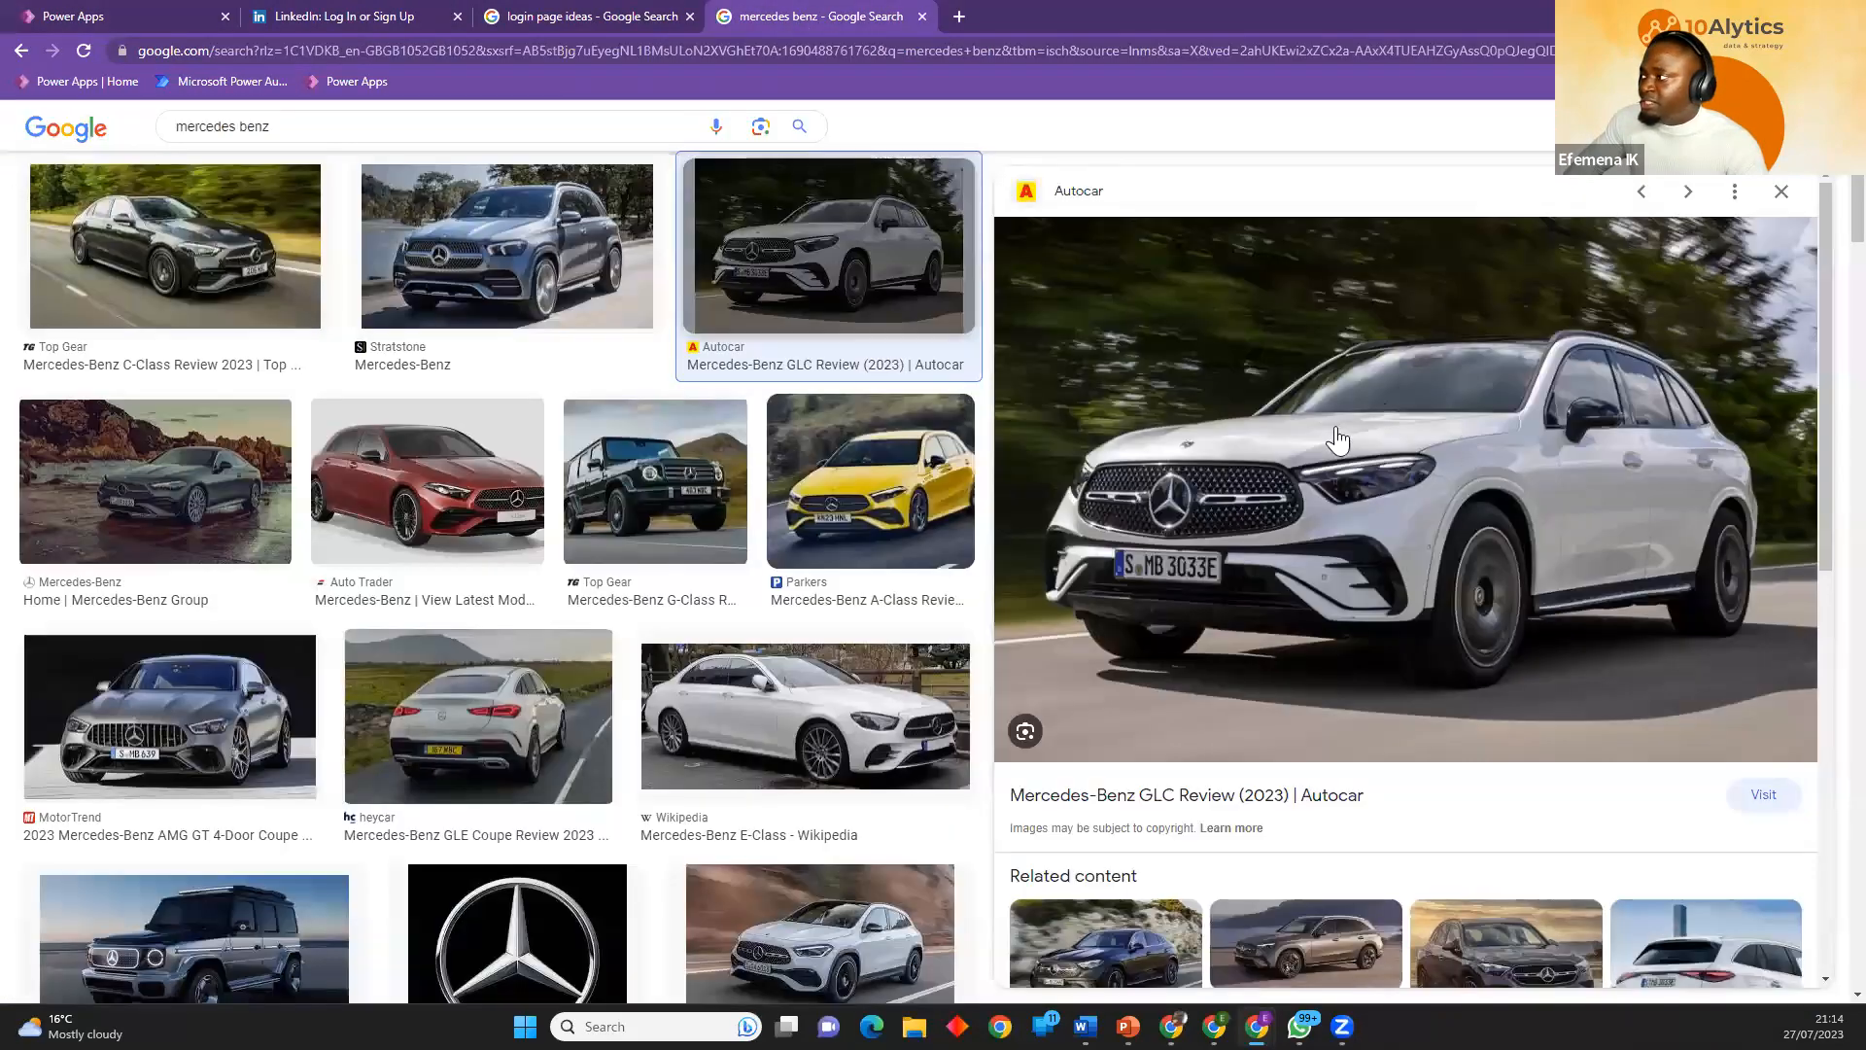
pyautogui.click(73, 16)
pyautogui.click(1777, 379)
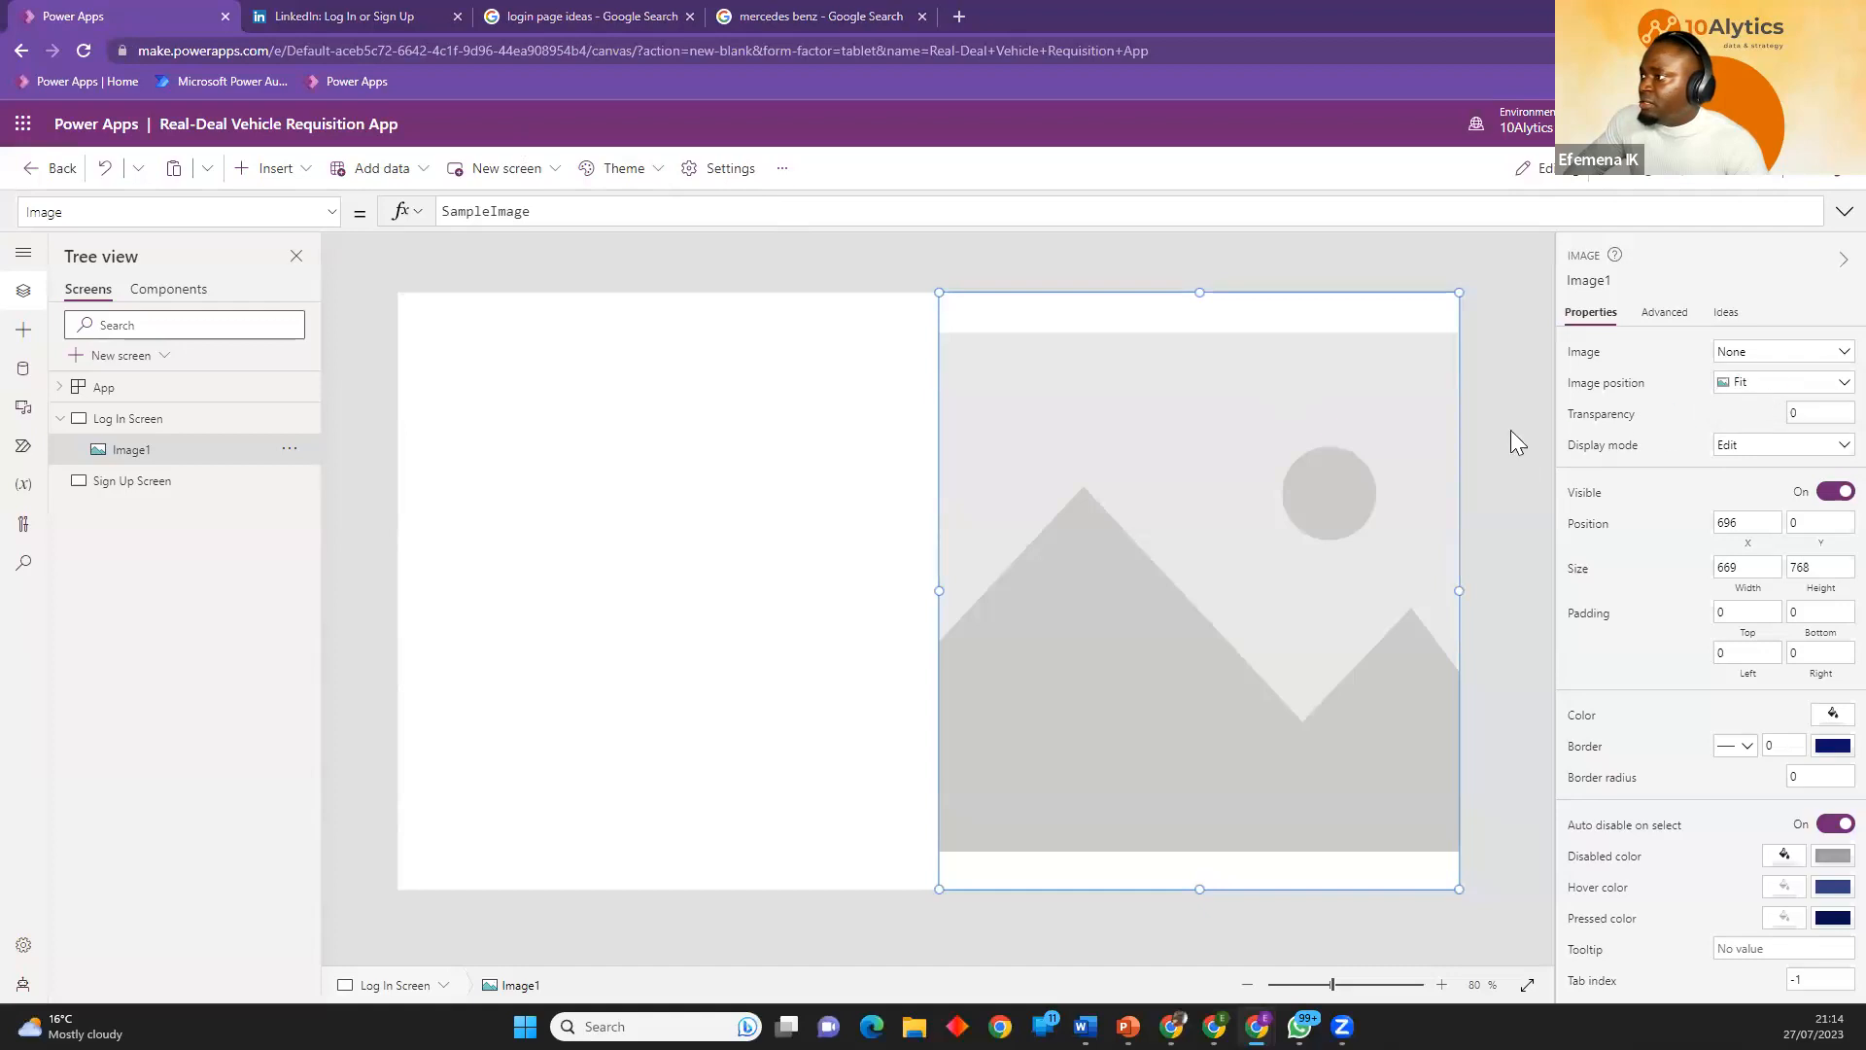
pyautogui.click(243, 222)
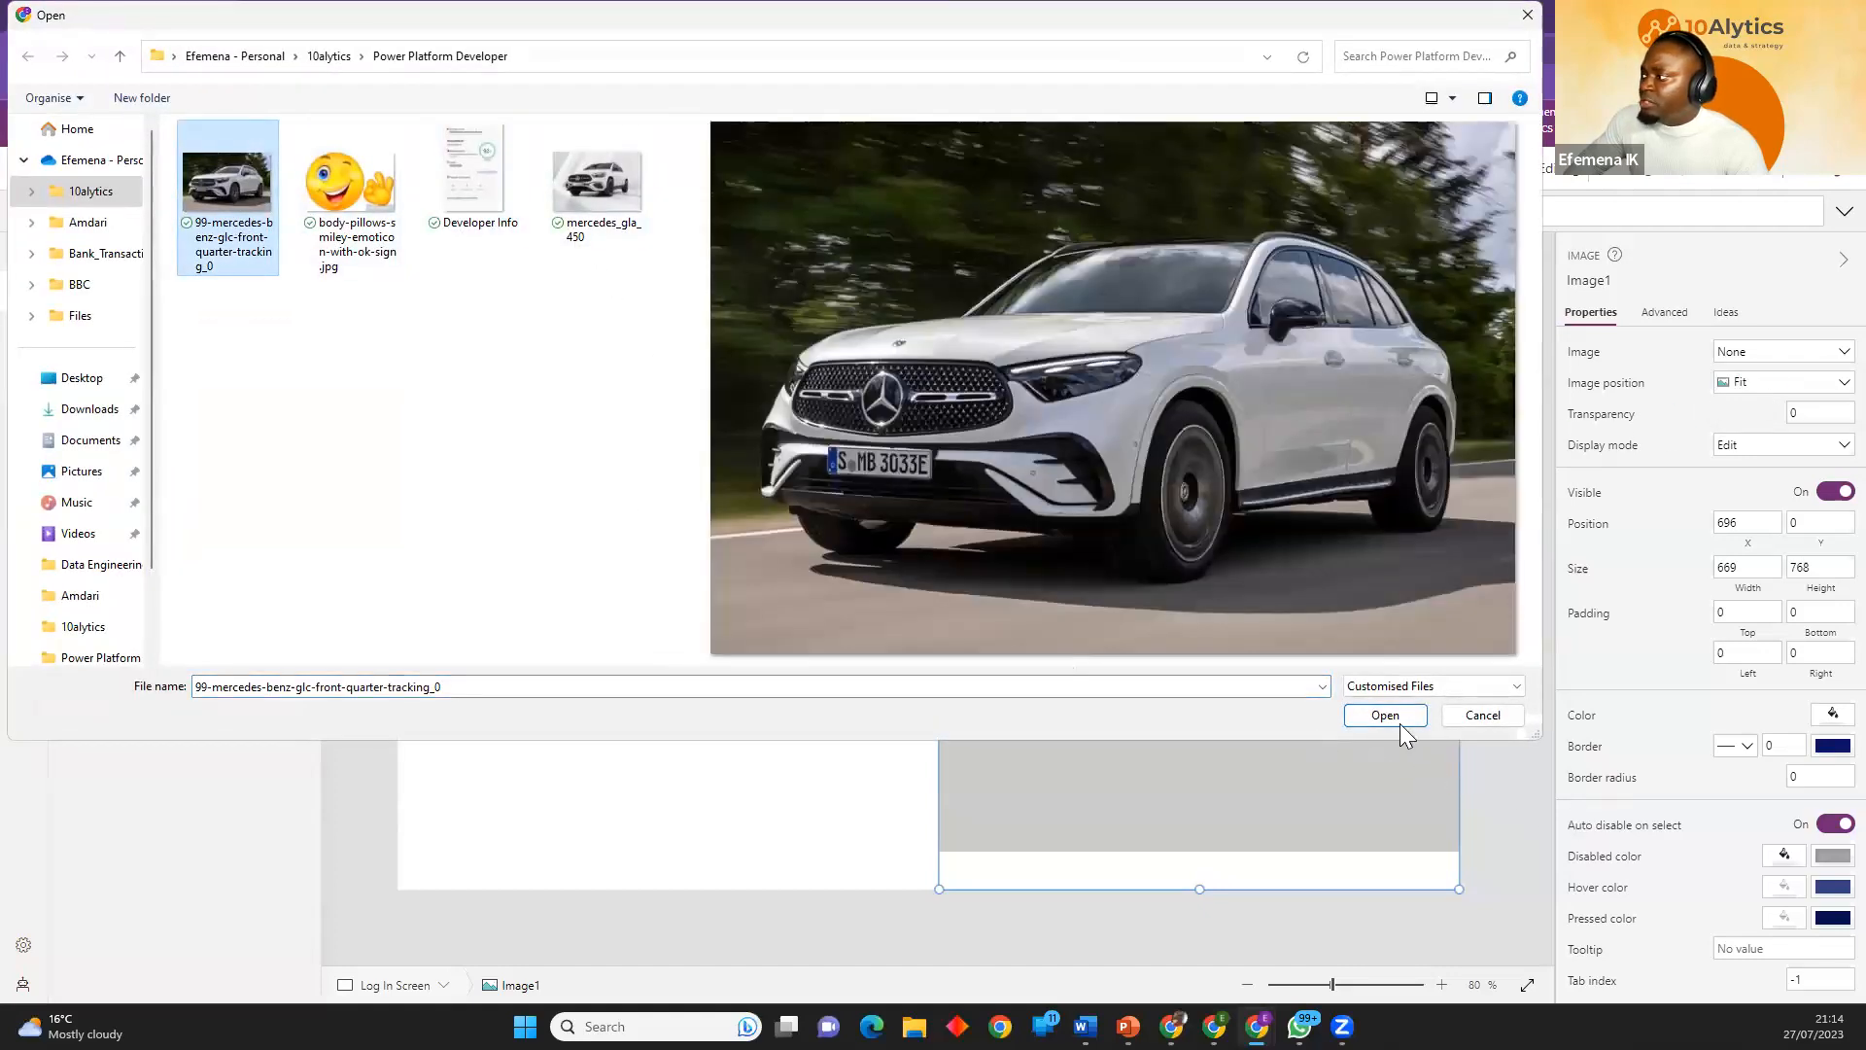
pyautogui.click(1384, 715)
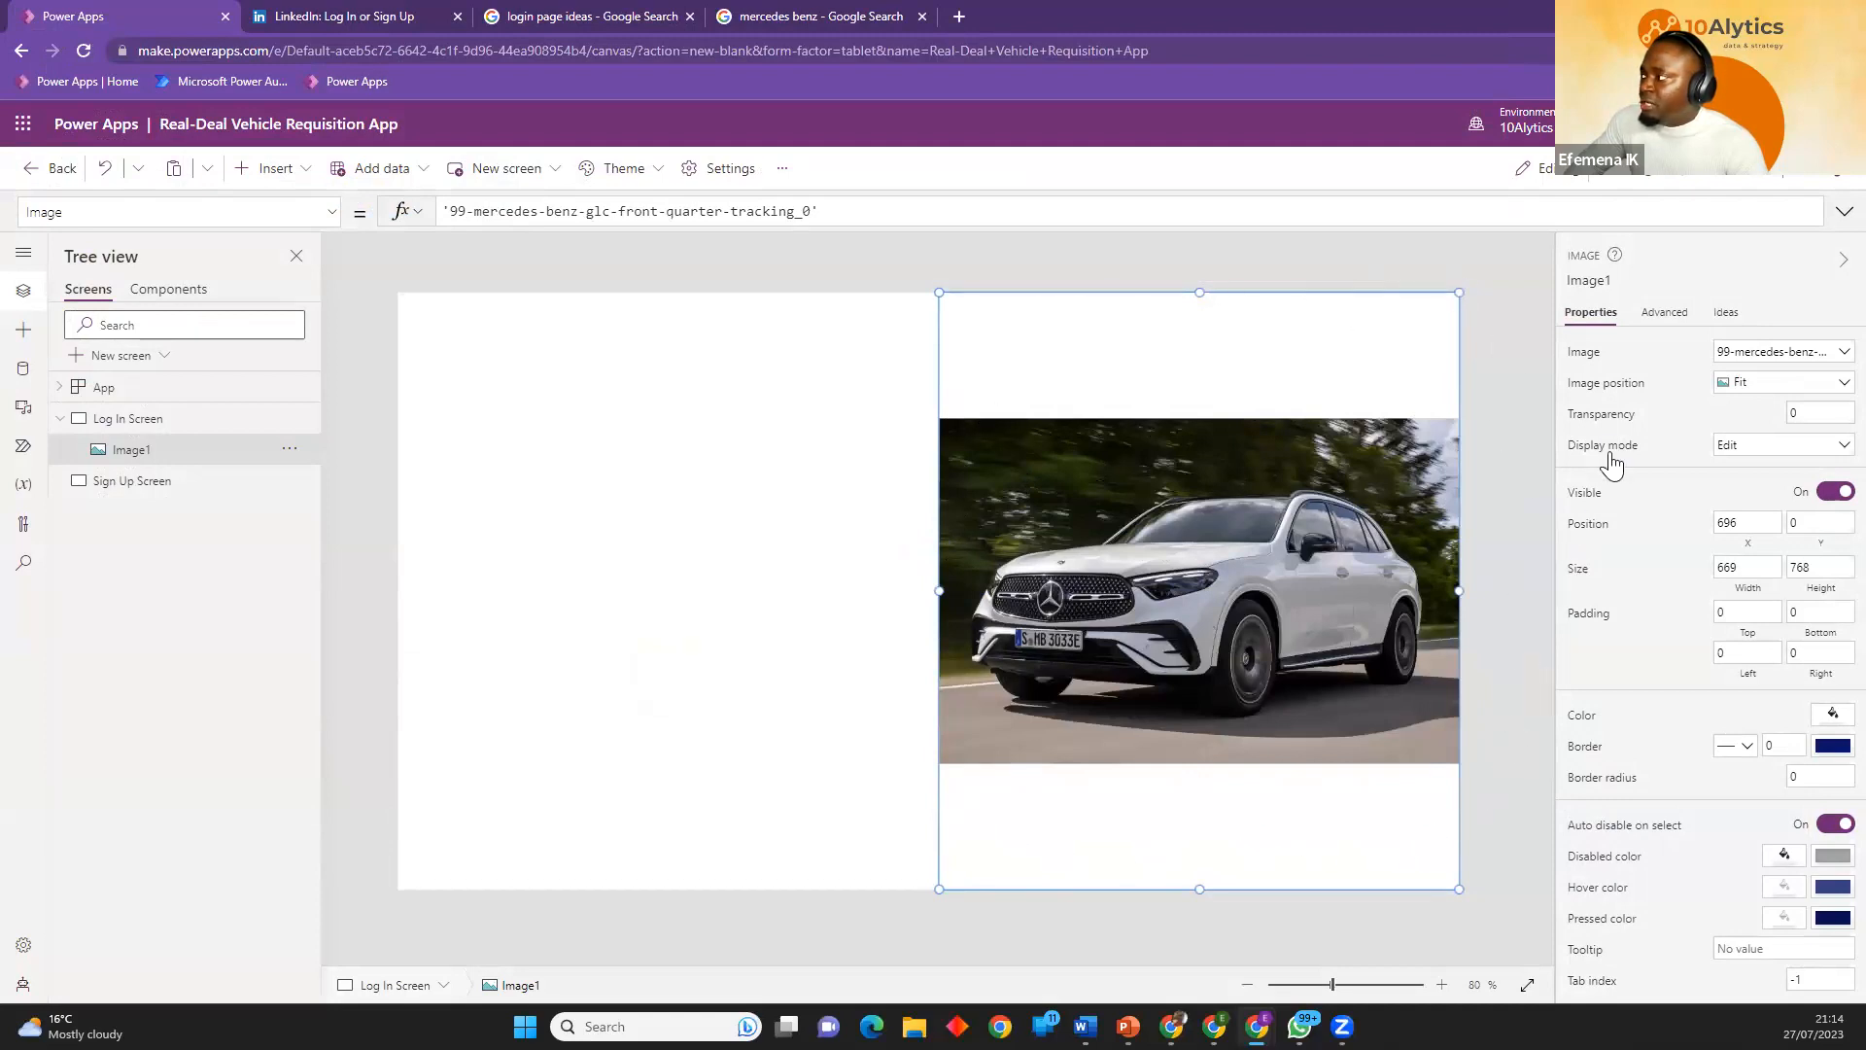
# Set the car picture's image position to Fill and adjust the image control's width to about 686.
pyautogui.click(1831, 395)
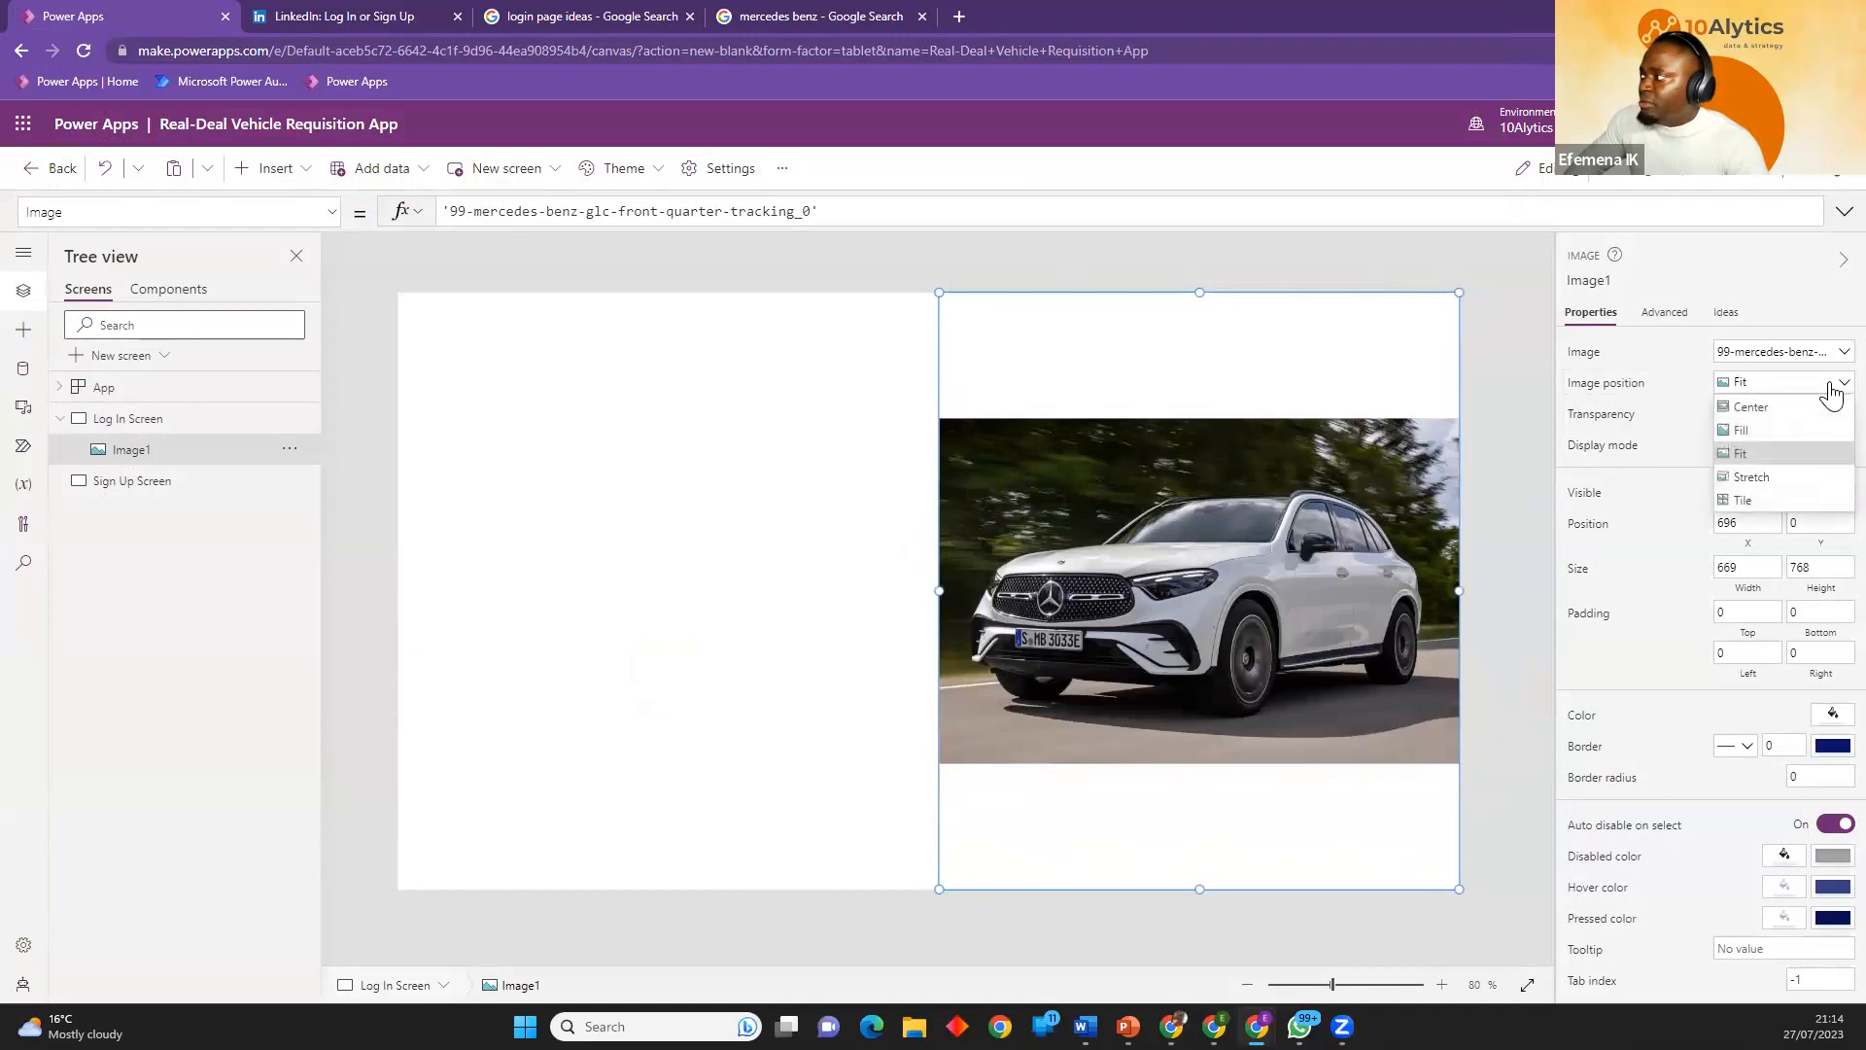
pyautogui.click(1775, 429)
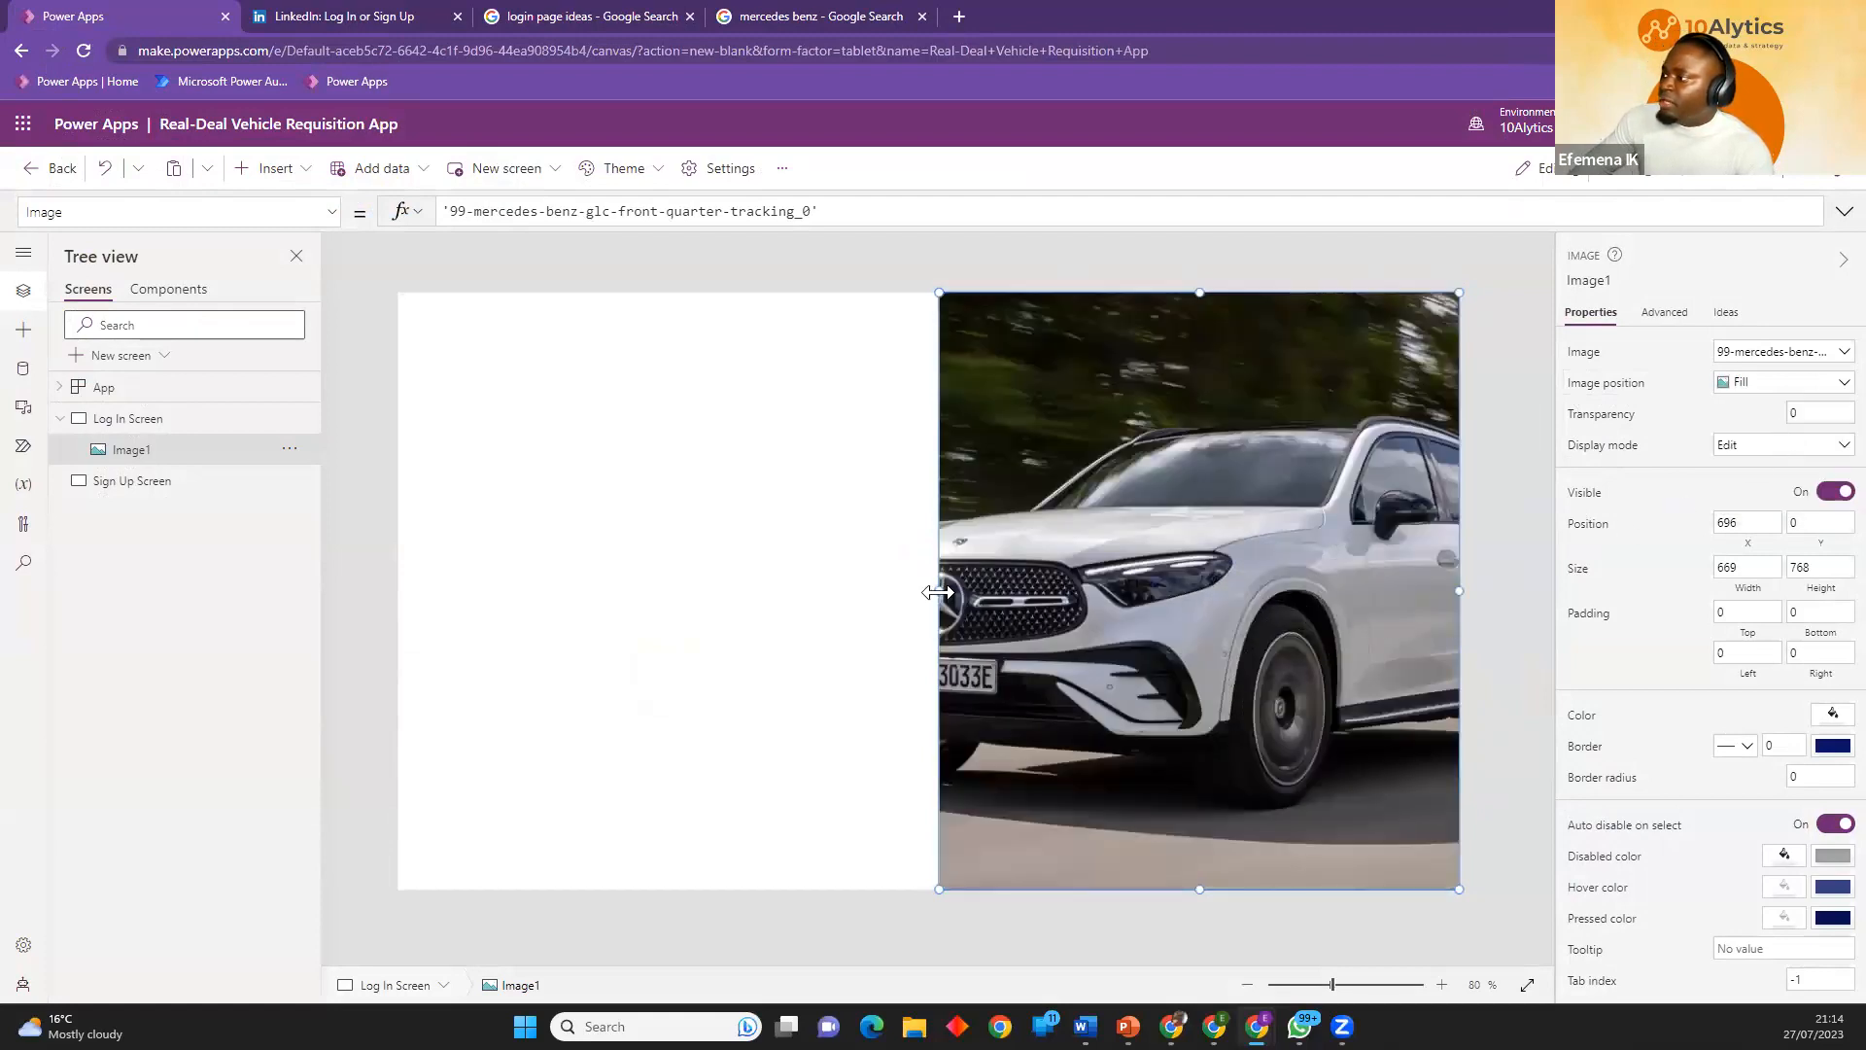
pyautogui.moveTo(939, 590); pyautogui.dragTo(979, 616)
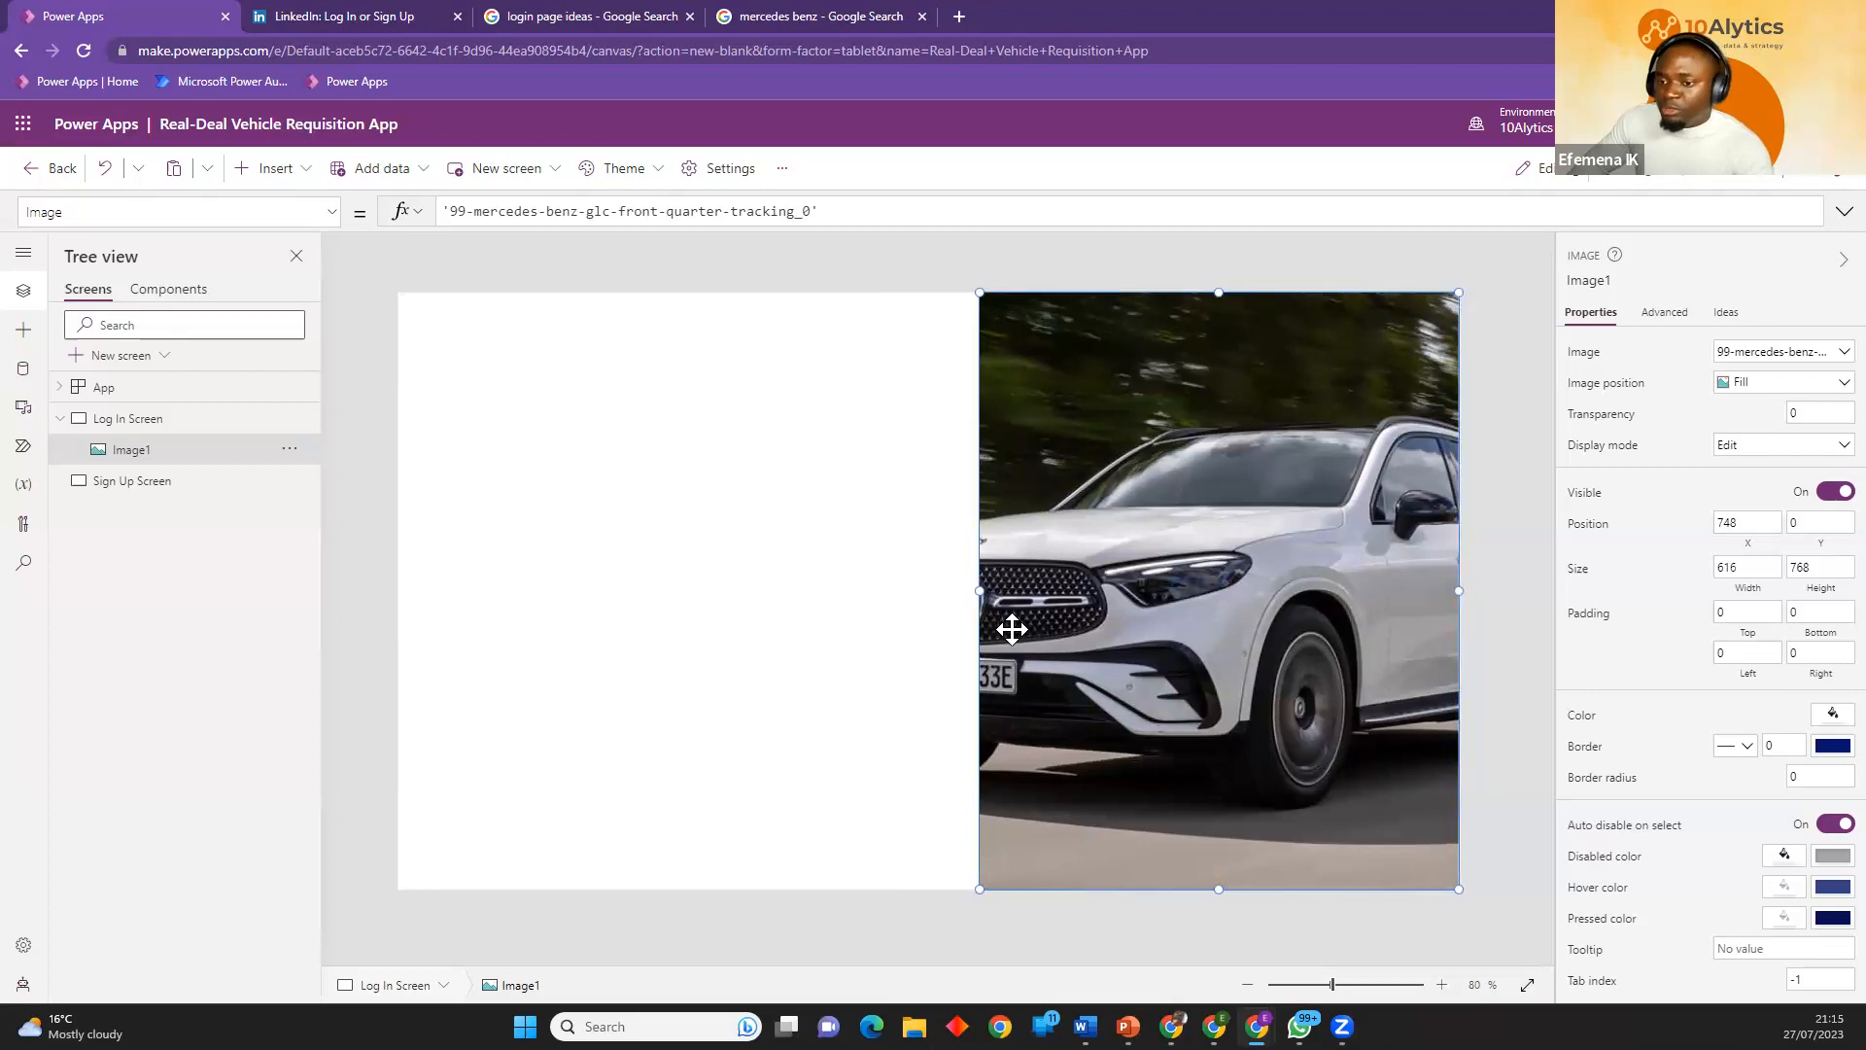
pyautogui.moveTo(975, 589); pyautogui.dragTo(926, 589)
# Replace the car picture with the mercedes_gla_450 file and narrow the image control to about 666 wide.
pyautogui.click(1831, 360)
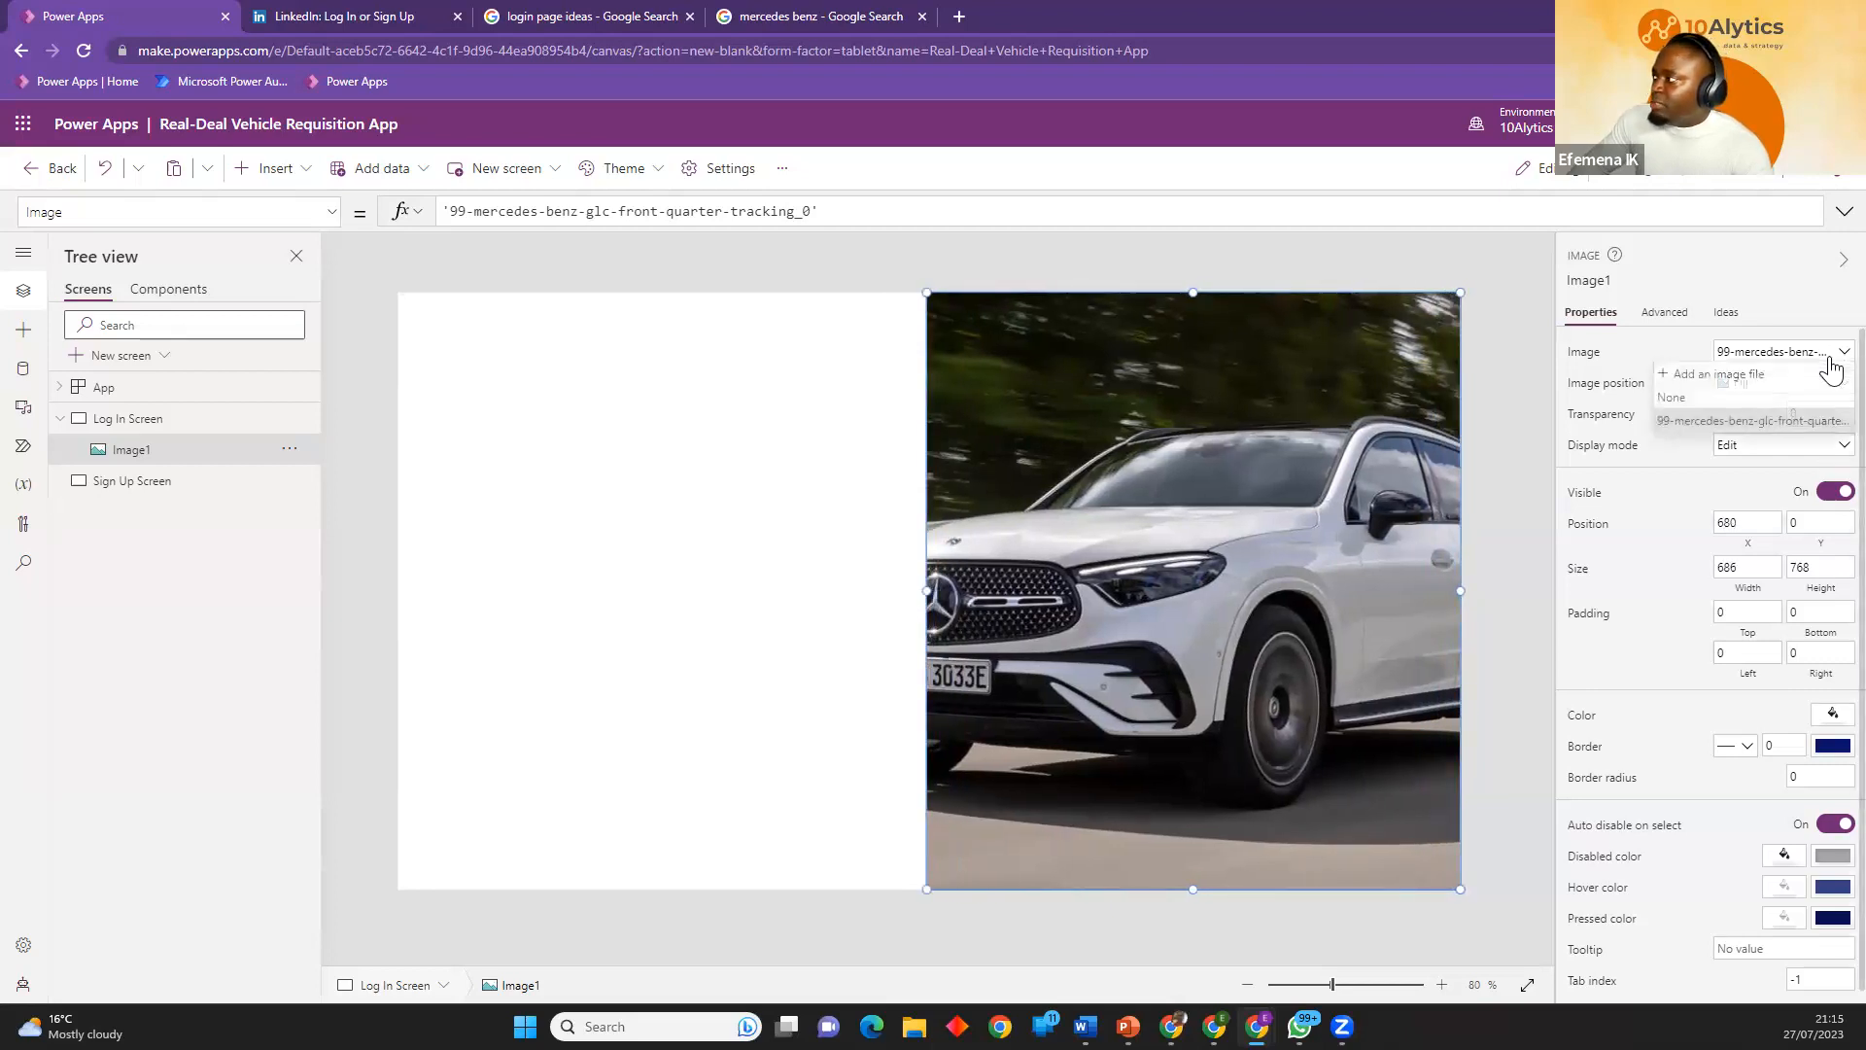
pyautogui.click(1735, 381)
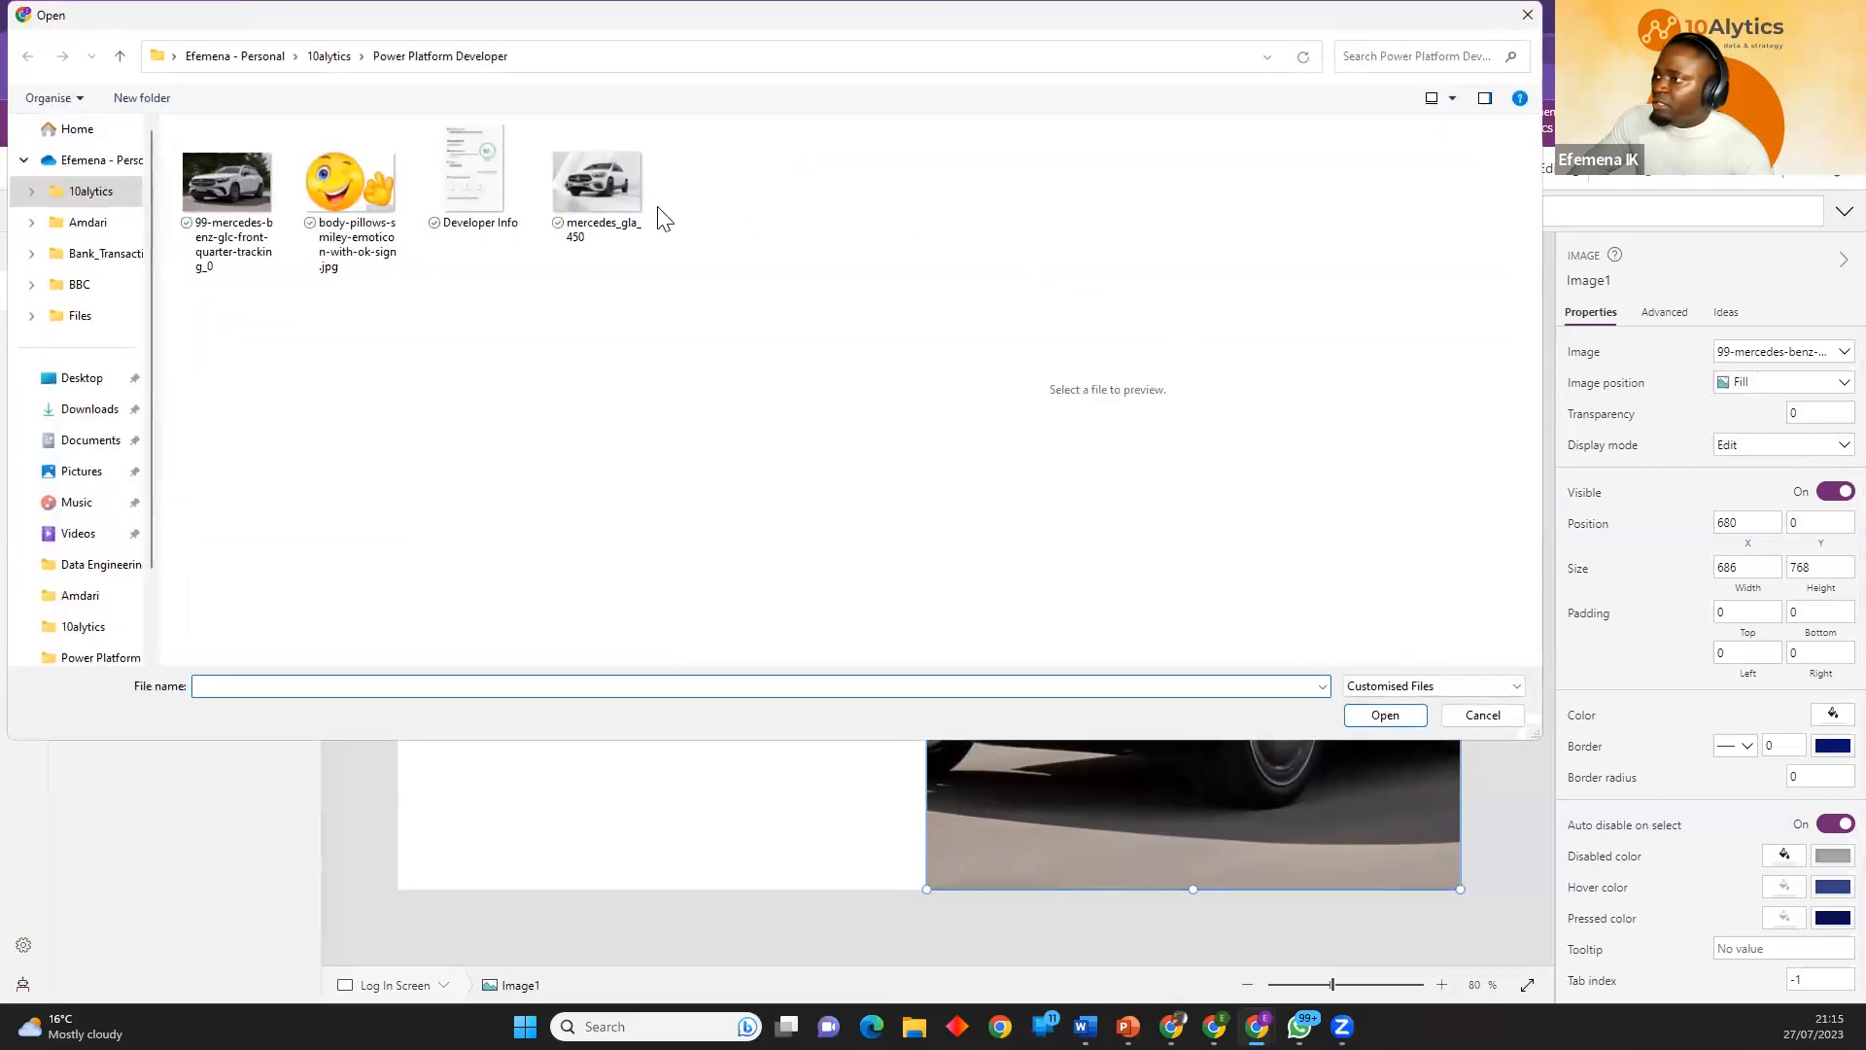
pyautogui.click(641, 206)
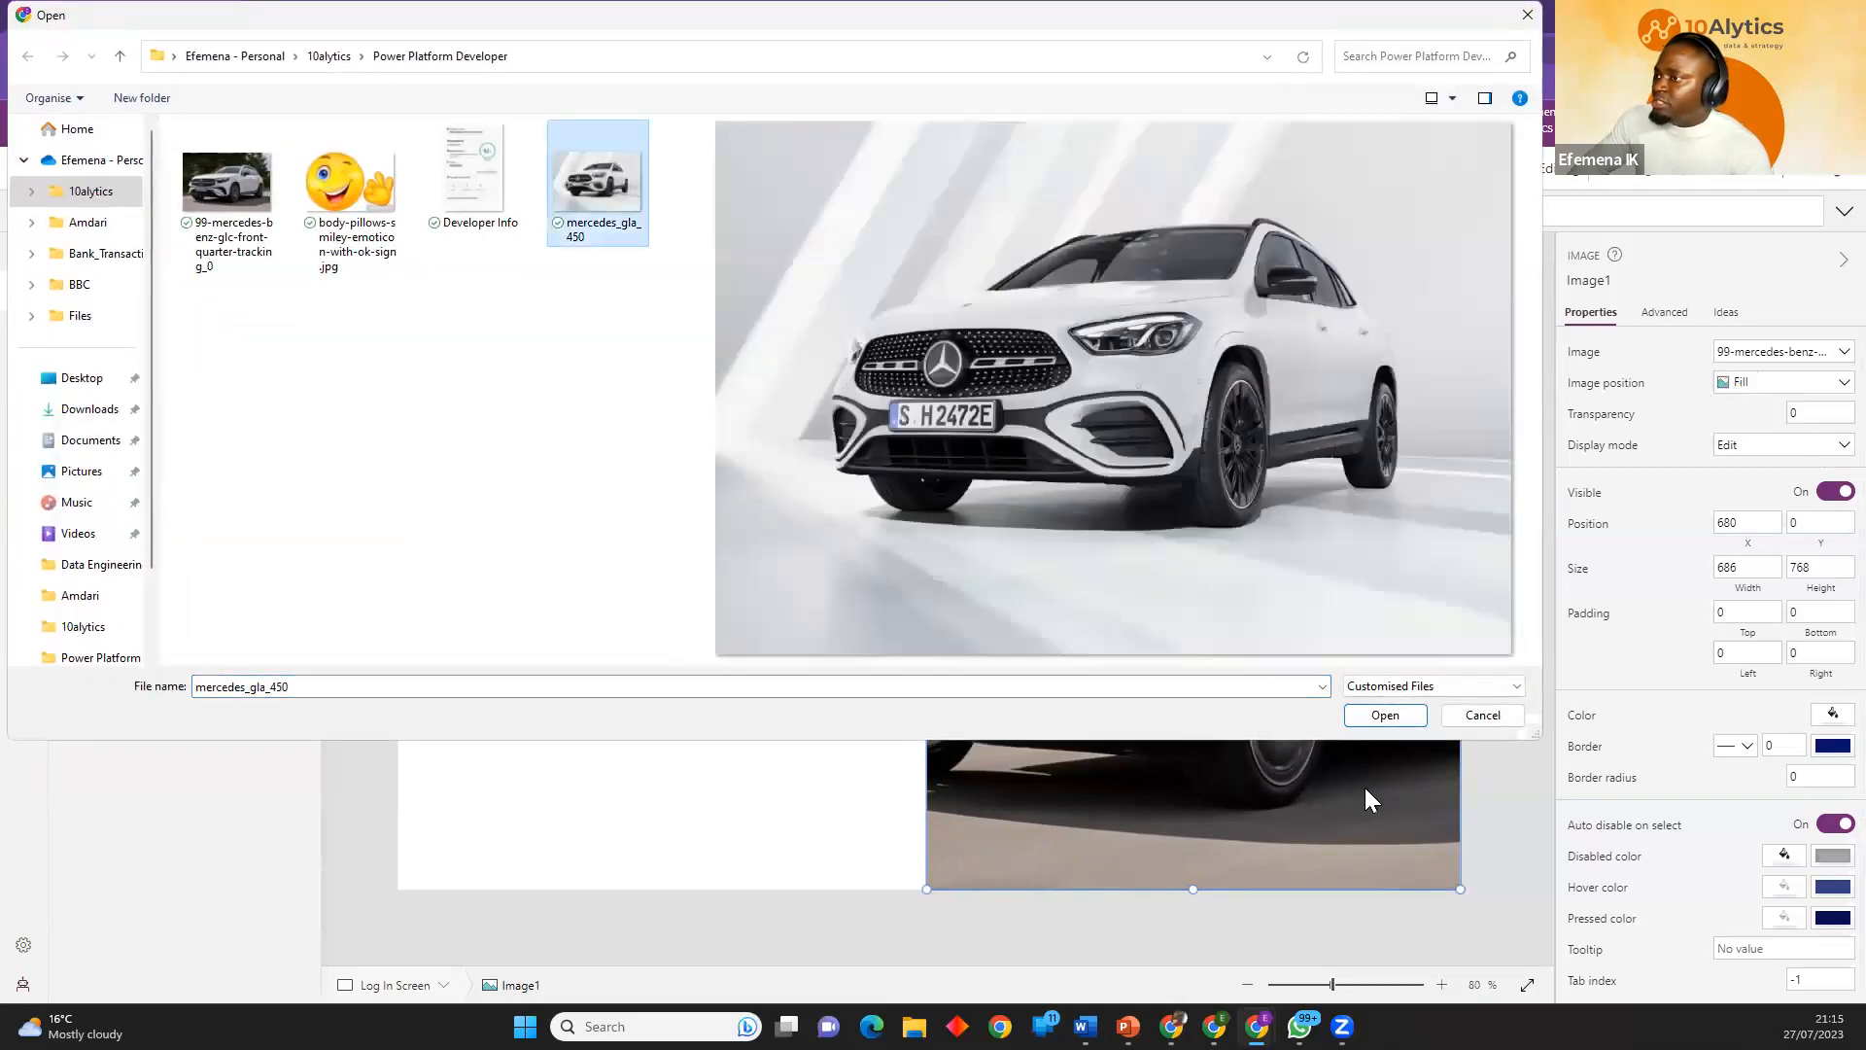
pyautogui.click(1385, 715)
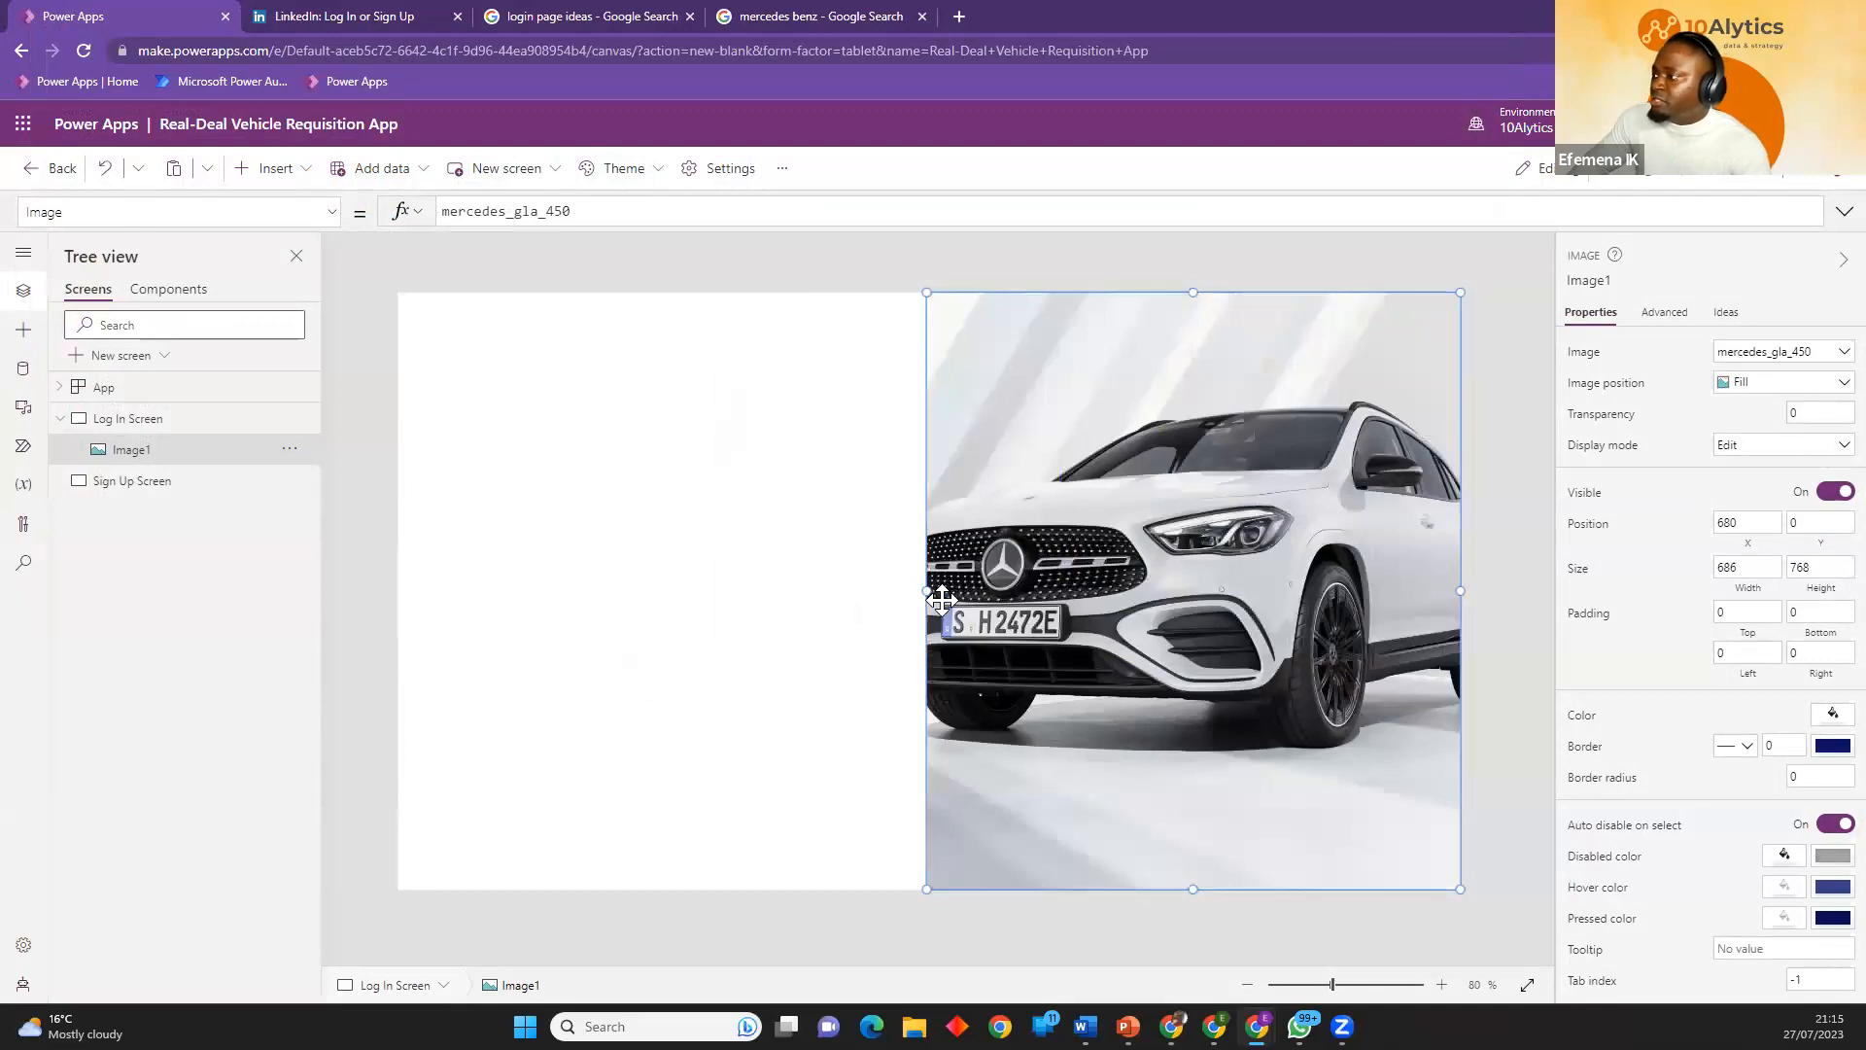
pyautogui.moveTo(918, 591)
pyautogui.mouseDown()
pyautogui.moveTo(889, 591)
pyautogui.moveTo(991, 596)
pyautogui.moveTo(938, 595)
pyautogui.mouseUp()
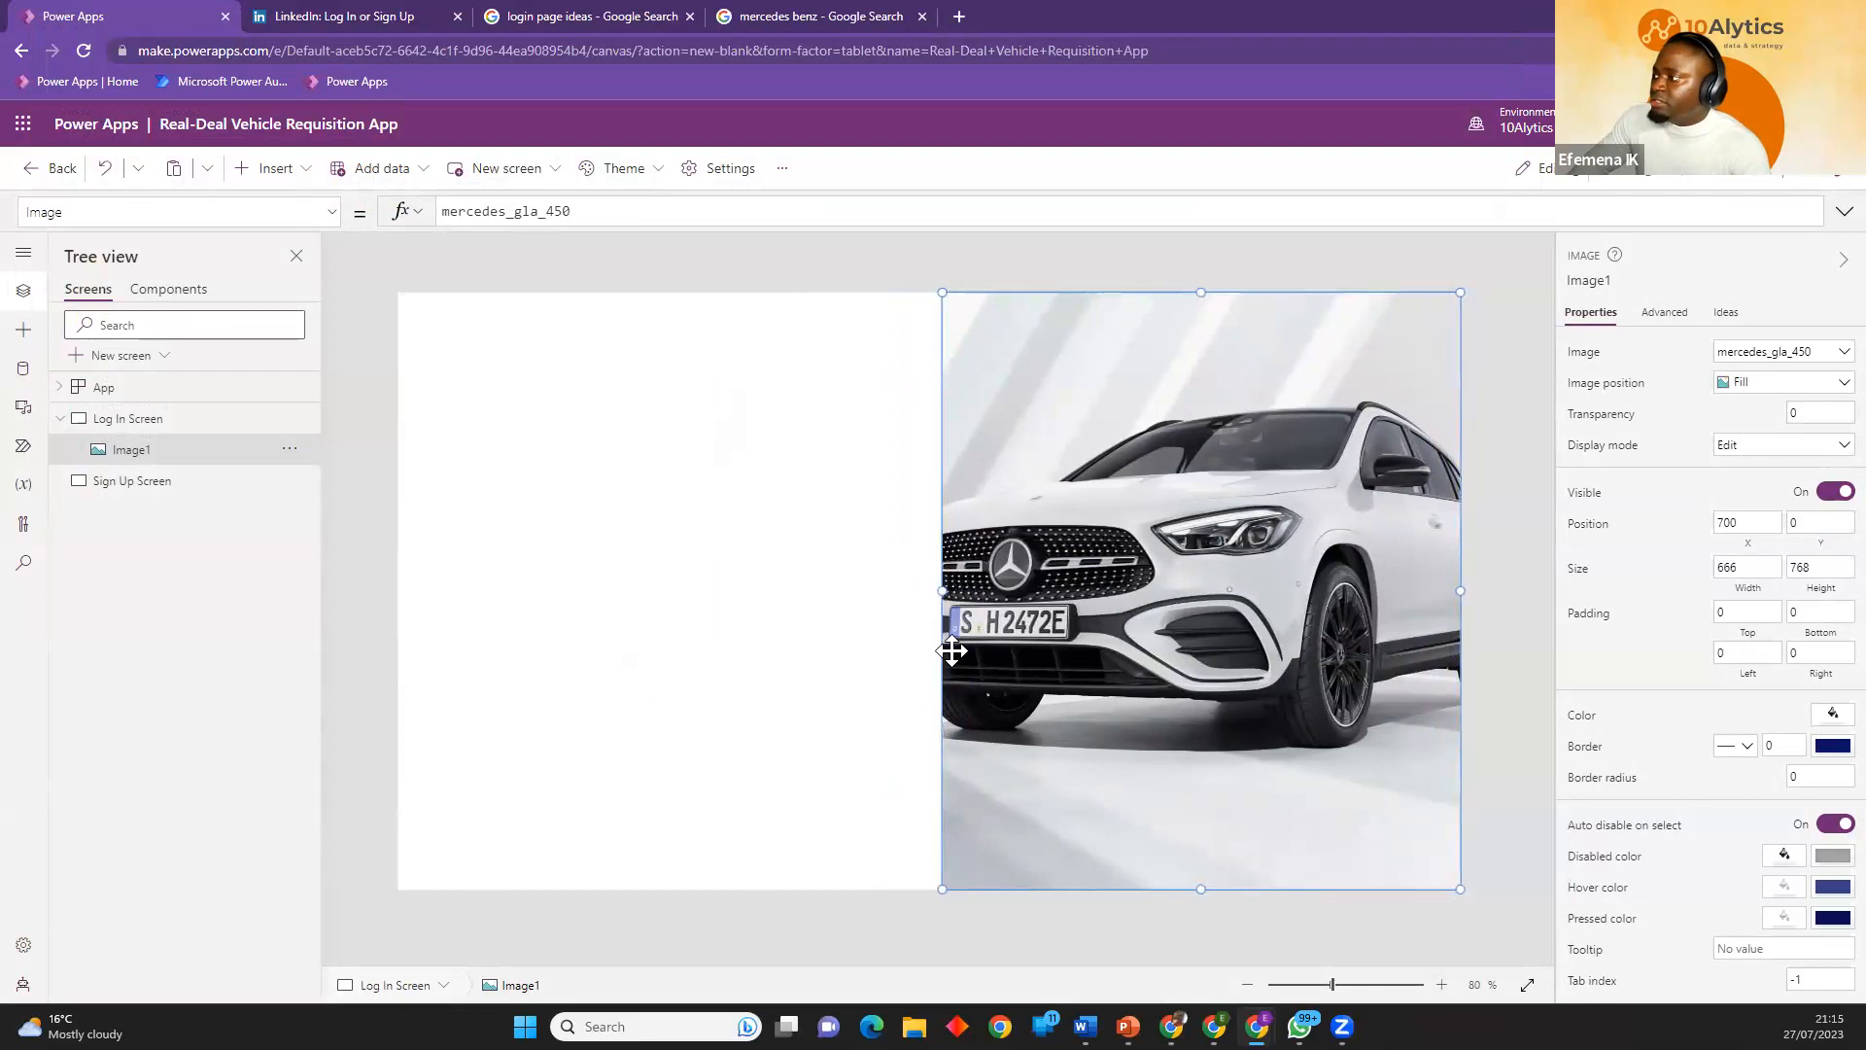
# Deselect the image and compare the Log In Screen's split layout with the Lovebirds design in the login page ideas tab.
pyautogui.click(752, 685)
pyautogui.click(970, 887)
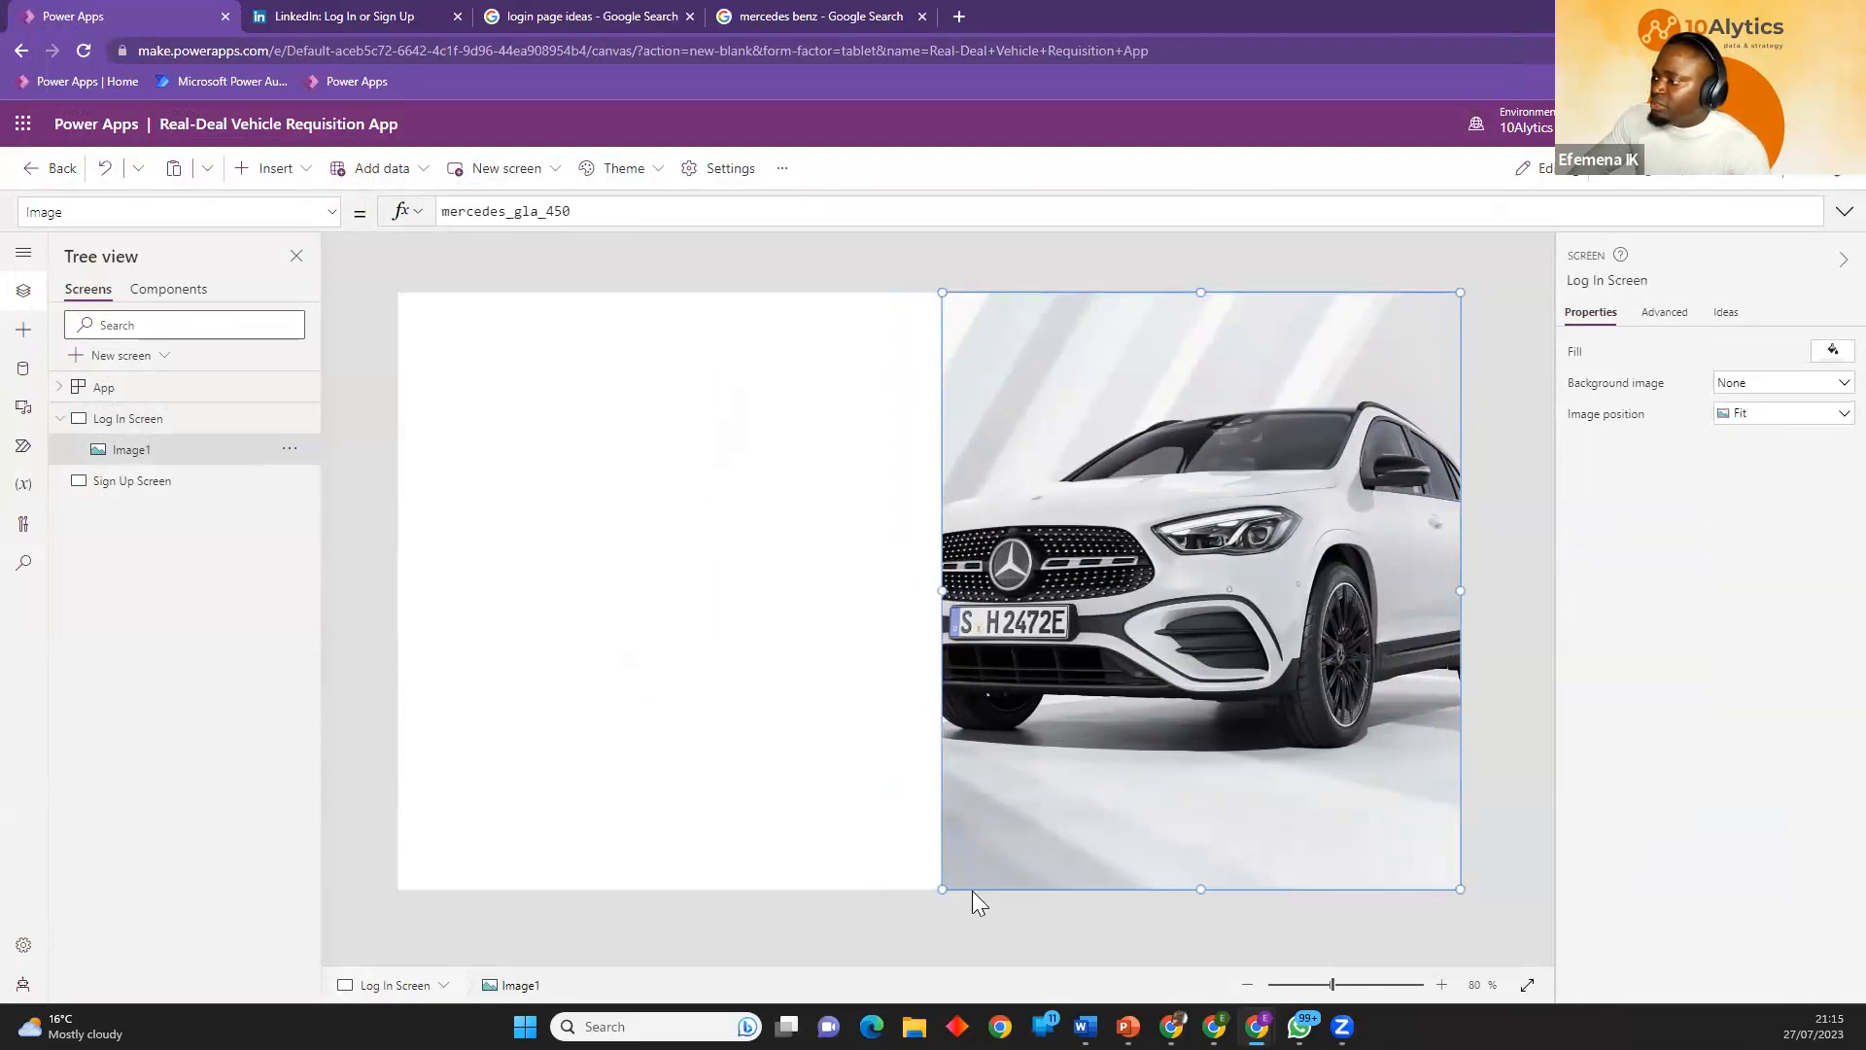
pyautogui.click(865, 792)
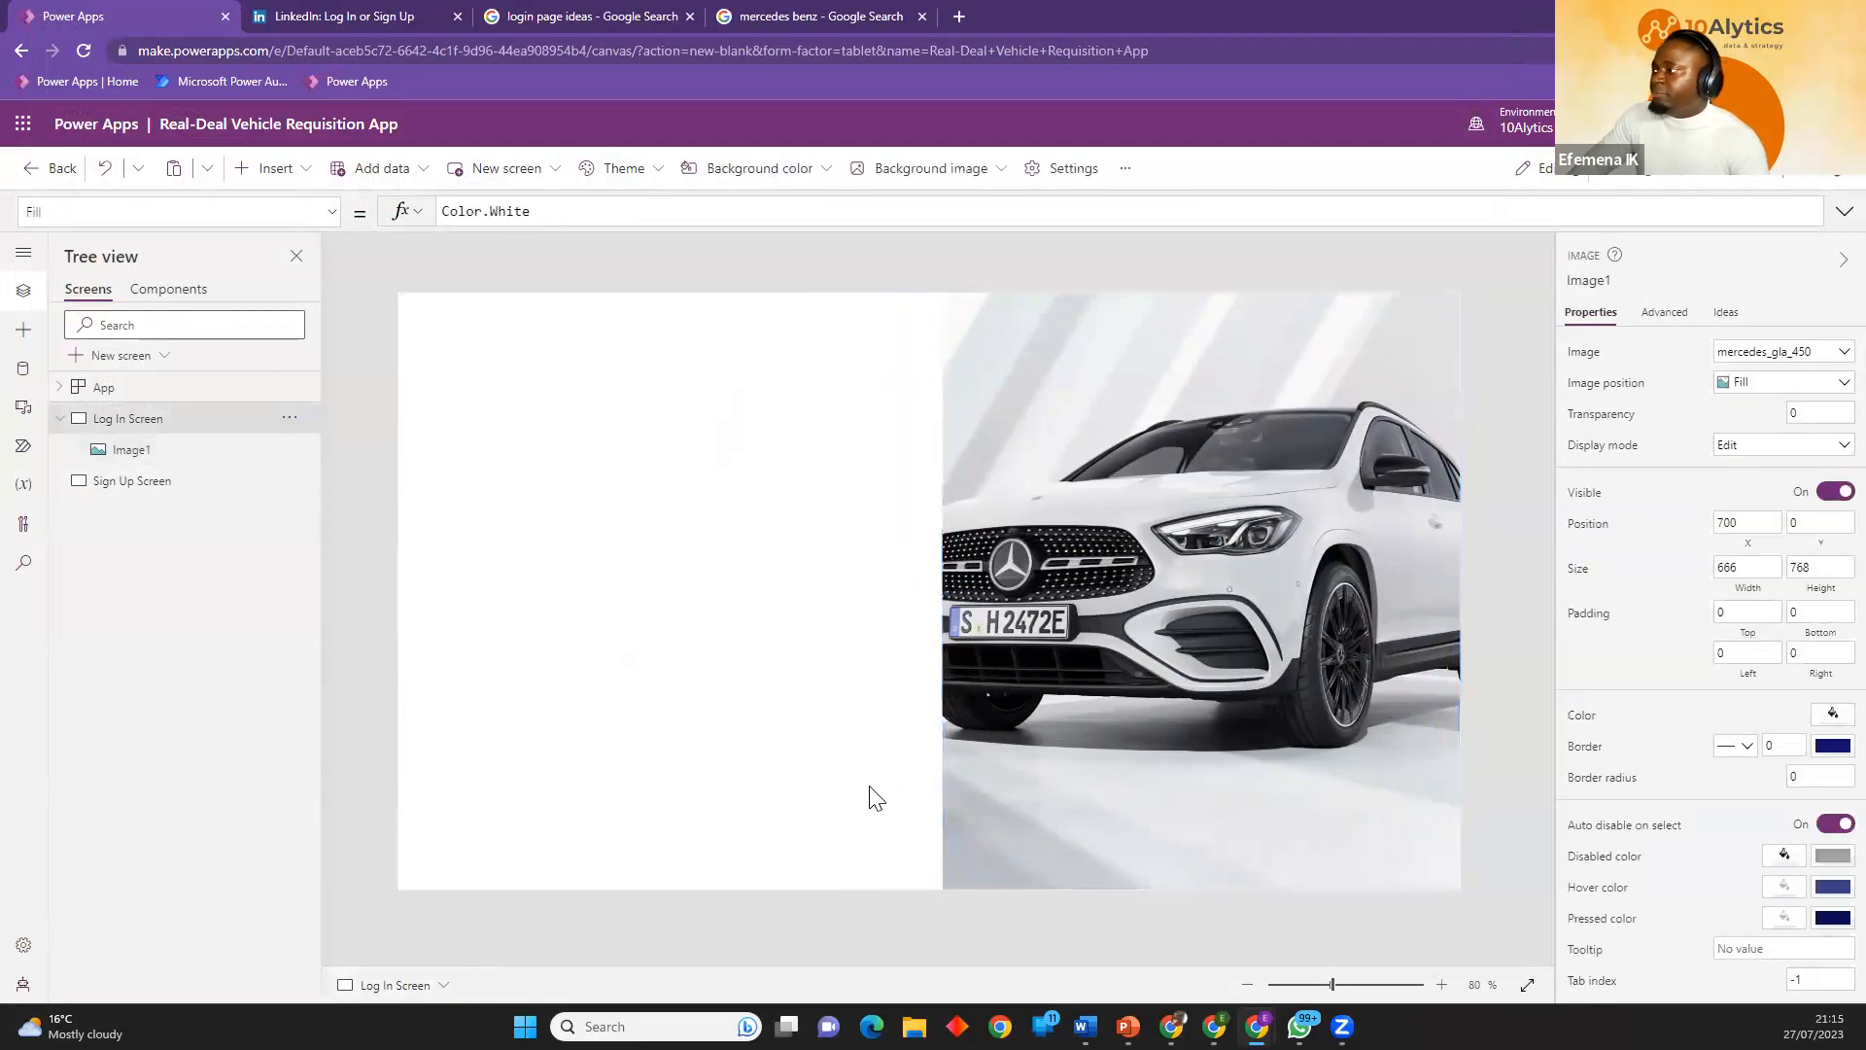
pyautogui.click(1154, 649)
pyautogui.click(912, 581)
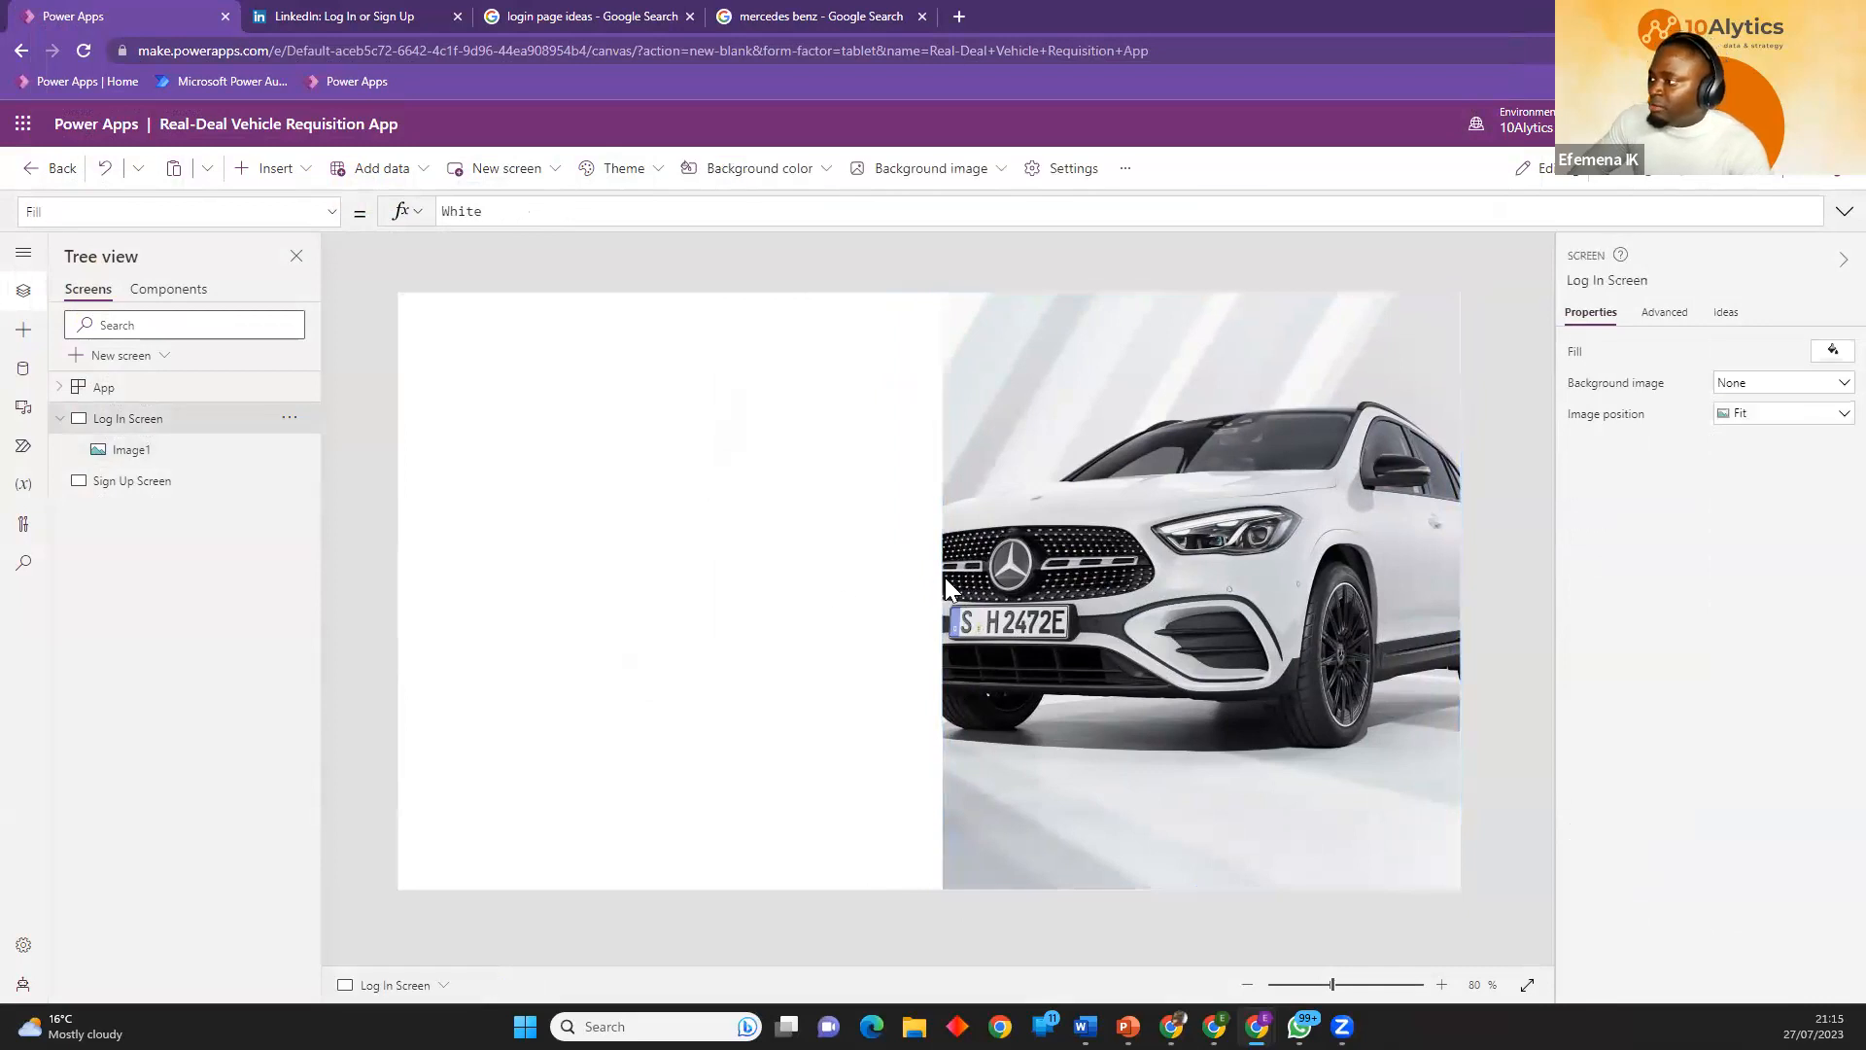
pyautogui.click(944, 577)
pyautogui.click(854, 576)
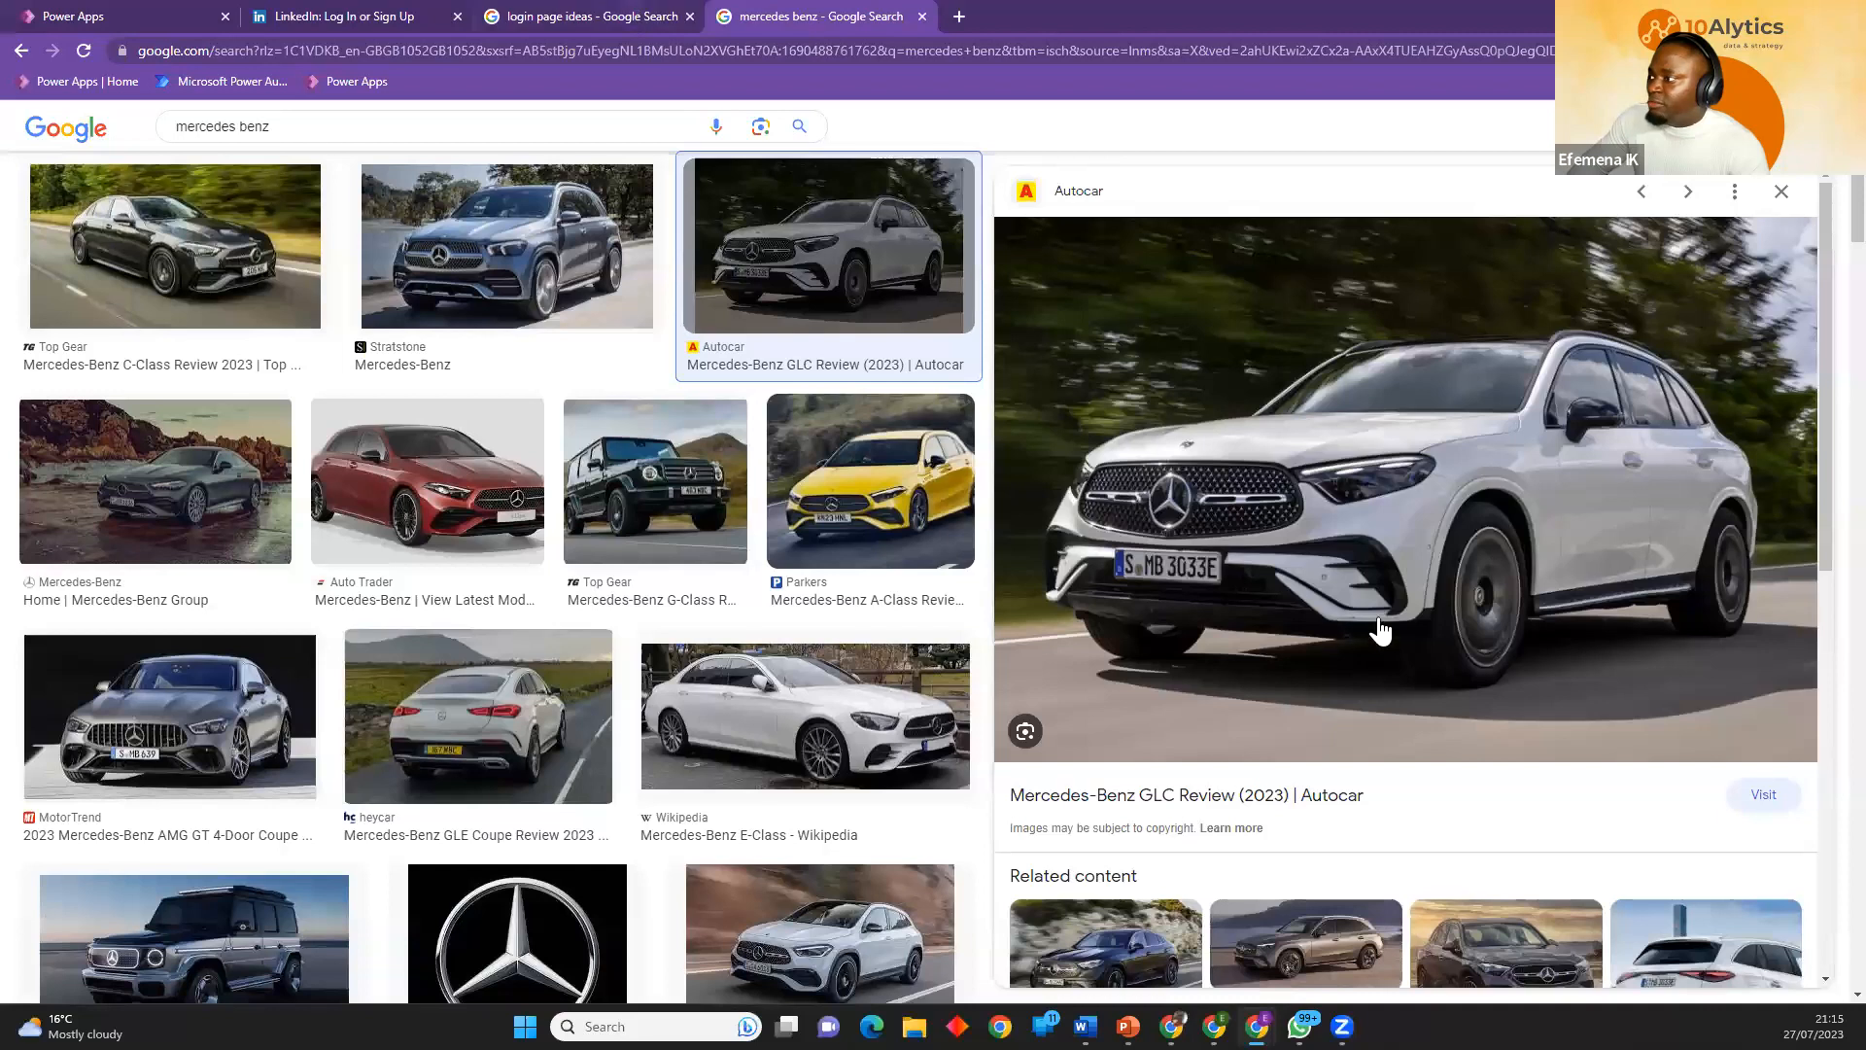
pyautogui.click(633, 14)
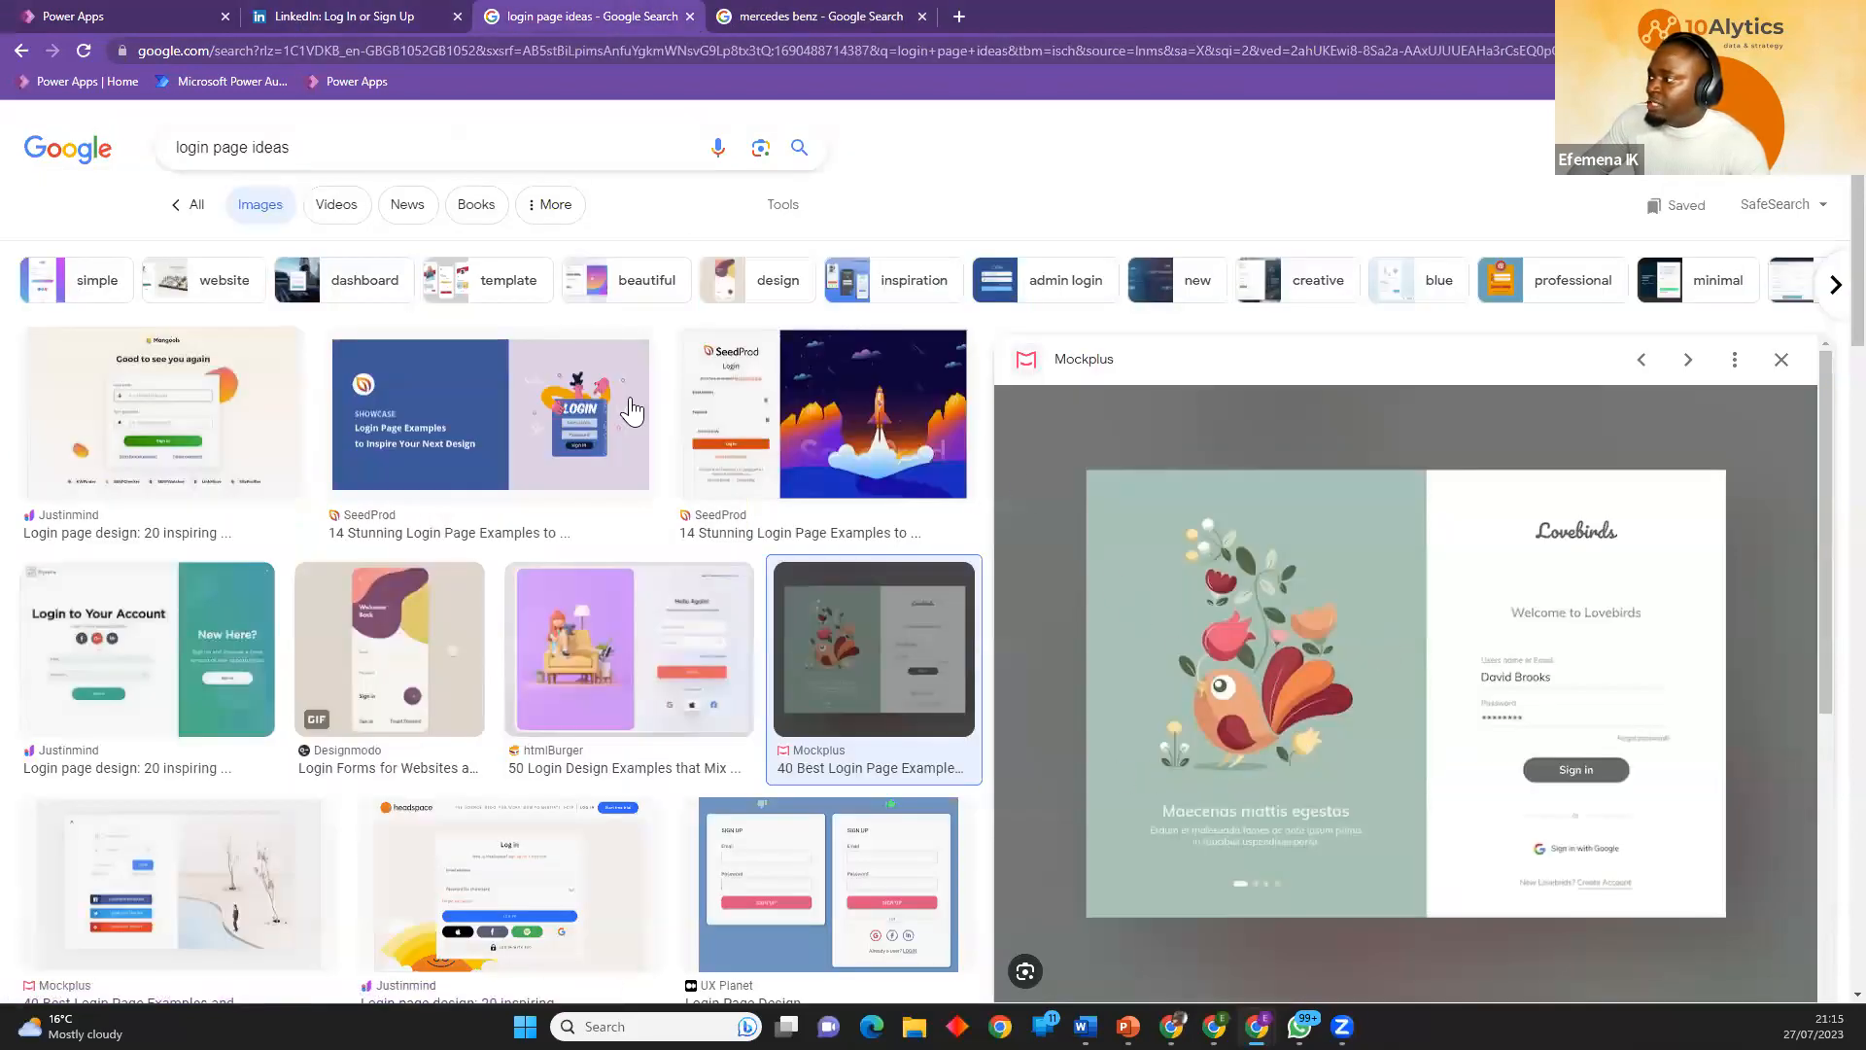
pyautogui.click(187, 21)
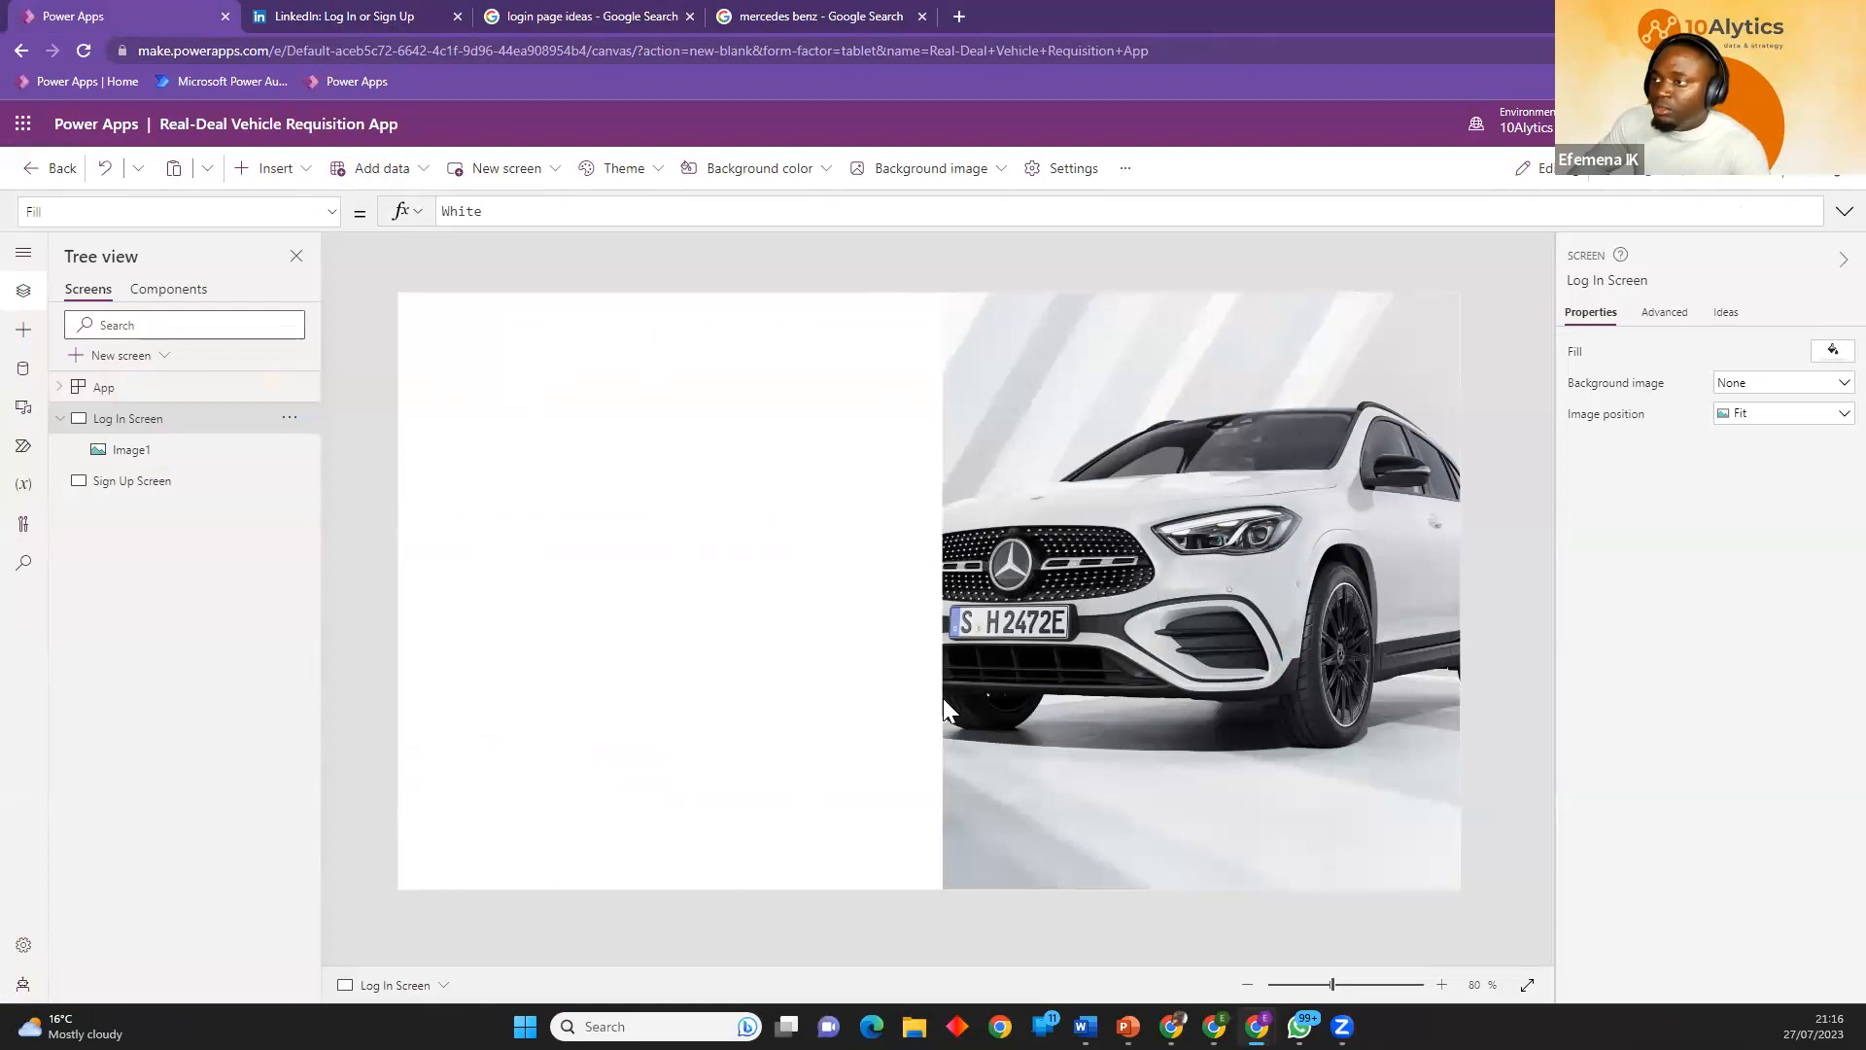
# Insert a rectangle about 623 by 683 over the blank half of the Log In Screen beside the car picture.
pyautogui.click(292, 181)
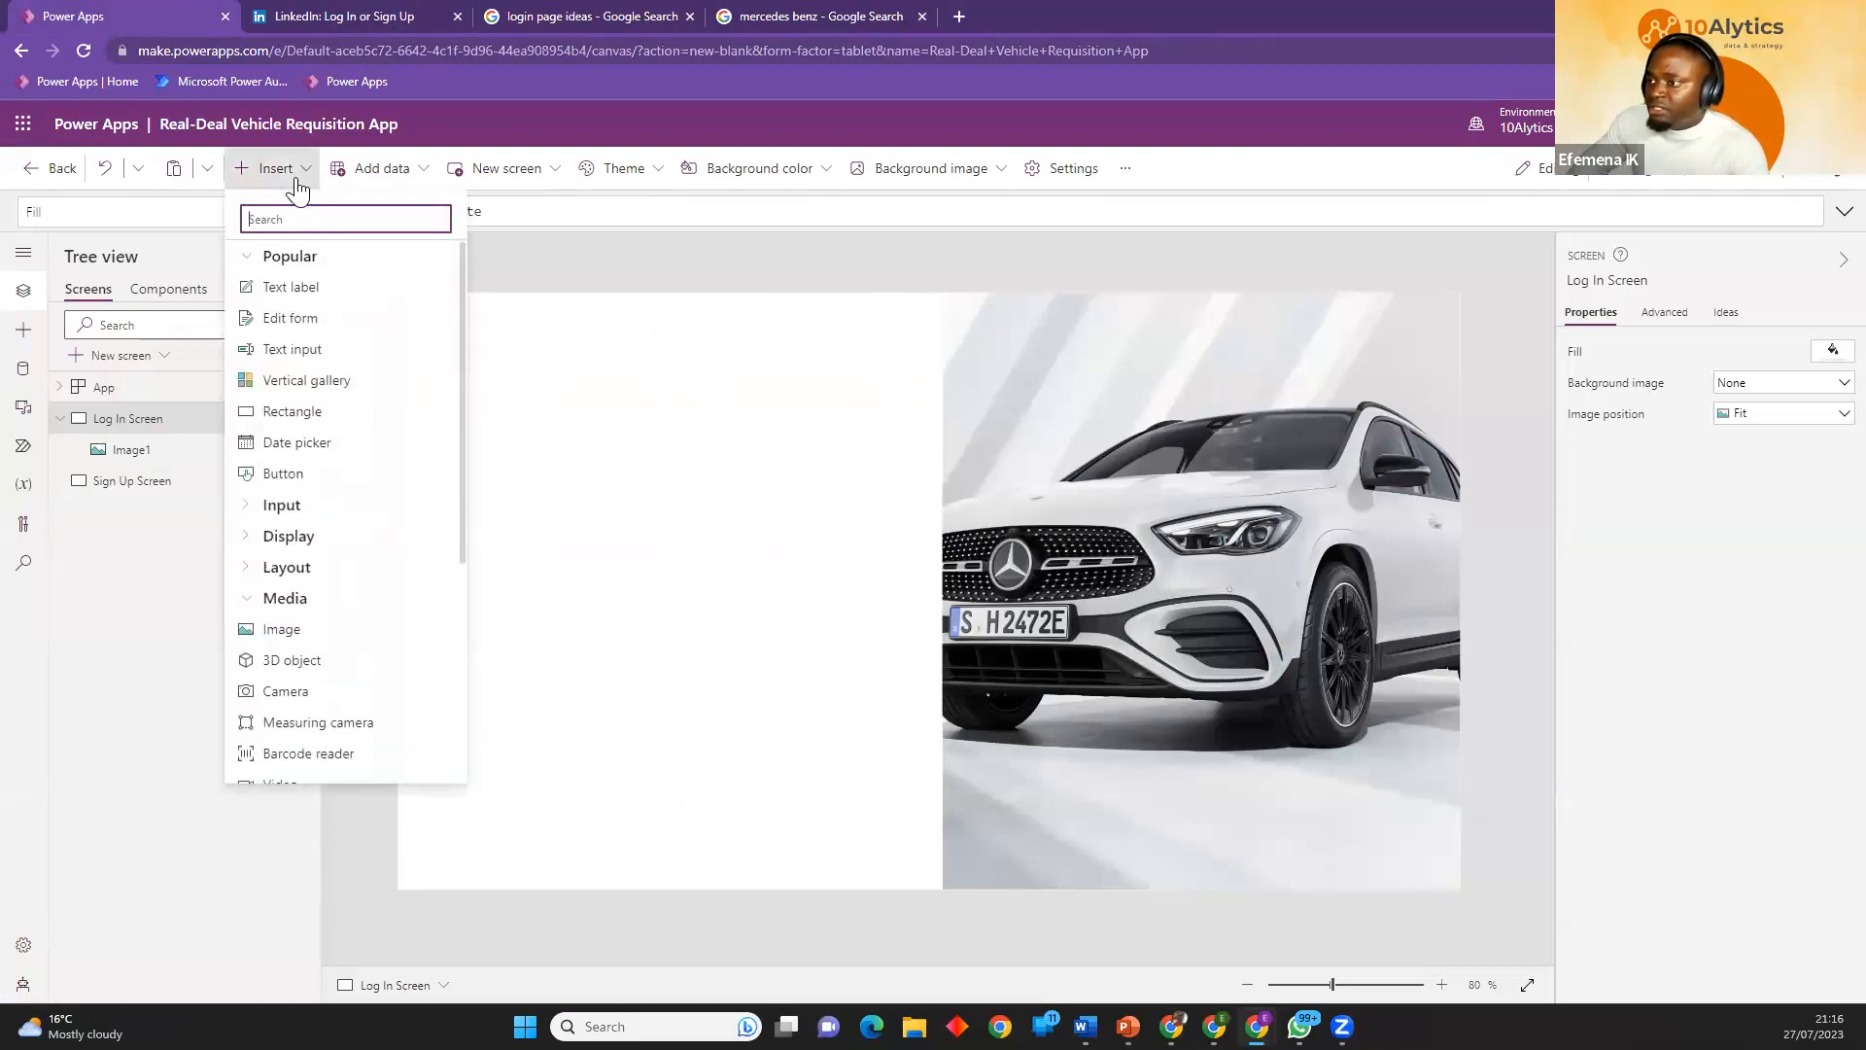
pyautogui.click(277, 416)
pyautogui.moveTo(547, 401); pyautogui.dragTo(915, 855)
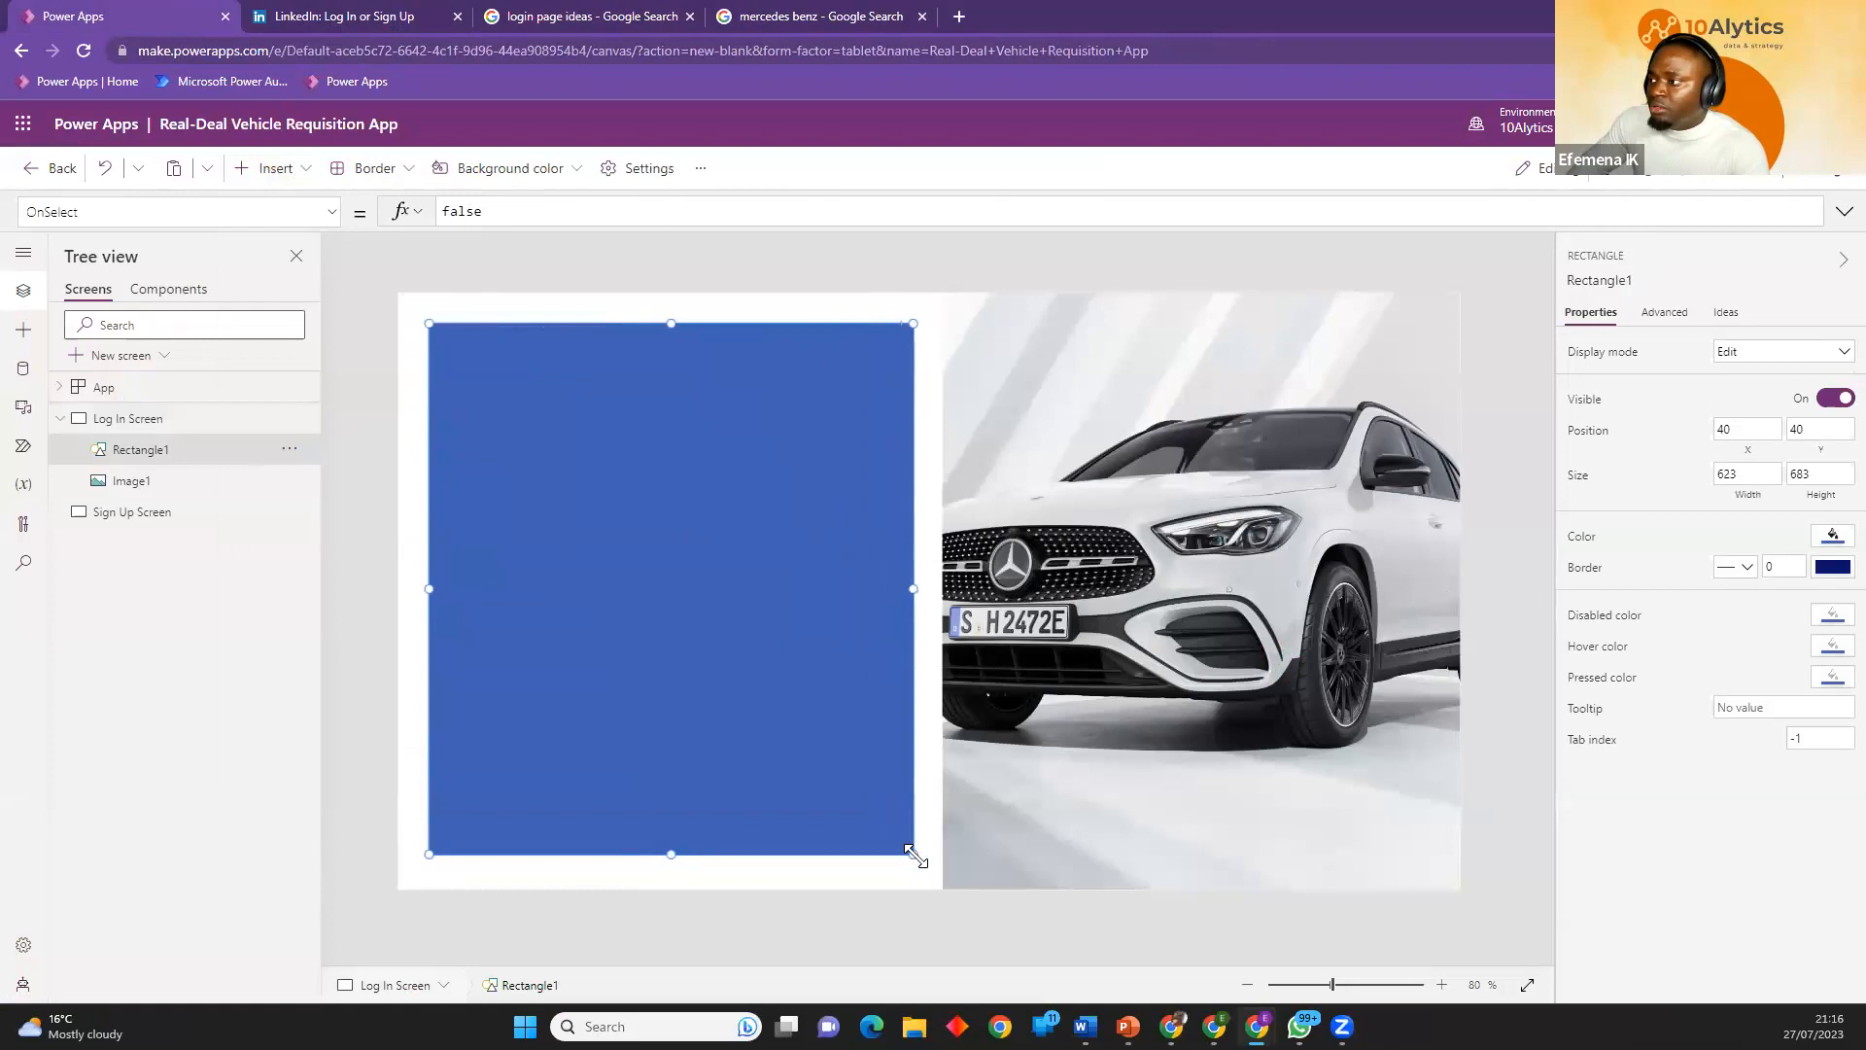
# Review the Lovebirds design in the login page ideas tab and the login path in the User Flow slide.
pyautogui.click(768, 17)
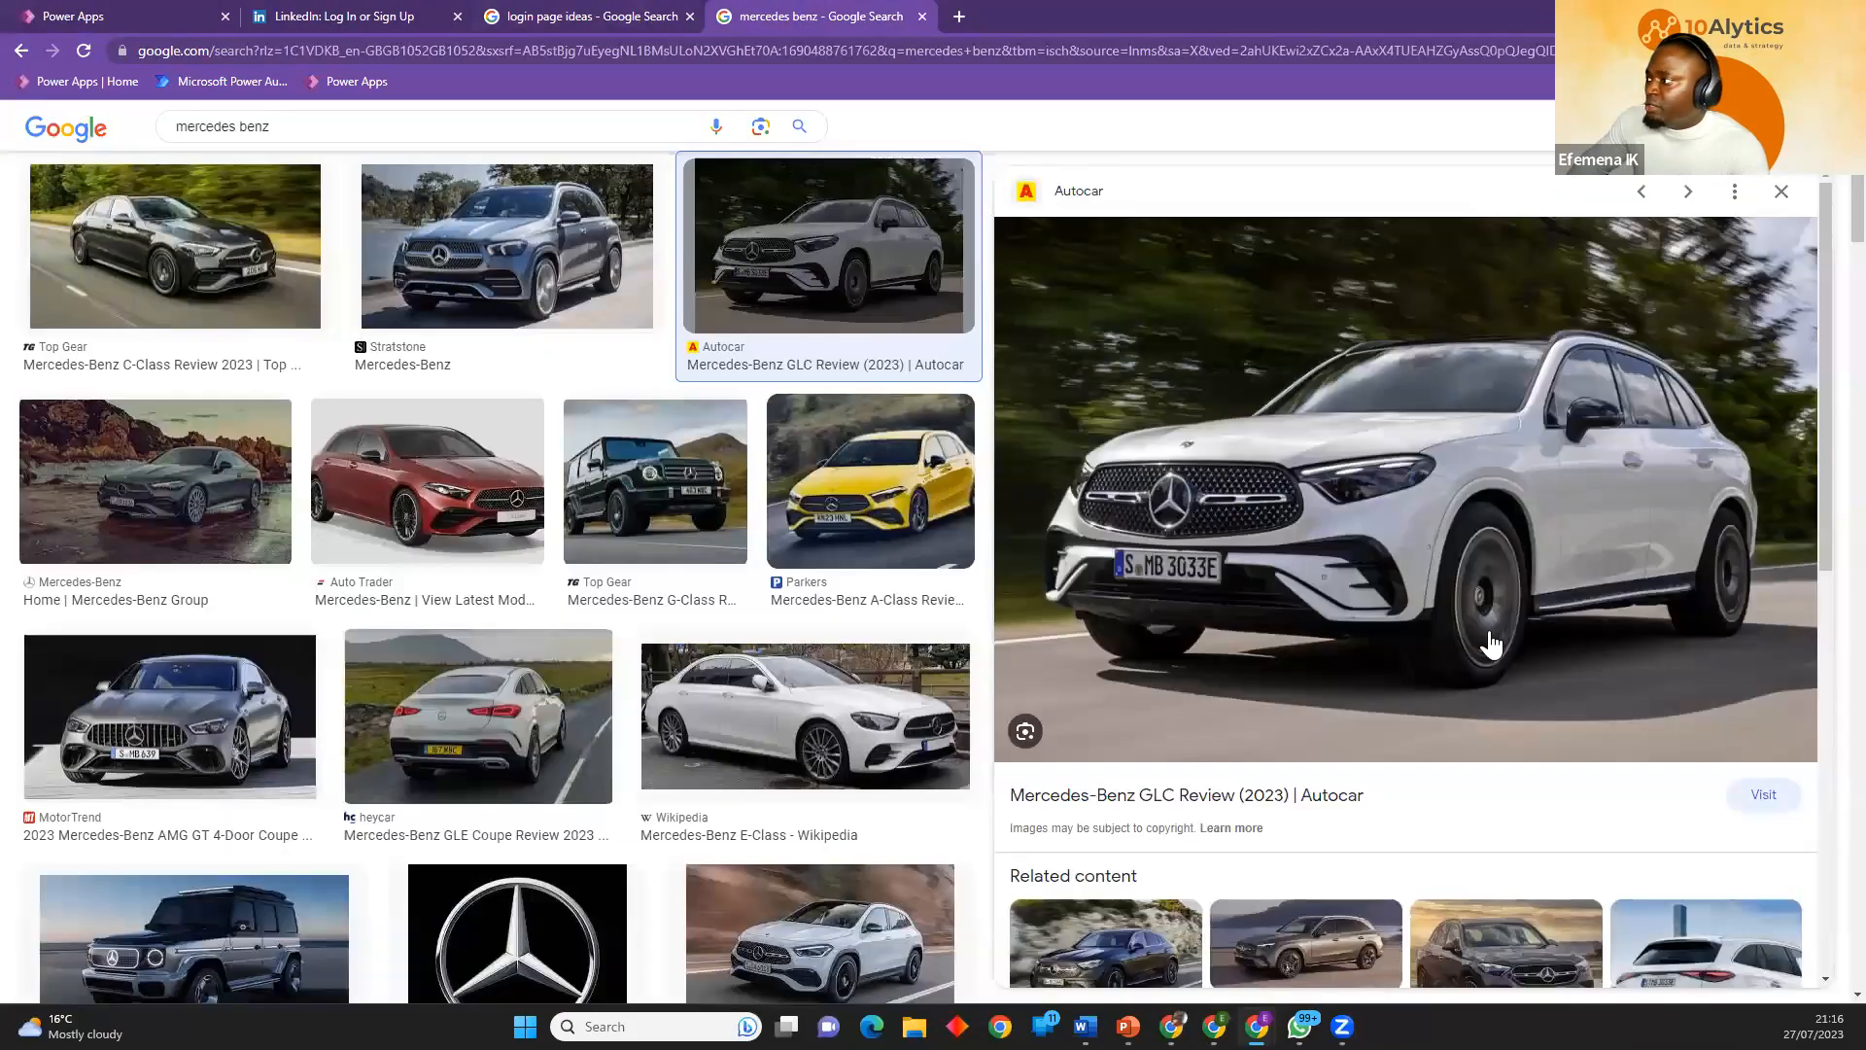
pyautogui.hotkey('ctrl', 'shift', 'Tab')
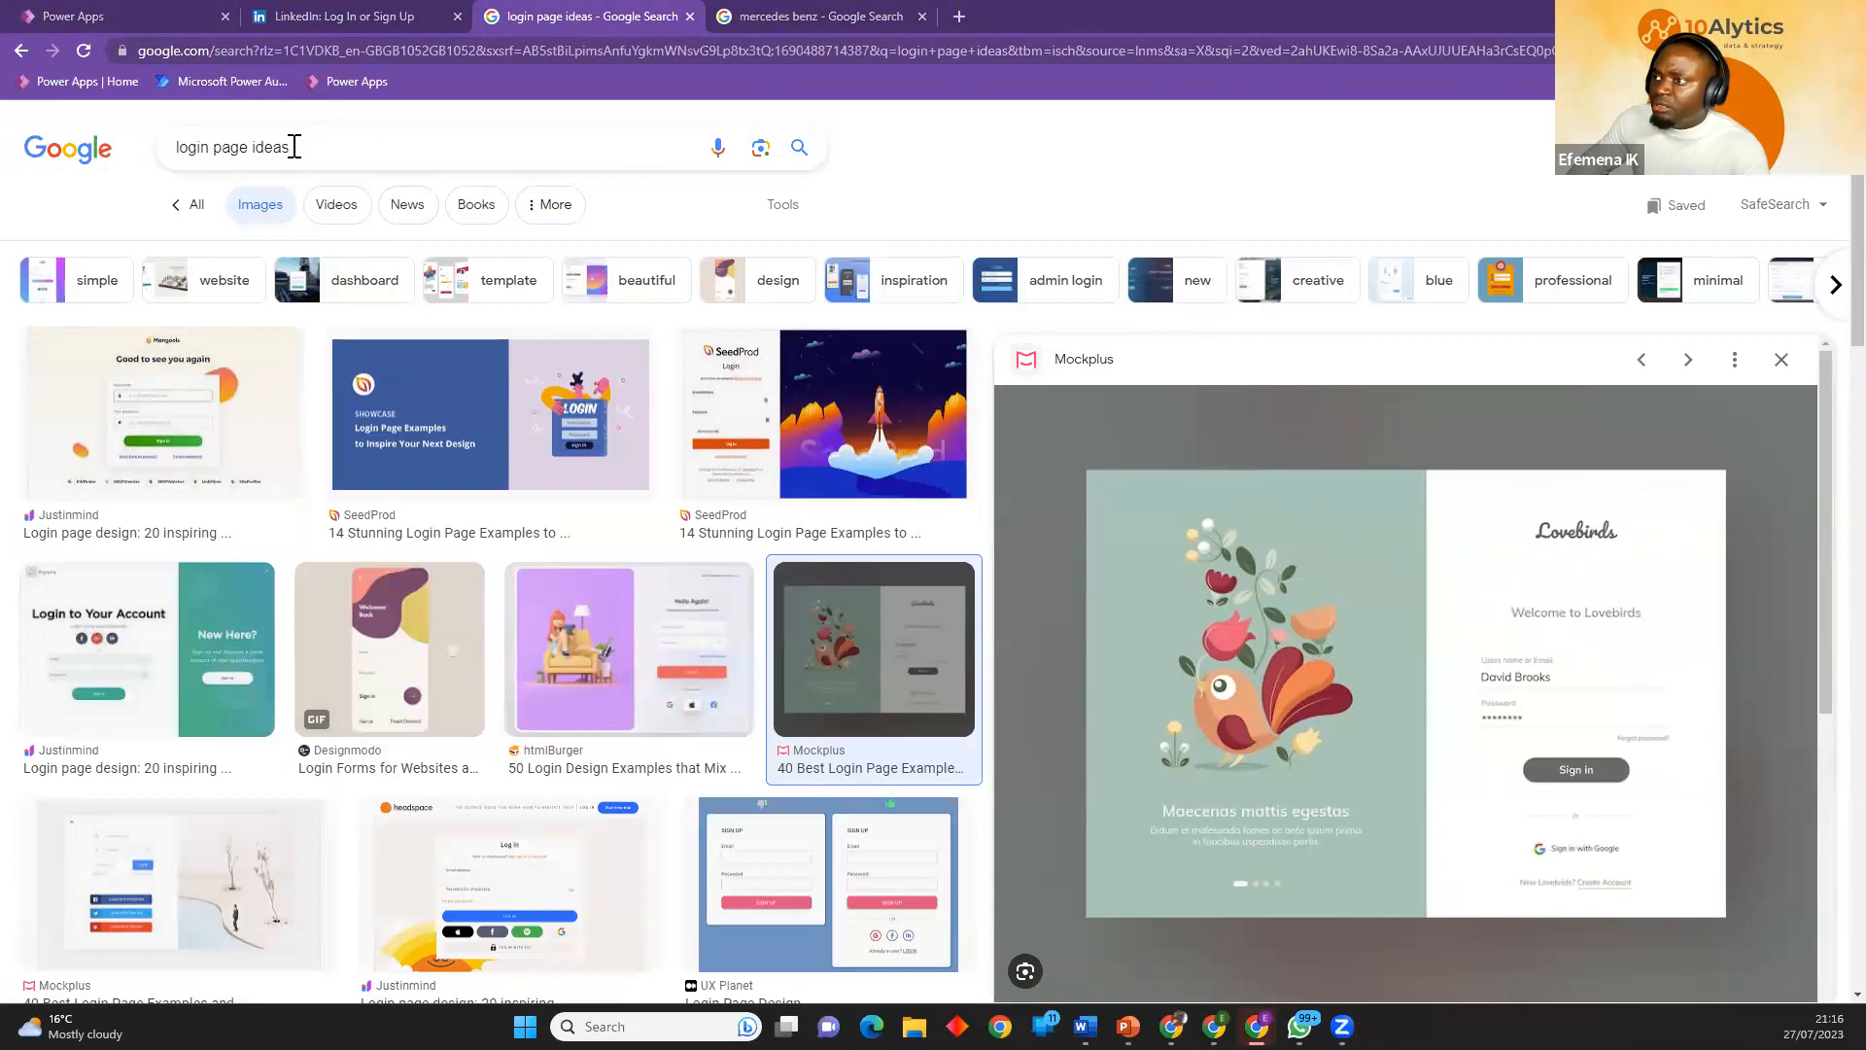
pyautogui.moveTo(235, 141); pyautogui.dragTo(290, 146)
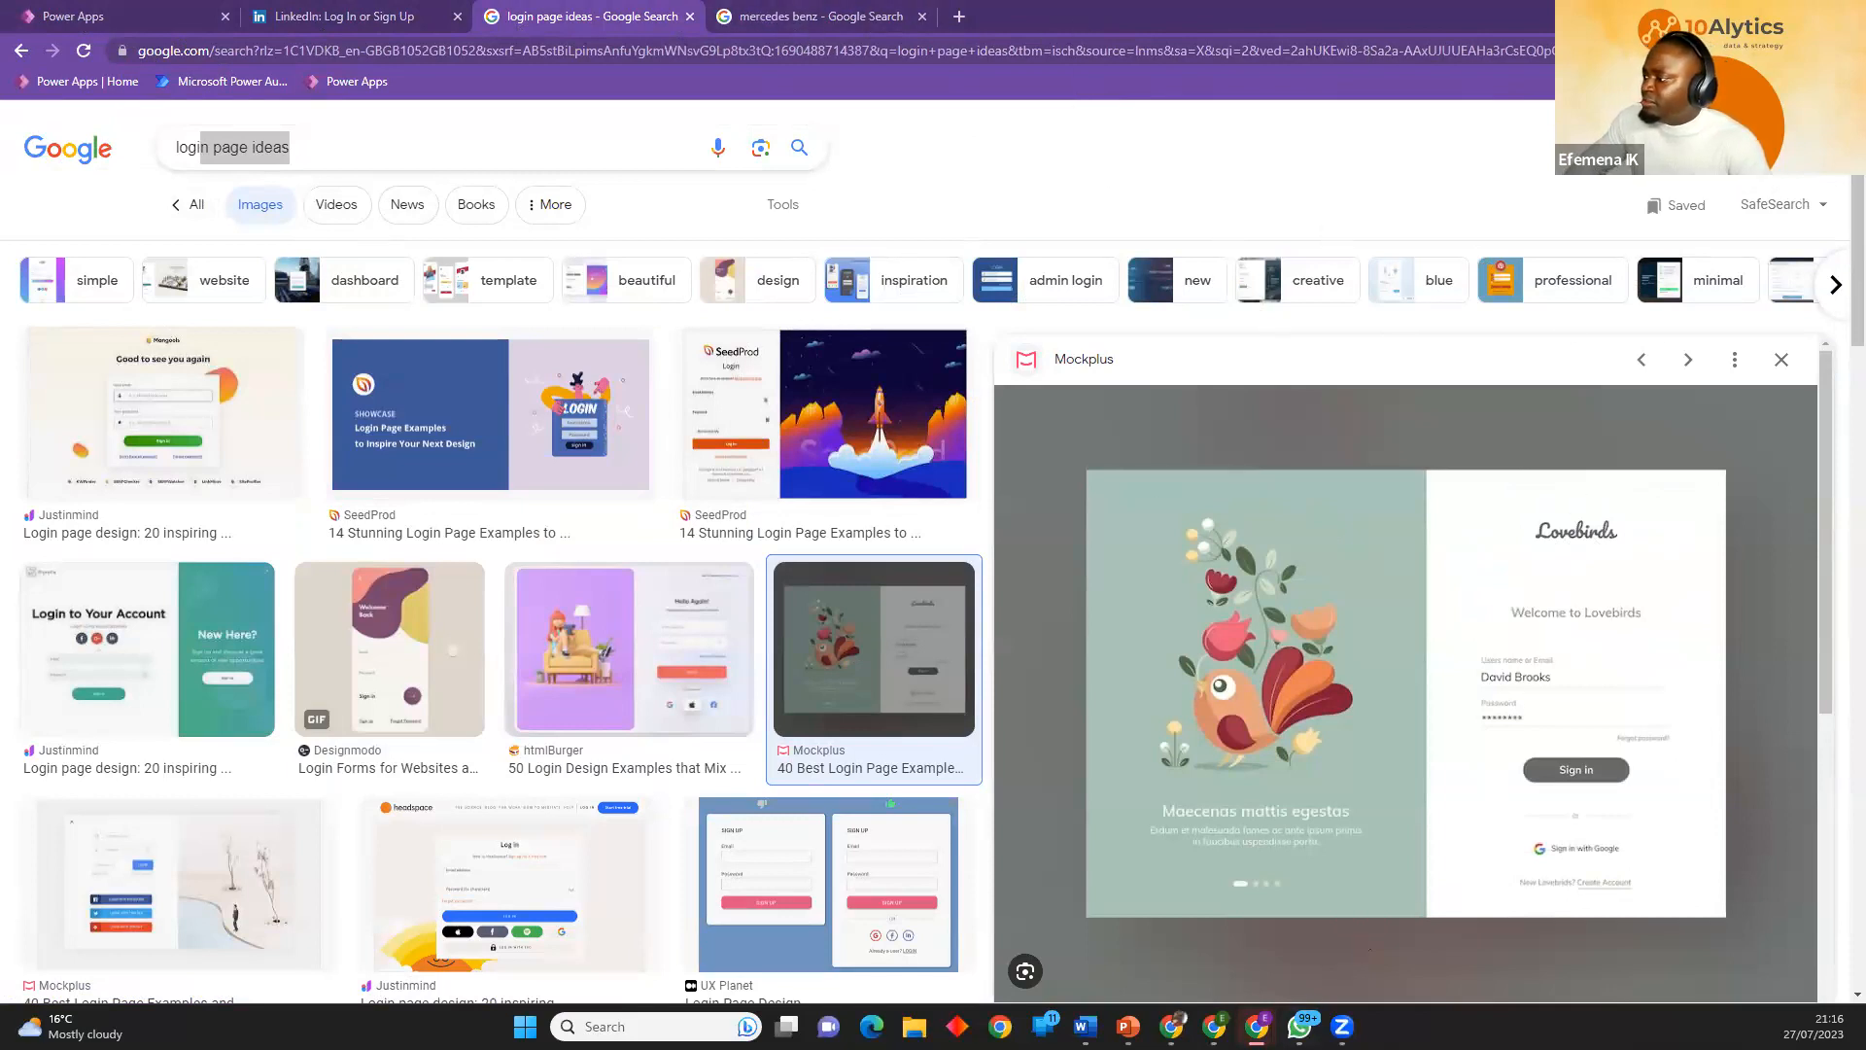
pyautogui.moveTo(1256, 1026)
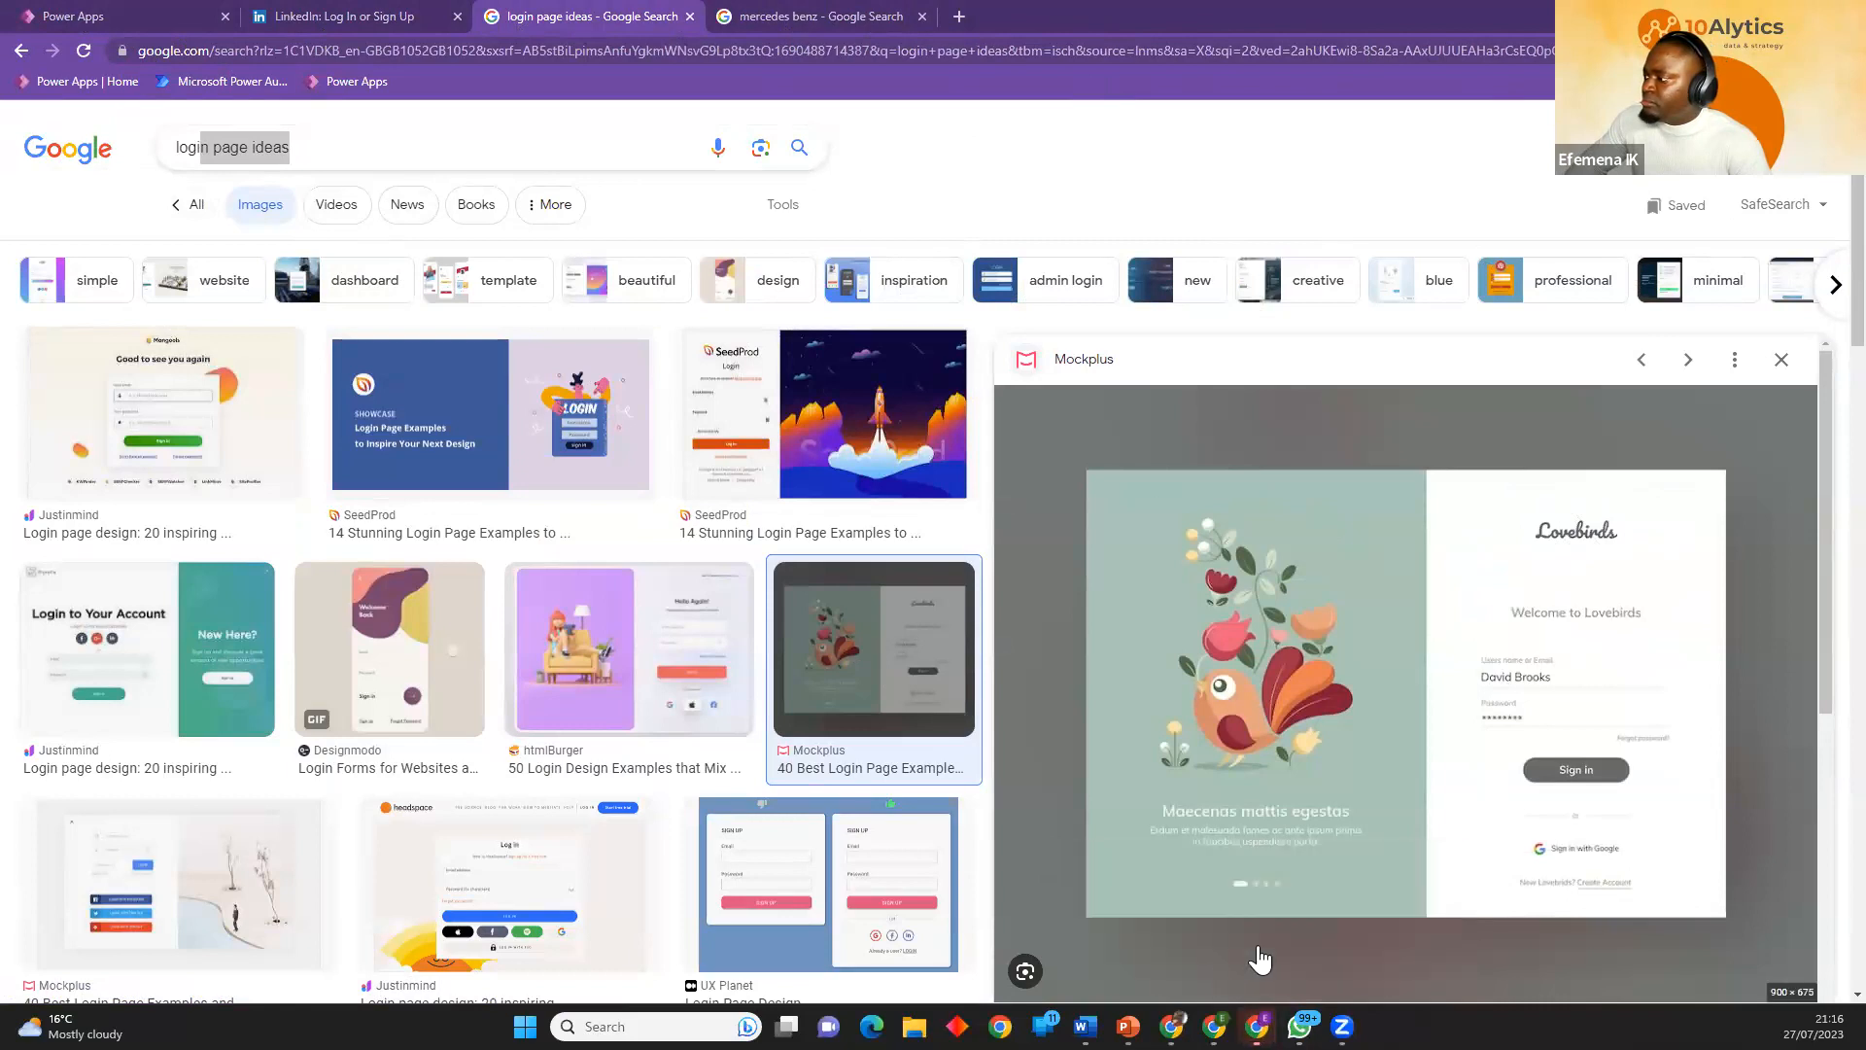
pyautogui.click(1190, 943)
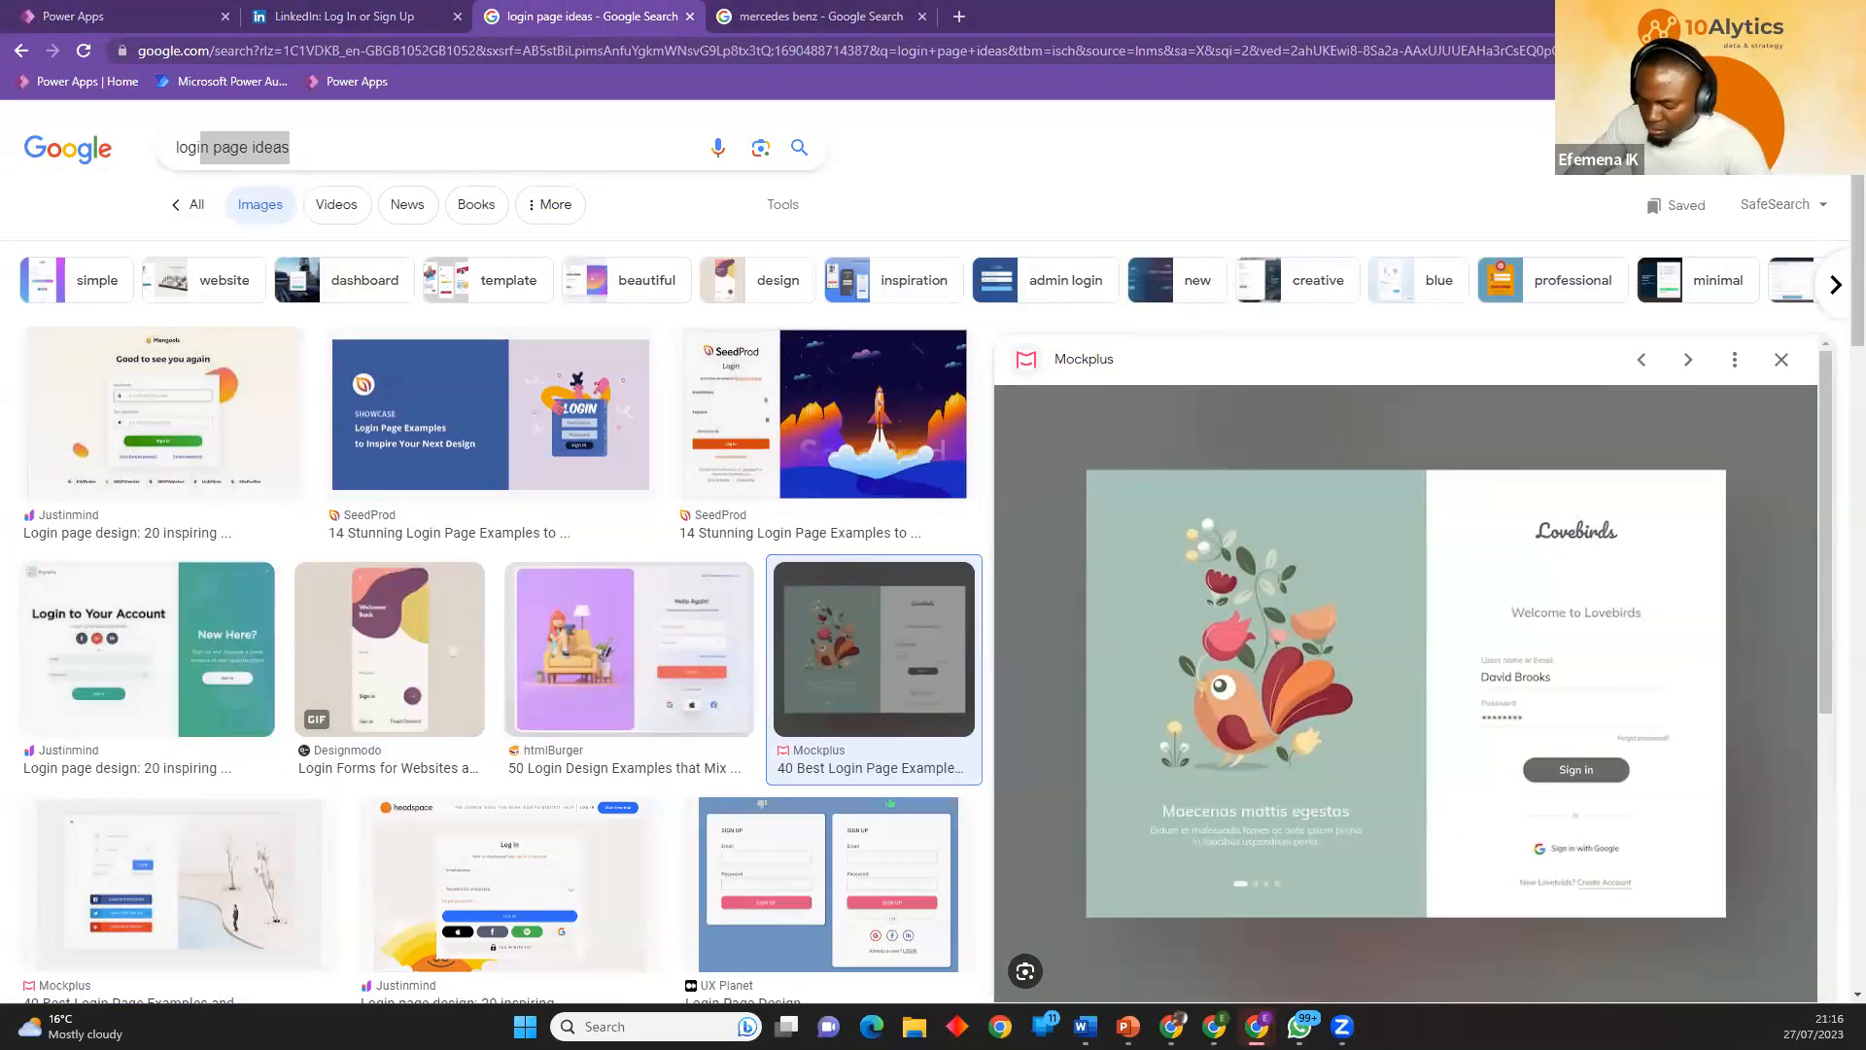
pyautogui.hotkey('alt', 'Tab')
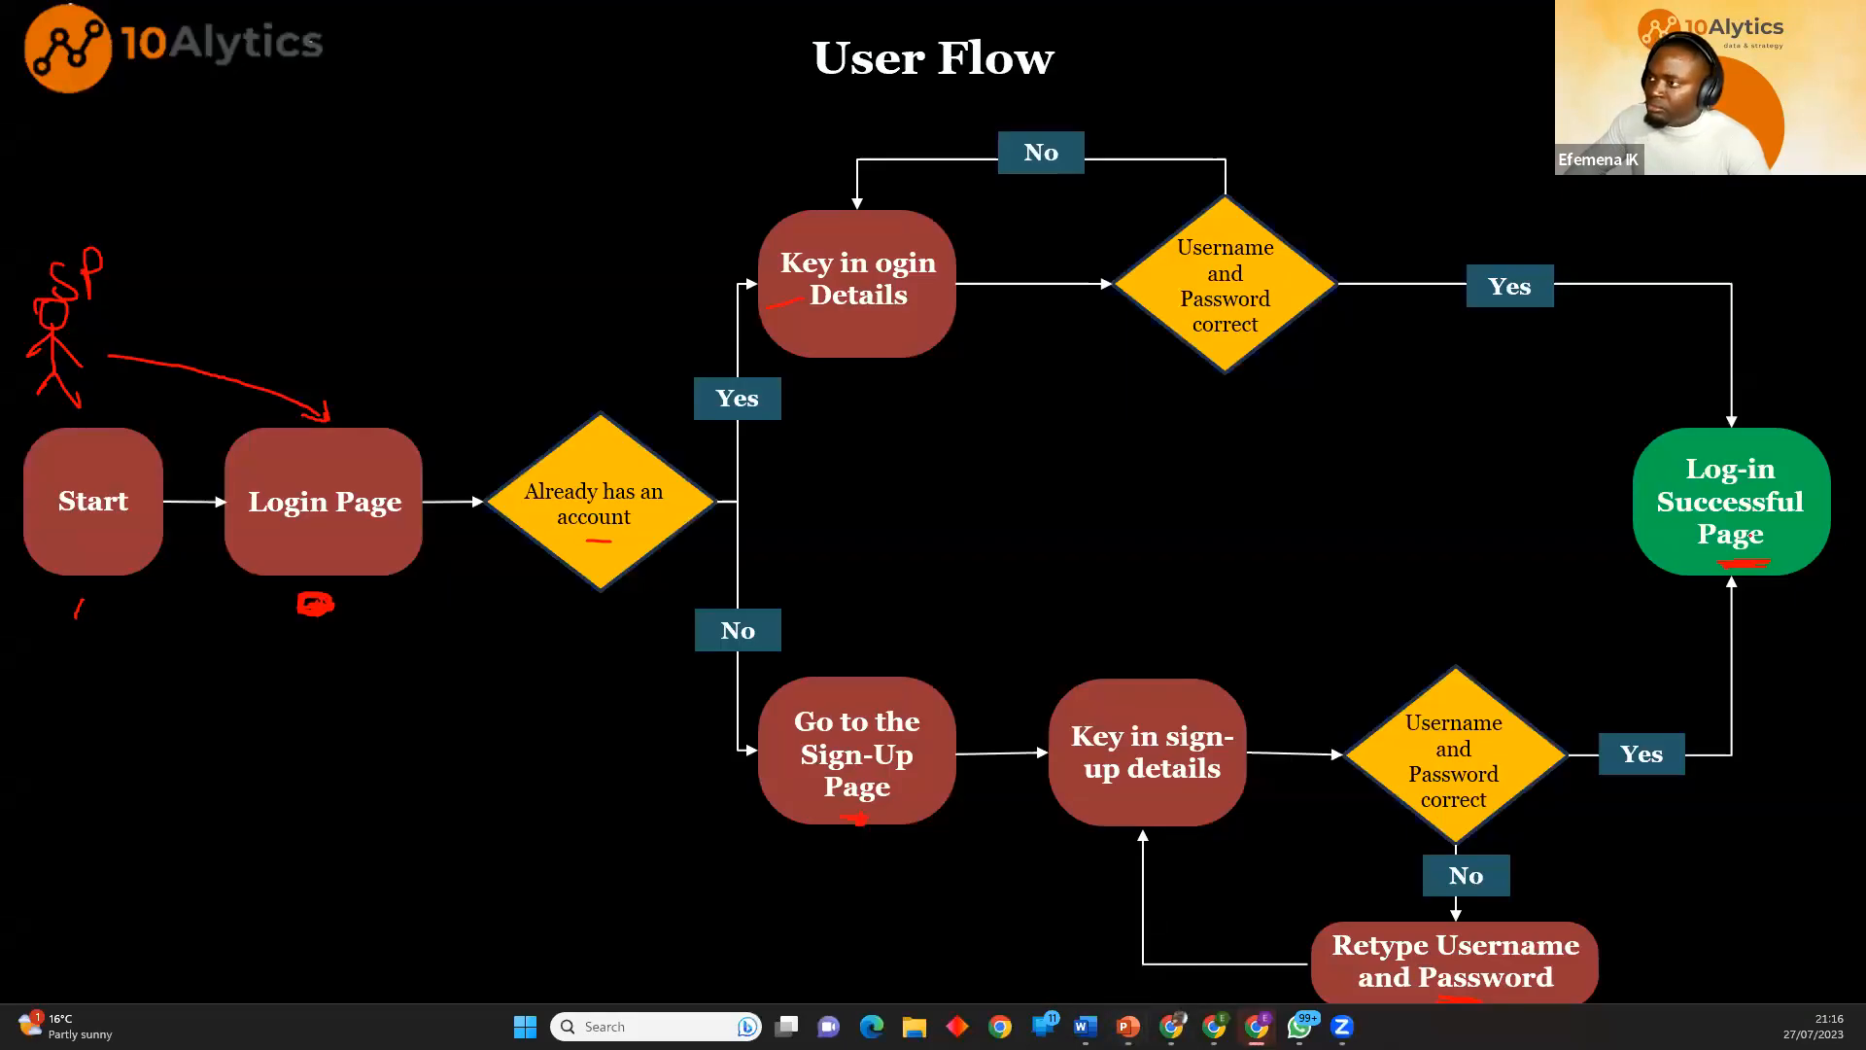
pyautogui.hotkey('alt', 'Tab')
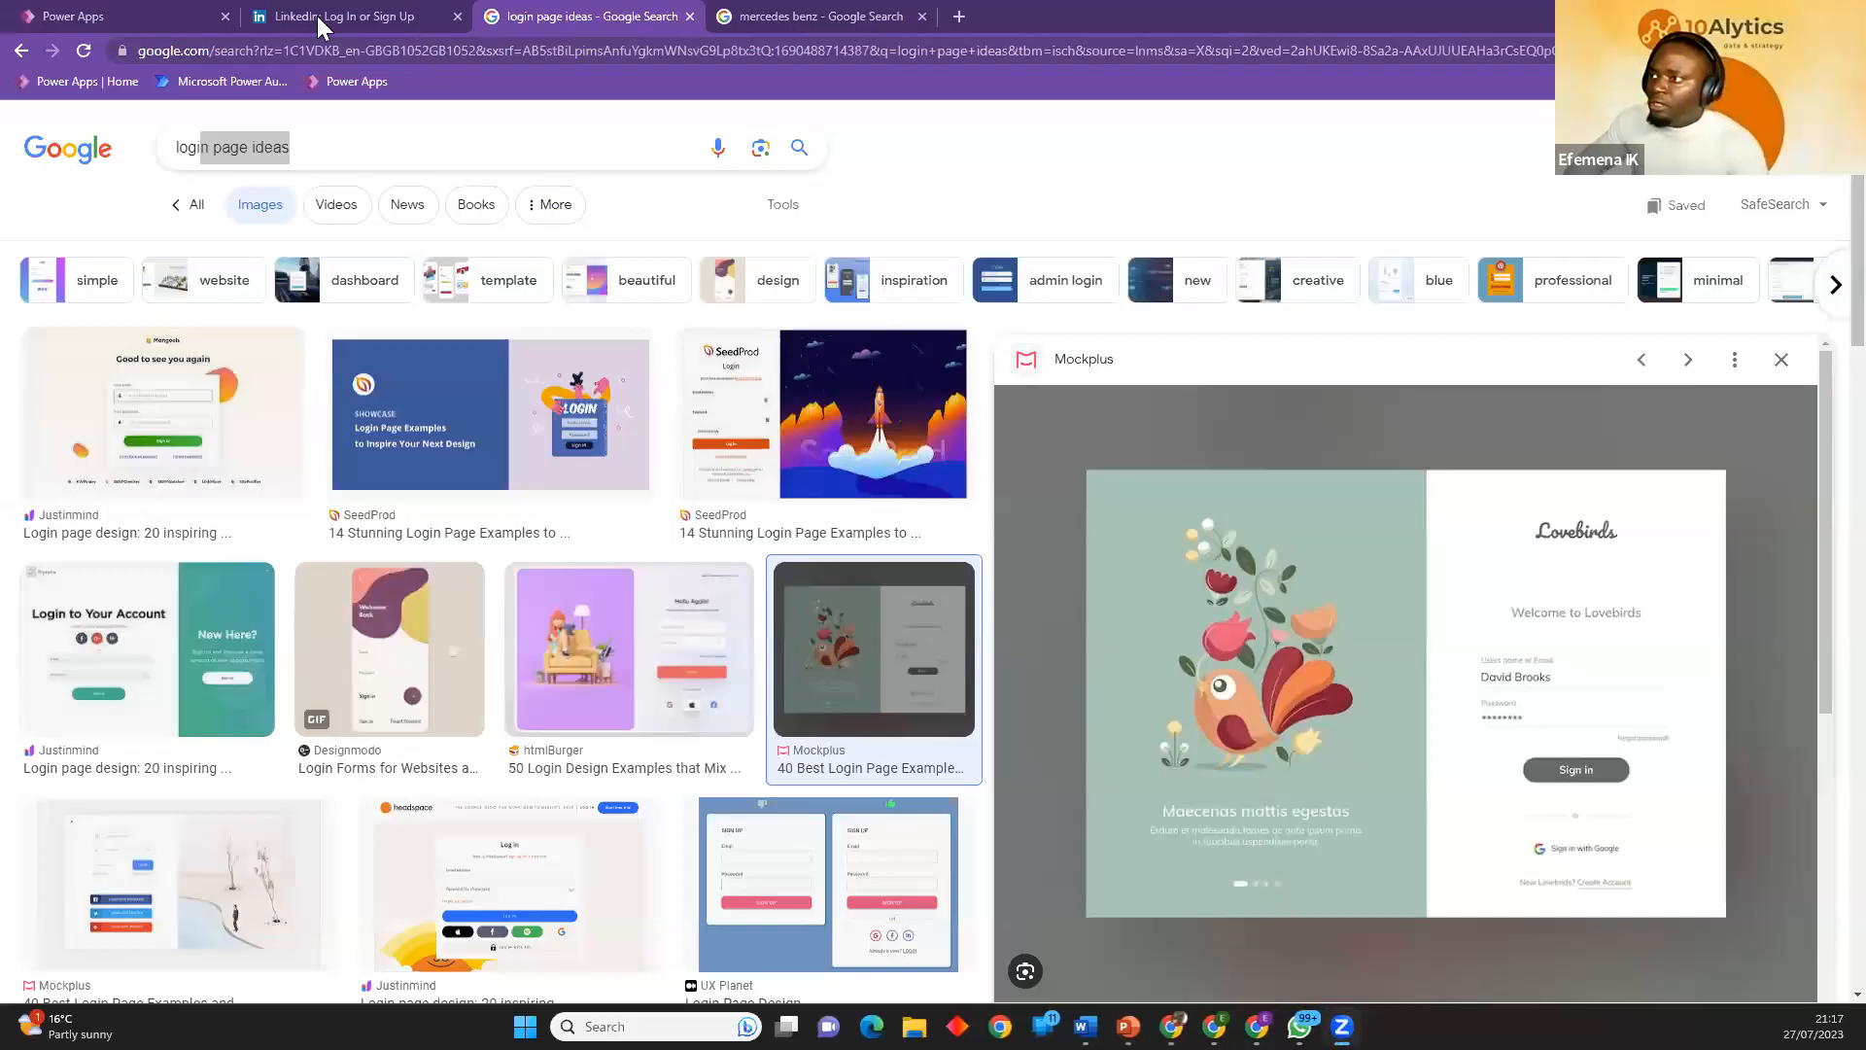
# Back in the Power Apps editor, nudge the rectangle to about X 41, Y 43 and make its fill transparent.
pyautogui.click(154, 18)
pyautogui.moveTo(713, 329); pyautogui.dragTo(708, 323)
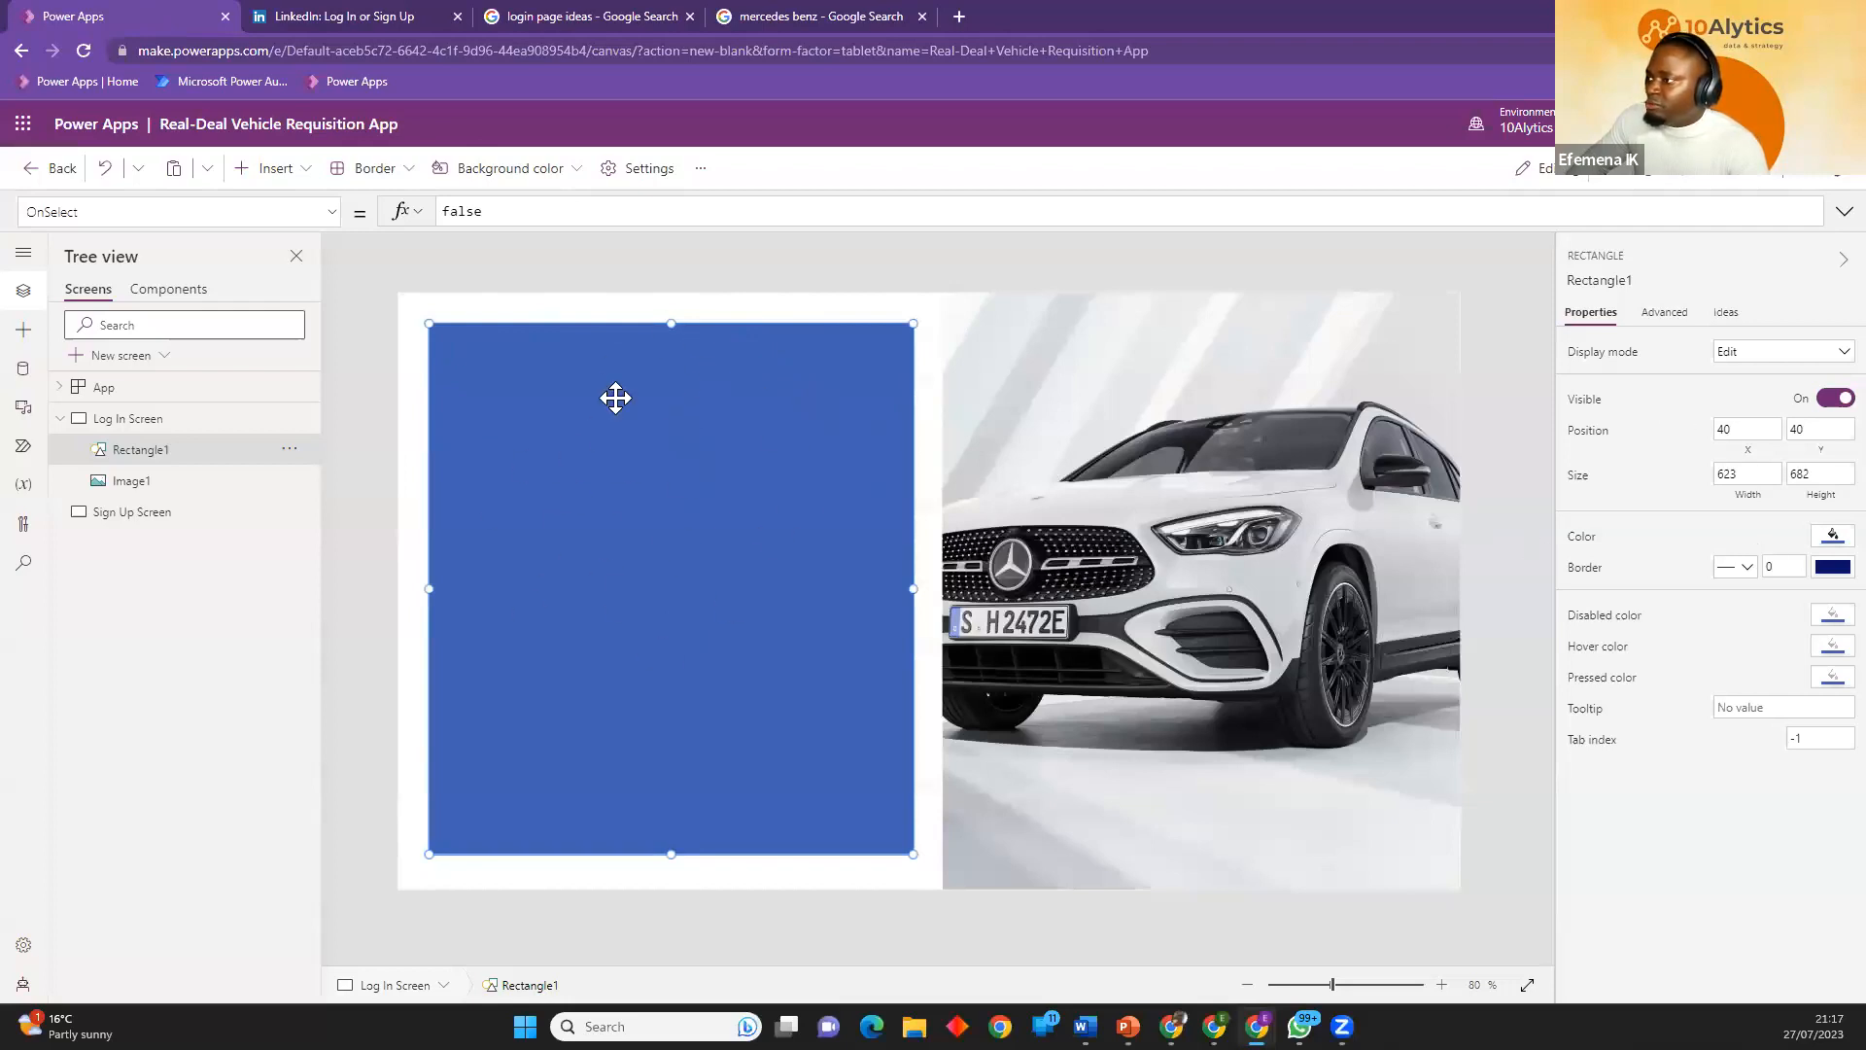
pyautogui.moveTo(549, 333); pyautogui.dragTo(548, 336)
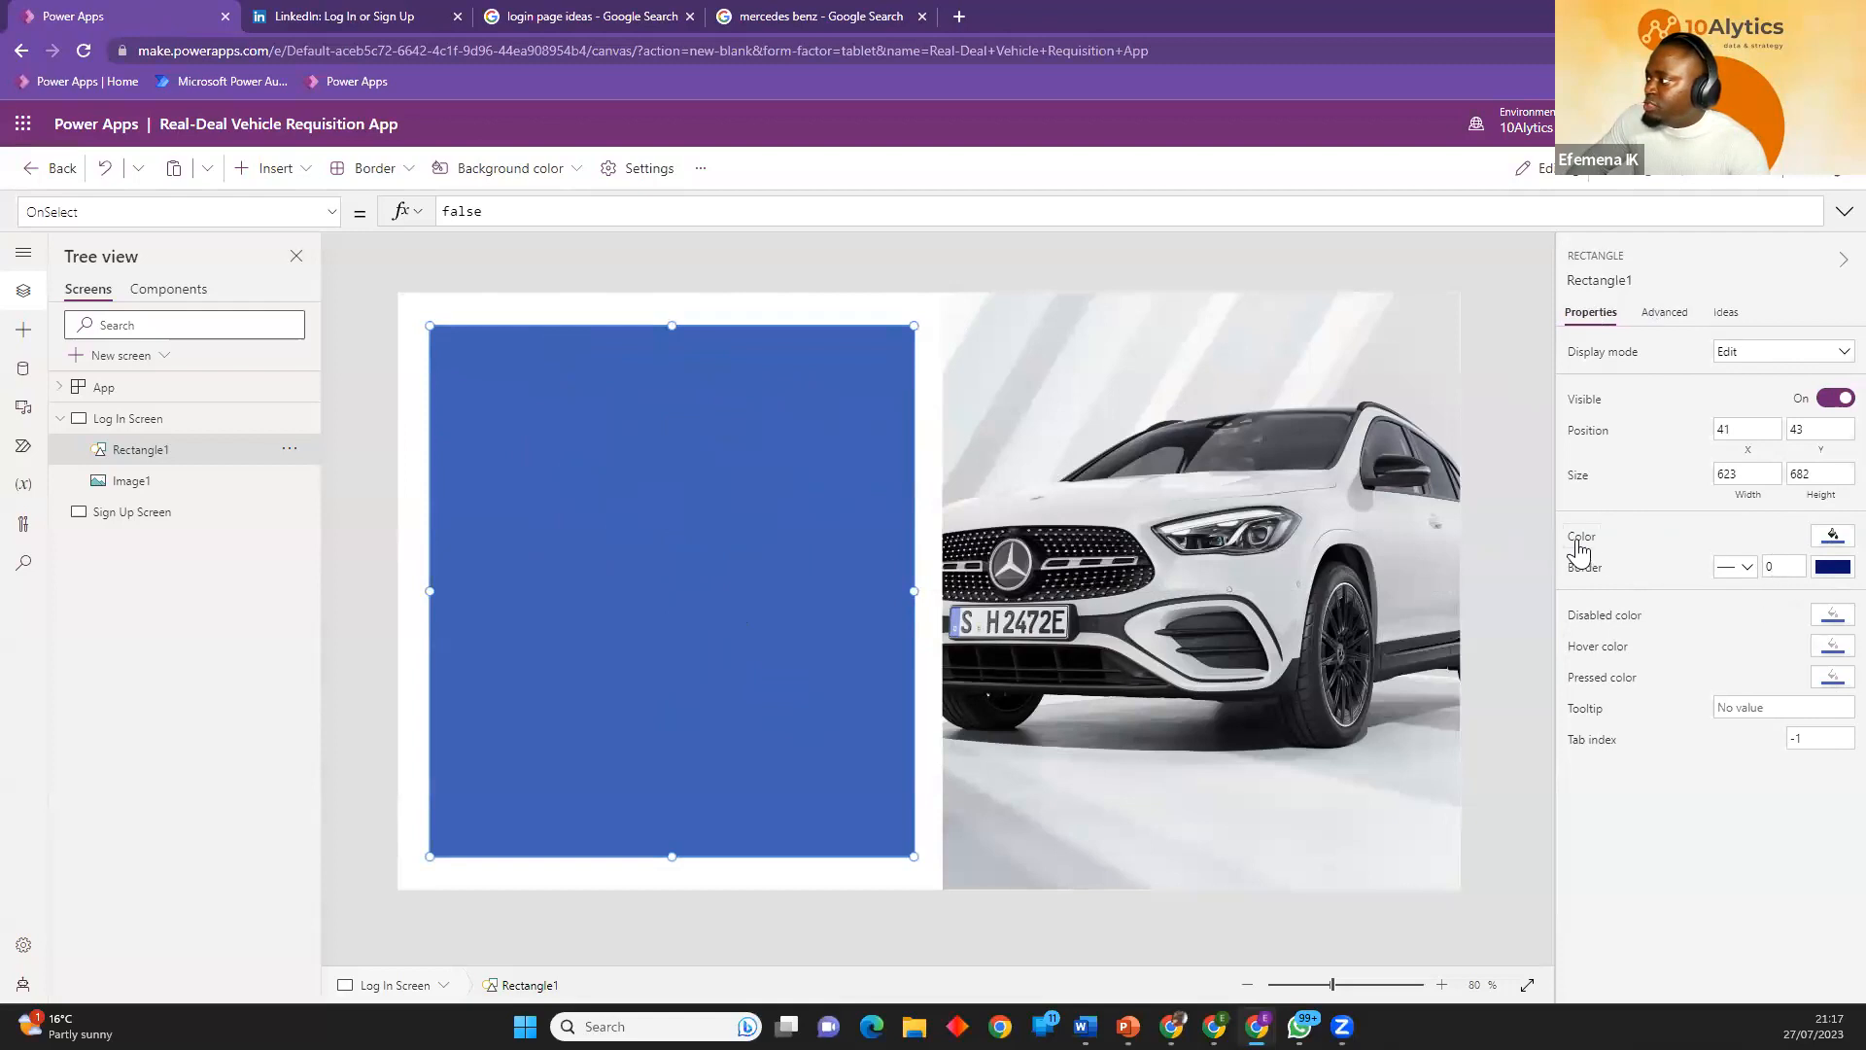
pyautogui.click(1831, 541)
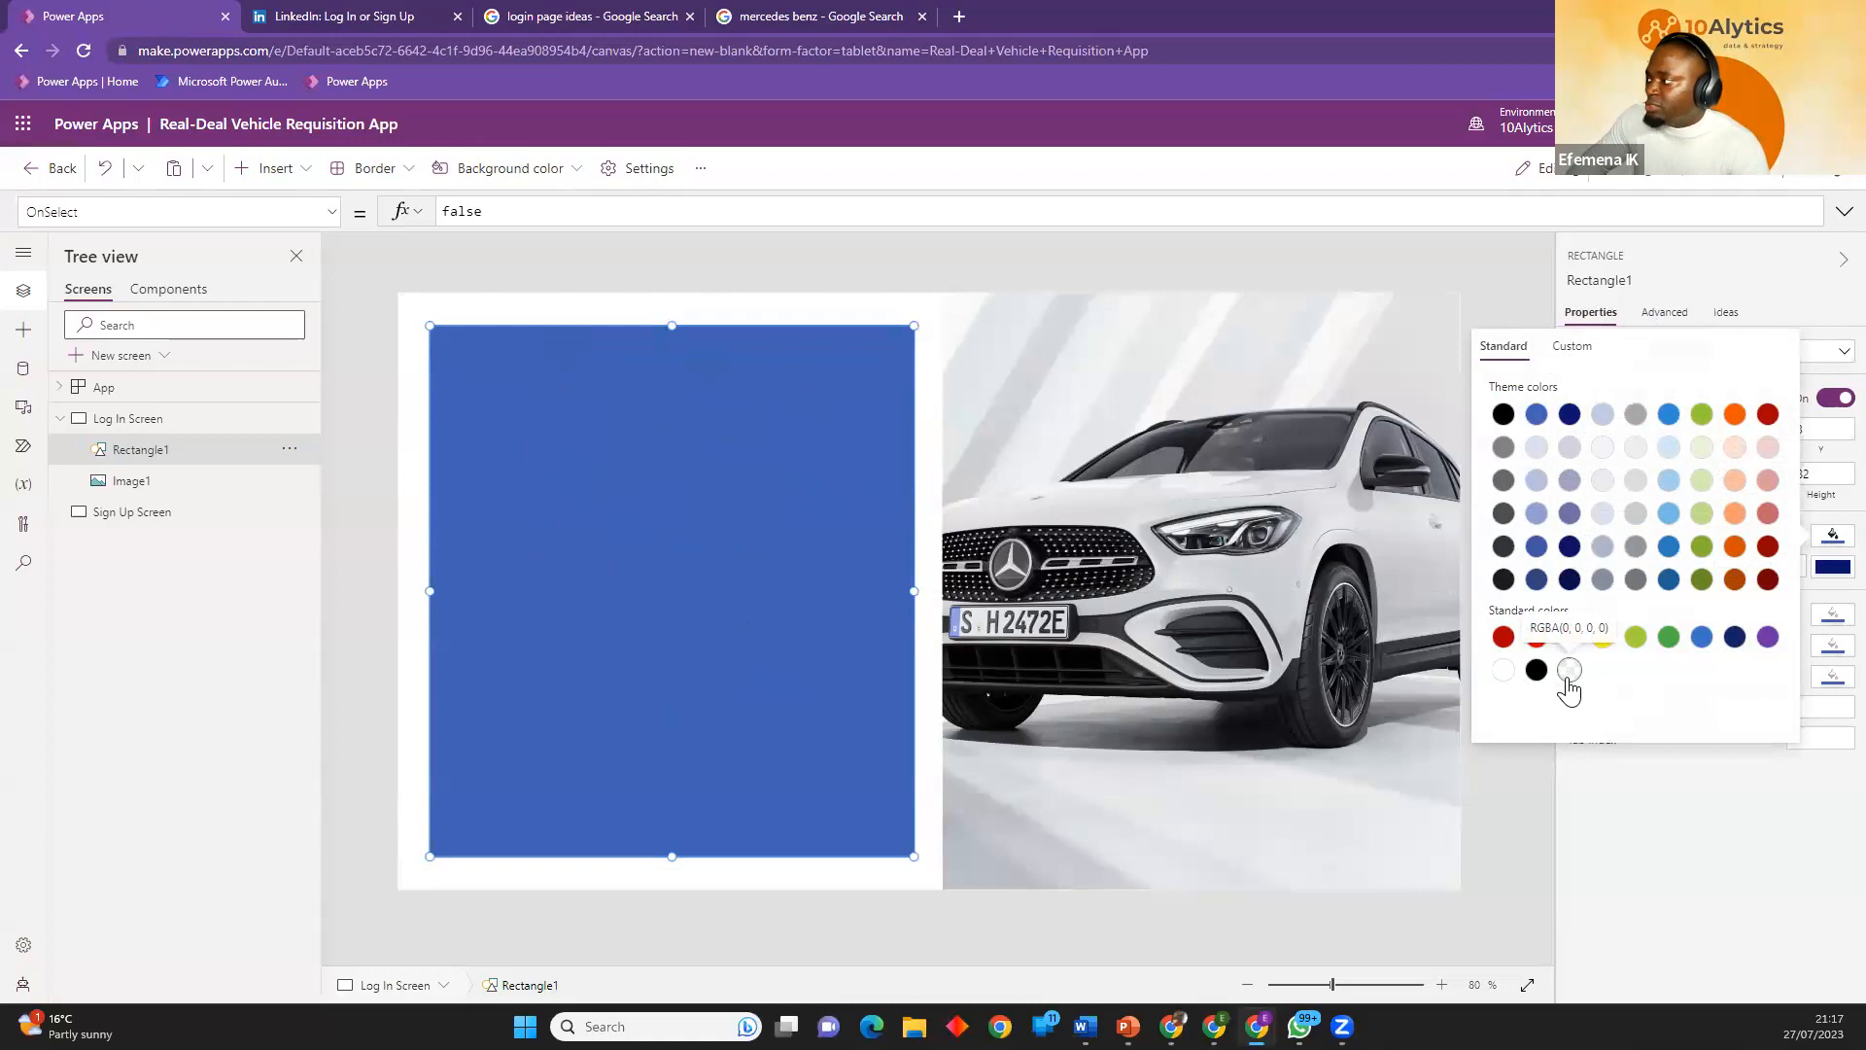
pyautogui.click(1569, 671)
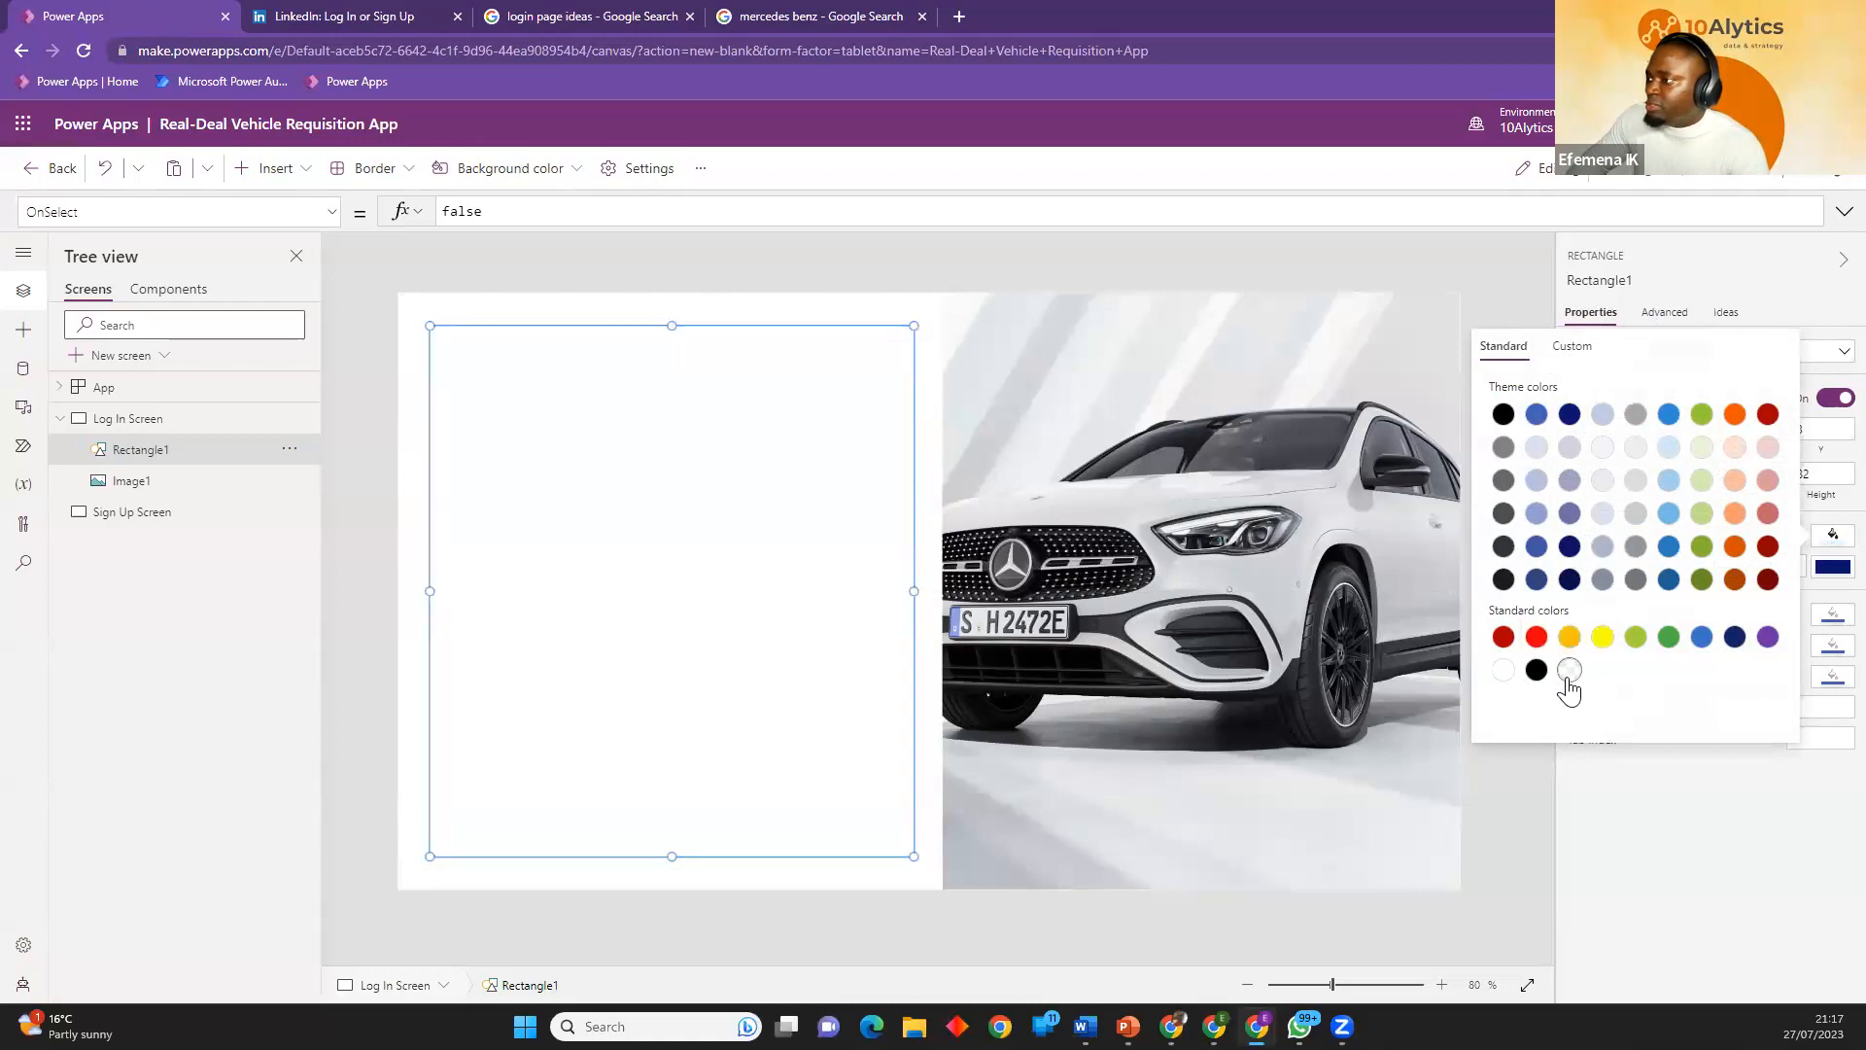
pyautogui.click(1700, 752)
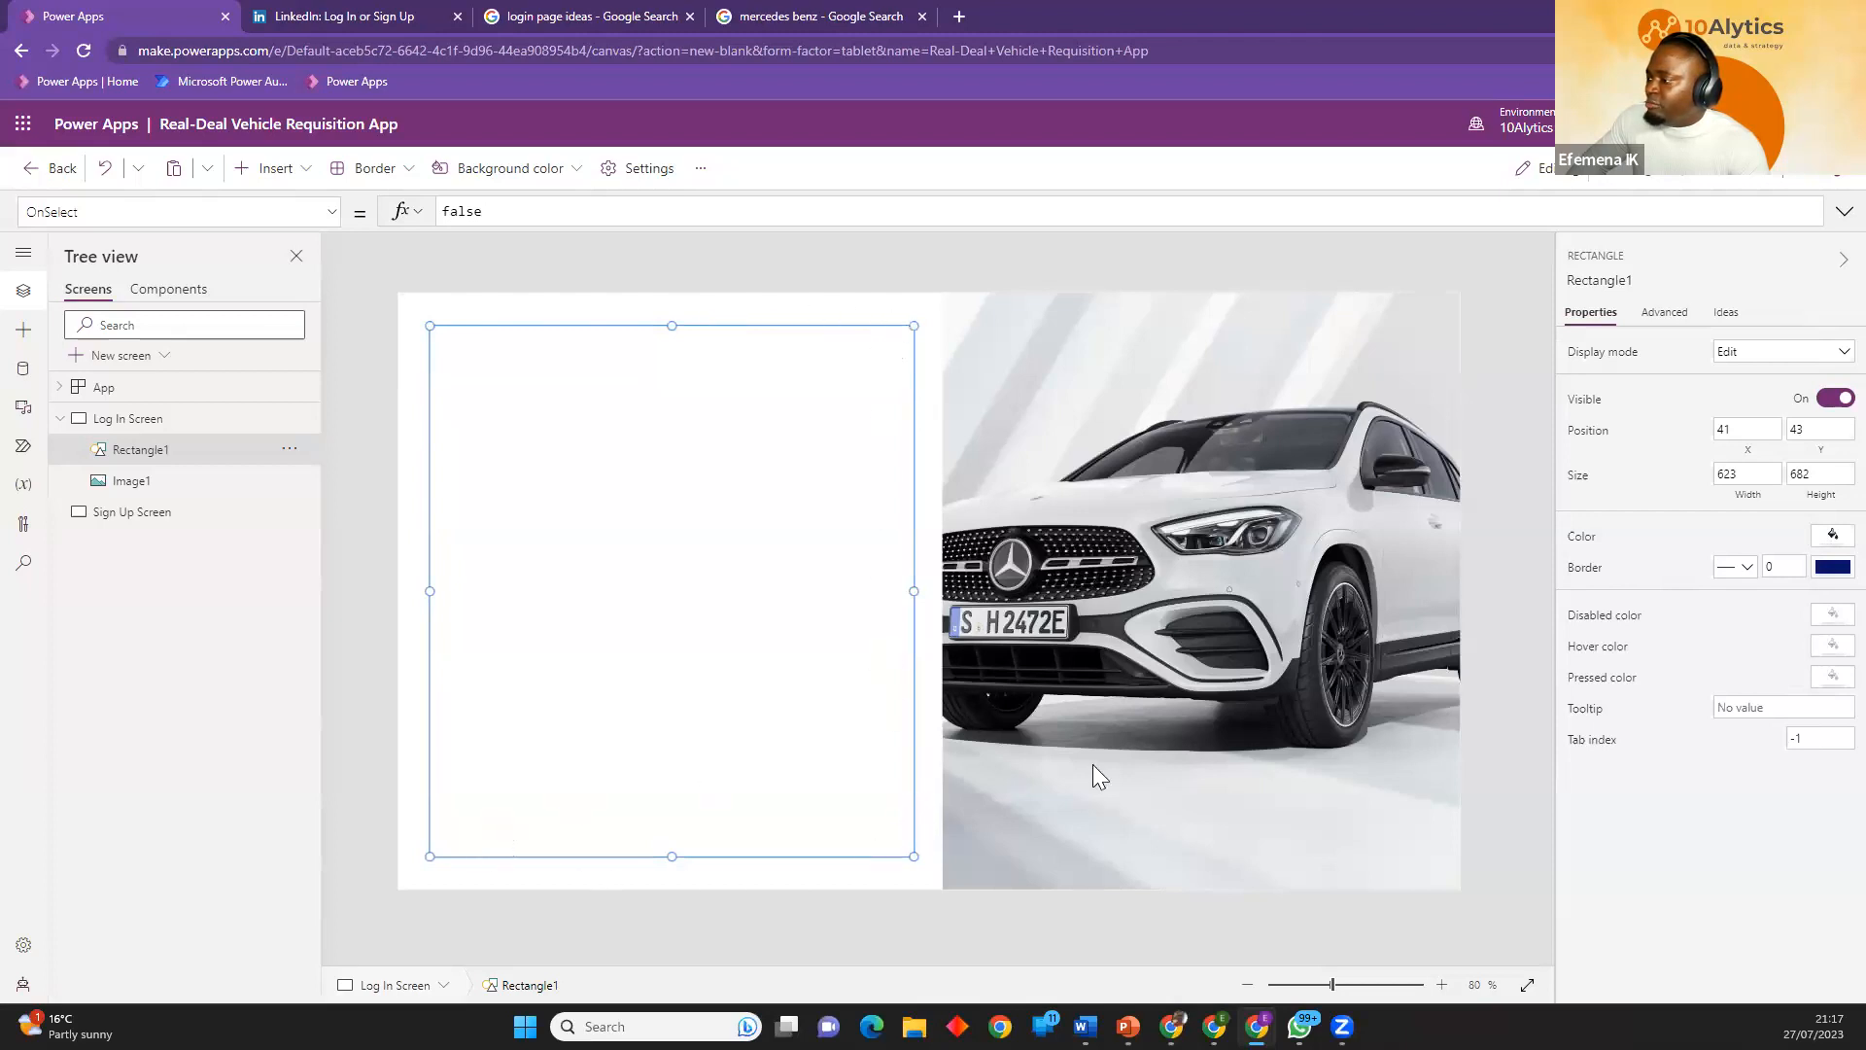
# Give the rectangle a black dotted border with a thickness of 3, and deselect it.
pyautogui.click(1831, 566)
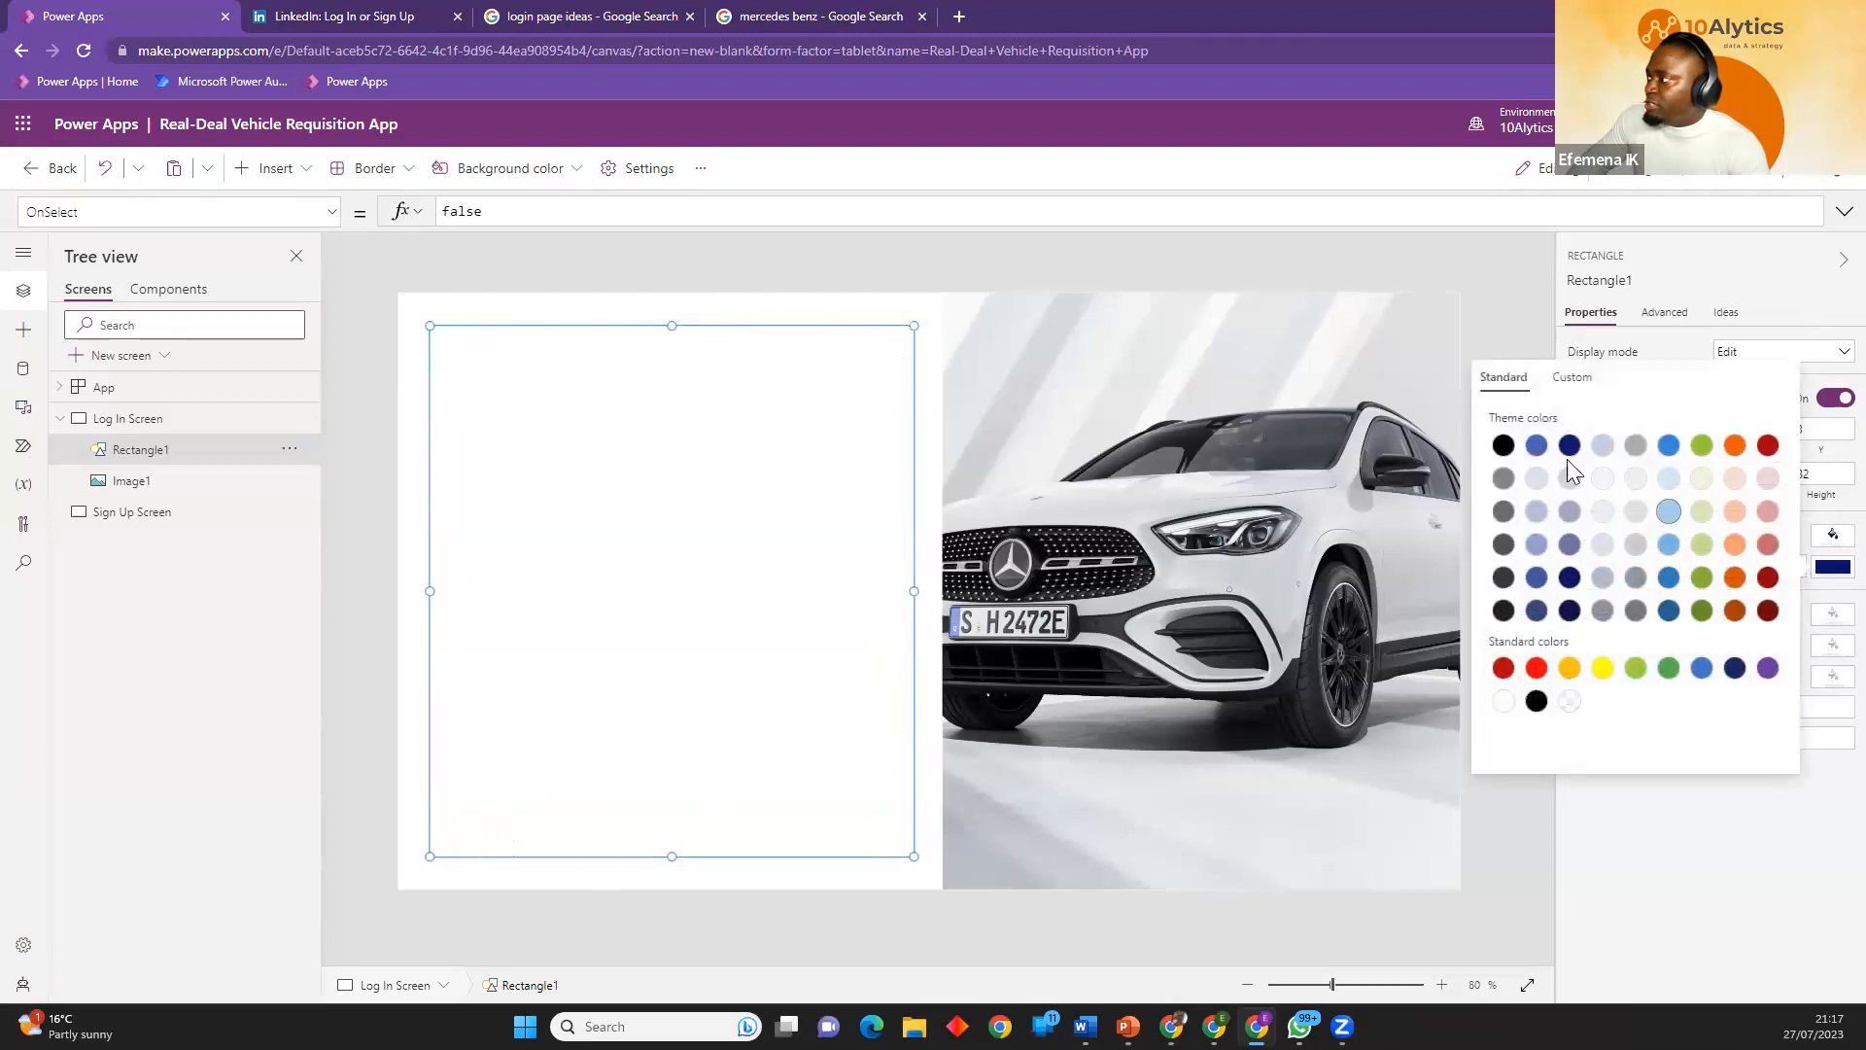
pyautogui.click(1504, 448)
pyautogui.click(1676, 787)
pyautogui.click(1778, 565)
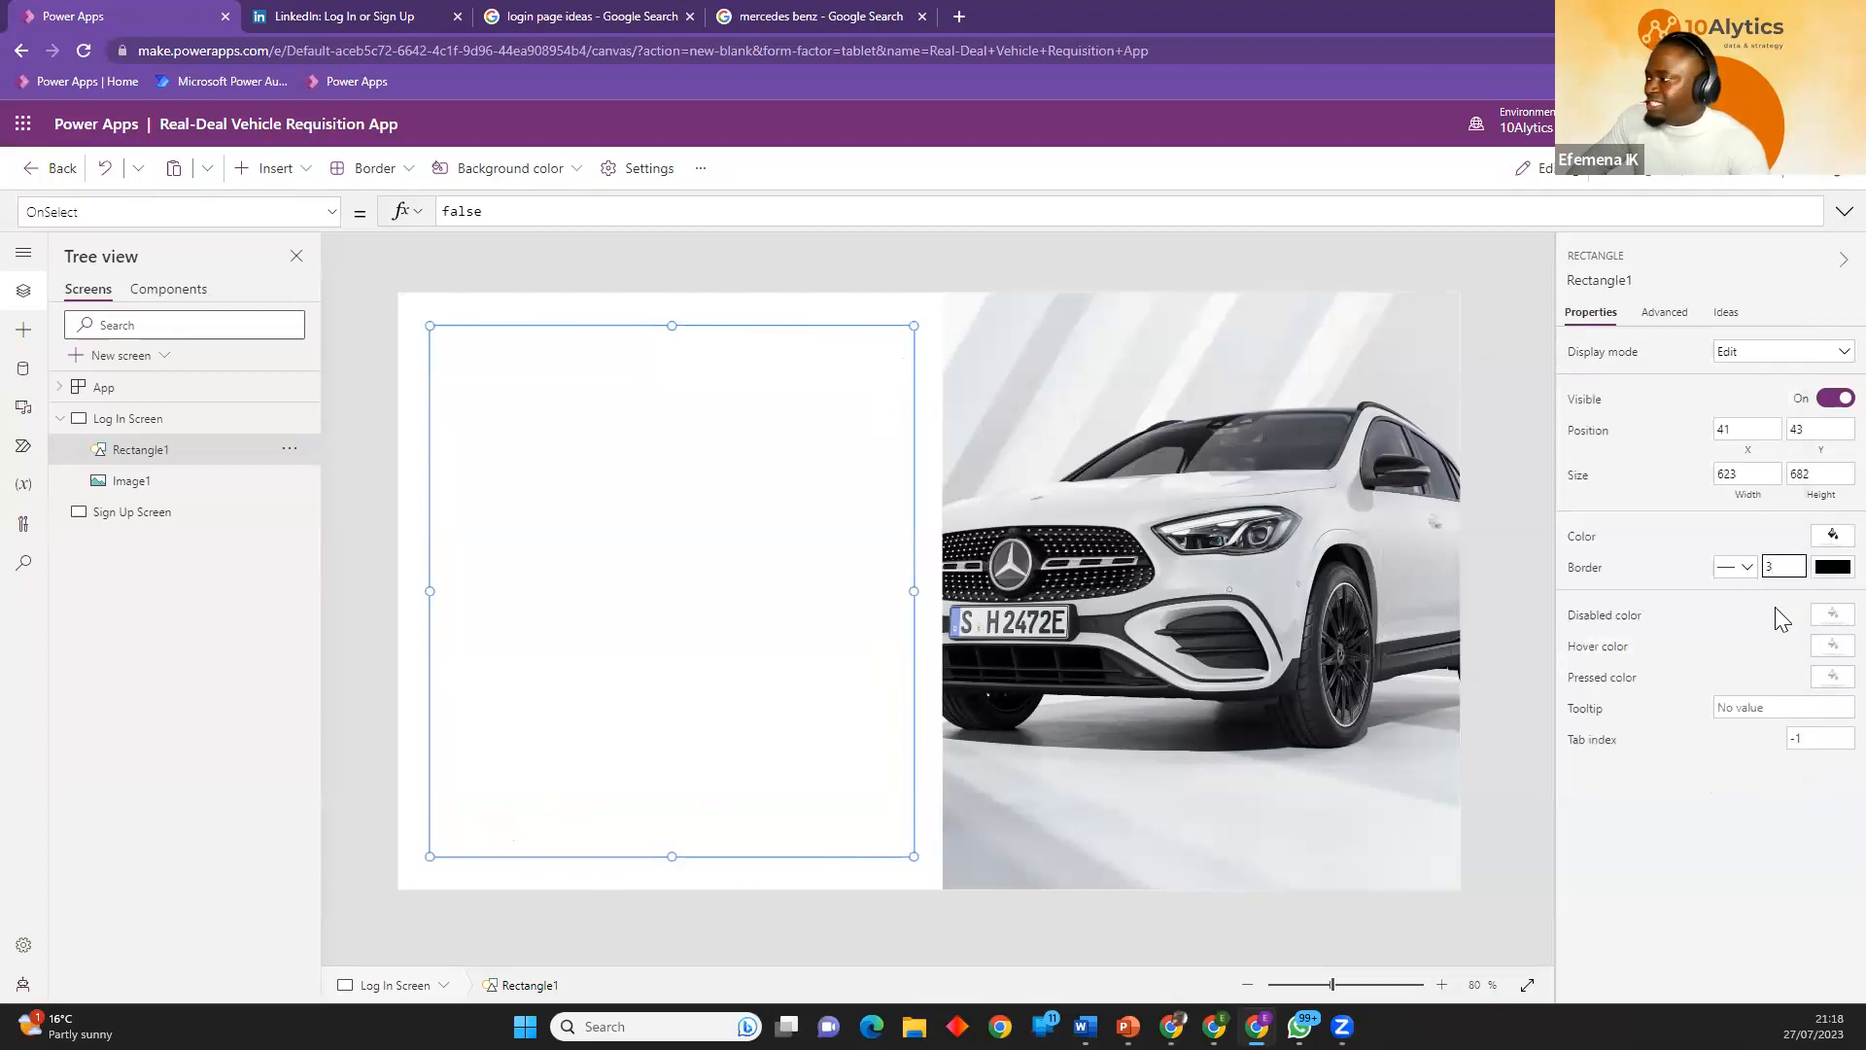
pyautogui.write('3')
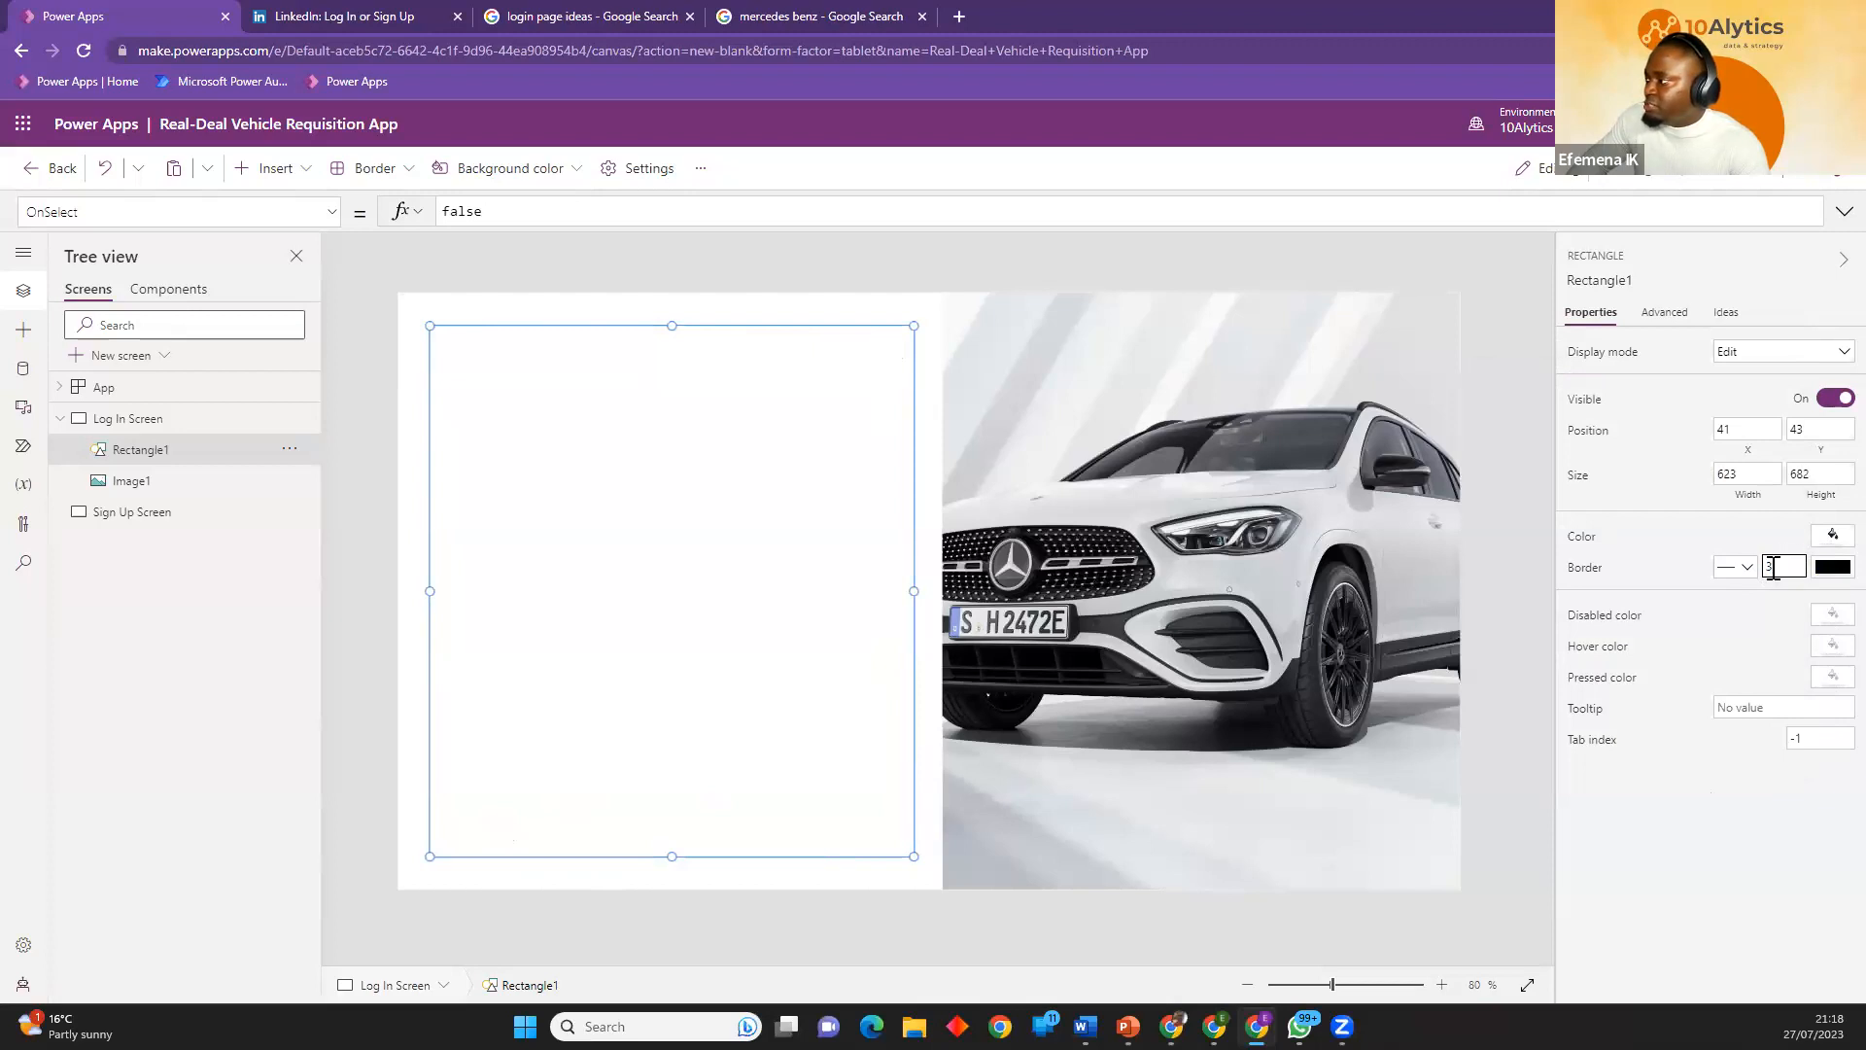
pyautogui.click(1740, 566)
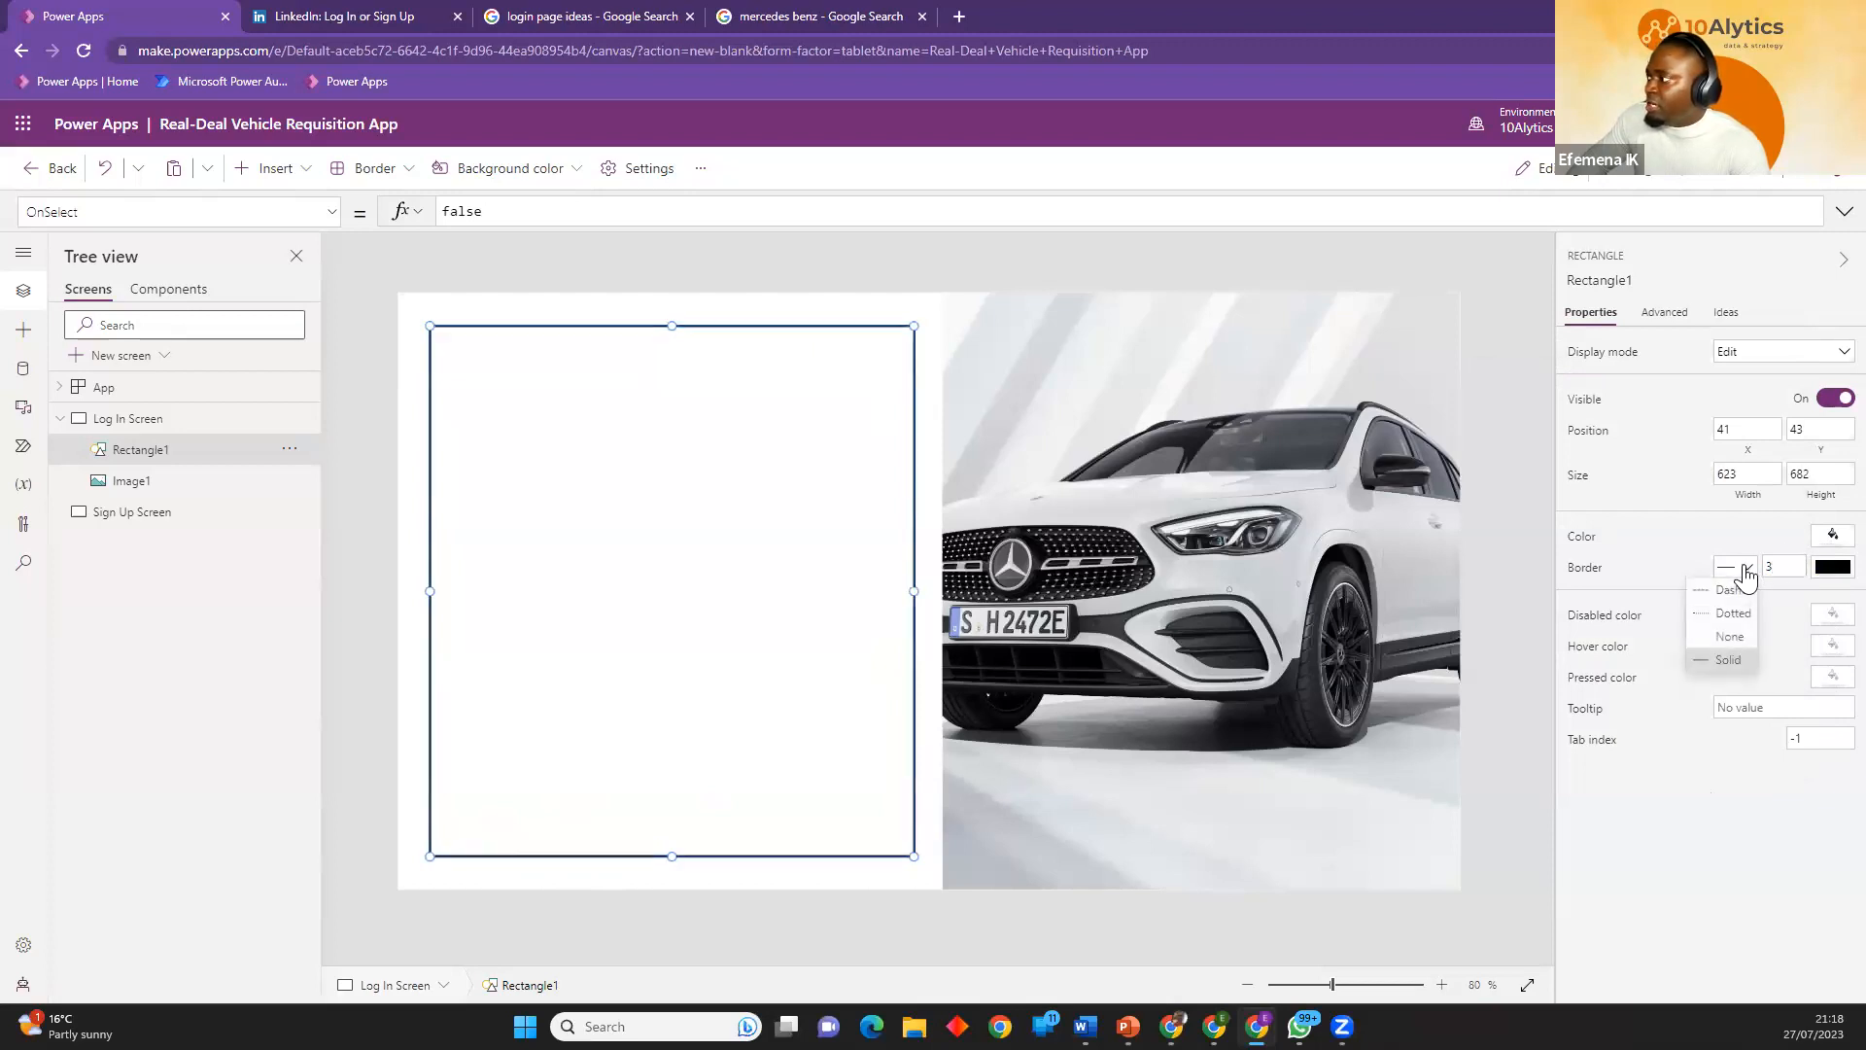
pyautogui.click(1733, 616)
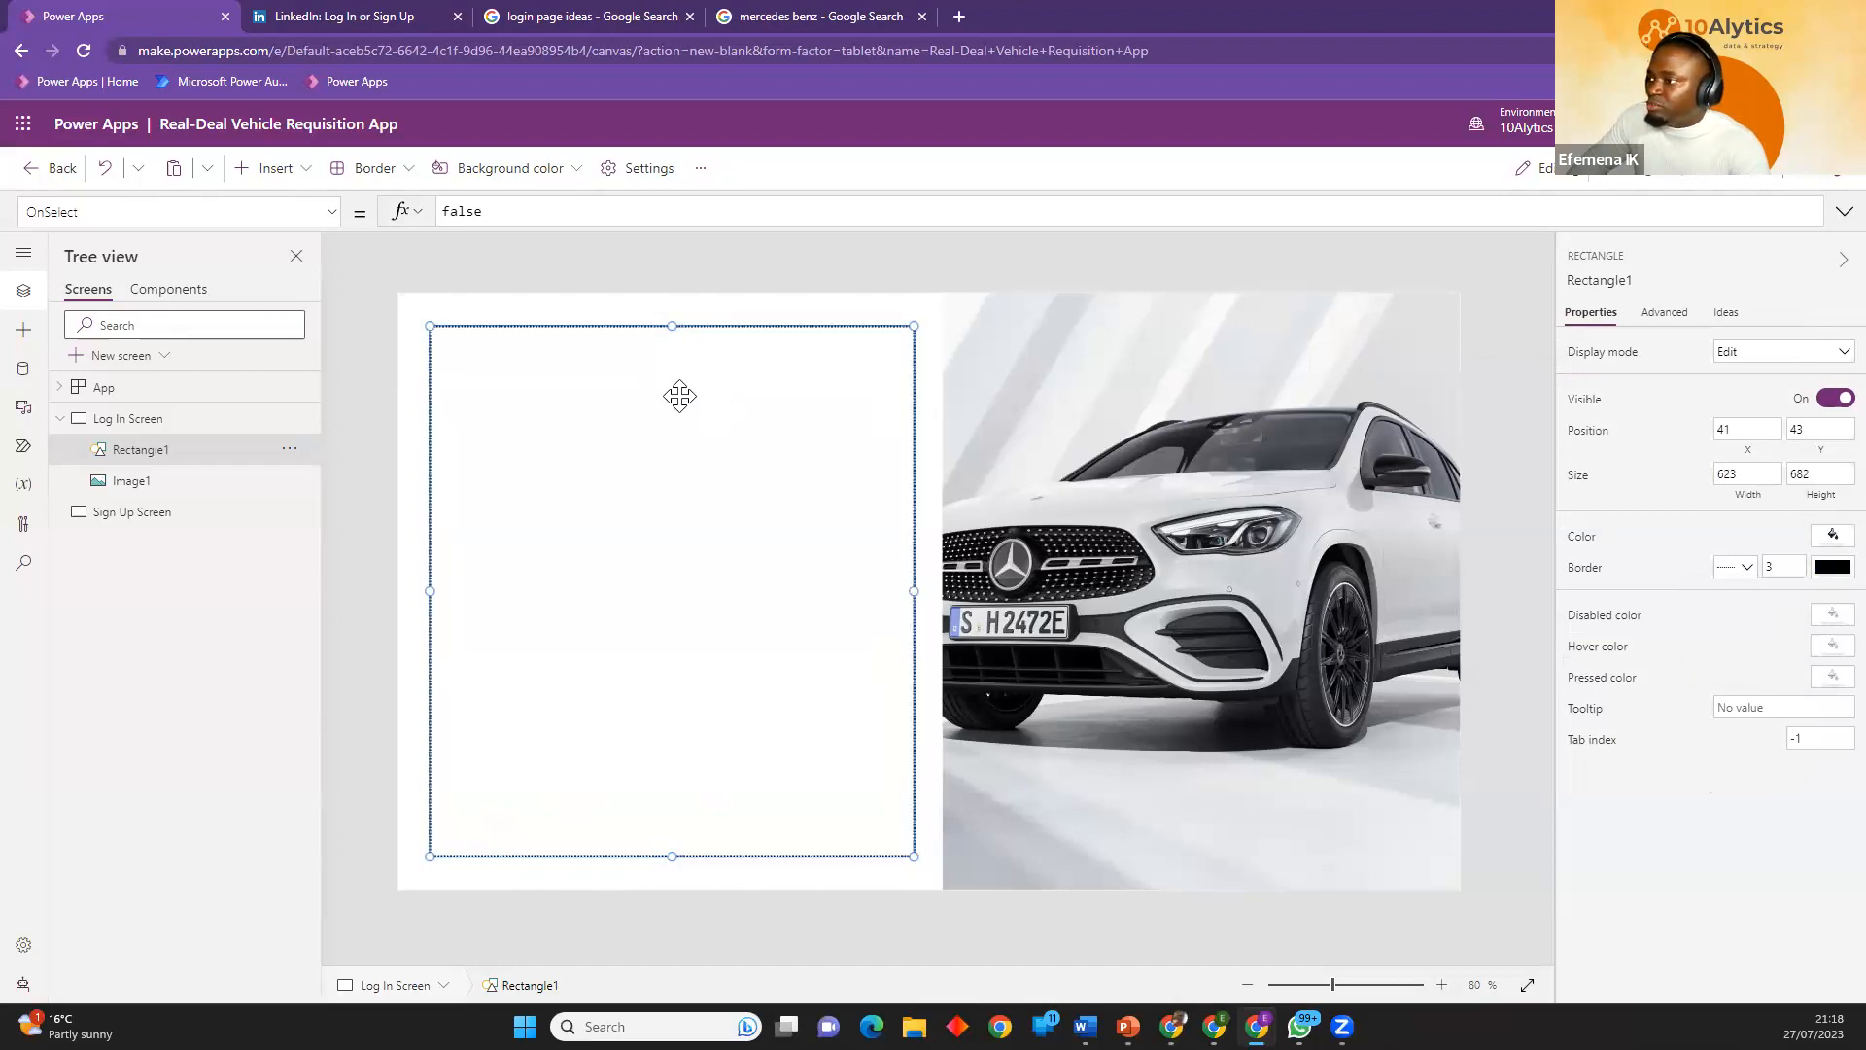
pyautogui.click(387, 587)
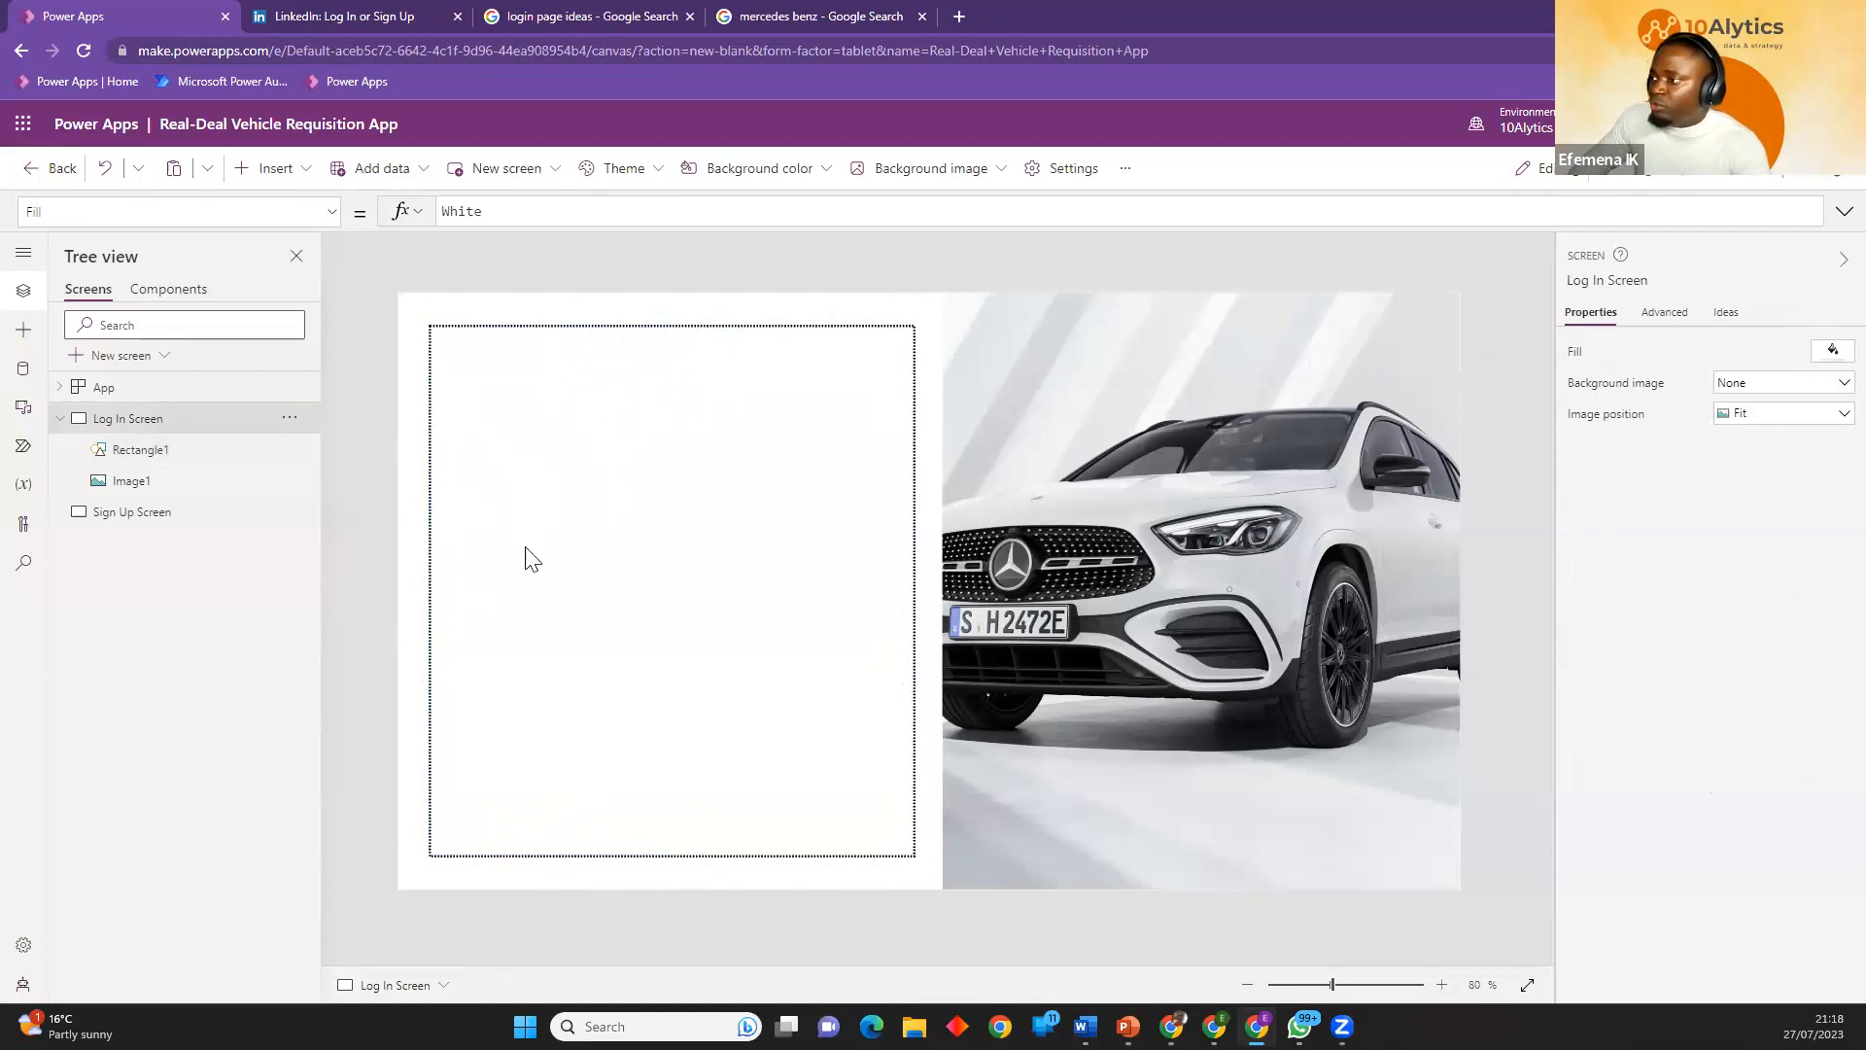
# Check the Lovebirds sign-in layout in the login page ideas tab and return to the app's Log In Screen.
pyautogui.click(797, 20)
pyautogui.click(598, 16)
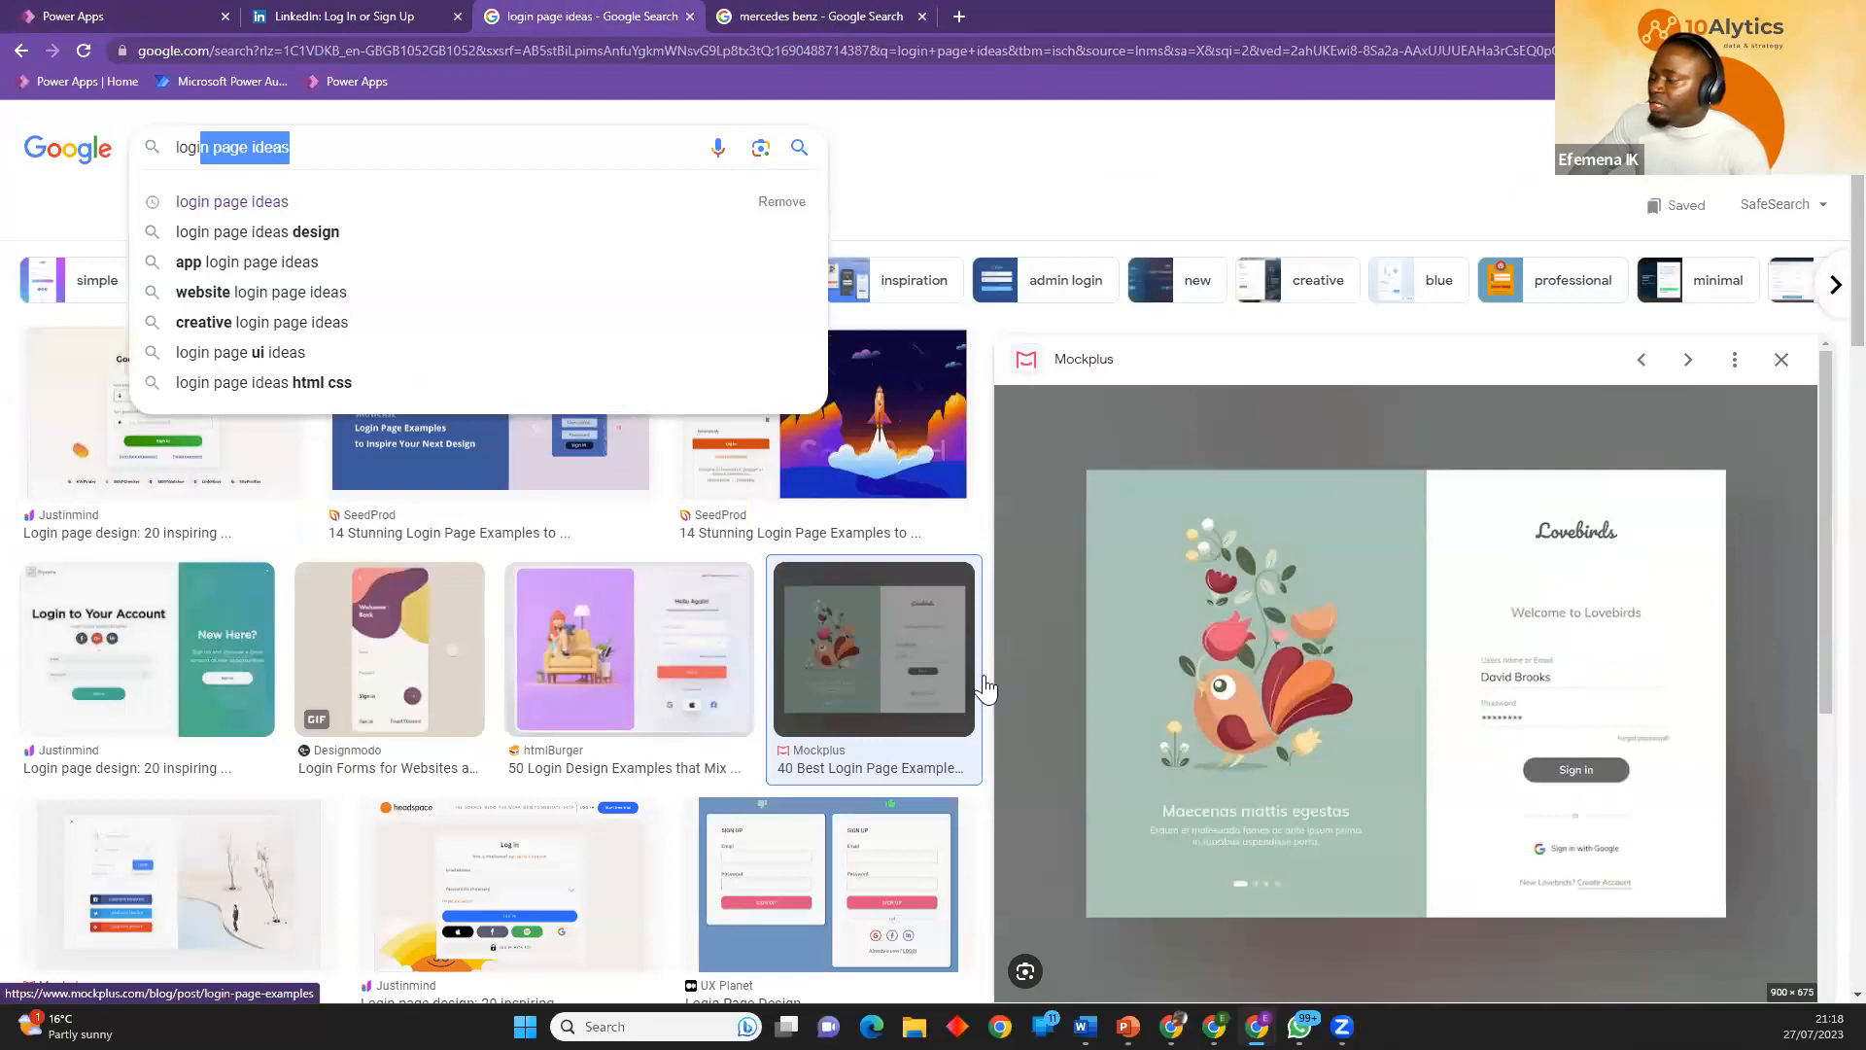
pyautogui.click(155, 17)
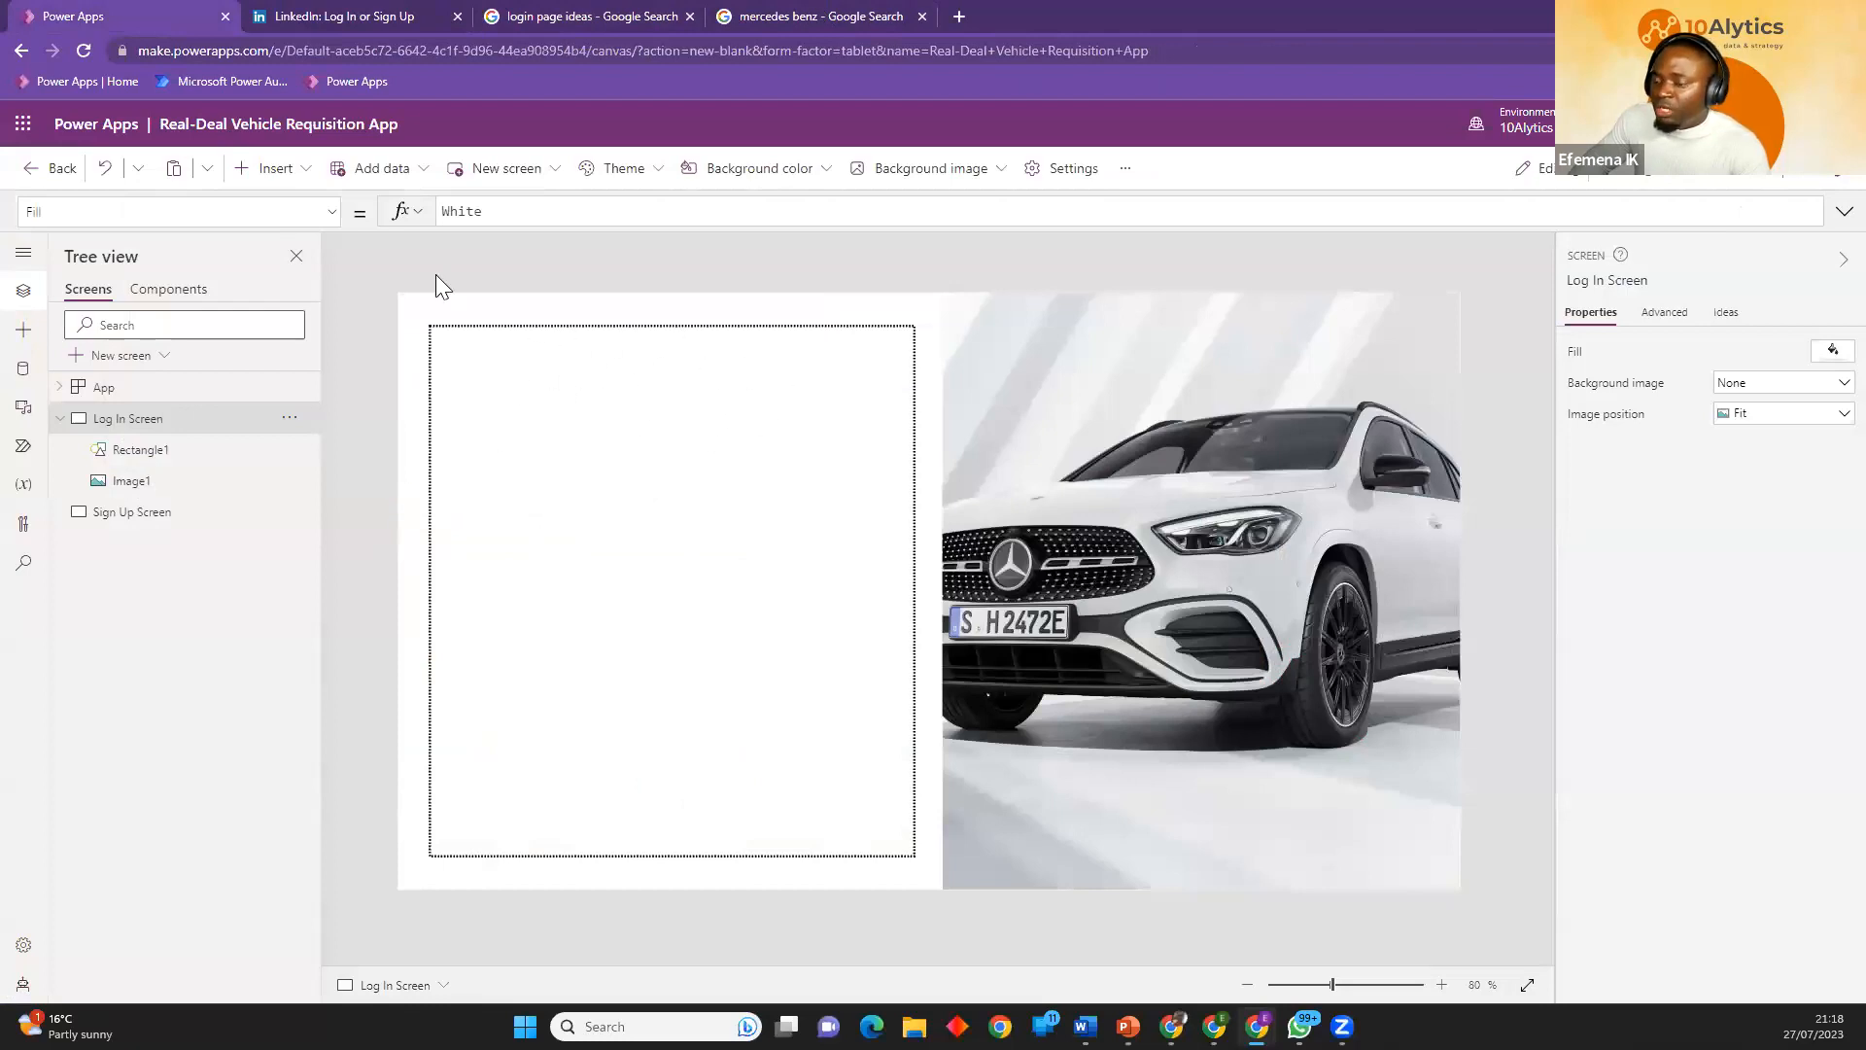
# Insert a second image control and place it inside the dotted rectangle near its upper edge, at about X 188, Y 72.
pyautogui.click(292, 171)
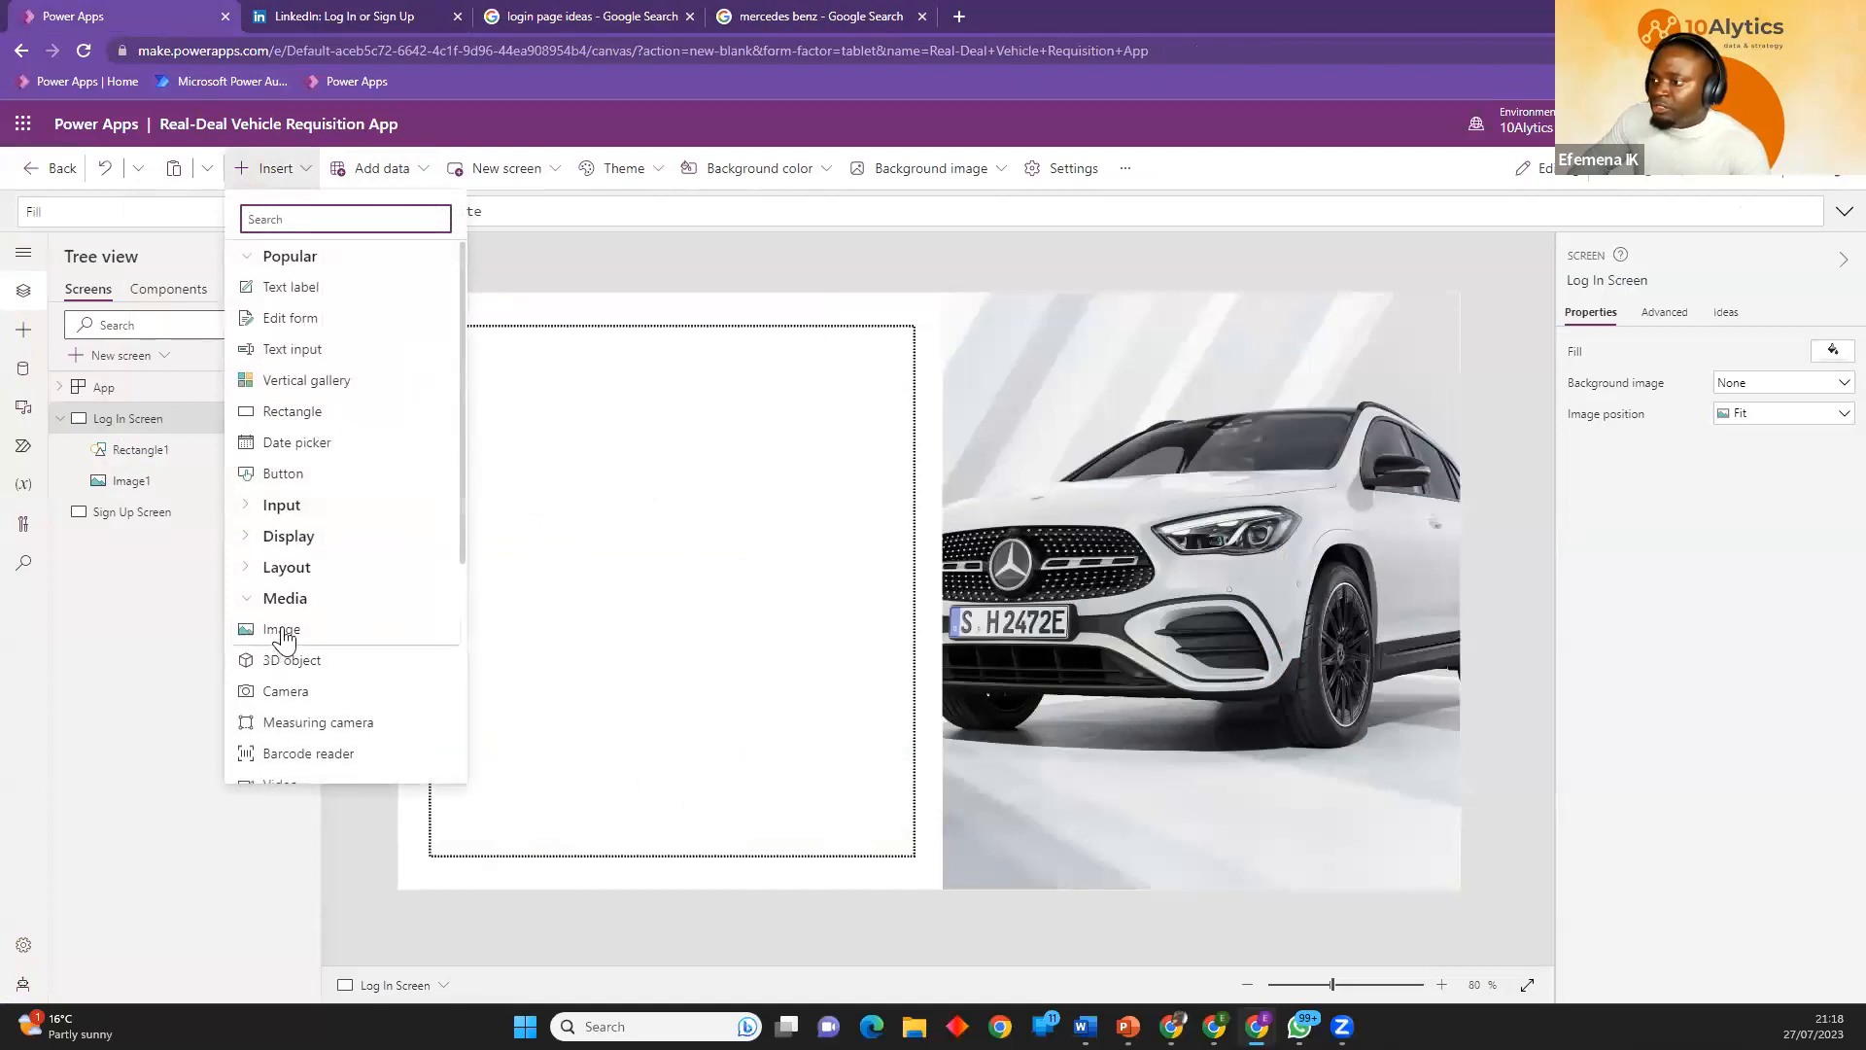
pyautogui.click(639, 274)
pyautogui.click(272, 168)
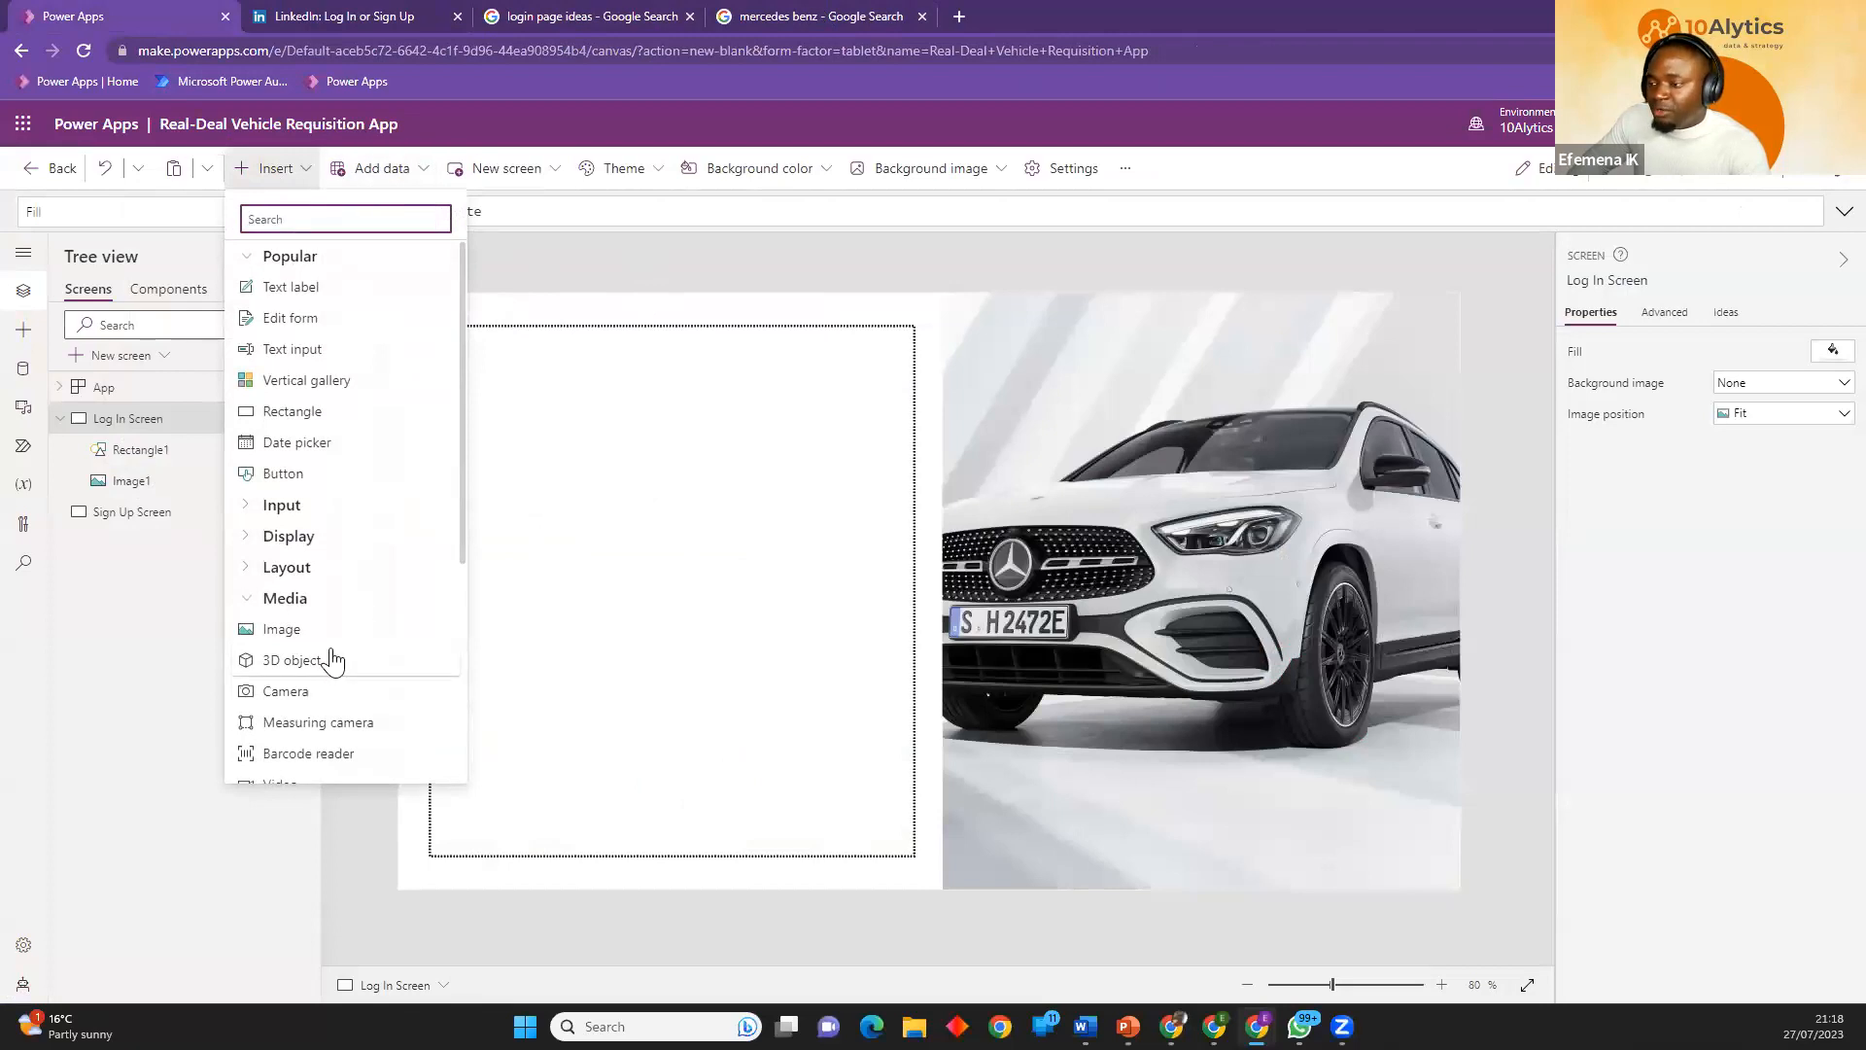
pyautogui.click(249, 602)
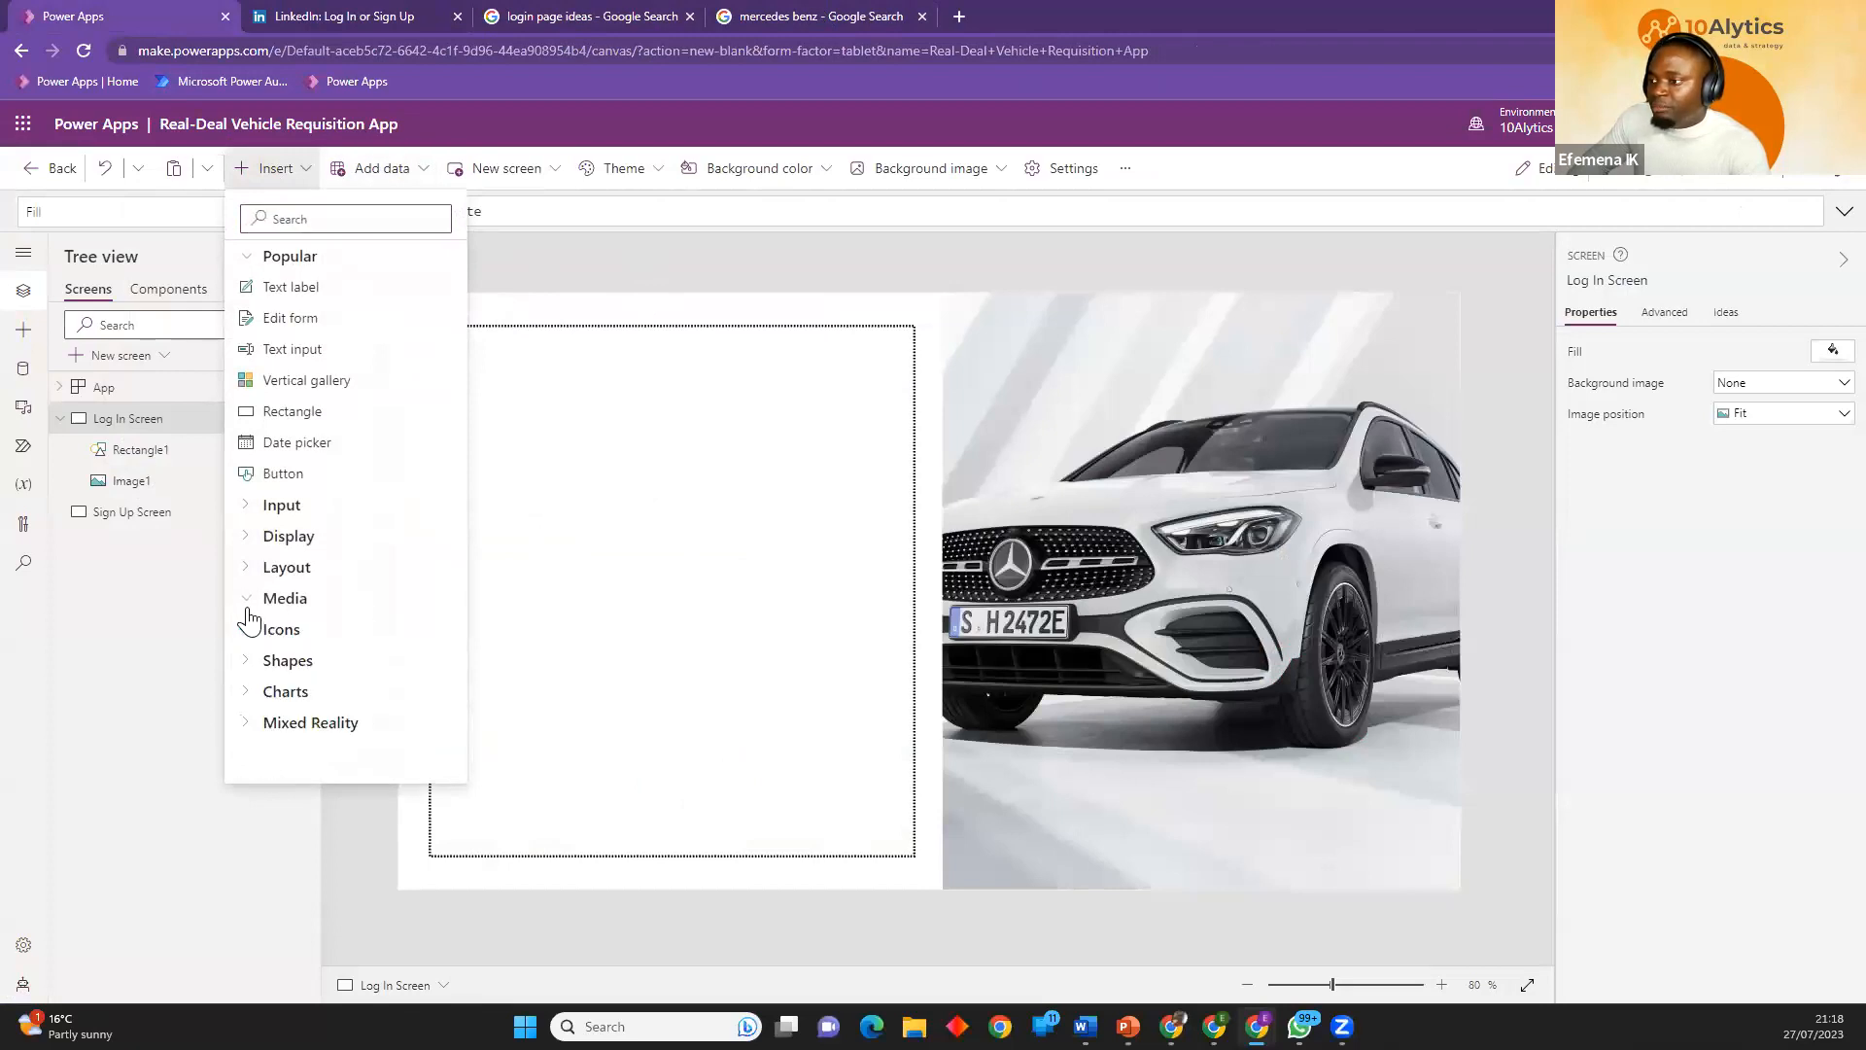
pyautogui.click(249, 601)
pyautogui.click(283, 641)
pyautogui.moveTo(481, 364); pyautogui.dragTo(597, 389)
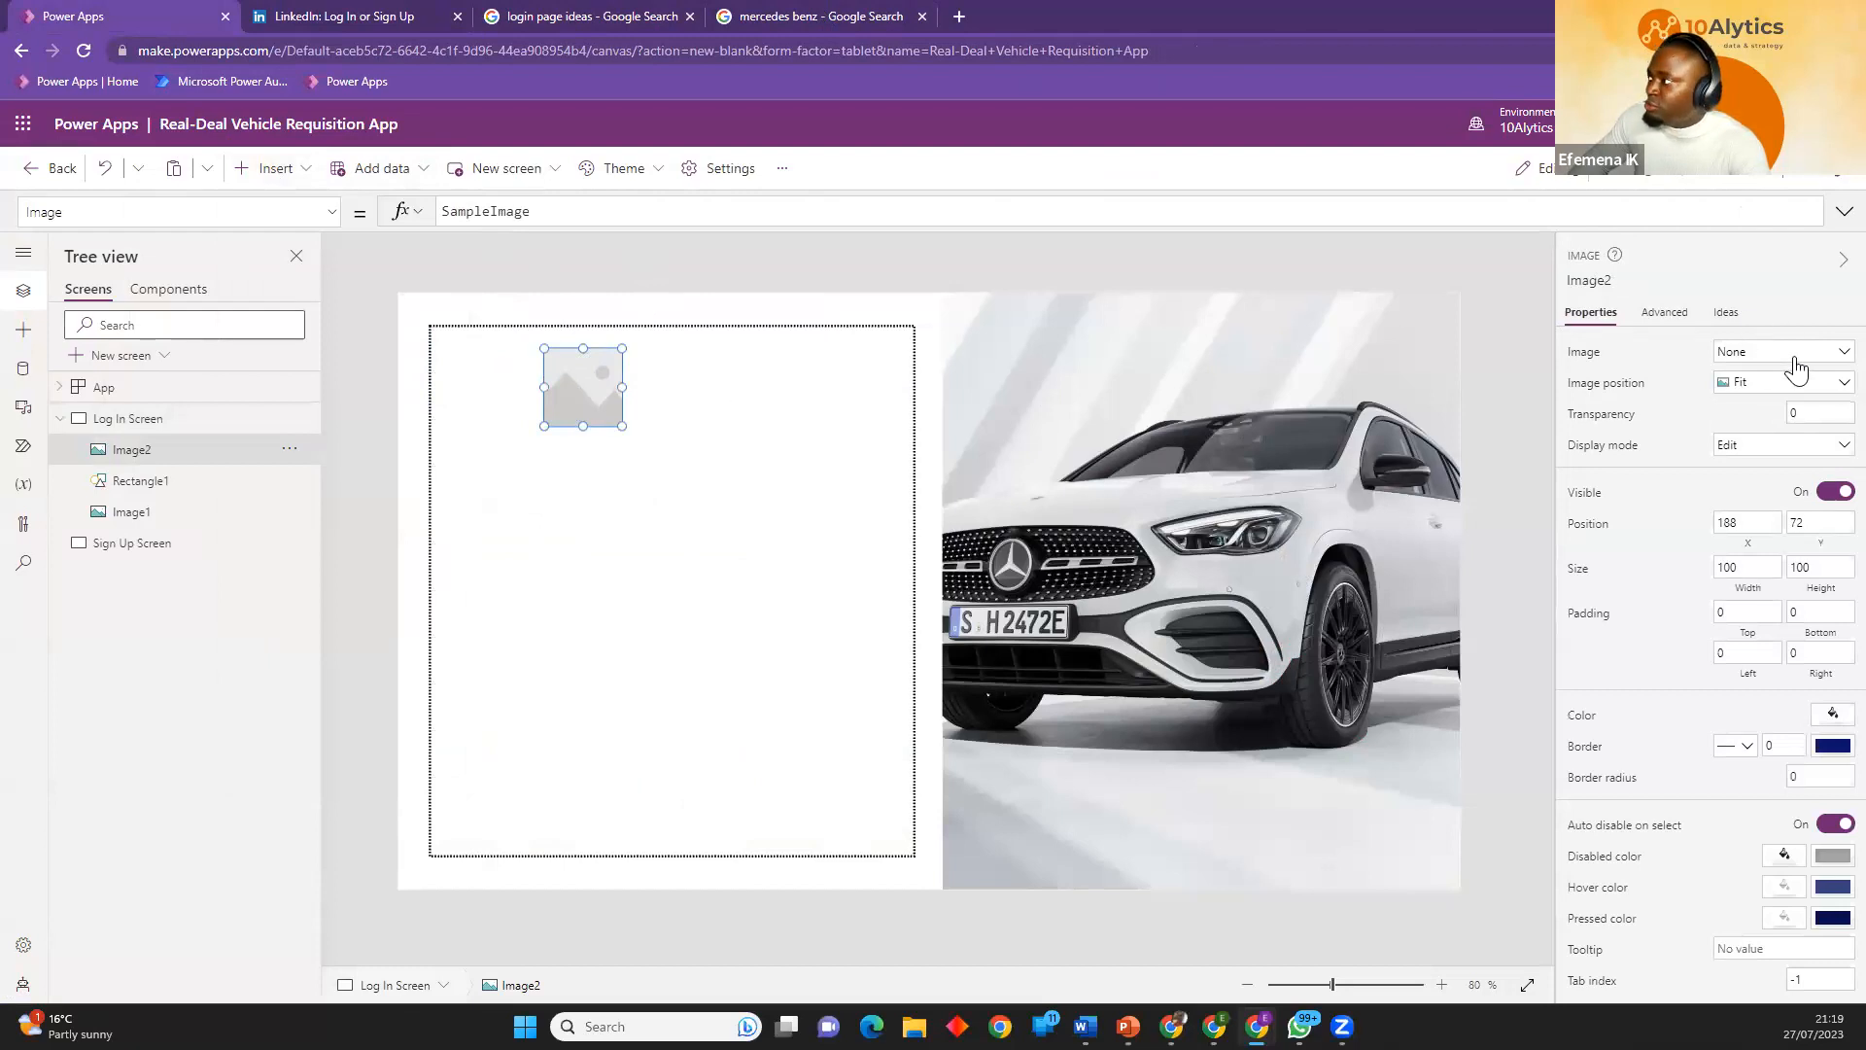
# Load the 10Alytics logo file from the 10alytics folder into the new image control.
pyautogui.click(1832, 365)
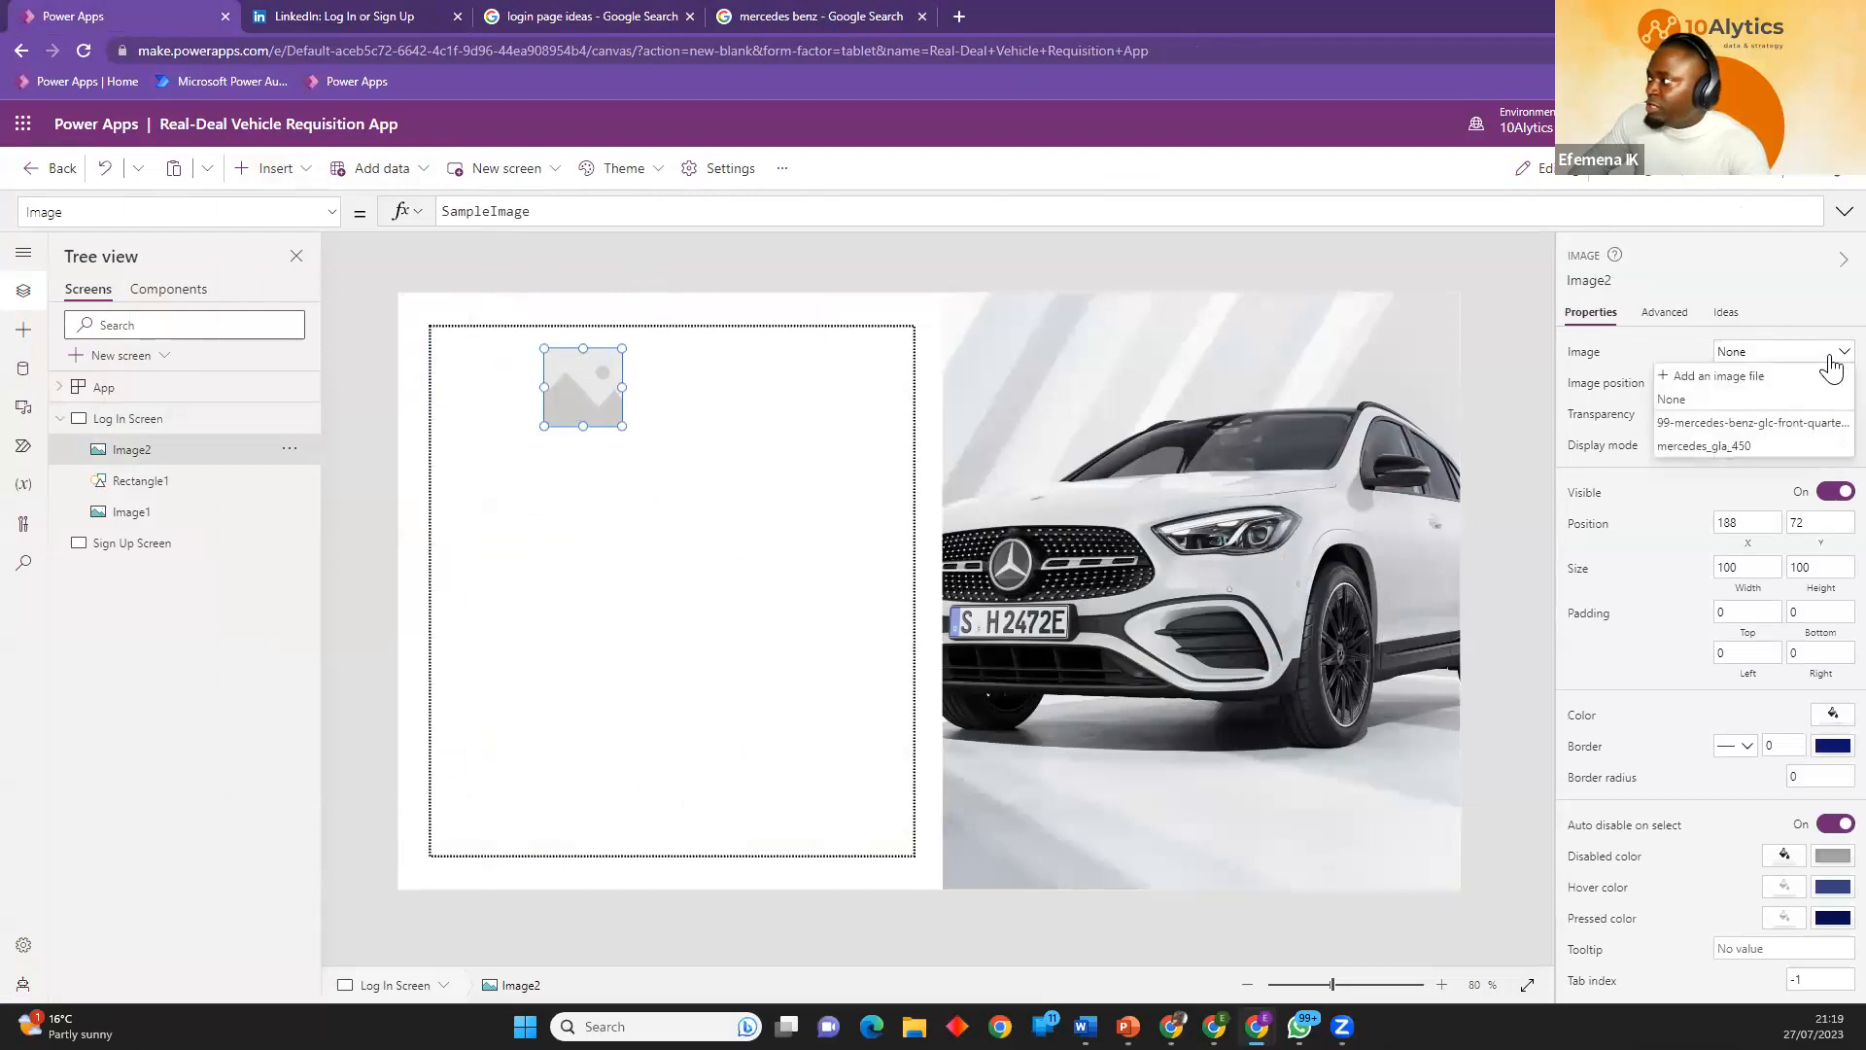
pyautogui.click(1716, 378)
pyautogui.click(85, 192)
pyautogui.scroll(-10, 344, 420)
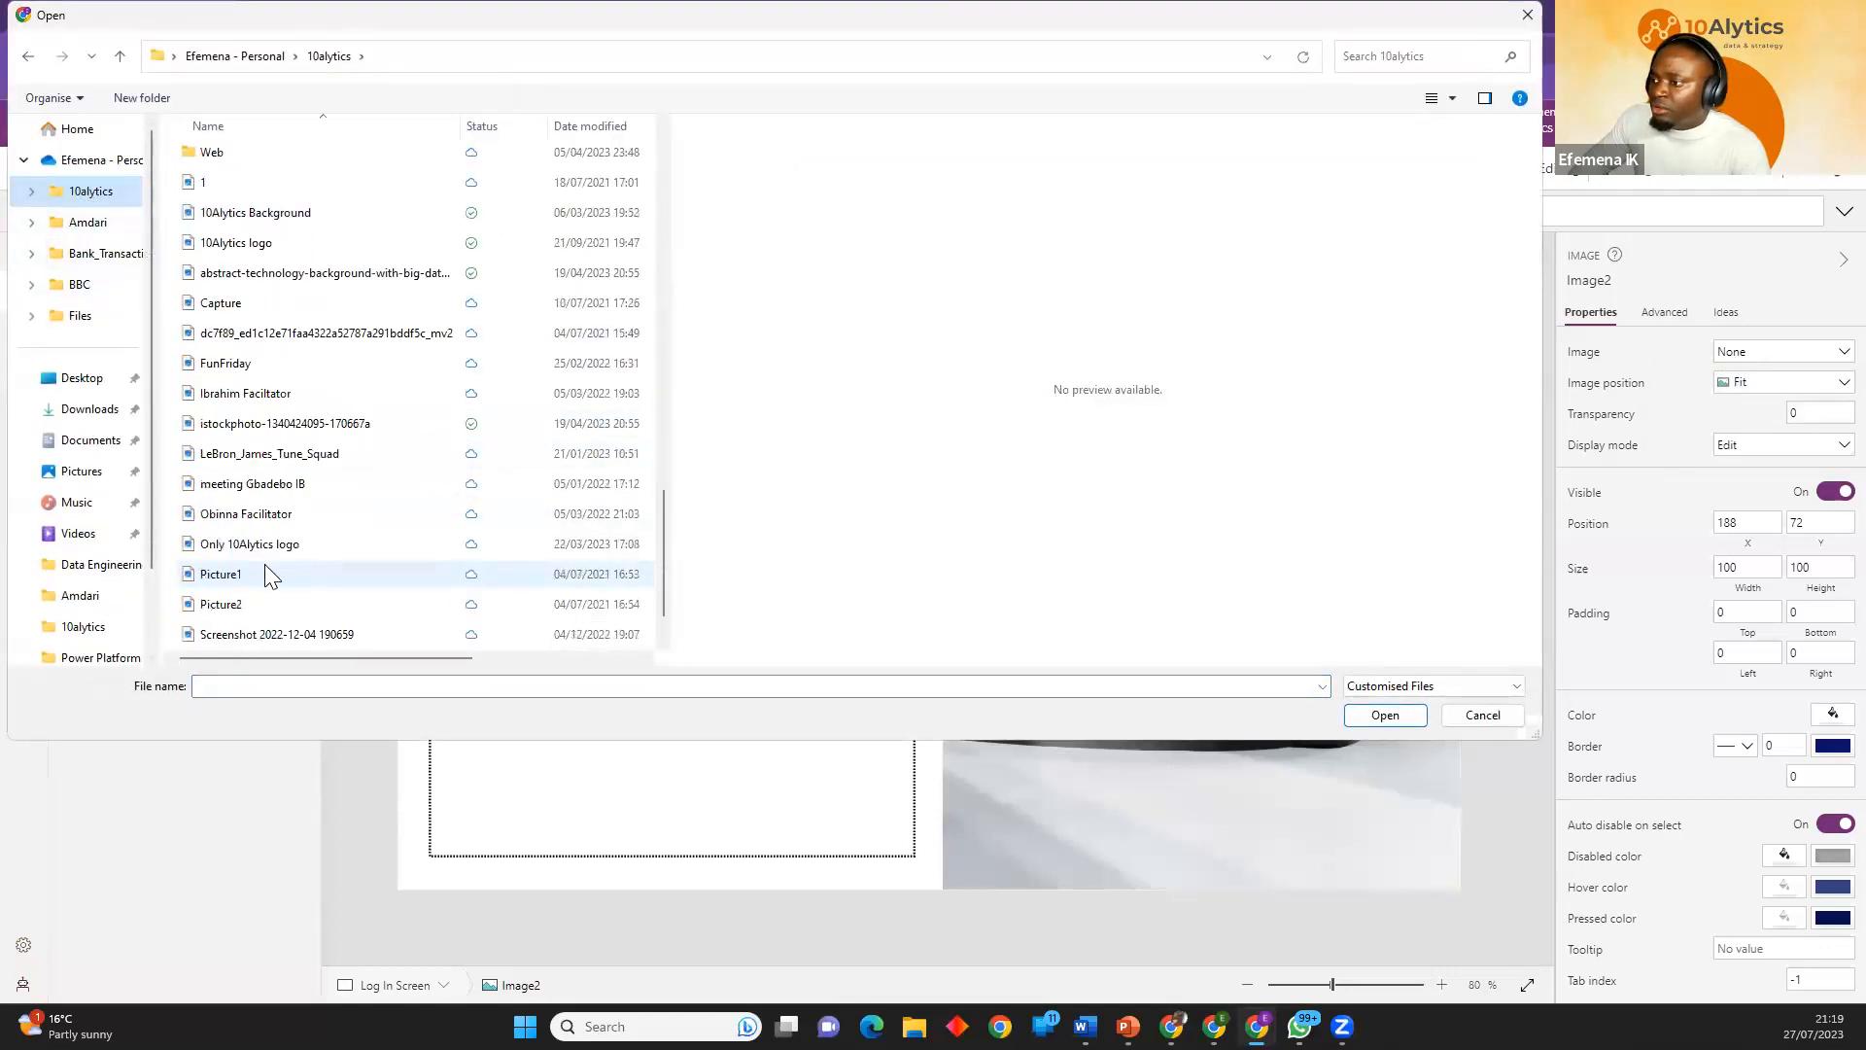
pyautogui.scroll(1, 271, 544)
pyautogui.click(265, 305)
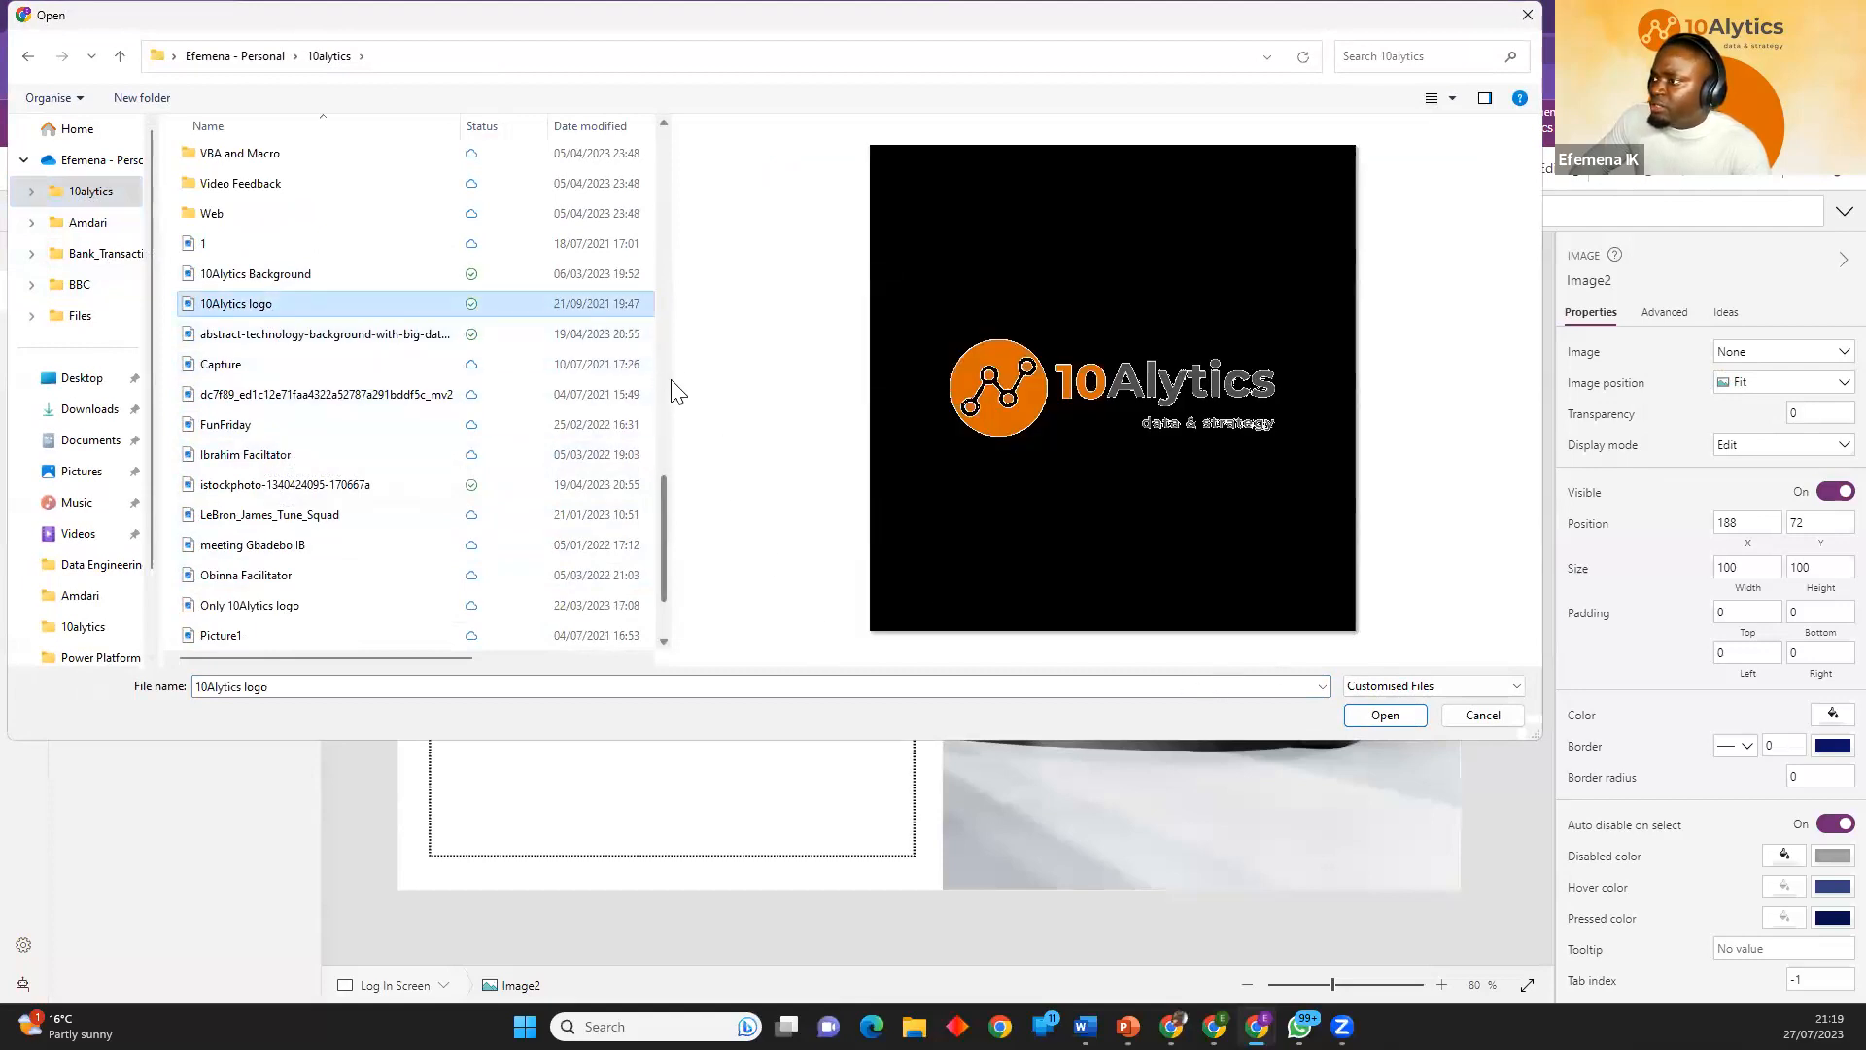
pyautogui.moveTo(680, 376); pyautogui.dragTo(899, 420)
pyautogui.click(1397, 721)
# Set the logo's image position to Fill, size it to about 307 by 104 and place it at about X 176, Y 80.
pyautogui.moveTo(622, 426); pyautogui.dragTo(798, 509)
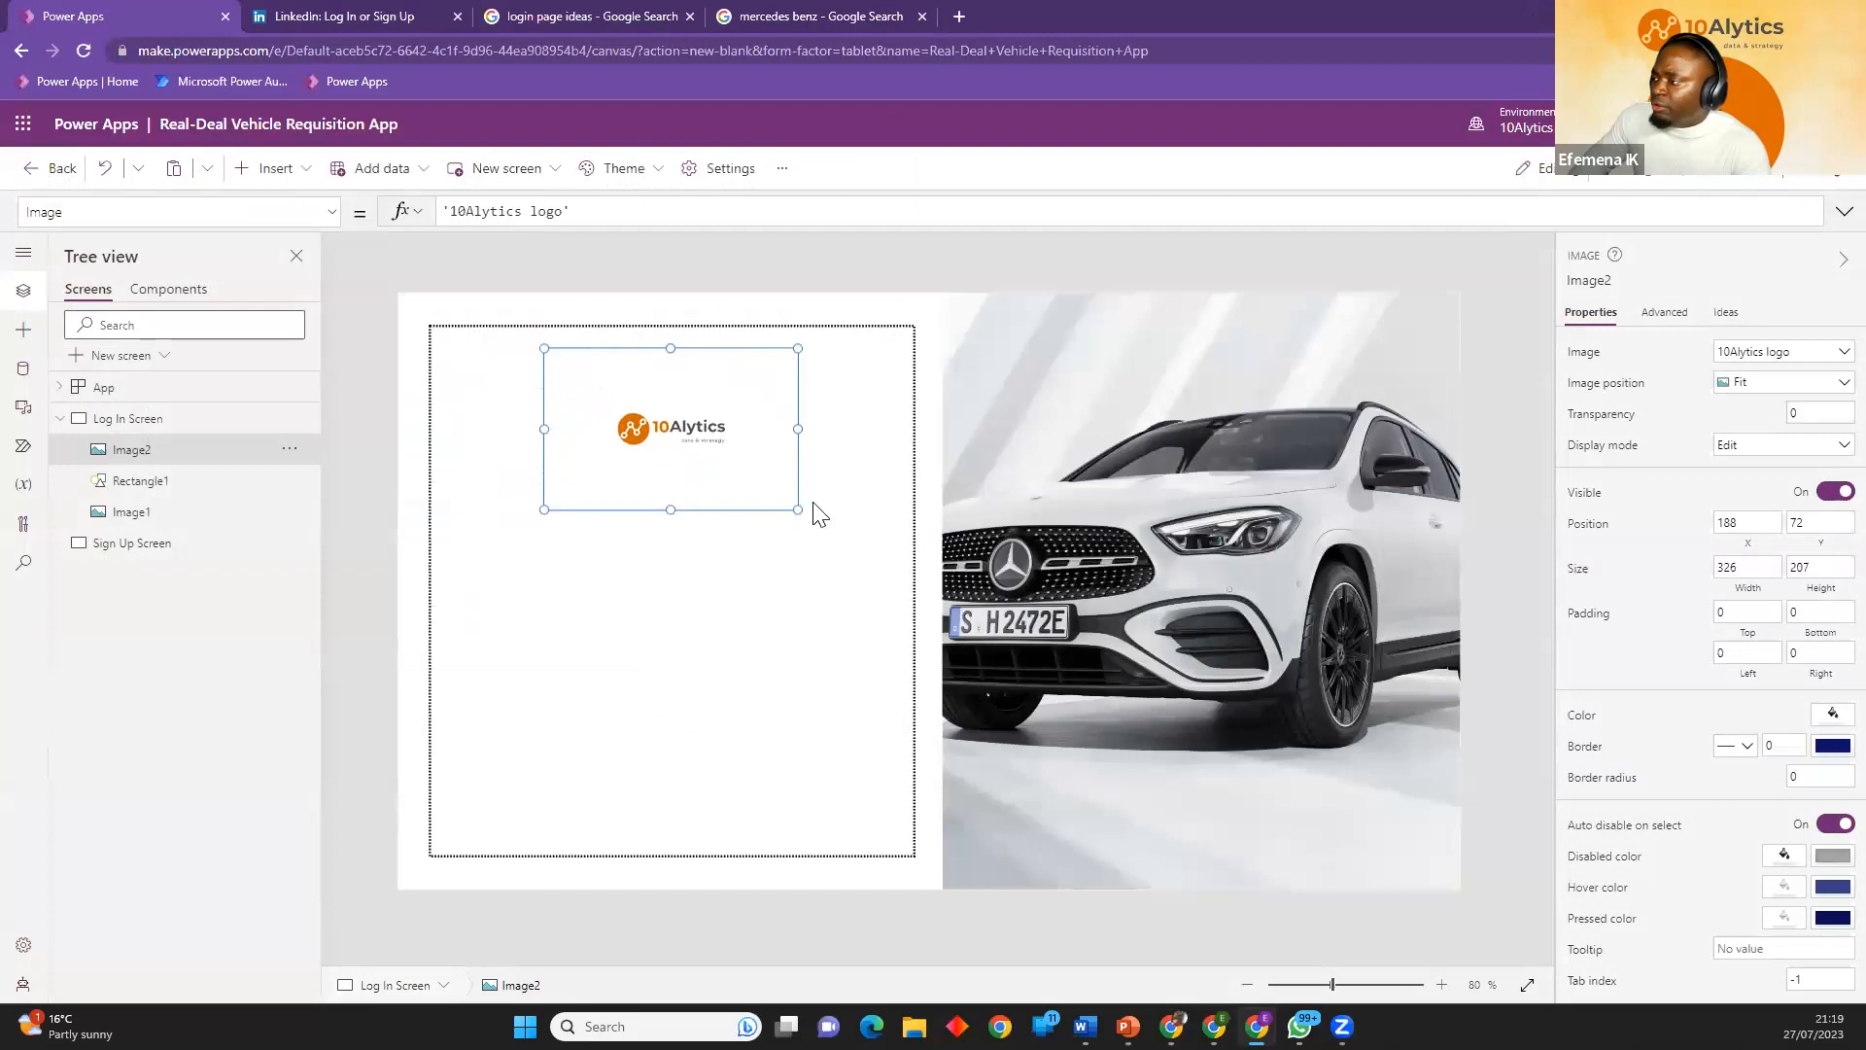
pyautogui.click(1746, 393)
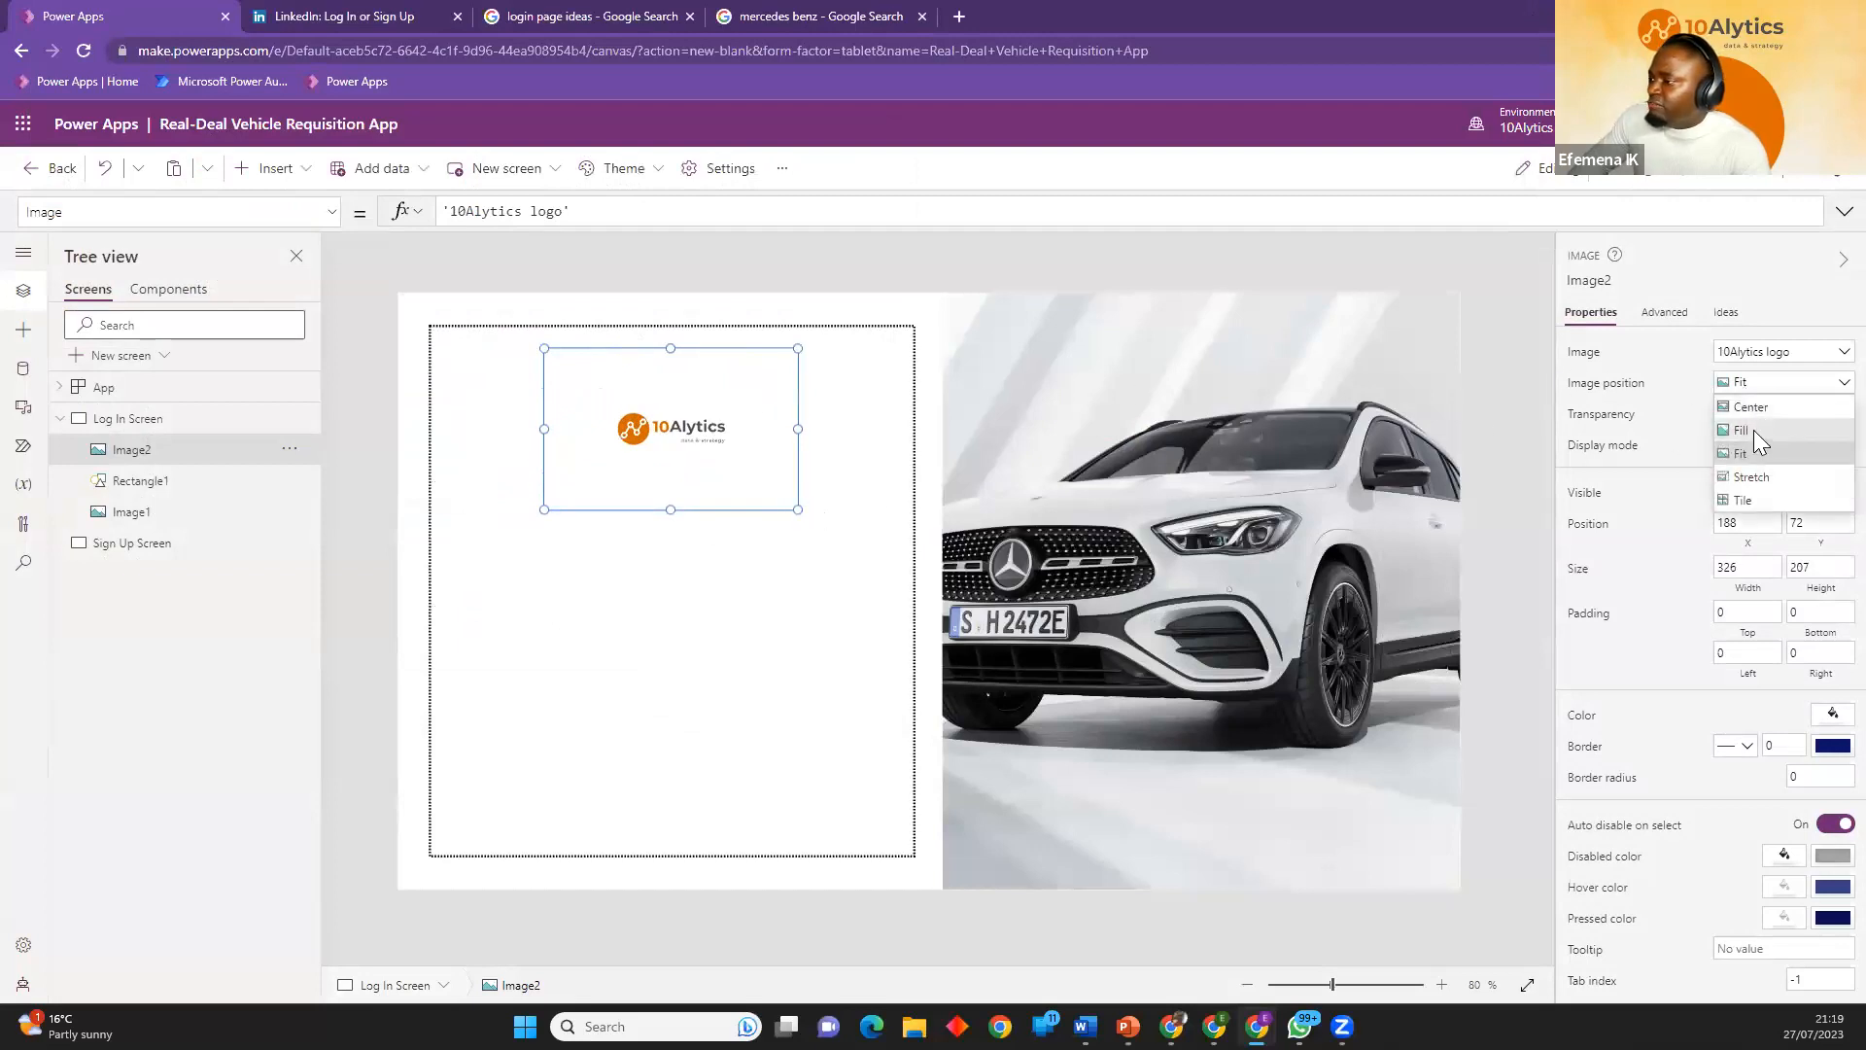
pyautogui.click(1753, 429)
pyautogui.moveTo(798, 510); pyautogui.dragTo(726, 424)
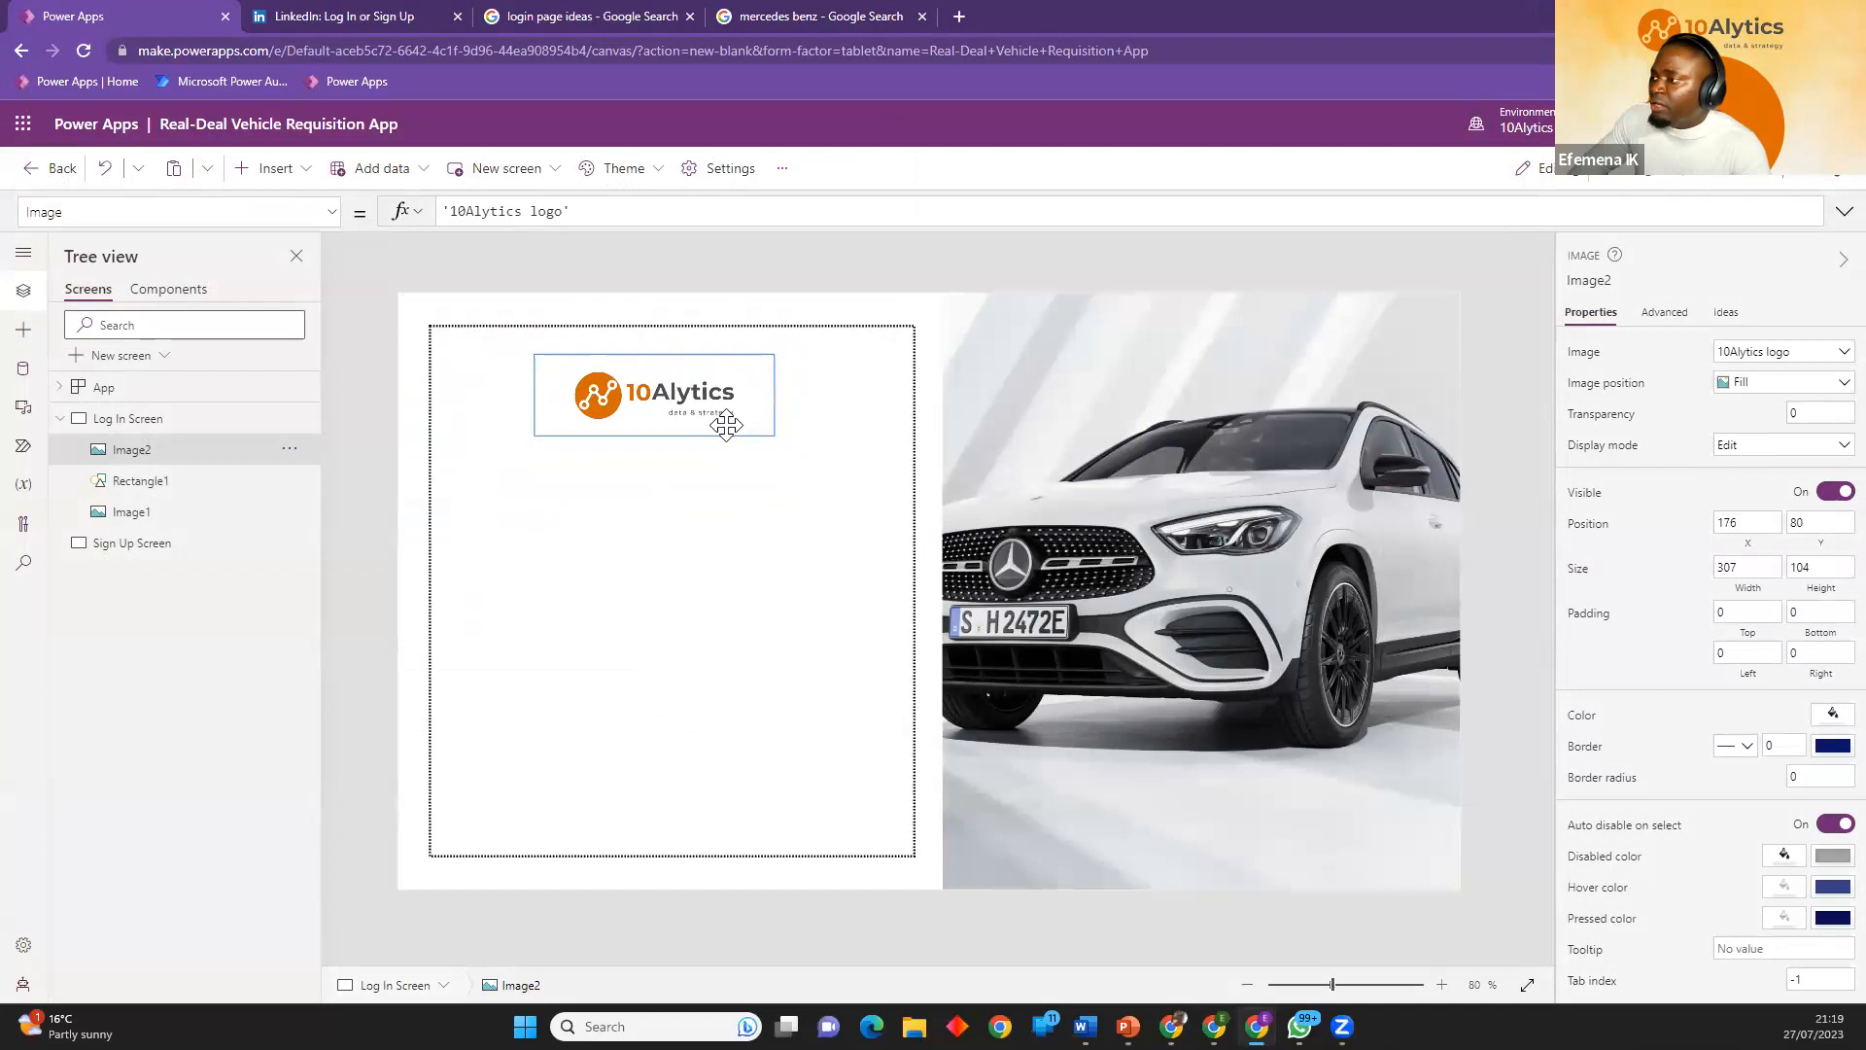
pyautogui.click(358, 457)
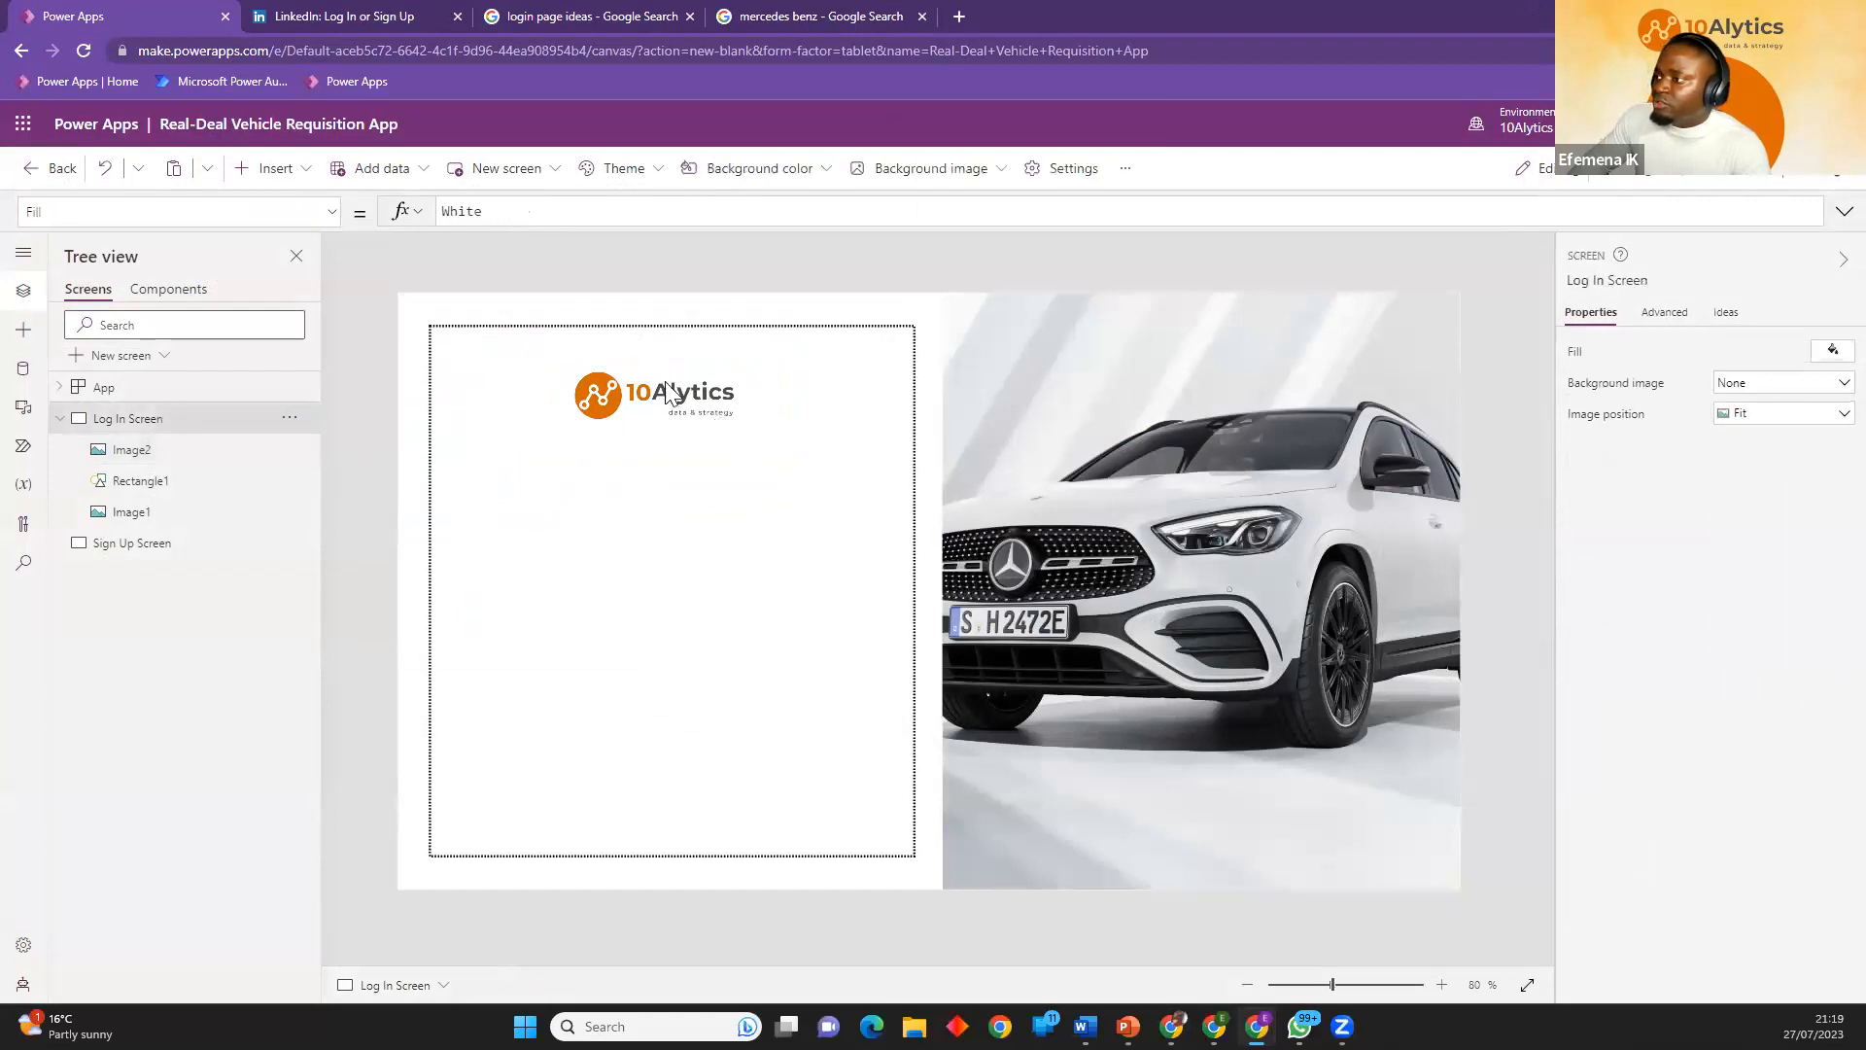
# Look at the Lovebirds example again to see what follows below the logo on the login page.
pyautogui.click(795, 18)
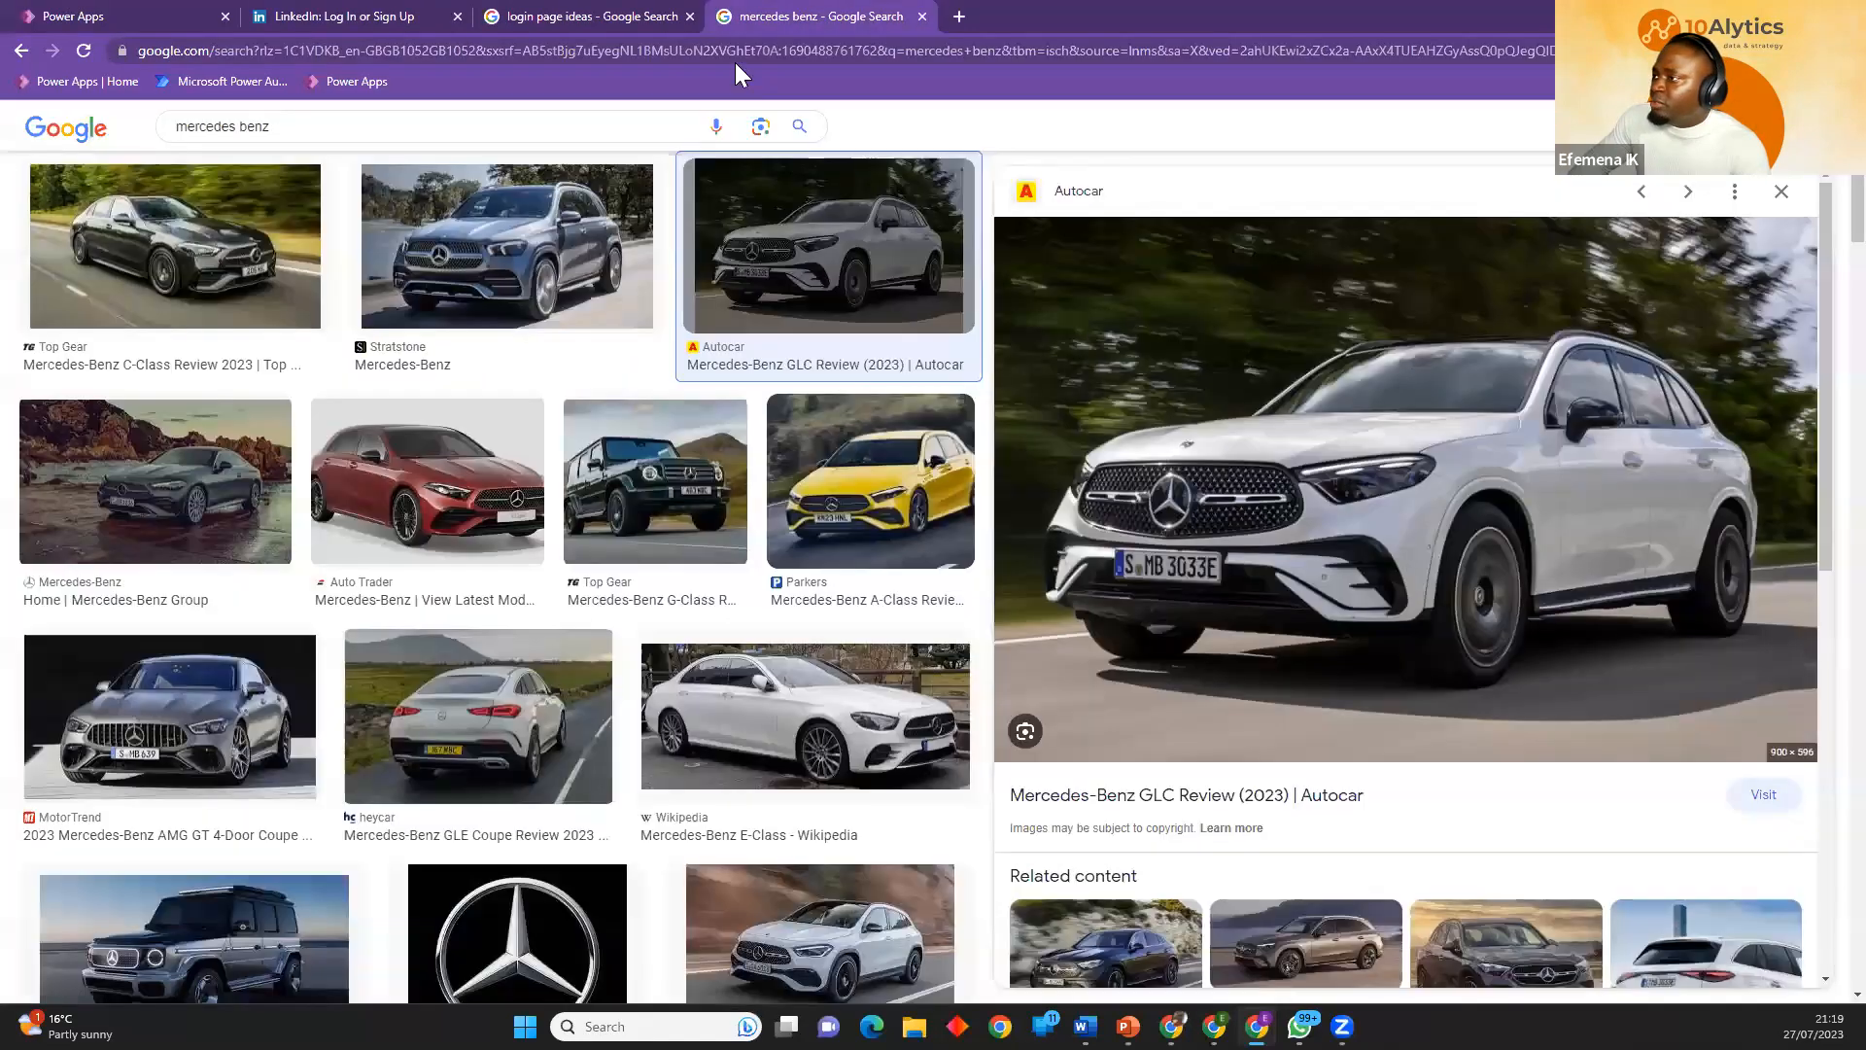
pyautogui.click(583, 16)
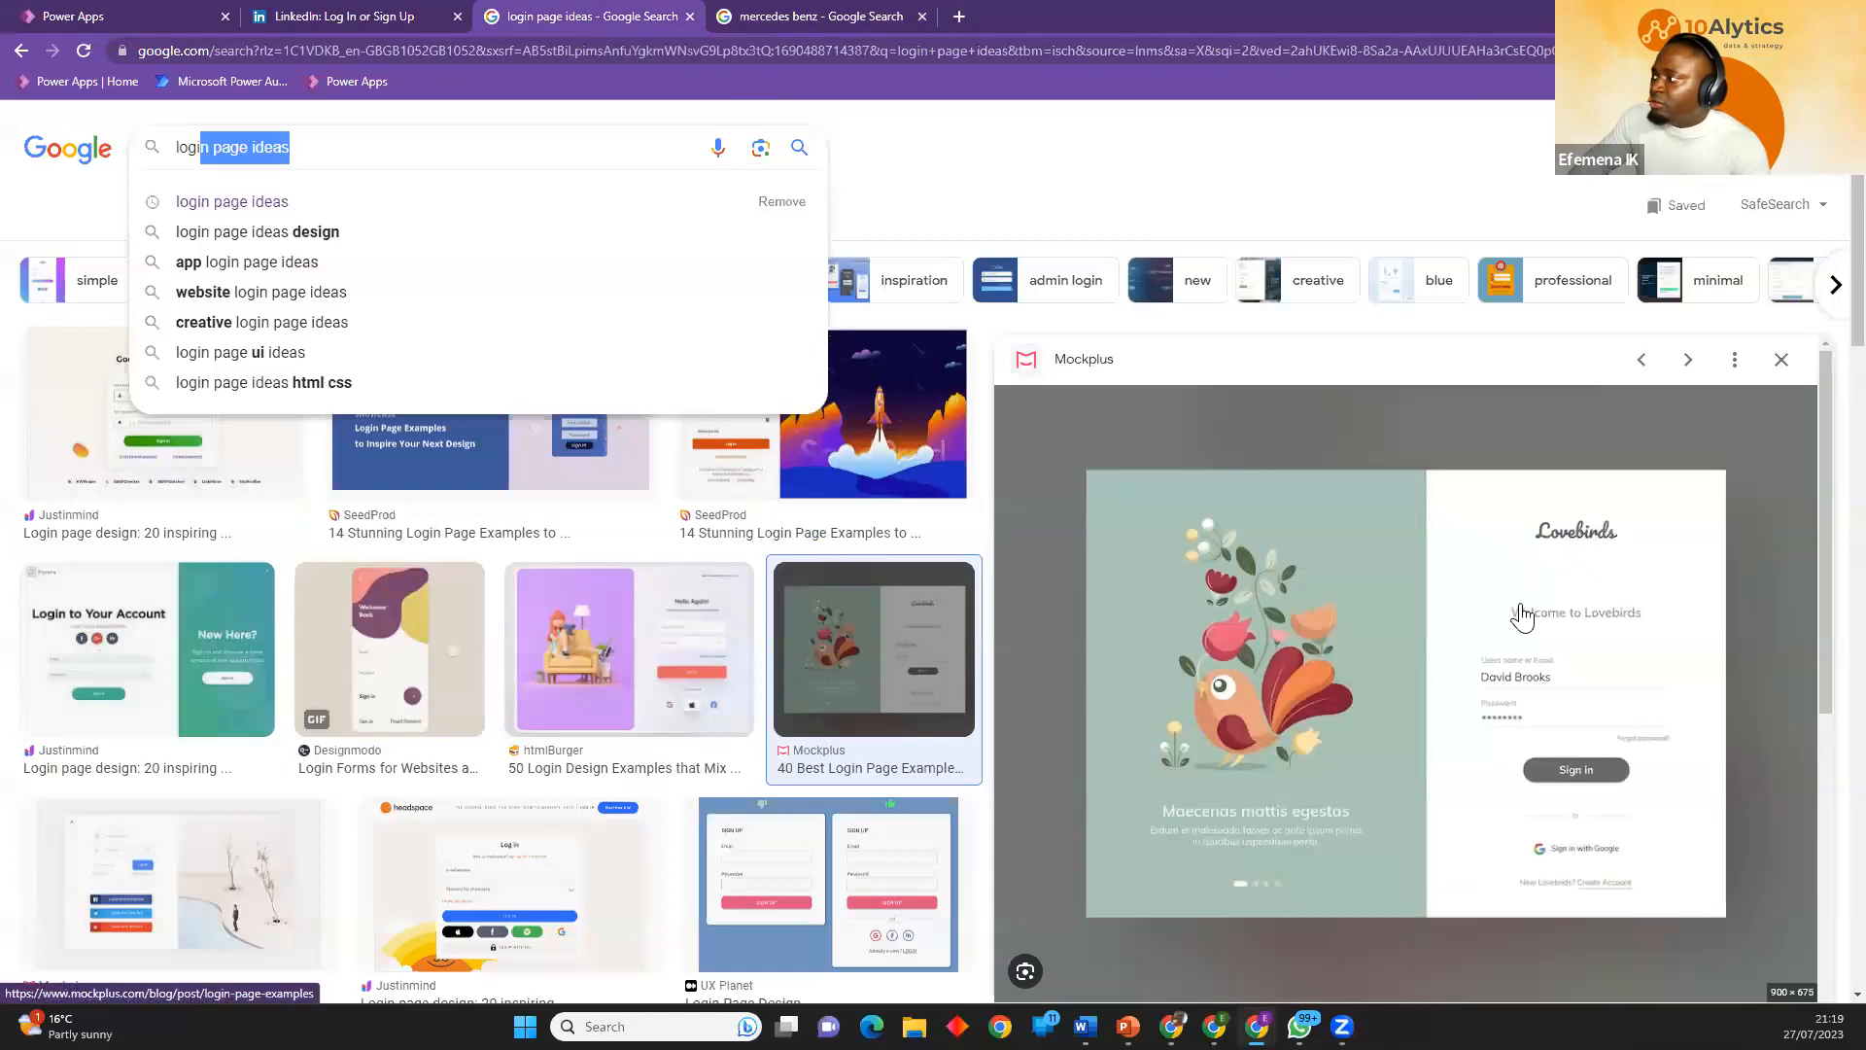
# Back in Power Apps, insert a text label on the Log In Screen and place it below the logo at about X 92, Y 252.
pyautogui.click(384, 17)
pyautogui.click(146, 16)
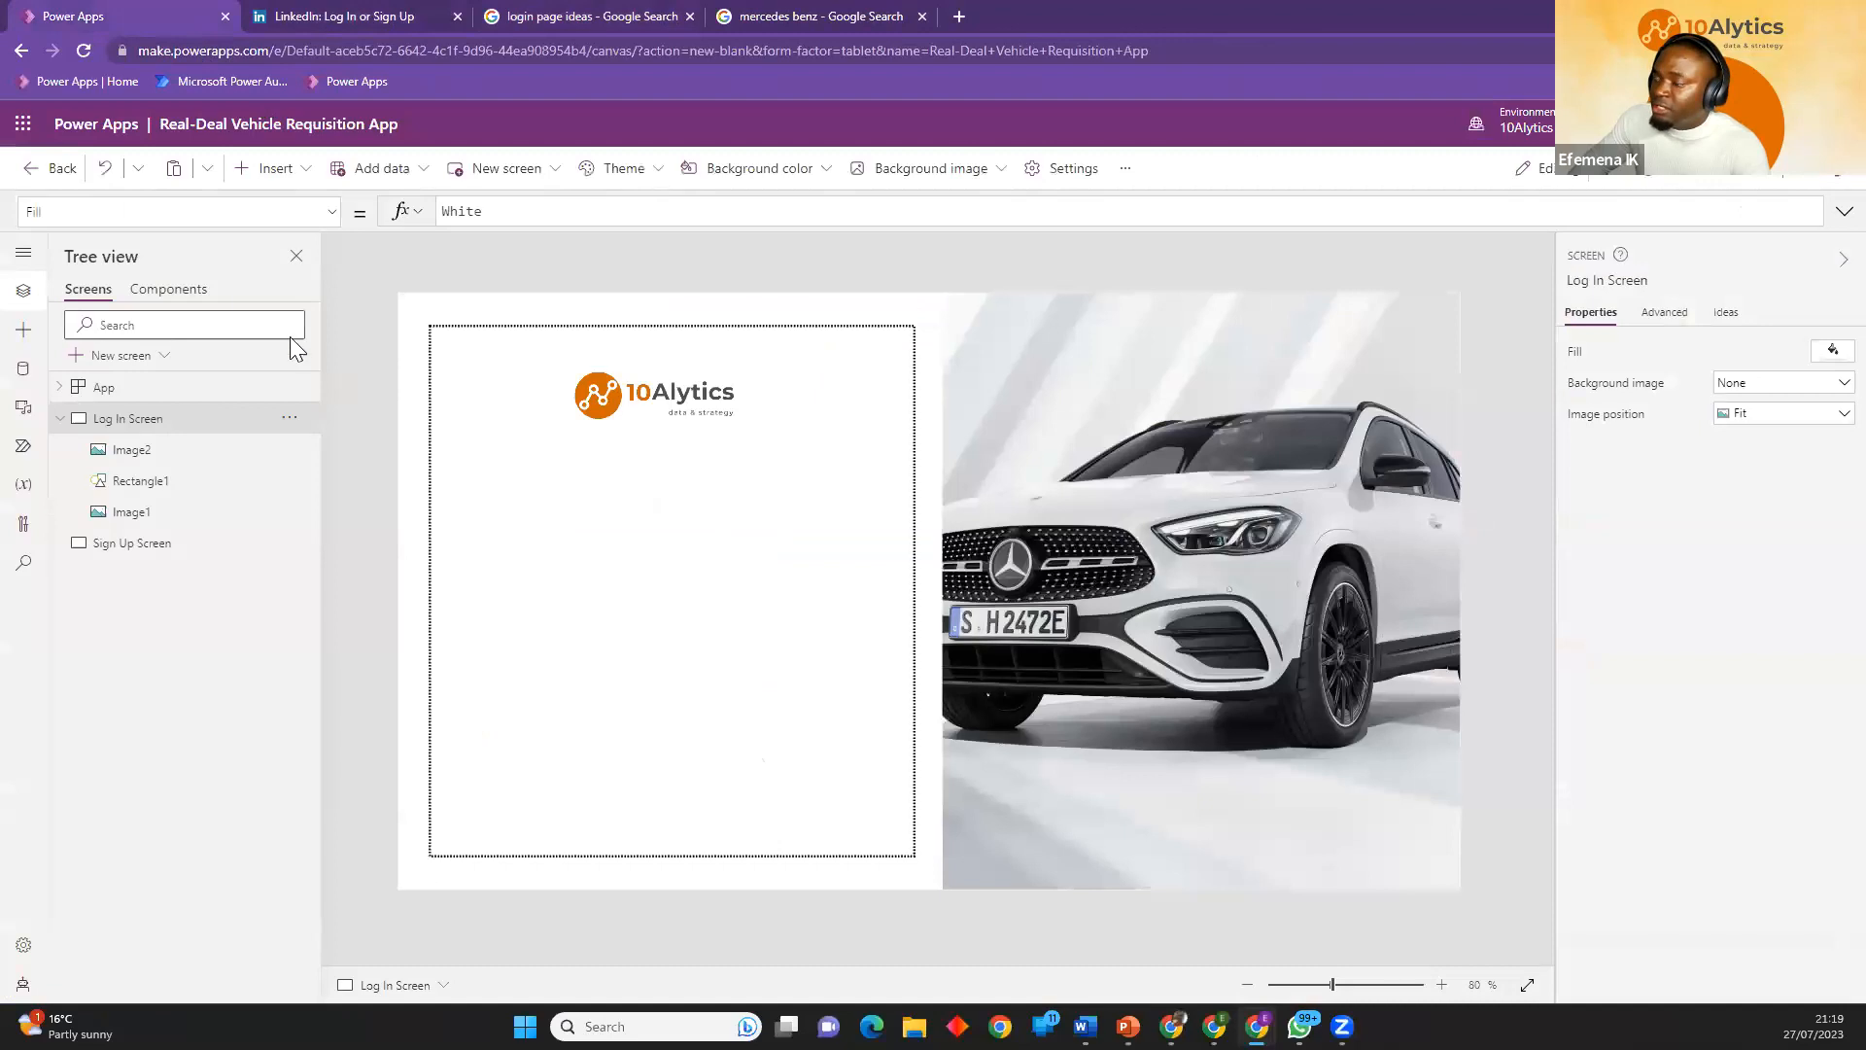
pyautogui.click(265, 185)
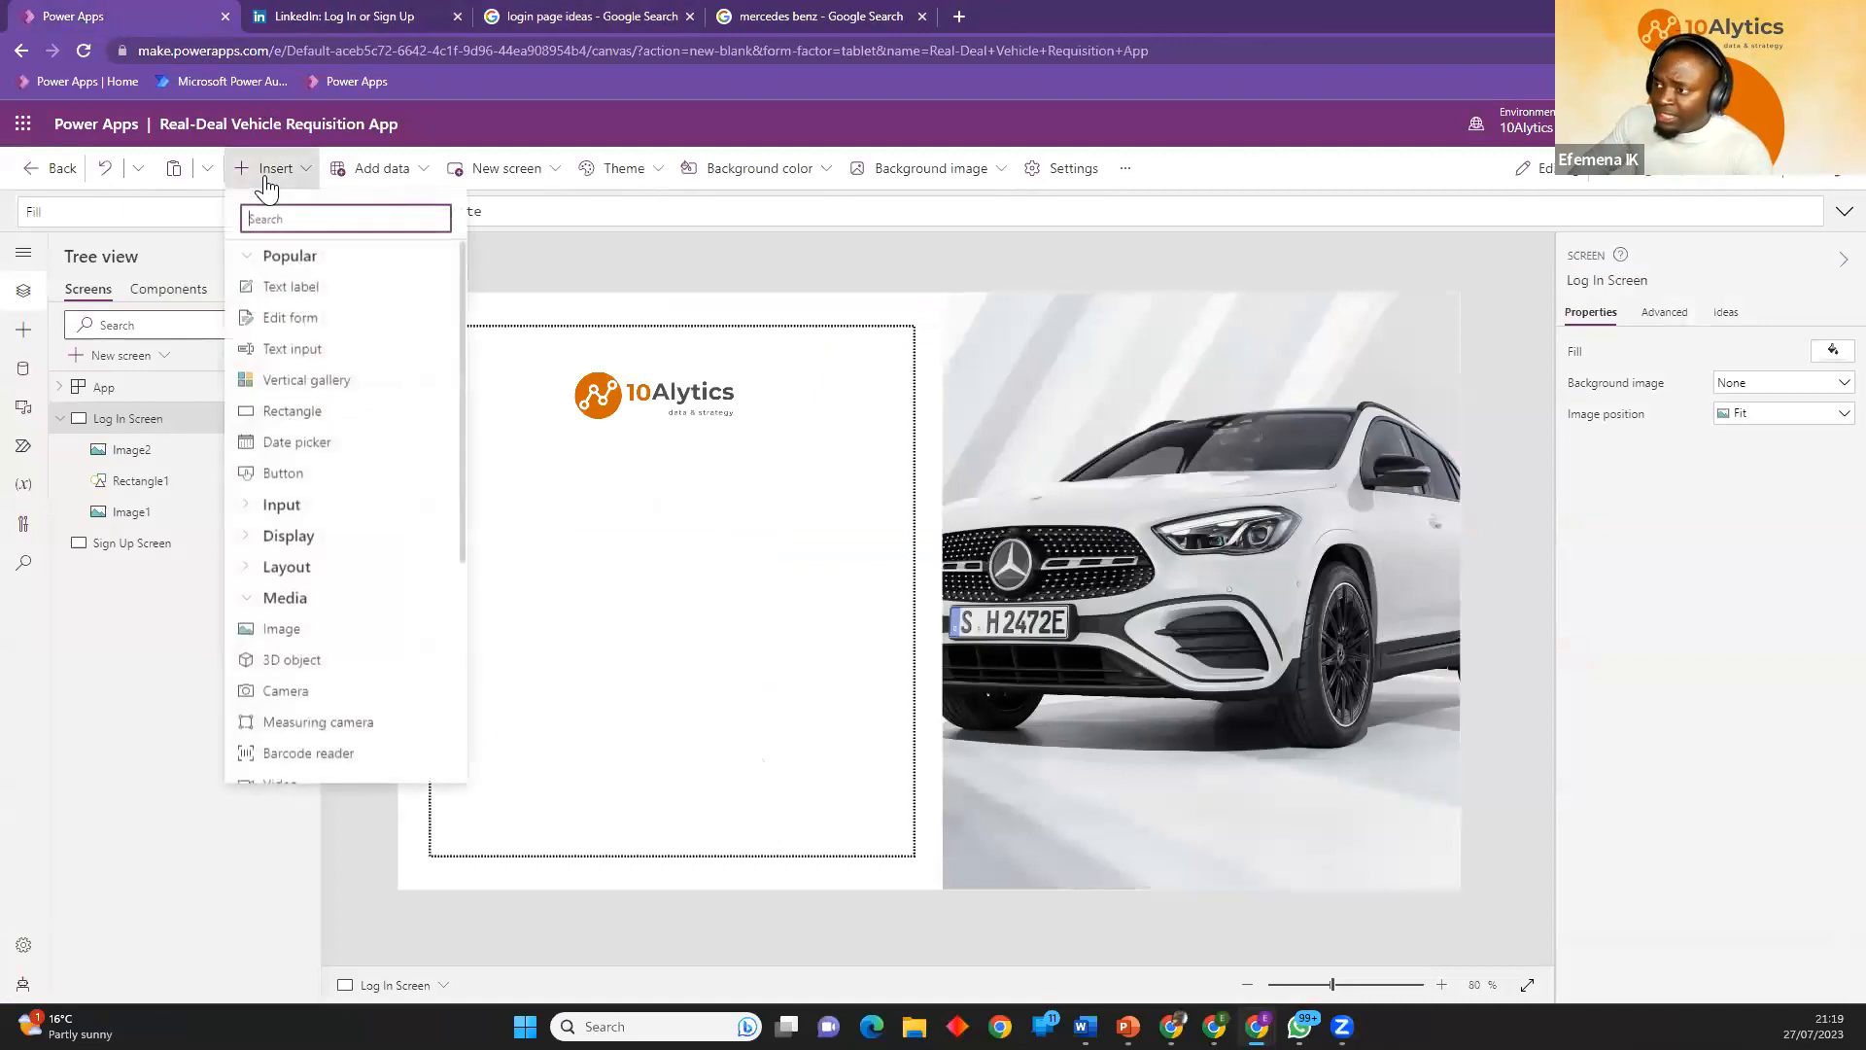
pyautogui.click(295, 289)
pyautogui.moveTo(475, 347); pyautogui.dragTo(491, 502)
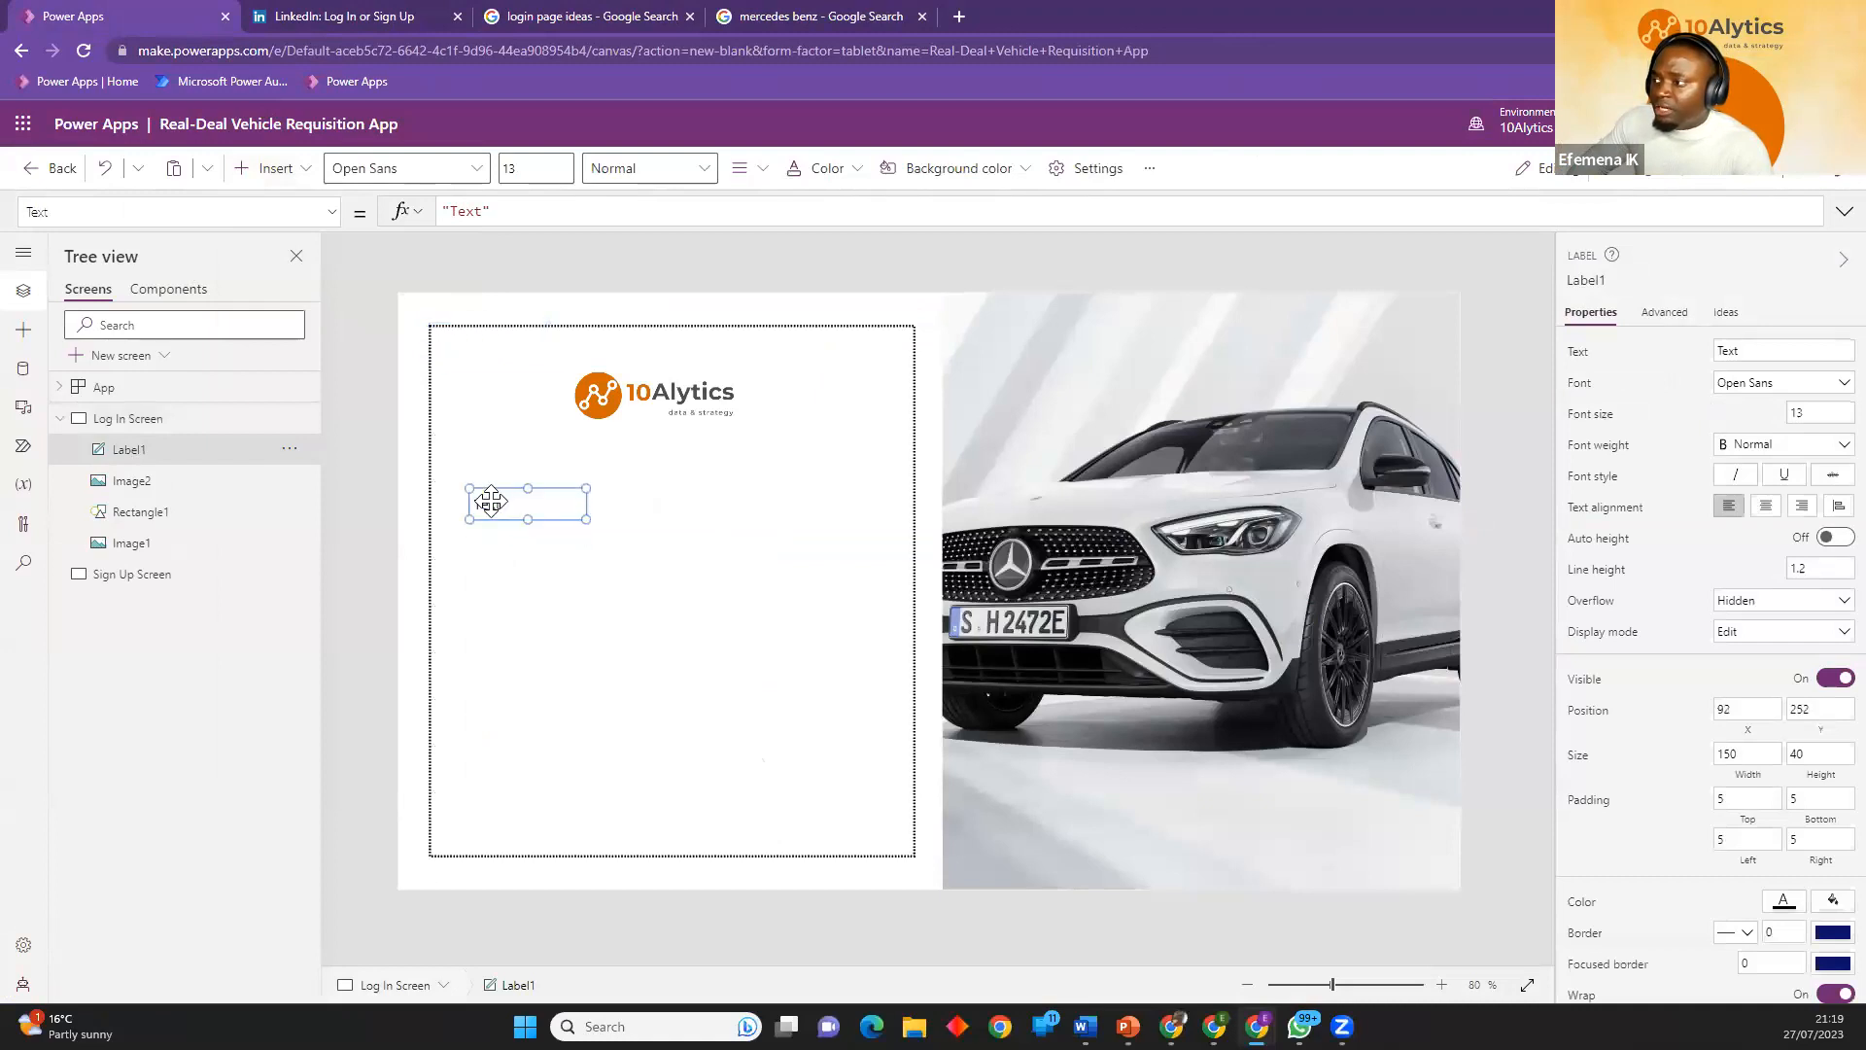
# Set the label's text to "Welcome to 10Alytics" and widen it to about 445 by 38.
pyautogui.click(1744, 352)
pyautogui.doubleClick(477, 507)
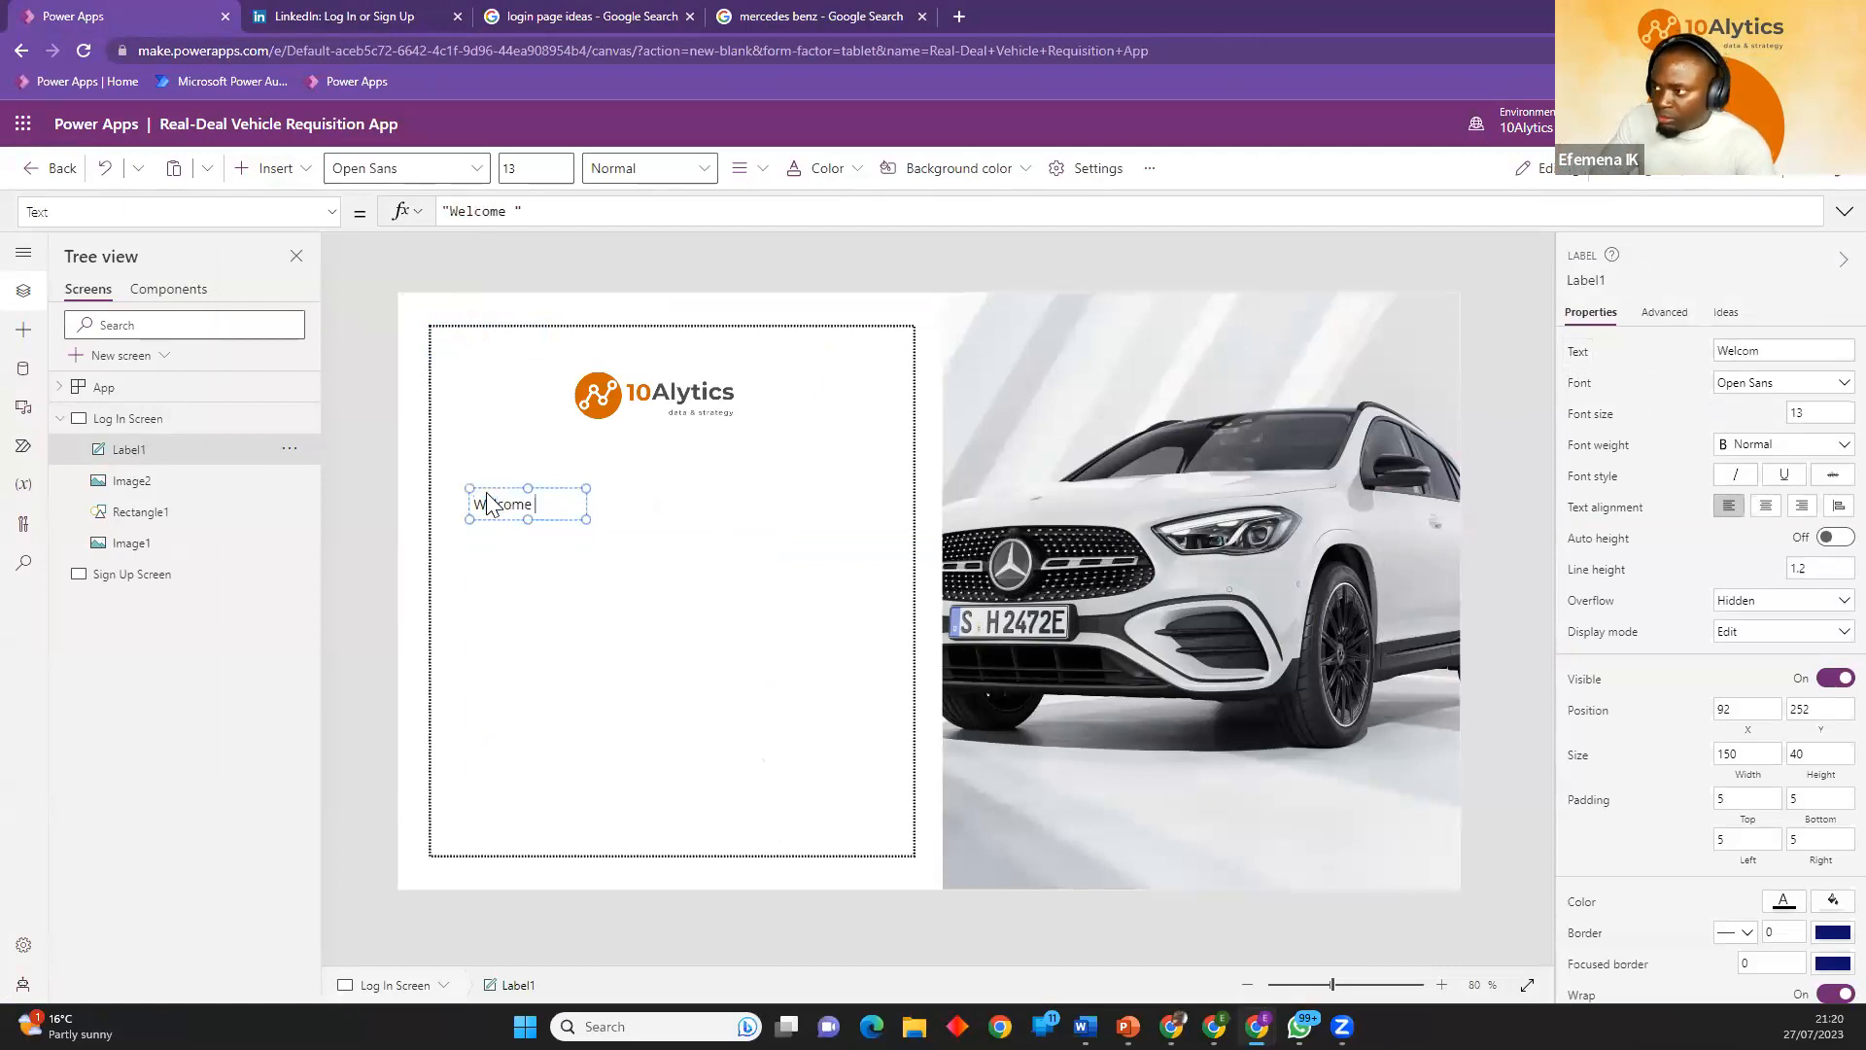
pyautogui.write('Welcome to 10Aly')
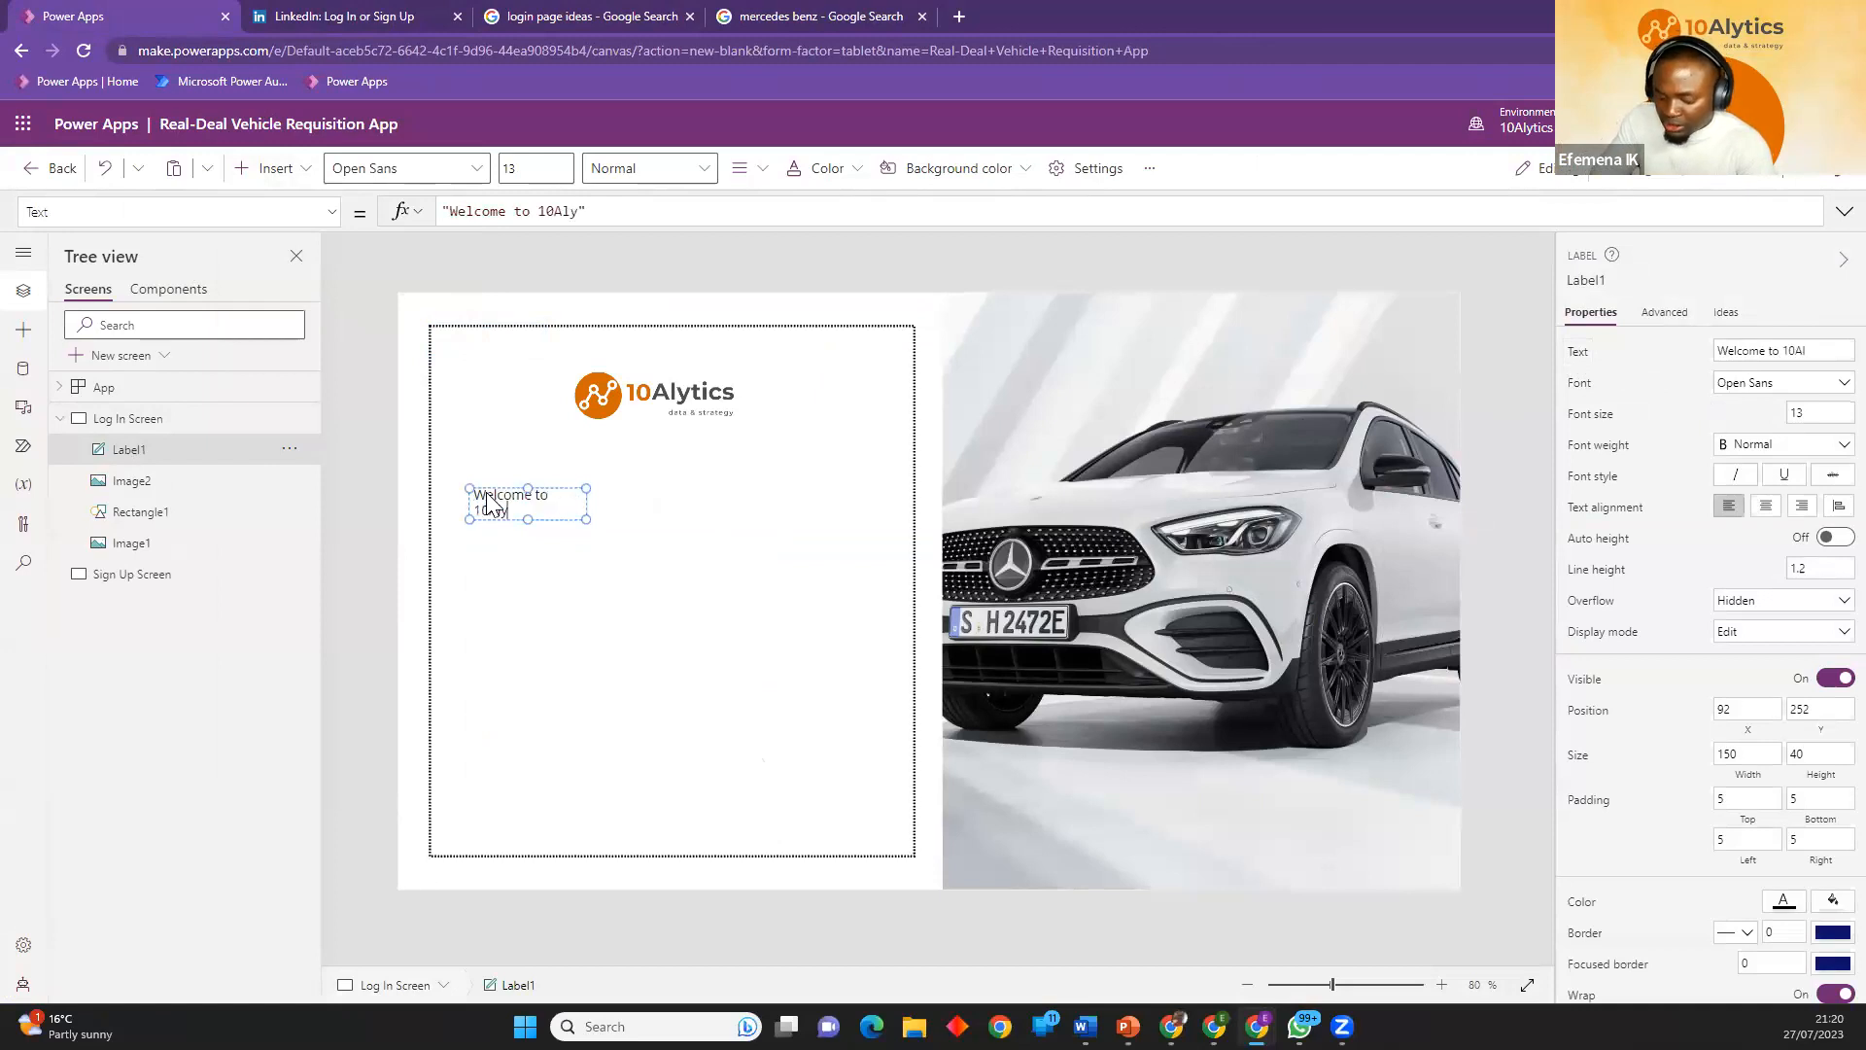
pyautogui.moveTo(581, 520); pyautogui.dragTo(821, 518)
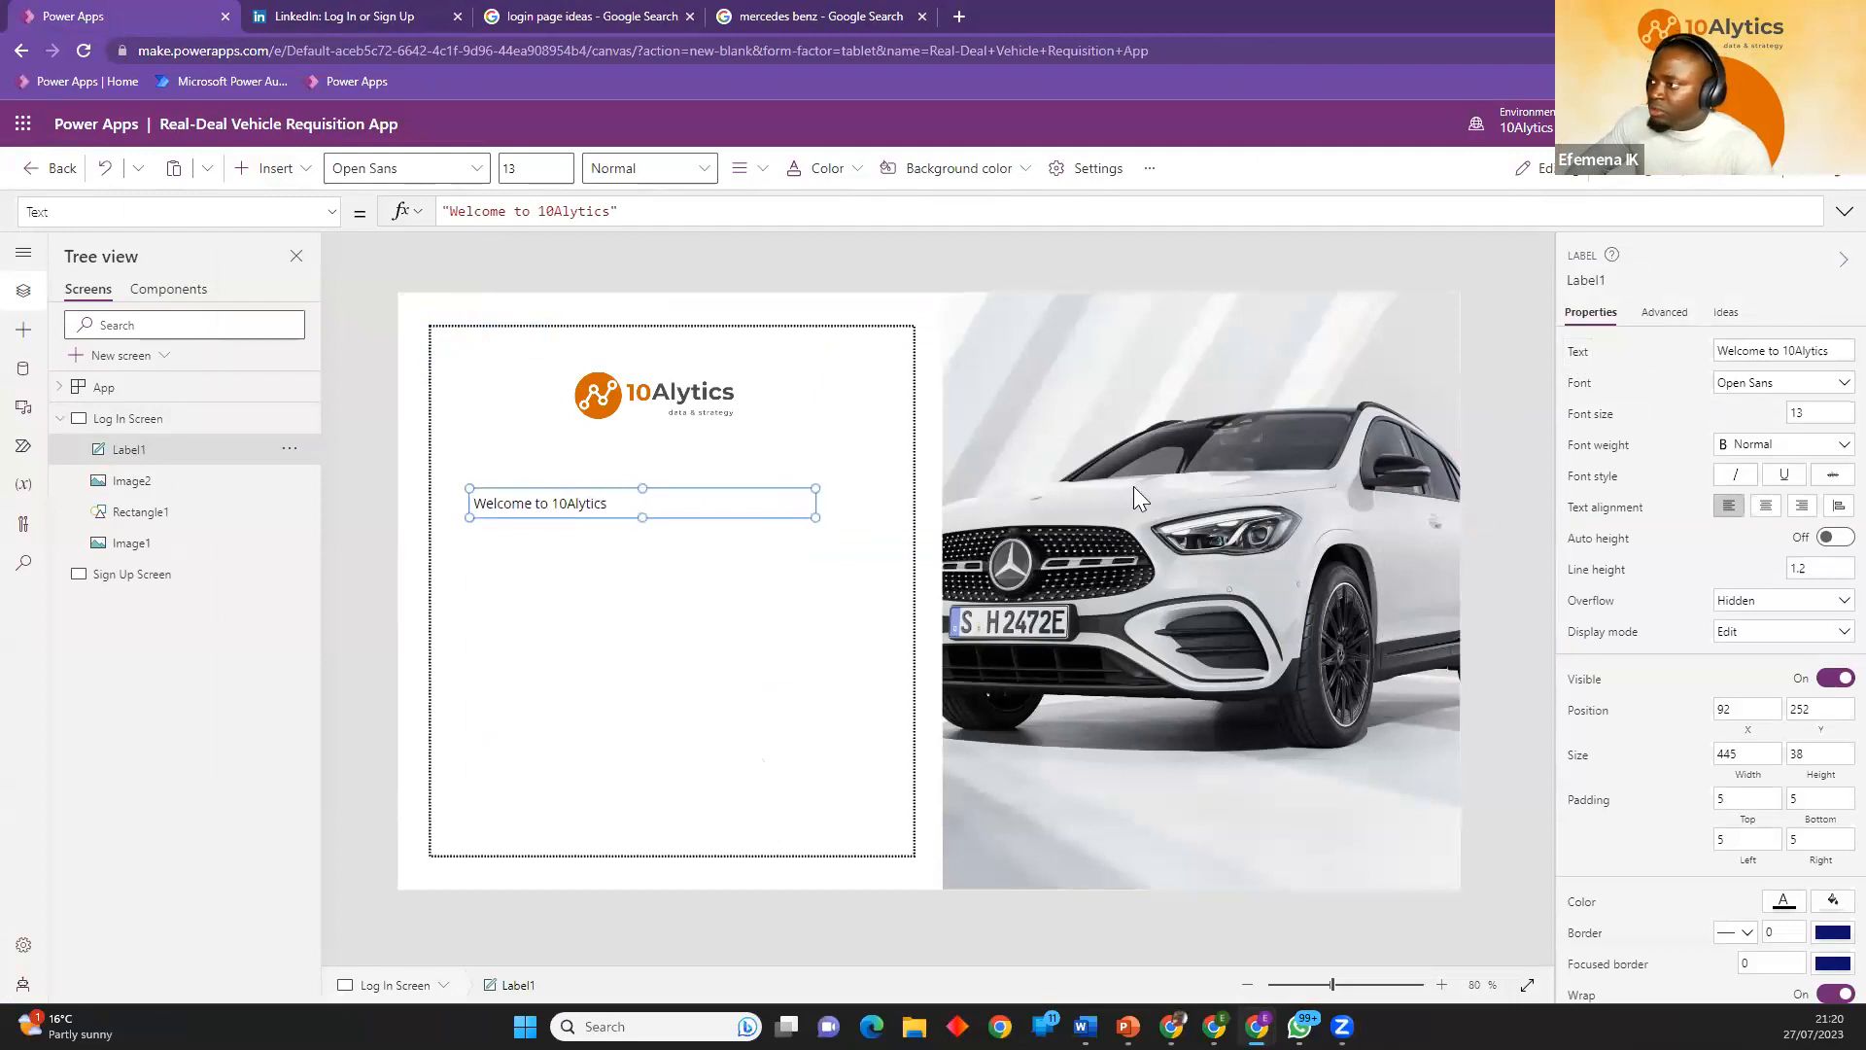
# Format the welcome label in Georgia, font size 25, bold and centre-aligned.
pyautogui.click(1796, 384)
pyautogui.click(1740, 476)
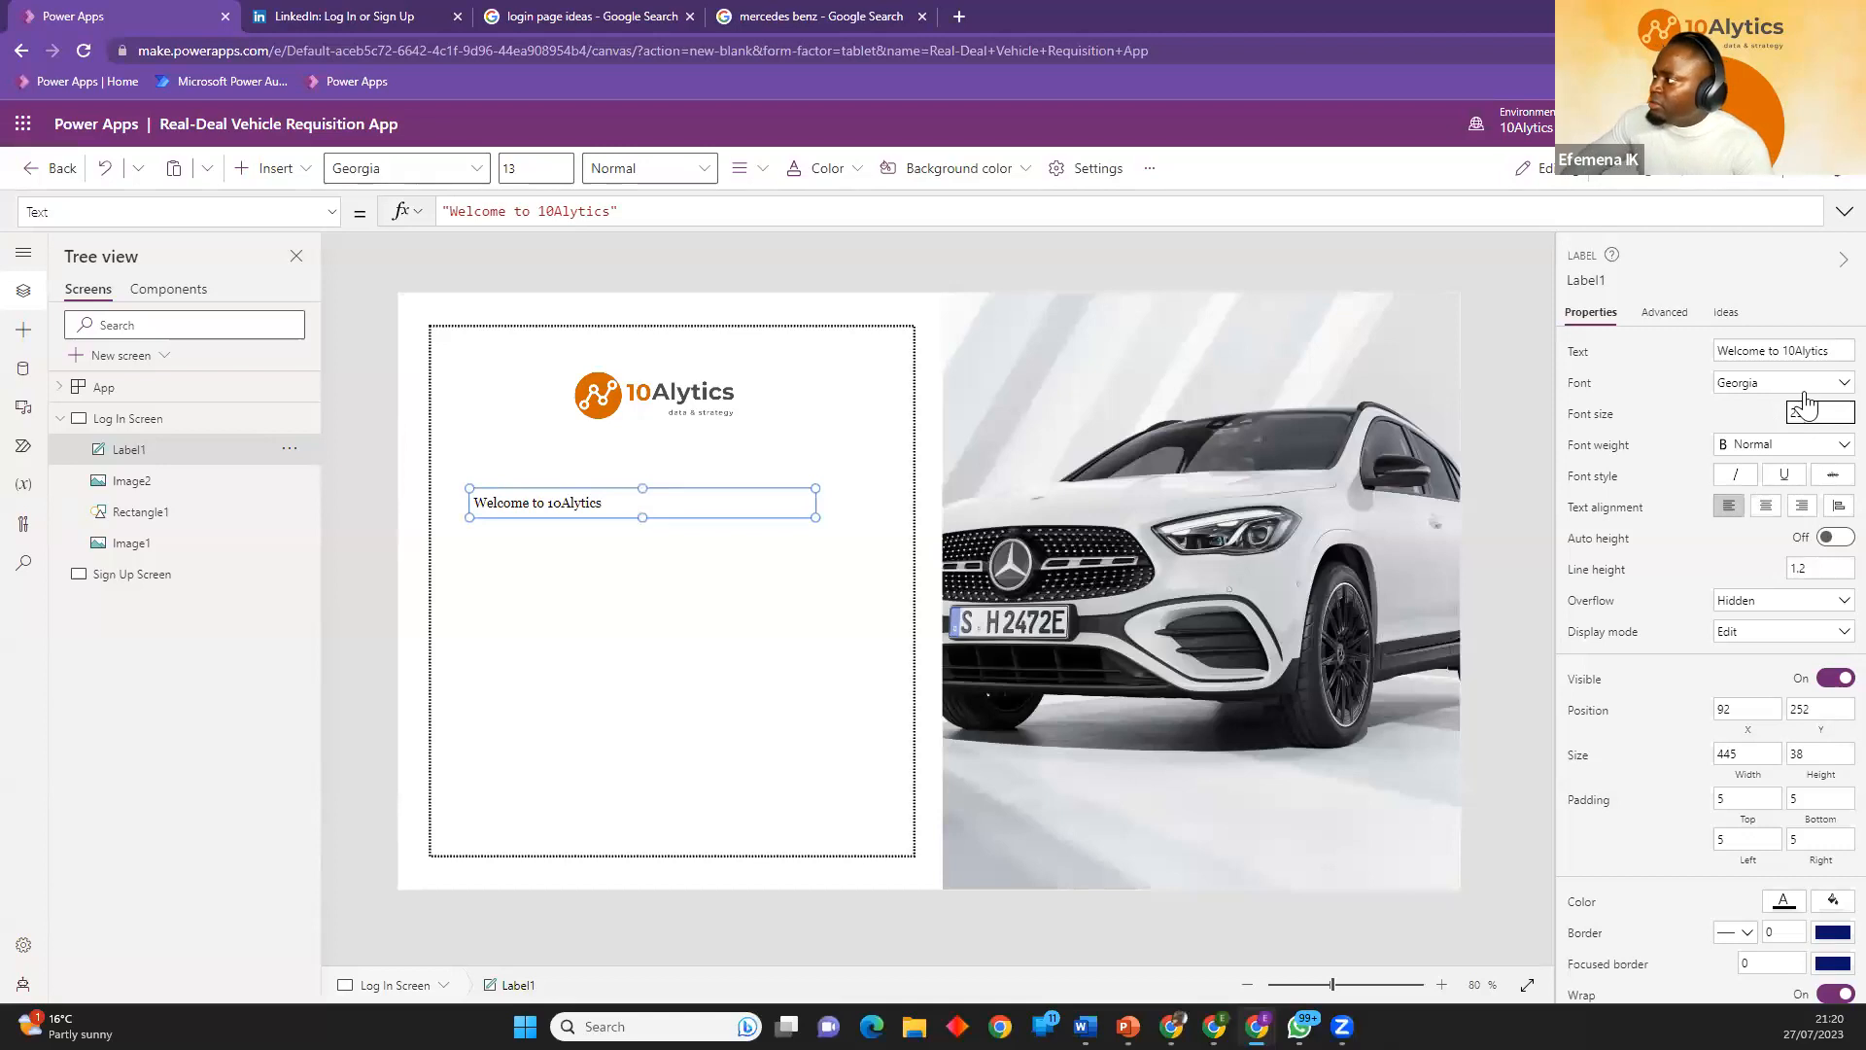
pyautogui.click(1755, 445)
pyautogui.click(1750, 469)
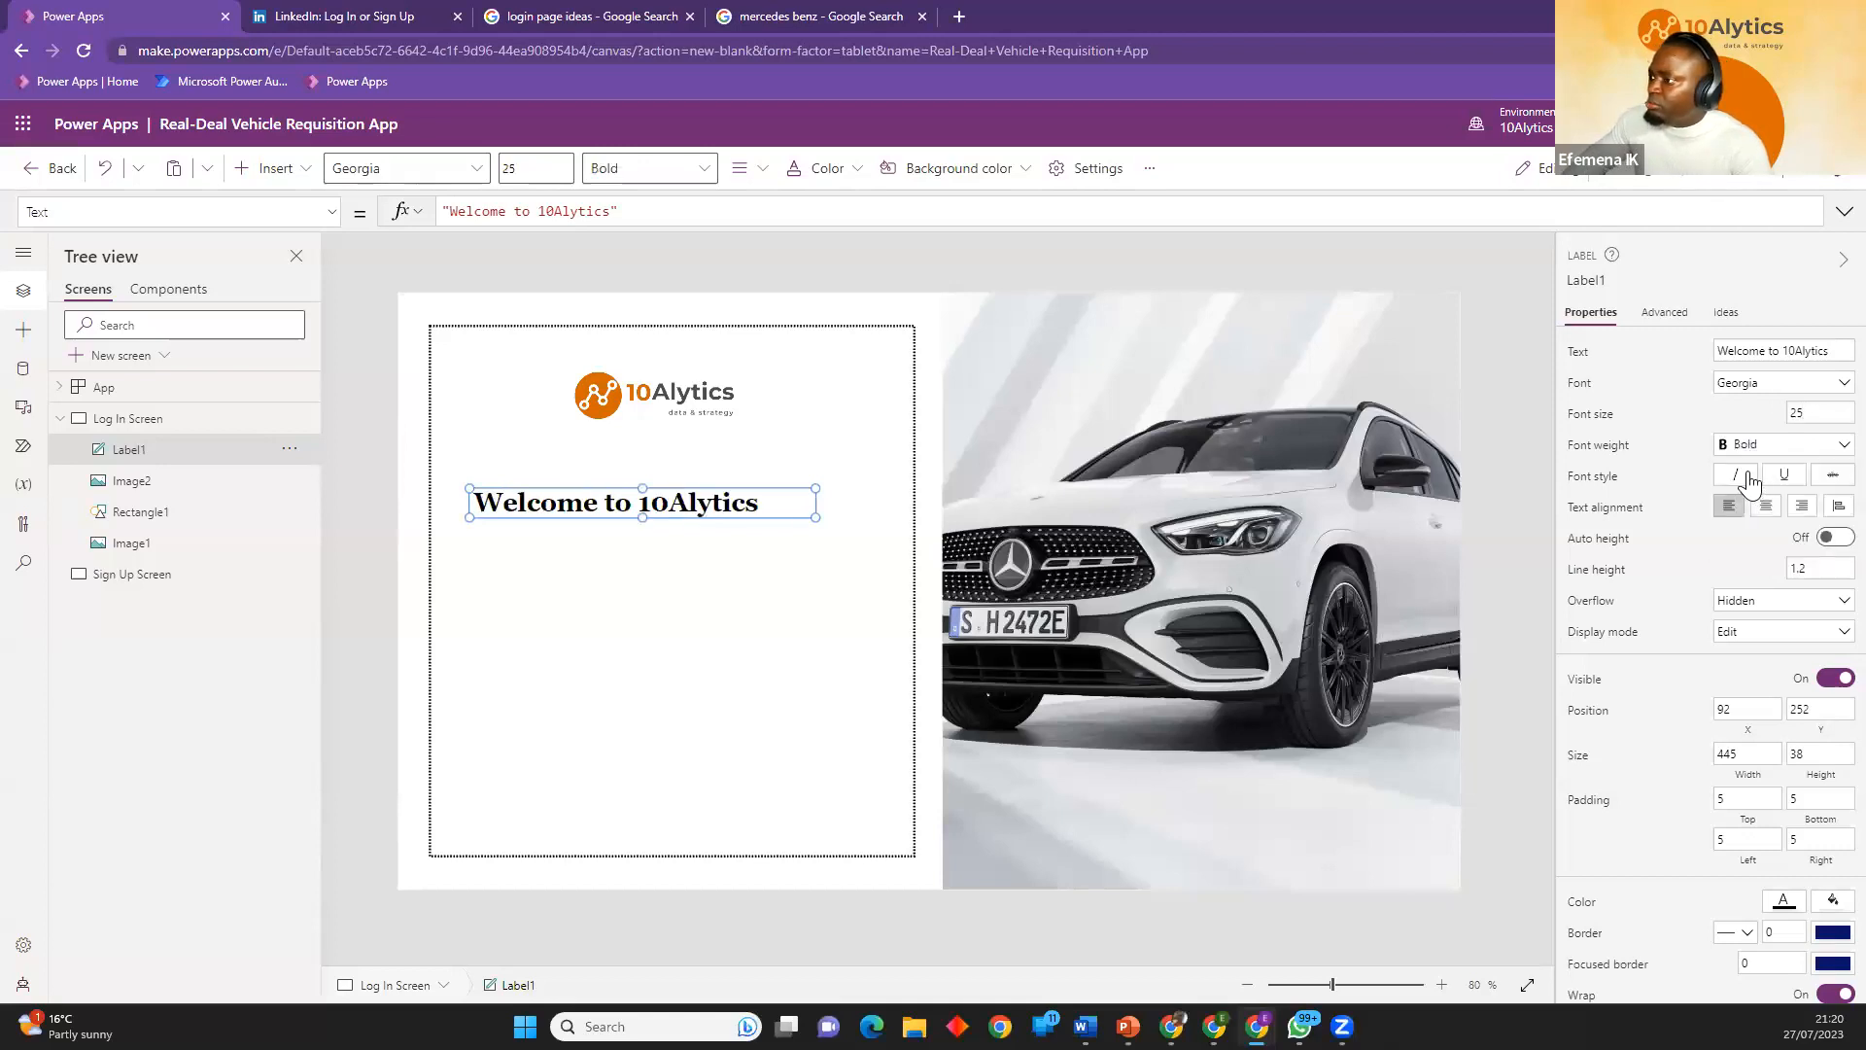
pyautogui.click(1766, 507)
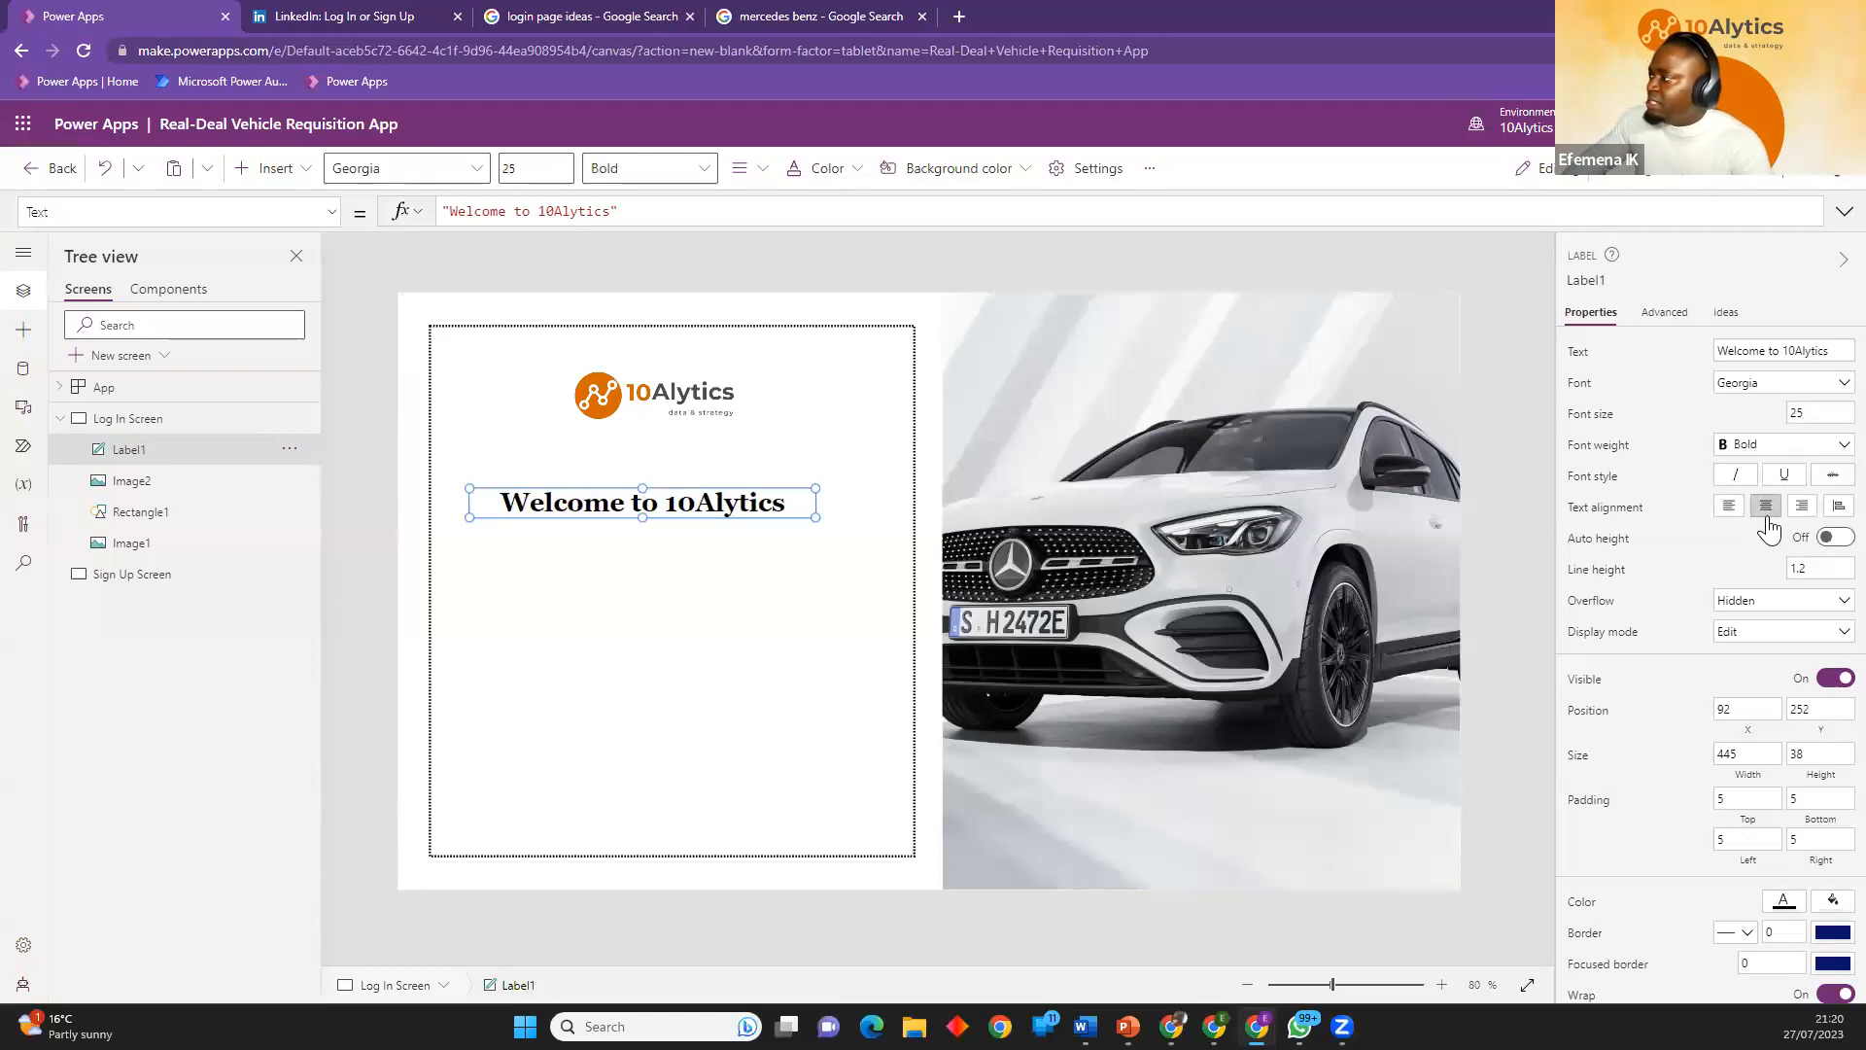
# Set the welcome label's font size to 30, enlarge it to about 522 by 51 and place it at about X 91, Y 199.
pyautogui.moveTo(1825, 414); pyautogui.dragTo(1733, 407)
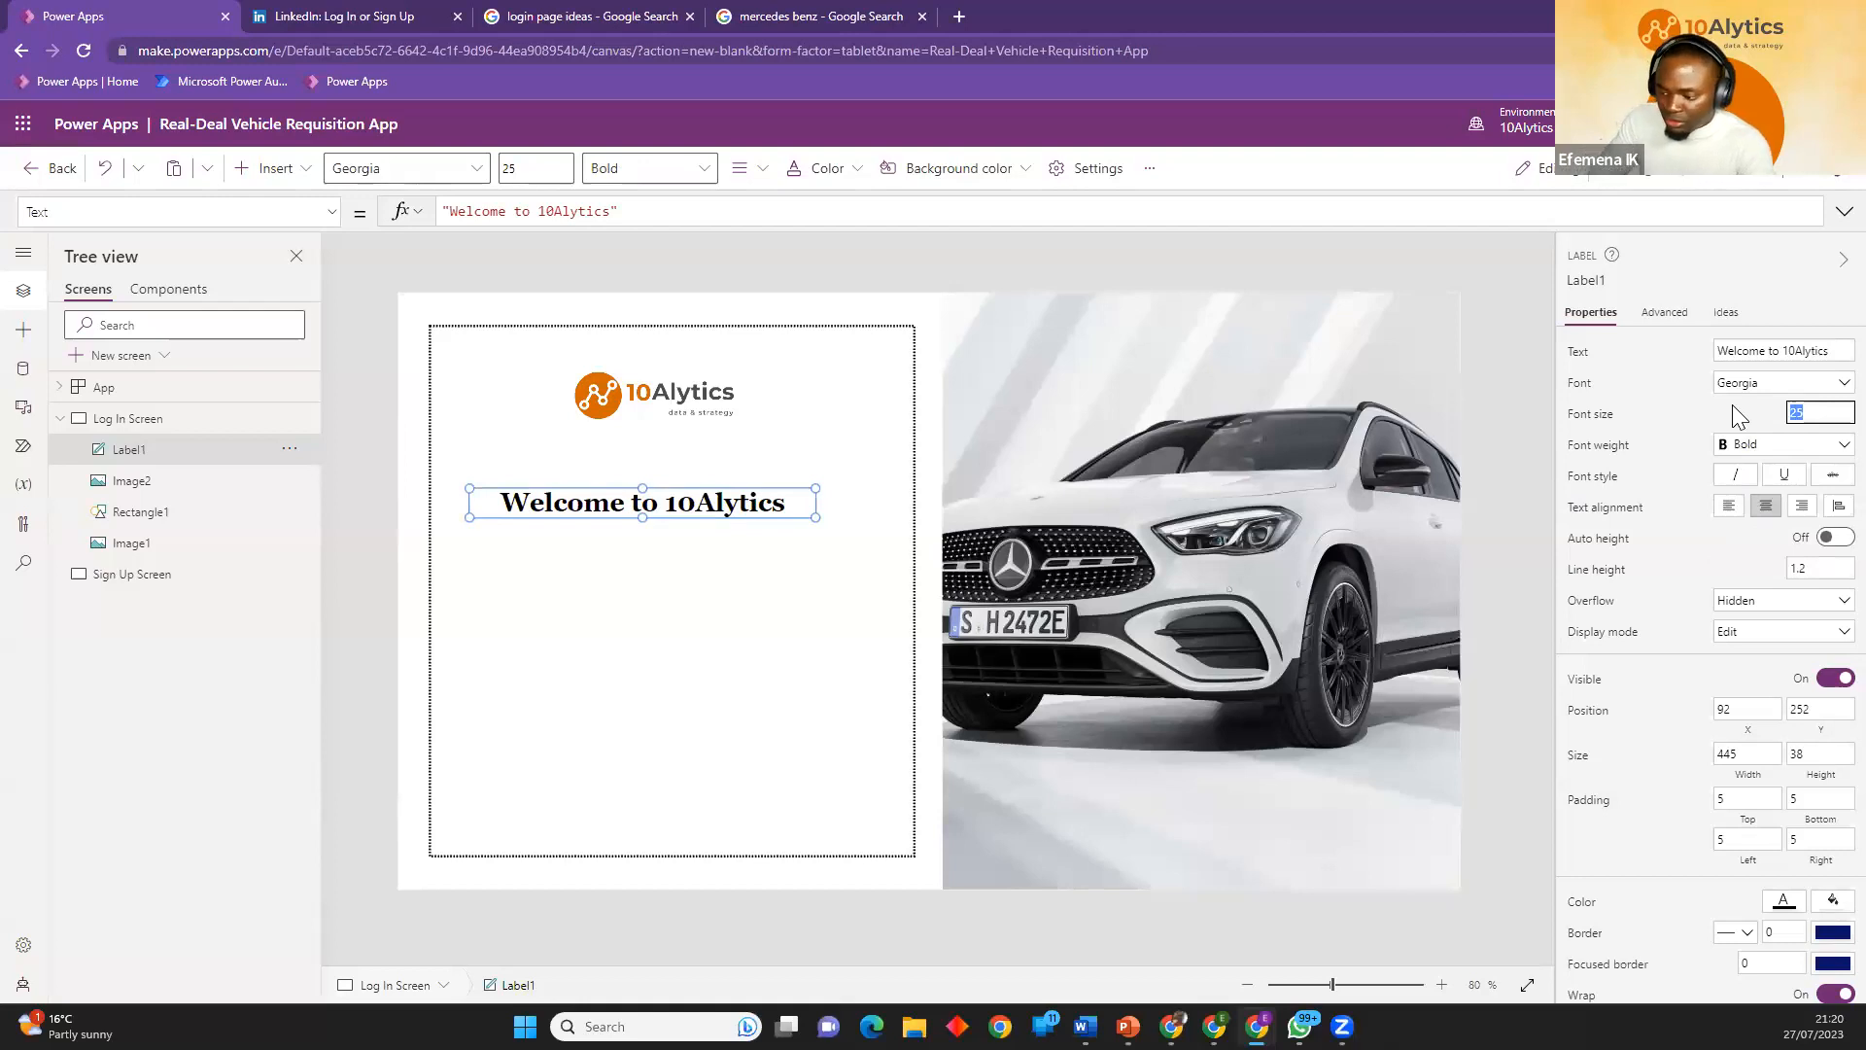
pyautogui.write('30')
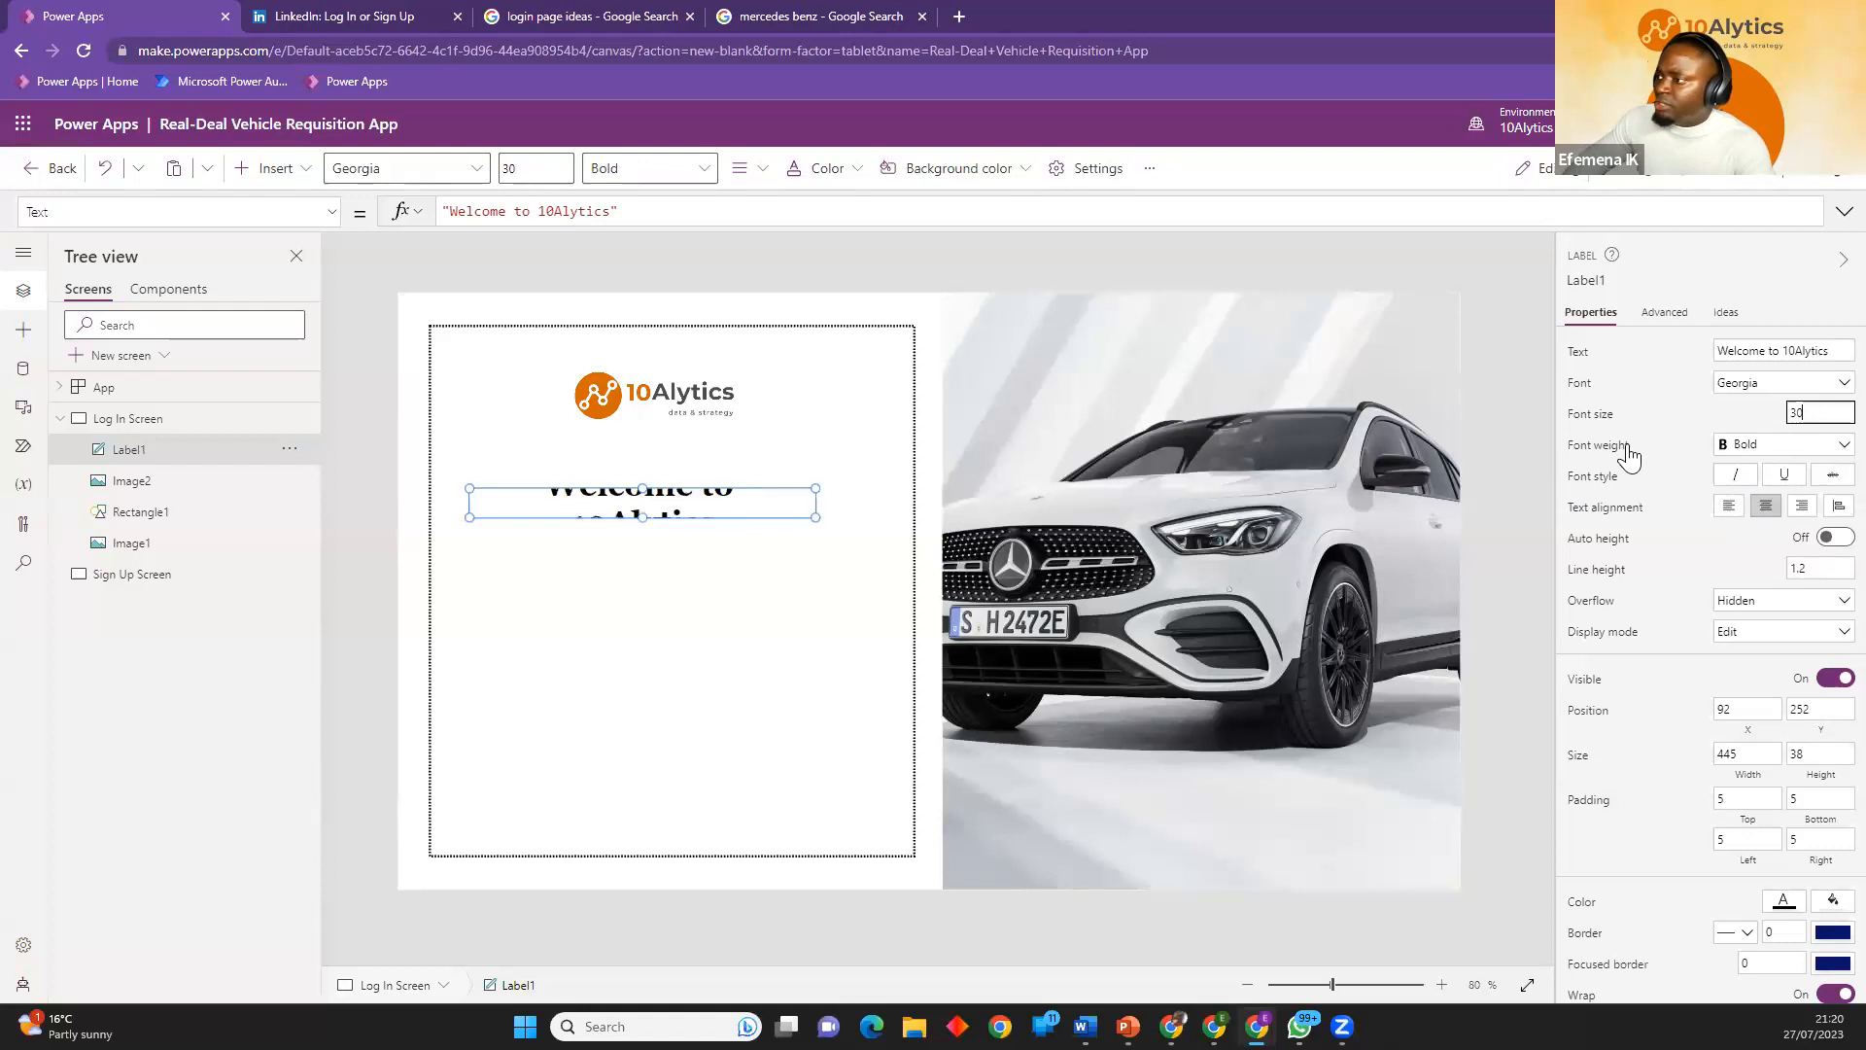
pyautogui.moveTo(815, 517)
pyautogui.mouseDown()
pyautogui.moveTo(878, 540)
pyautogui.moveTo(833, 486)
pyautogui.mouseUp()
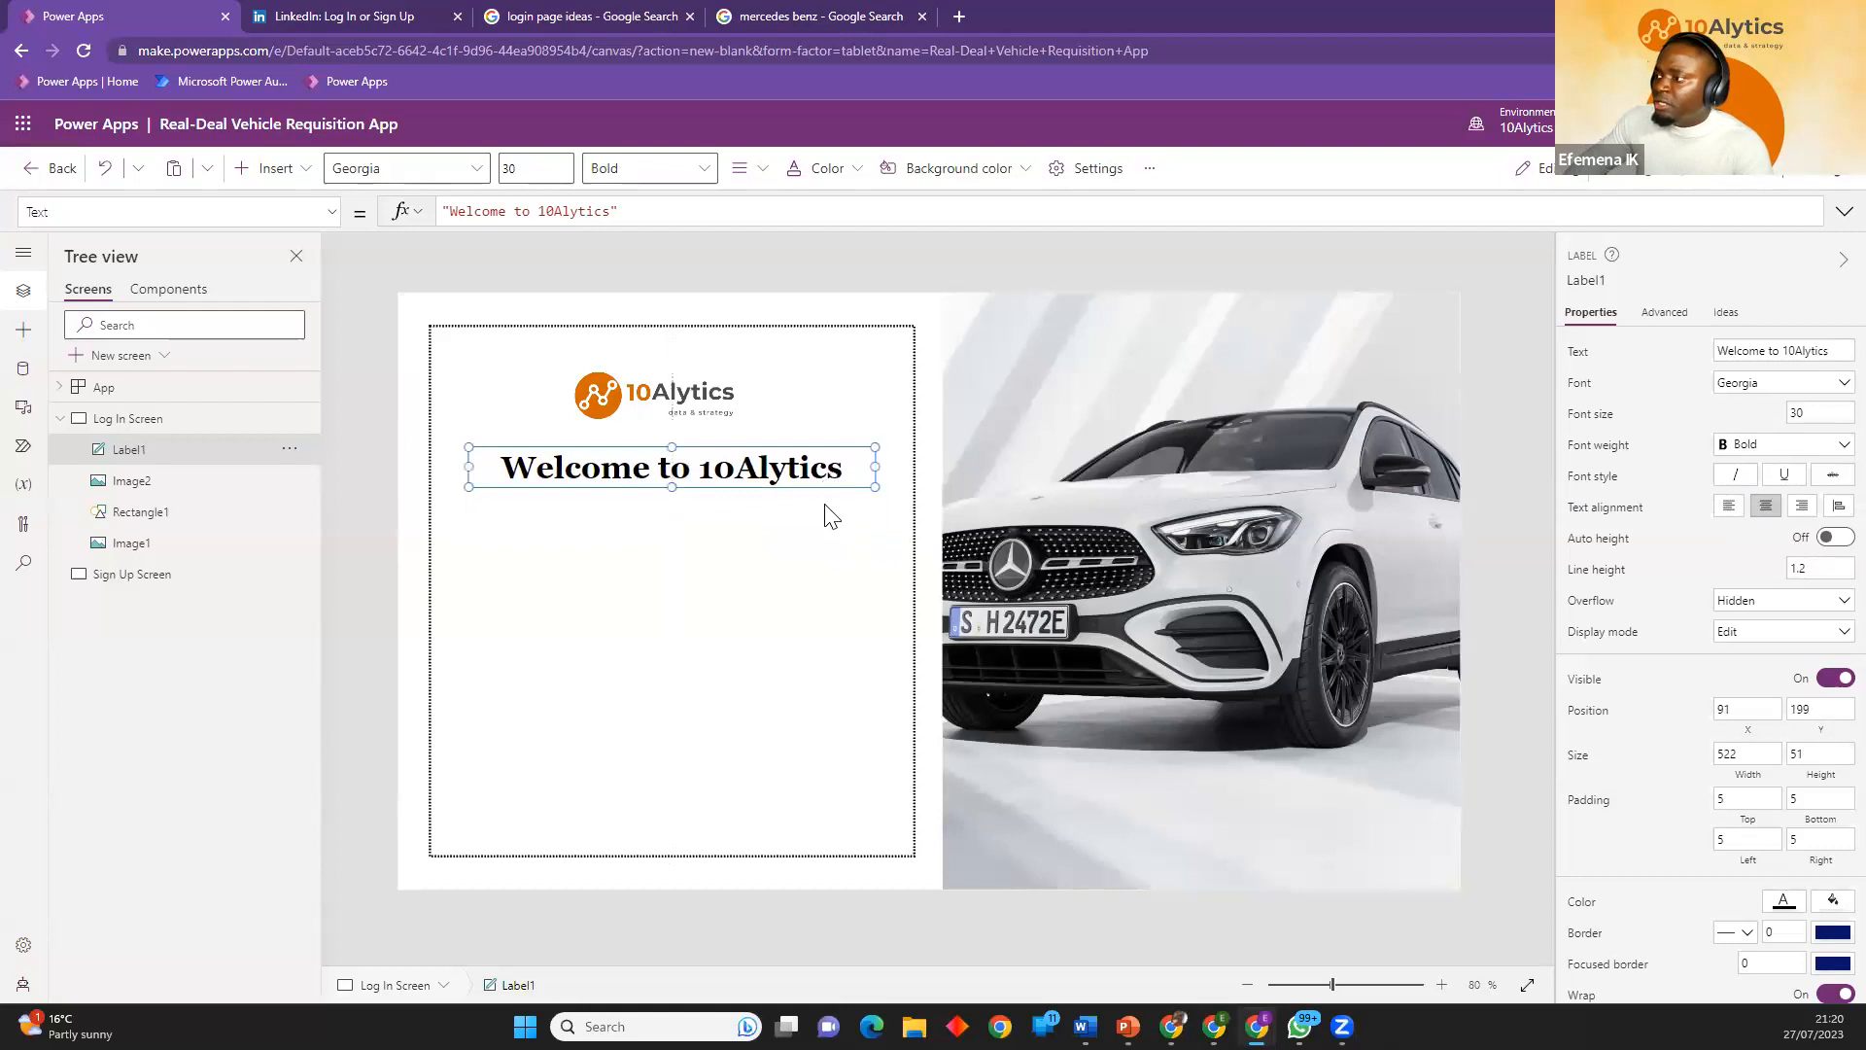
pyautogui.click(743, 547)
pyautogui.click(654, 15)
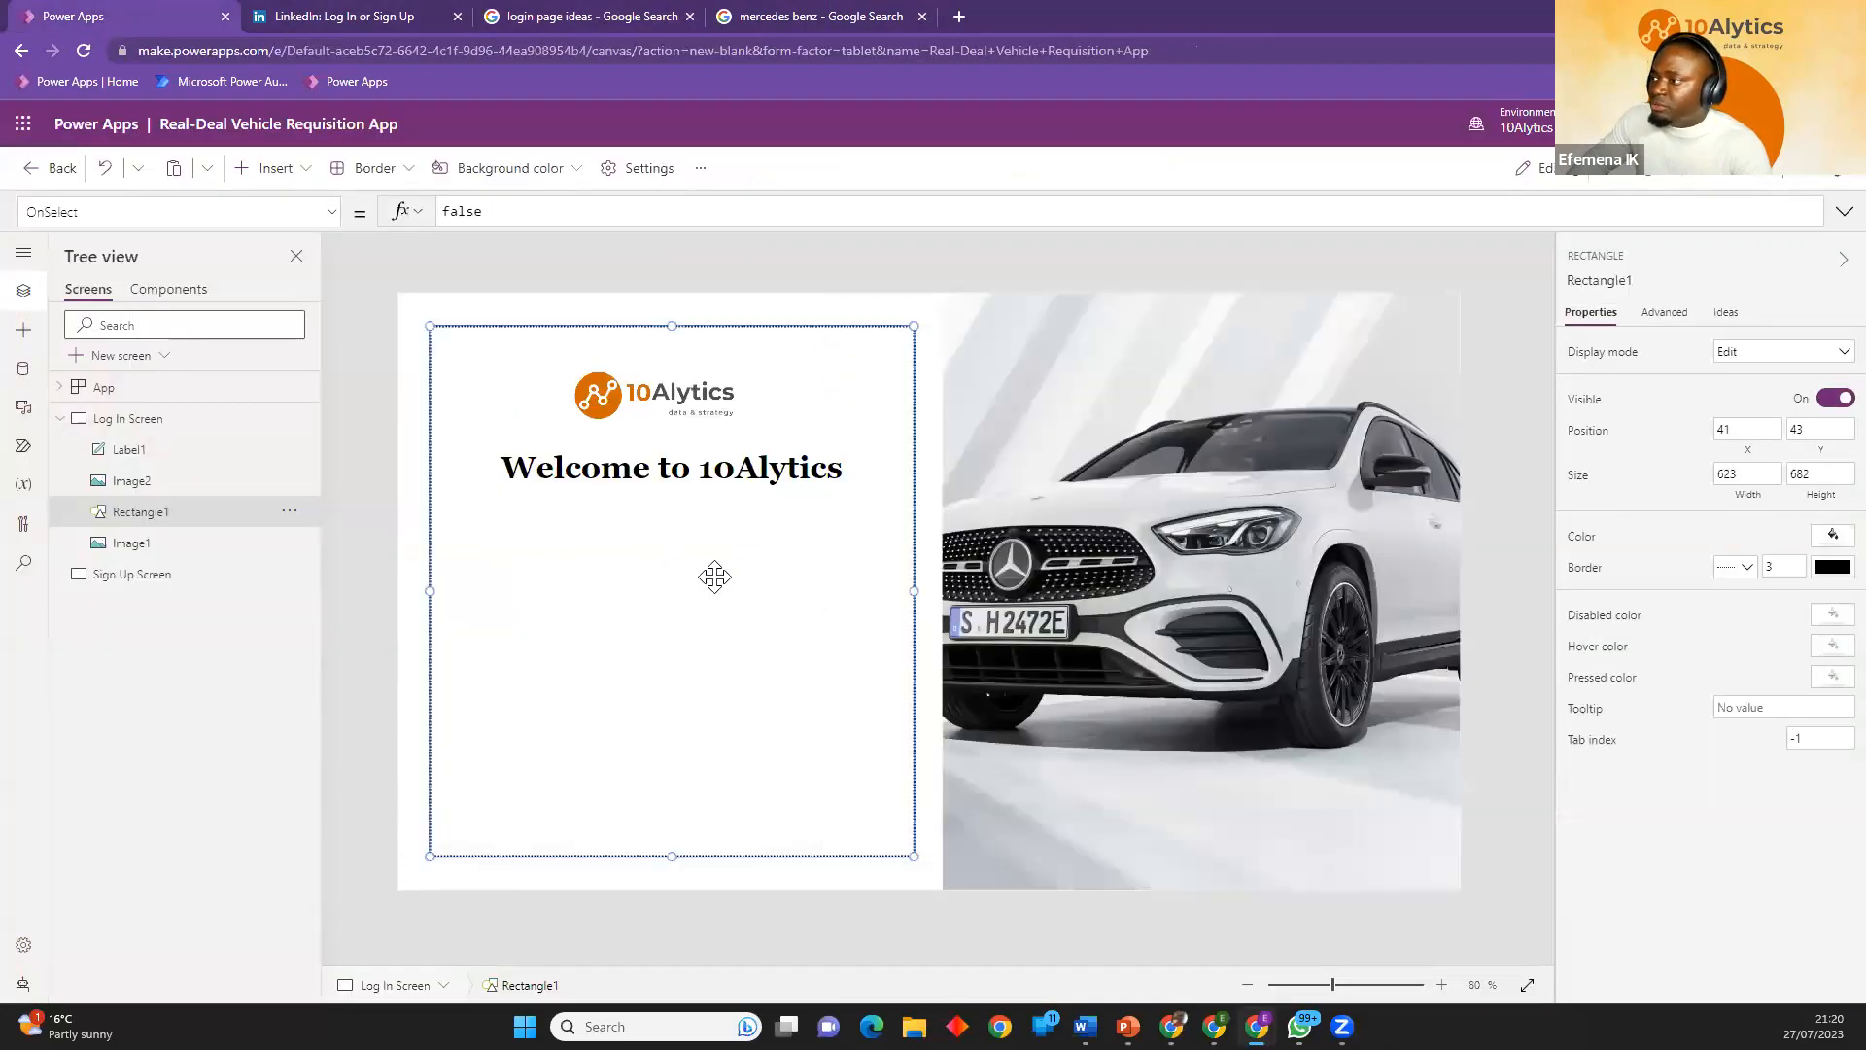
pyautogui.click(371, 441)
pyautogui.click(645, 502)
pyautogui.click(360, 457)
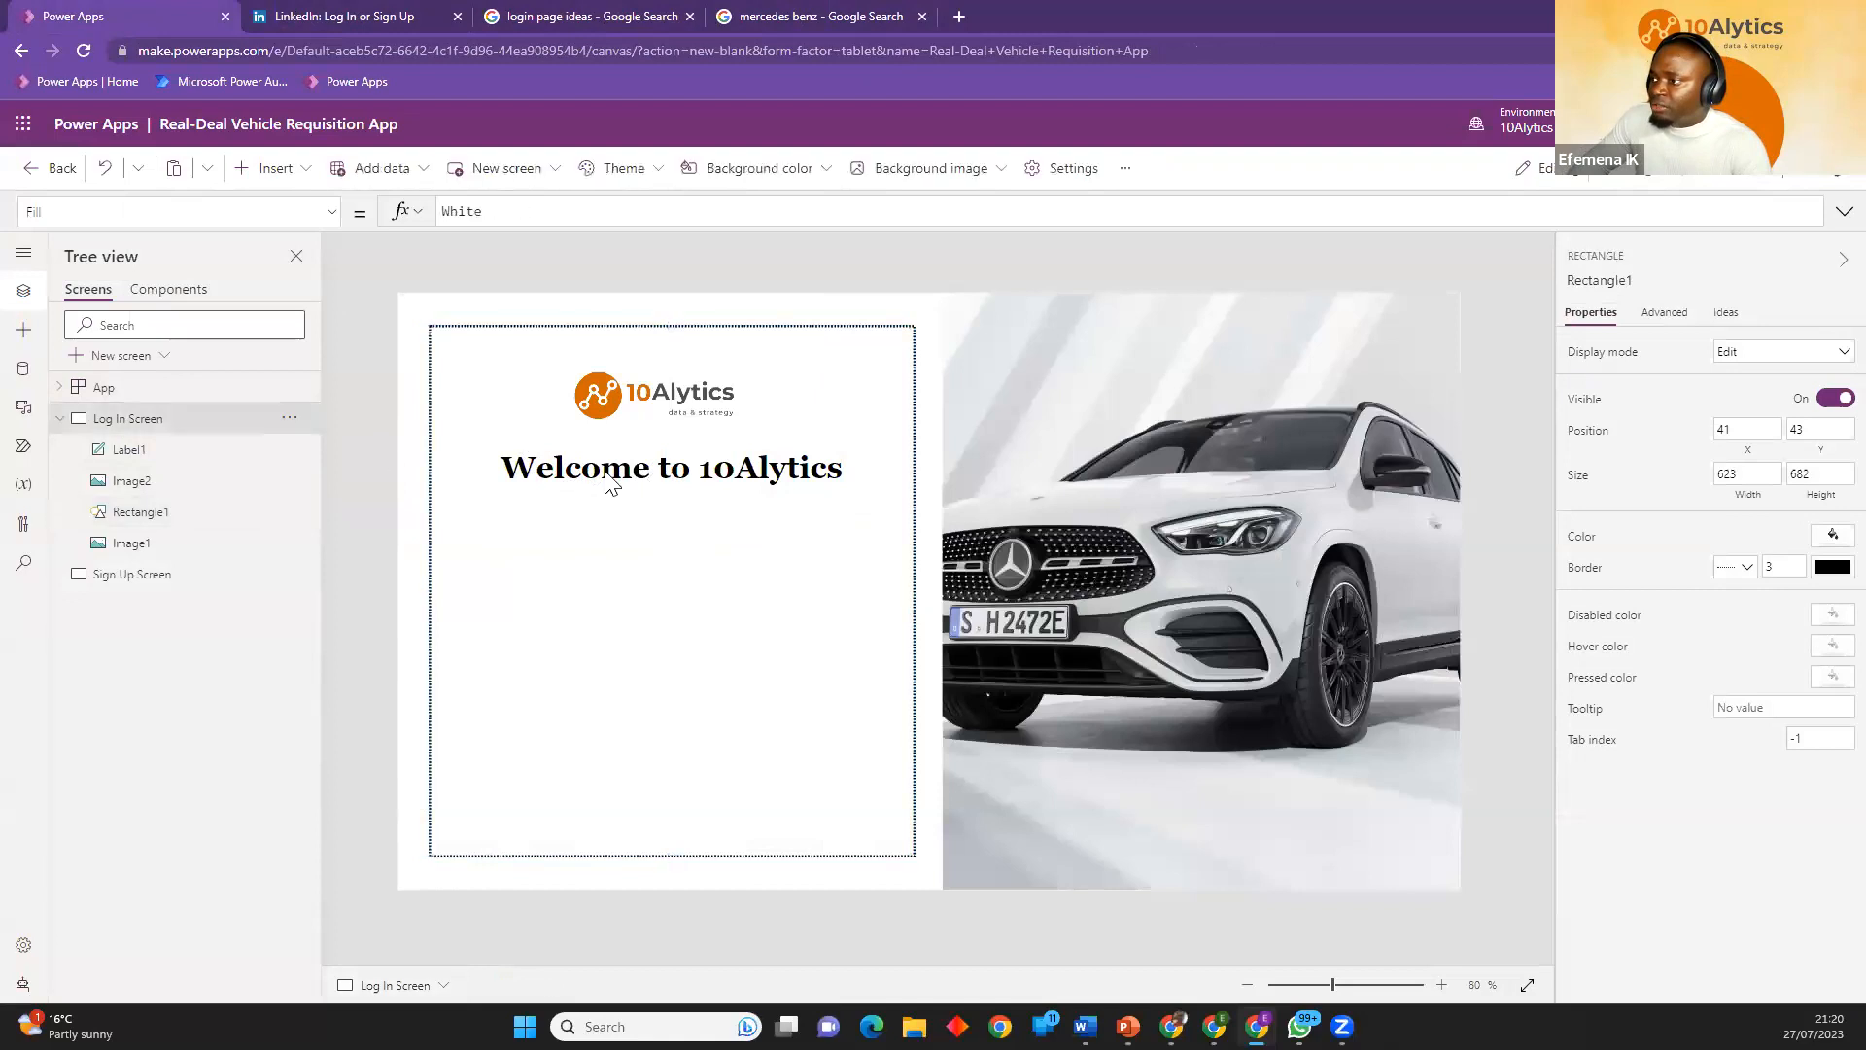
# Duplicate the welcome label, place the copy below it at about X 91, Y 304 and change its text to "Username".
pyautogui.click(617, 483)
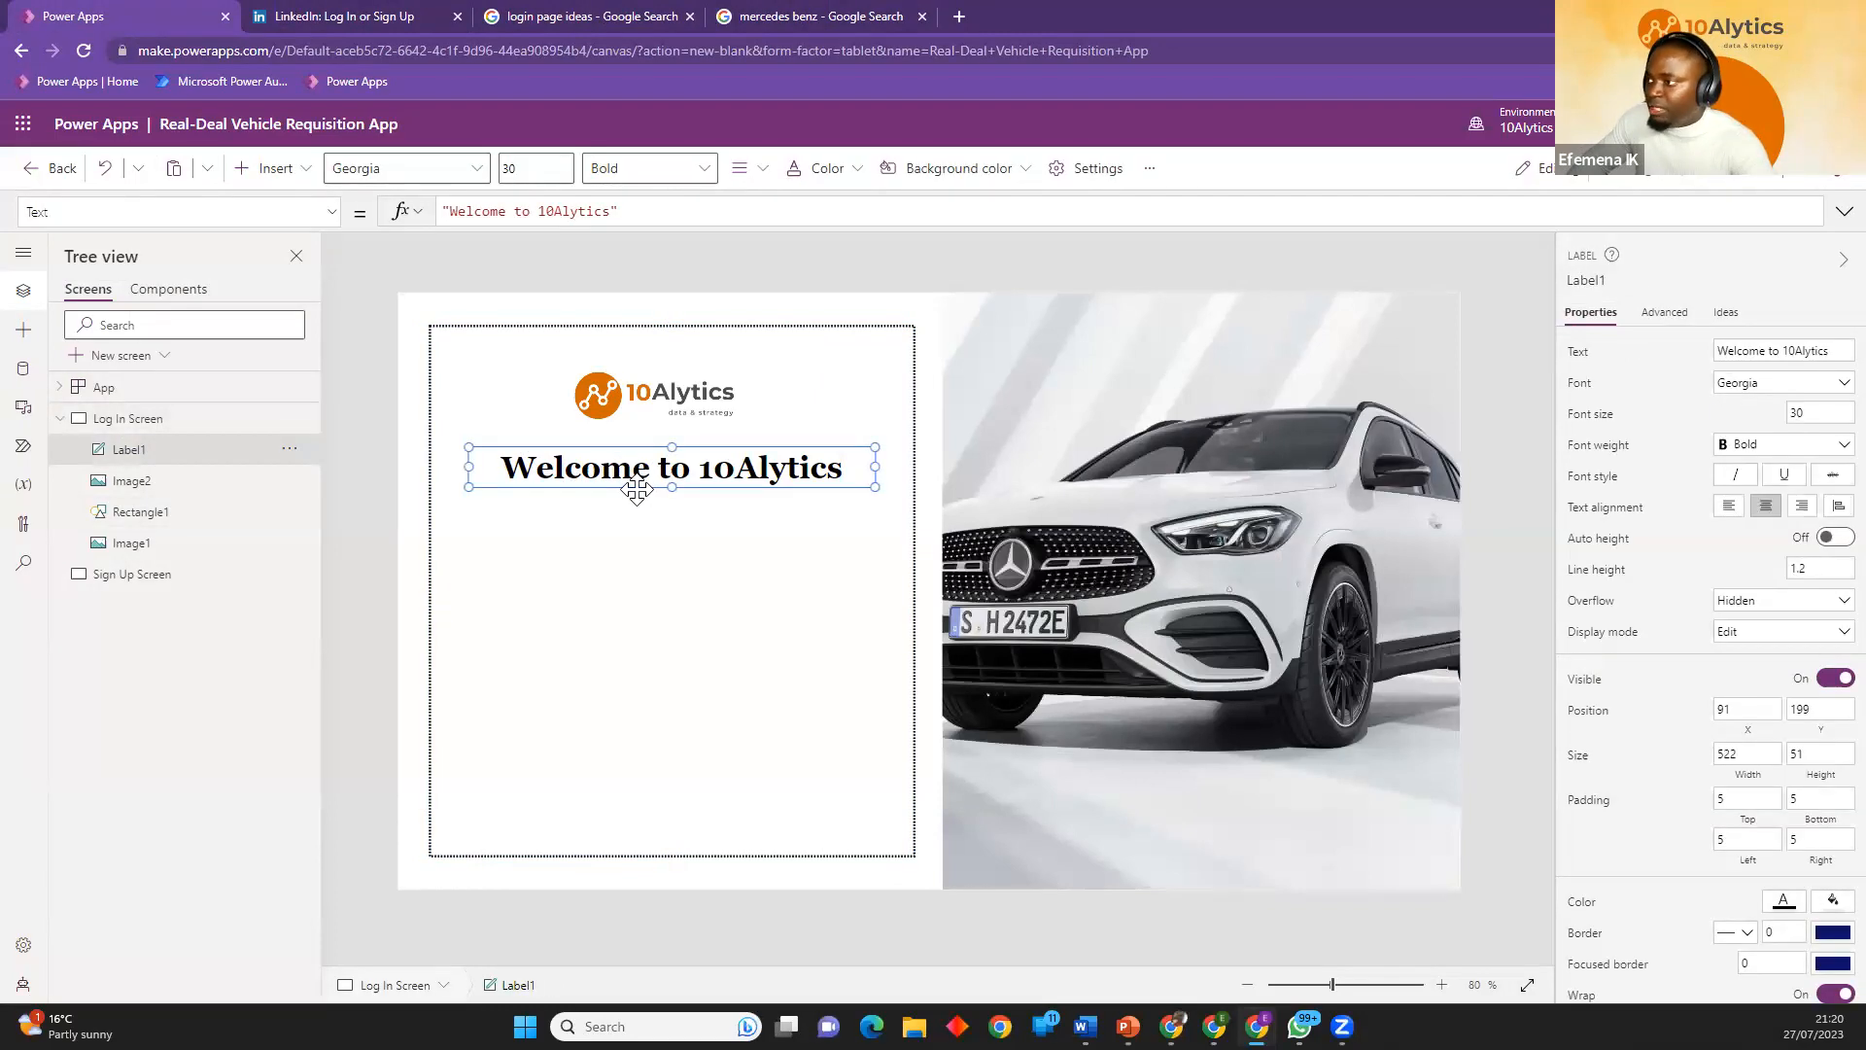
pyautogui.hotkey('ctrl', 'c')
pyautogui.hotkey('ctrl', 'v')
pyautogui.moveTo(635, 498); pyautogui.dragTo(645, 555)
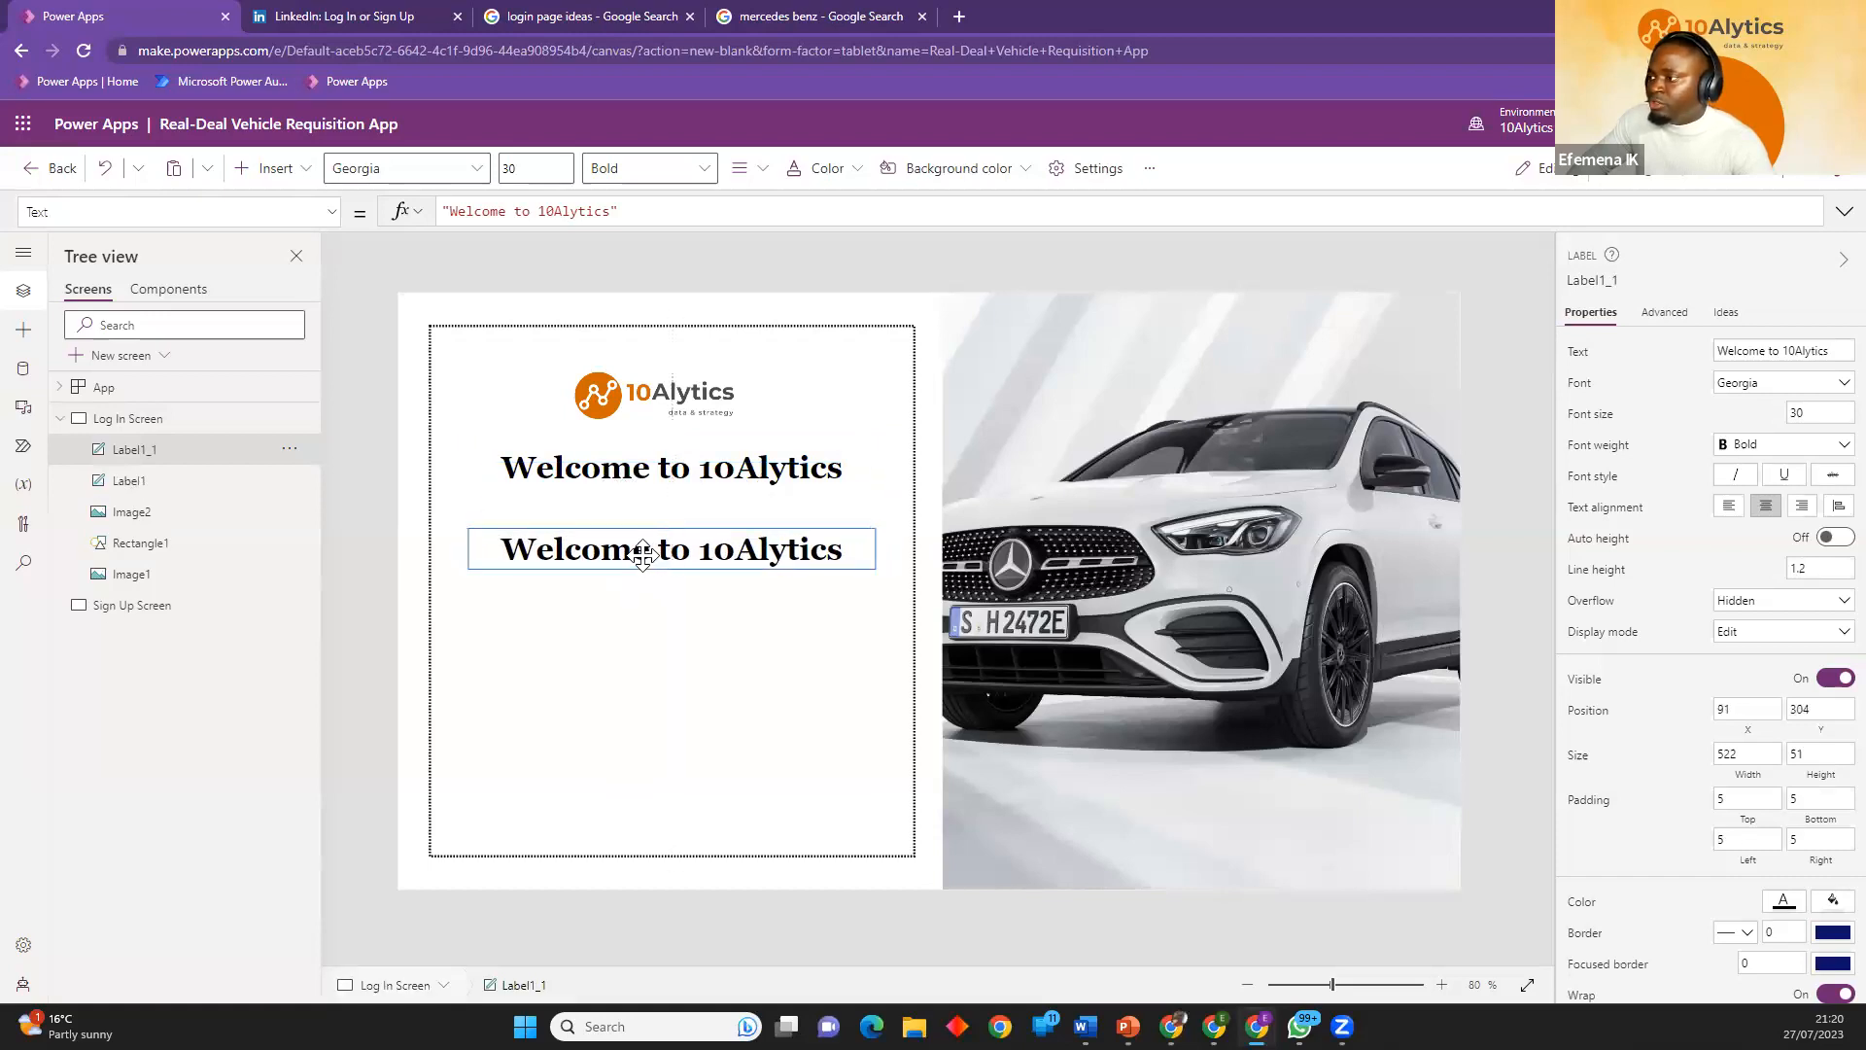
pyautogui.doubleClick(645, 555)
pyautogui.write('U')
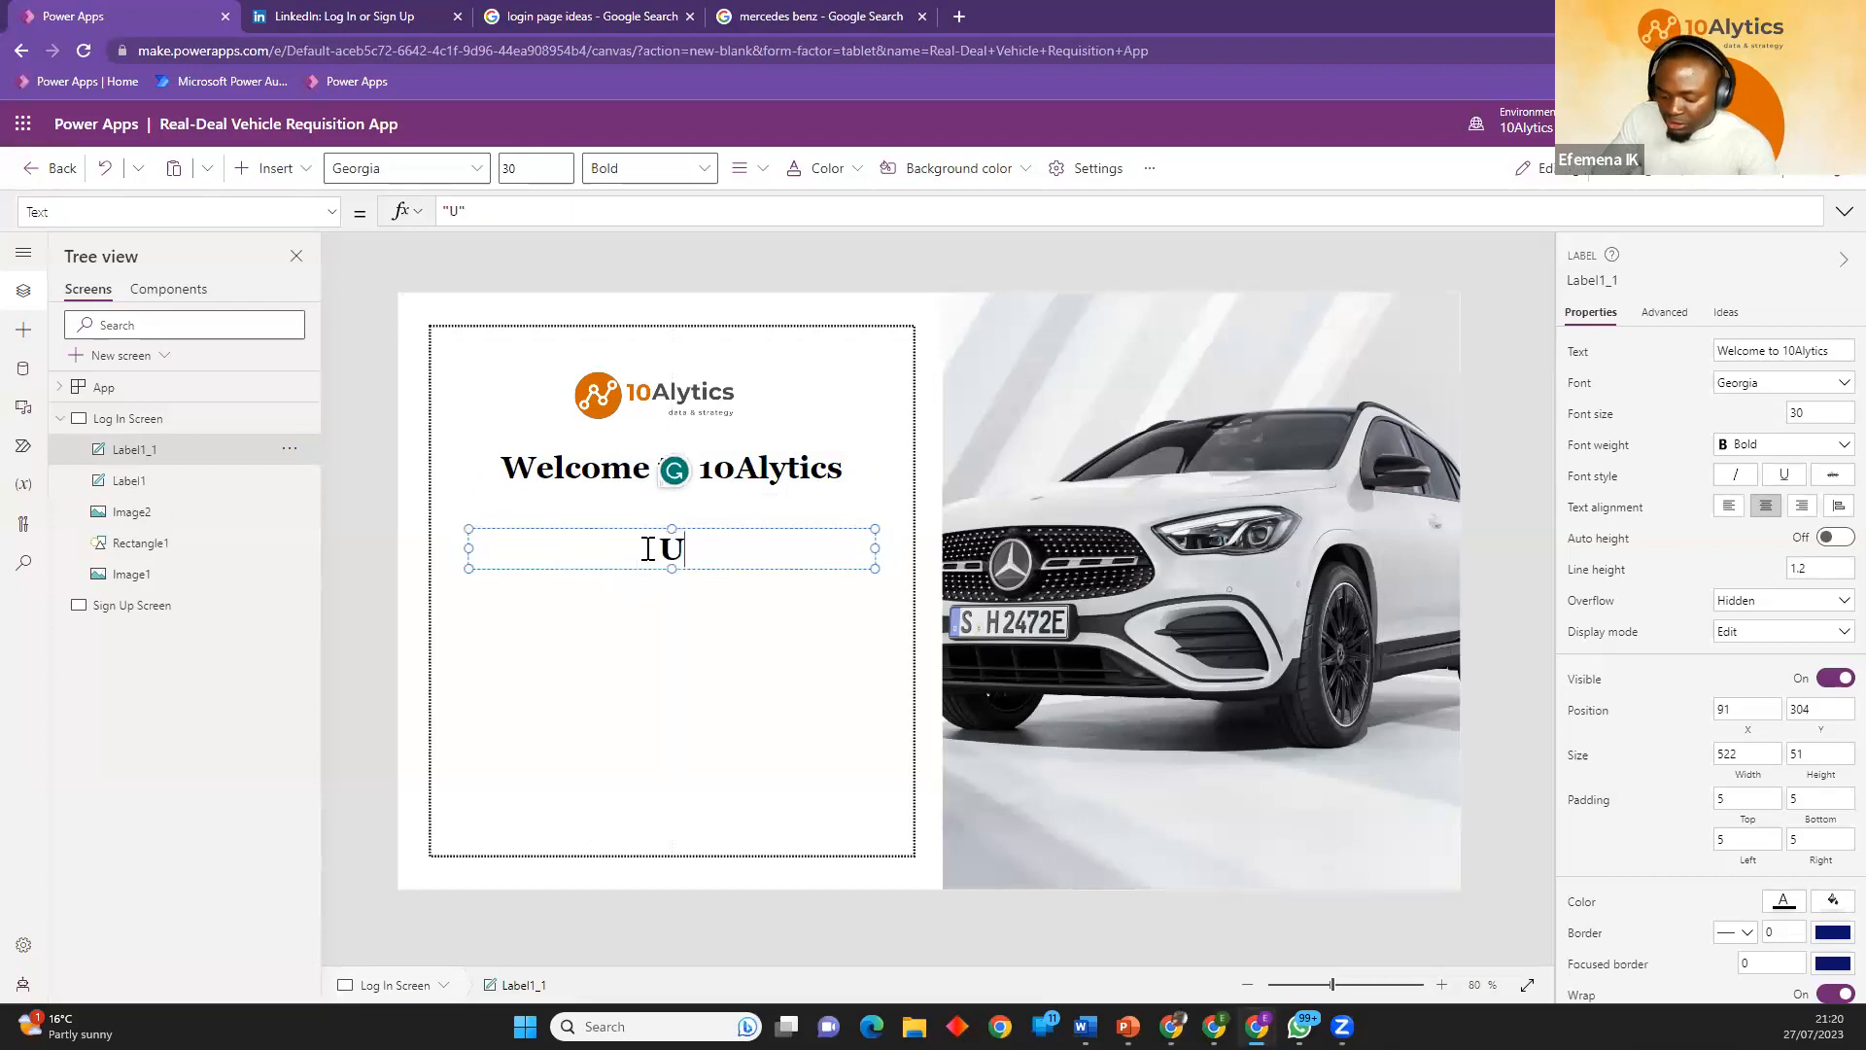
pyautogui.write('sername')
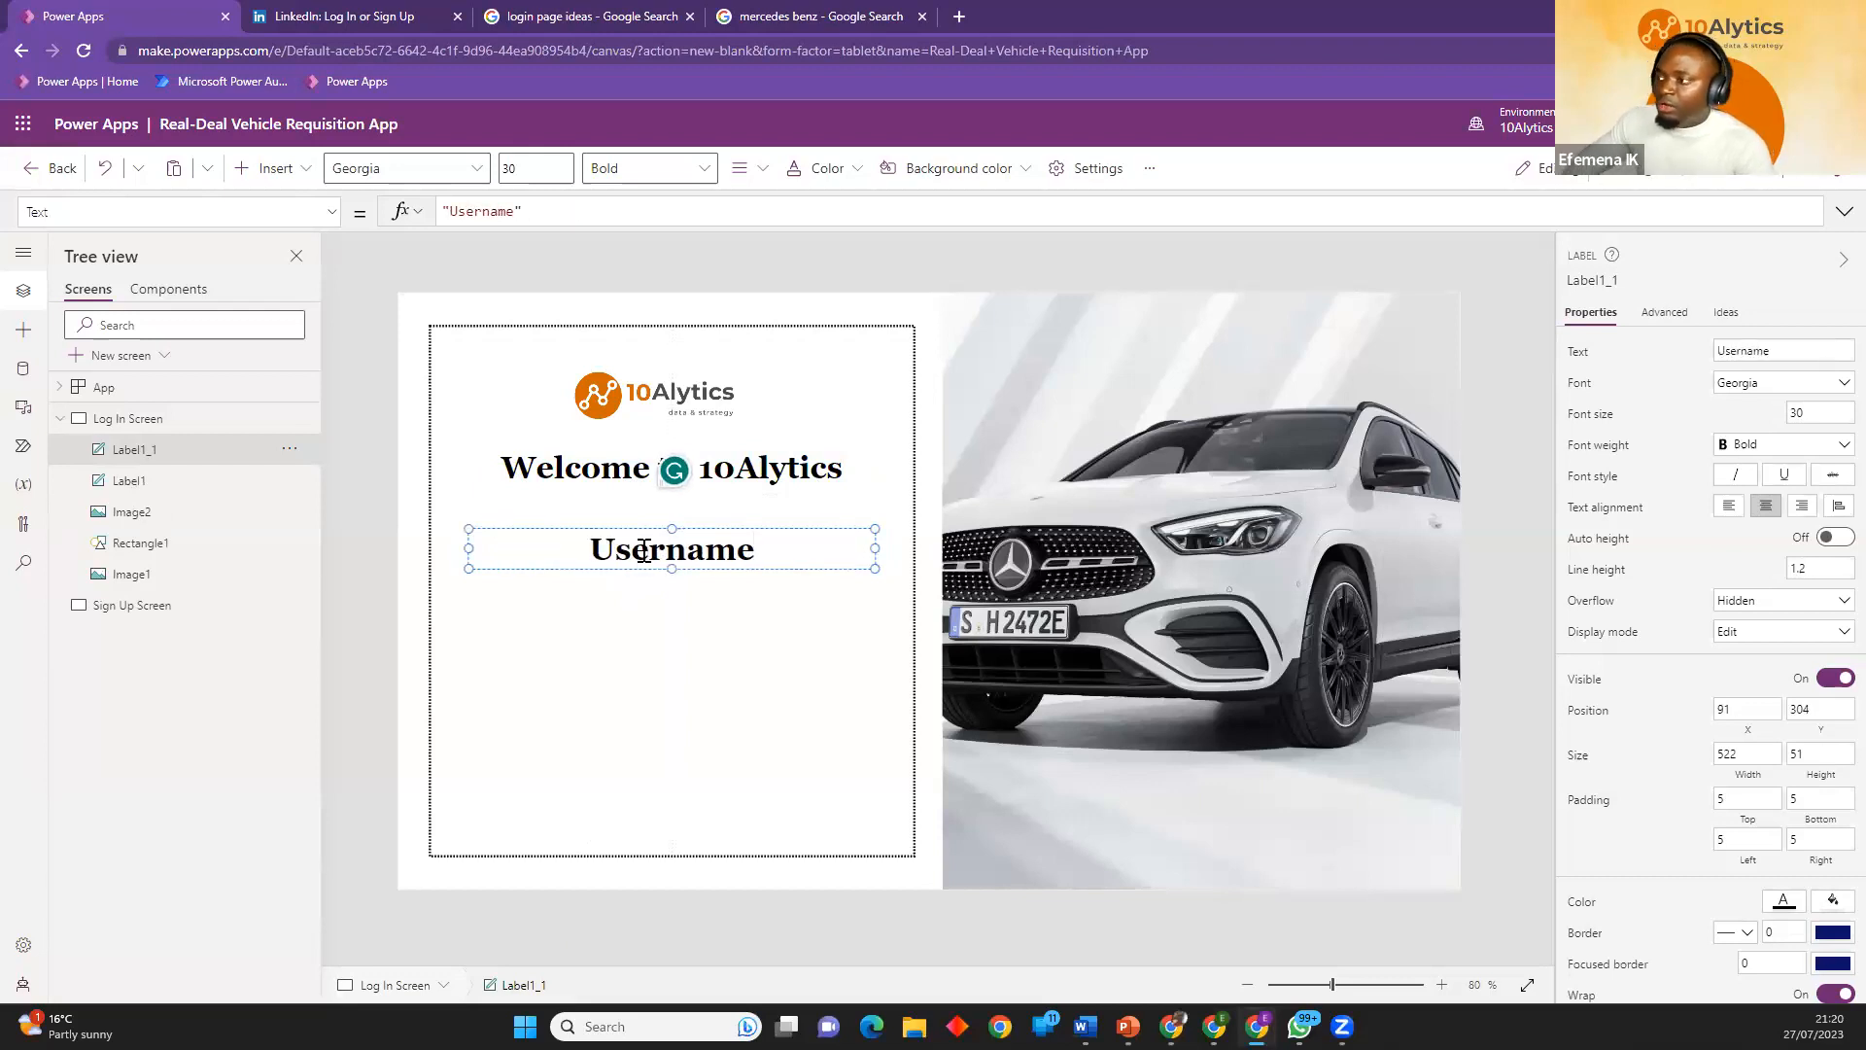
pyautogui.click(744, 572)
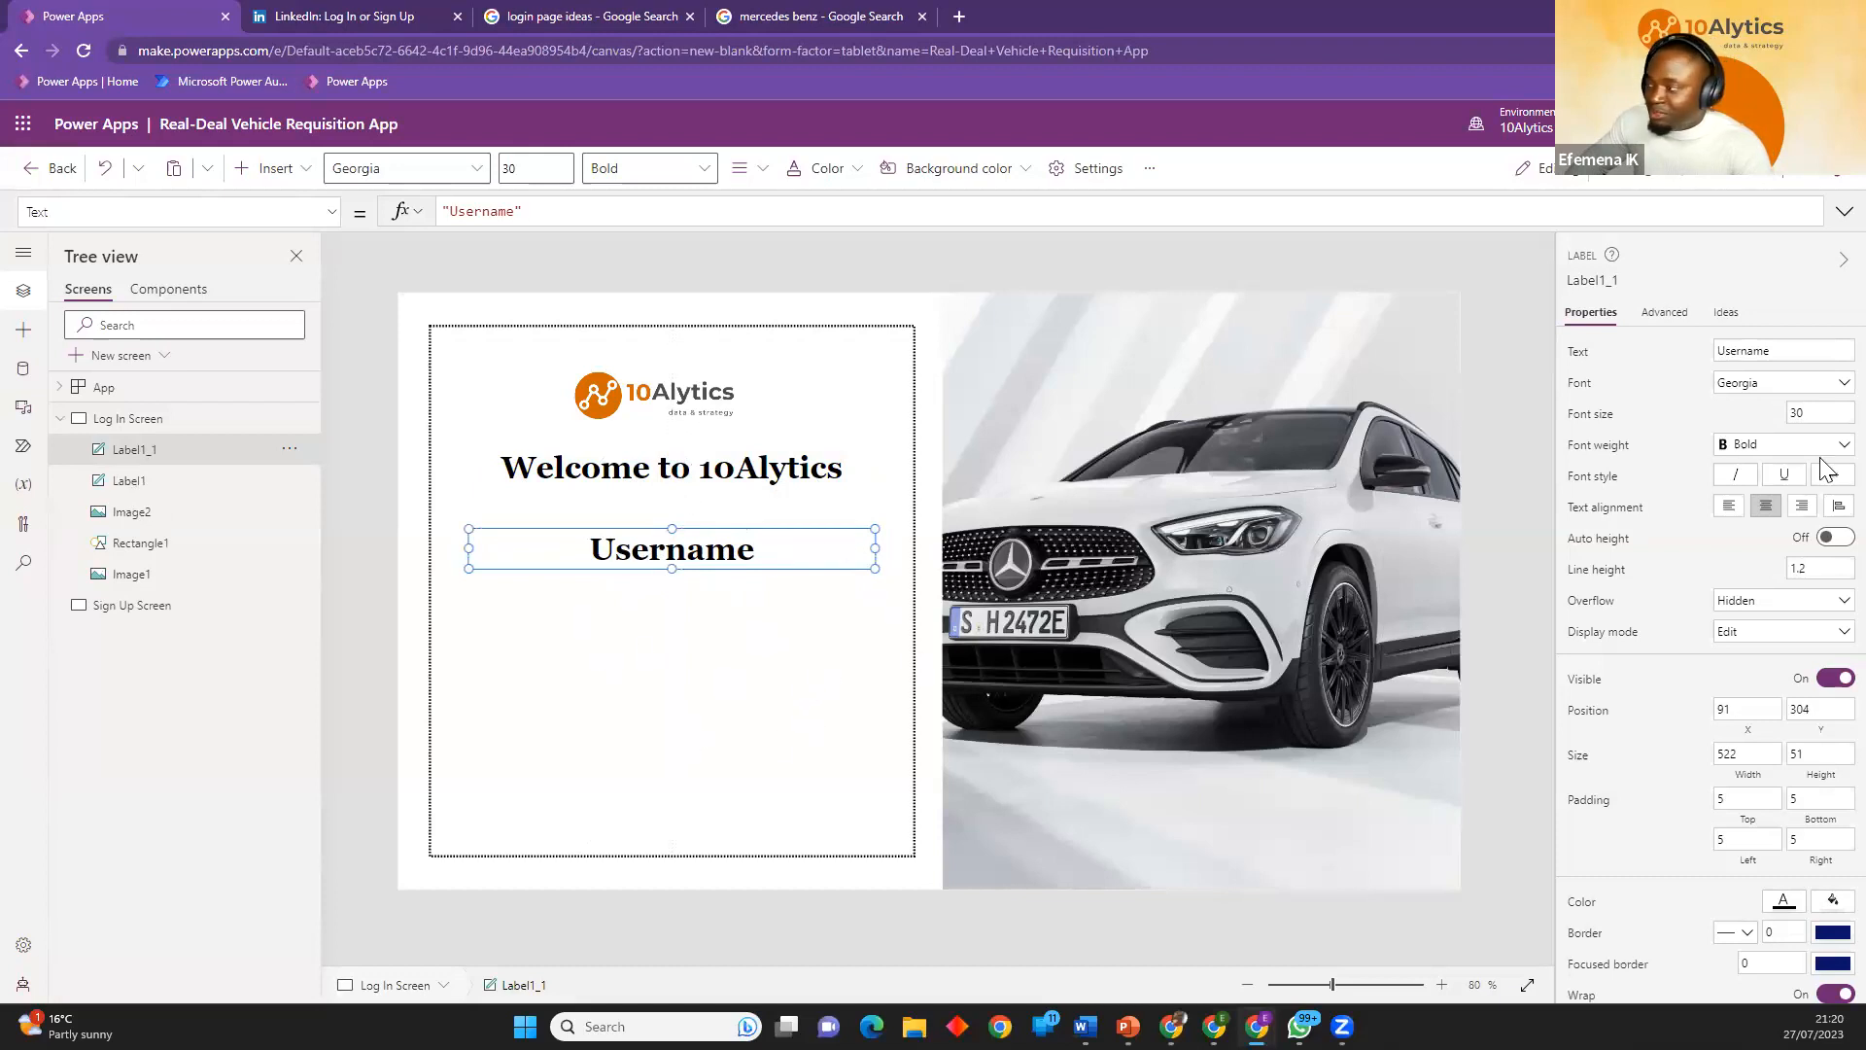
# Set the Username label to font size 15 and left-aligned, and reduce it to about 33 high at Y 321.
pyautogui.click(1815, 416)
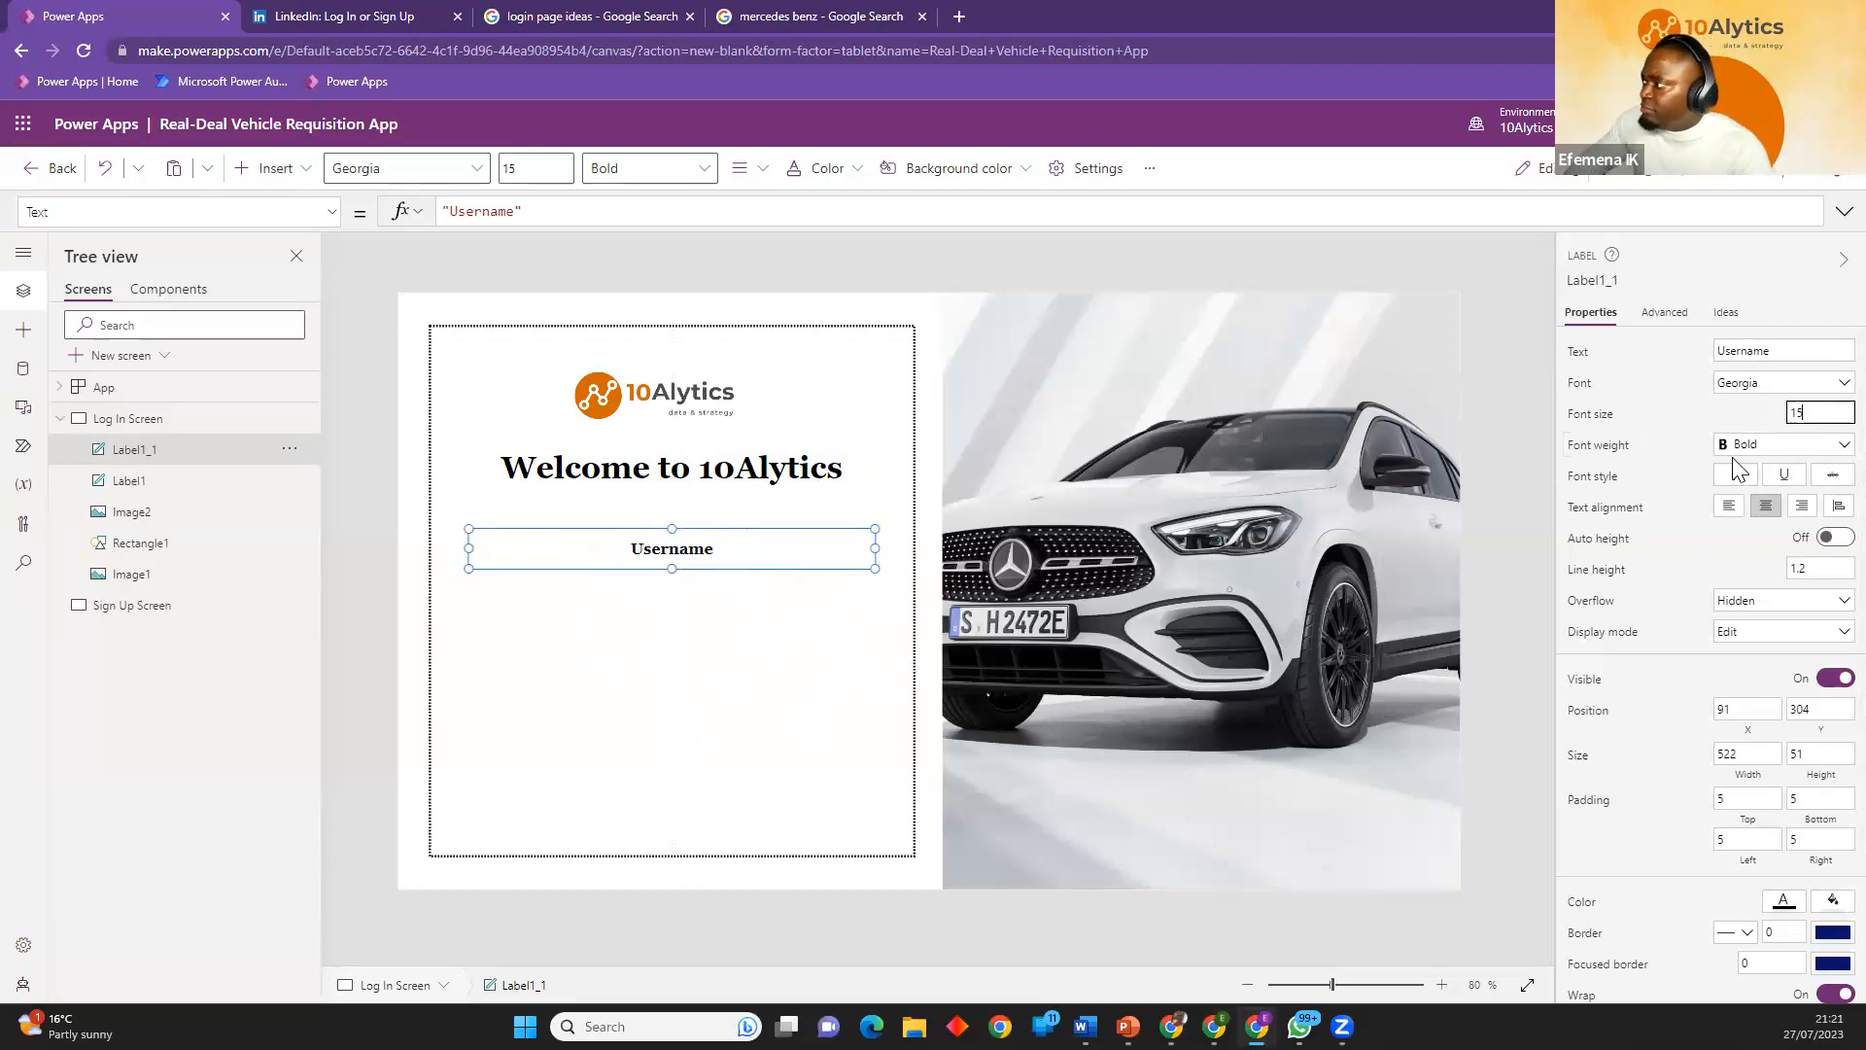
pyautogui.click(1728, 506)
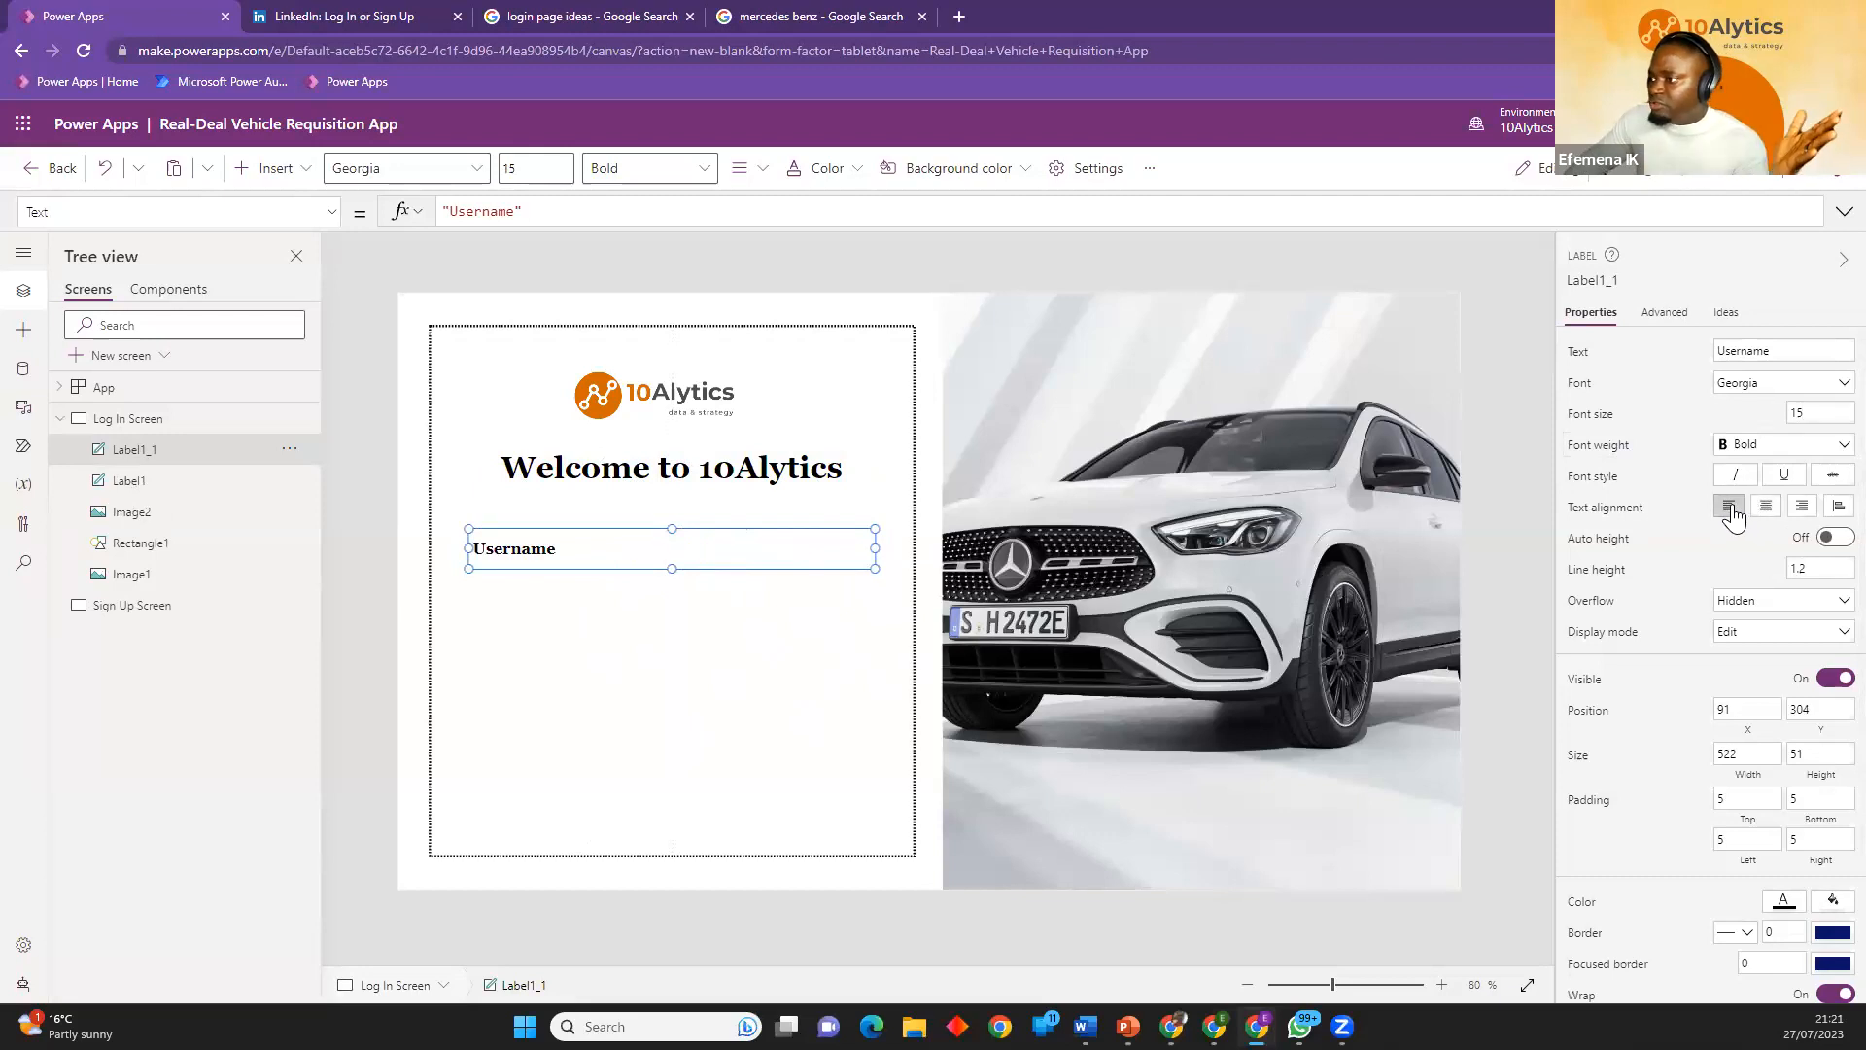
pyautogui.click(580, 618)
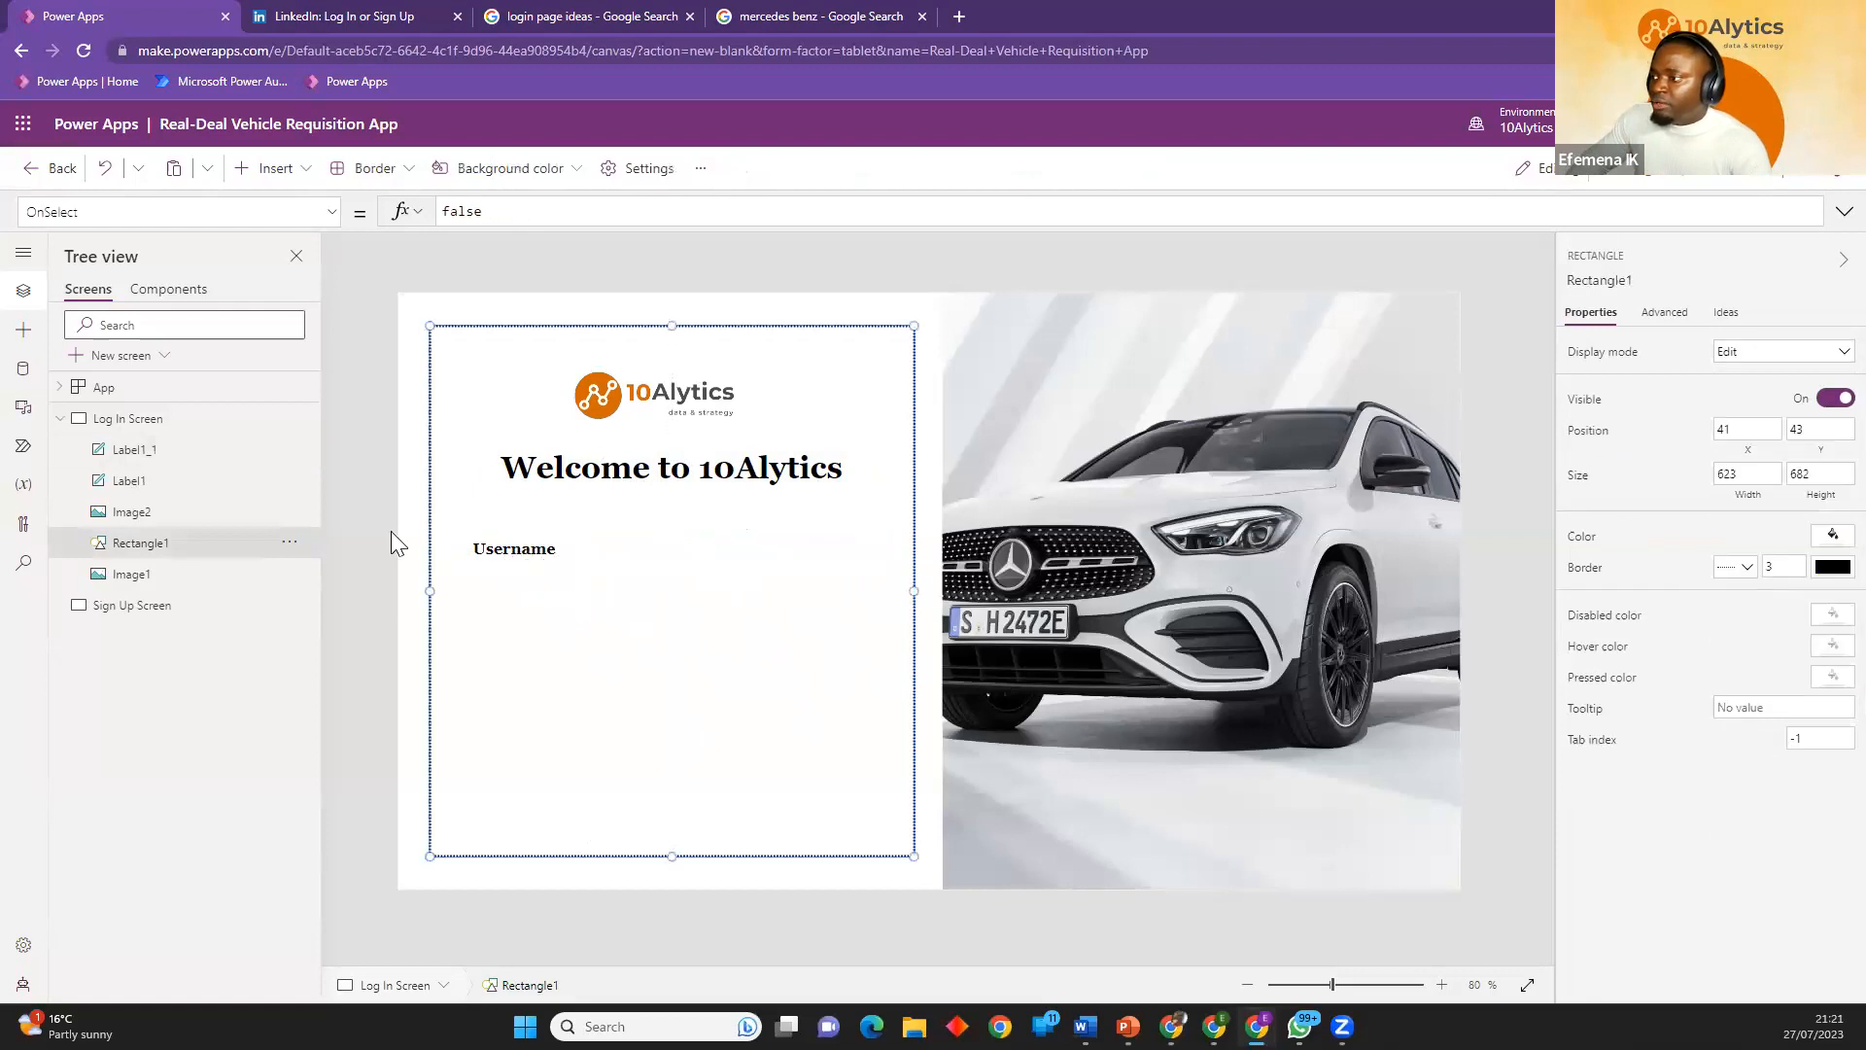
pyautogui.click(554, 560)
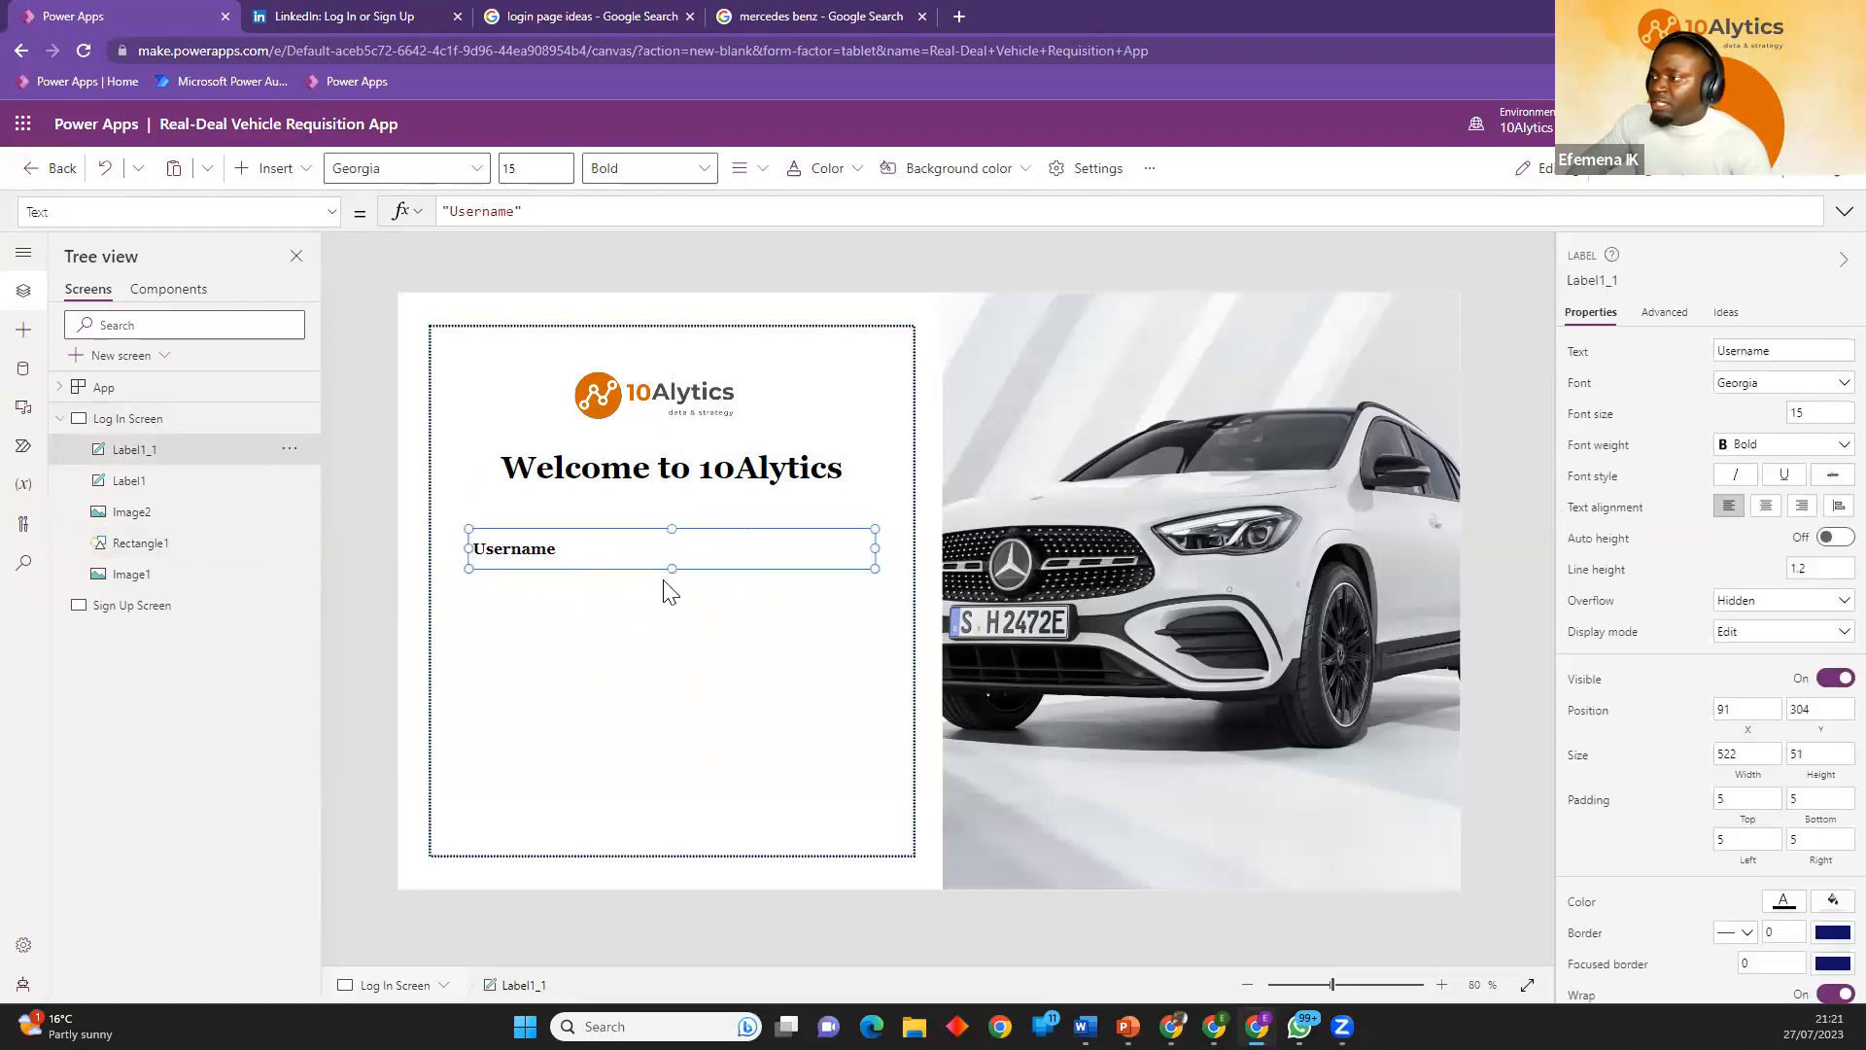
pyautogui.moveTo(672, 568)
pyautogui.mouseDown()
pyautogui.moveTo(669, 552)
pyautogui.moveTo(686, 566)
pyautogui.mouseUp()
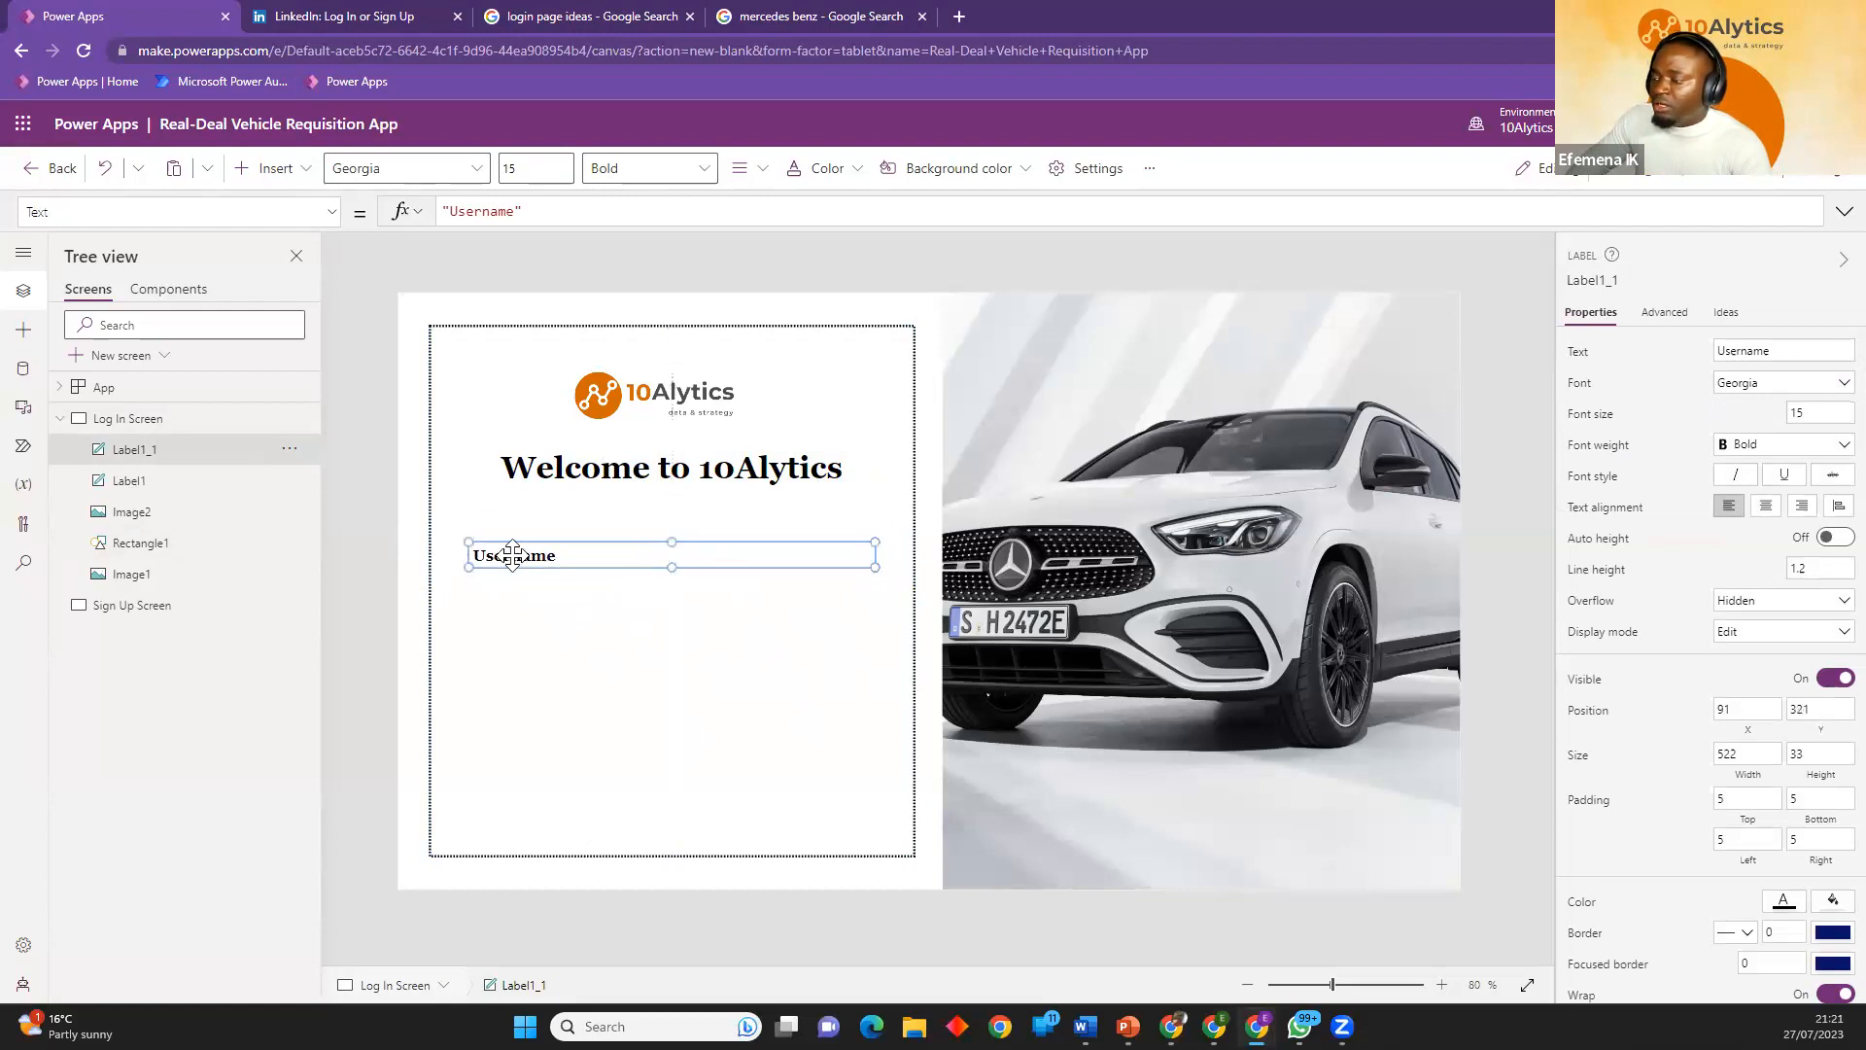
pyautogui.click(404, 554)
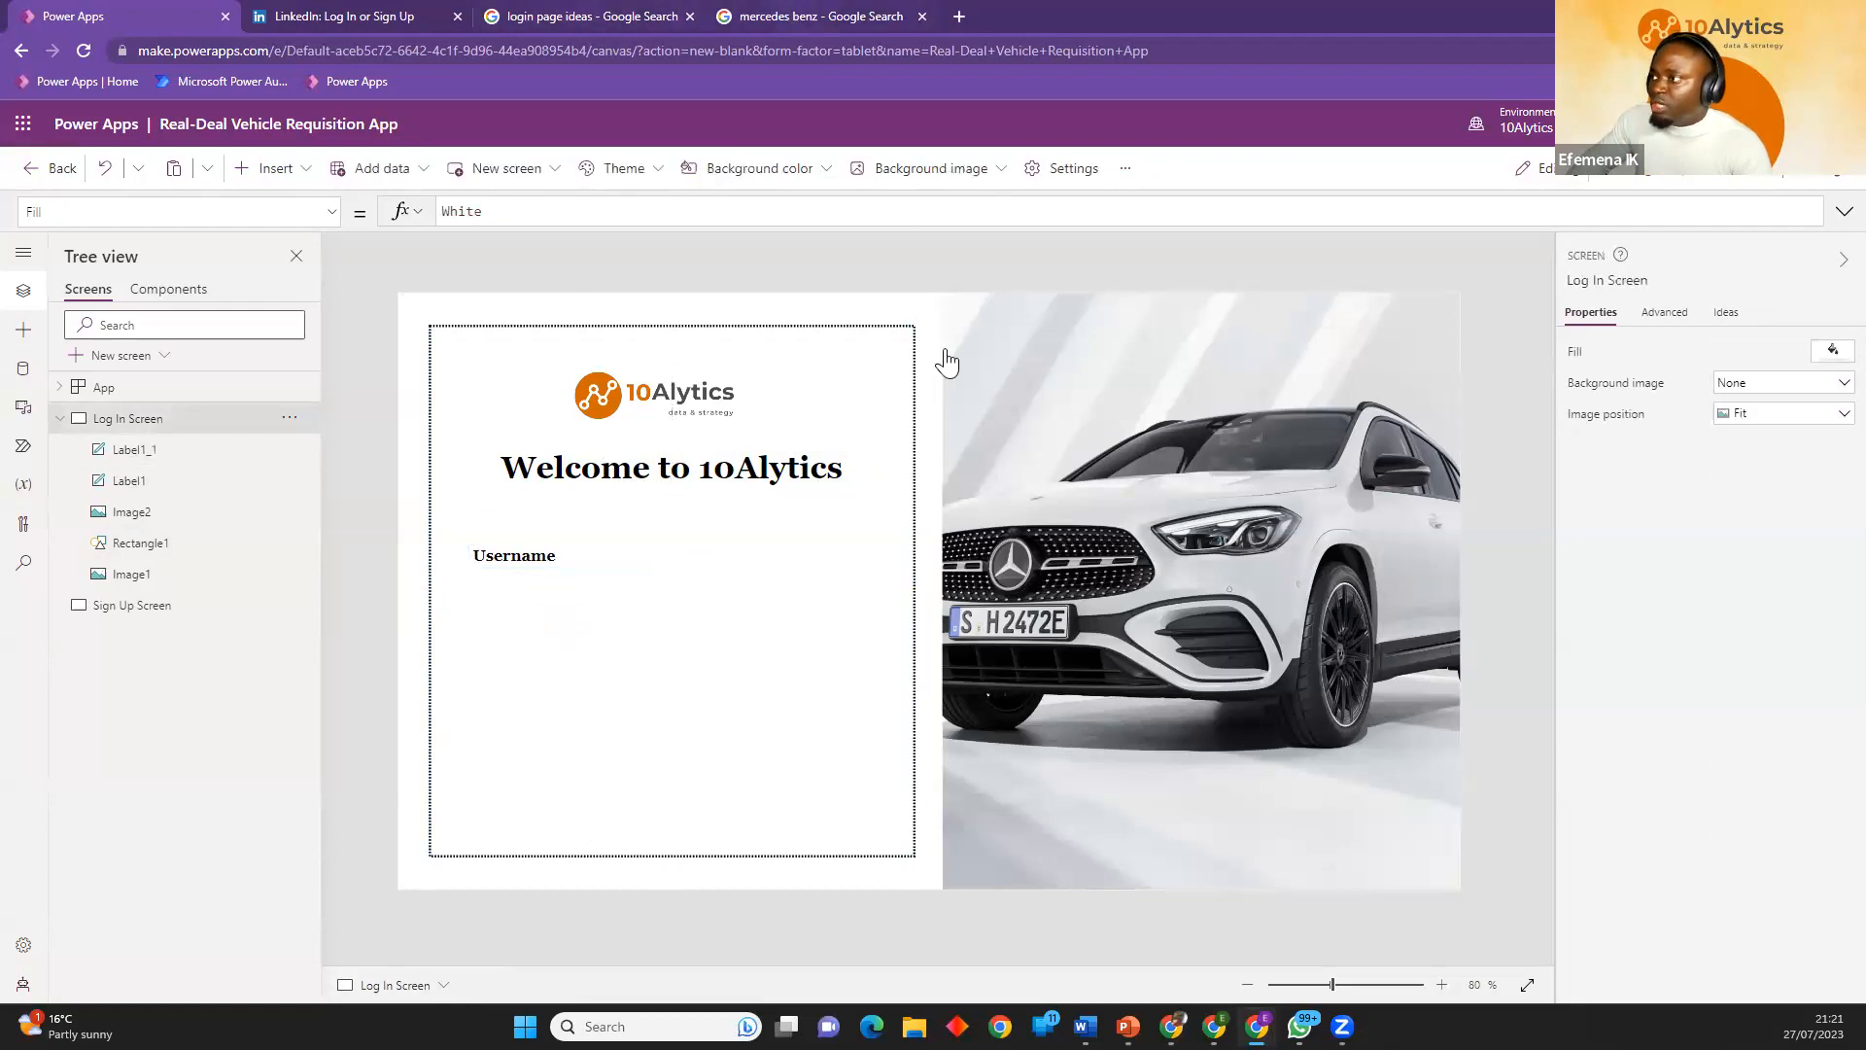
# Insert a text input directly below the Username label, sized about 522 by 51 at X 91, Y 364.
pyautogui.hotkey('ctrl', 'shift', 'Tab')
pyautogui.click(599, 18)
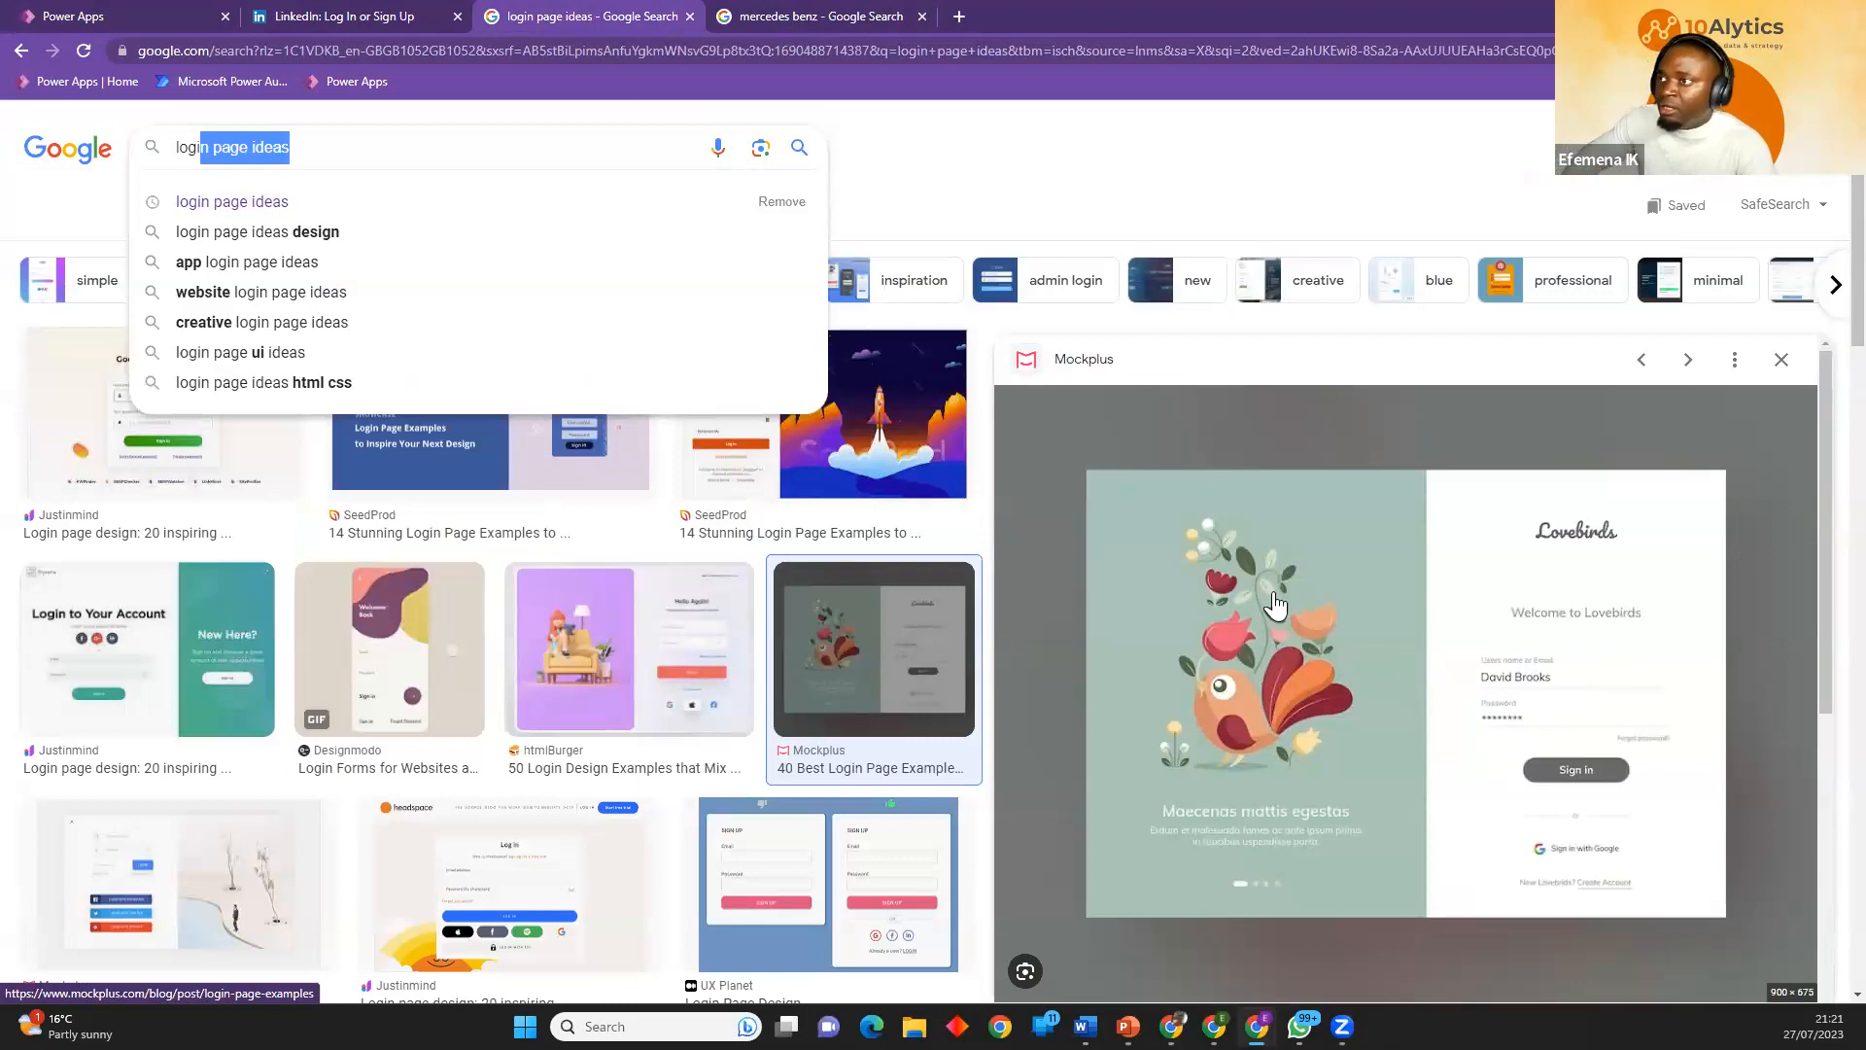
pyautogui.click(134, 14)
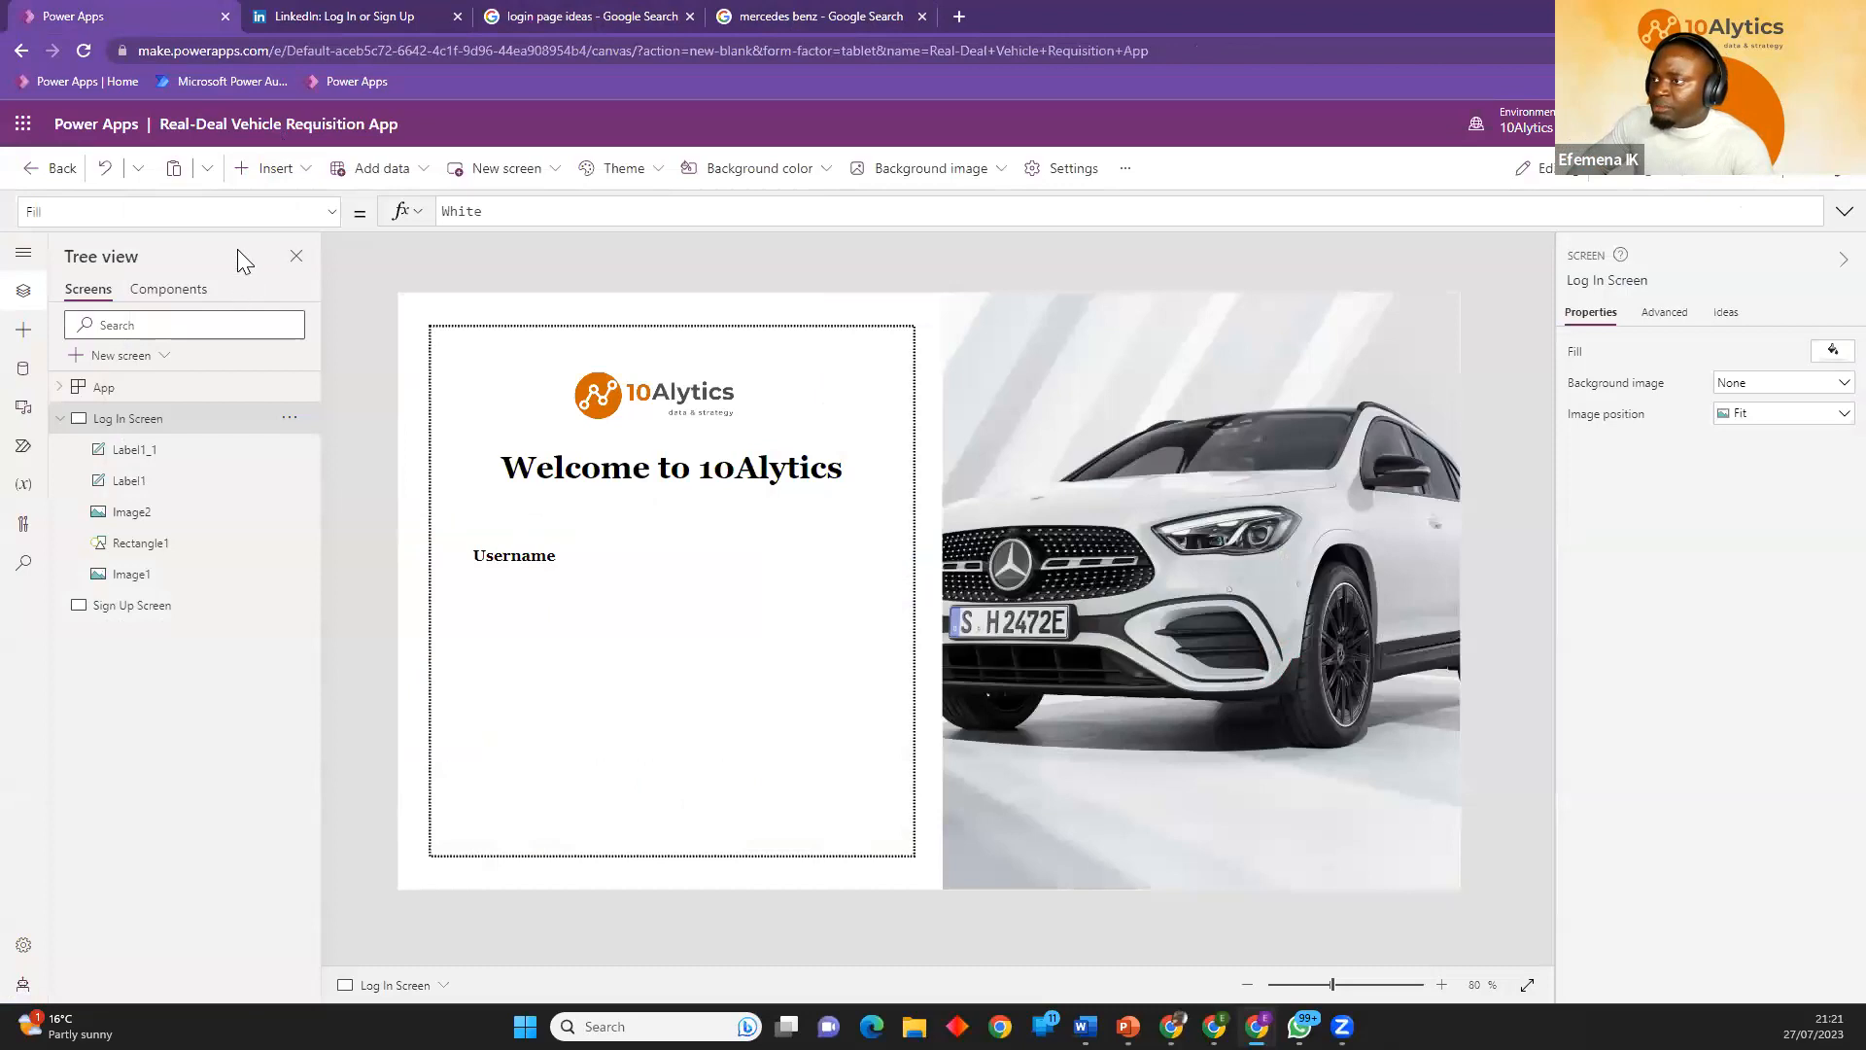
pyautogui.click(275, 170)
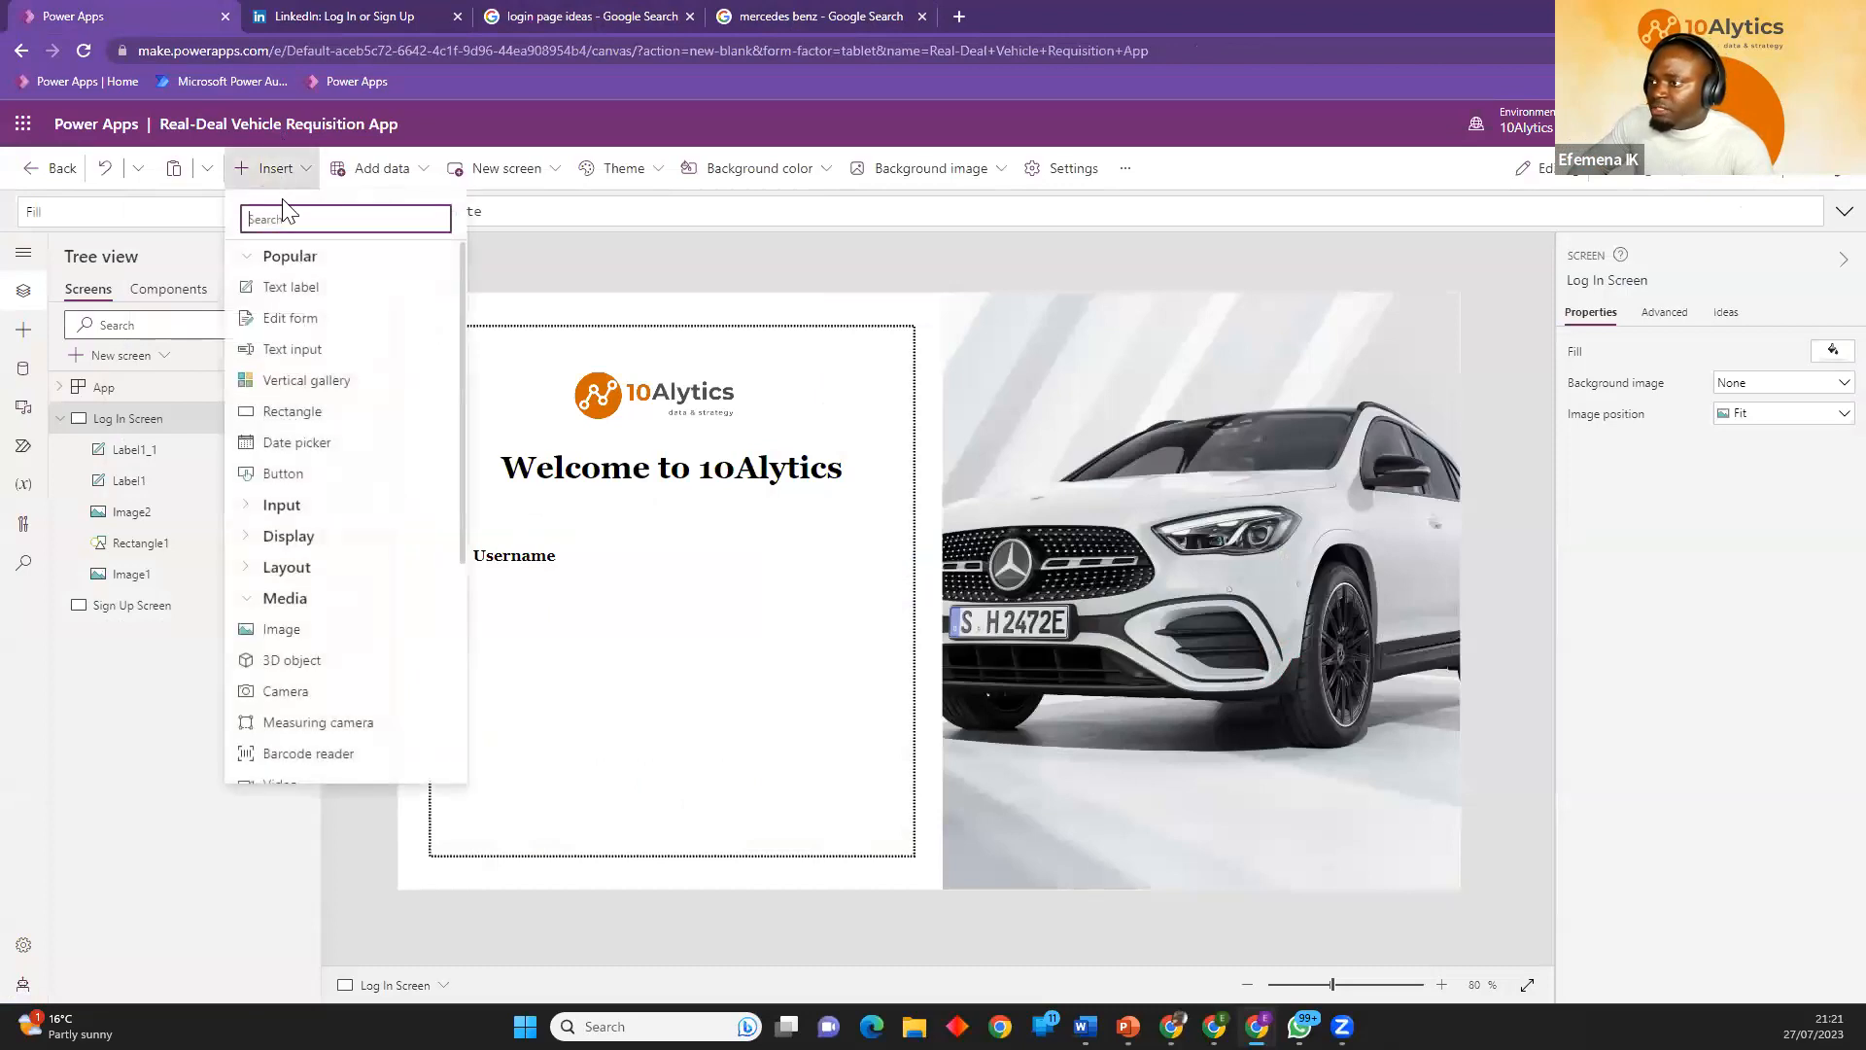
pyautogui.click(290, 353)
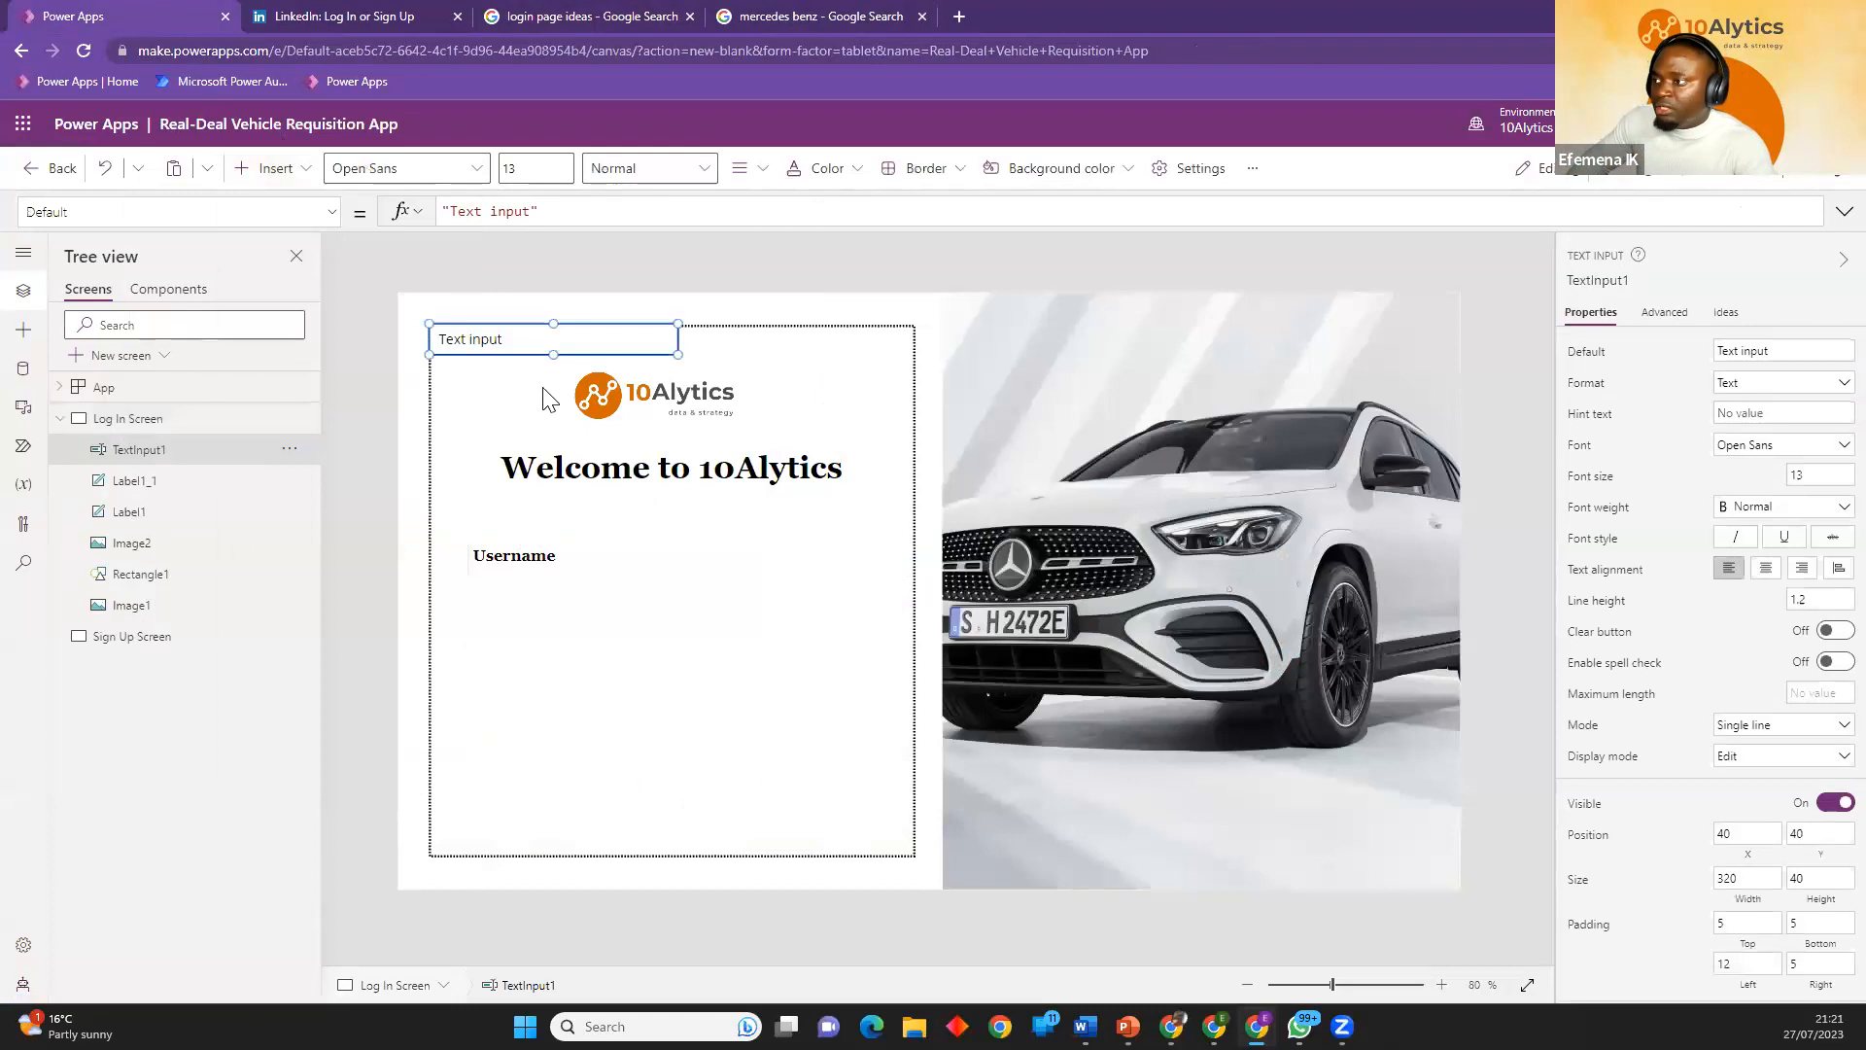
pyautogui.moveTo(534, 348); pyautogui.dragTo(563, 602)
pyautogui.moveTo(716, 608); pyautogui.dragTo(876, 615)
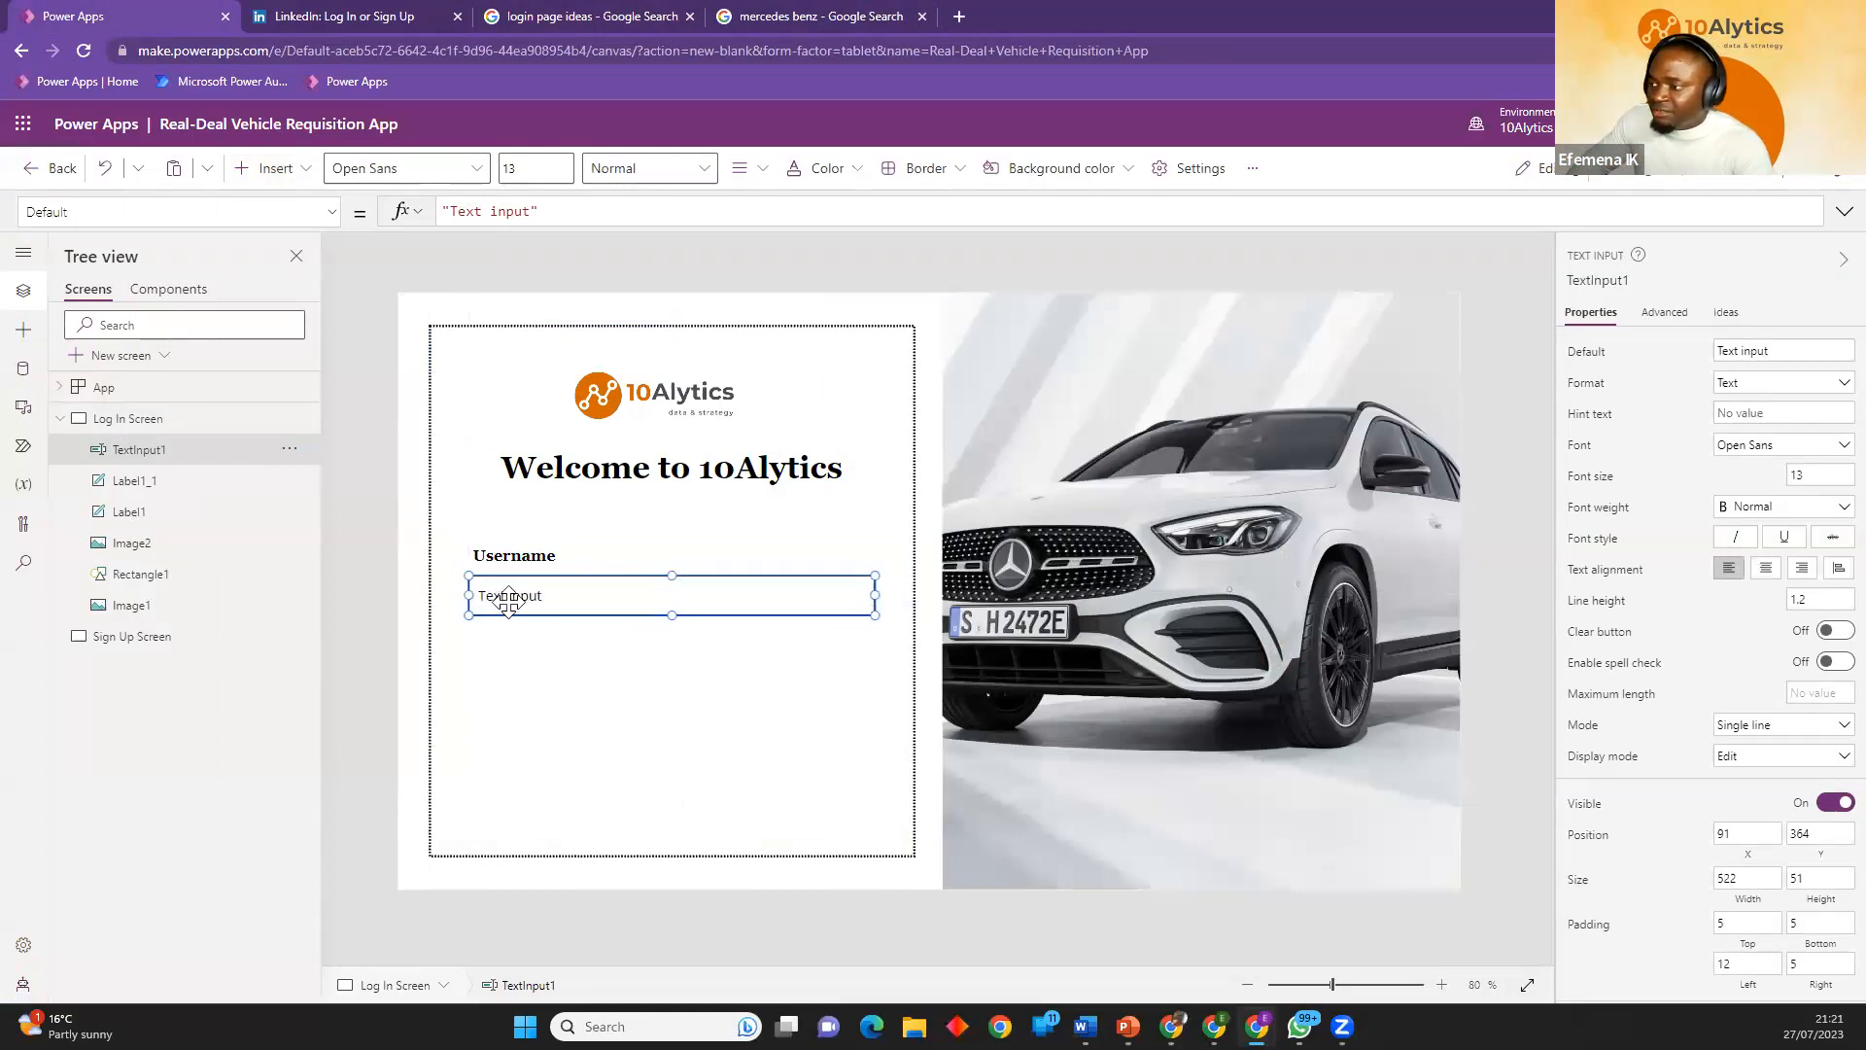
# Examine how LinkedIn's login page arranges the "Email or phone" label and its input box, and return to Power Apps.
pyautogui.click(767, 16)
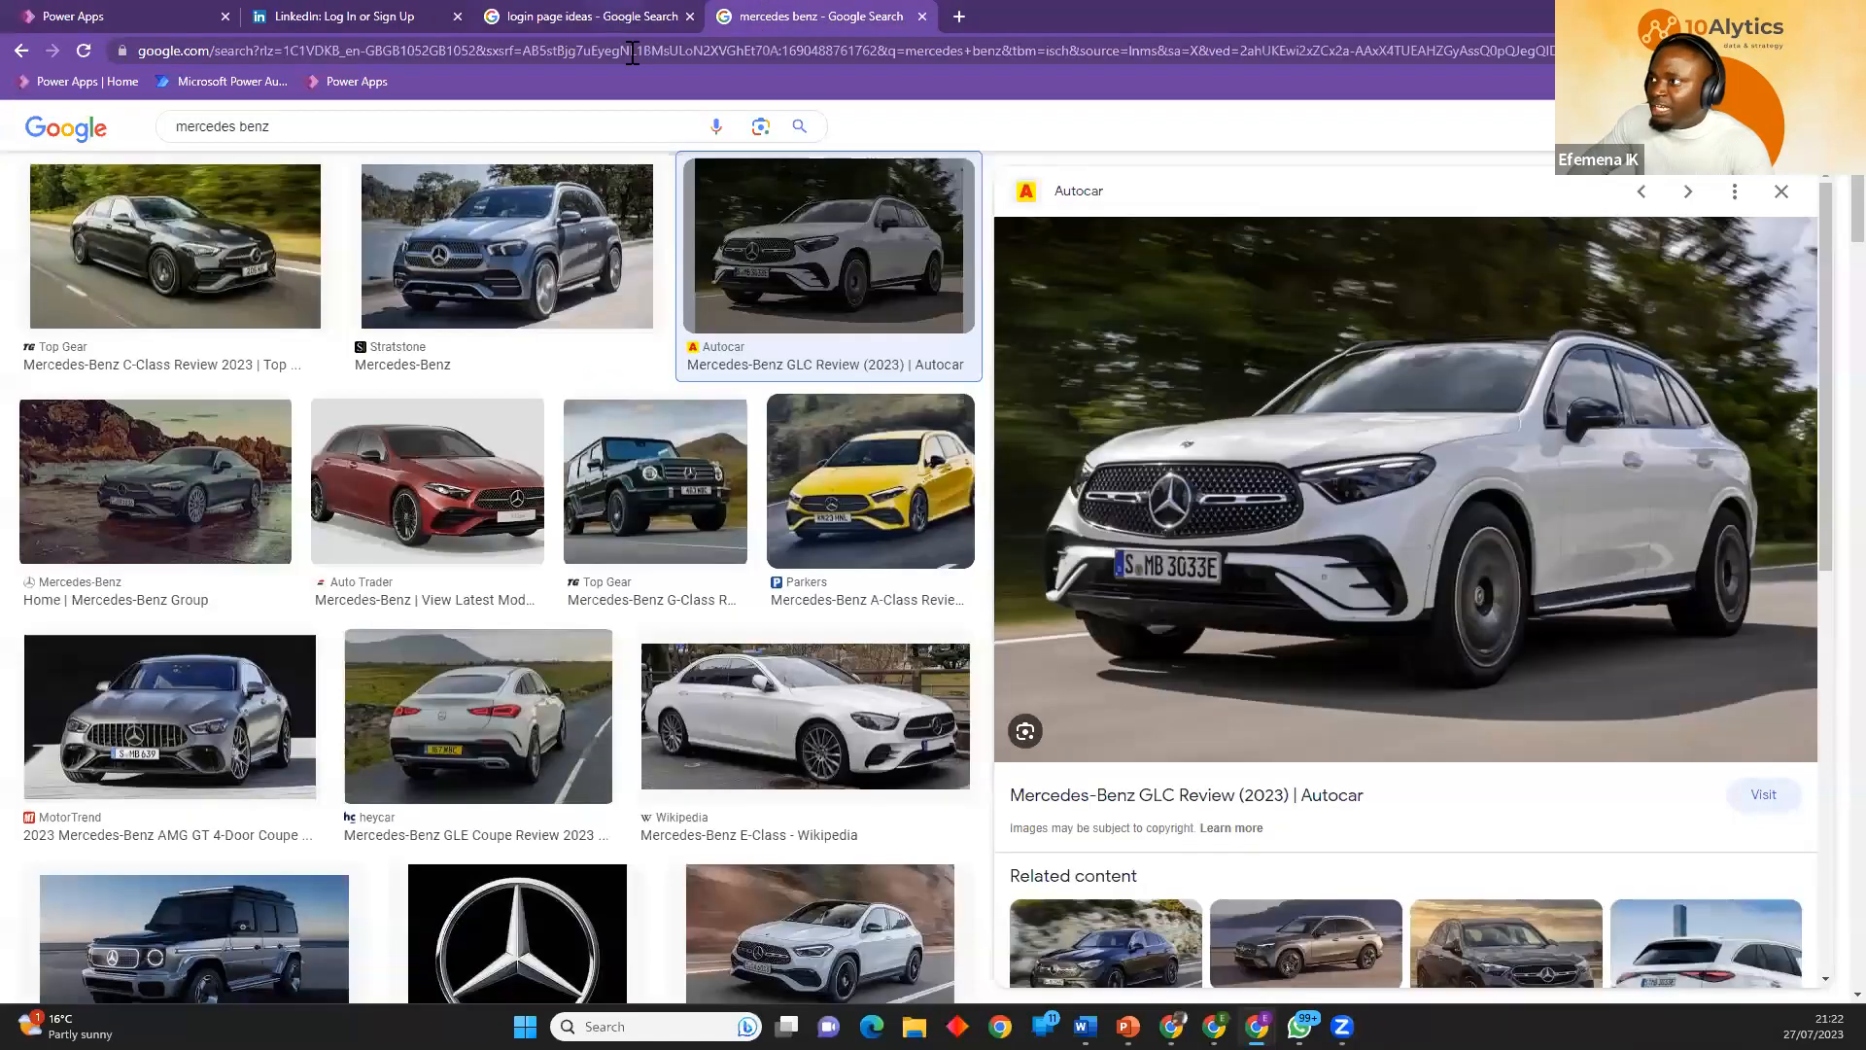
pyautogui.click(619, 14)
pyautogui.click(356, 14)
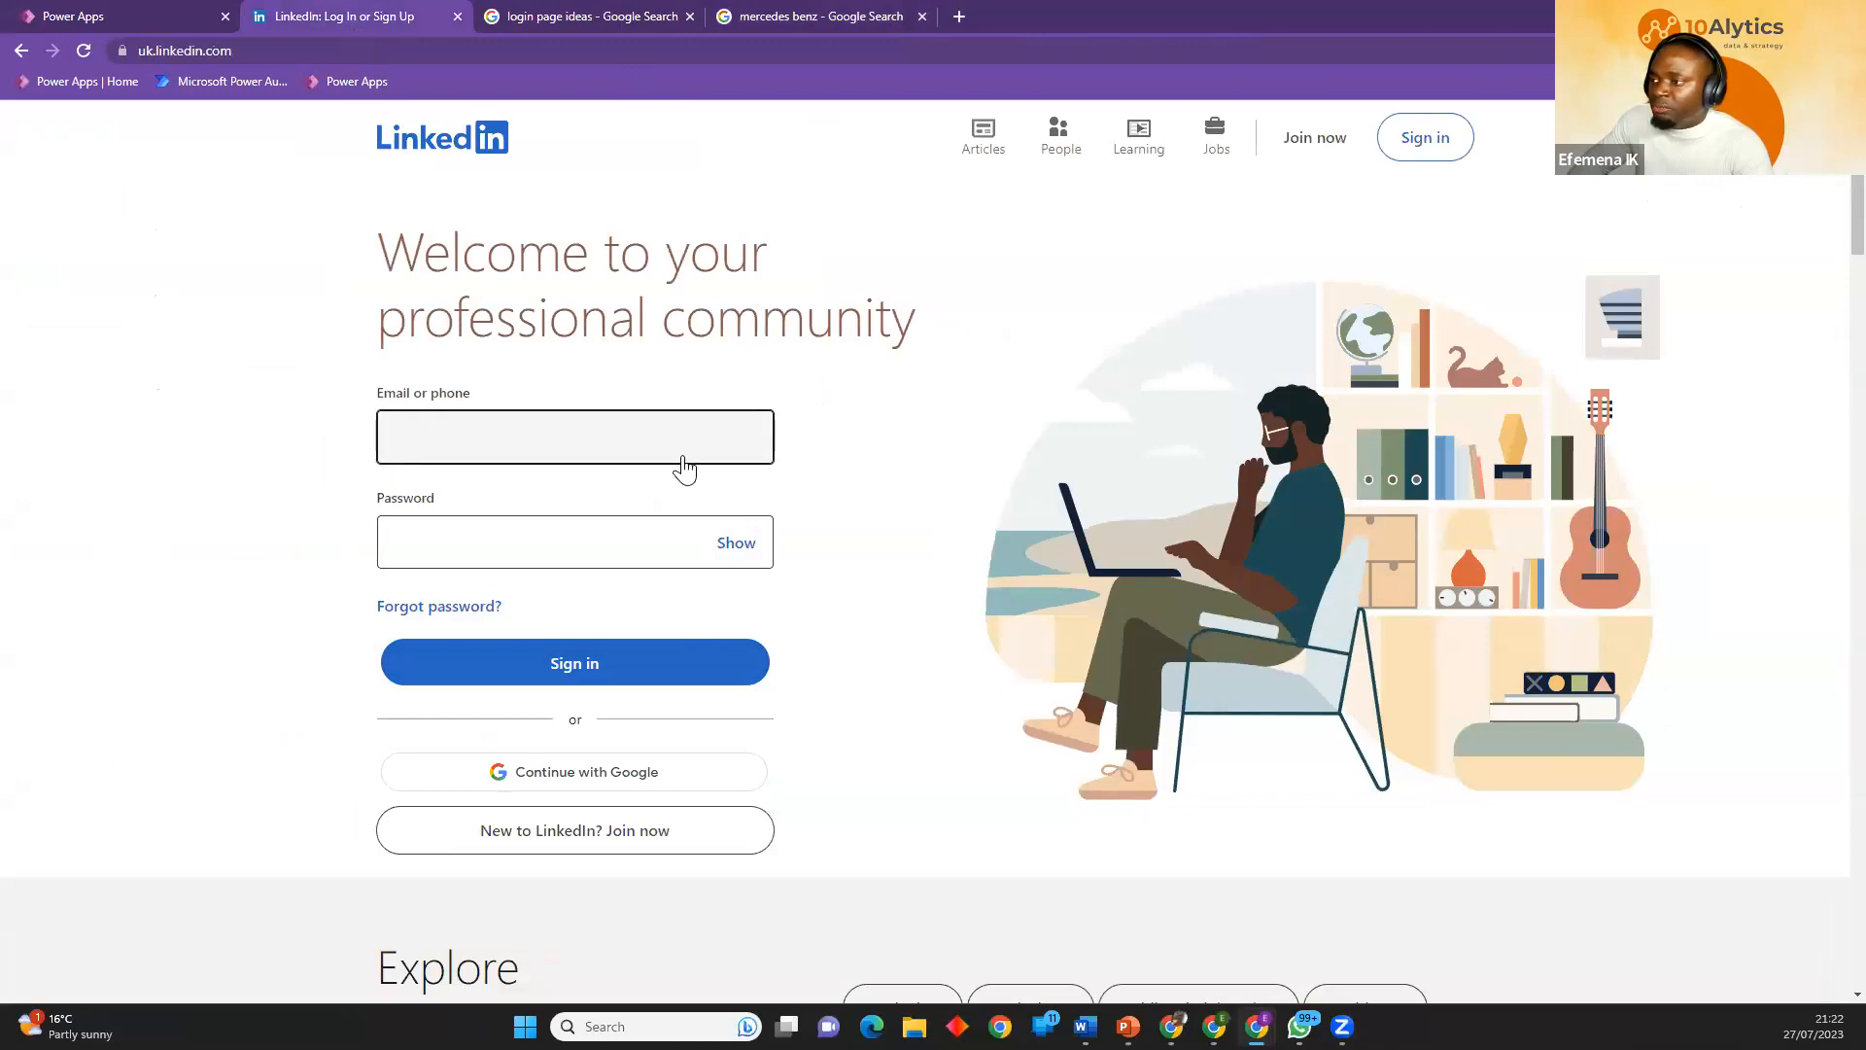
pyautogui.moveTo(483, 398); pyautogui.dragTo(367, 385)
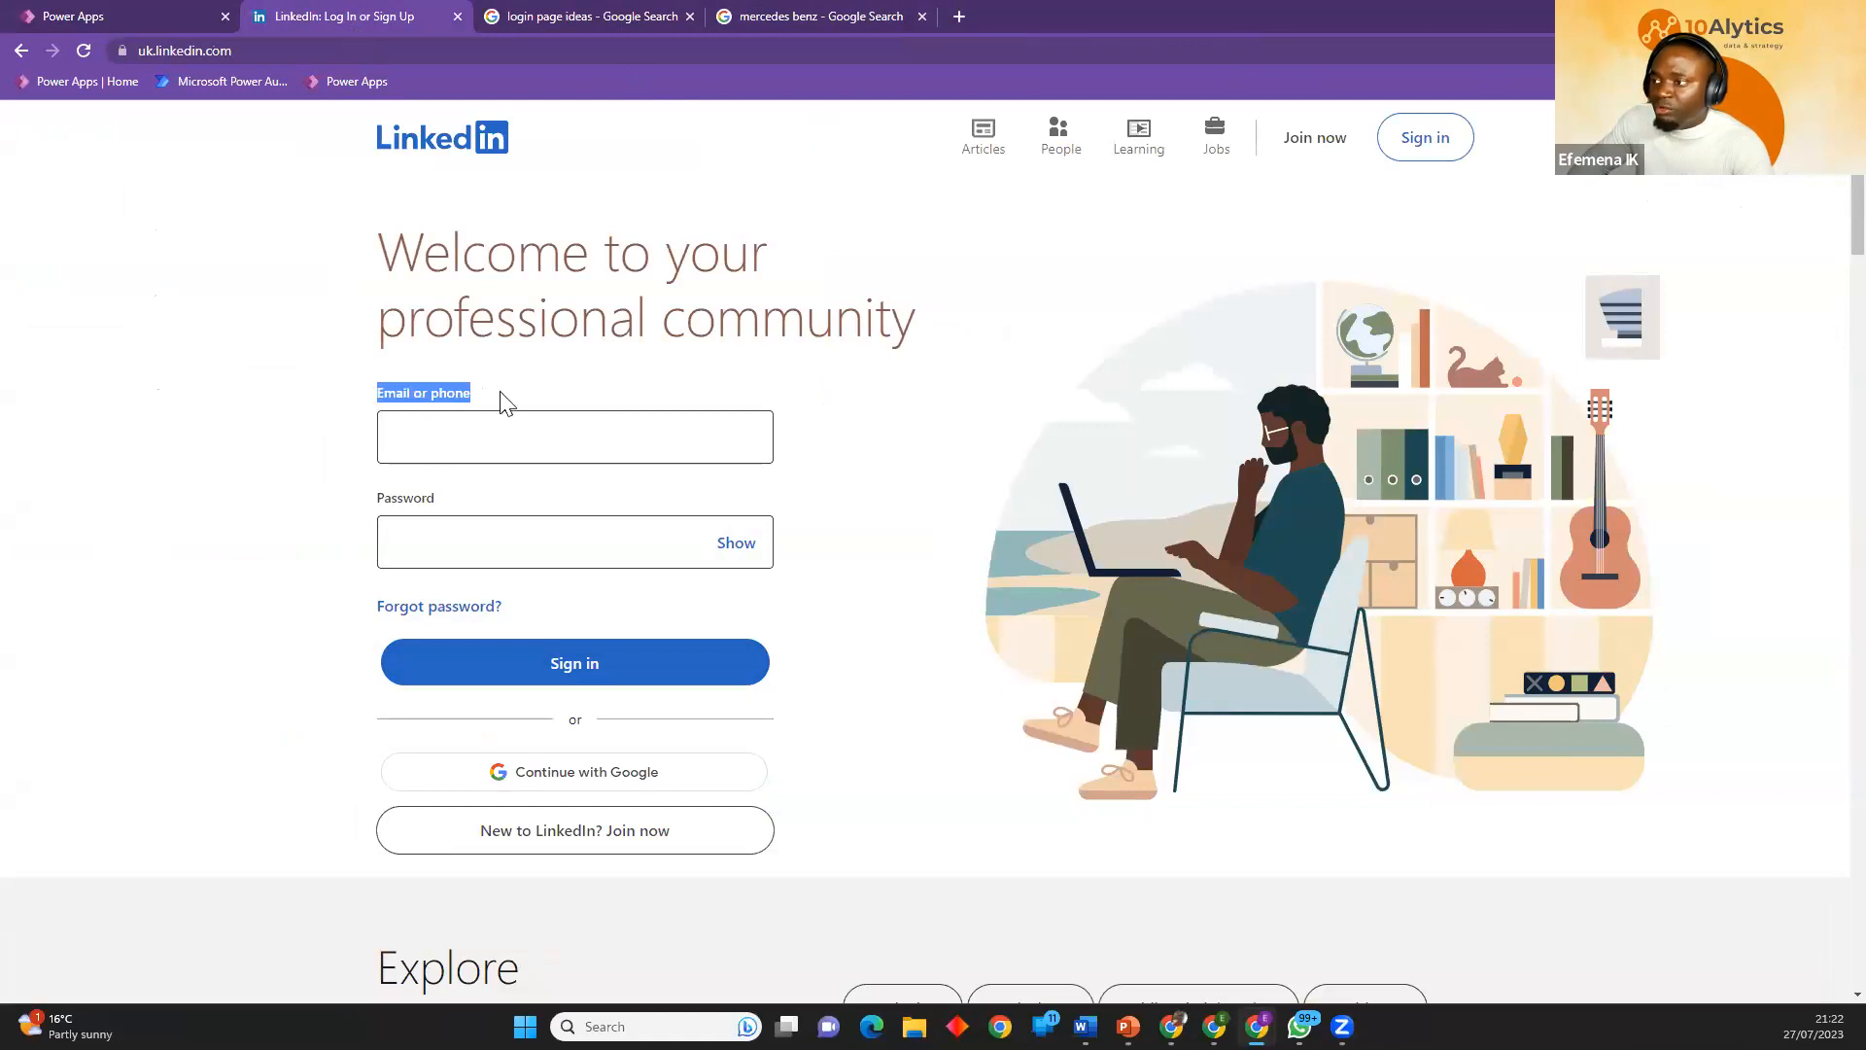
pyautogui.click(434, 441)
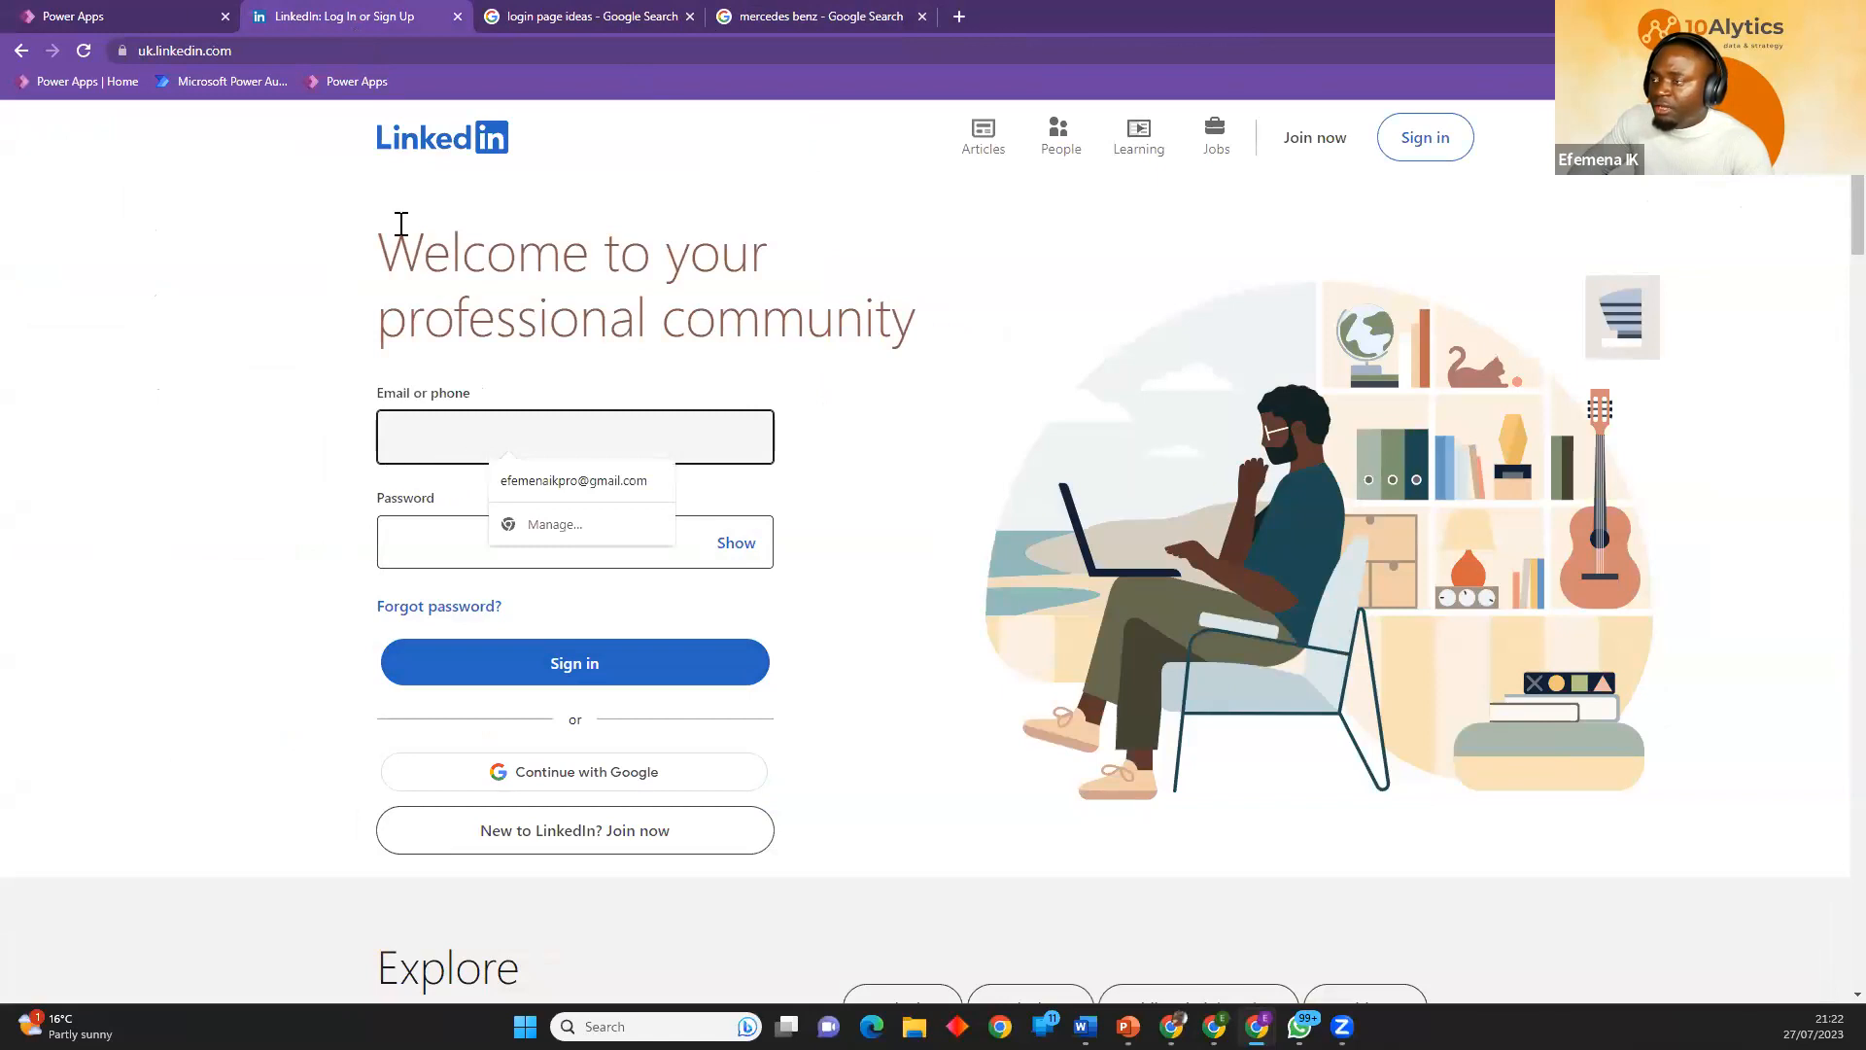
pyautogui.click(167, 17)
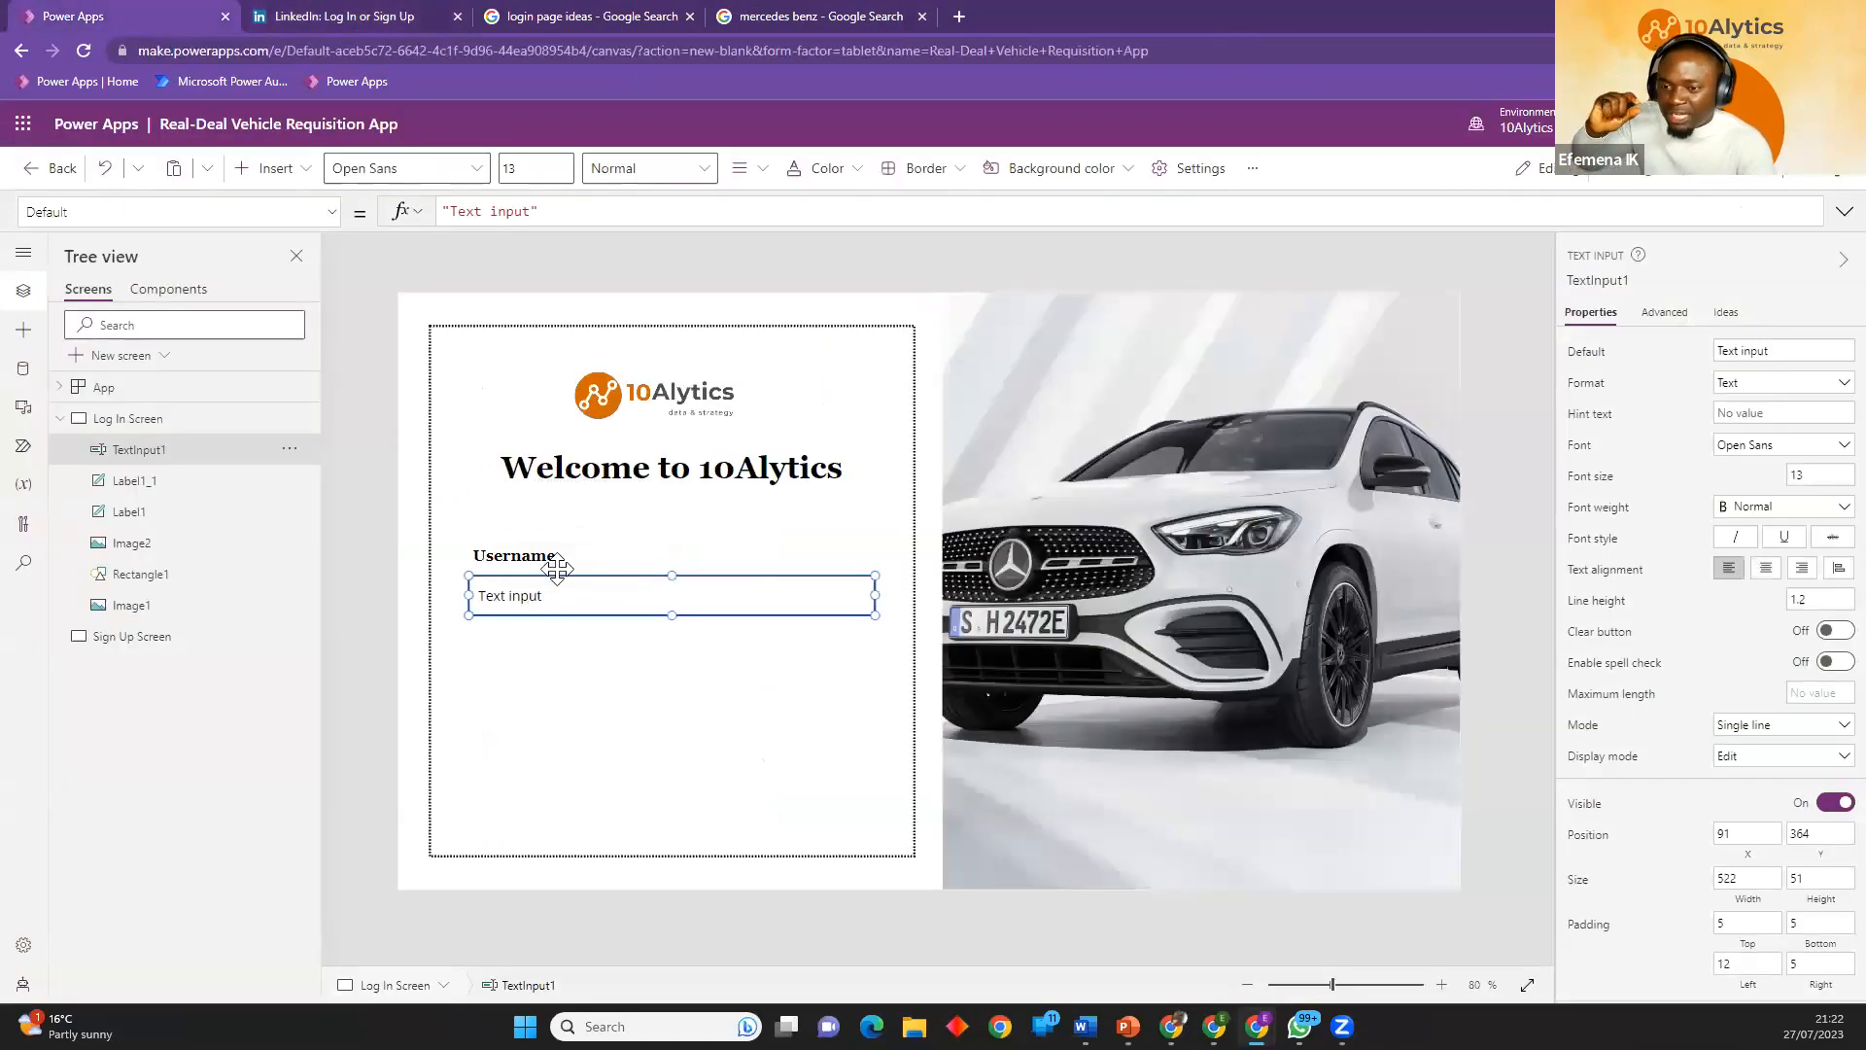
# Set the username text input's default text to "Type in your username (First name)".
pyautogui.click(1772, 354)
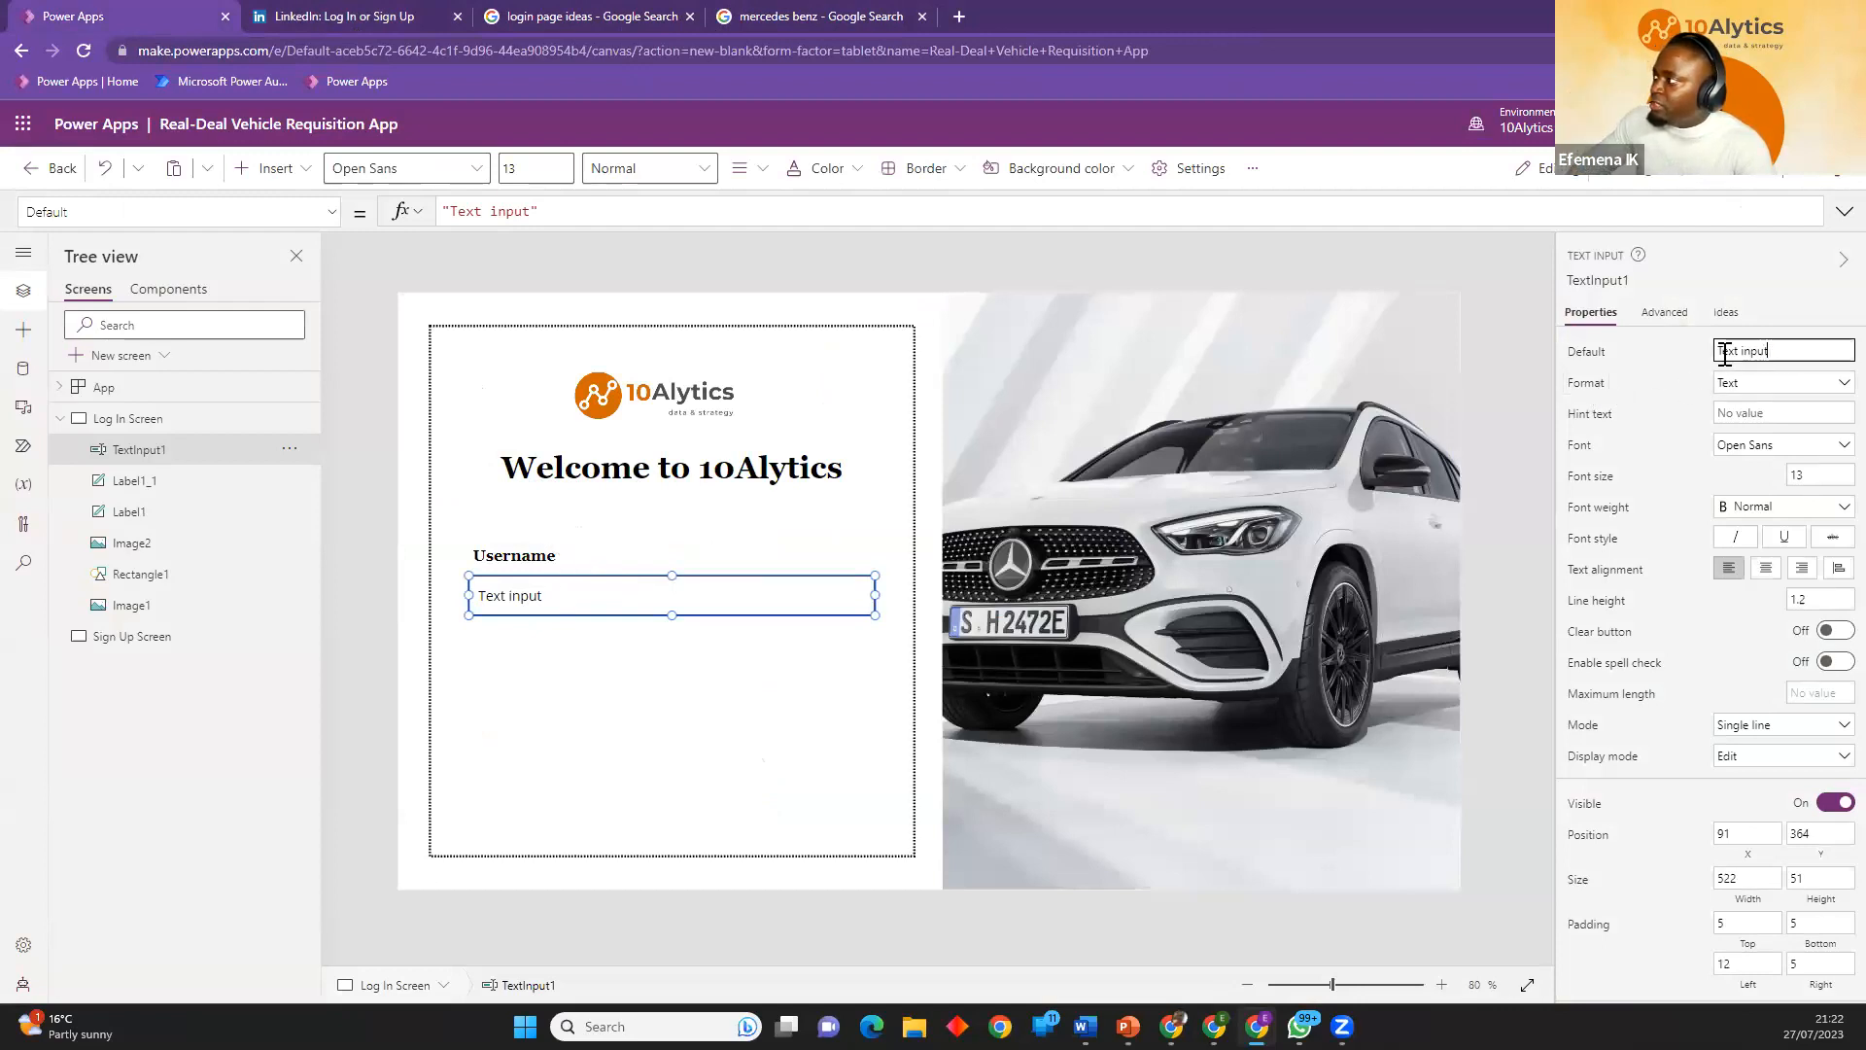
pyautogui.write('Type in your username')
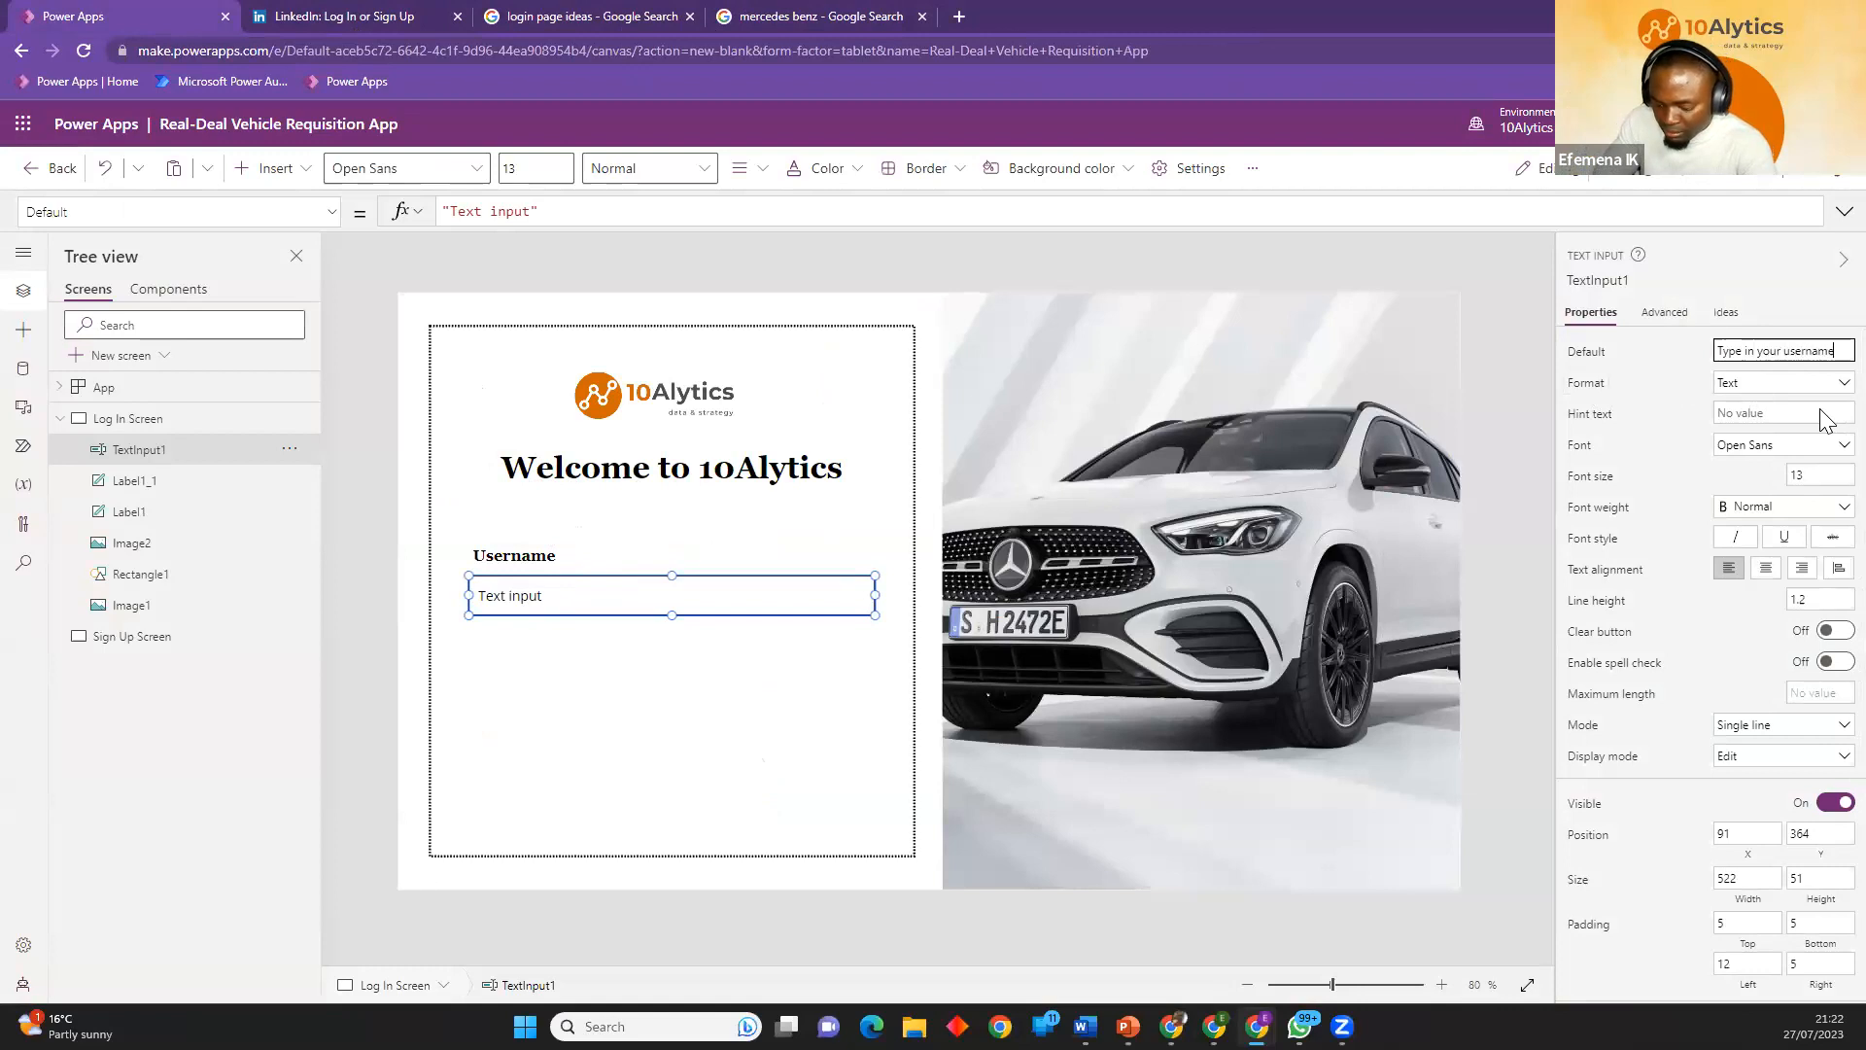
pyautogui.write('(F')
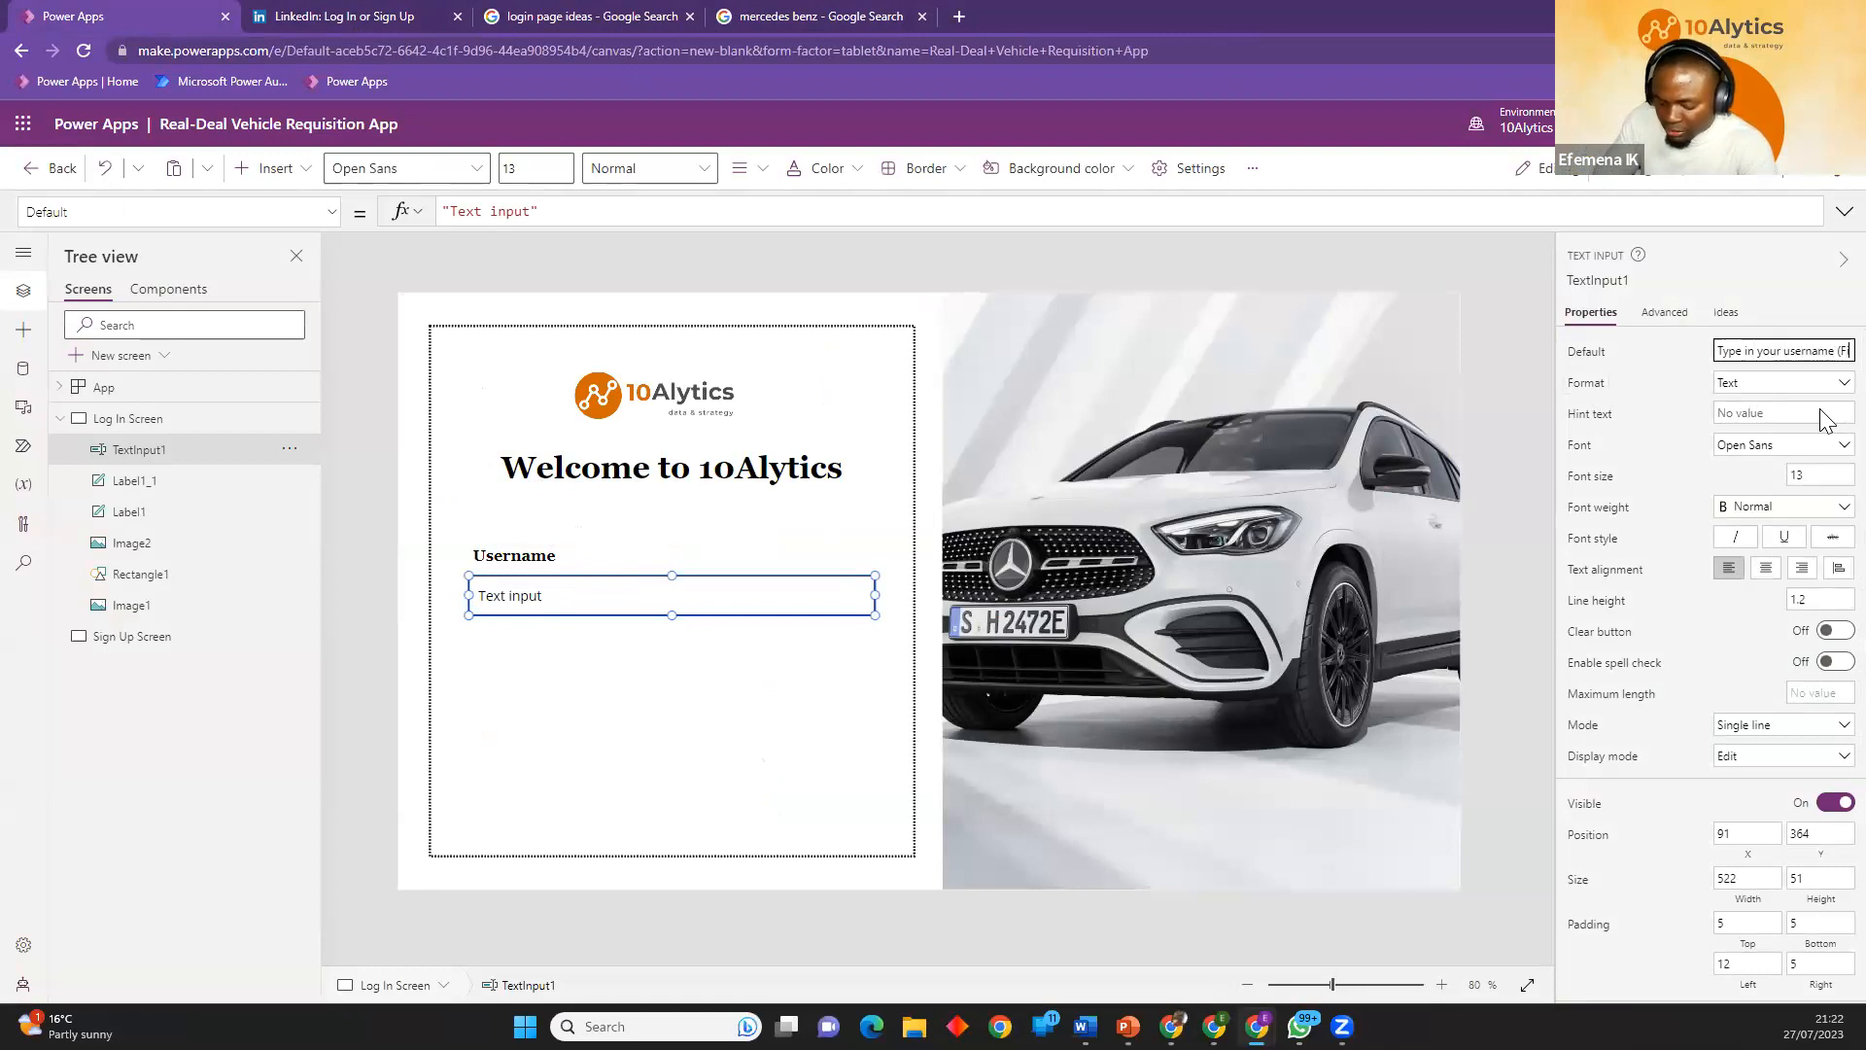
pyautogui.write('irst name')
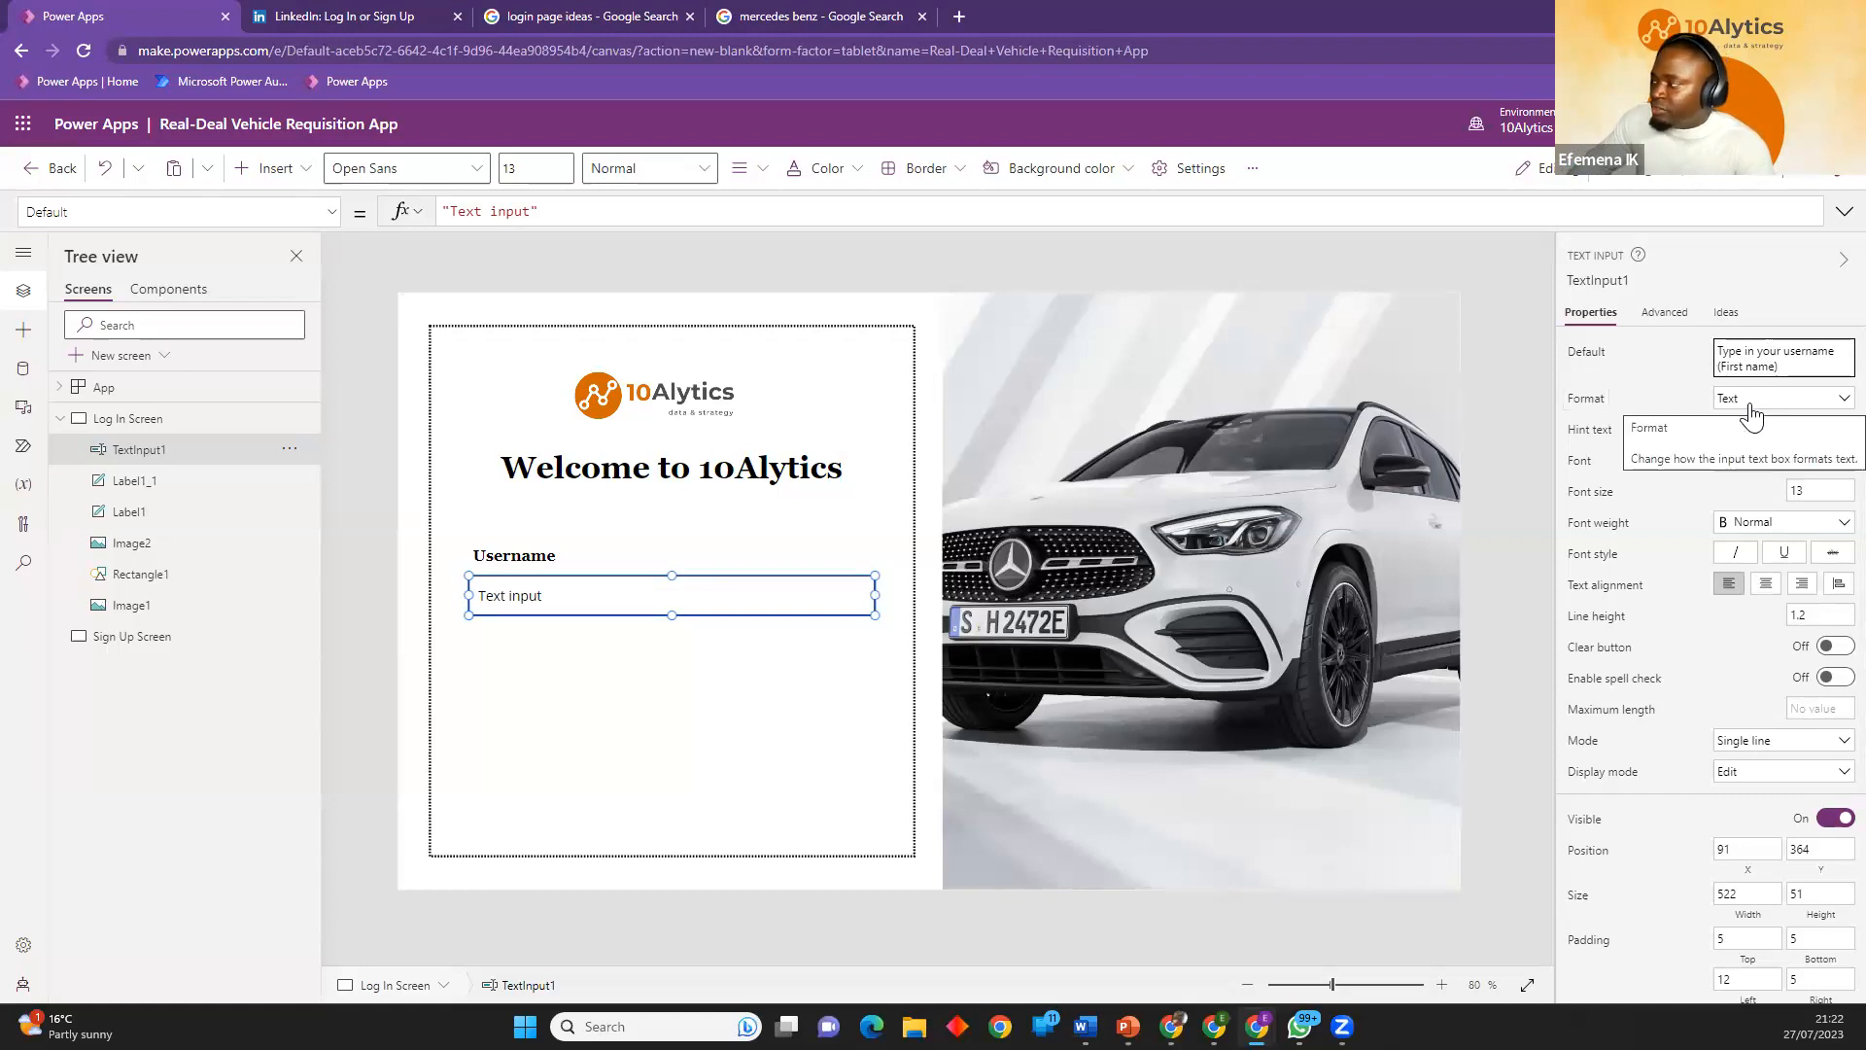
pyautogui.click(1667, 443)
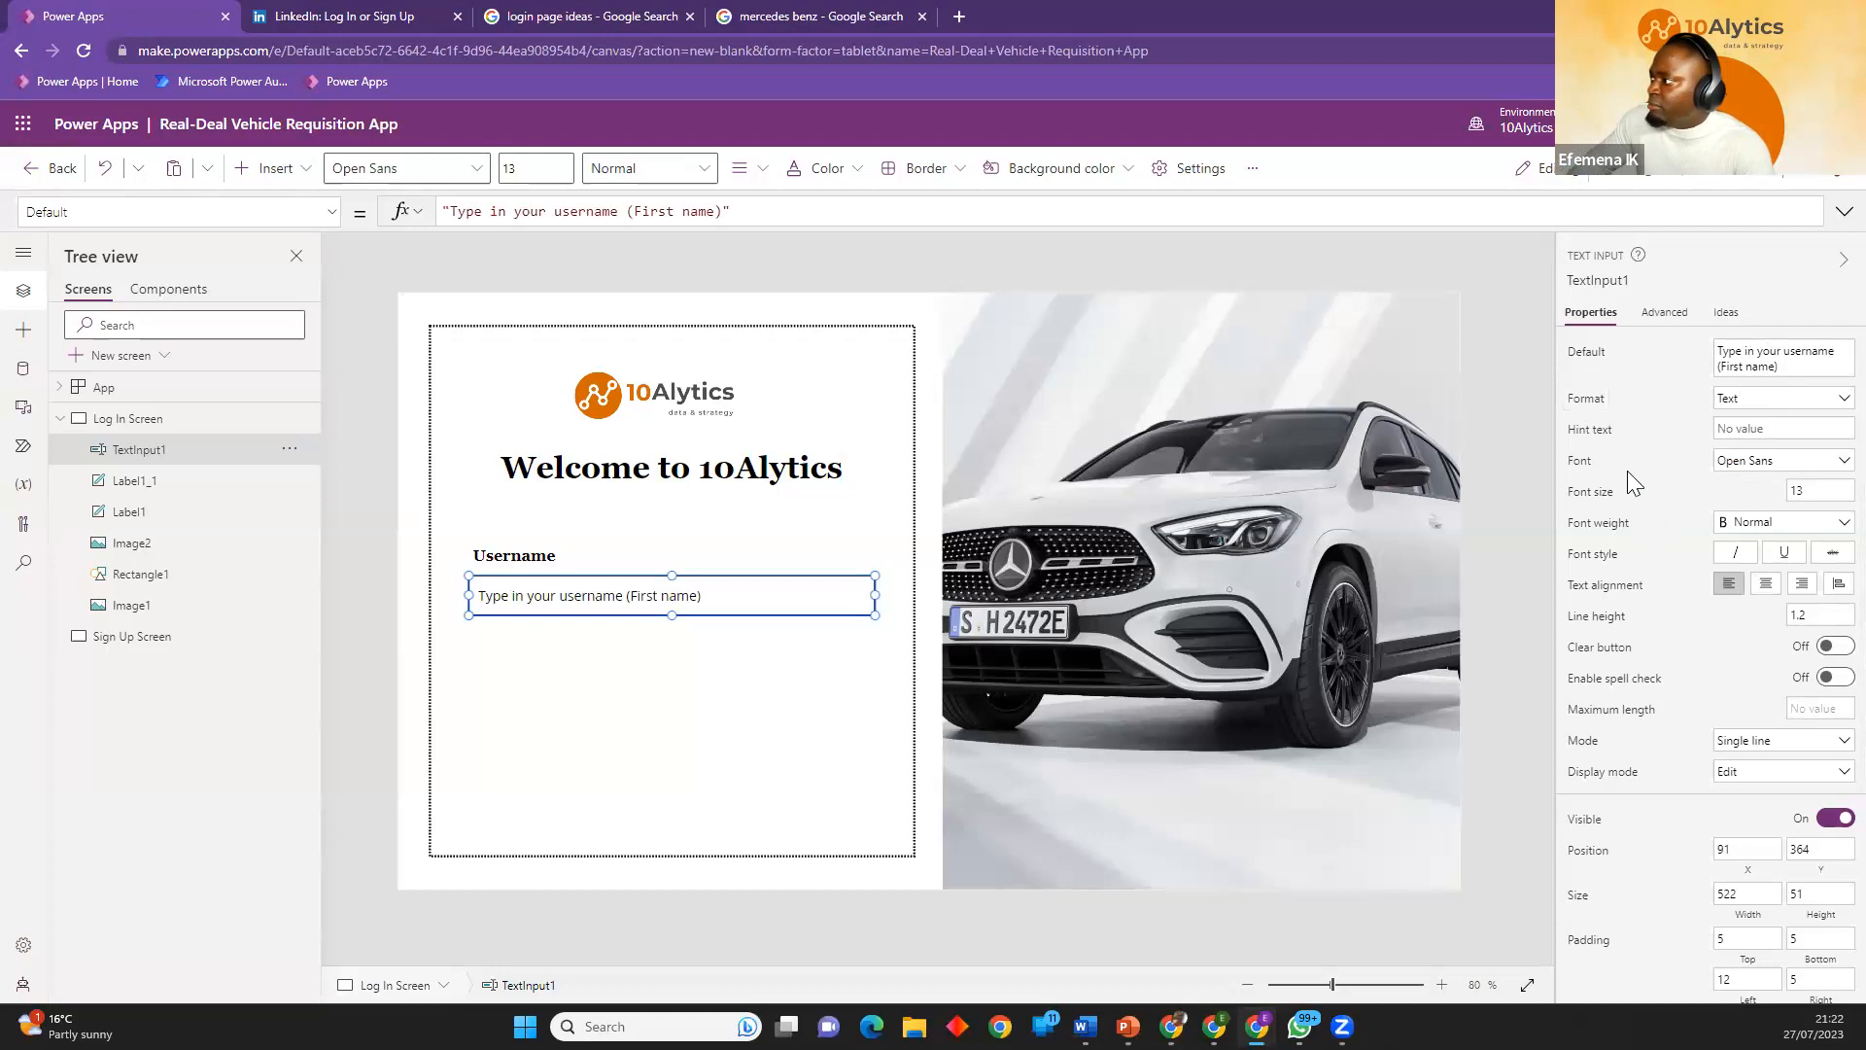
# Format the username input in Georgia at font size 10 and reduce its height to about 43.
pyautogui.click(1749, 461)
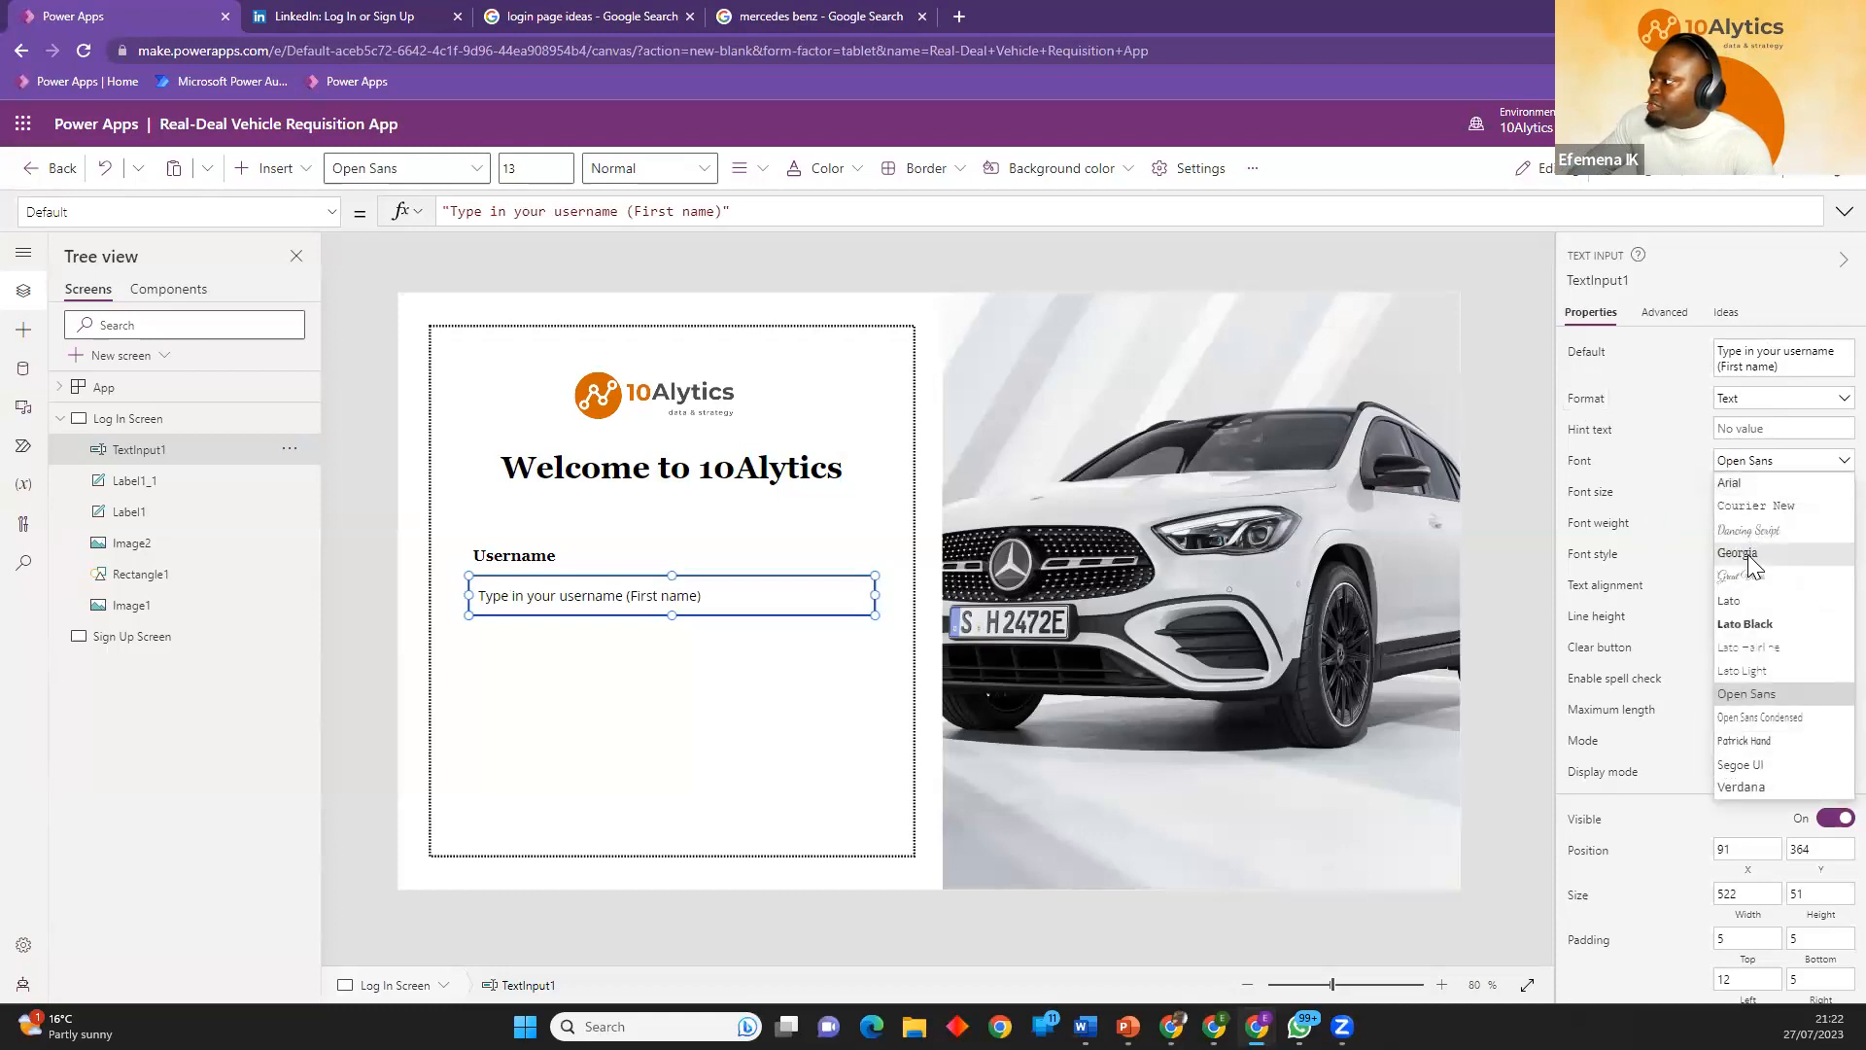
pyautogui.click(1739, 553)
pyautogui.click(1808, 491)
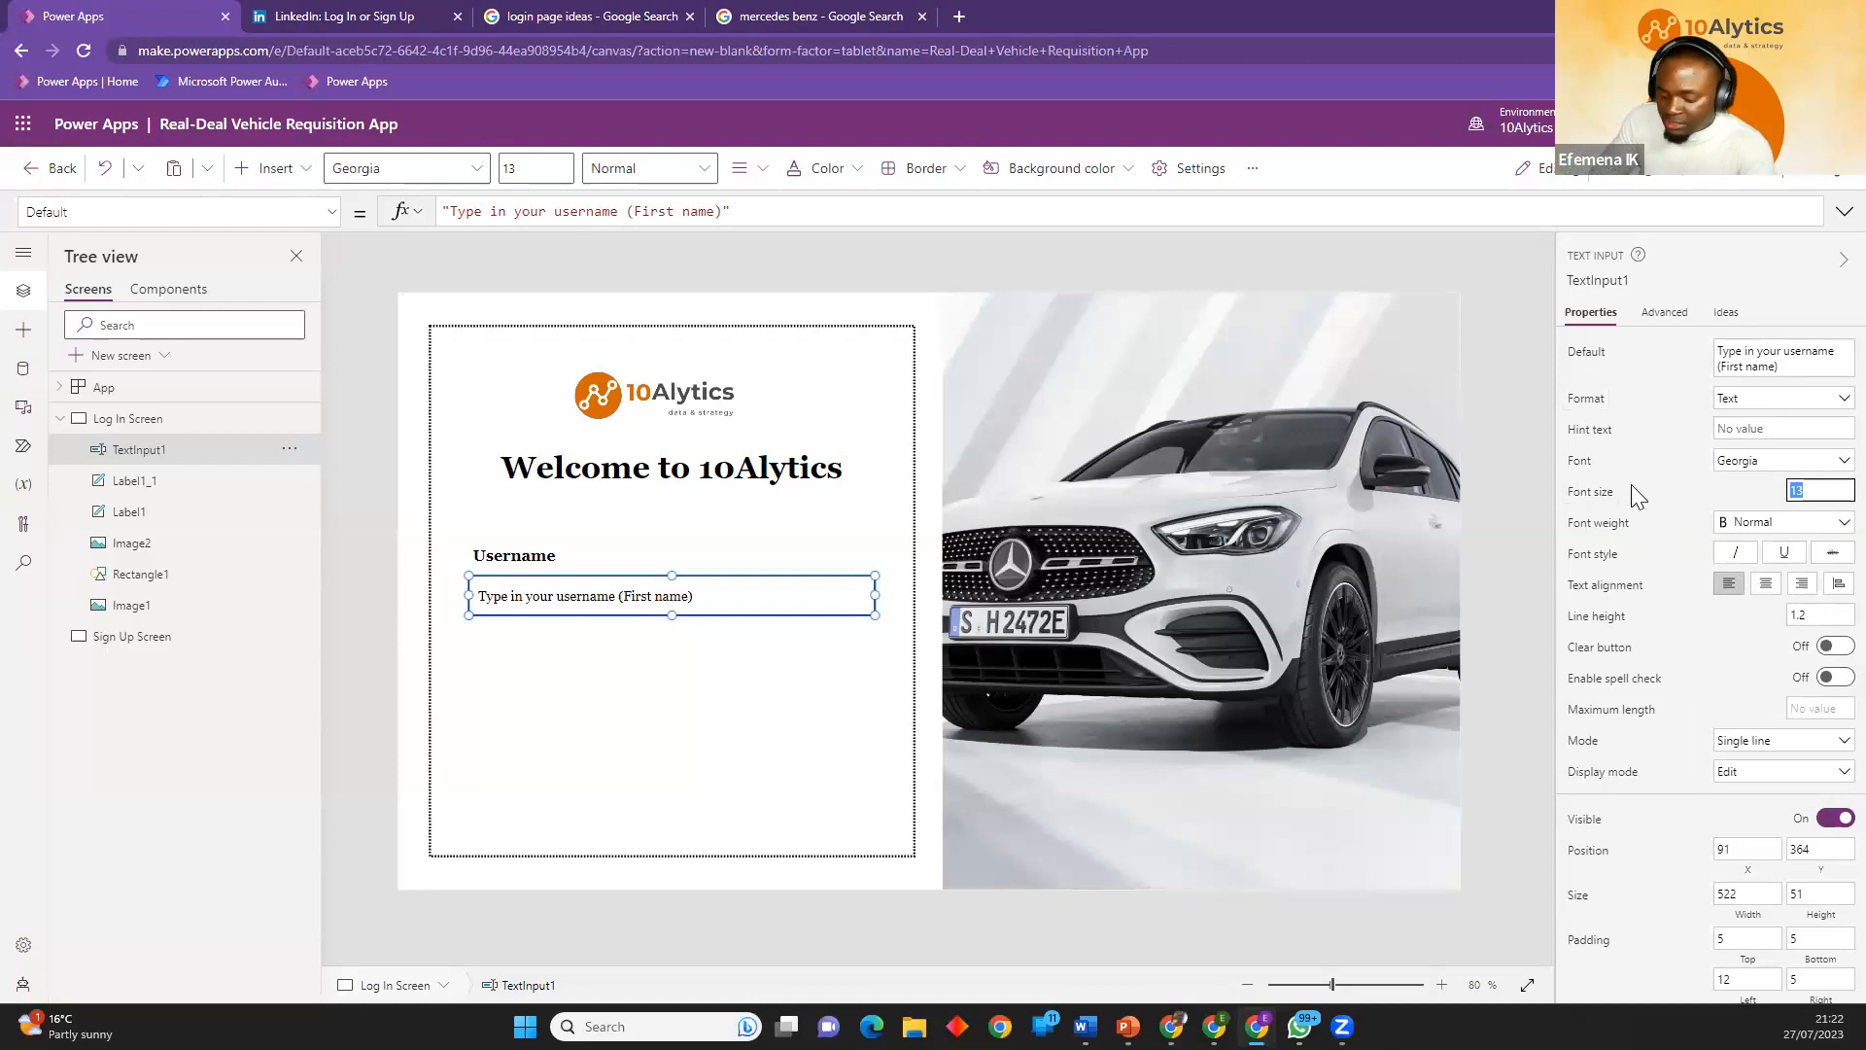
pyautogui.write('9')
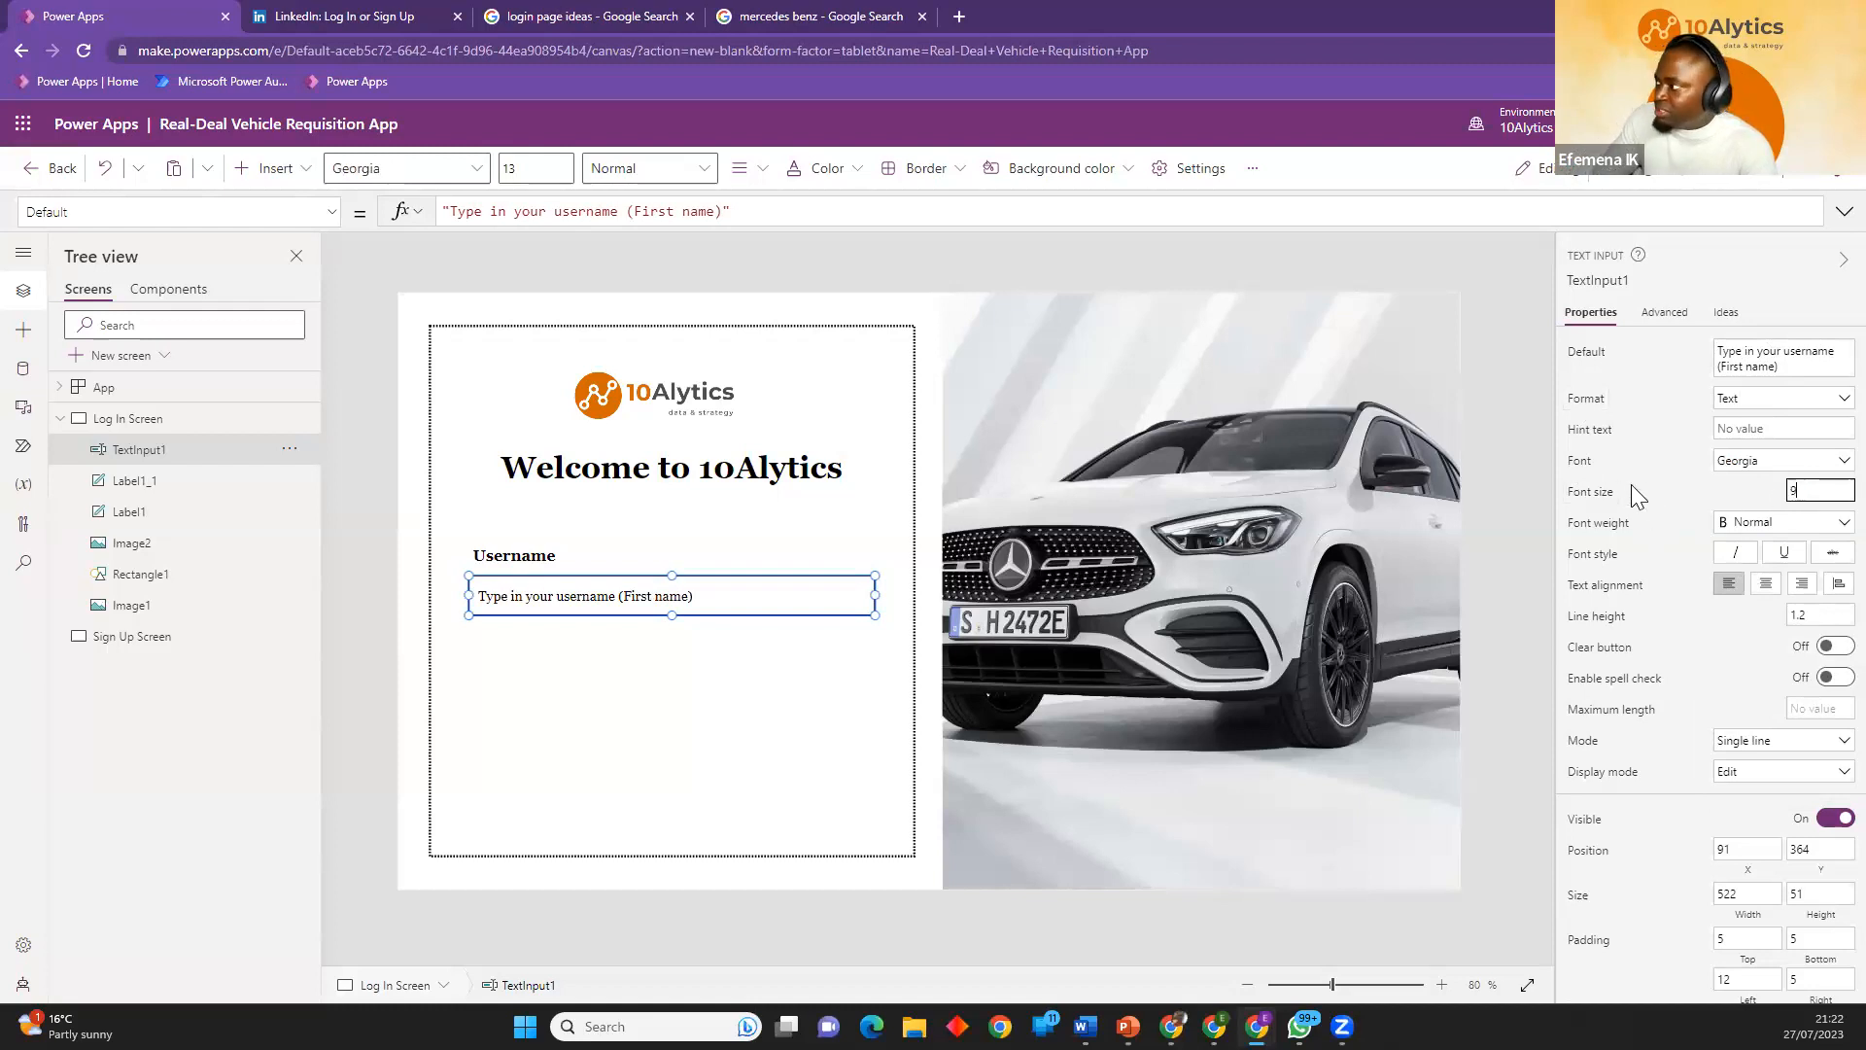
pyautogui.press('Return')
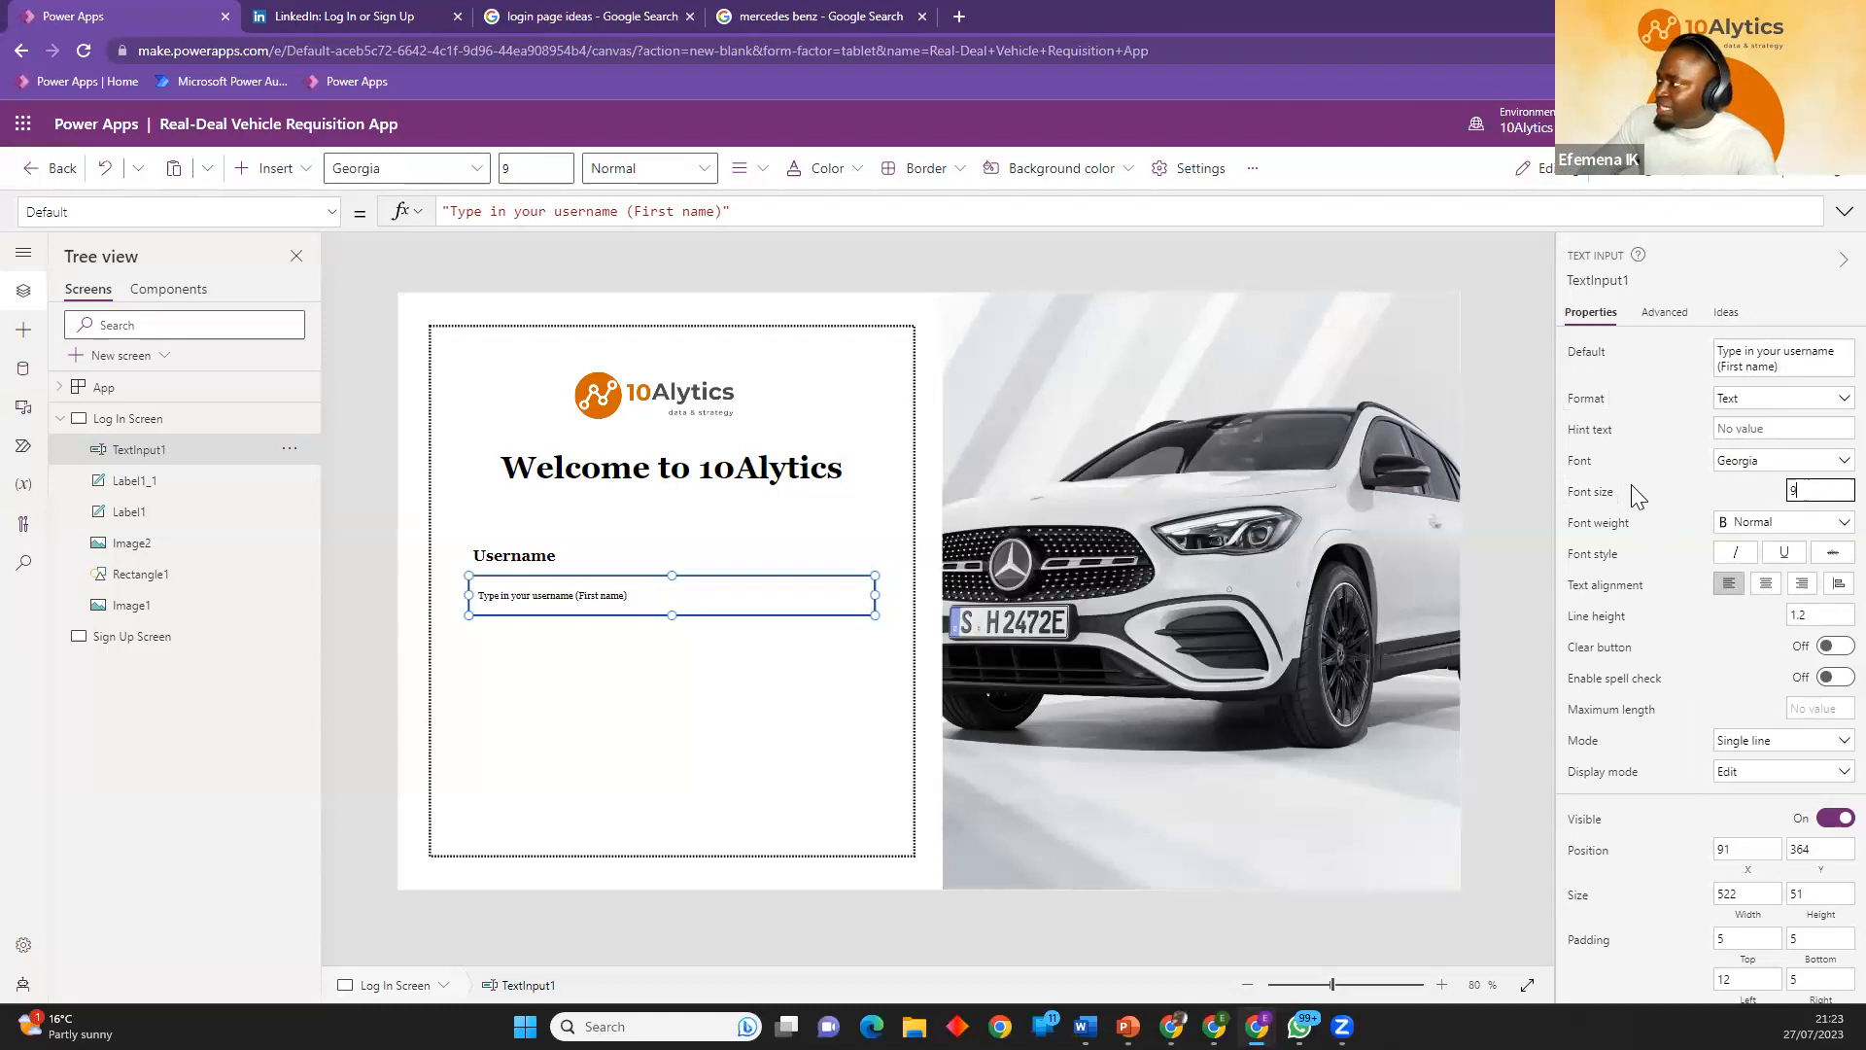
pyautogui.click(1788, 528)
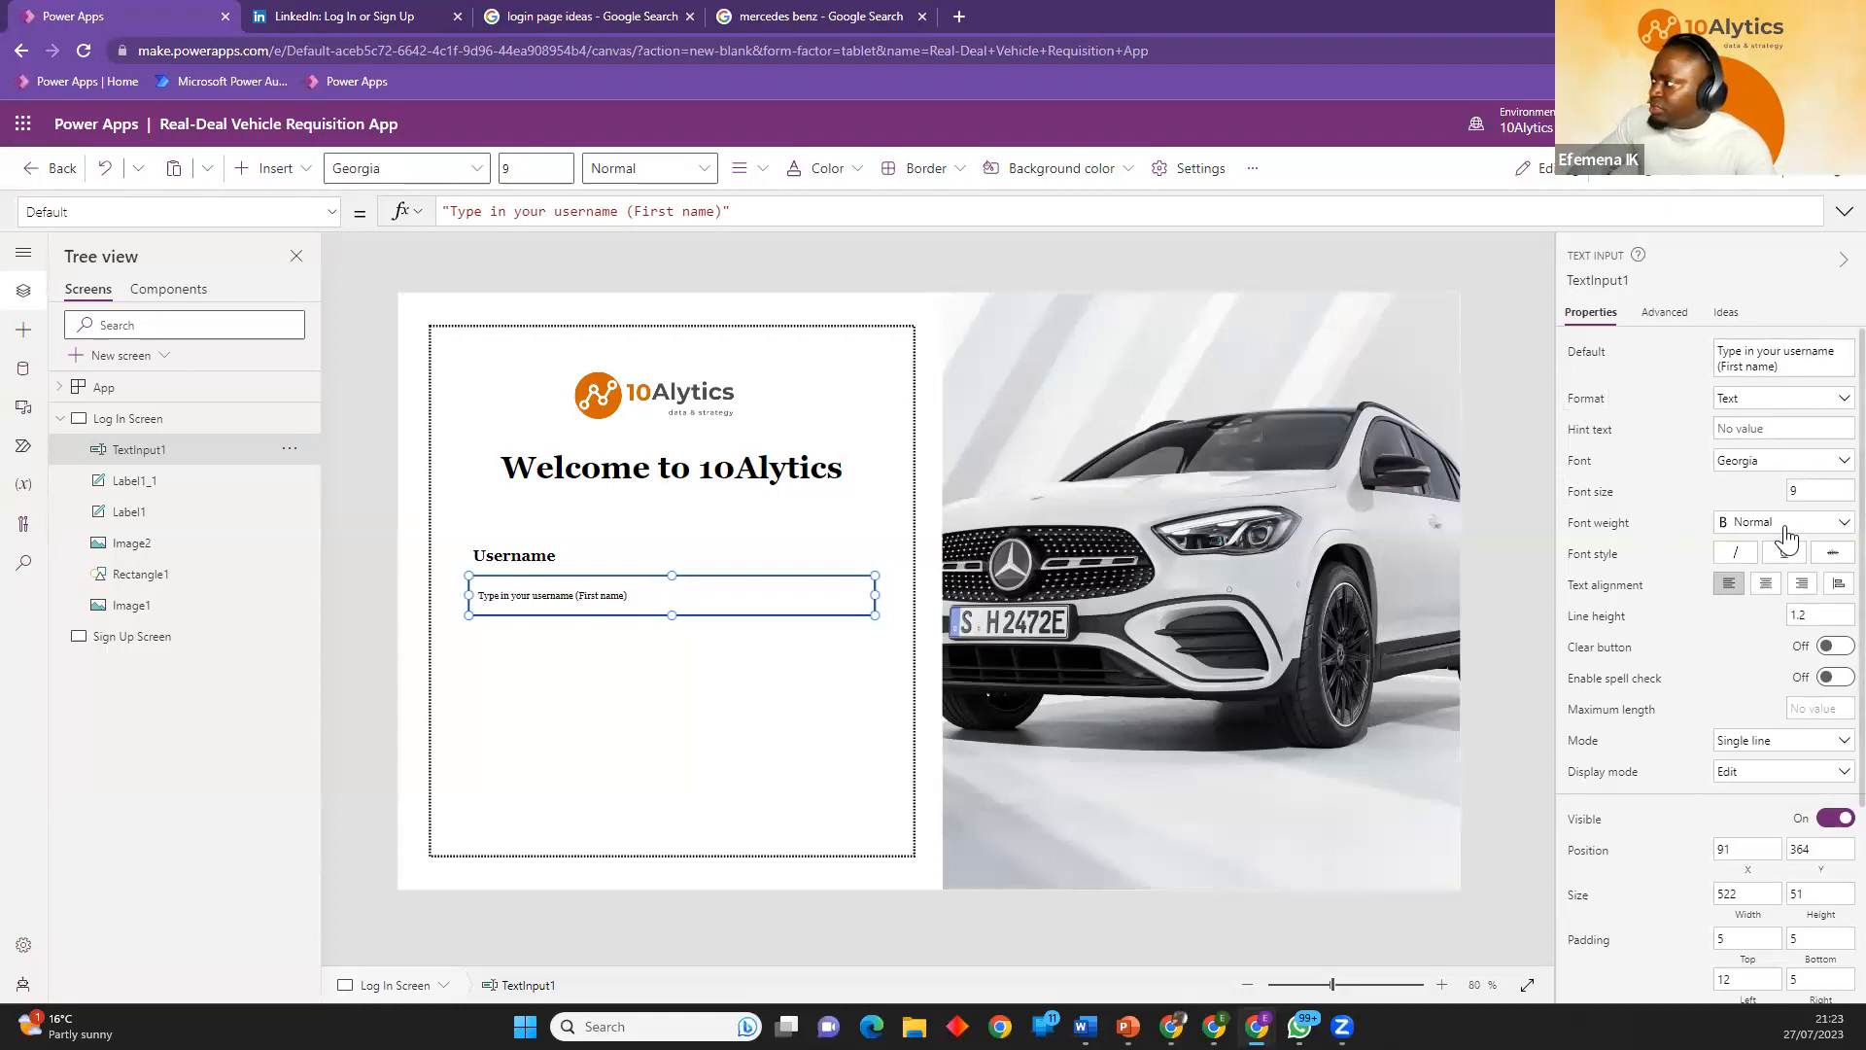
pyautogui.click(1775, 593)
pyautogui.click(1799, 490)
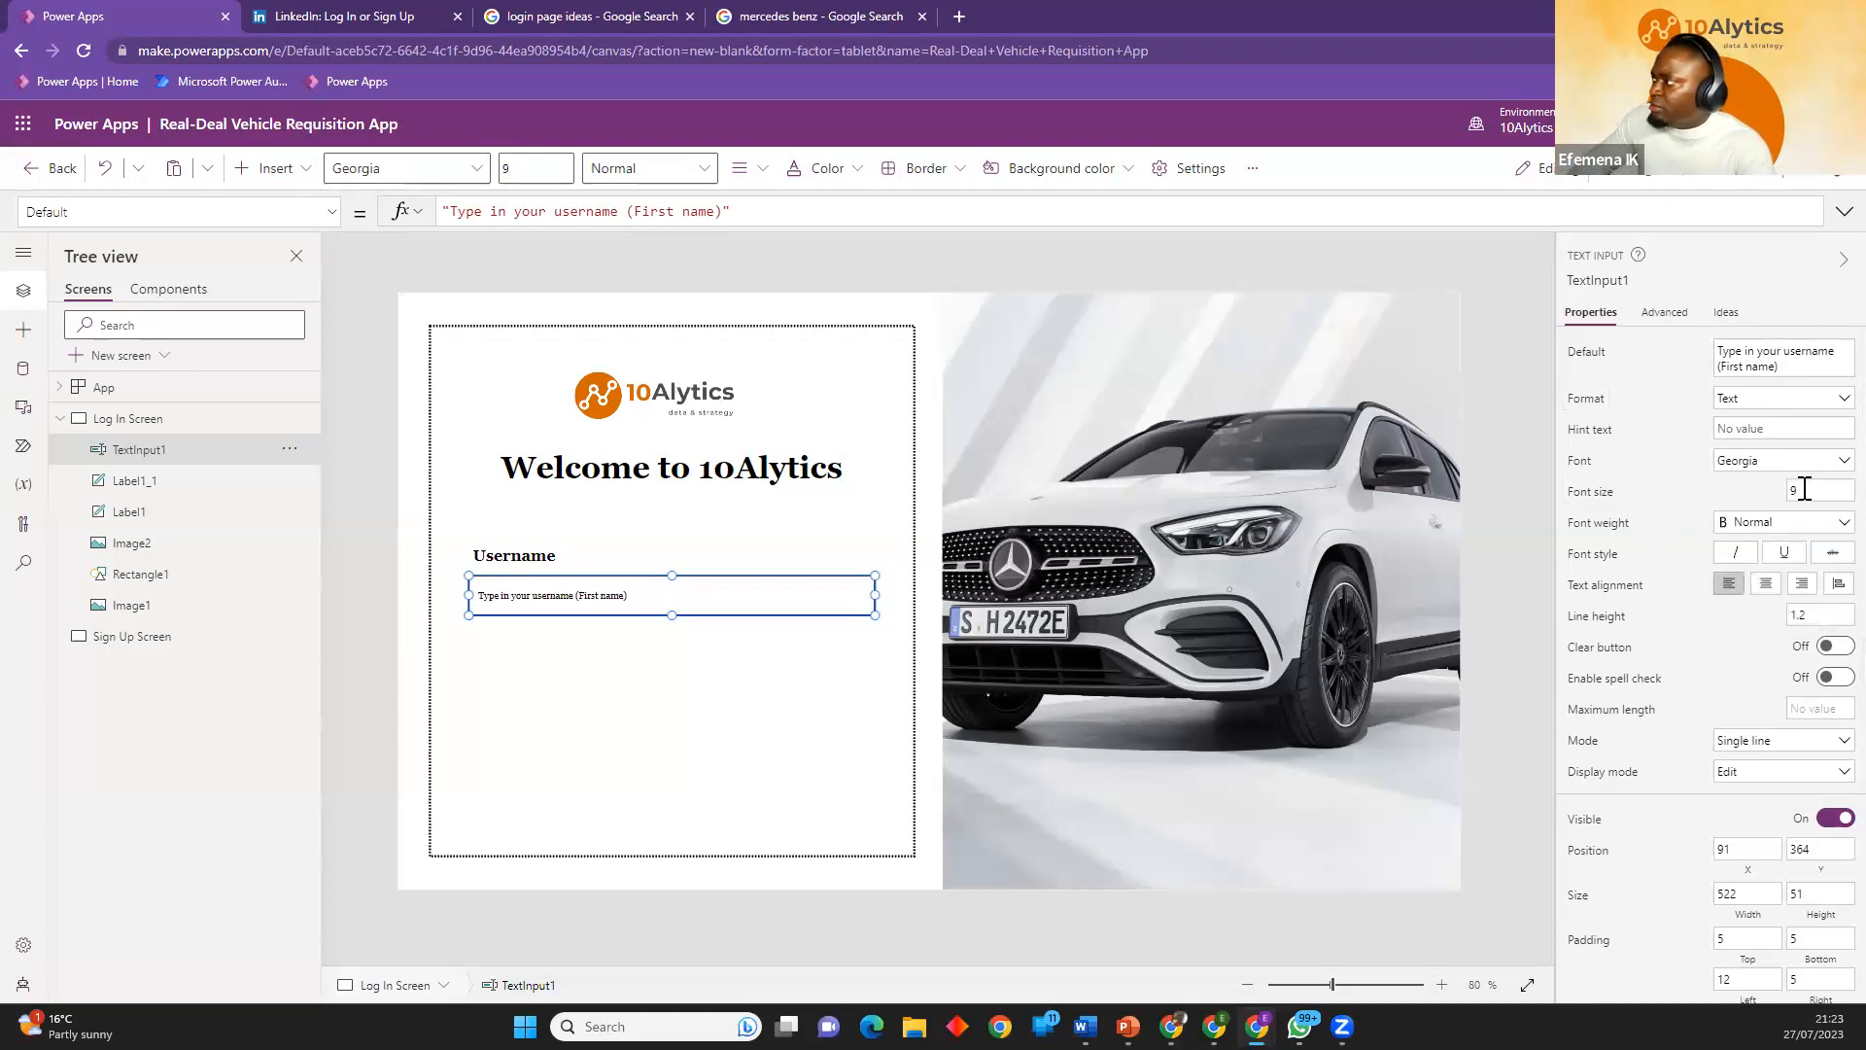
pyautogui.write('10')
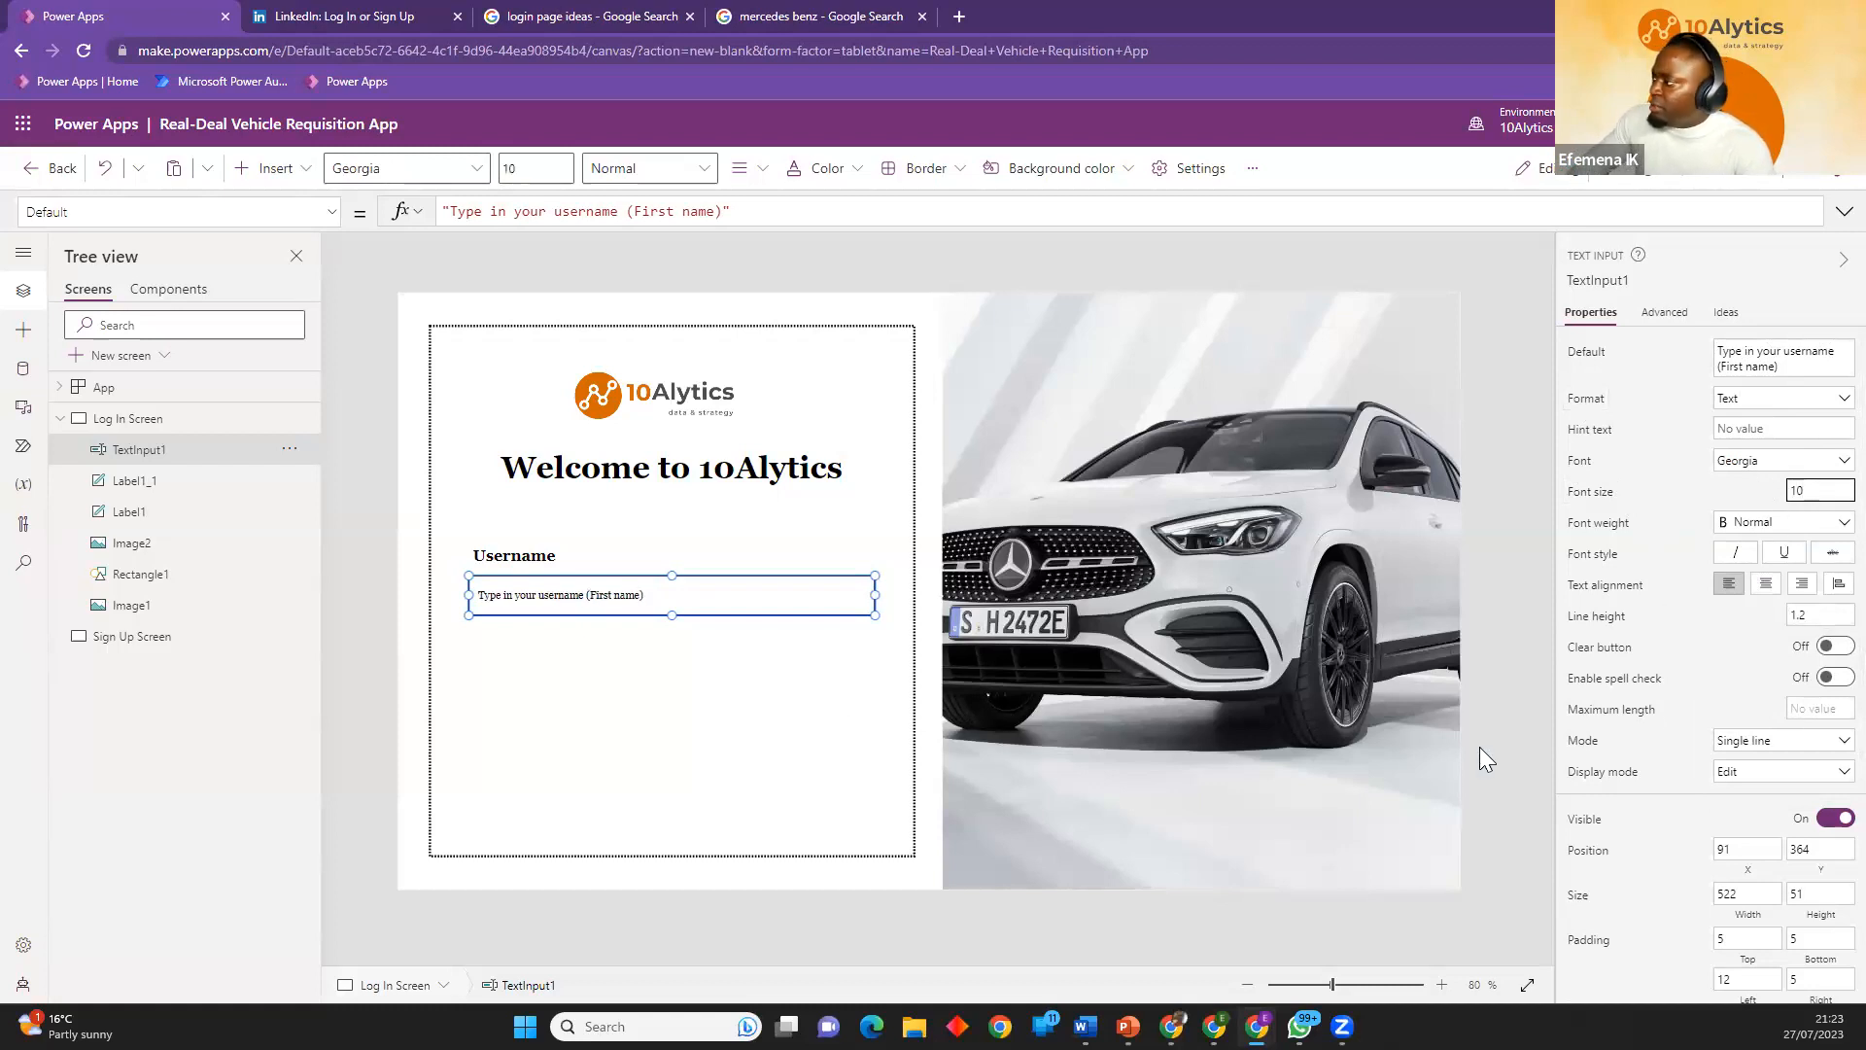
pyautogui.click(1689, 672)
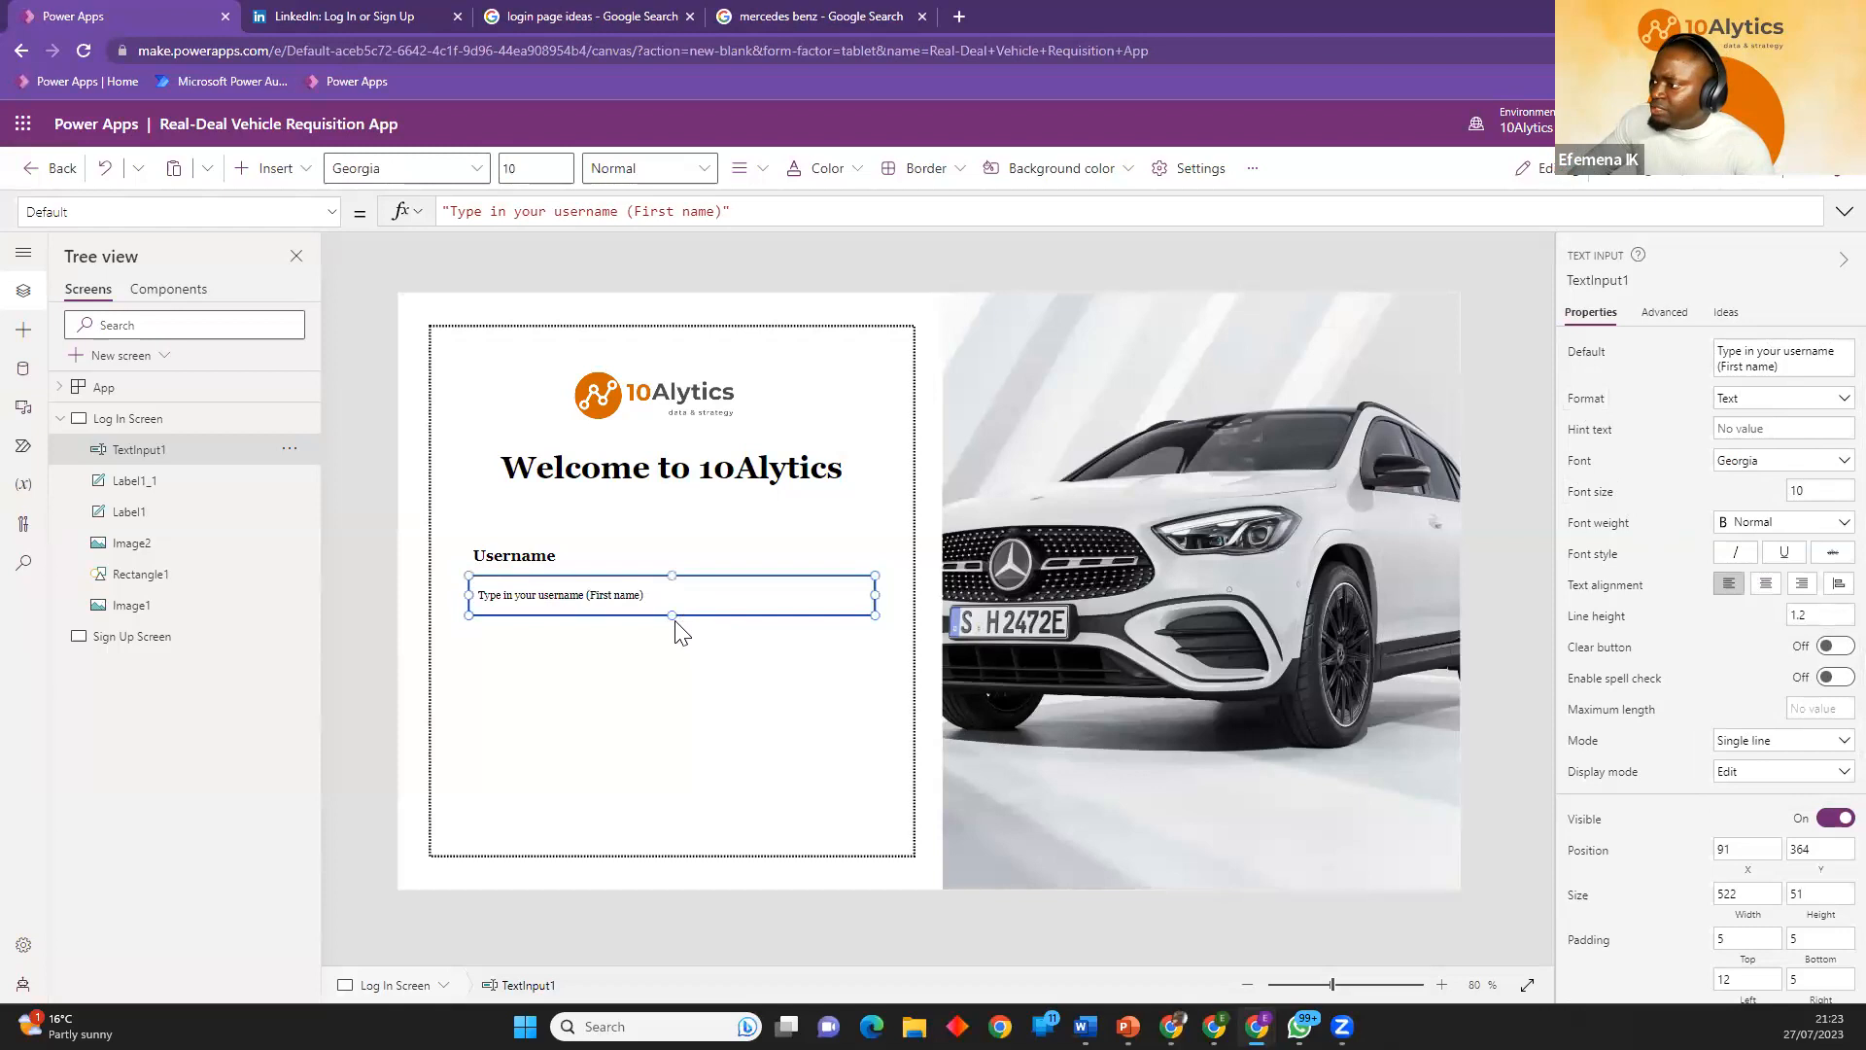
pyautogui.moveTo(672, 605); pyautogui.dragTo(670, 599)
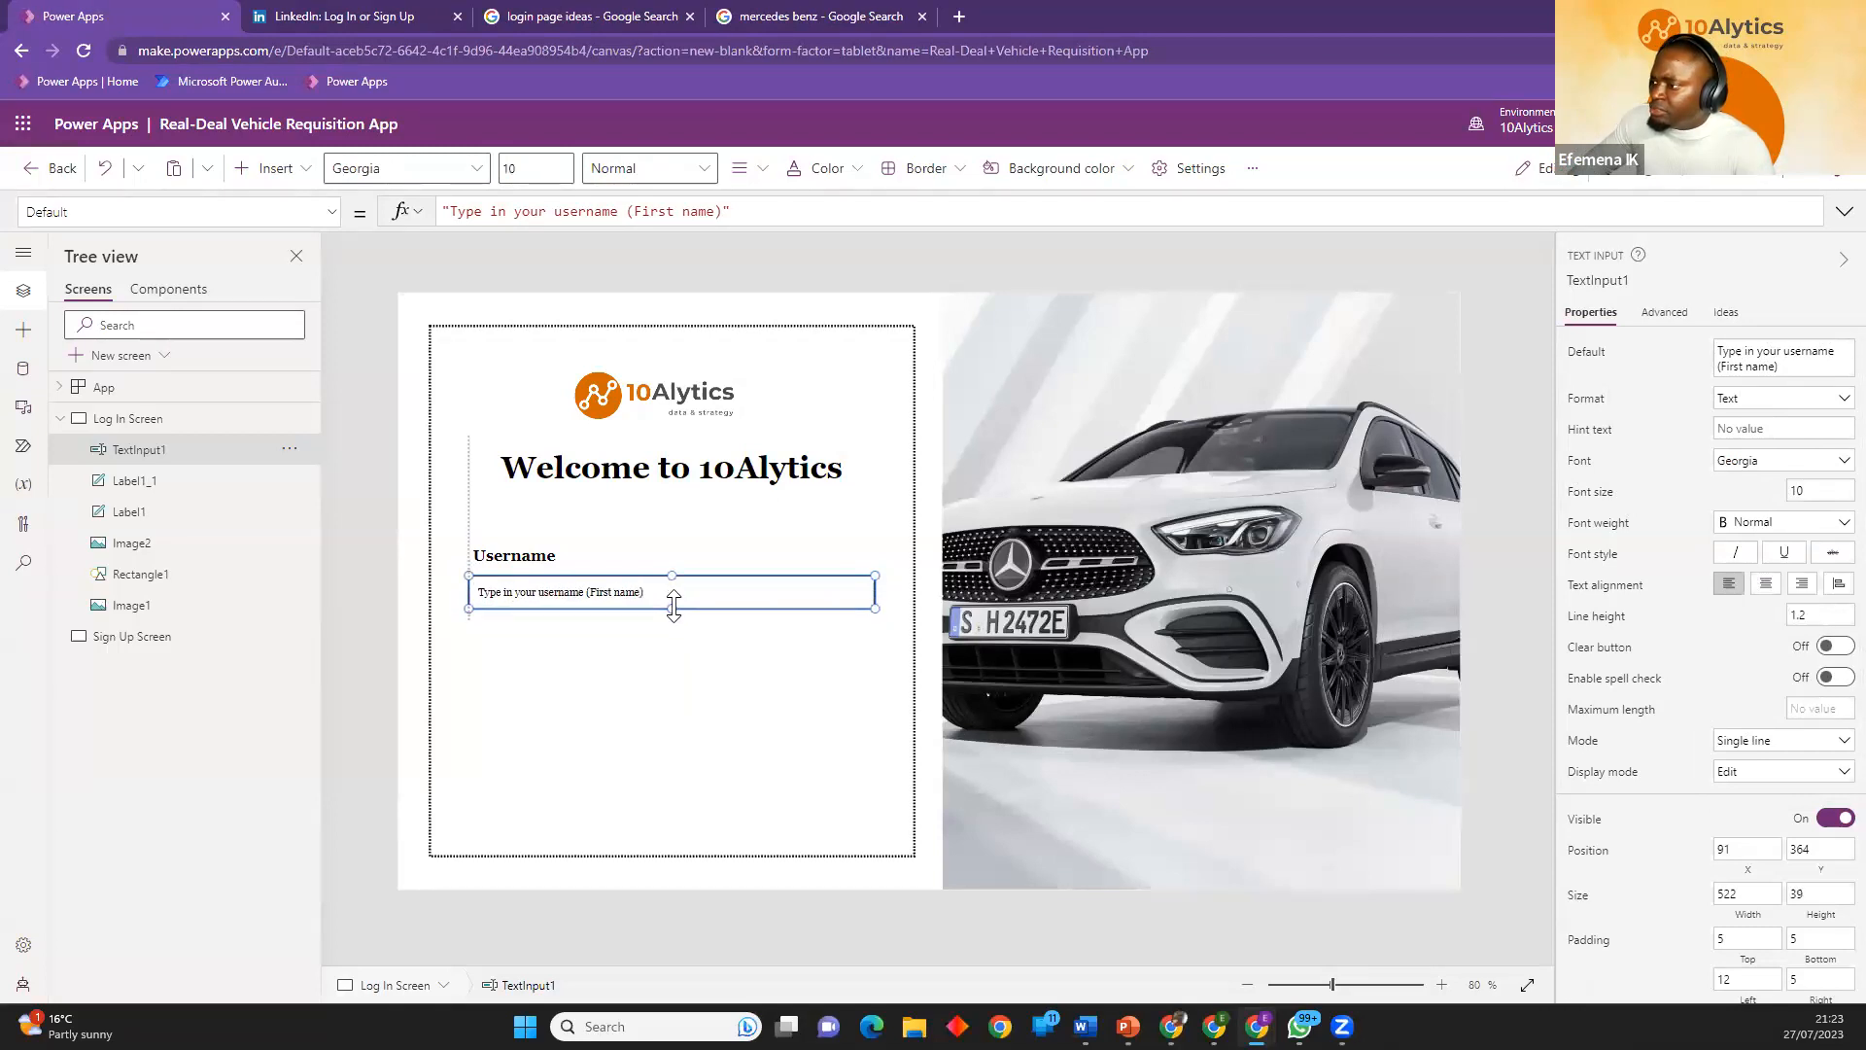
pyautogui.click(514, 560)
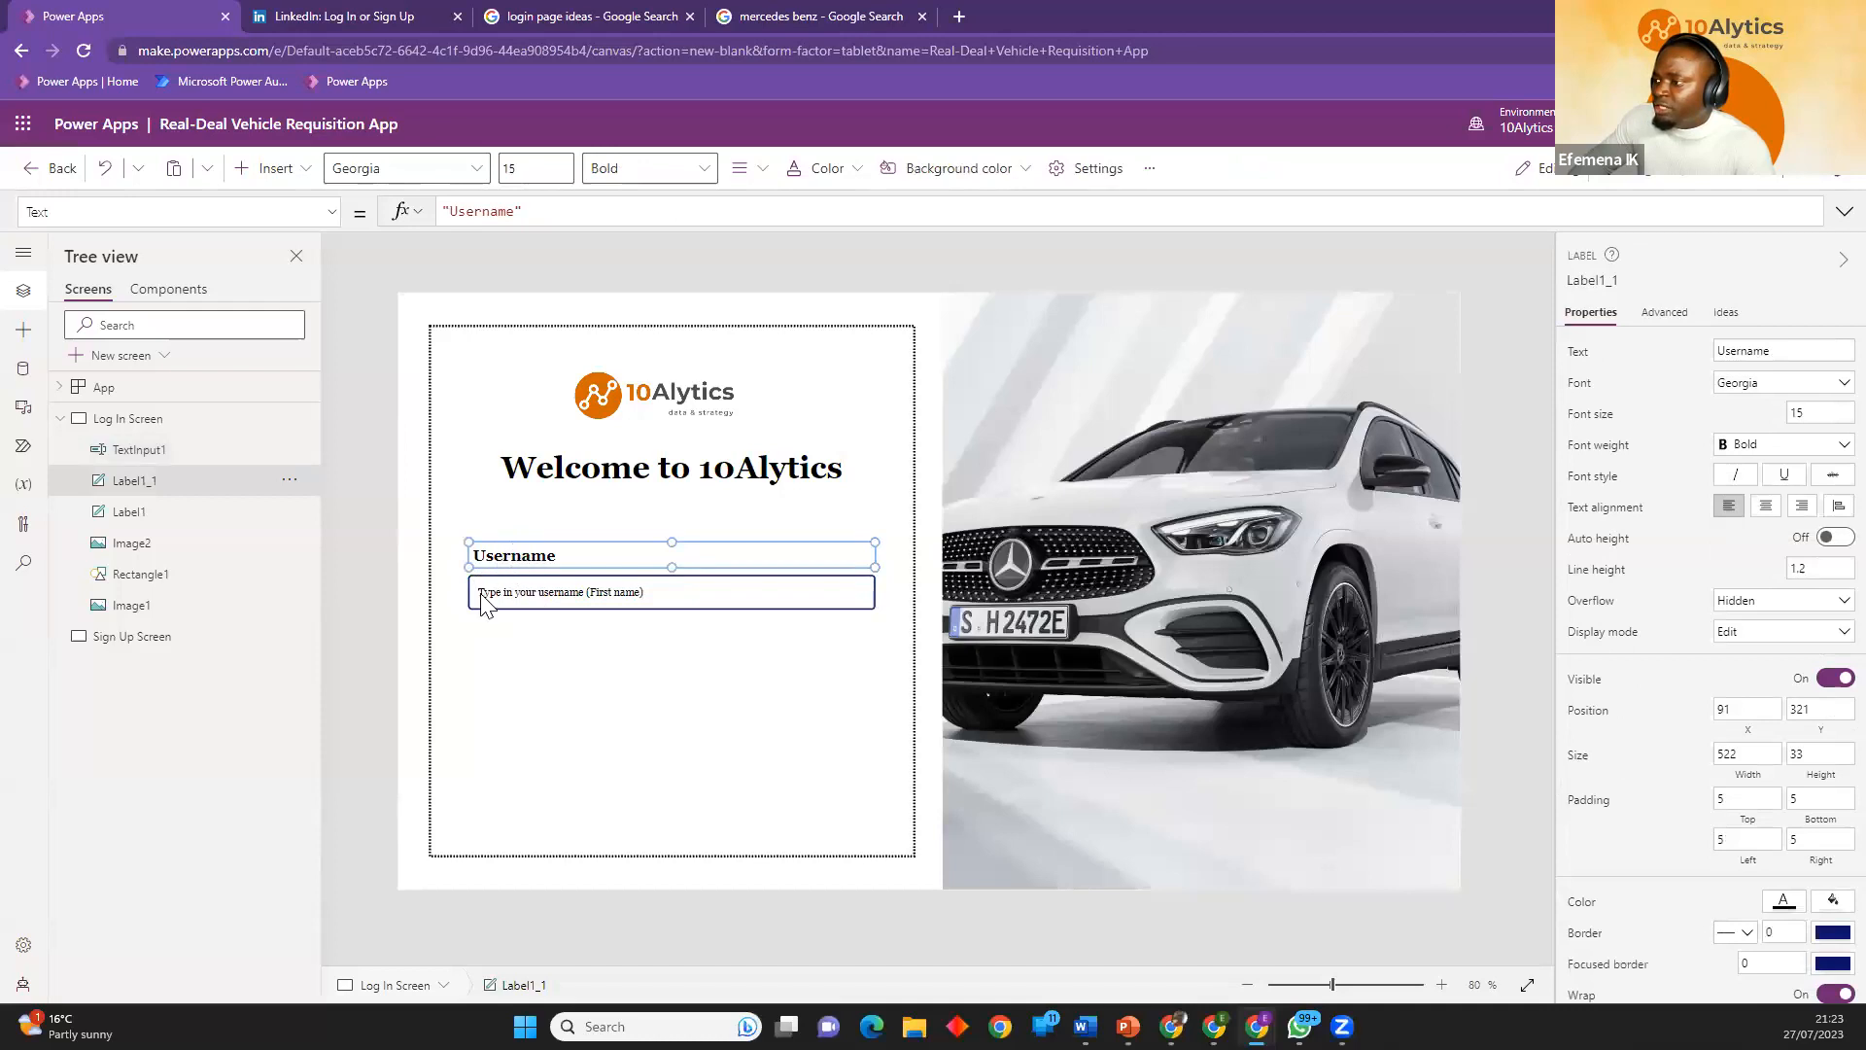
# Duplicate the Username label and its text input together and place the pair directly below, with the copied input at about X 91, Y 469.
pyautogui.click(647, 610)
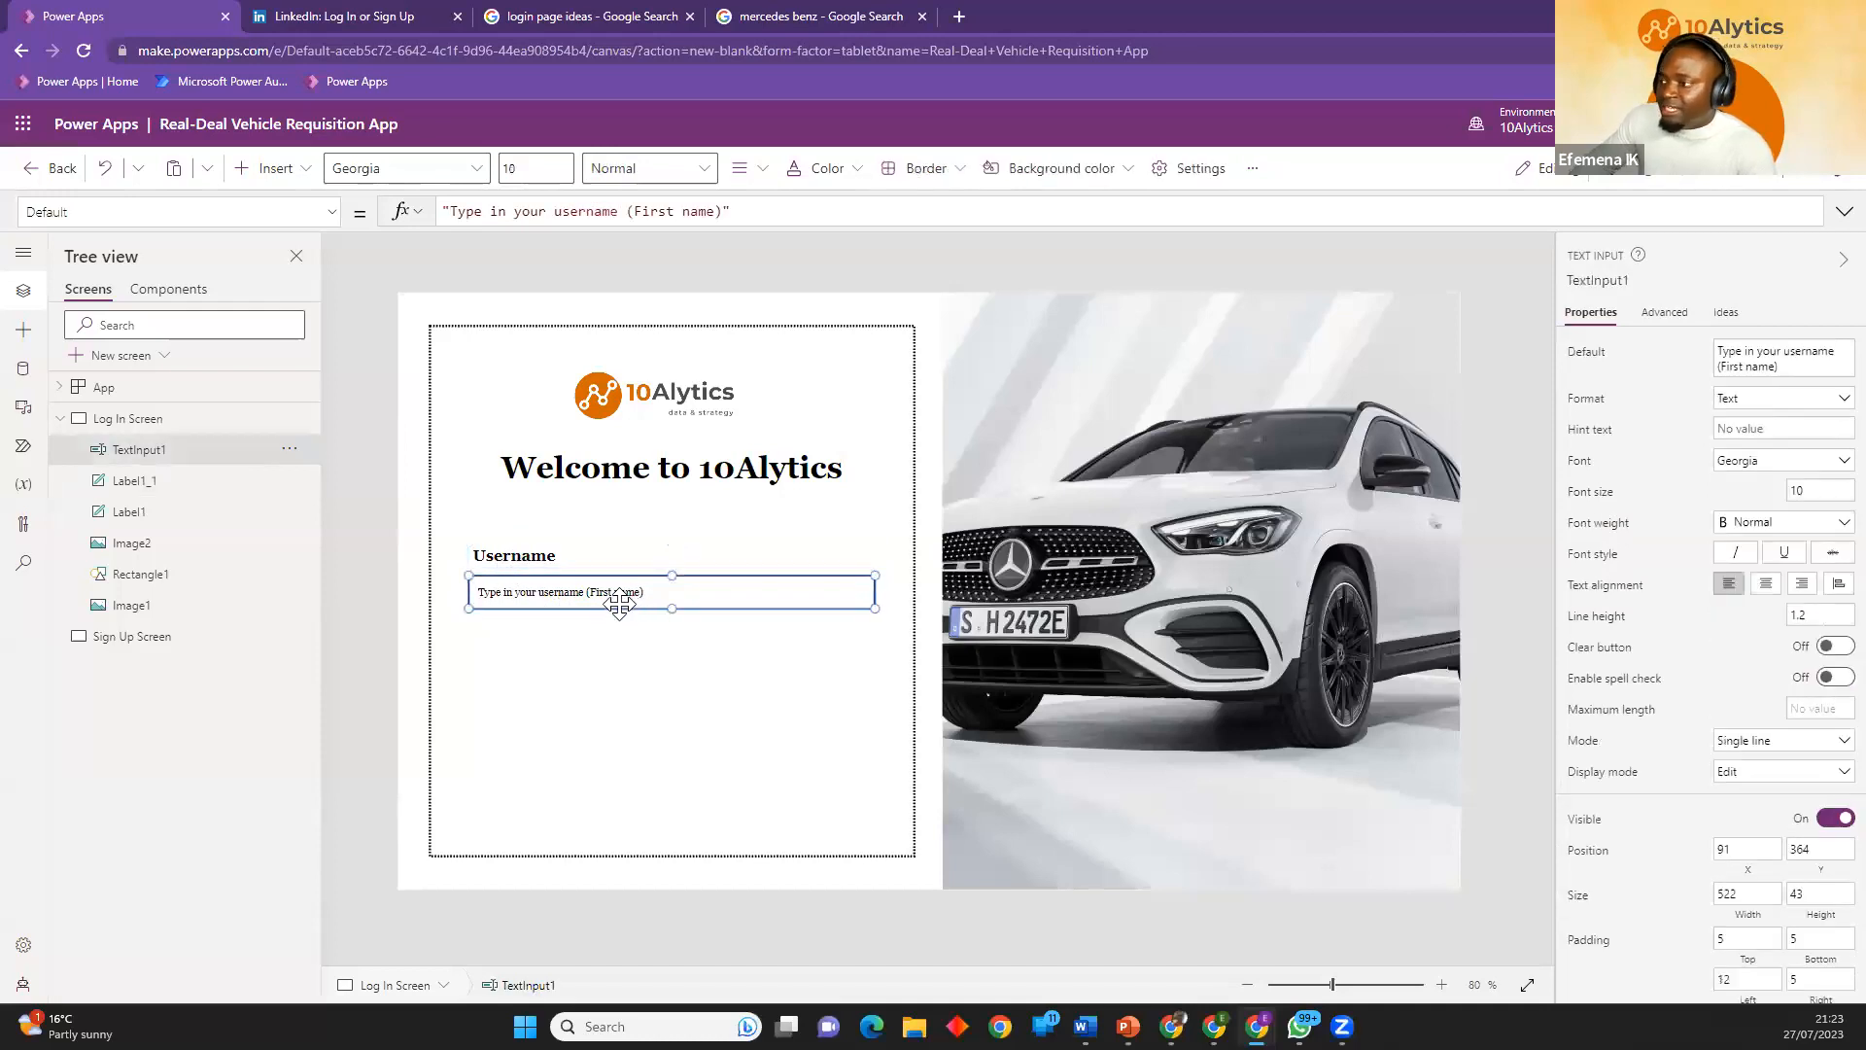
pyautogui.keyDown('shift'); pyautogui.click(585, 561); pyautogui.keyUp('shift')
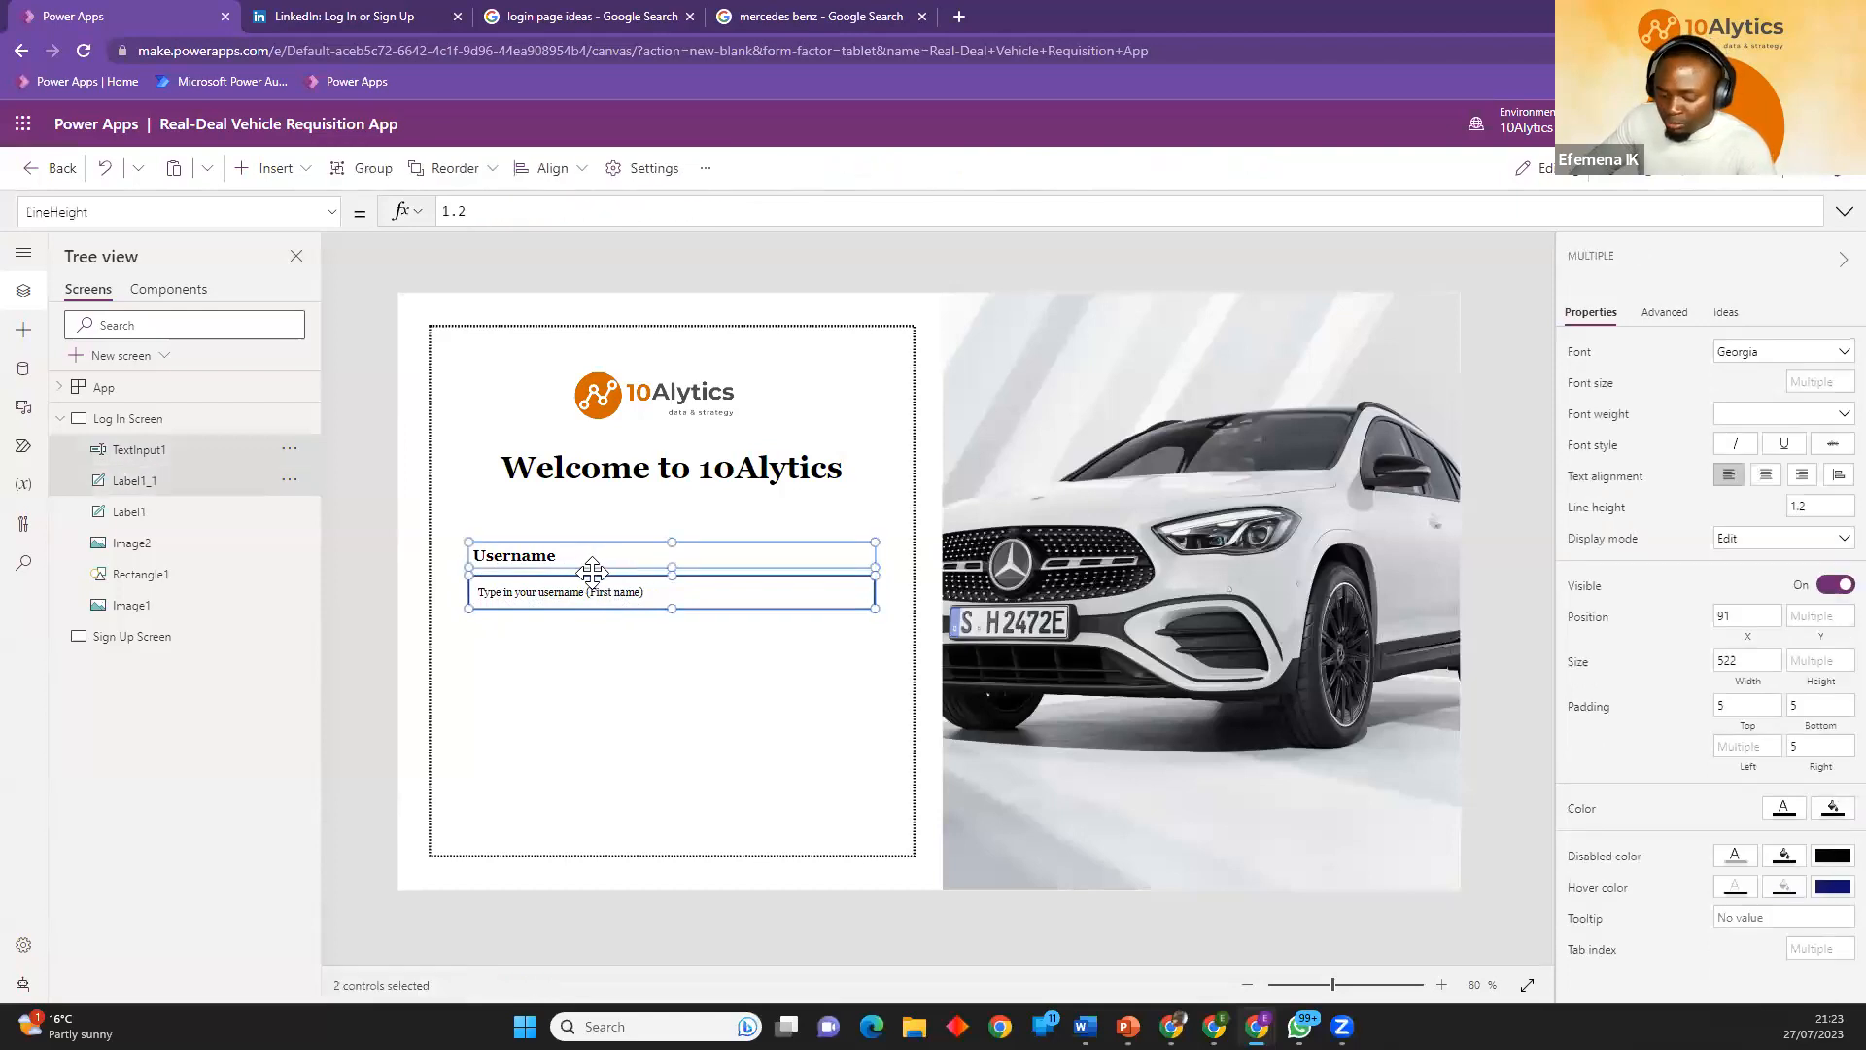
pyautogui.hotkey('ctrl', 'c')
pyautogui.hotkey('ctrl', 'v')
pyautogui.moveTo(605, 625); pyautogui.dragTo(593, 690)
# Change the copied label's text to "Password".
pyautogui.doubleClick(540, 636)
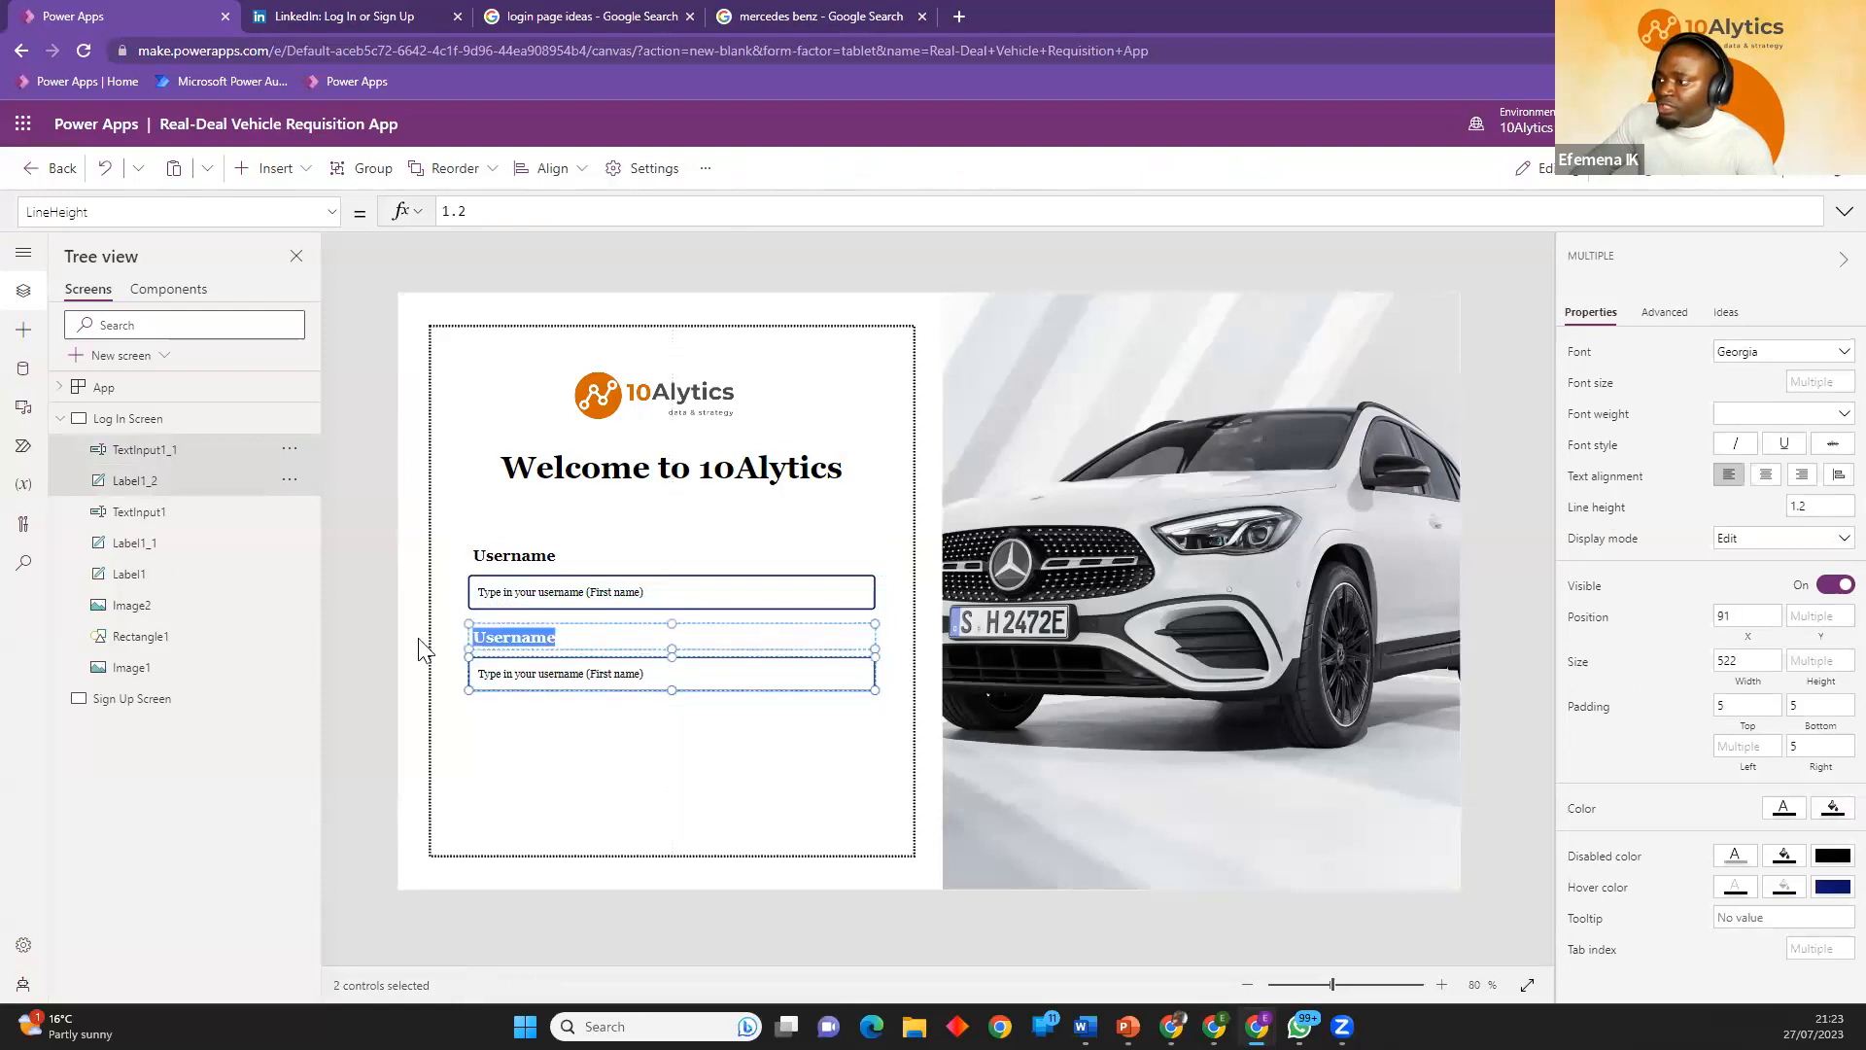
pyautogui.write('Passw')
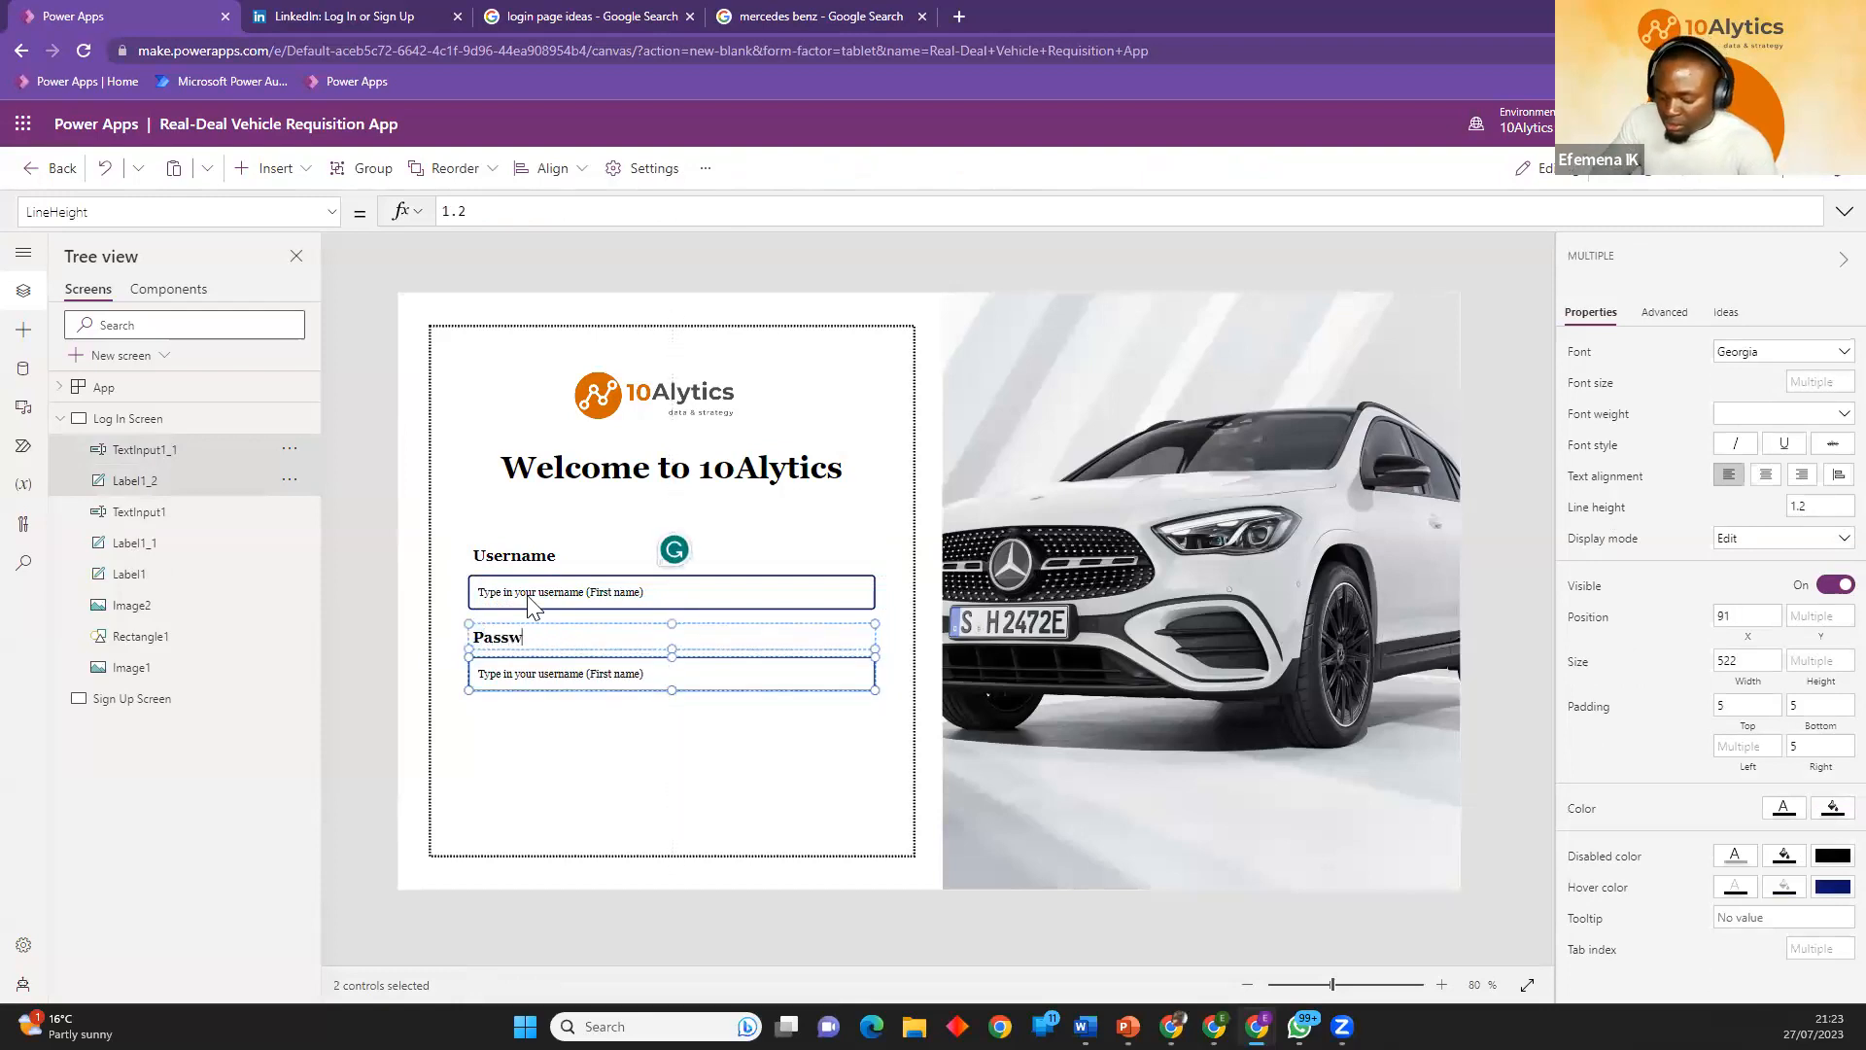
pyautogui.write('ord')
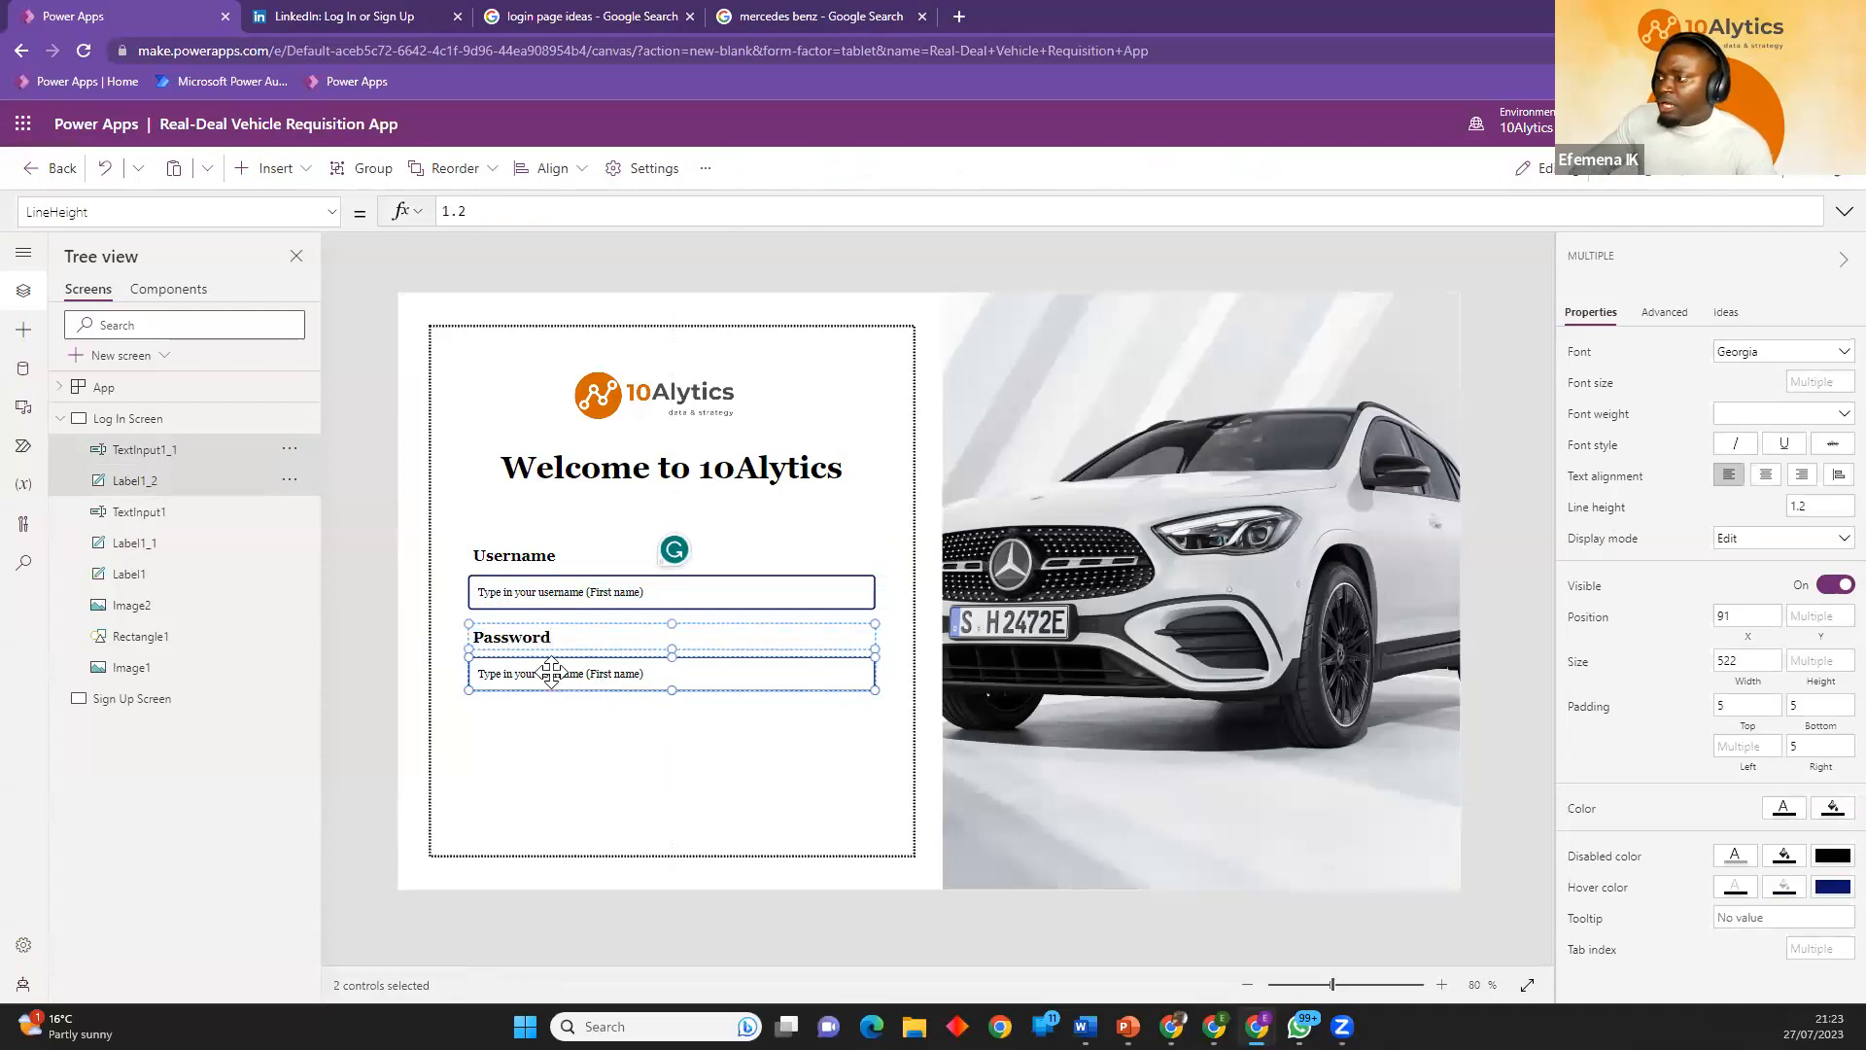
pyautogui.click(577, 771)
pyautogui.click(355, 655)
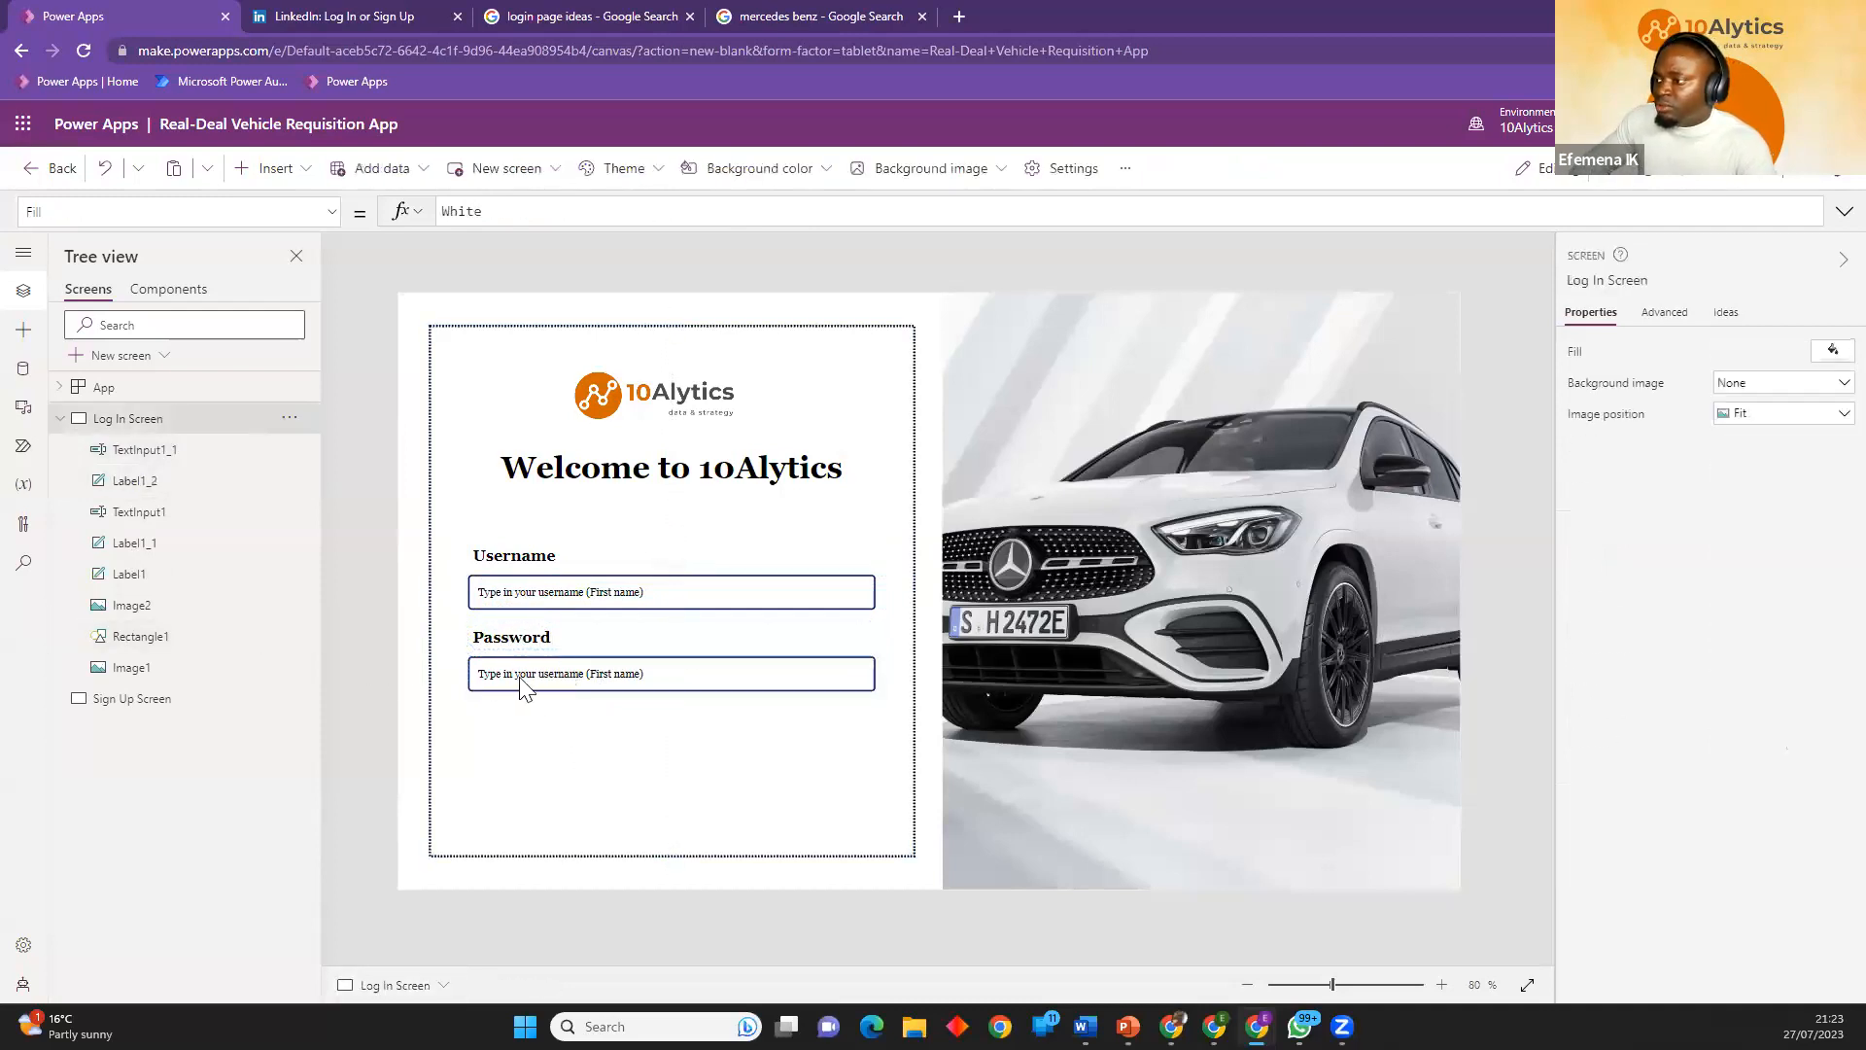
# Set the default text of the input below the Password label to "Type in your password".
pyautogui.click(534, 678)
pyautogui.click(1797, 370)
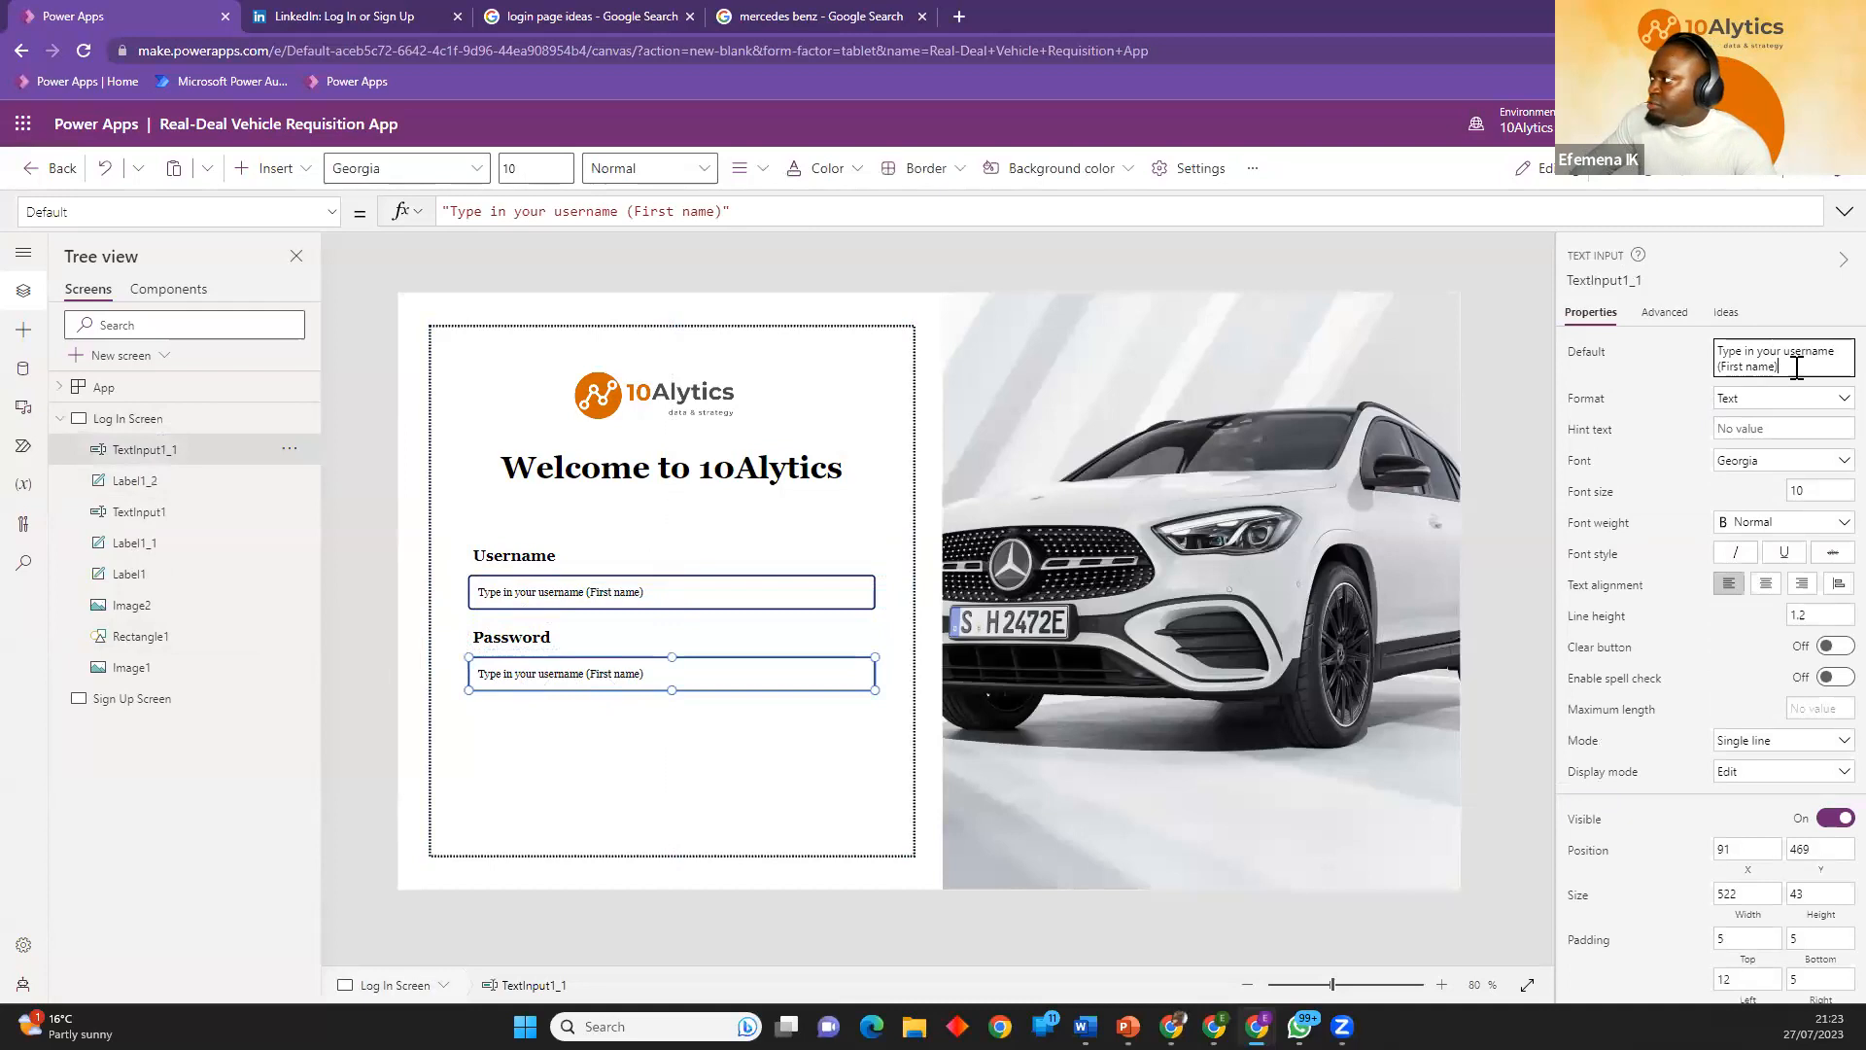
pyautogui.moveTo(1797, 370); pyautogui.dragTo(1791, 355)
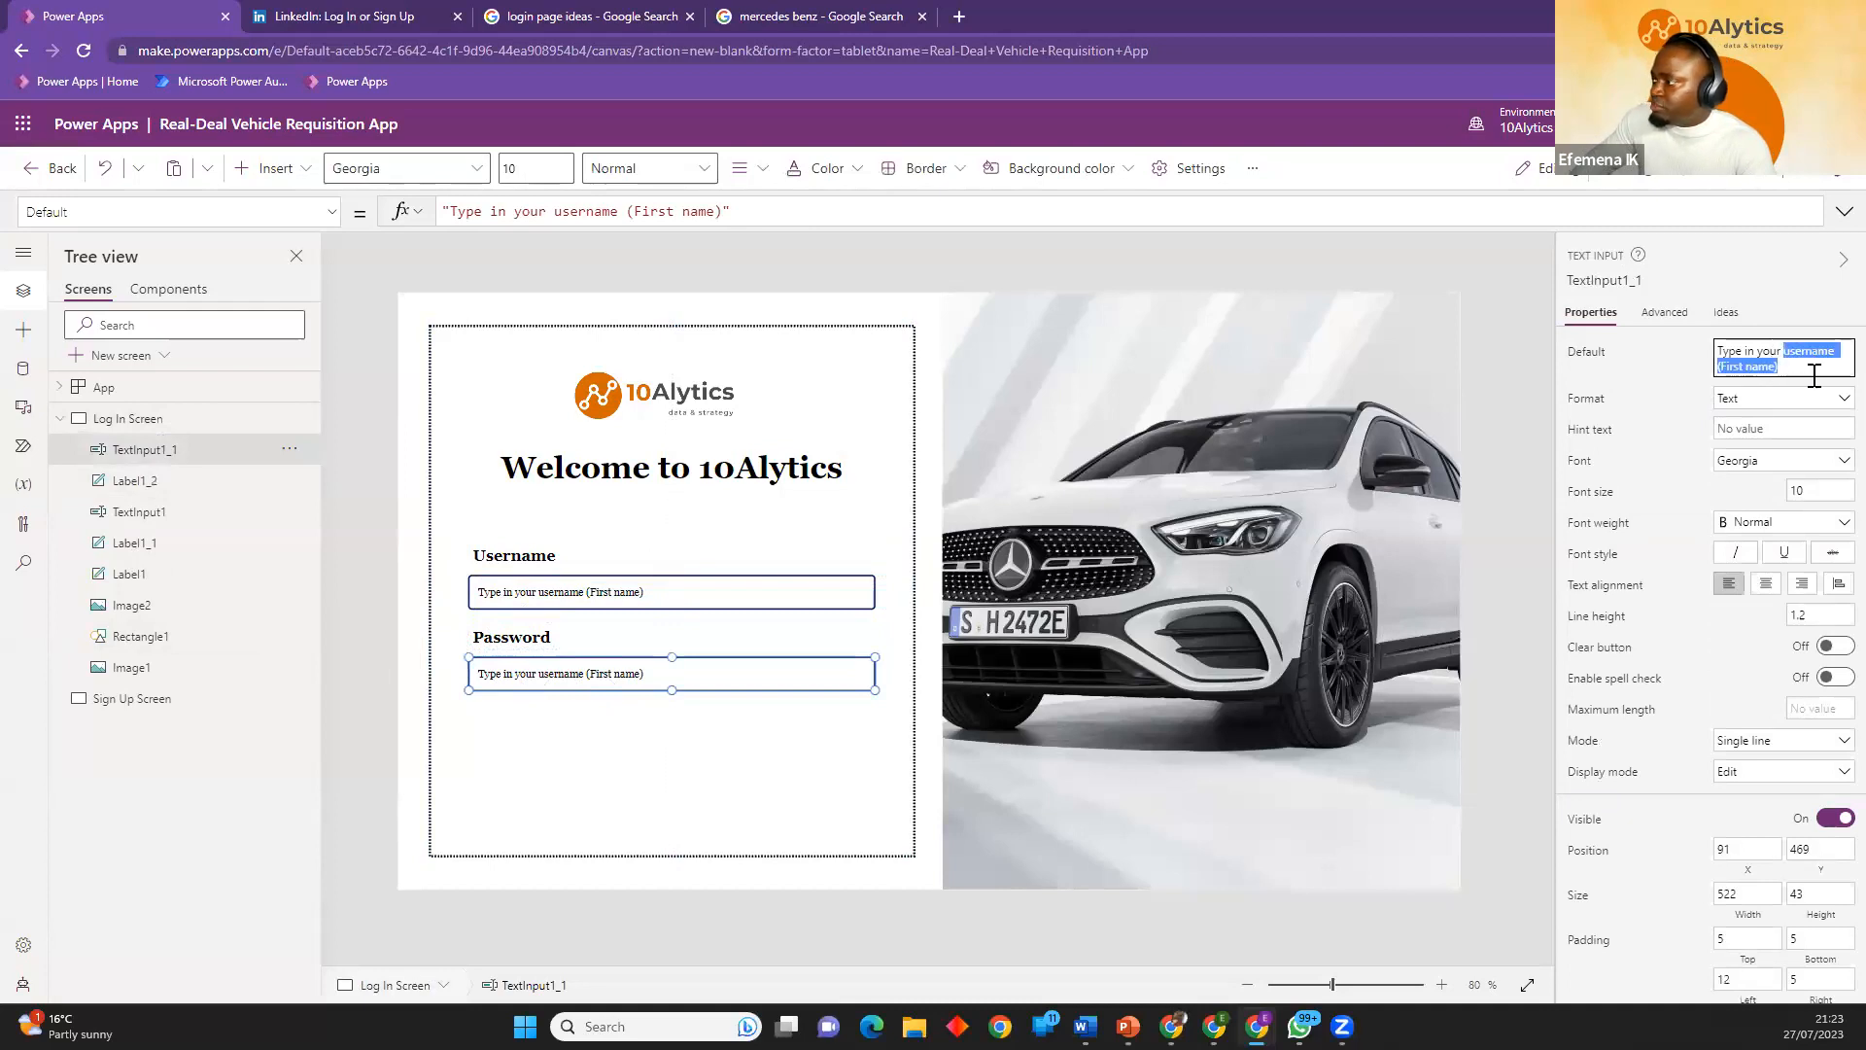
pyautogui.write('pe in your p')
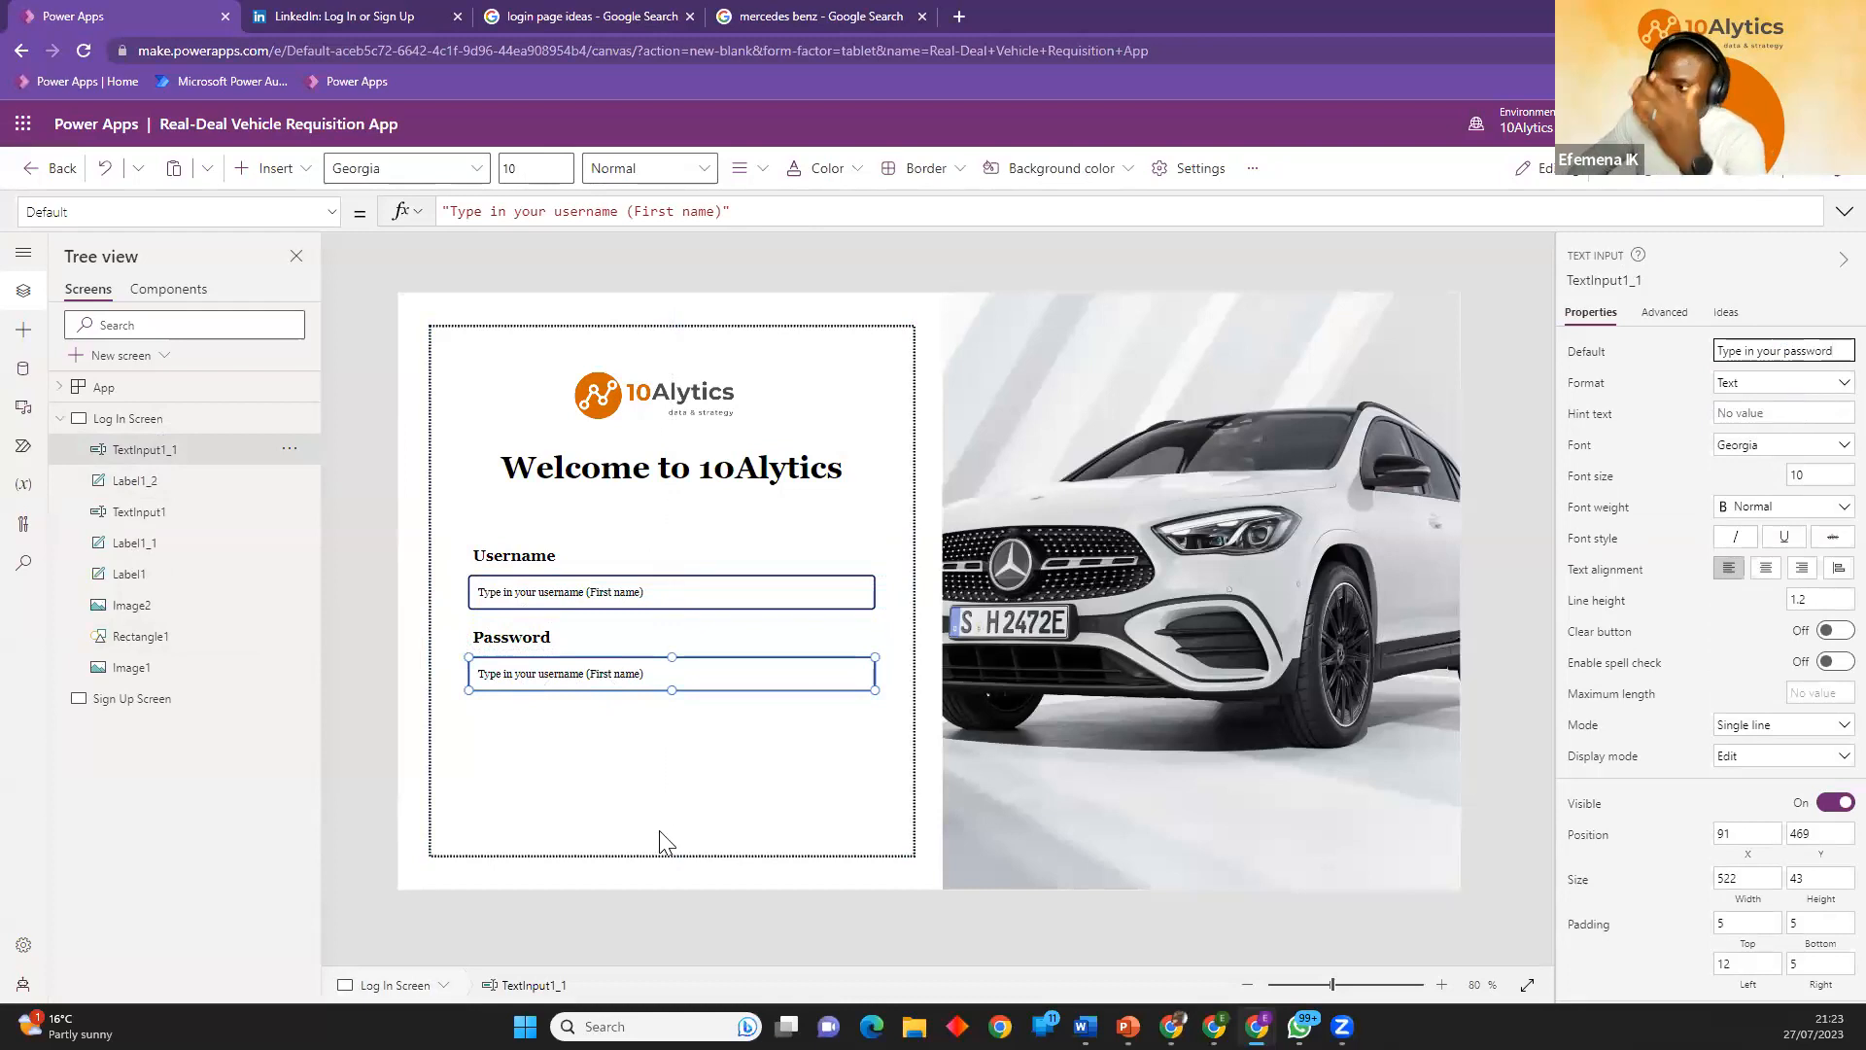
pyautogui.write('assword')
pyautogui.click(645, 806)
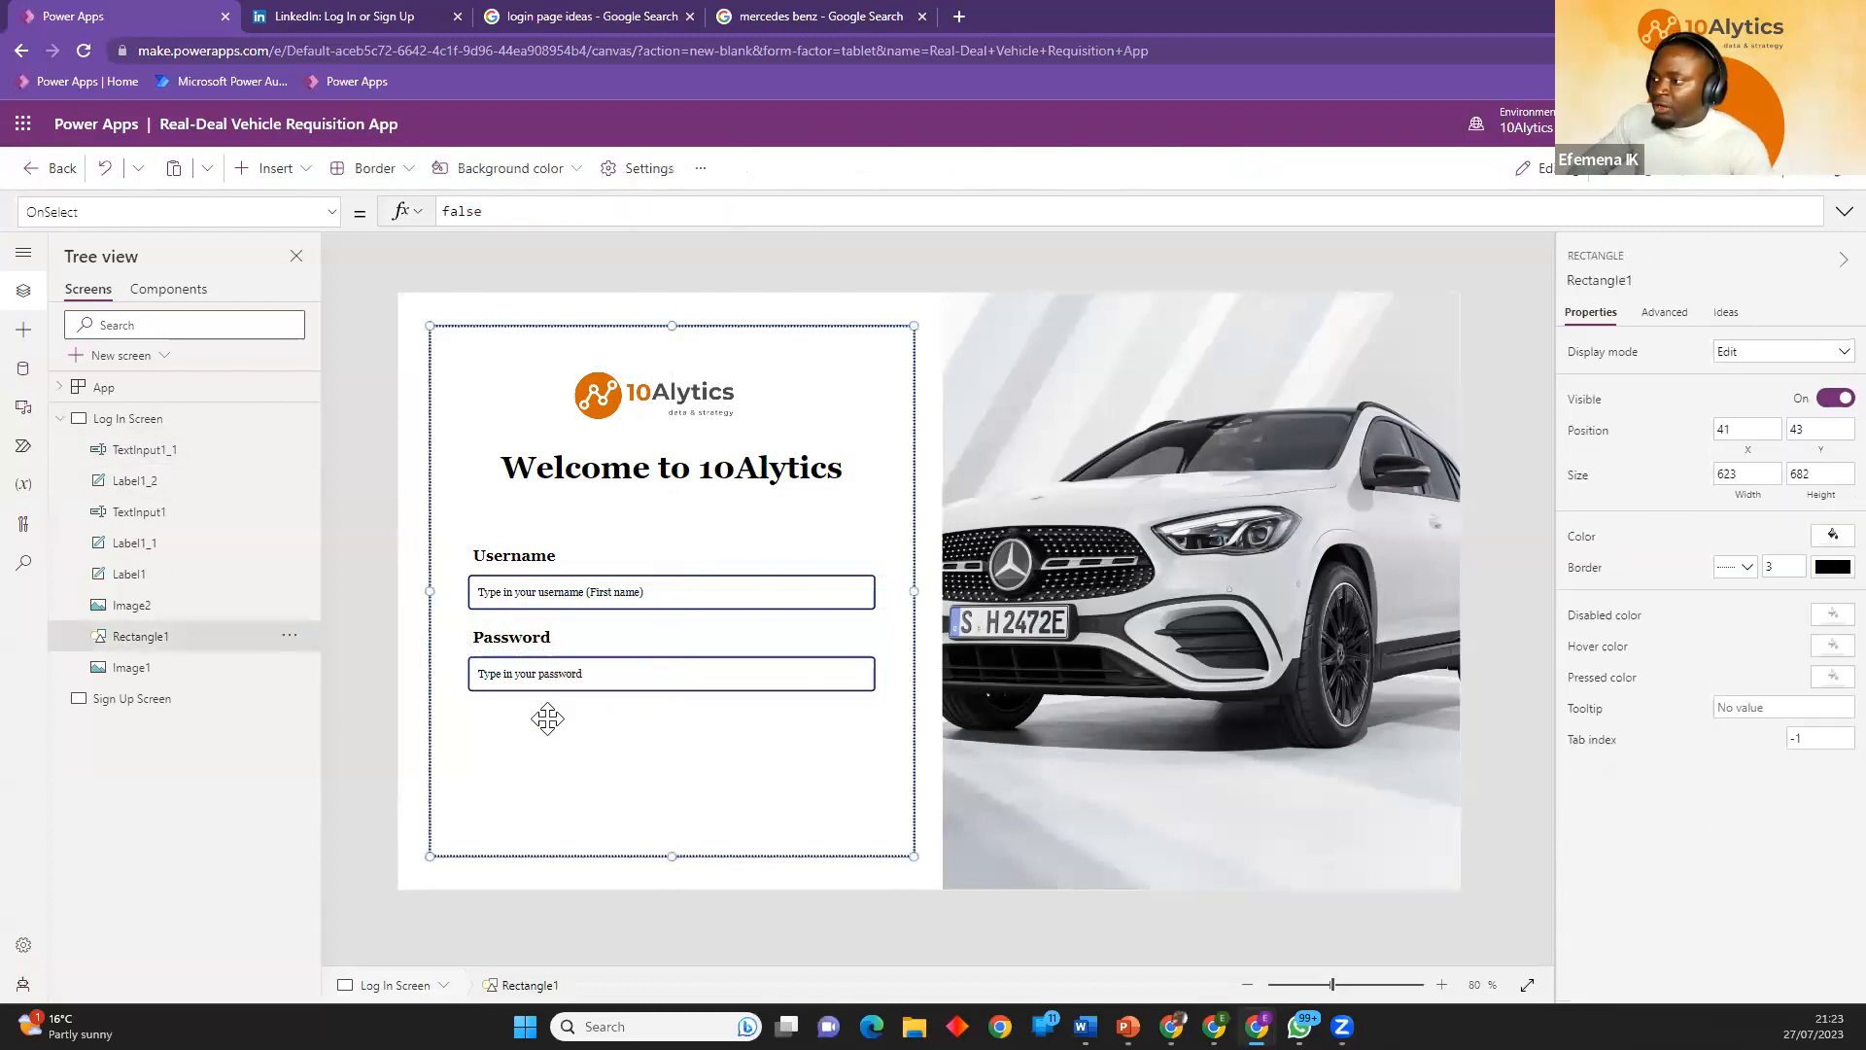
pyautogui.click(422, 653)
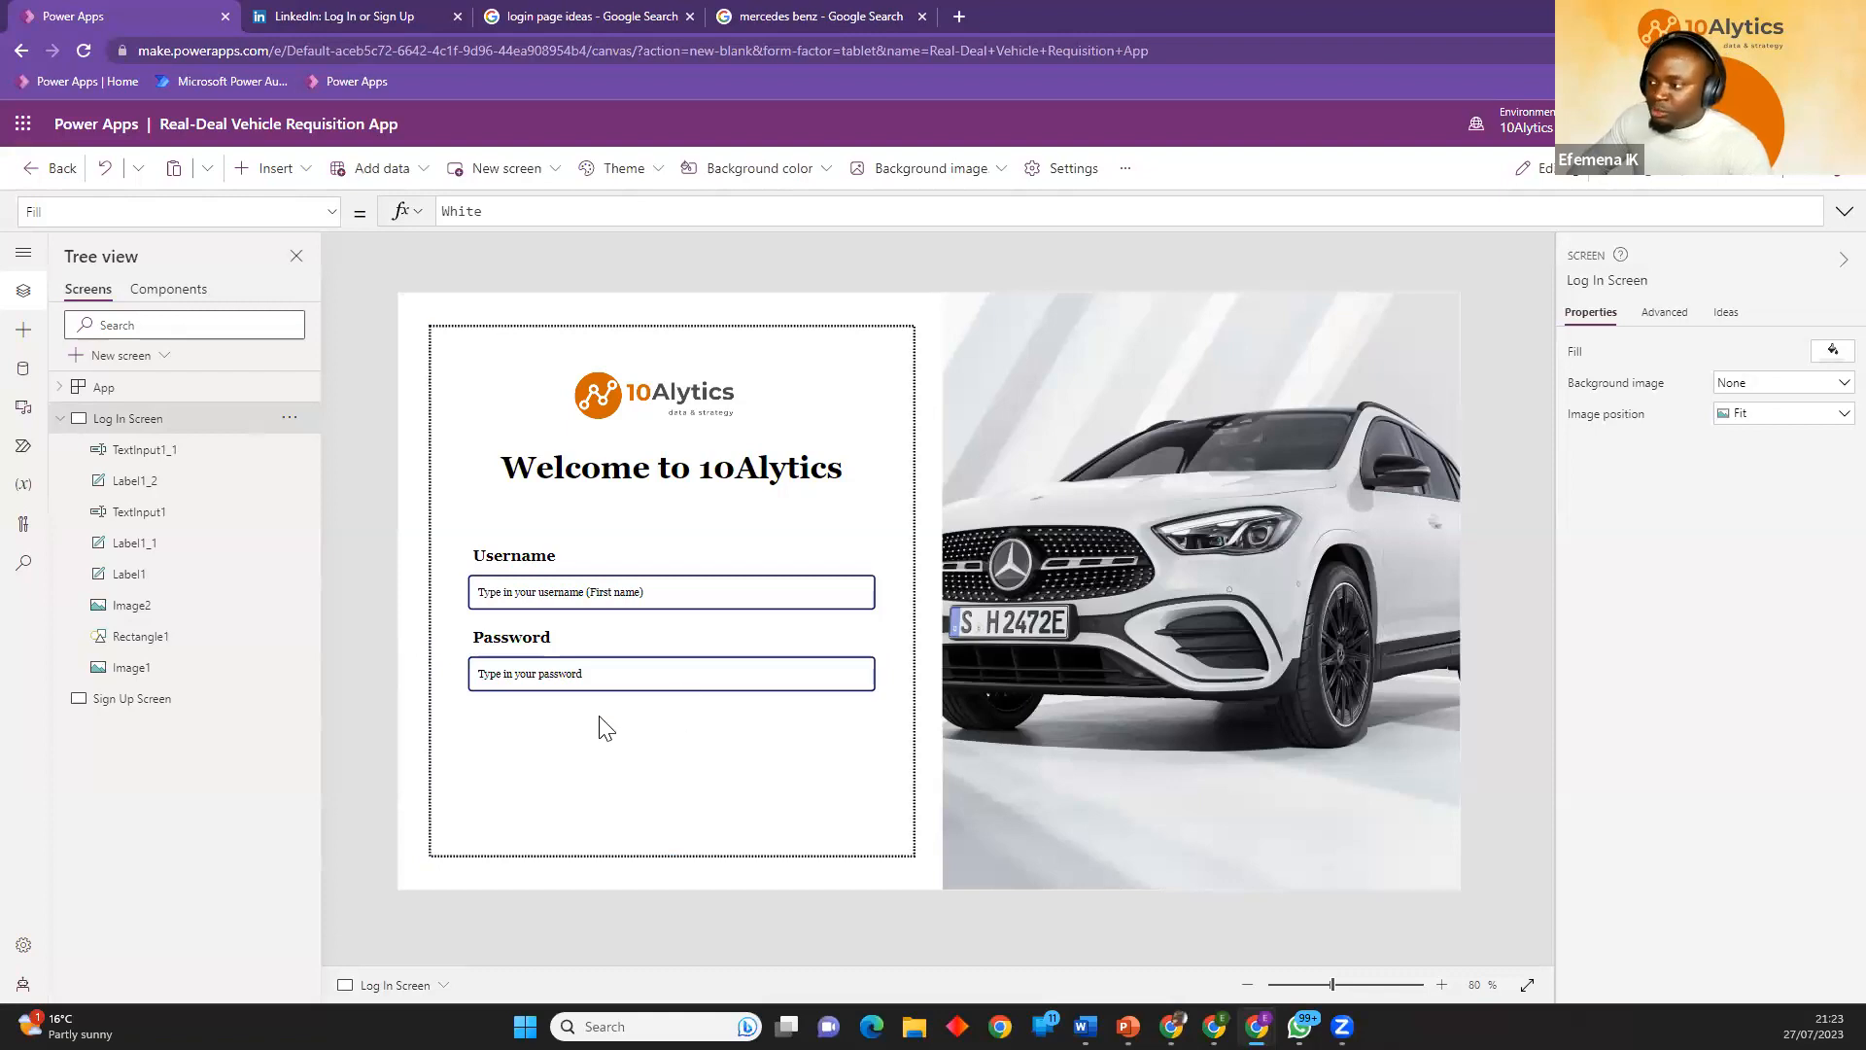
# Examine the login page design references and LinkedIn's forgotten-password link and reset page, and return to Power Apps.
pyautogui.click(819, 14)
pyautogui.click(657, 20)
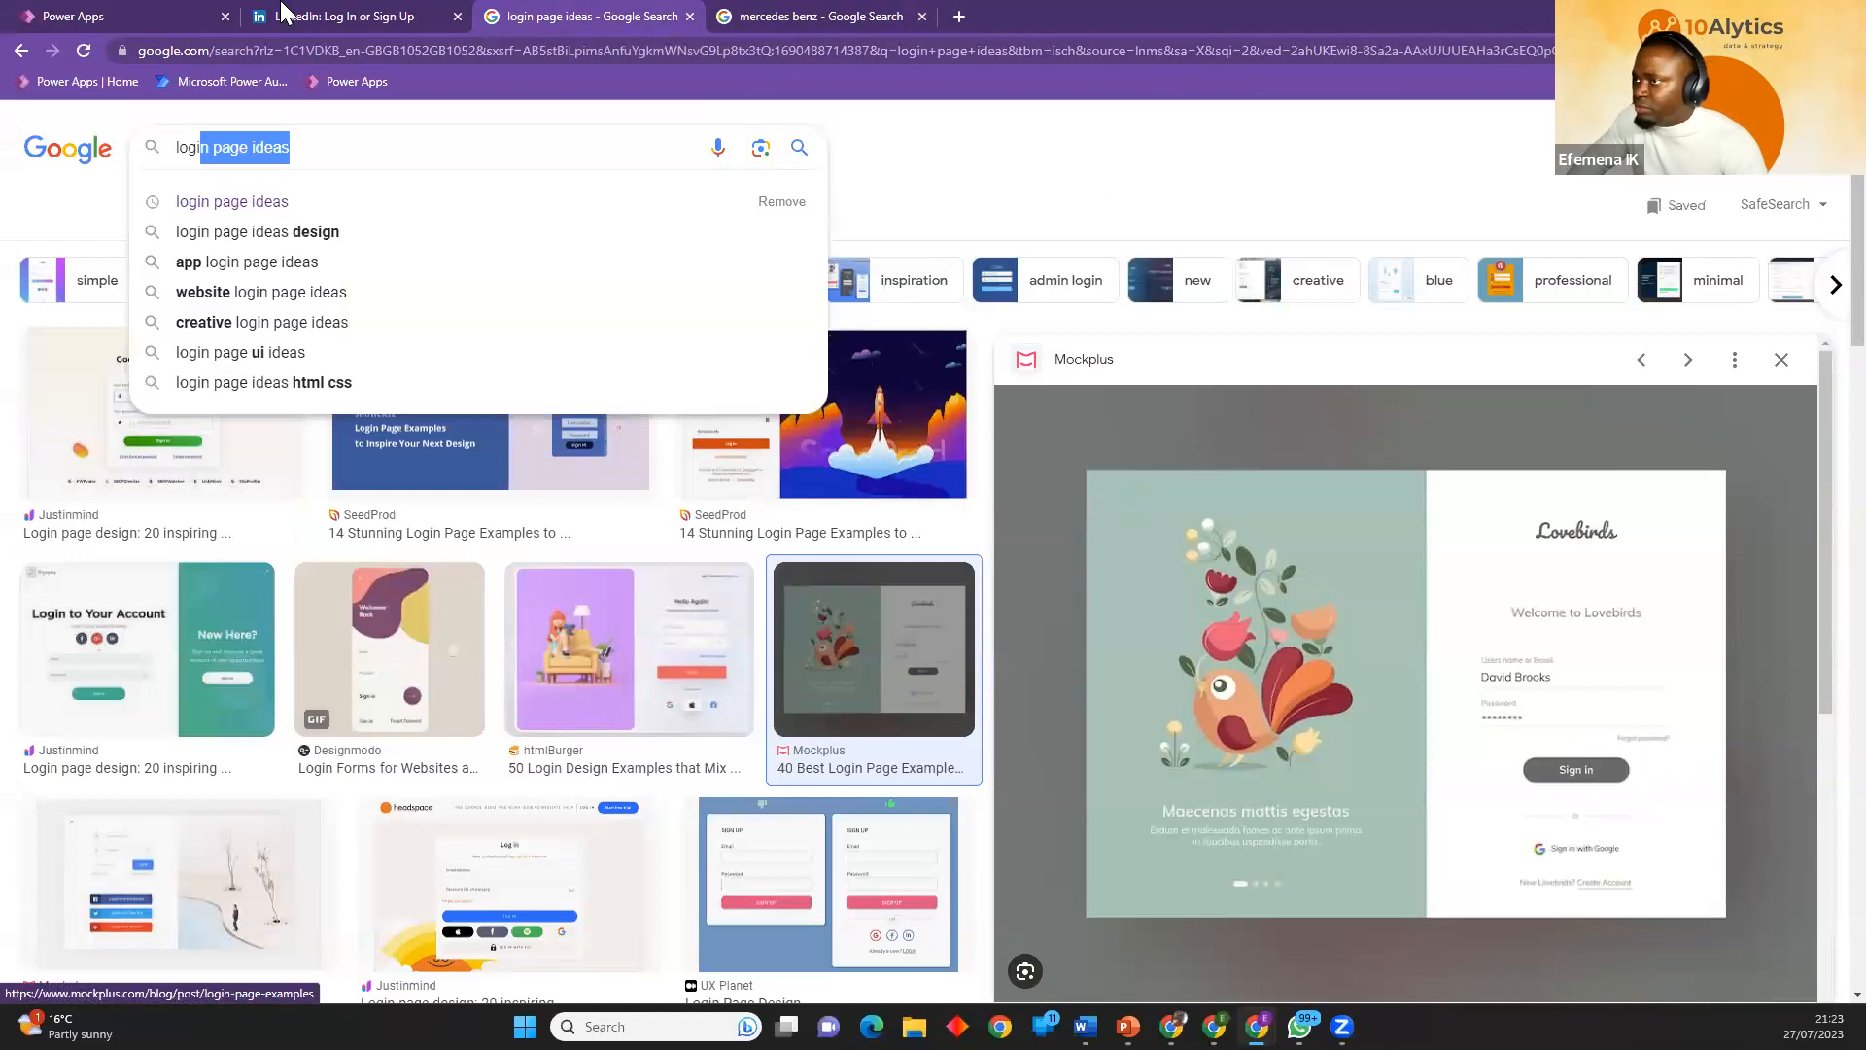
pyautogui.click(146, 16)
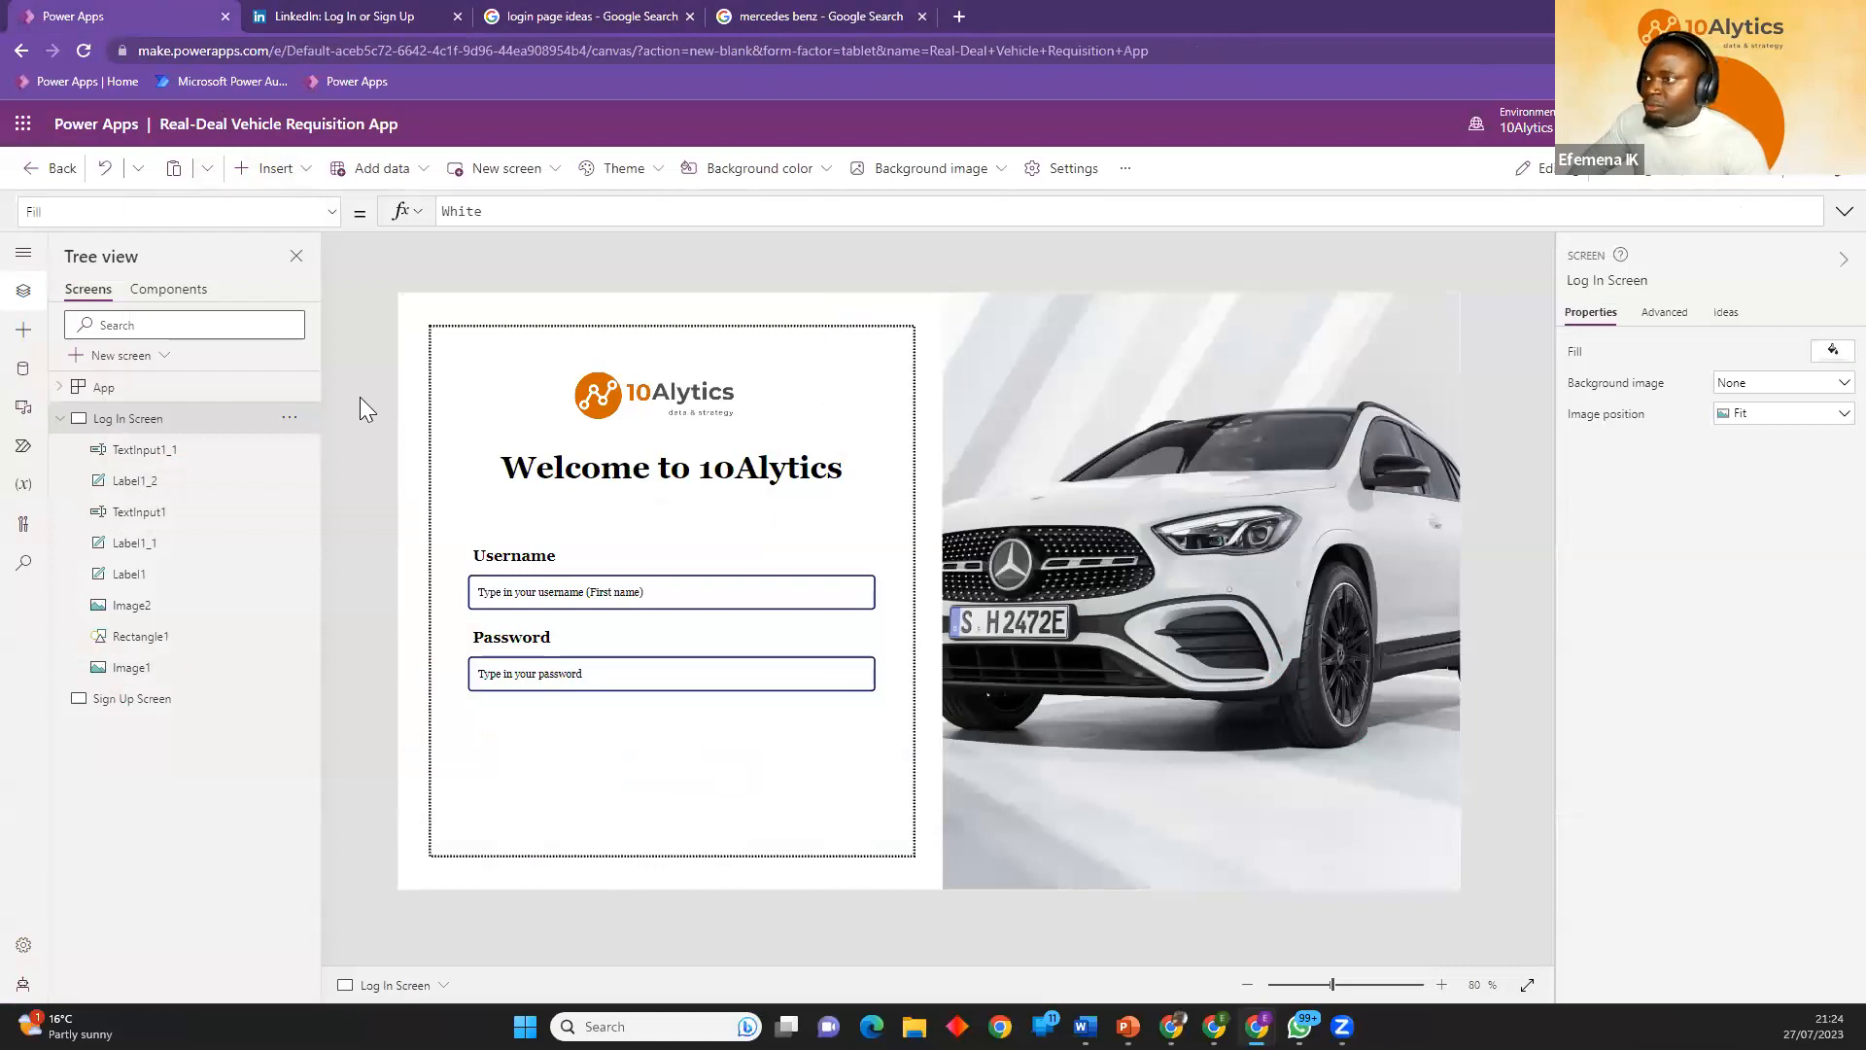
pyautogui.click(277, 170)
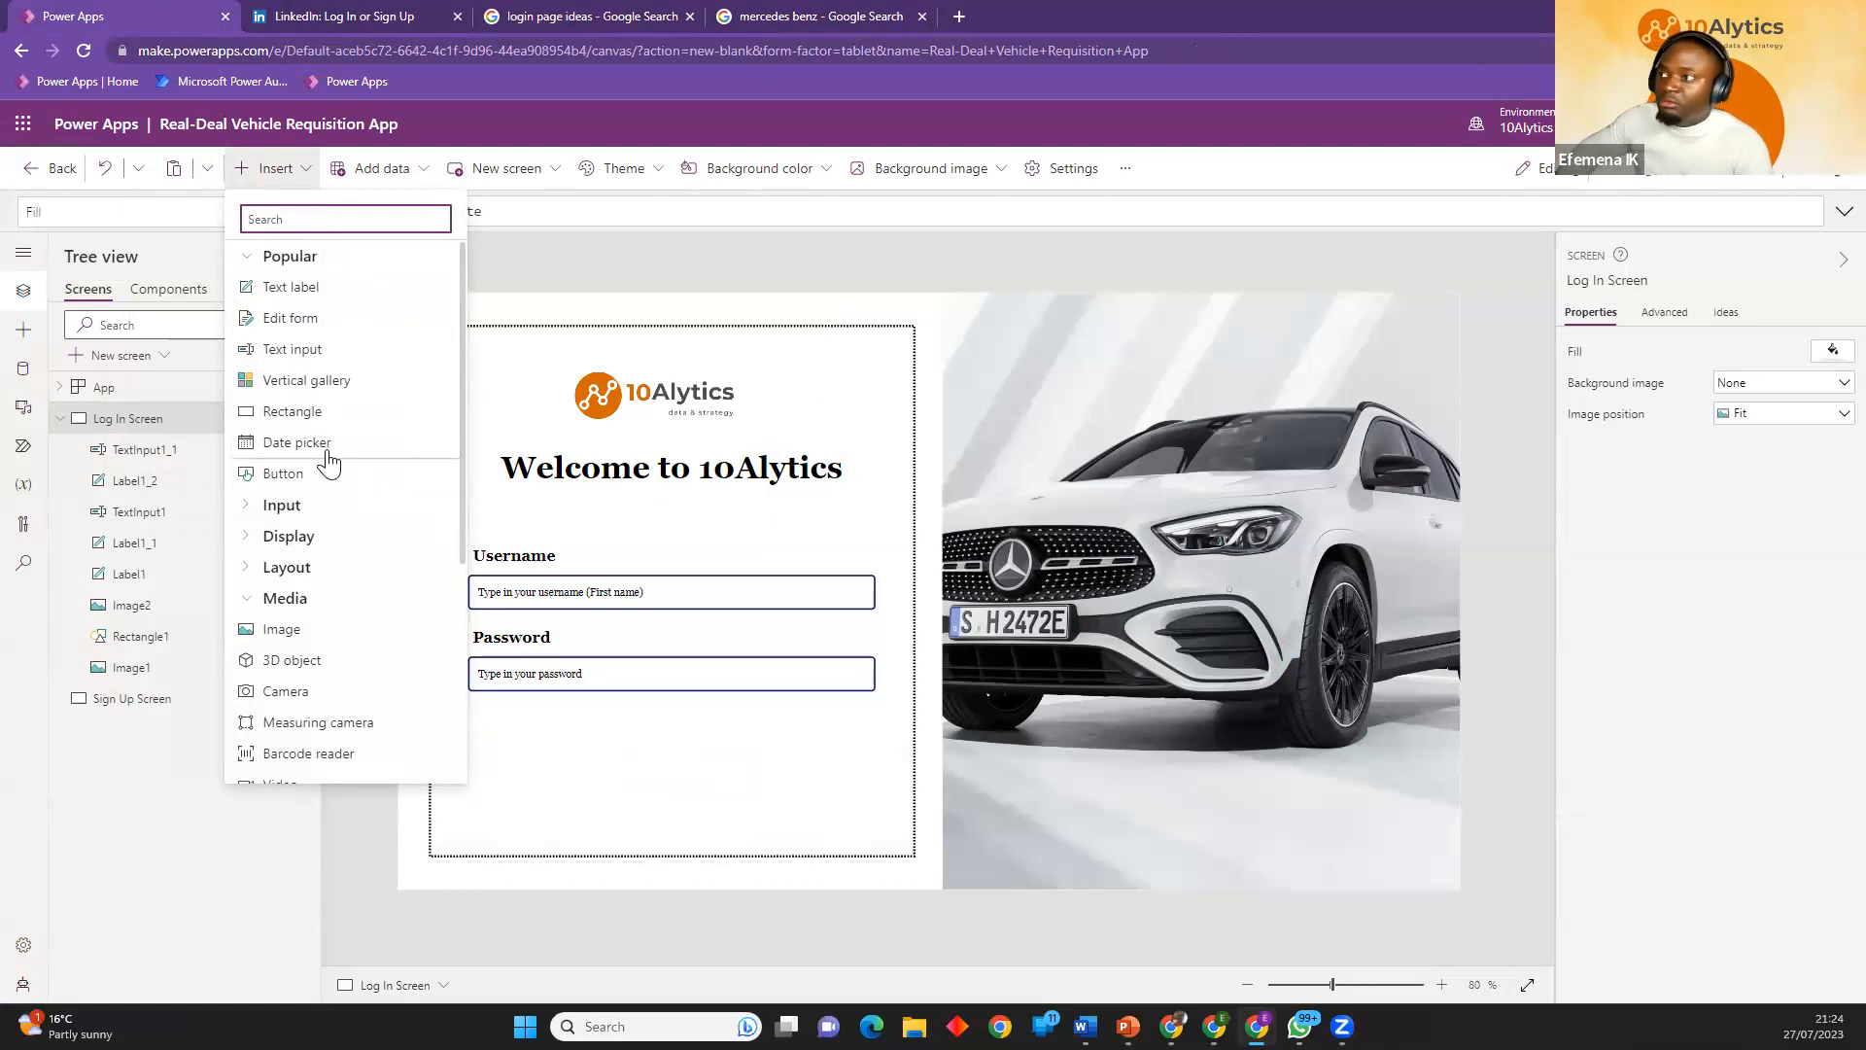
pyautogui.click(406, 13)
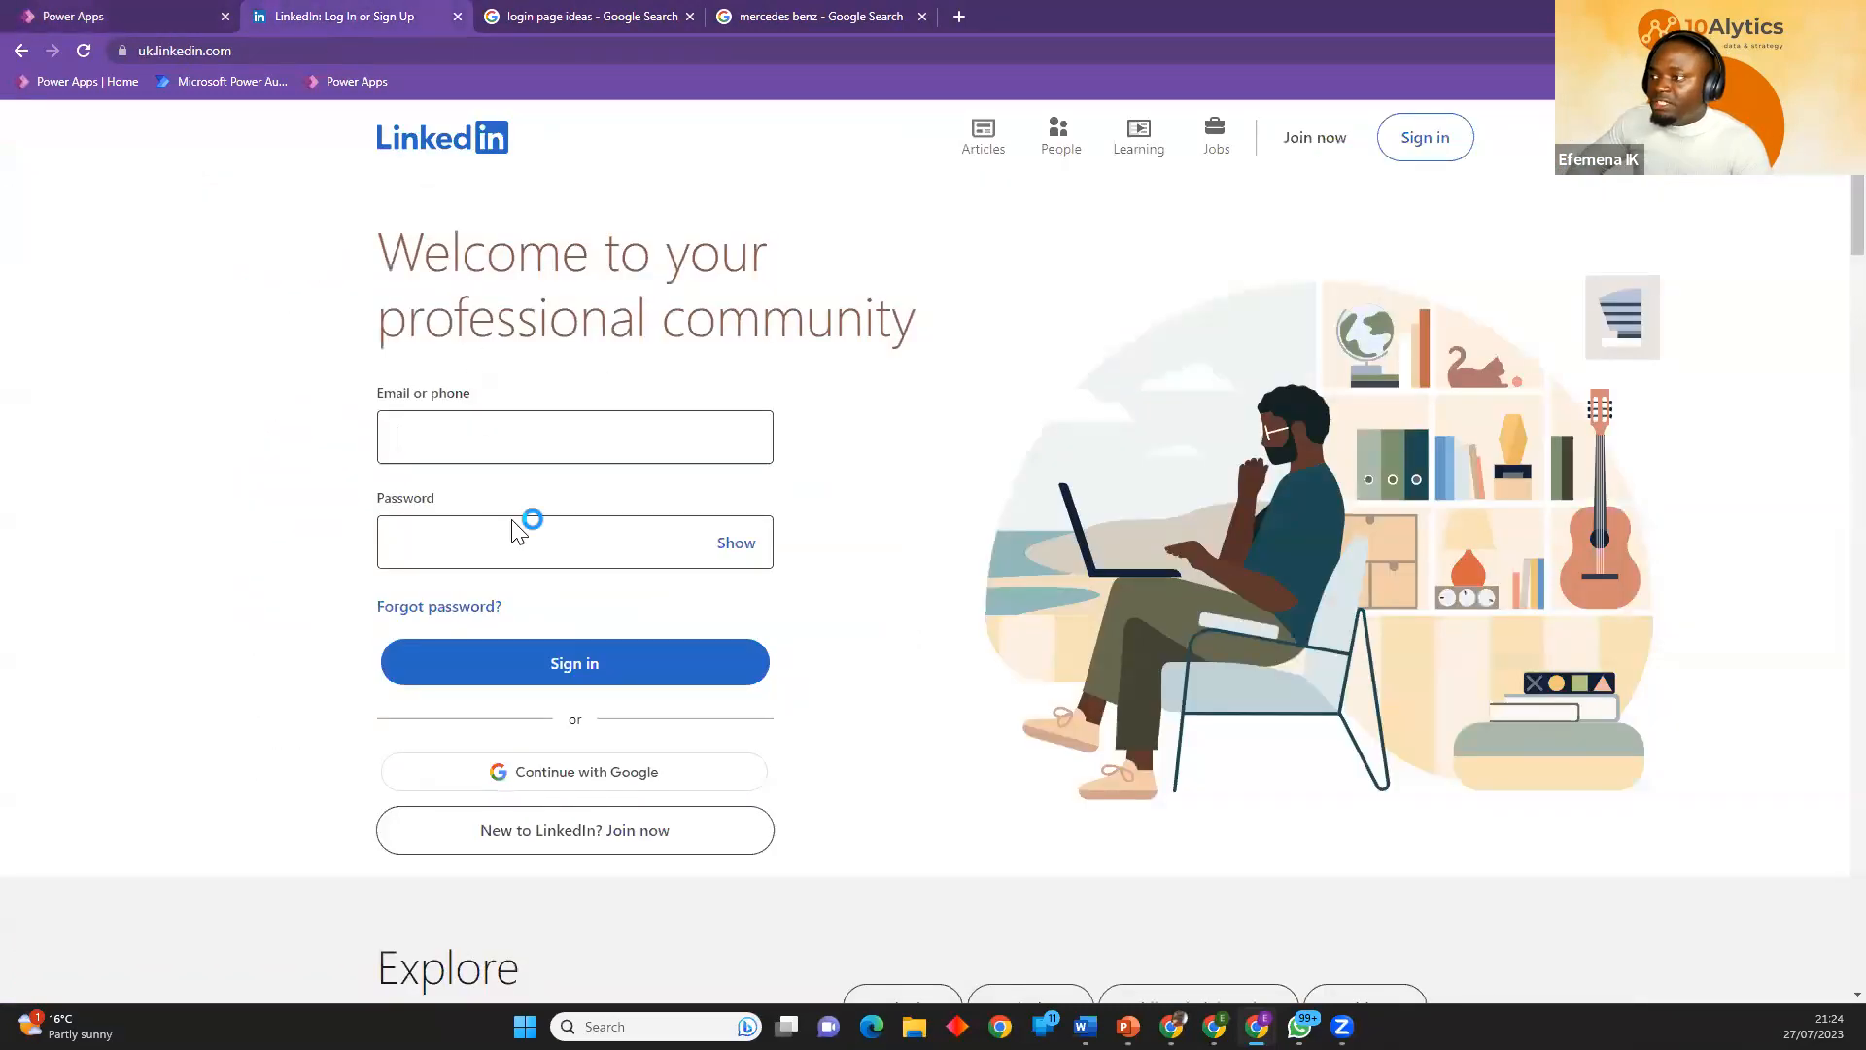
pyautogui.click(446, 614)
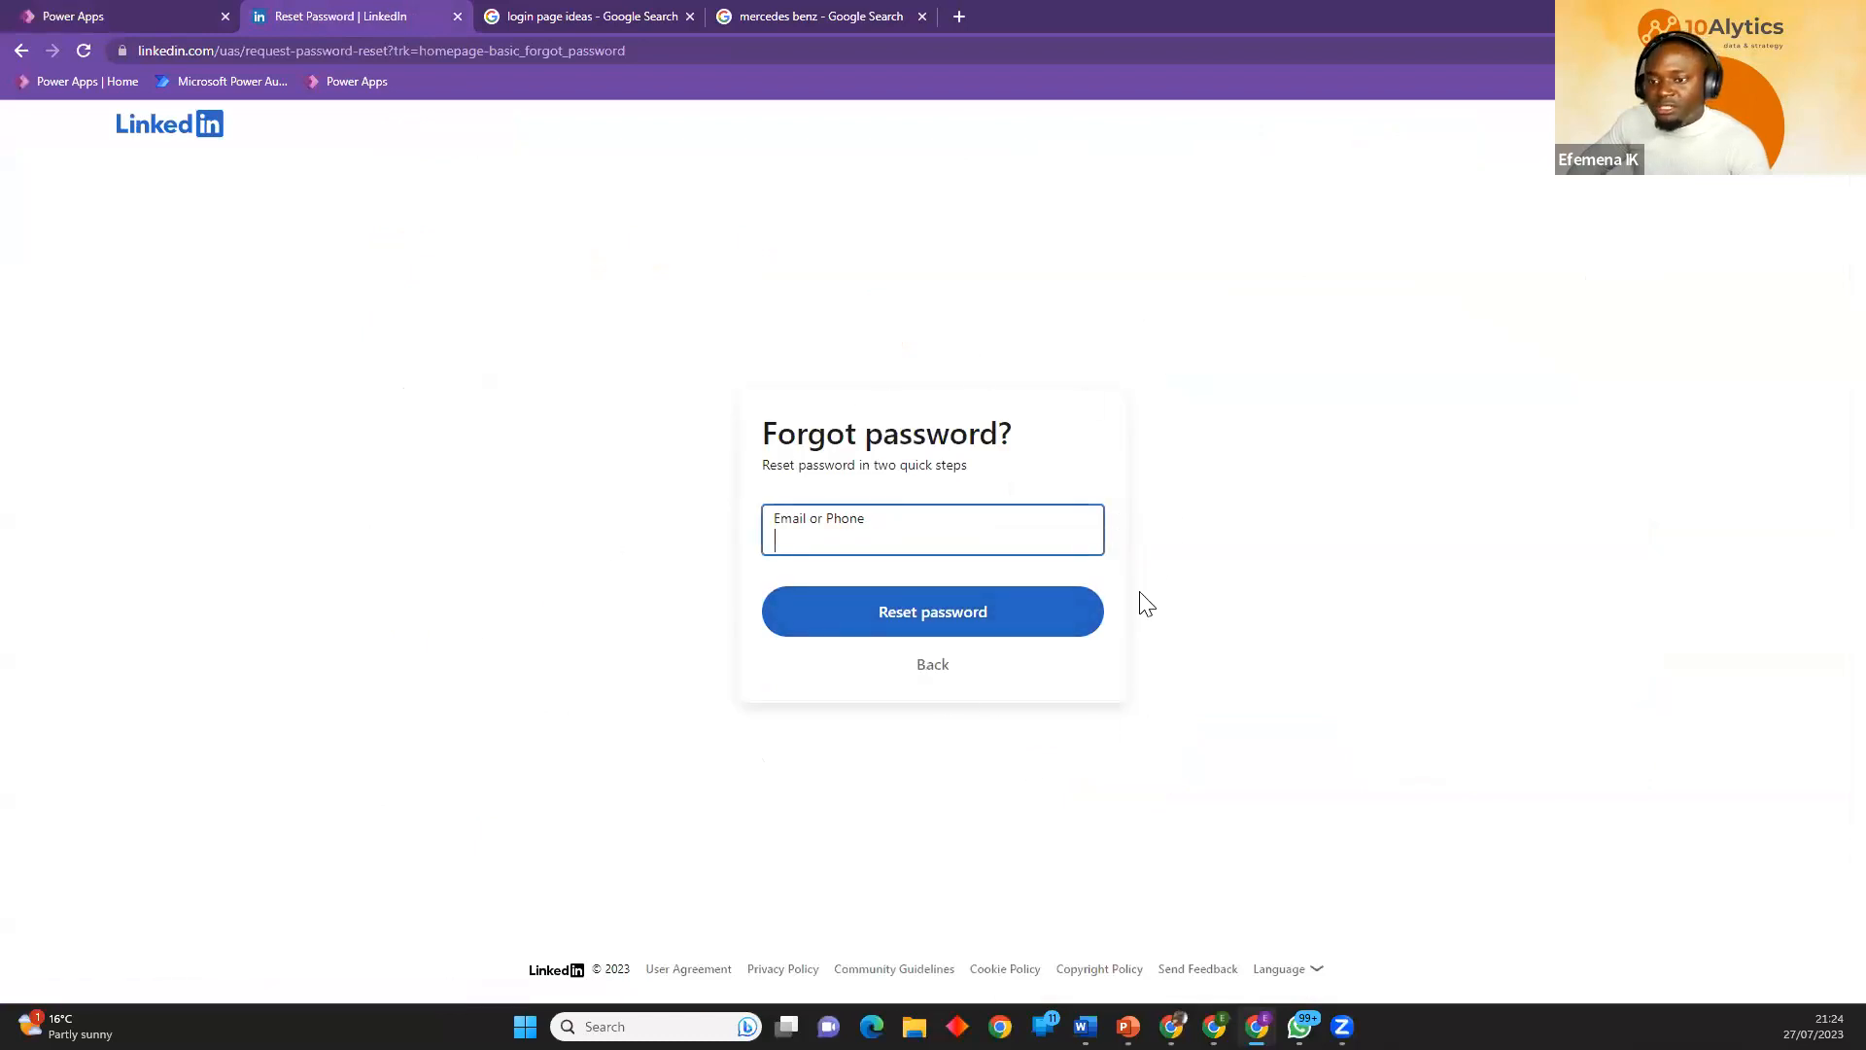
pyautogui.click(75, 14)
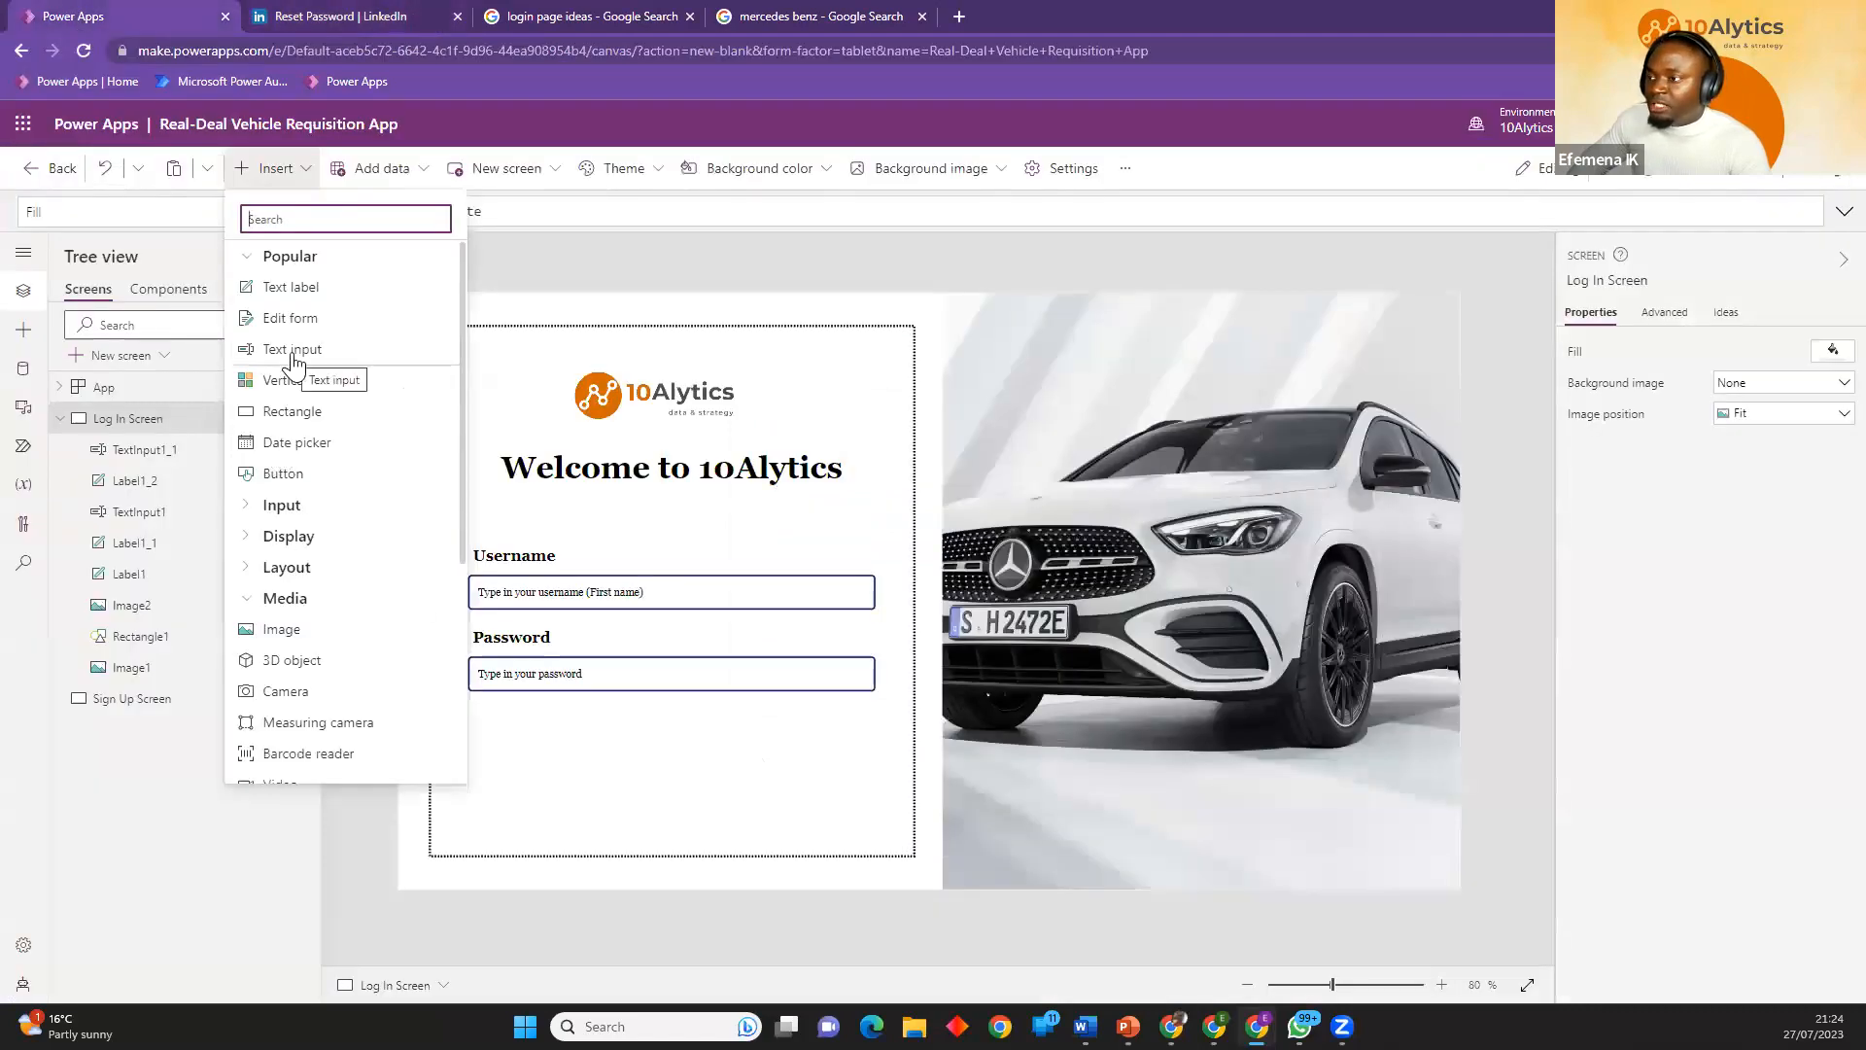
# Insert a button just below the password input, about 522 by 32 at X 91, Y 525, with the text "Forgot Password?".
pyautogui.click(291, 476)
pyautogui.moveTo(510, 345); pyautogui.dragTo(871, 726)
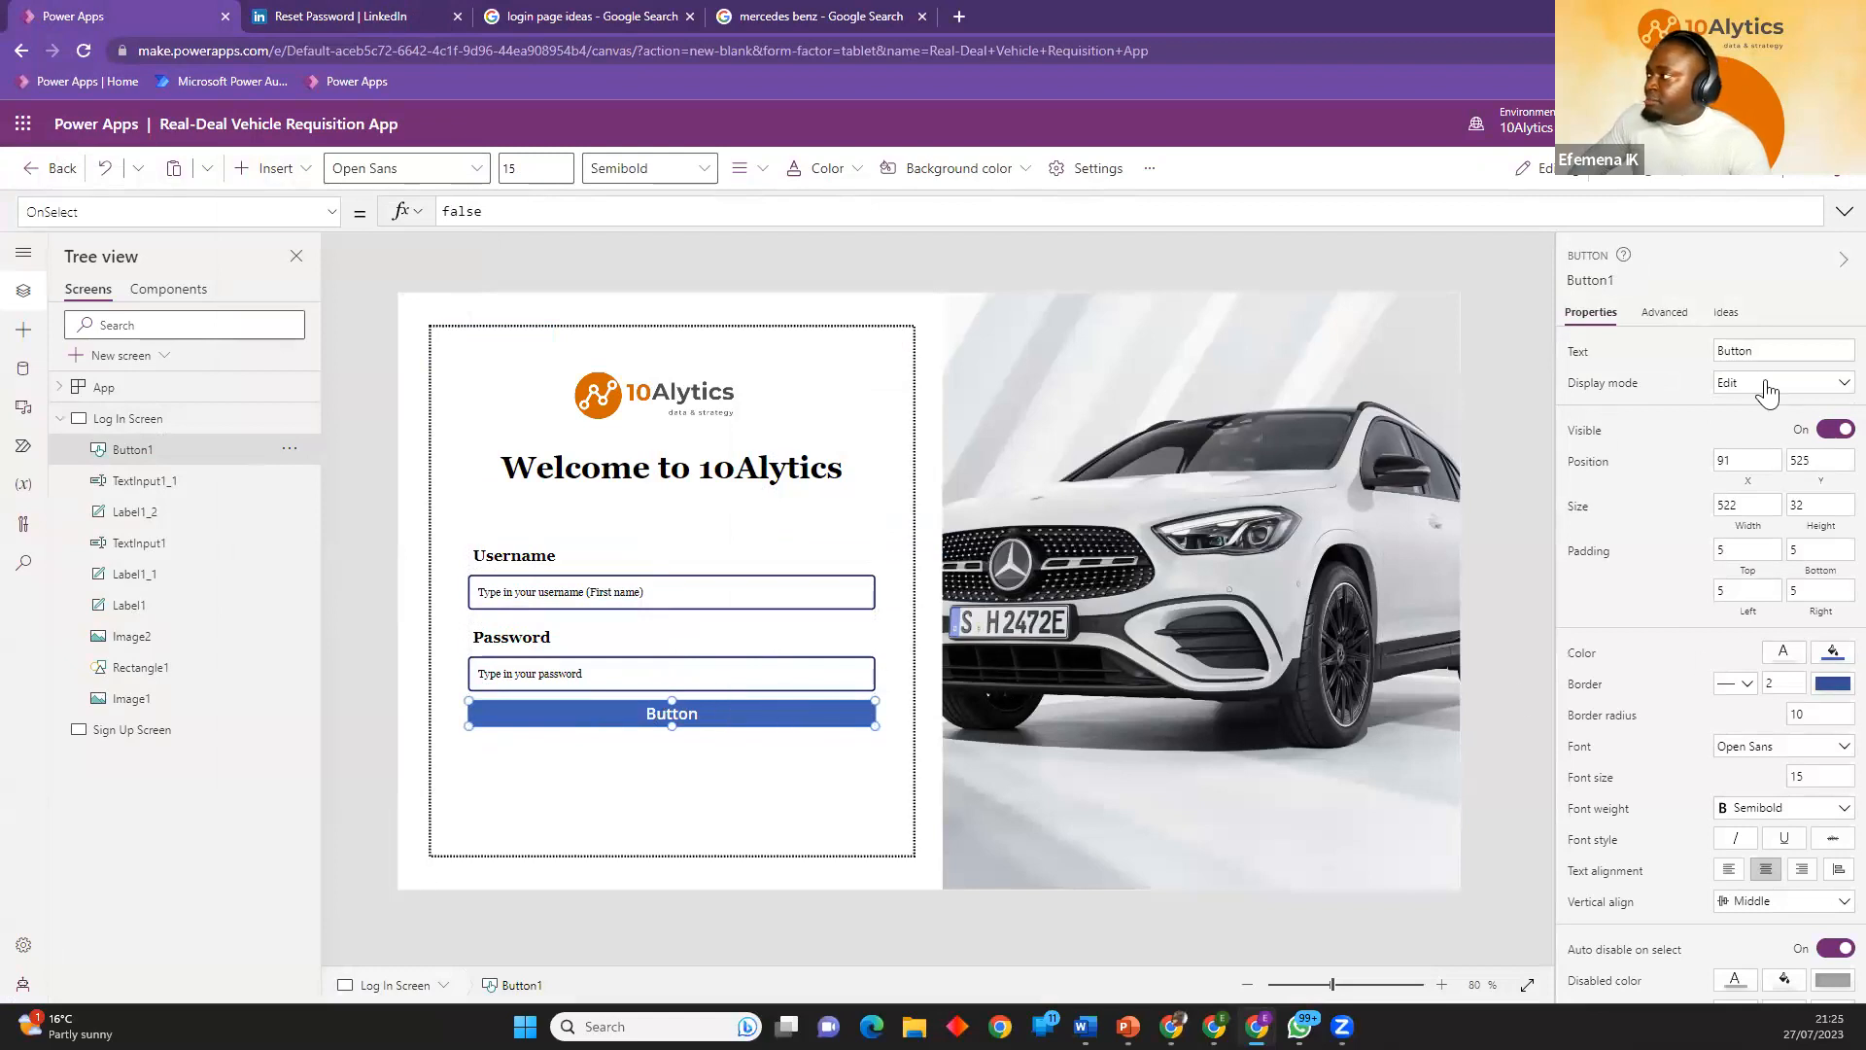
pyautogui.click(1779, 349)
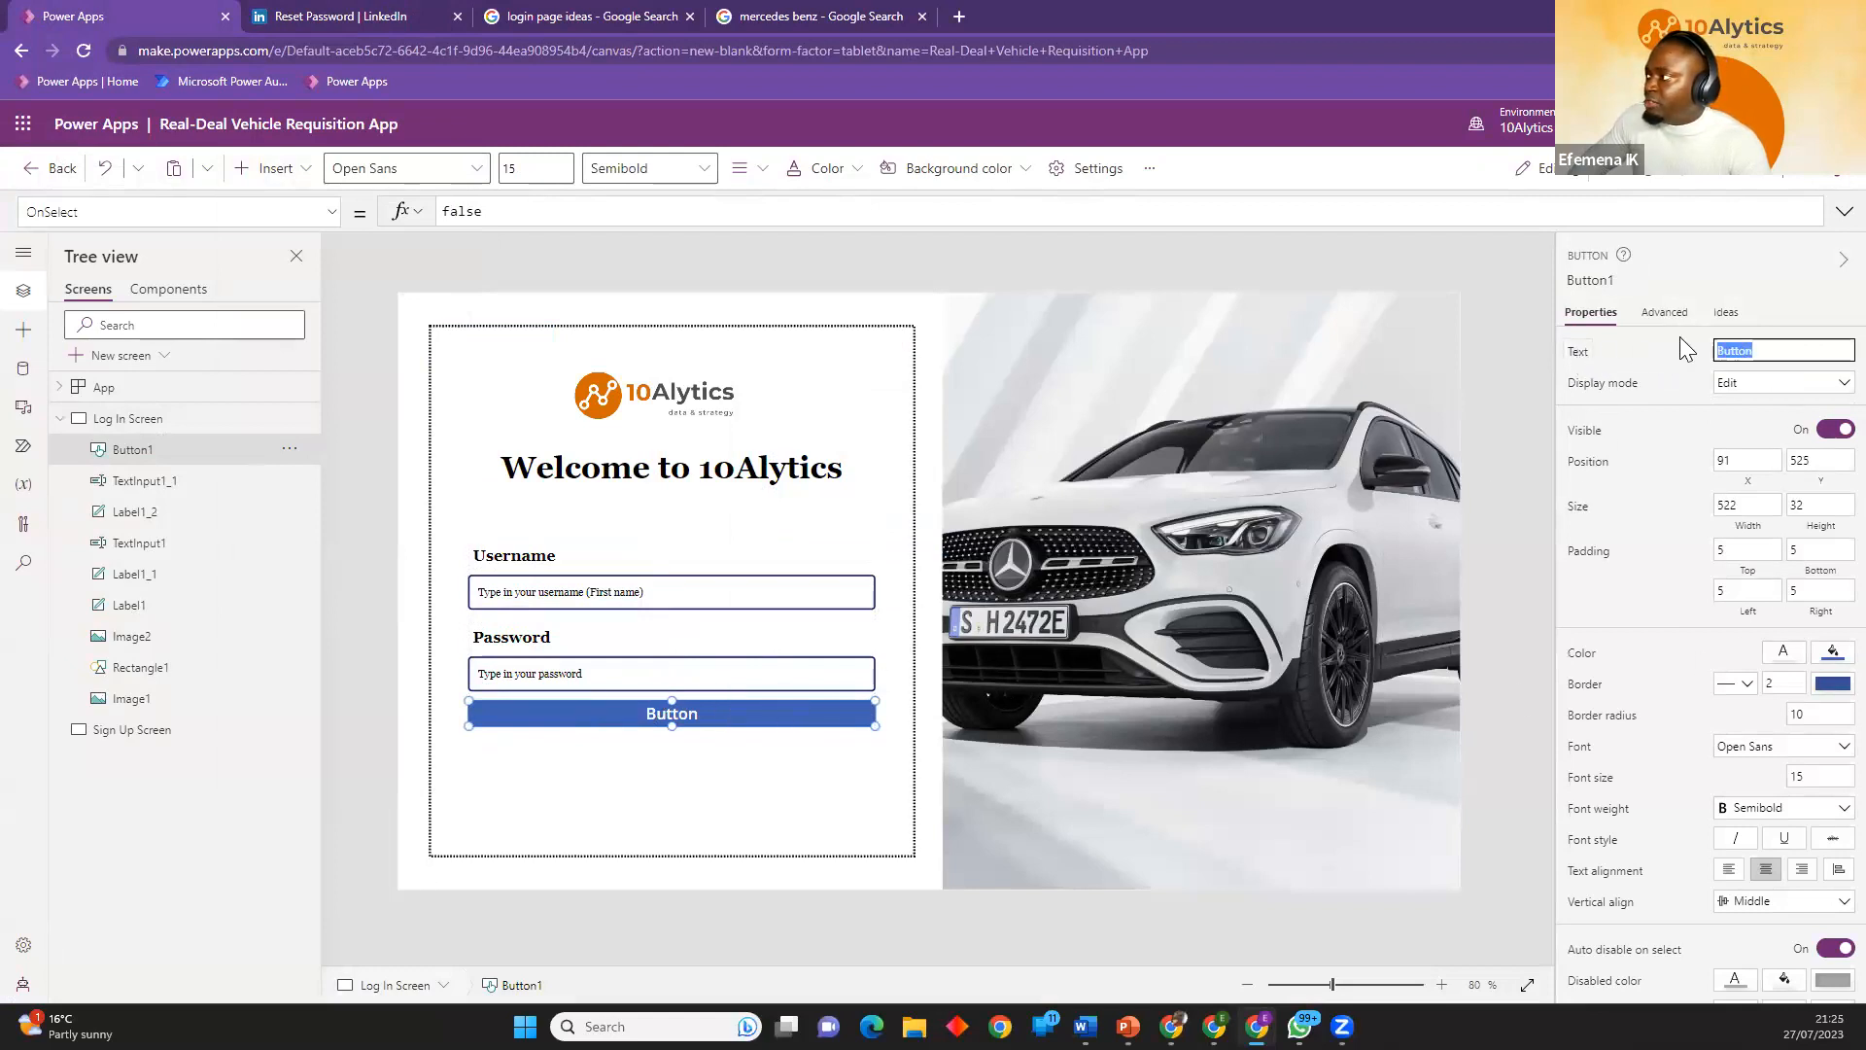
pyautogui.write('Forgo')
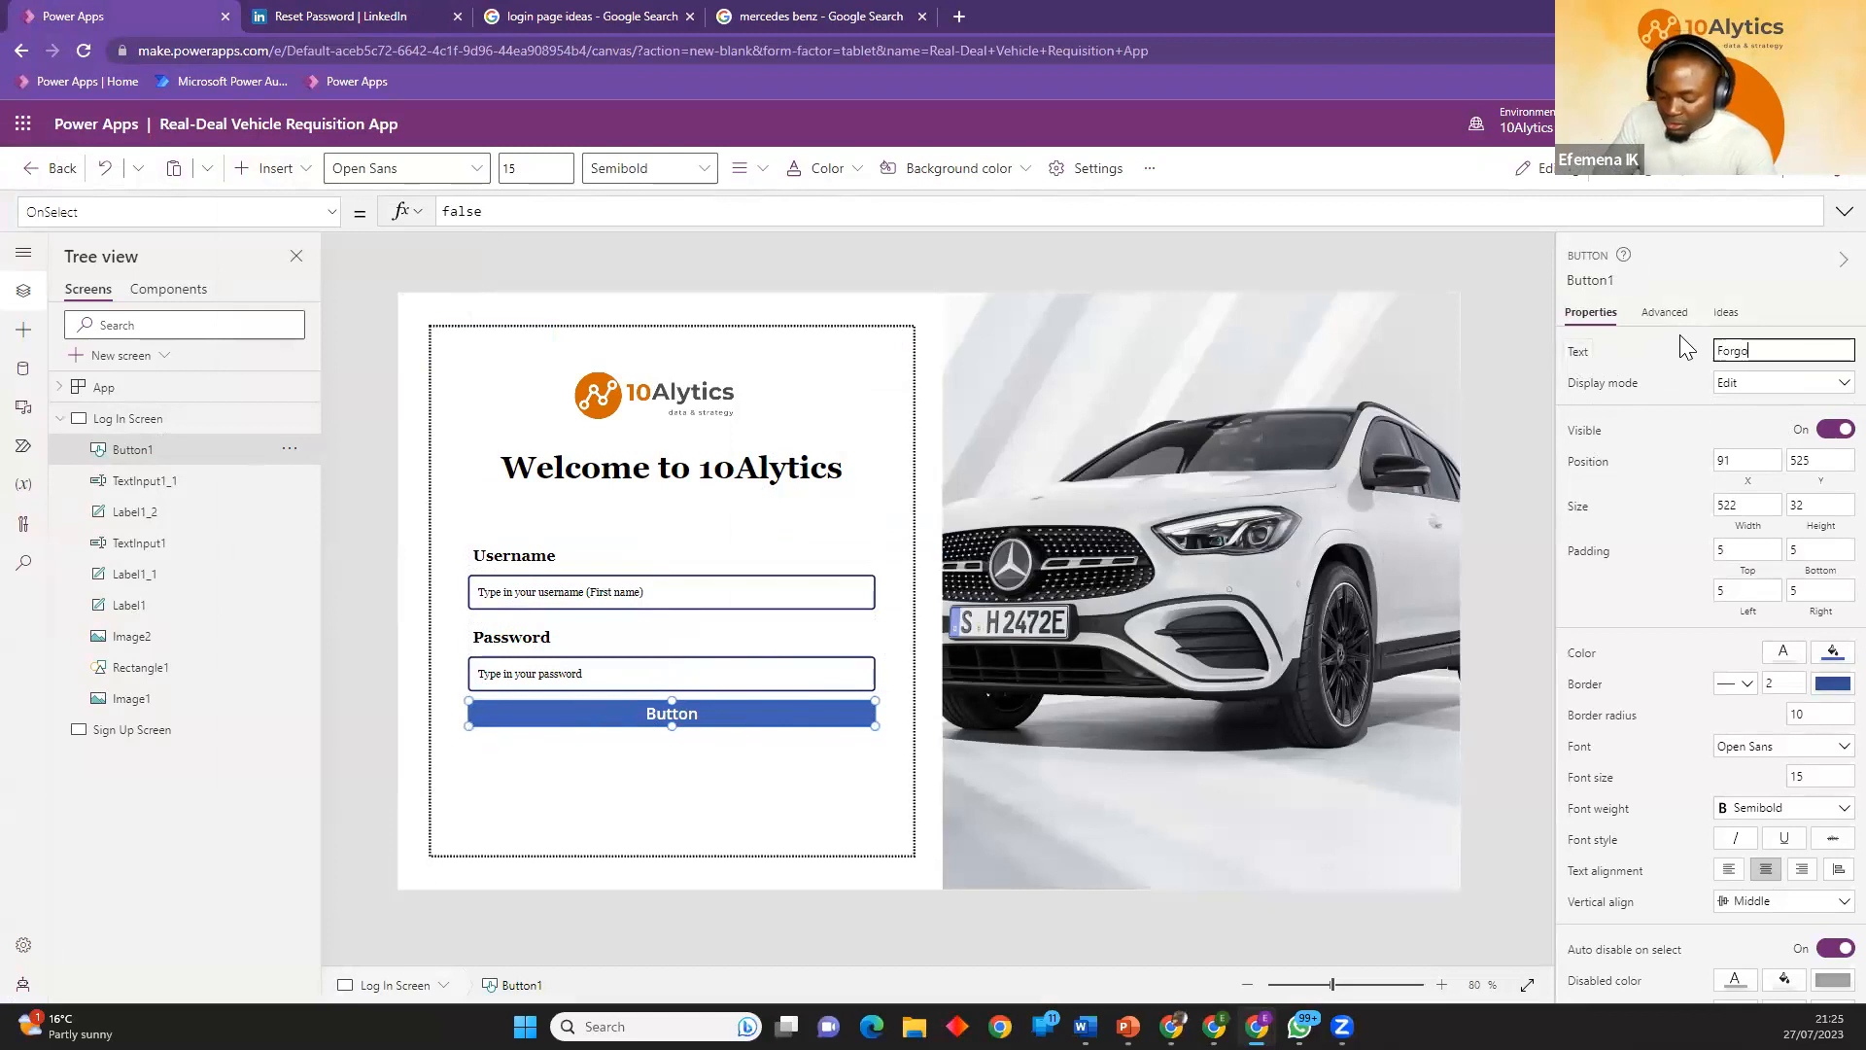
pyautogui.write('t Password?')
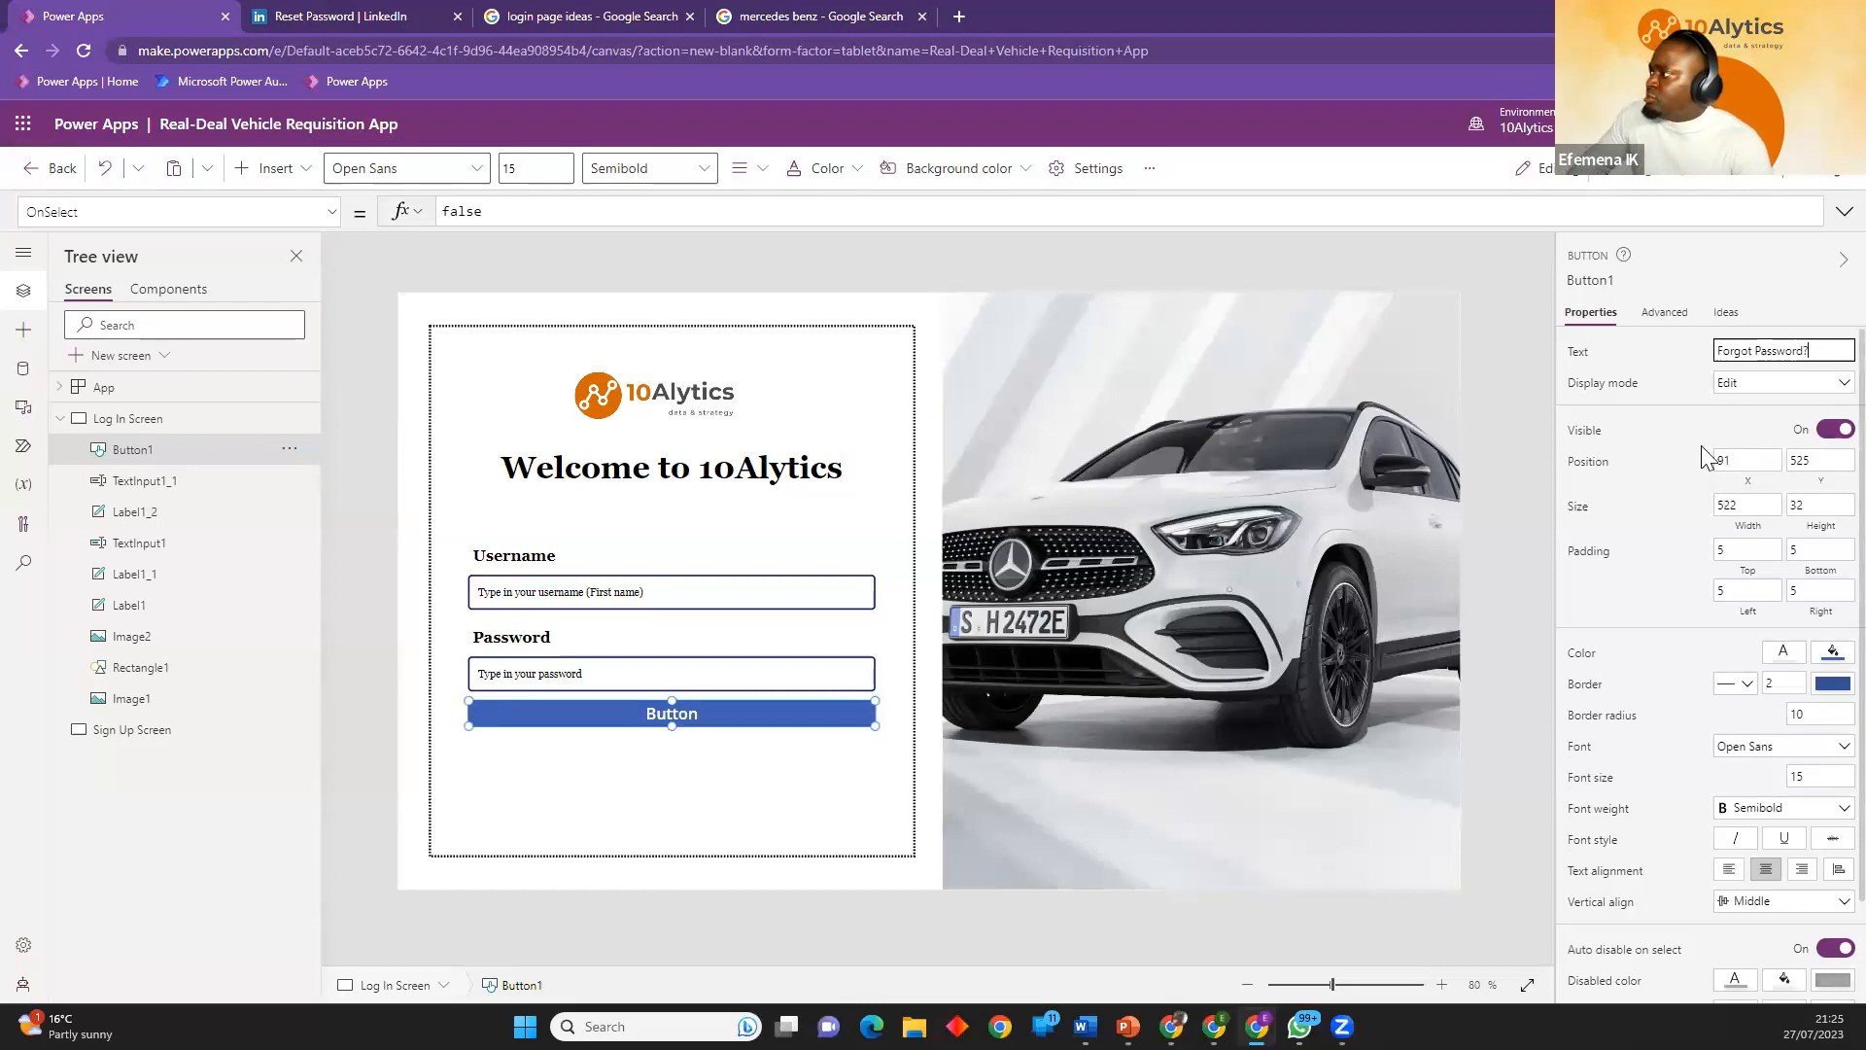
# Style the Forgot Password? button's text in light red RGBA(203, 102, 102, 1), Georgia italic at size 12.
pyautogui.click(1783, 655)
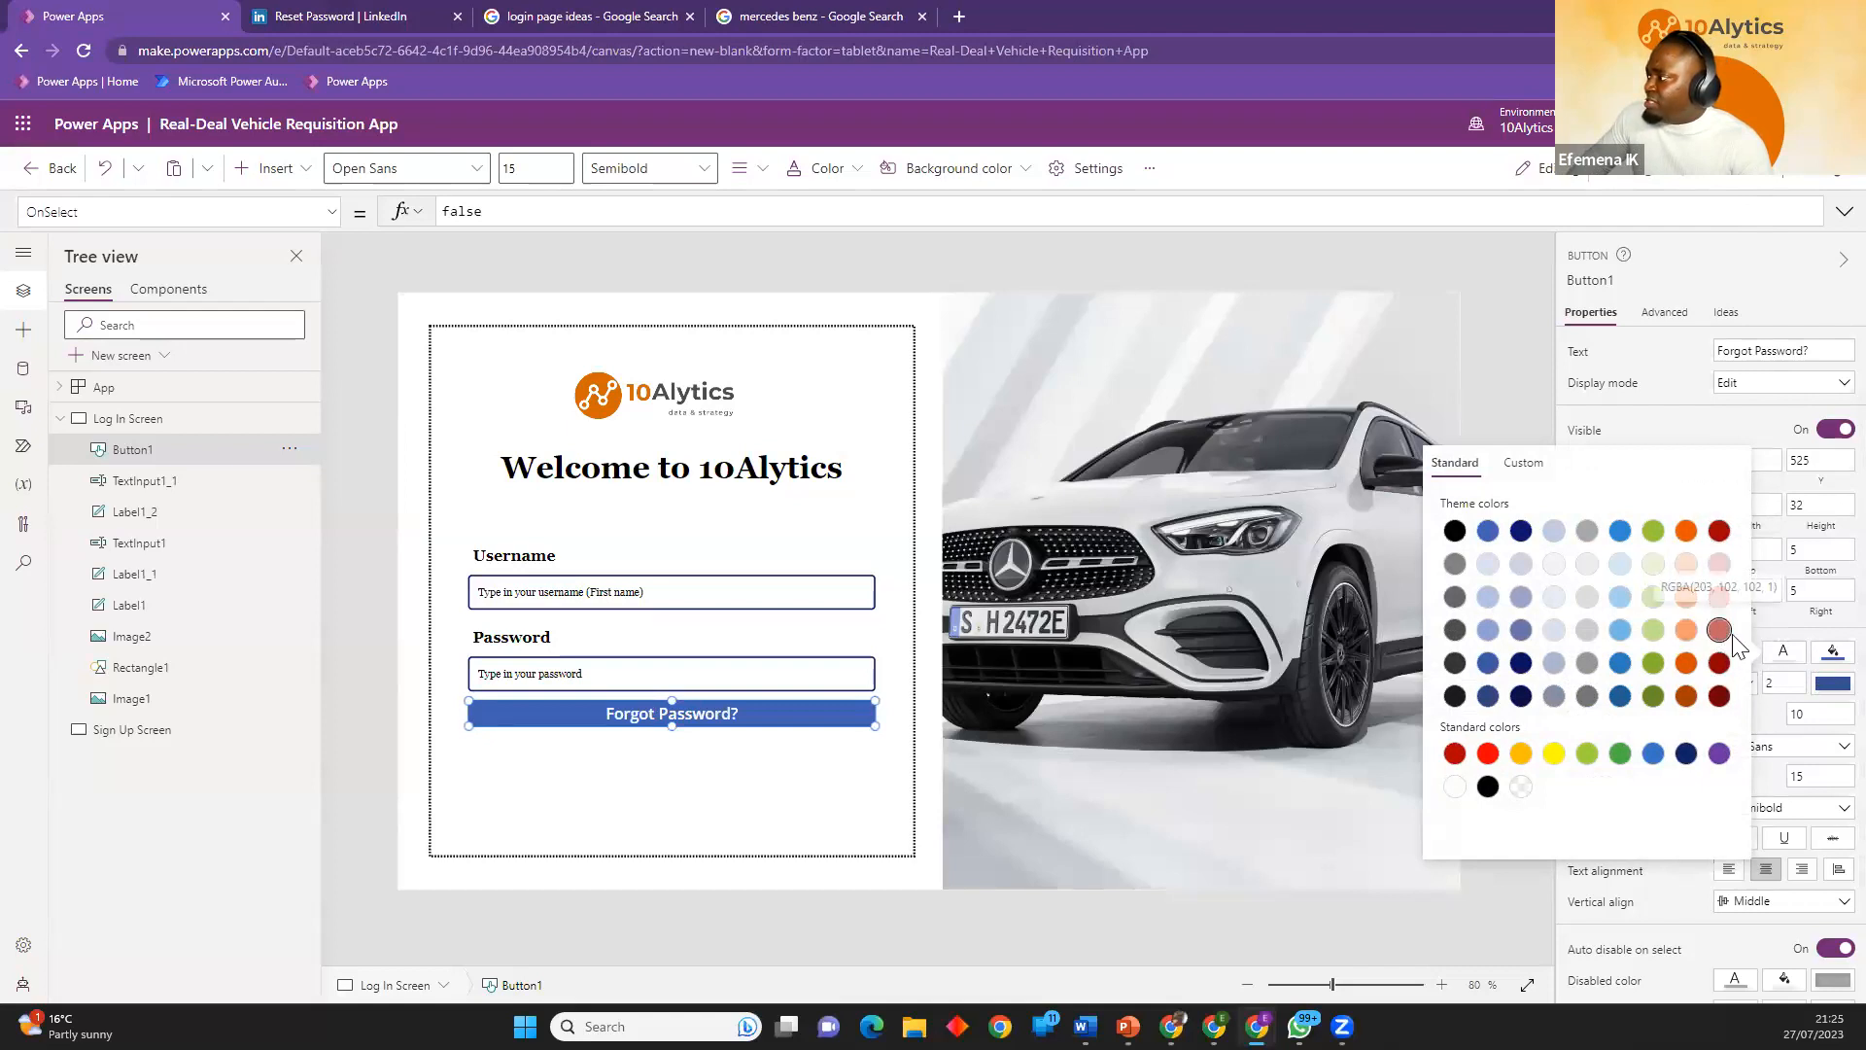
pyautogui.click(1719, 630)
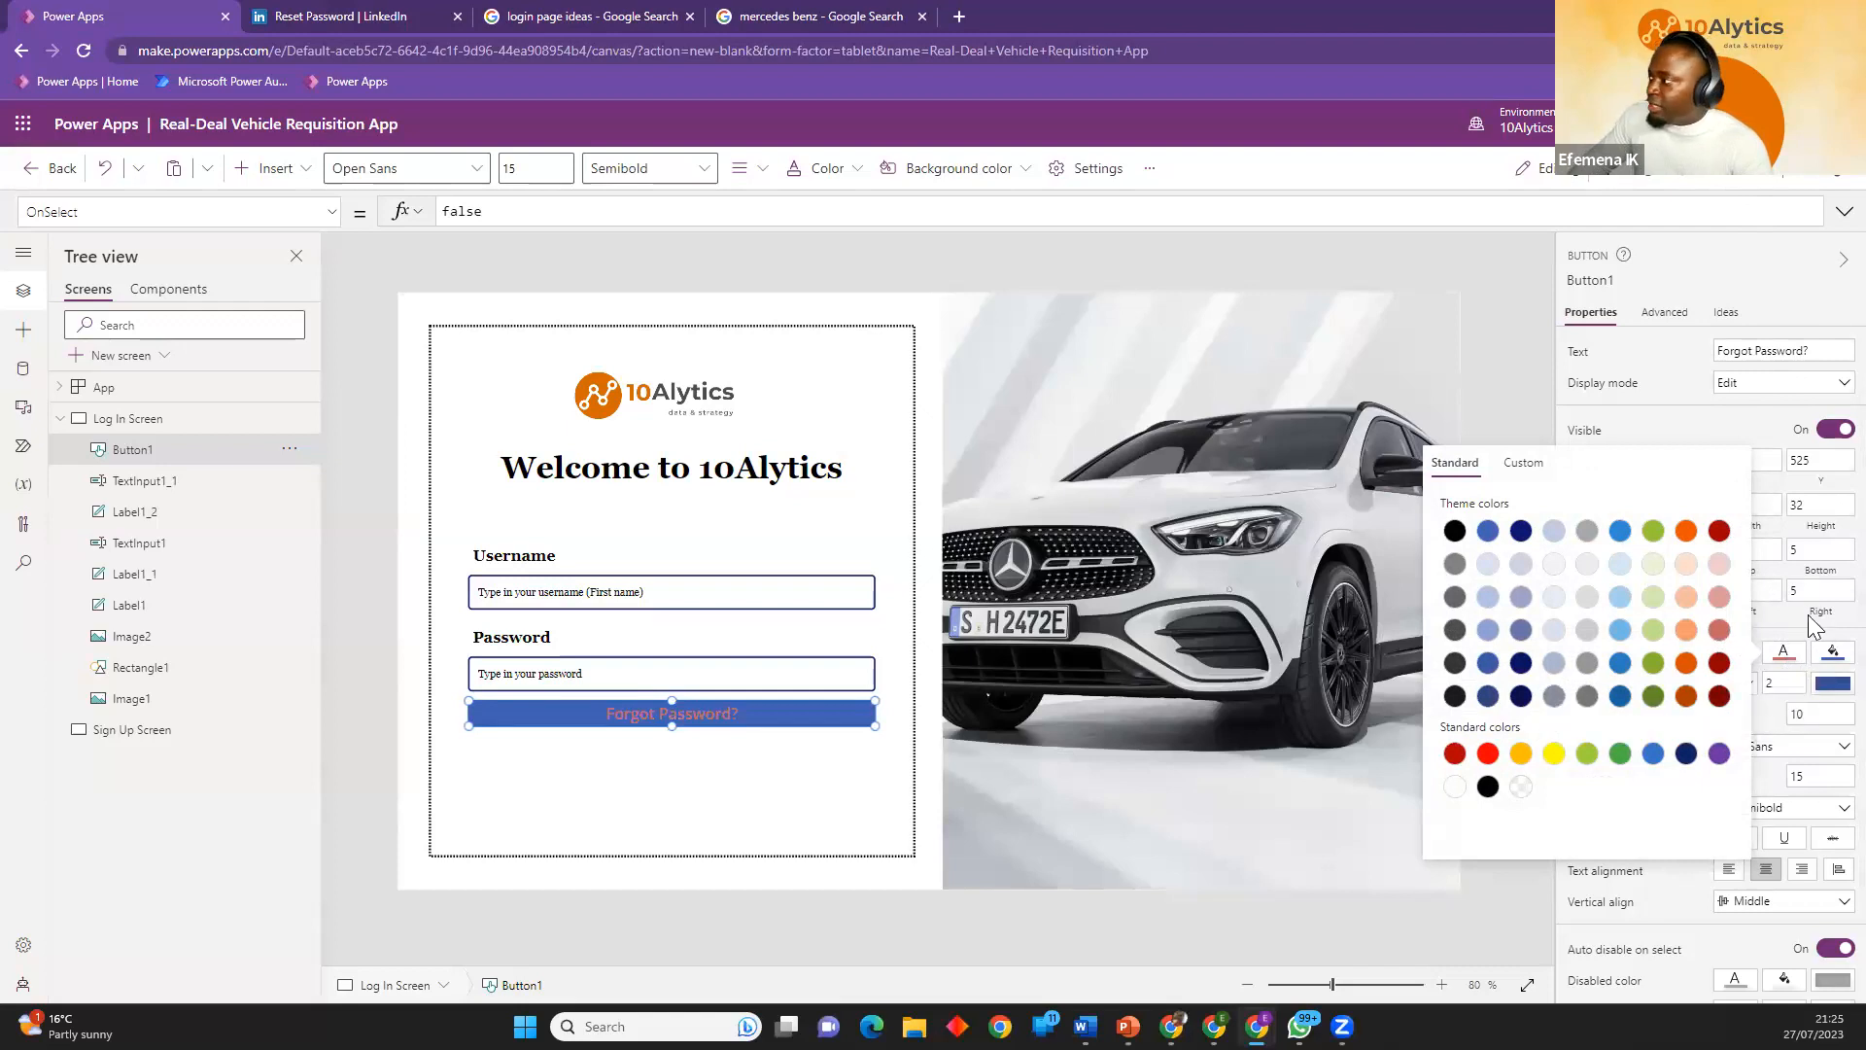
pyautogui.click(1771, 740)
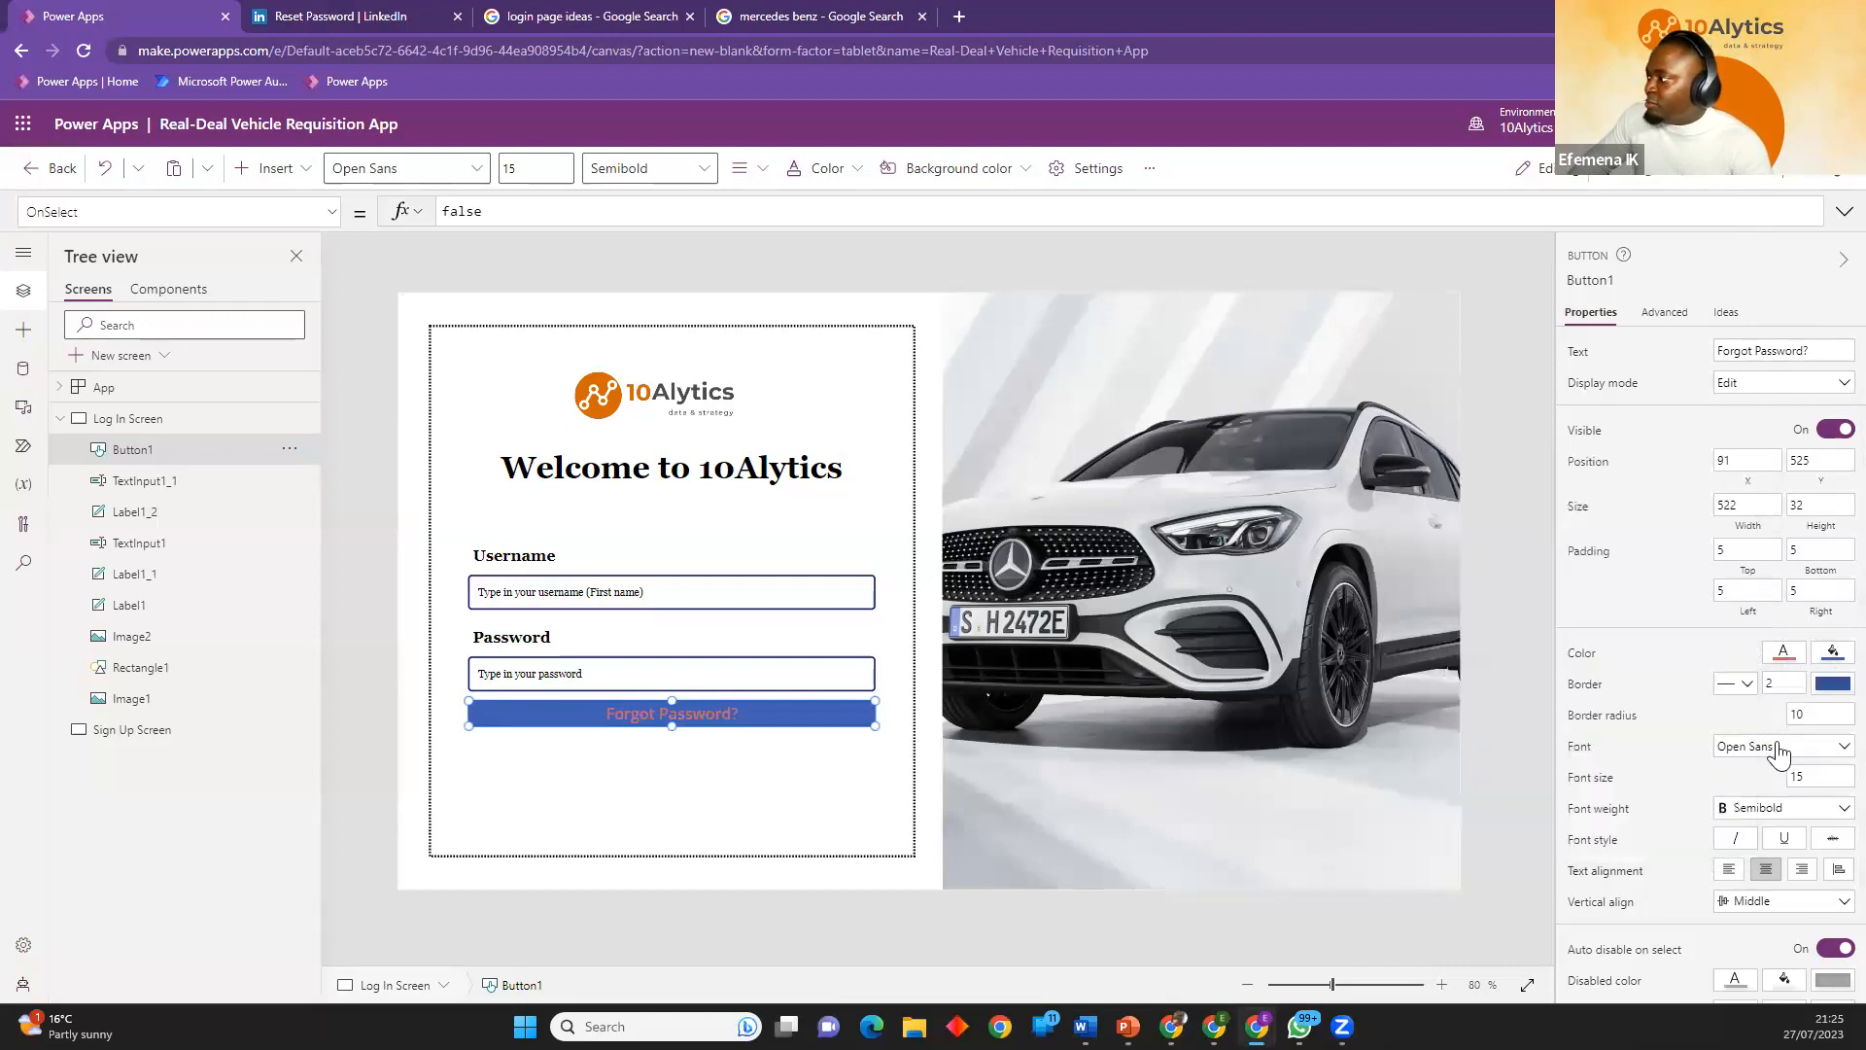
pyautogui.click(1776, 756)
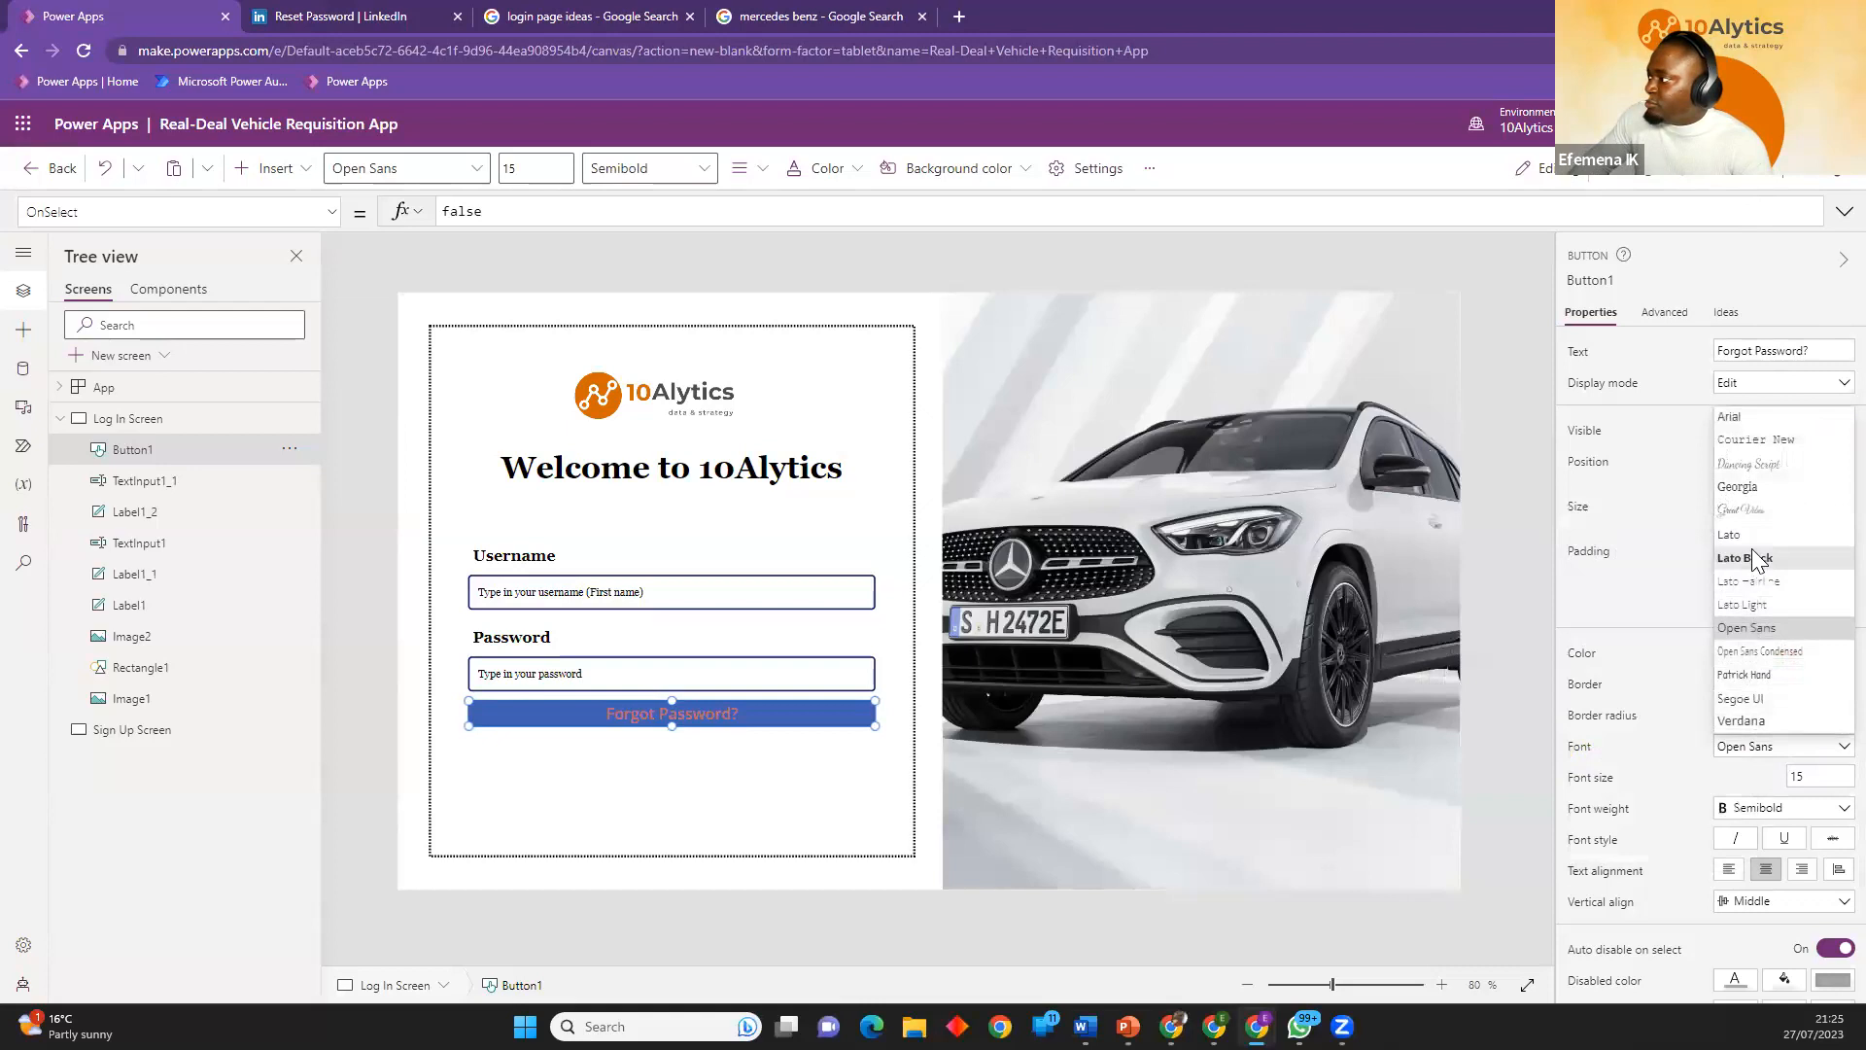
pyautogui.click(1753, 484)
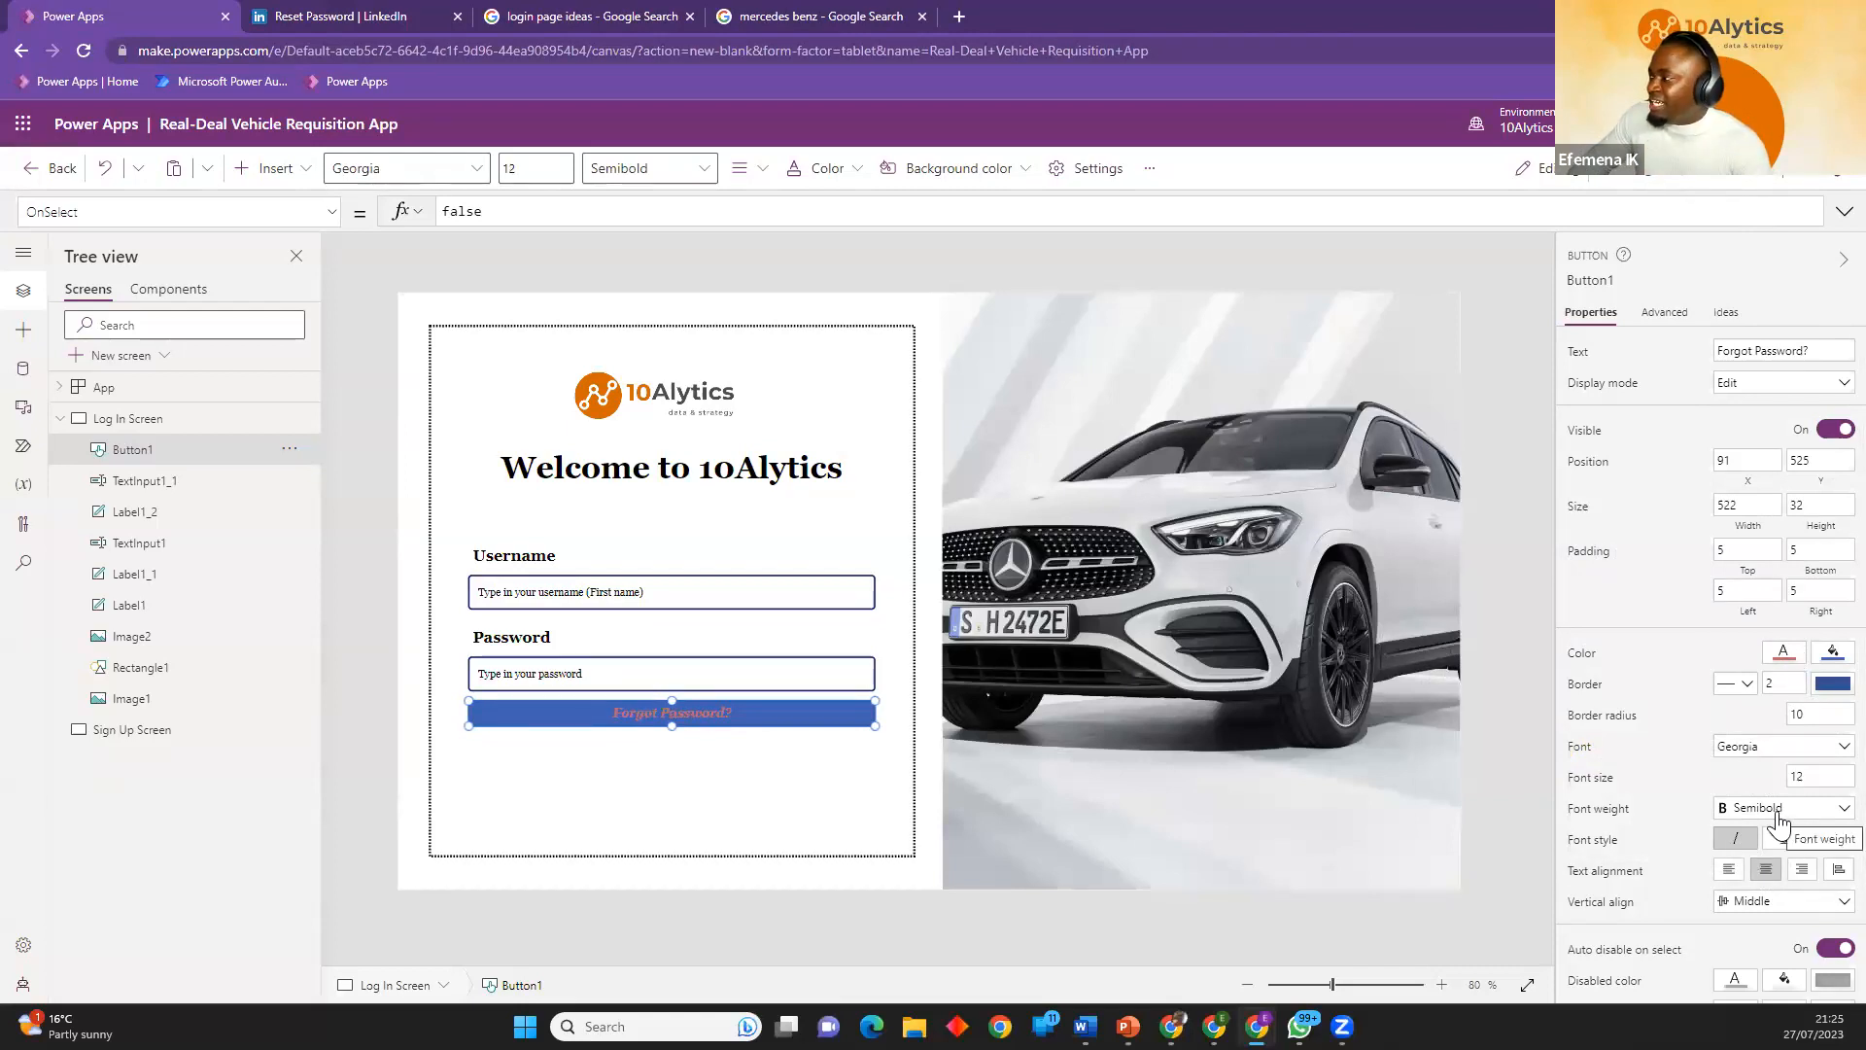
# Make the Forgot Password? button's fill transparent.
pyautogui.scroll(-1, 1748, 754)
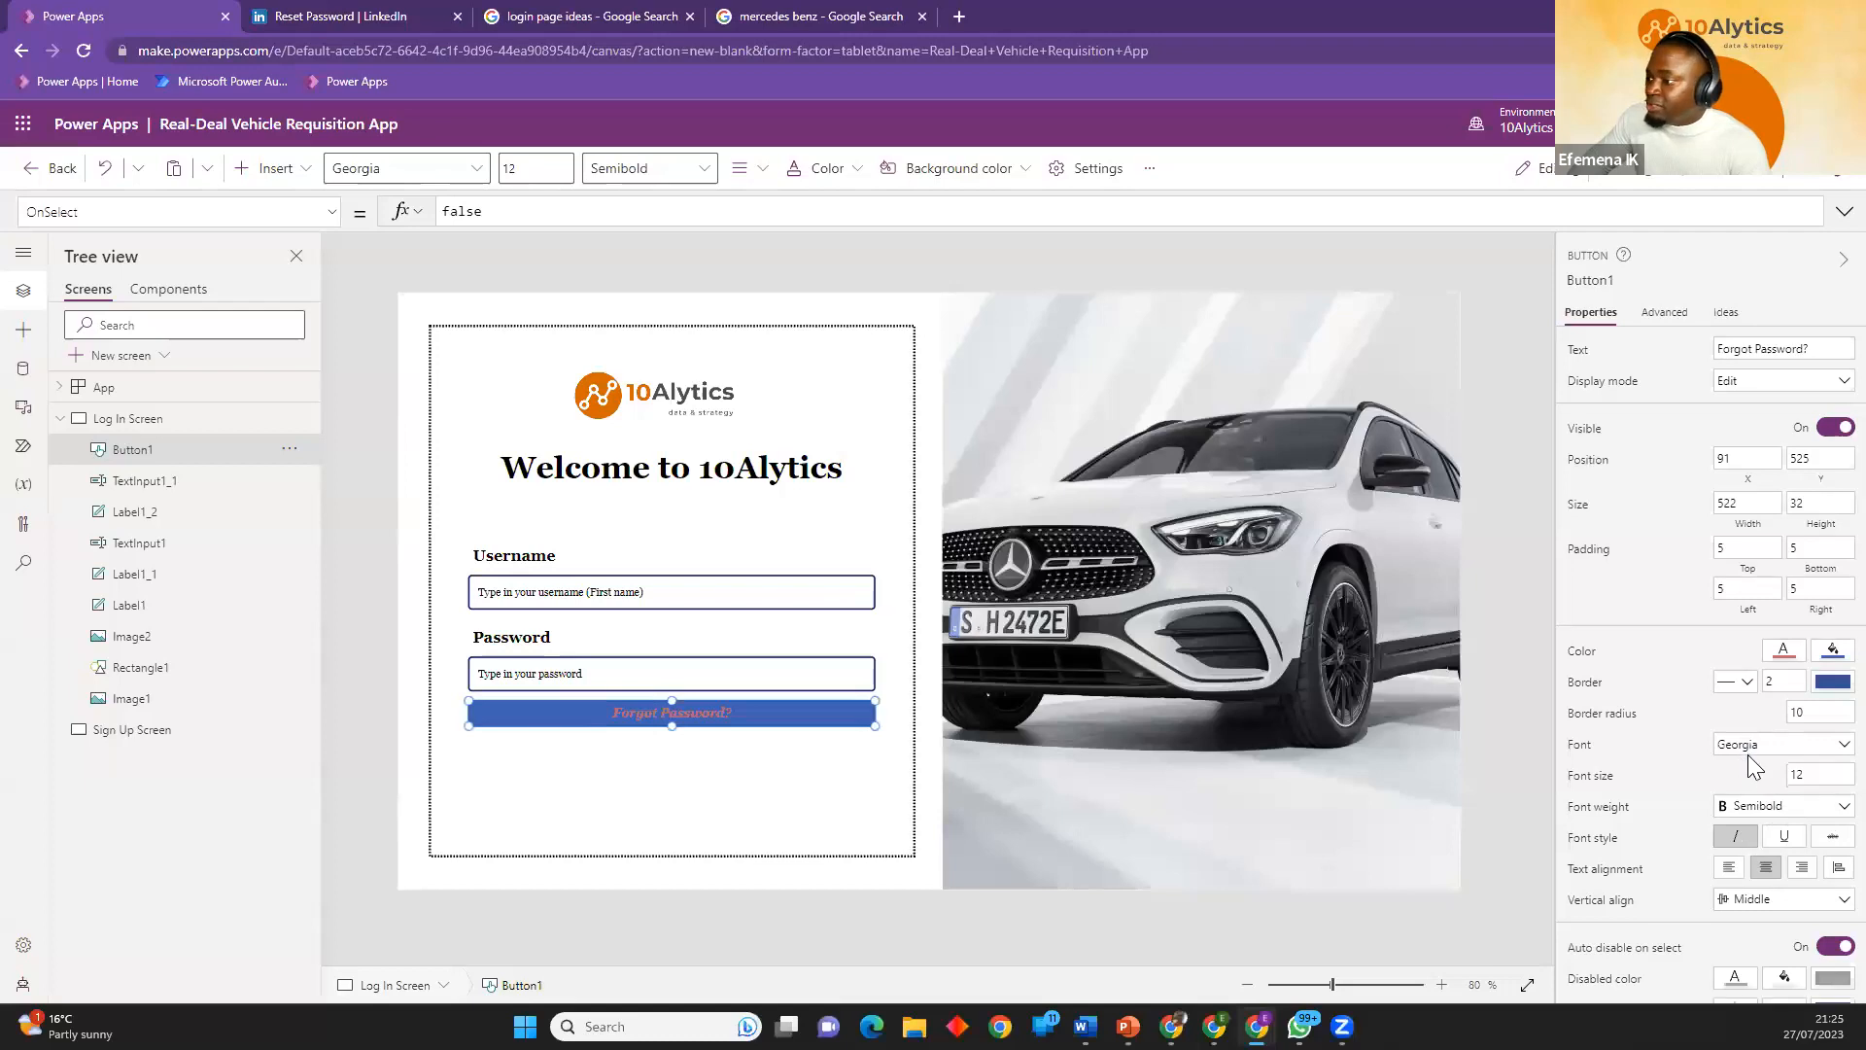
pyautogui.click(1833, 555)
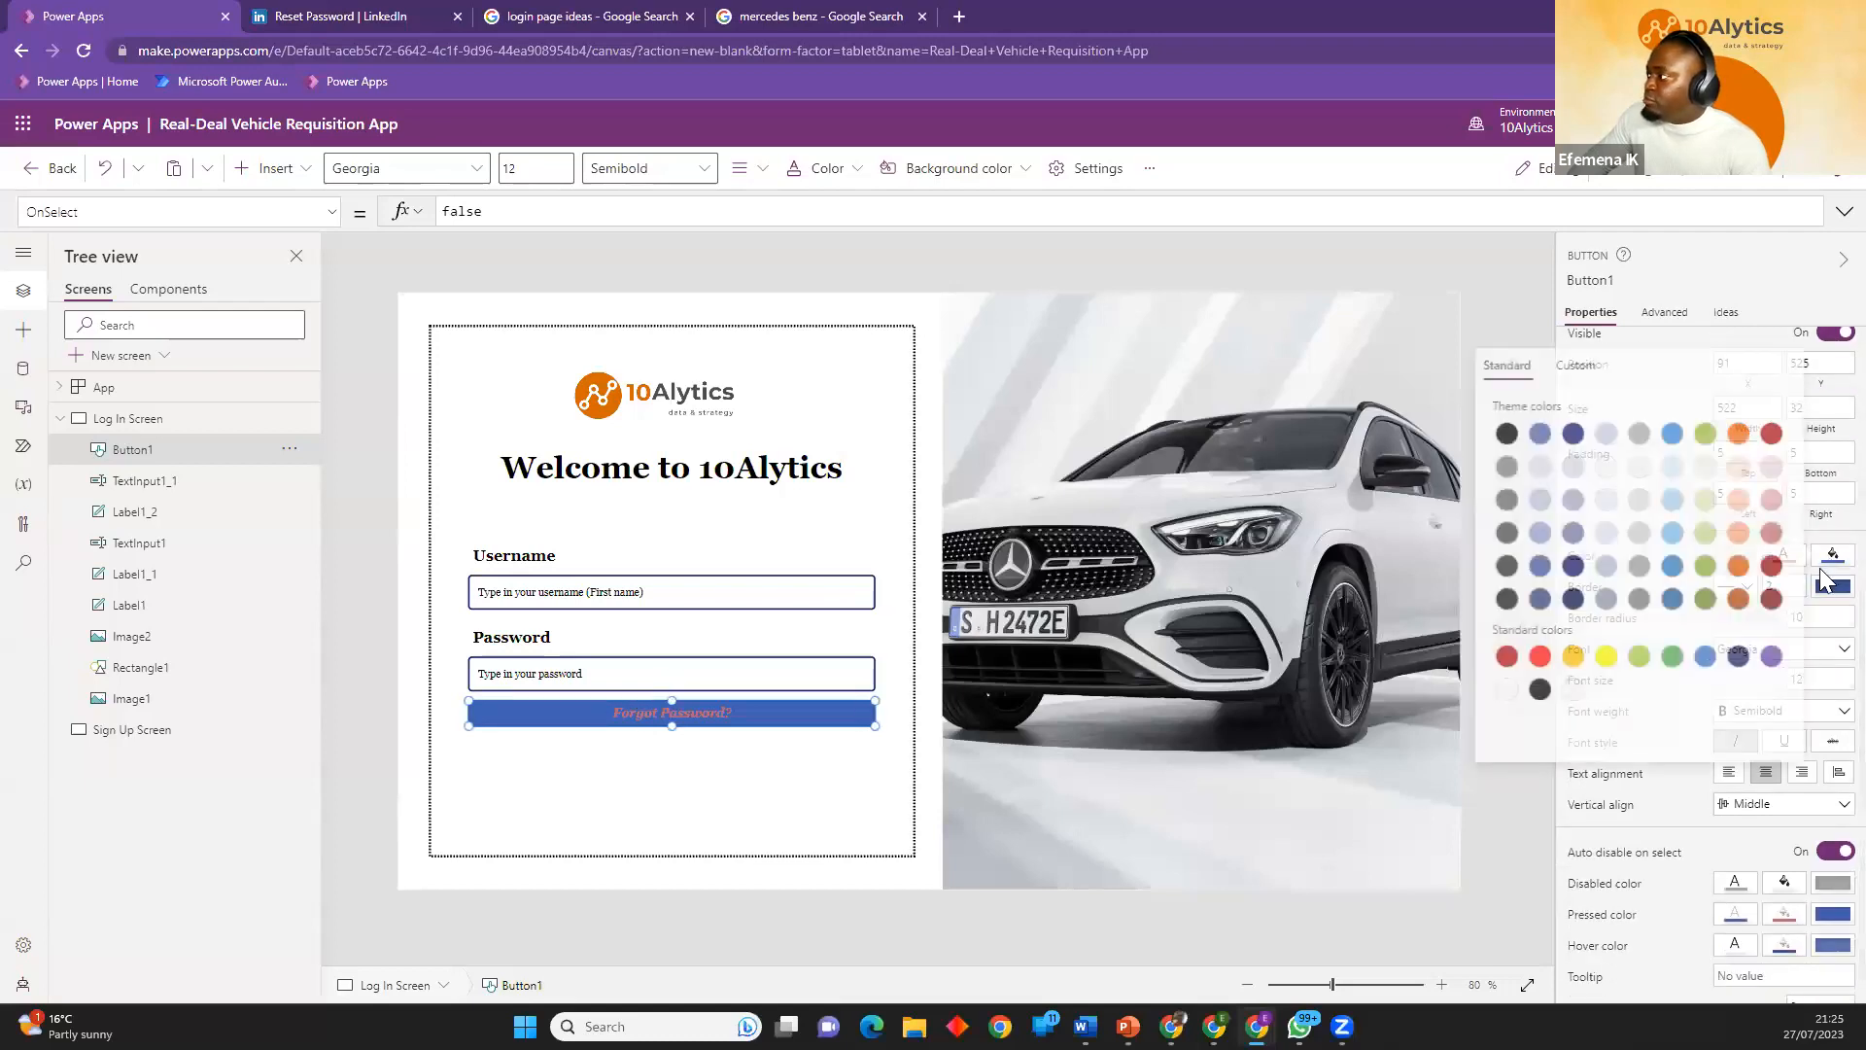
pyautogui.click(1570, 690)
pyautogui.click(749, 767)
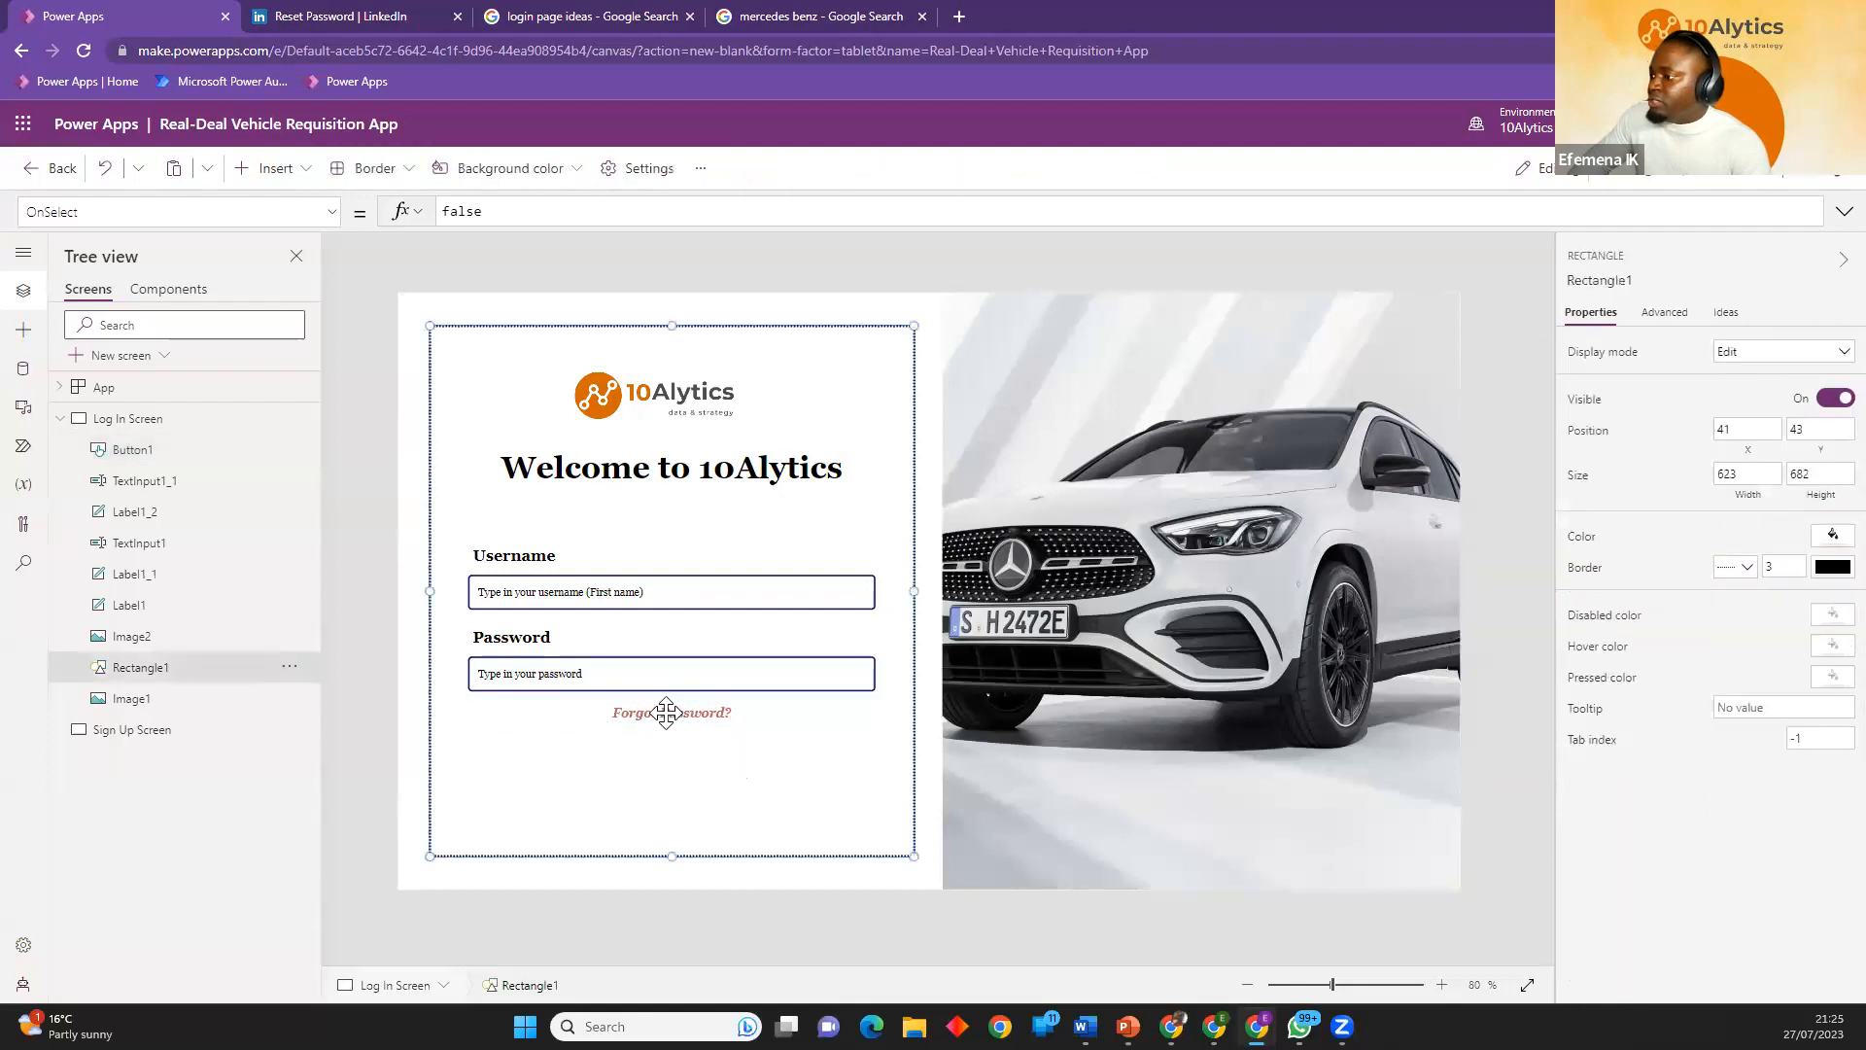
pyautogui.click(424, 734)
# Right-align the Forgot Password? button's text and move the button up to about Y 519, closer to the password input.
pyautogui.click(687, 718)
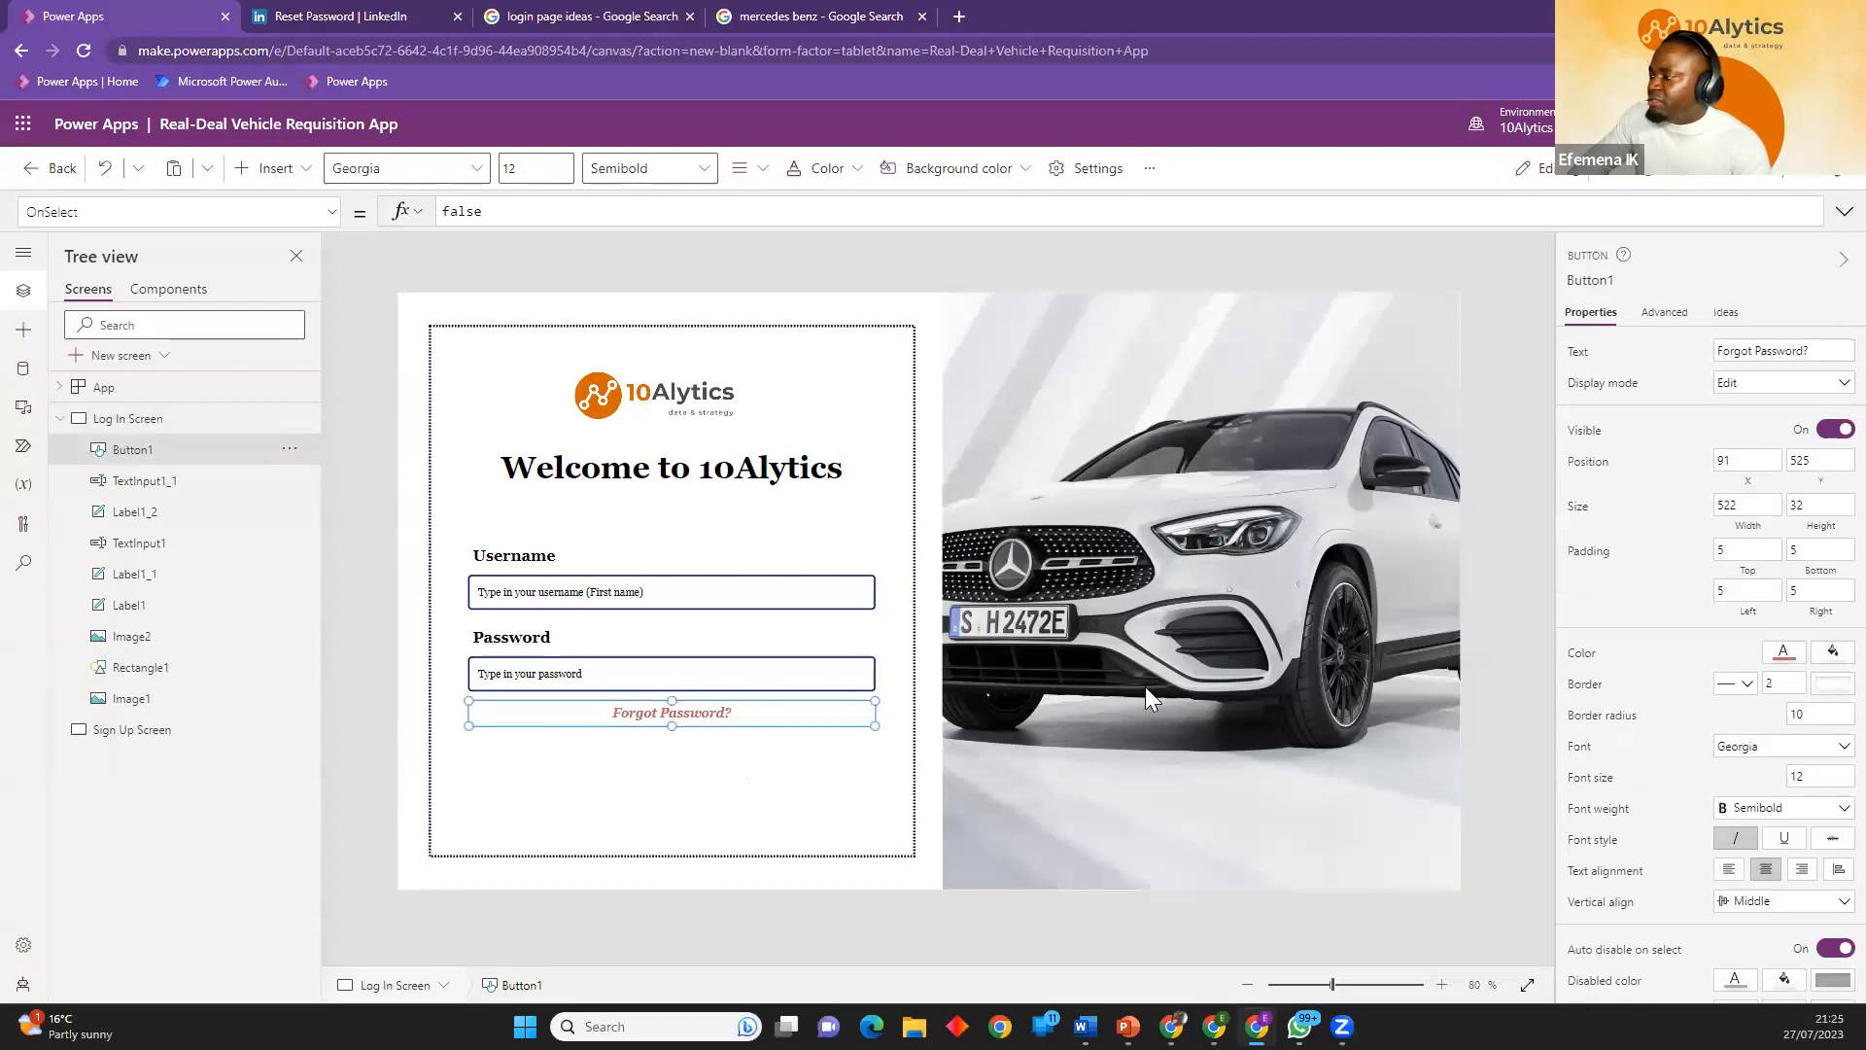
pyautogui.click(1802, 871)
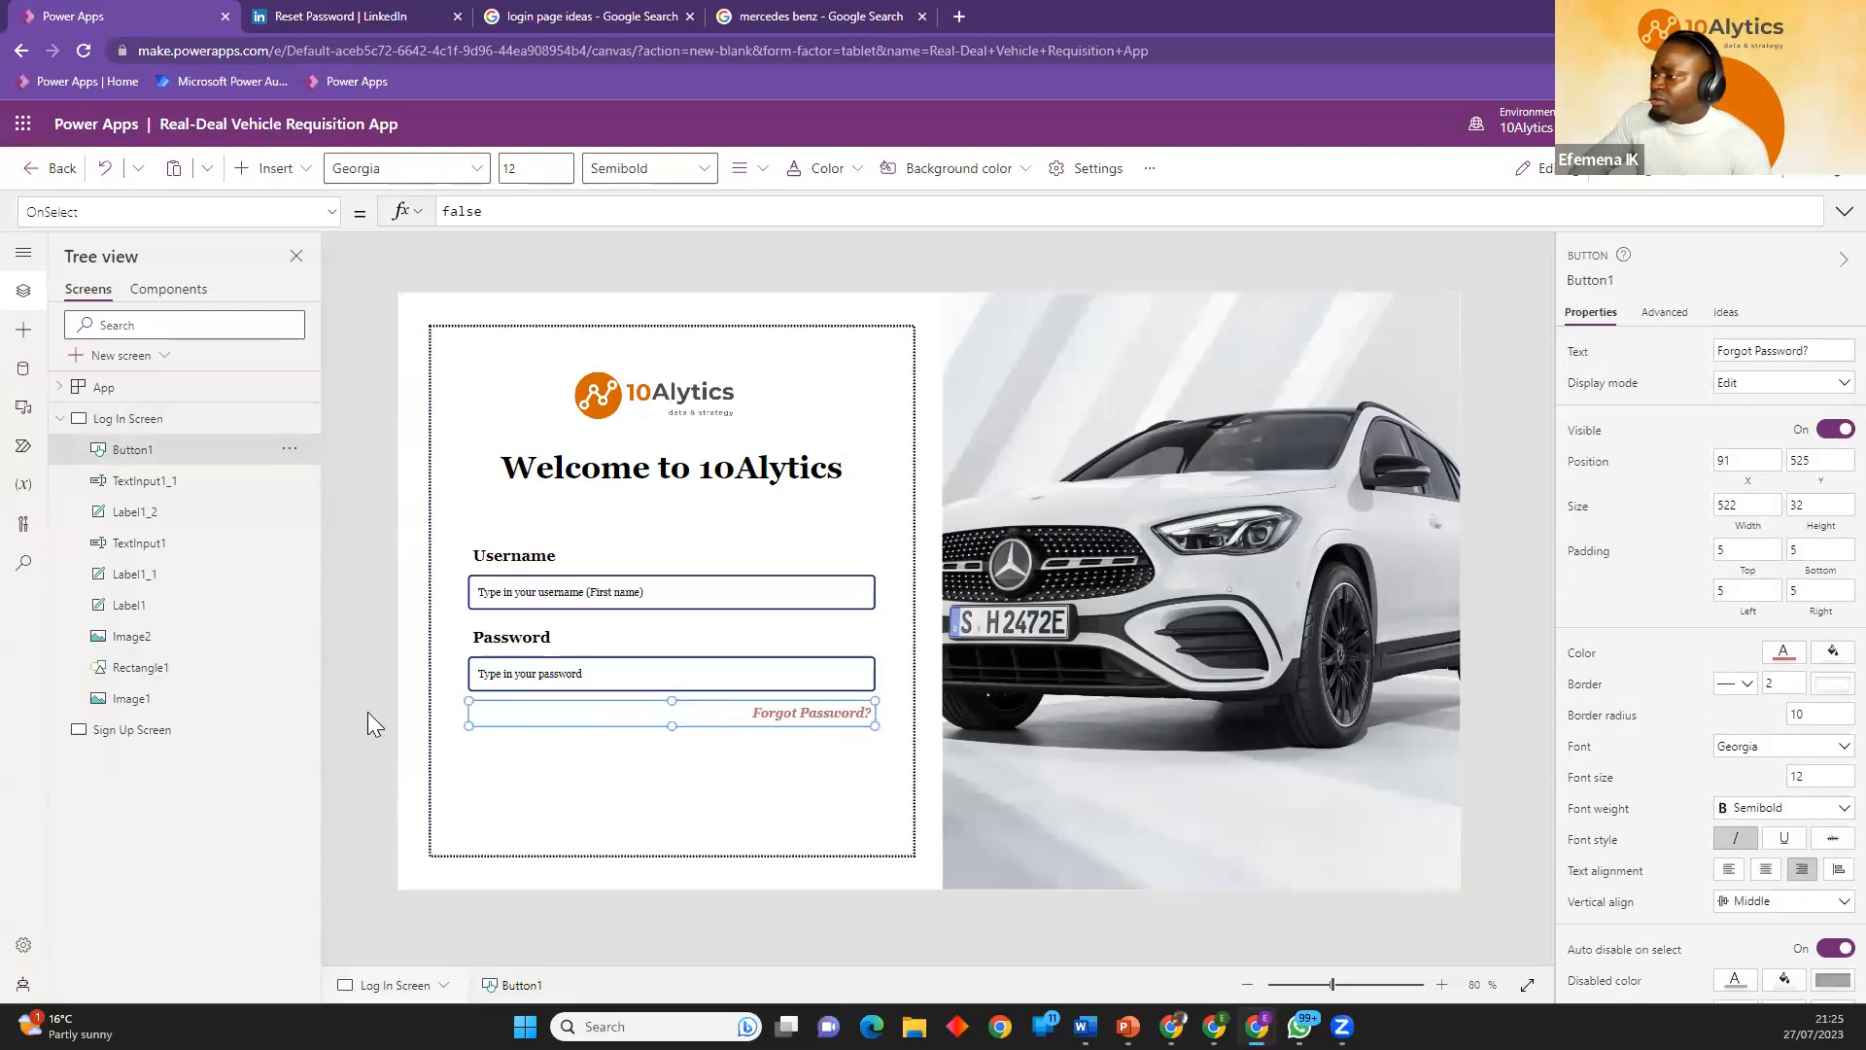
pyautogui.click(394, 729)
pyautogui.moveTo(805, 727); pyautogui.dragTo(838, 712)
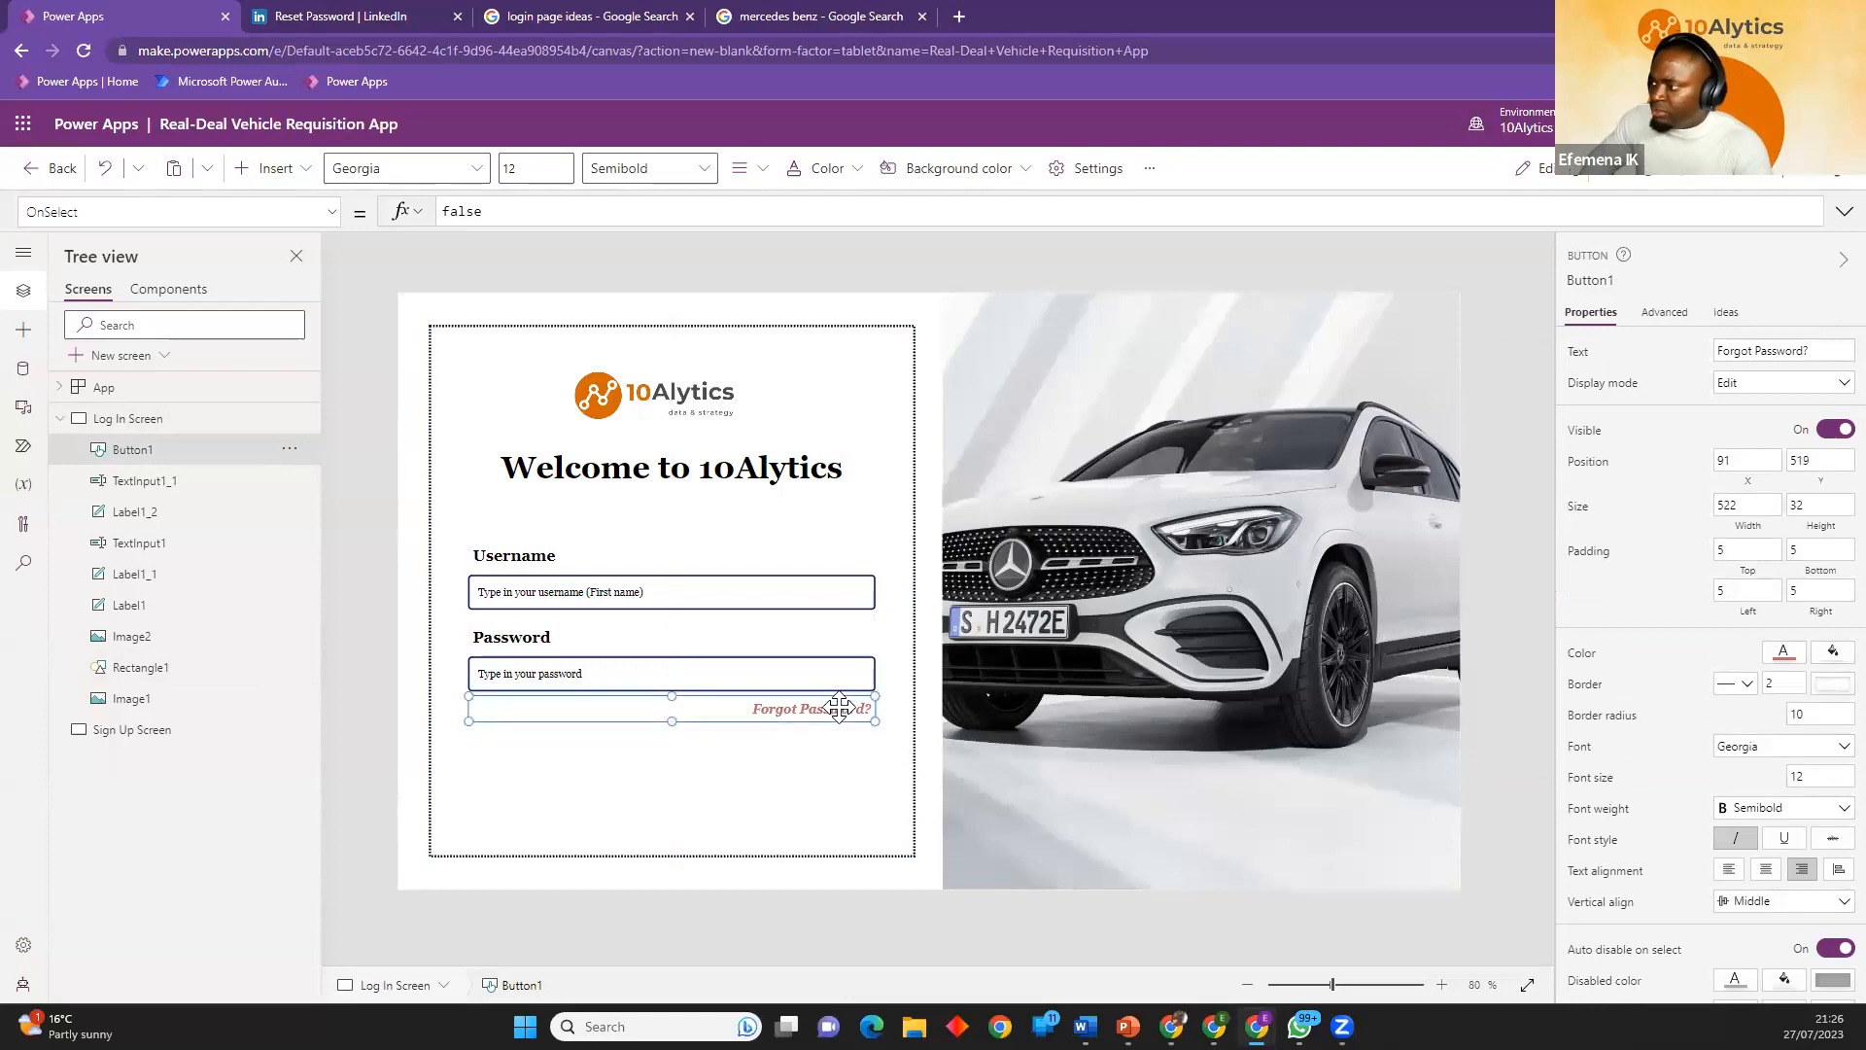
pyautogui.click(425, 609)
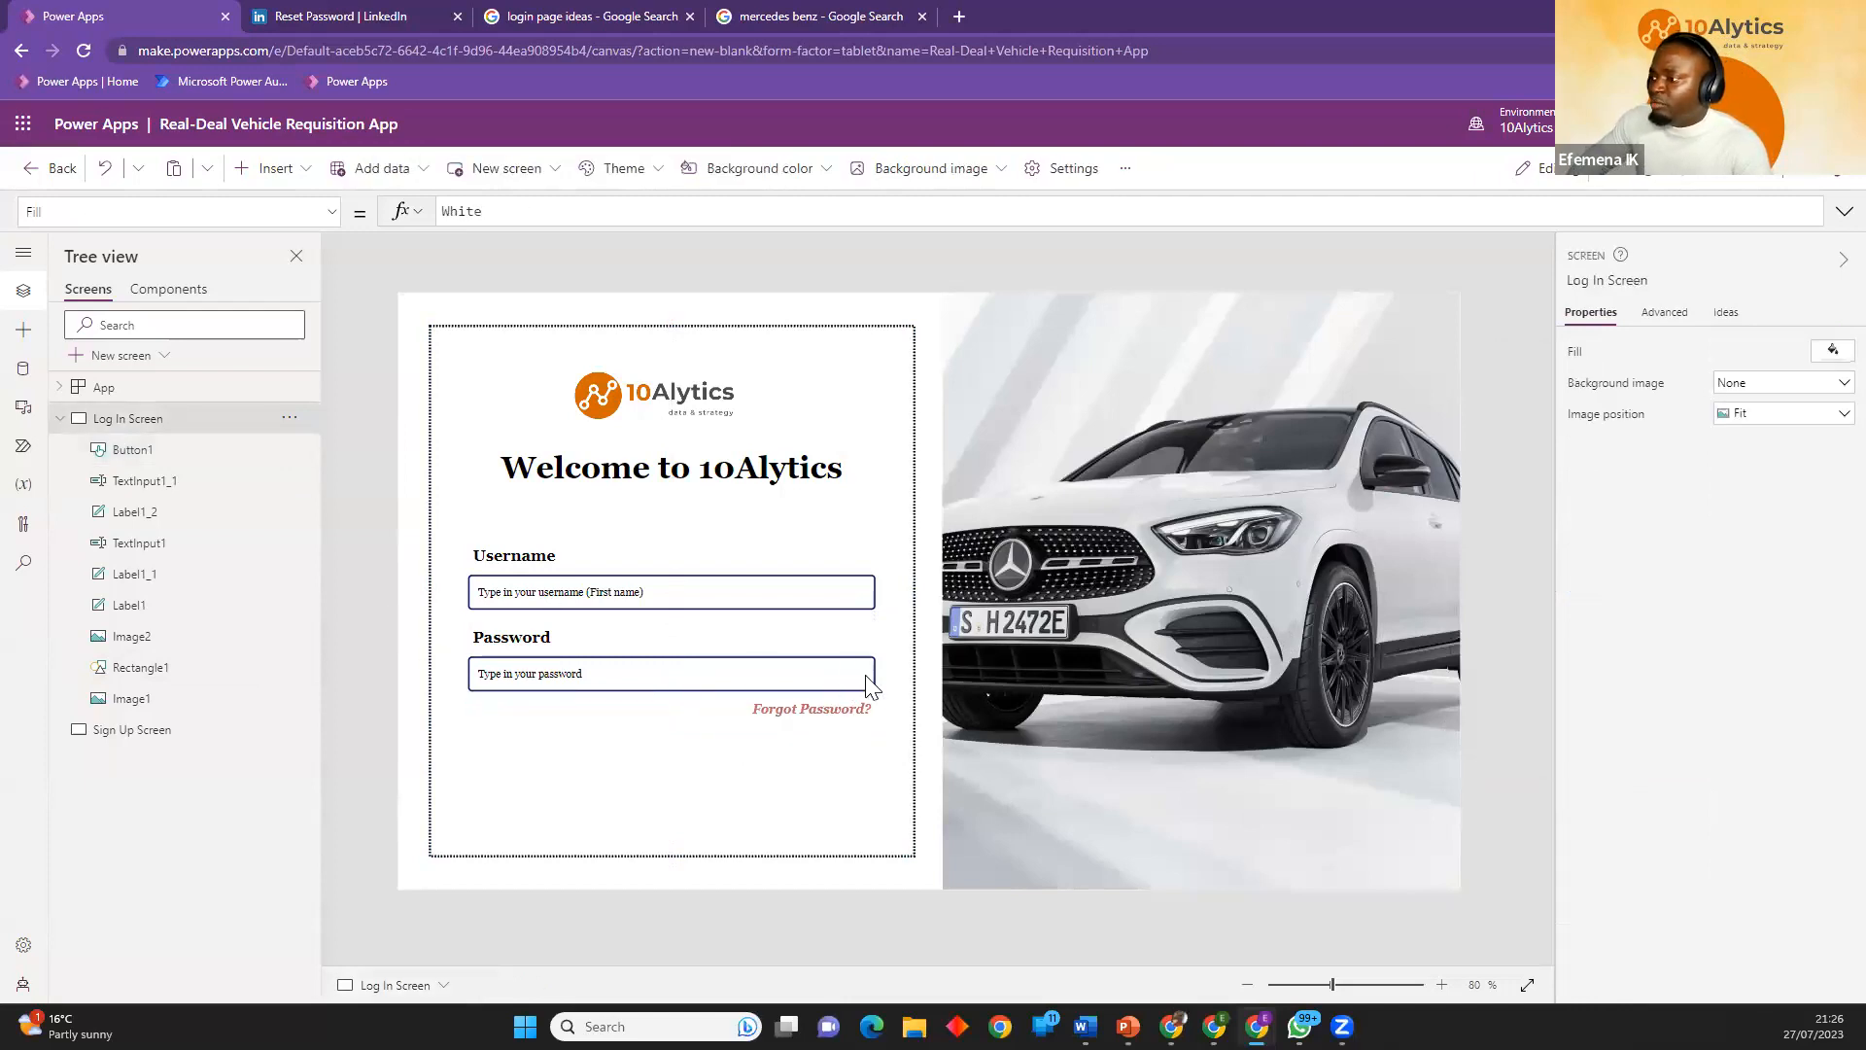
# Check the Show option inside the password field on LinkedIn's sign-in page, and return to Power Apps.
pyautogui.click(384, 13)
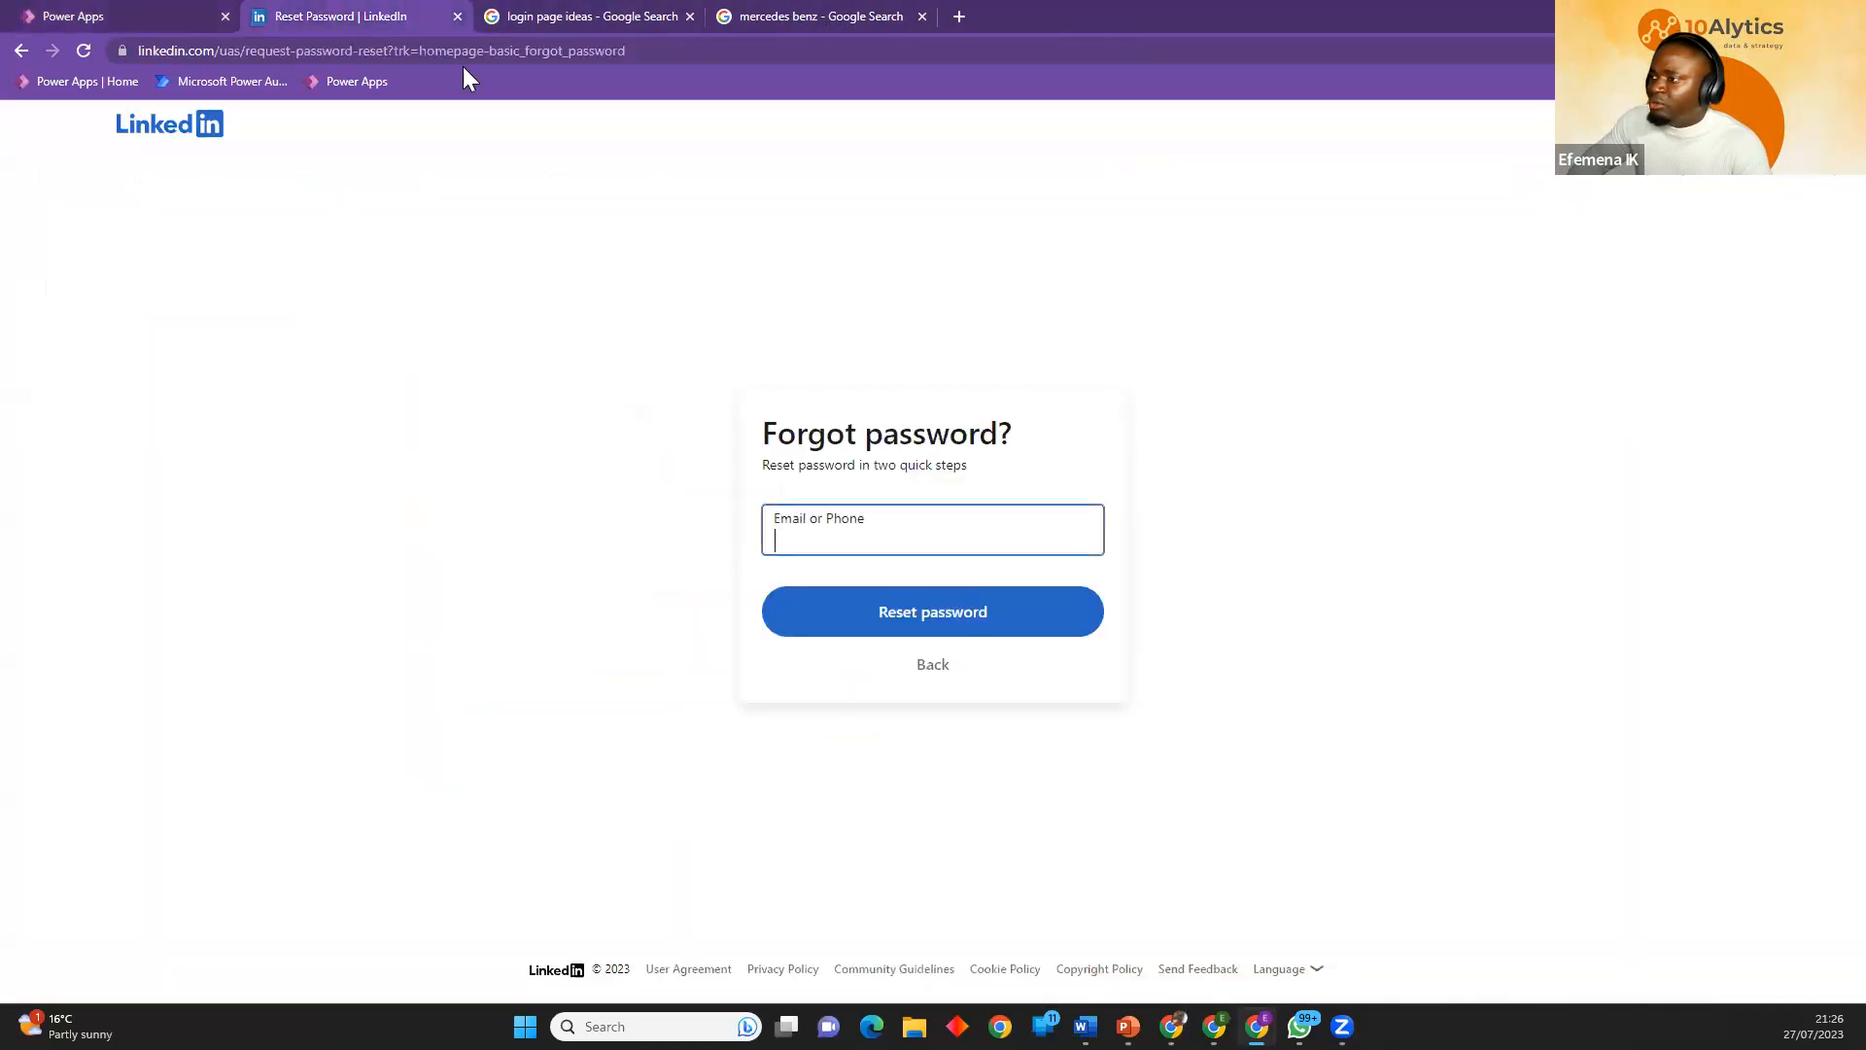
pyautogui.click(24, 51)
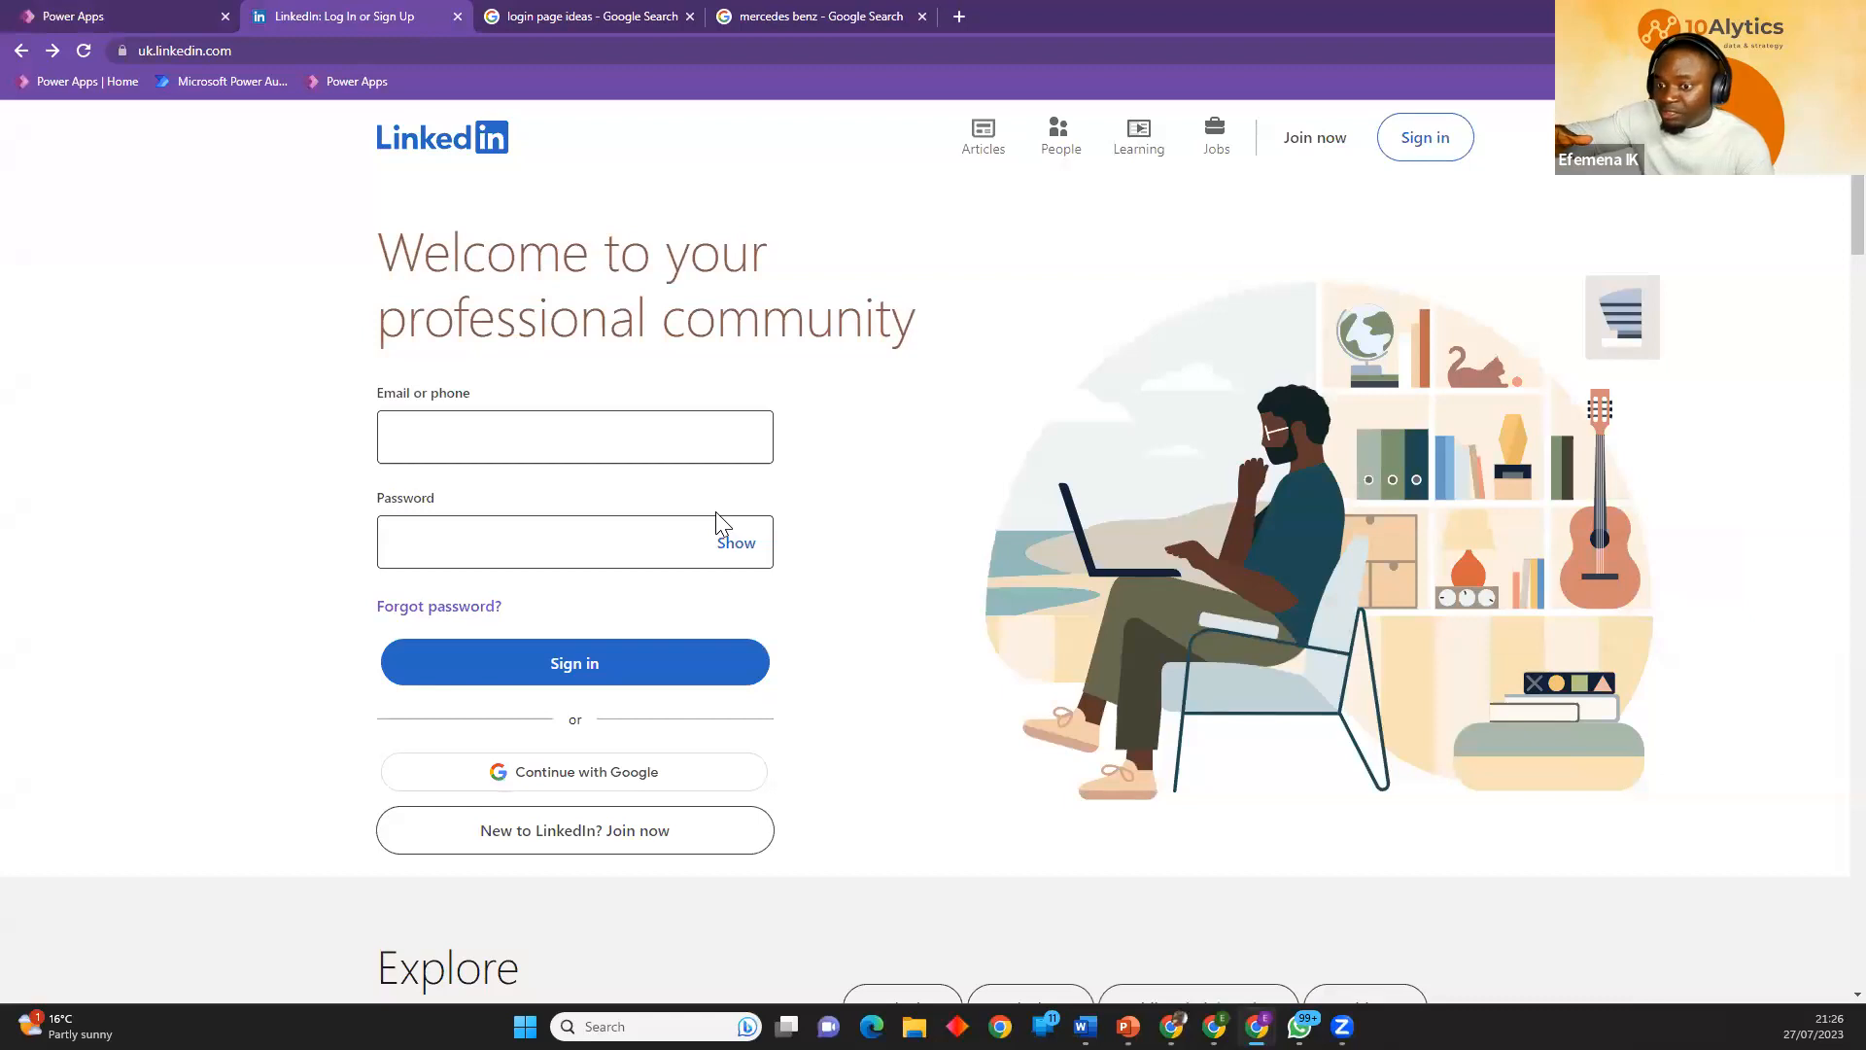
pyautogui.click(165, 16)
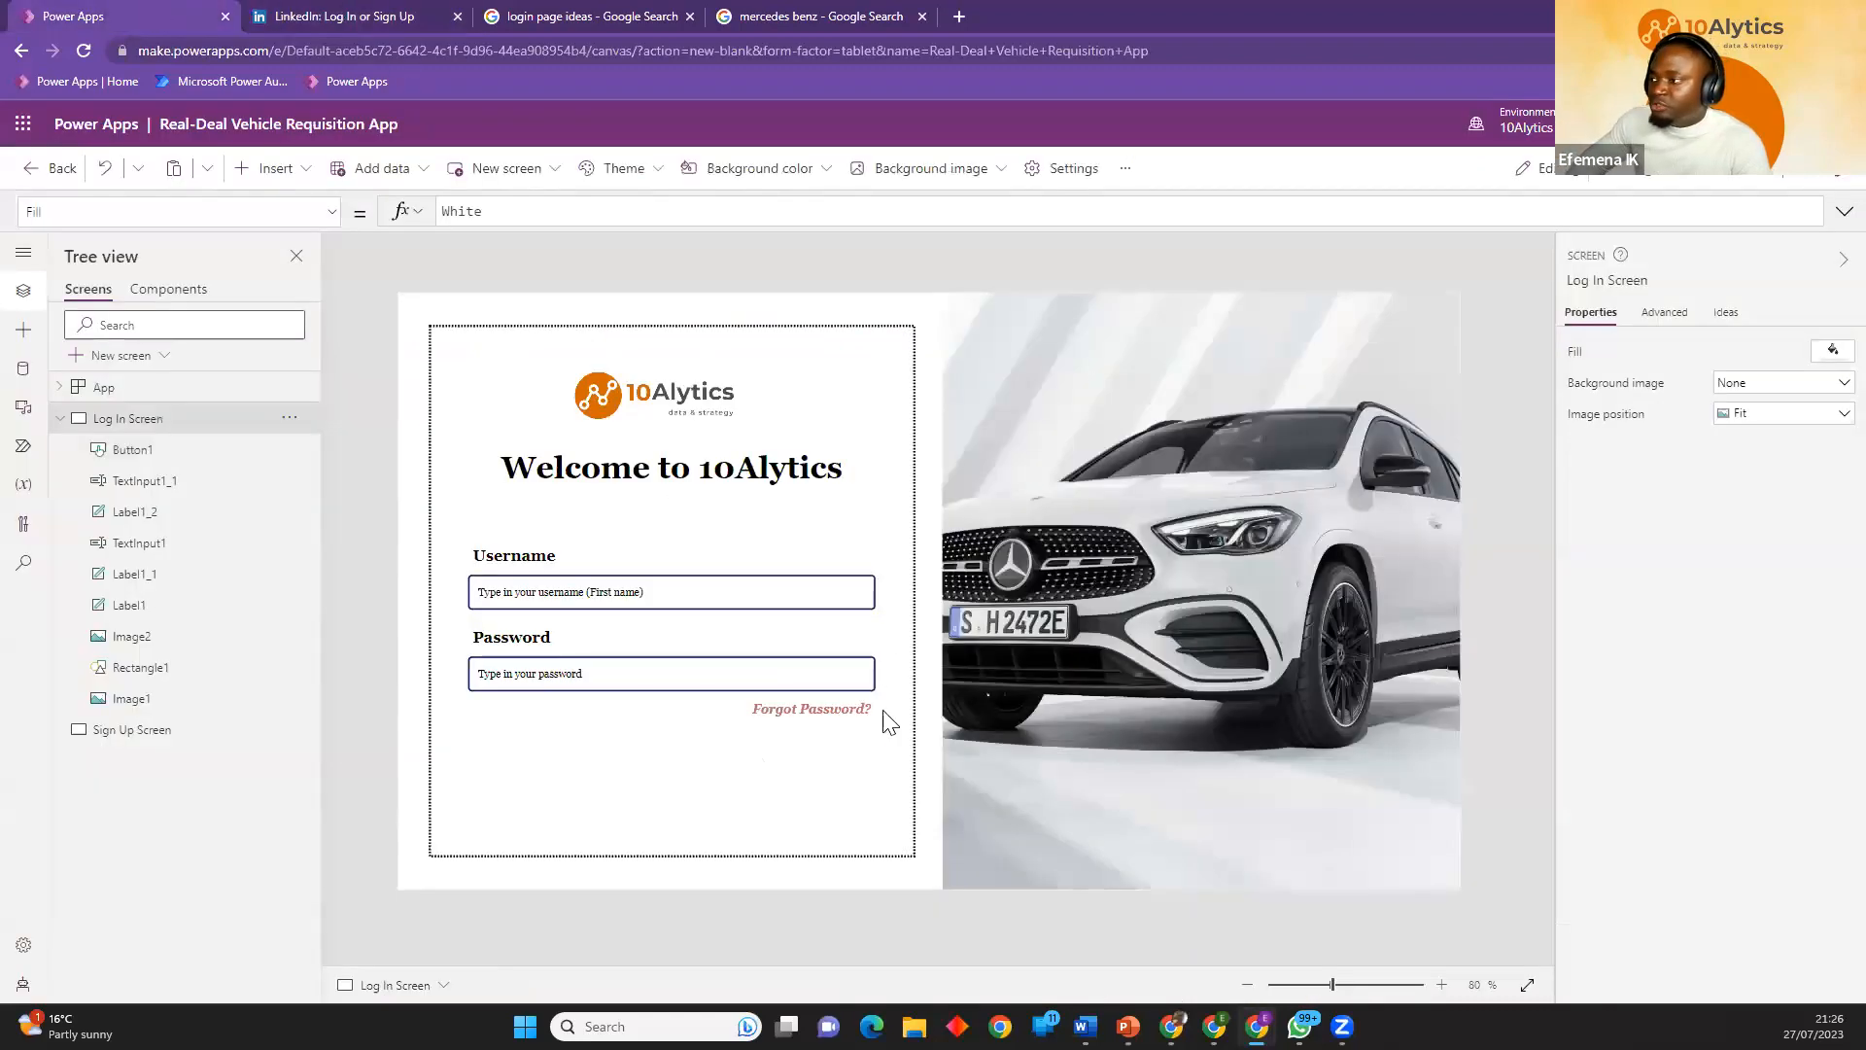
# Browse the insertable icons for one suited to showing the password.
pyautogui.click(282, 175)
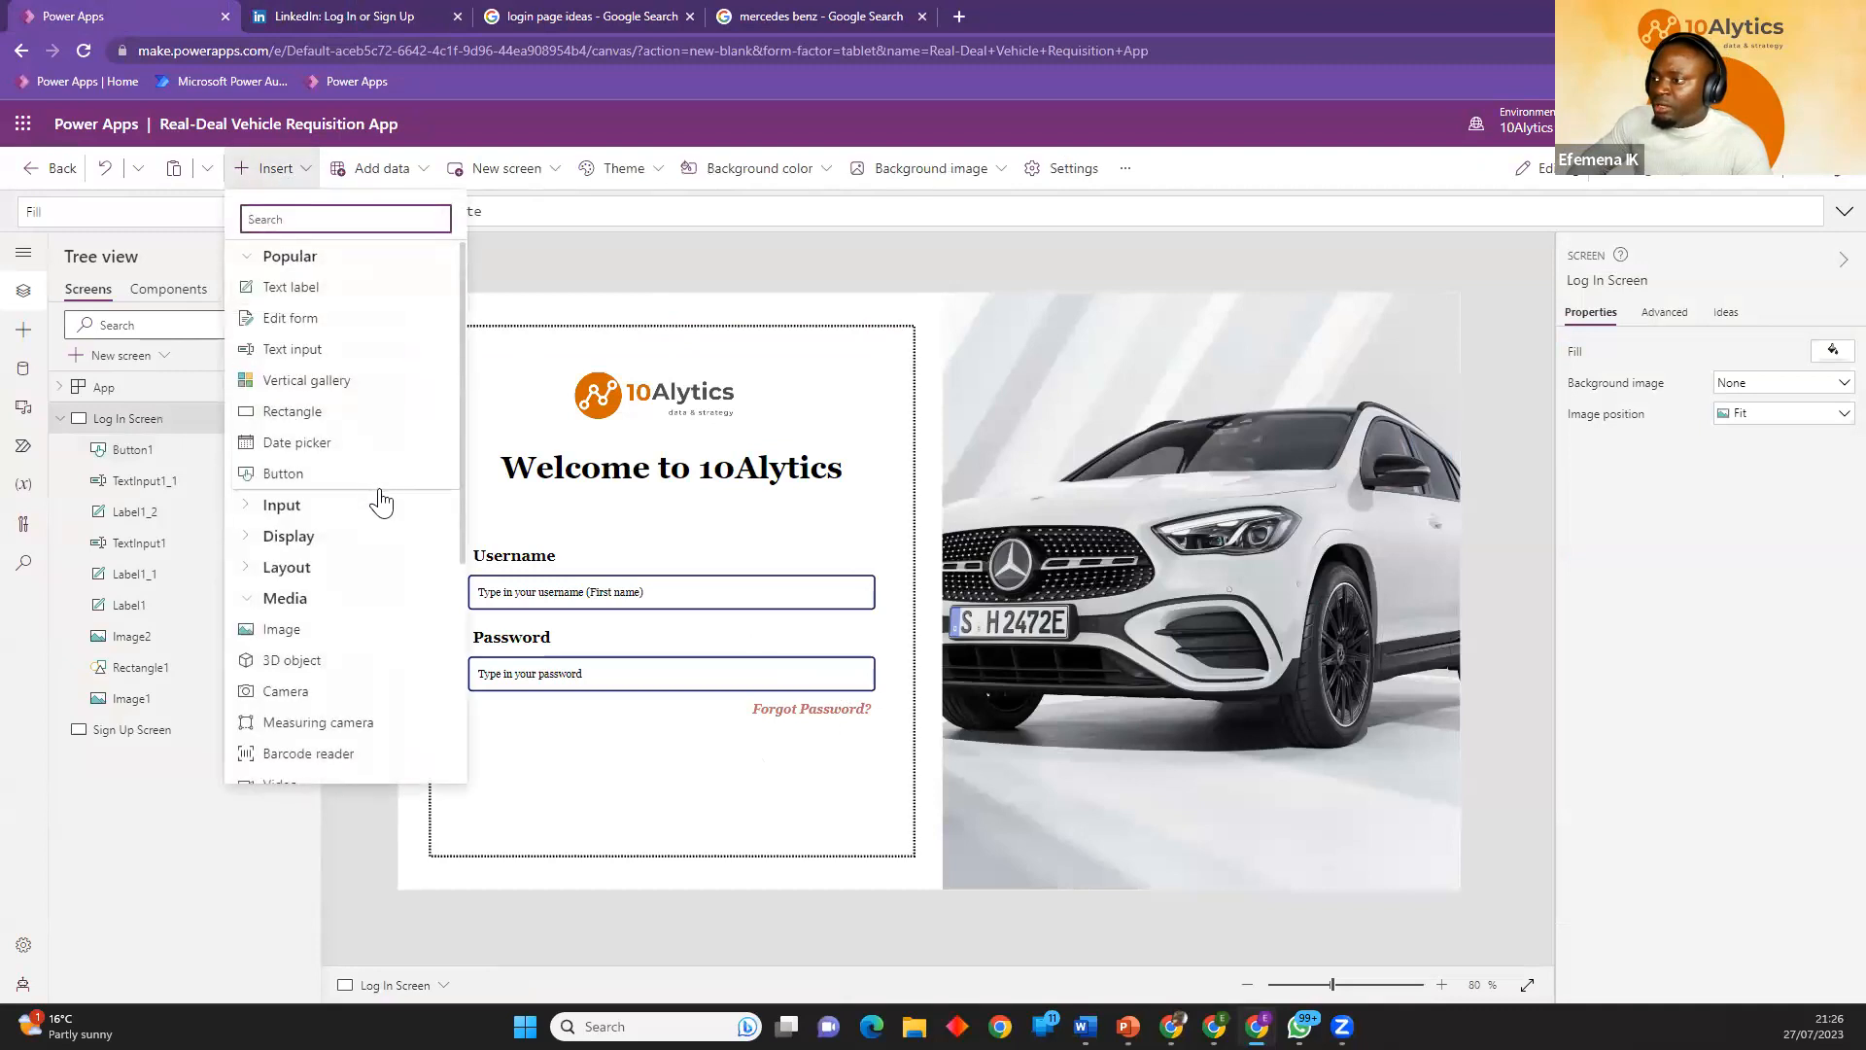
pyautogui.click(282, 168)
pyautogui.click(282, 168)
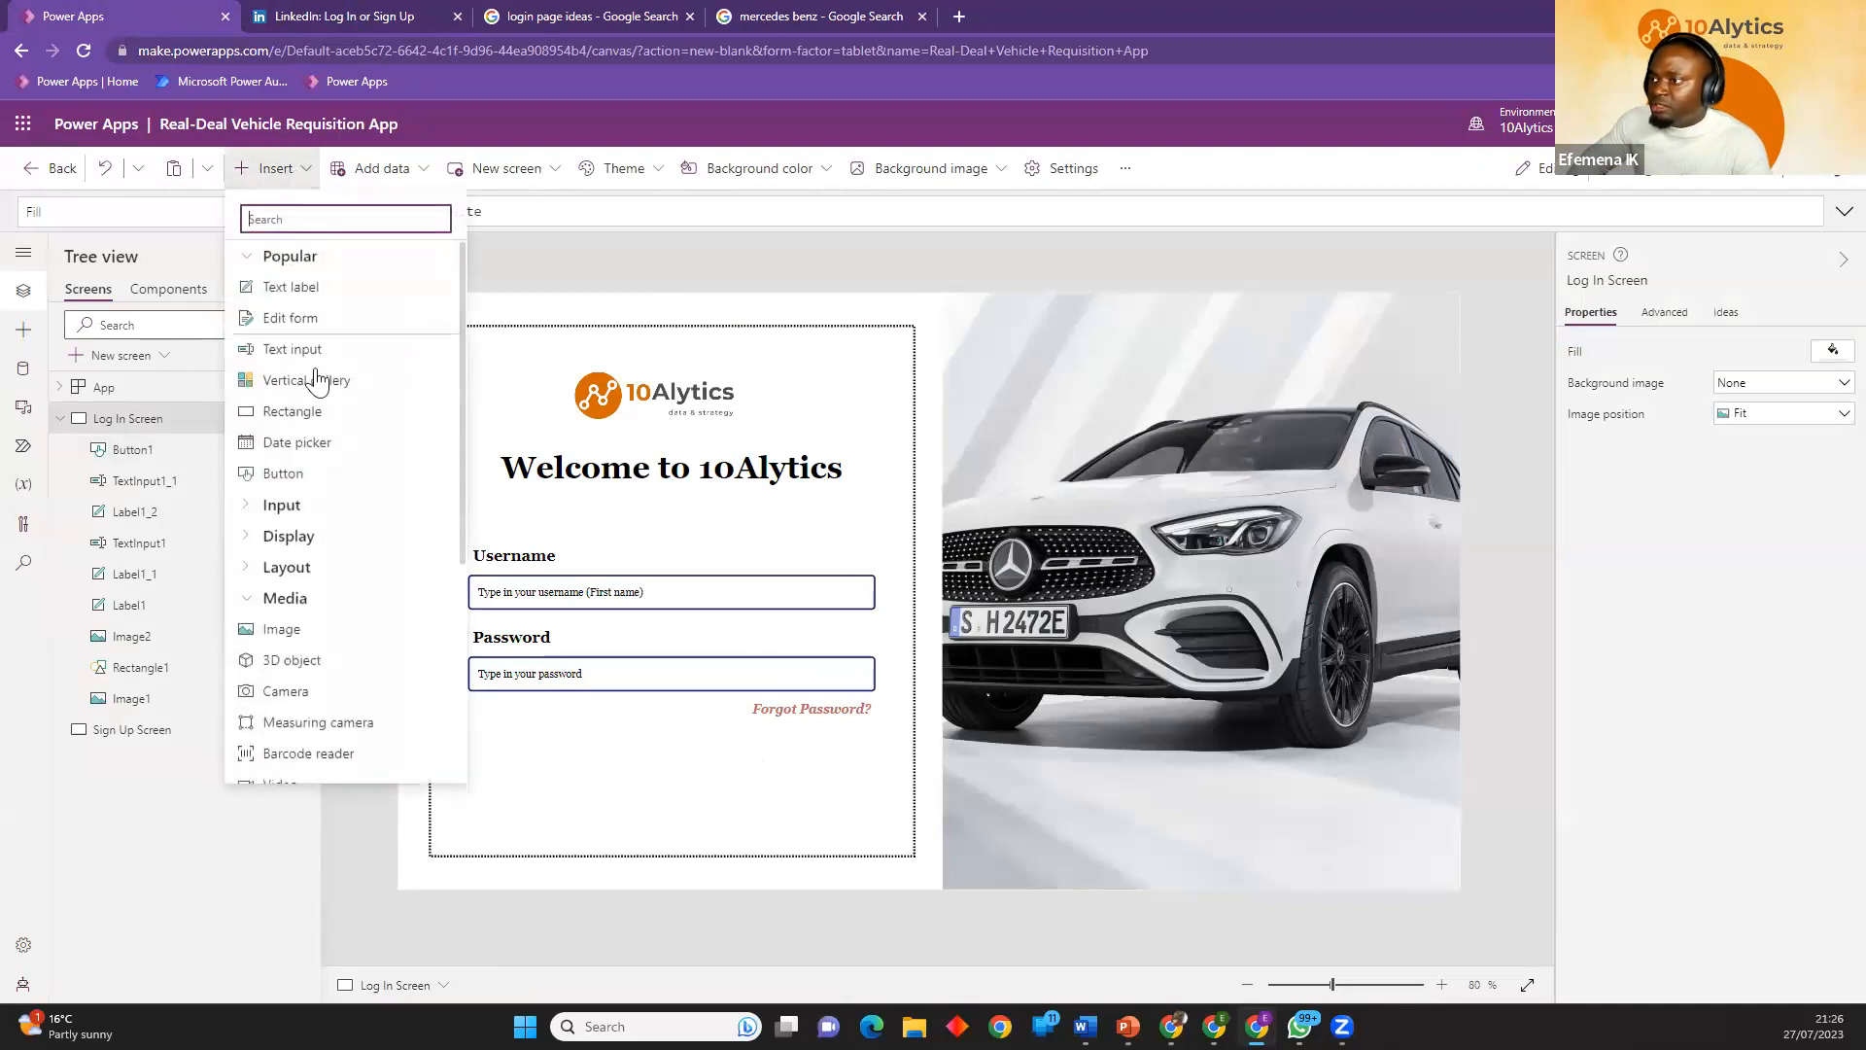
pyautogui.scroll(-4, 260, 613)
pyautogui.scroll(-1, 260, 622)
pyautogui.click(277, 665)
pyautogui.scroll(-6, 291, 641)
pyautogui.scroll(-3, 296, 634)
pyautogui.scroll(-5, 296, 634)
pyautogui.scroll(-10, 296, 632)
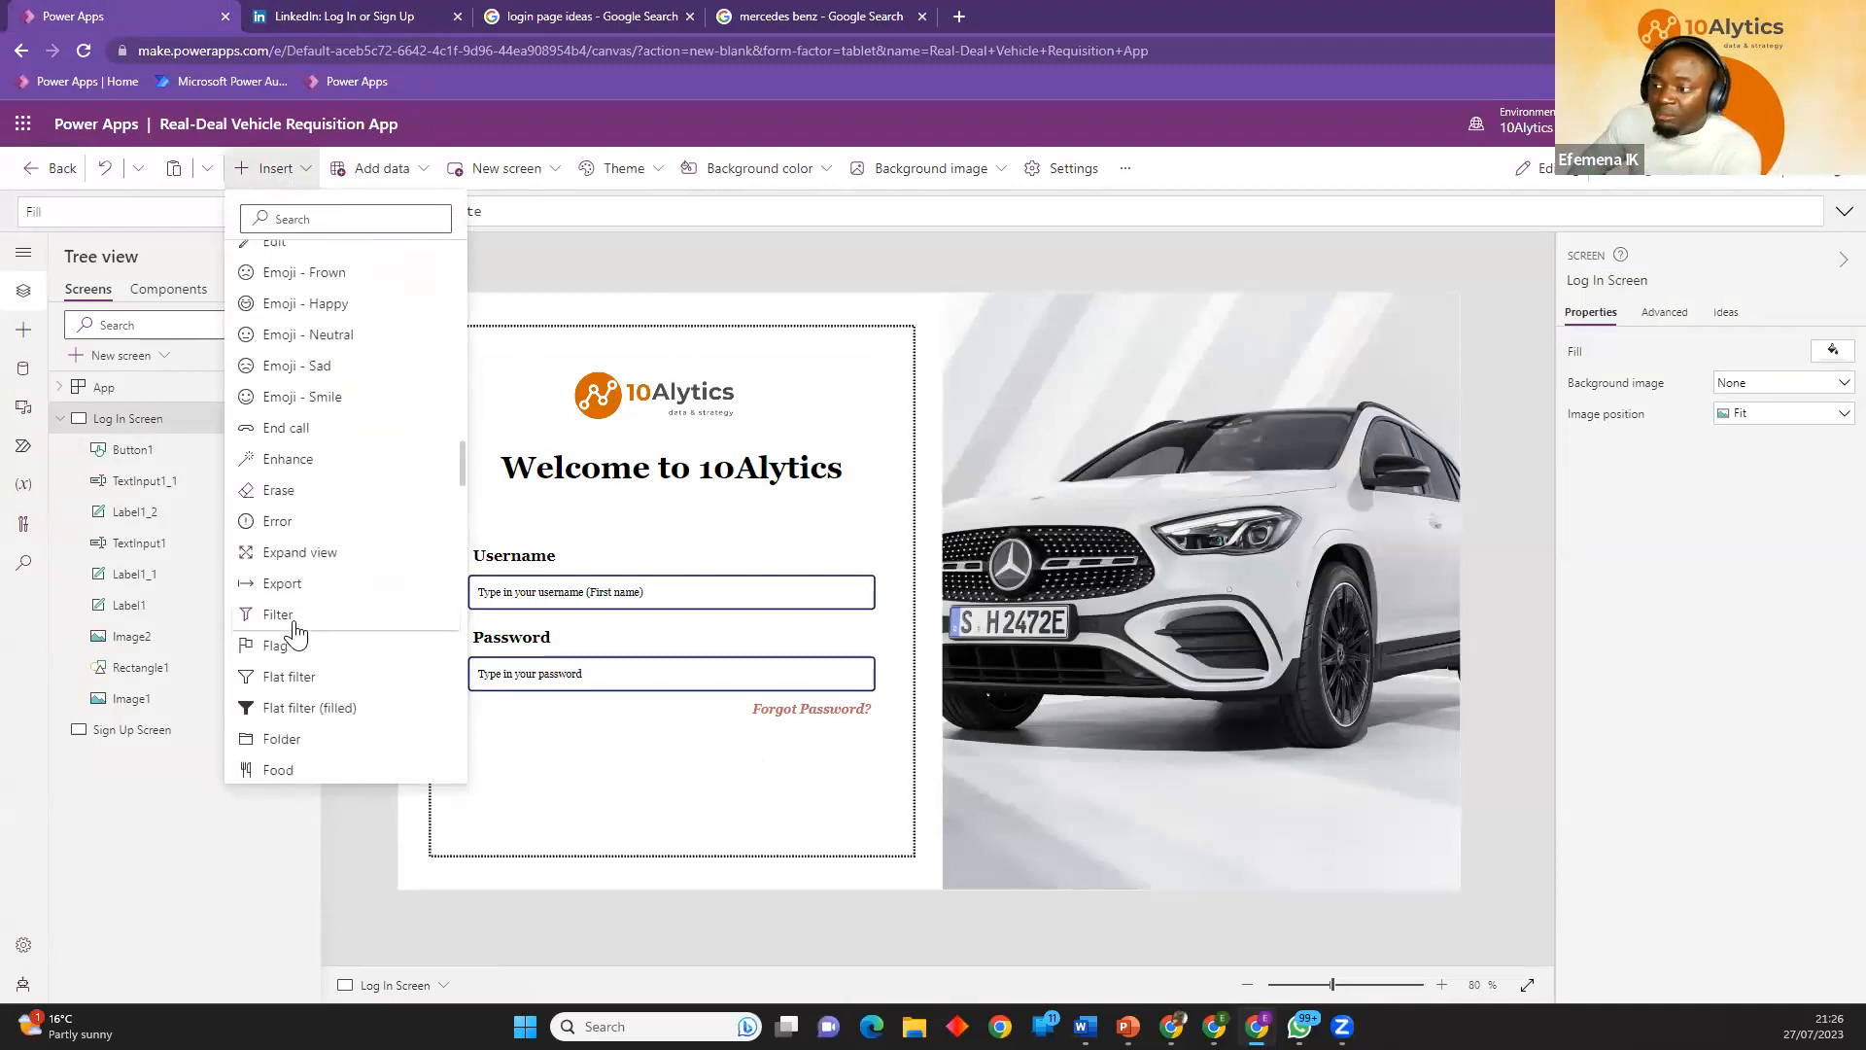
pyautogui.scroll(-12, 297, 632)
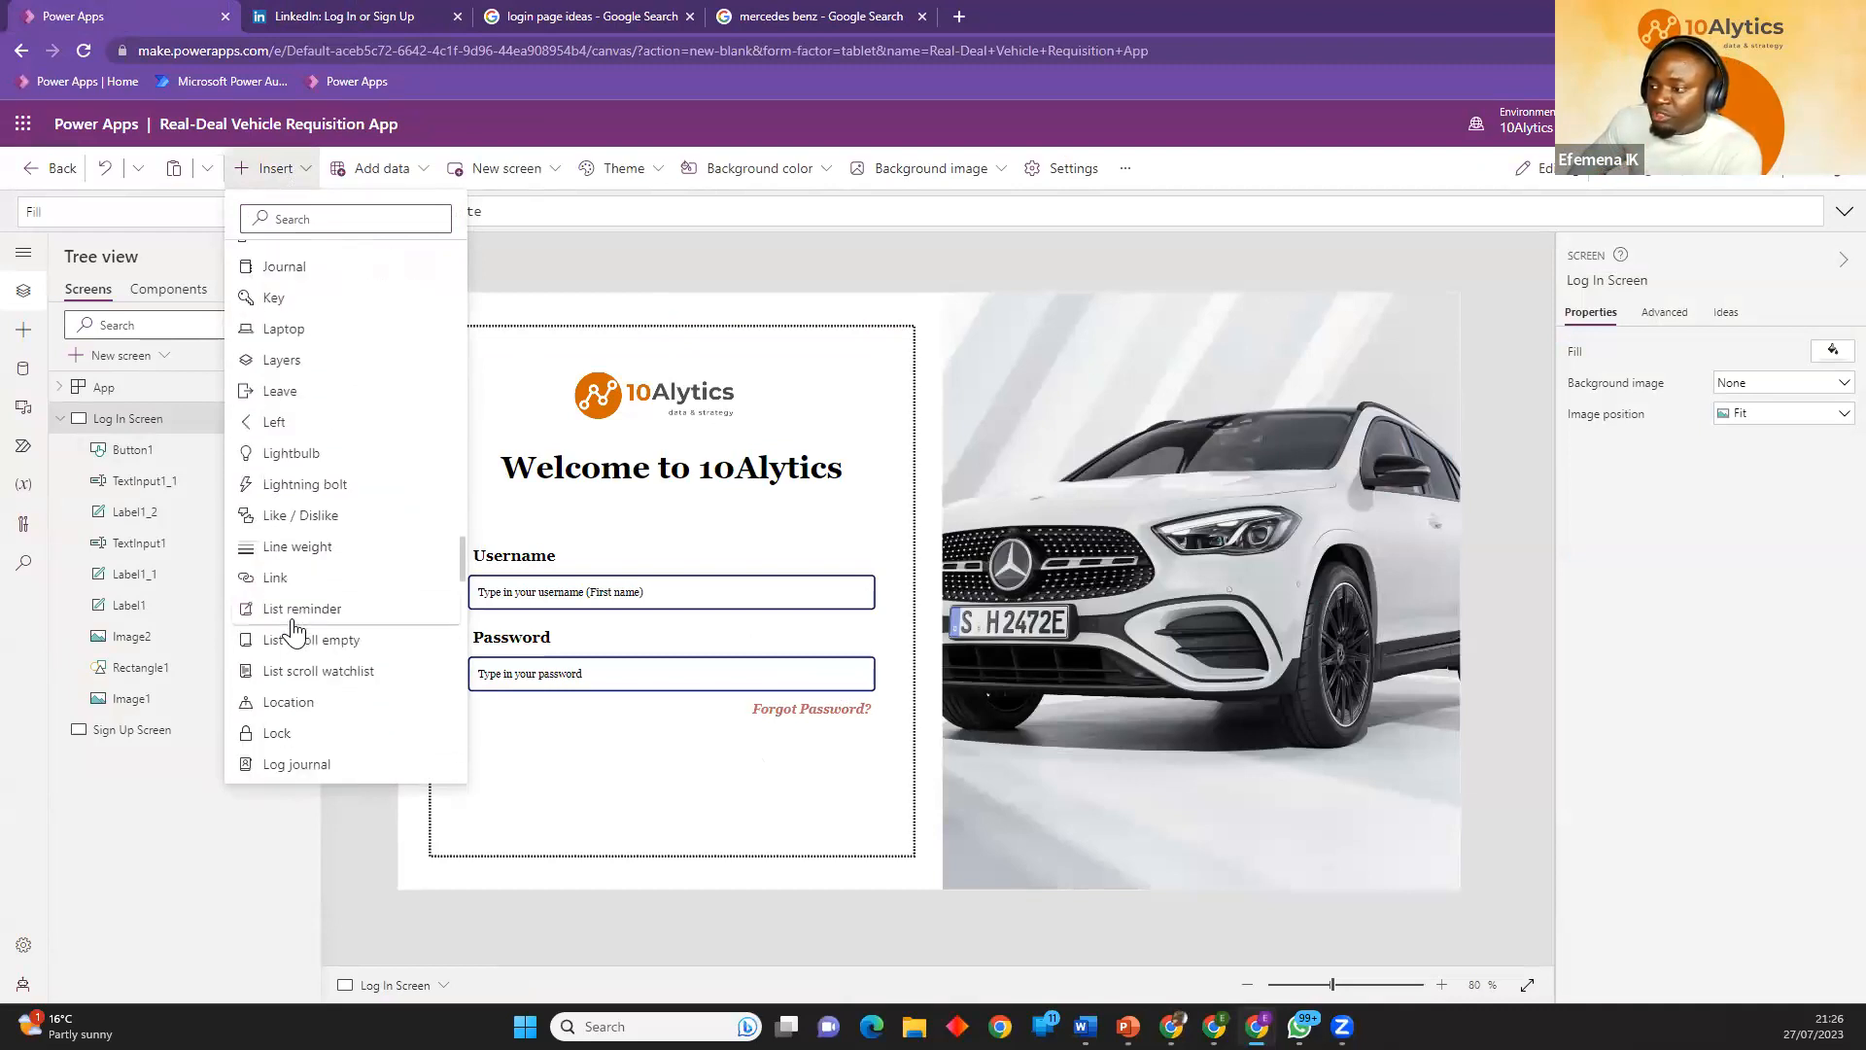
pyautogui.scroll(-10, 290, 631)
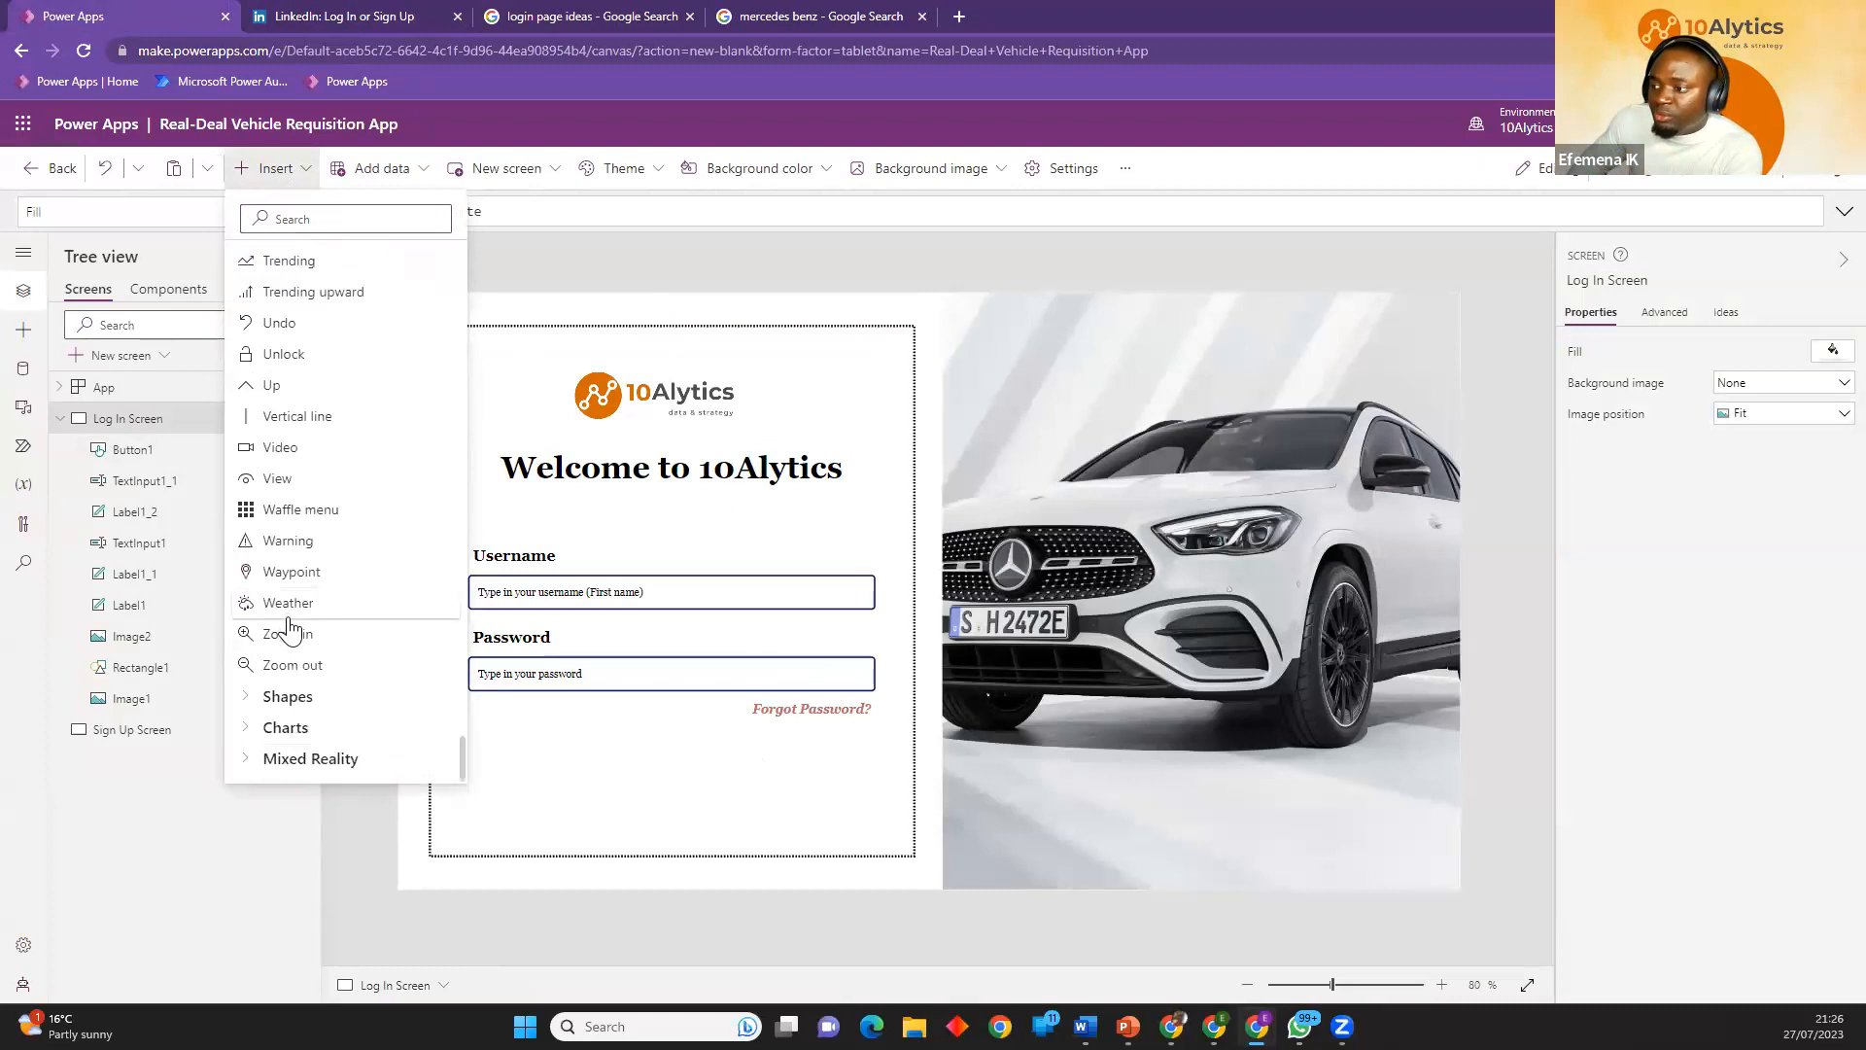
# Search the insertable controls for "view" and place the View icon inside the password input's far end, about 26 by 27 at X 567, Y 477.
pyautogui.click(311, 220)
pyautogui.write('view')
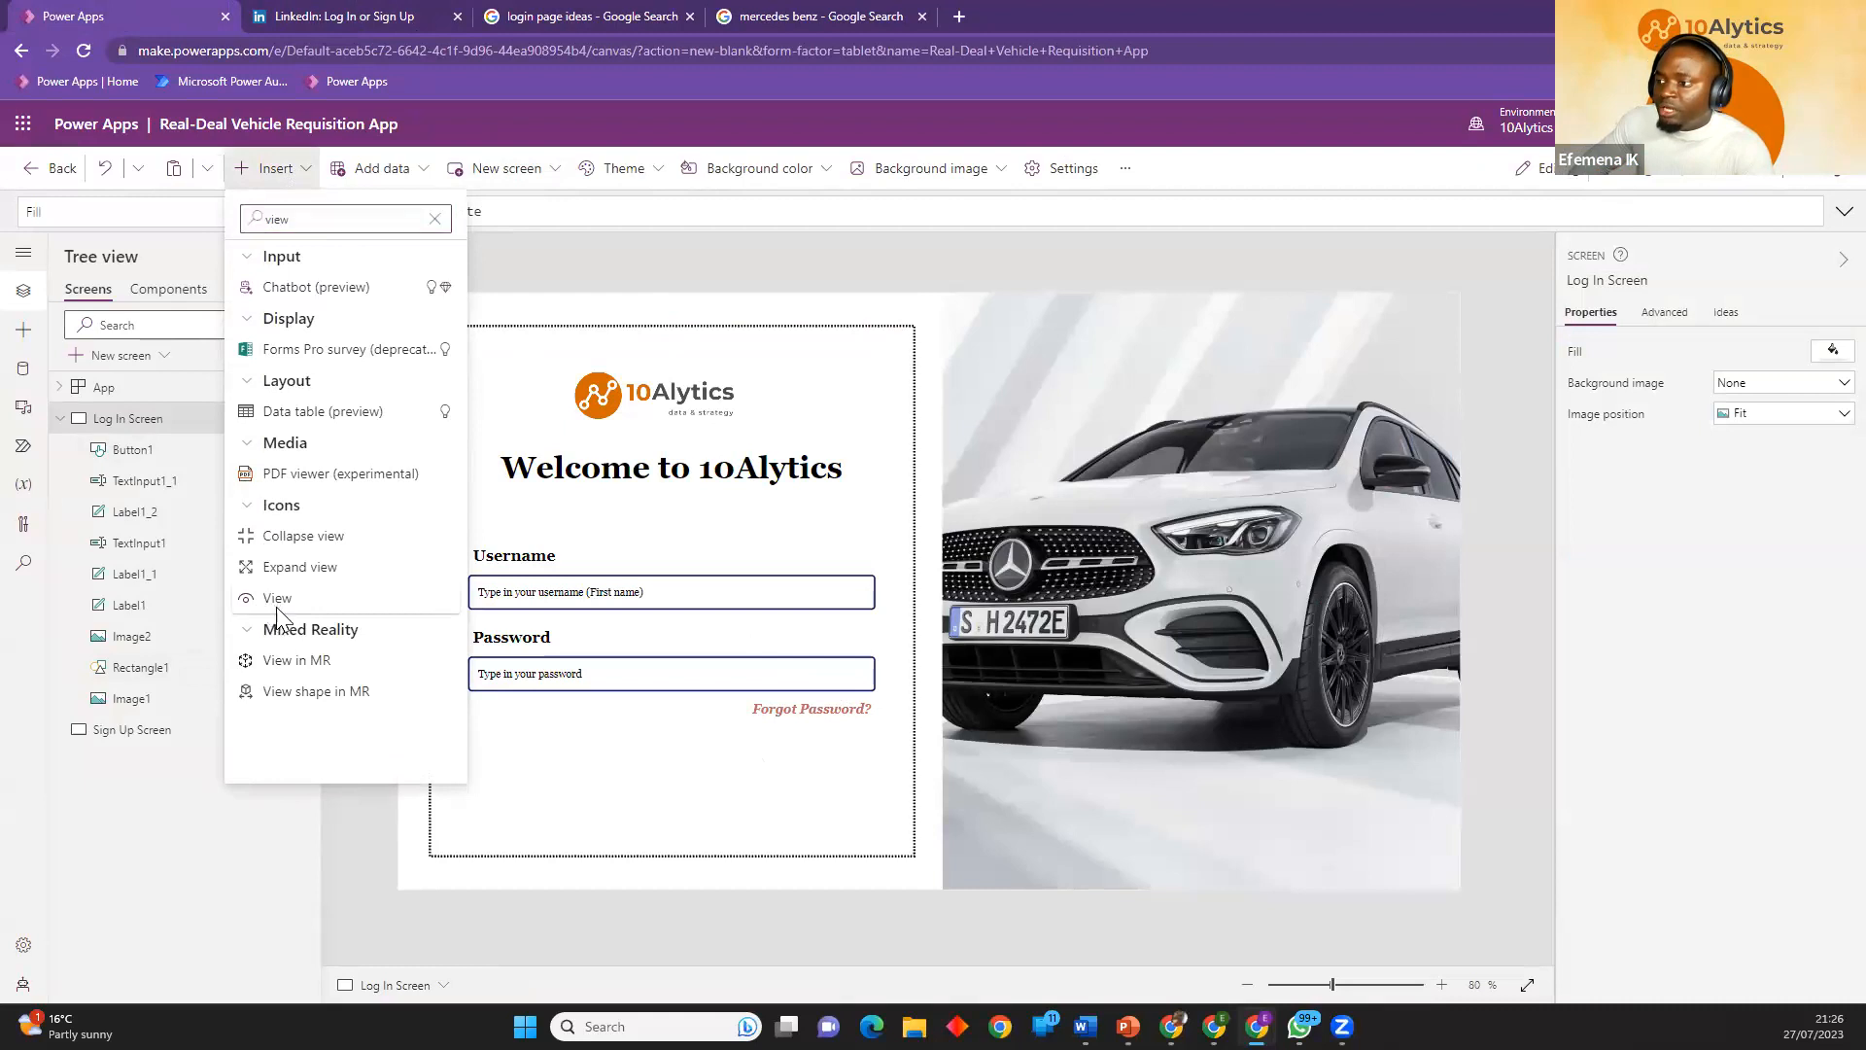
pyautogui.click(278, 599)
pyautogui.moveTo(547, 449); pyautogui.dragTo(848, 683)
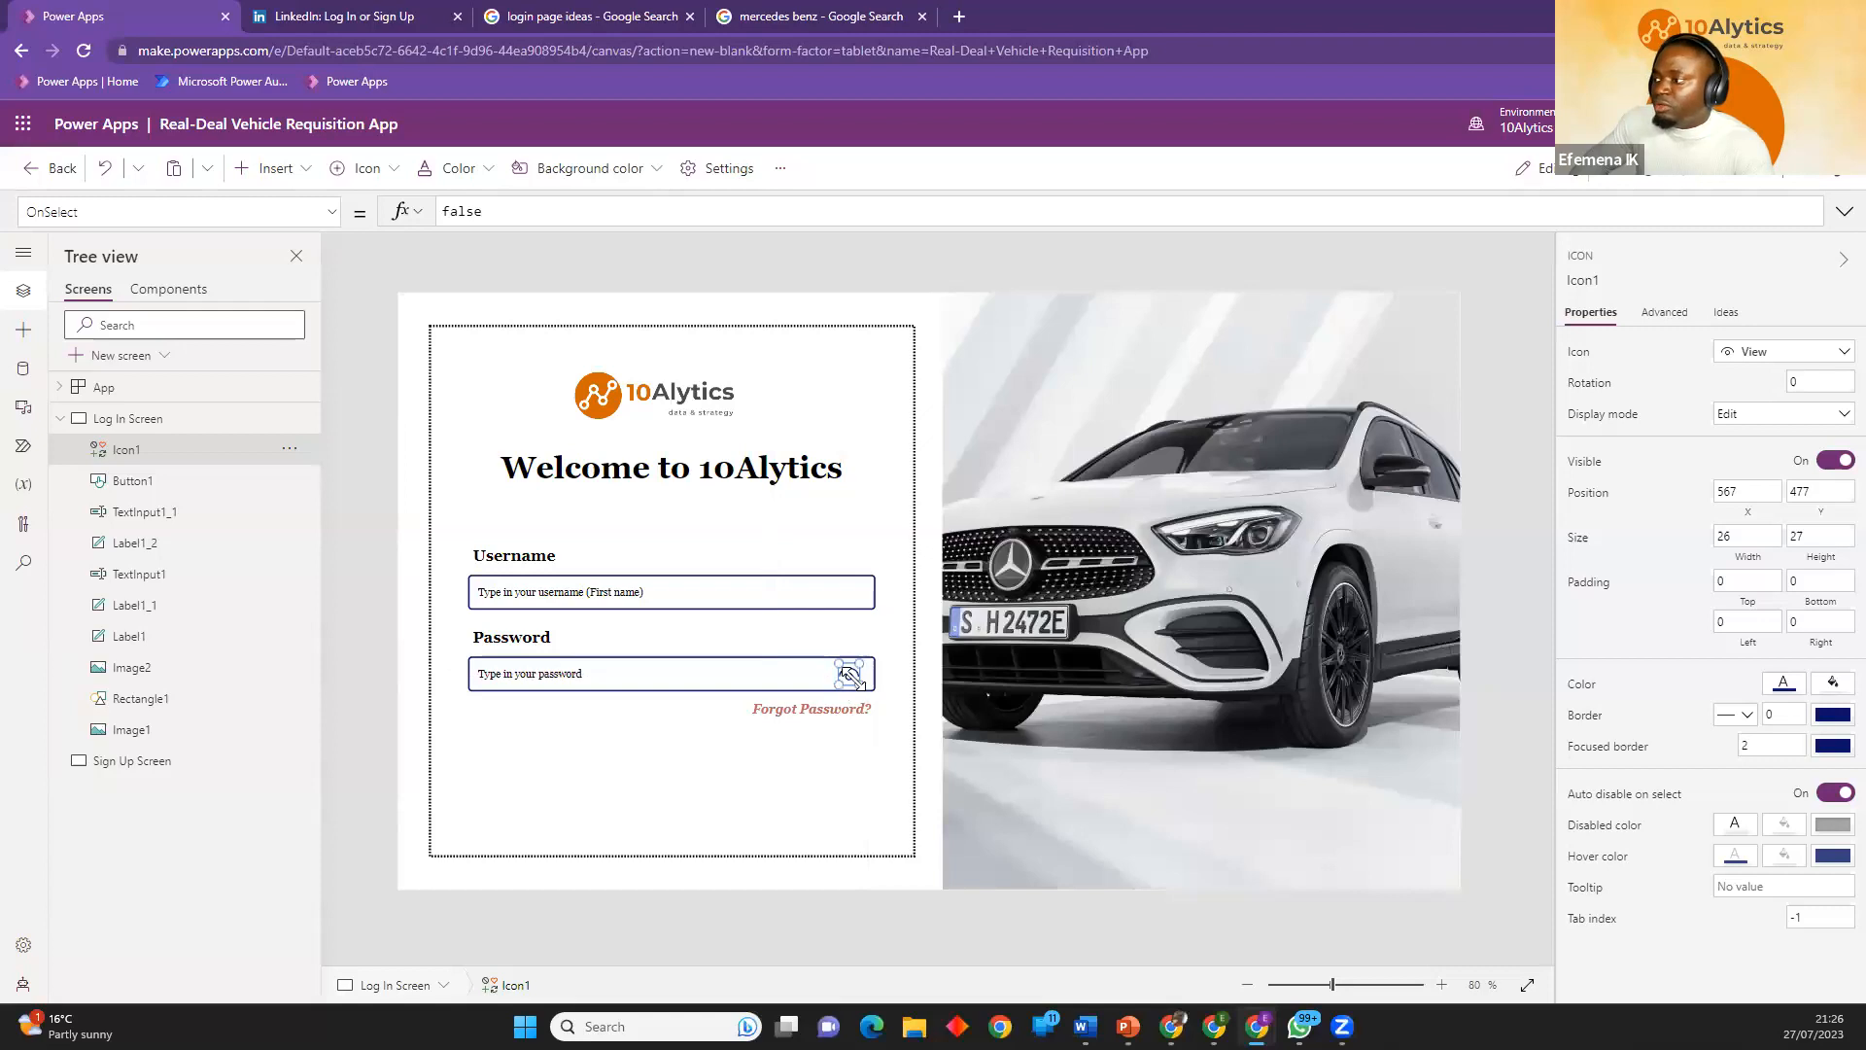
pyautogui.click(907, 743)
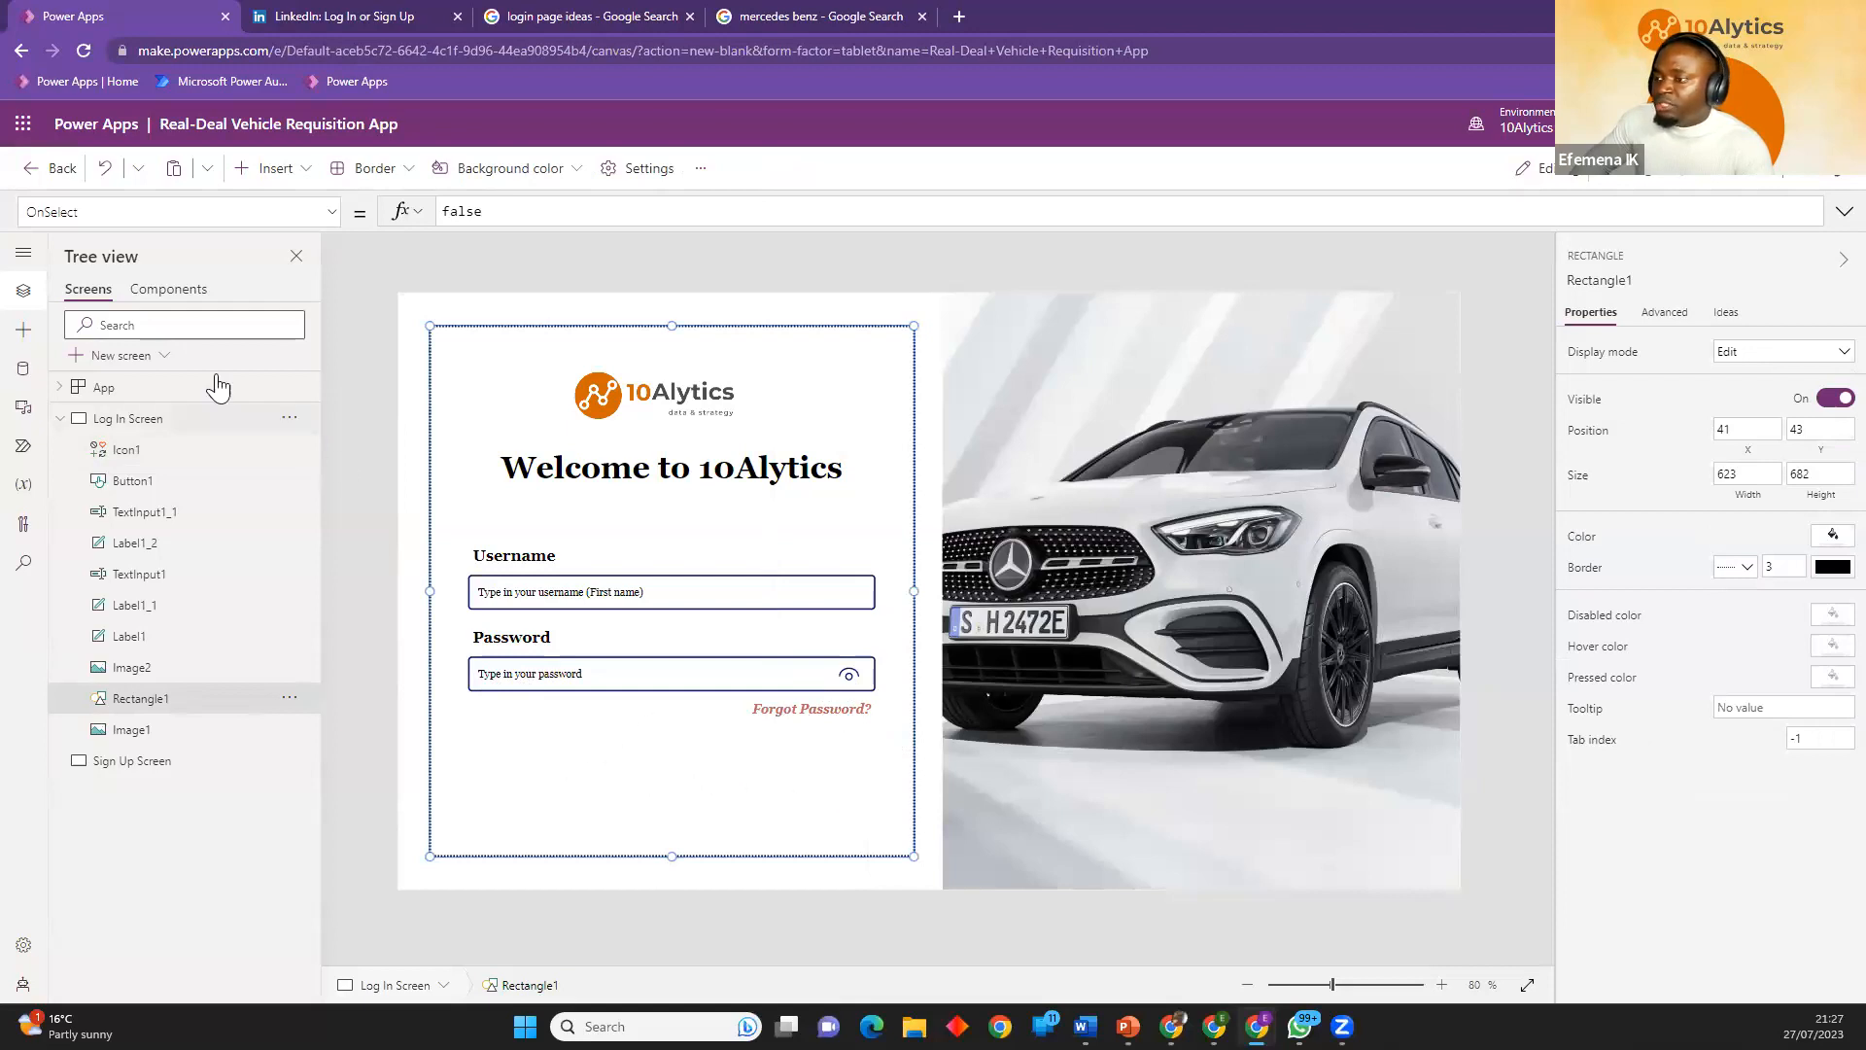
# Check the Sign in button on LinkedIn's sign-in page, and return to Power Apps.
pyautogui.click(272, 168)
pyautogui.click(356, 22)
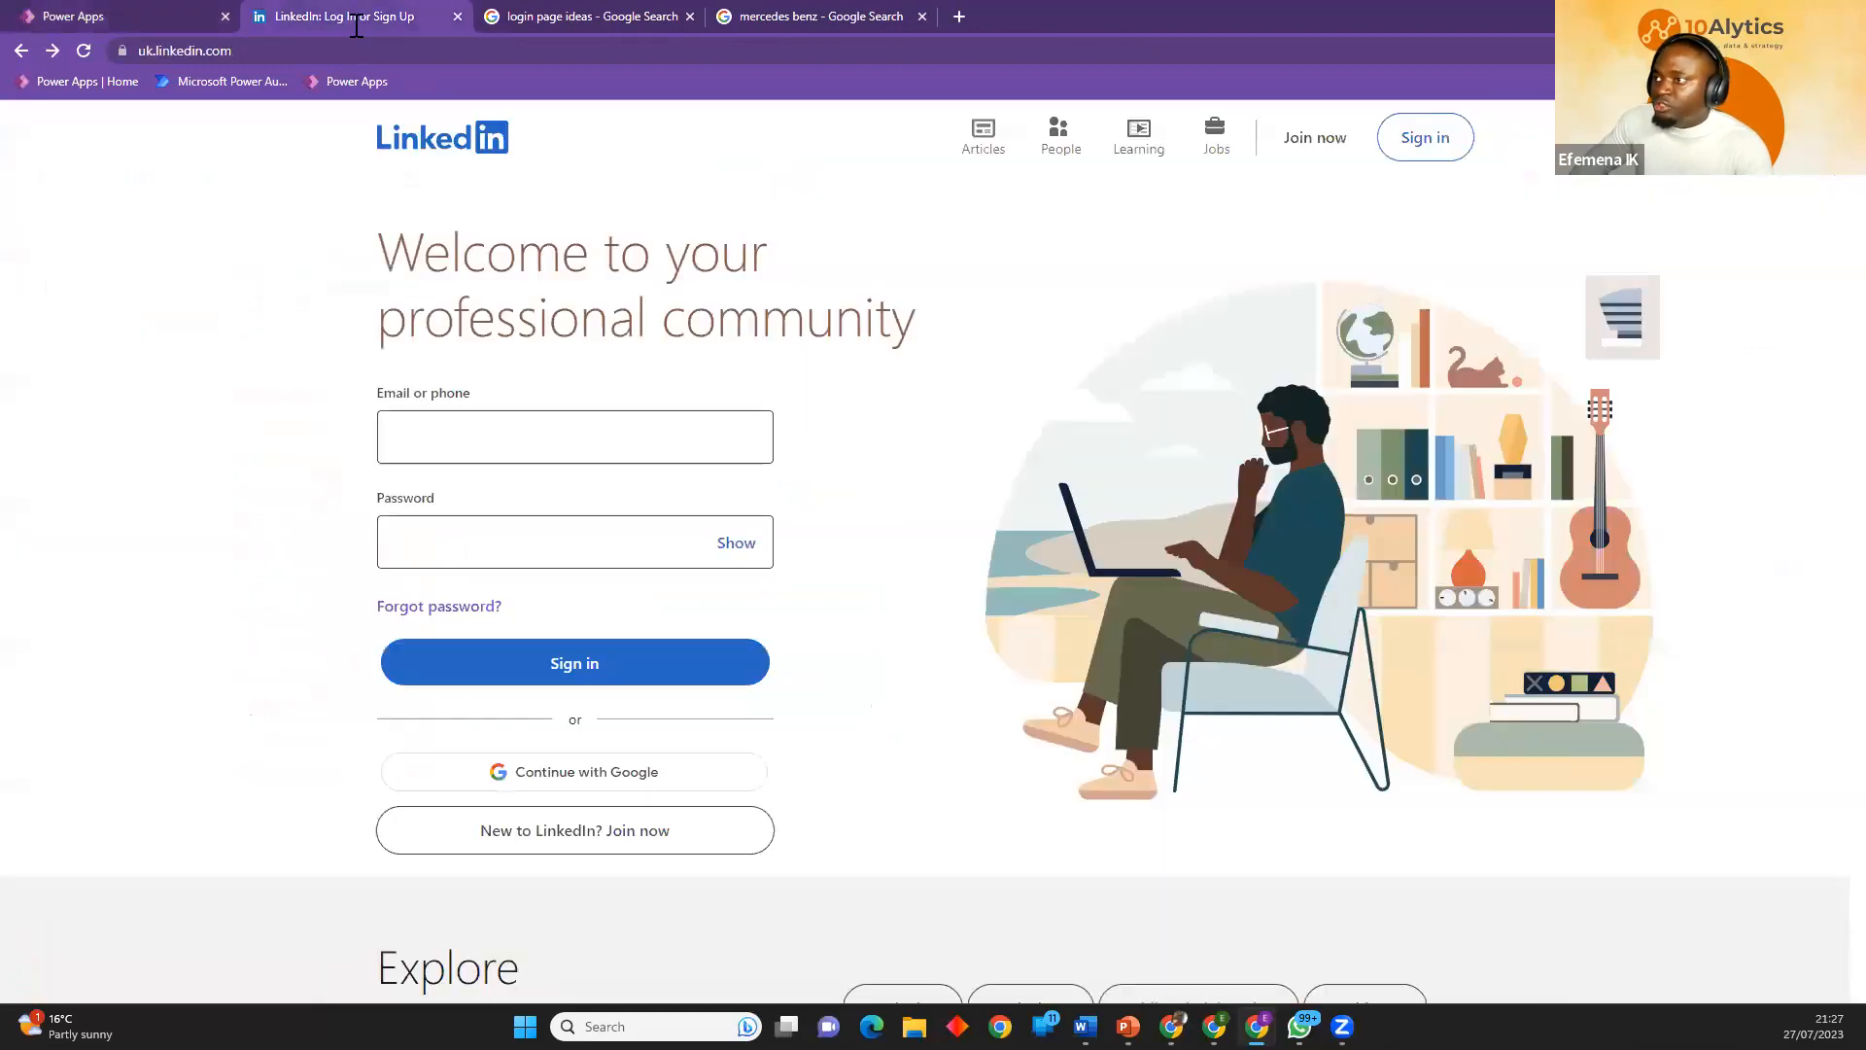
pyautogui.click(574, 684)
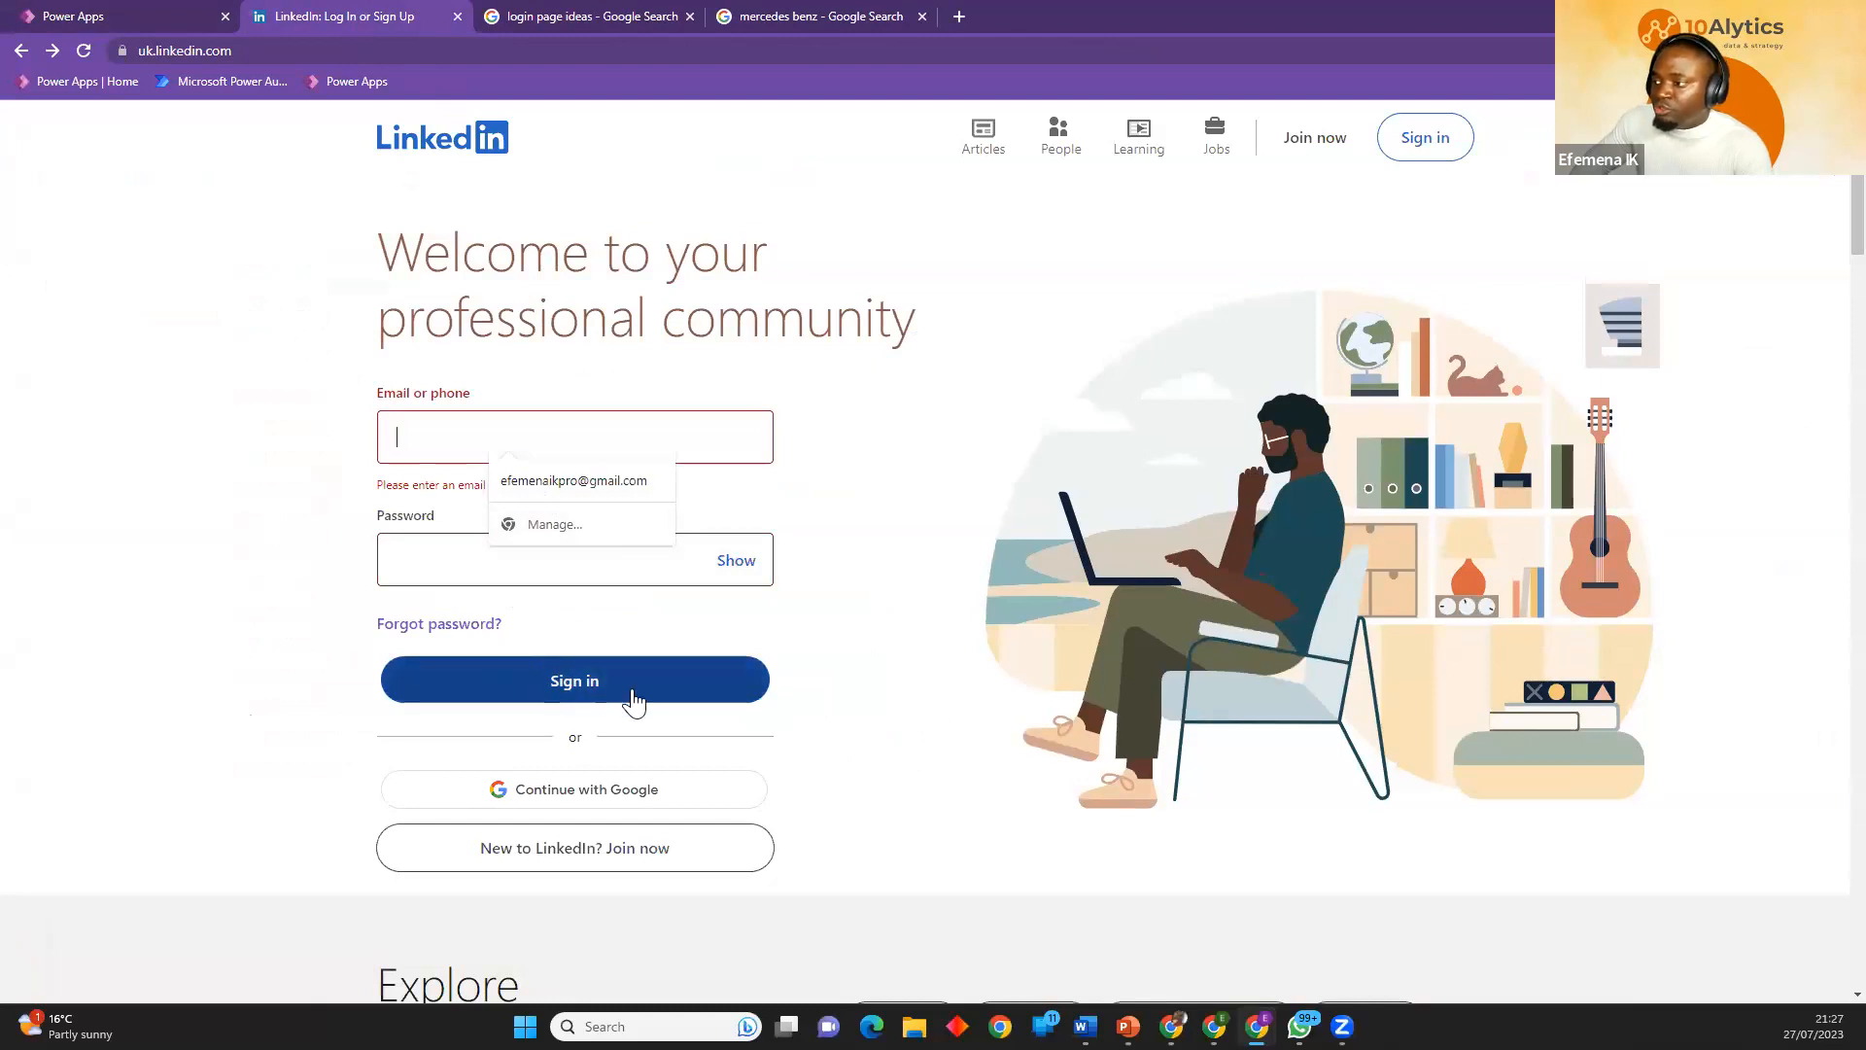
pyautogui.click(146, 17)
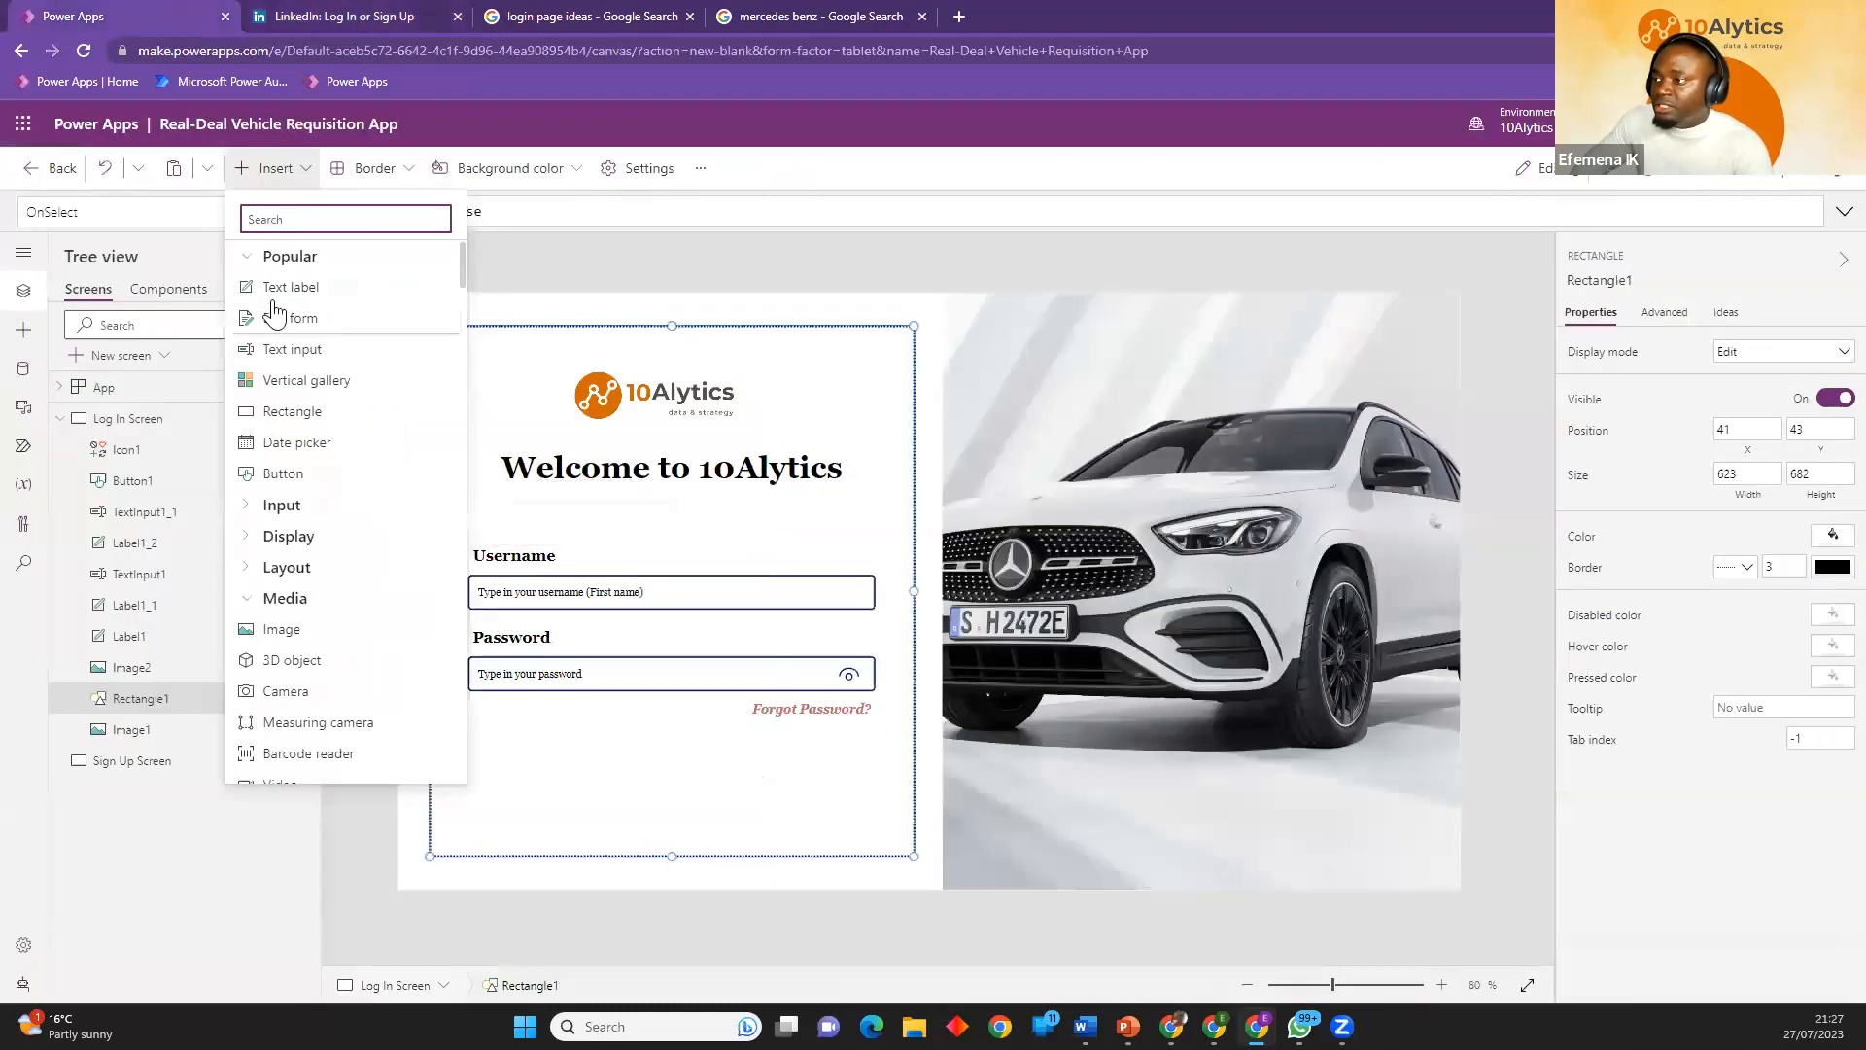
# Insert a button below Forgot Password?, about 522 by 41 at X 91, Y 600, and set its text to "Log In".
pyautogui.click(309, 476)
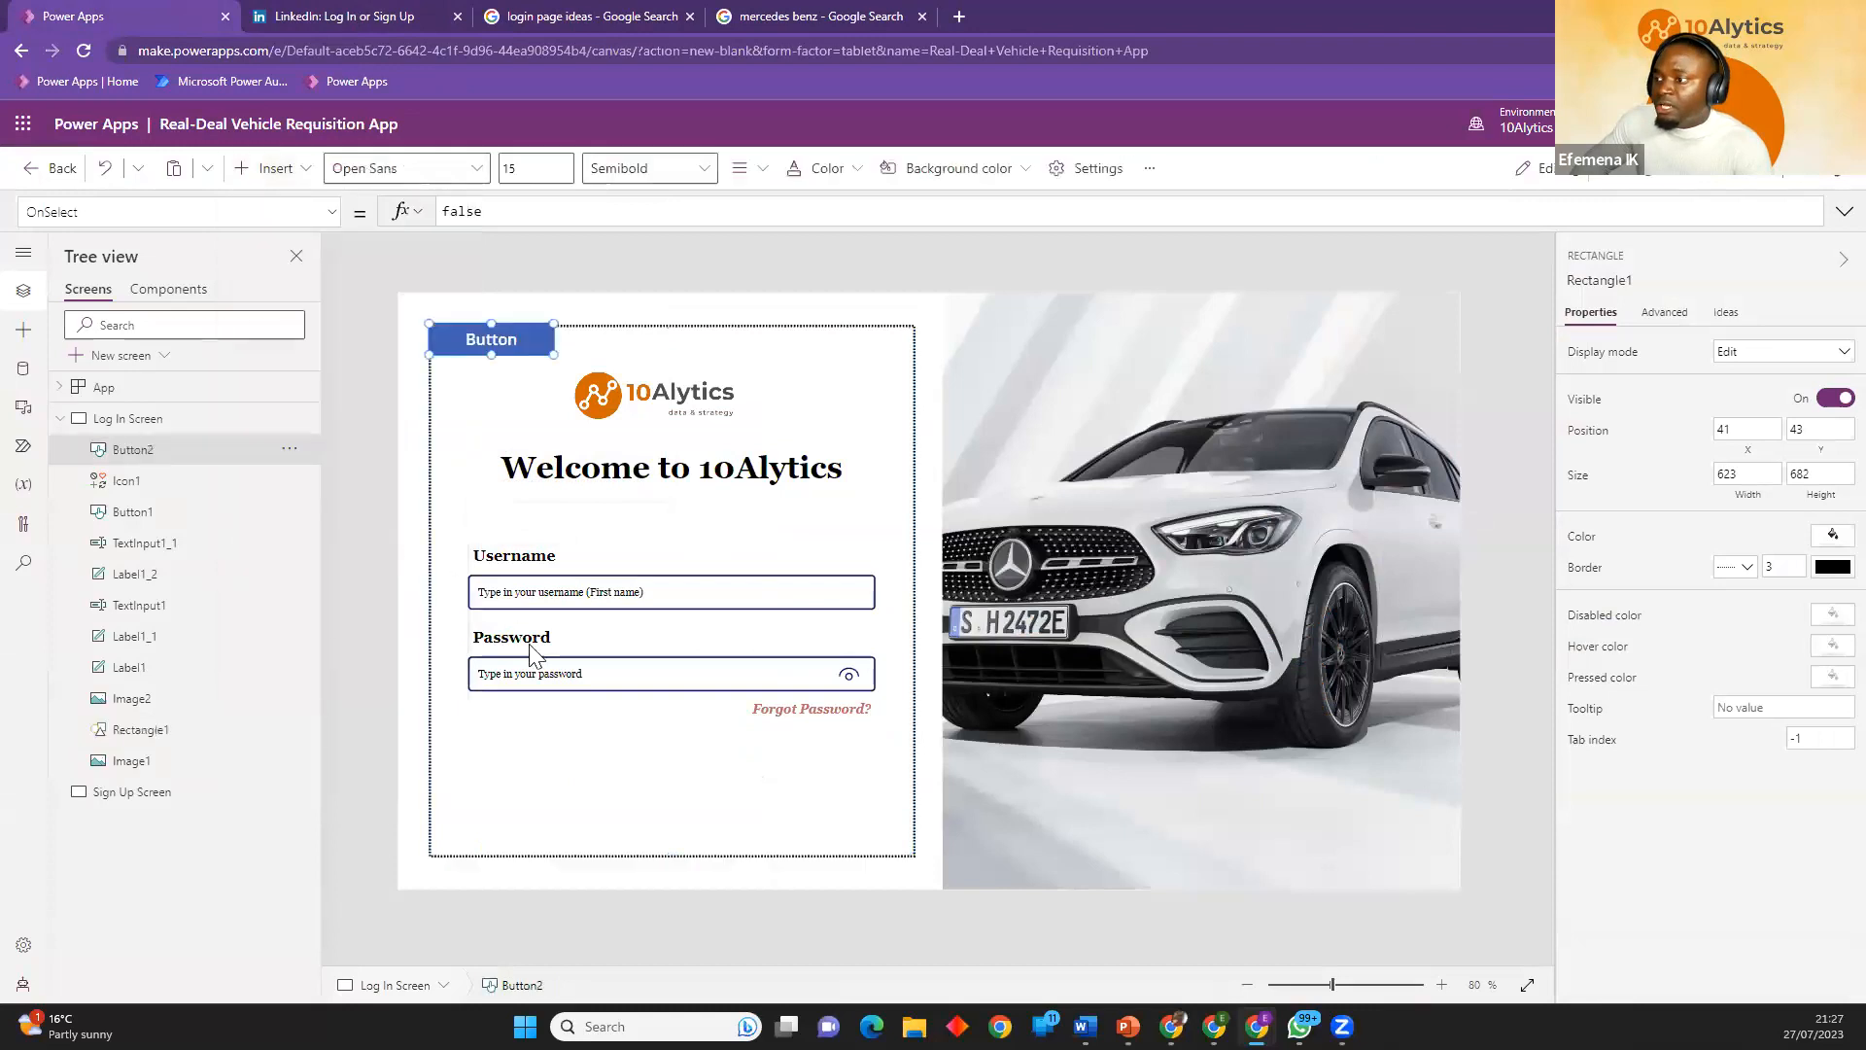
pyautogui.moveTo(549, 772); pyautogui.dragTo(875, 792)
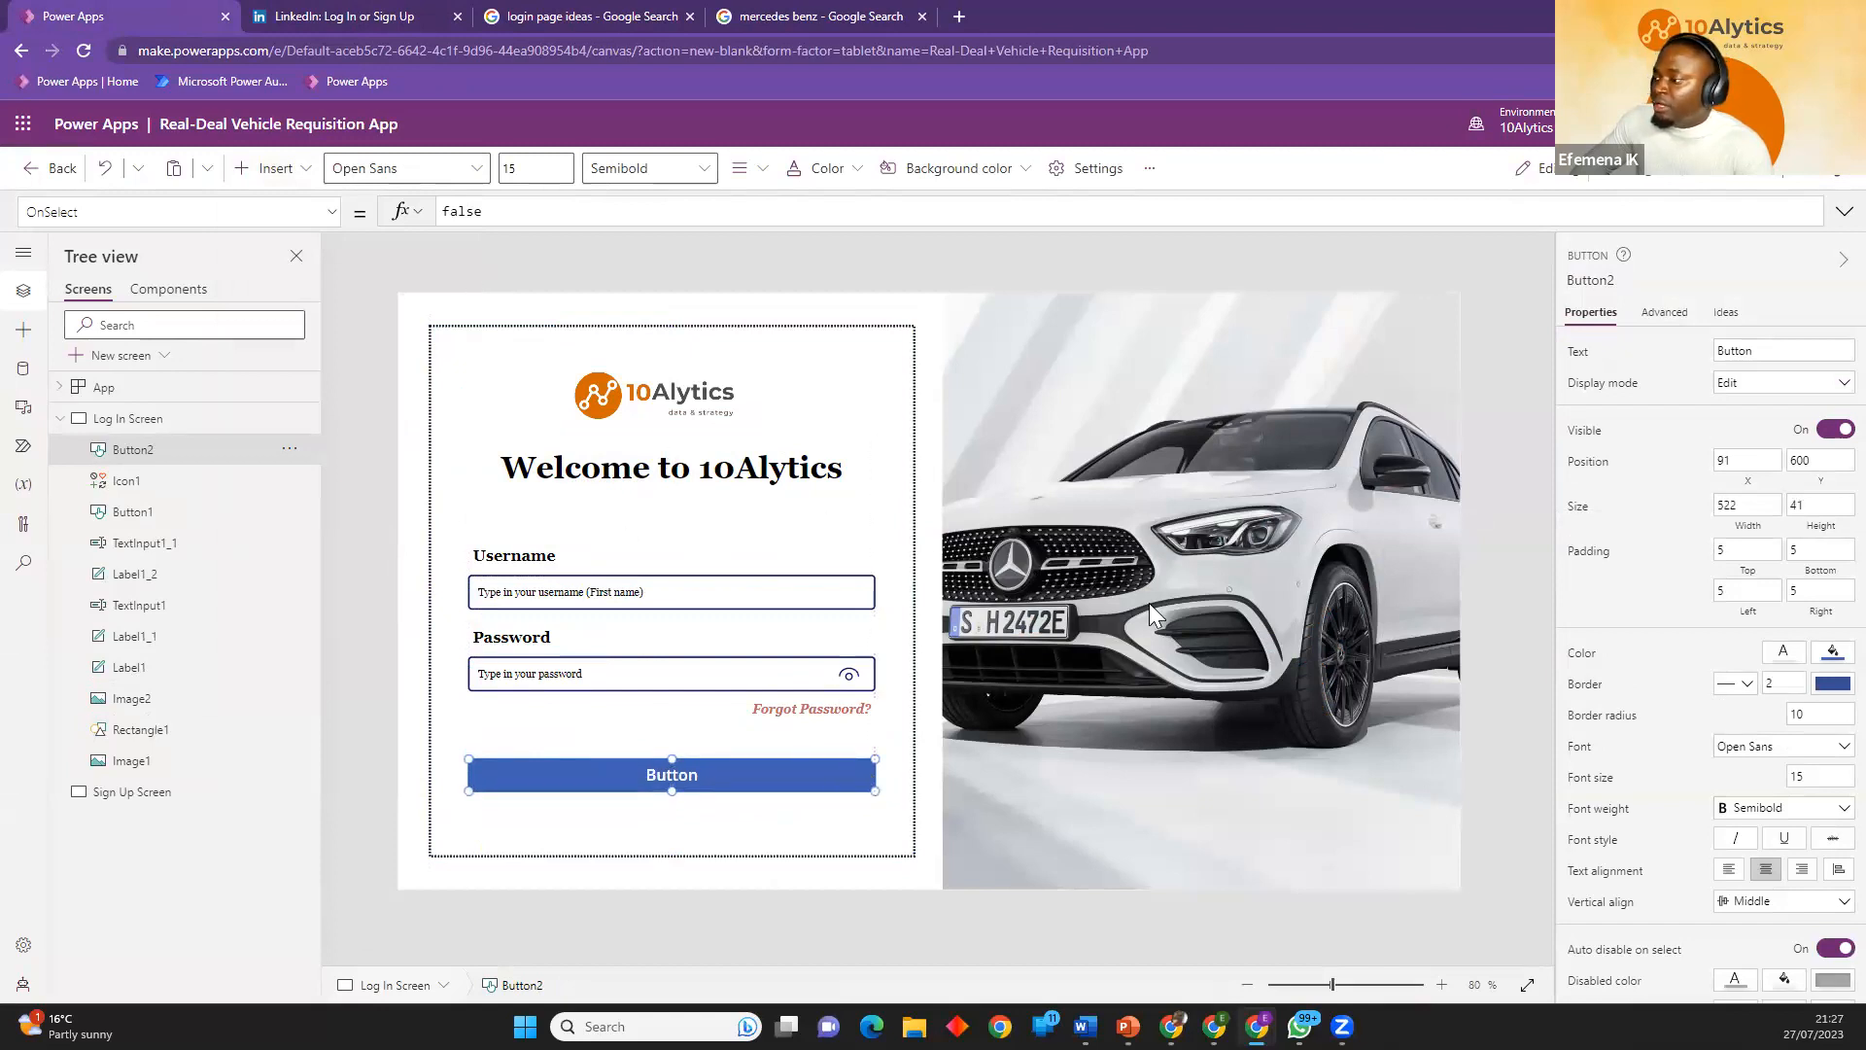
pyautogui.doubleClick(1754, 351)
pyautogui.write('Lgg In')
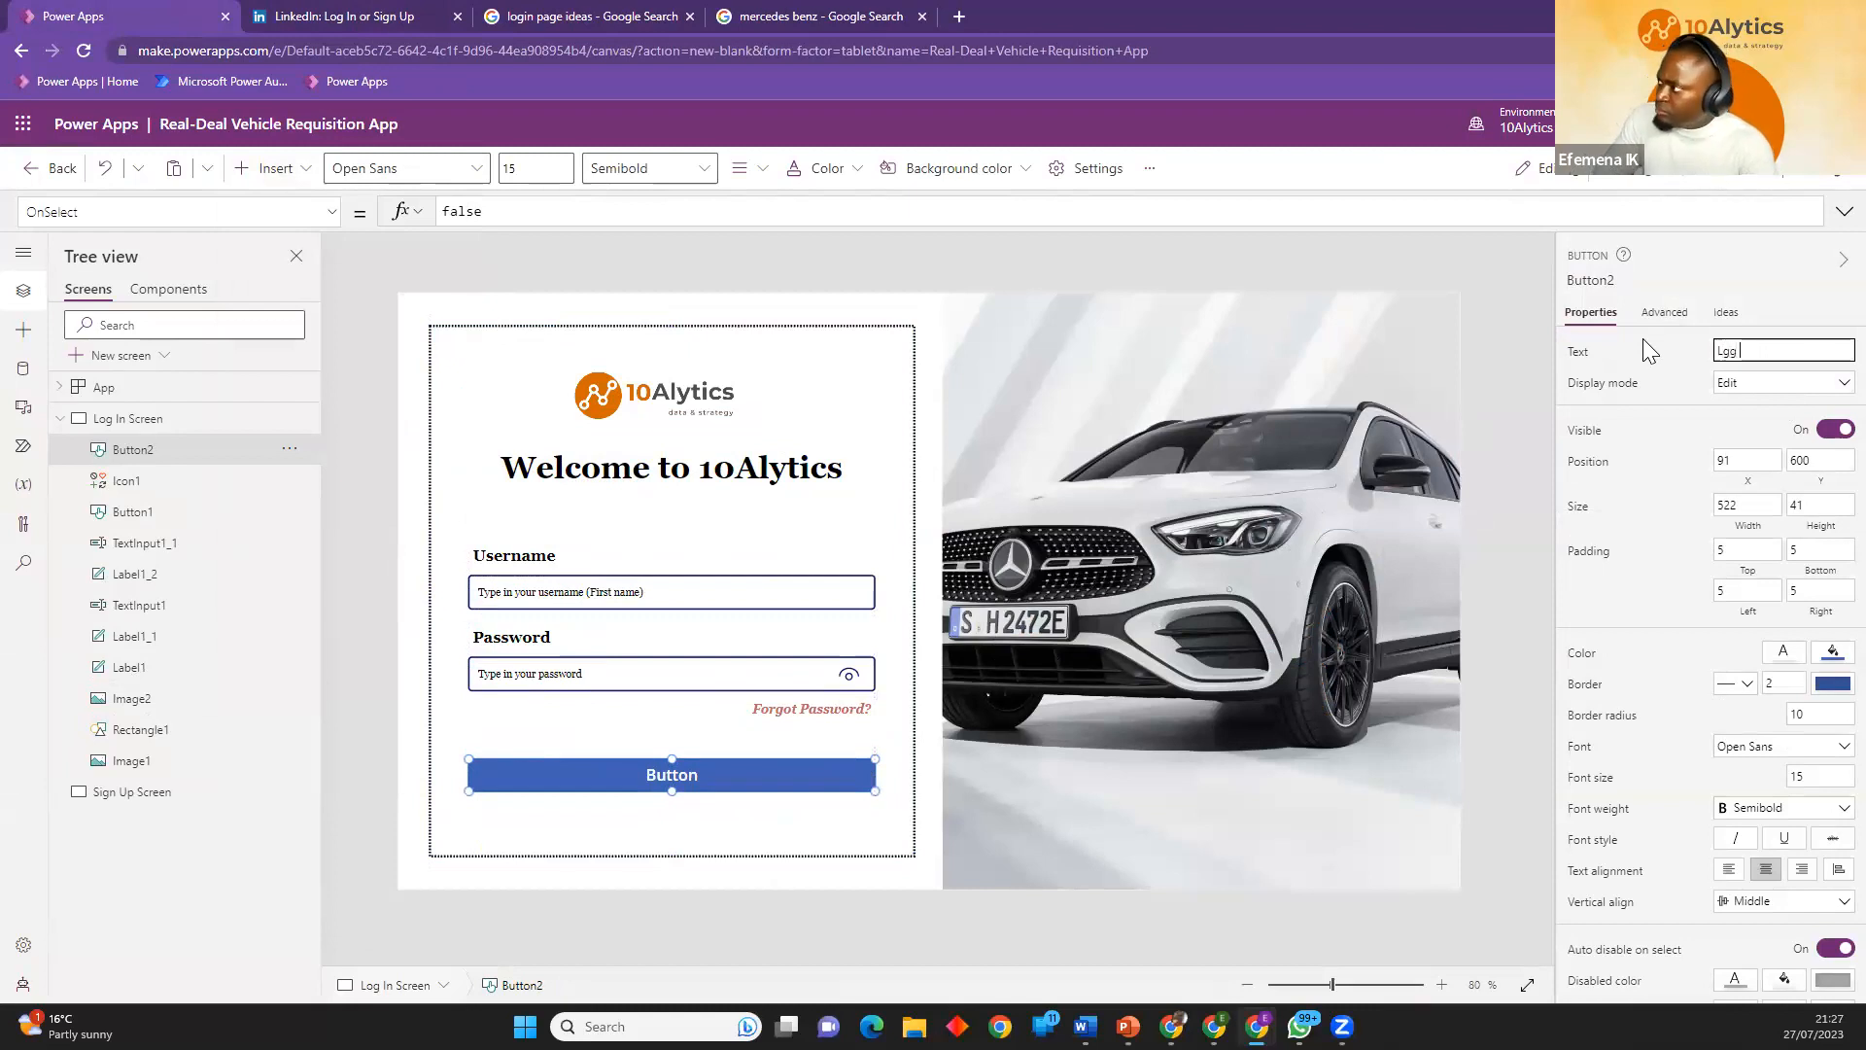
pyautogui.click(1736, 351)
pyautogui.press('BackSpace')
pyautogui.write('o')
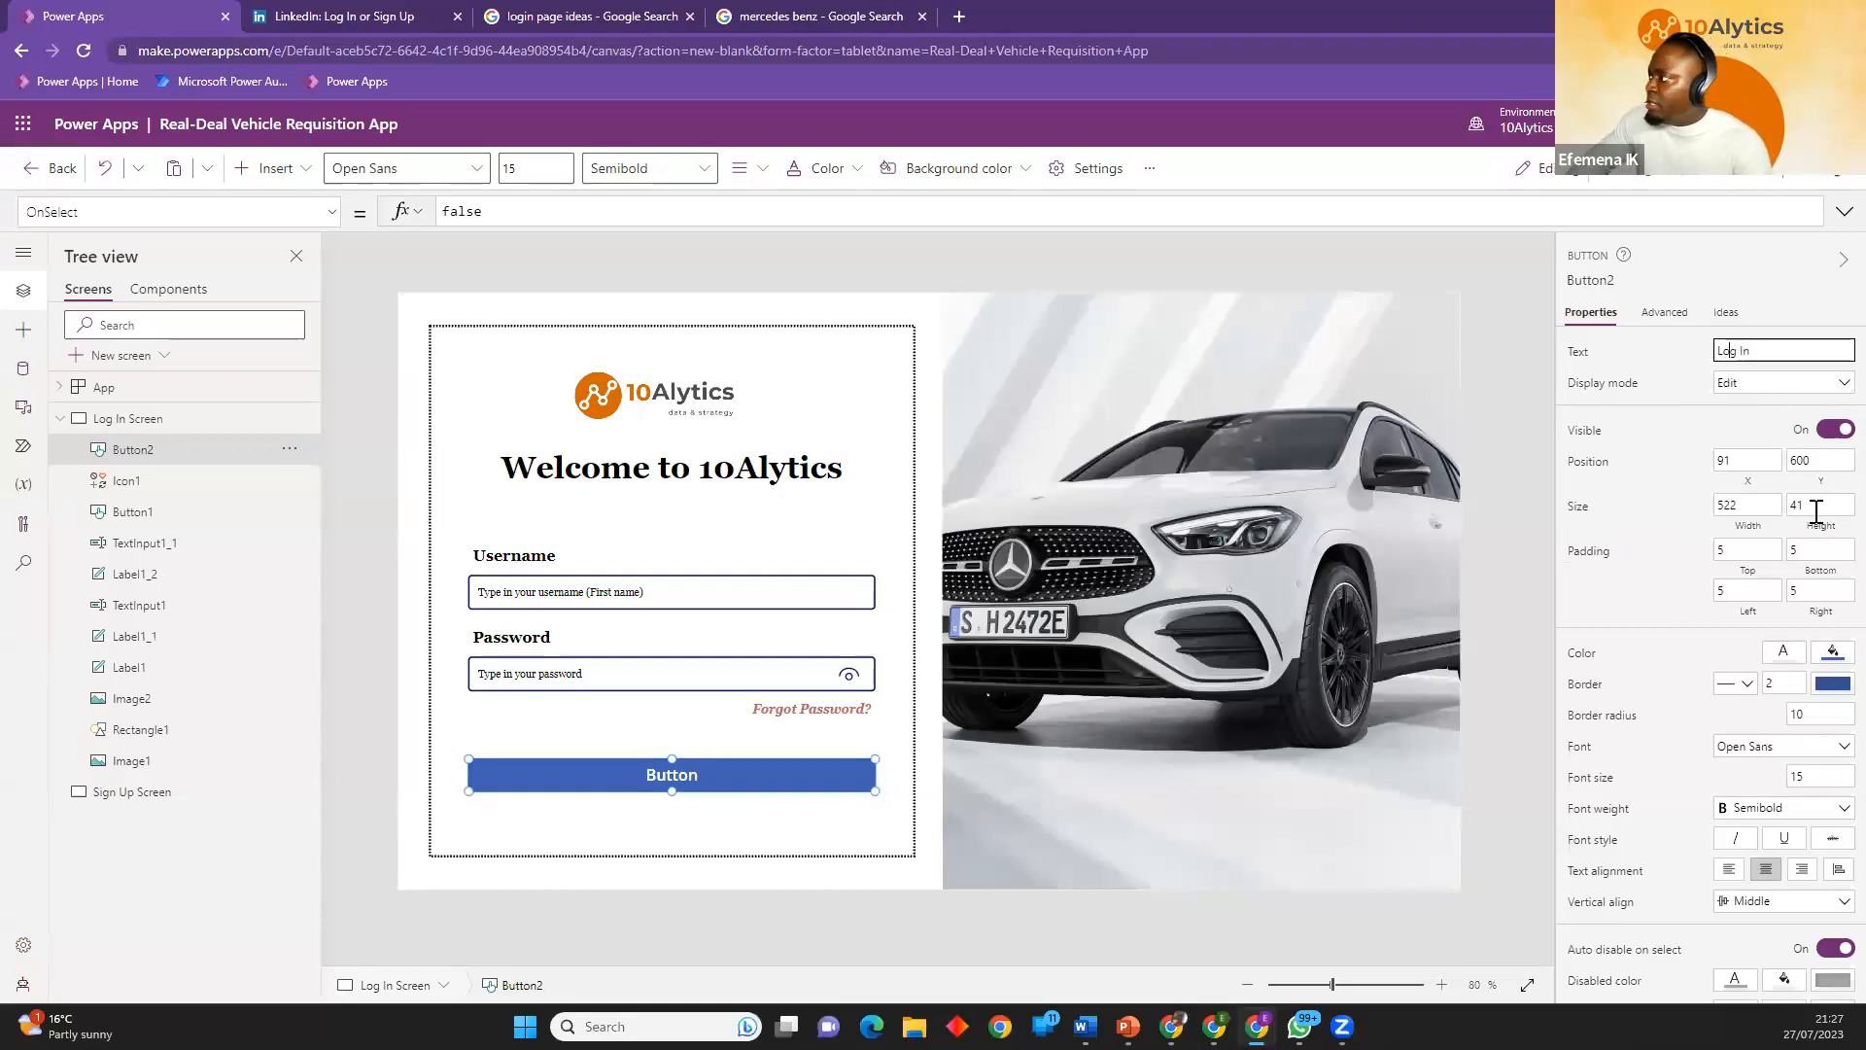
# Fill the Log In button with the orange theme color.
pyautogui.click(1830, 661)
pyautogui.click(1830, 665)
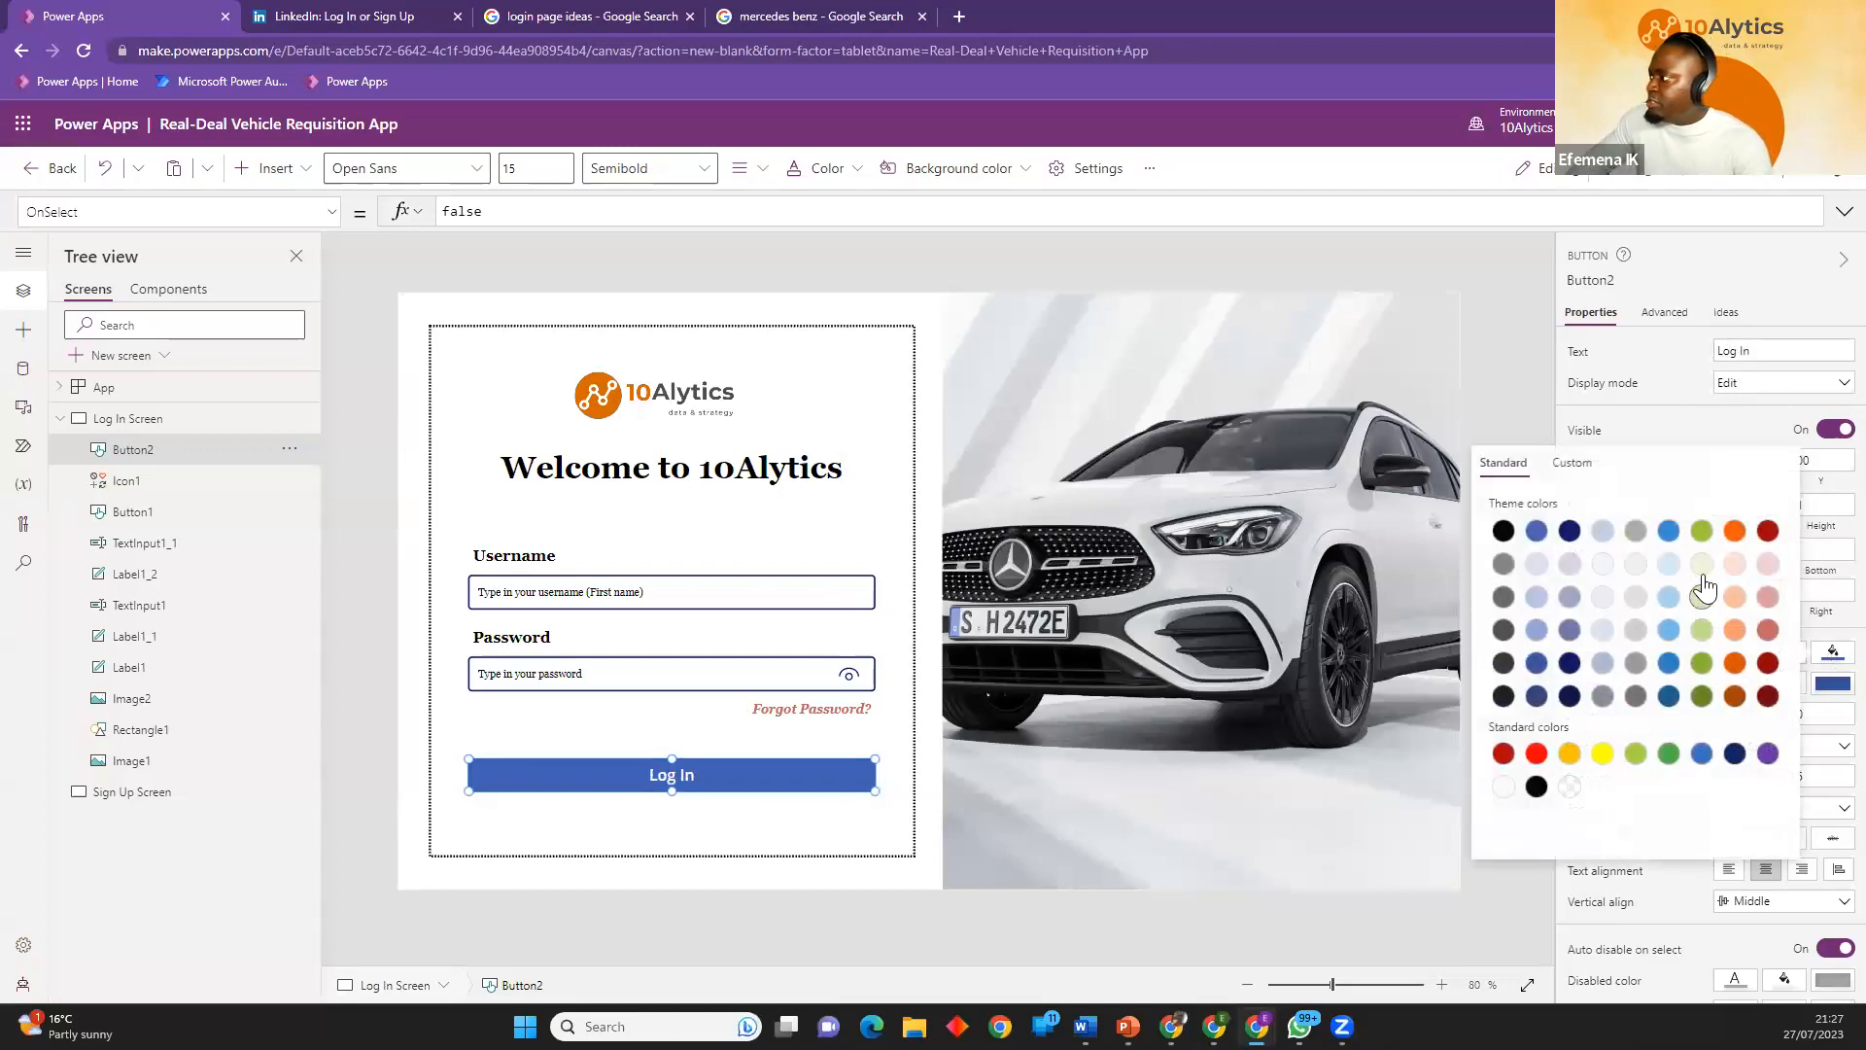
pyautogui.click(1735, 530)
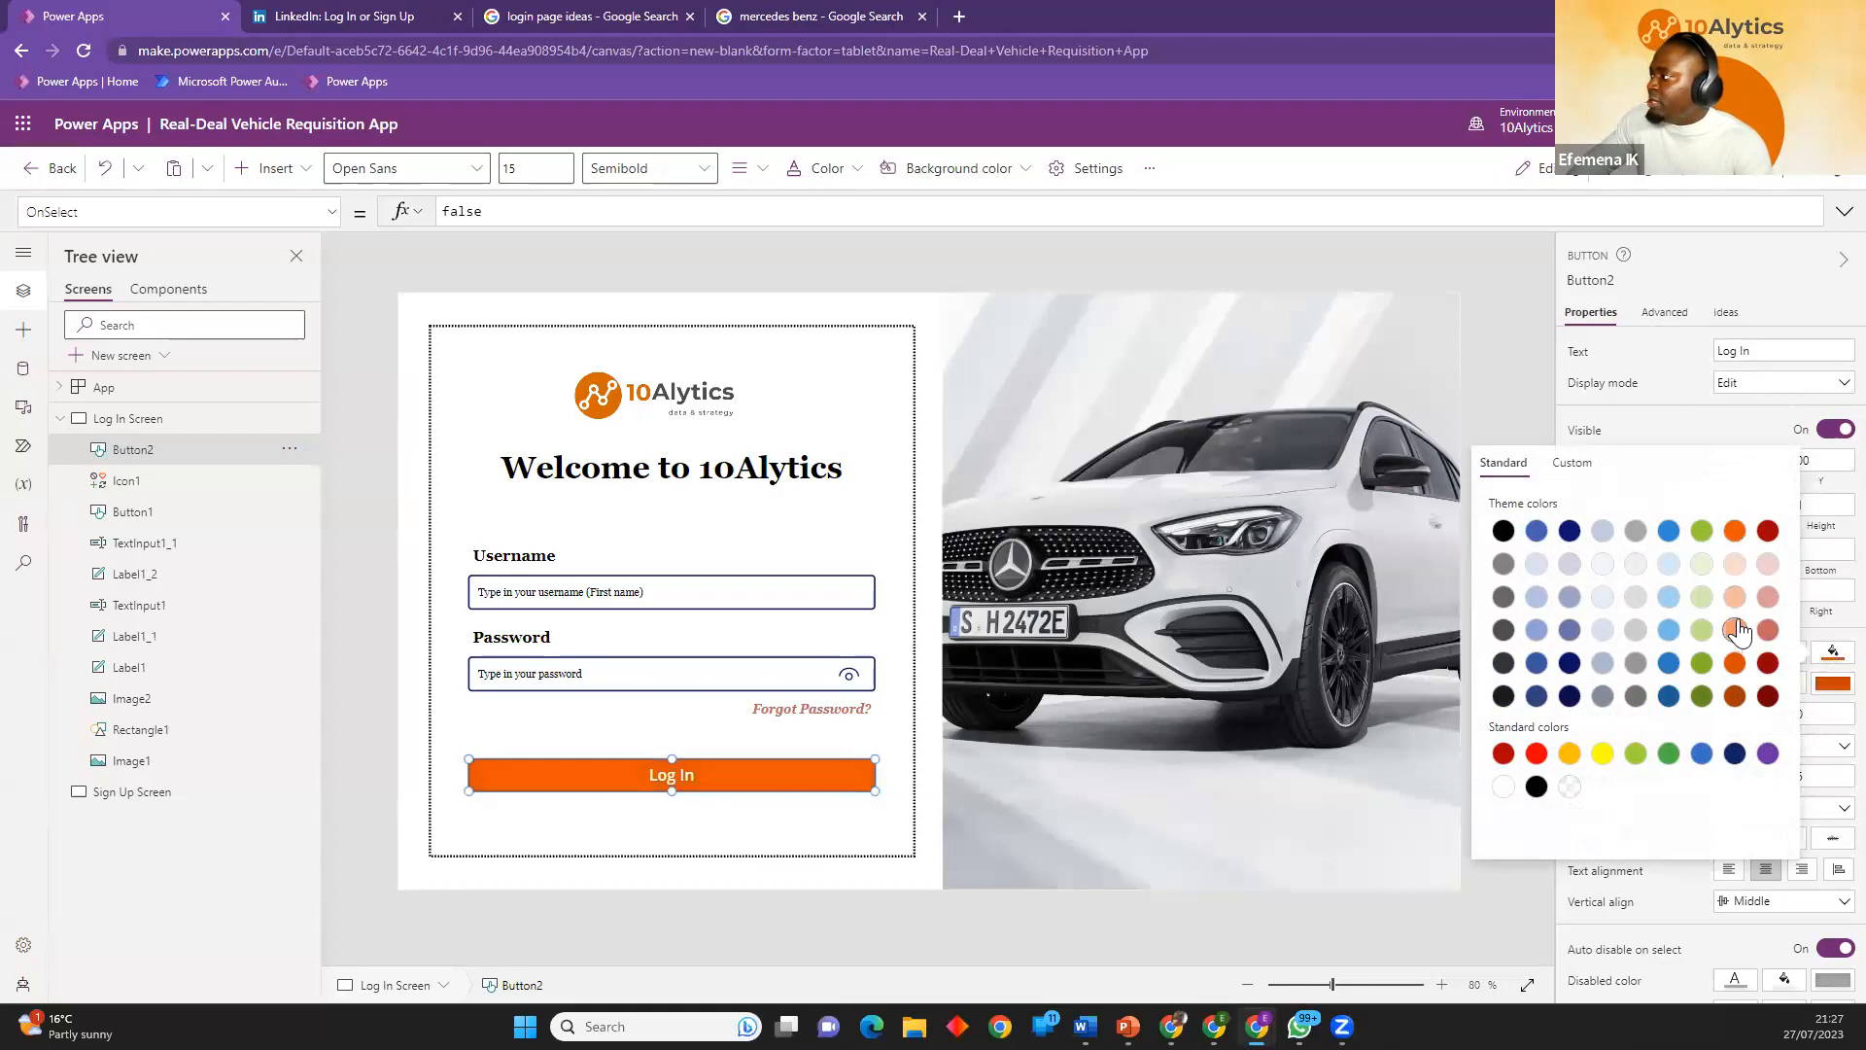
pyautogui.click(1833, 710)
# Change the Log In button's font to Georgia.
pyautogui.scroll(-1, 1812, 650)
pyautogui.click(1790, 649)
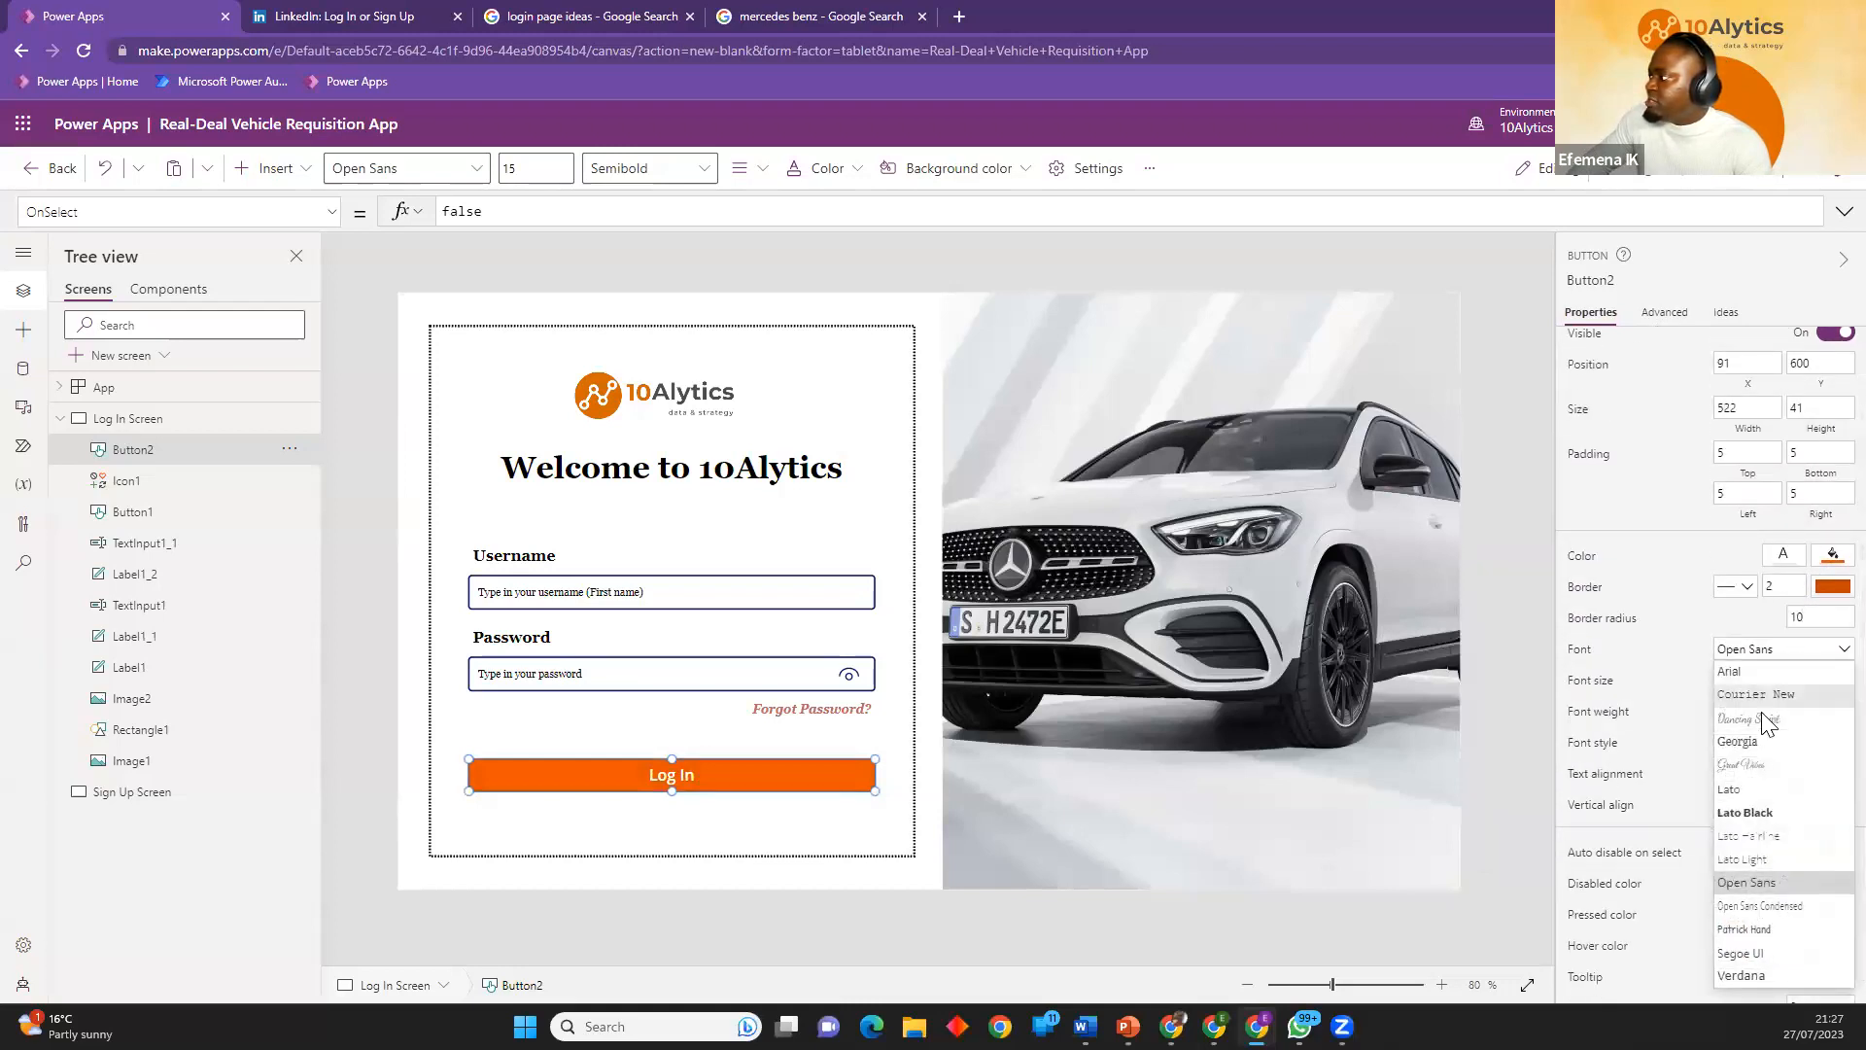
pyautogui.click(1759, 739)
pyautogui.click(1816, 681)
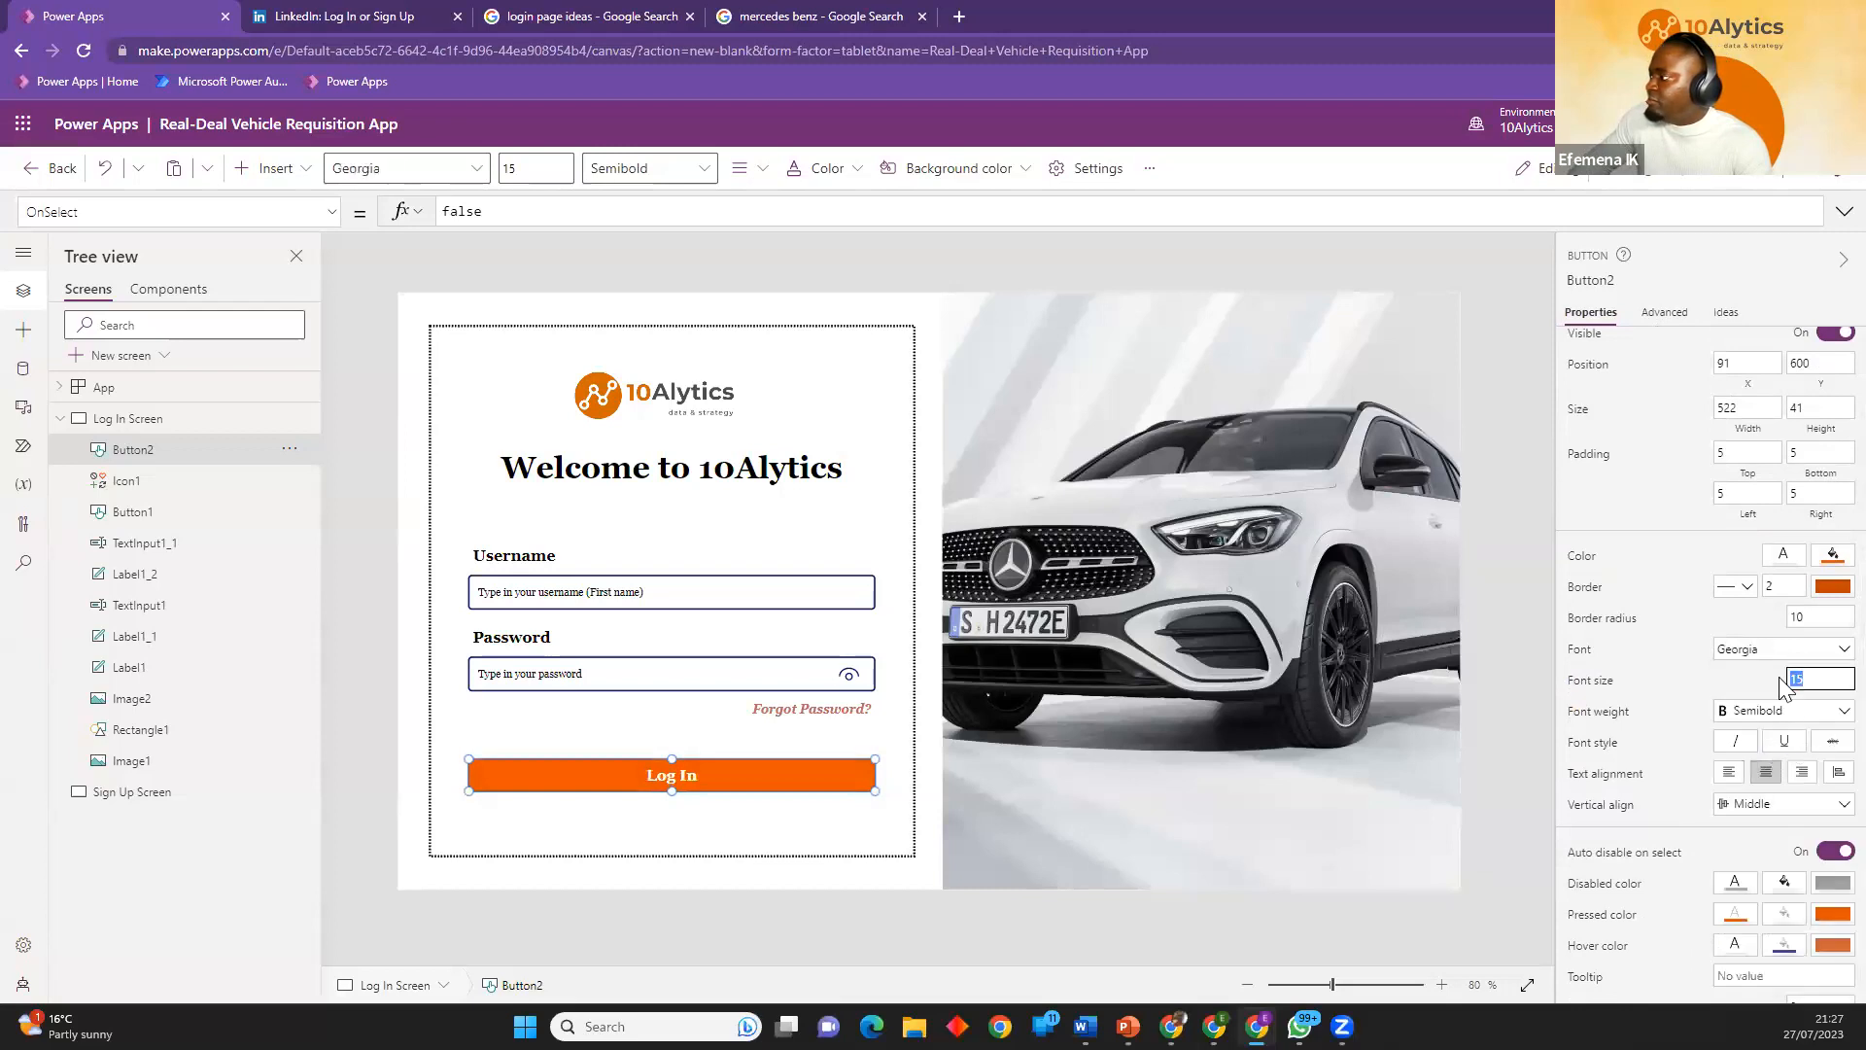
pyautogui.click(1751, 686)
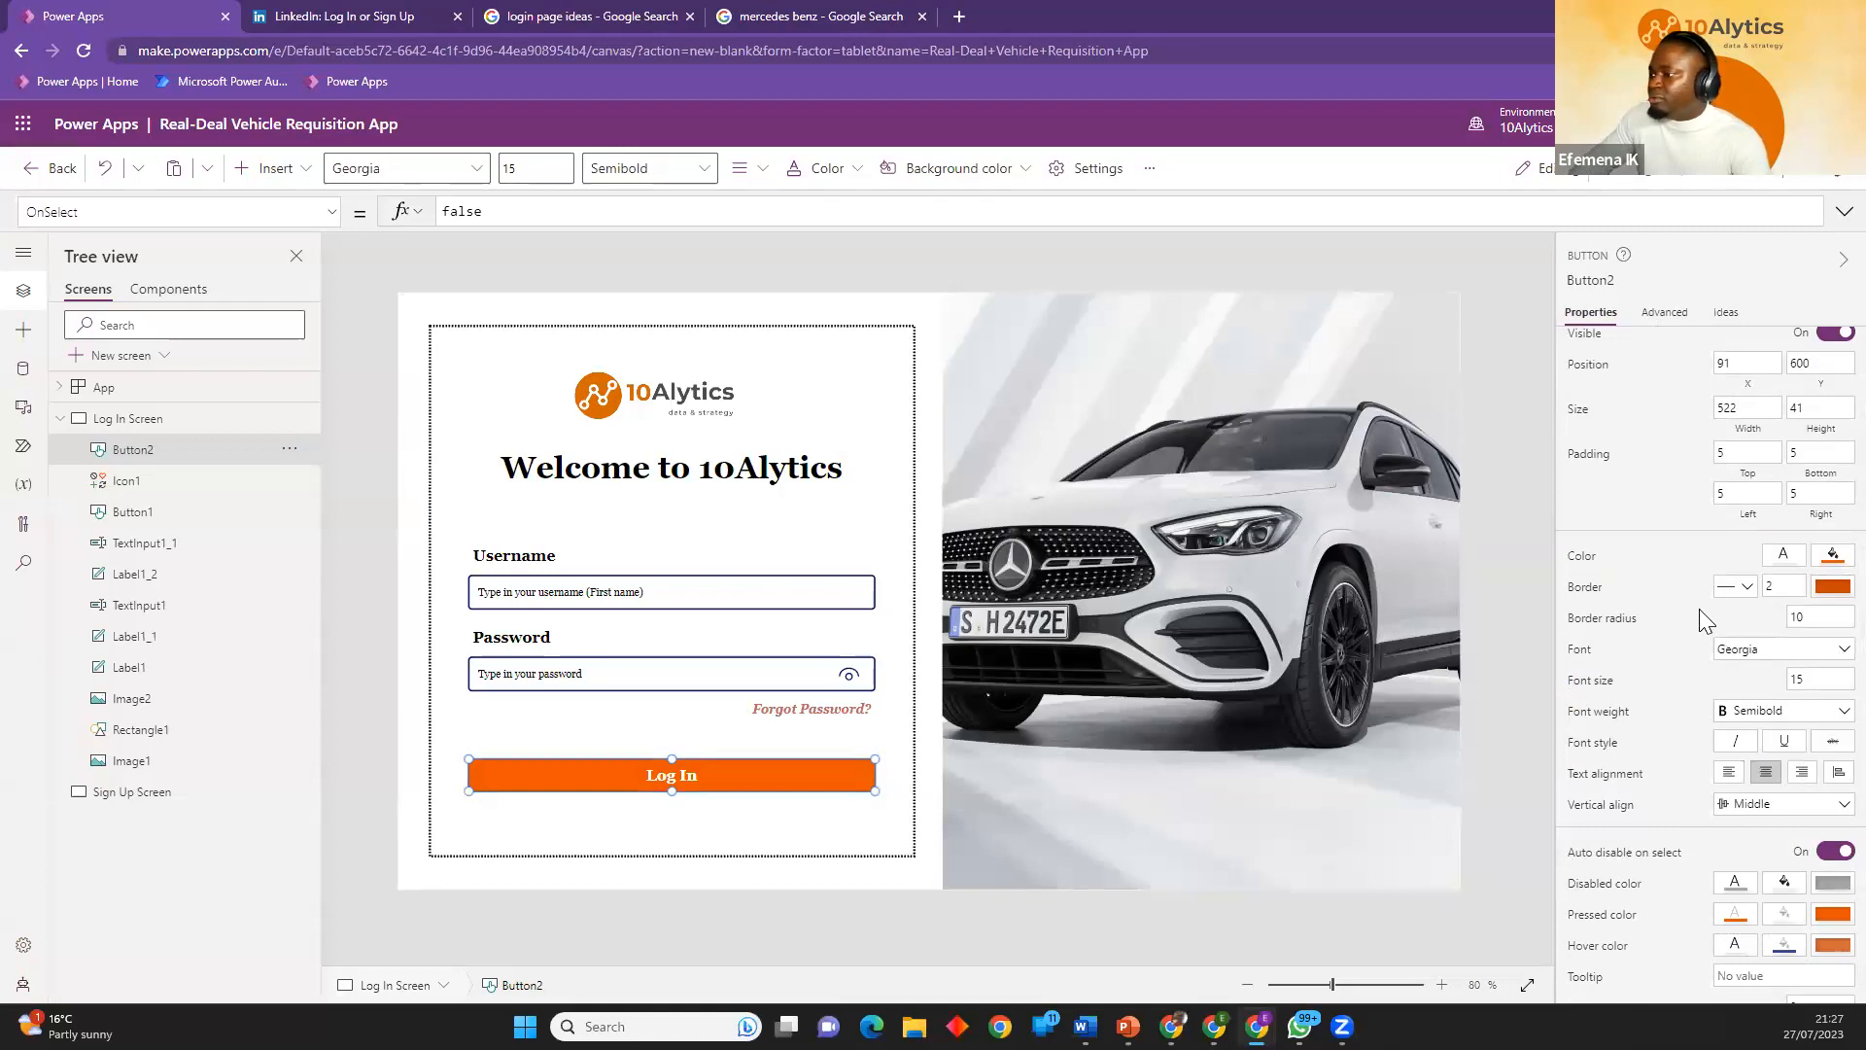
pyautogui.click(352, 717)
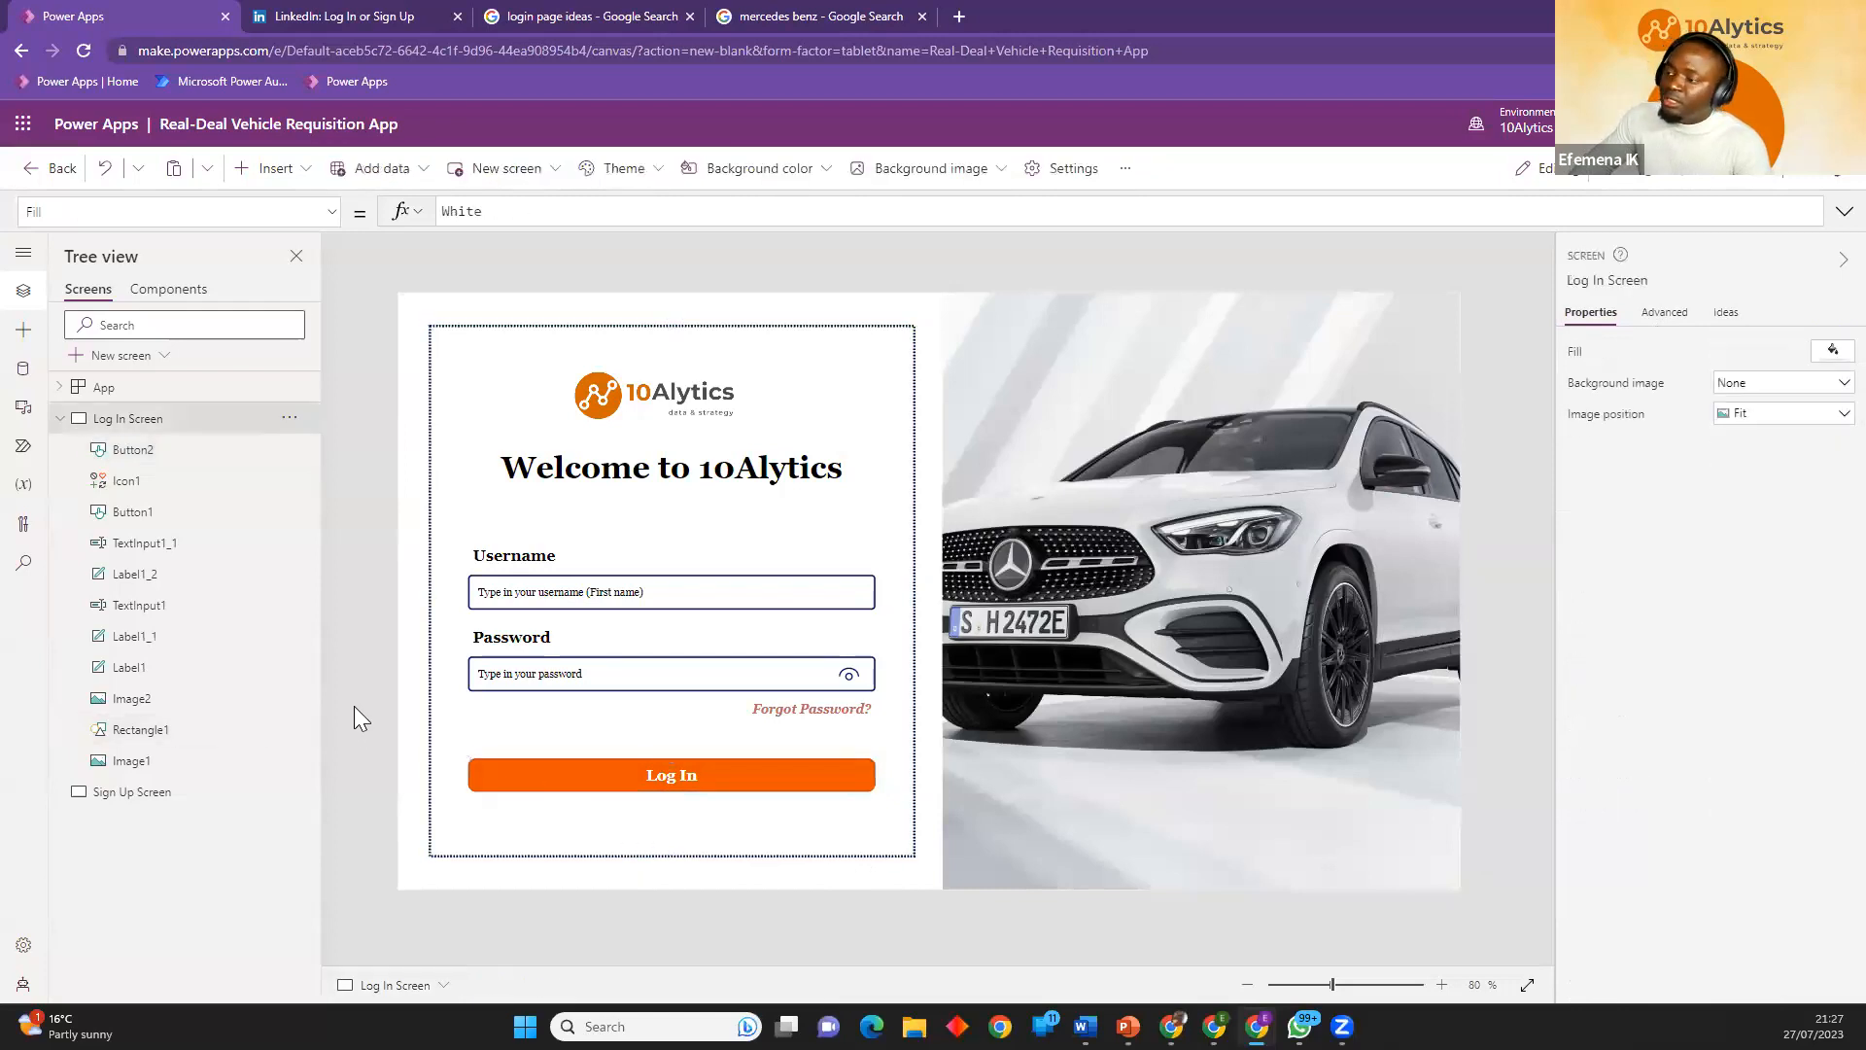
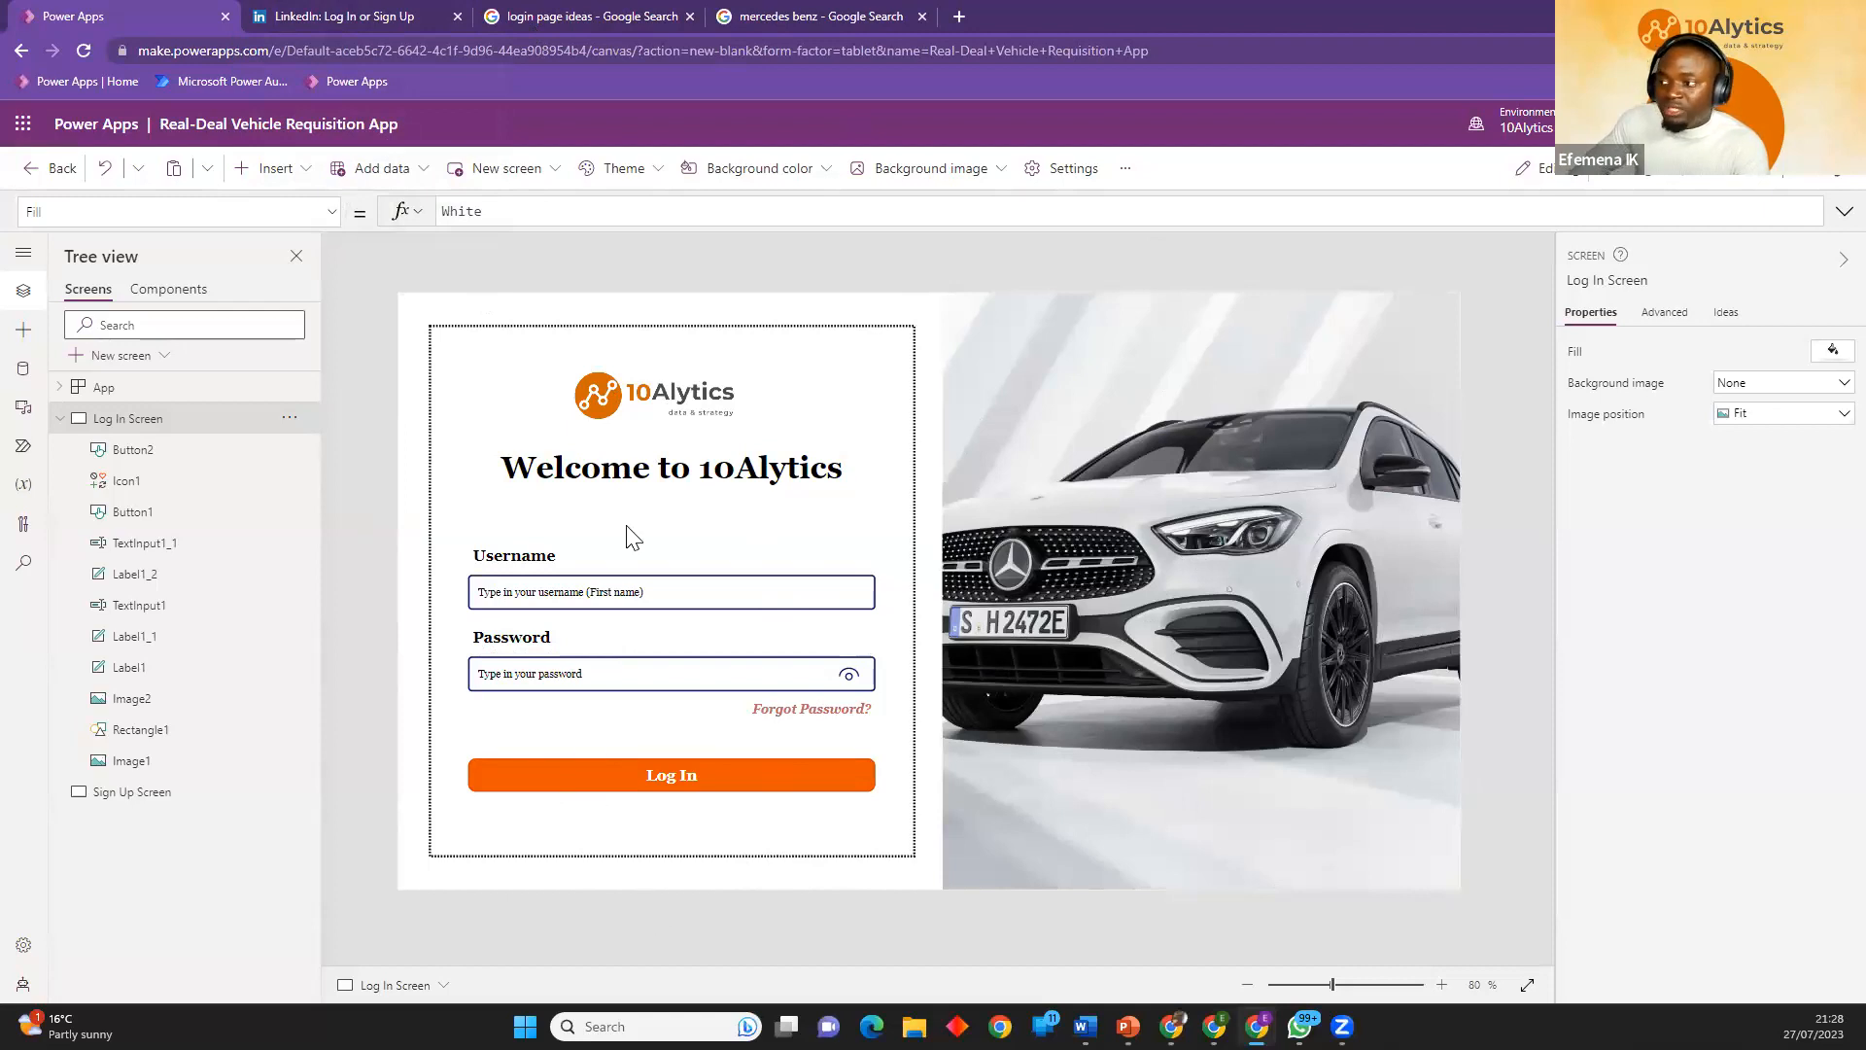
# Move the "Welcome to 10Alytics" heading down to Y 214, keeping it centered between the logo and the Username field.
pyautogui.moveTo(622, 481); pyautogui.dragTo(629, 493)
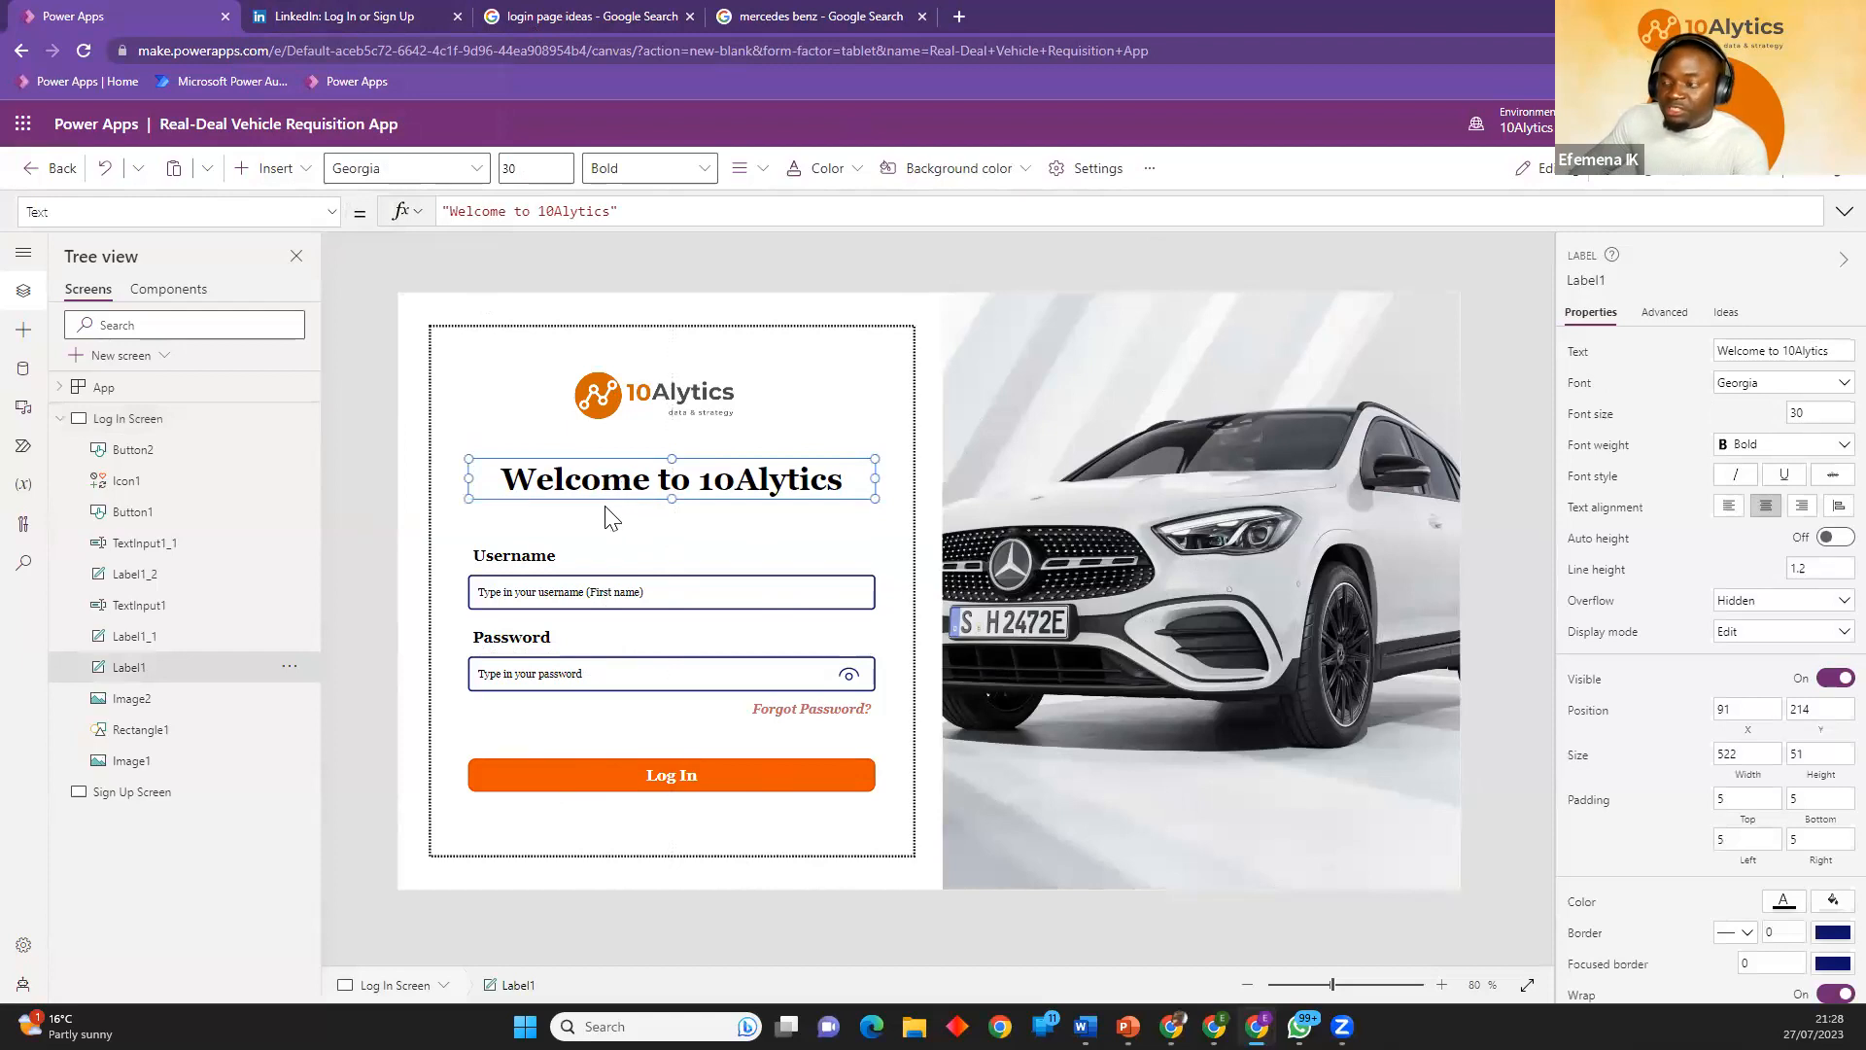
pyautogui.click(394, 416)
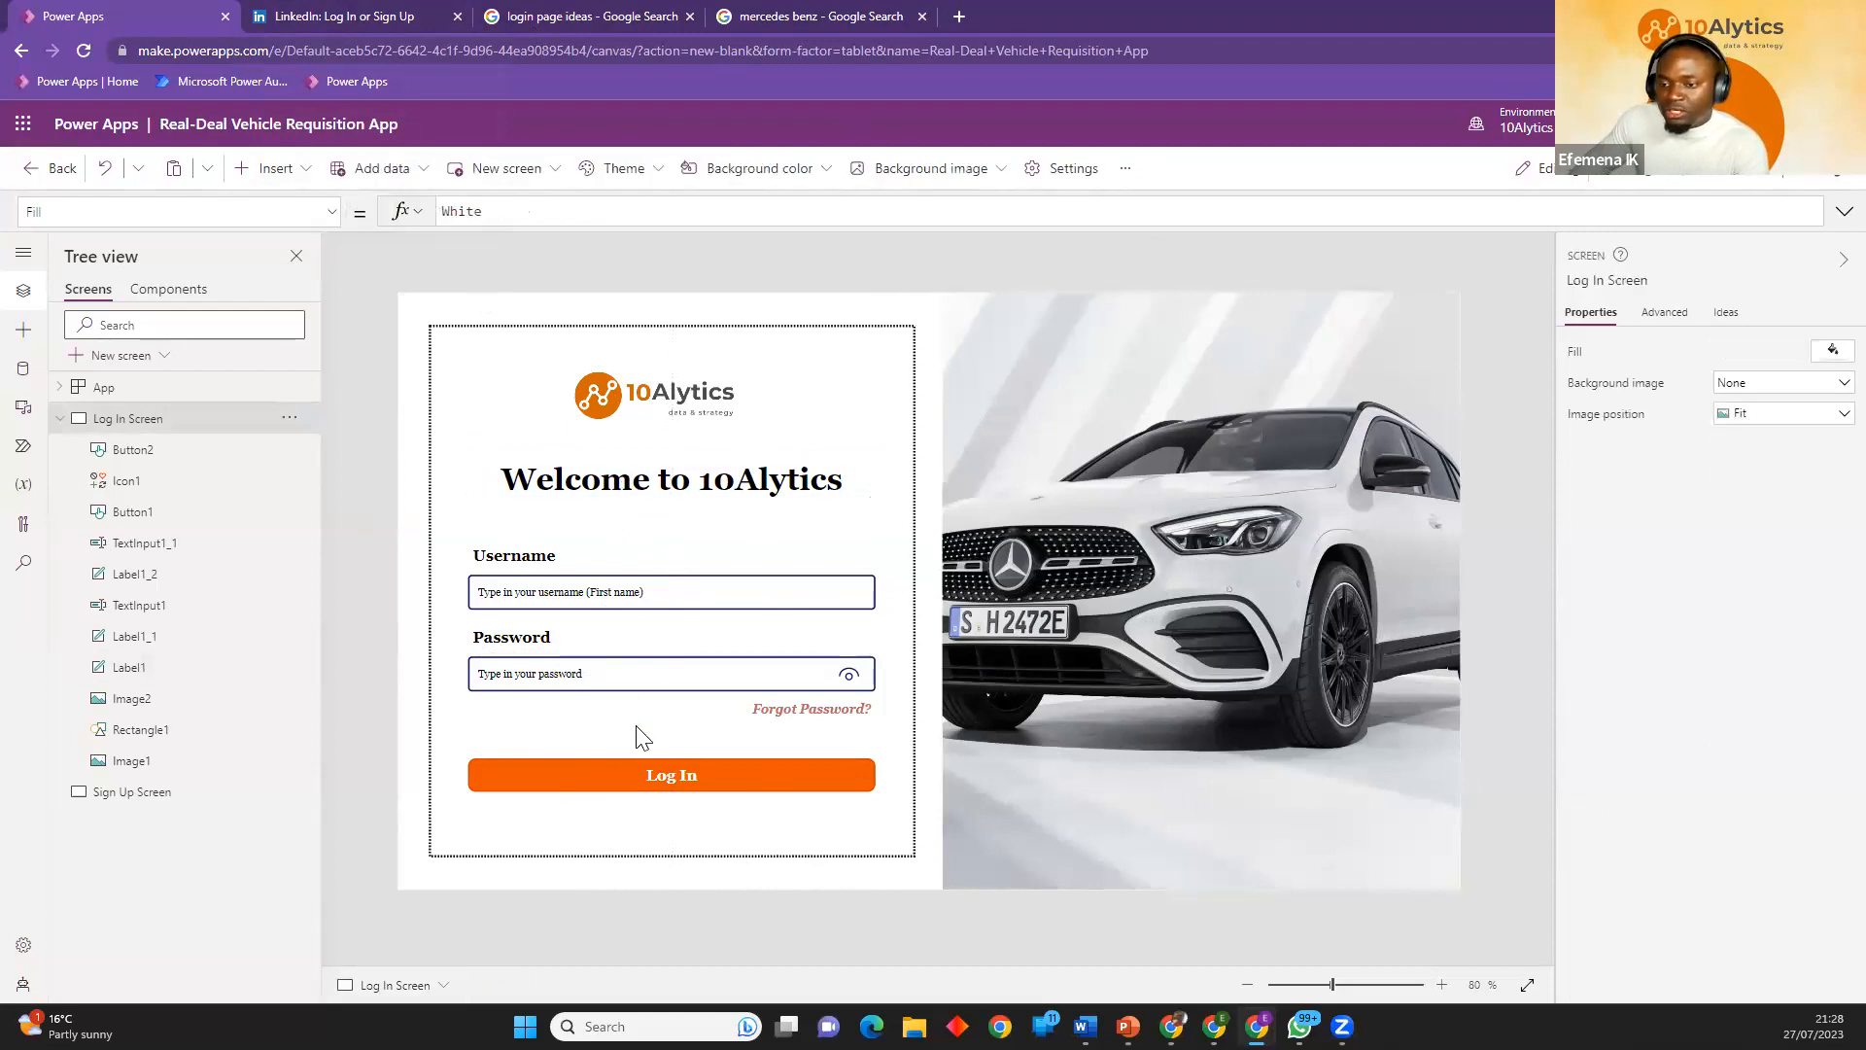
pyautogui.click(608, 595)
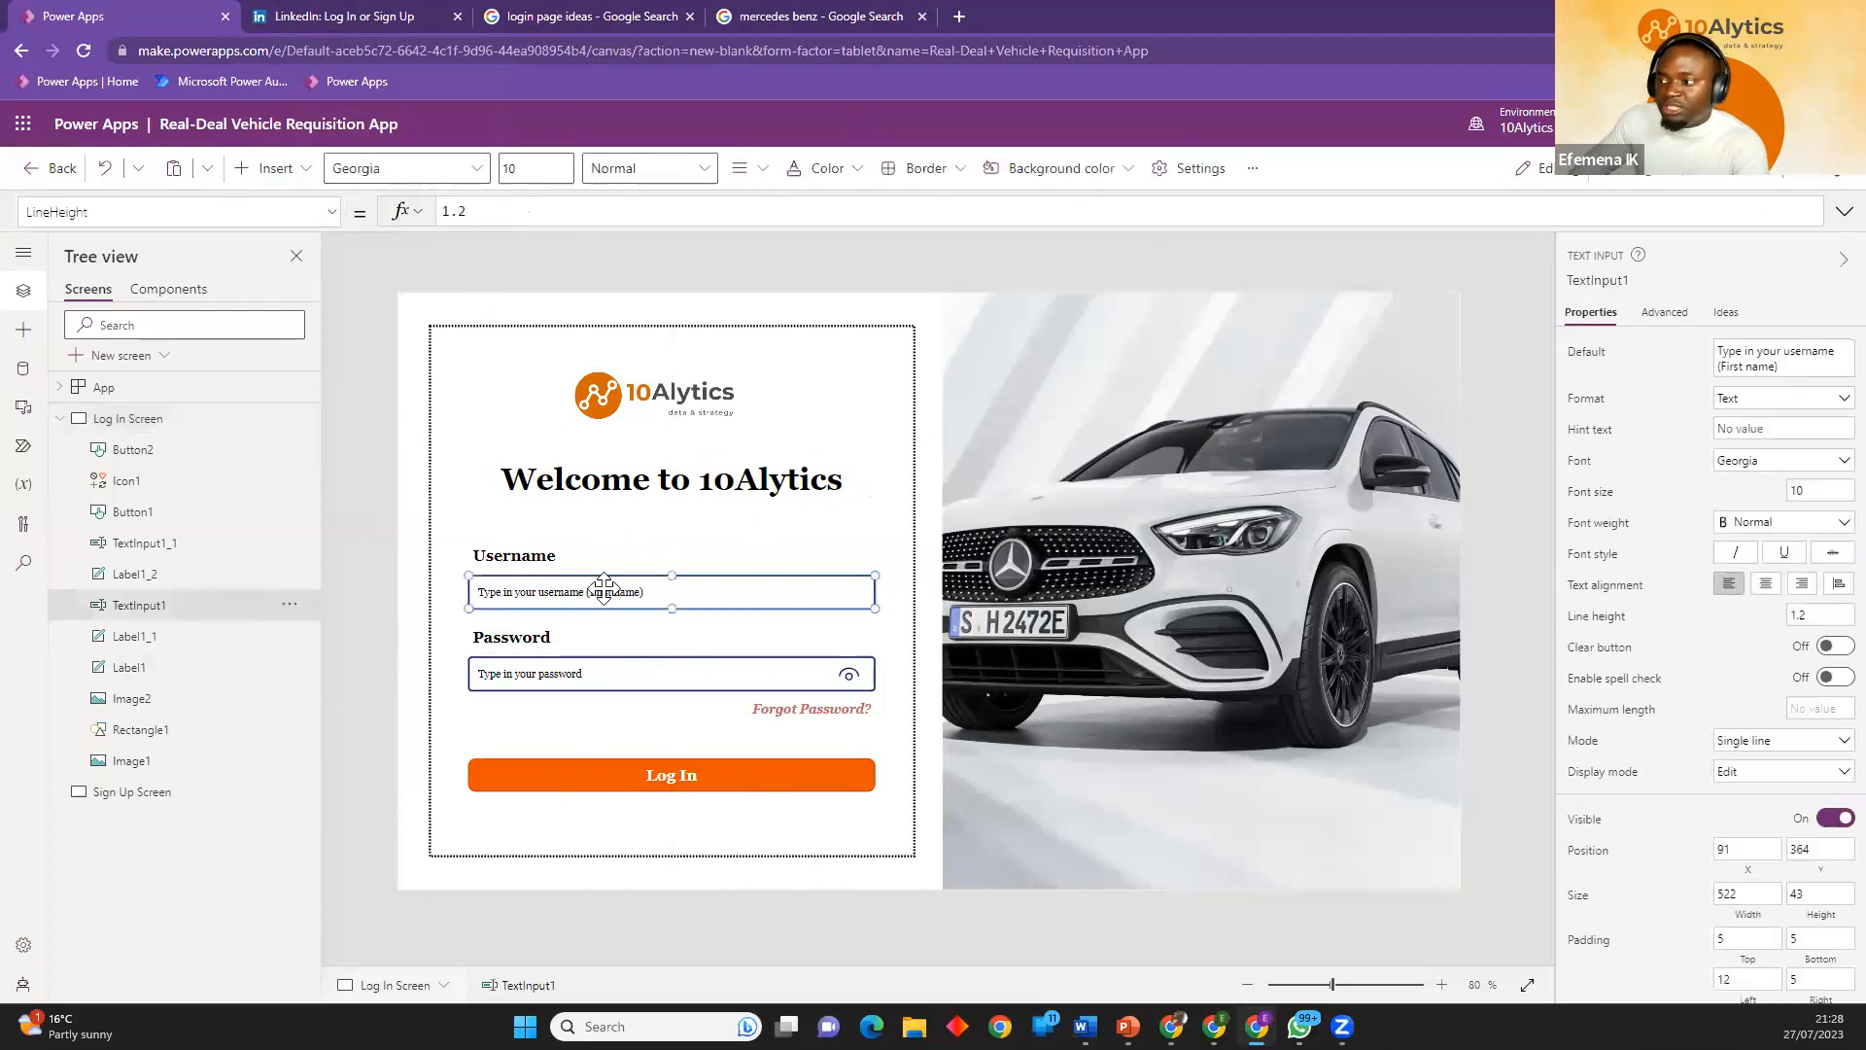
pyautogui.click(618, 685)
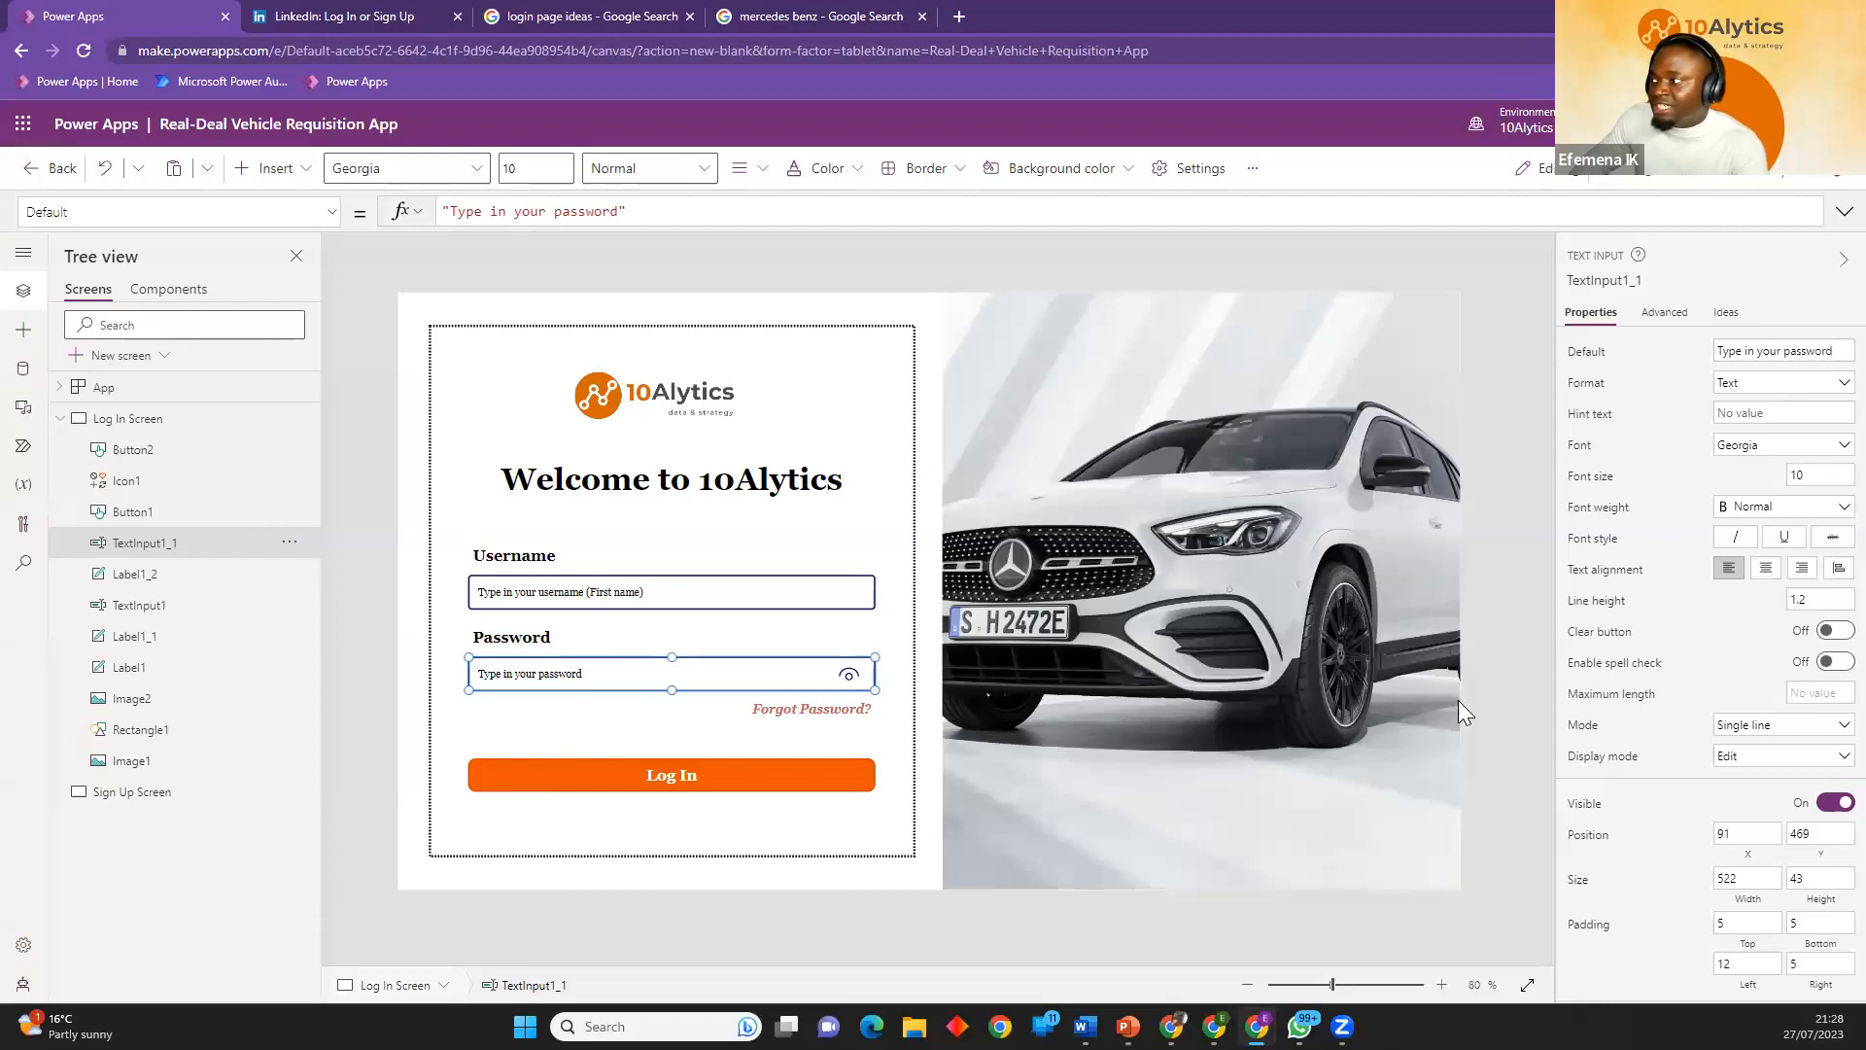
# Look over the login page ideas and LinkedIn's Join now sign-up page for reference, and return to Power Apps.
pyautogui.click(630, 14)
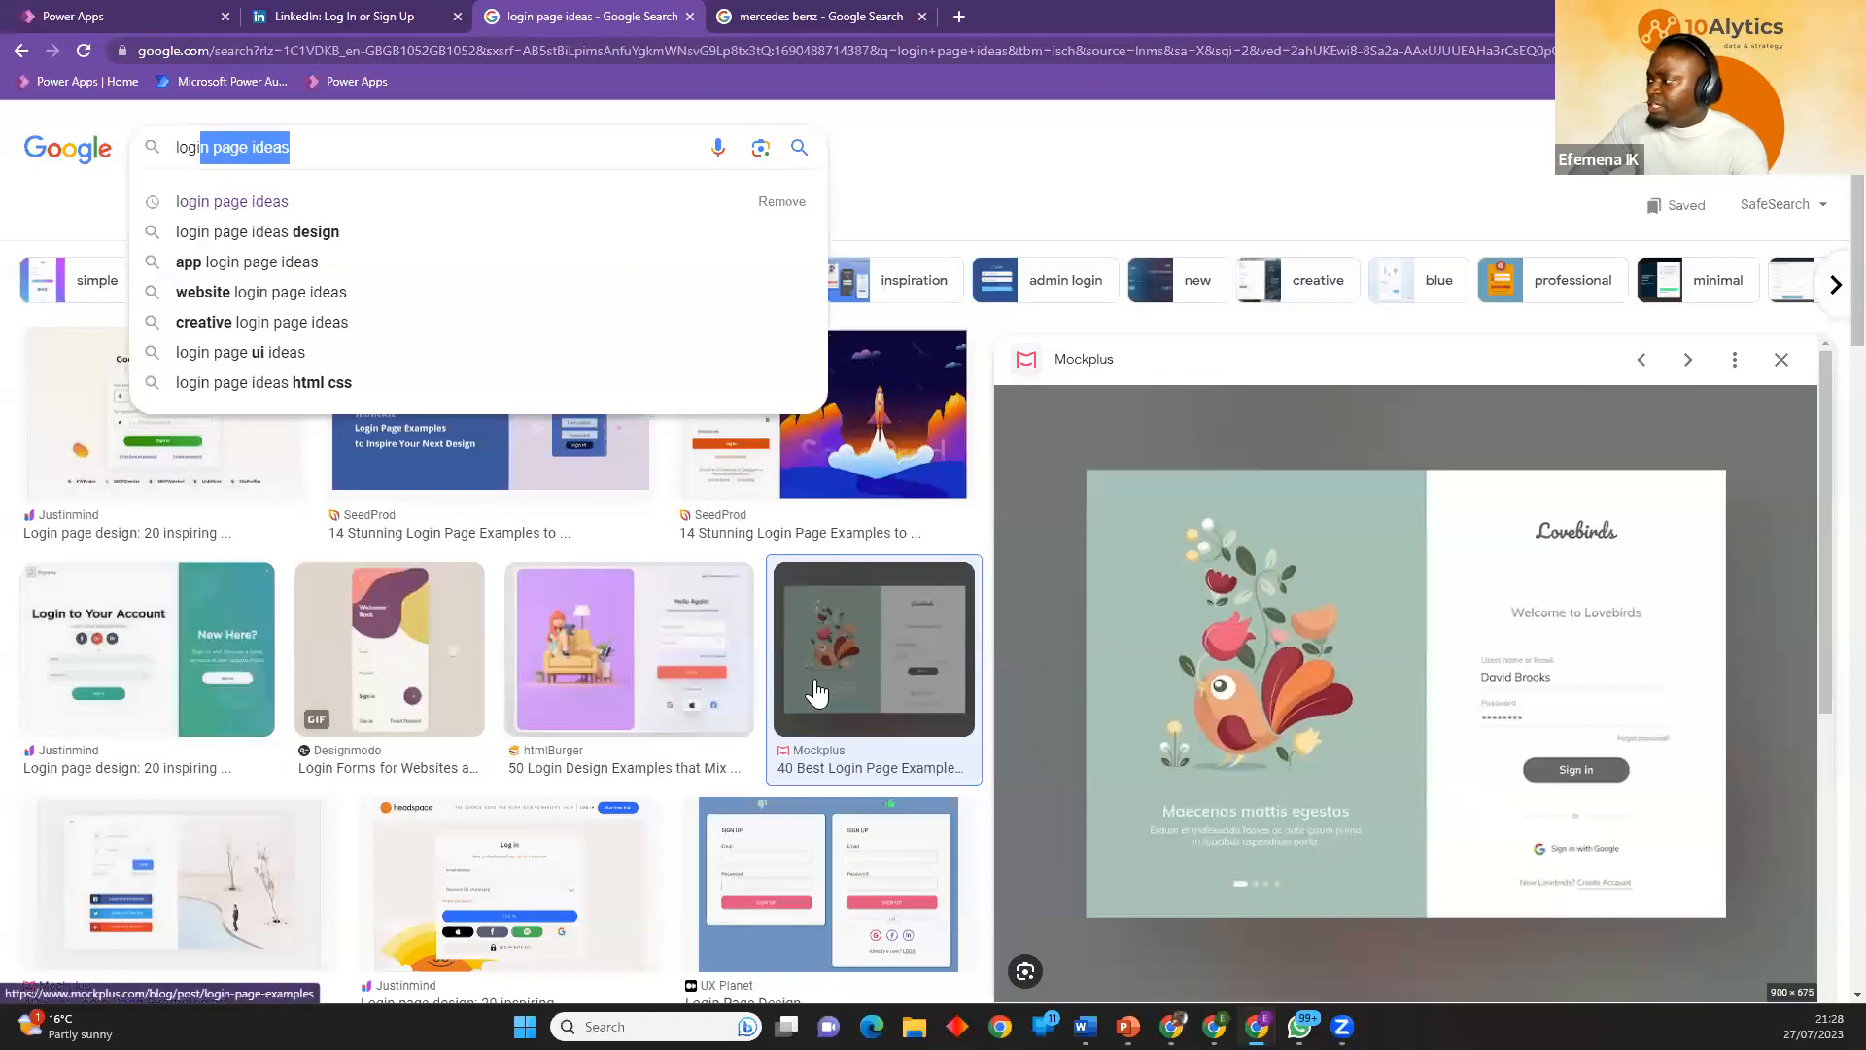
pyautogui.click(350, 16)
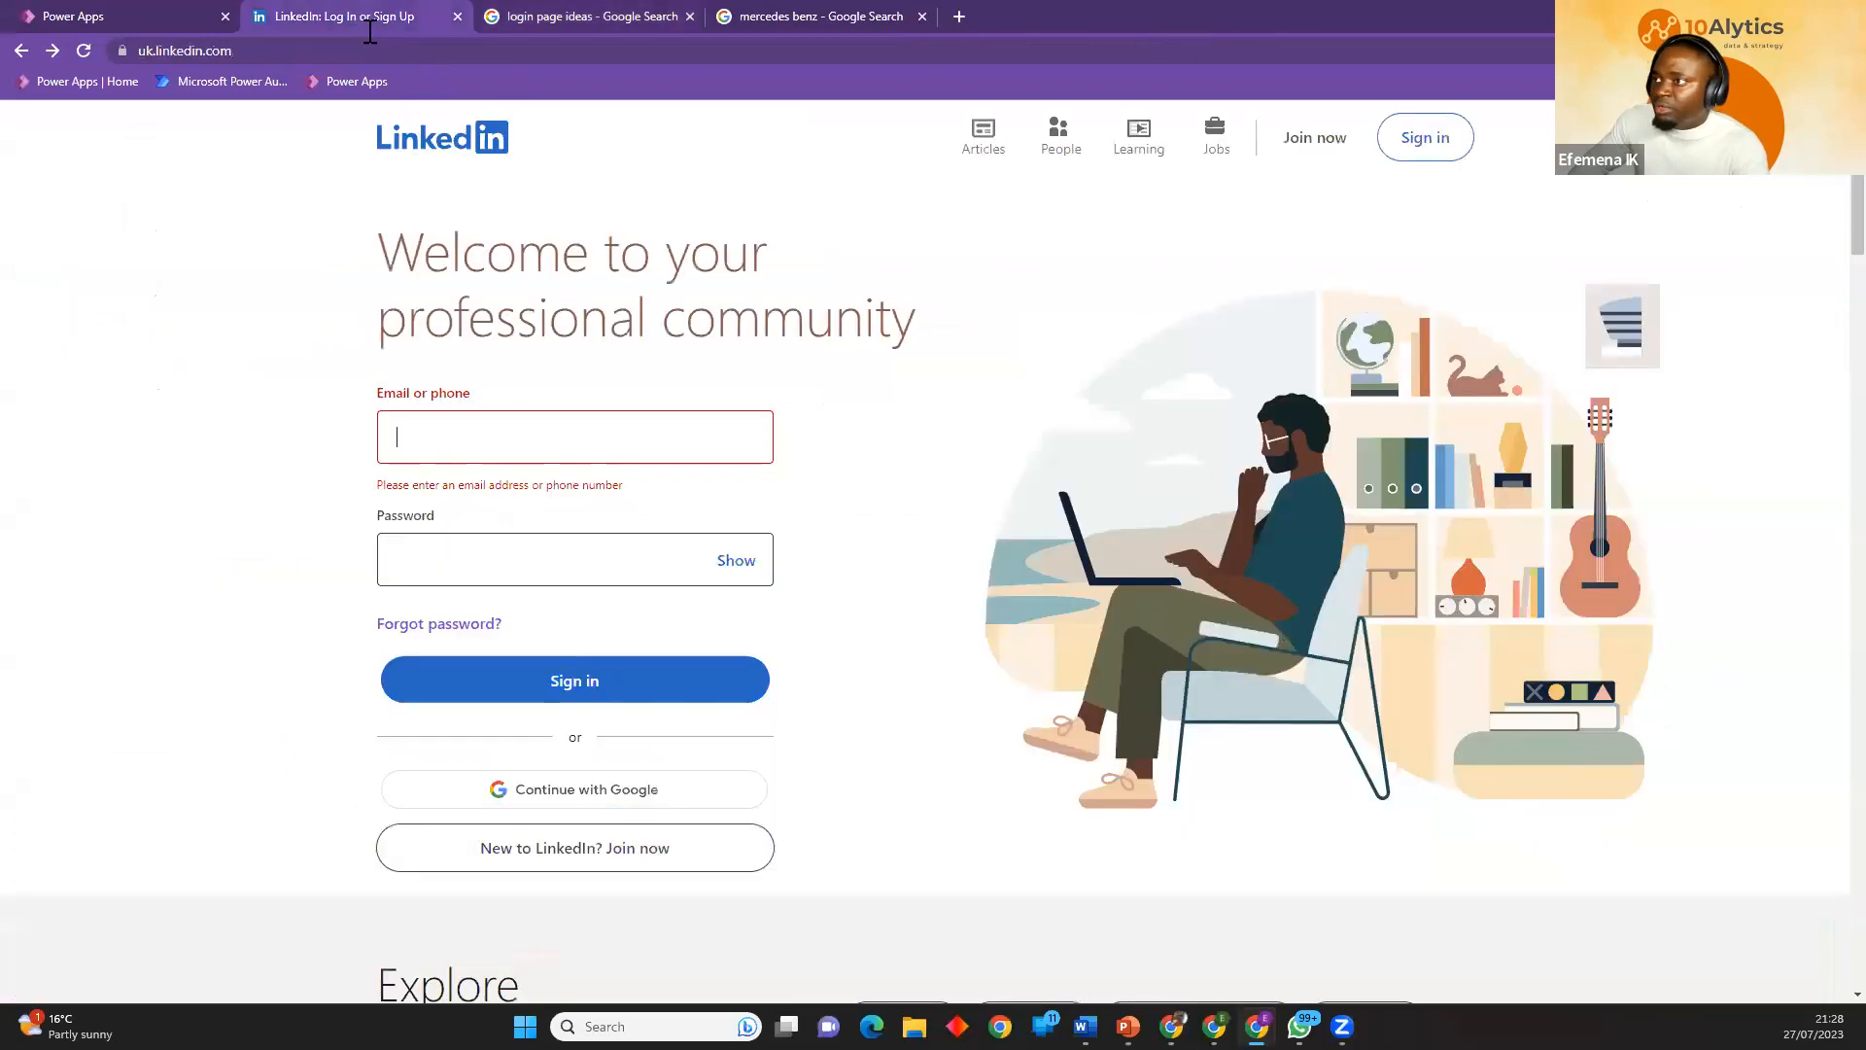
pyautogui.click(1314, 141)
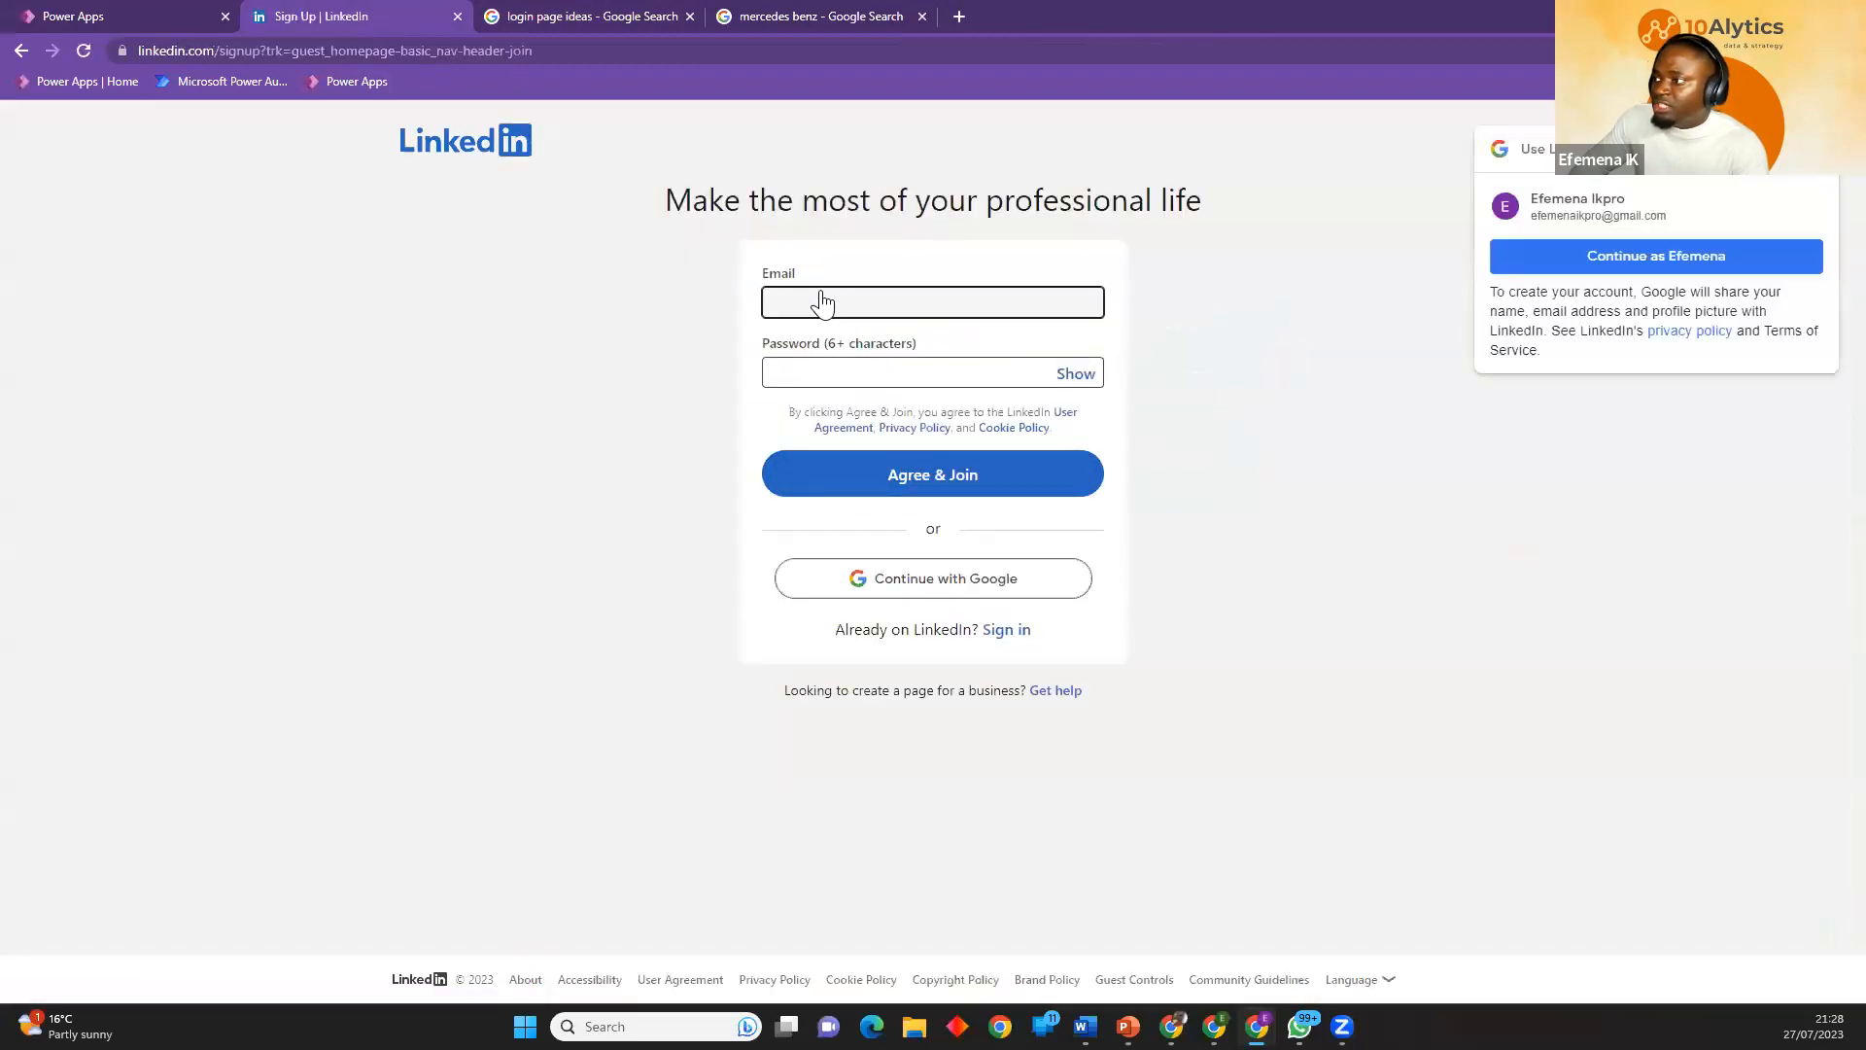
pyautogui.click(155, 12)
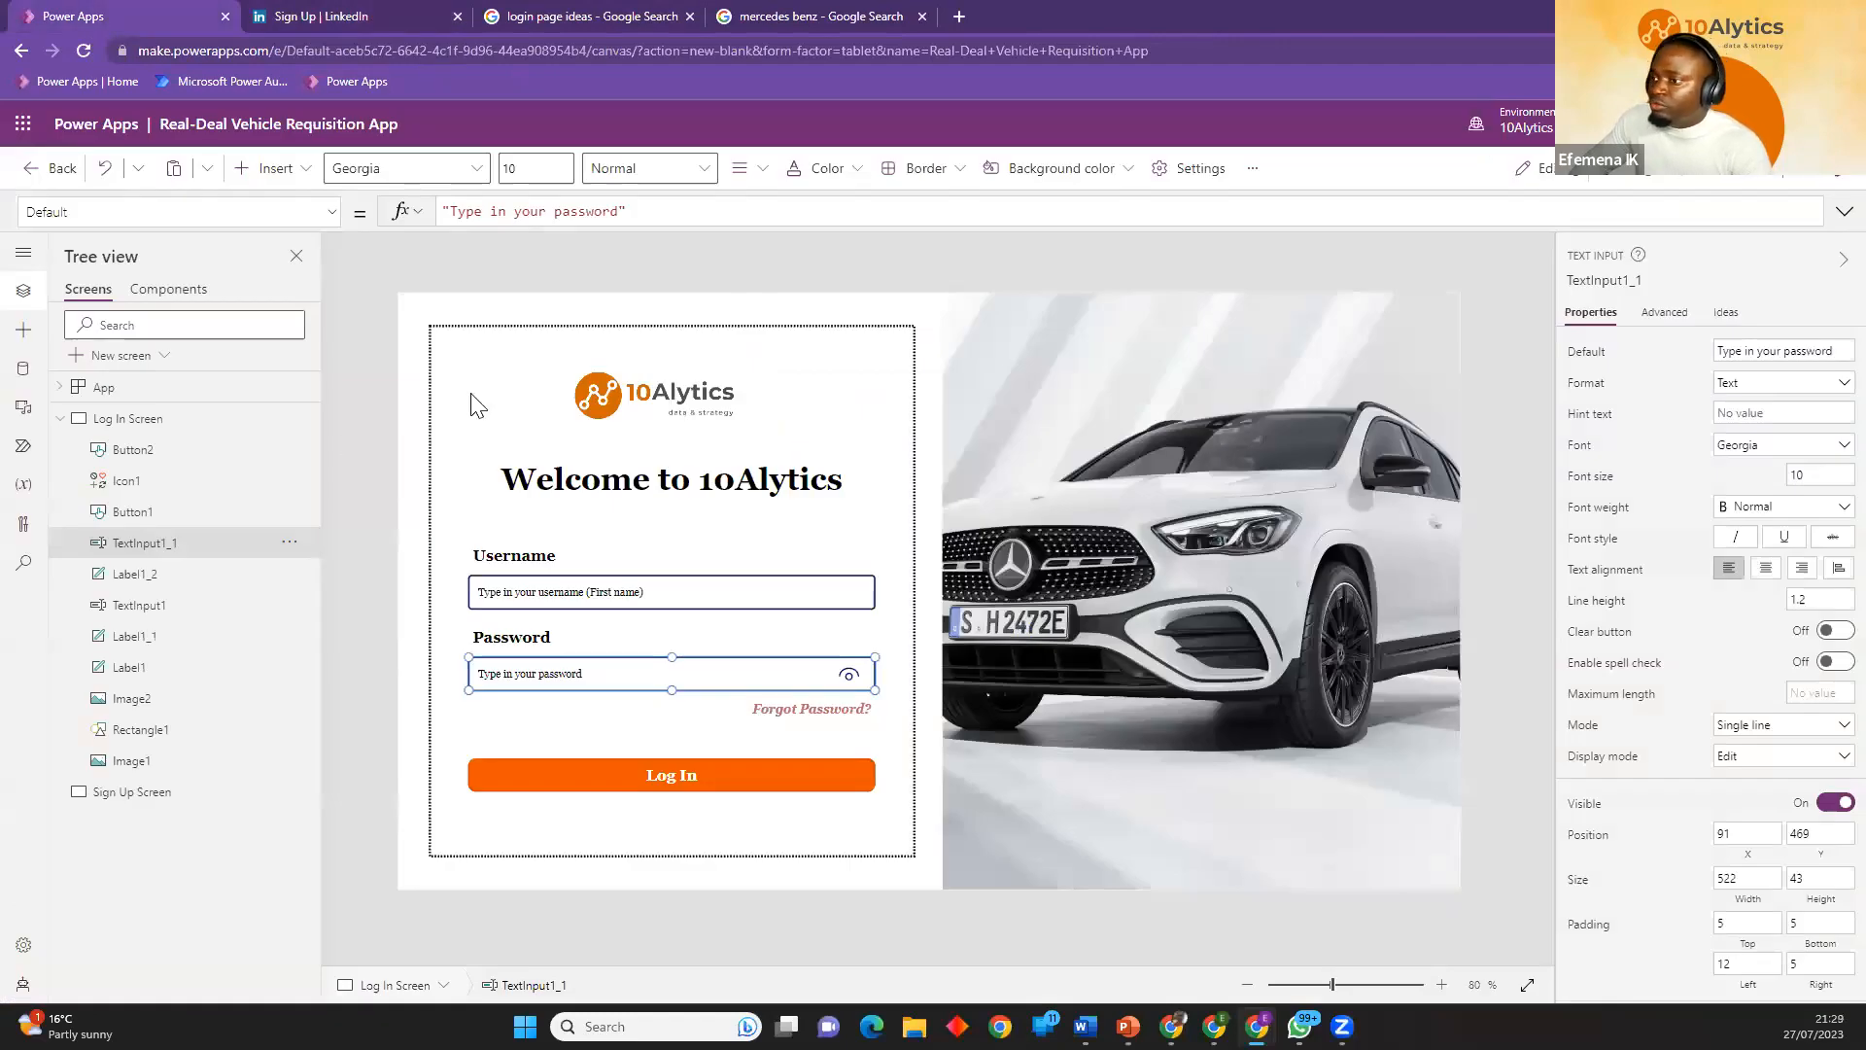
# Insert a rectangle over the car image on the Log In Screen, 578 by 315 at X 751, Y 251.
pyautogui.click(340, 360)
pyautogui.click(264, 169)
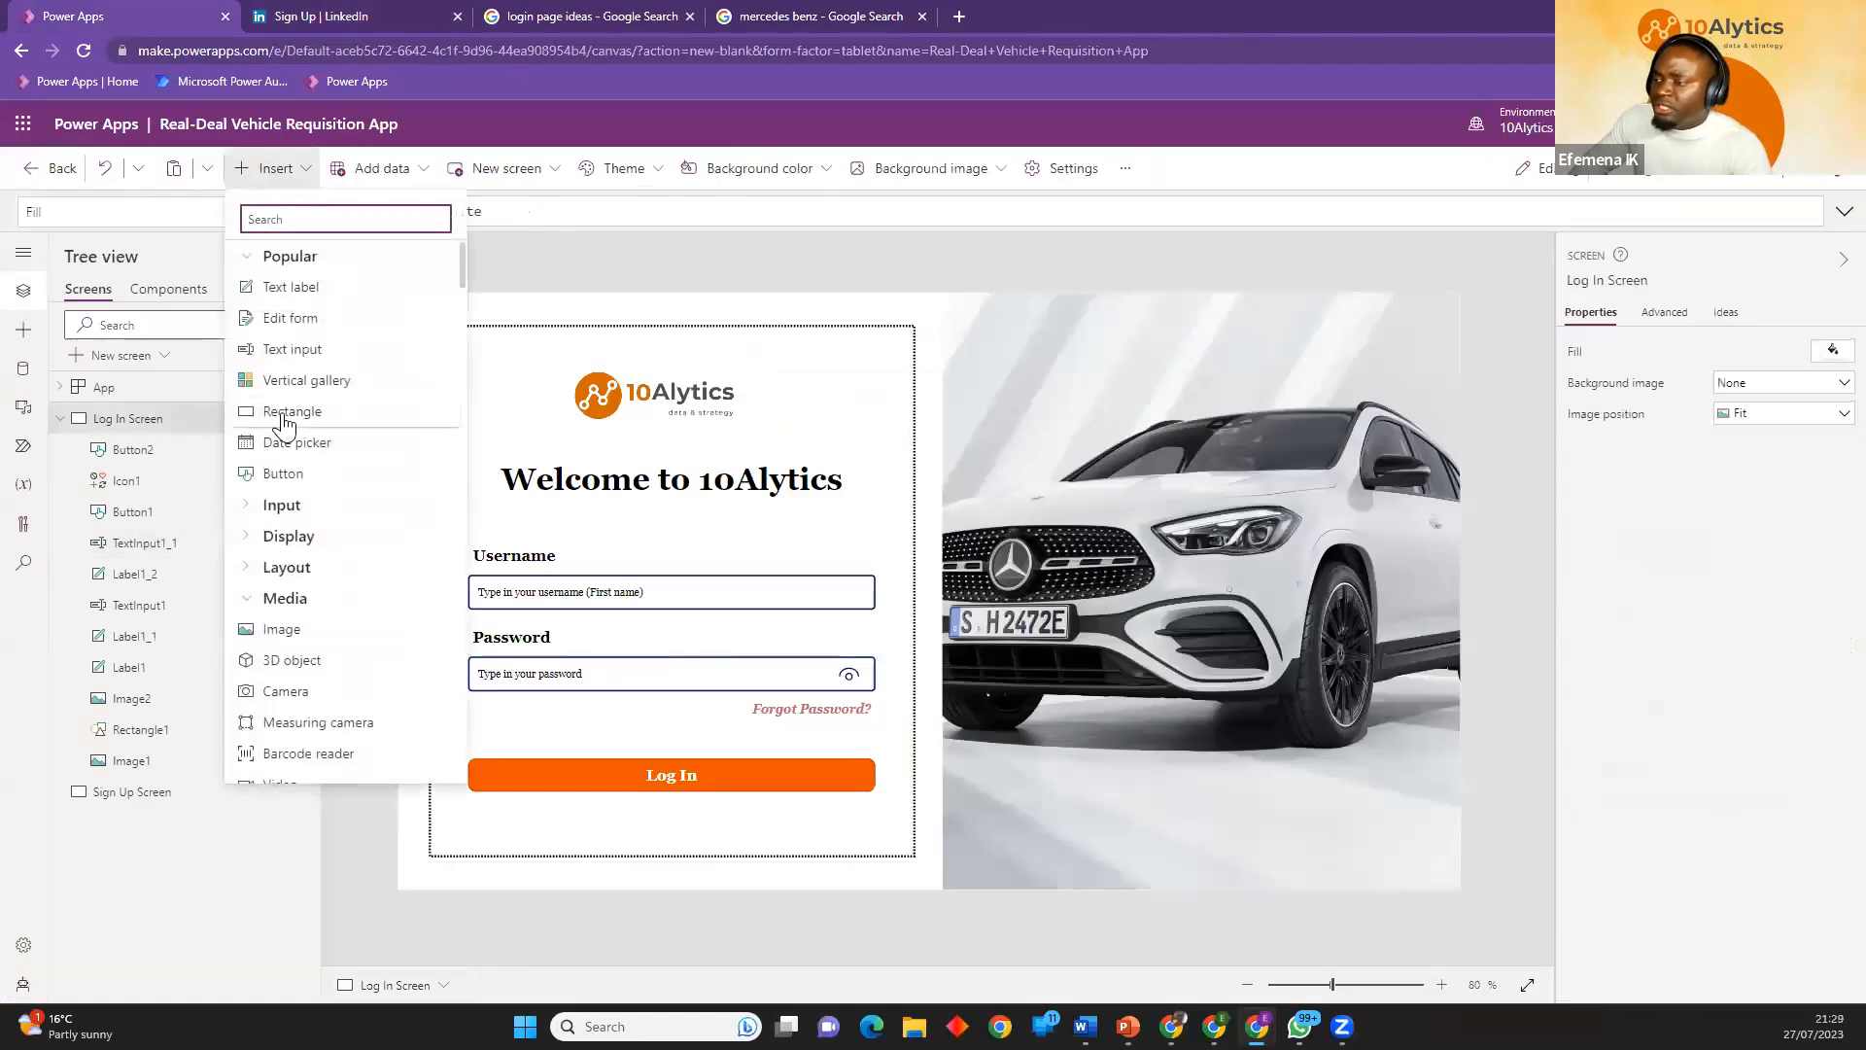
pyautogui.click(285, 416)
pyautogui.moveTo(504, 367); pyautogui.dragTo(1344, 702)
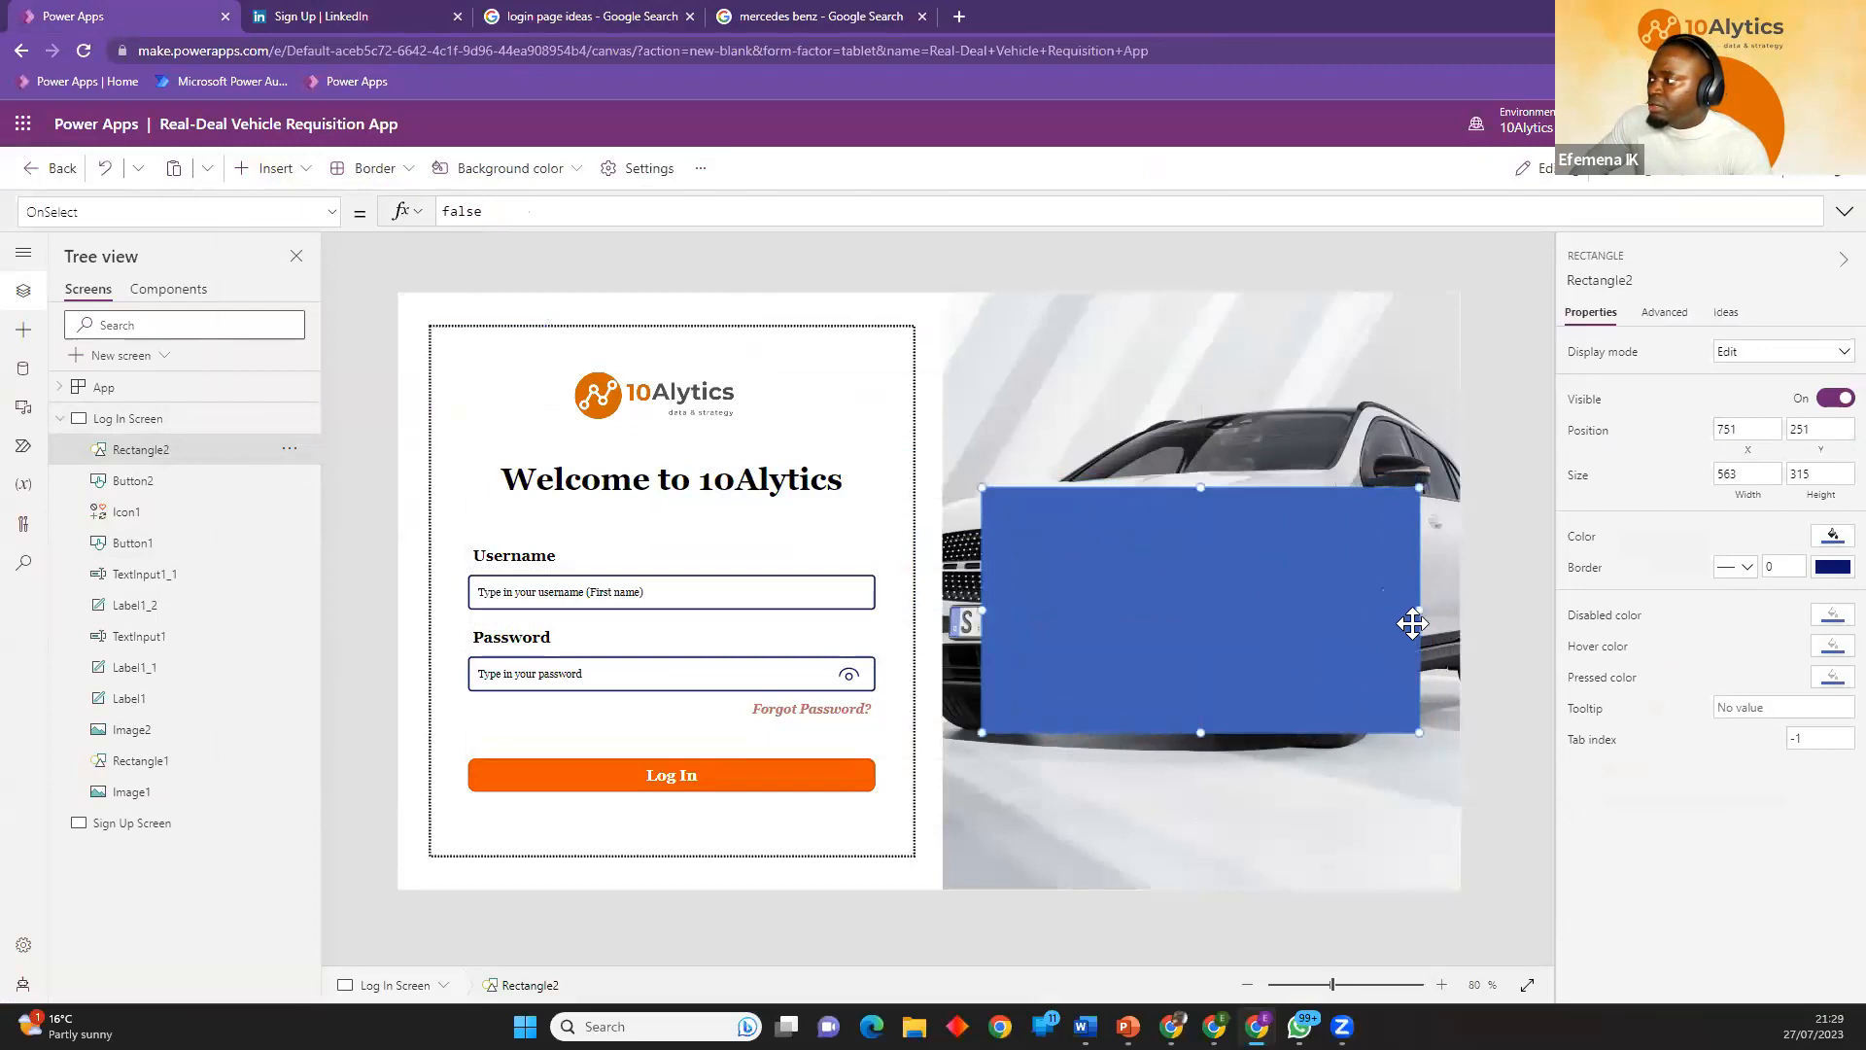
pyautogui.moveTo(1416, 612); pyautogui.dragTo(1430, 616)
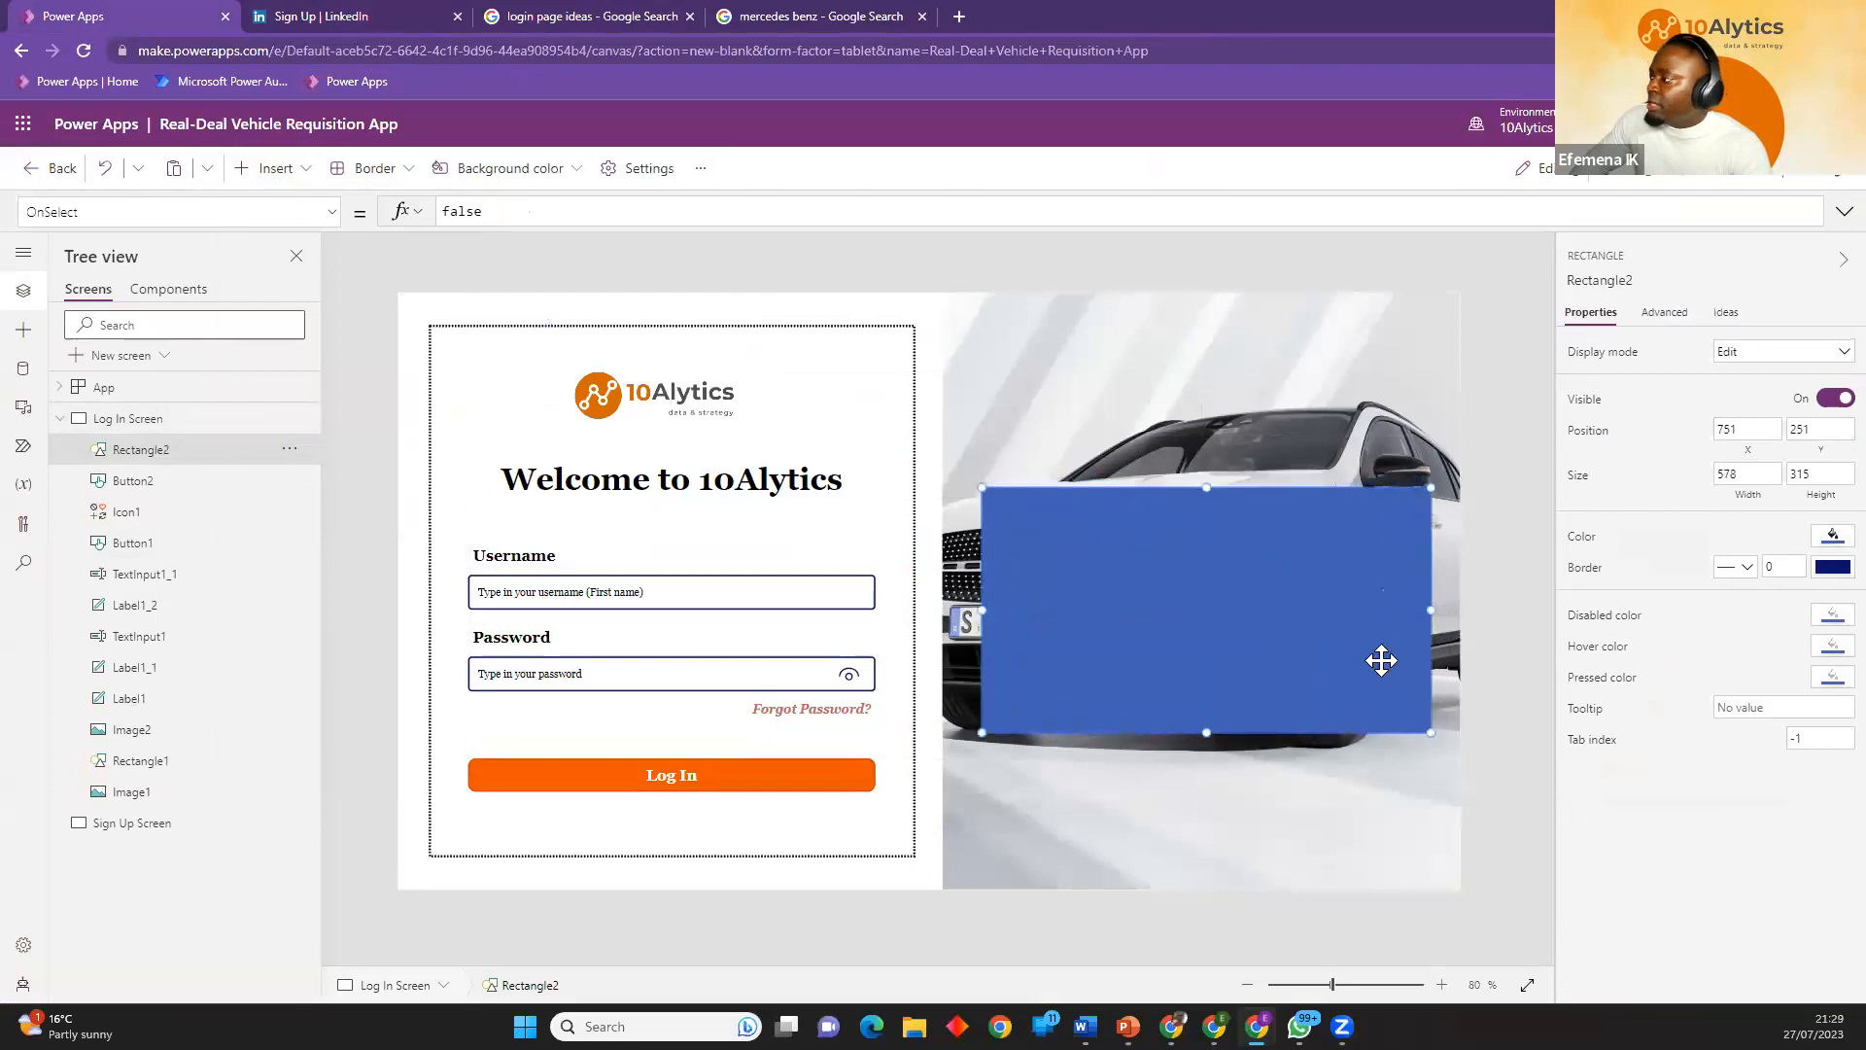
# Fill the new rectangle with the darkest orange theme color and reduce its opacity to about 67%.
pyautogui.click(1831, 536)
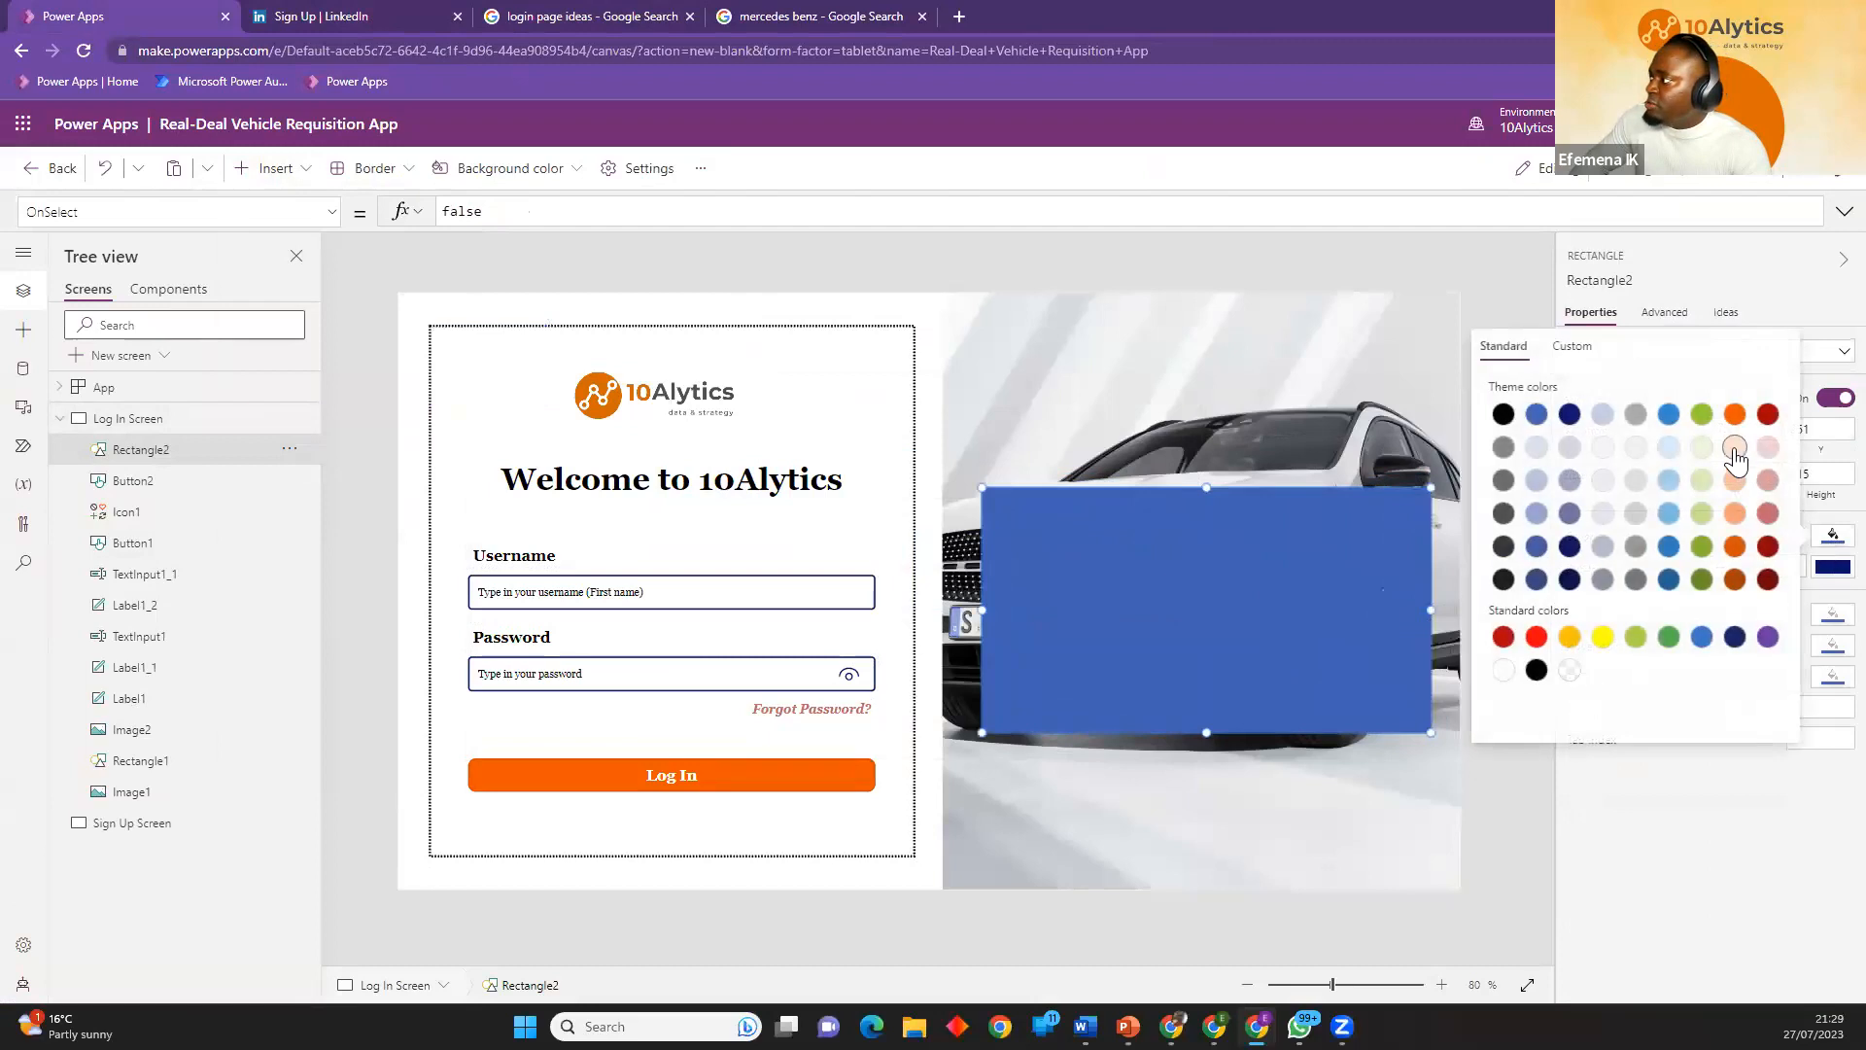
pyautogui.click(1736, 581)
pyautogui.click(1774, 782)
pyautogui.click(1830, 536)
pyautogui.click(1607, 358)
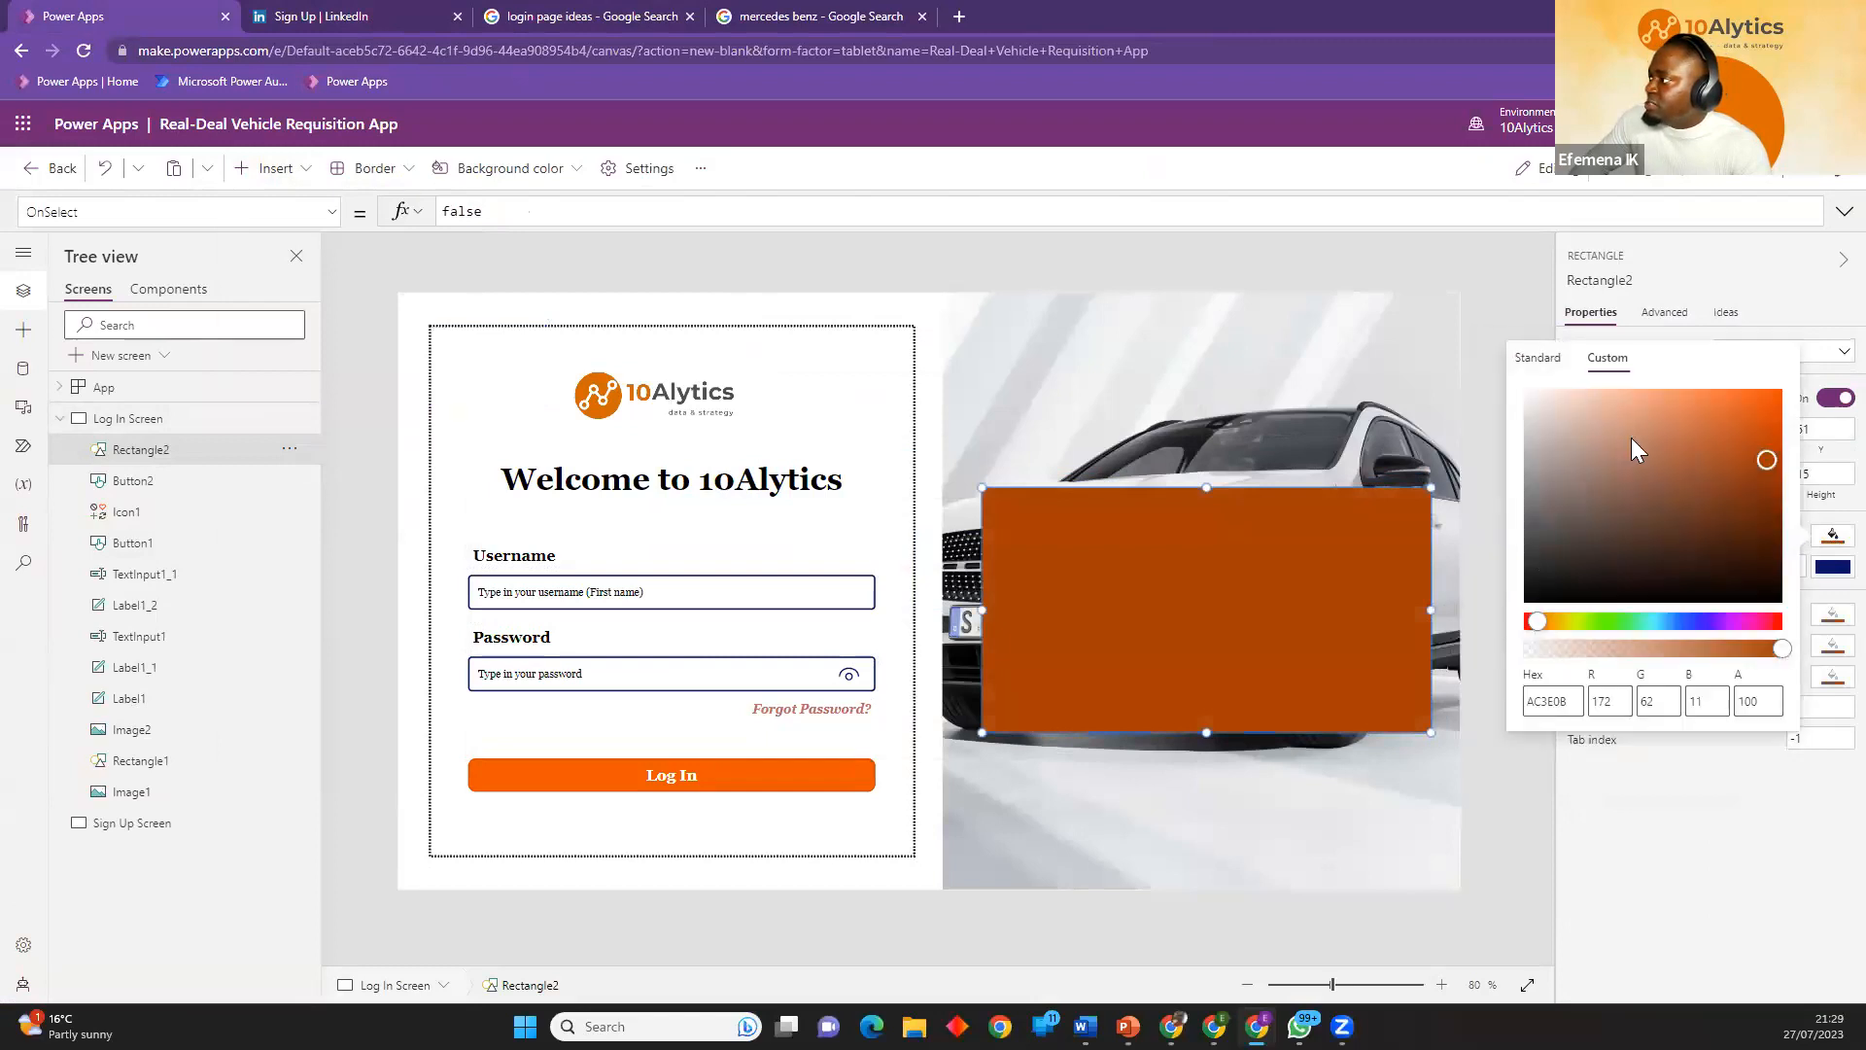
pyautogui.moveTo(1779, 649); pyautogui.dragTo(1703, 661)
pyautogui.click(1657, 831)
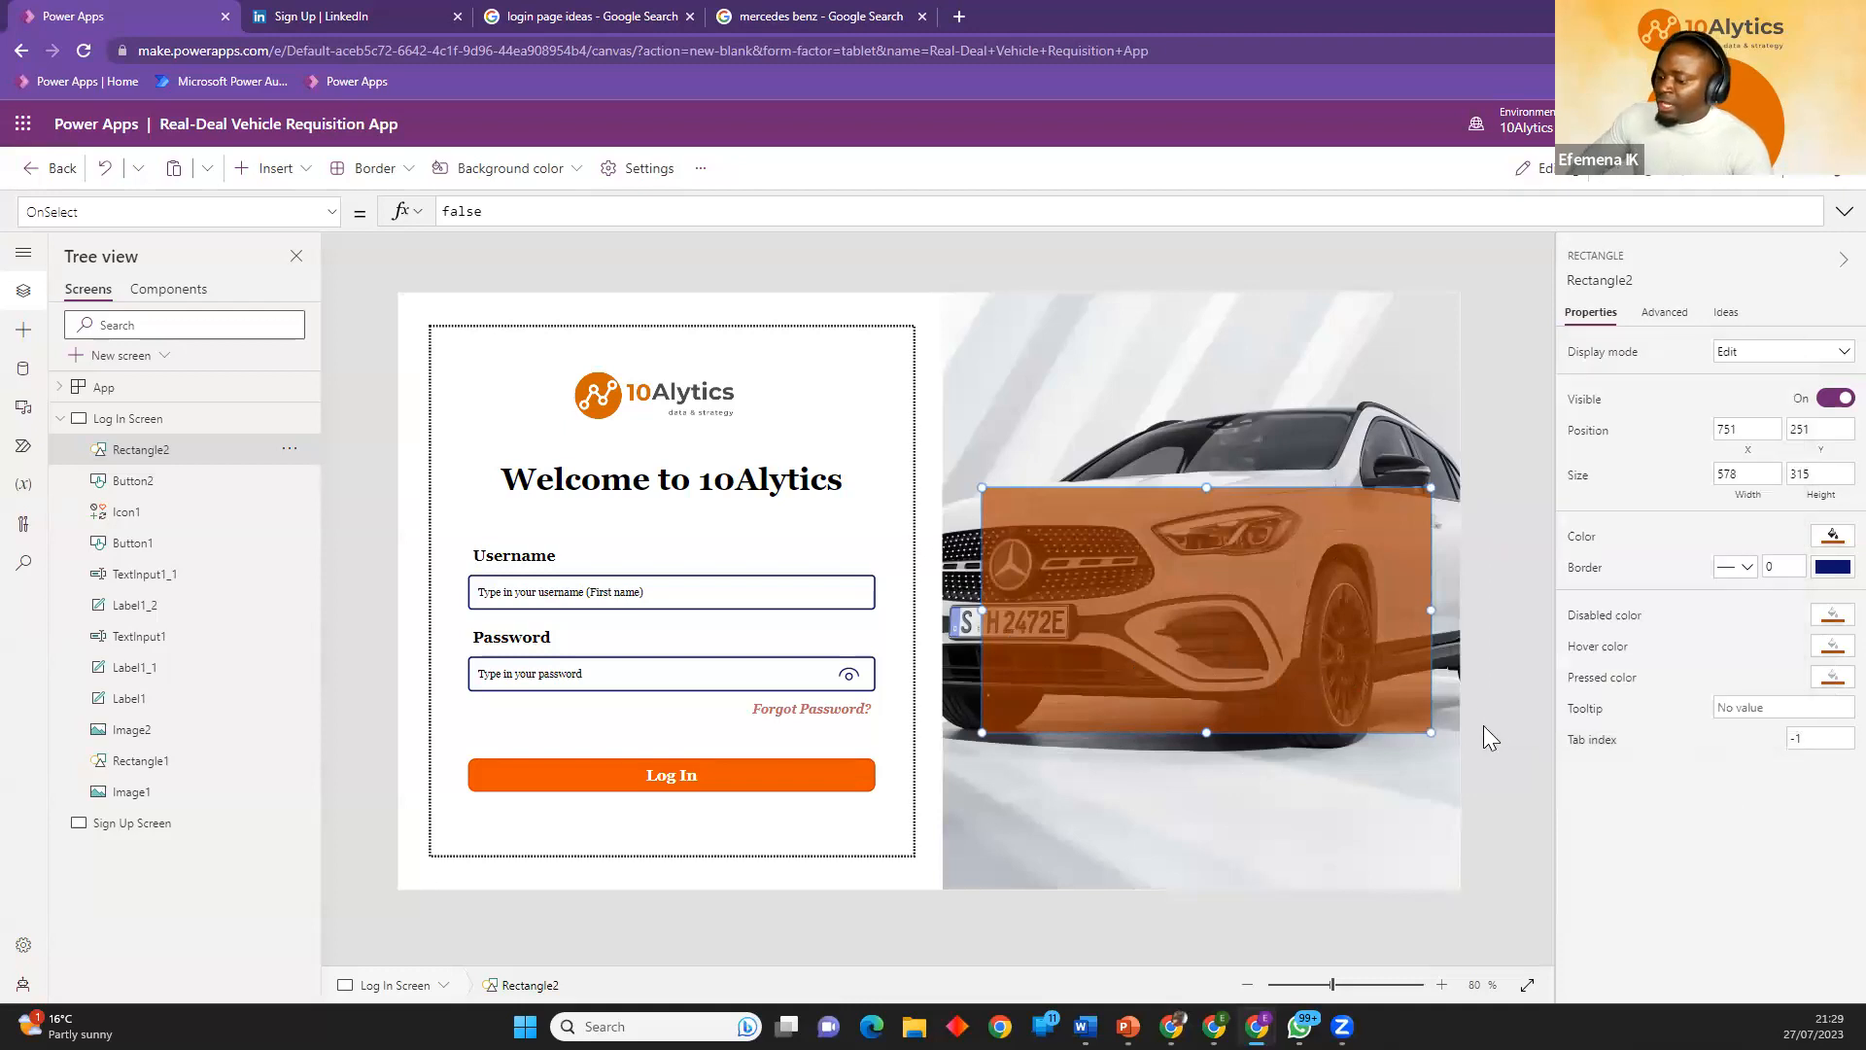
# Duplicate the "Welcome to 10Alytics" heading onto the orange rectangle at X 751, Y 279, and widen the copy to 578.
pyautogui.click(689, 497)
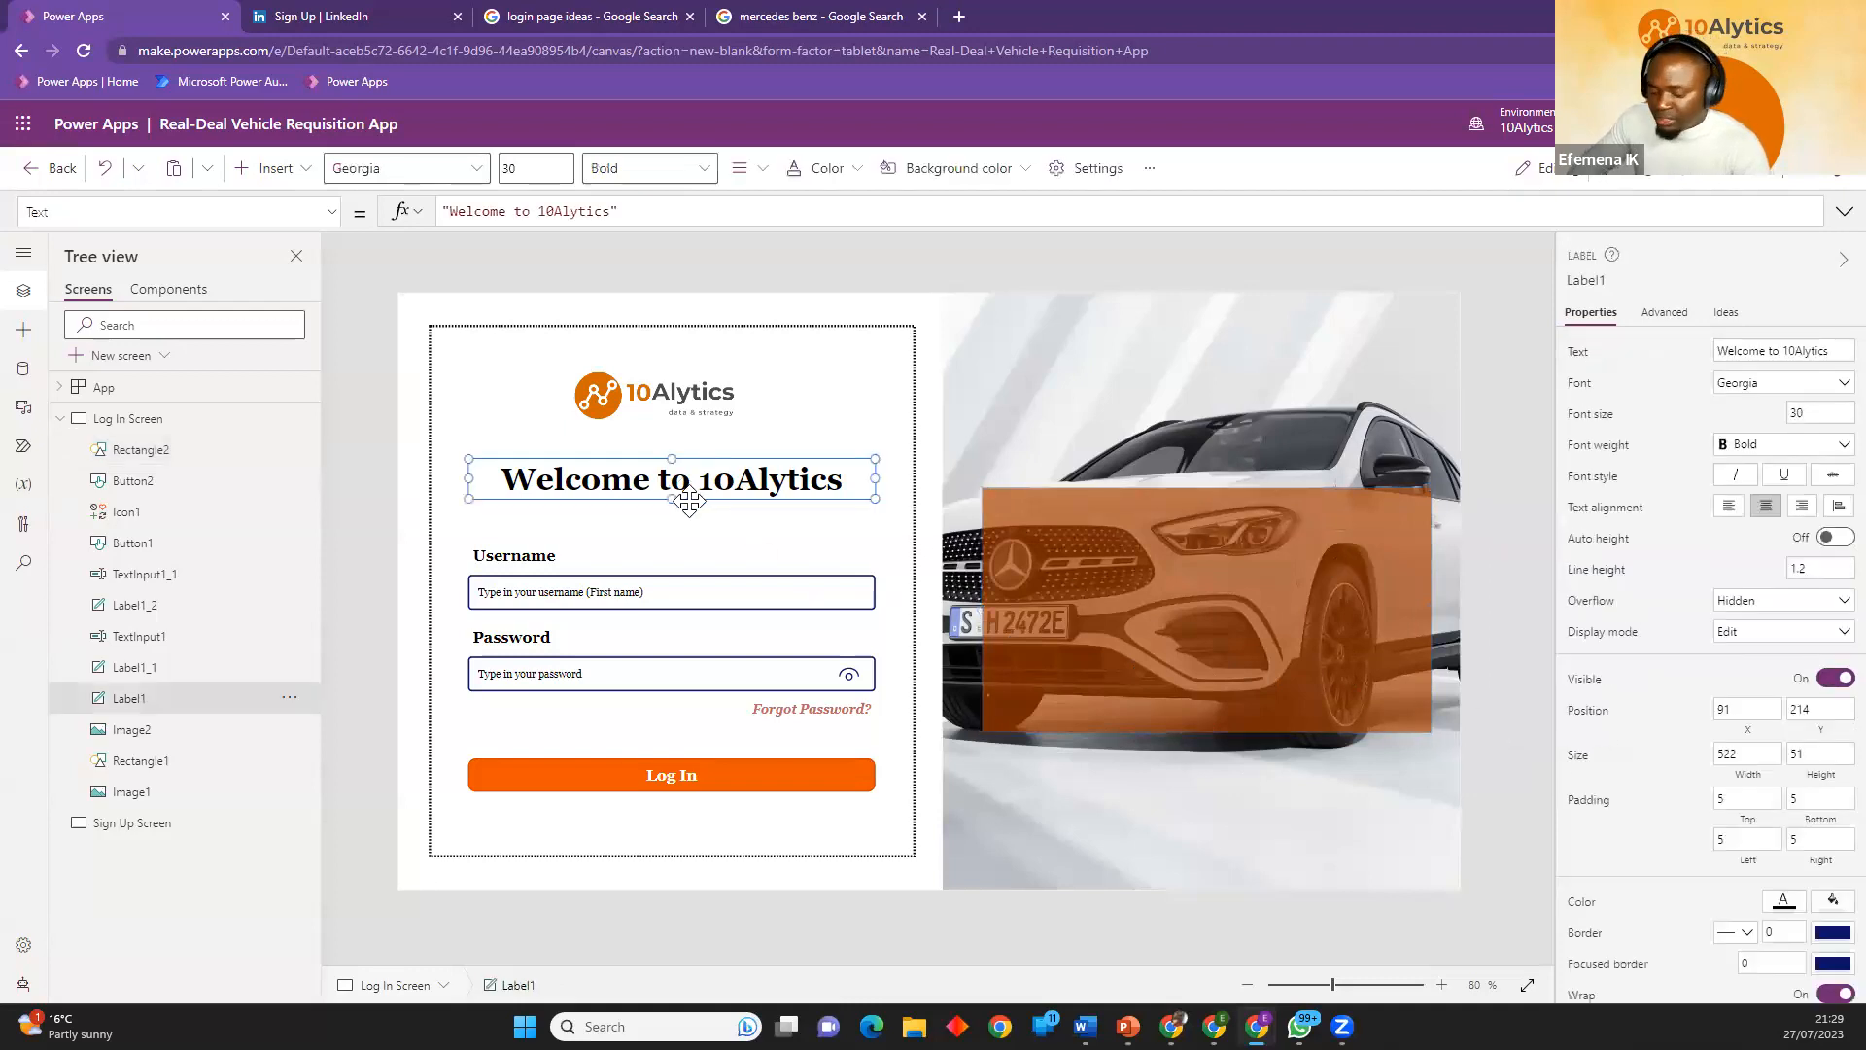
pyautogui.hotkey('ctrl', 'c')
pyautogui.hotkey('ctrl', 'v')
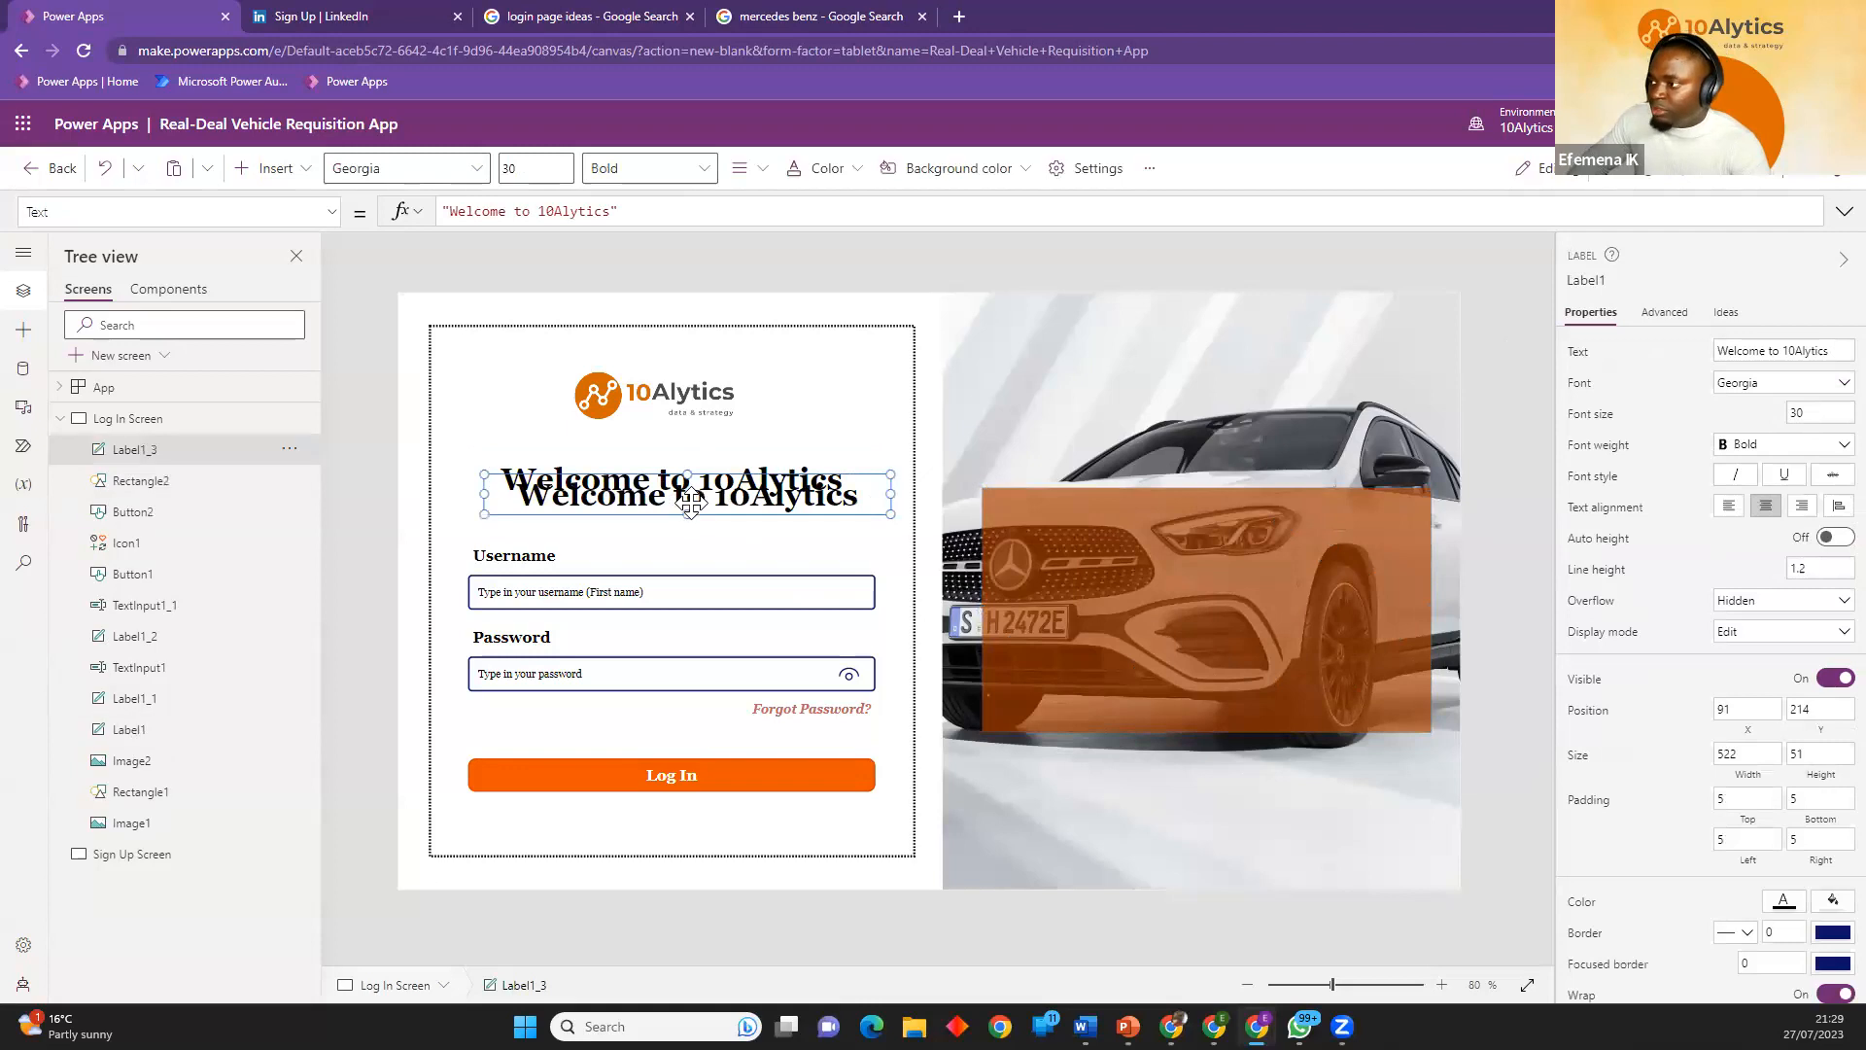
pyautogui.moveTo(696, 508); pyautogui.dragTo(1195, 551)
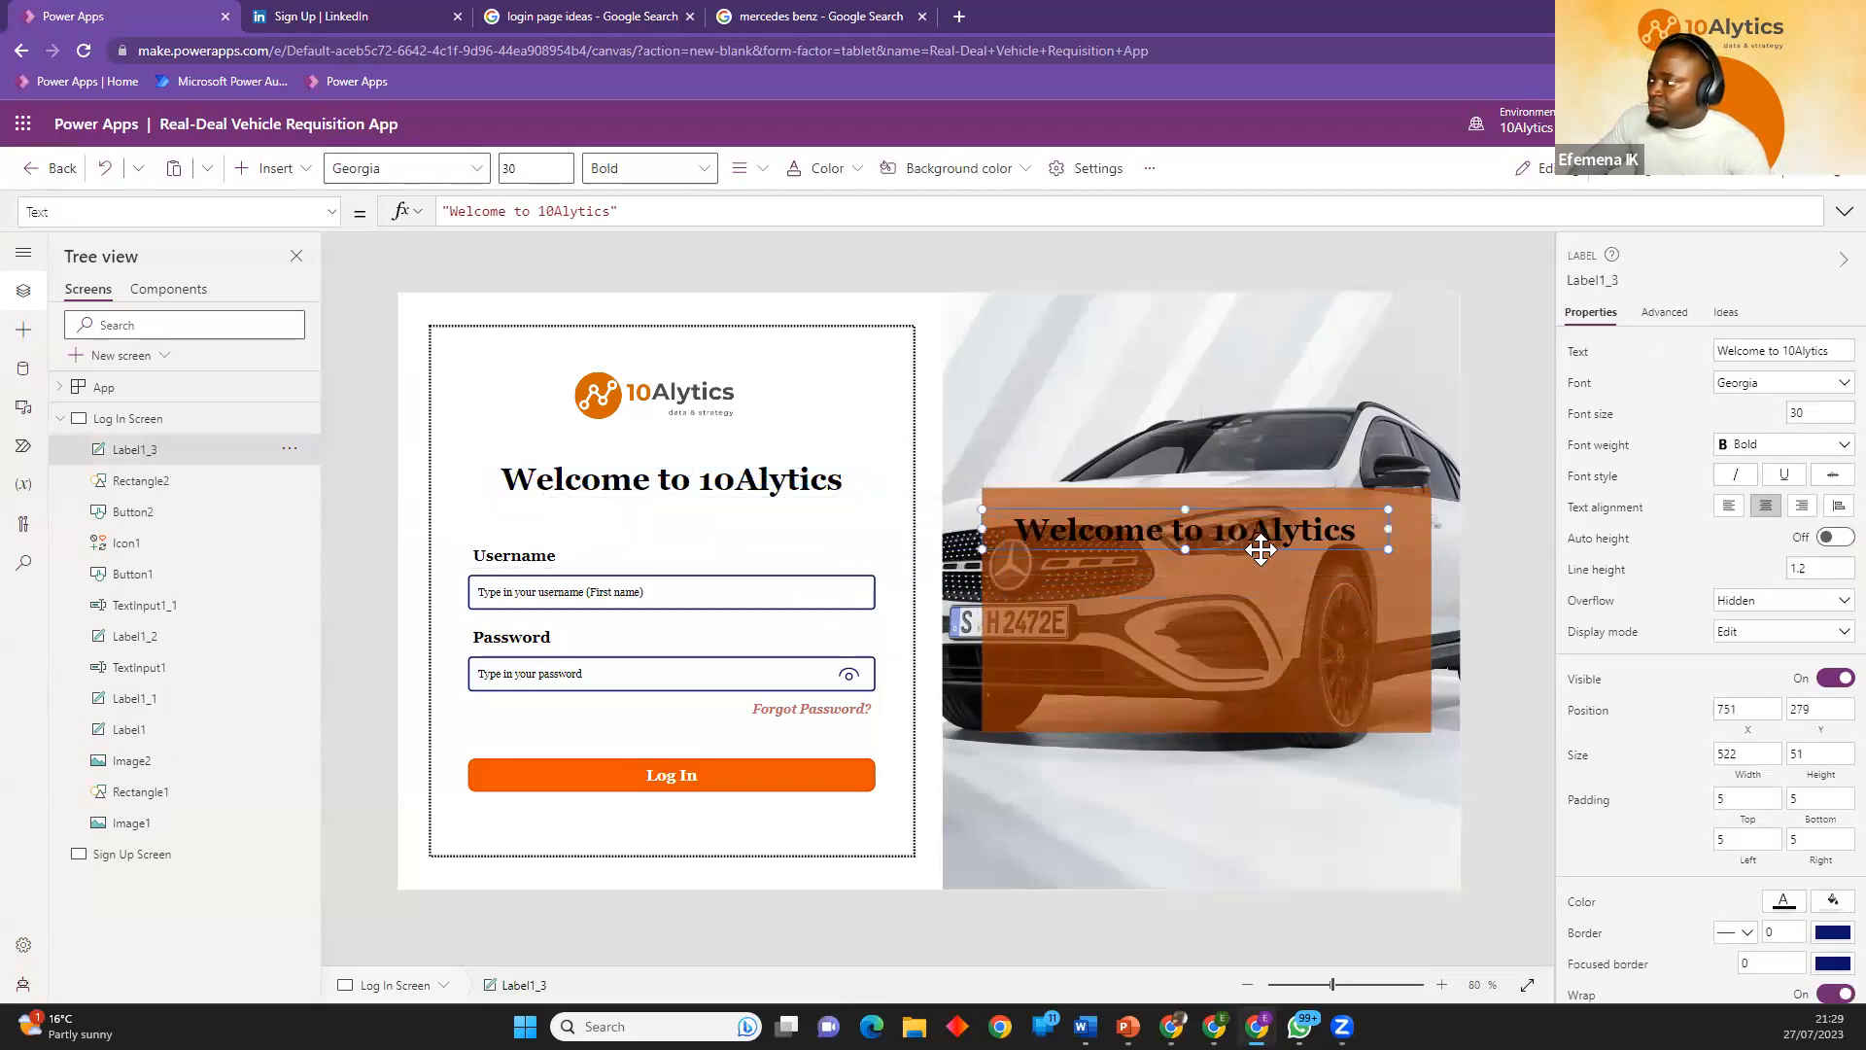
pyautogui.moveTo(1394, 527); pyautogui.dragTo(1427, 528)
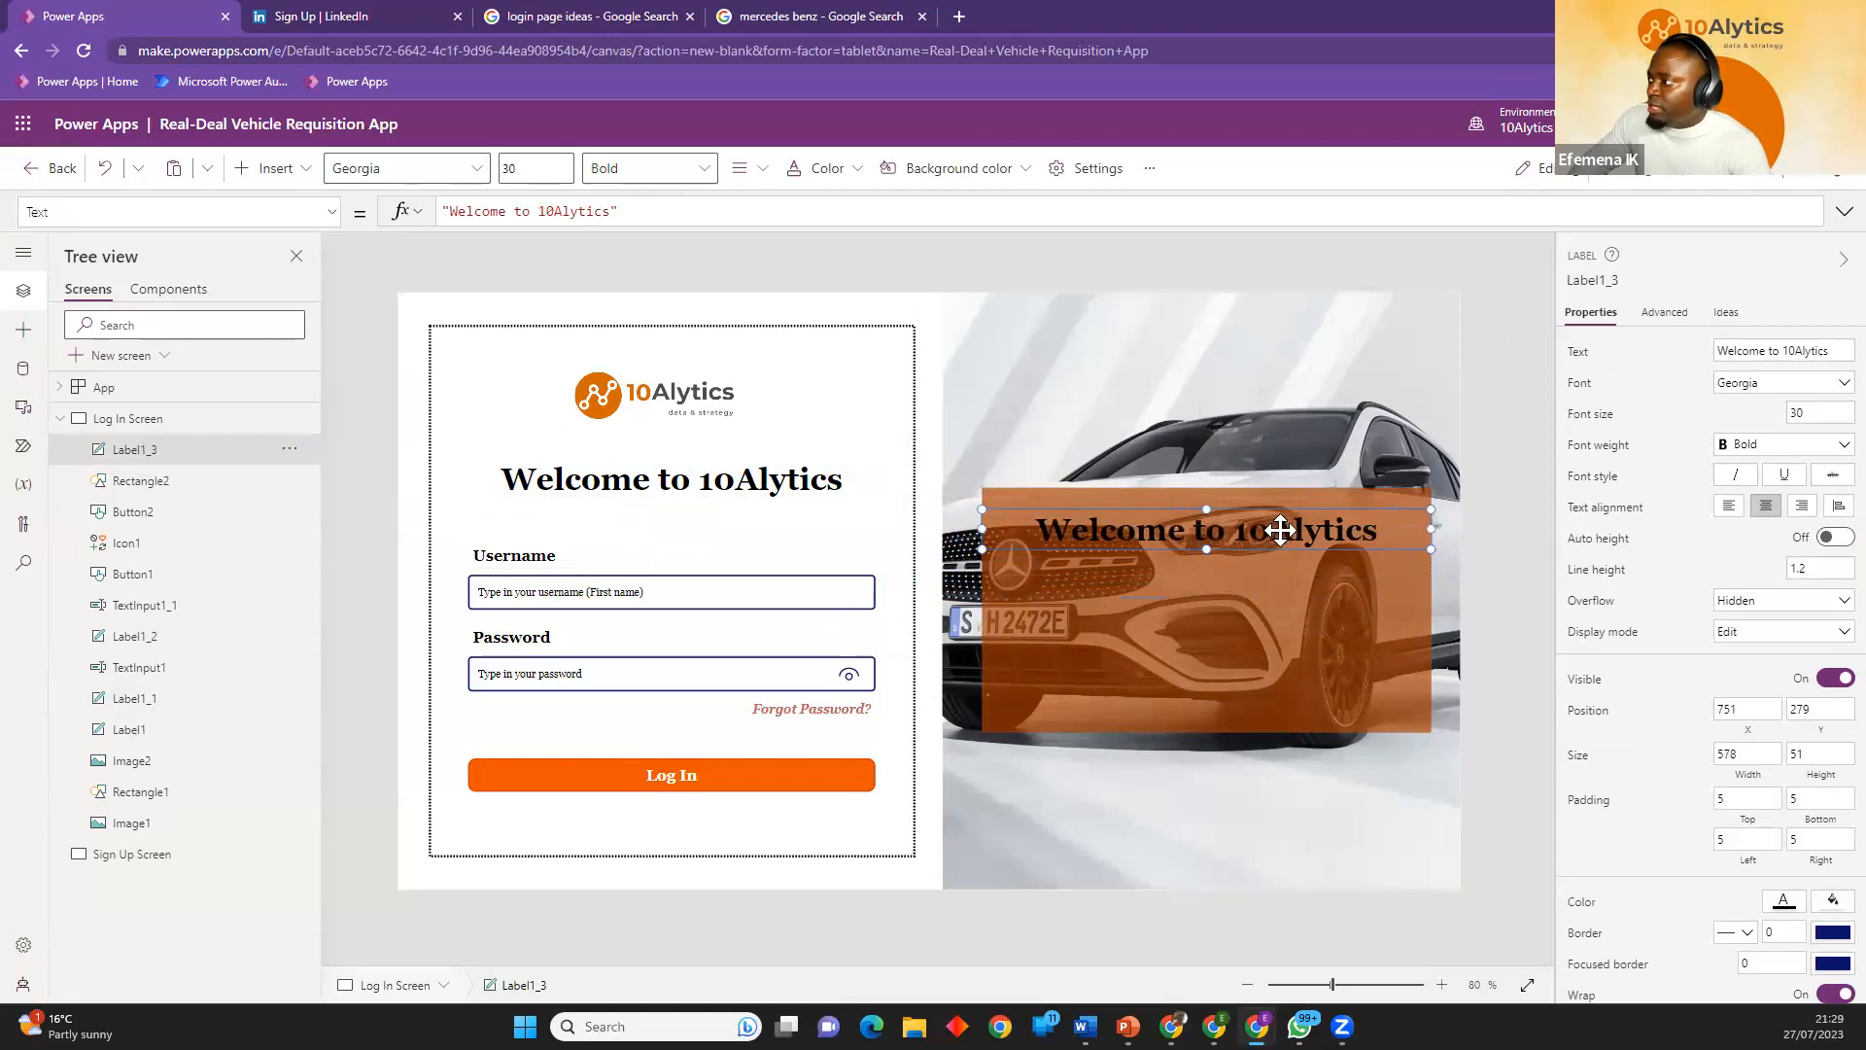
# Change the text of the heading on the orange rectangle to "Are you new here?".
pyautogui.doubleClick(1356, 538)
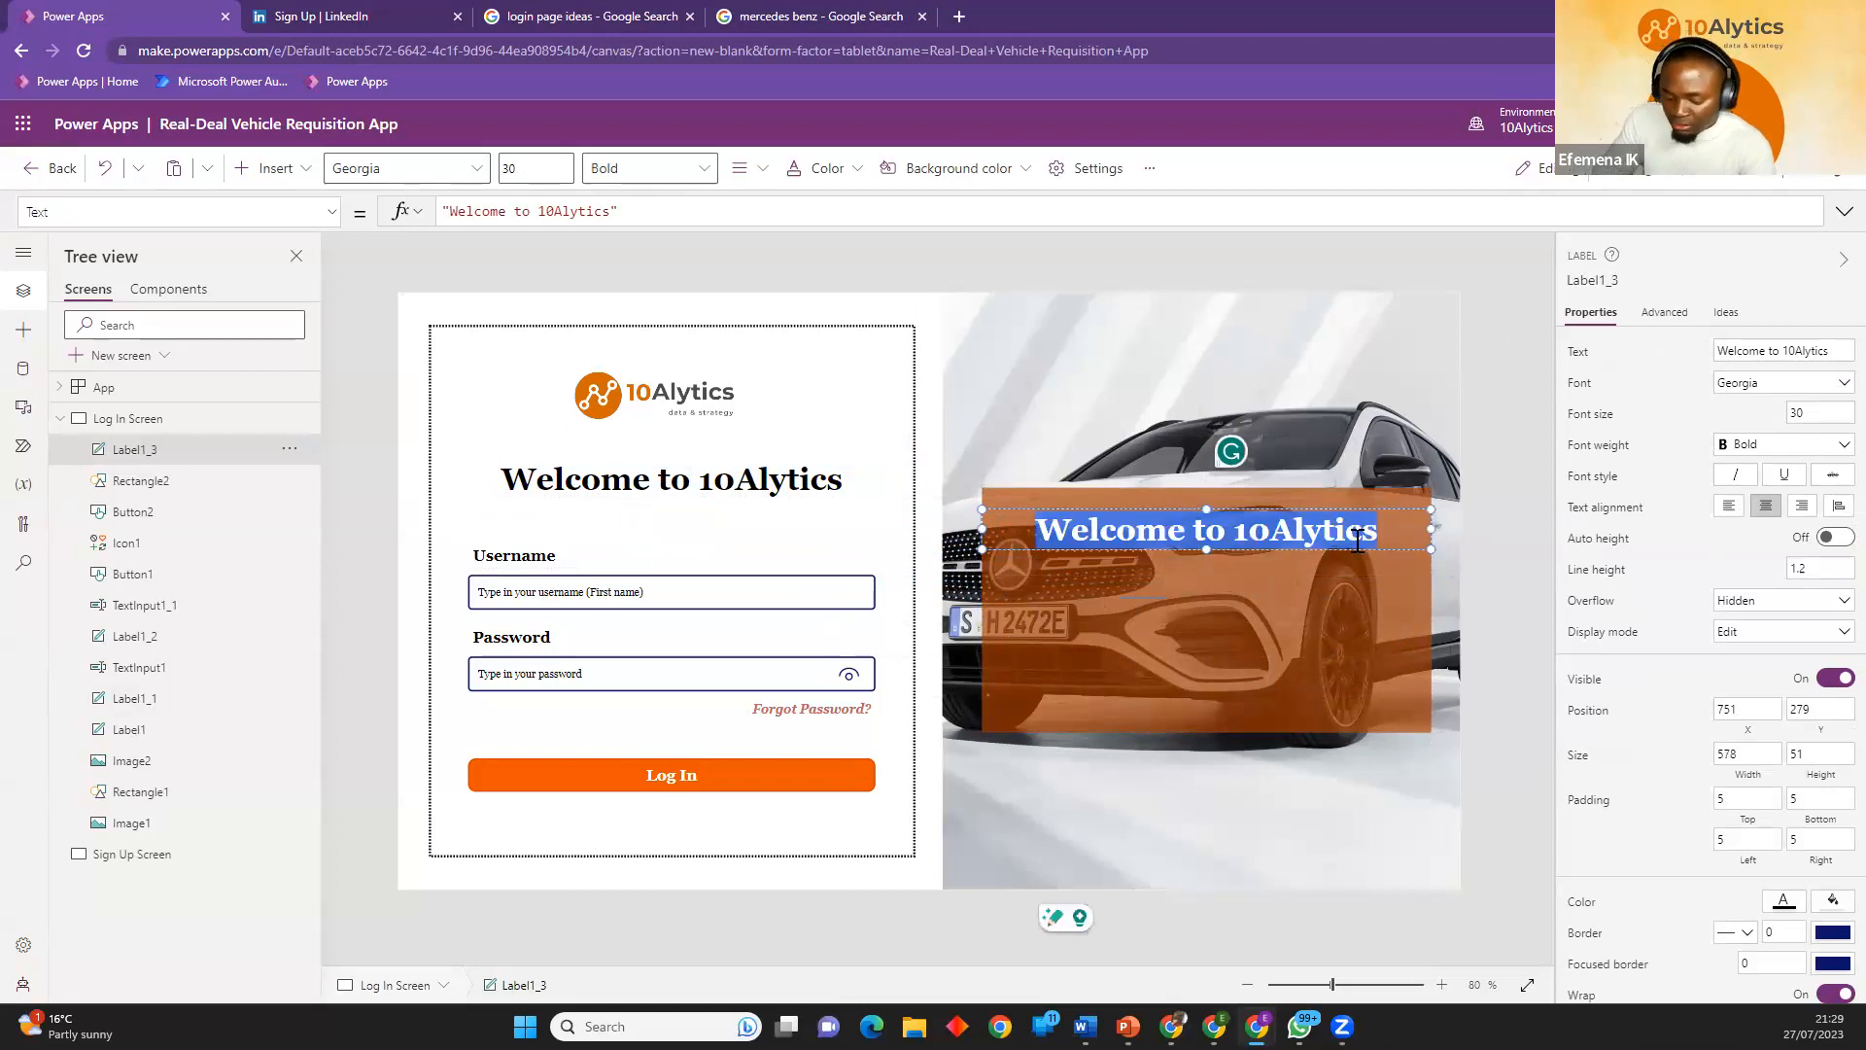
pyautogui.write('Are you ')
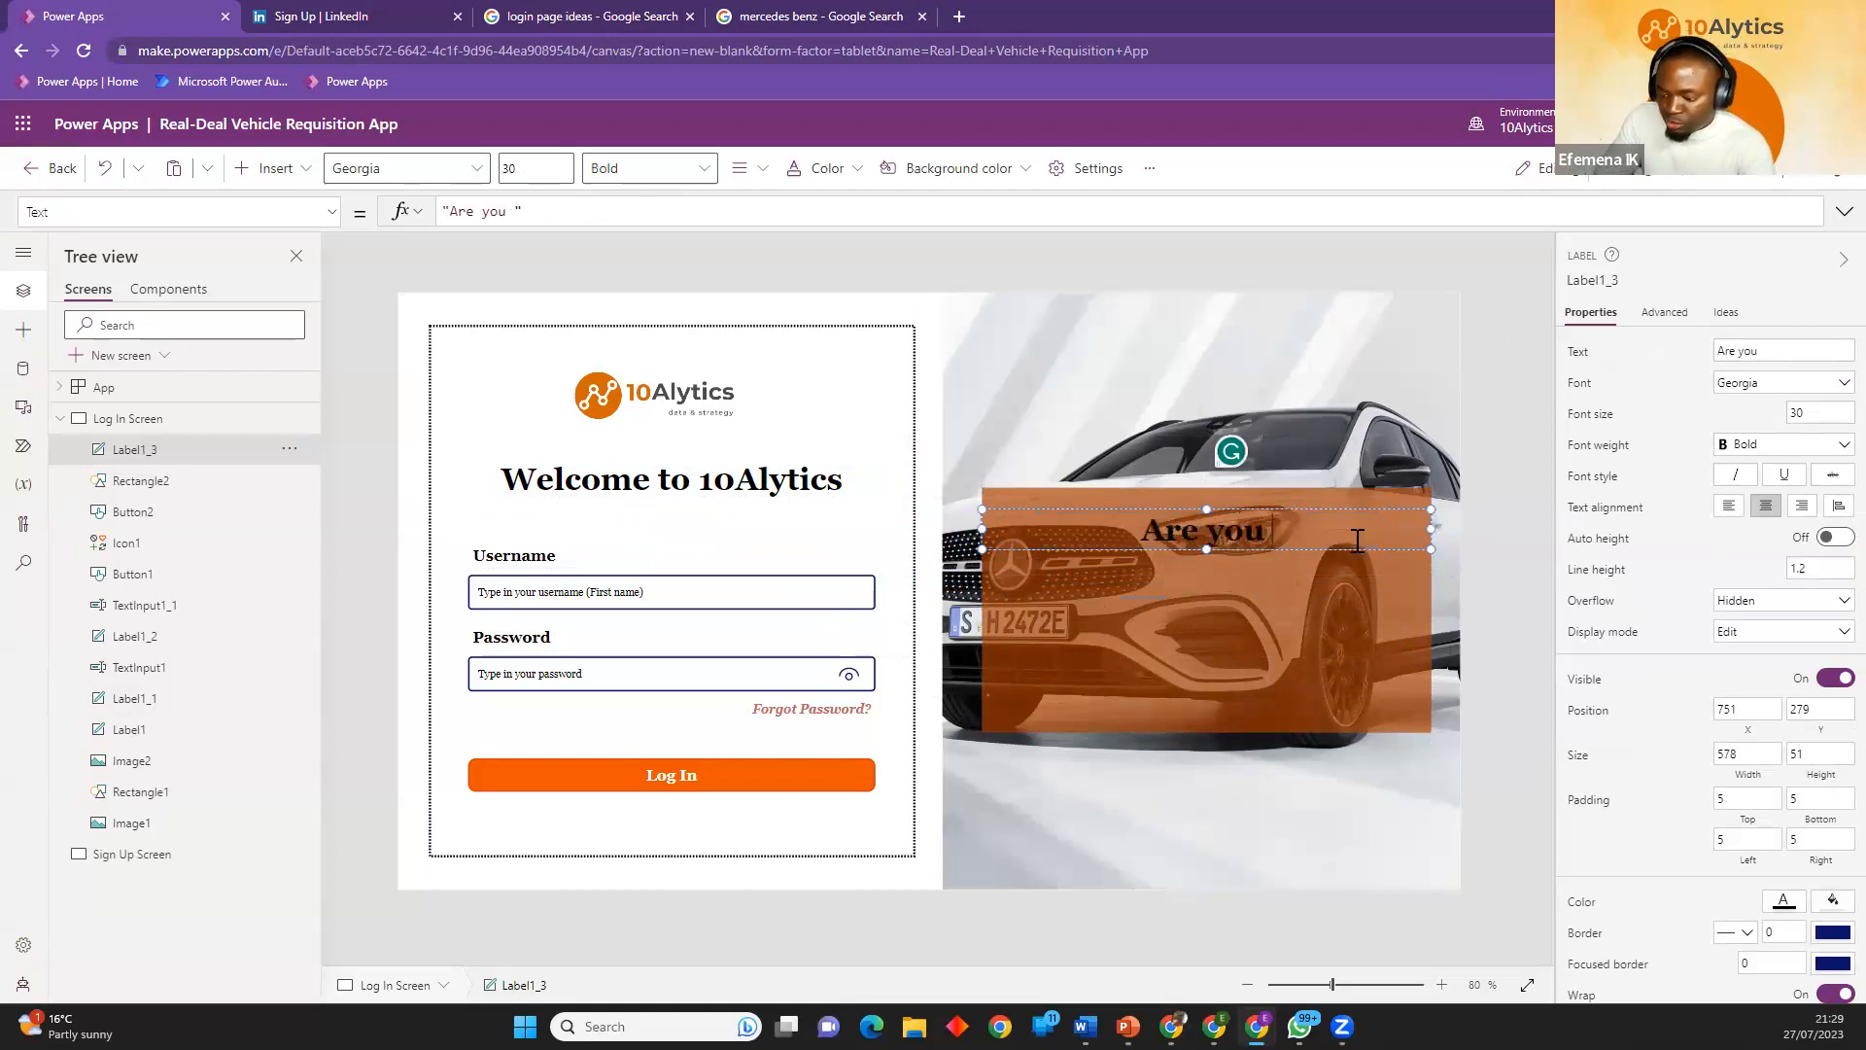
pyautogui.write('a ne')
pyautogui.press('BackSpace')
pyautogui.press('BackSpace')
pyautogui.press('BackSpace')
pyautogui.press('BackSpace')
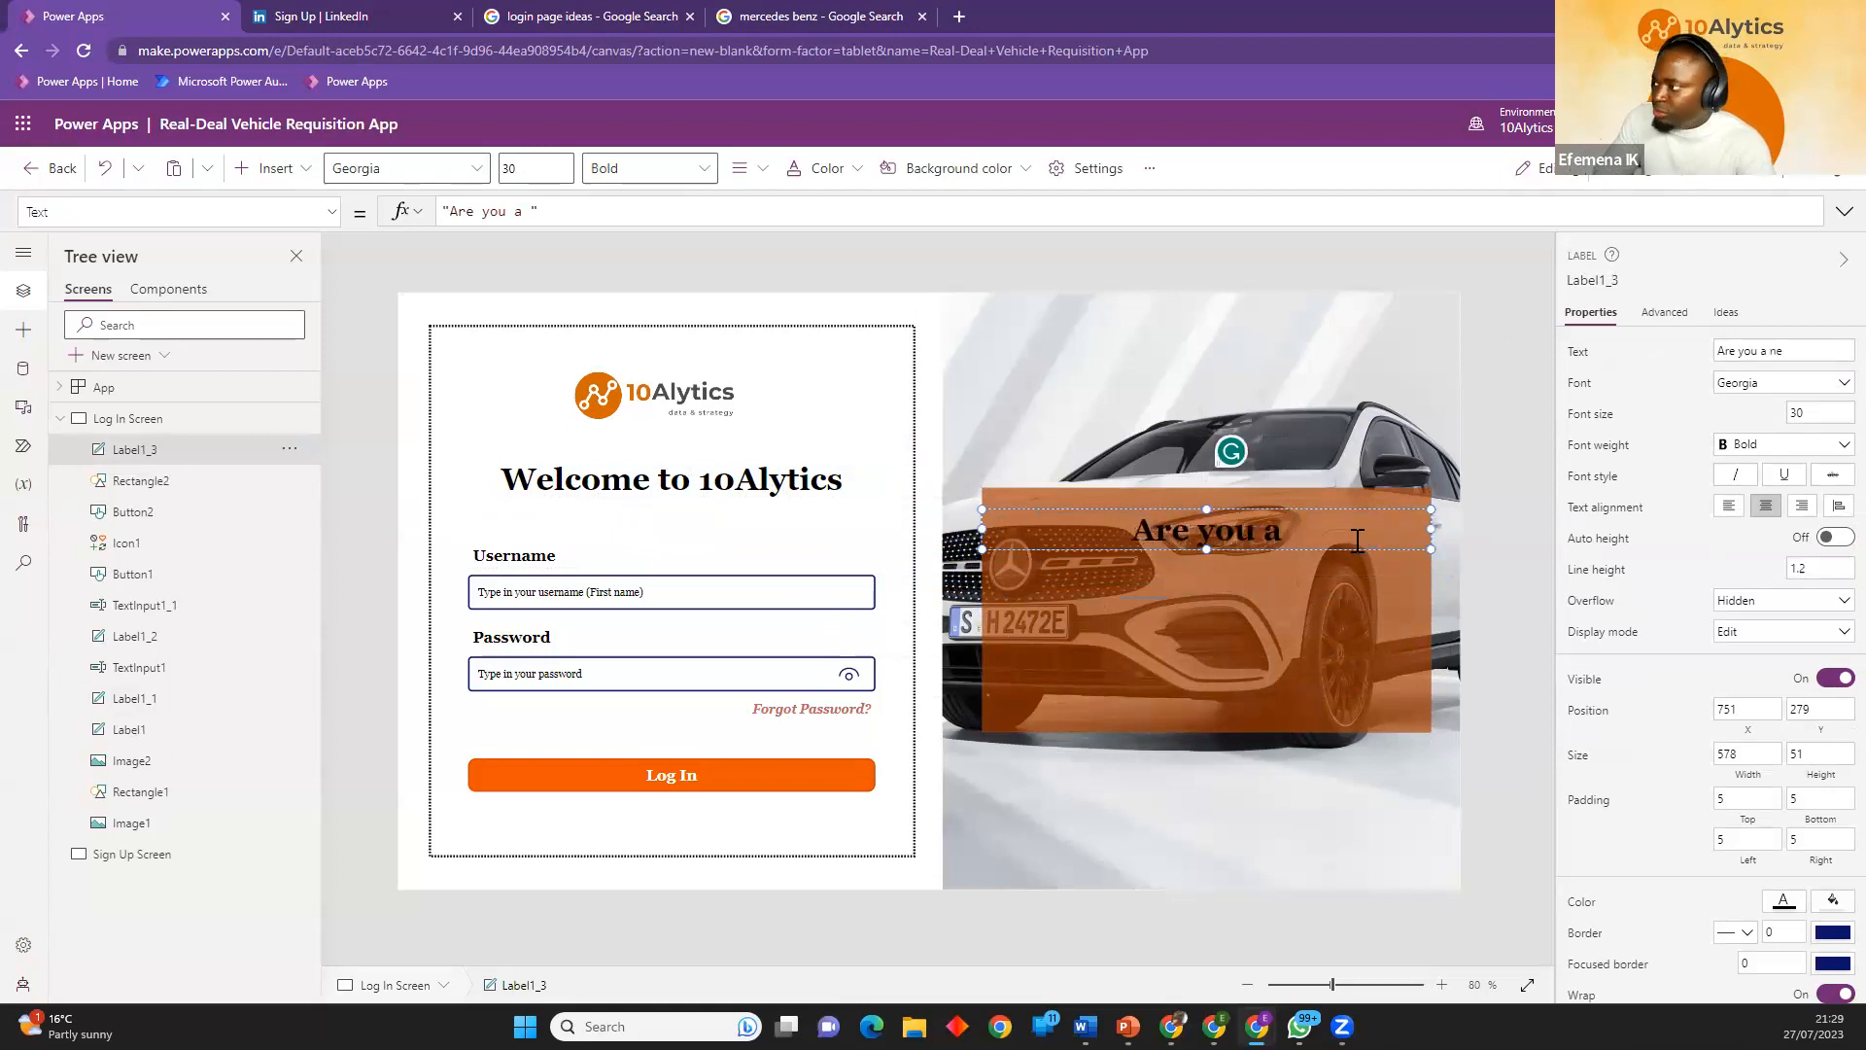
pyautogui.write('new here')
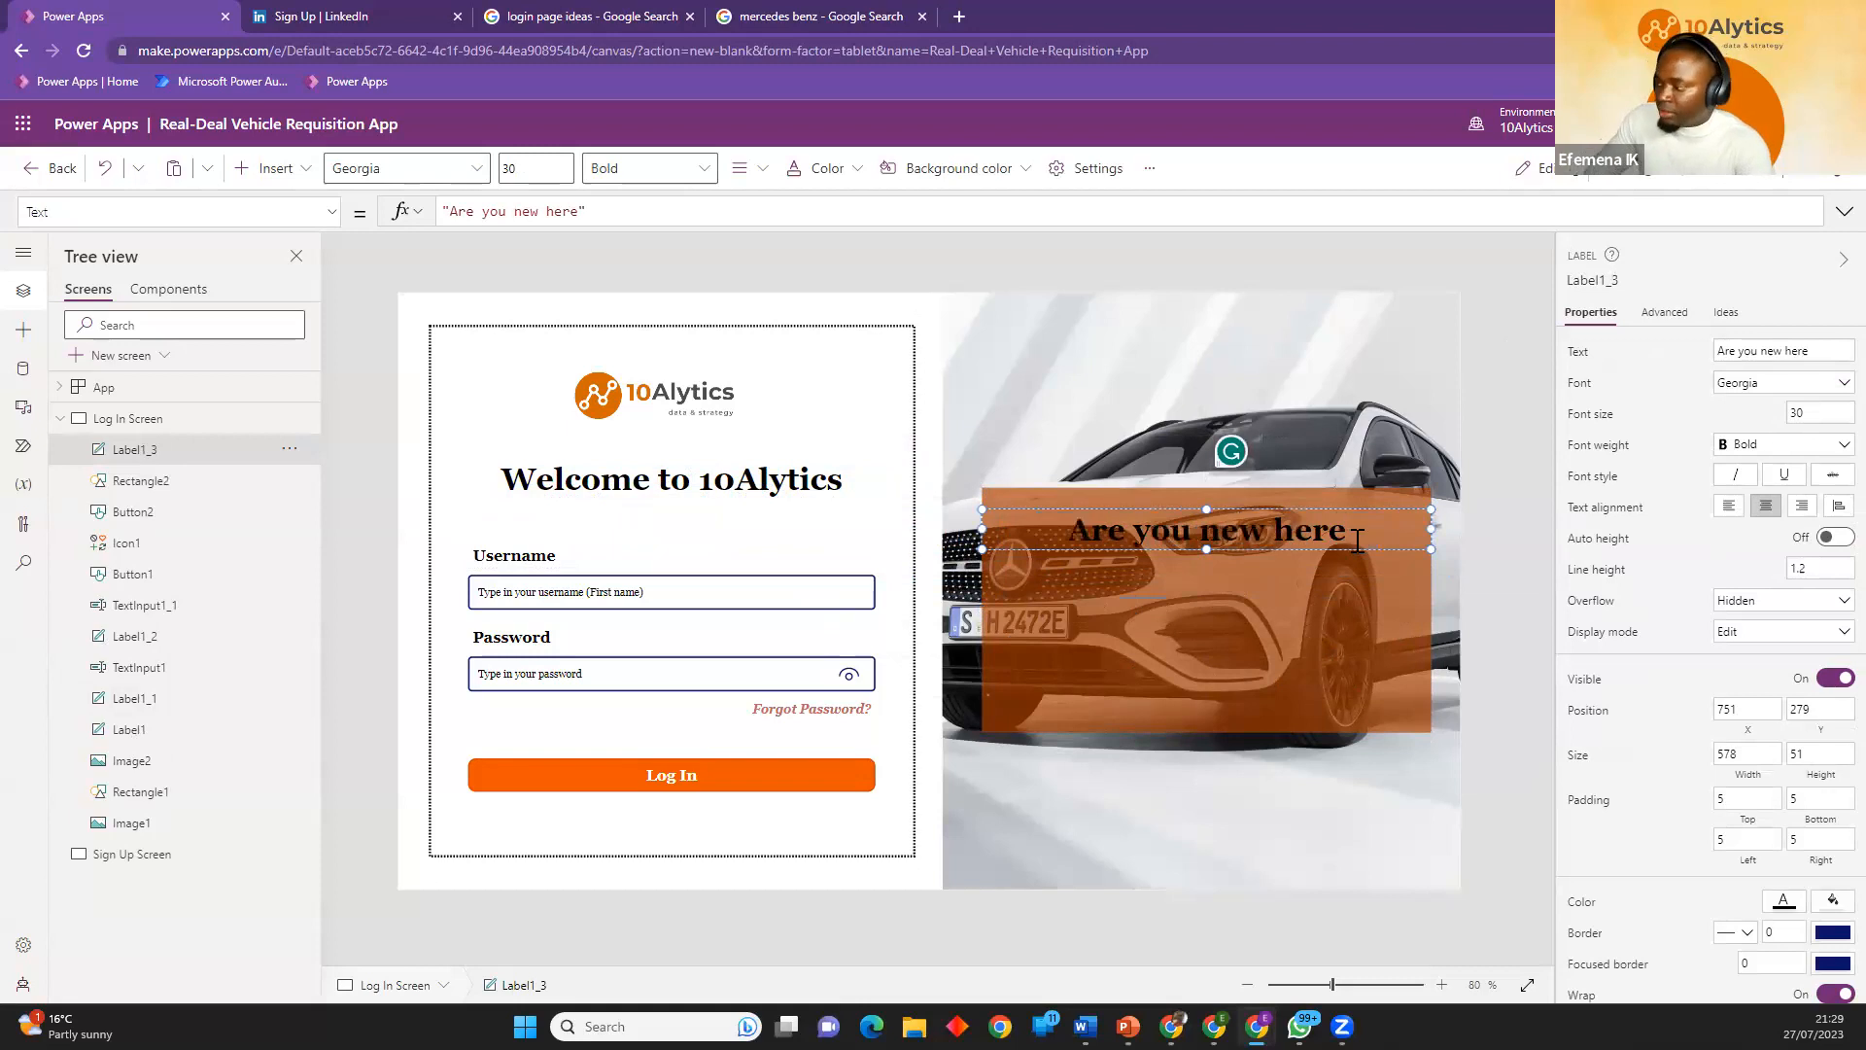
pyautogui.write('?')
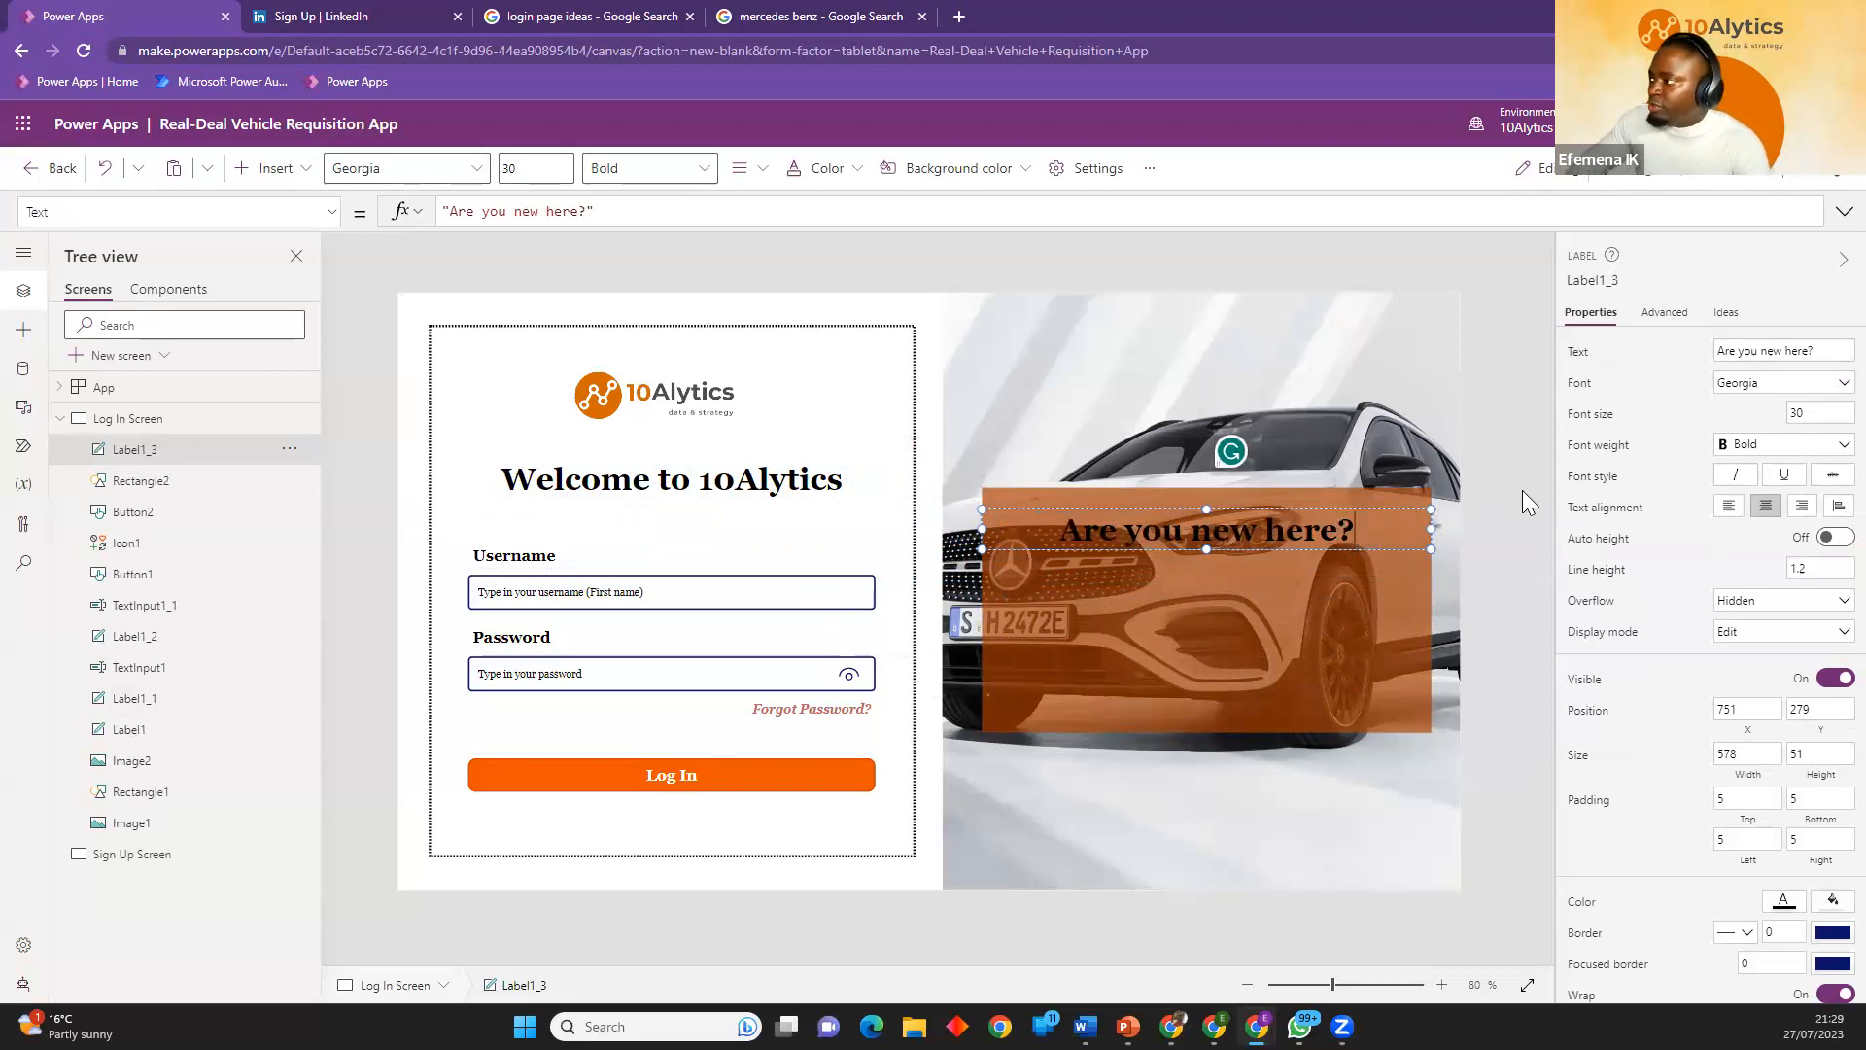
pyautogui.click(1486, 599)
# Set the text color of the "Are you new here?" label to white.
pyautogui.click(1322, 538)
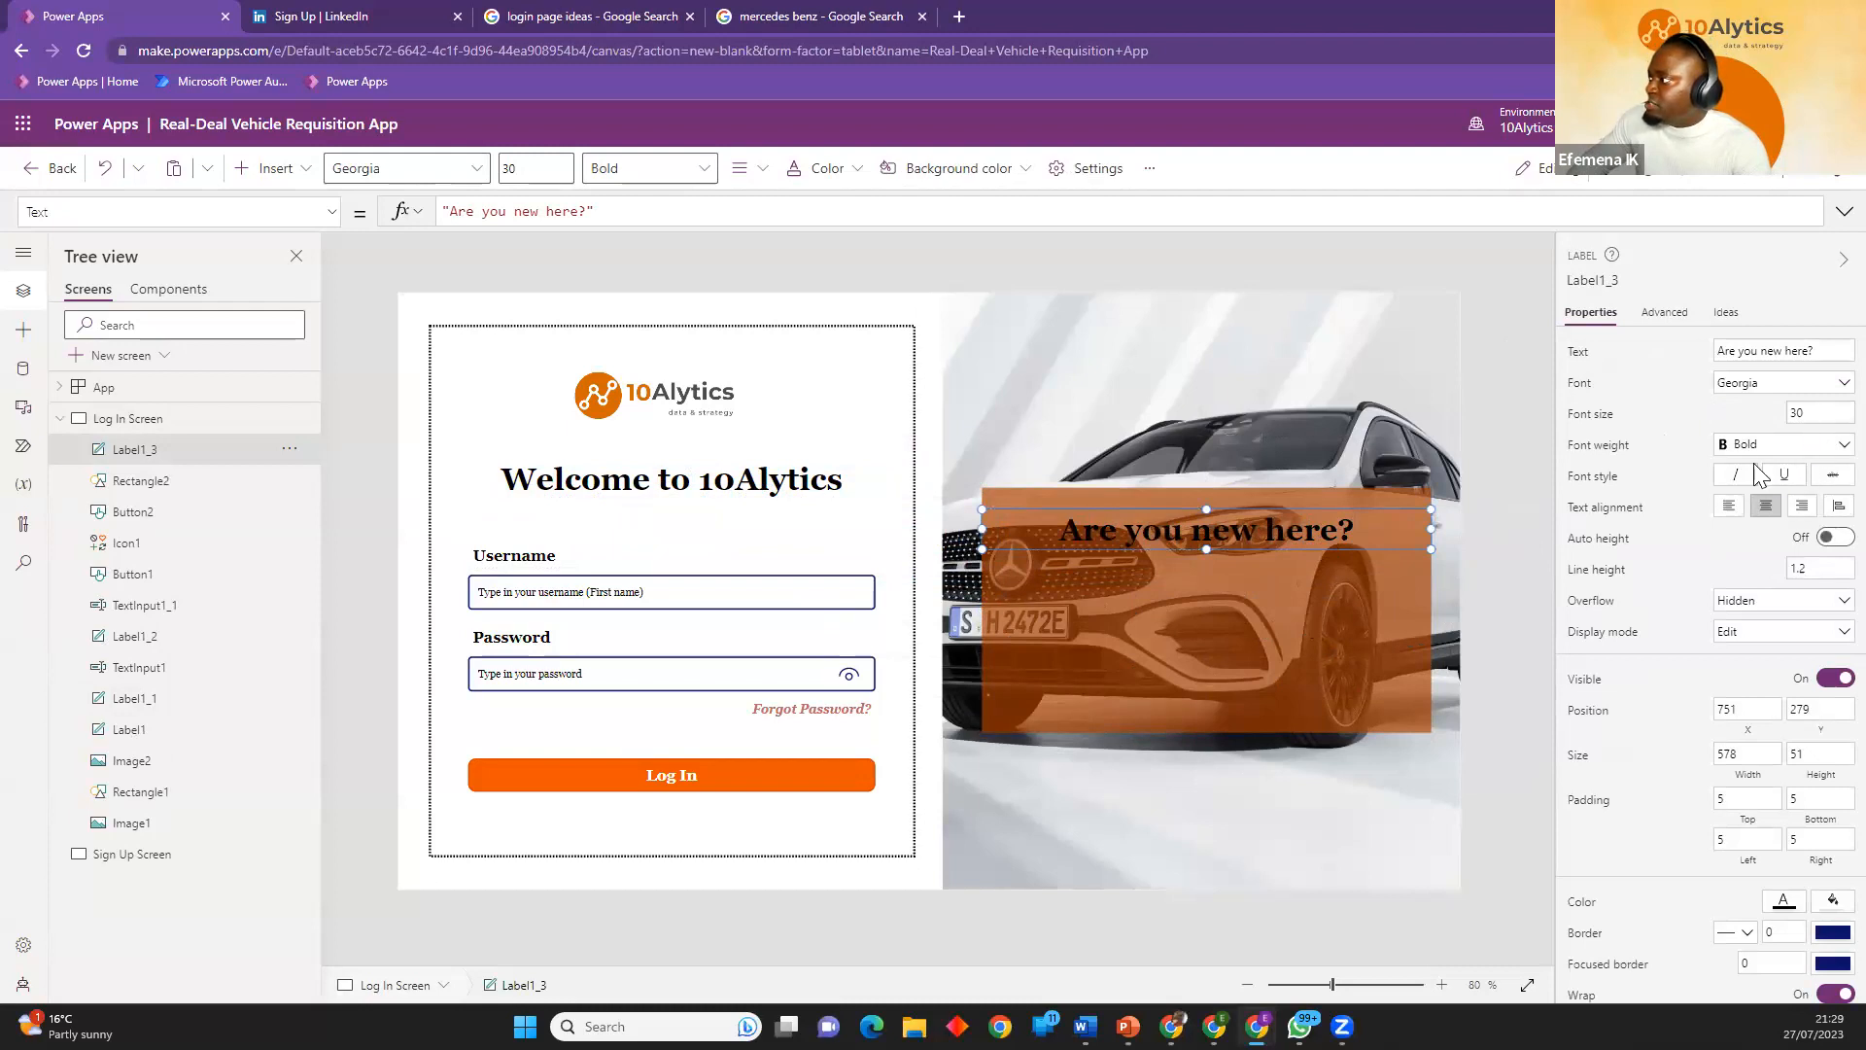
pyautogui.scroll(-2, 1793, 700)
pyautogui.scroll(-2, 1793, 699)
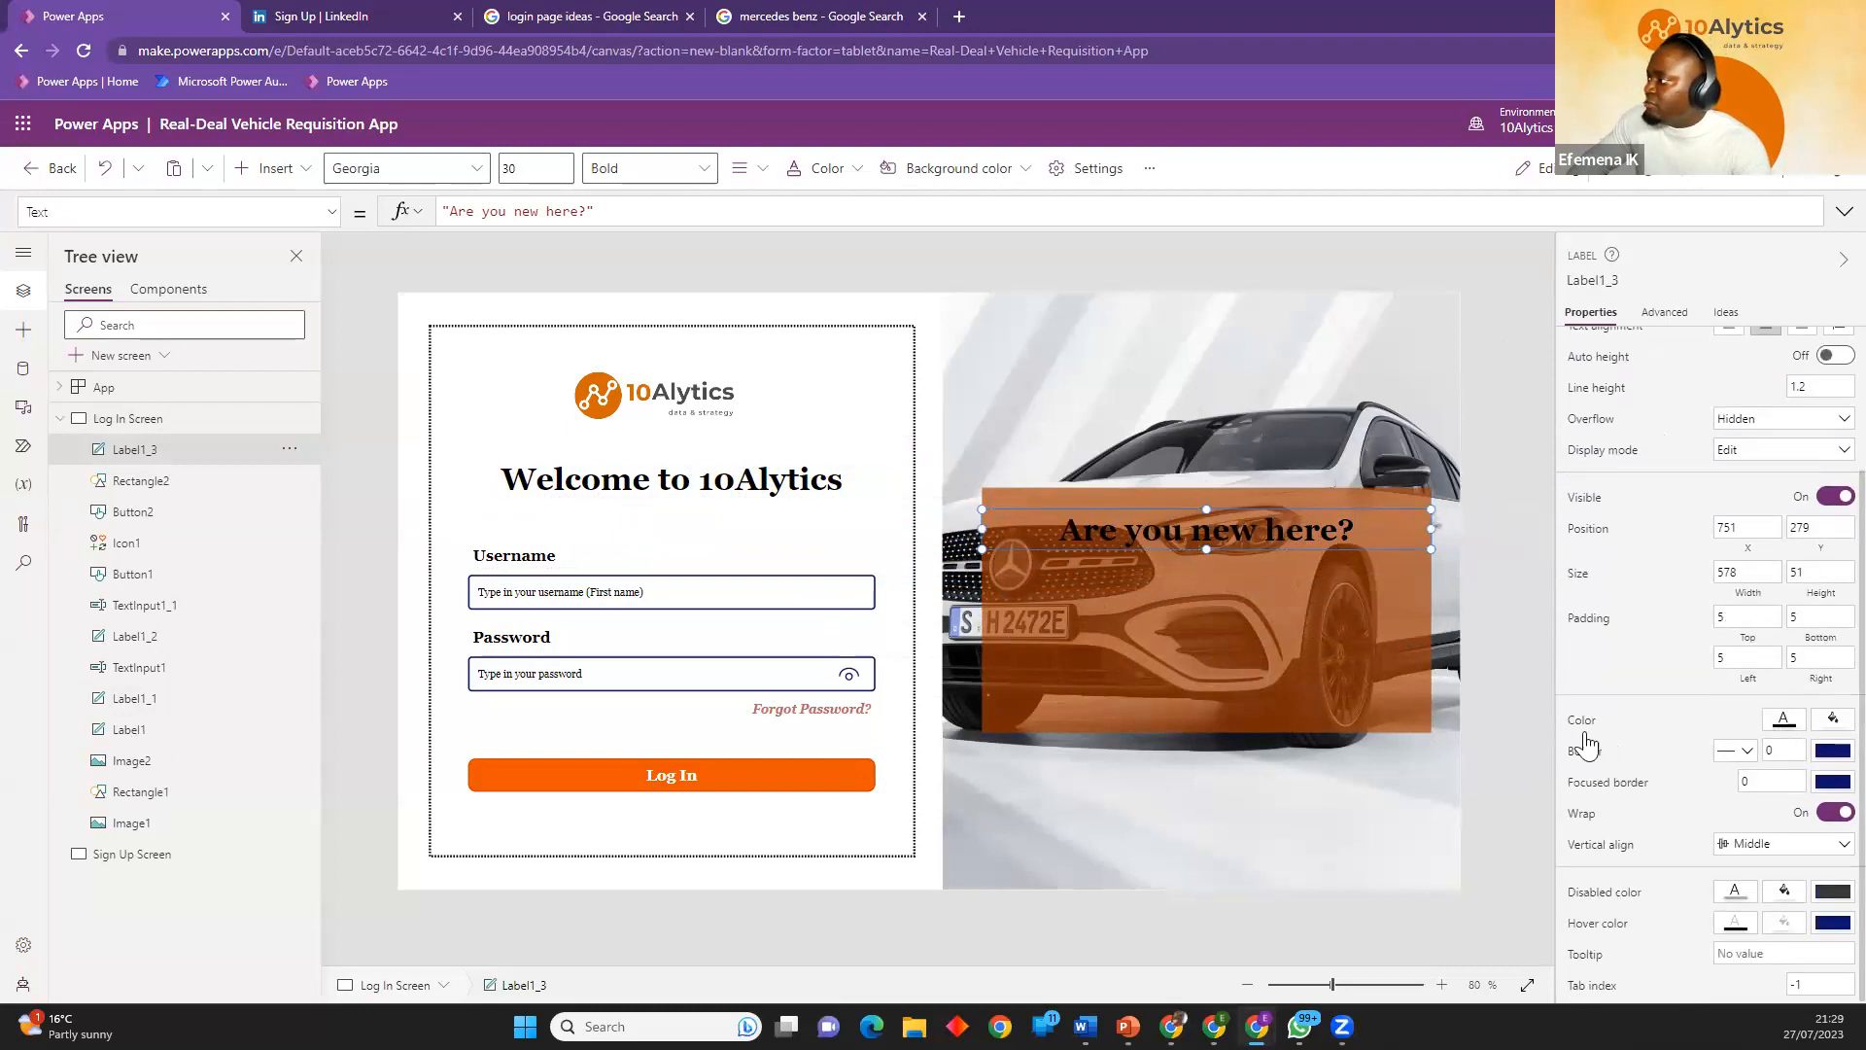
pyautogui.click(1784, 720)
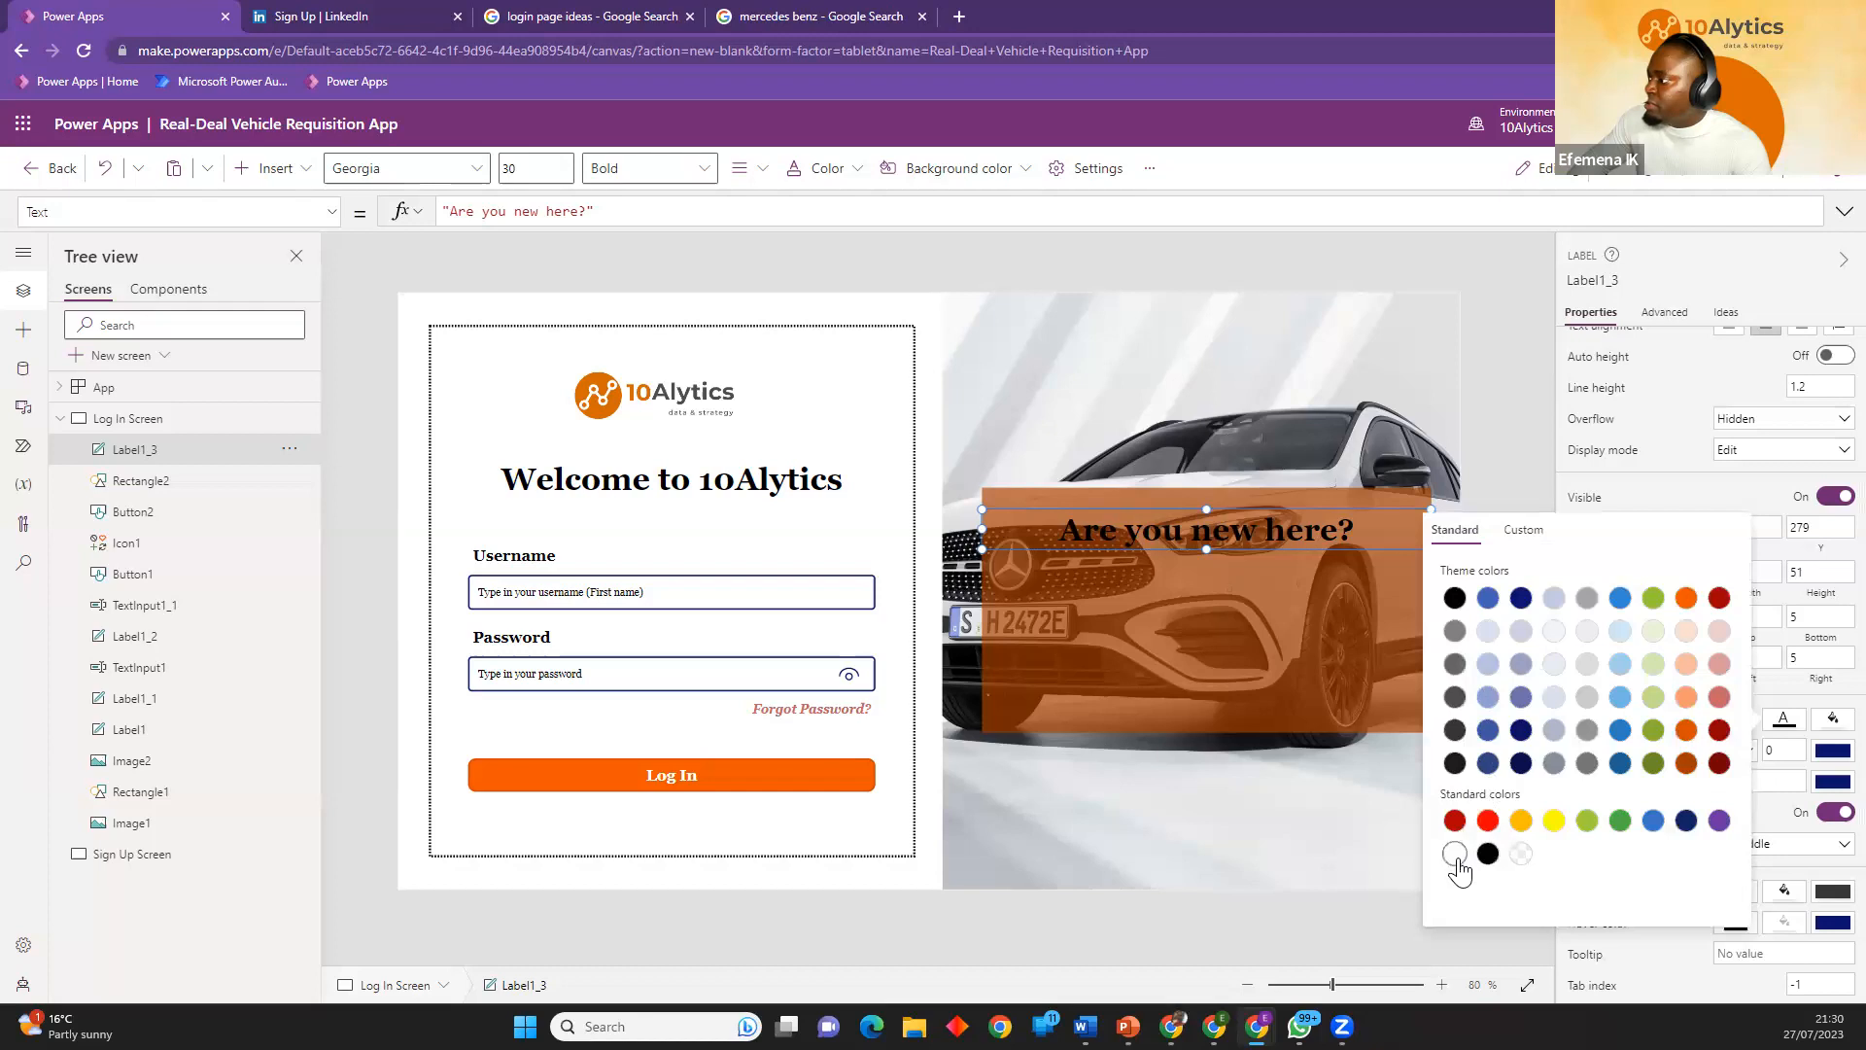
pyautogui.click(1458, 859)
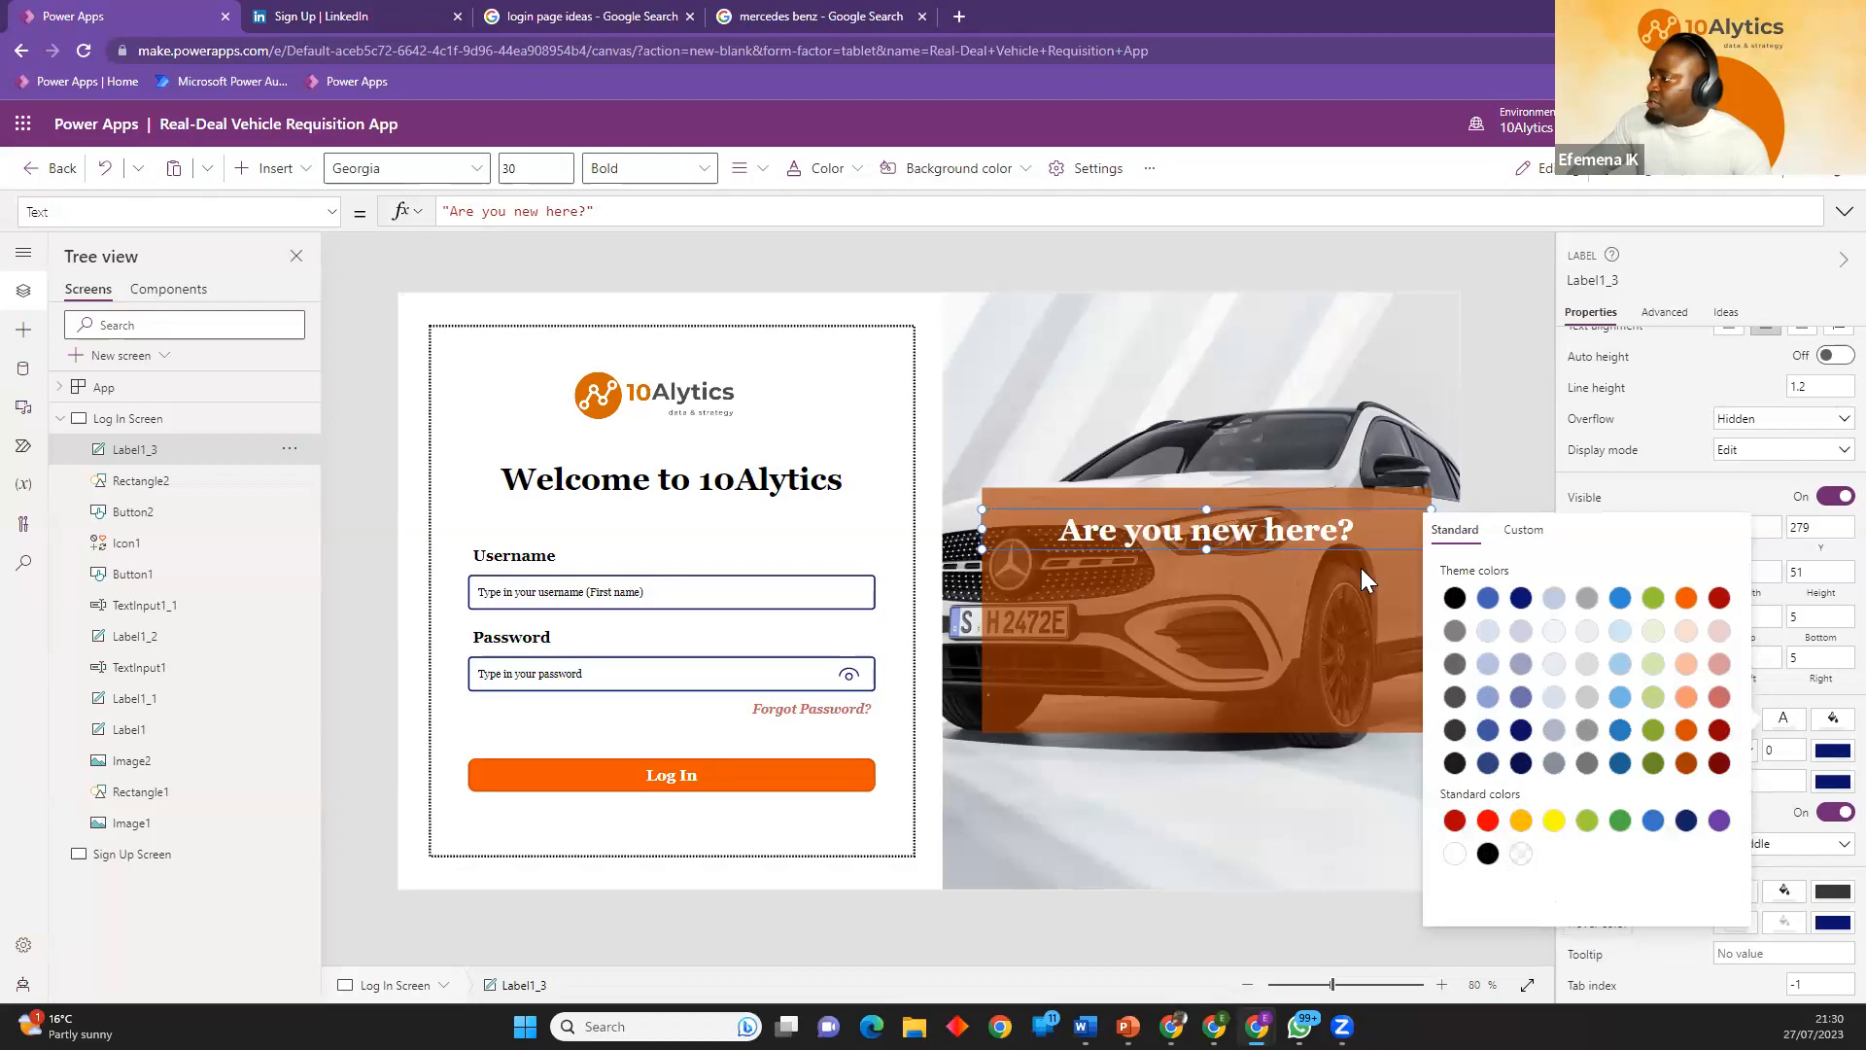
# Raise the opacity of the orange rectangle's custom fill color to about 85%.
pyautogui.click(1301, 677)
pyautogui.click(1832, 536)
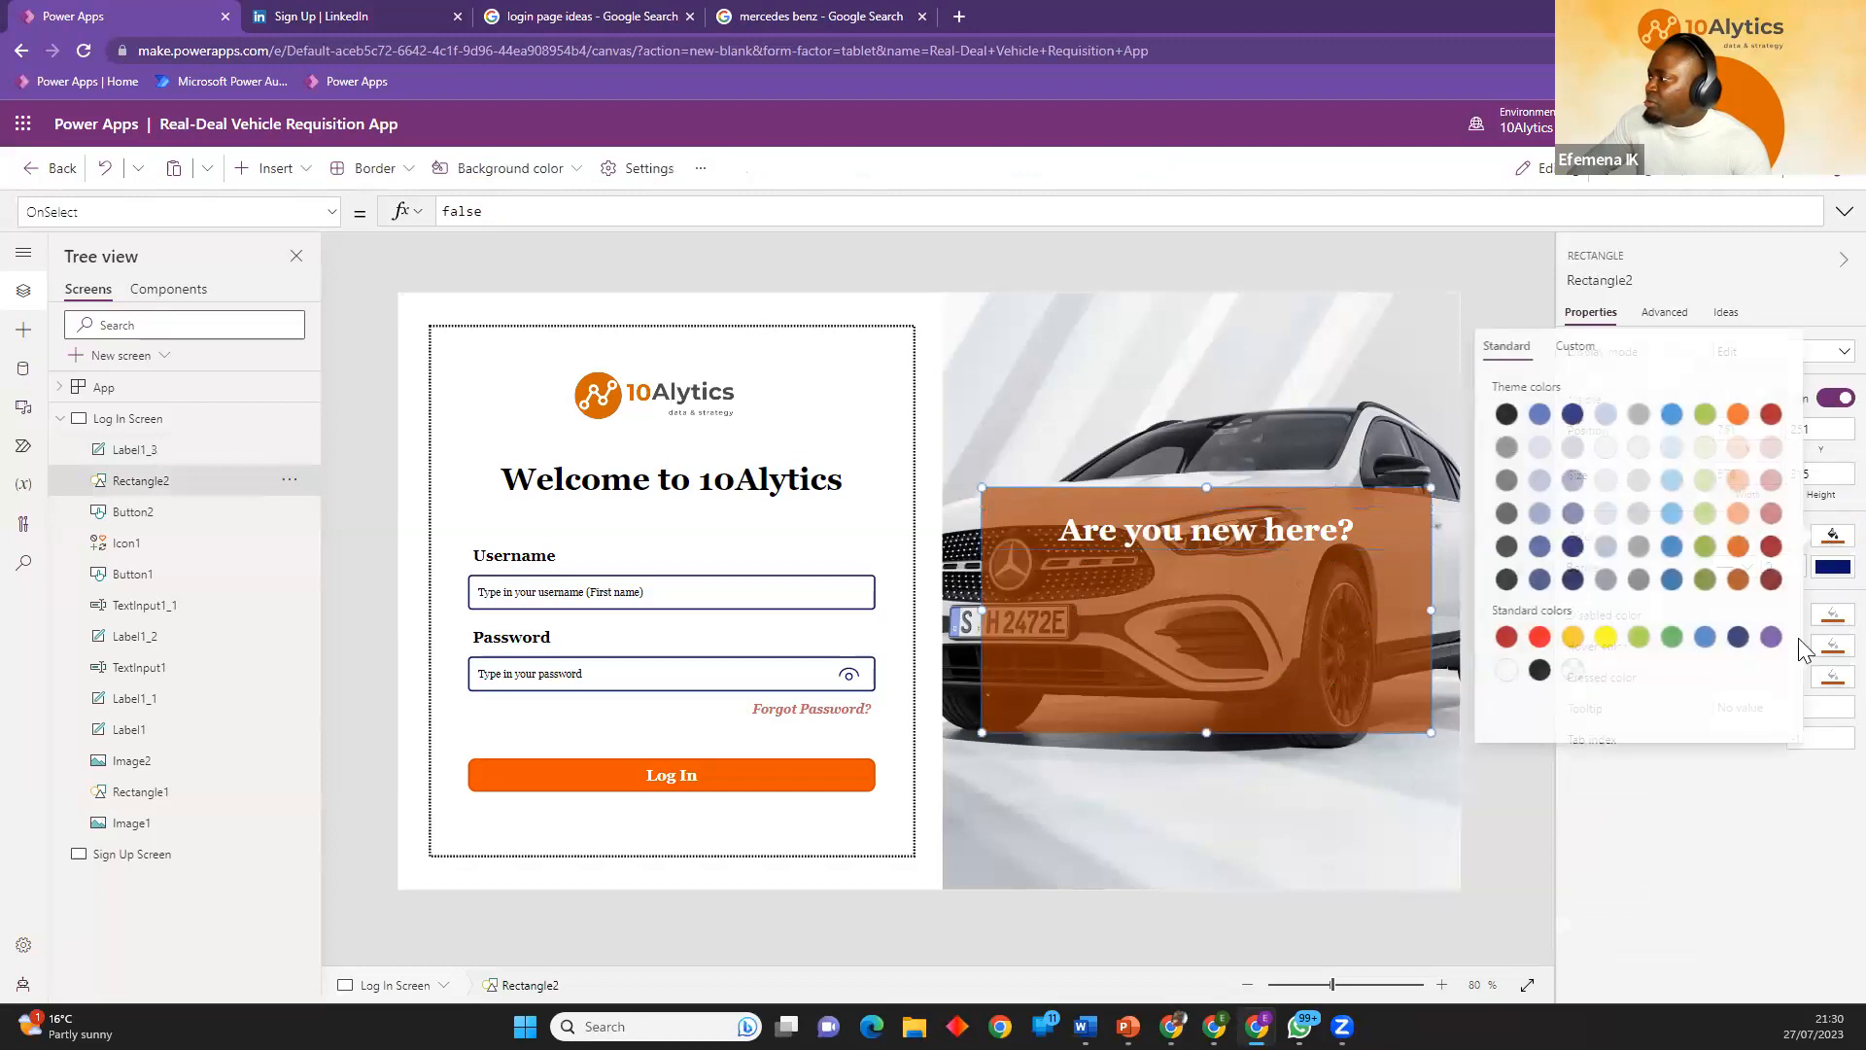
pyautogui.click(1572, 346)
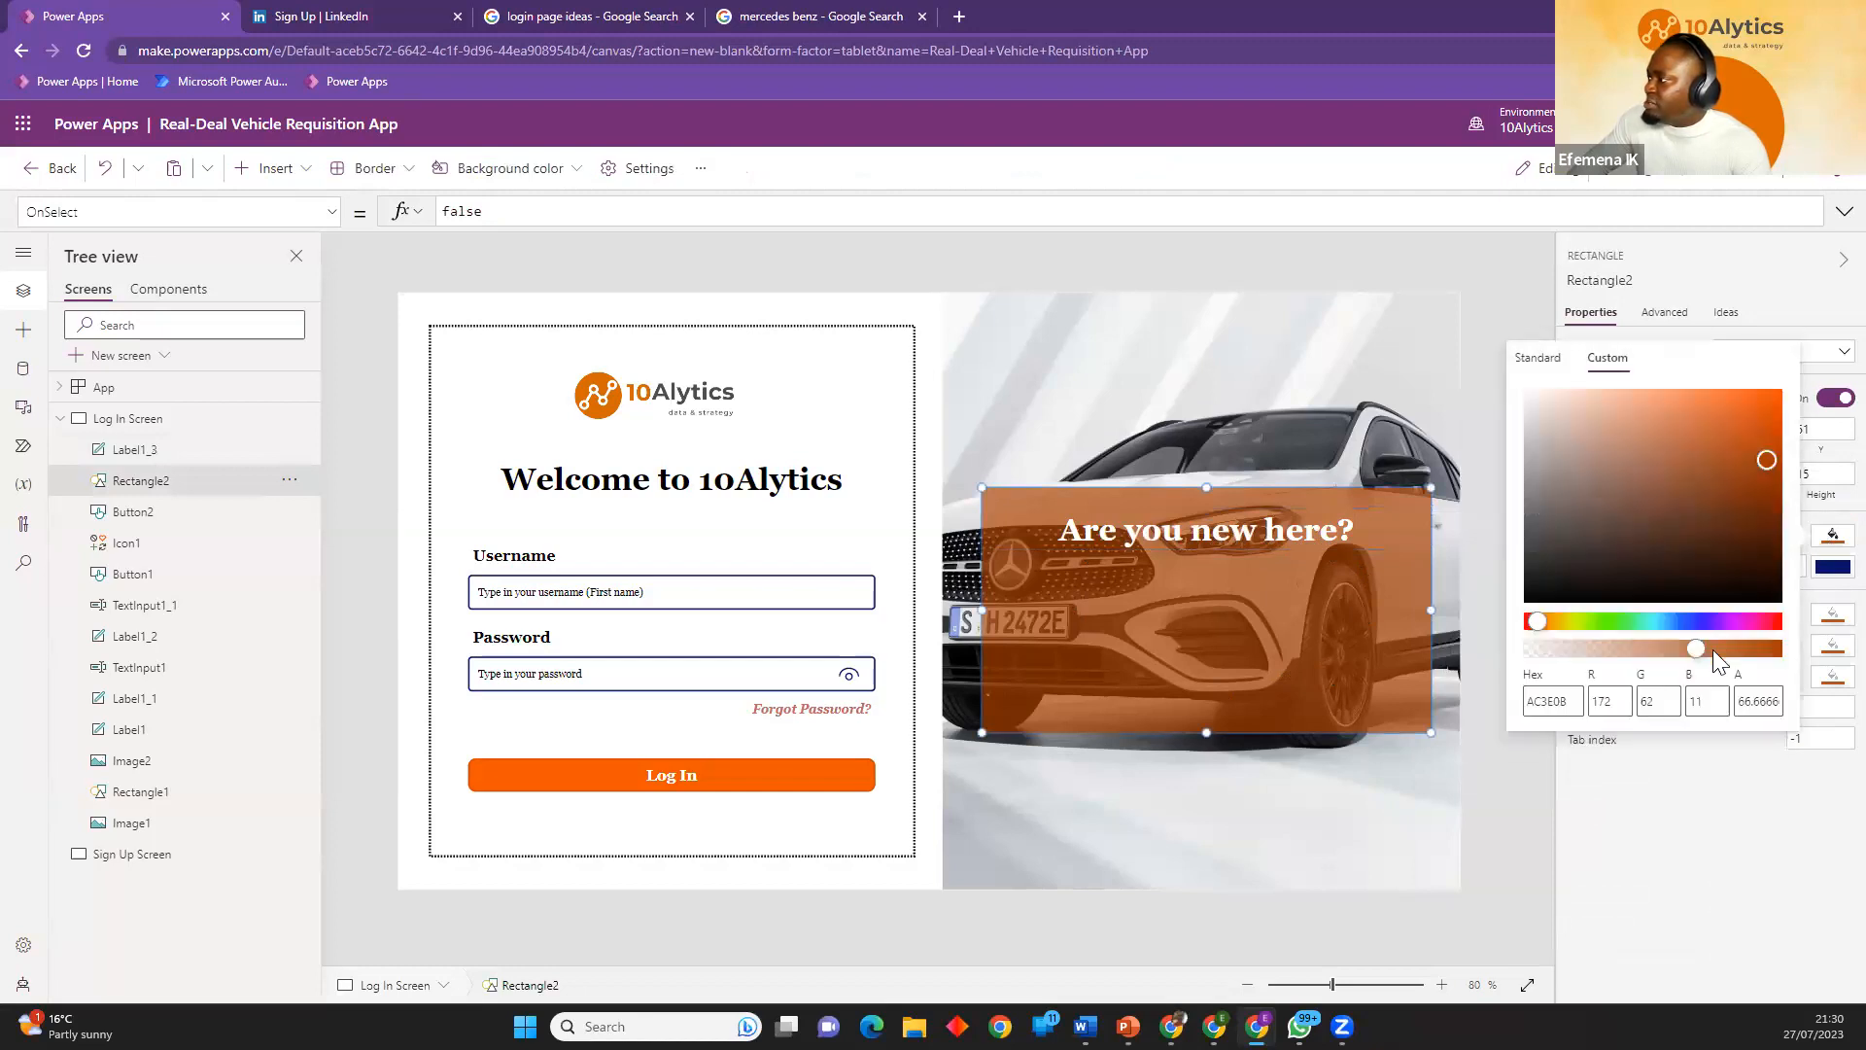
pyautogui.moveTo(1700, 656); pyautogui.dragTo(1720, 653)
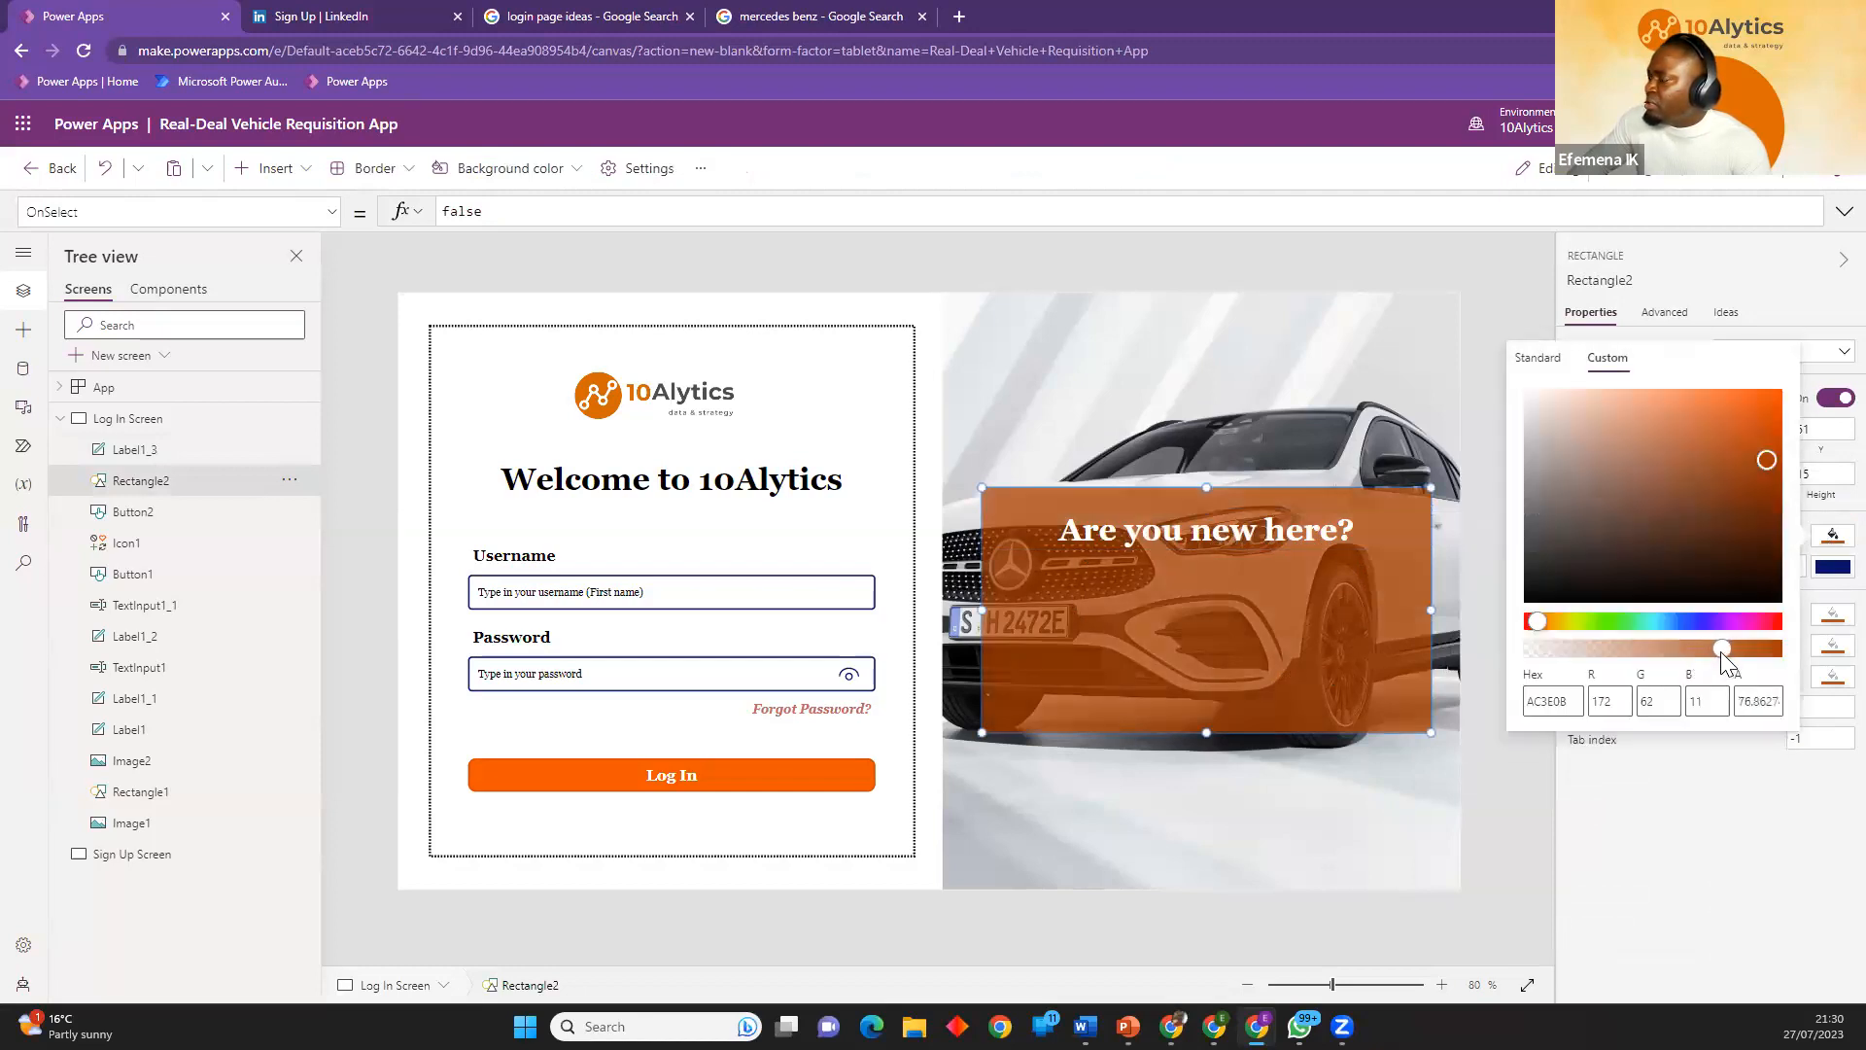
pyautogui.moveTo(1716, 652); pyautogui.dragTo(1743, 651)
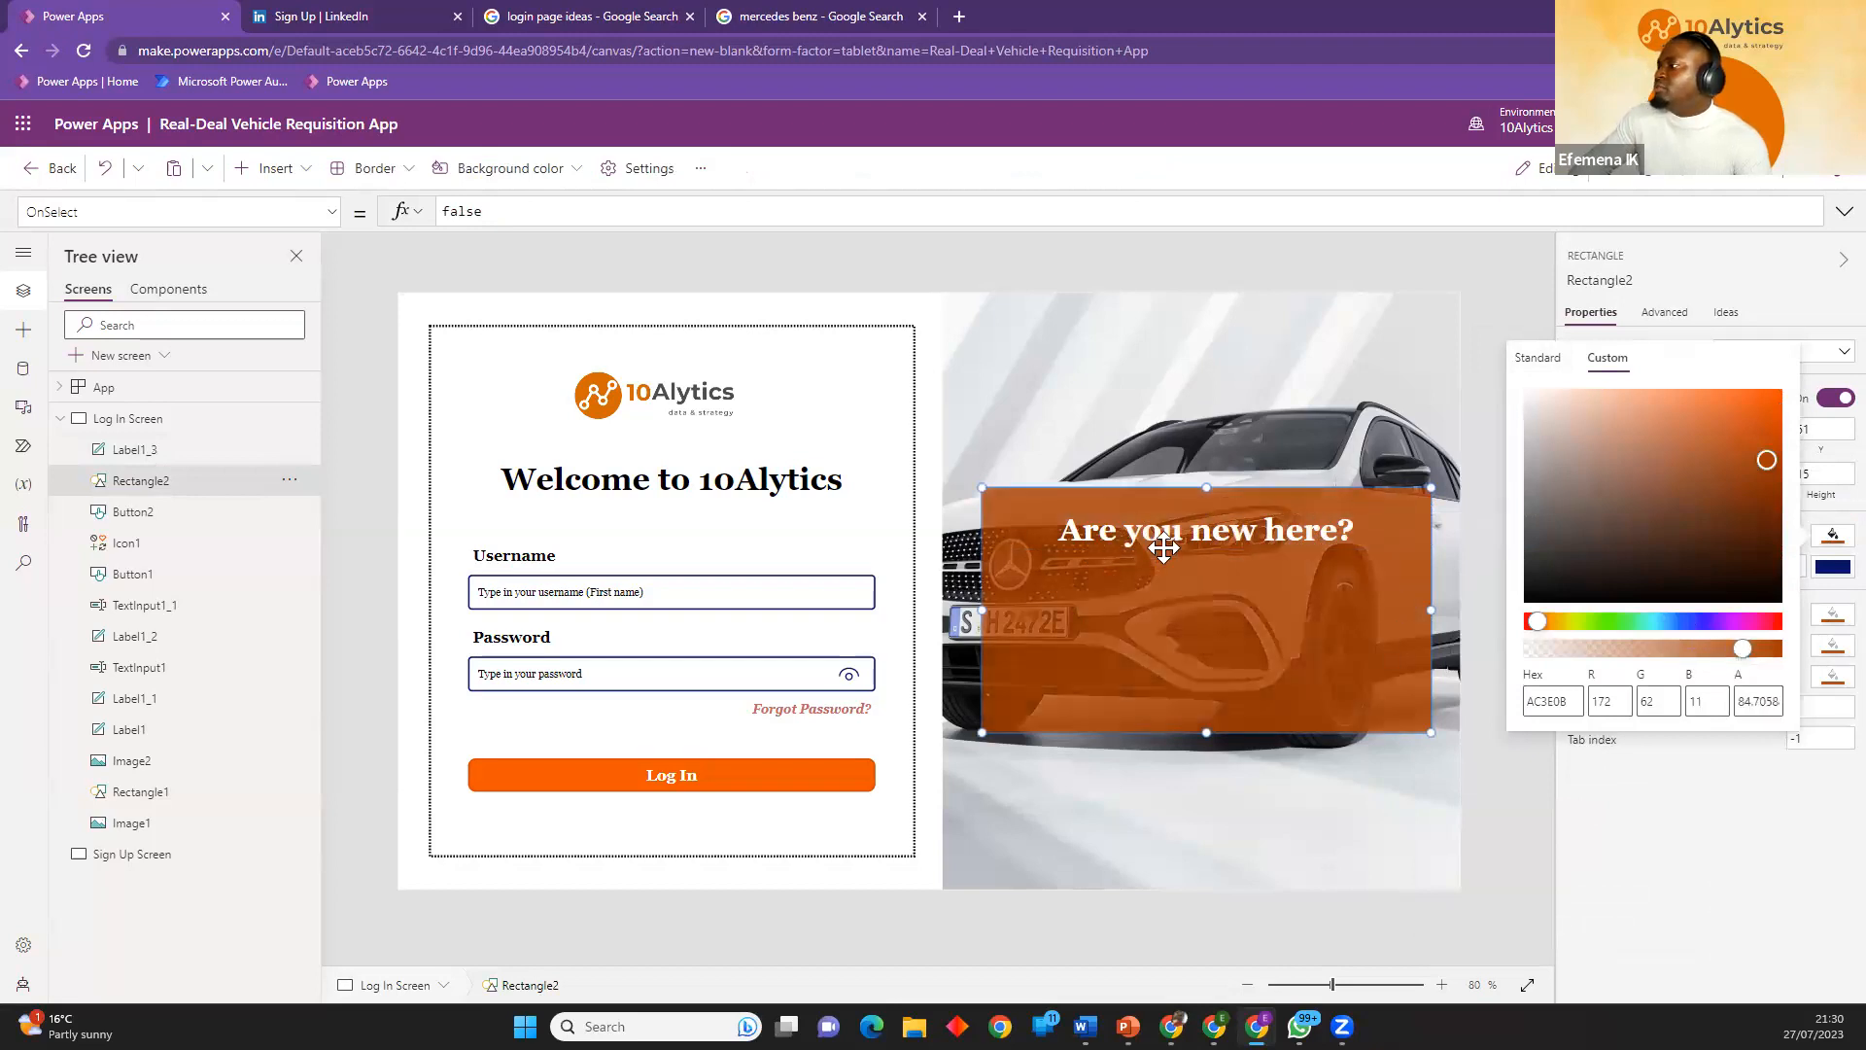
pyautogui.click(1264, 546)
pyautogui.click(1549, 737)
# Duplicate the "Are you new here?" label and place the copy directly beneath it at X 751, Y 341.
pyautogui.click(1291, 547)
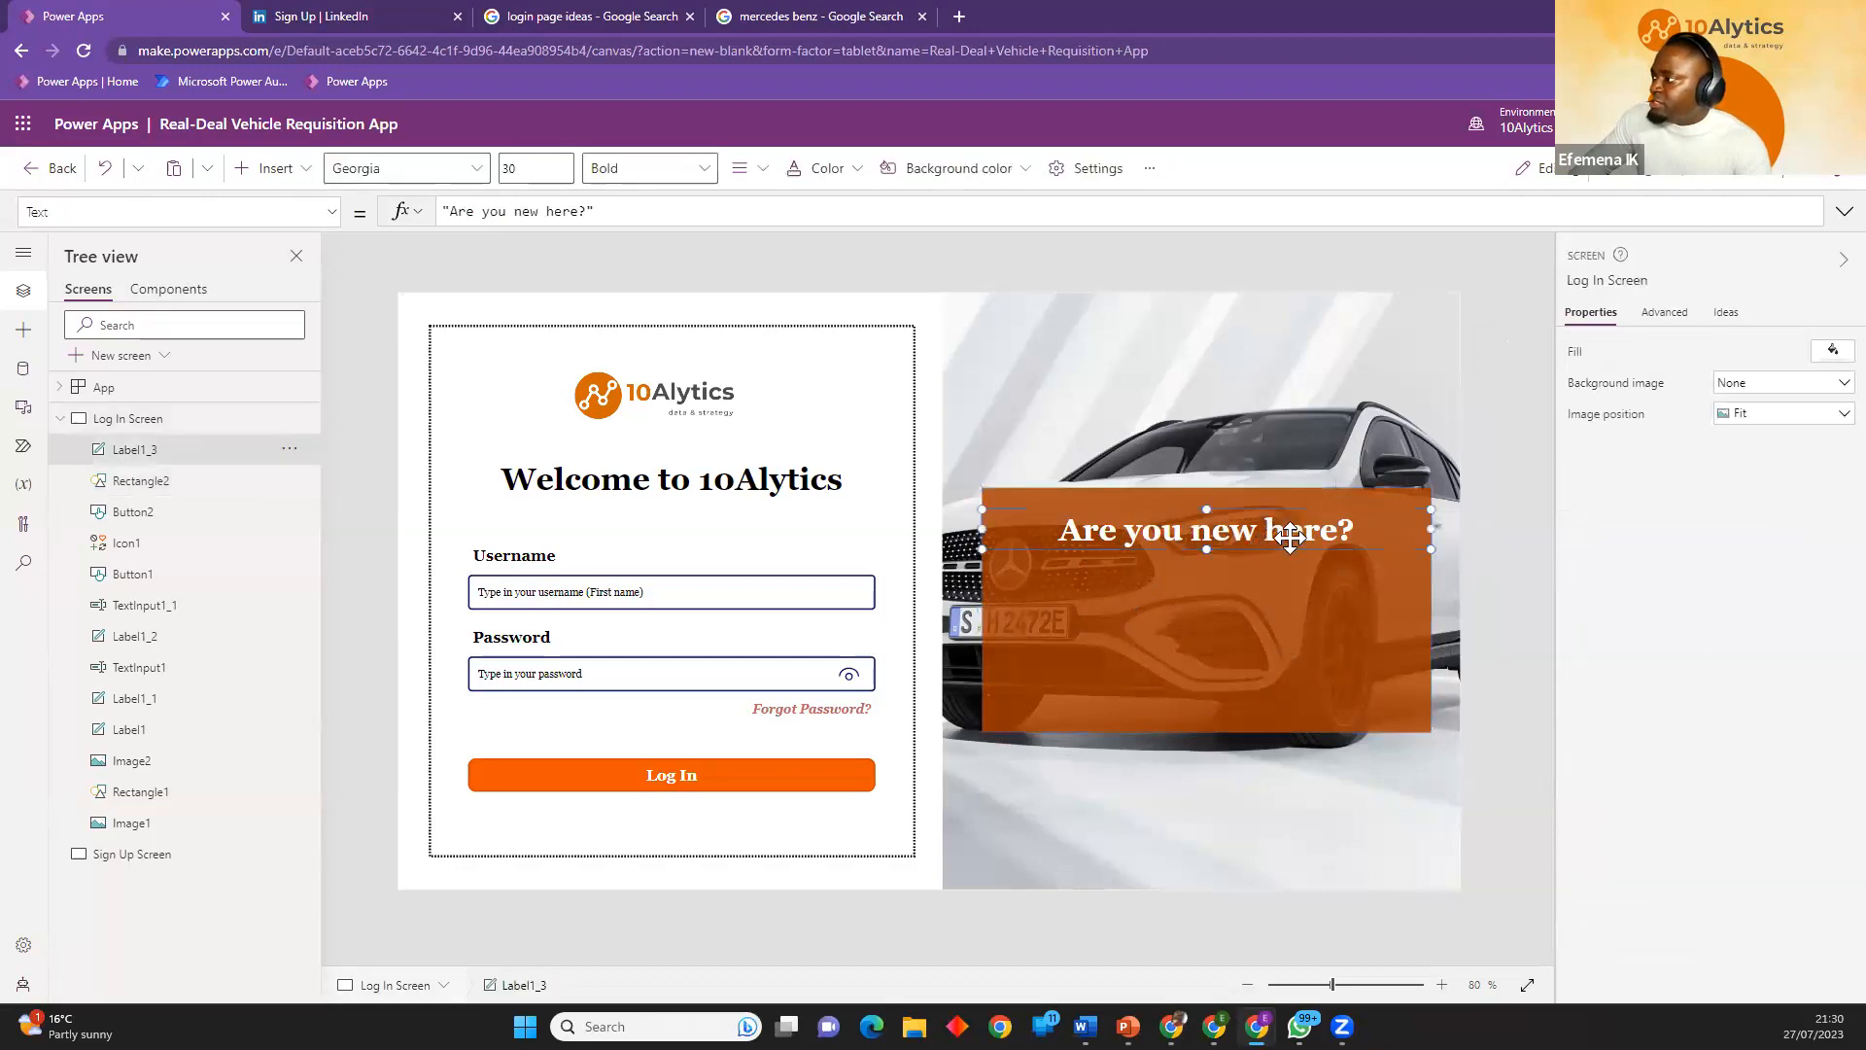
pyautogui.hotkey('ctrl', 'c')
pyautogui.hotkey('ctrl', 'v')
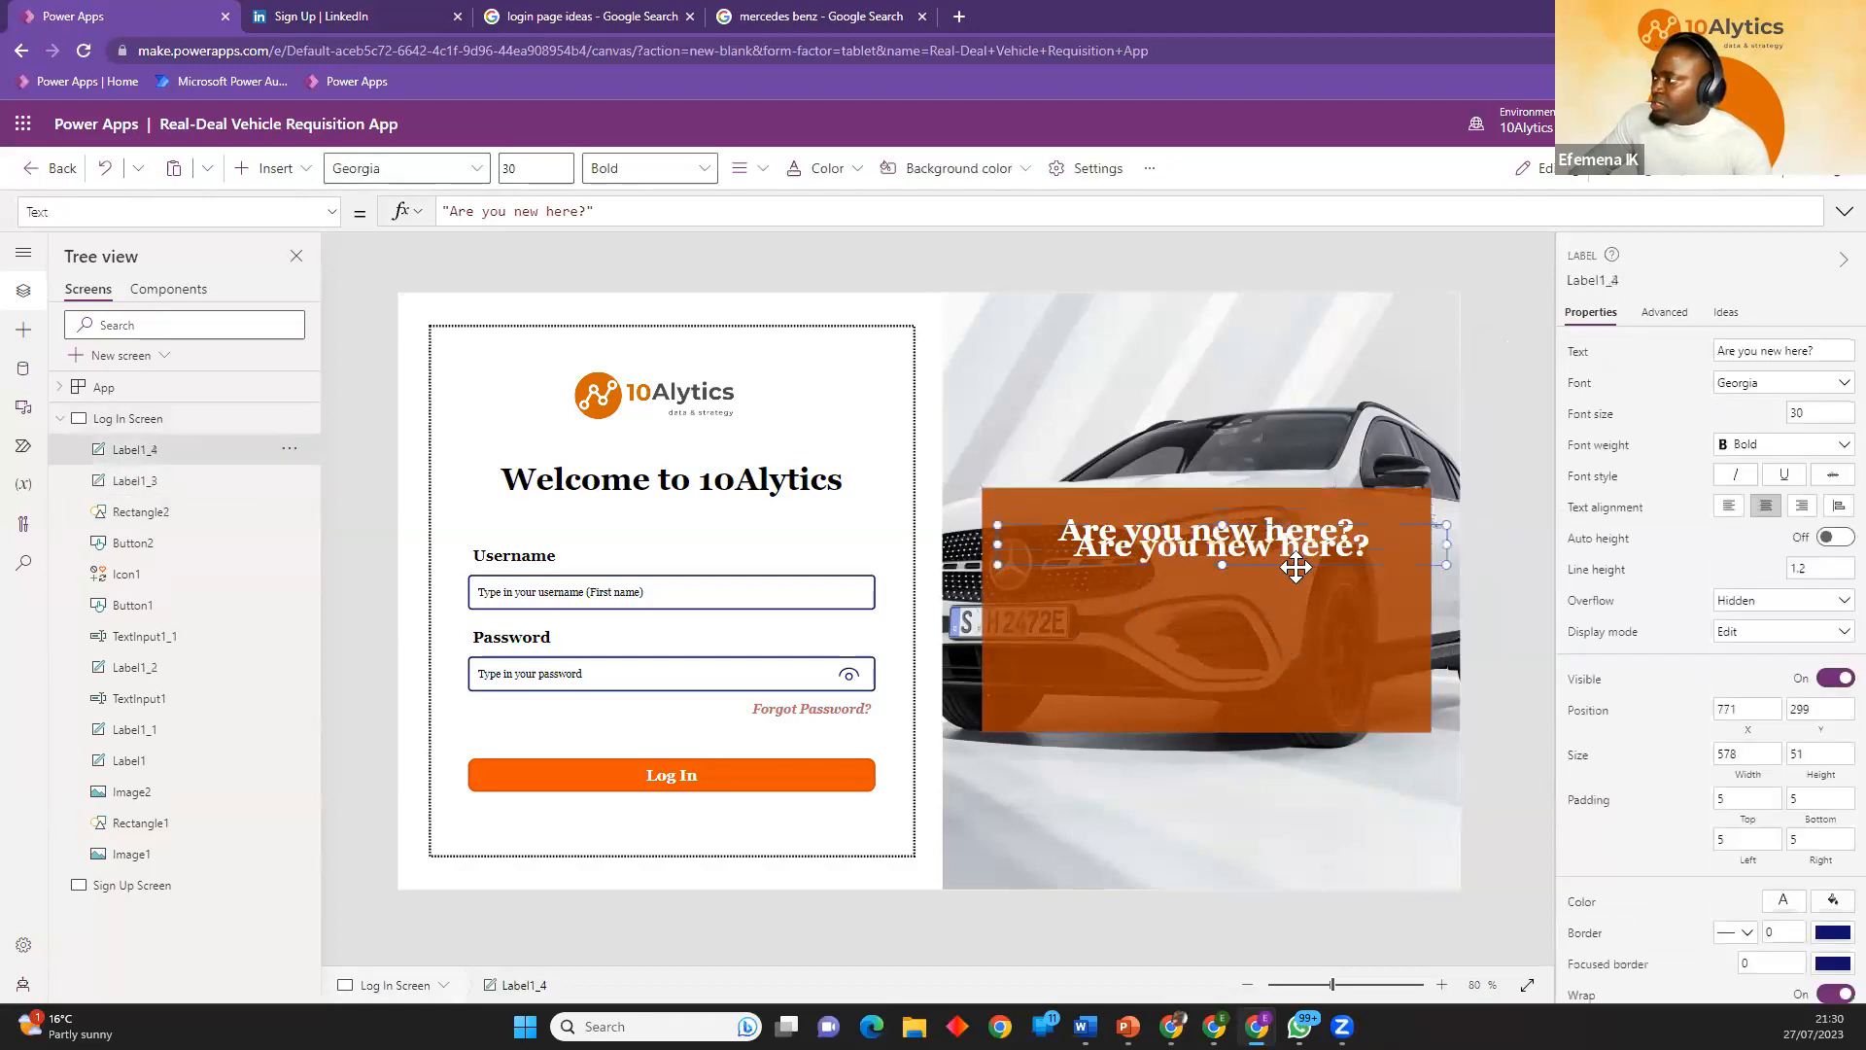
pyautogui.moveTo(1294, 595)
pyautogui.mouseDown()
pyautogui.moveTo(1283, 614)
pyautogui.moveTo(1270, 596)
pyautogui.mouseUp()
# Change the duplicated label's text beneath the heading to "Sign up today to book your next client test drive".
pyautogui.doubleClick(1217, 581)
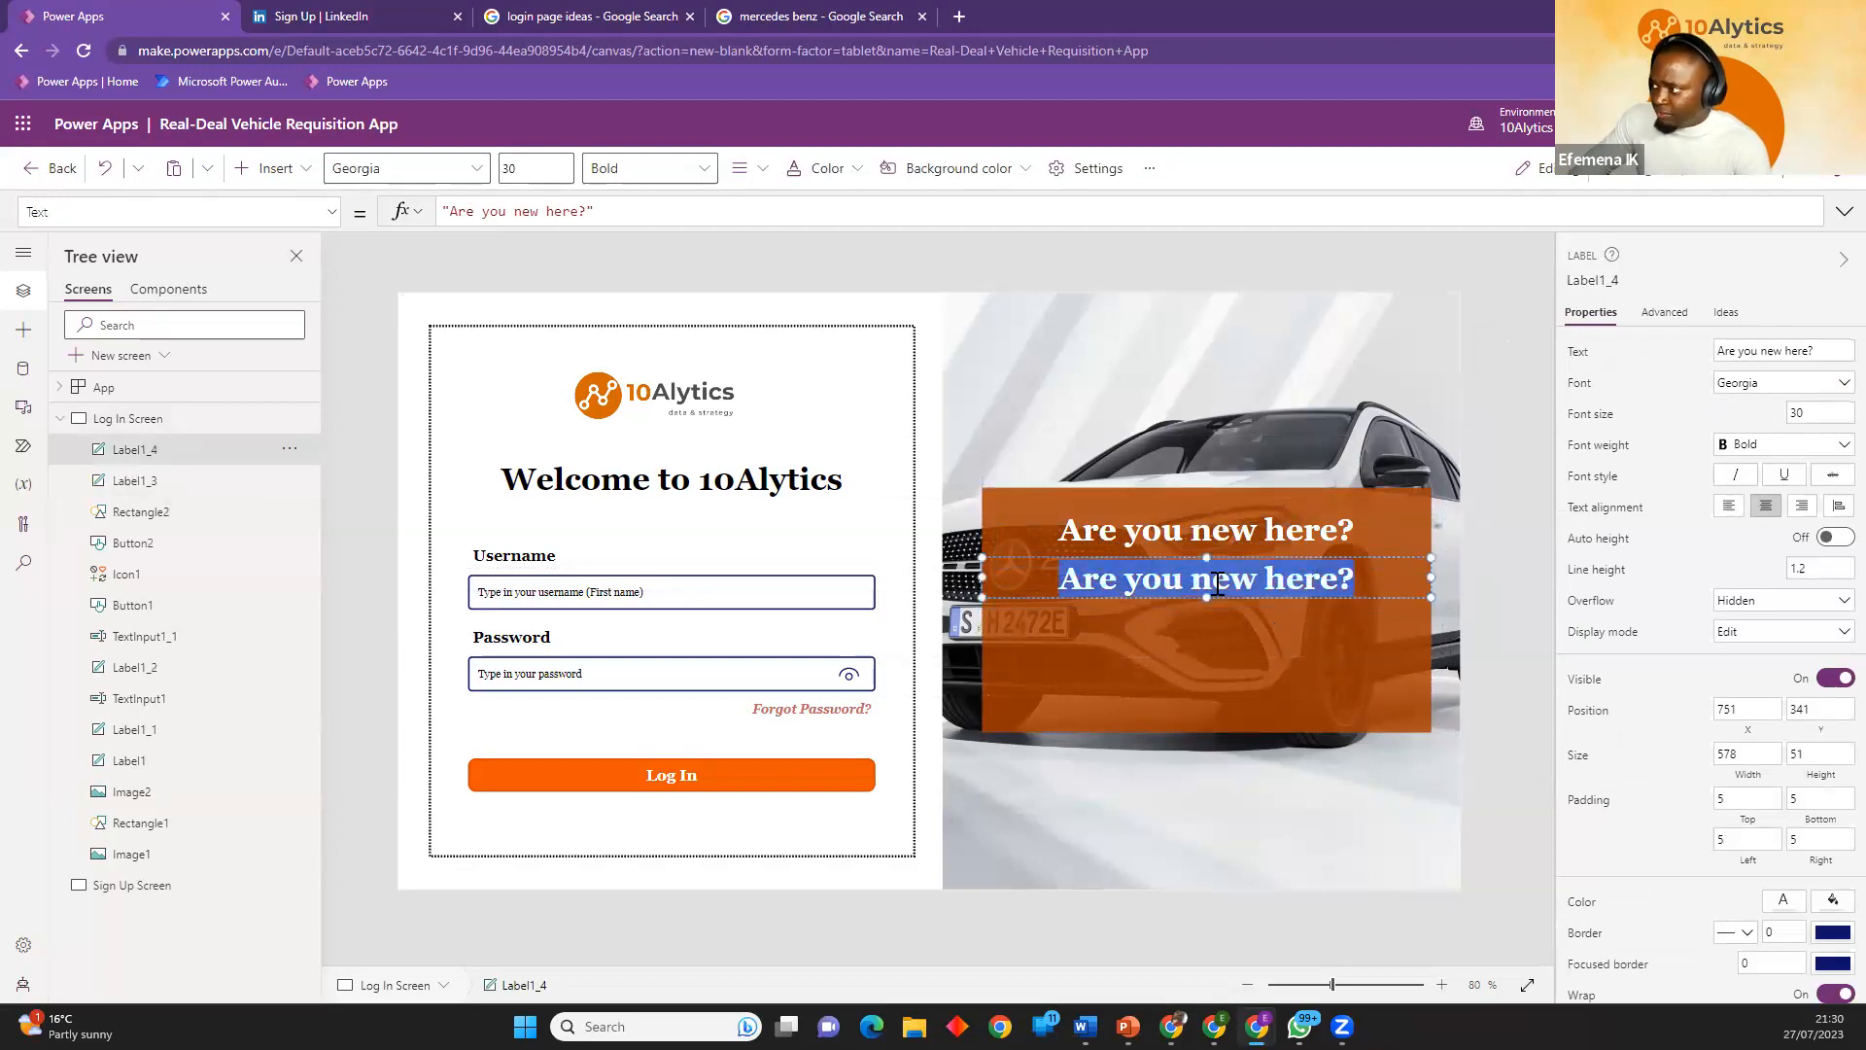
pyautogui.write('Sig')
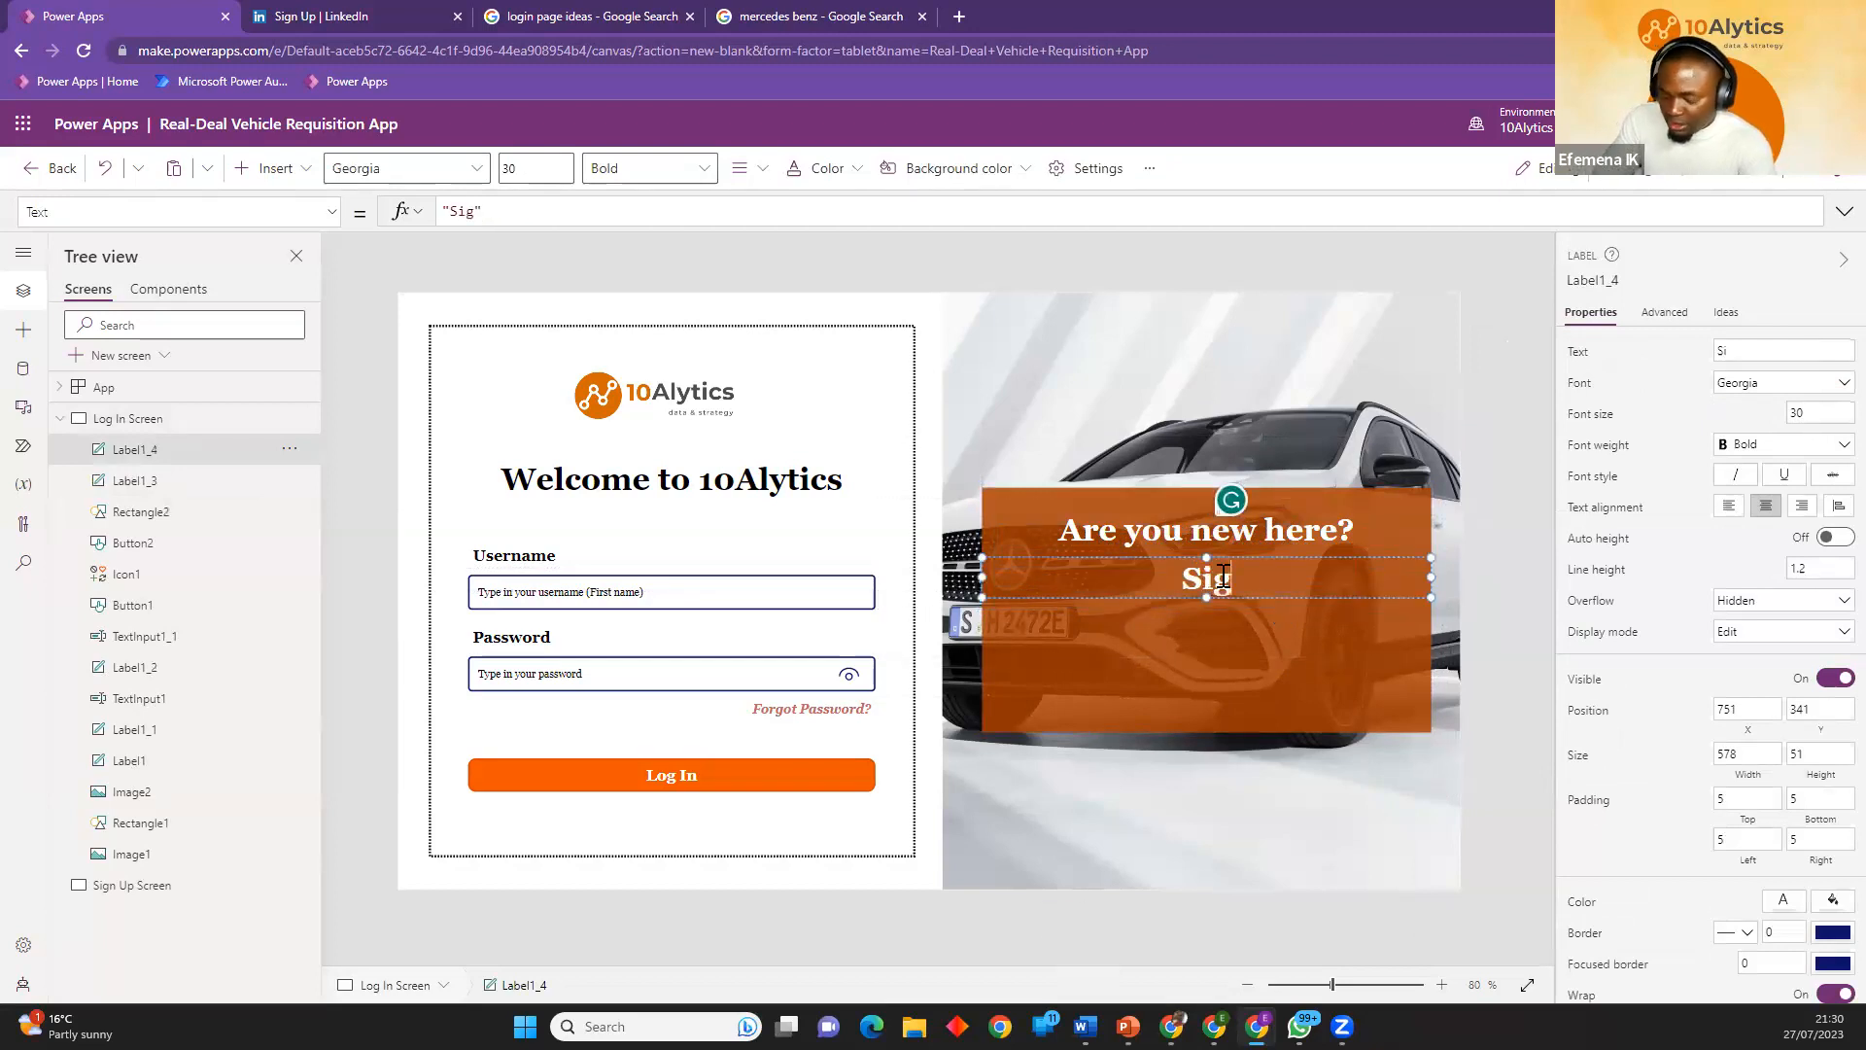
pyautogui.write('n up')
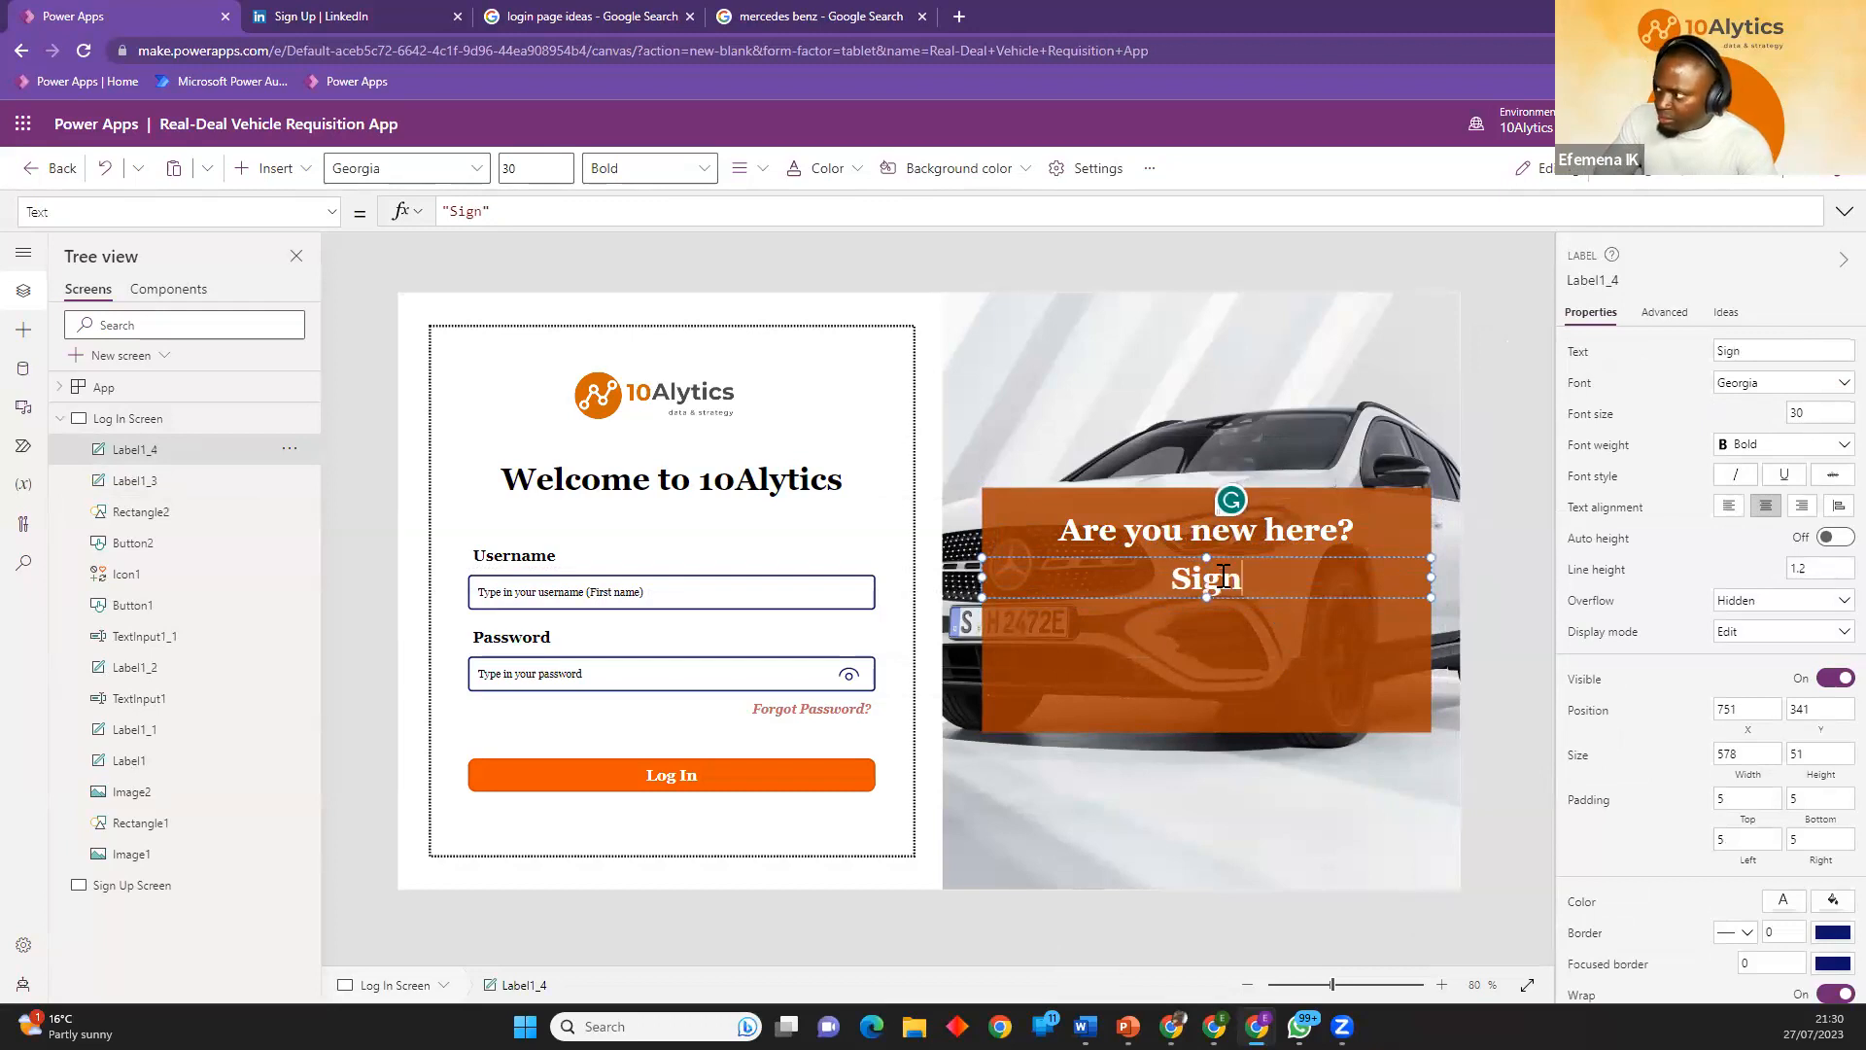
pyautogui.write(' today')
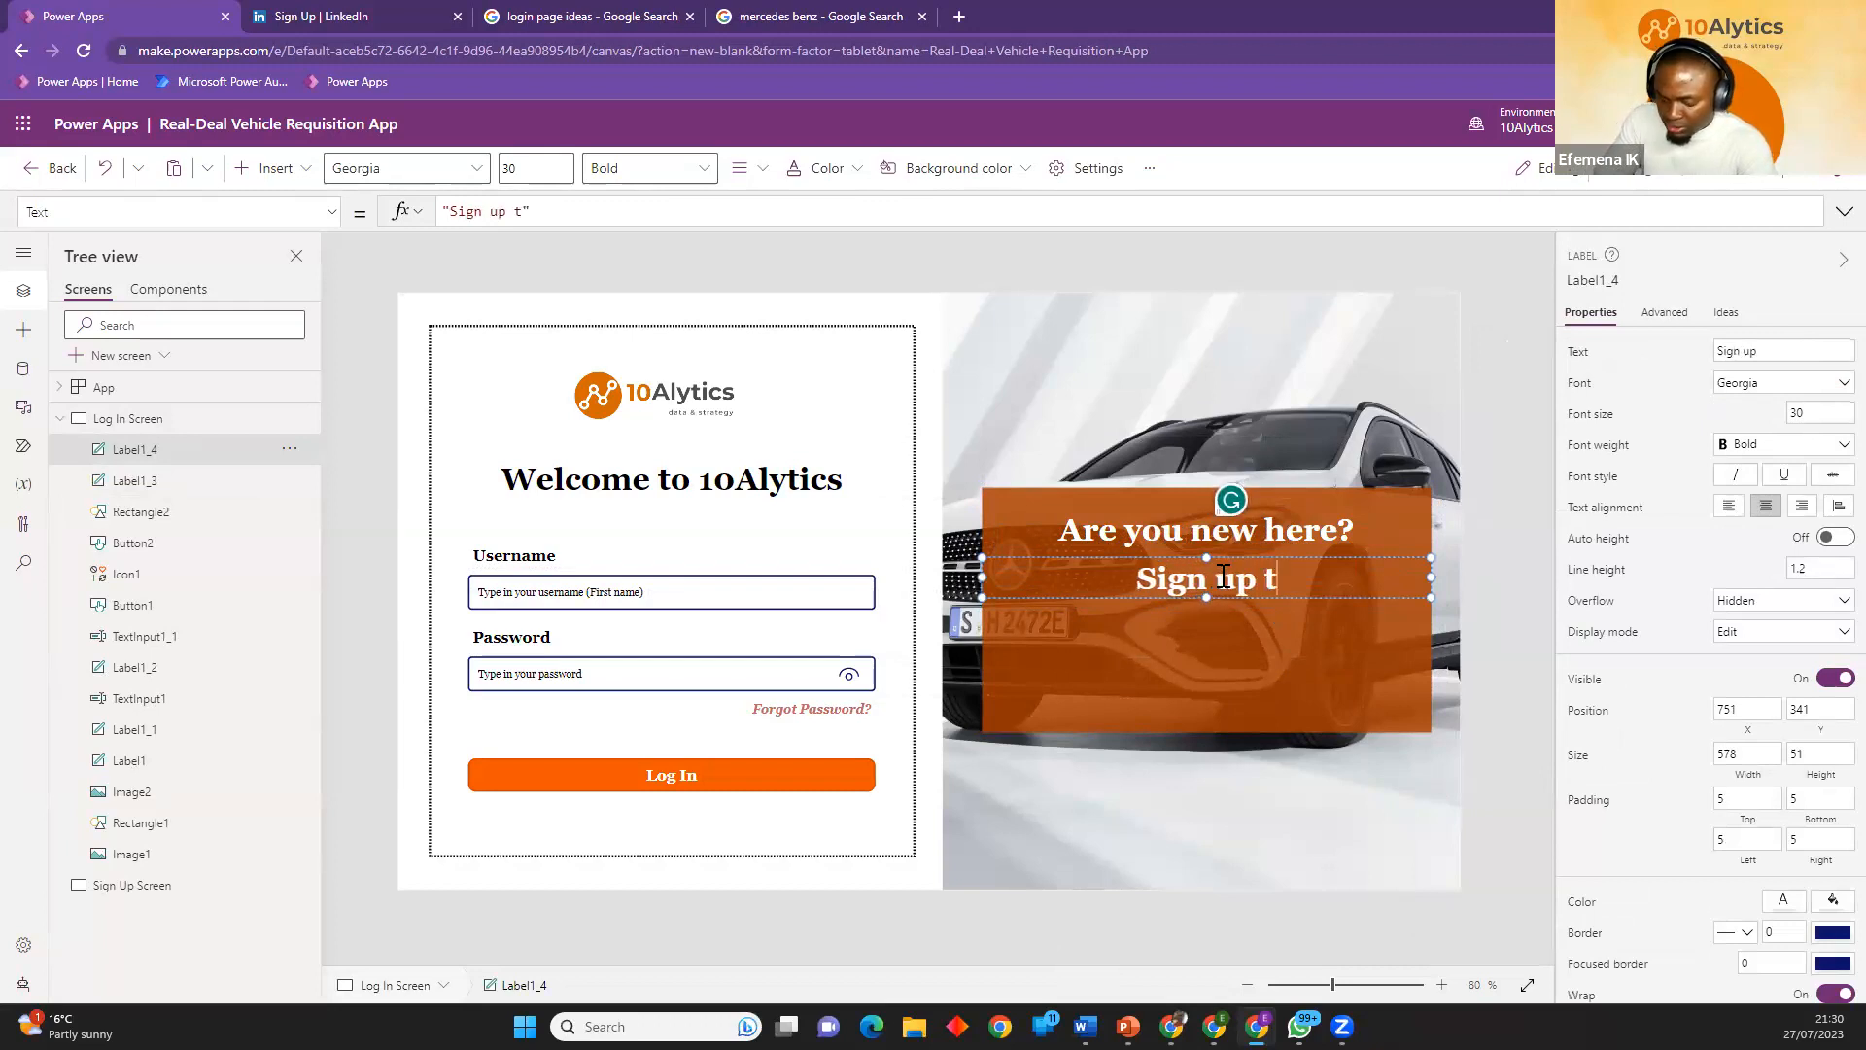
pyautogui.write(' to book')
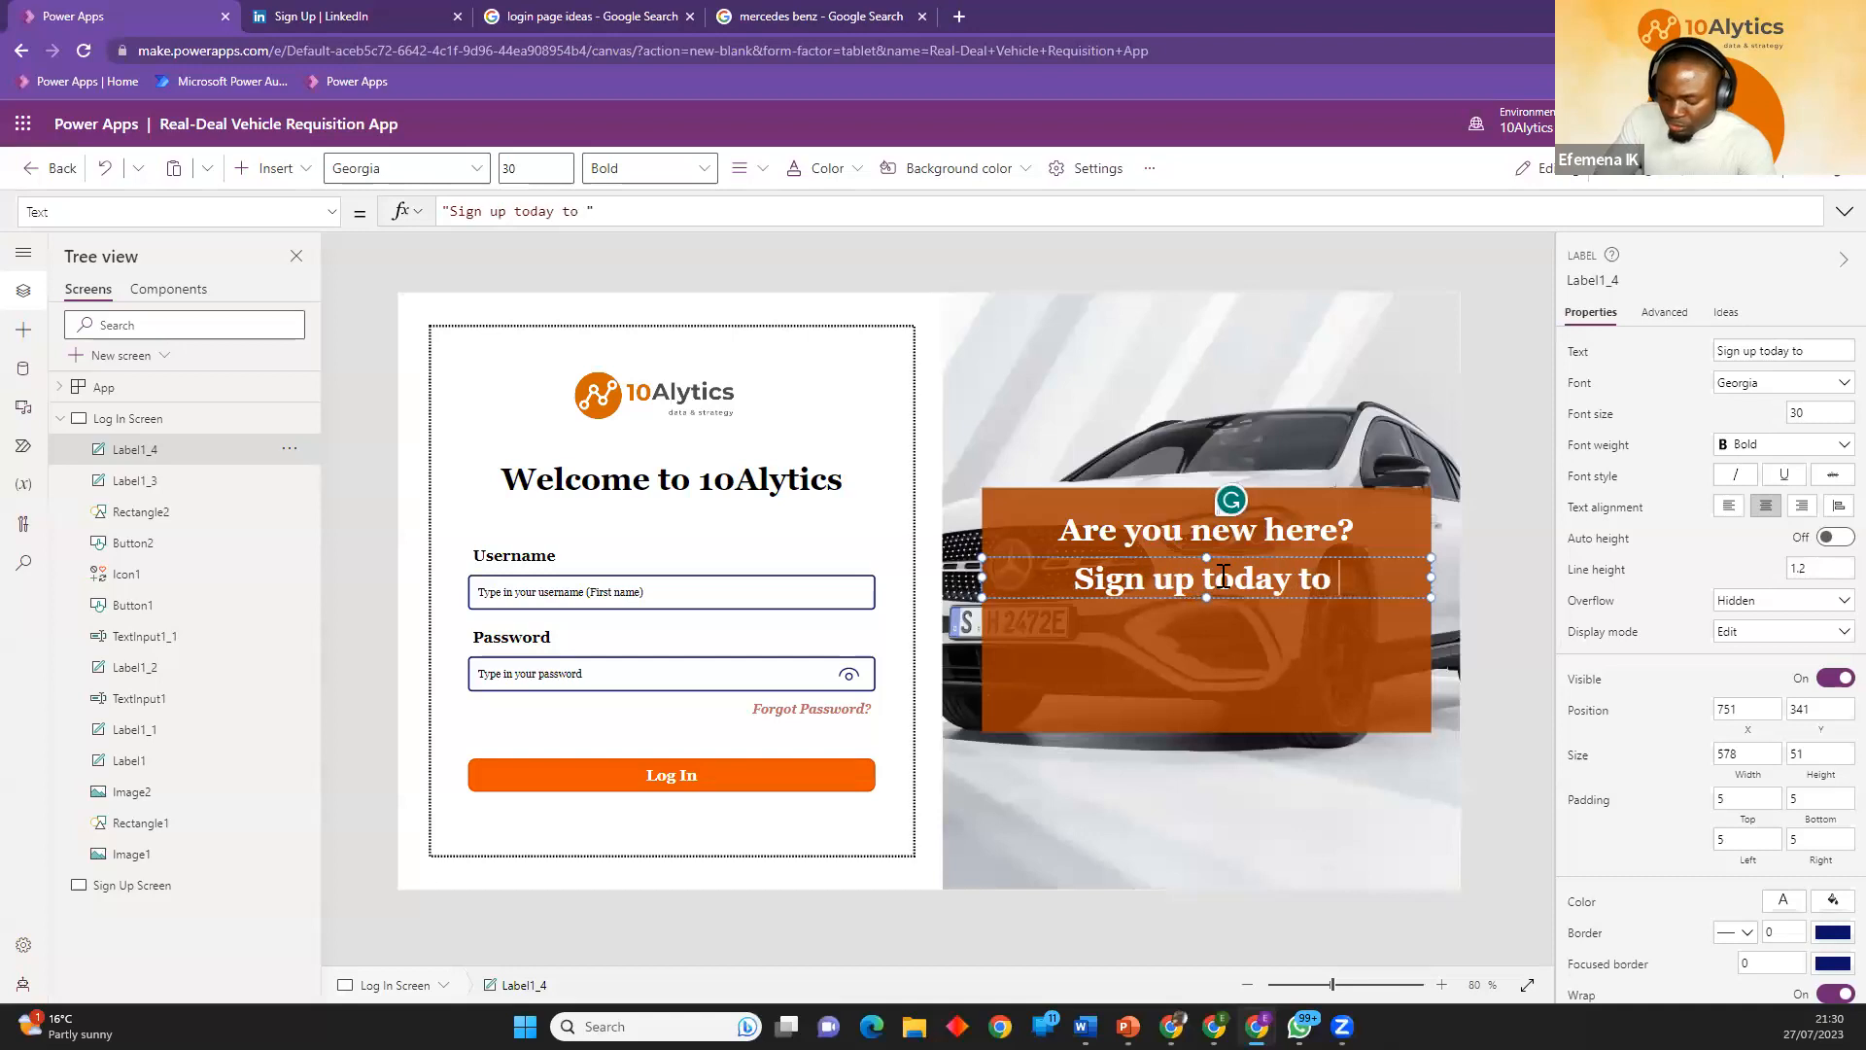
pyautogui.write('ur ')
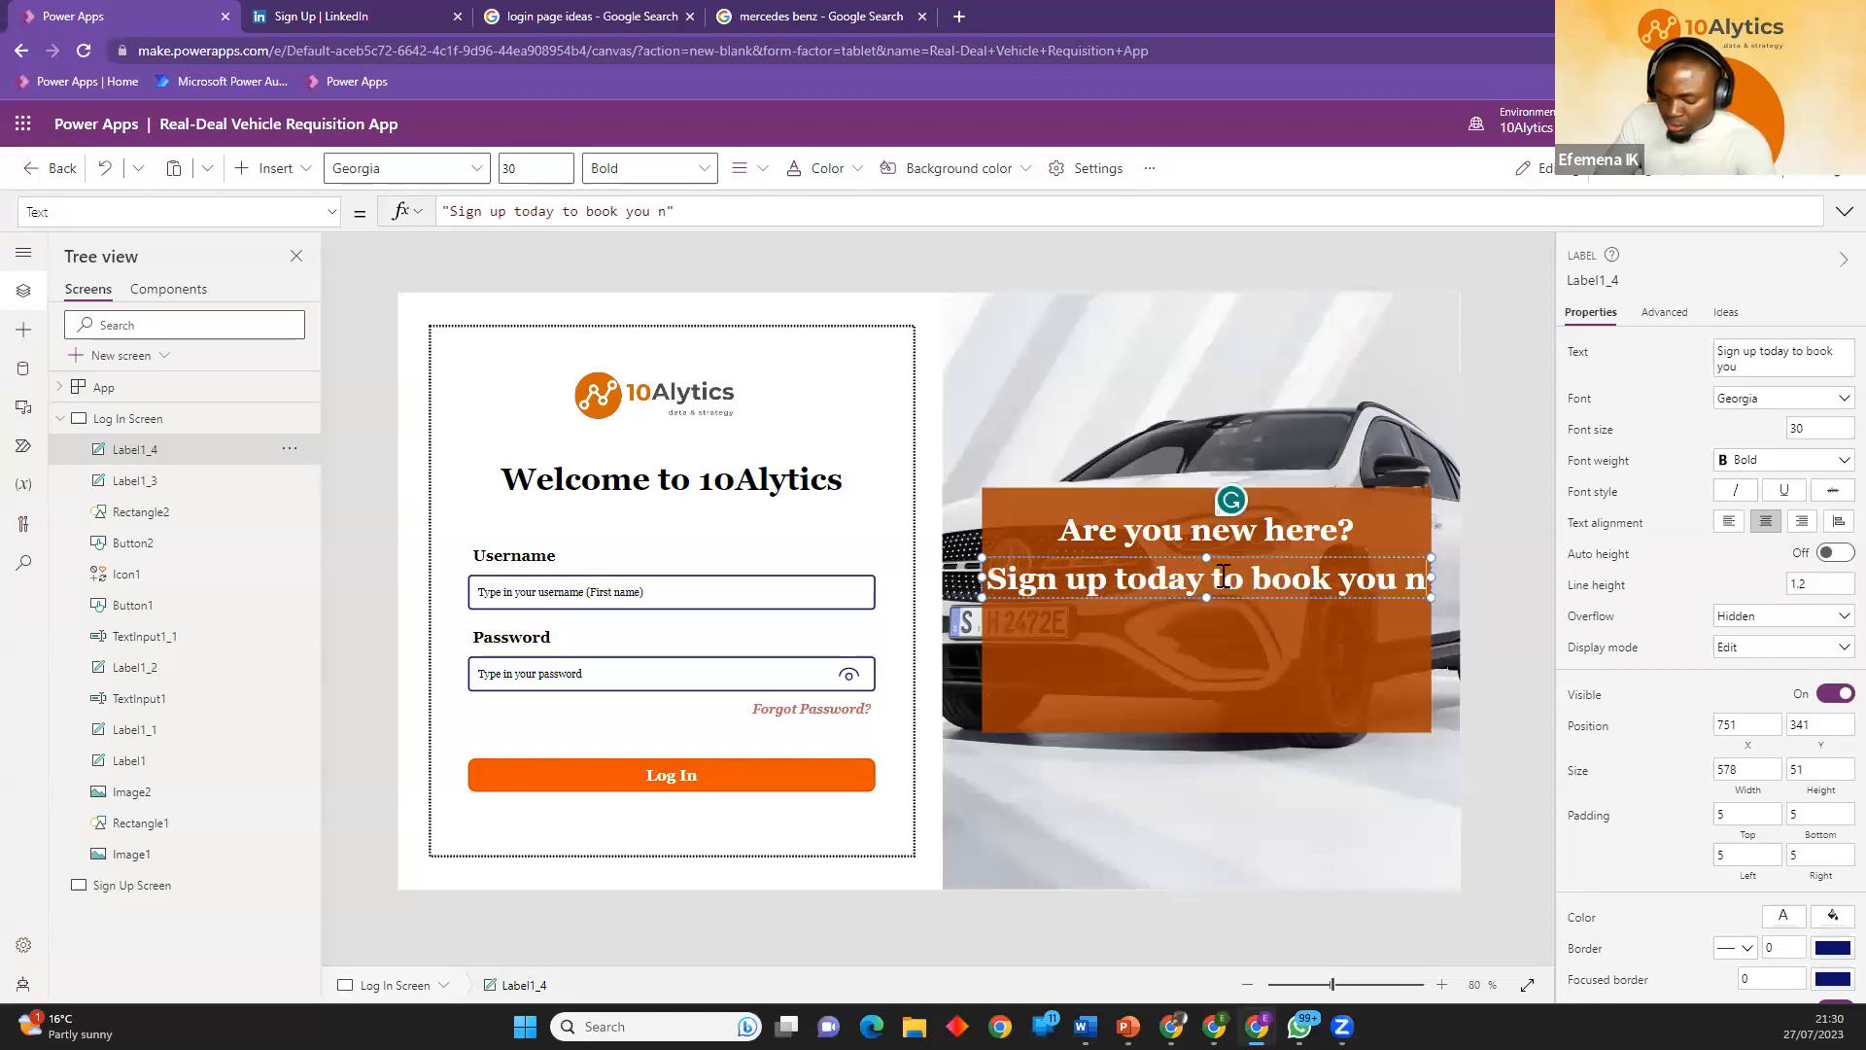
pyautogui.write('next c')
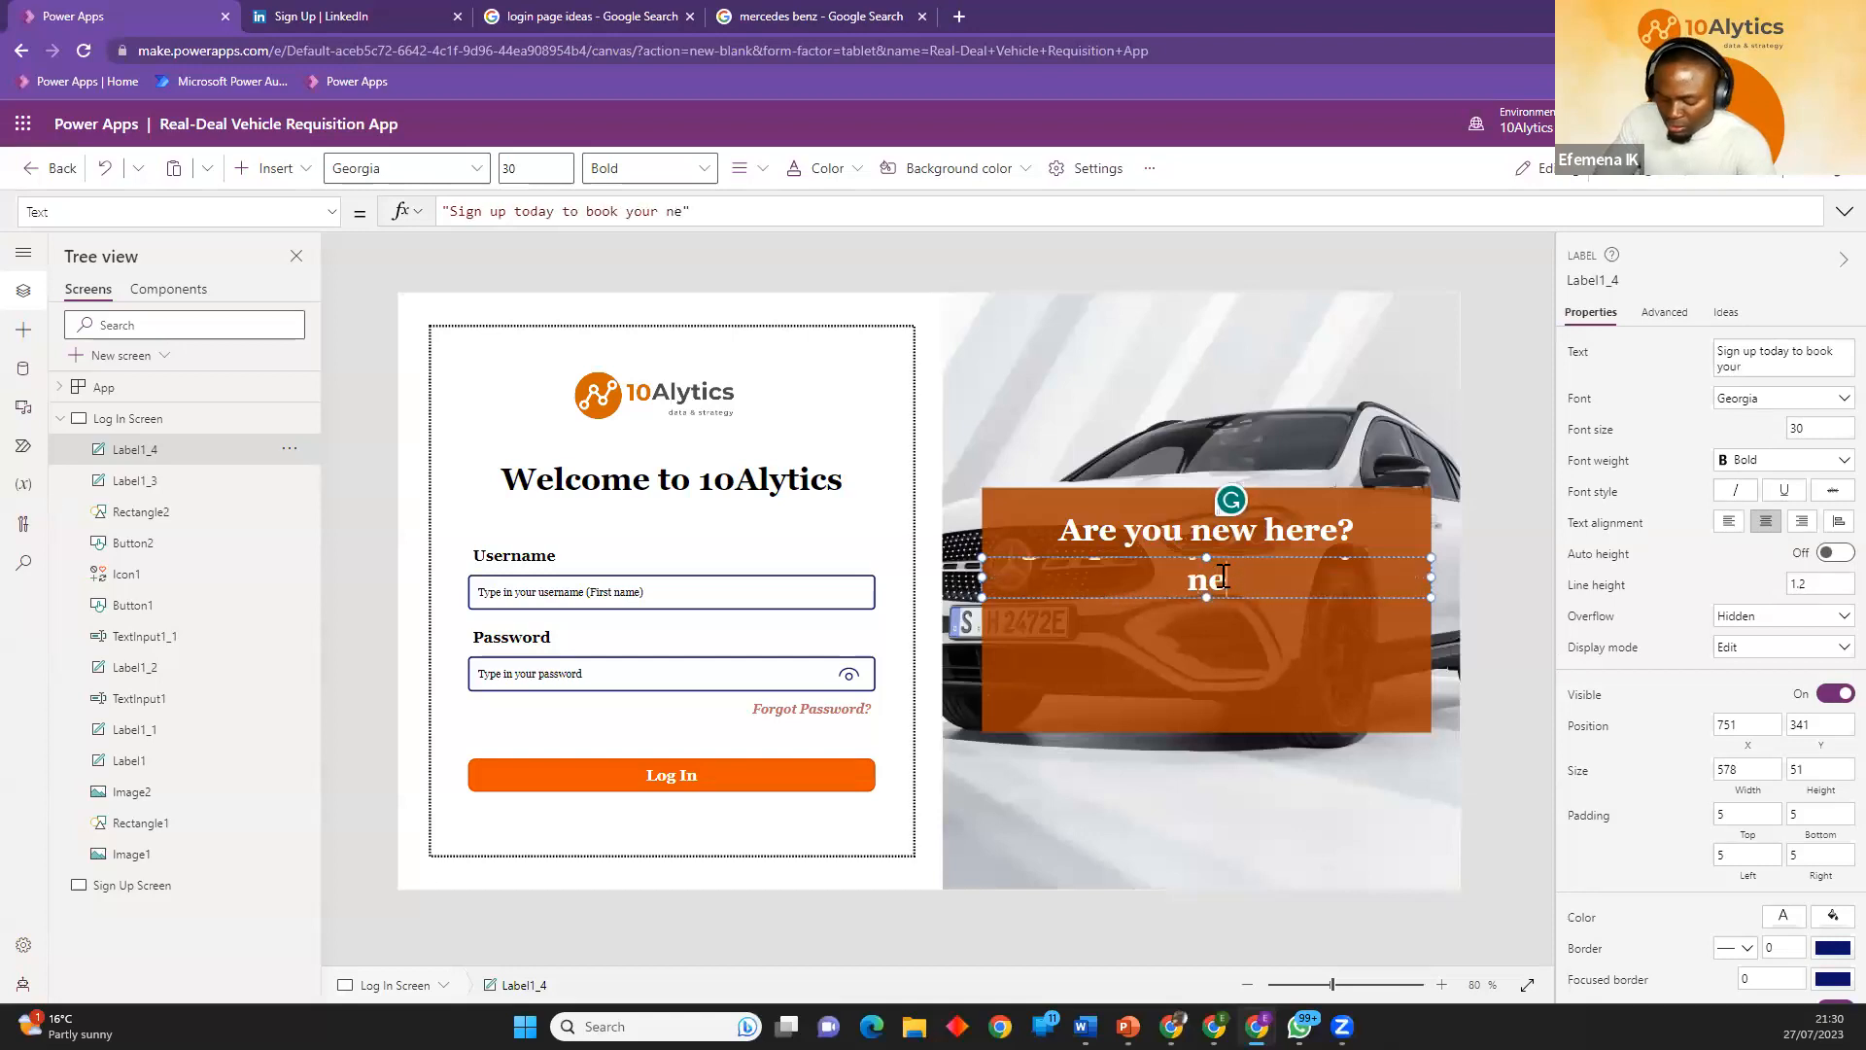
pyautogui.write('lient ')
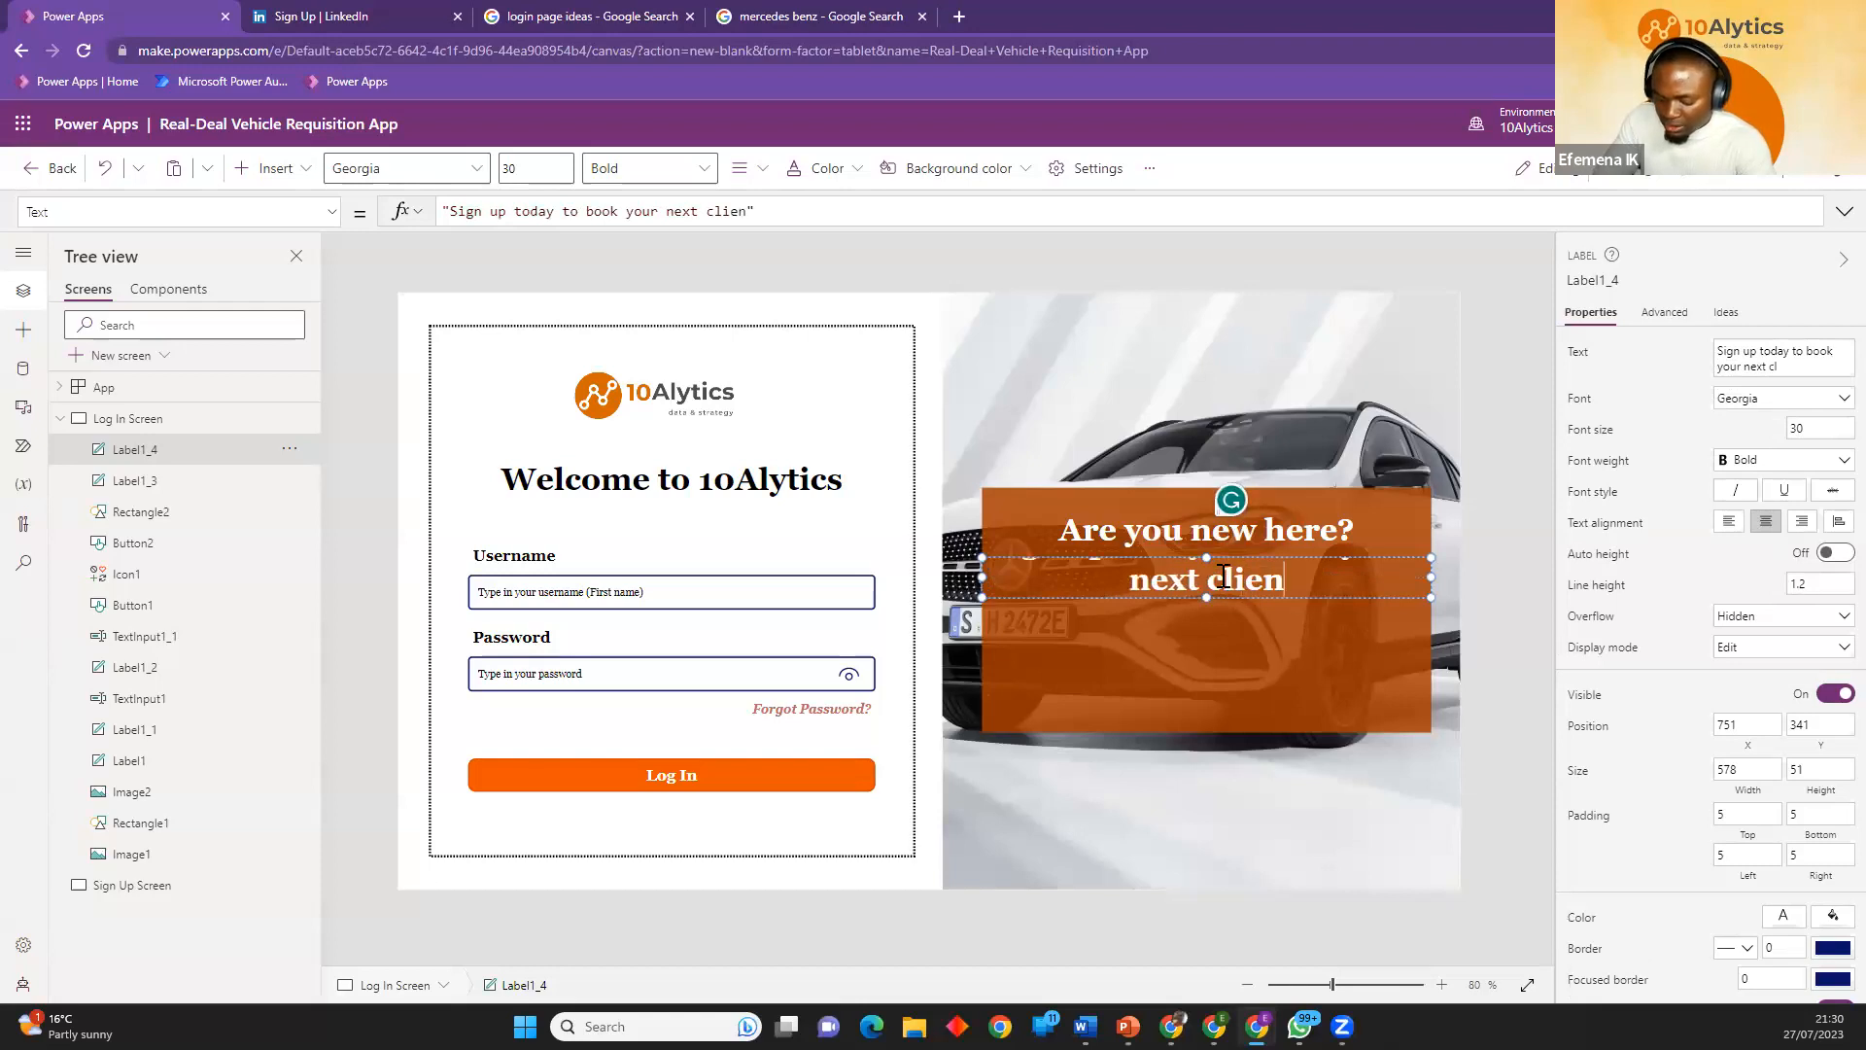
pyautogui.write('test drive')
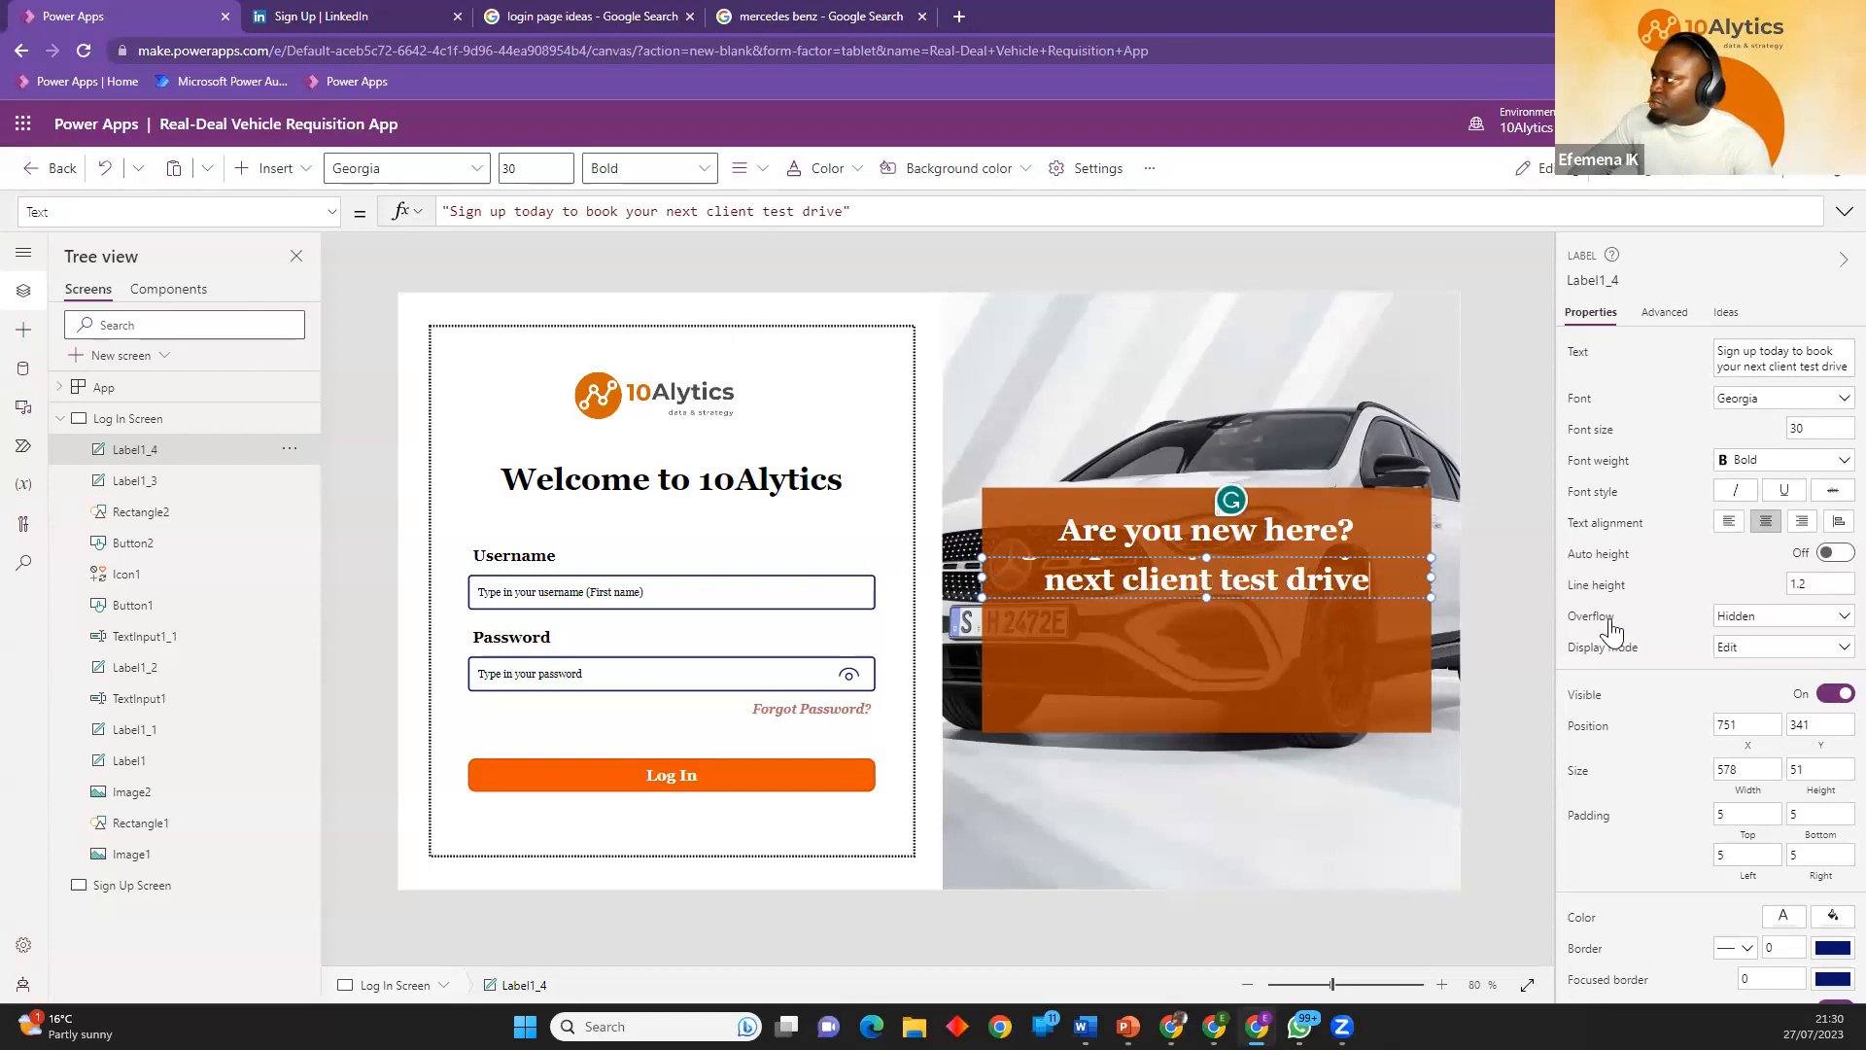
# Set the sign-up label's font size to 15 and weight to Normal, and move it slightly closer to the heading.
pyautogui.doubleClick(1822, 428)
pyautogui.write('15')
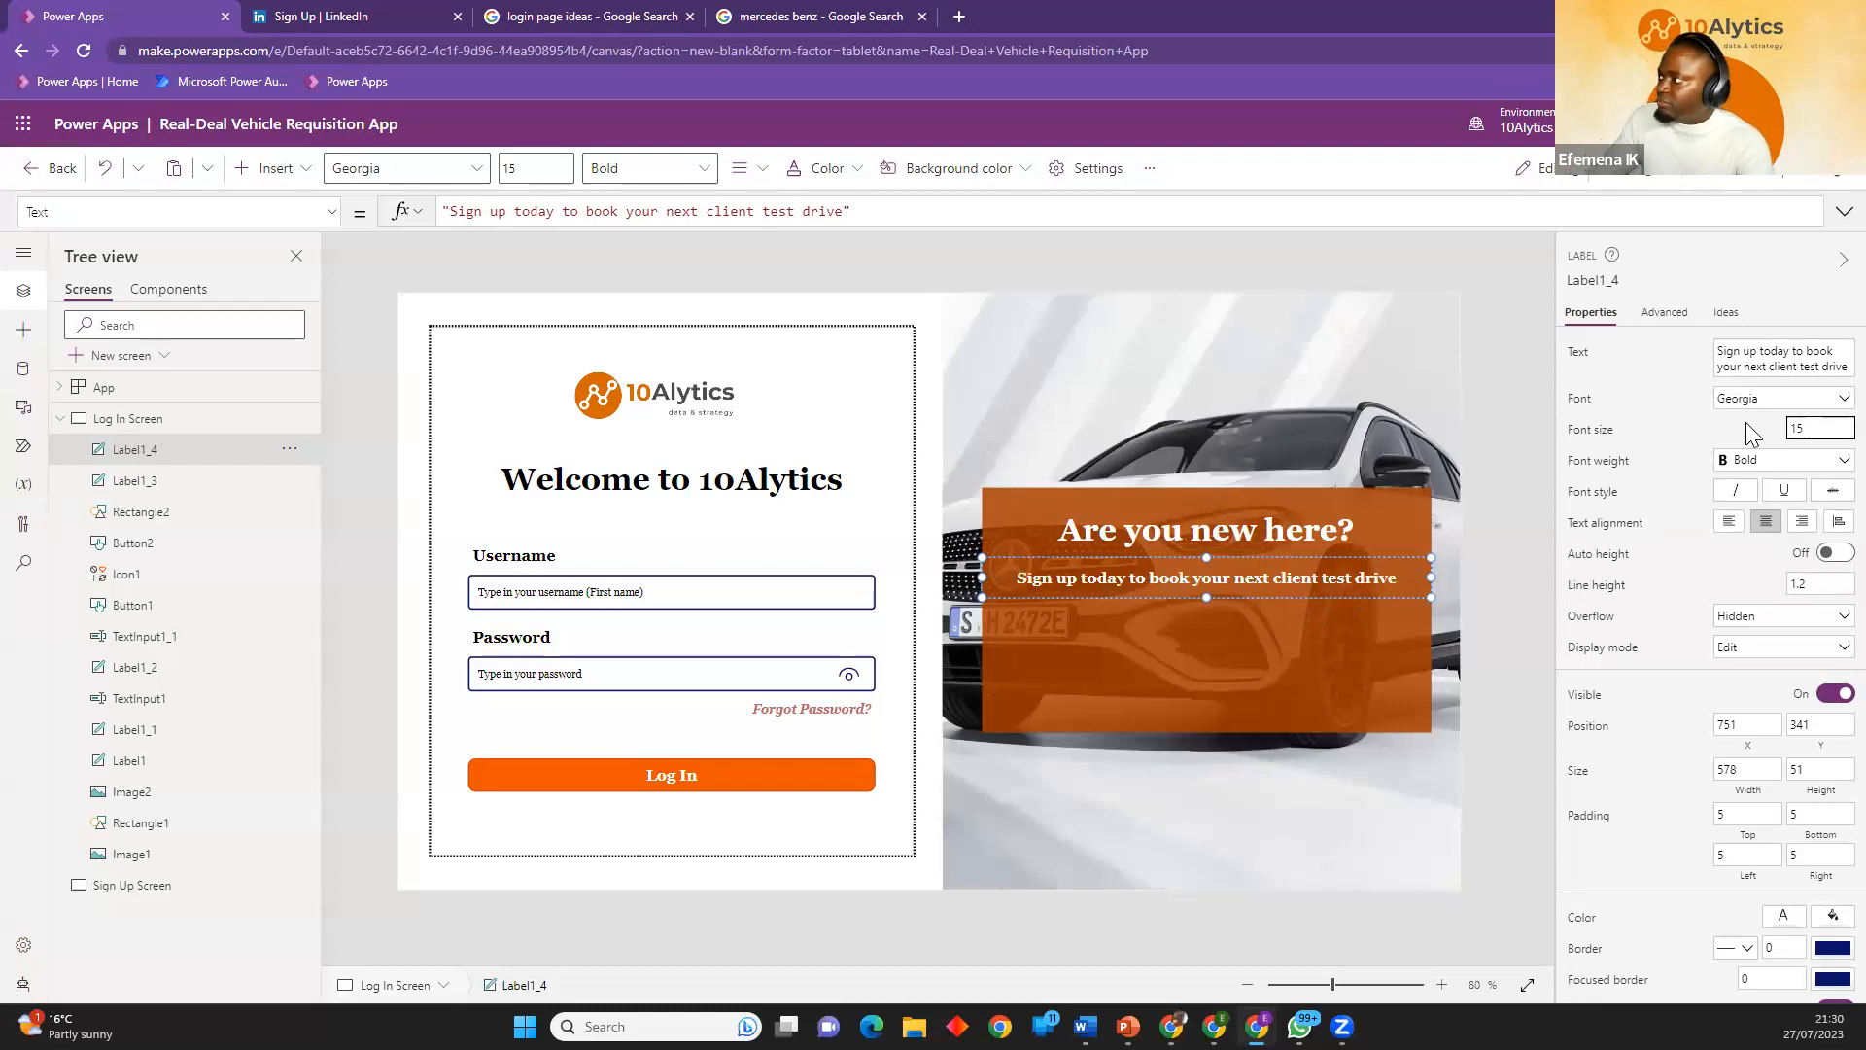
pyautogui.click(1765, 473)
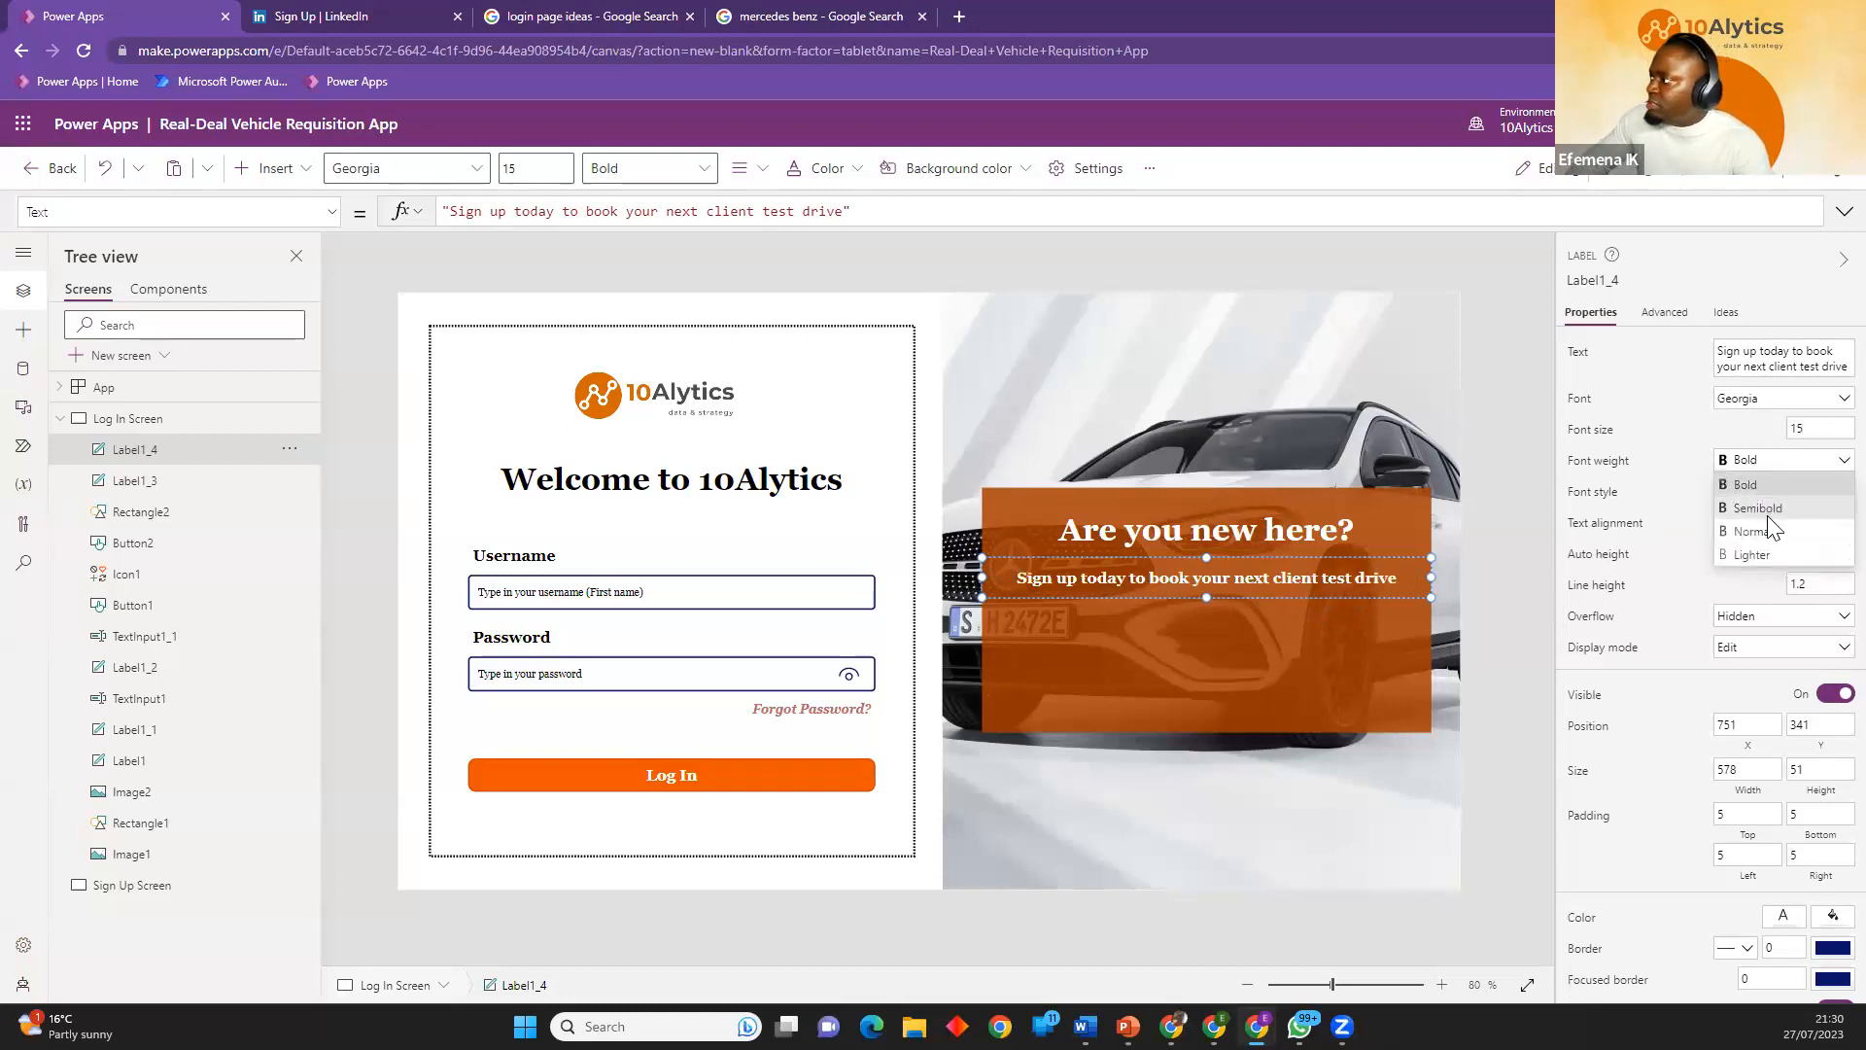
pyautogui.click(1765, 530)
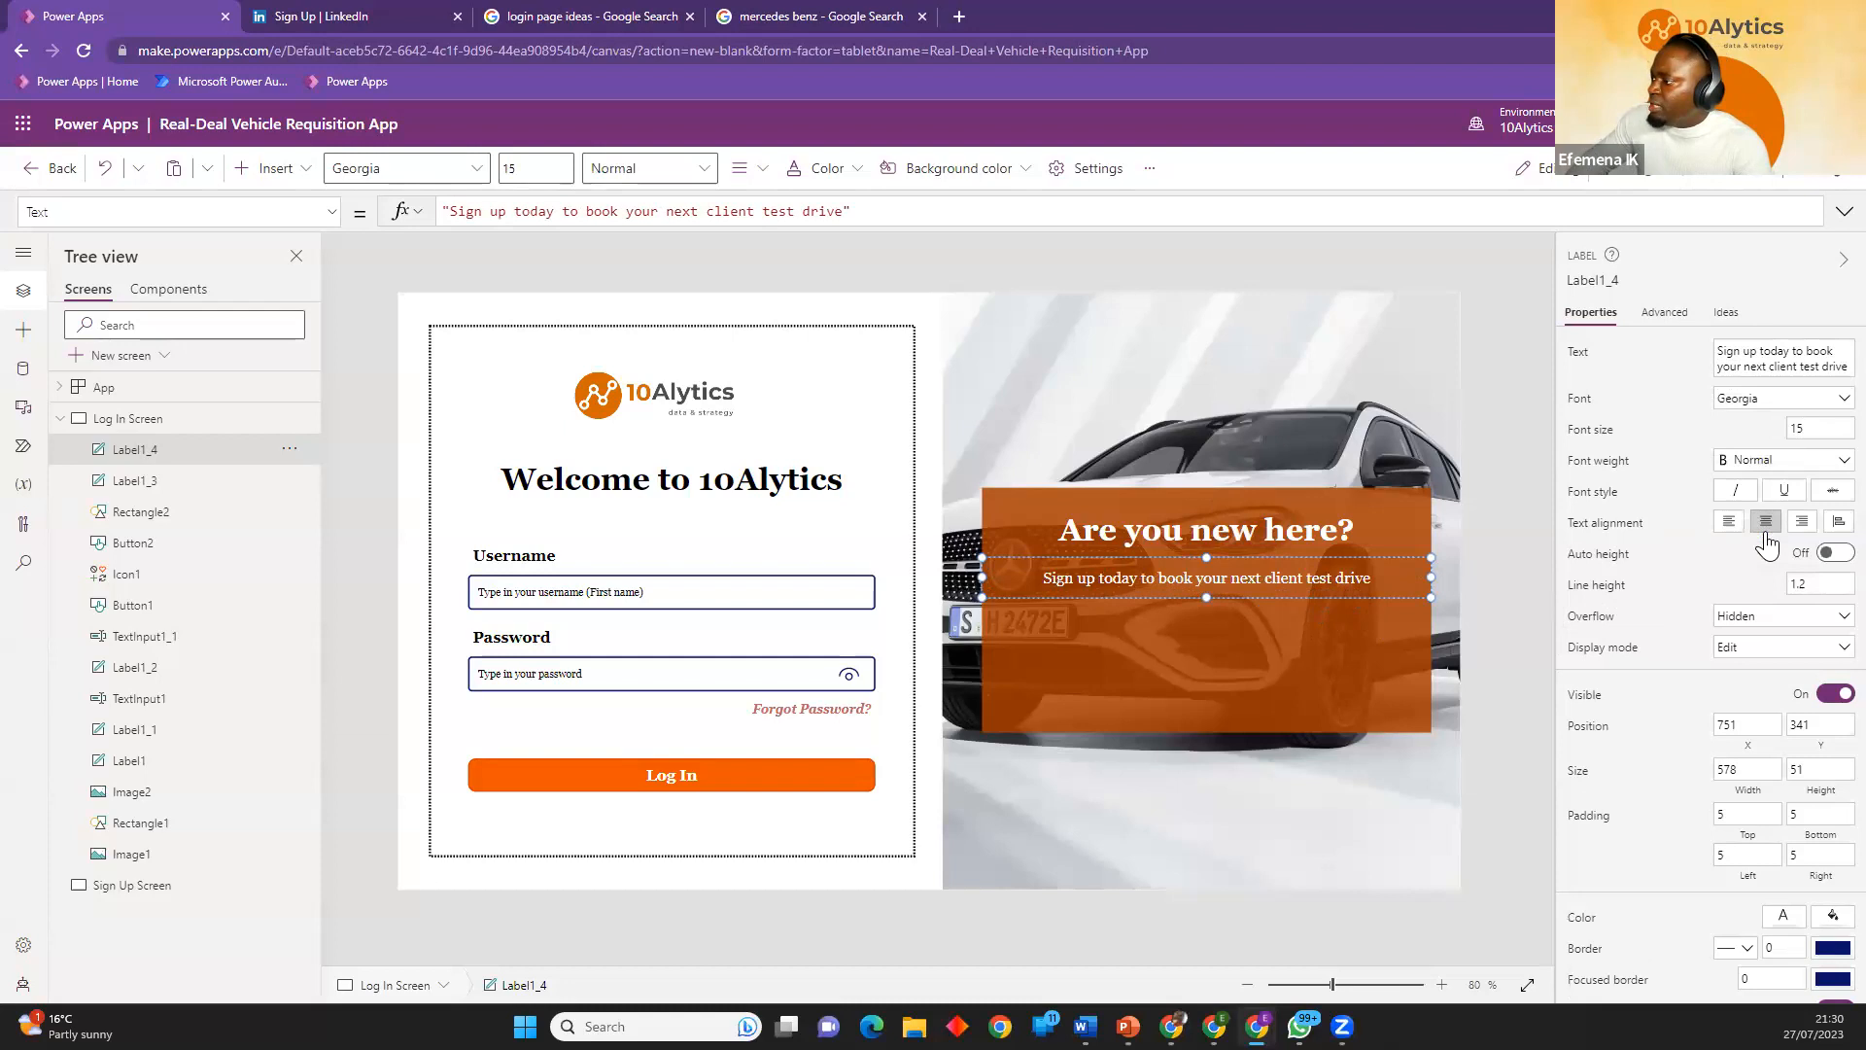
pyautogui.moveTo(1299, 594); pyautogui.dragTo(1307, 592)
pyautogui.click(1473, 594)
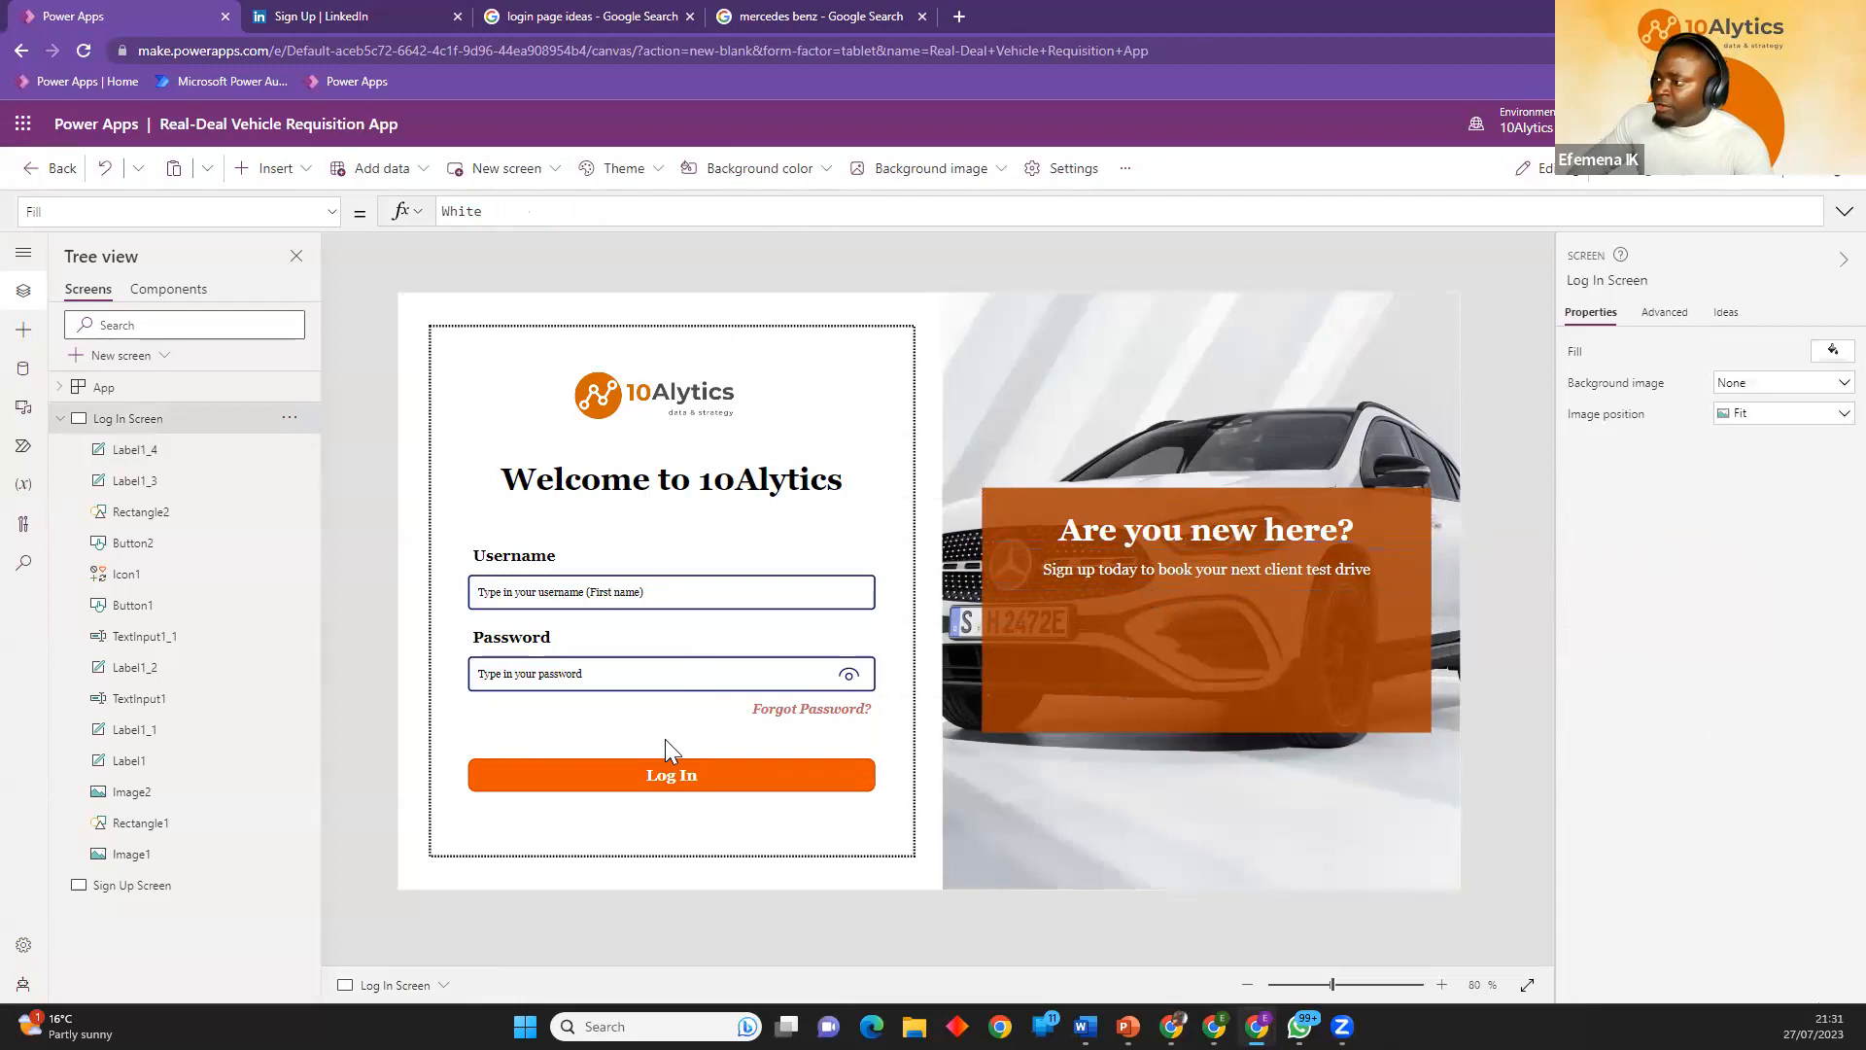
# Duplicate the Log In button, place the copy under the sign-up text, and resize it to about 330 by 62.
pyautogui.click(686, 780)
pyautogui.hotkey('ctrl', 'c')
pyautogui.hotkey('ctrl', 'v')
pyautogui.moveTo(695, 789); pyautogui.dragTo(1233, 647)
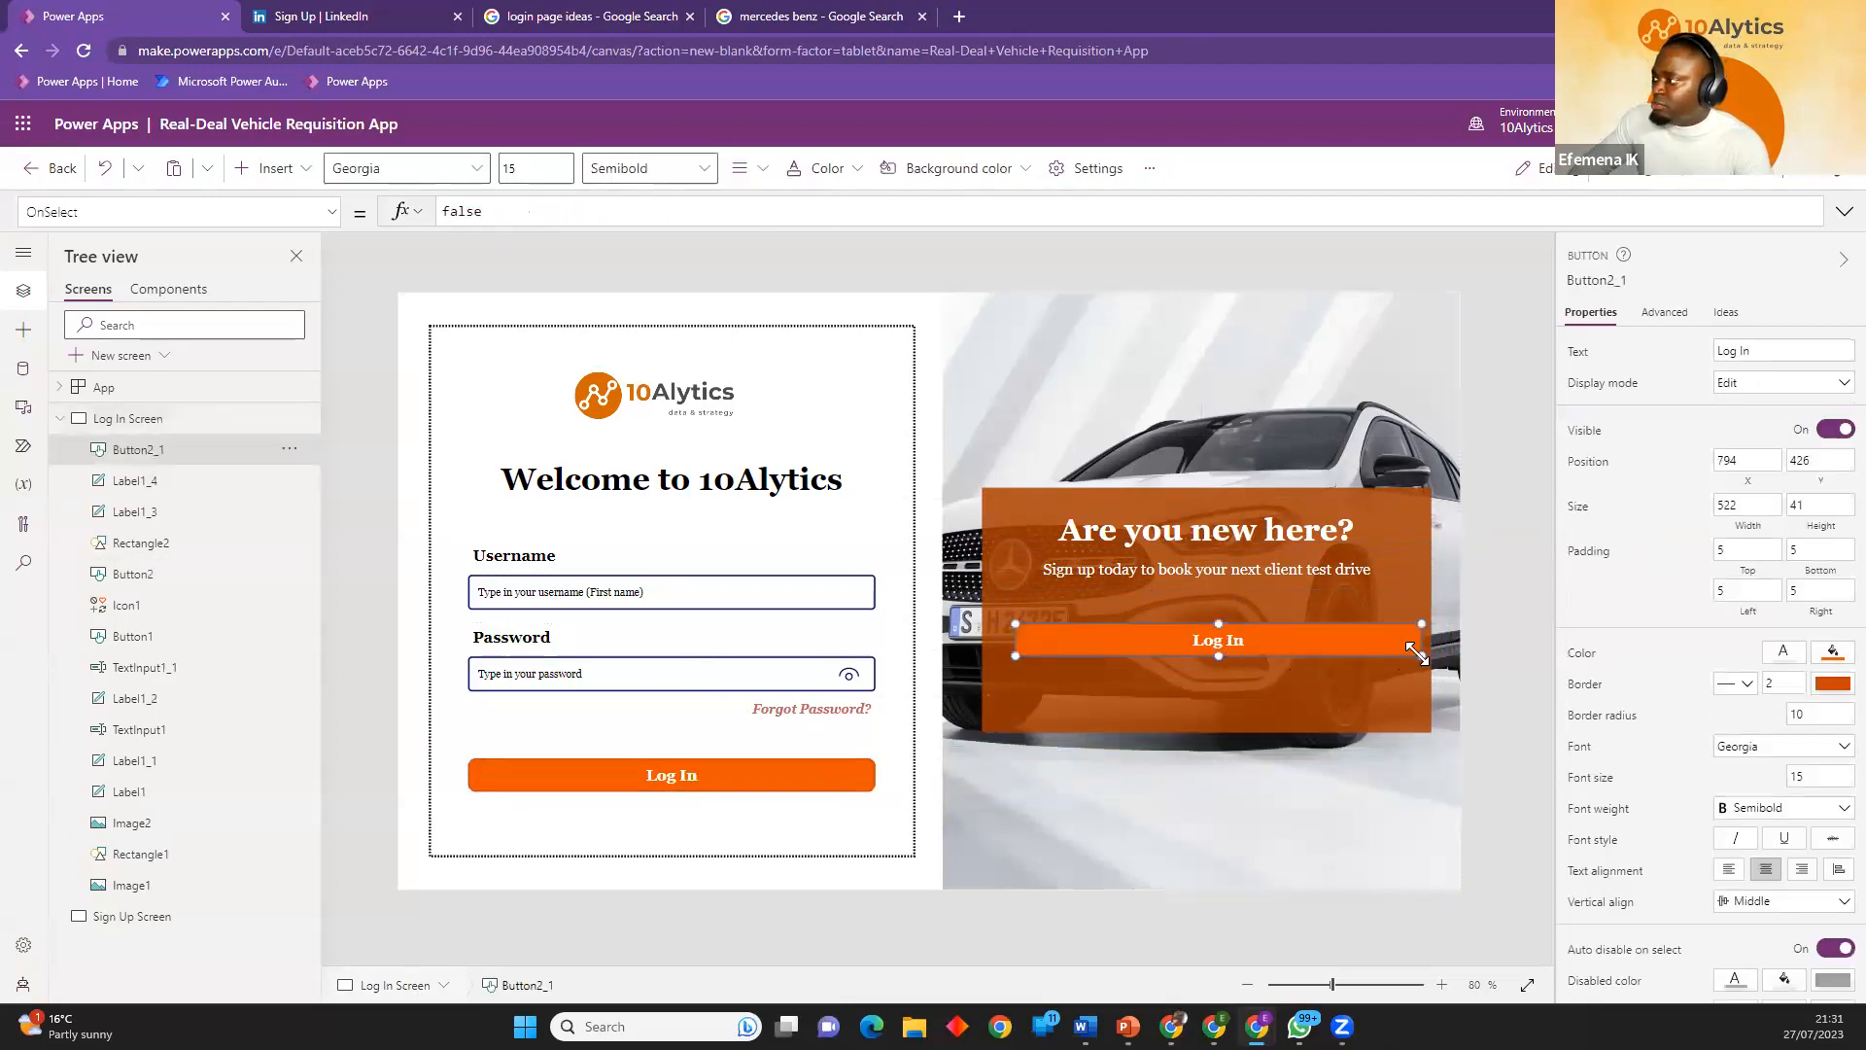
pyautogui.moveTo(1422, 656); pyautogui.dragTo(1290, 681)
# Move both labels down together closer to the copied button, and adjust the button to about X 875, Y 432.
pyautogui.click(1210, 533)
pyautogui.keyDown('shift'); pyautogui.click(1217, 529); pyautogui.keyUp('shift')
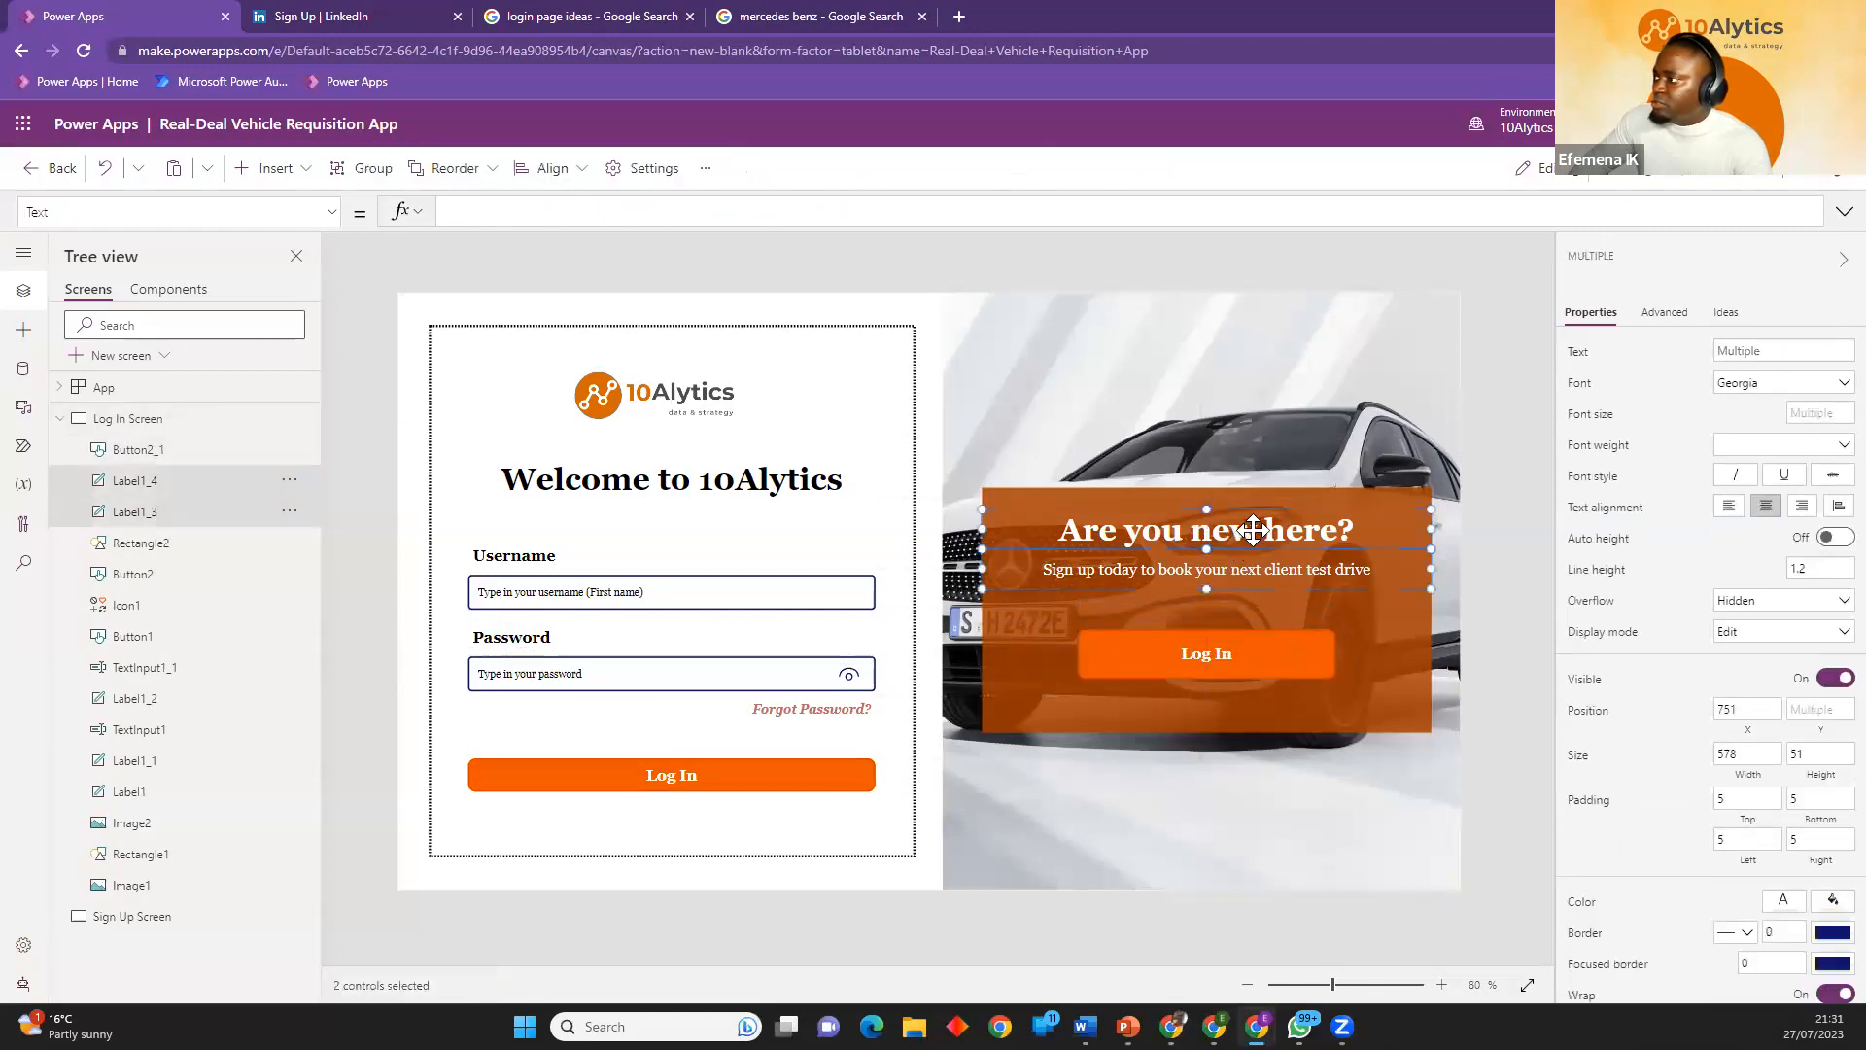
pyautogui.moveTo(1221, 527); pyautogui.dragTo(1254, 556)
pyautogui.moveTo(1250, 653); pyautogui.dragTo(1259, 668)
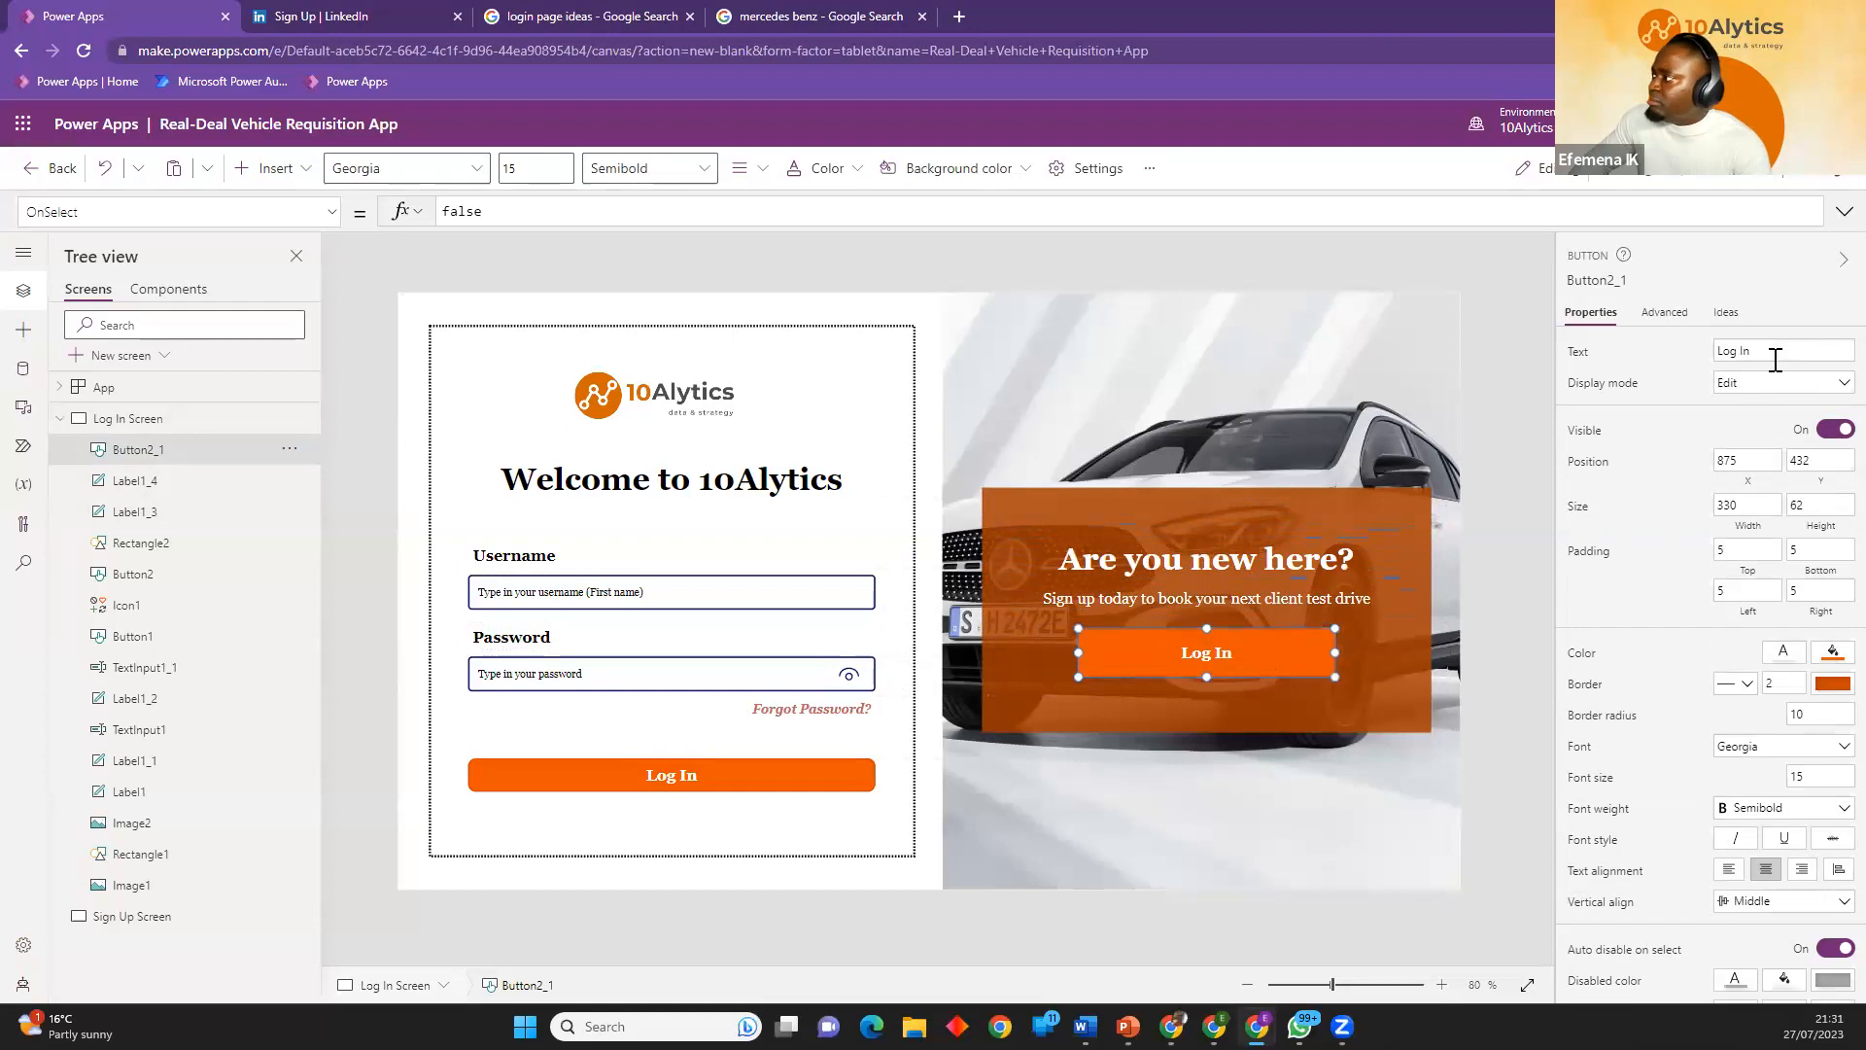
# Change the text of the copied button on the orange rectangle to "Sign Up".
pyautogui.moveTo(1775, 359); pyautogui.dragTo(1672, 352)
pyautogui.write('Sign Up')
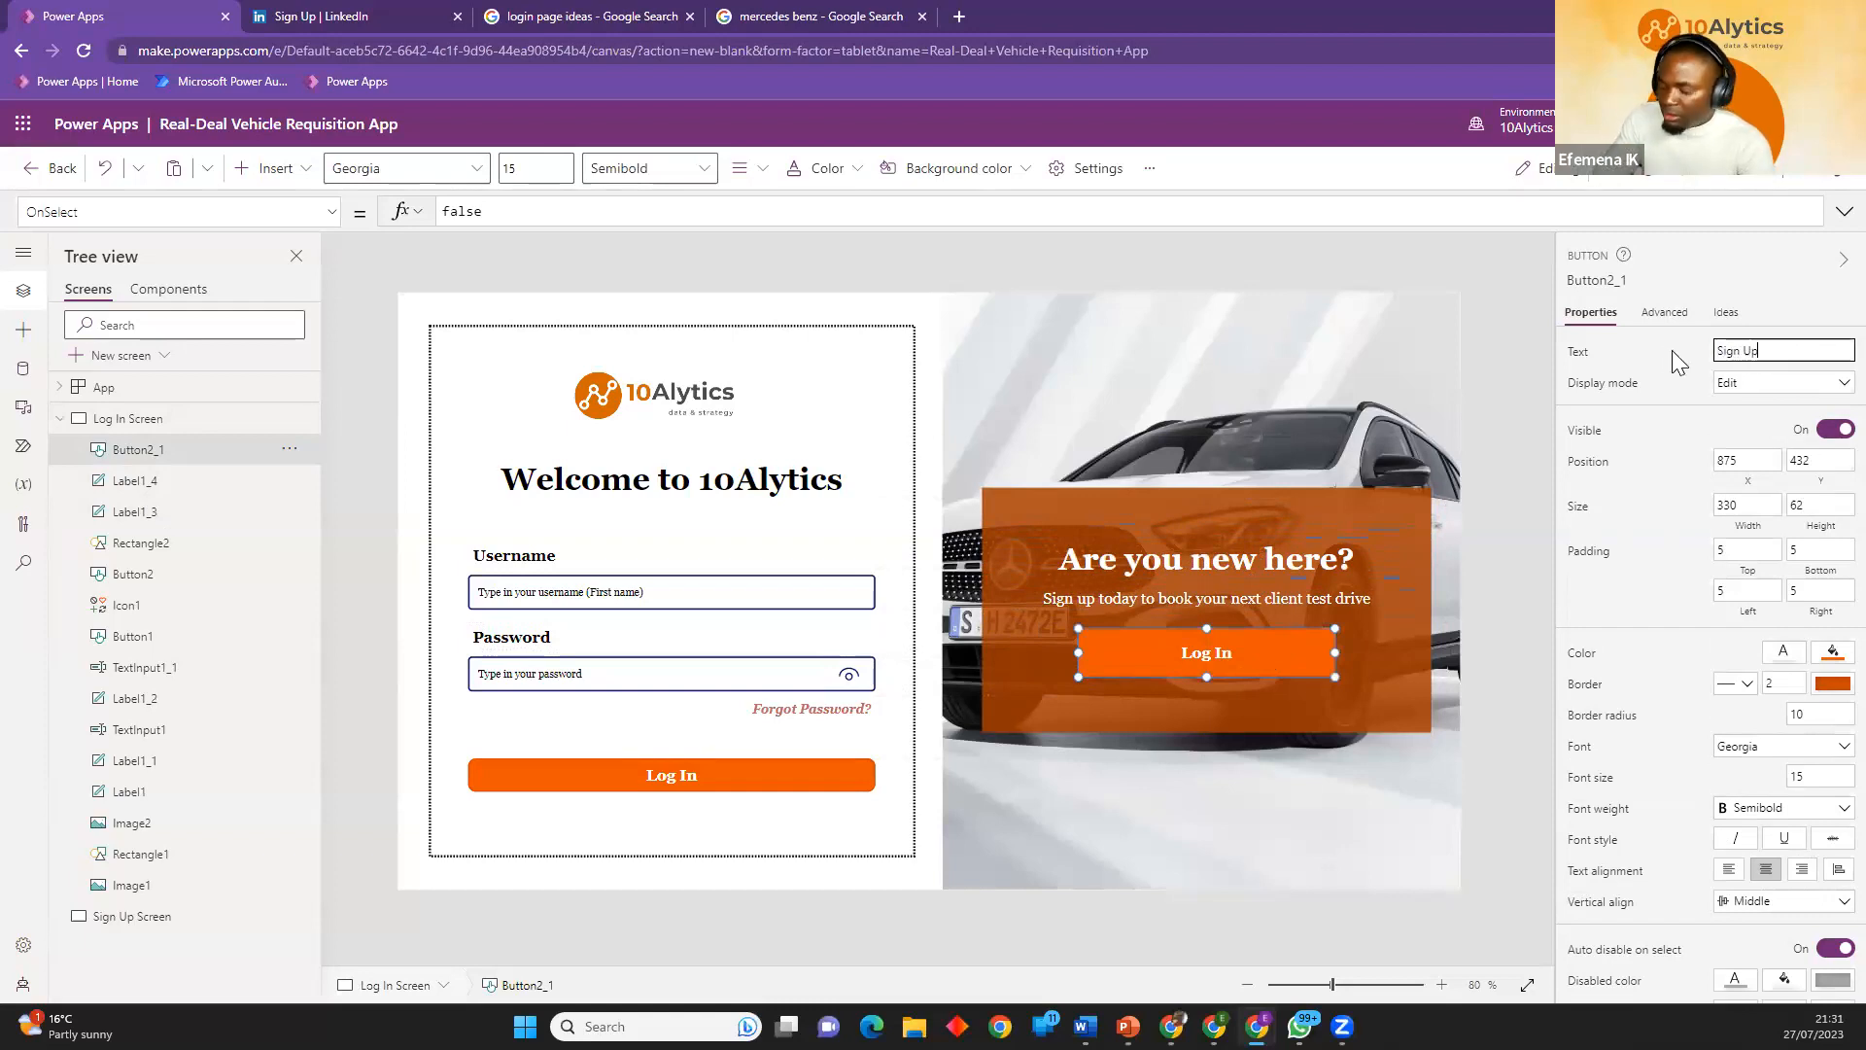
pyautogui.click(1492, 576)
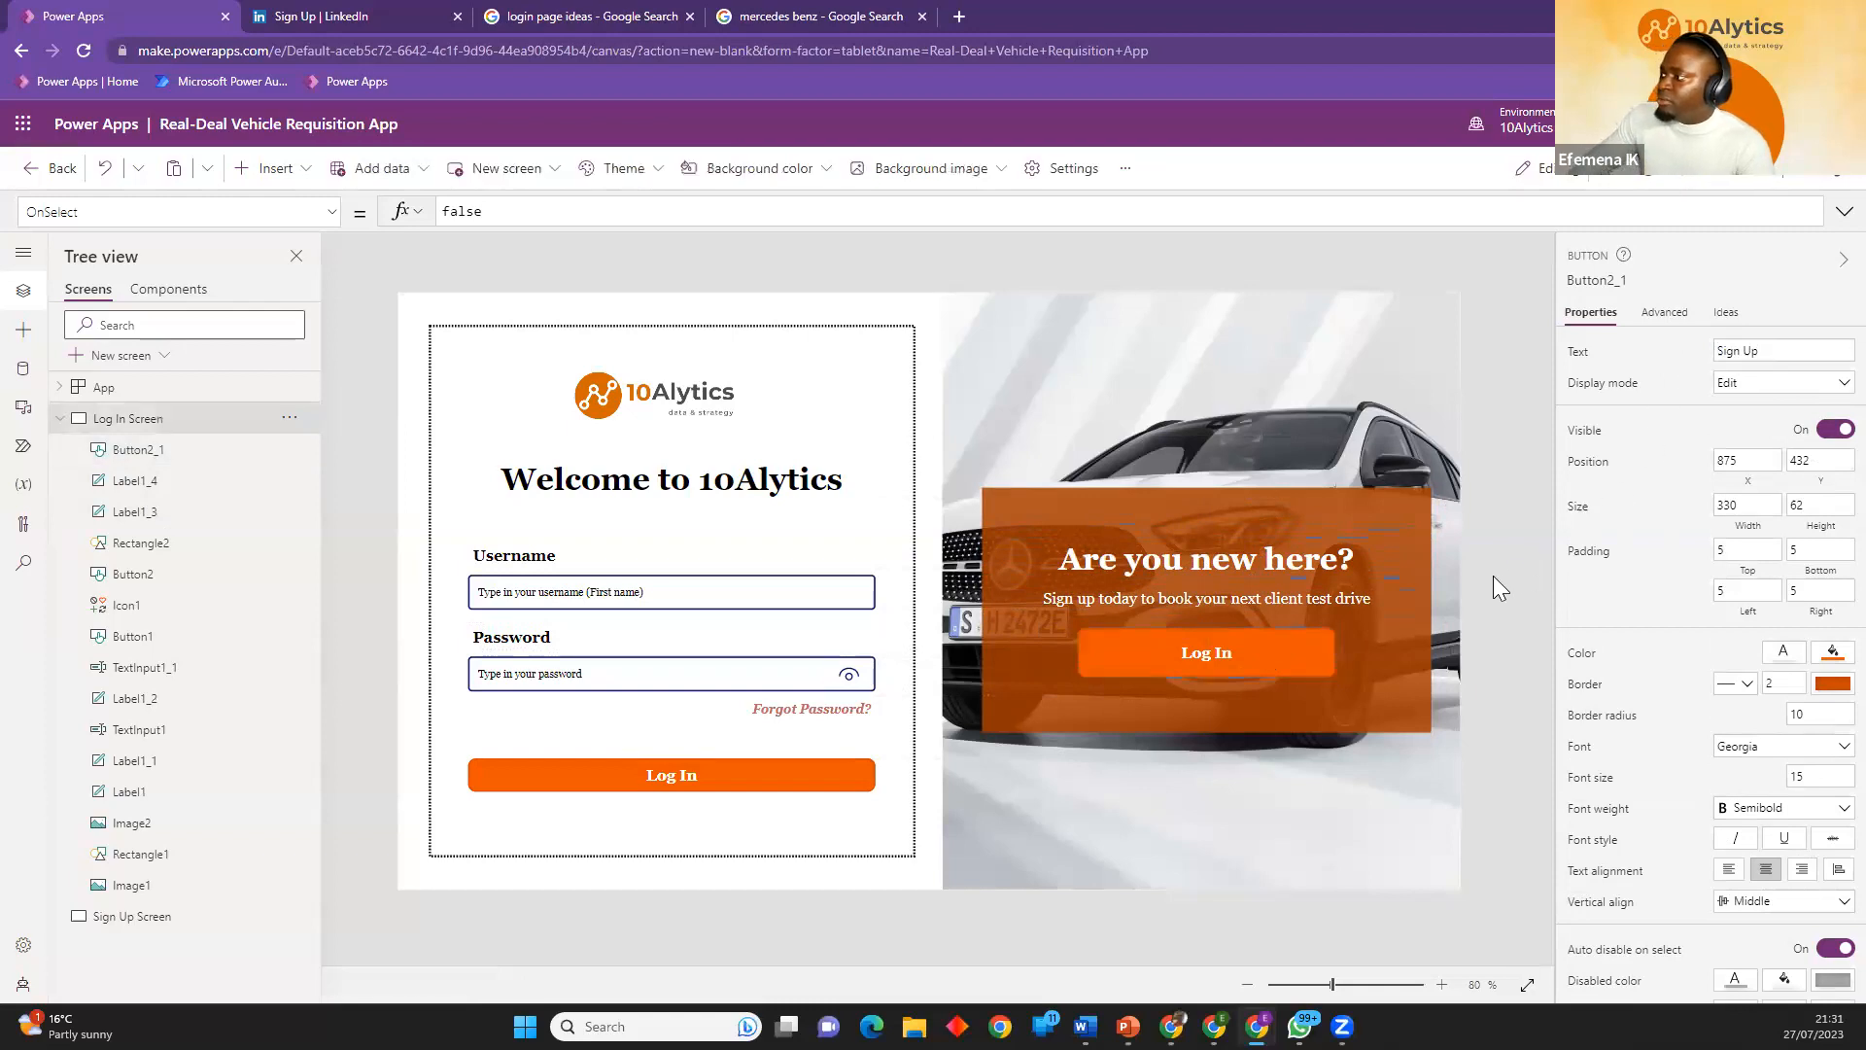
# Set the Sign Up button's font size to 20.
pyautogui.click(1268, 651)
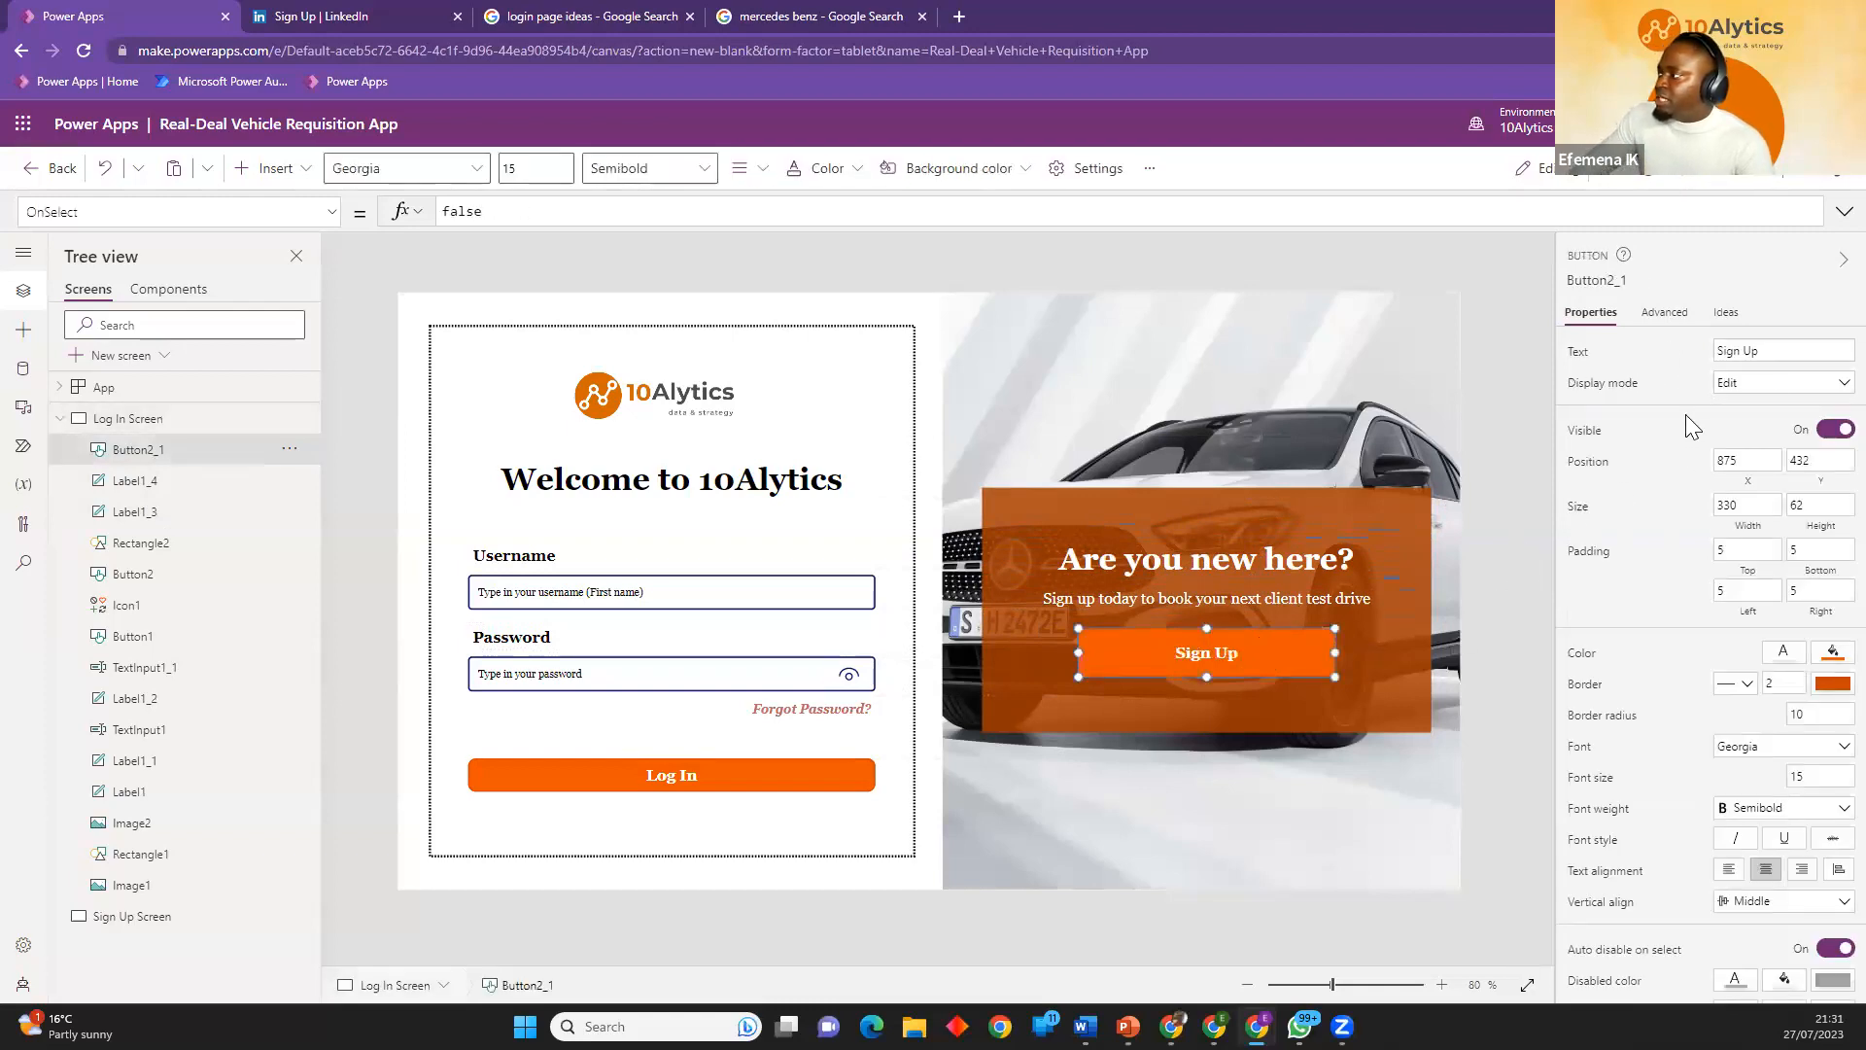
pyautogui.scroll(-1, 1788, 671)
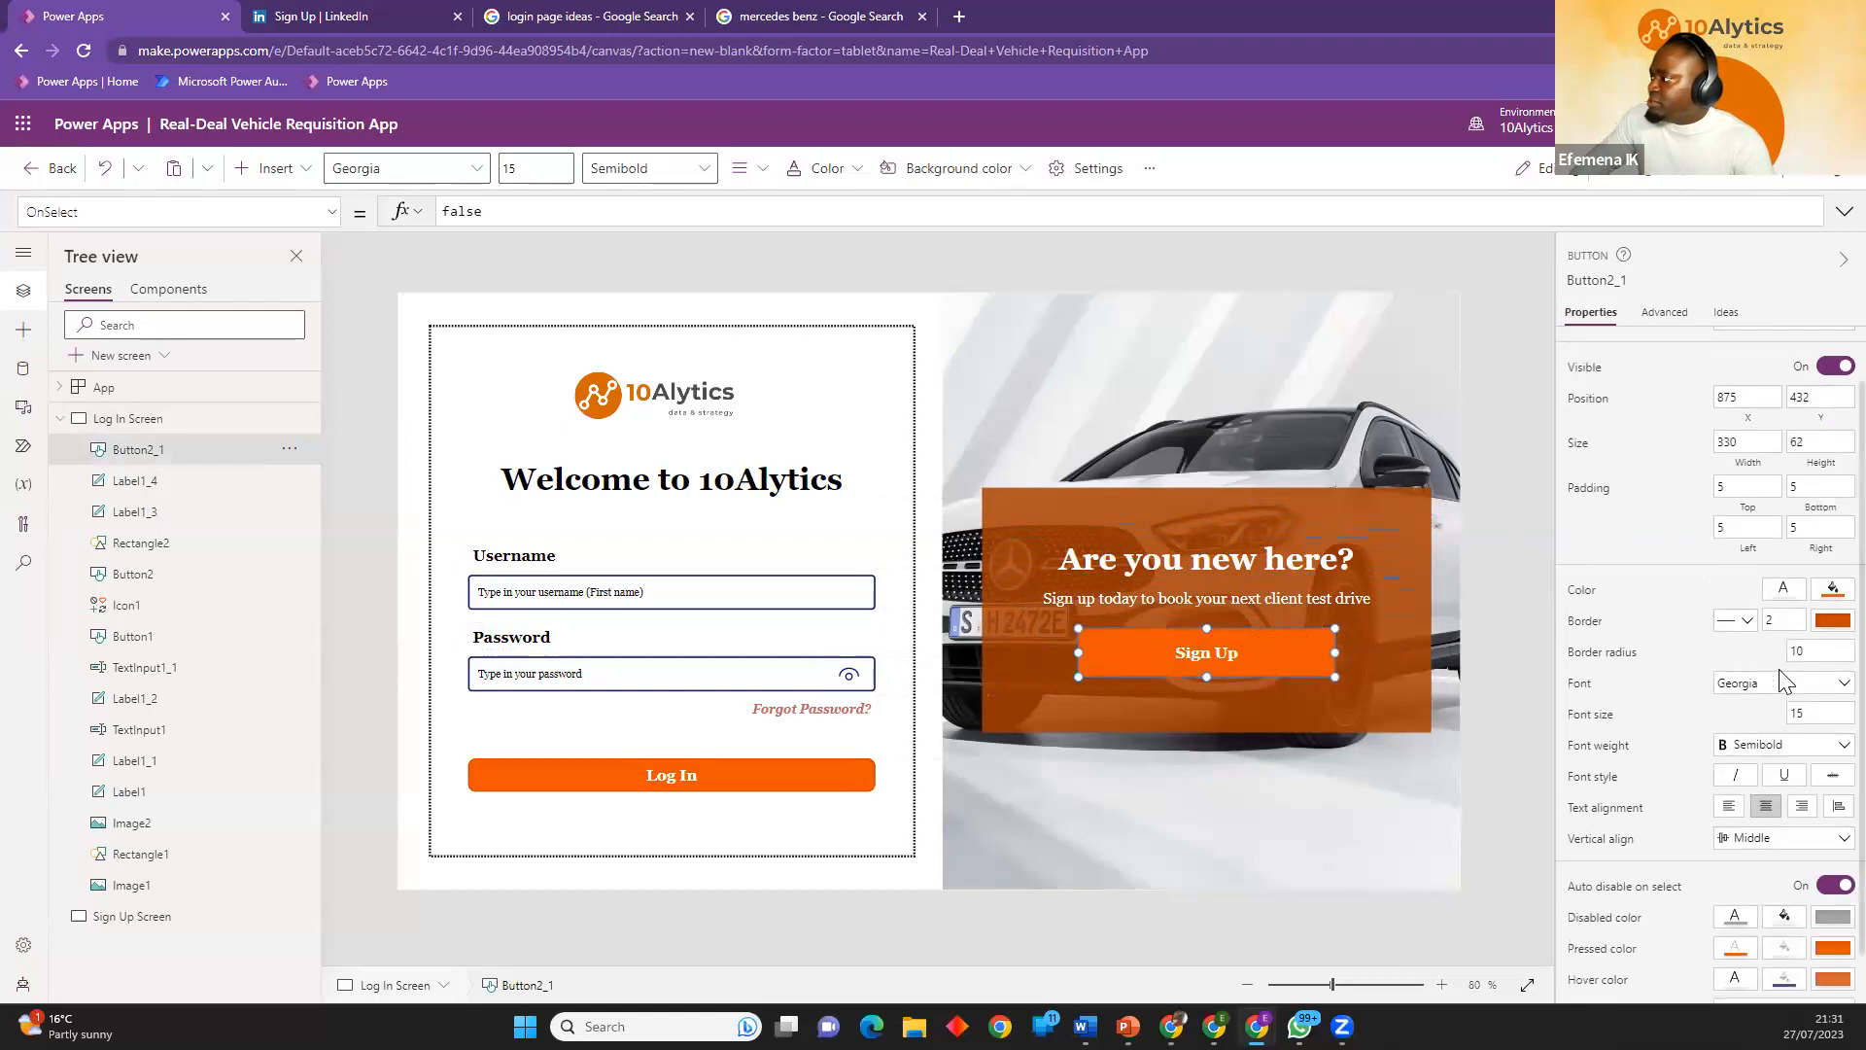
pyautogui.click(1797, 659)
pyautogui.write('20')
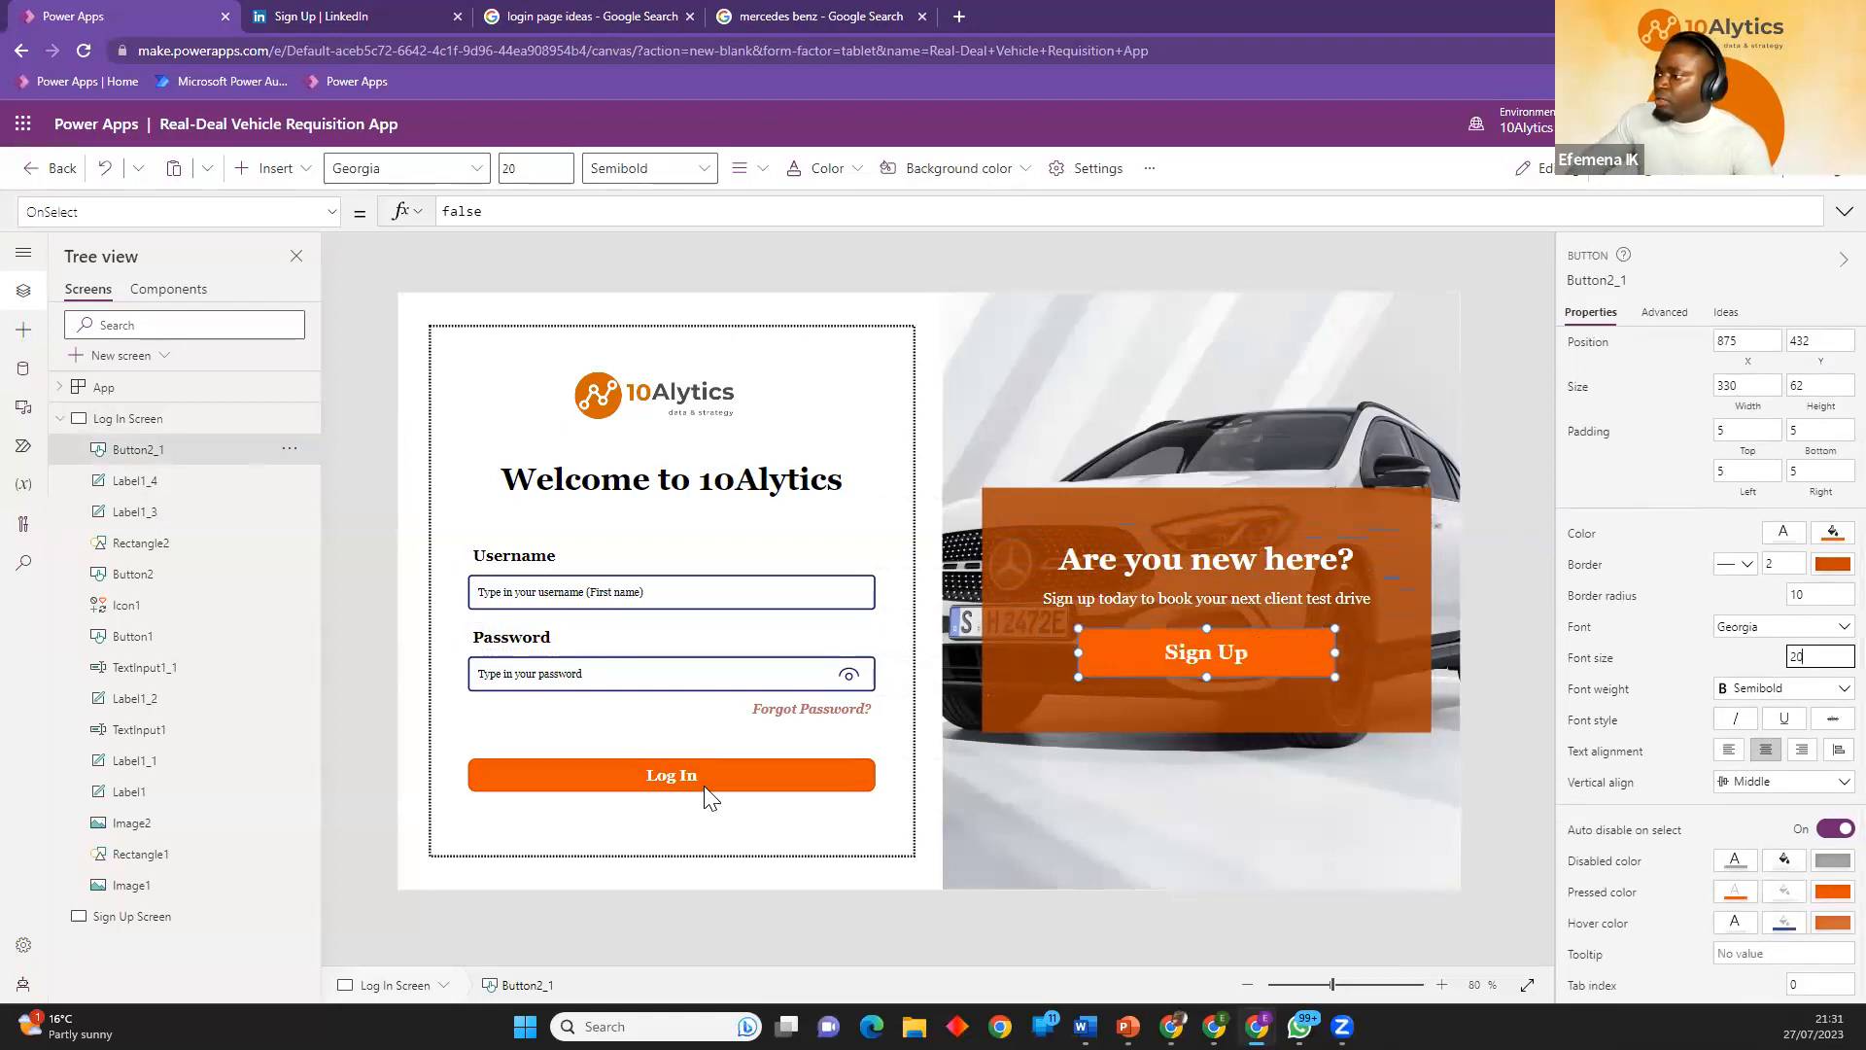
pyautogui.click(361, 500)
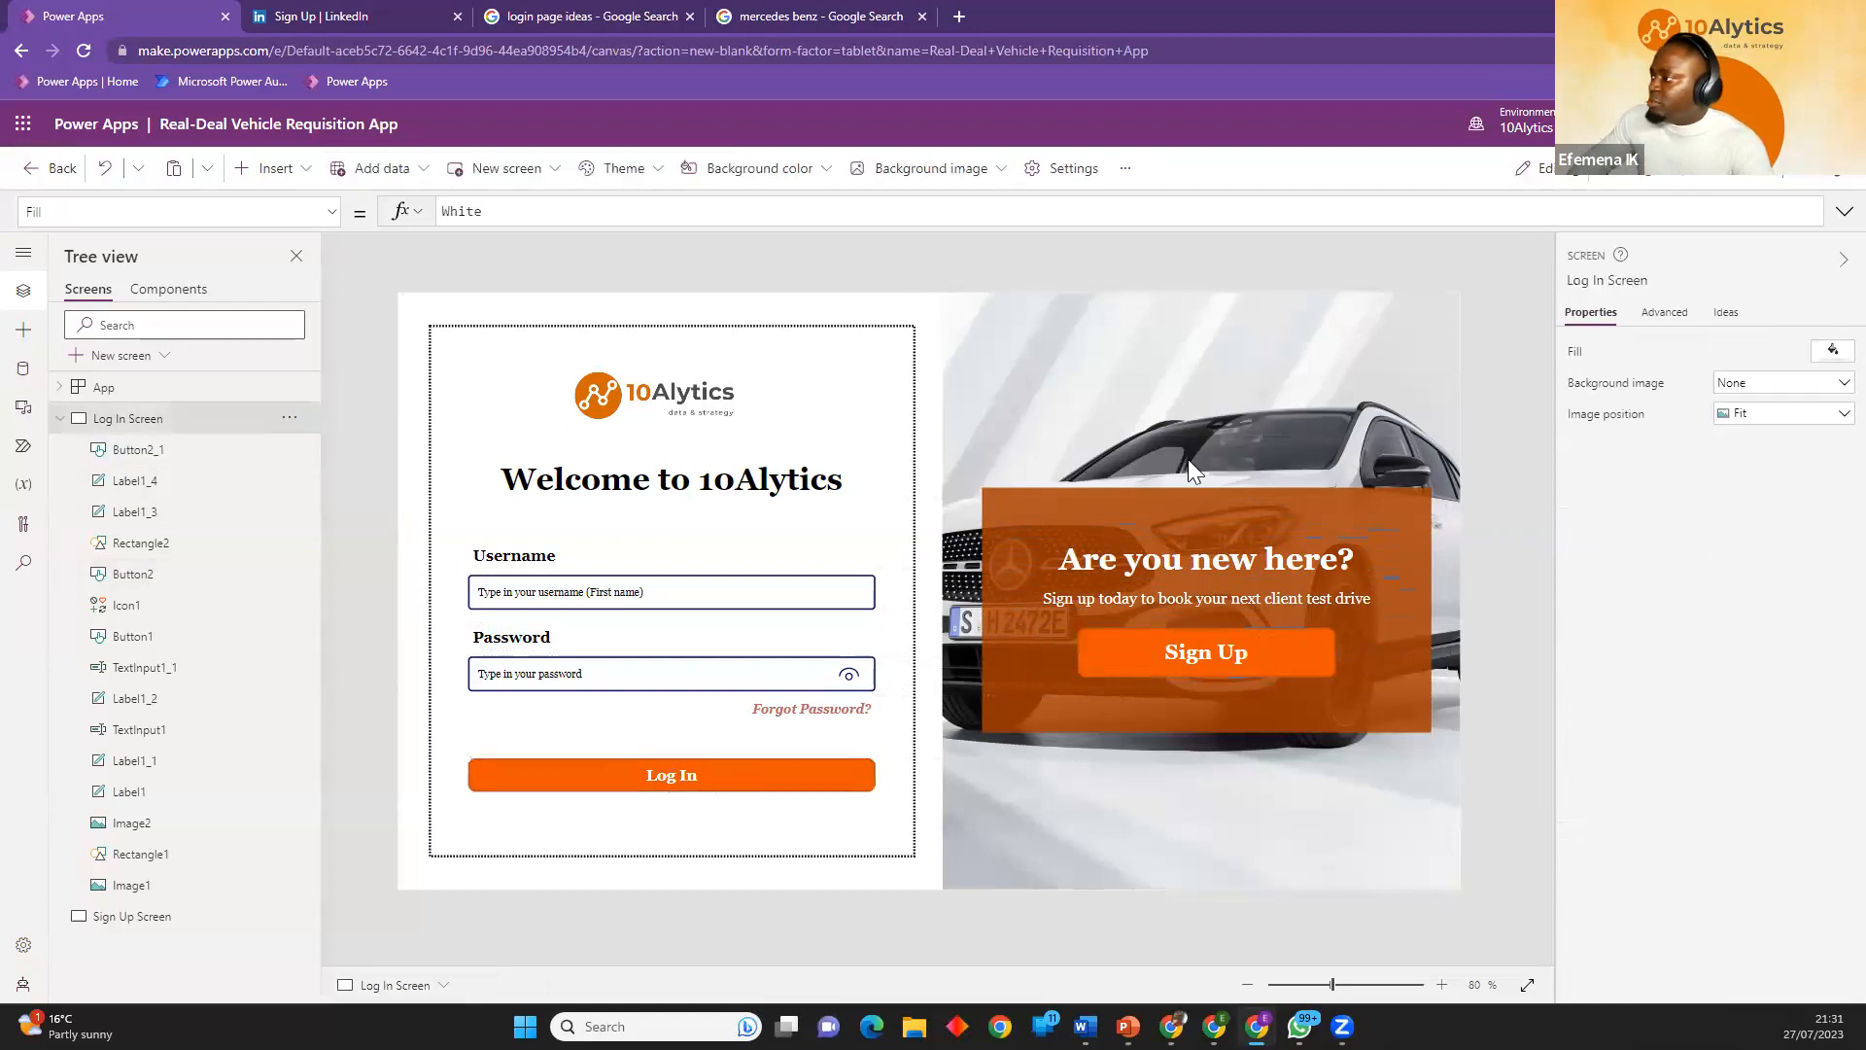
# Change the orange rectangle's fill to black and slightly reduce the color's opacity so the car shows through.
pyautogui.click(1232, 657)
pyautogui.click(1404, 629)
pyautogui.click(1831, 537)
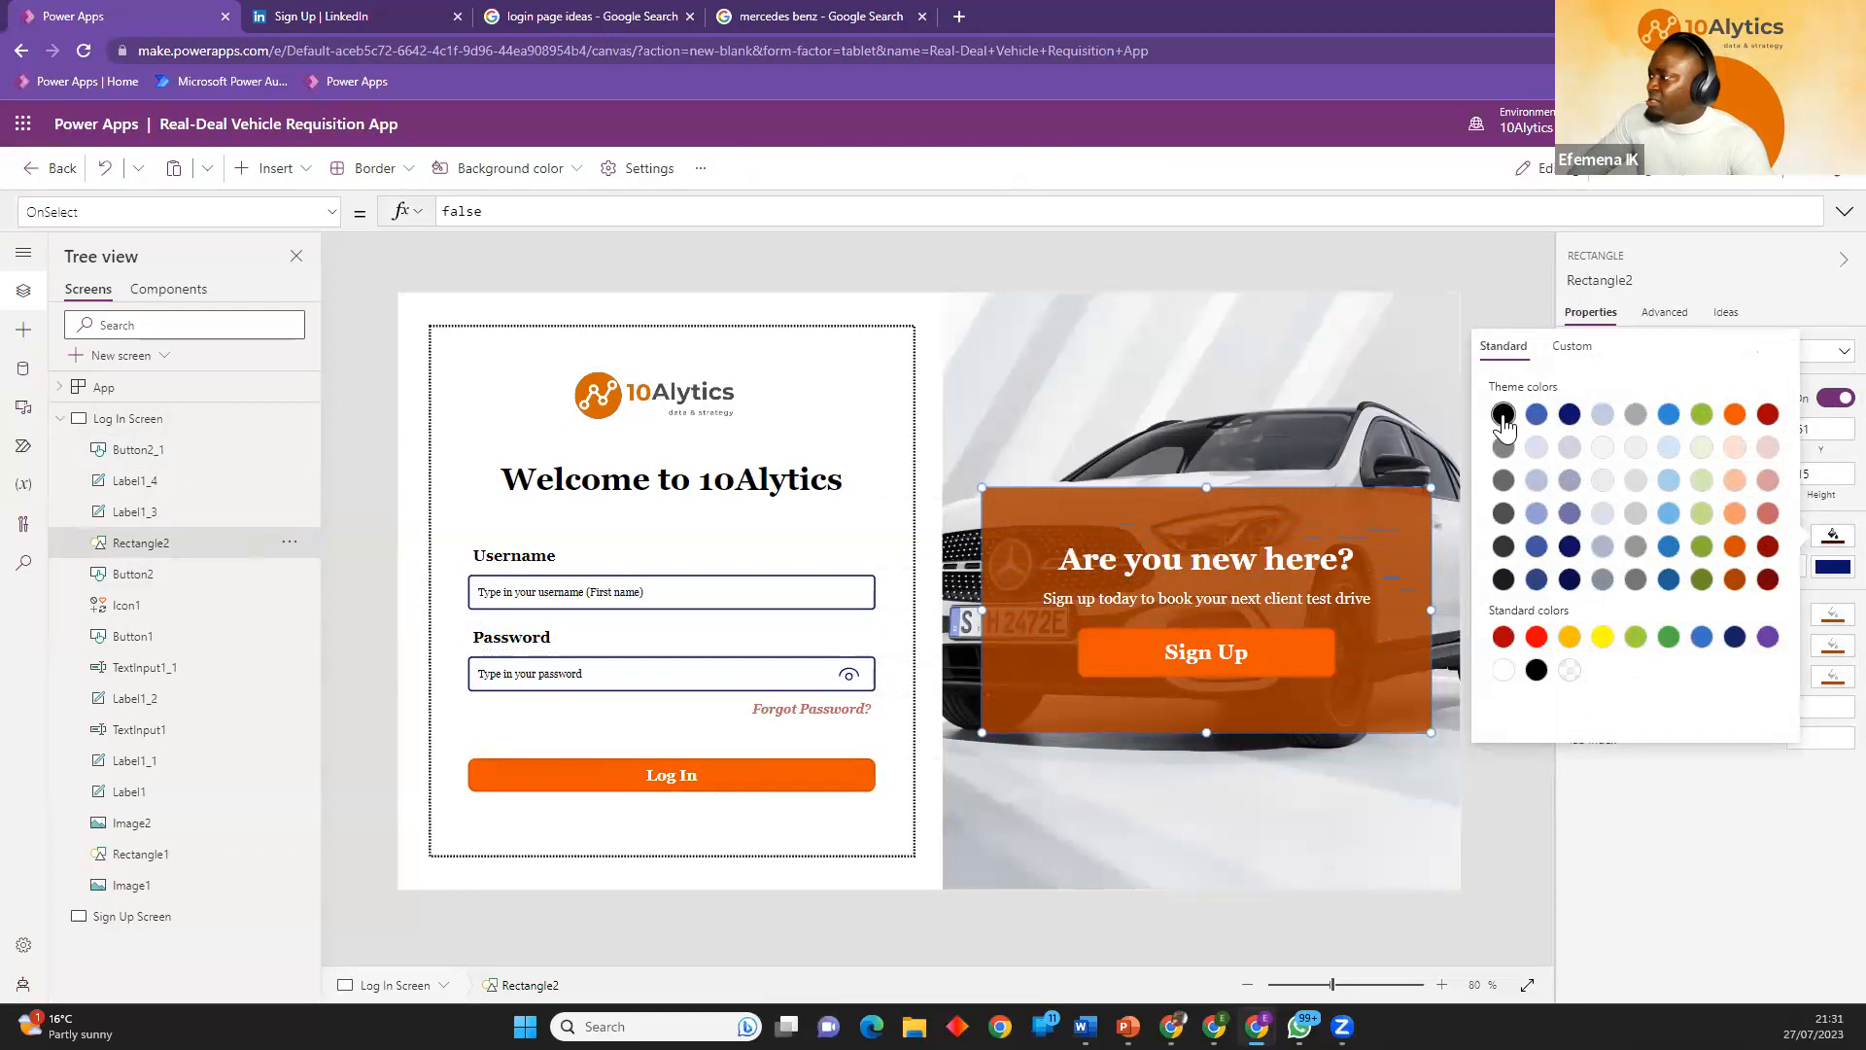
pyautogui.click(1503, 415)
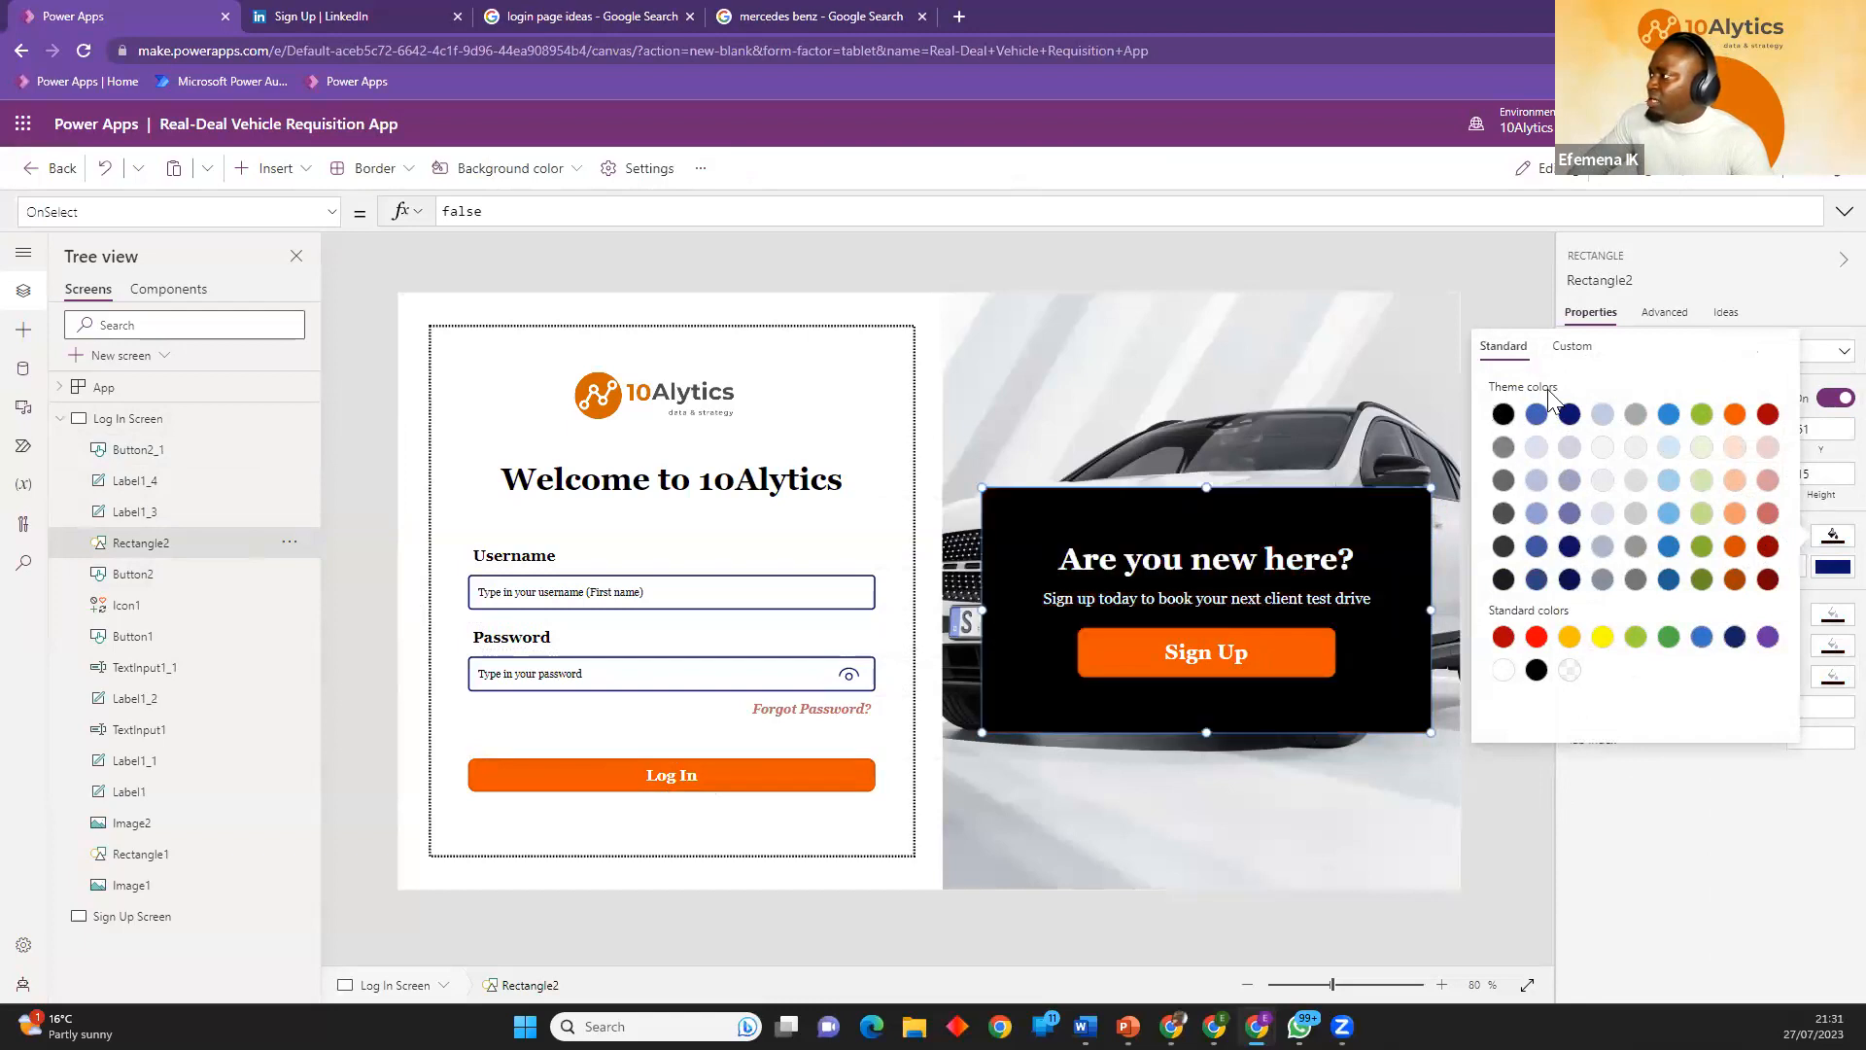
pyautogui.click(1572, 346)
pyautogui.moveTo(1774, 649); pyautogui.dragTo(1748, 653)
pyautogui.click(1485, 820)
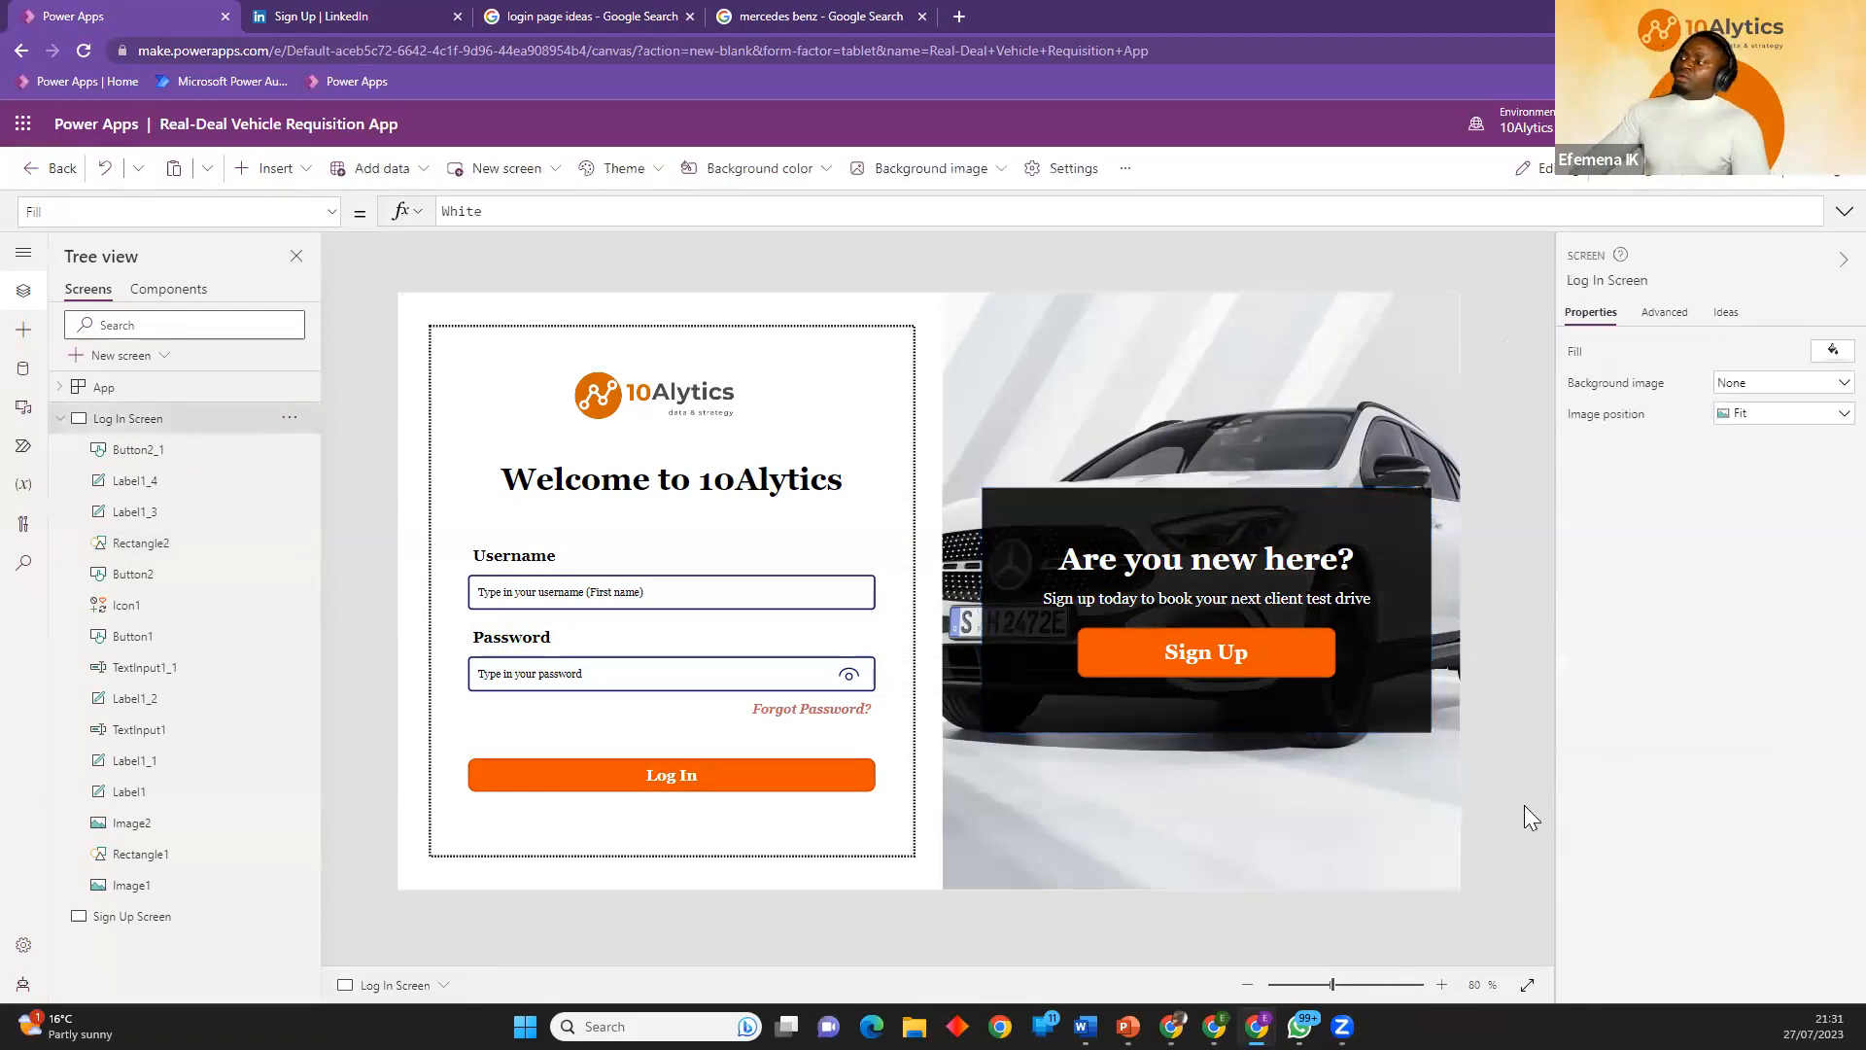
# Resize the black rectangle to about 566 by 300 and position it at about X 751, Y 242.
pyautogui.click(1377, 683)
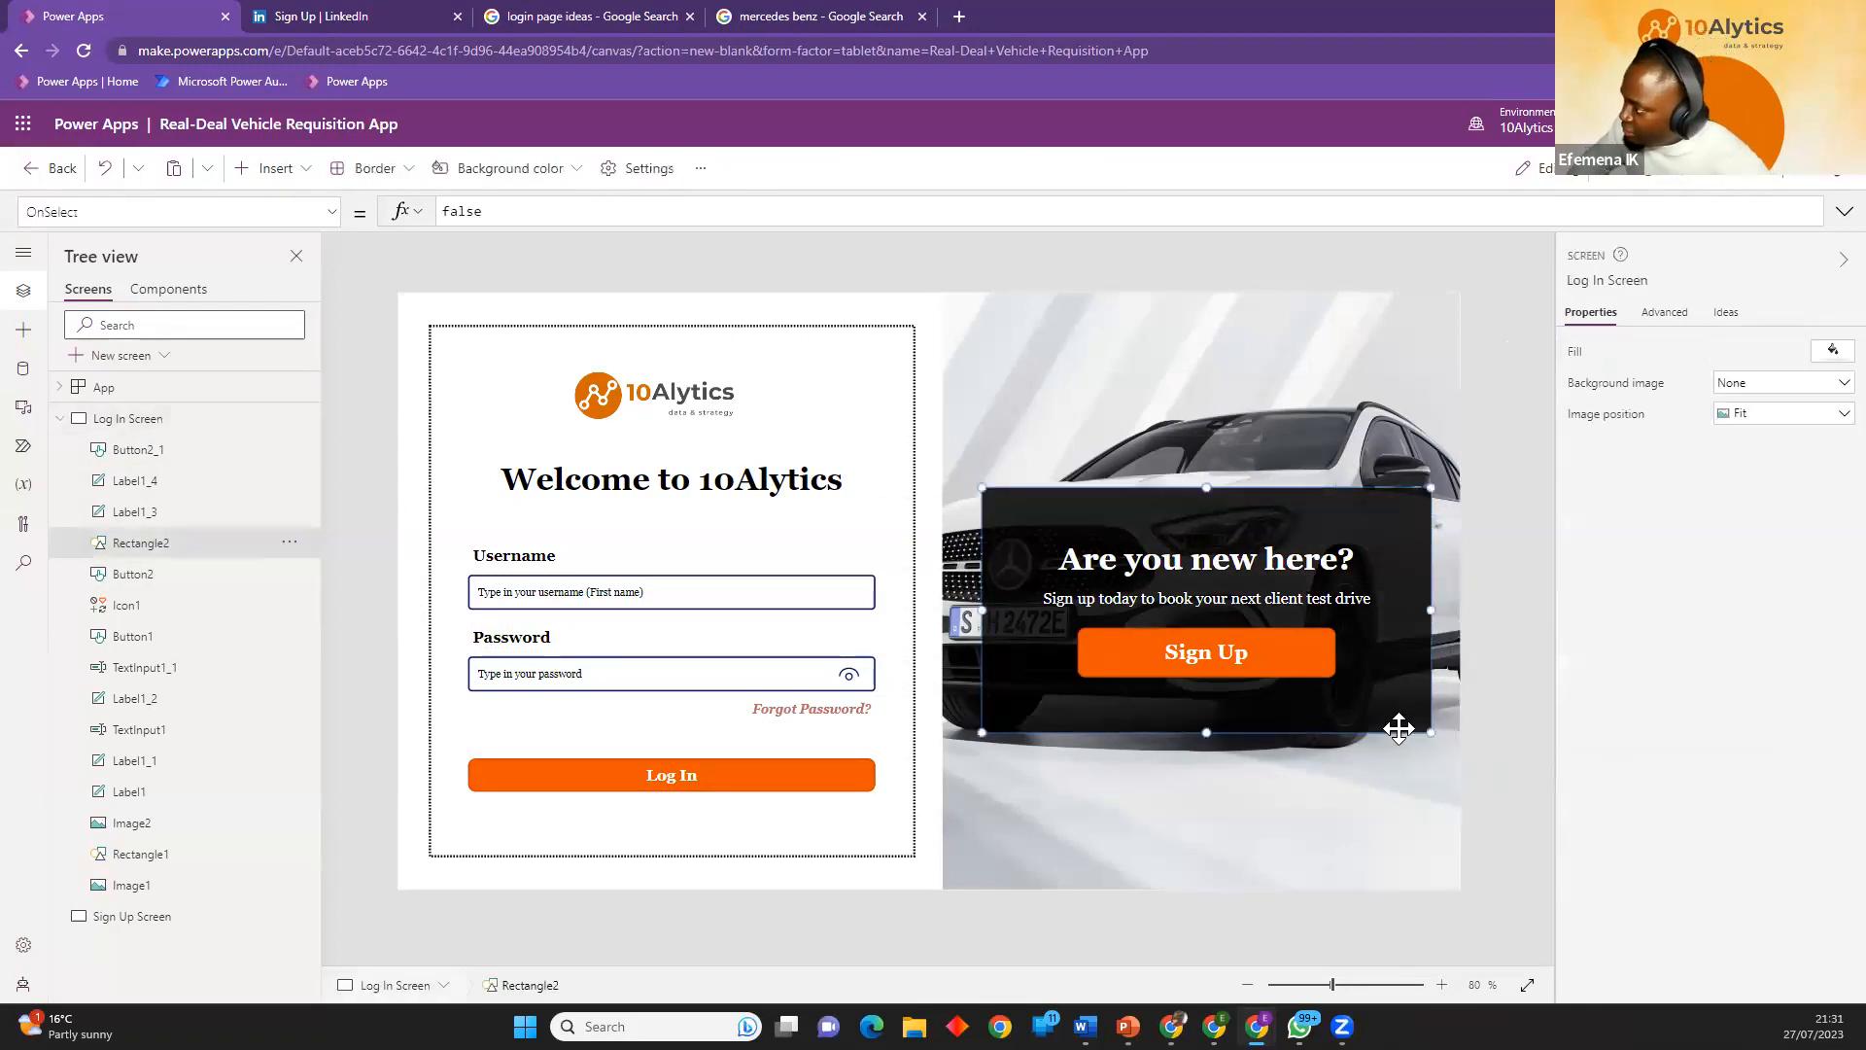
pyautogui.moveTo(1431, 731); pyautogui.dragTo(1367, 703)
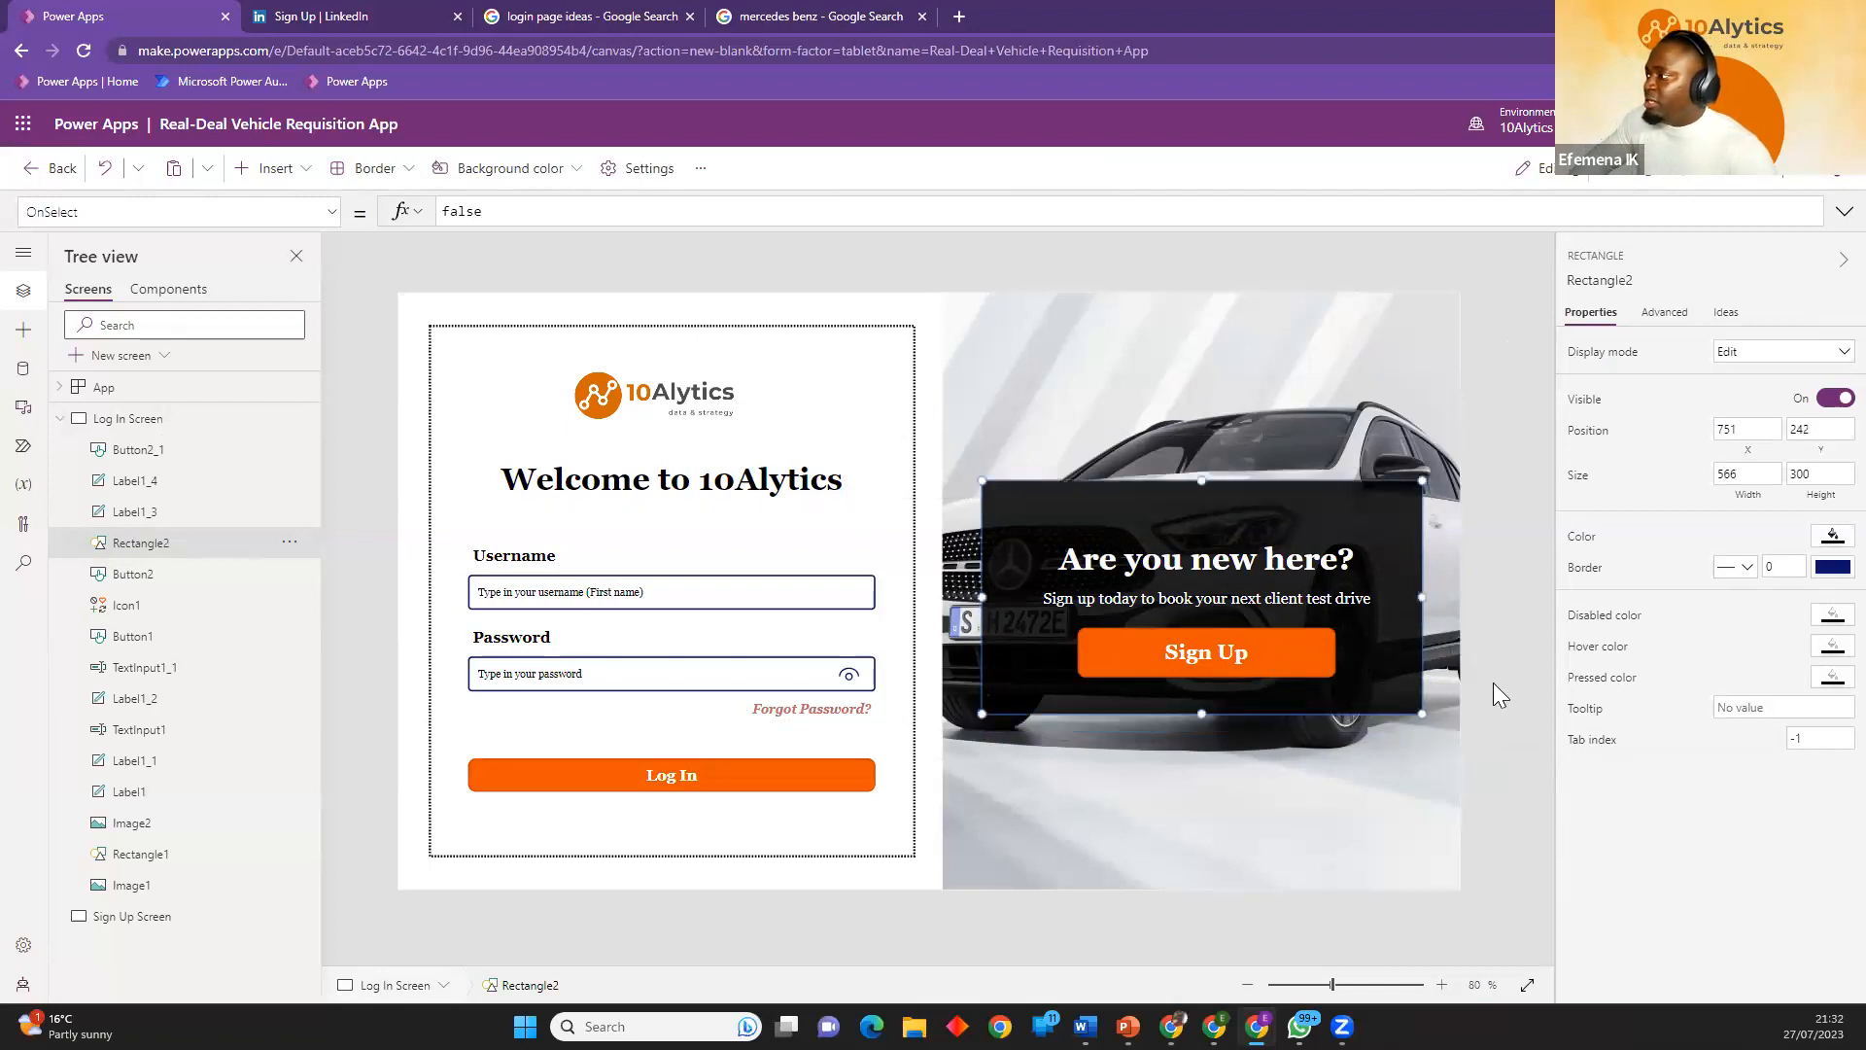
pyautogui.click(1499, 692)
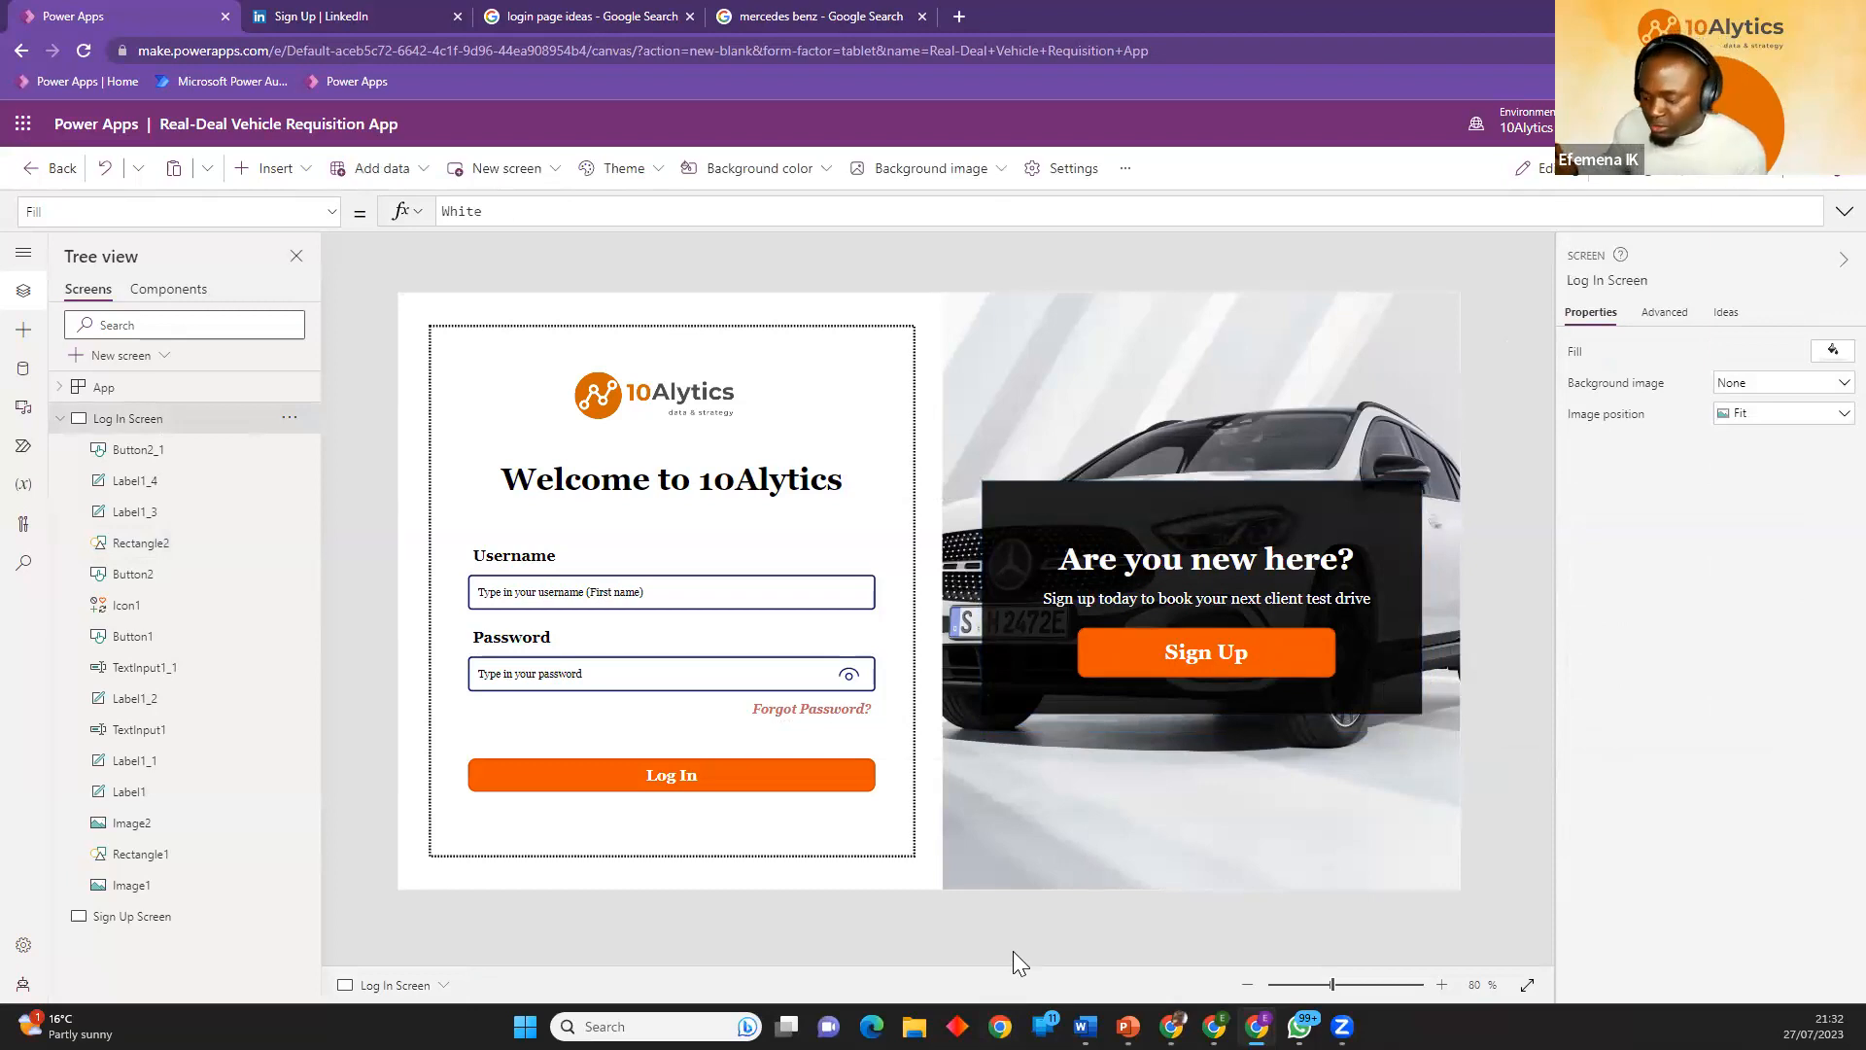
# Preview the app and replace the username placeholder with the user's first name.
pyautogui.click(1375, 486)
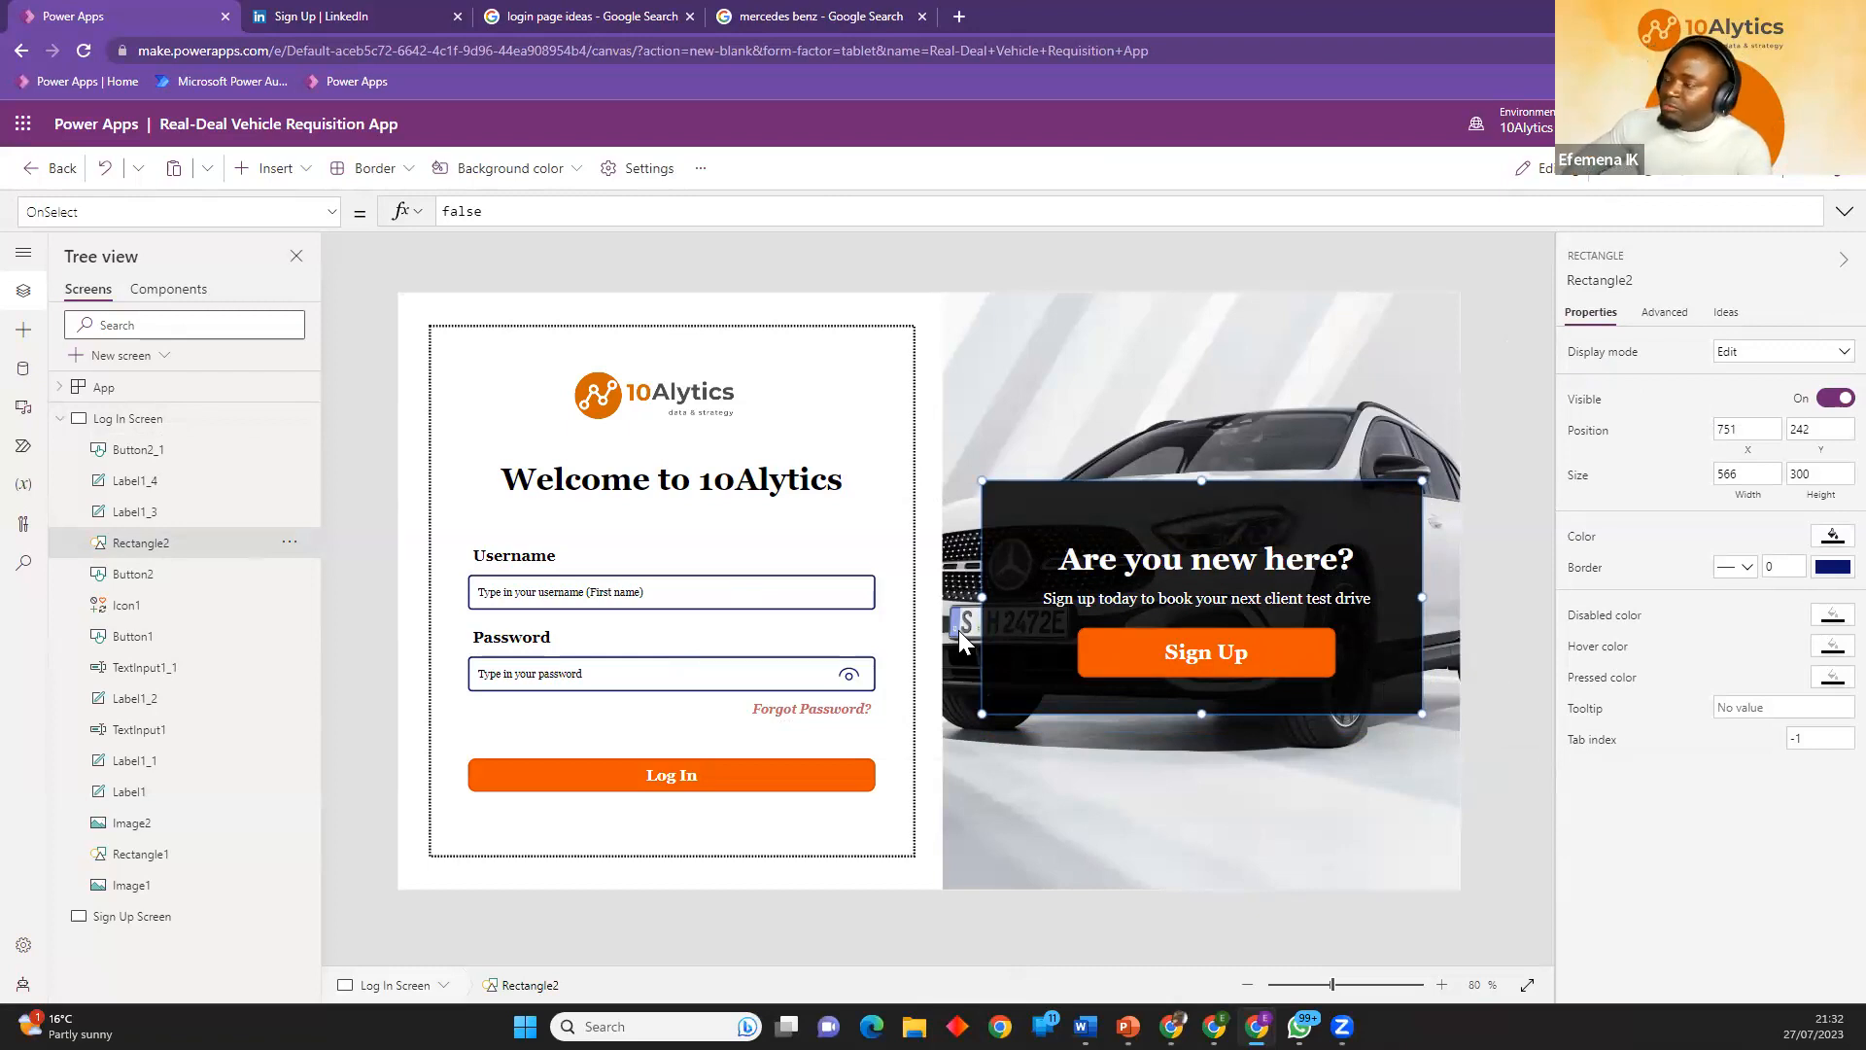
pyautogui.click(1726, 185)
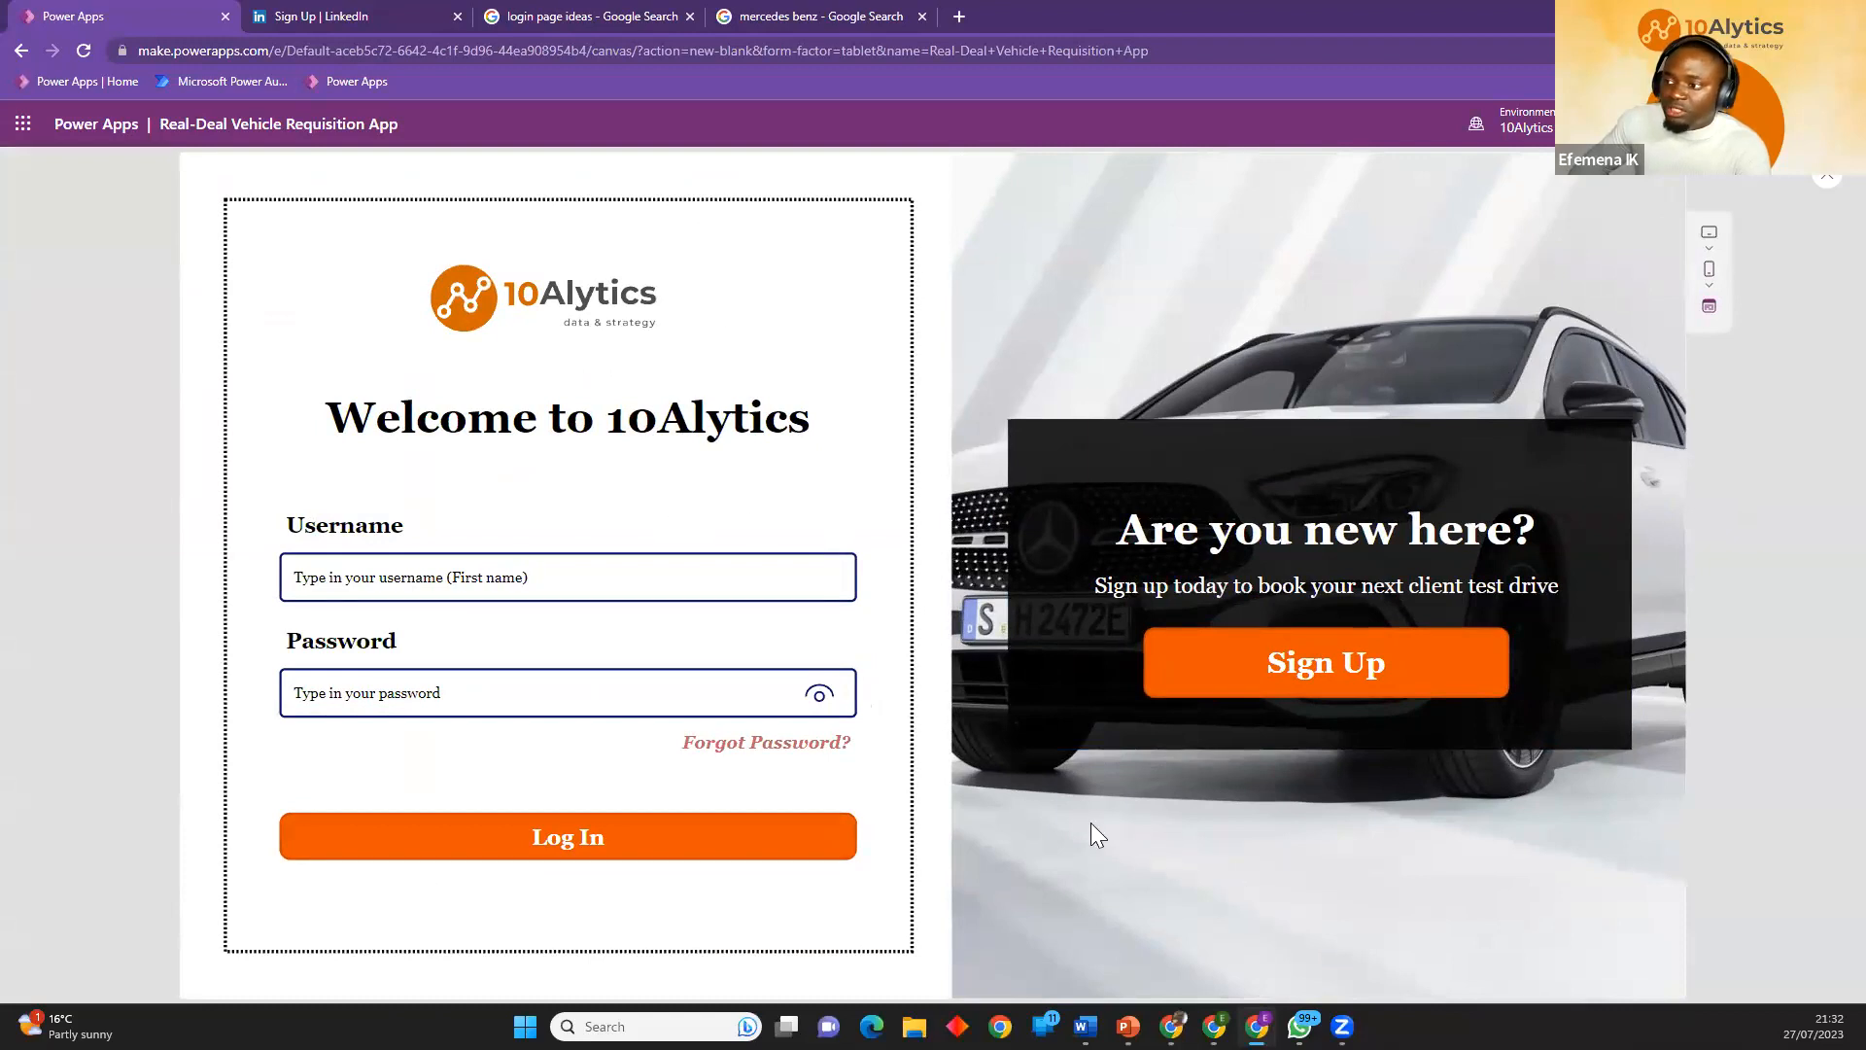
pyautogui.click(335, 576)
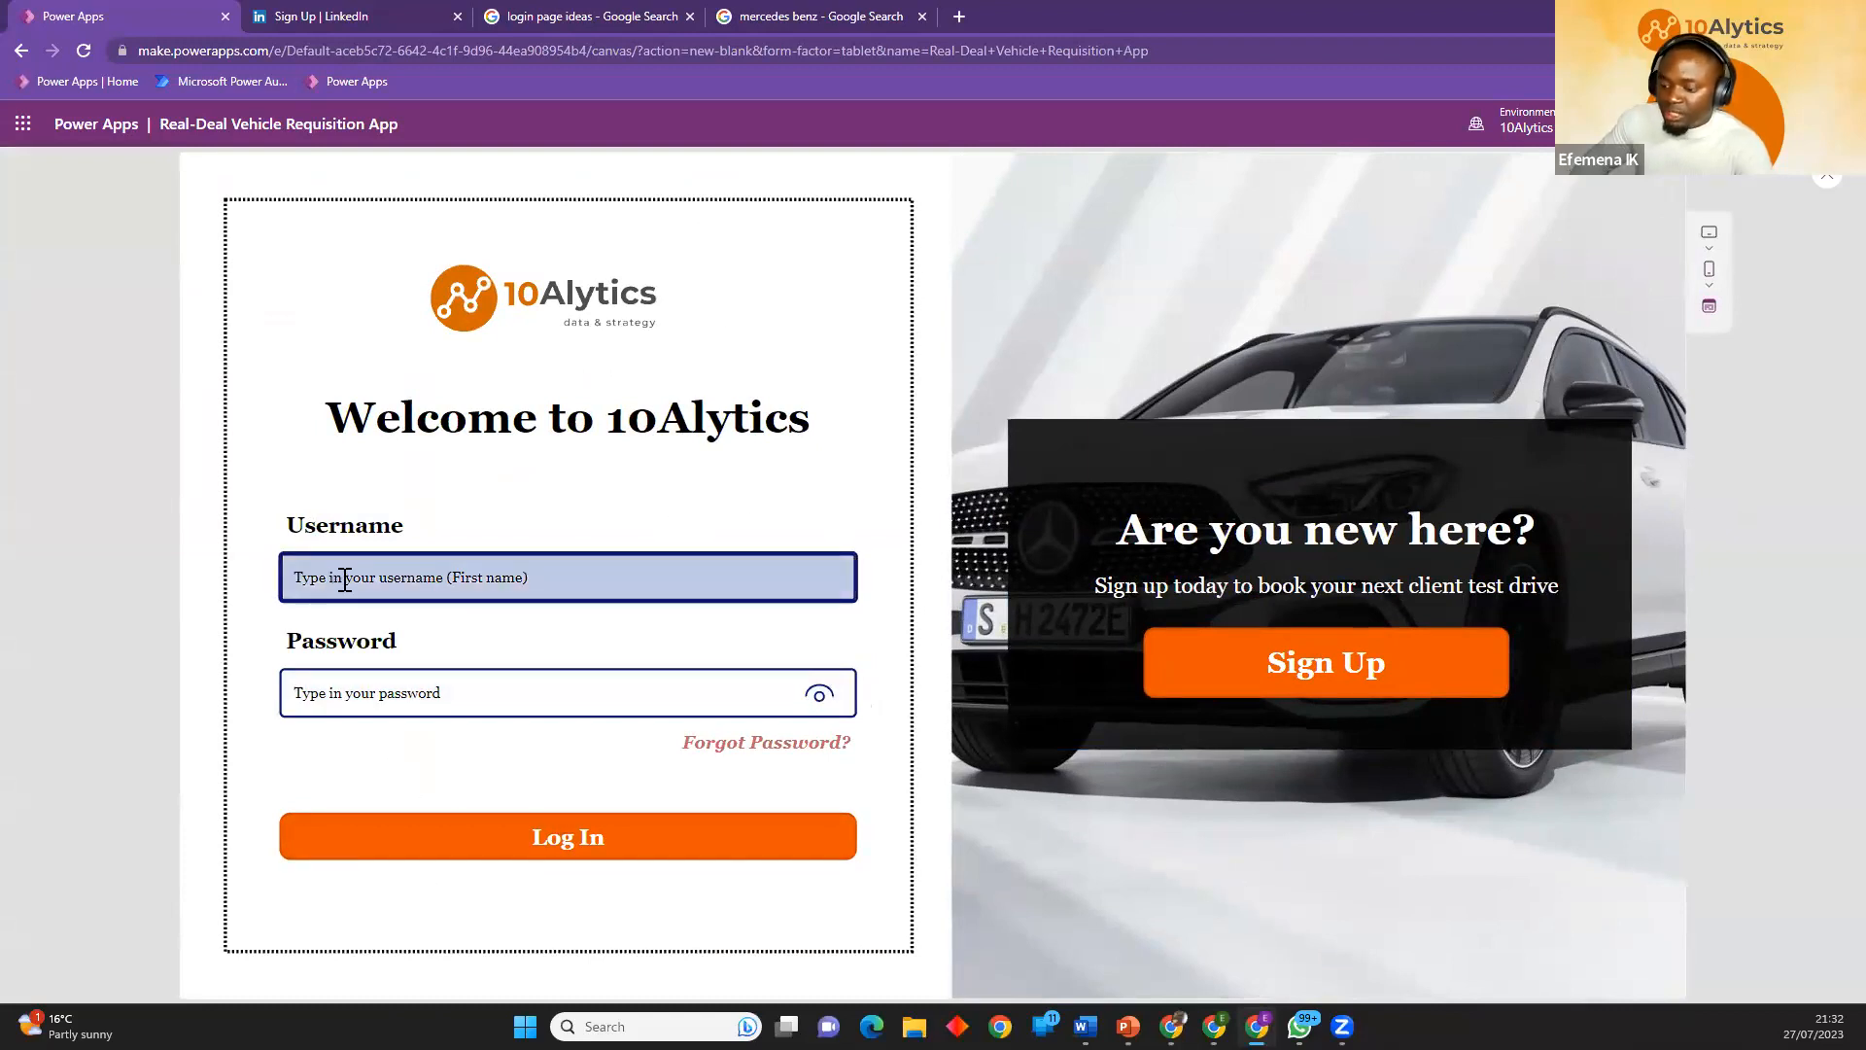
pyautogui.write('Efemna')
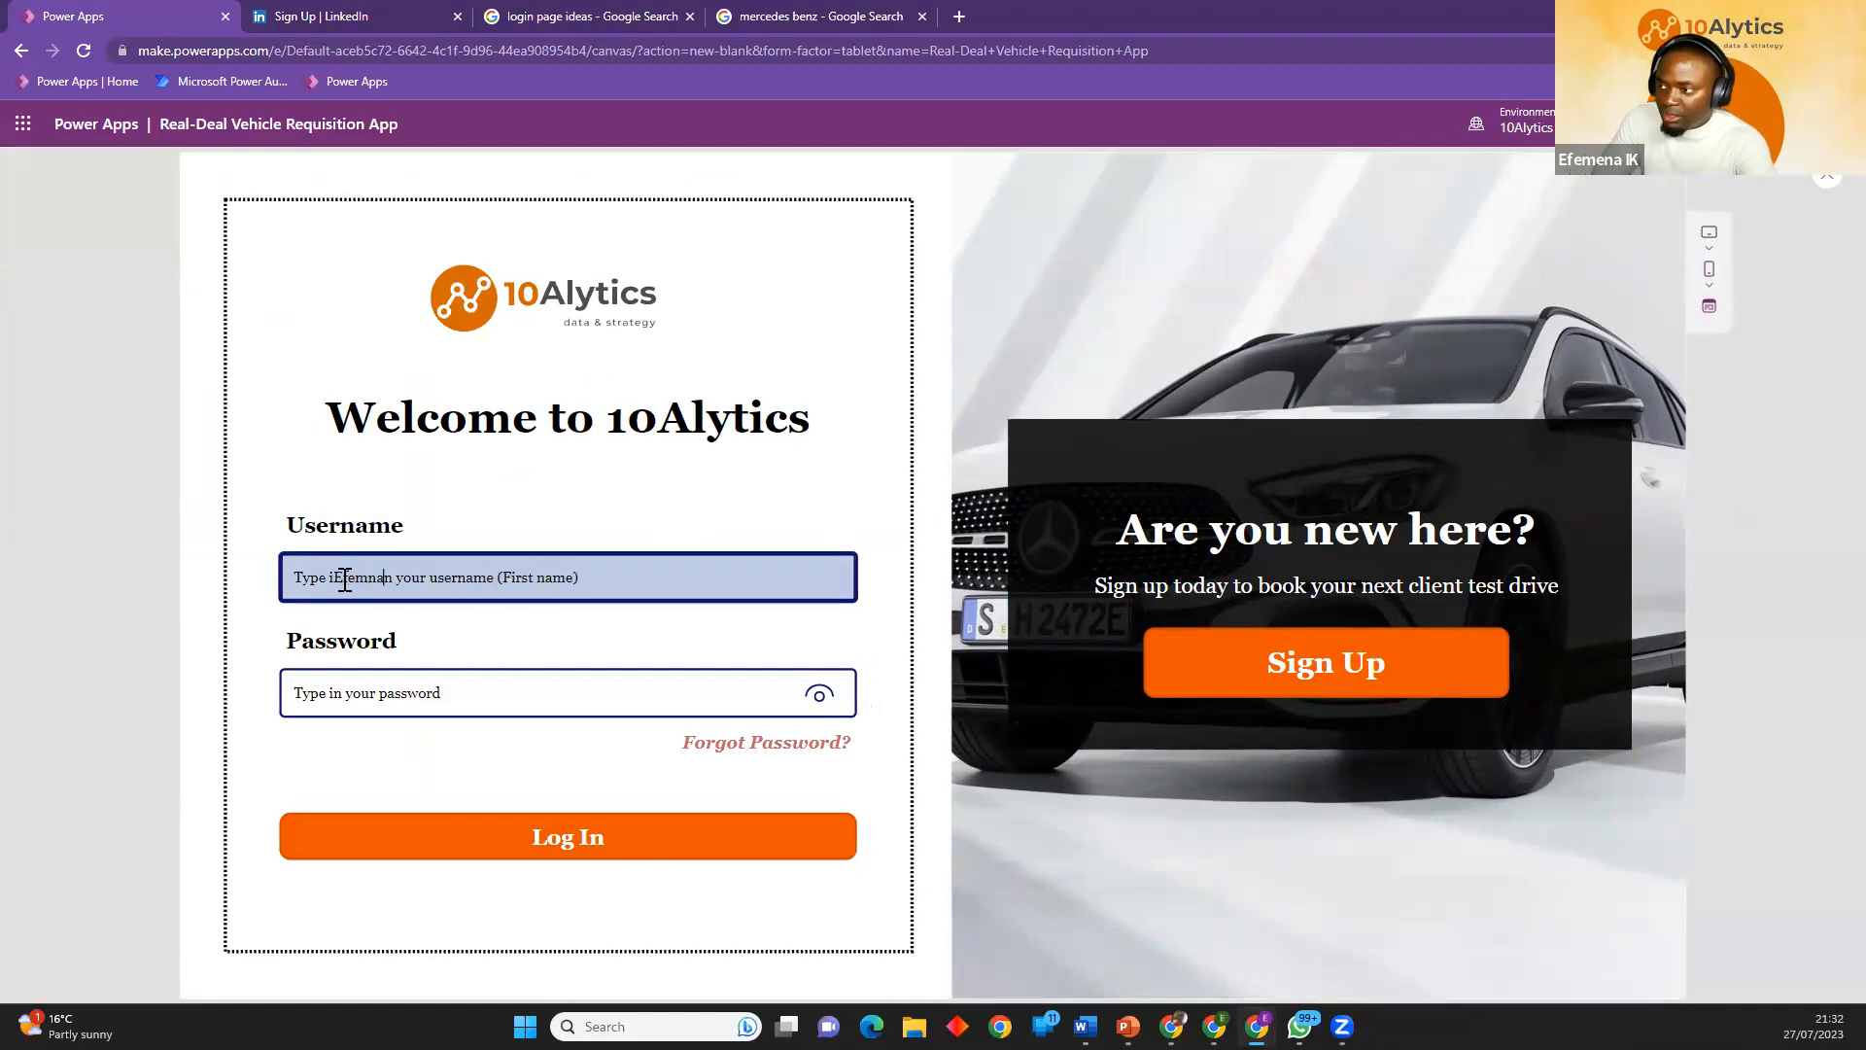
pyautogui.hotkey('ctrl', 'a')
pyautogui.write('Efemena')
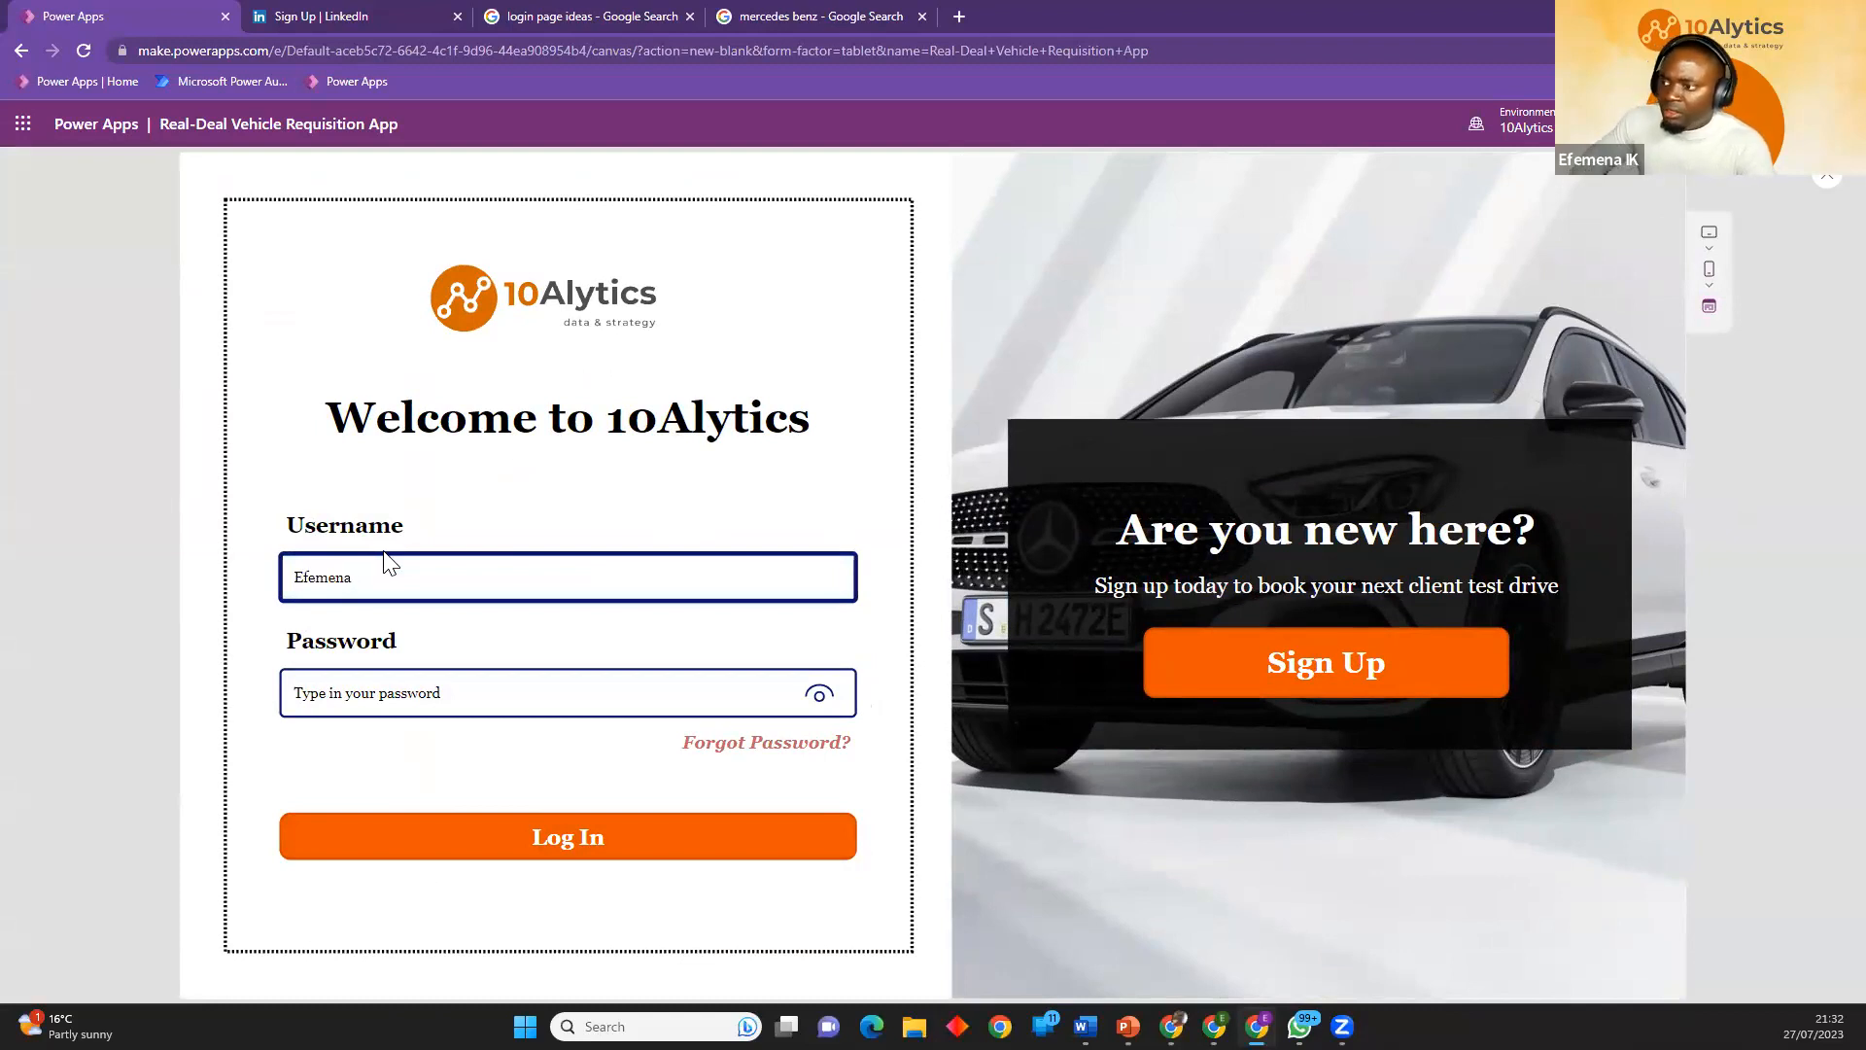
# Replace the password placeholder with the account password and submit the login form in the preview.
pyautogui.click(383, 692)
pyautogui.hotkey('ctrl', 'a')
pyautogui.write('1')
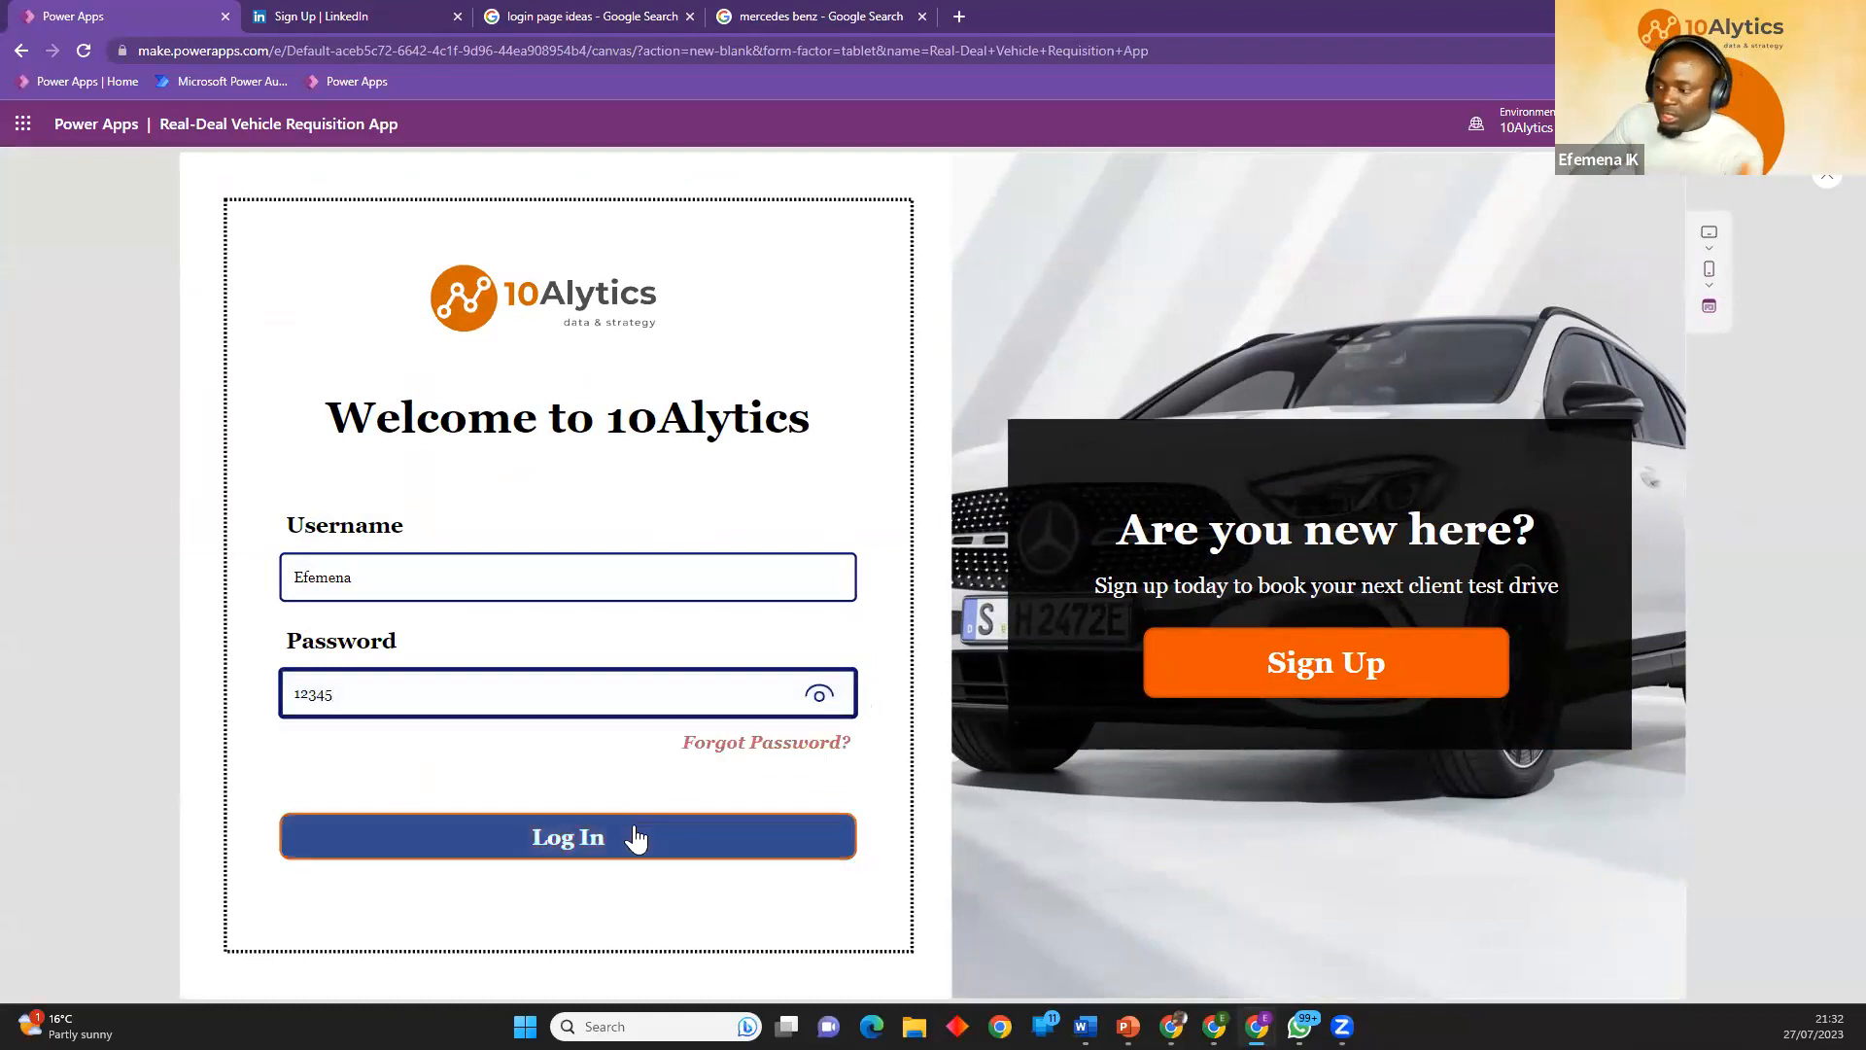
pyautogui.click(543, 839)
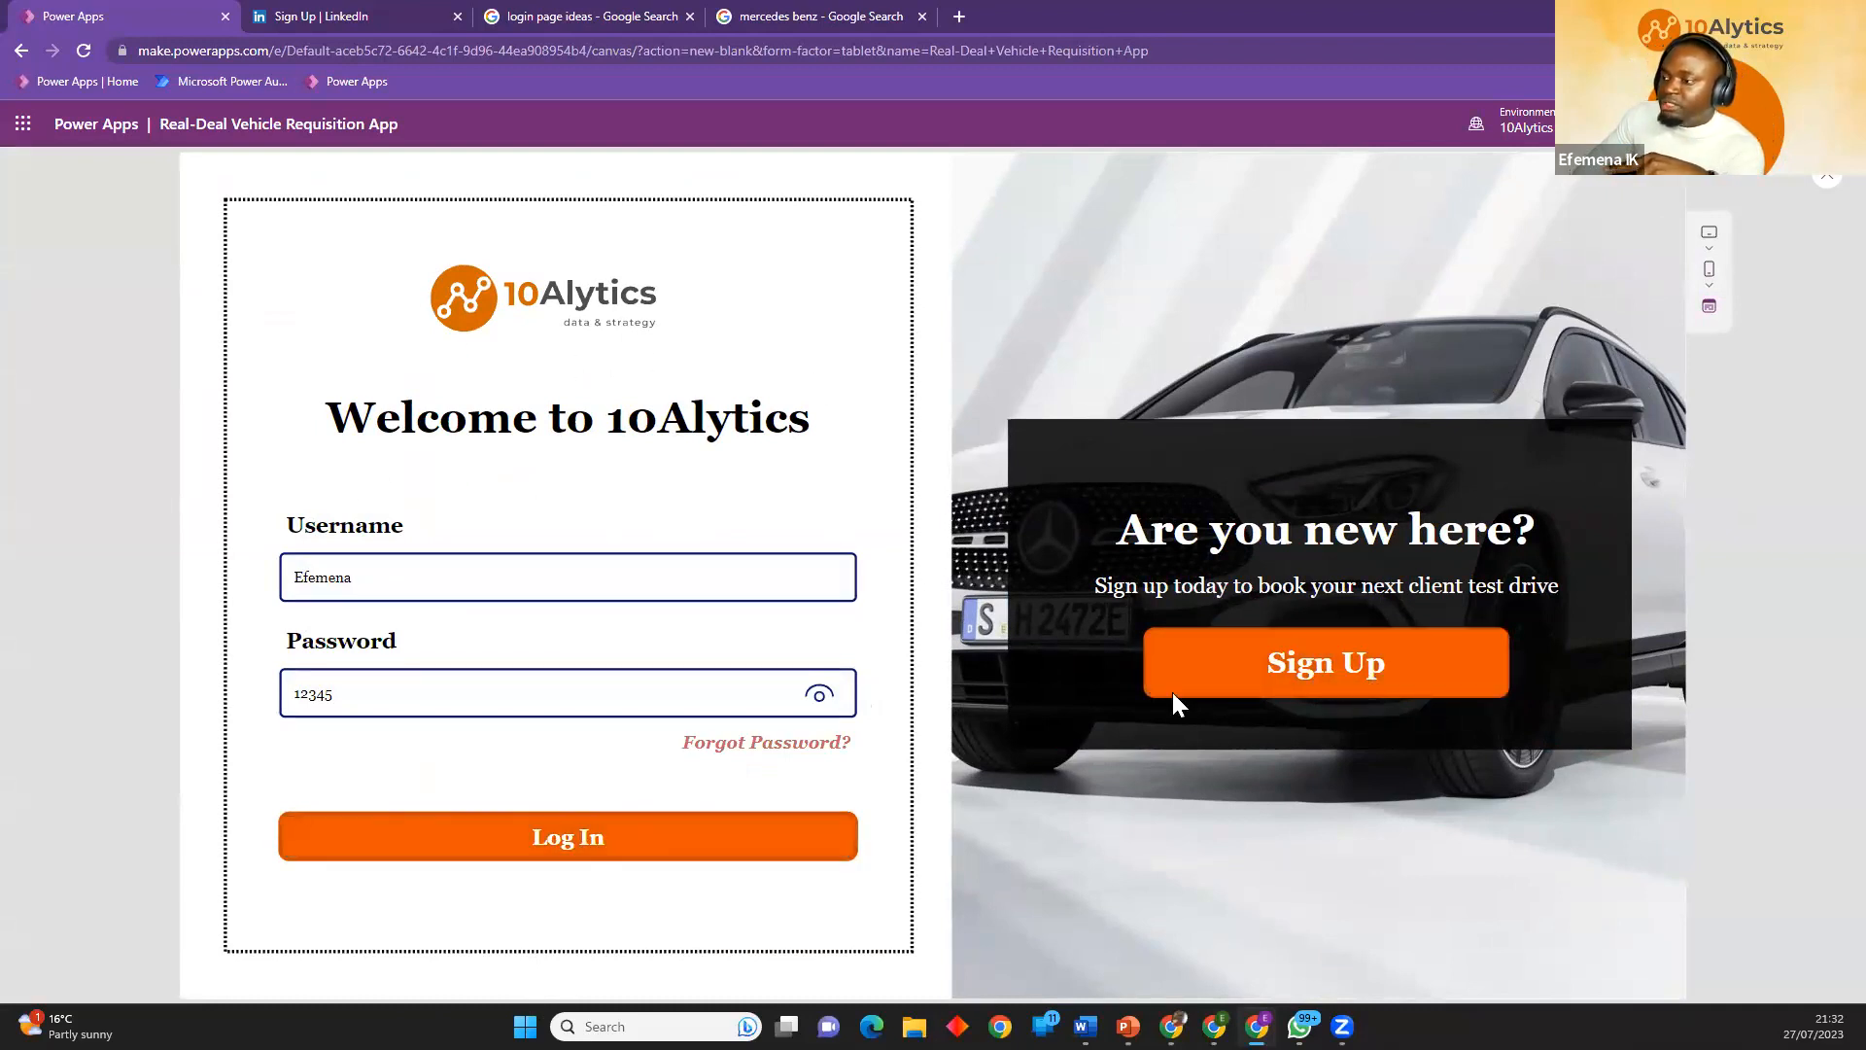
# Test the Sign Up button in the preview, then close the preview and dismiss the tip.
pyautogui.click(1357, 673)
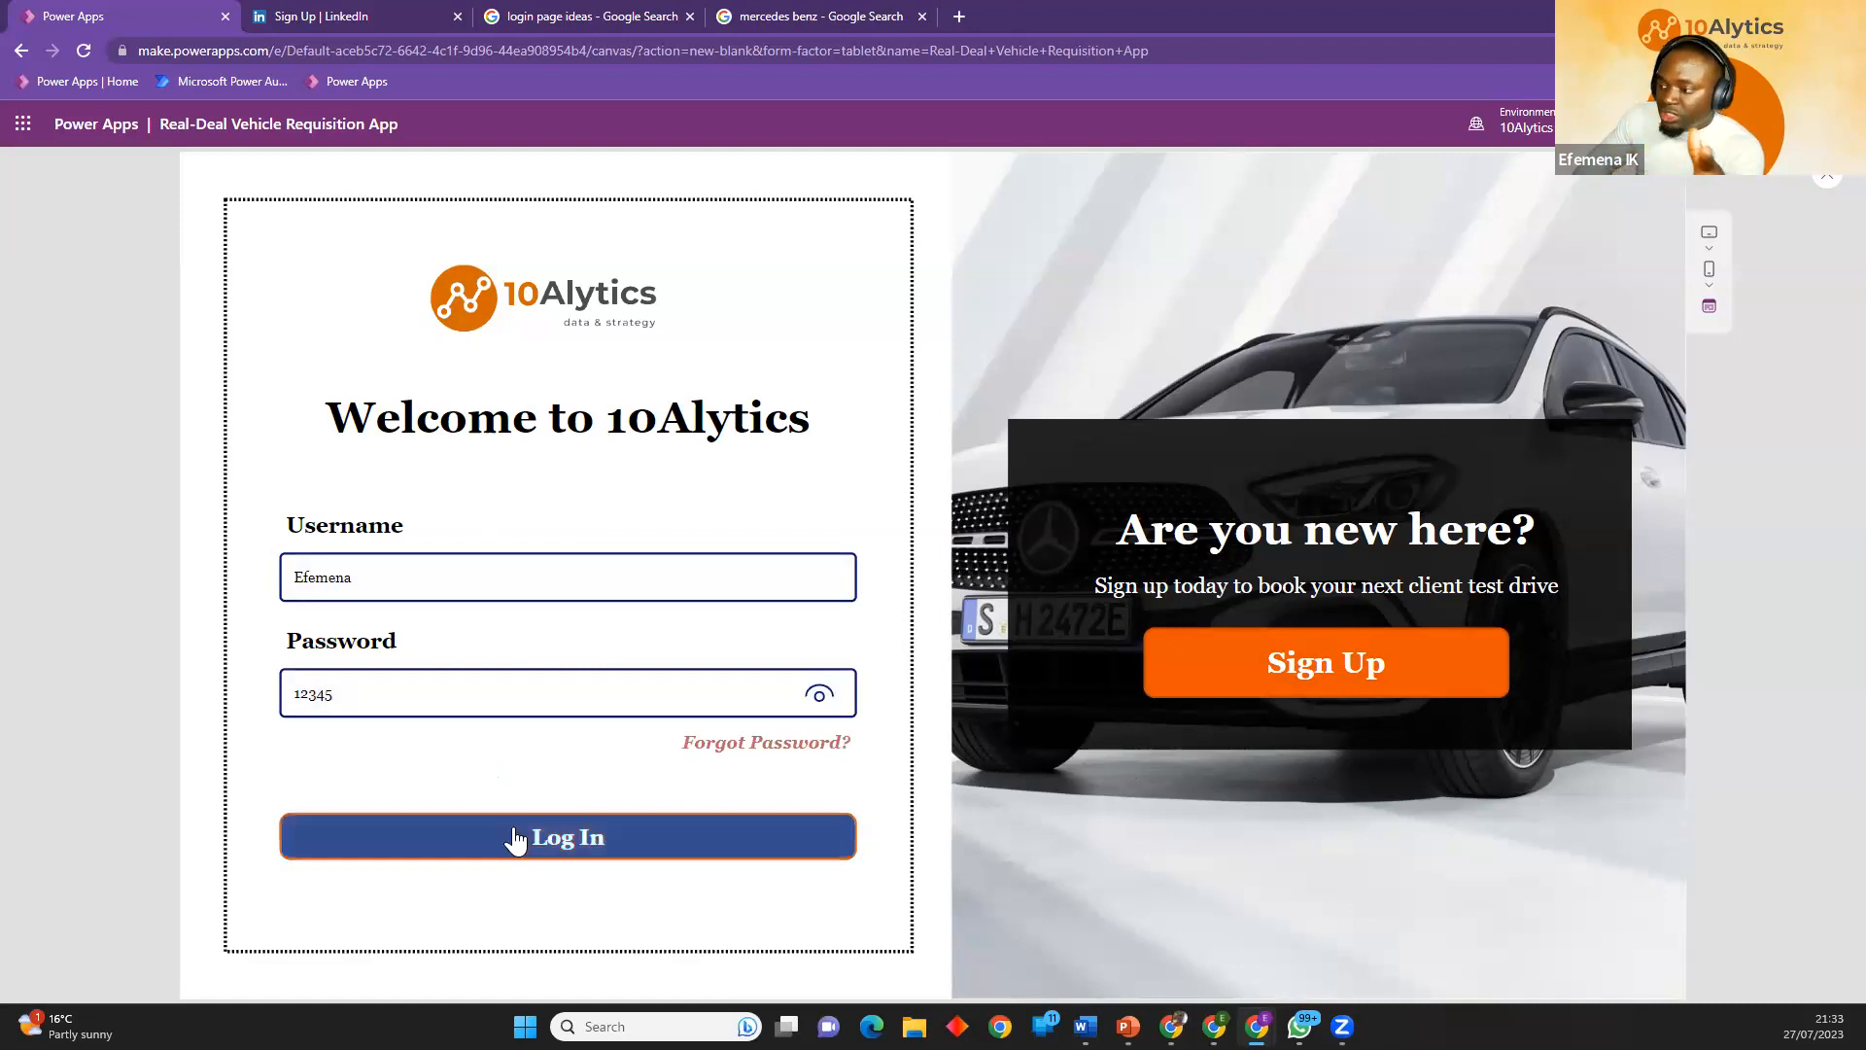
pyautogui.click(1825, 186)
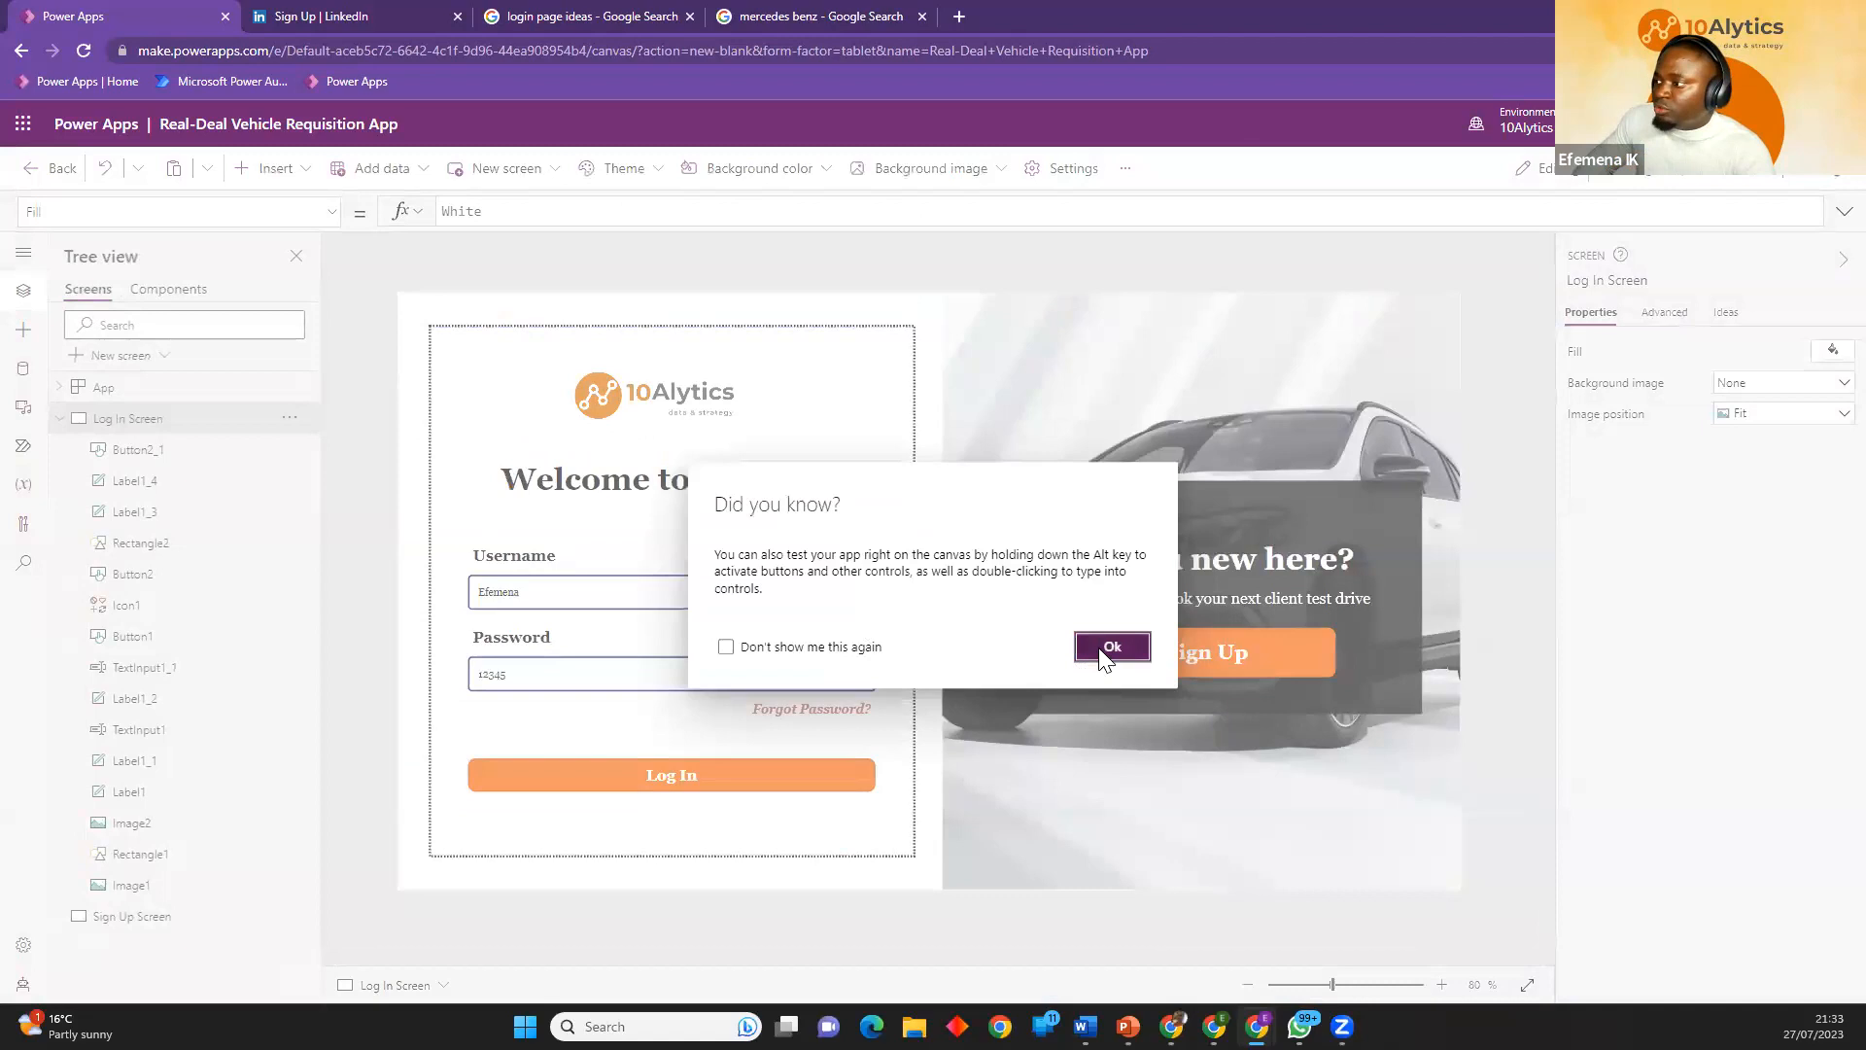
pyautogui.click(1108, 646)
# Review the Log In Screen, its Sign Up button and the Sign Up Screen in the app's screen list.
pyautogui.click(60, 418)
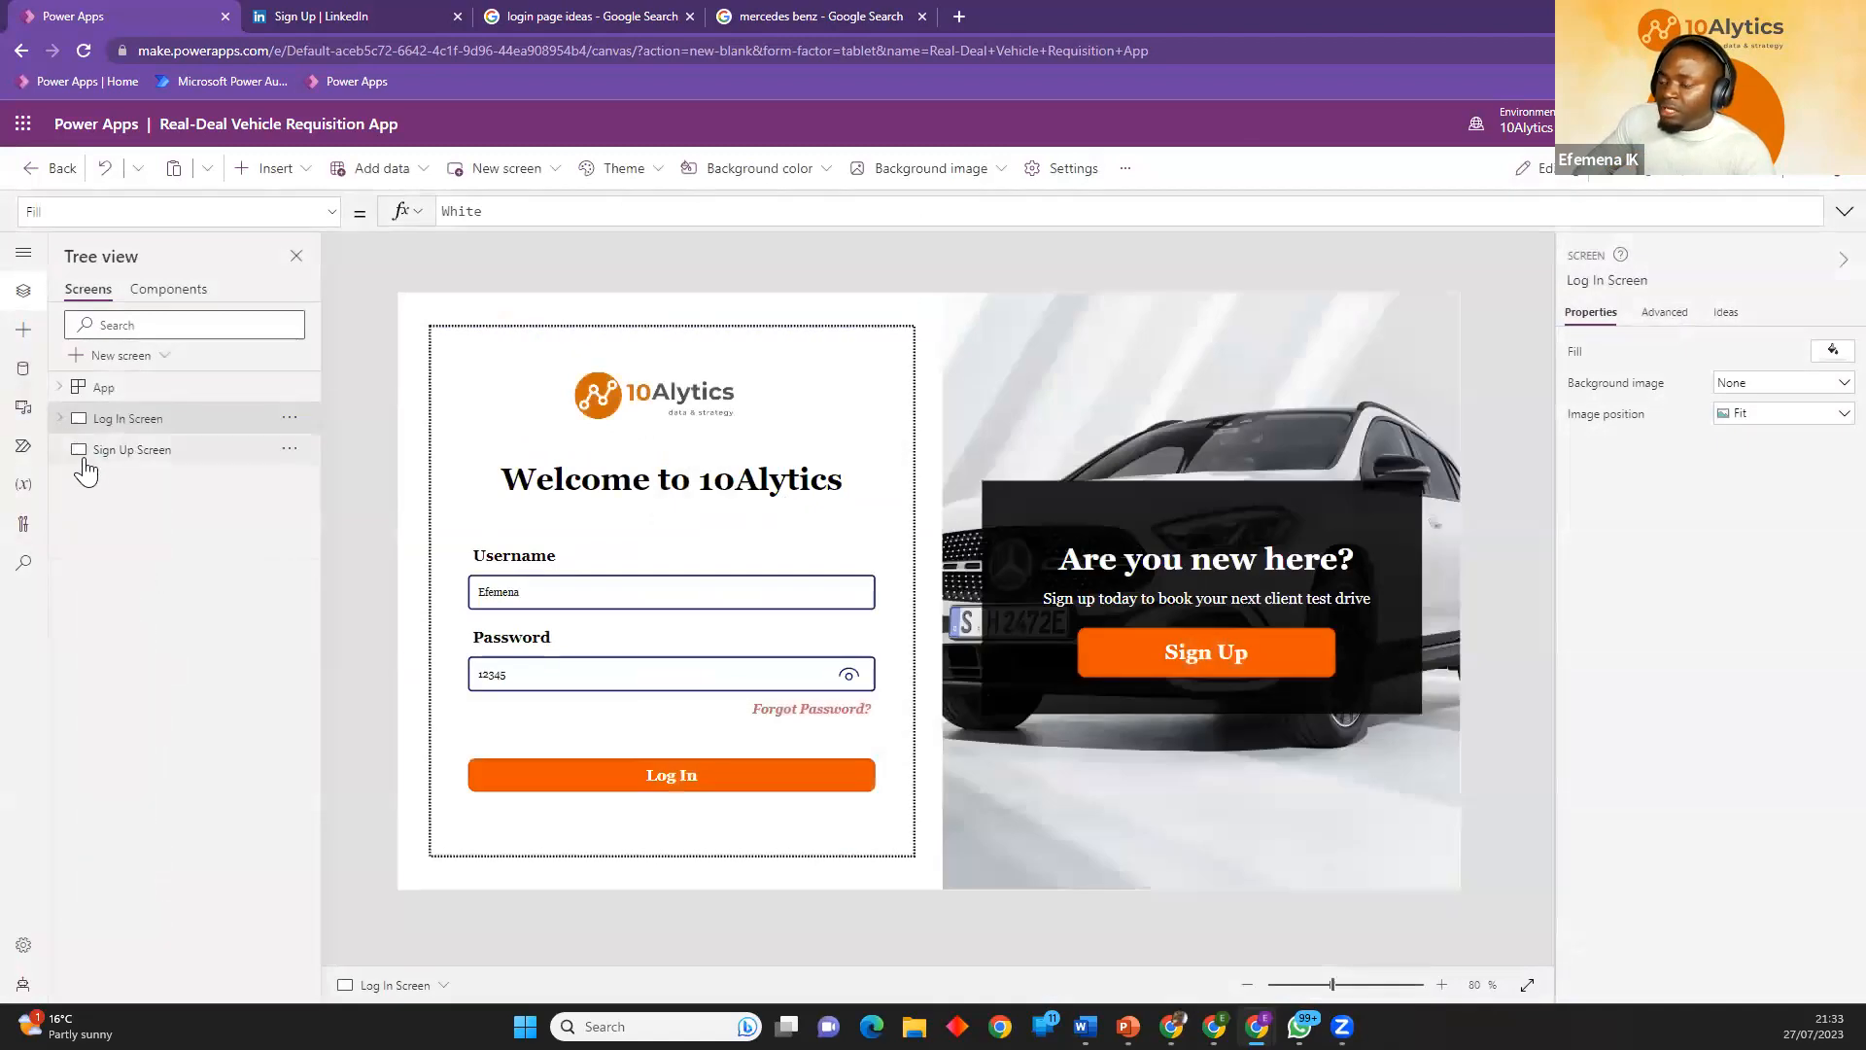
pyautogui.click(155, 464)
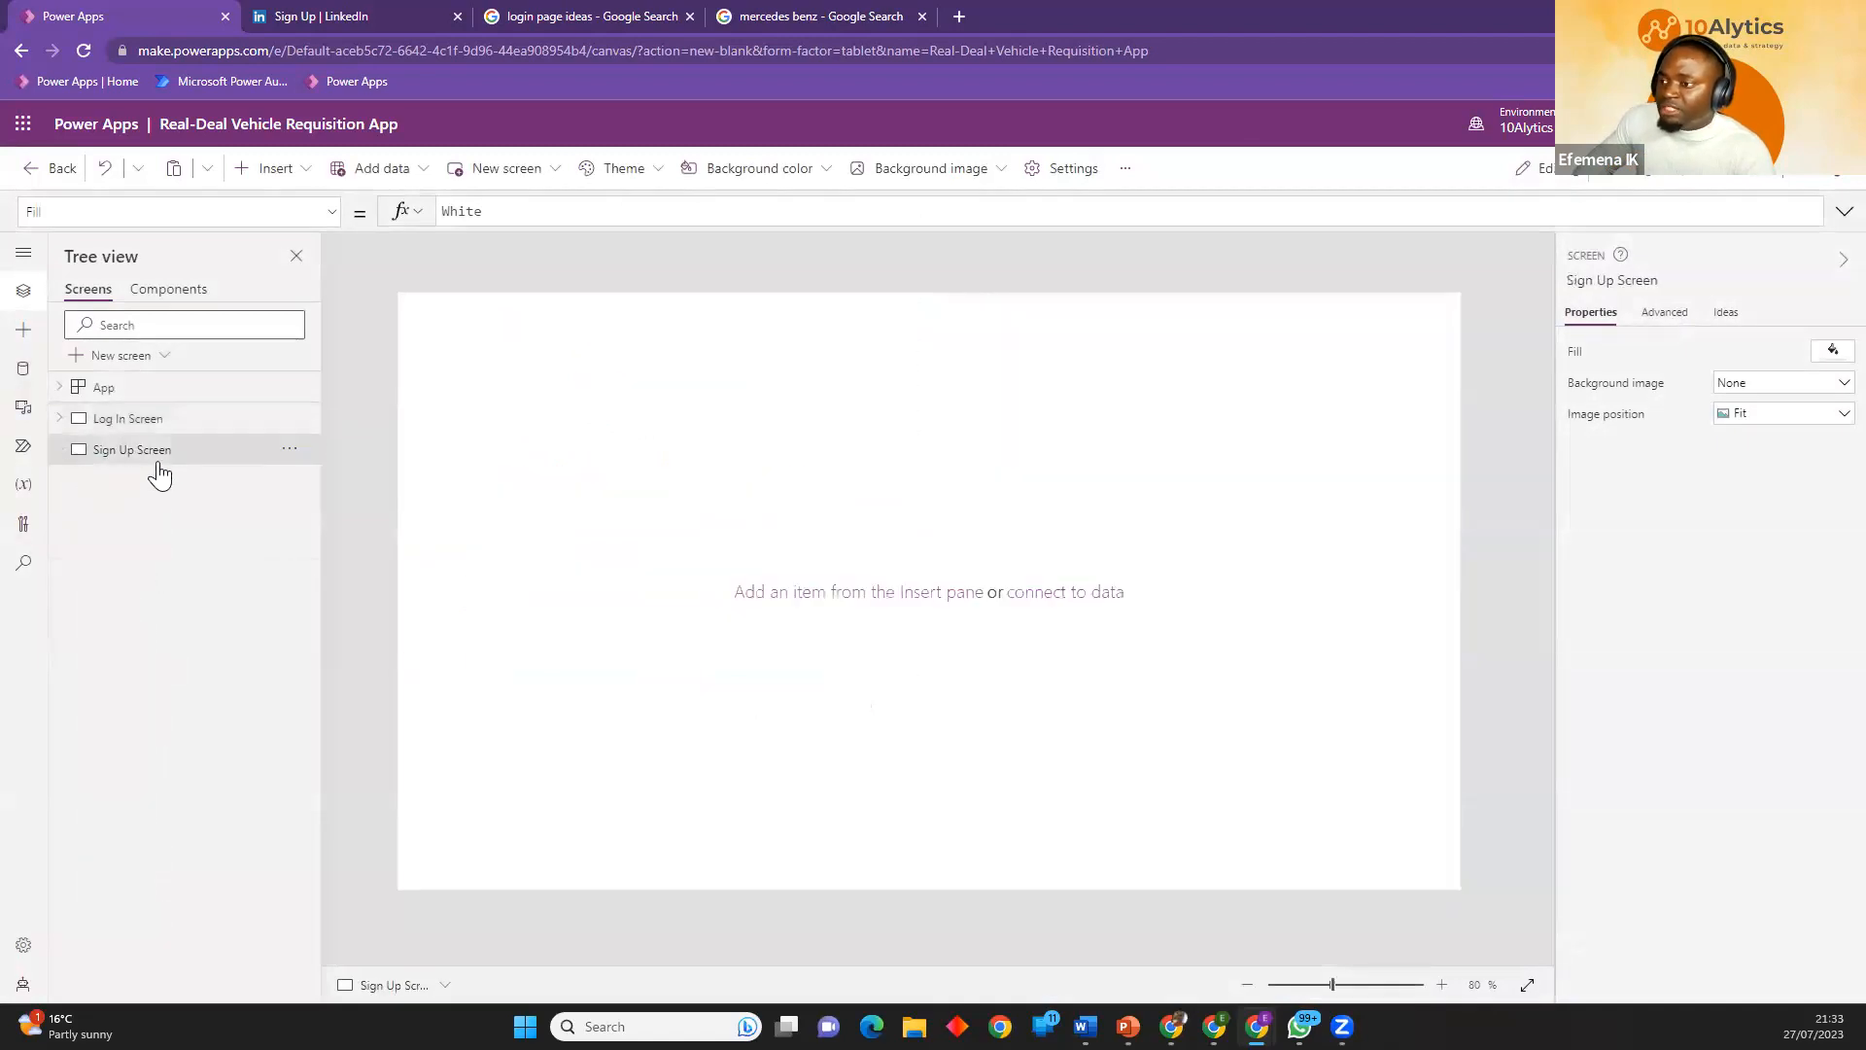
pyautogui.click(117, 428)
pyautogui.click(1217, 648)
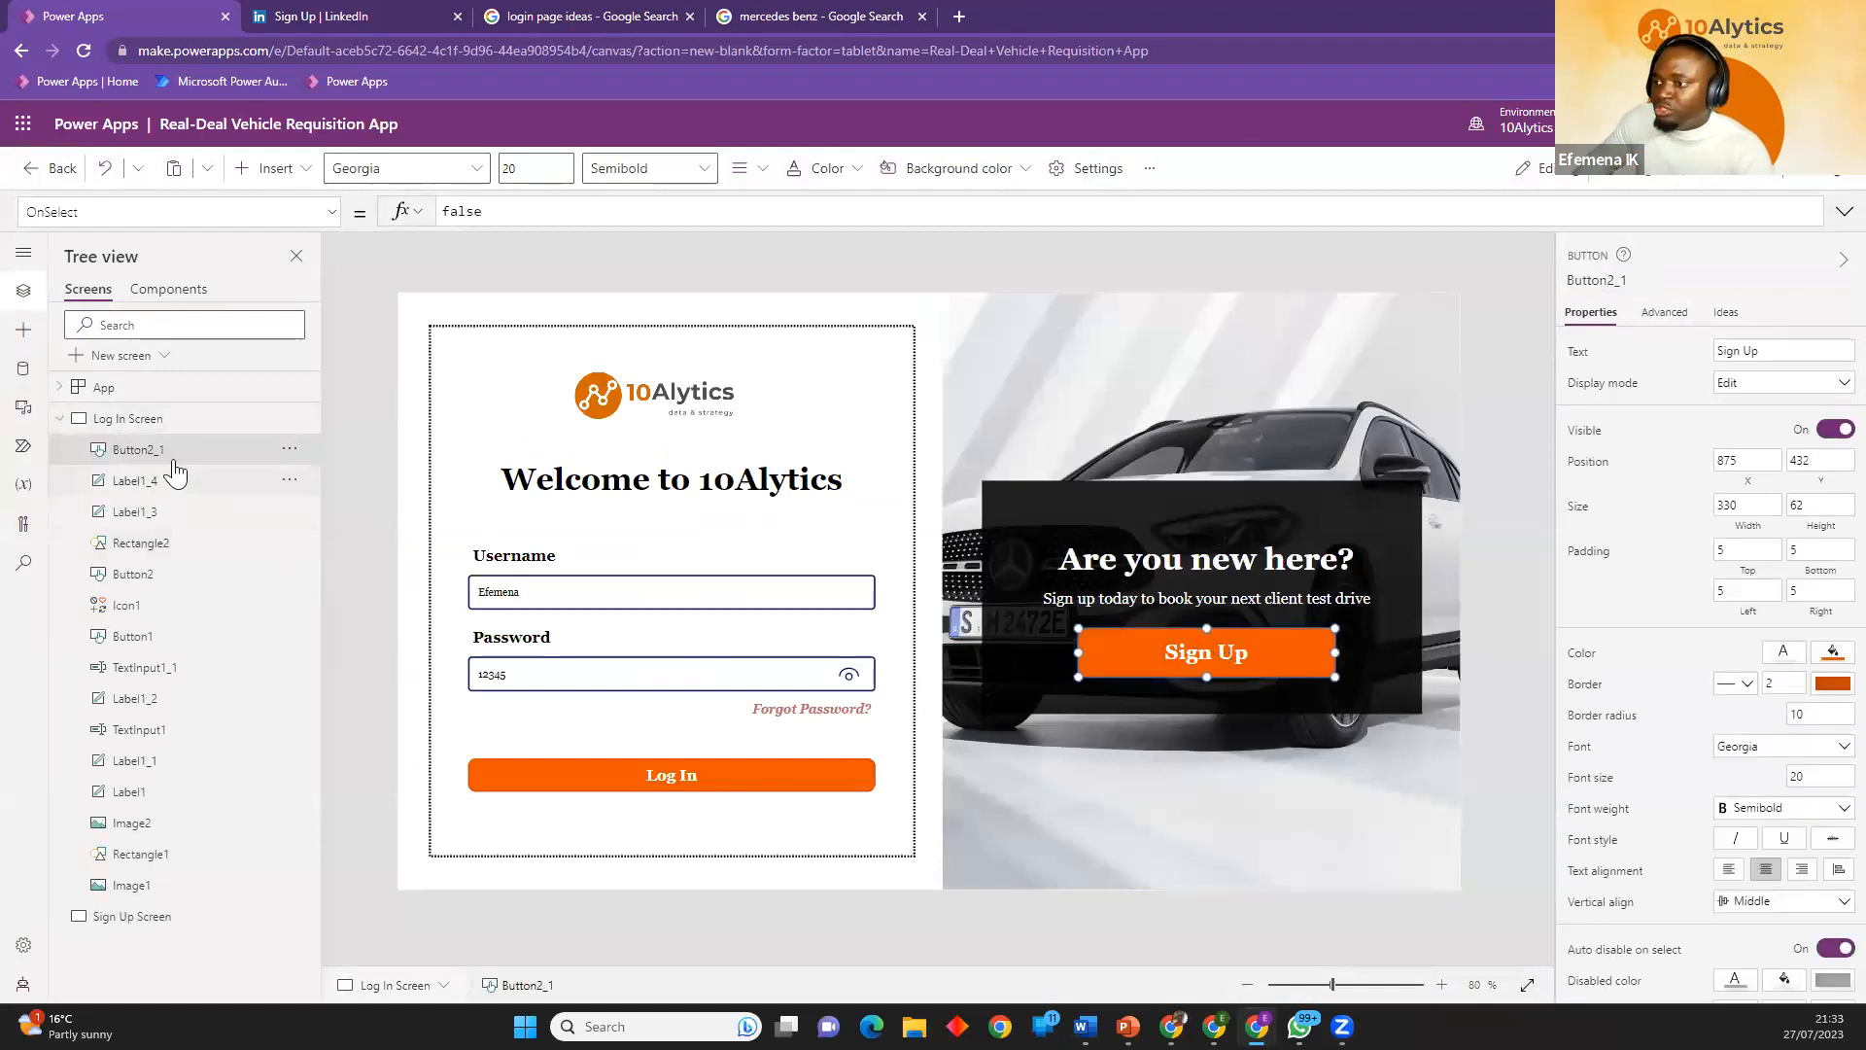
pyautogui.click(125, 424)
pyautogui.click(60, 419)
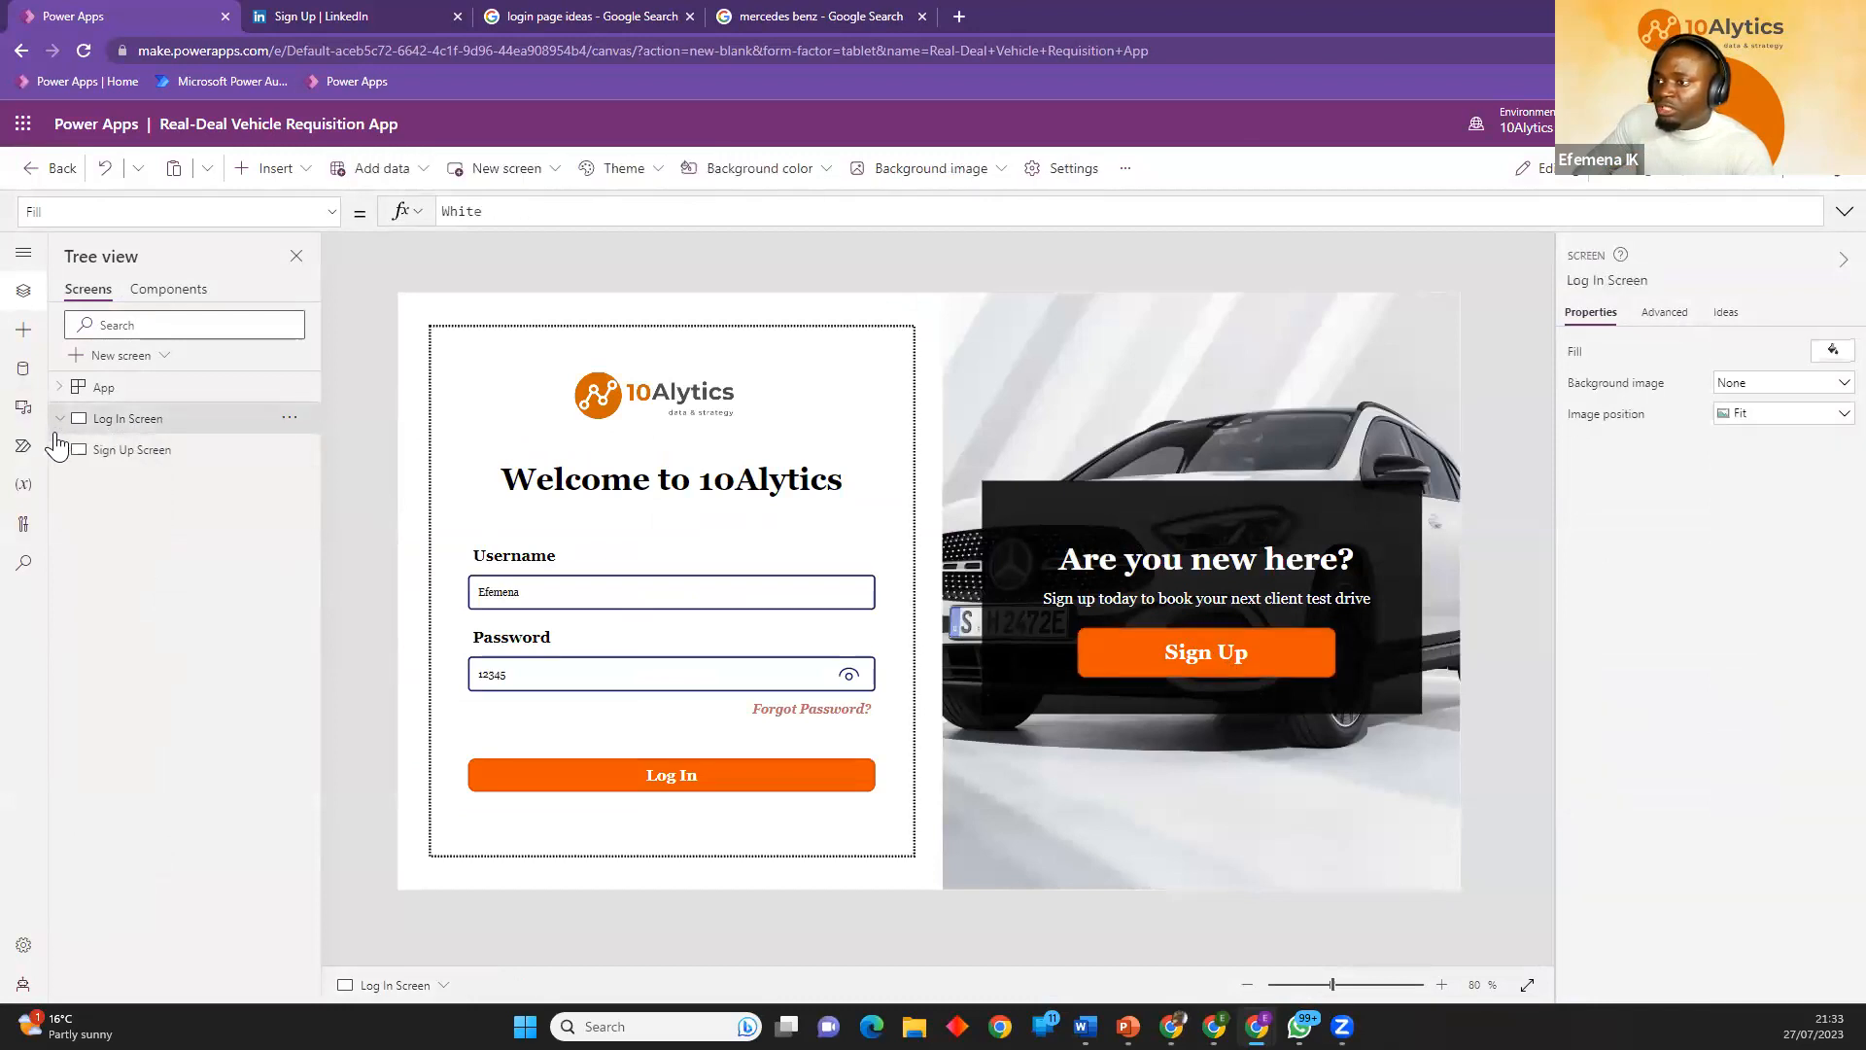
pyautogui.click(132, 462)
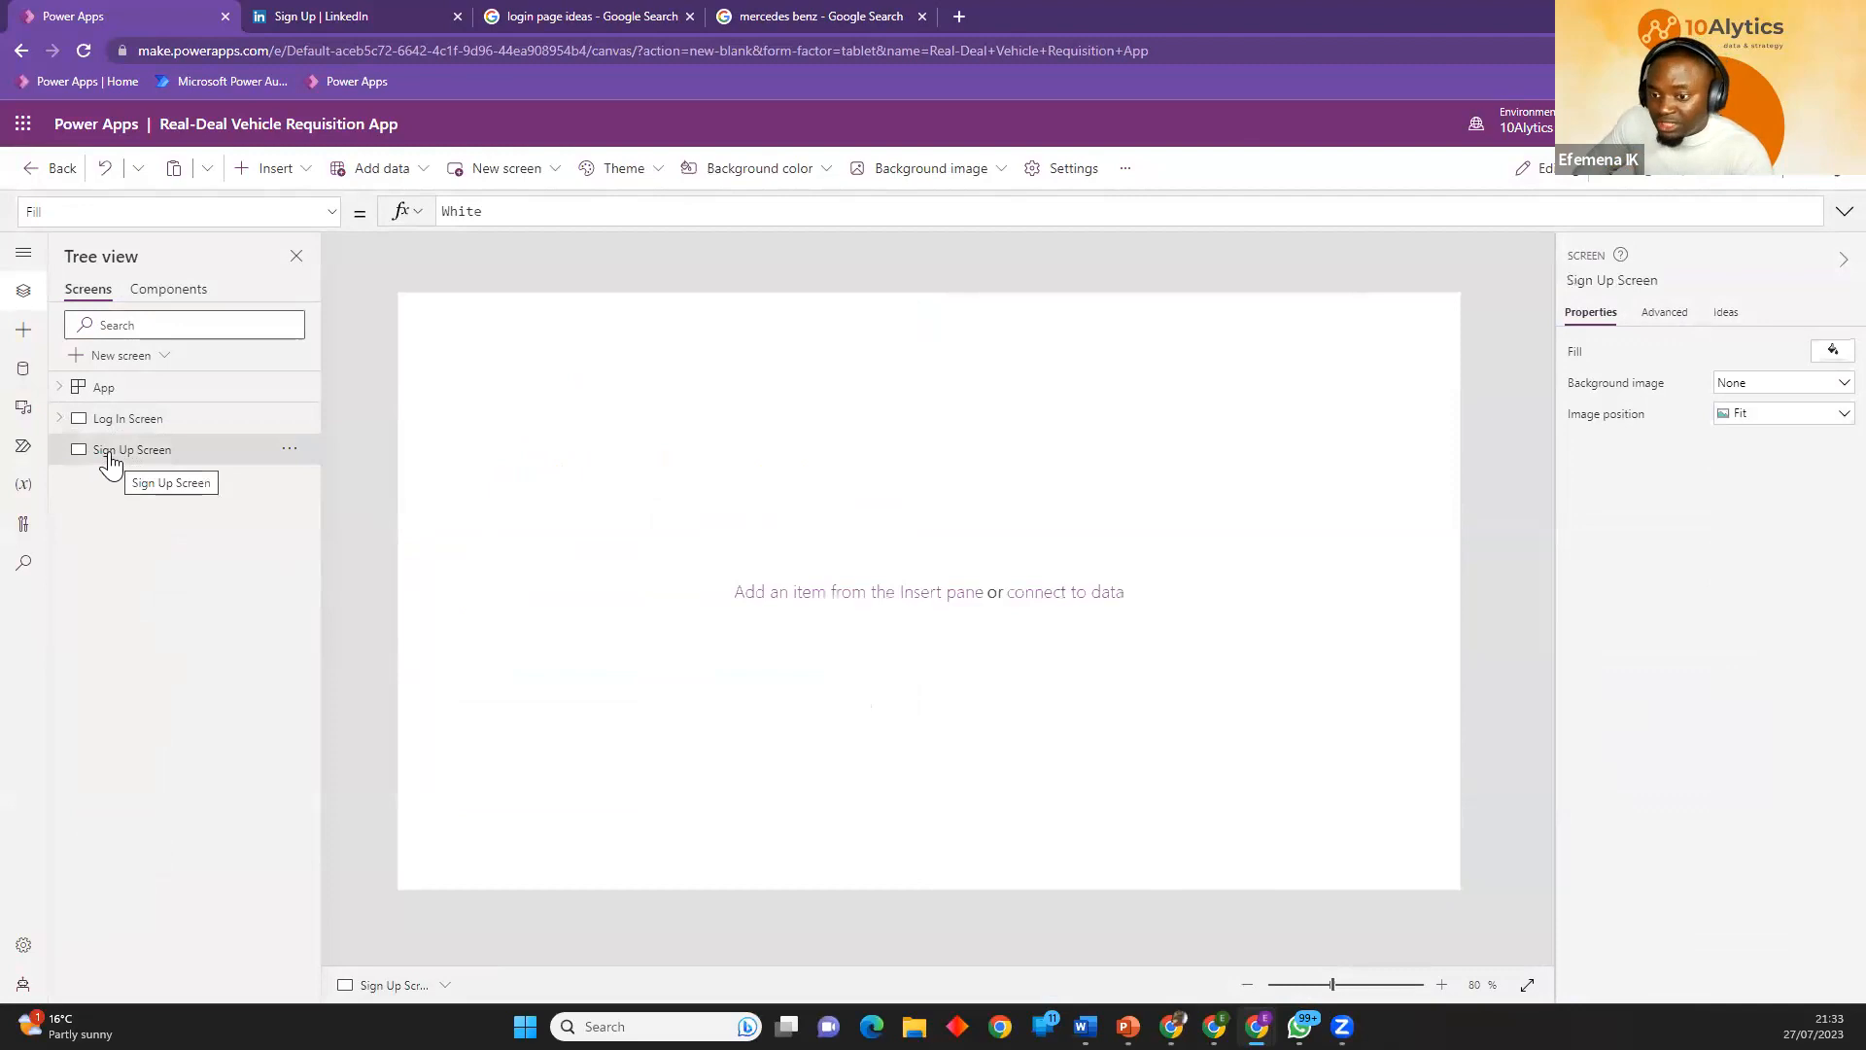
# Add a blank screen and rename it "Log in successful".
pyautogui.click(117, 358)
pyautogui.click(163, 519)
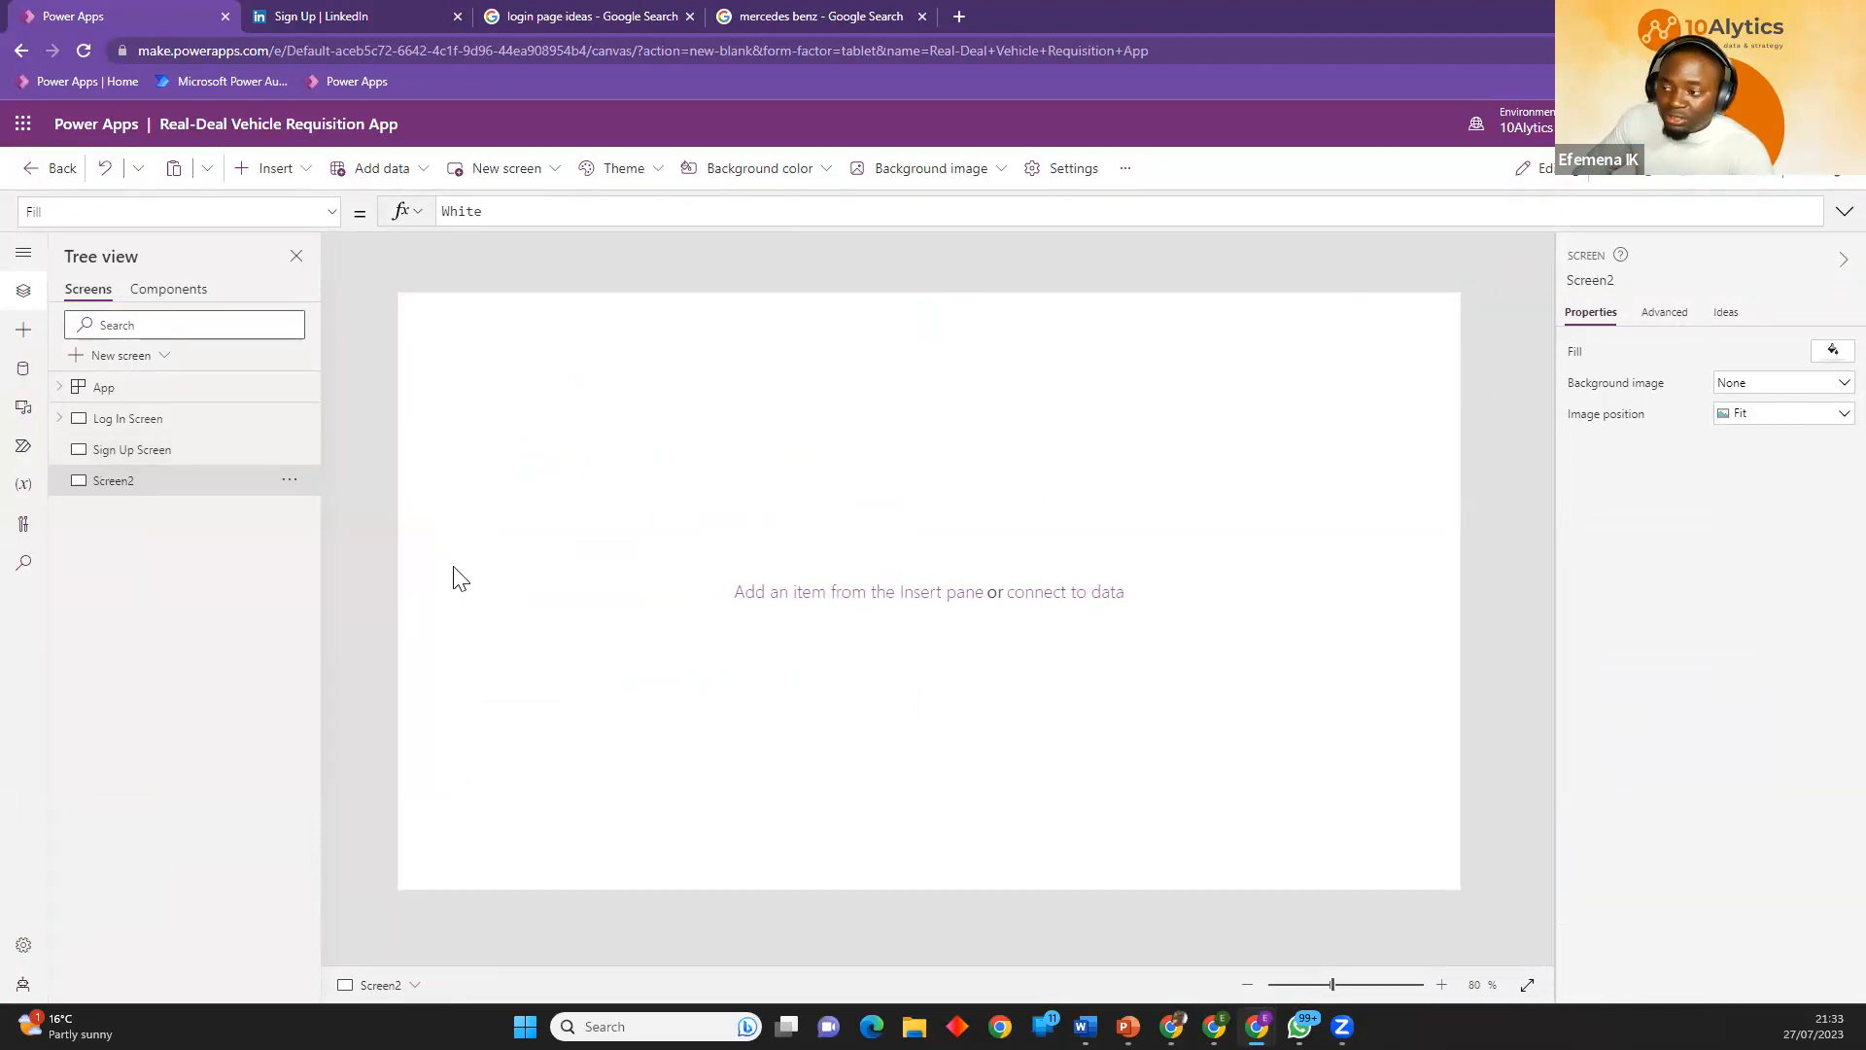
pyautogui.click(291, 481)
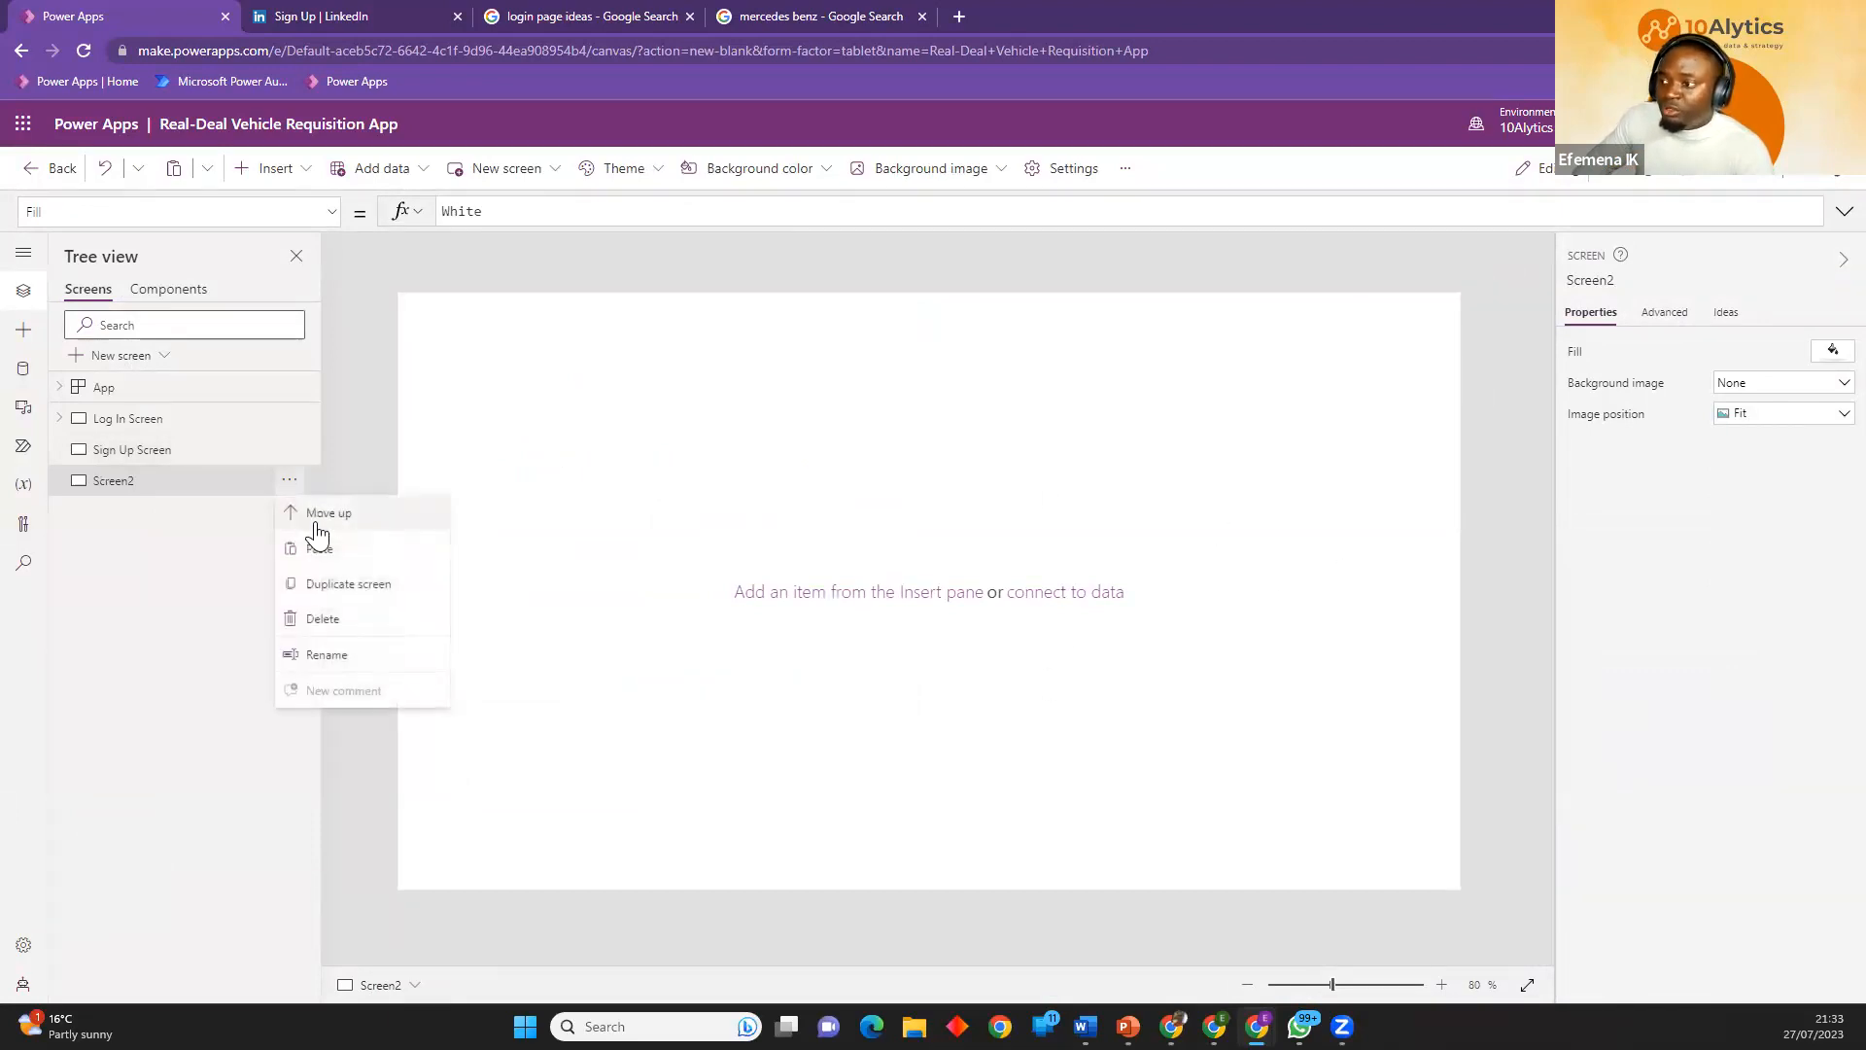
pyautogui.click(329, 656)
pyautogui.write('Log')
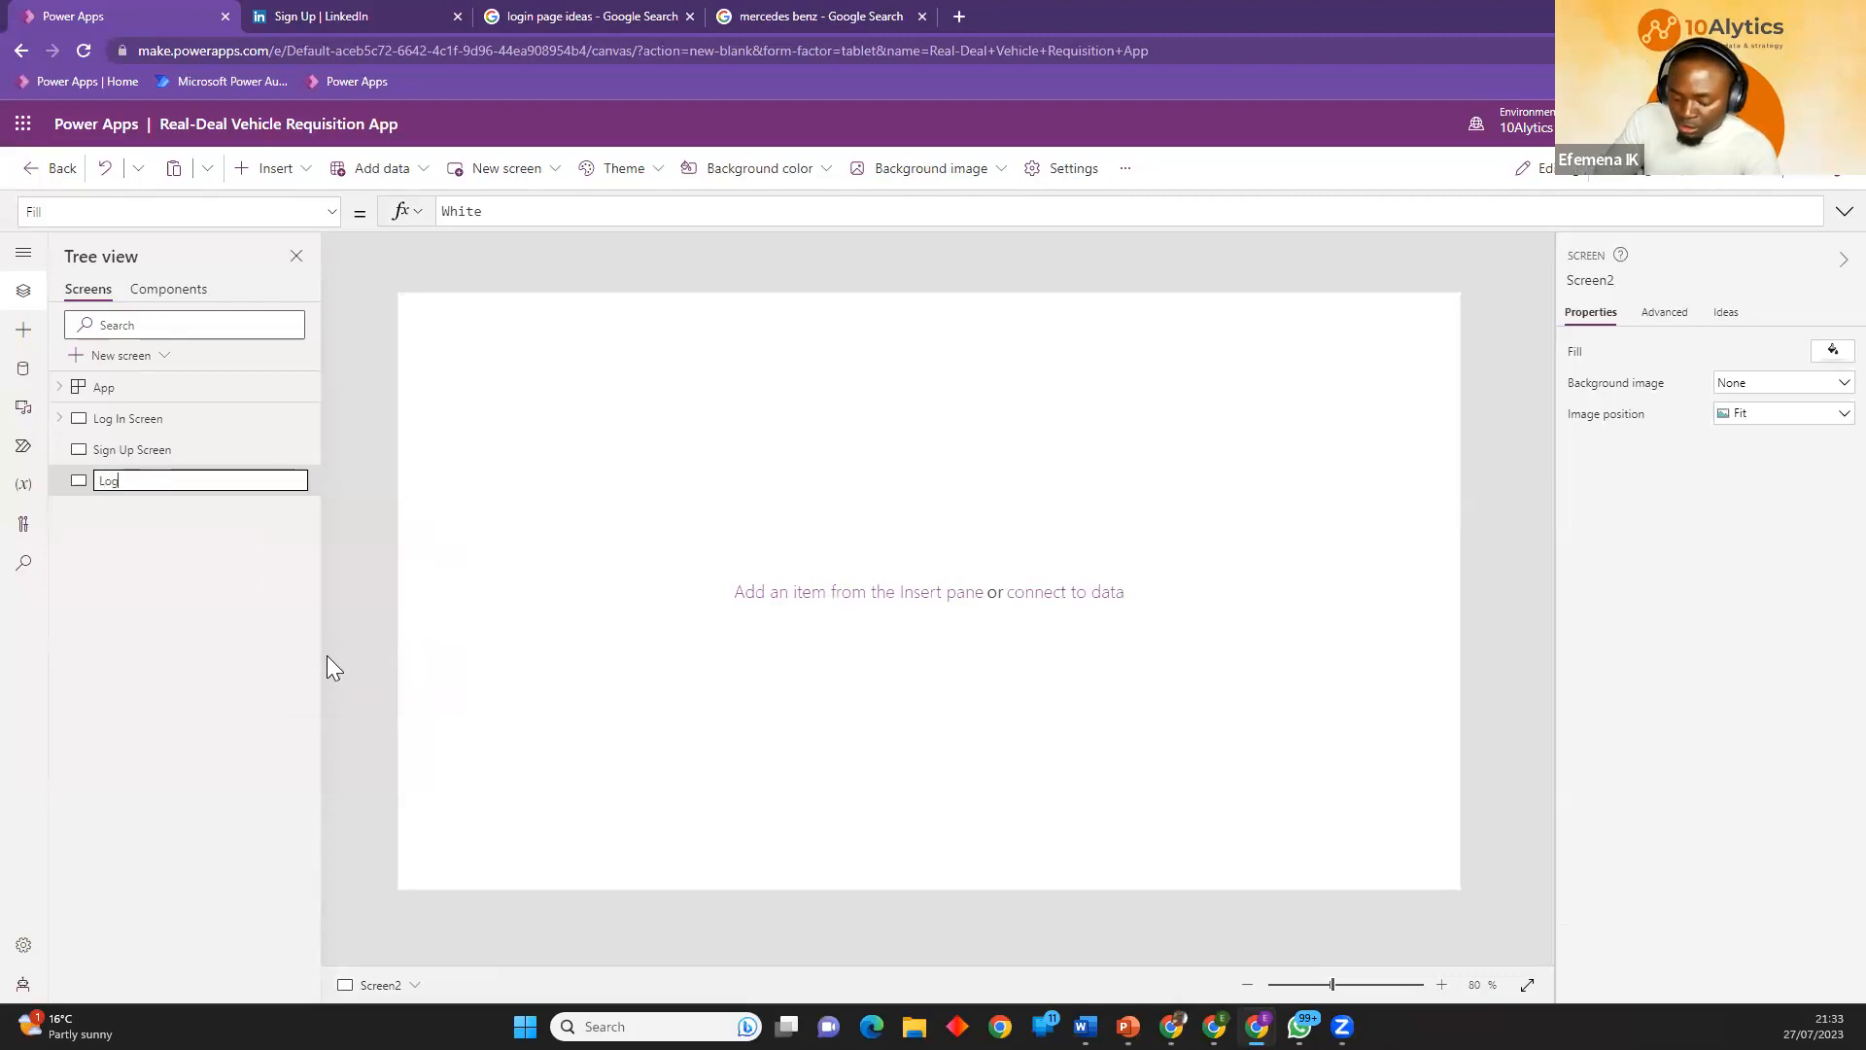
pyautogui.write(' In')
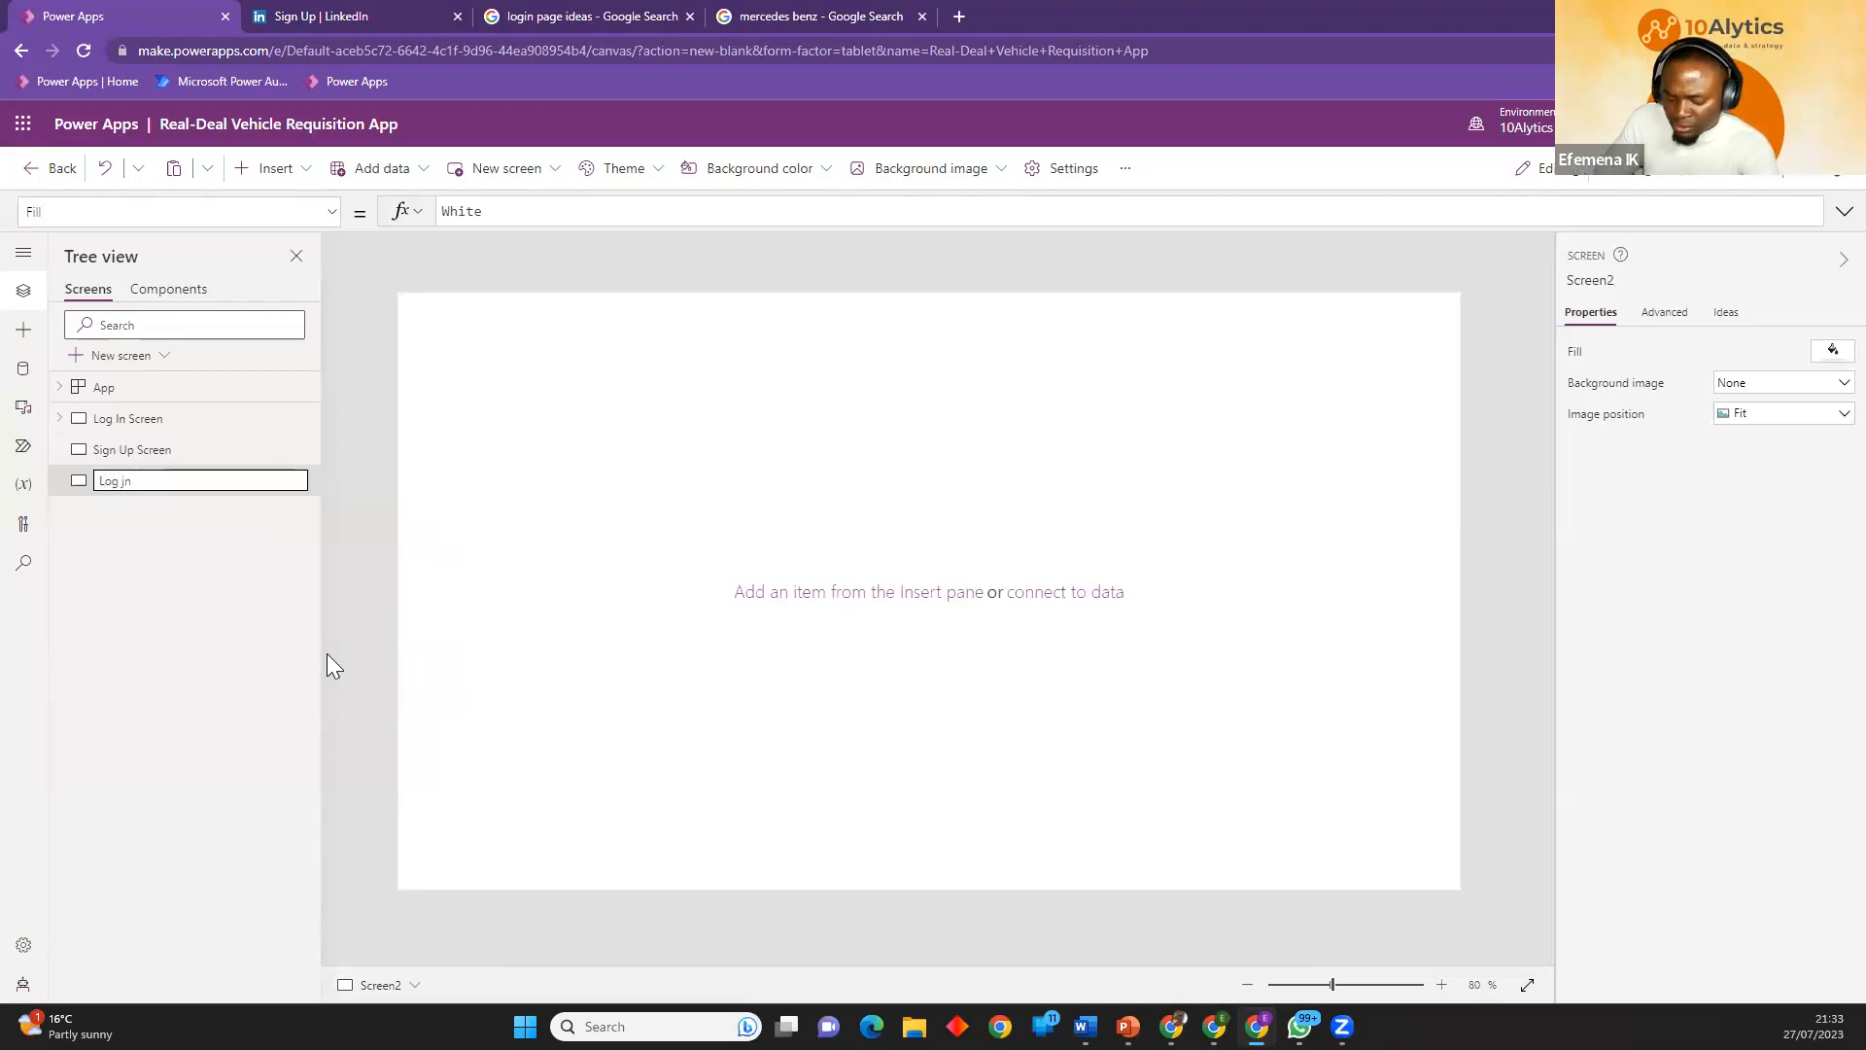
pyautogui.write(' succ')
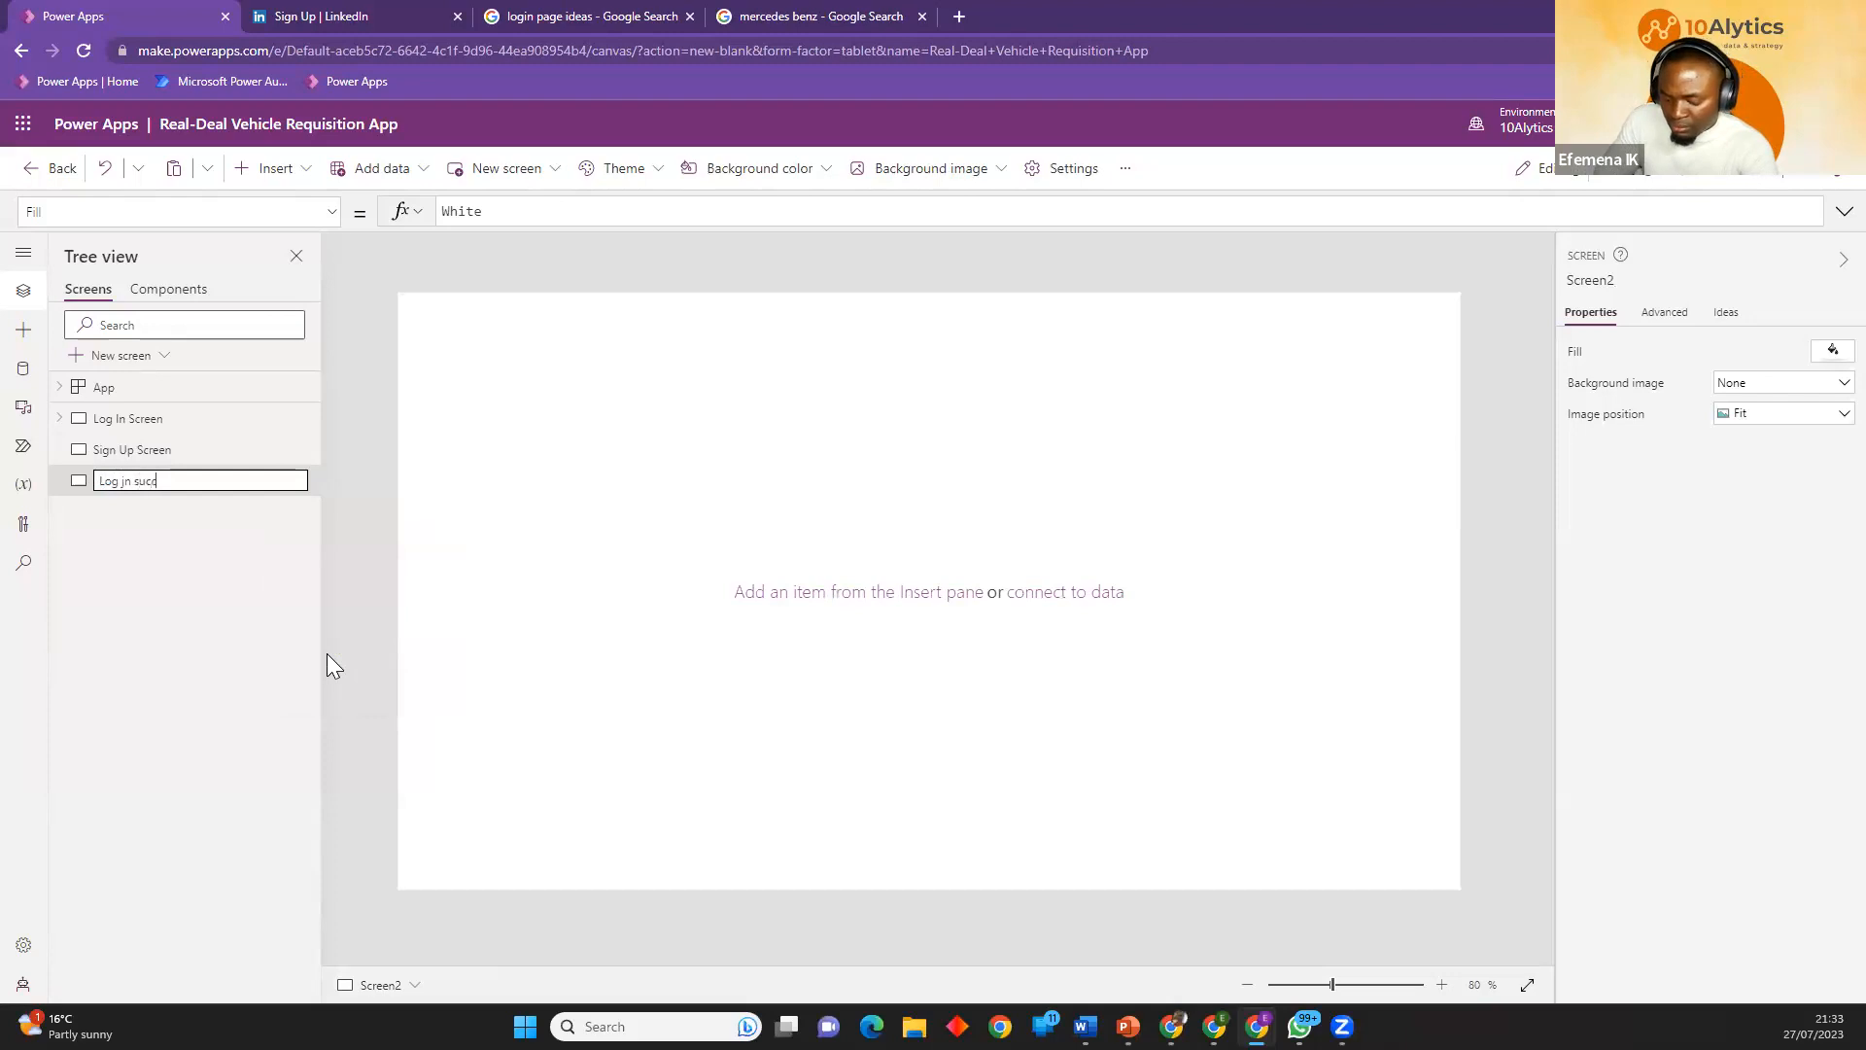
pyautogui.write('essful')
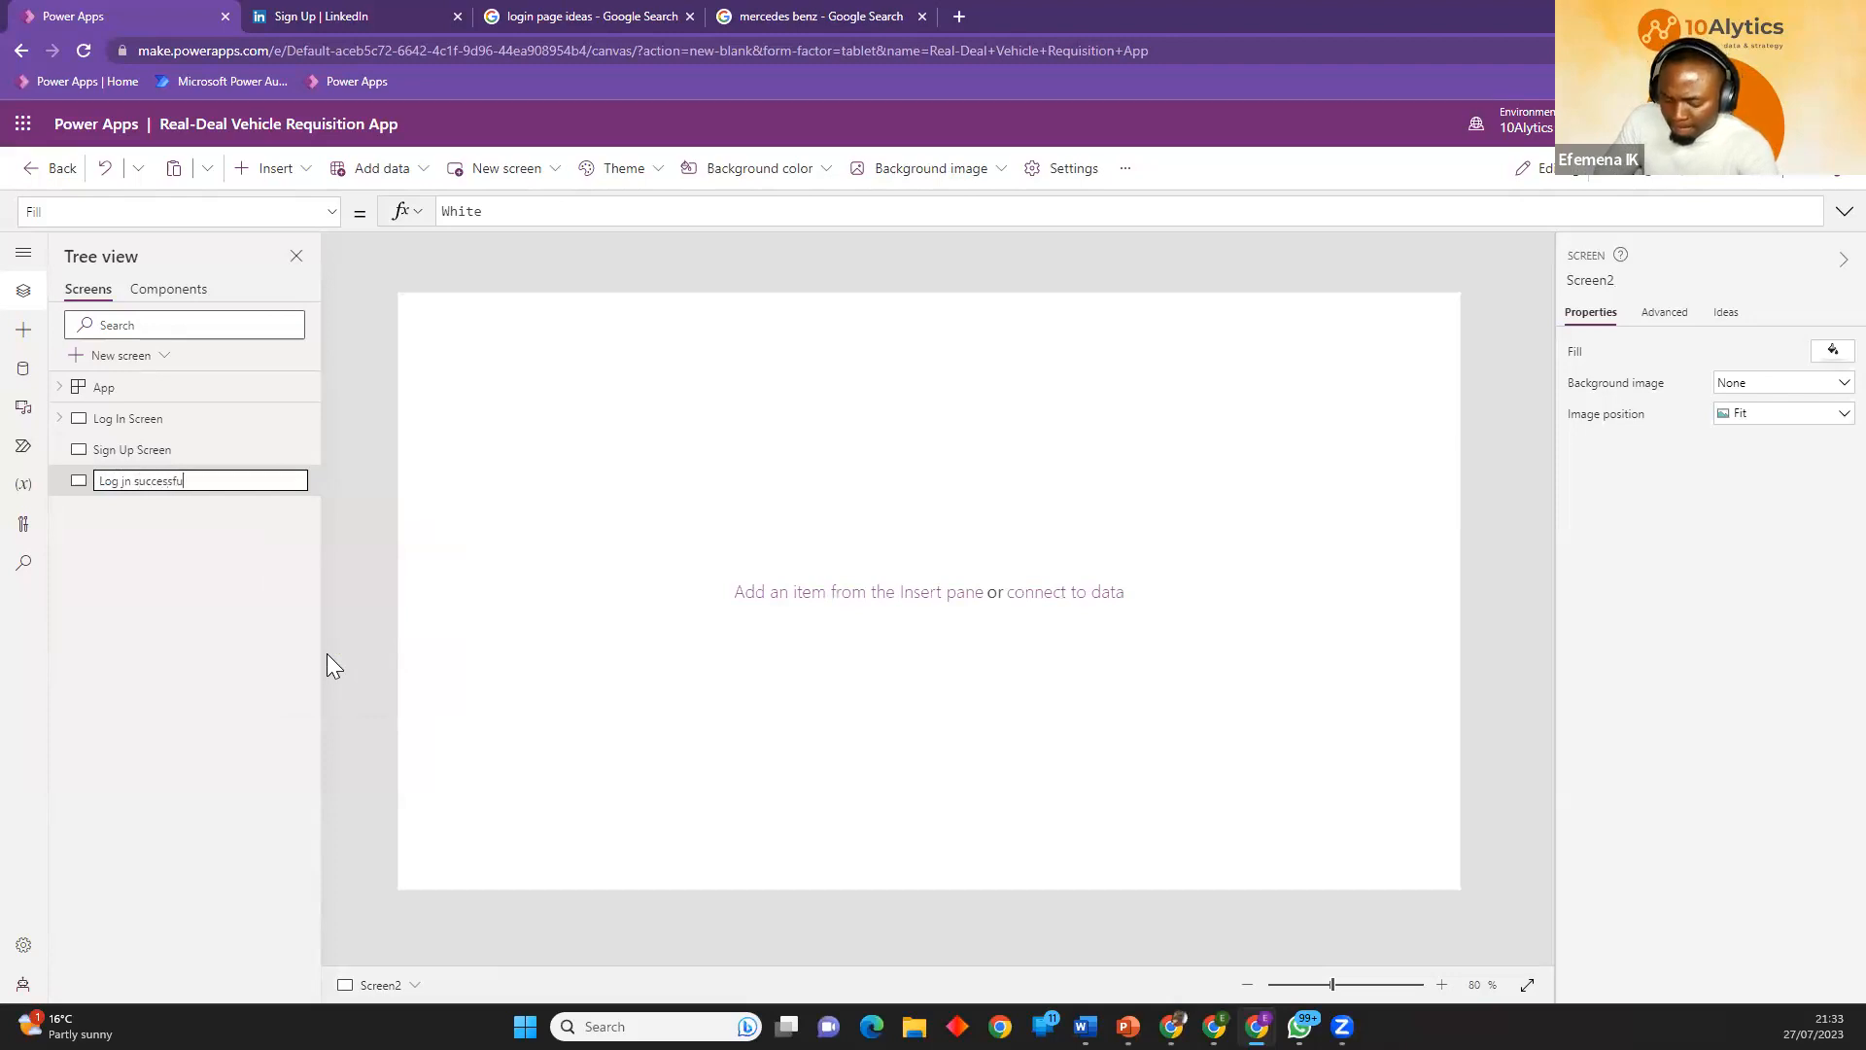
pyautogui.press('Return')
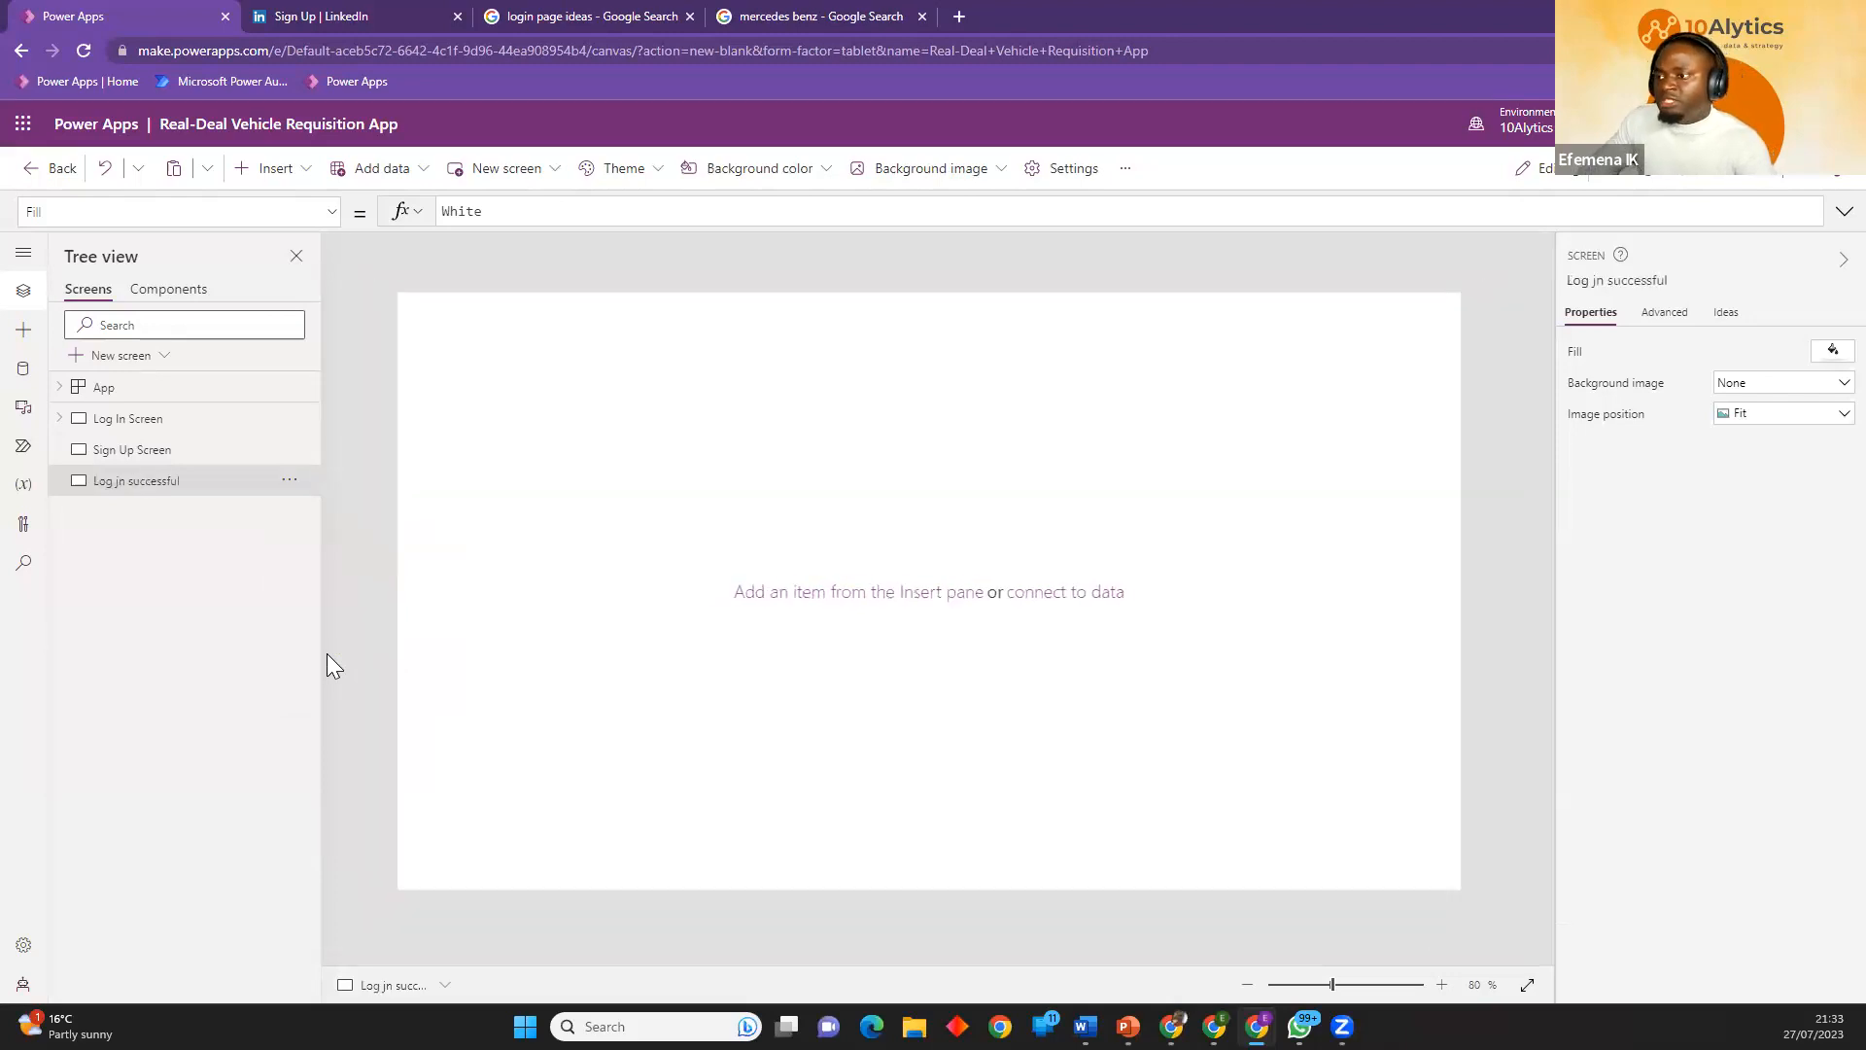
pyautogui.doubleClick(134, 491)
pyautogui.click(136, 485)
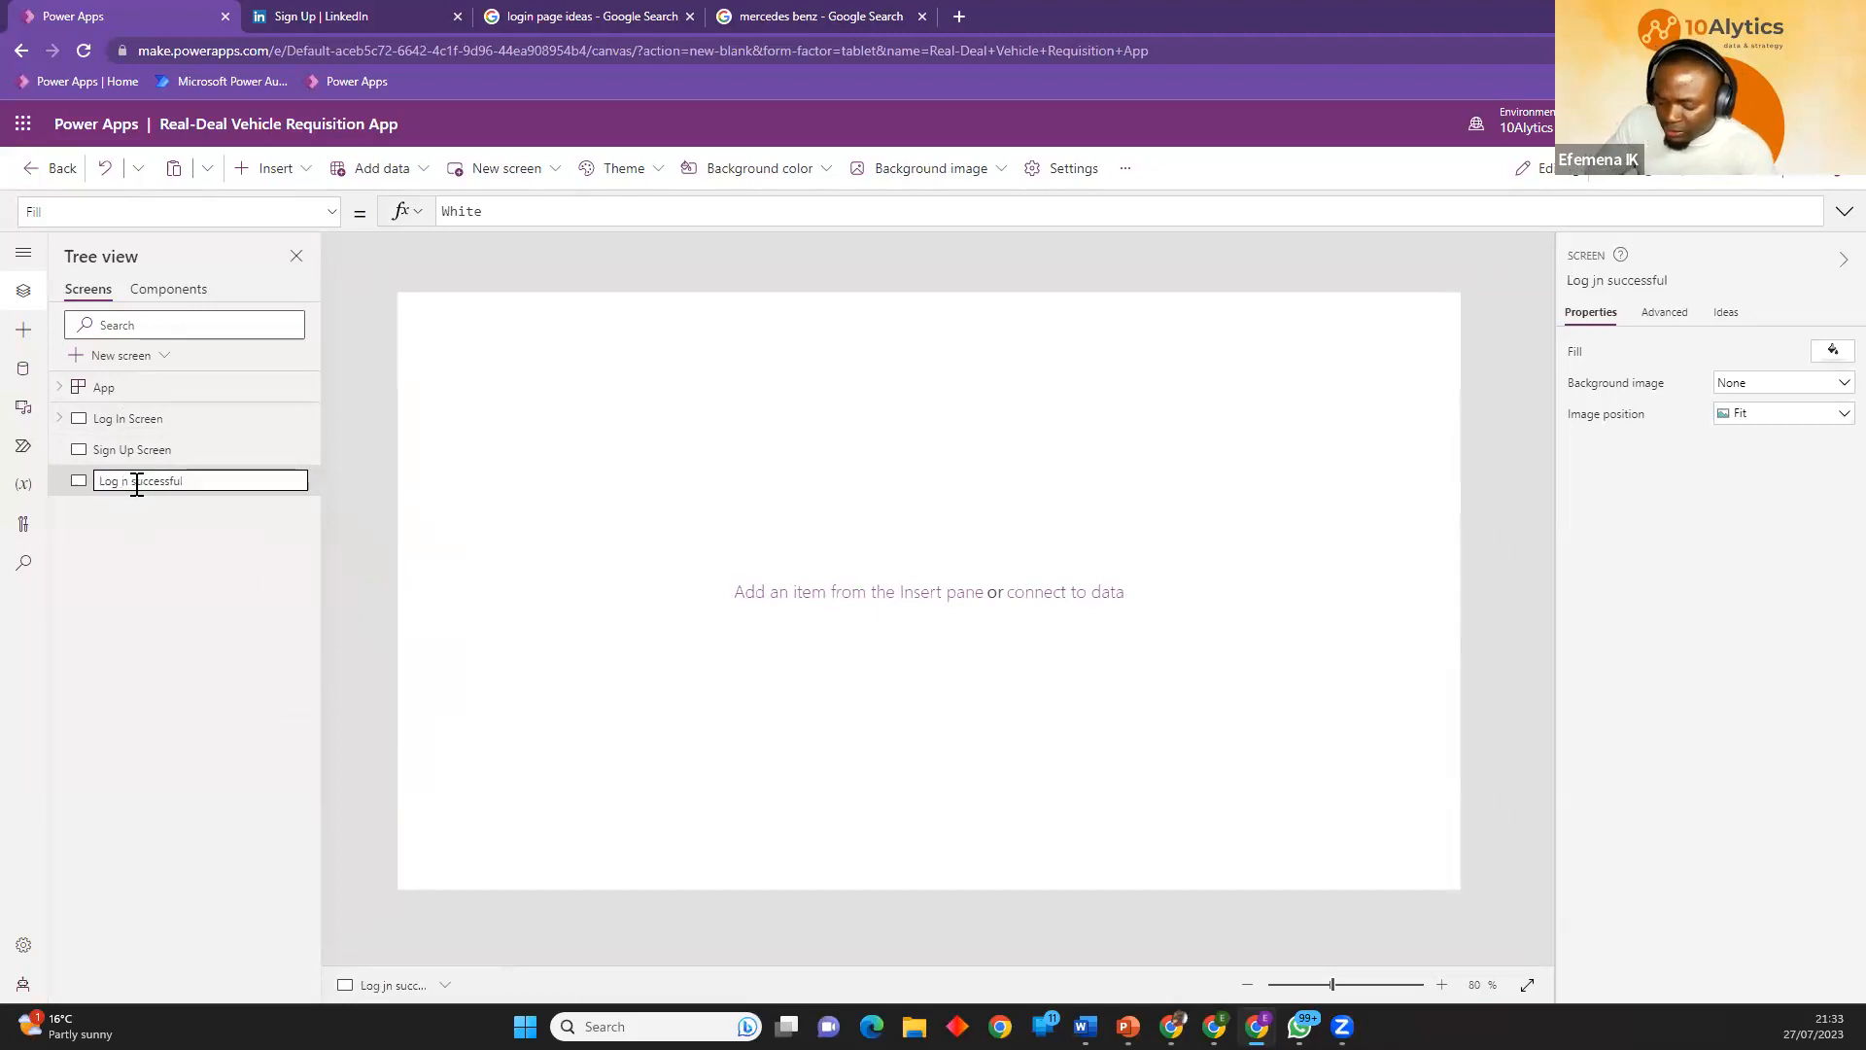
pyautogui.press('Return')
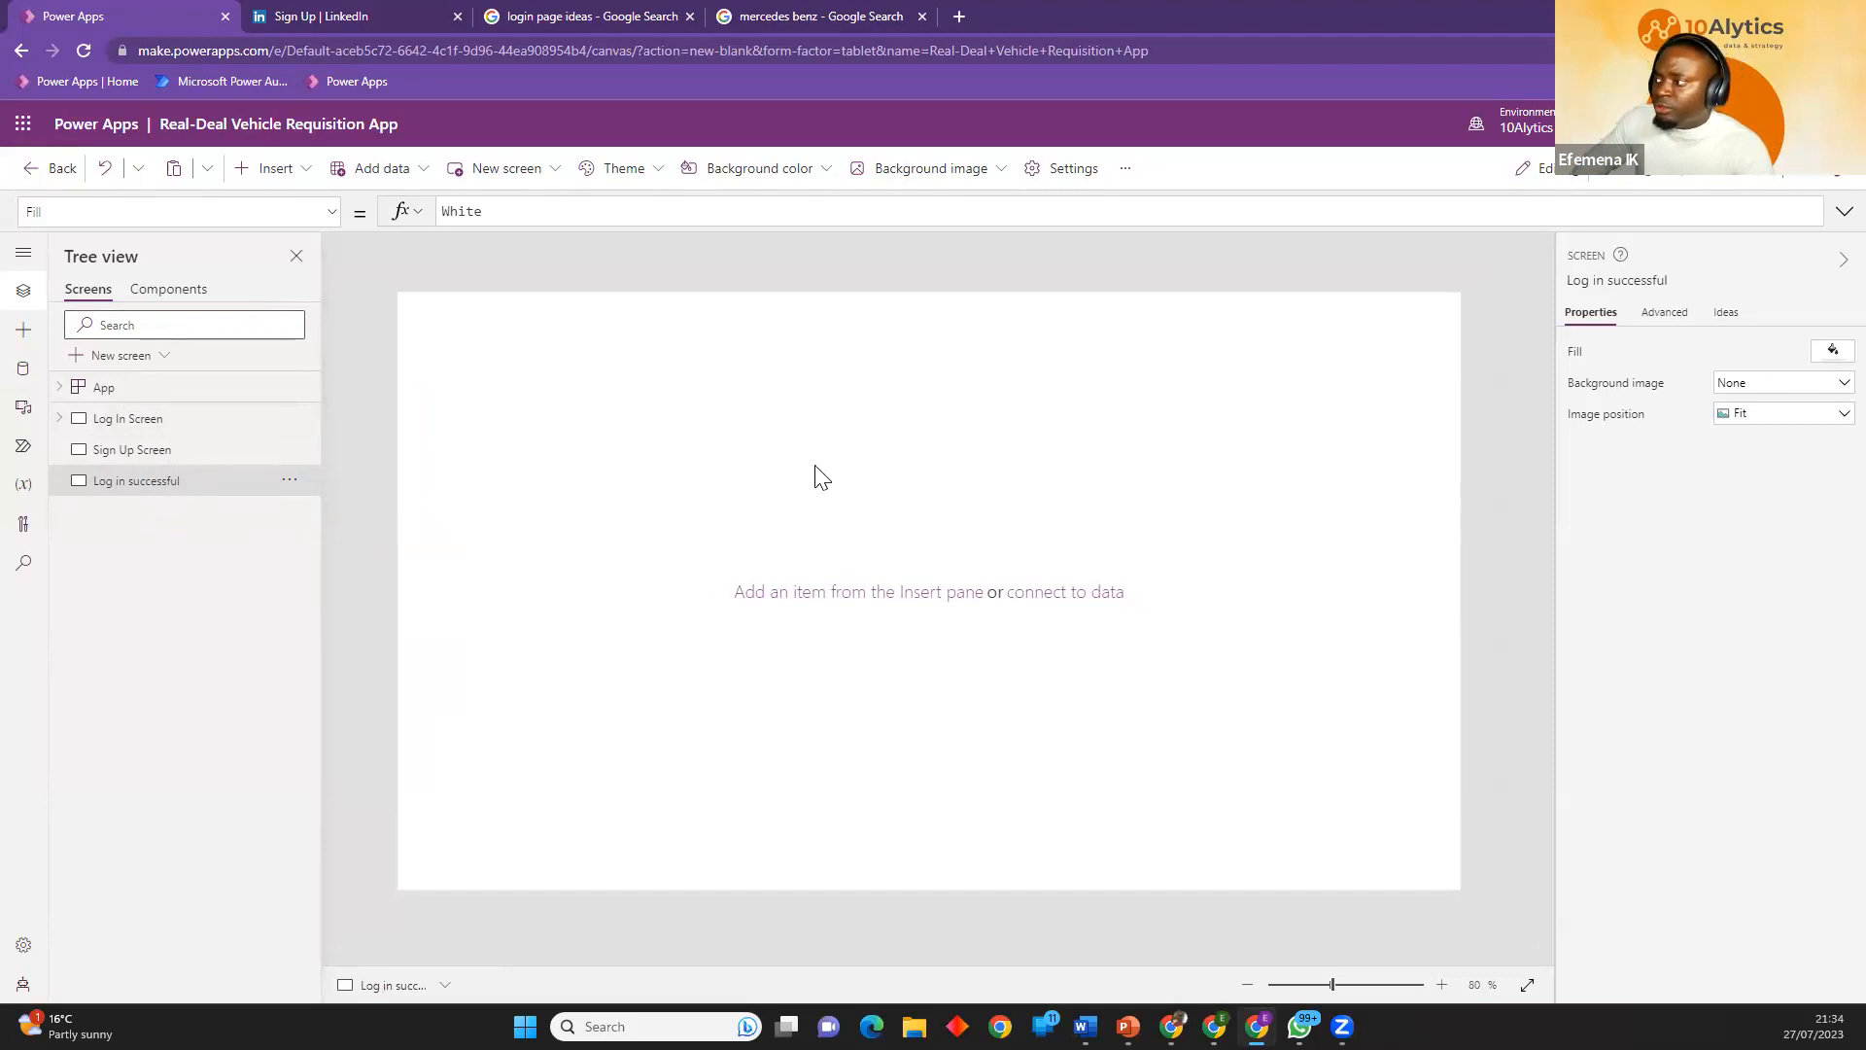
# Insert an image on the Log in successful screen, sized about 659 by 664 at about X 76, Y 56.
pyautogui.click(255, 171)
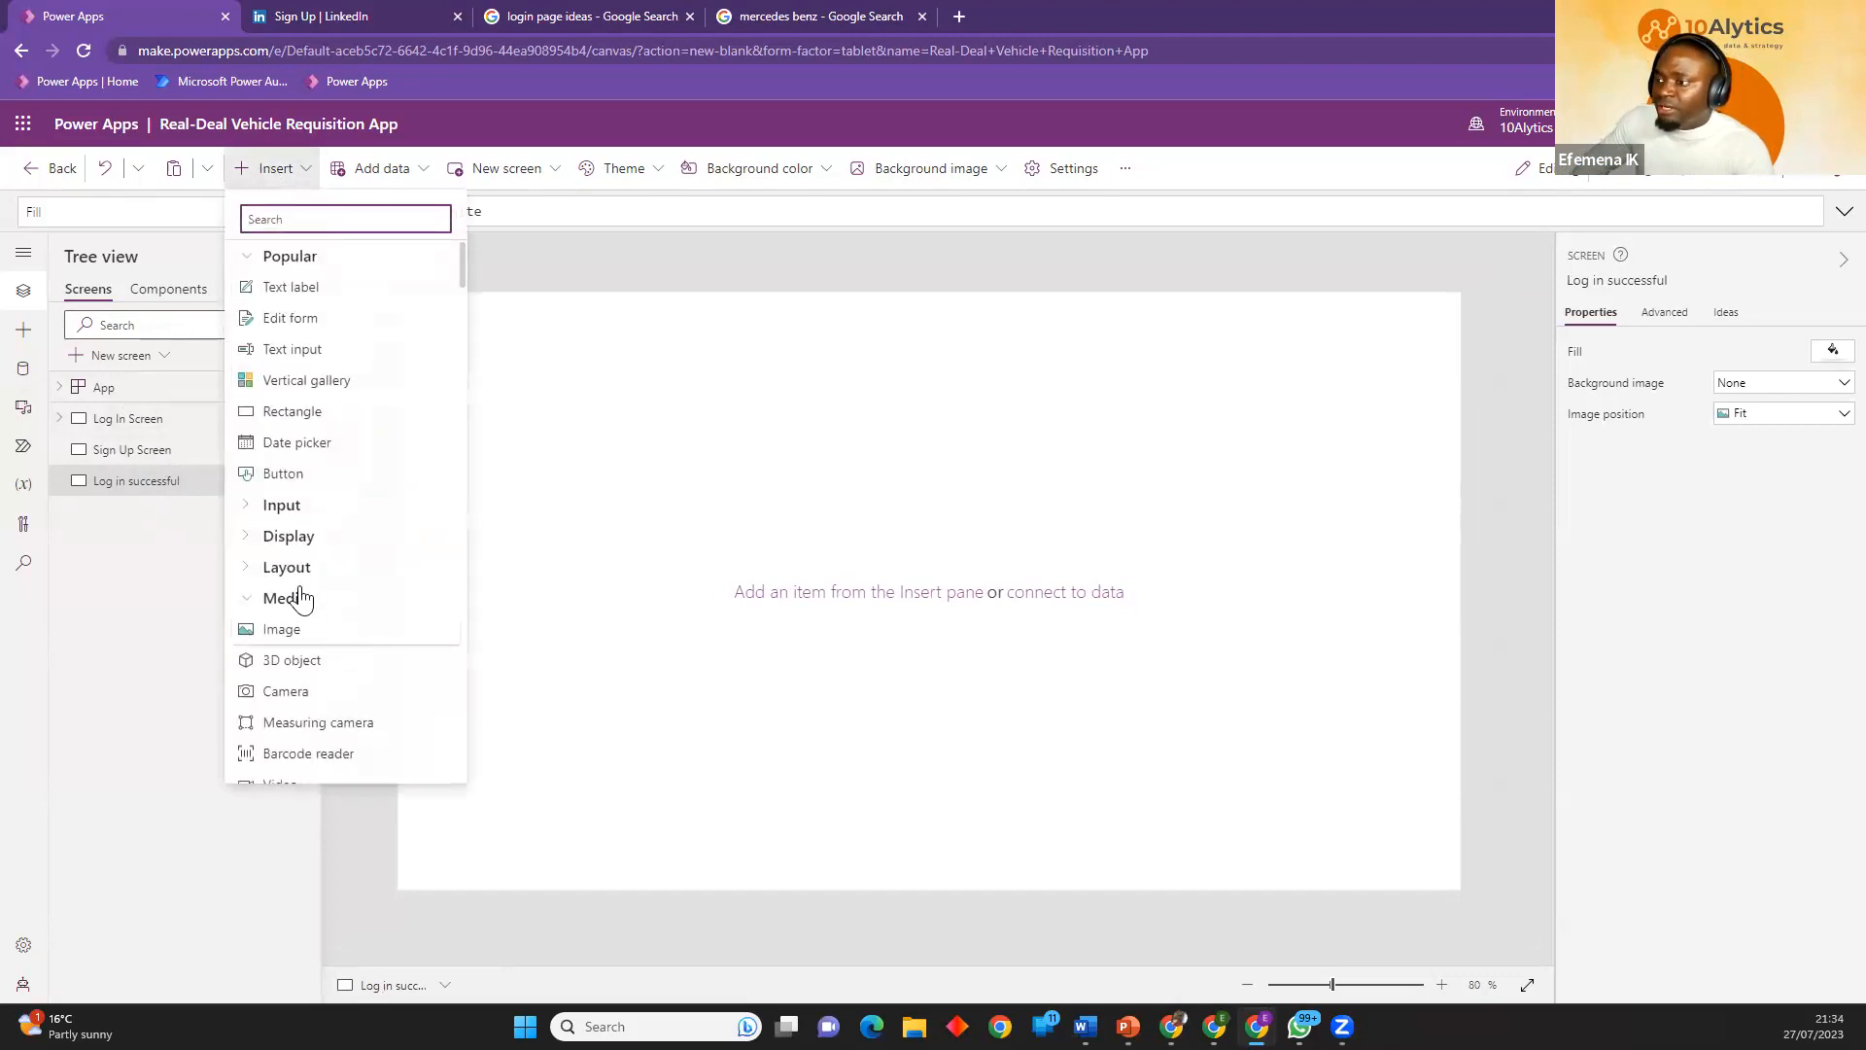
pyautogui.click(281, 629)
pyautogui.moveTo(507, 402); pyautogui.dragTo(1241, 837)
pyautogui.moveTo(1020, 733); pyautogui.dragTo(1025, 726)
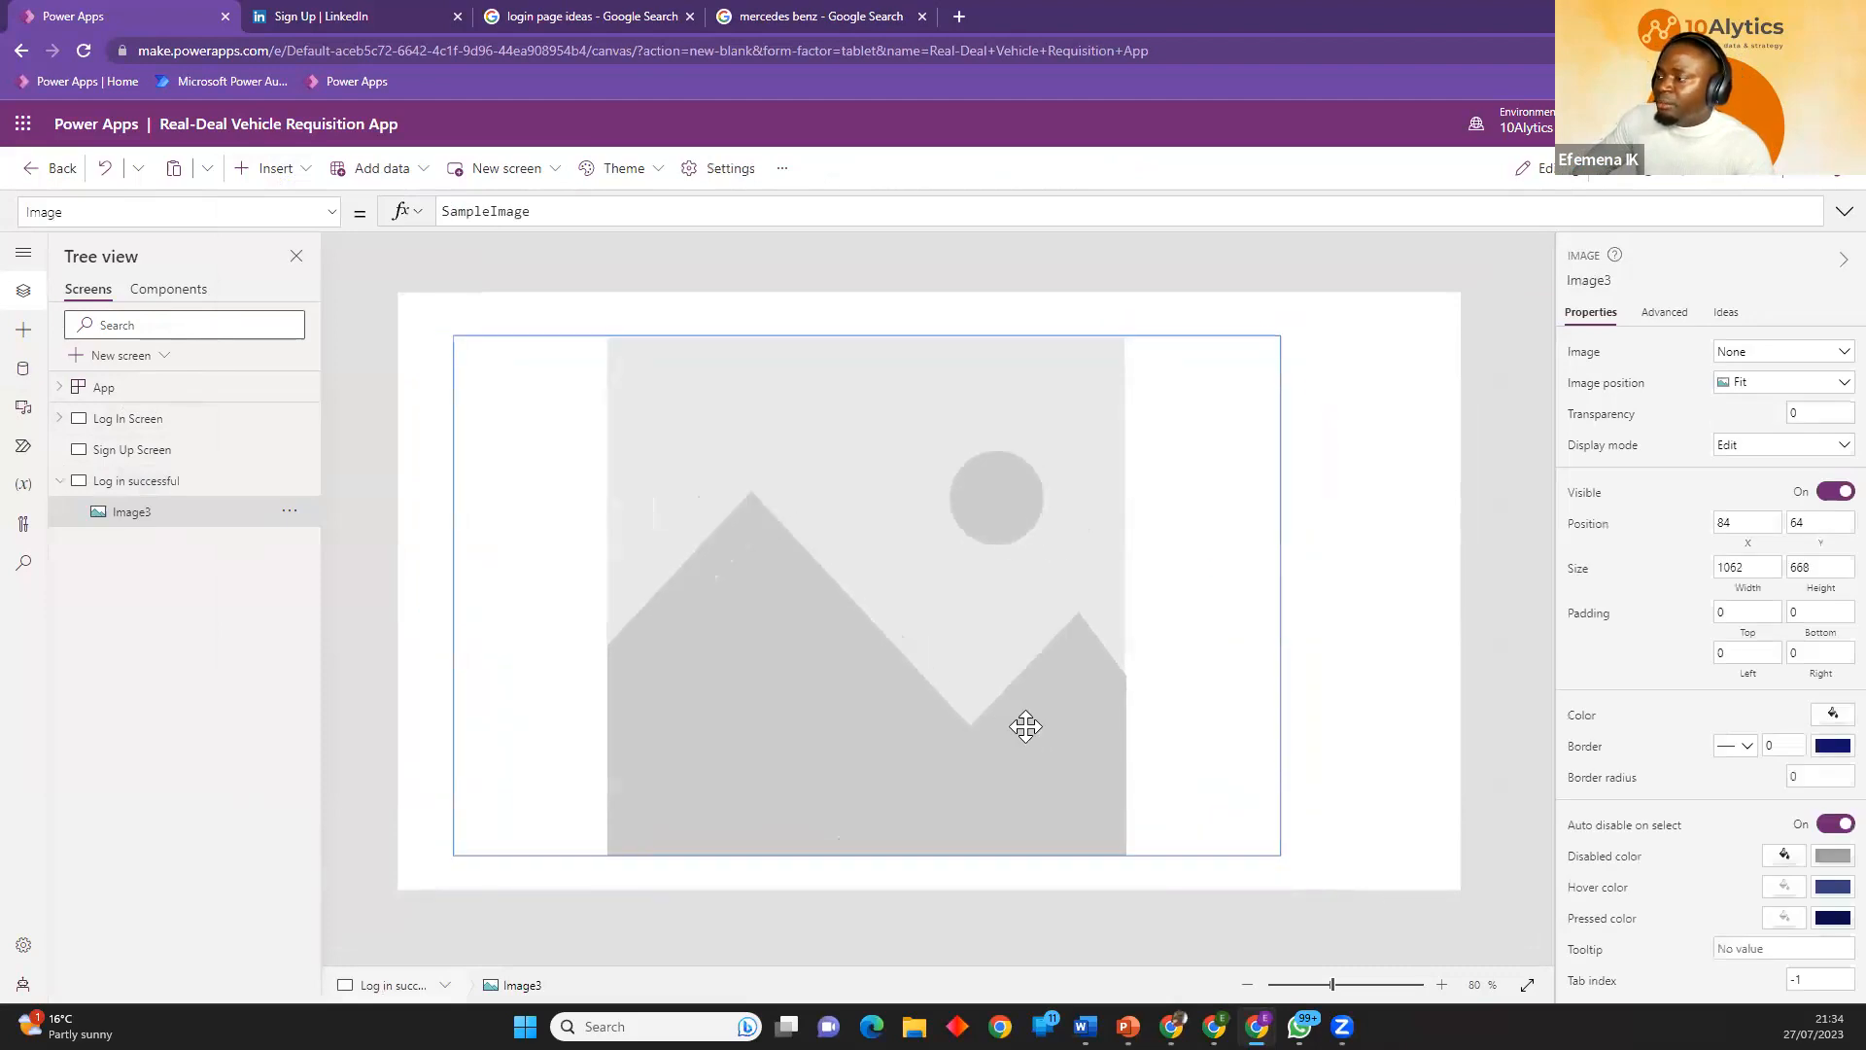
pyautogui.moveTo(1281, 856); pyautogui.dragTo(969, 851)
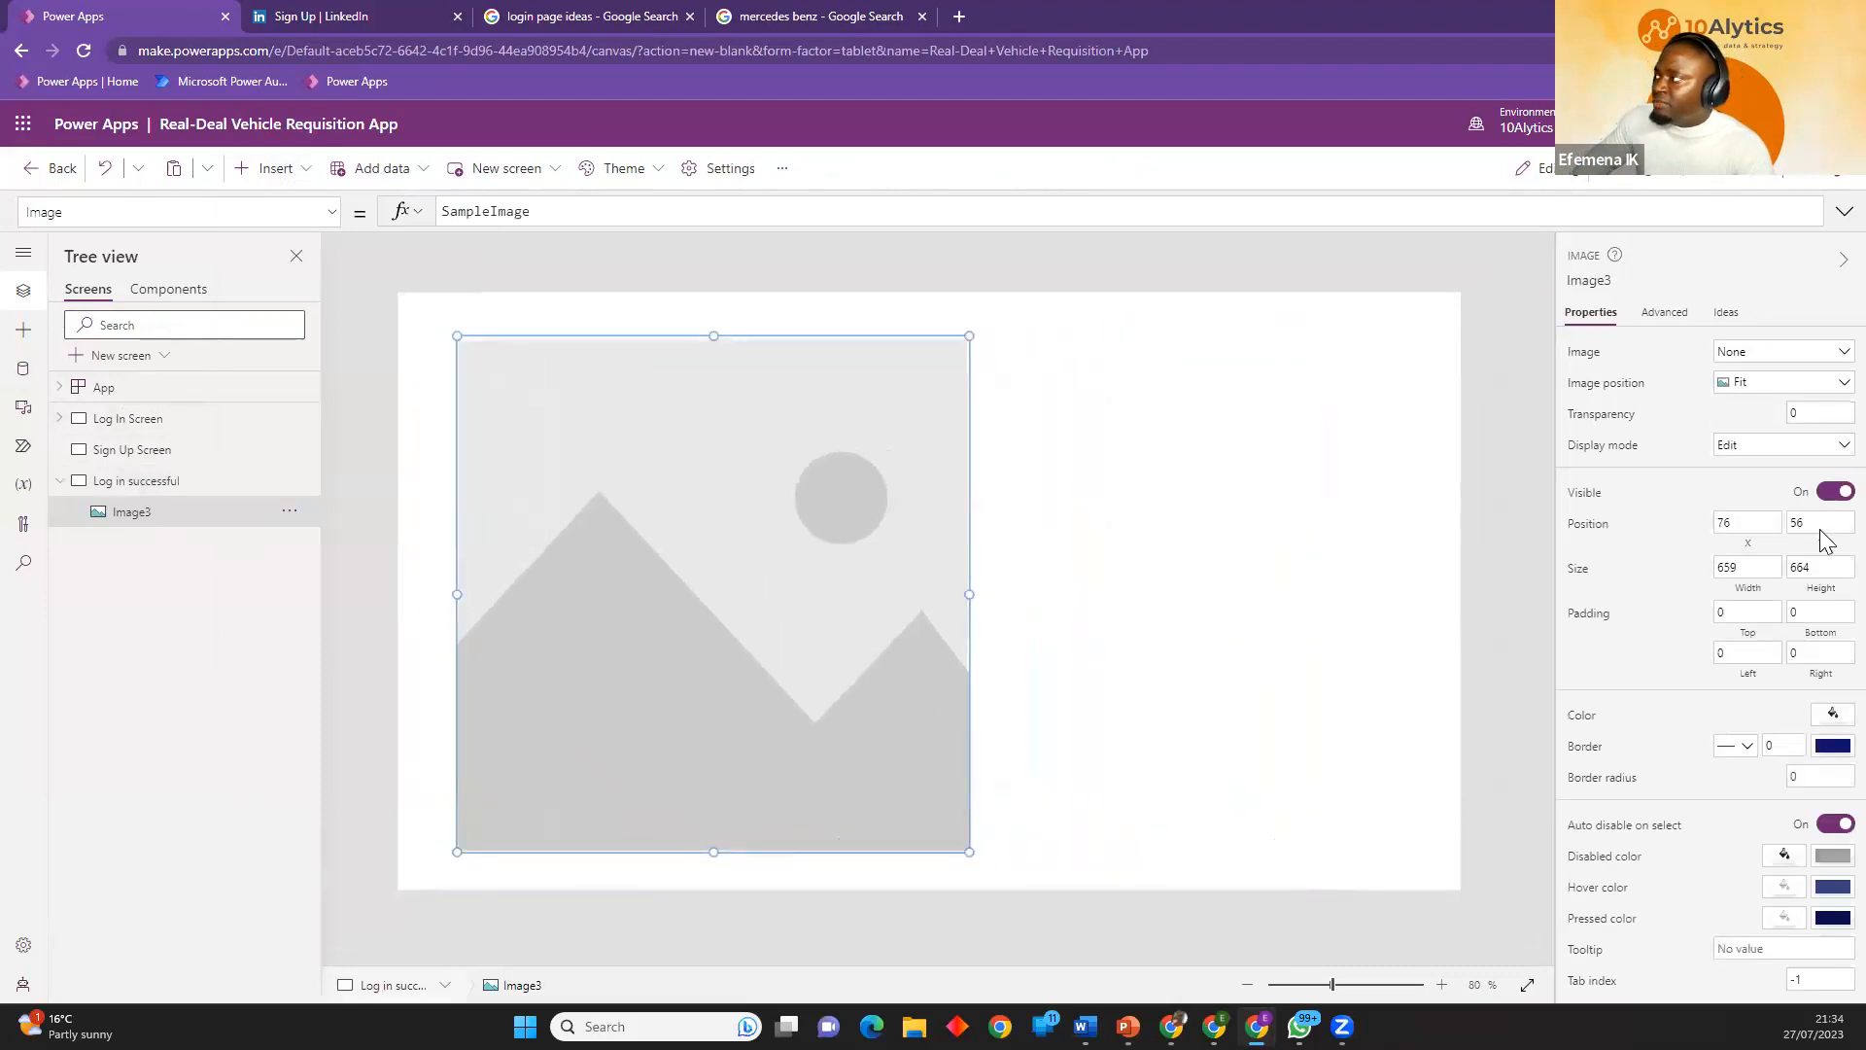
# Upload body-pillows-smiley-emoticon-with-ok-sign.jpg from the Power Platform Developer folder as the image's source.
pyautogui.click(1827, 352)
pyautogui.click(1739, 371)
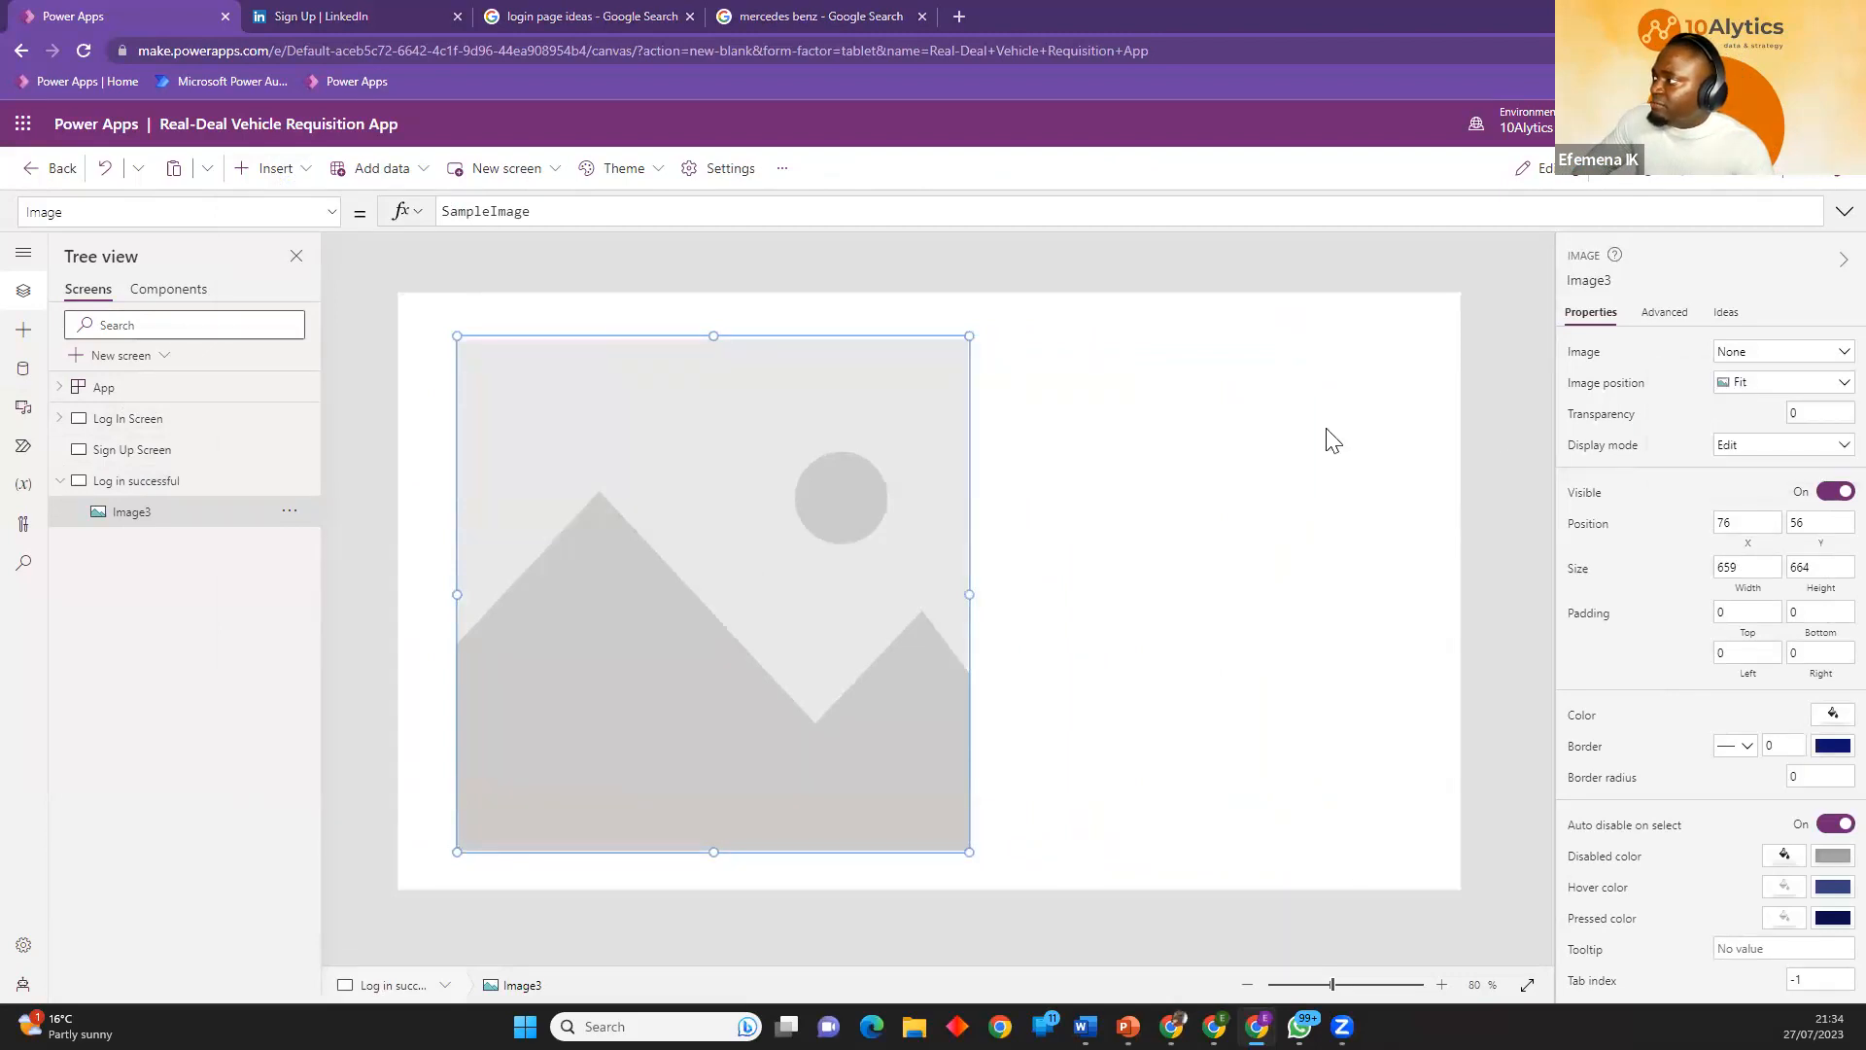
pyautogui.scroll(-4, 233, 476)
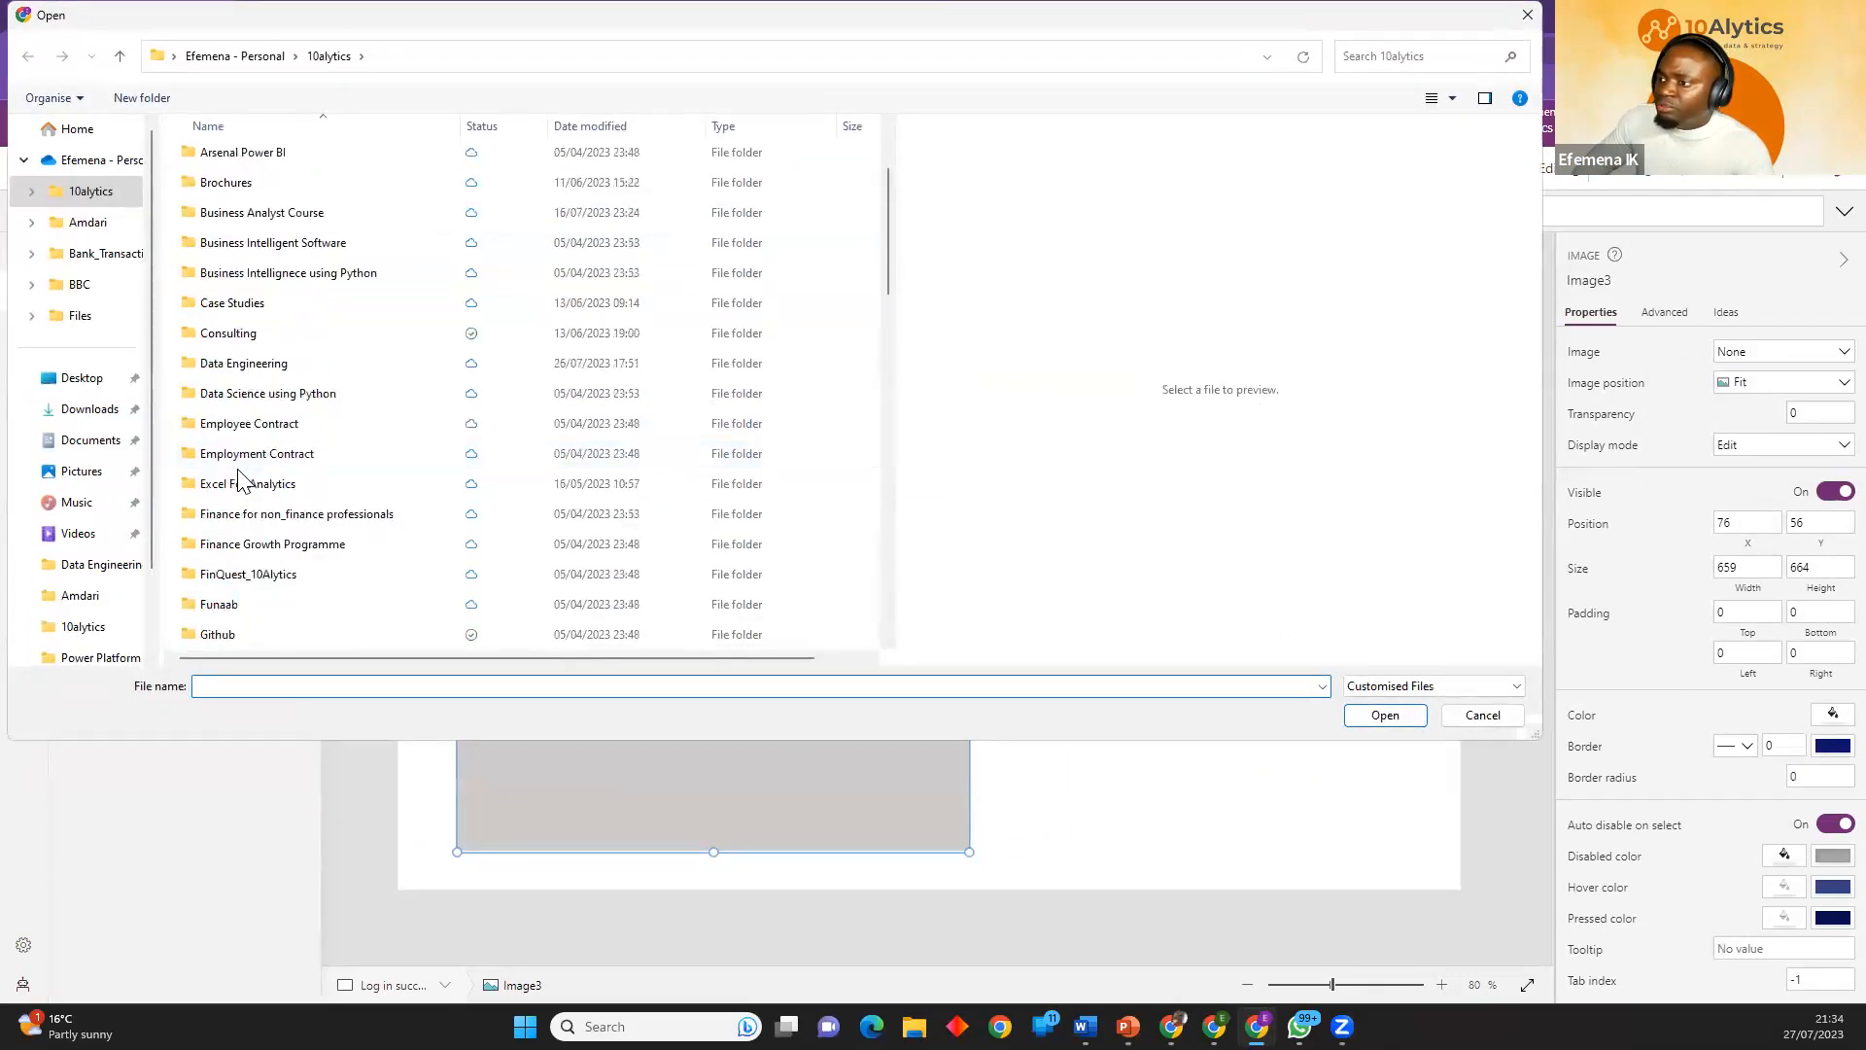
pyautogui.scroll(-4, 233, 471)
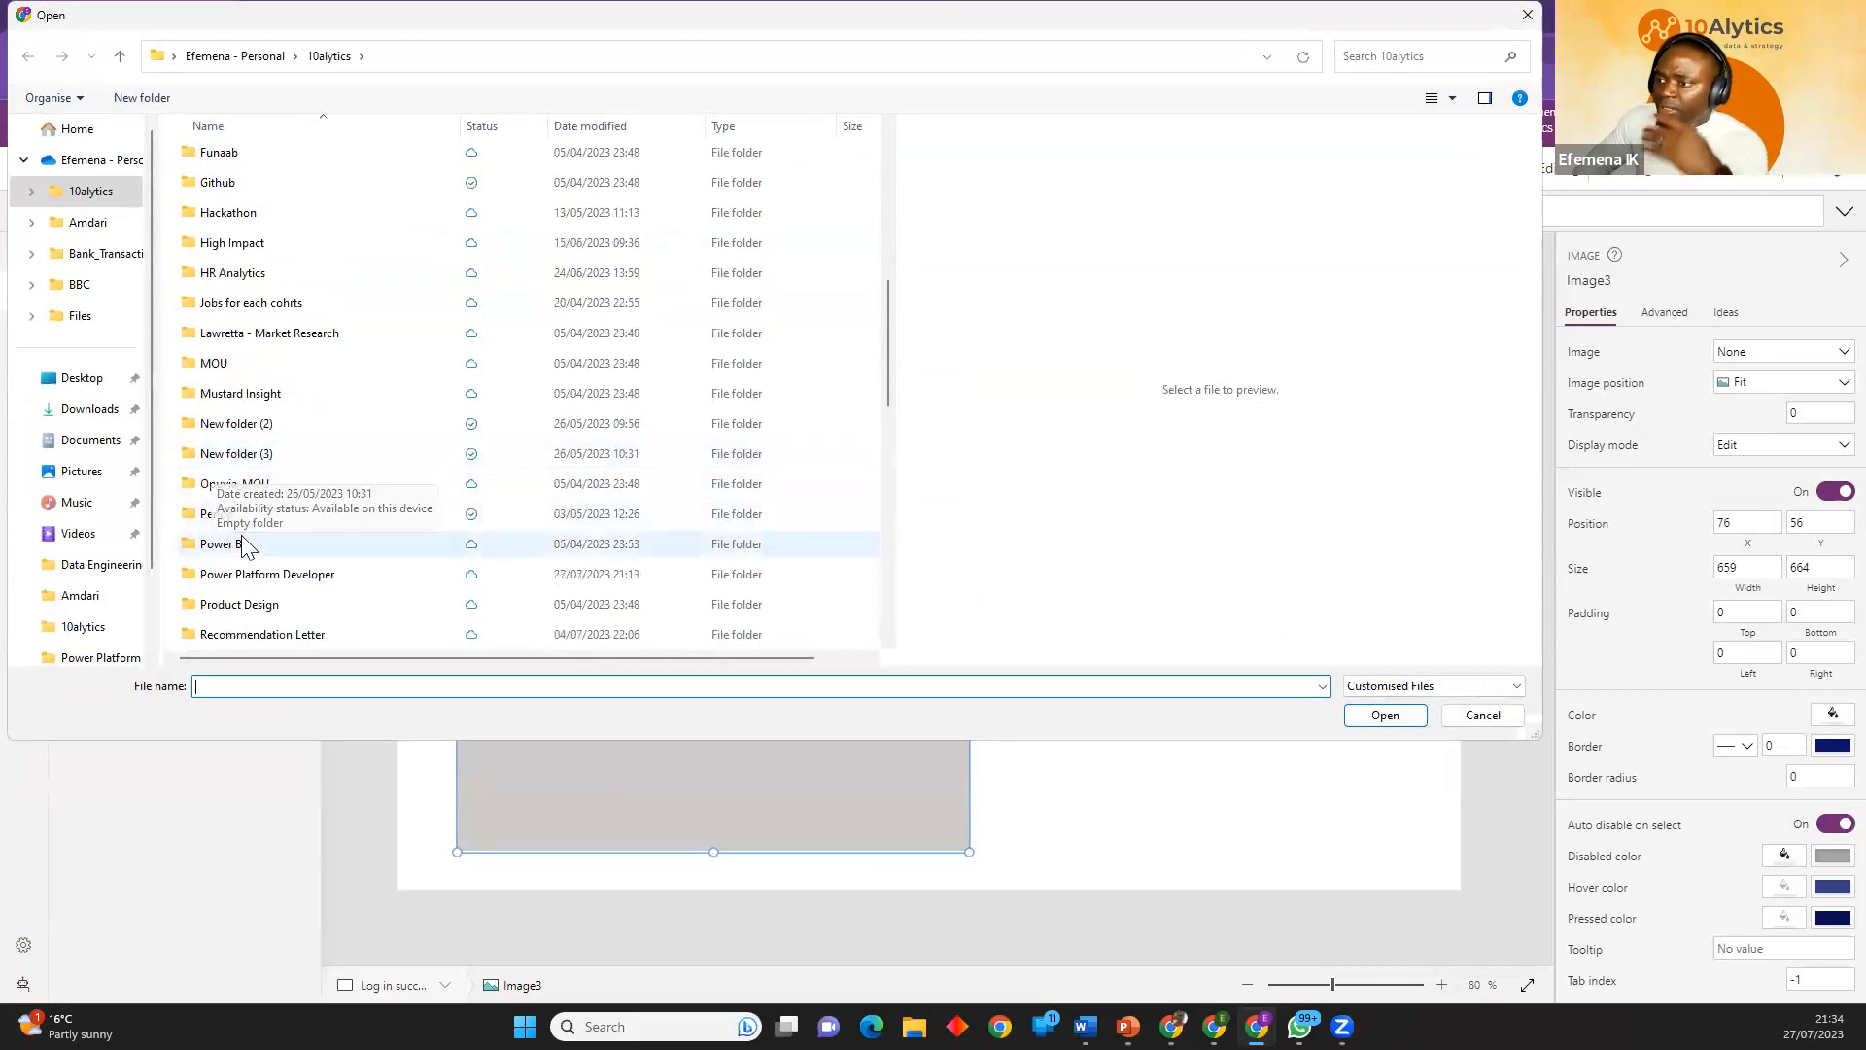
pyautogui.doubleClick(270, 477)
pyautogui.click(345, 185)
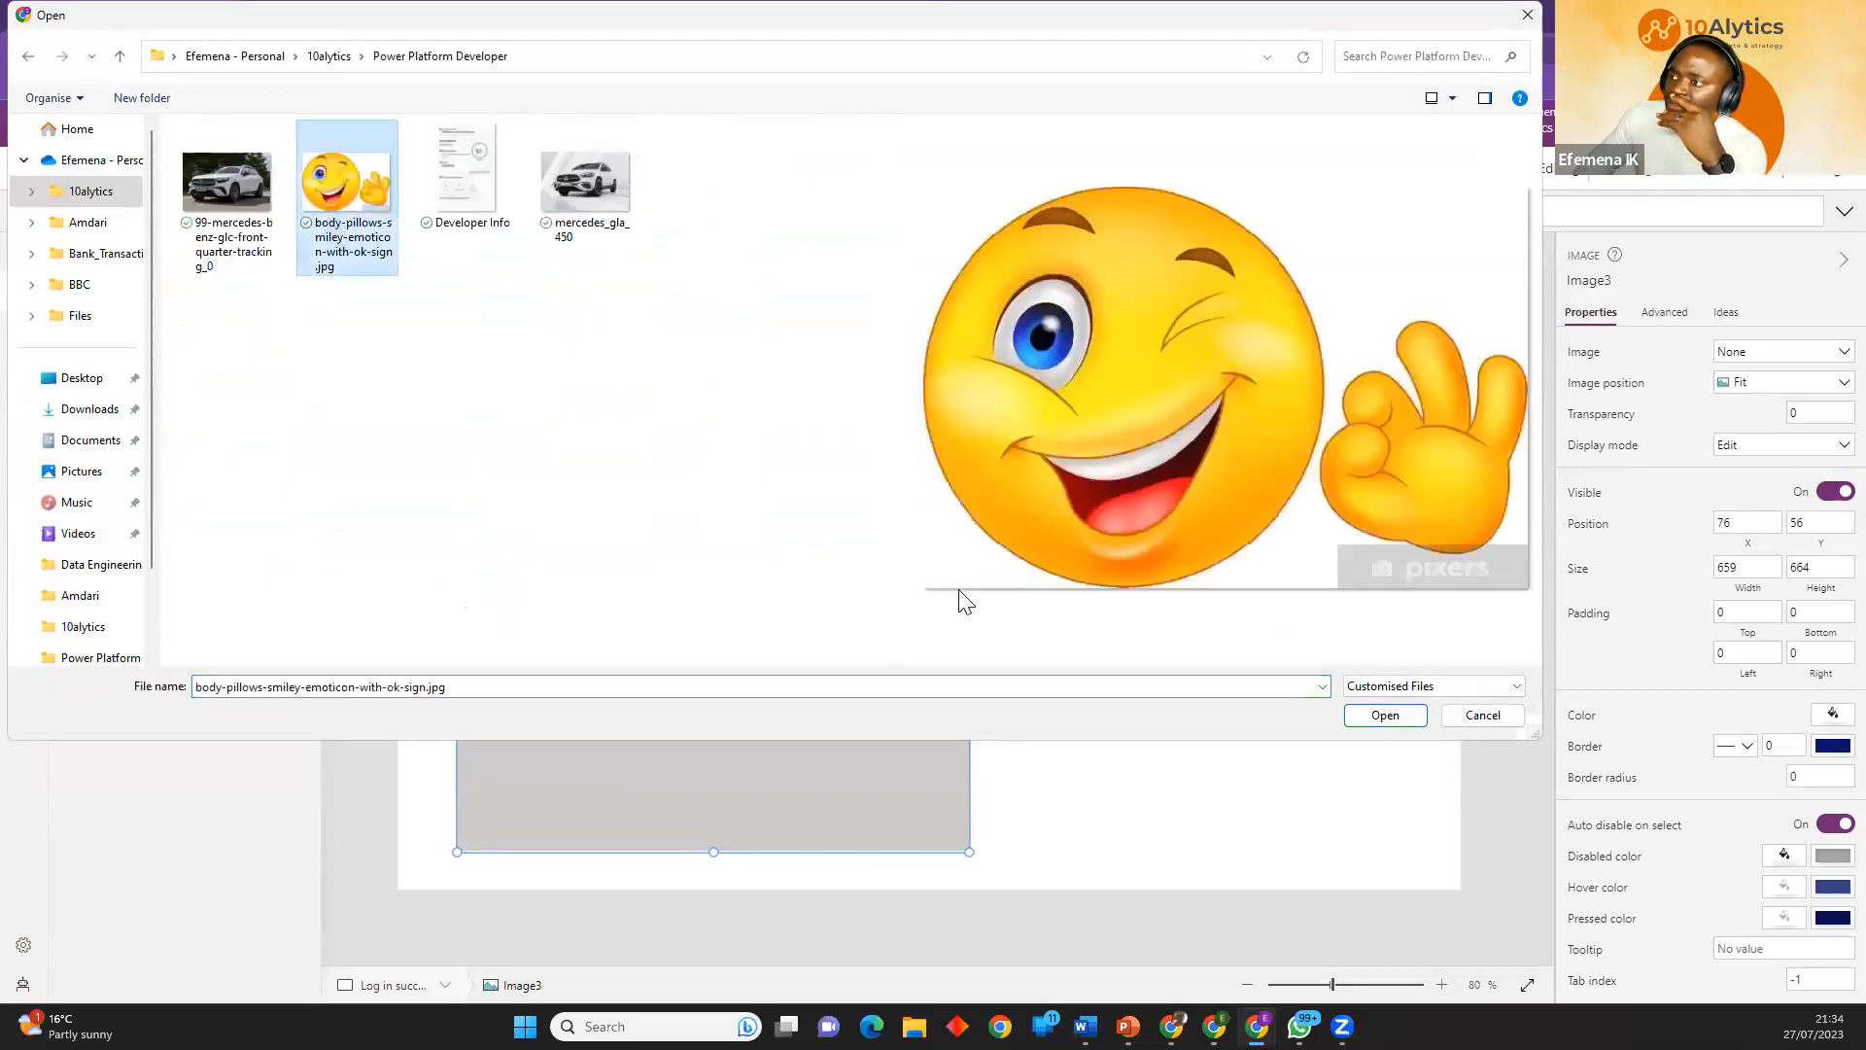
pyautogui.click(1386, 716)
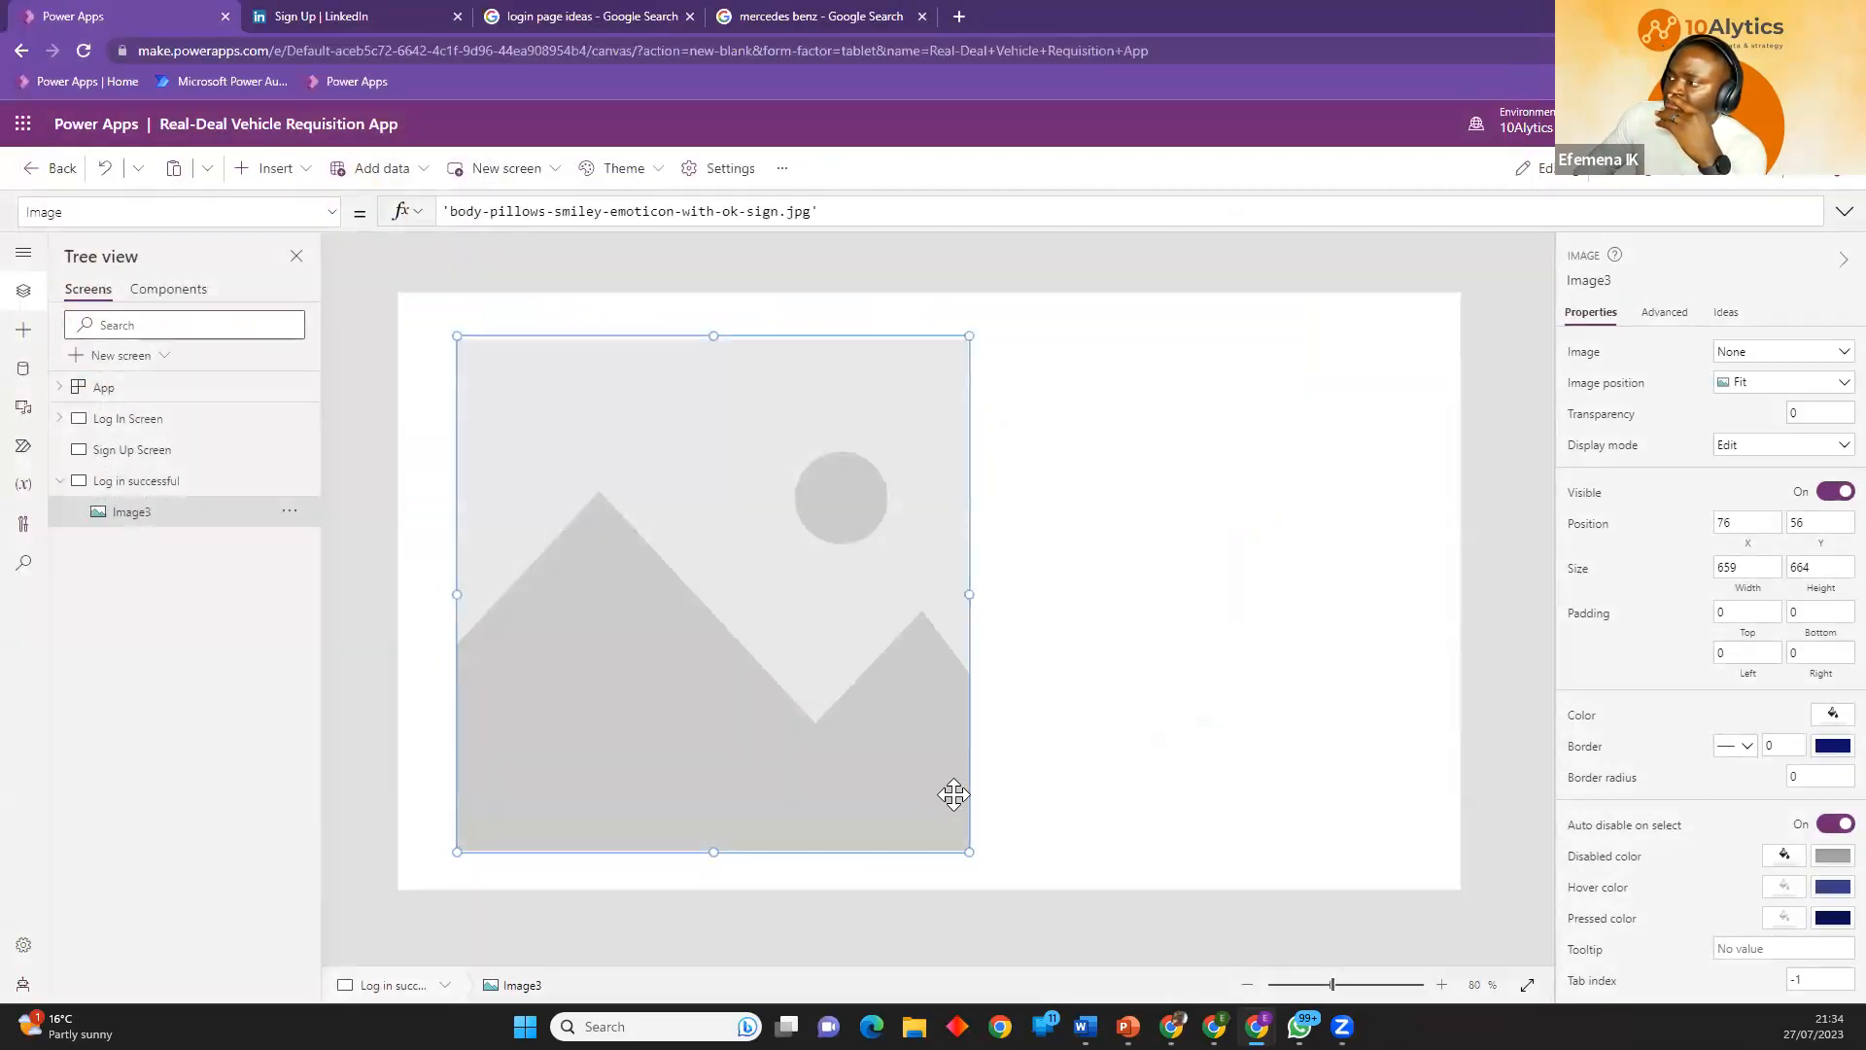
# Widen the smiley image to about 822 by 671 and position it at about X 68, Y 64.
pyautogui.moveTo(969, 851); pyautogui.dragTo(1097, 857)
pyautogui.moveTo(847, 790); pyautogui.dragTo(853, 787)
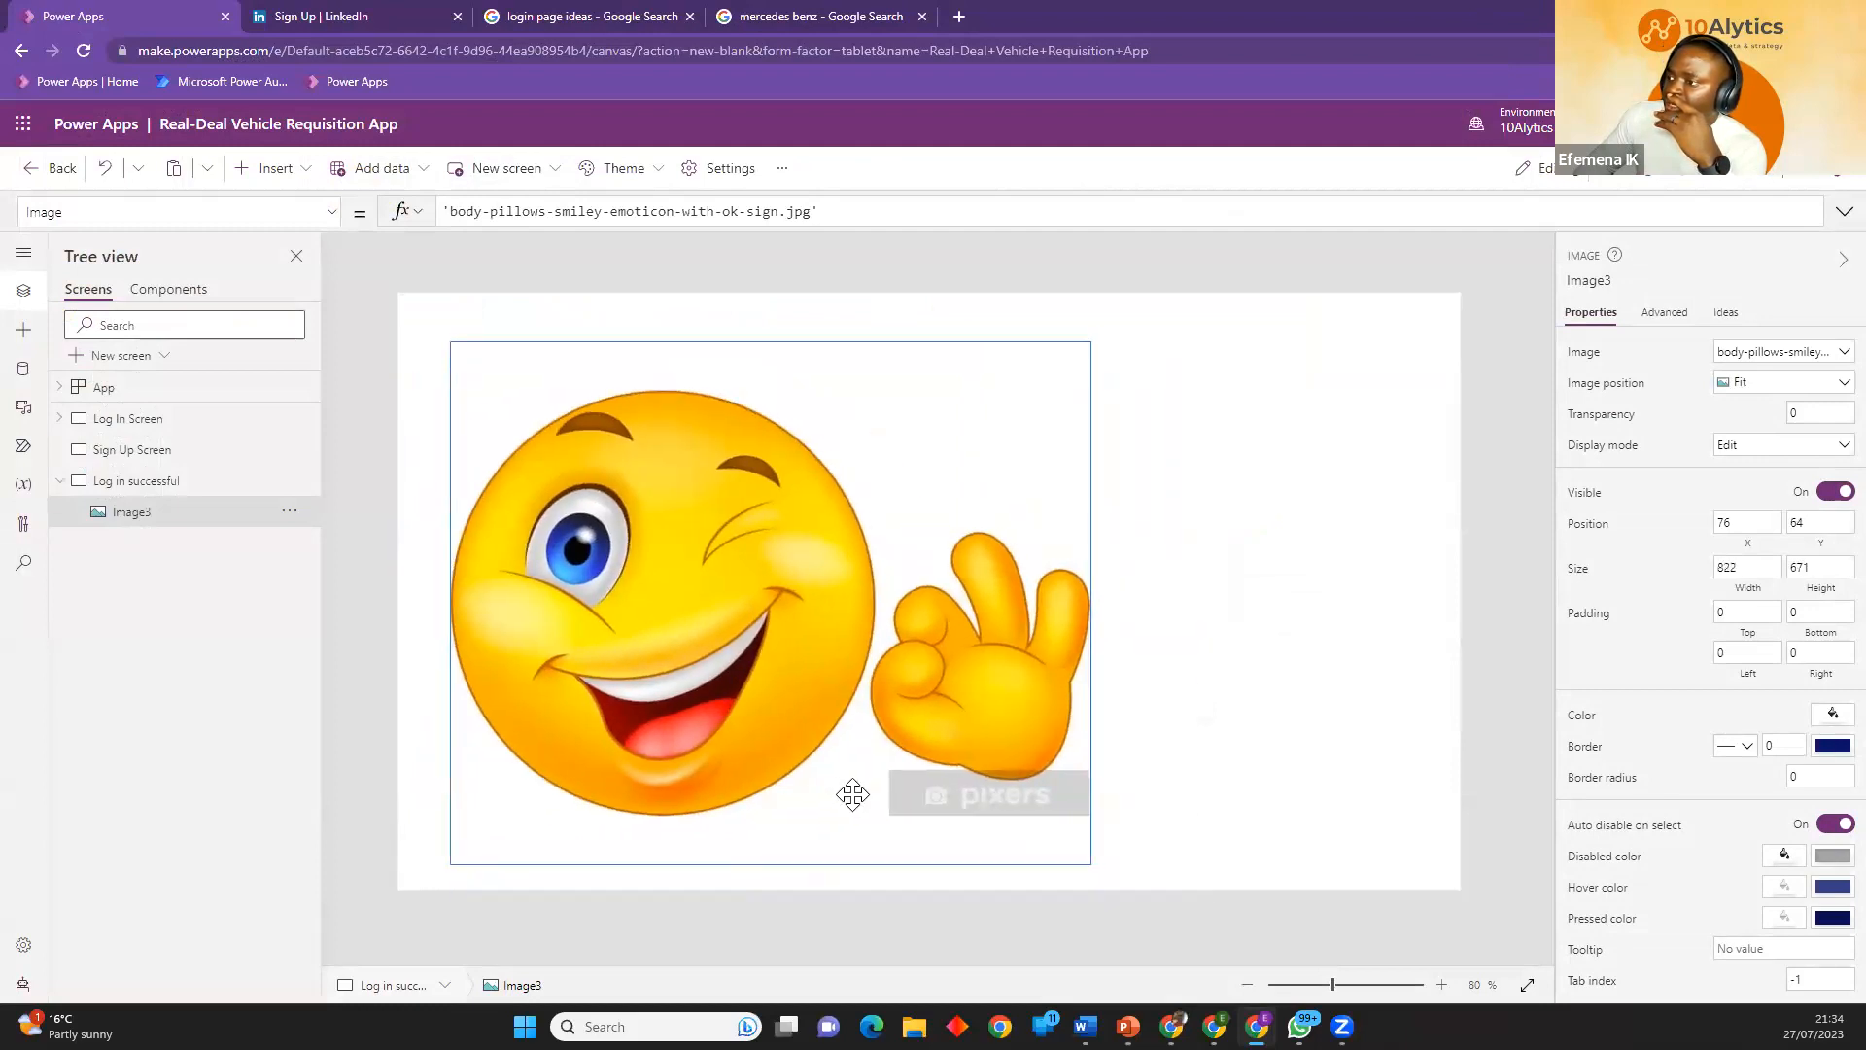
pyautogui.click(1201, 616)
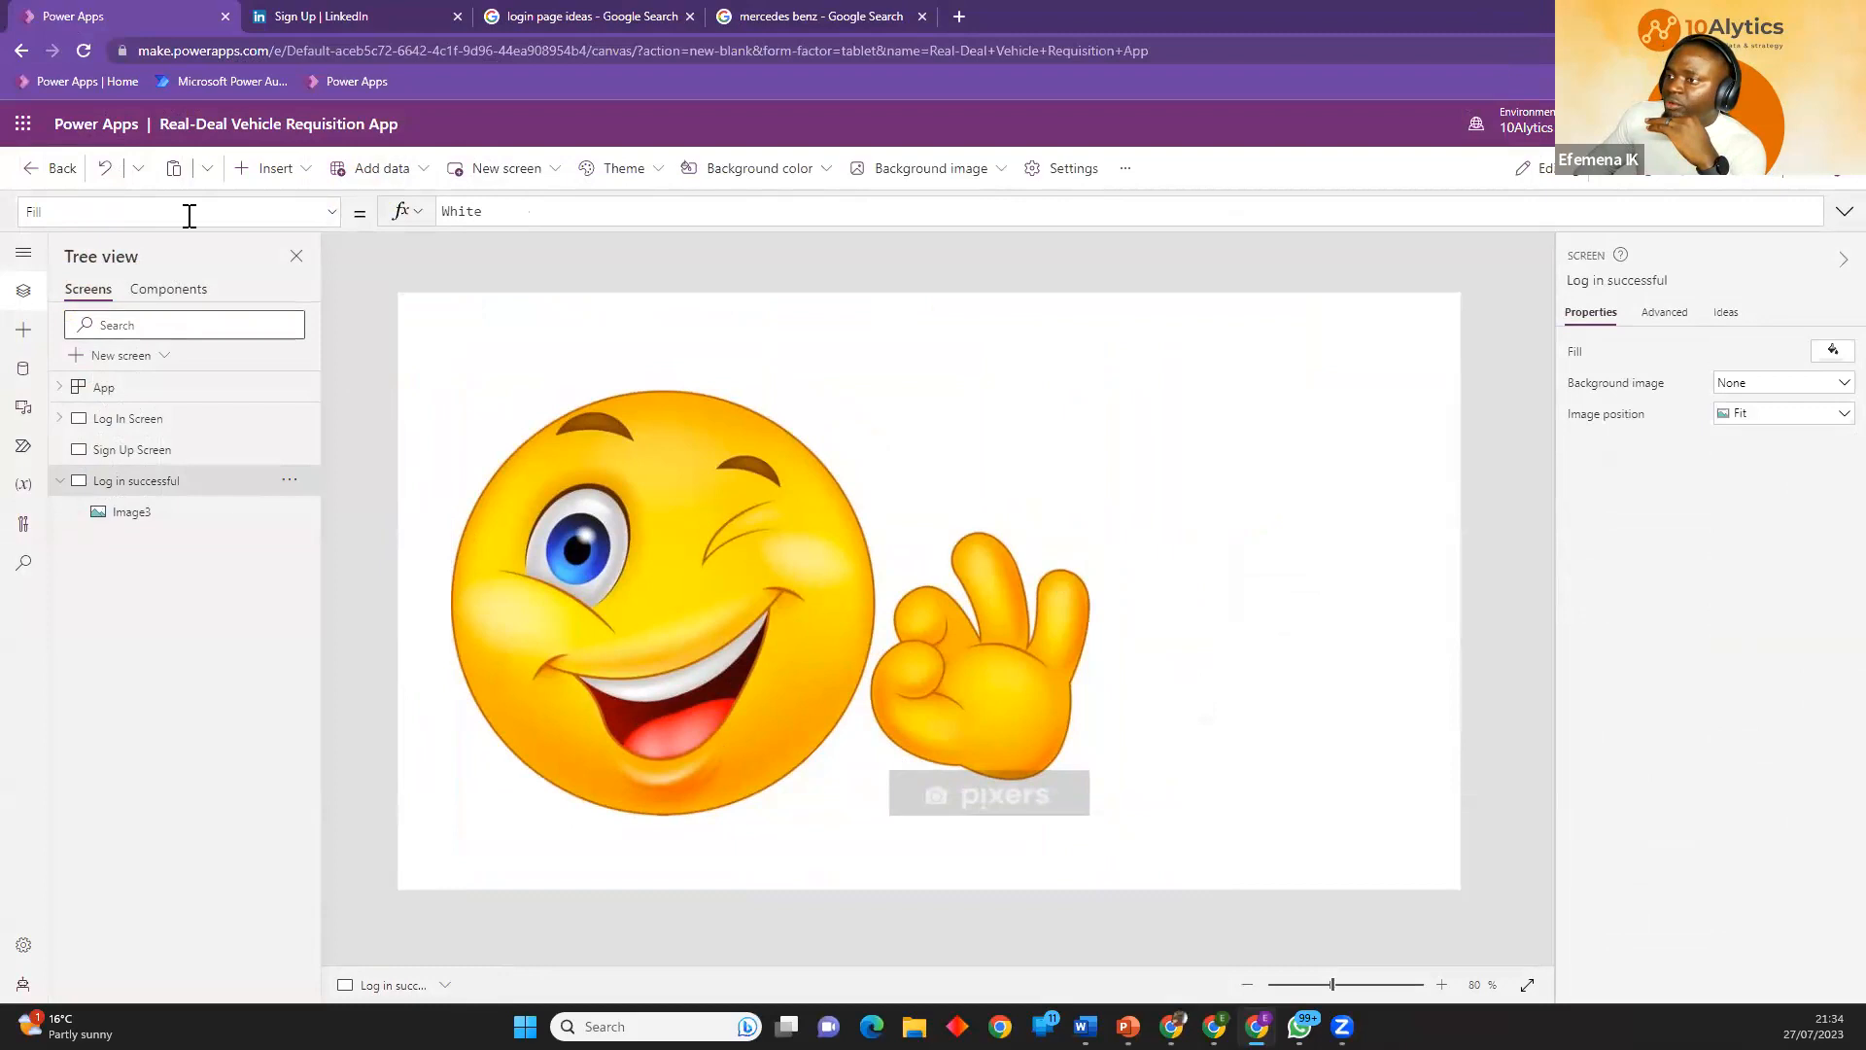
# Insert a text label reading "Log in Successful" and place it beside the smiley at about X 980, Y 204.
pyautogui.click(271, 187)
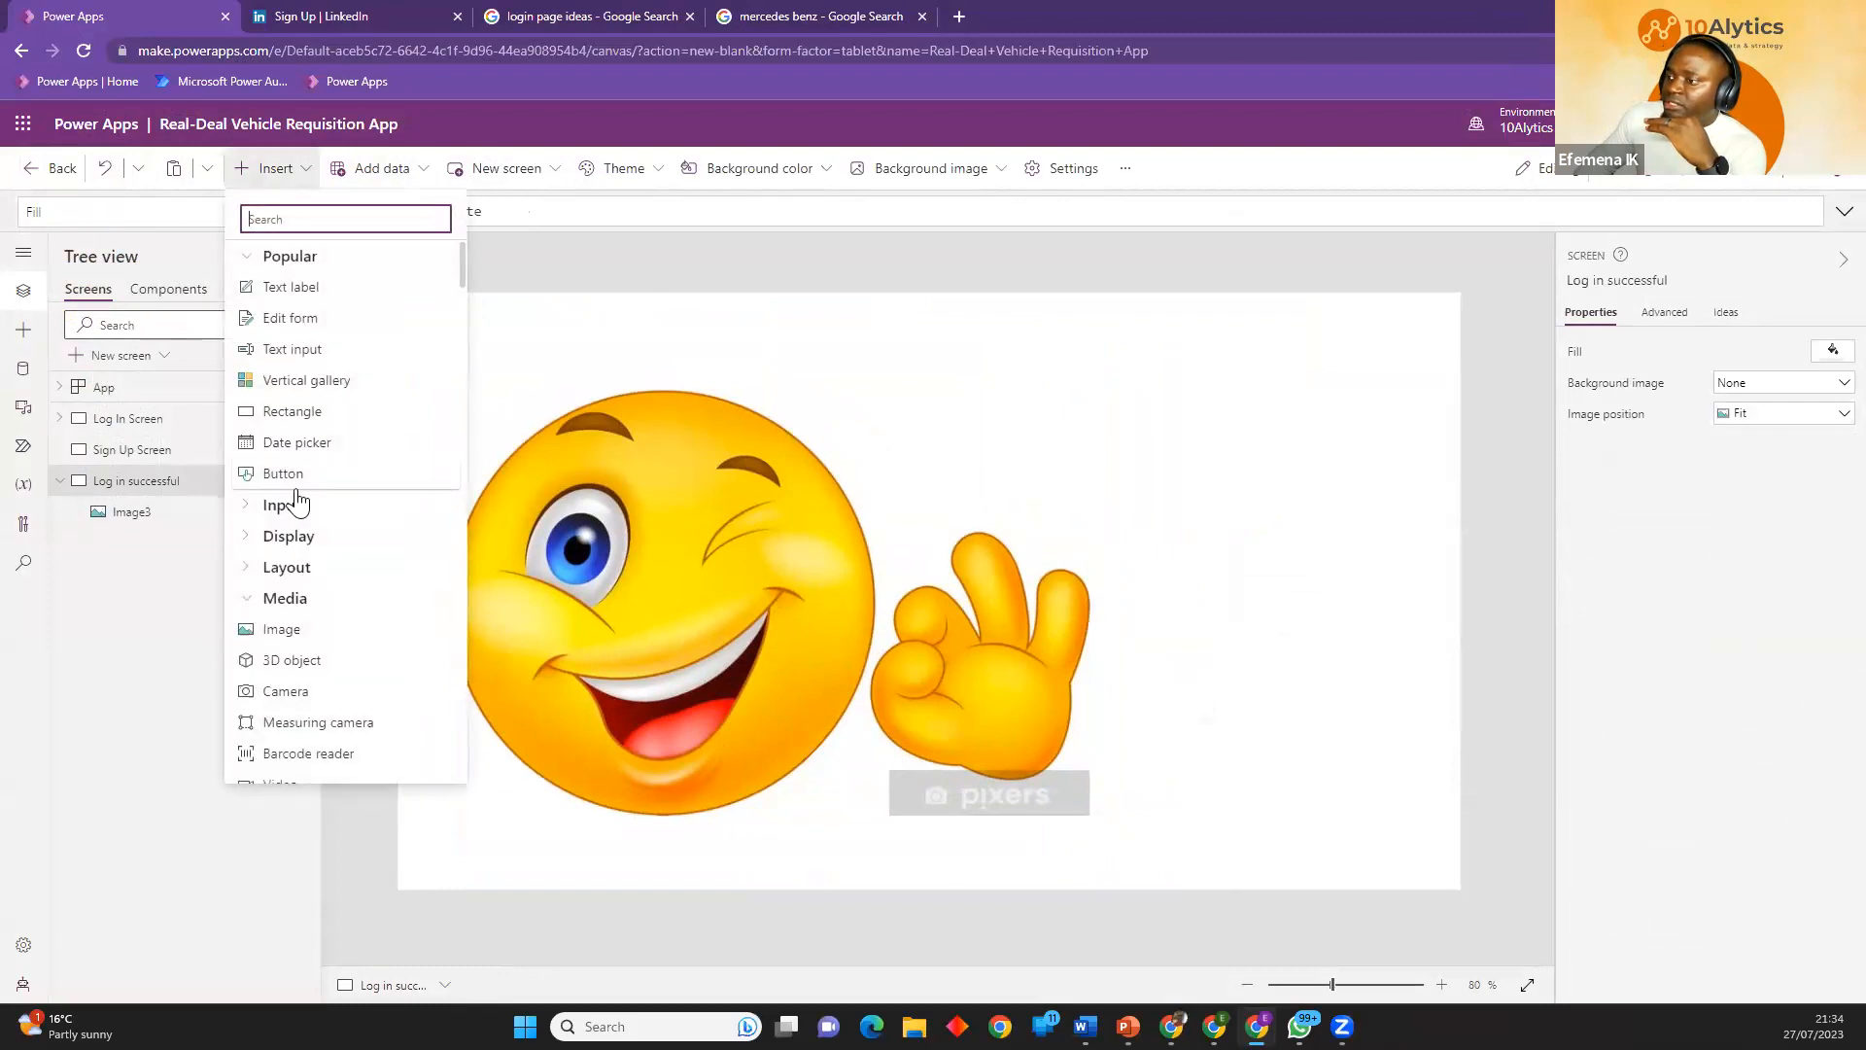
pyautogui.click(276, 287)
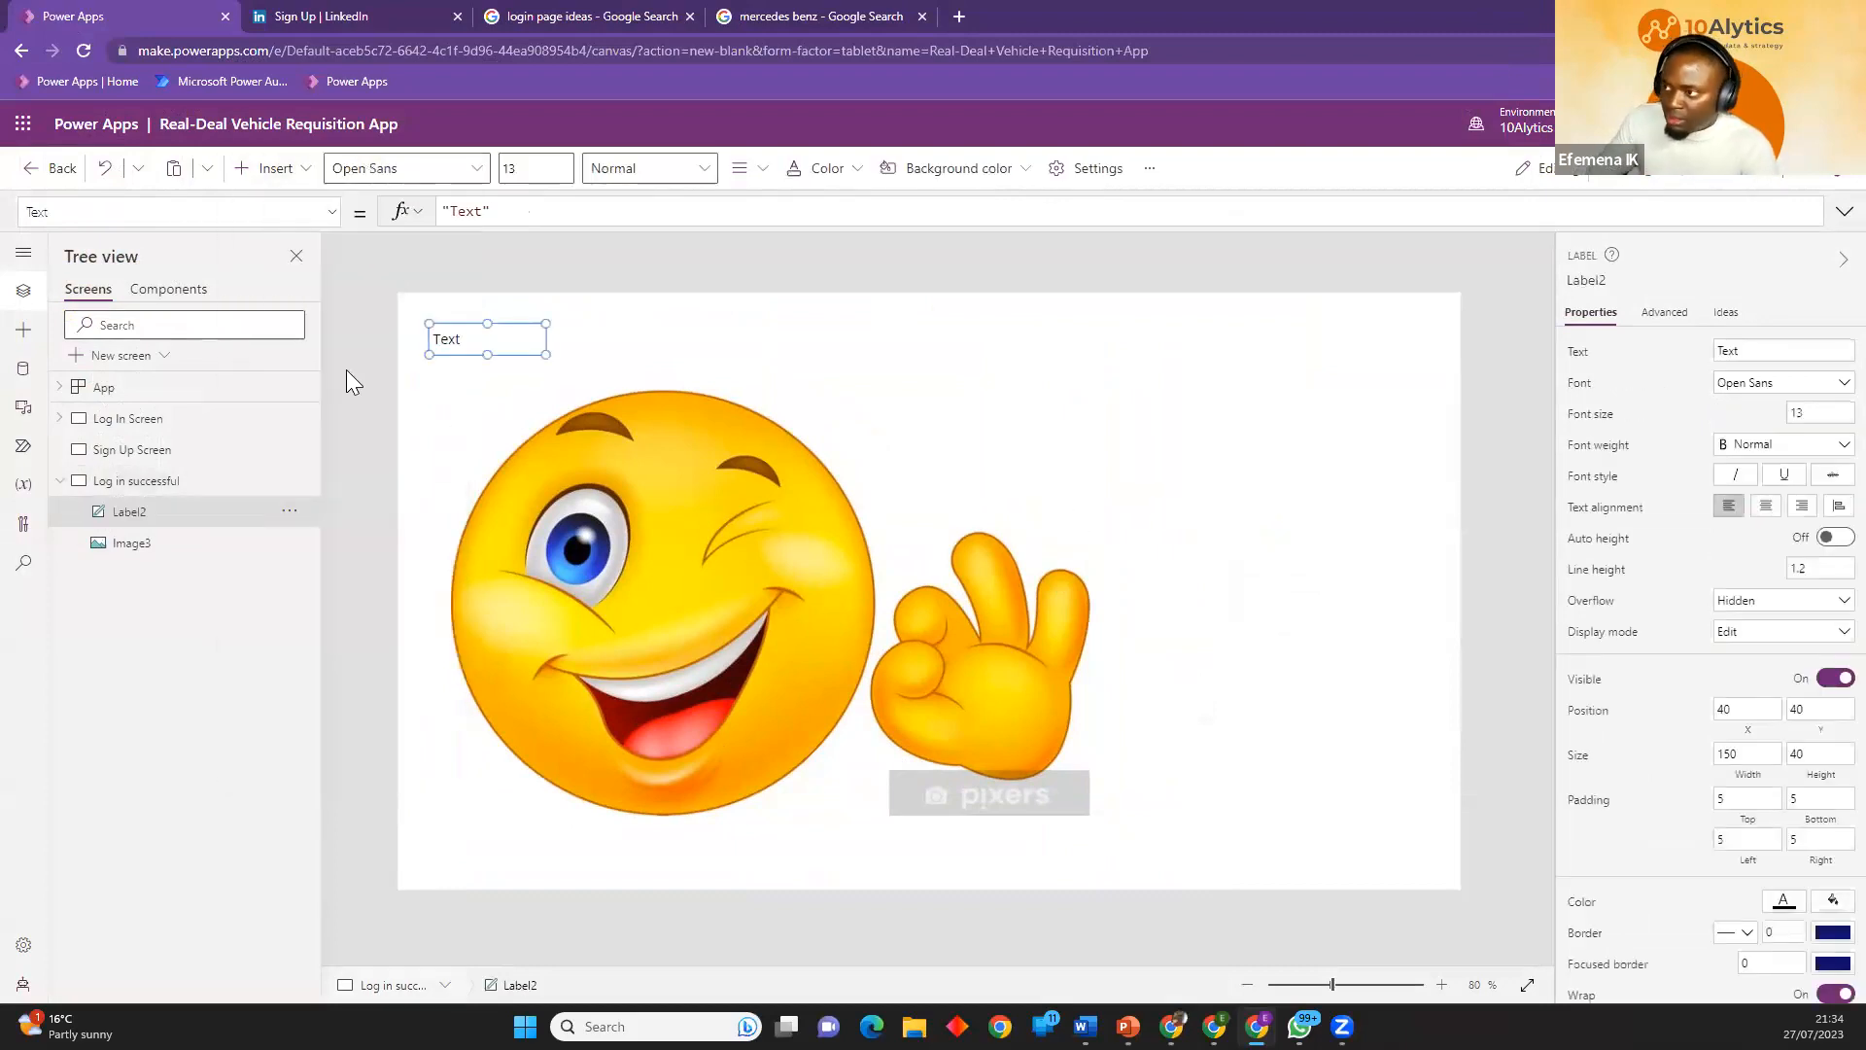
pyautogui.doubleClick(462, 341)
pyautogui.write('Log in Successful')
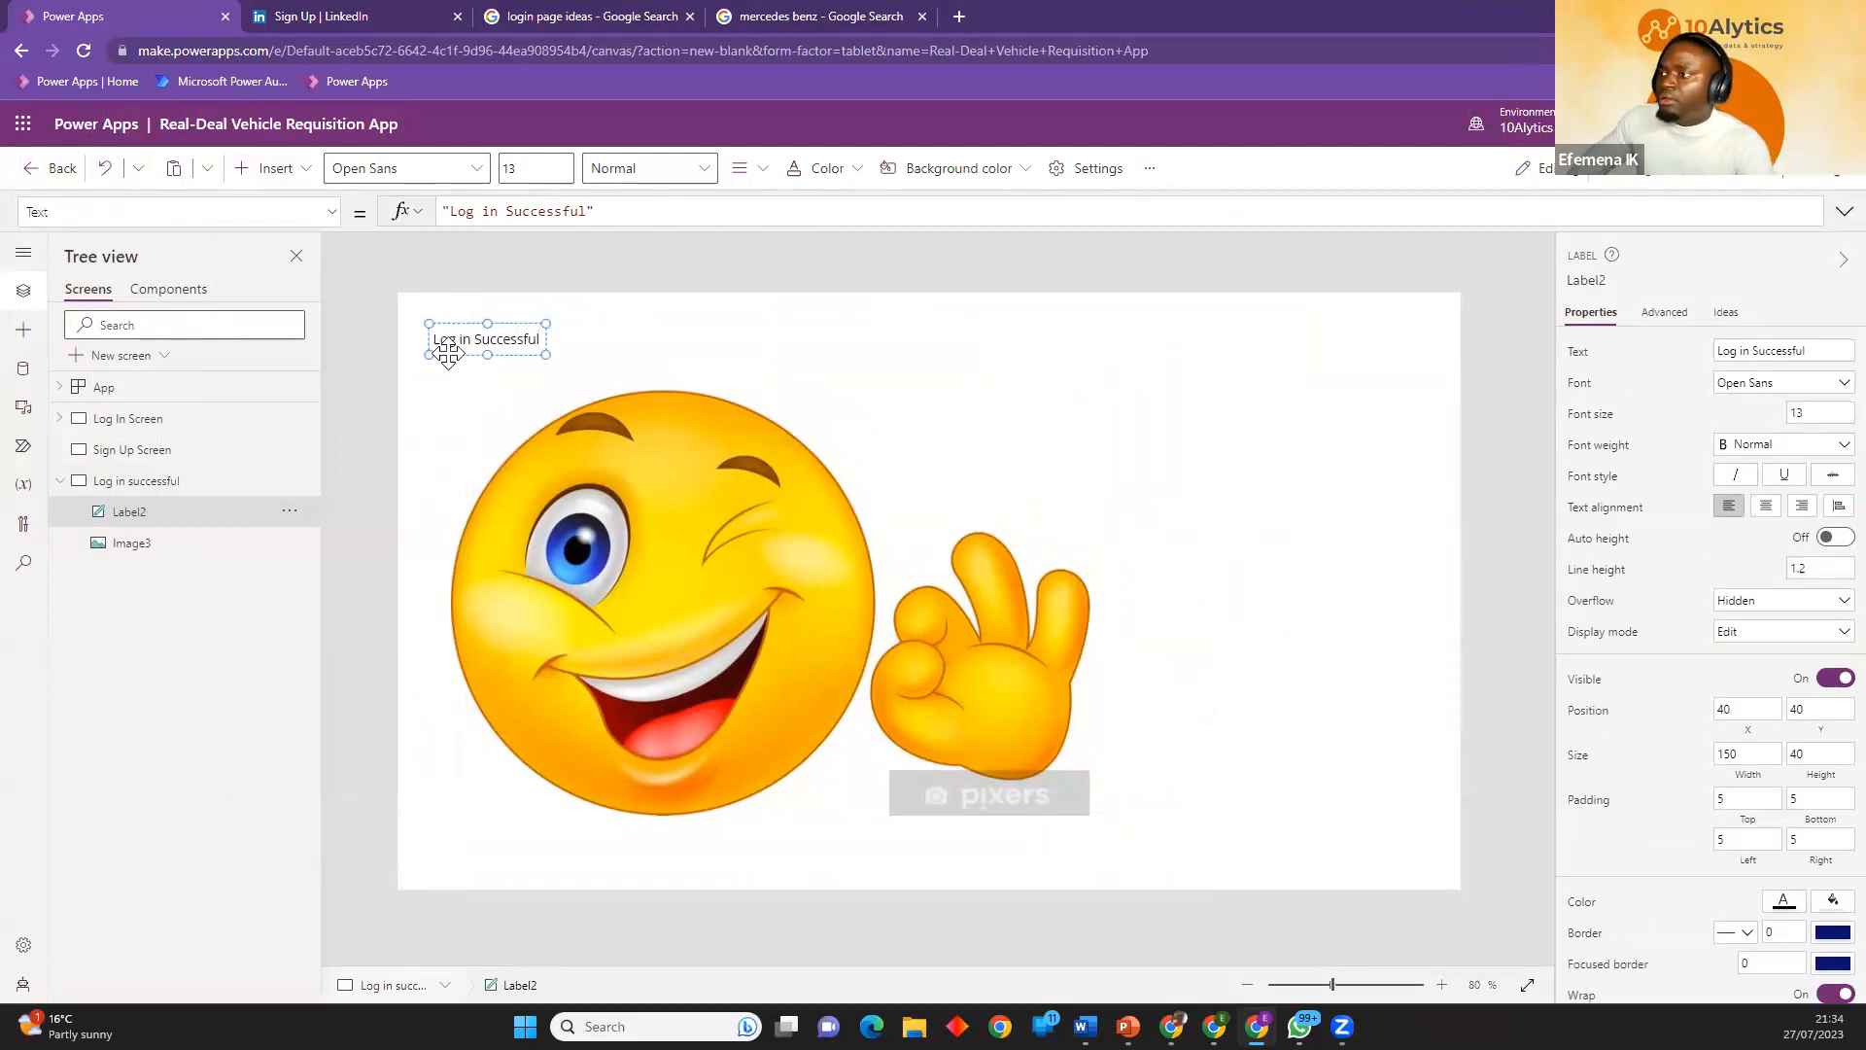
pyautogui.moveTo(450, 341); pyautogui.dragTo(1182, 468)
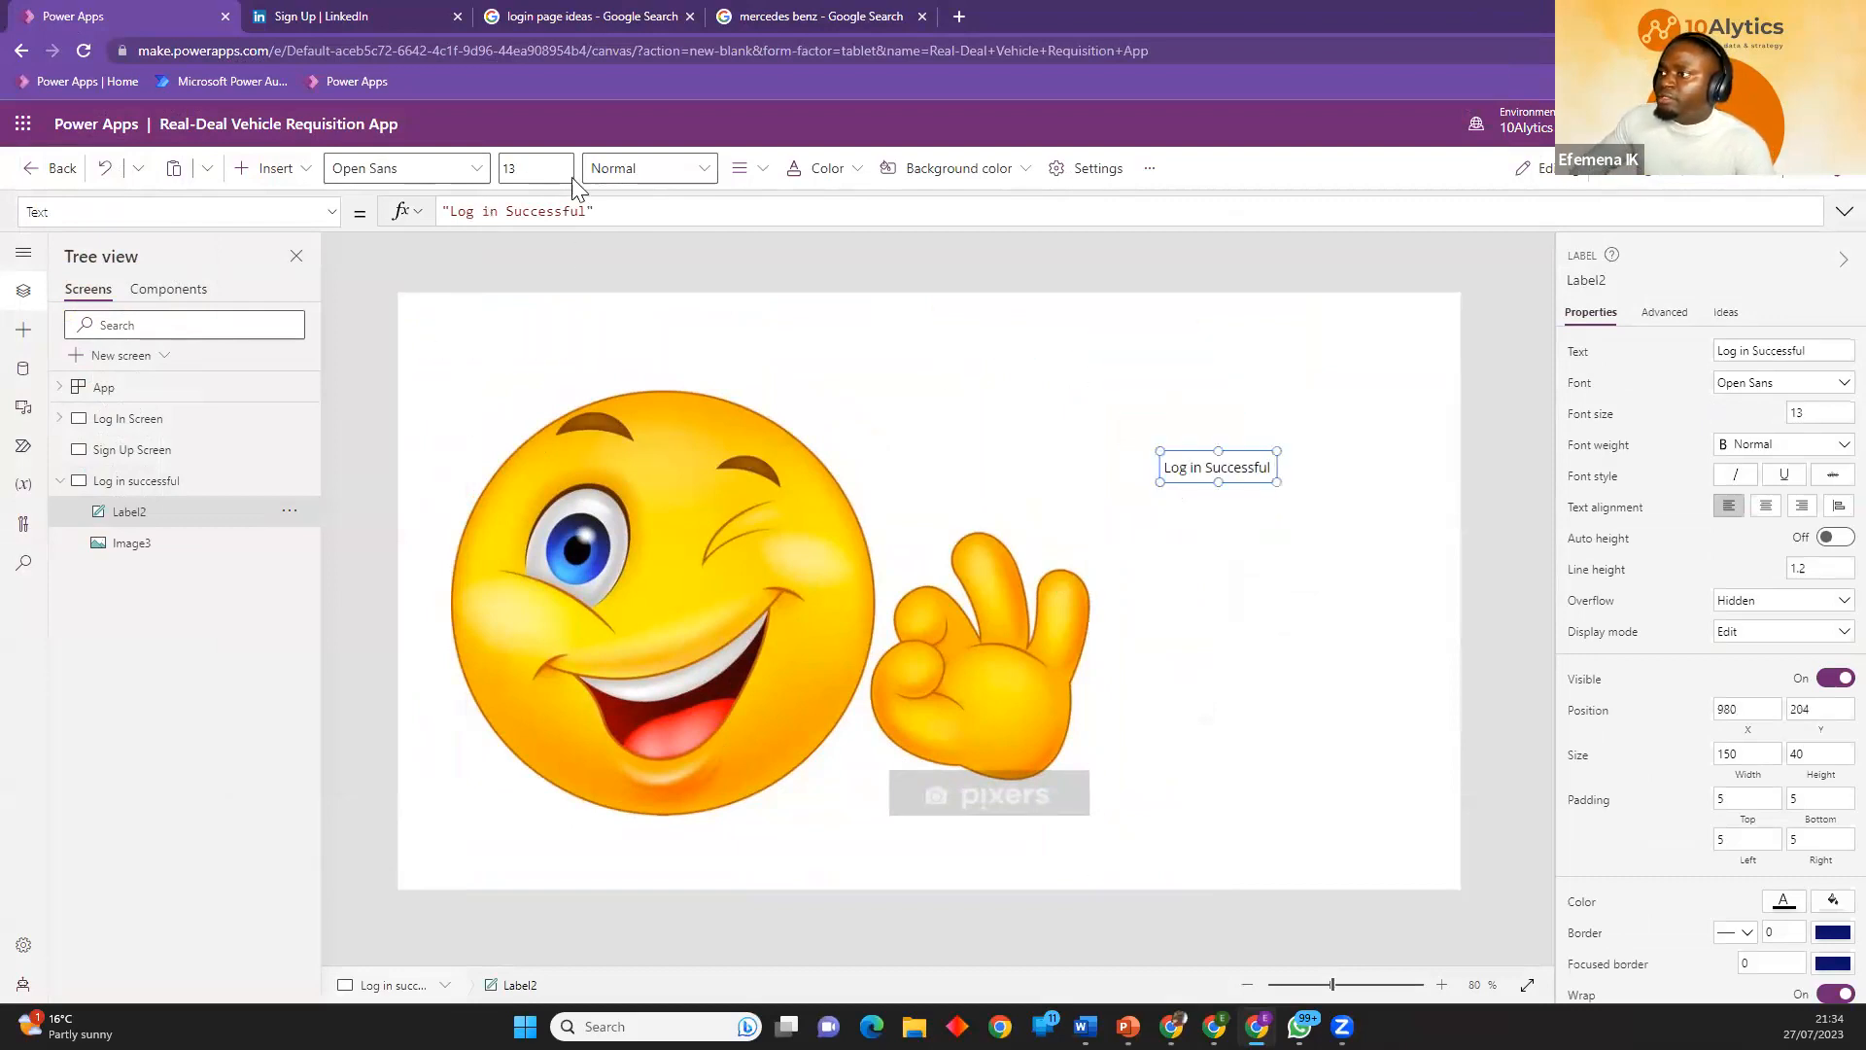
# Set the Log in Successful label's font size to 30 and enlarge the label to about 326 by 316.
pyautogui.click(535, 169)
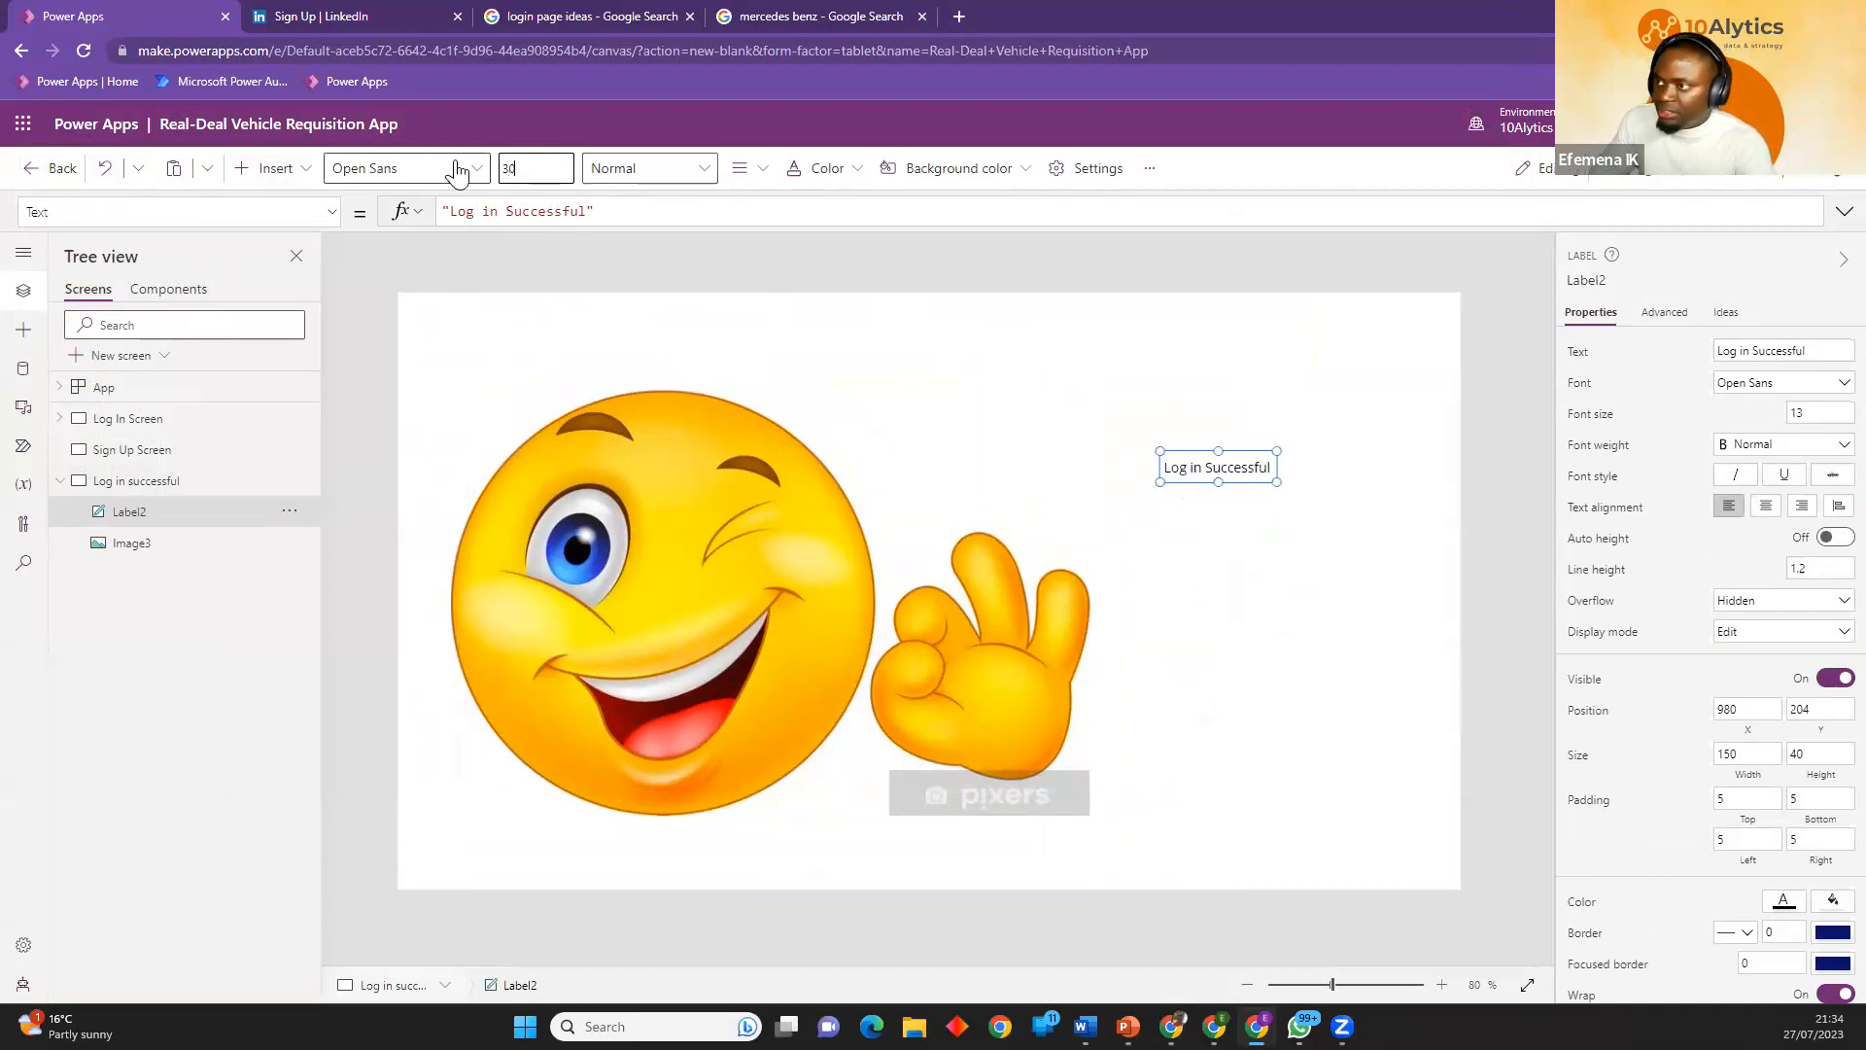
pyautogui.click(1248, 567)
pyautogui.click(1242, 477)
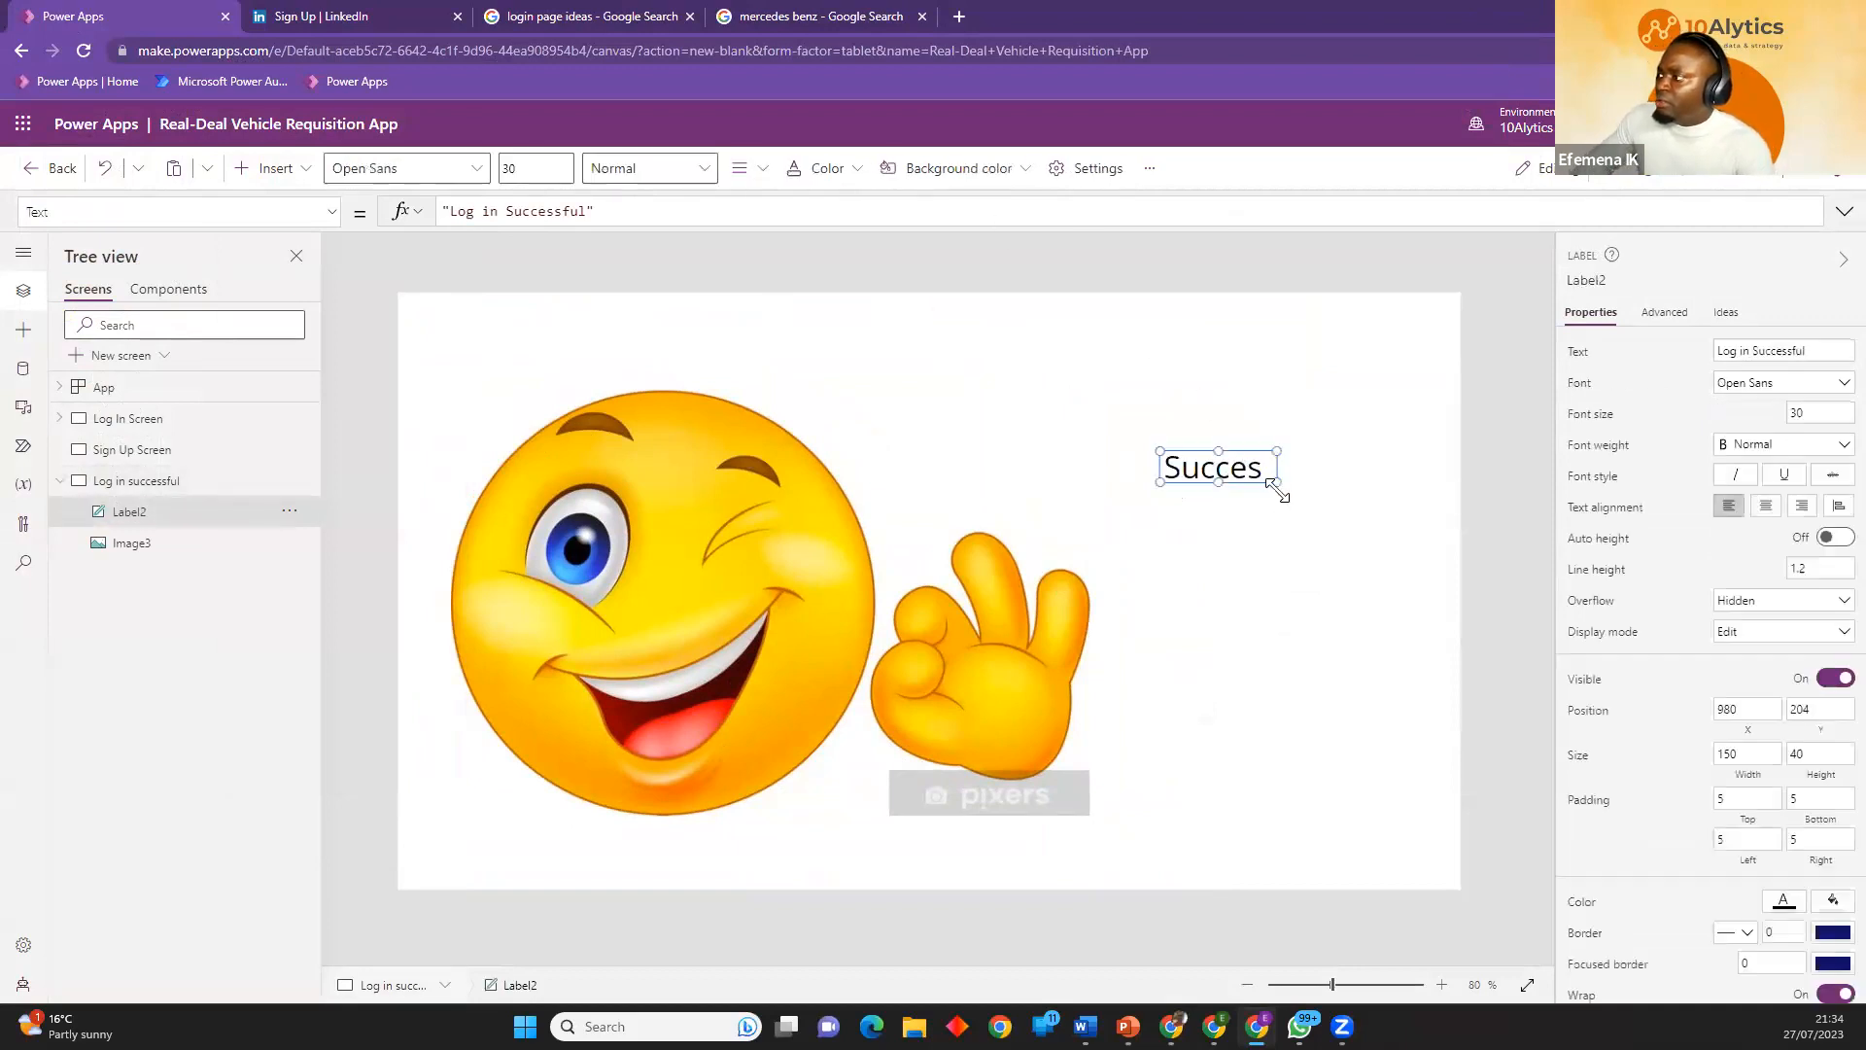
pyautogui.moveTo(1349, 656); pyautogui.dragTo(1413, 697)
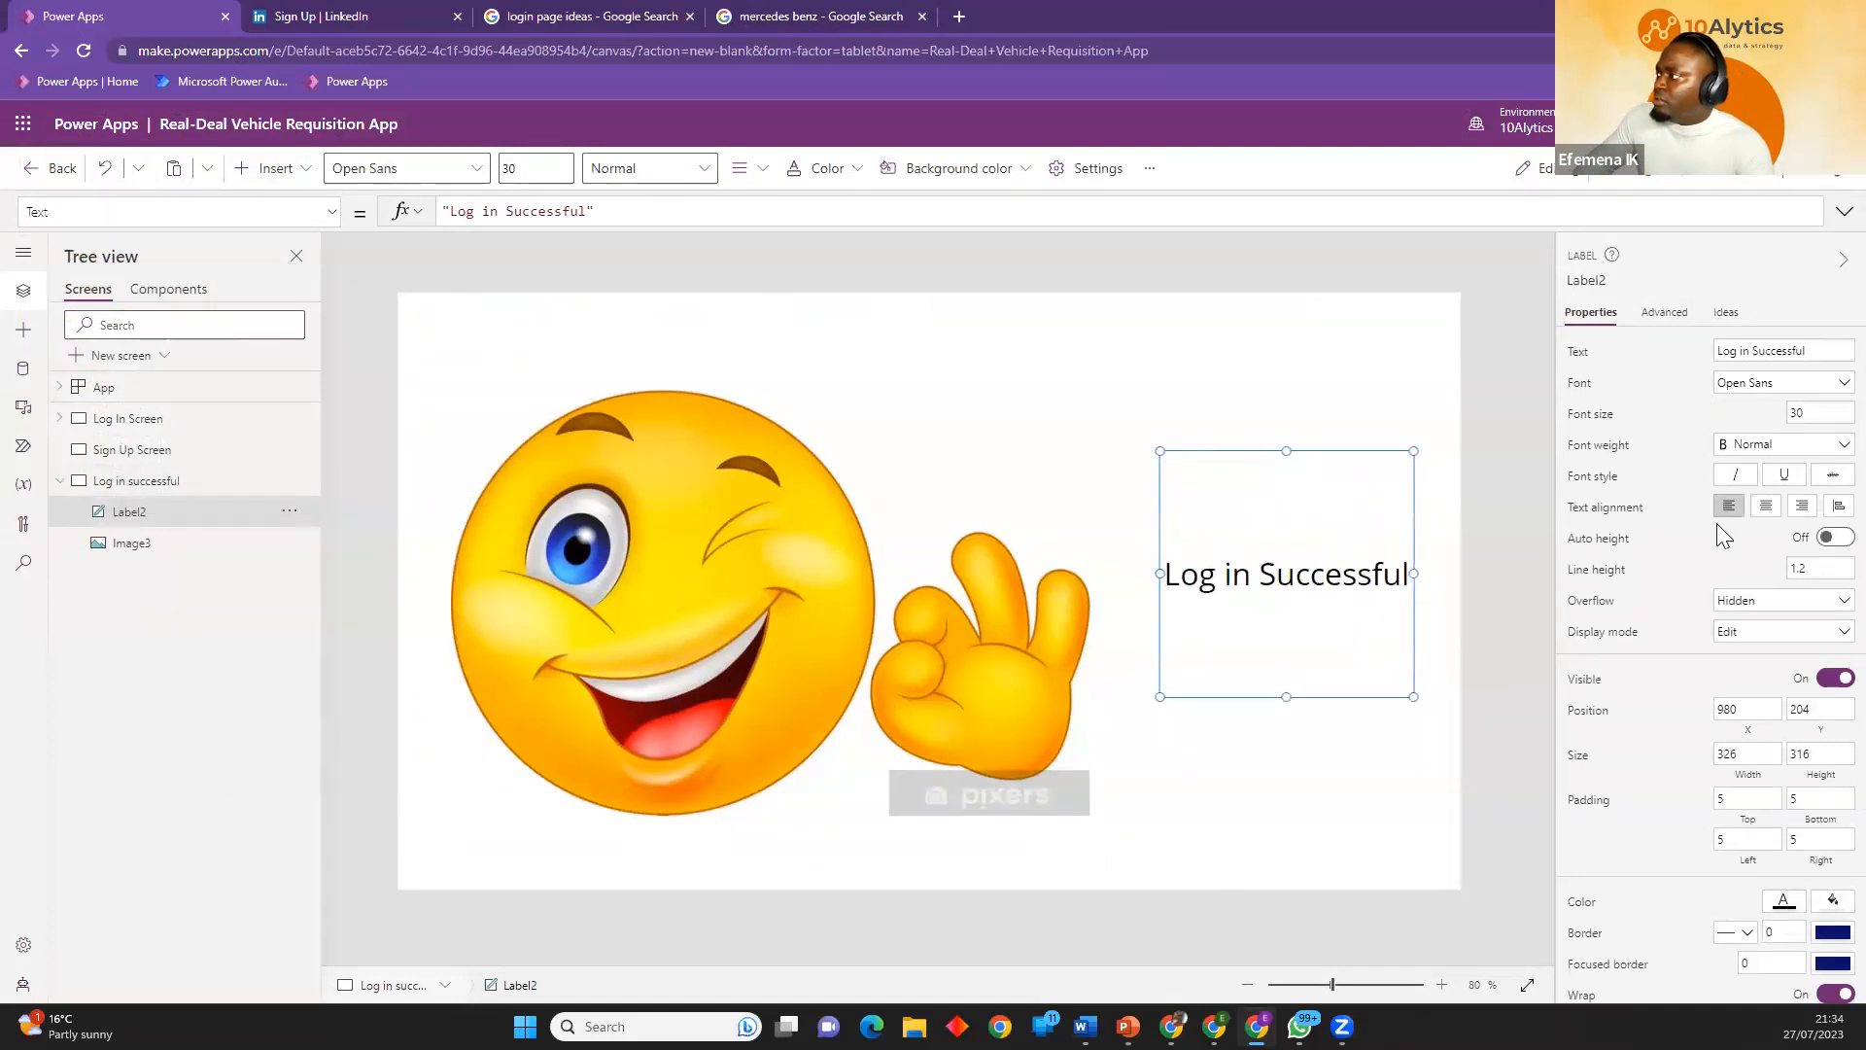
# Make the Log in Successful label's text bold and set its font size to 50.
pyautogui.click(1773, 454)
pyautogui.click(1755, 468)
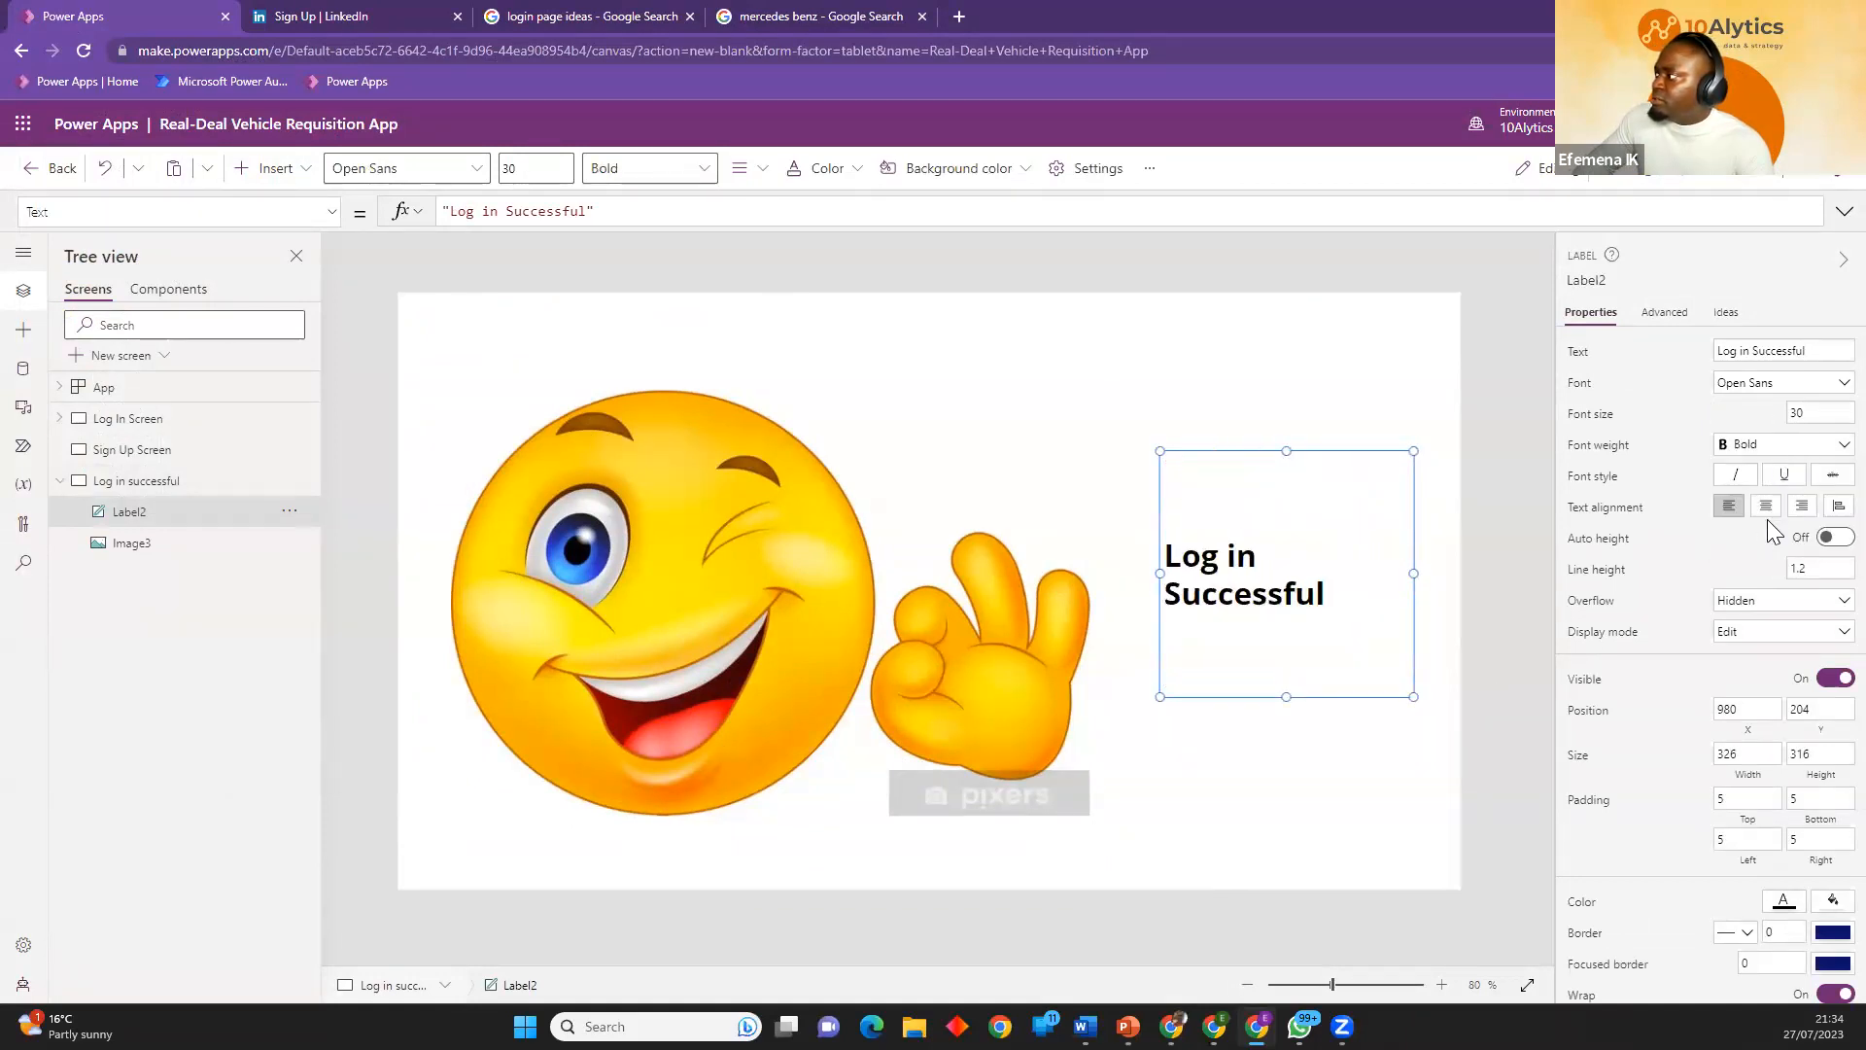
pyautogui.hotkey('shift', 'Tab')
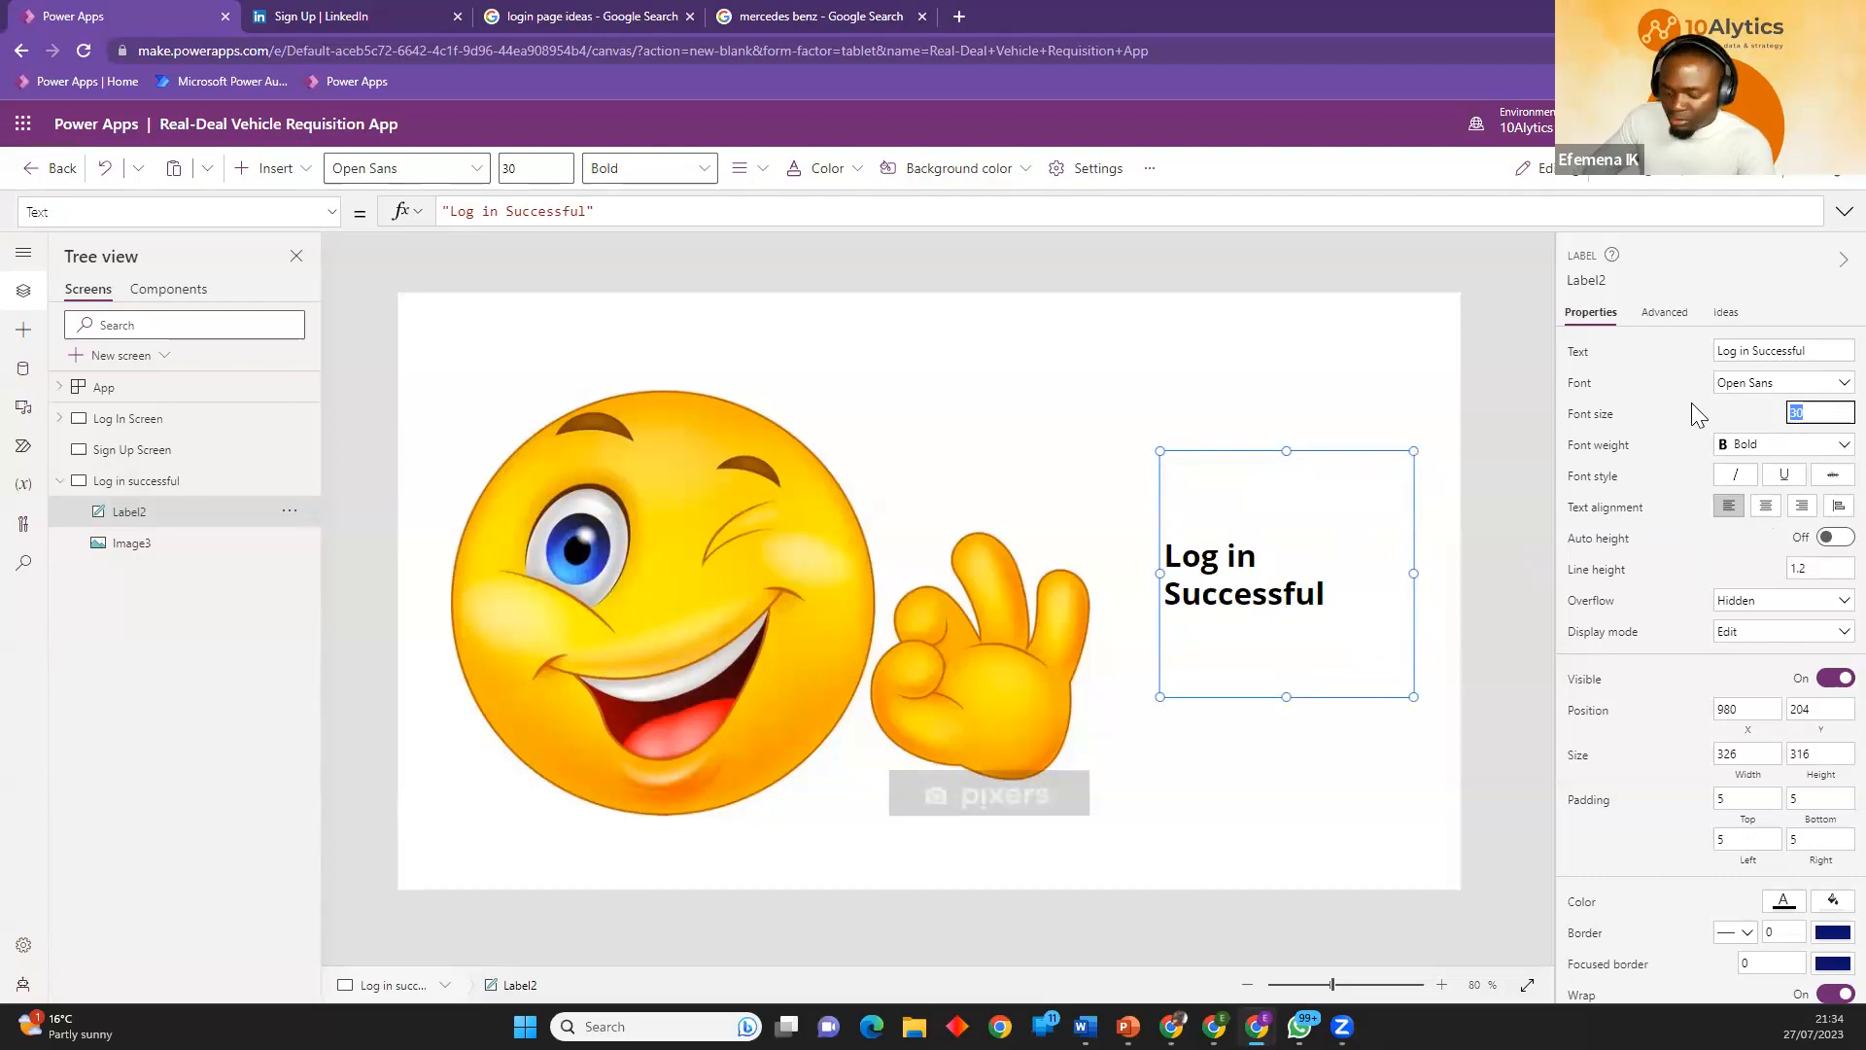
pyautogui.write('50')
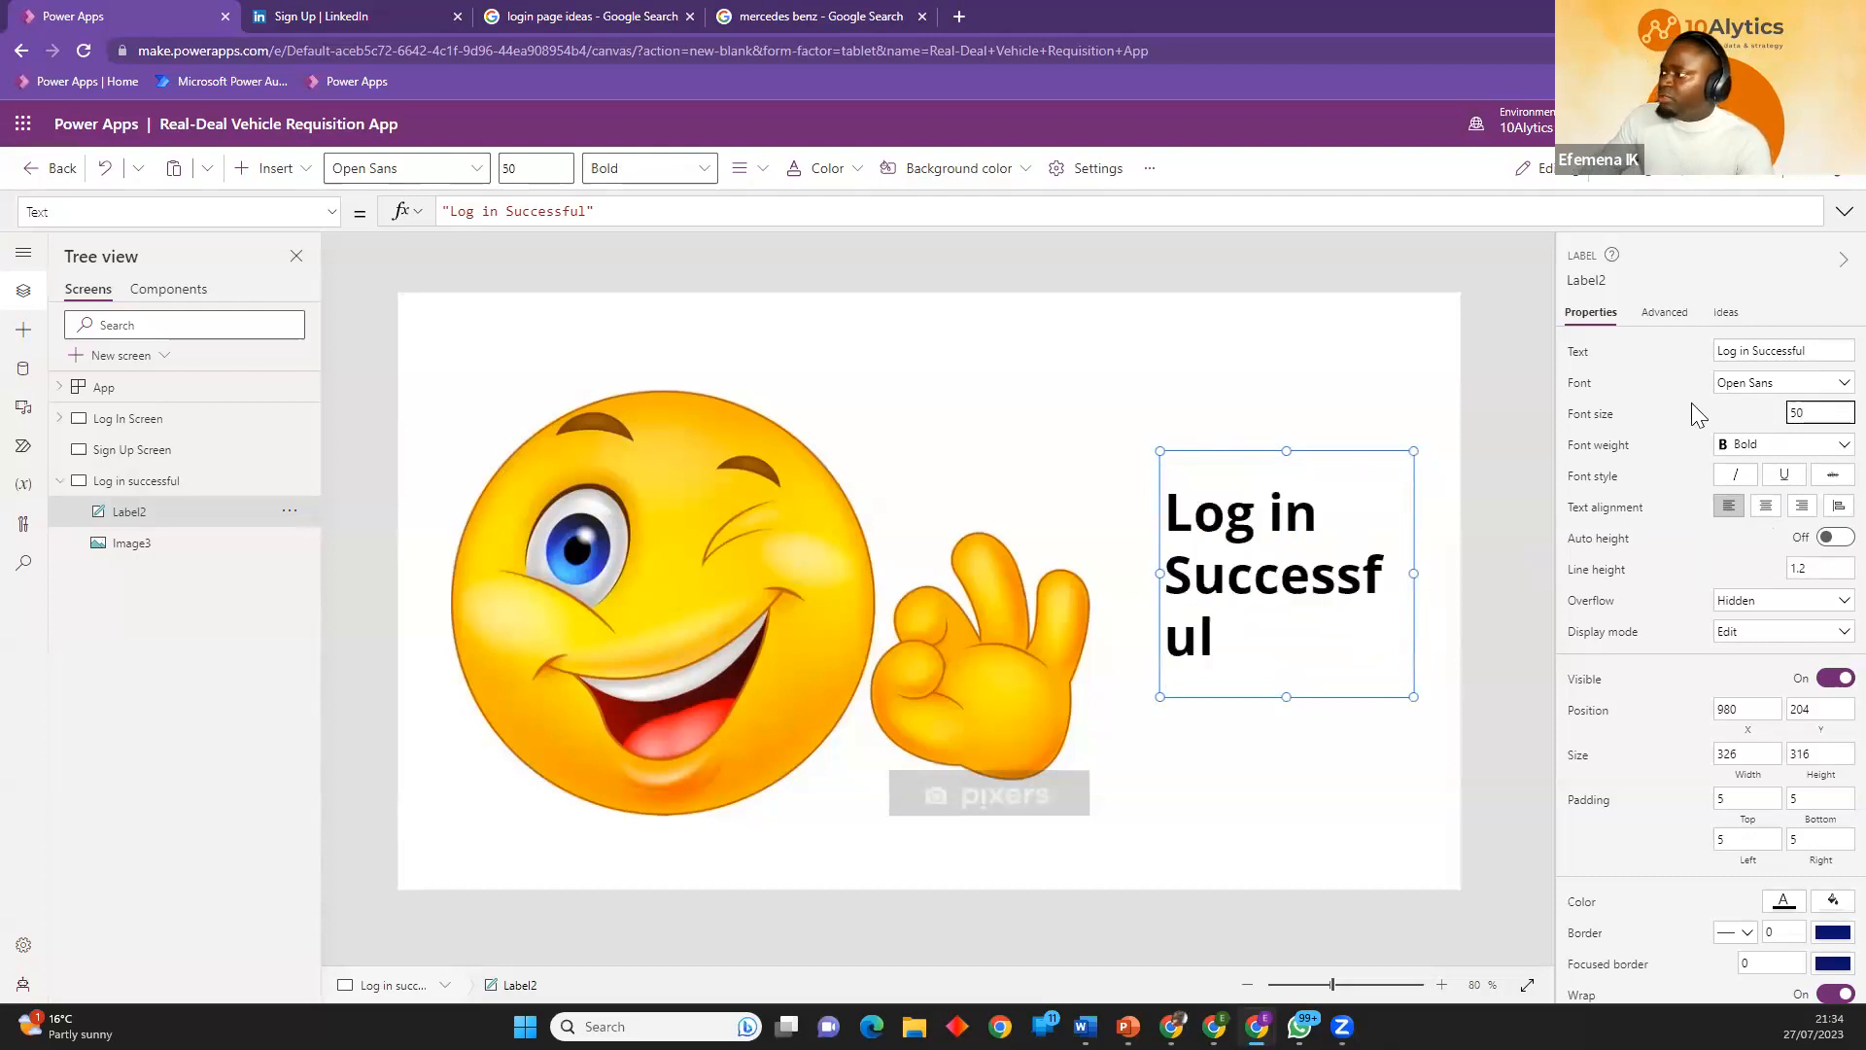
# Widen the Log in Successful label to about 357 and move the smiley image to about X 40, Y 68.
pyautogui.moveTo(1414, 566); pyautogui.dragTo(1446, 573)
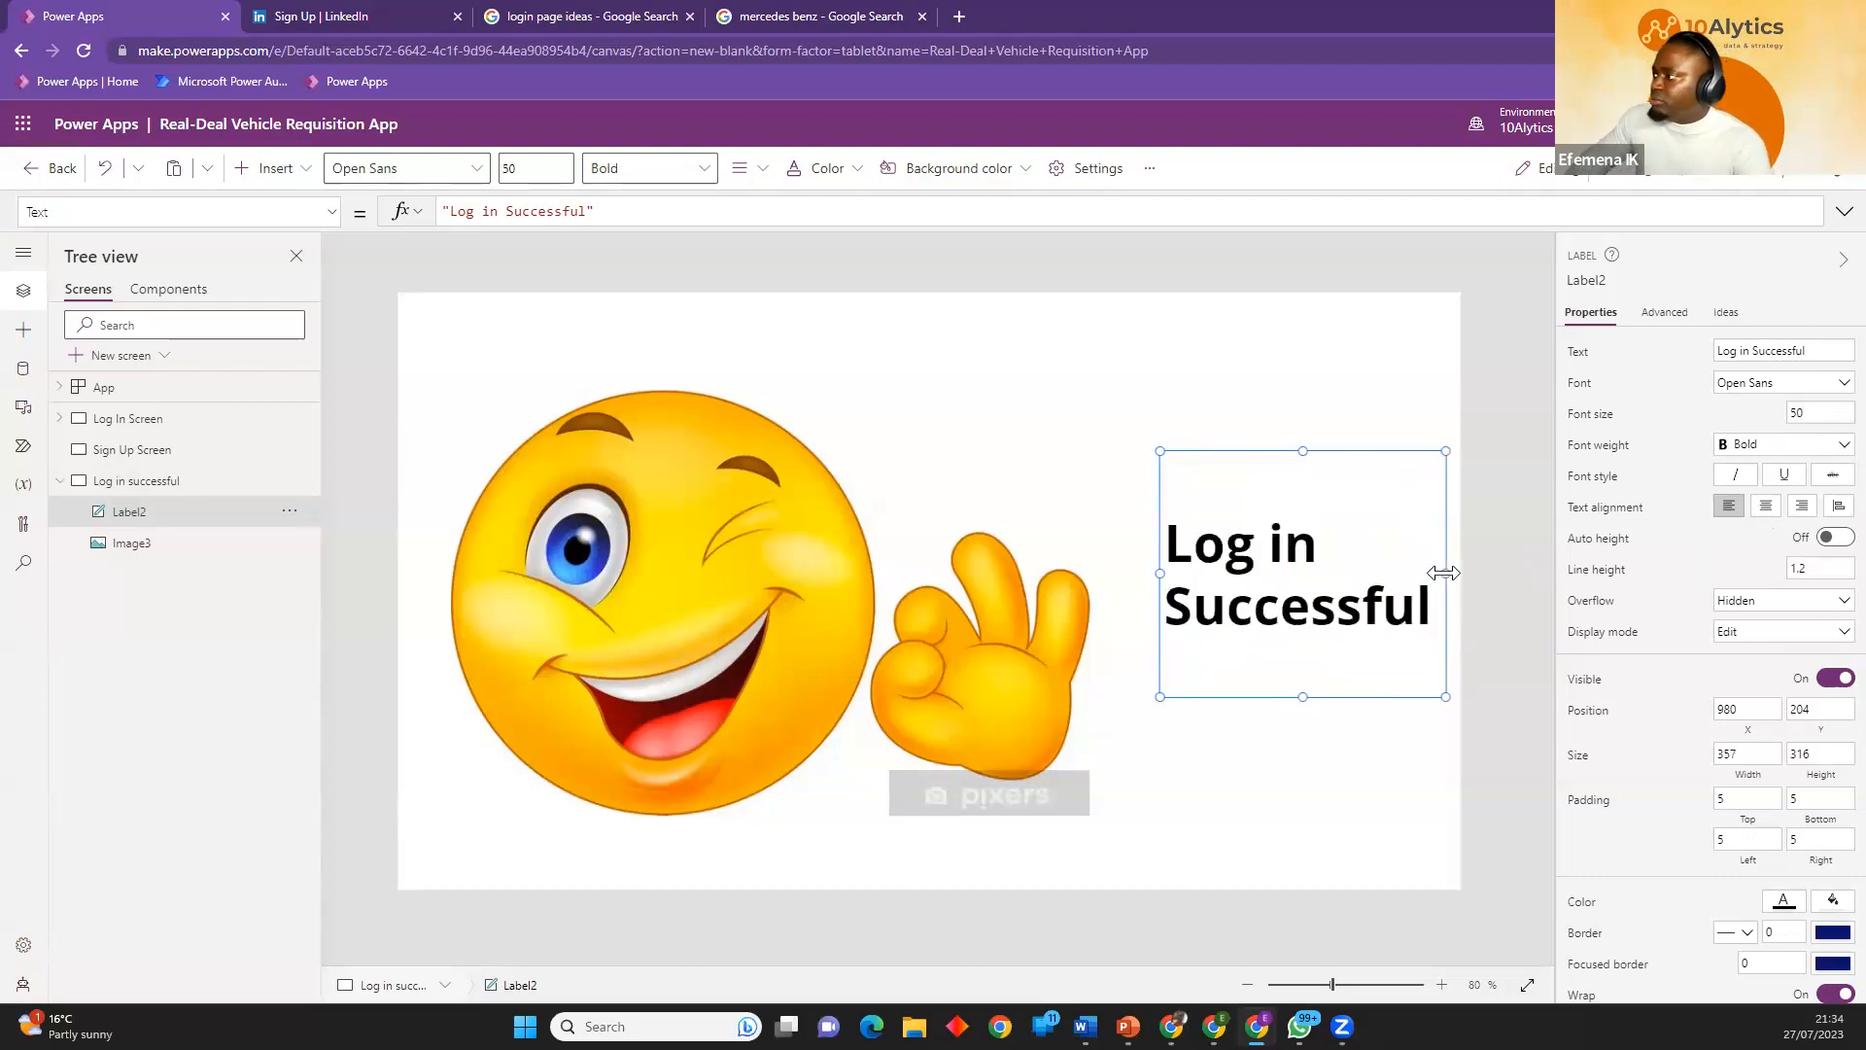
pyautogui.moveTo(824, 695); pyautogui.dragTo(802, 699)
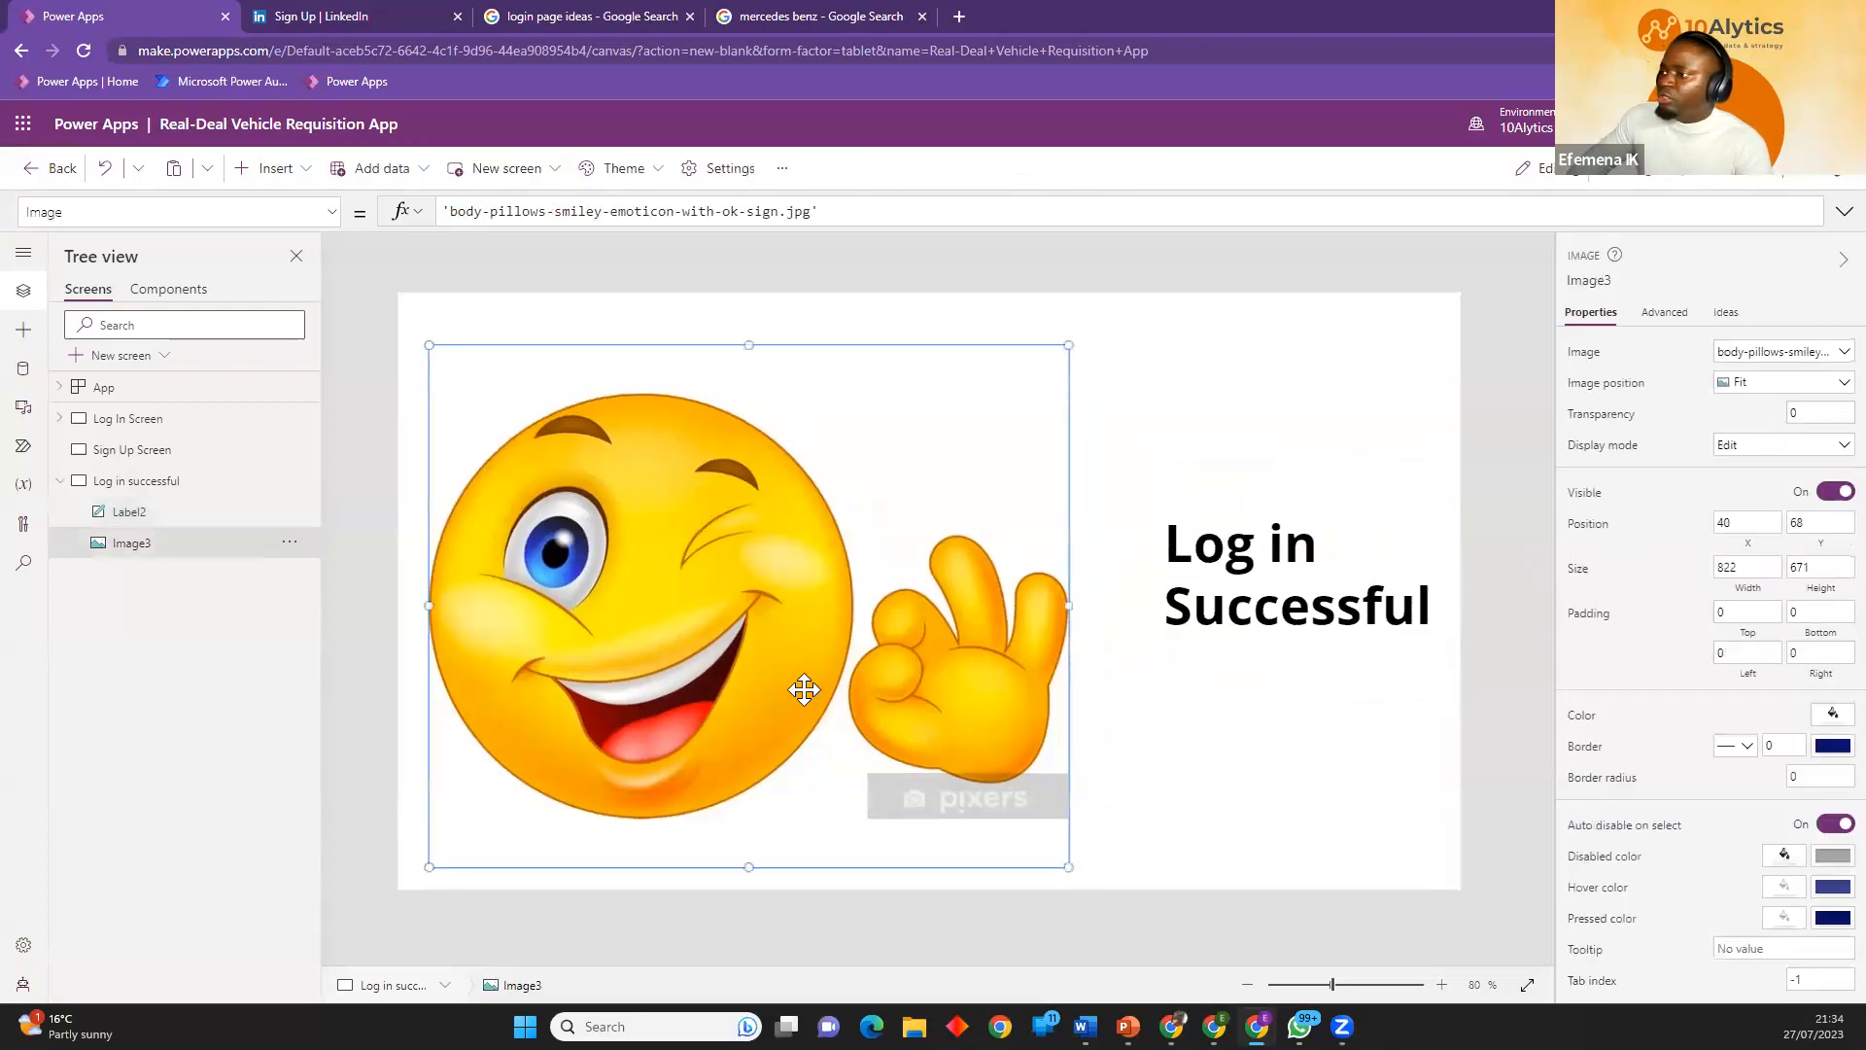
pyautogui.click(59, 480)
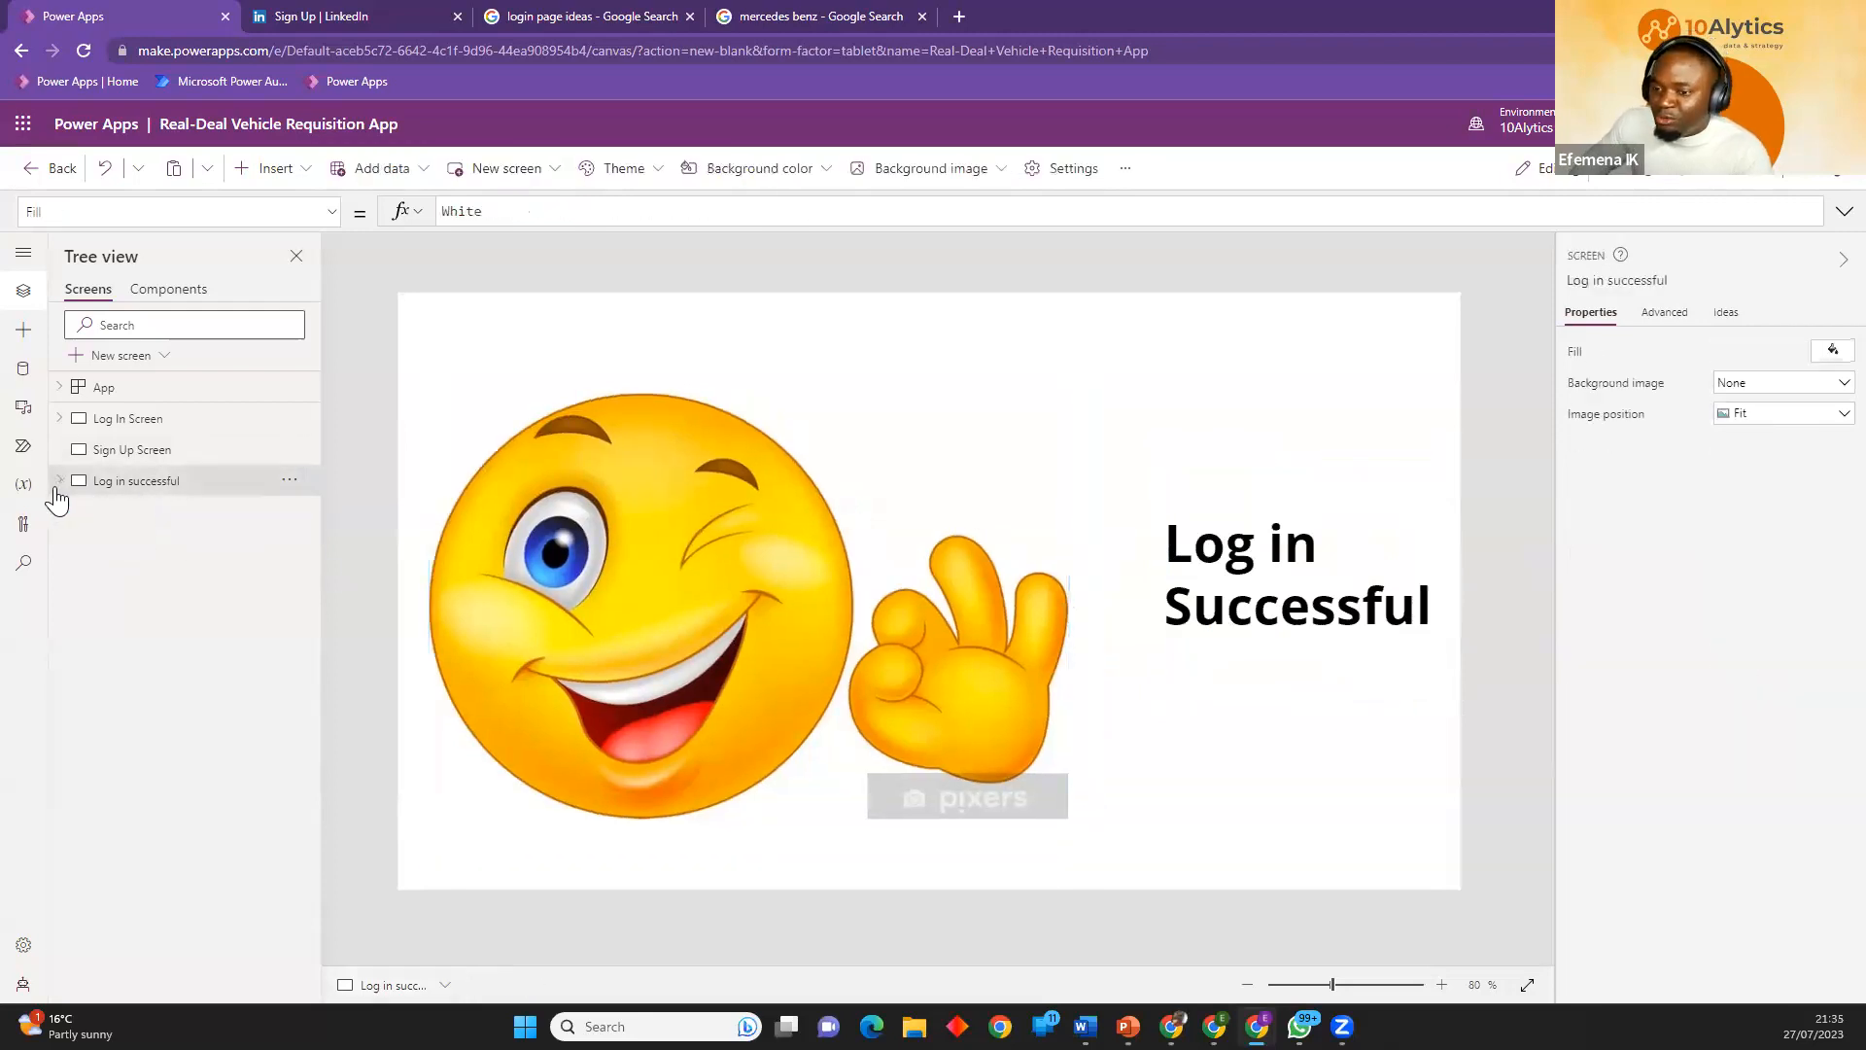
# Review the Log In Screen's button, username and password inputs, and compare it with the Log in successful screen.
pyautogui.click(130, 421)
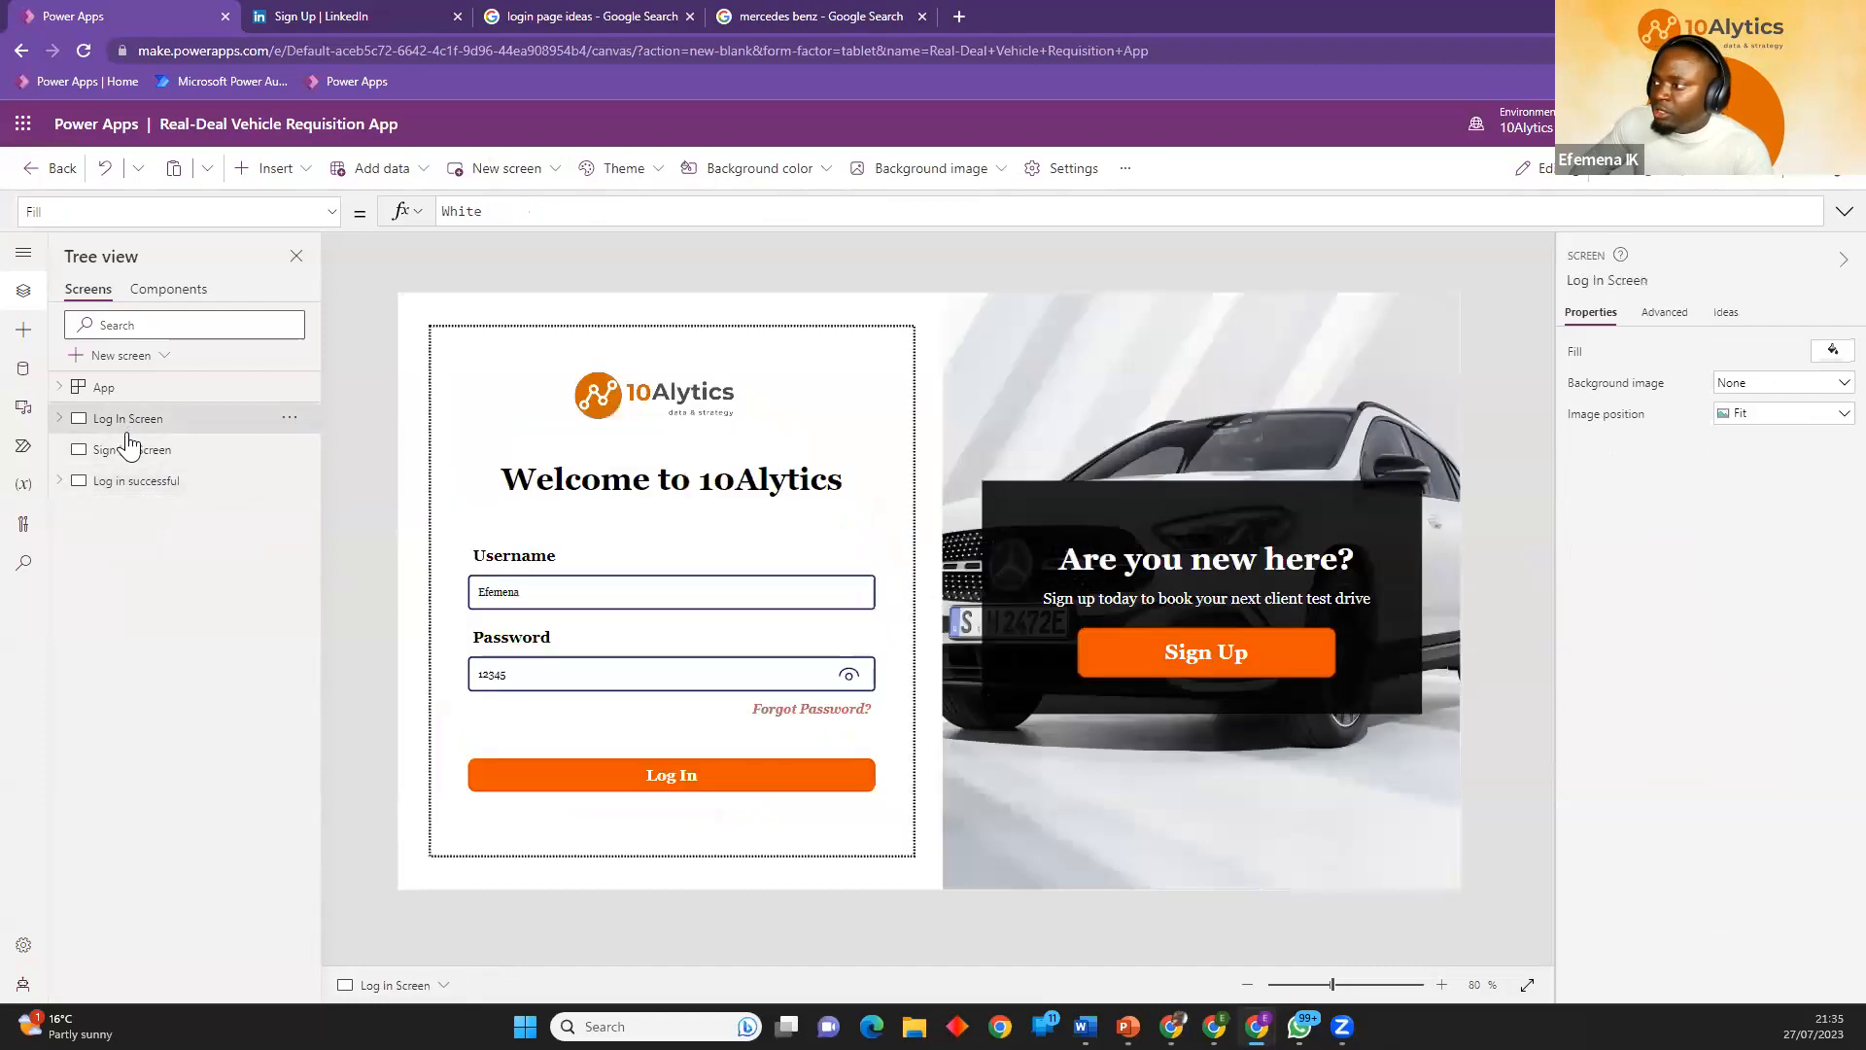
pyautogui.click(671, 779)
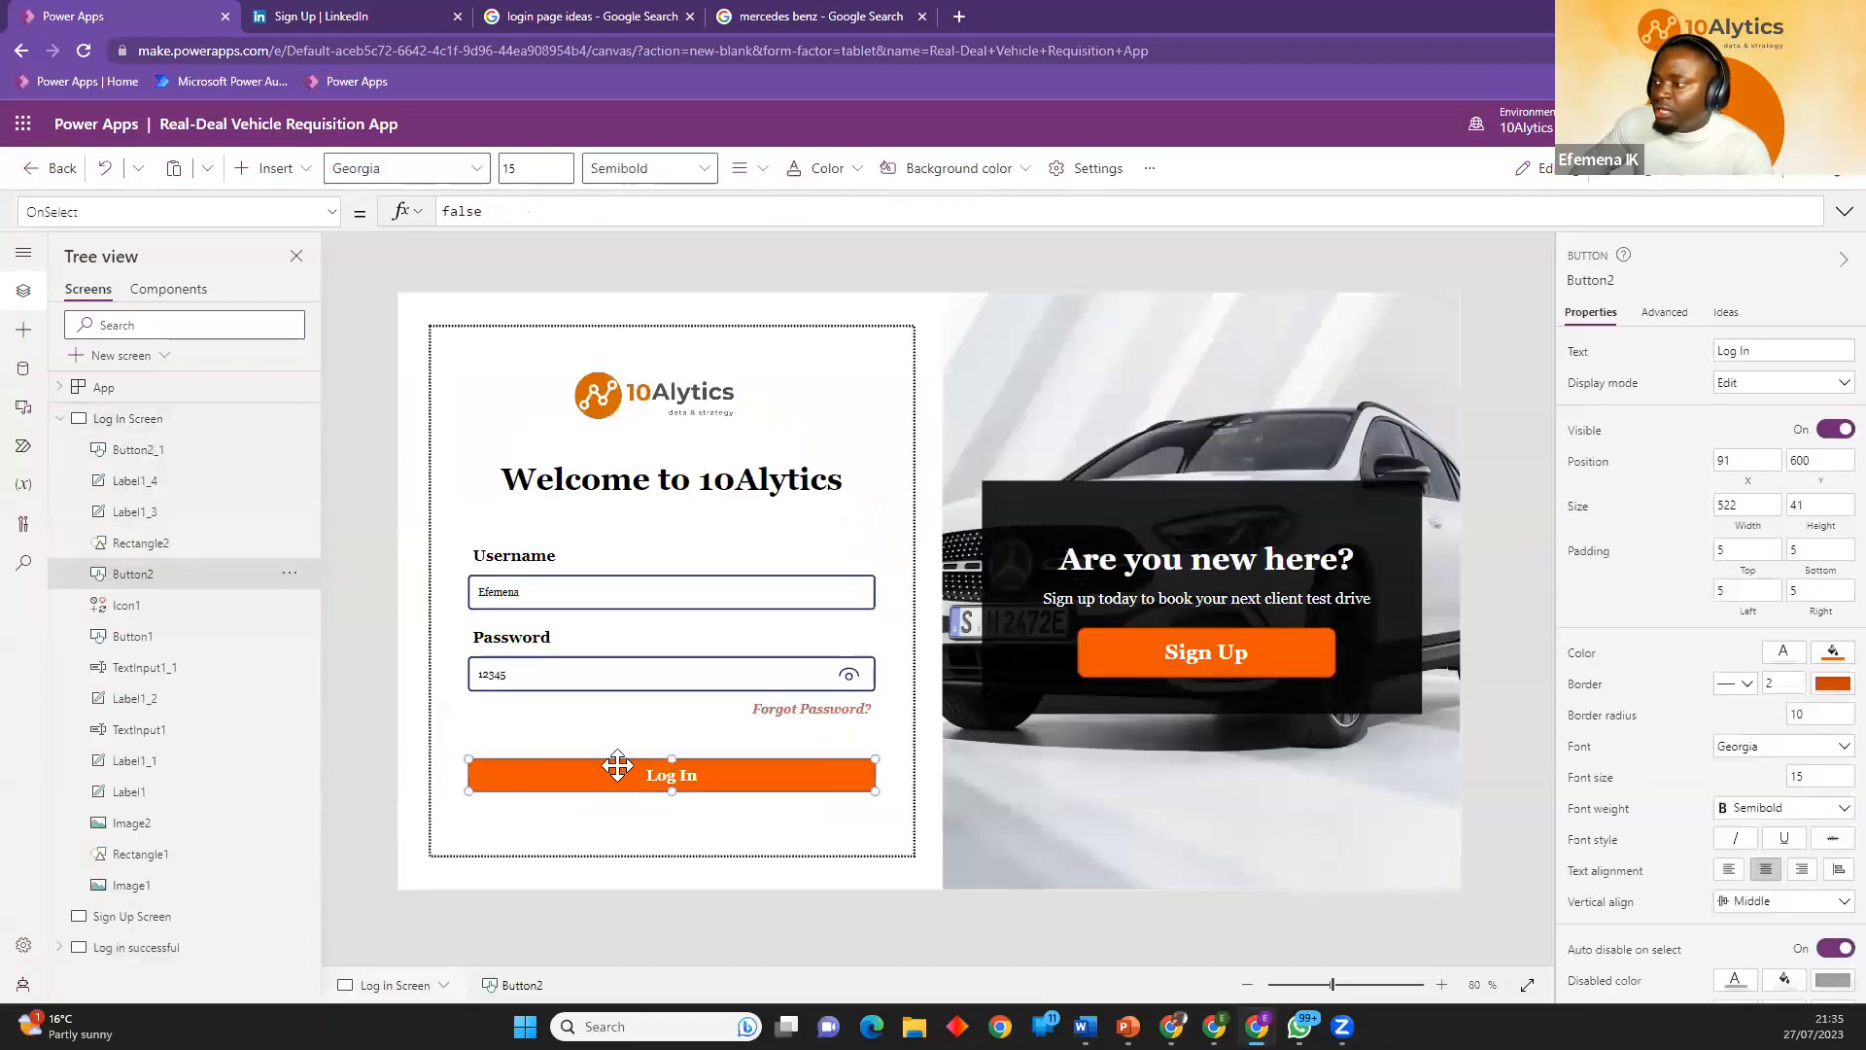
pyautogui.click(60, 419)
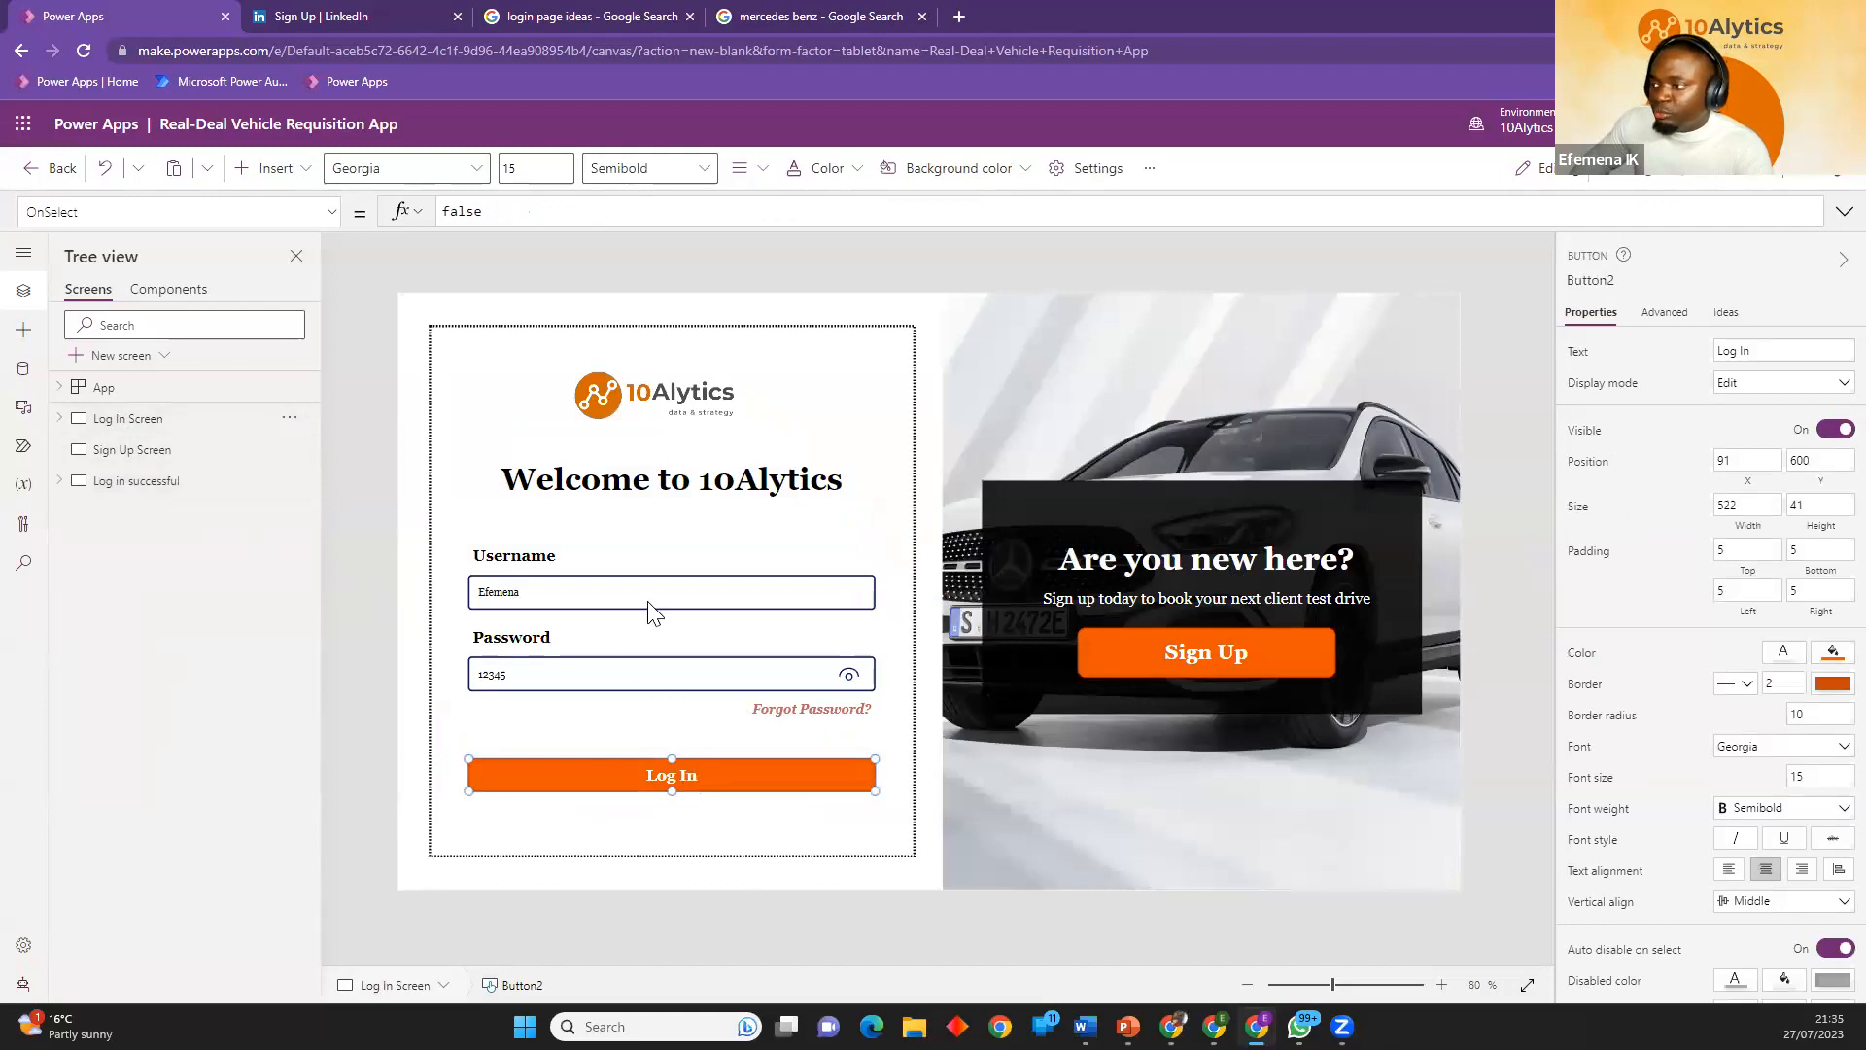
pyautogui.click(622, 592)
pyautogui.click(605, 671)
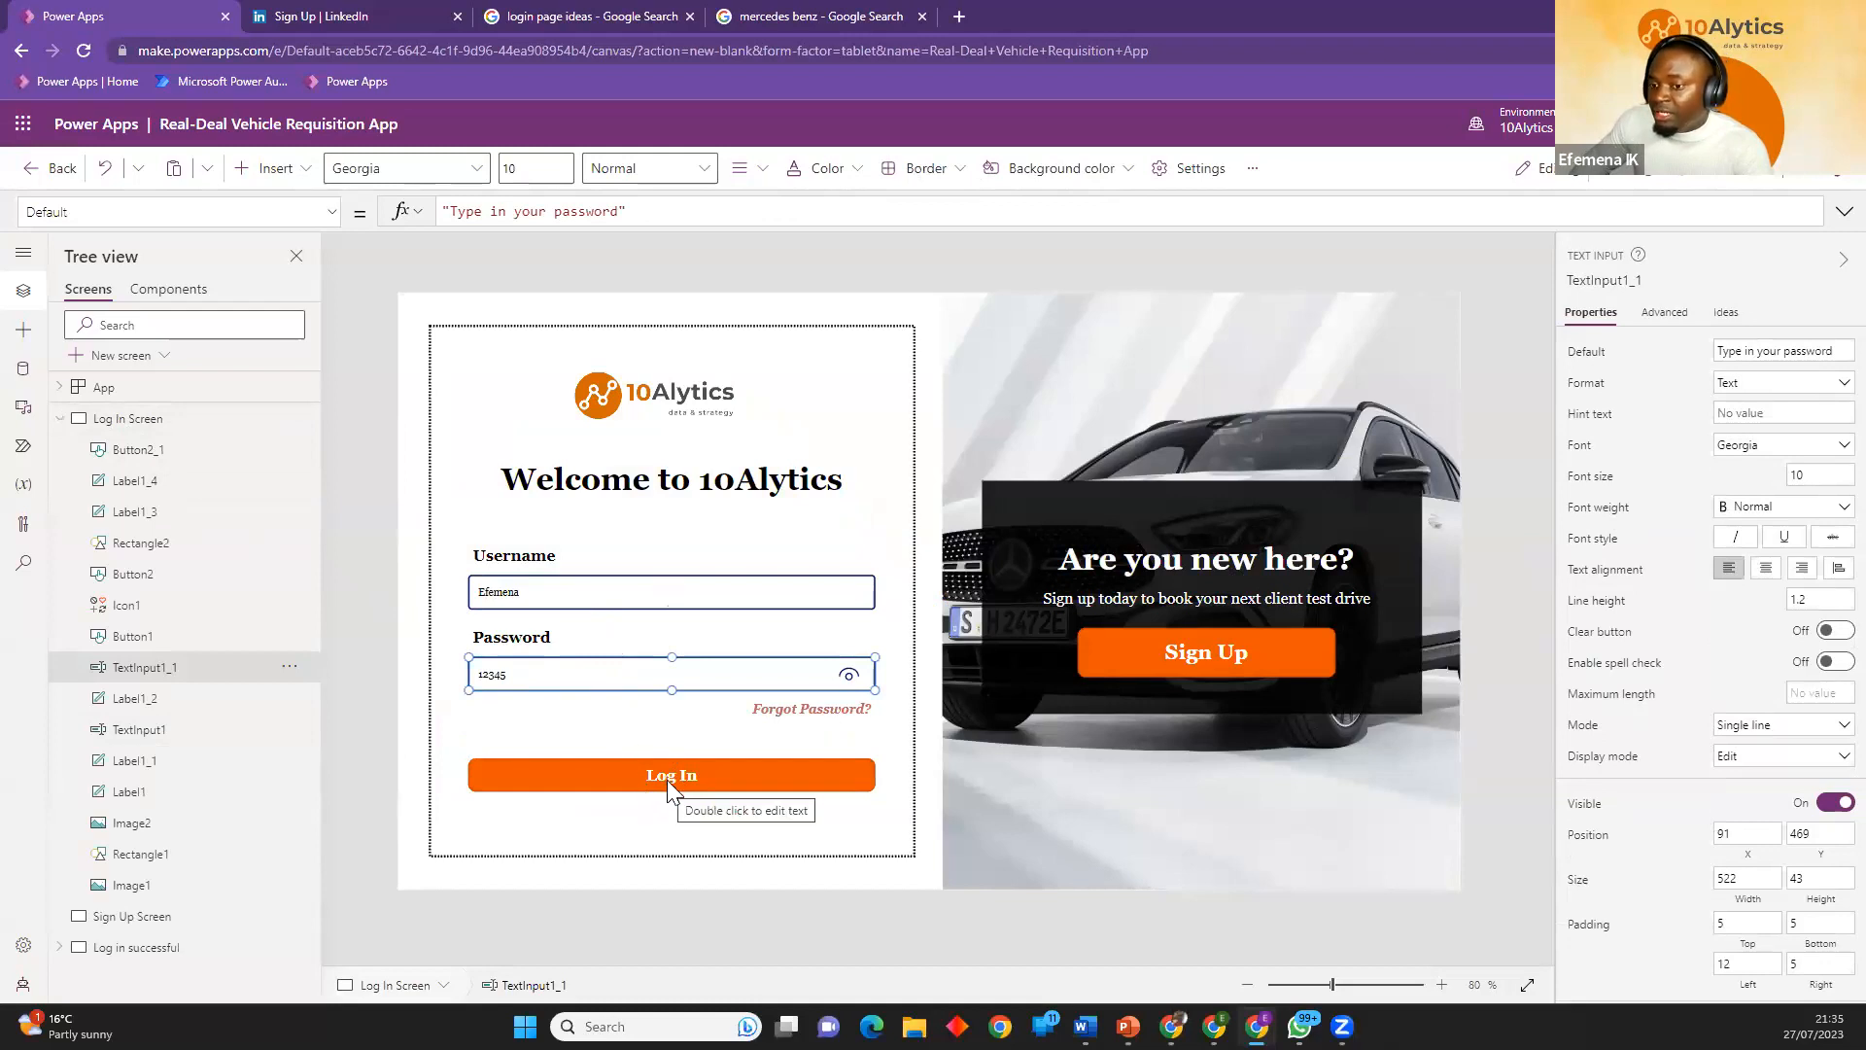
pyautogui.click(66, 428)
pyautogui.click(63, 422)
pyautogui.click(128, 485)
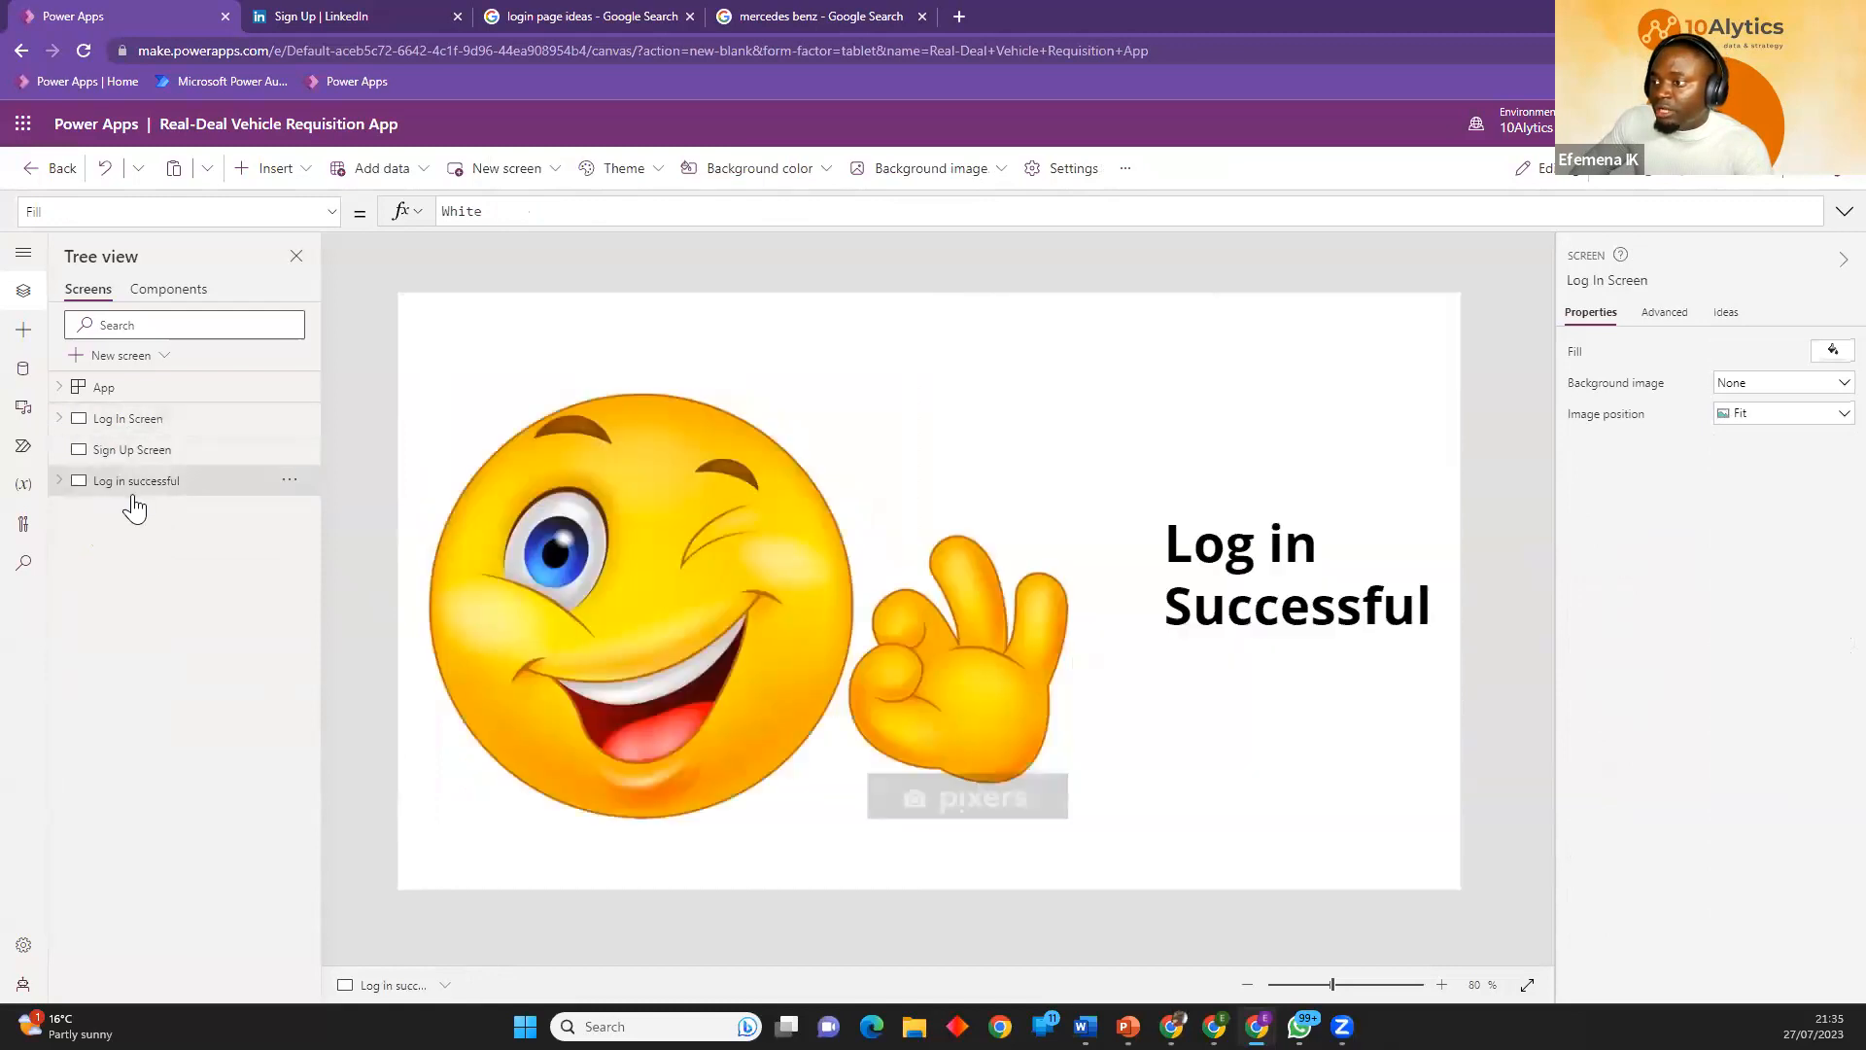
pyautogui.click(157, 429)
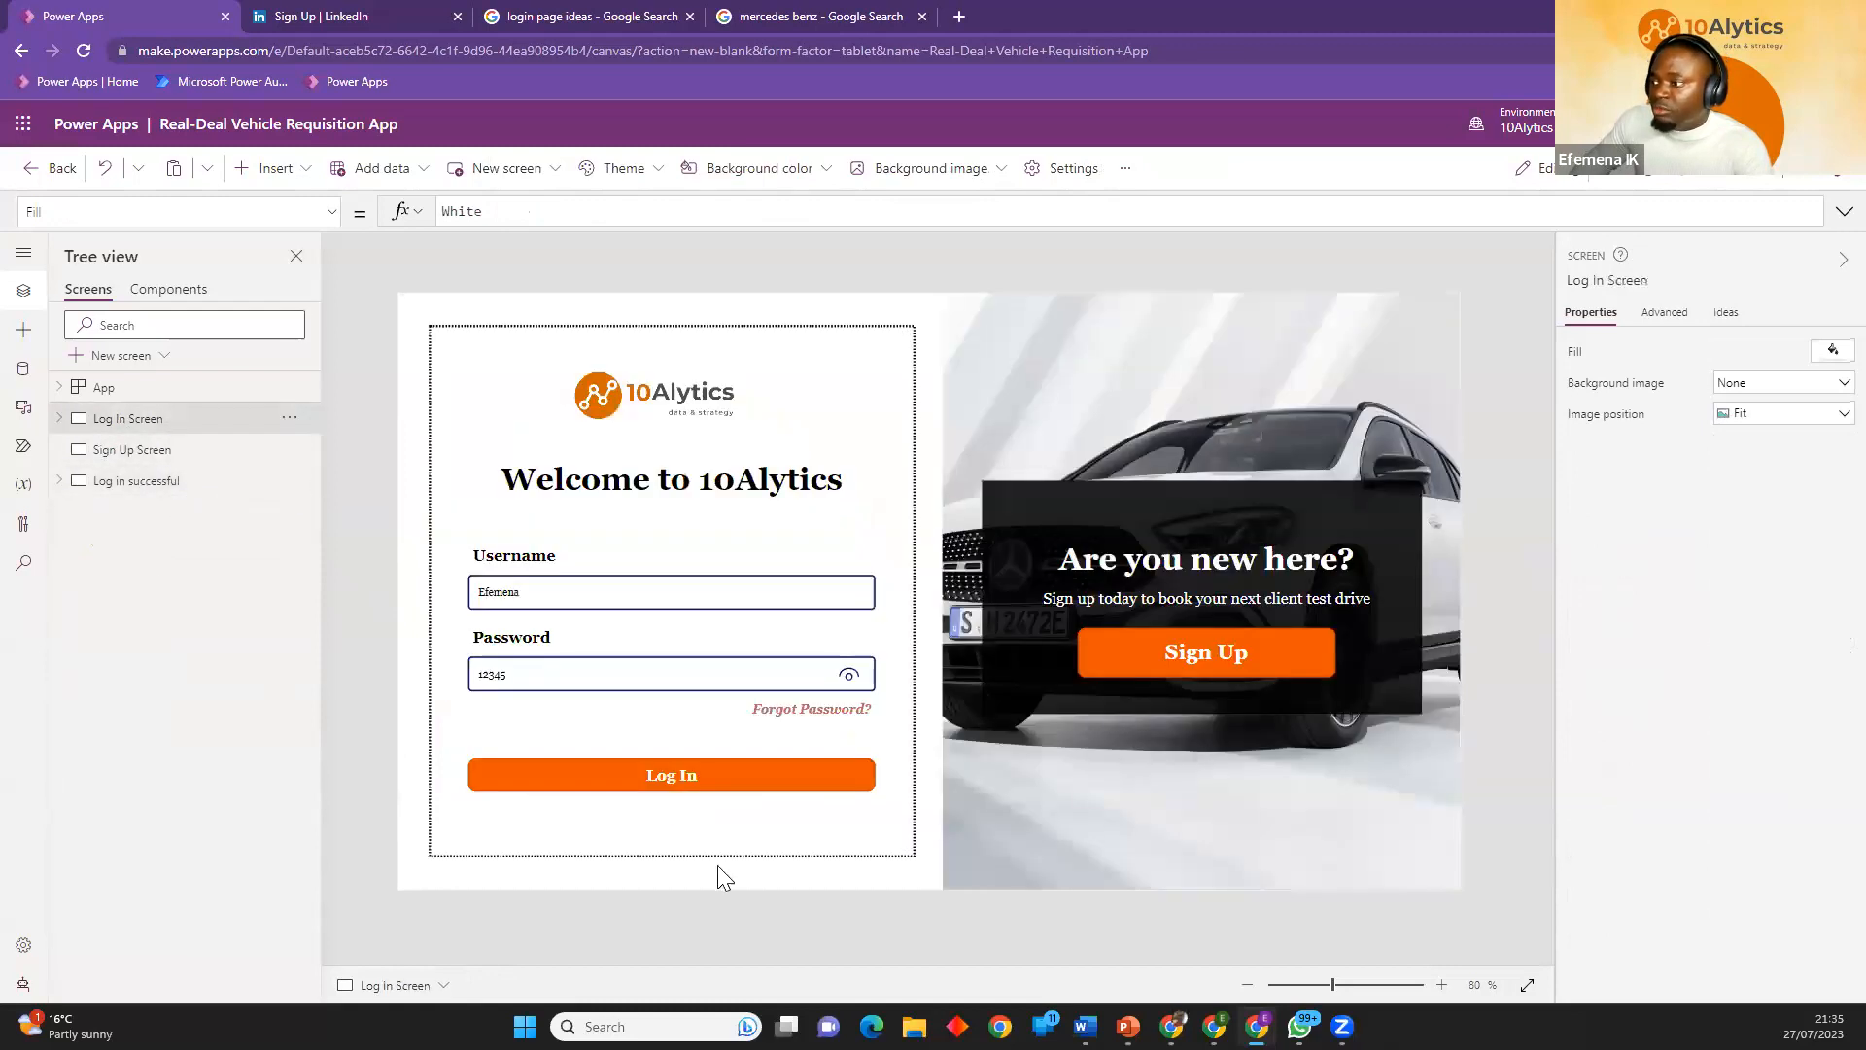
# Inspect the OnSelect property and its formula for the Log In button on the Log In Screen.
pyautogui.click(708, 775)
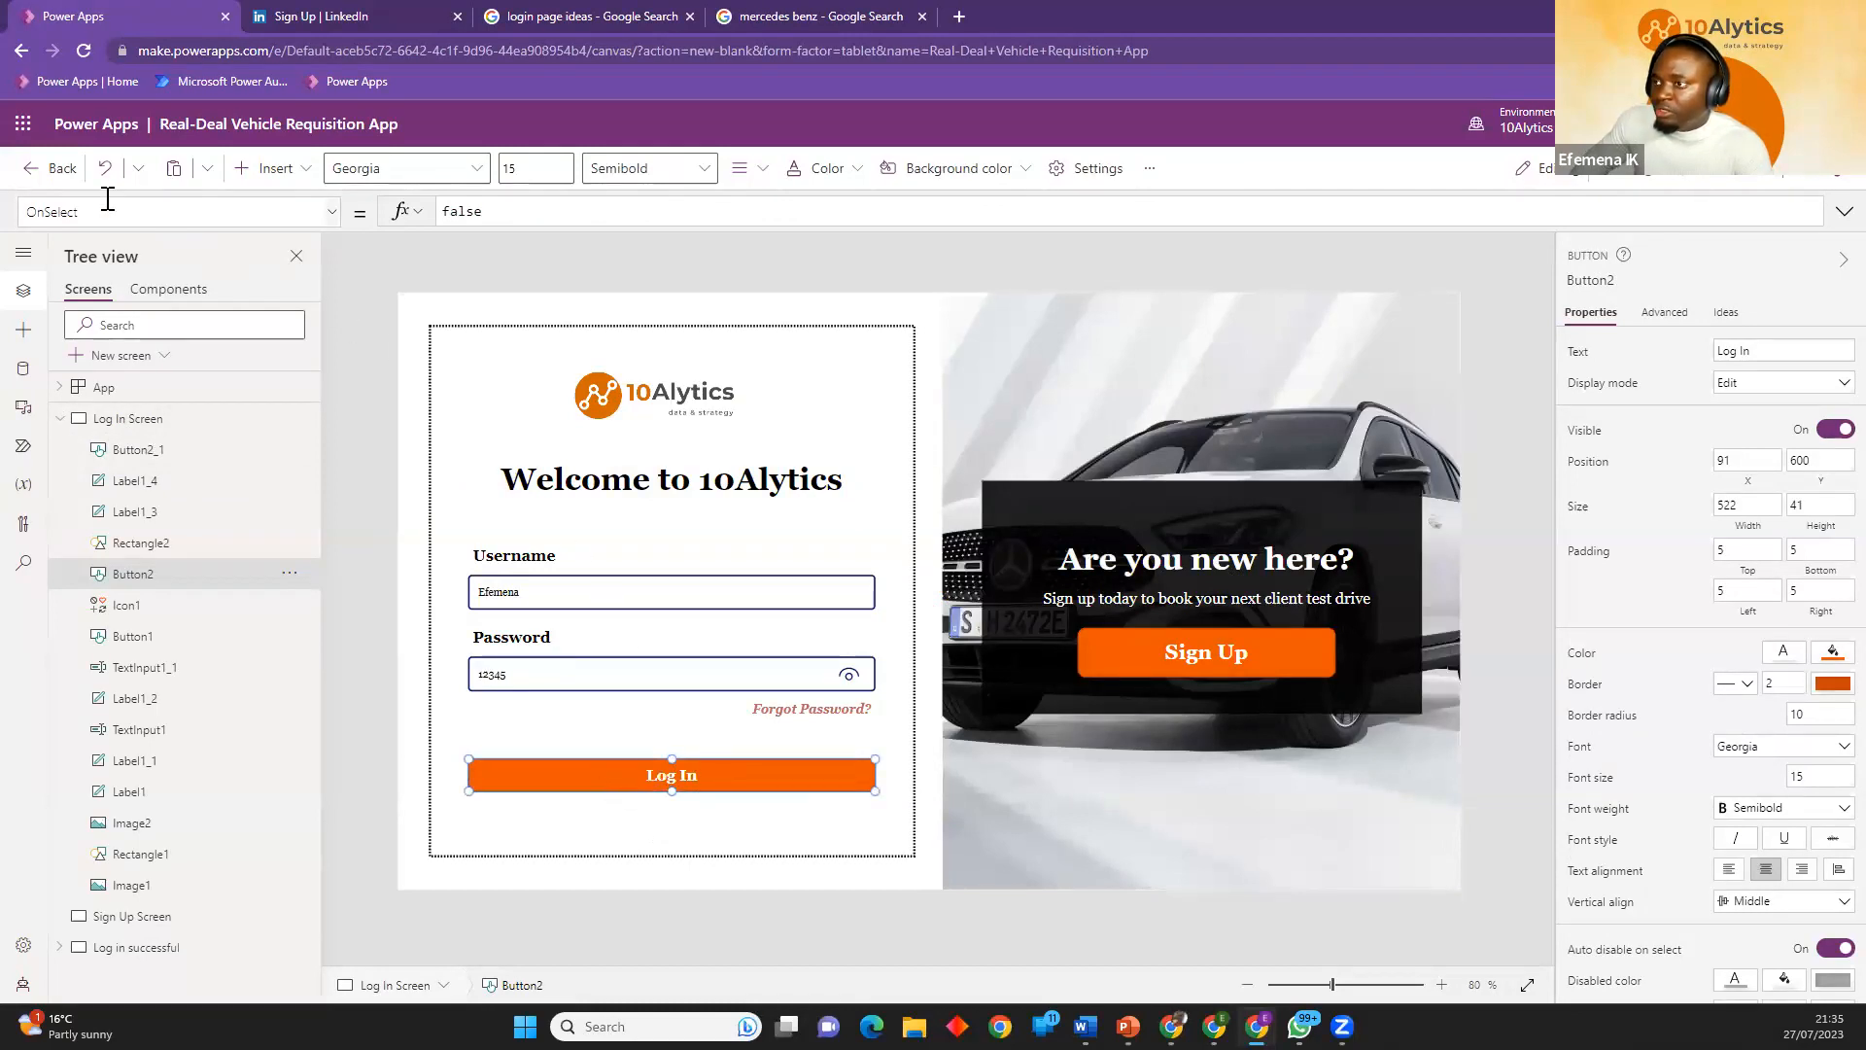
pyautogui.click(332, 211)
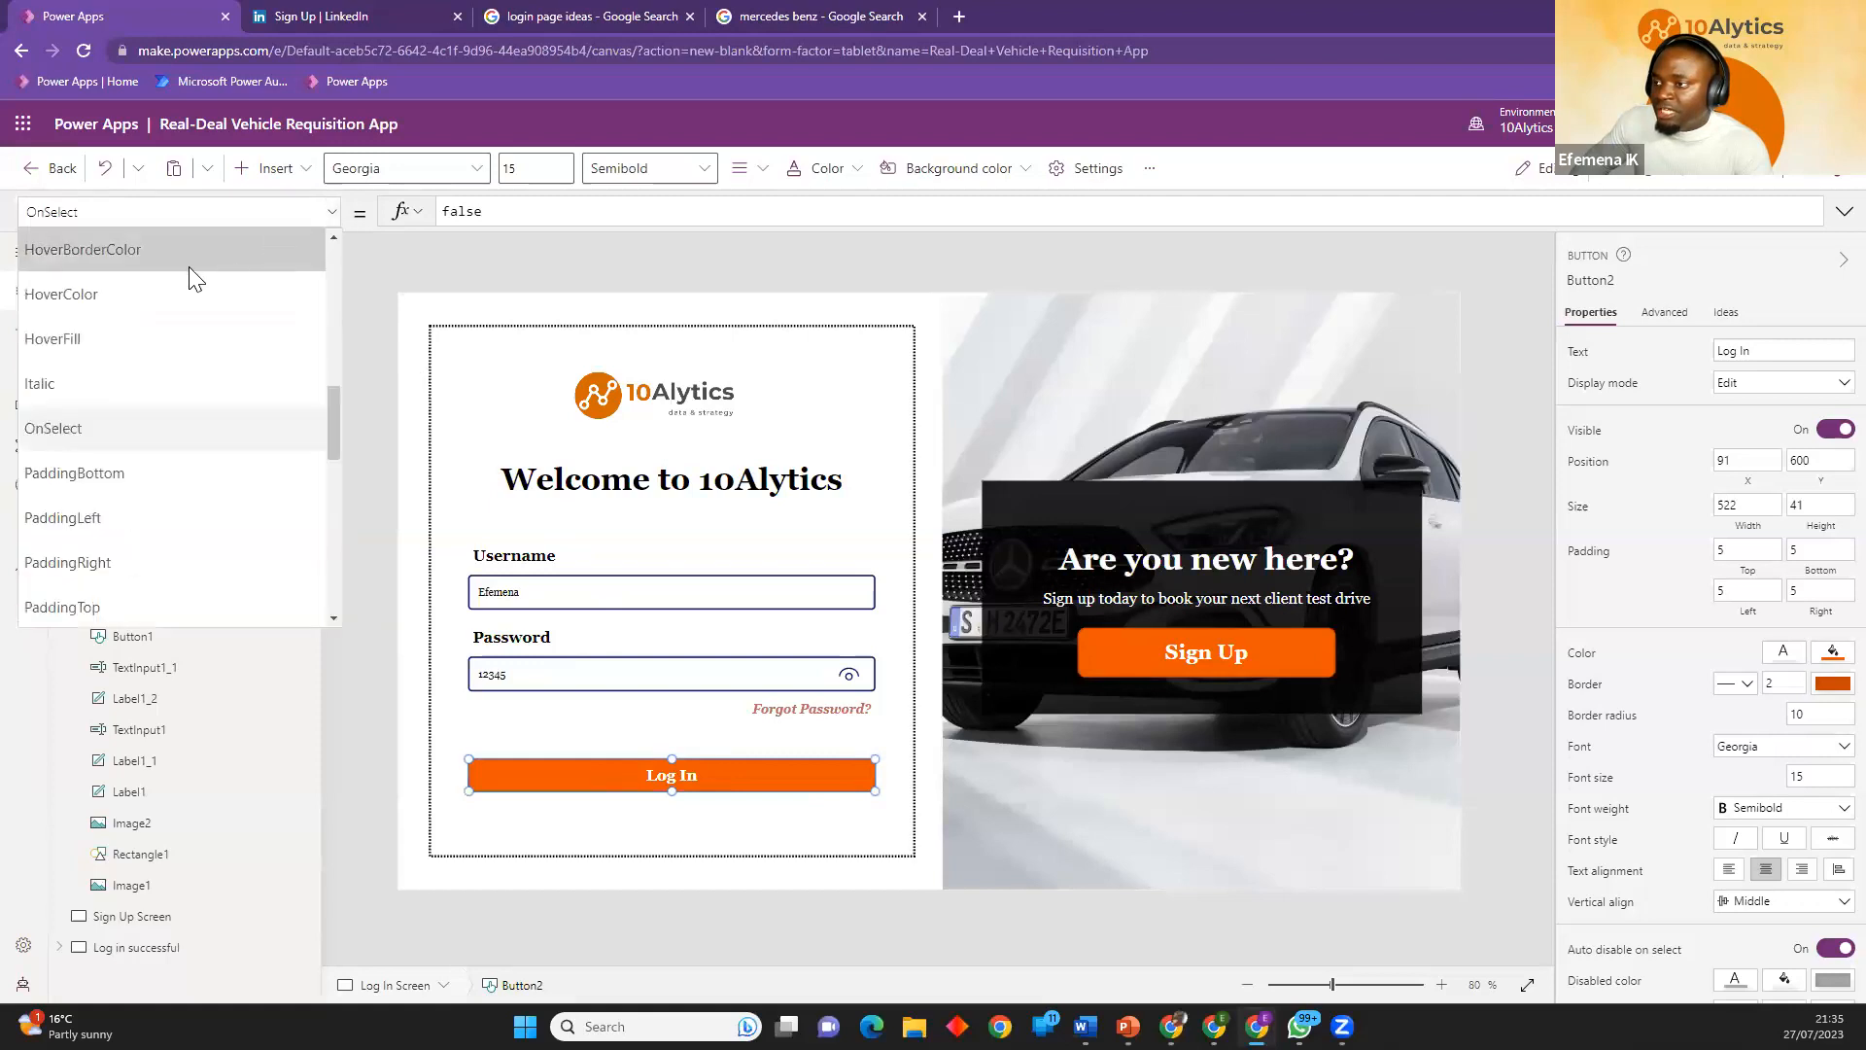
pyautogui.moveTo(338, 422)
pyautogui.mouseDown()
pyautogui.moveTo(349, 286)
pyautogui.moveTo(366, 580)
pyautogui.moveTo(351, 624)
pyautogui.moveTo(331, 566)
pyautogui.moveTo(346, 627)
pyautogui.moveTo(344, 435)
pyautogui.mouseUp()
pyautogui.click(102, 350)
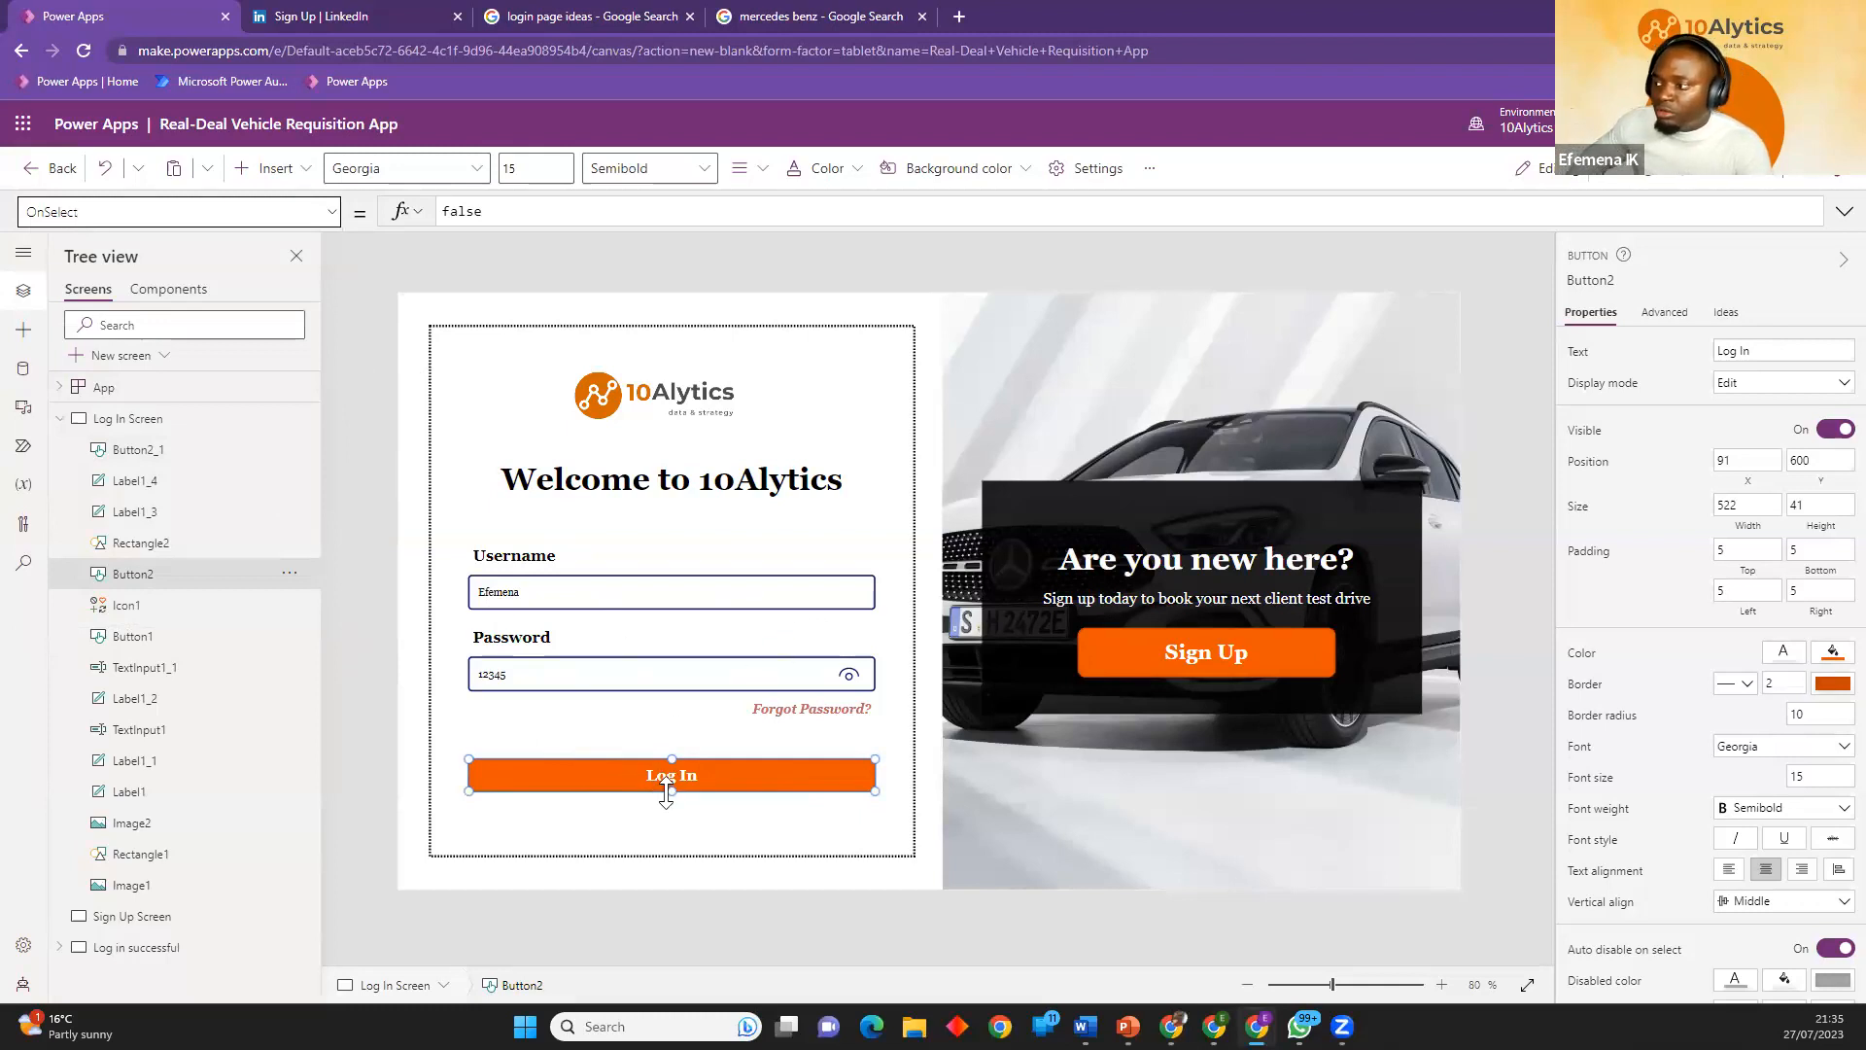
pyautogui.doubleClick(456, 210)
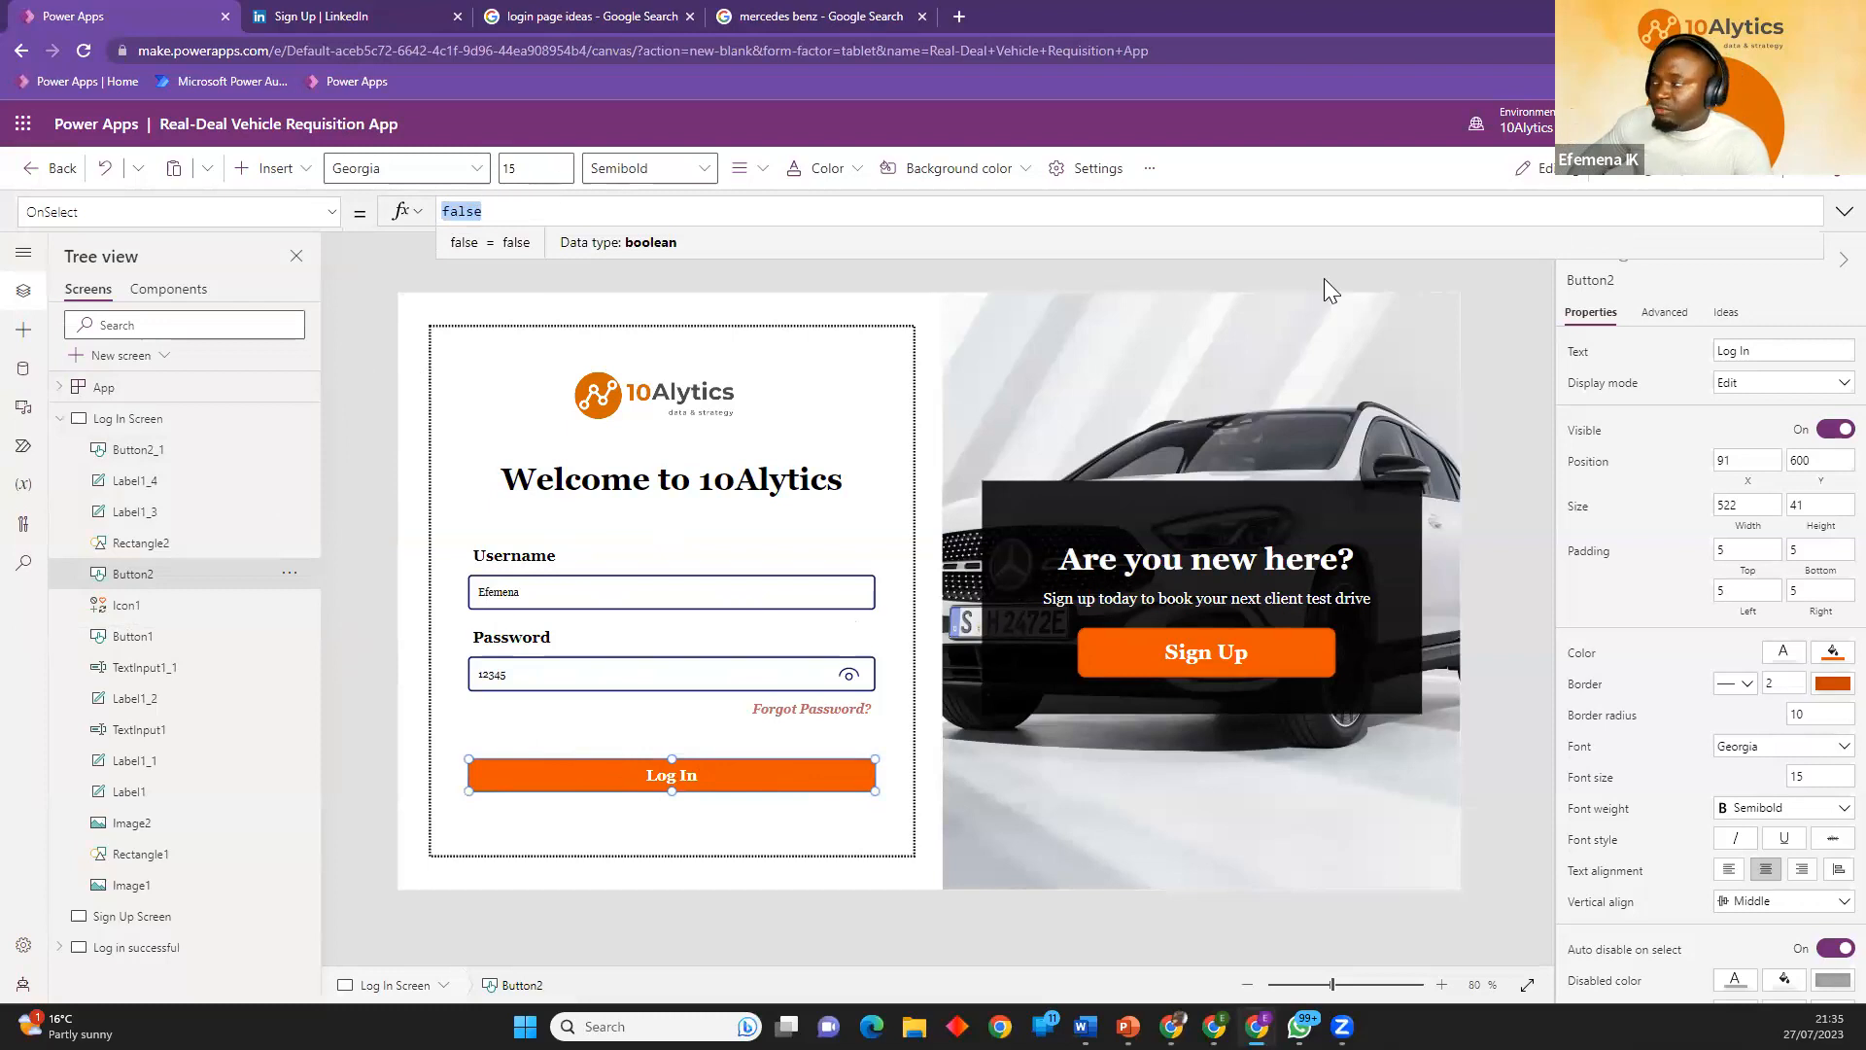
# Preview the app, test the Log In button, and return to the editor.
pyautogui.press('F5')
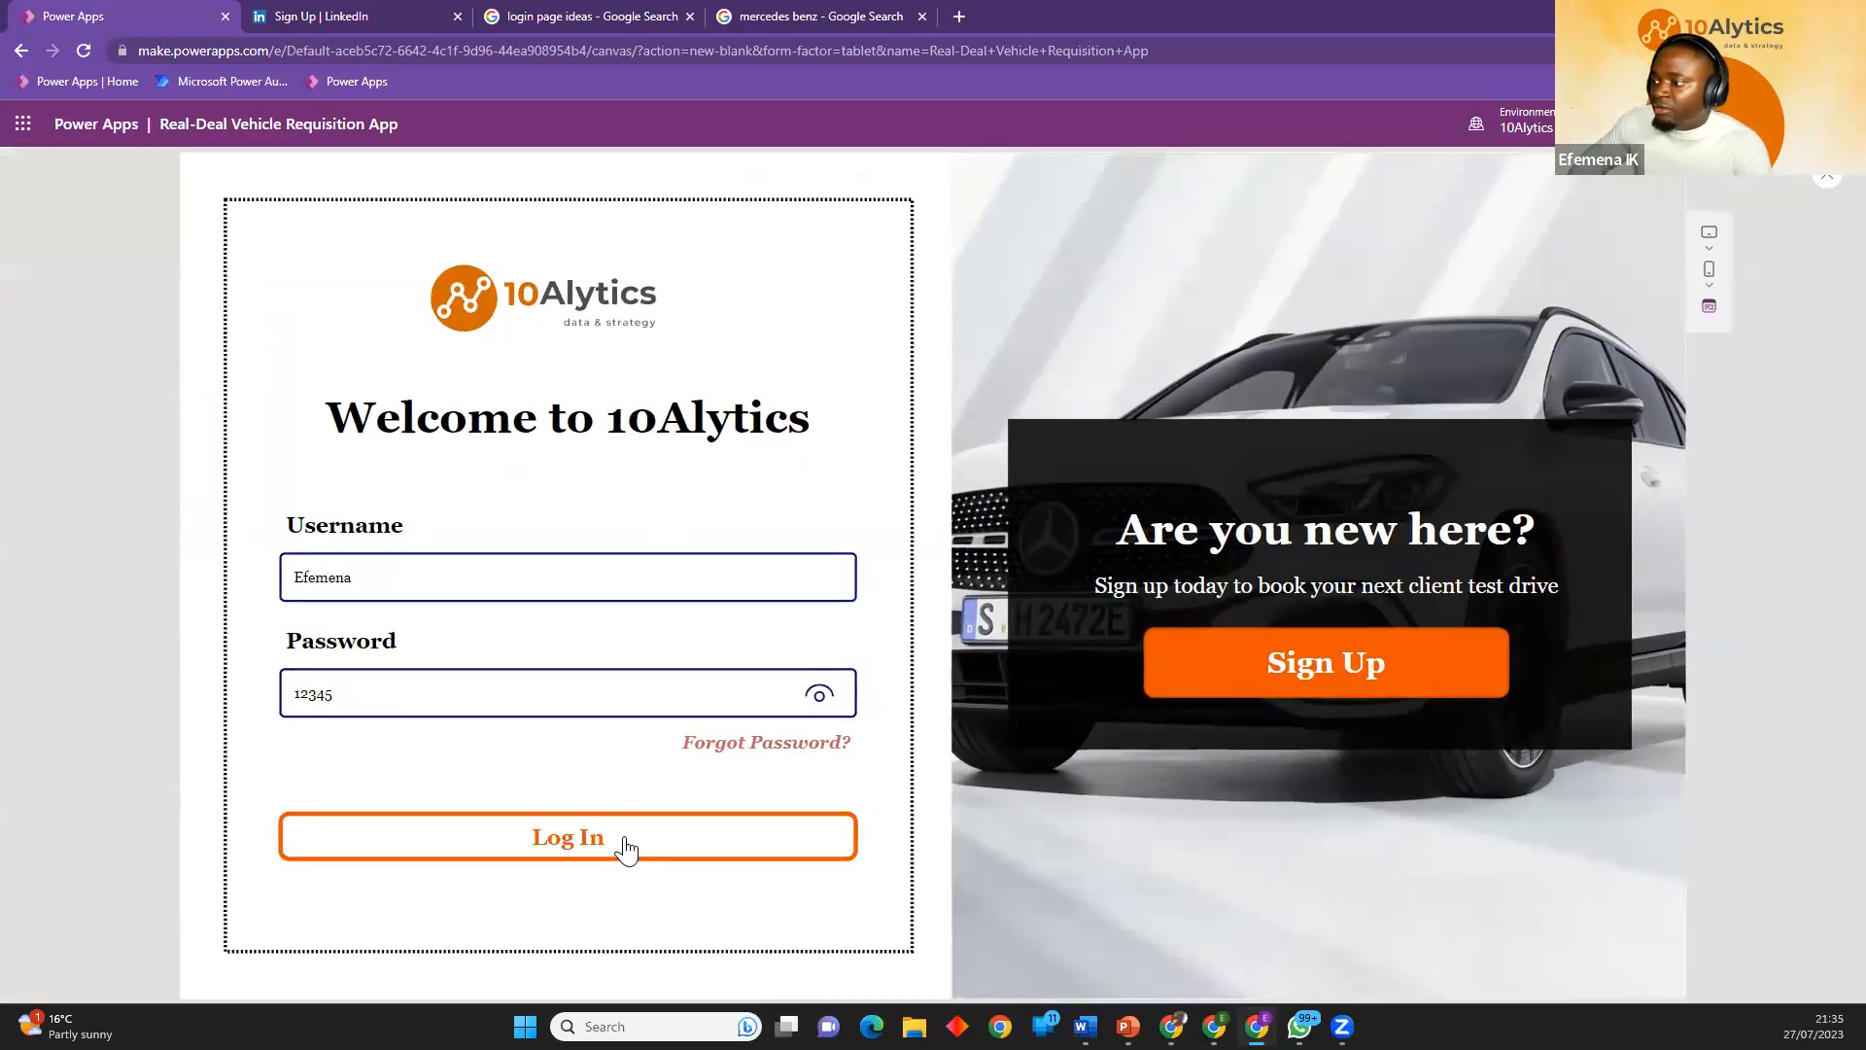
pyautogui.click(634, 853)
pyautogui.click(637, 853)
pyautogui.click(638, 854)
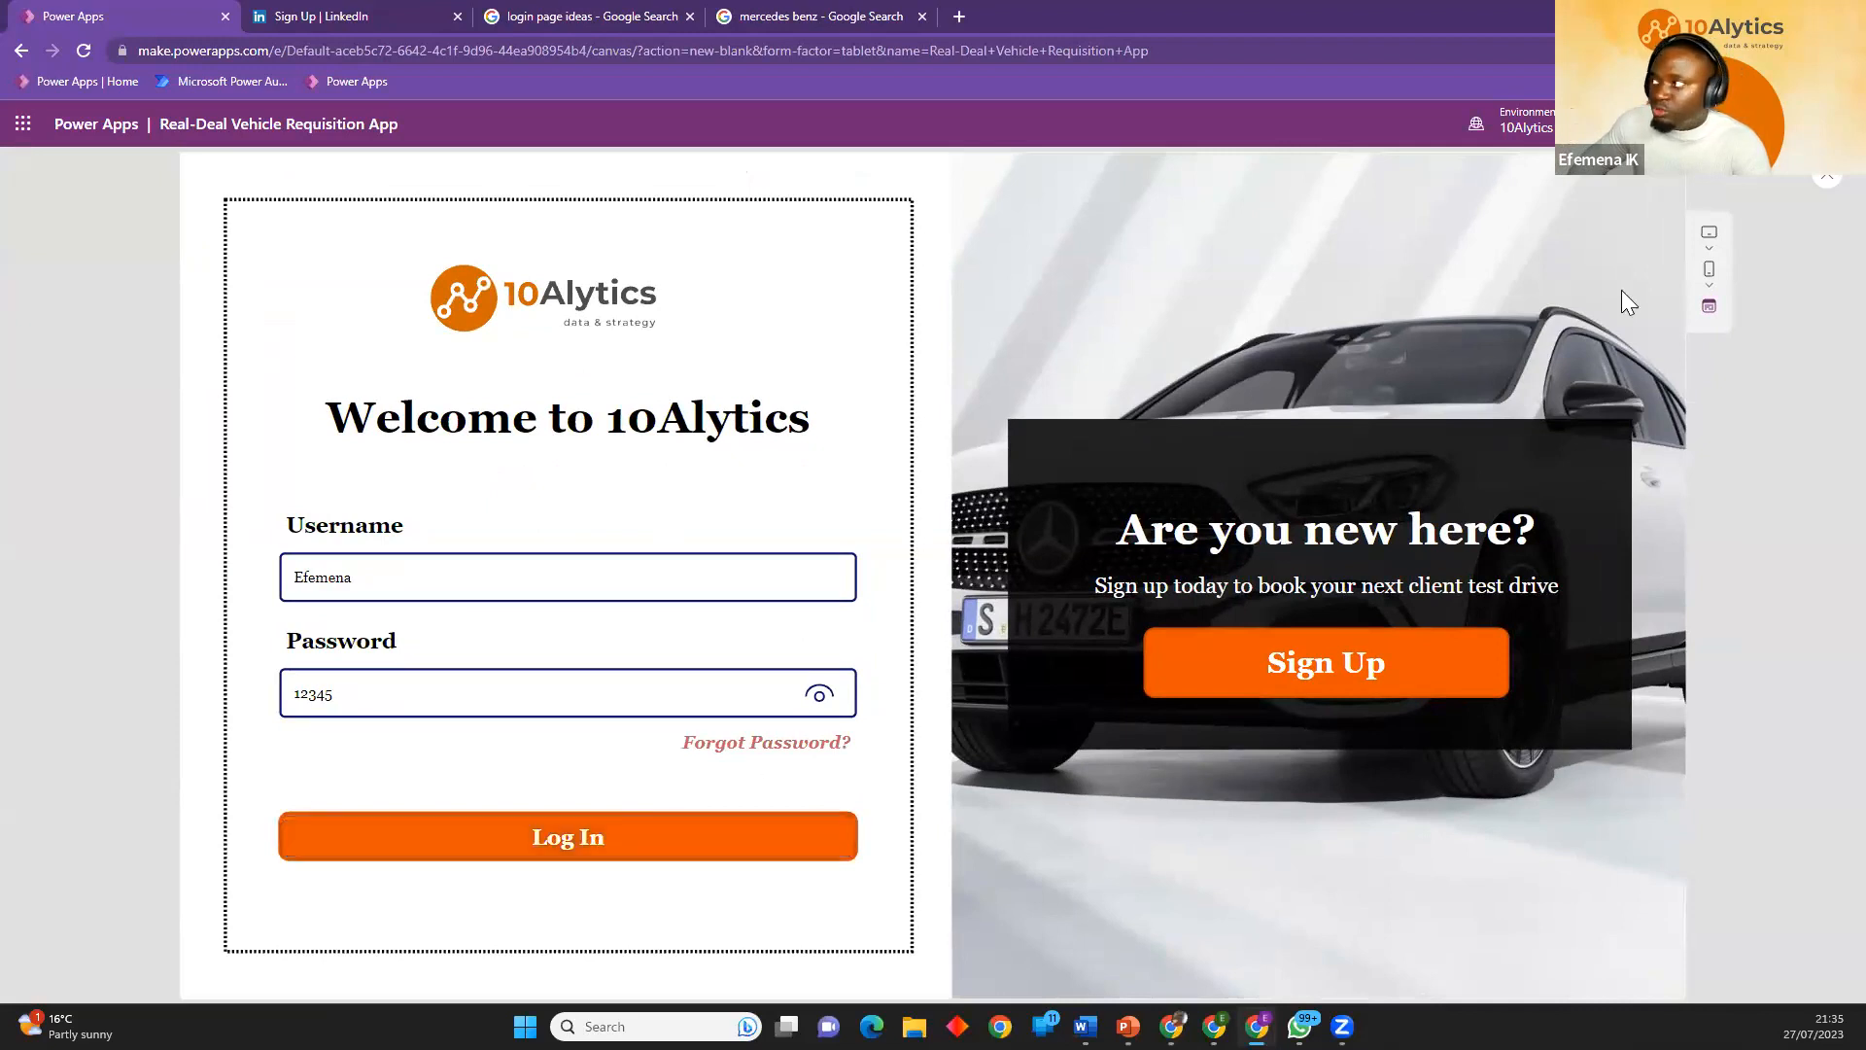
pyautogui.click(1820, 179)
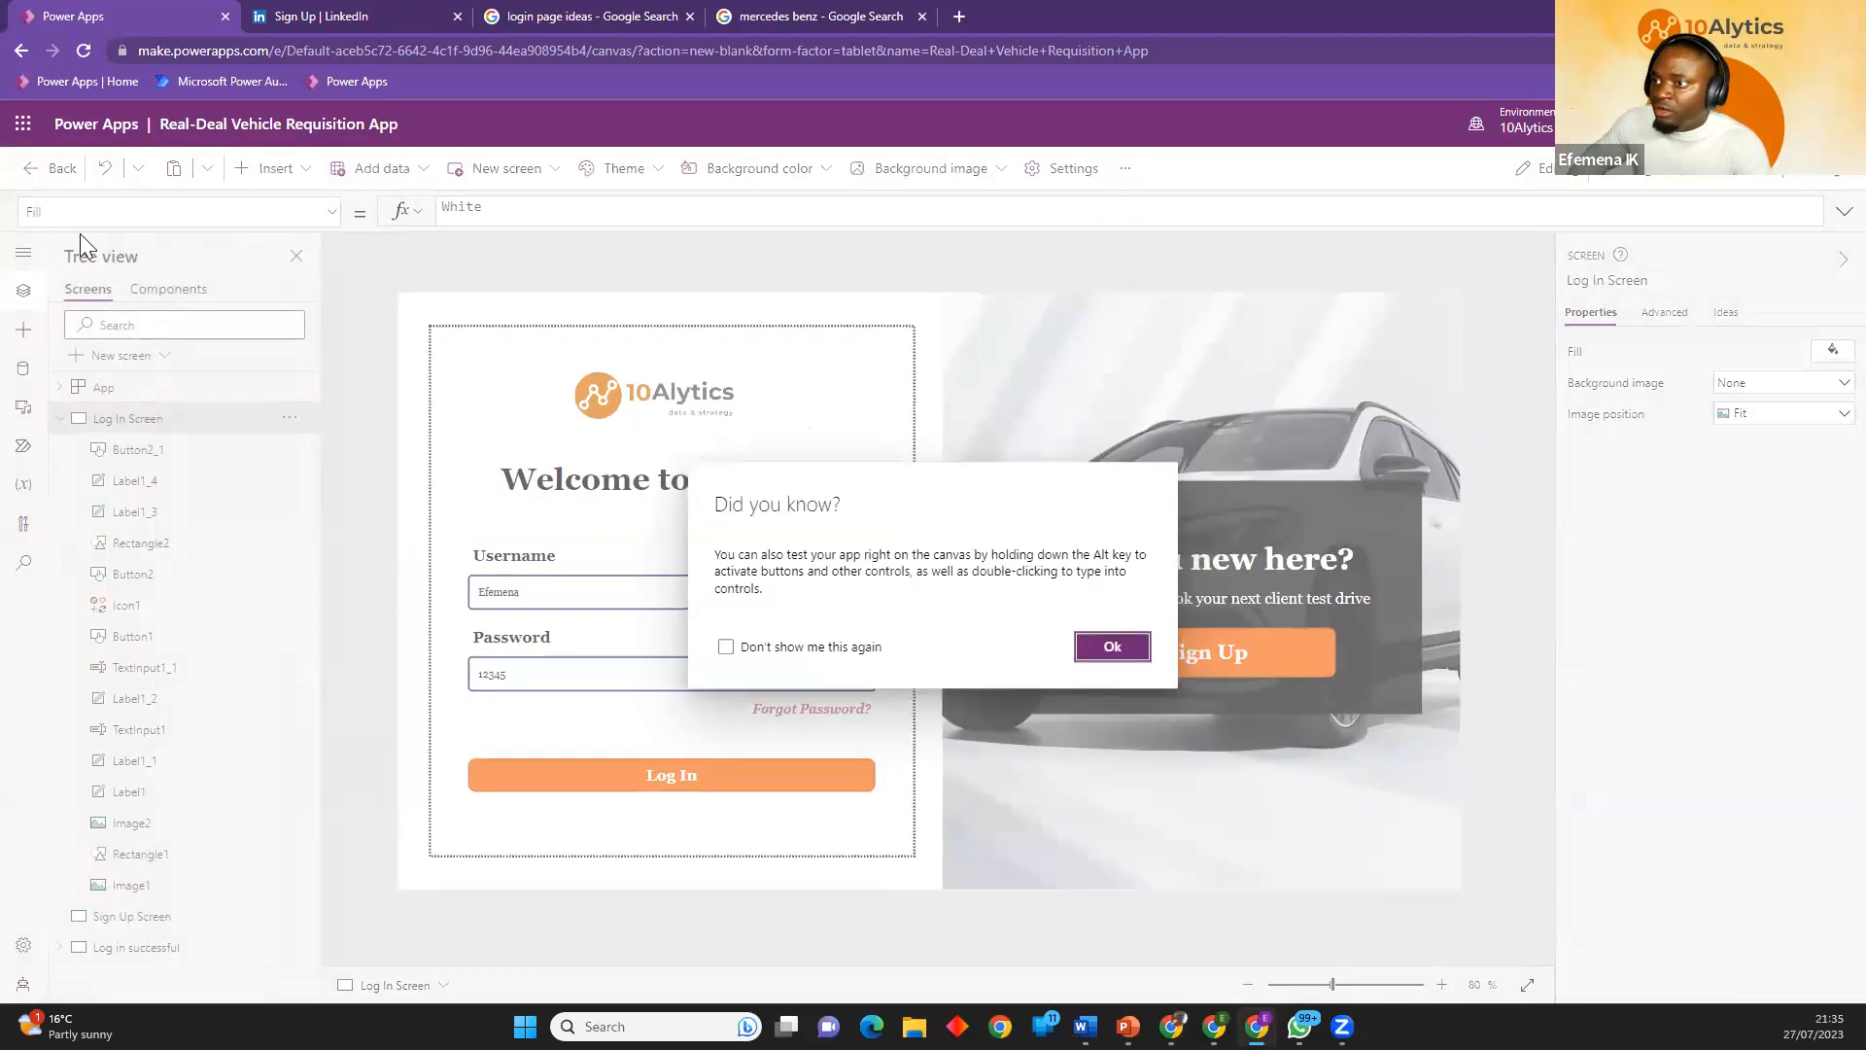
pyautogui.click(1110, 646)
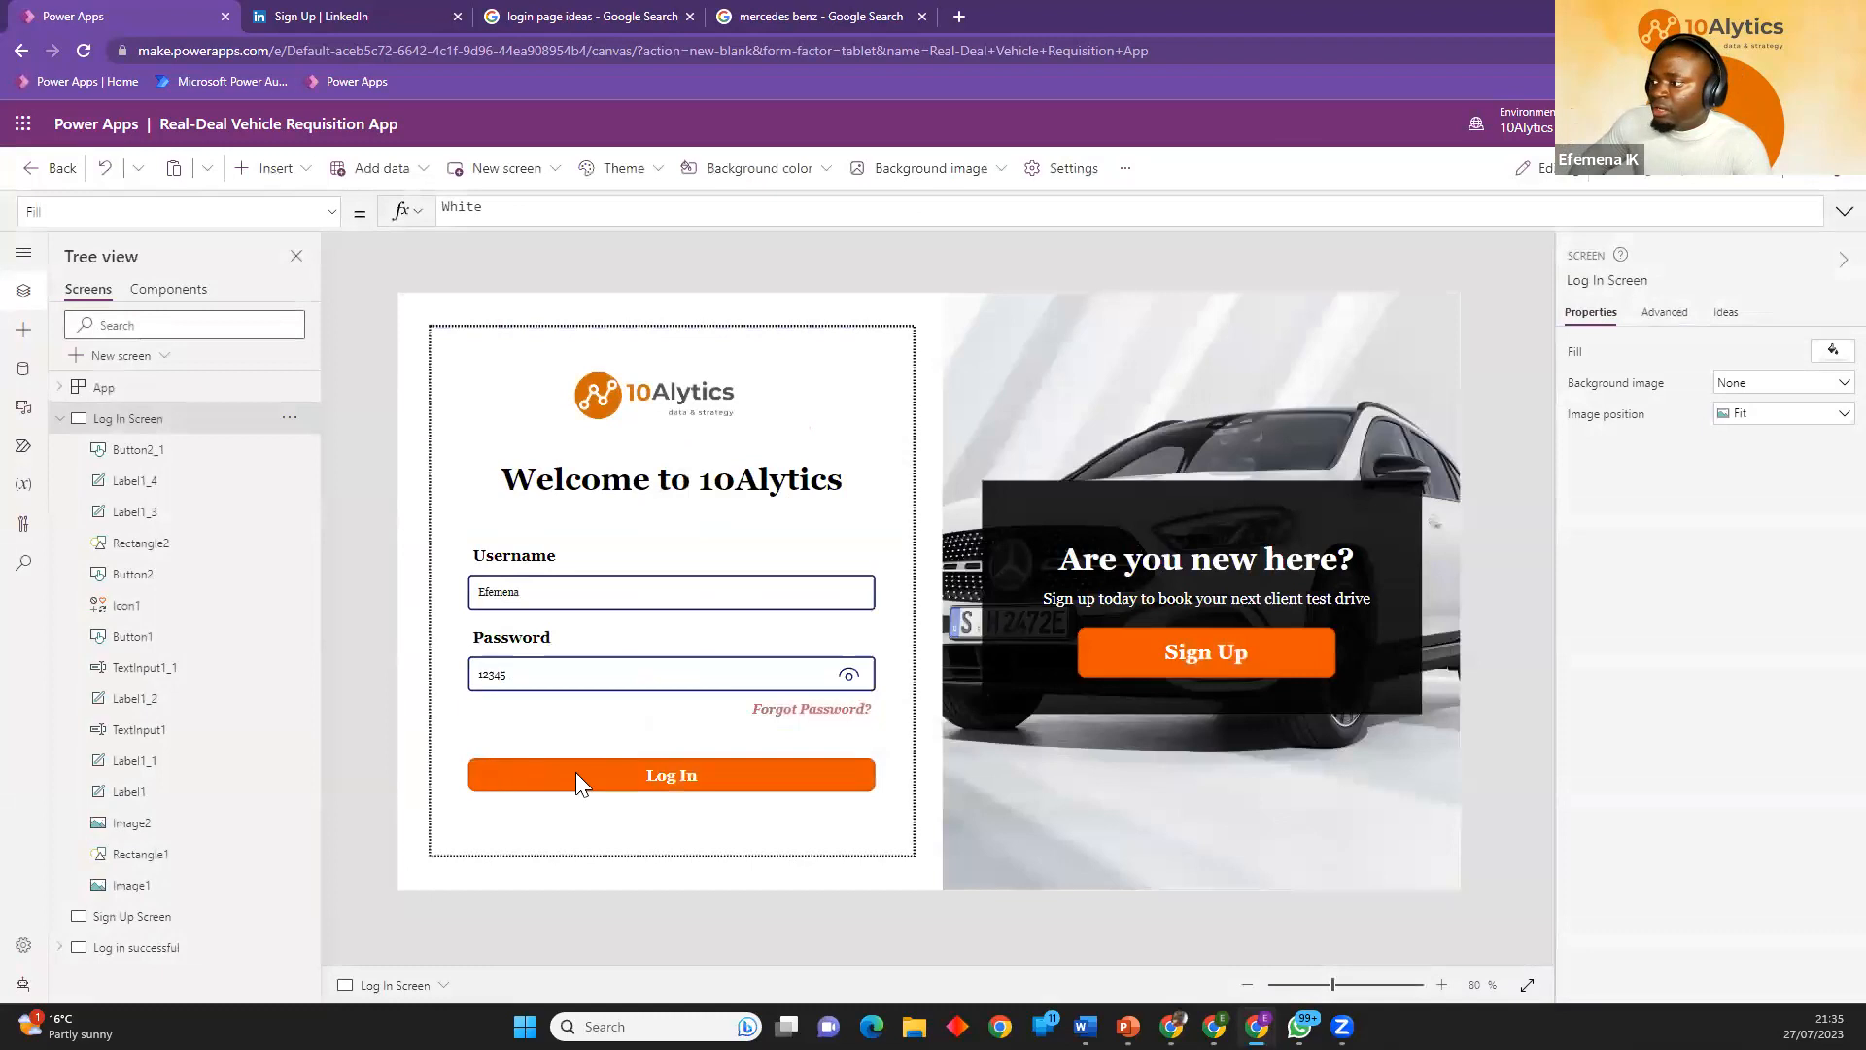
# Replace the Log In button's OnSelect formula with the beginning of a Navigate function.
pyautogui.click(575, 772)
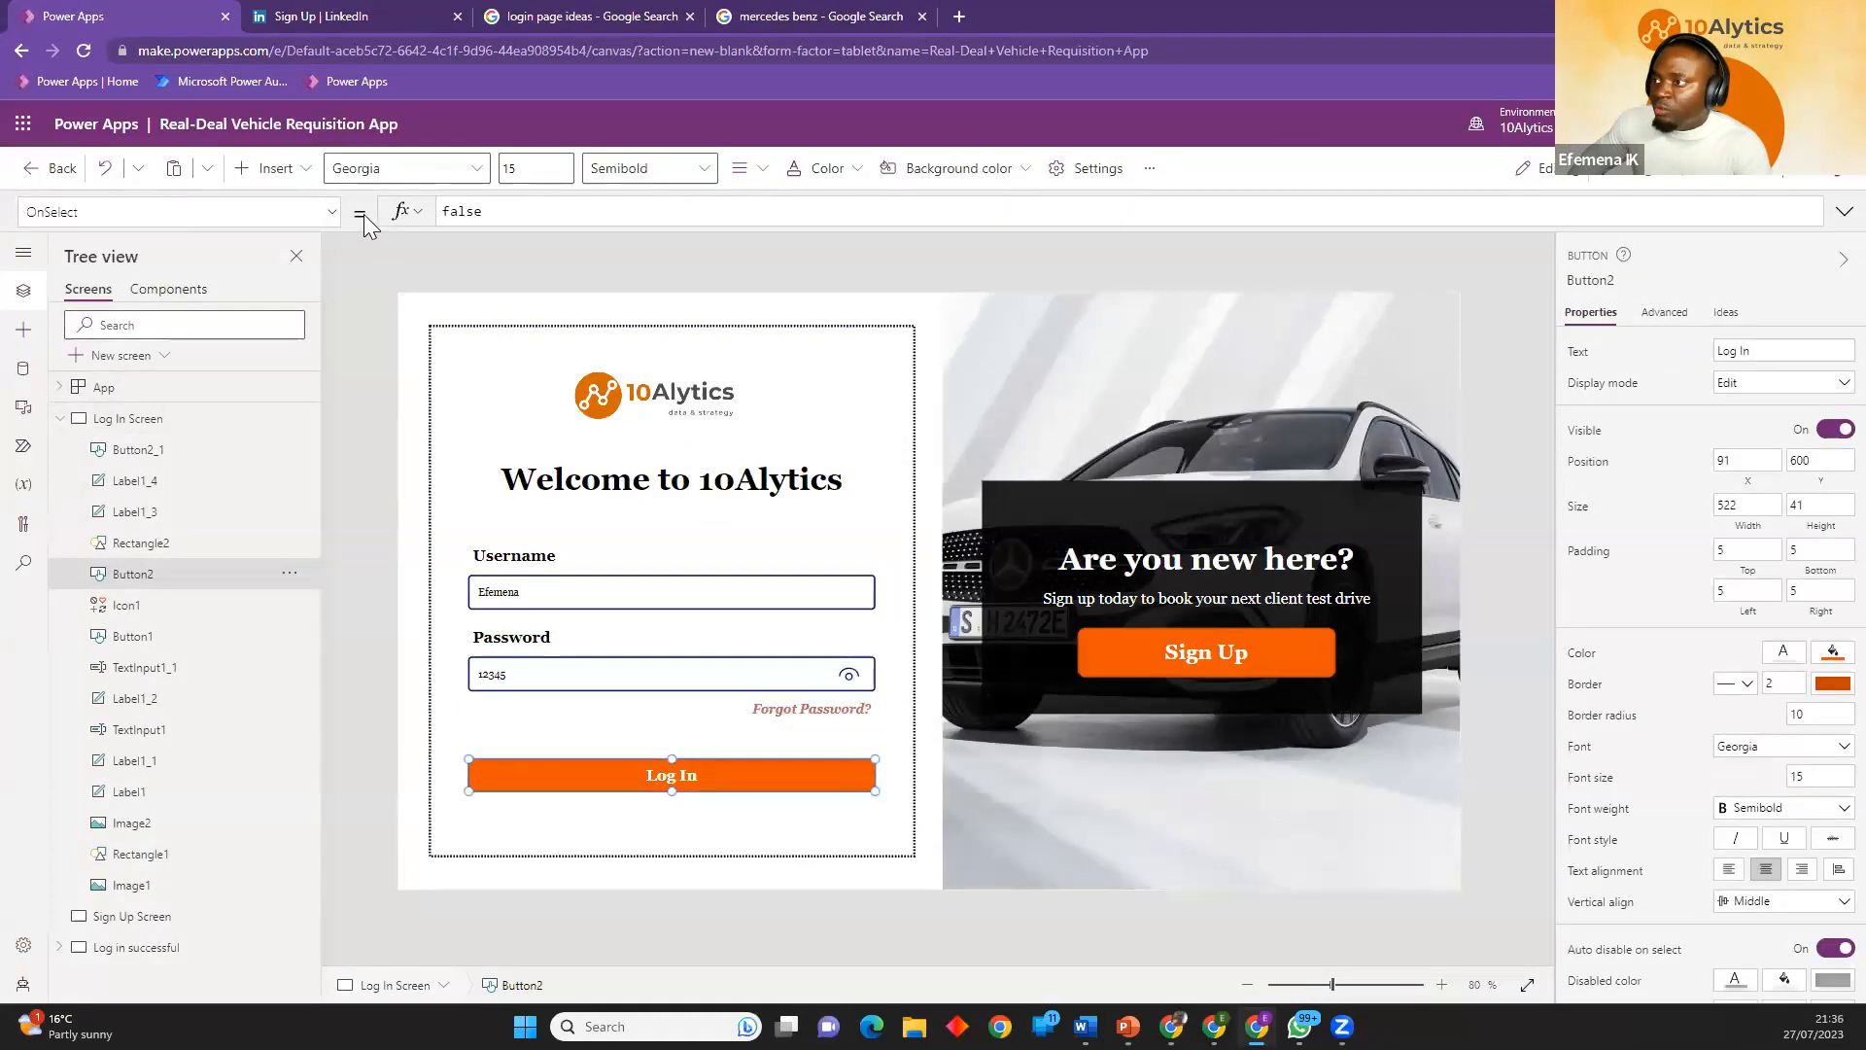
pyautogui.hotkey('ctrl', 'a')
pyautogui.write('navigate')
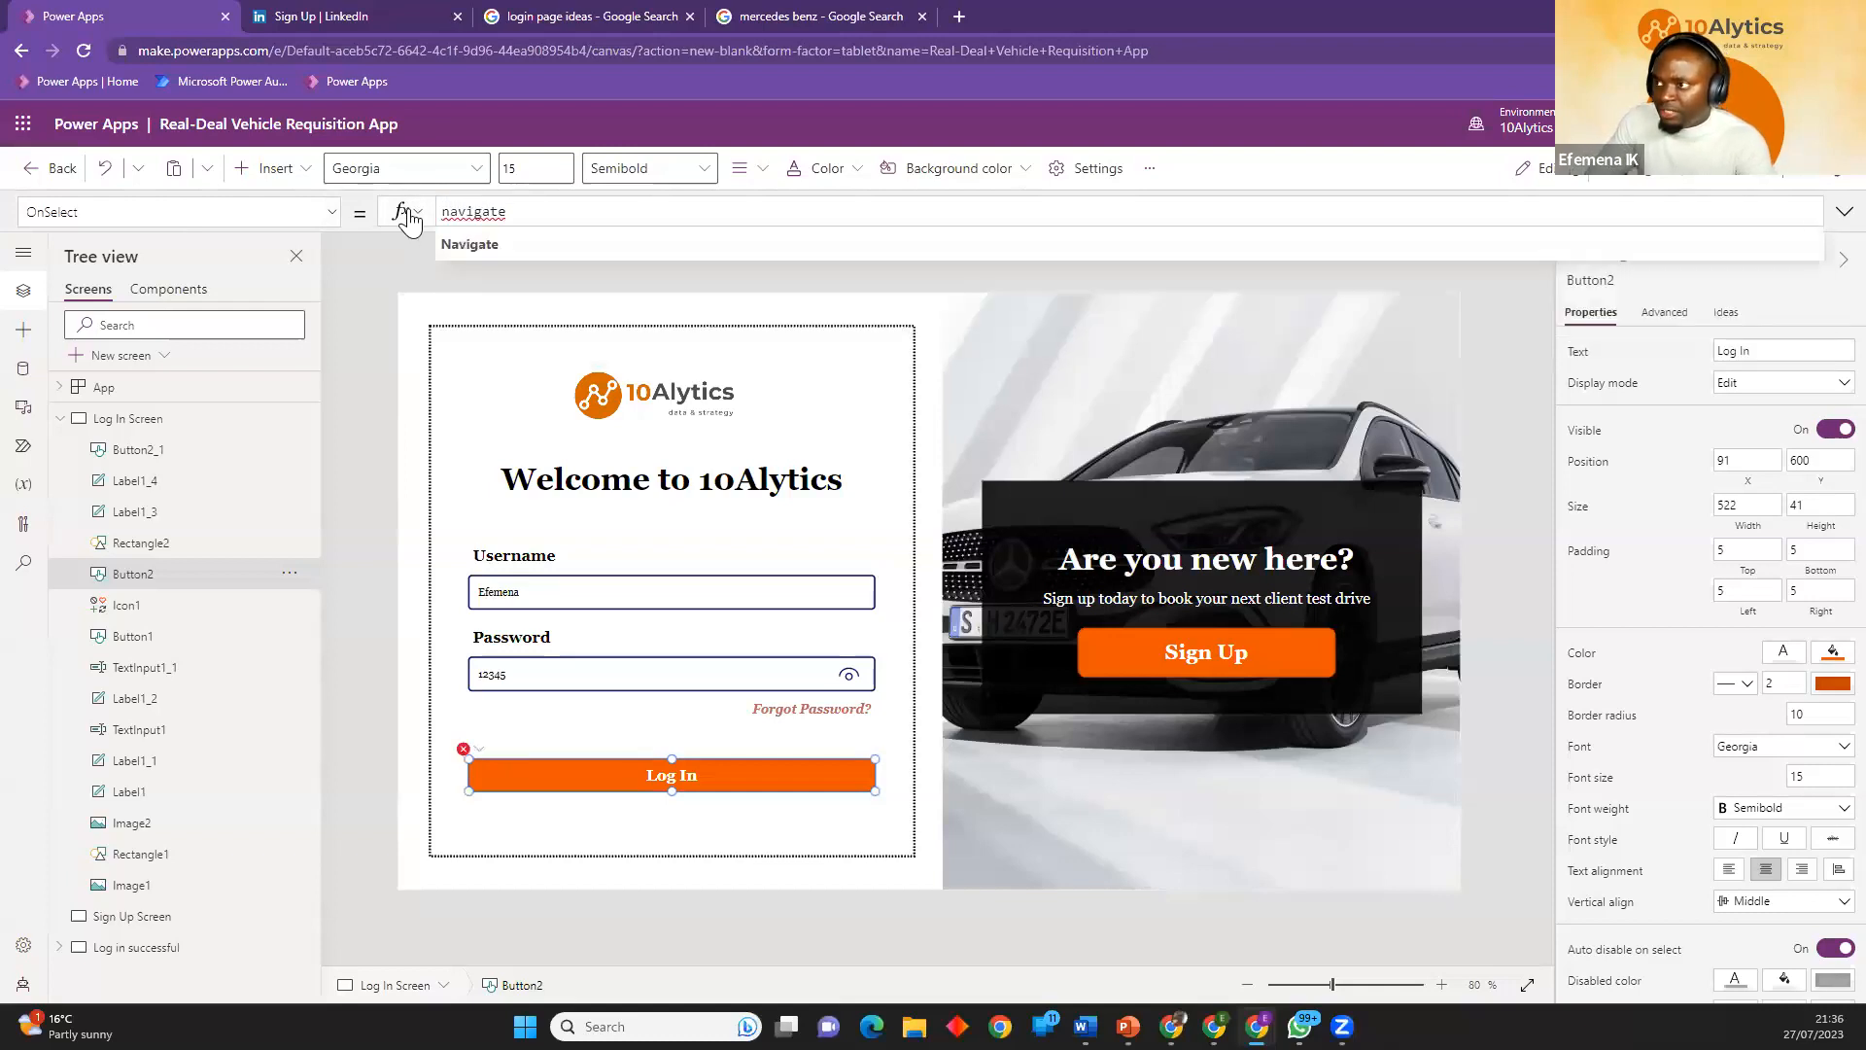
pyautogui.click(474, 243)
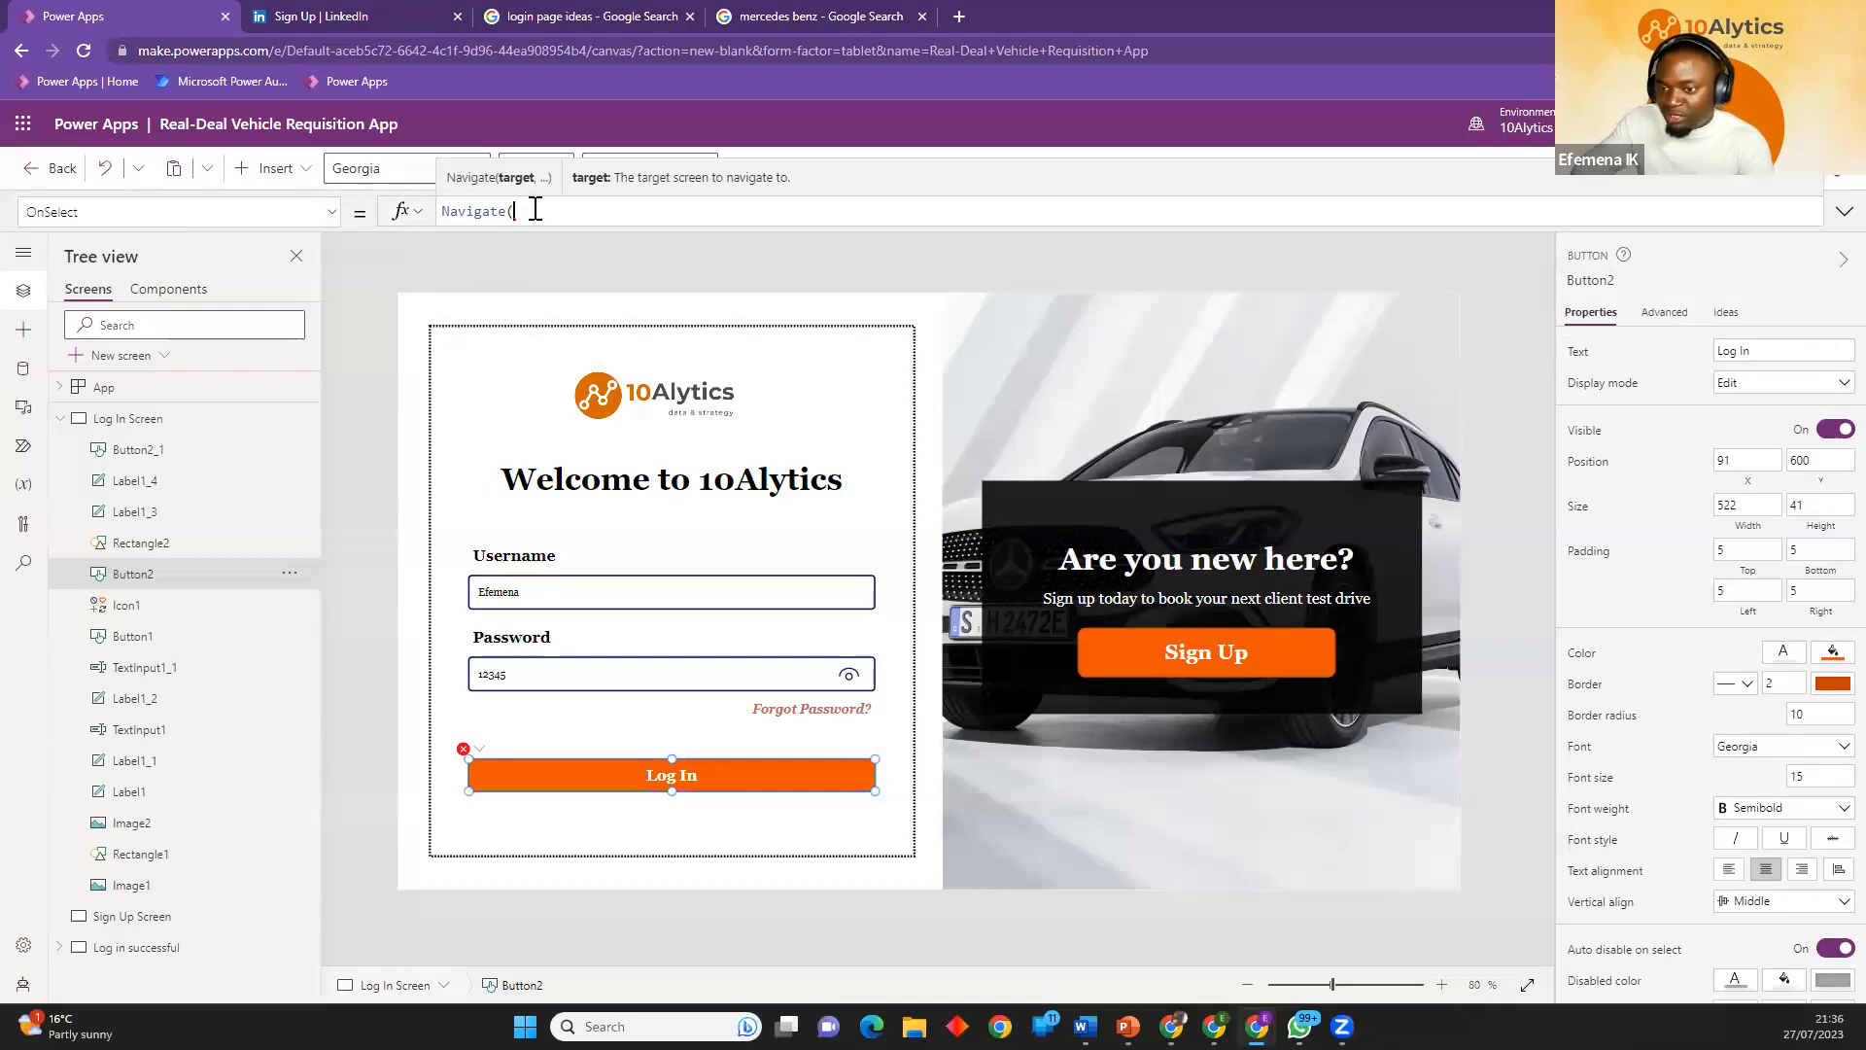
pyautogui.click(61, 418)
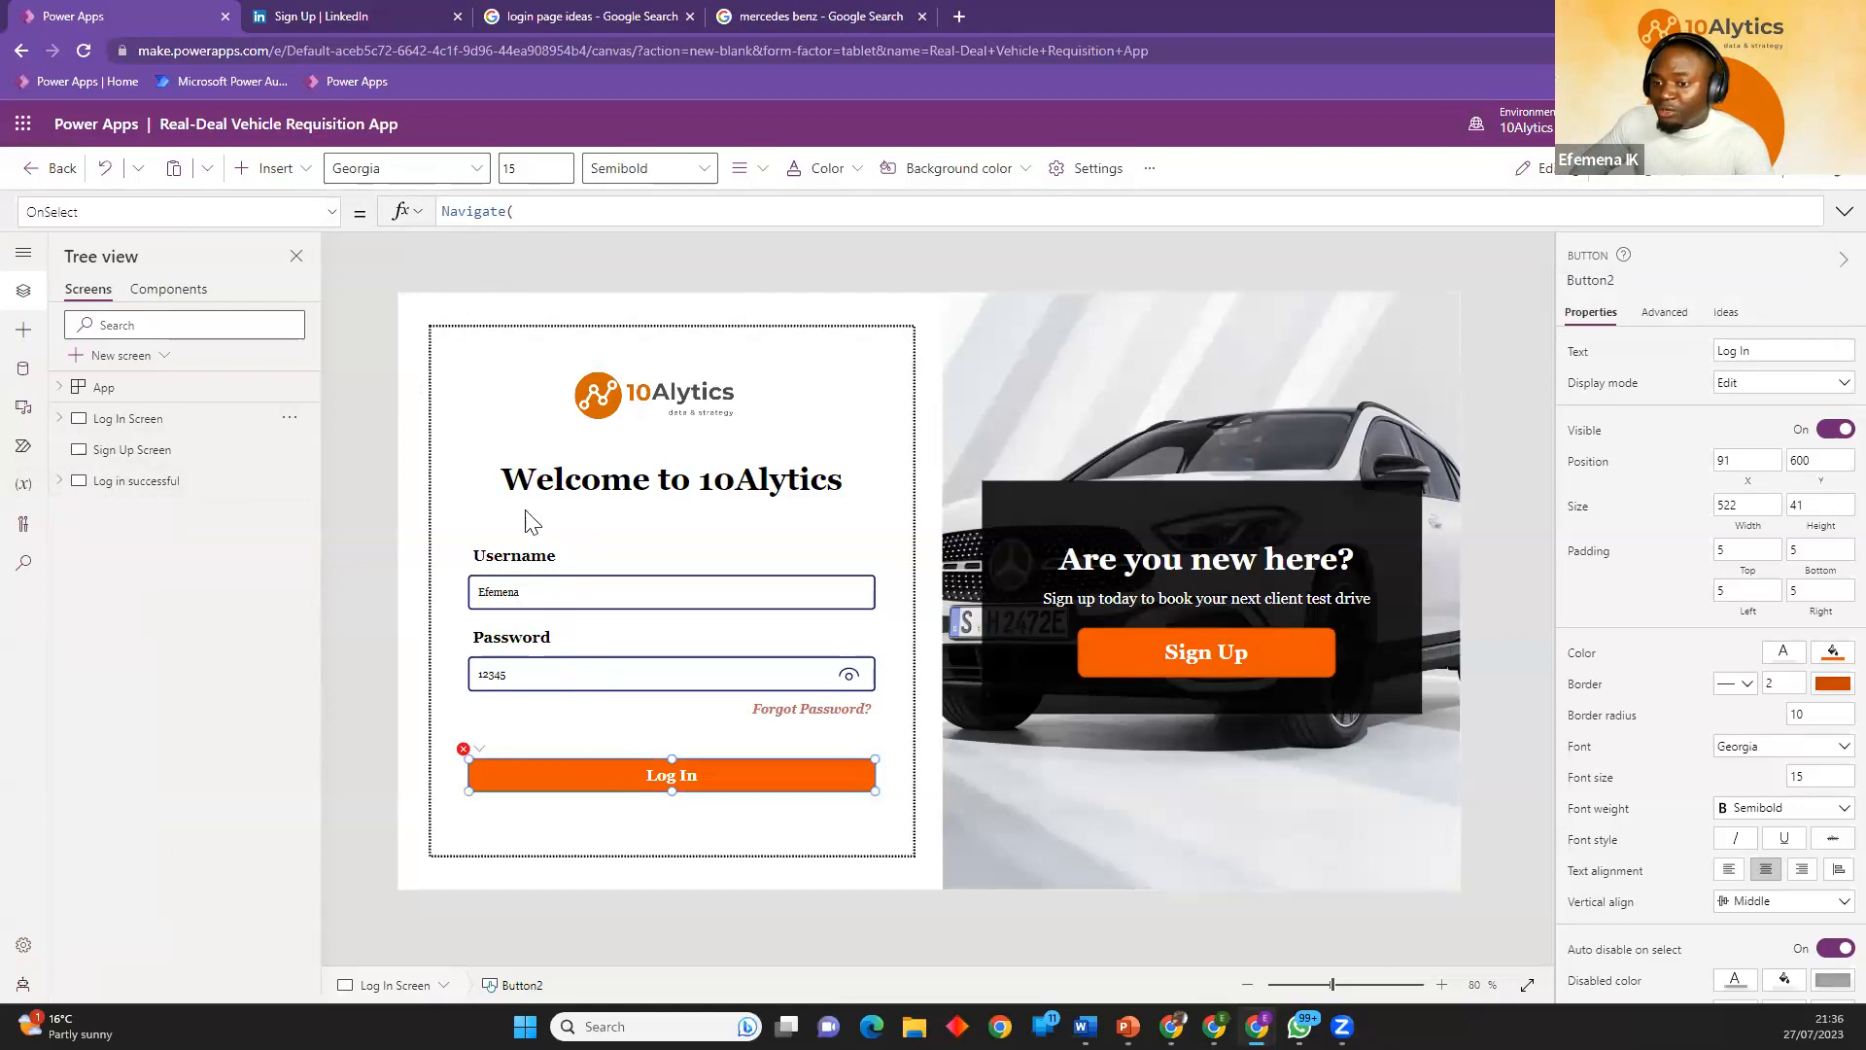
pyautogui.click(564, 209)
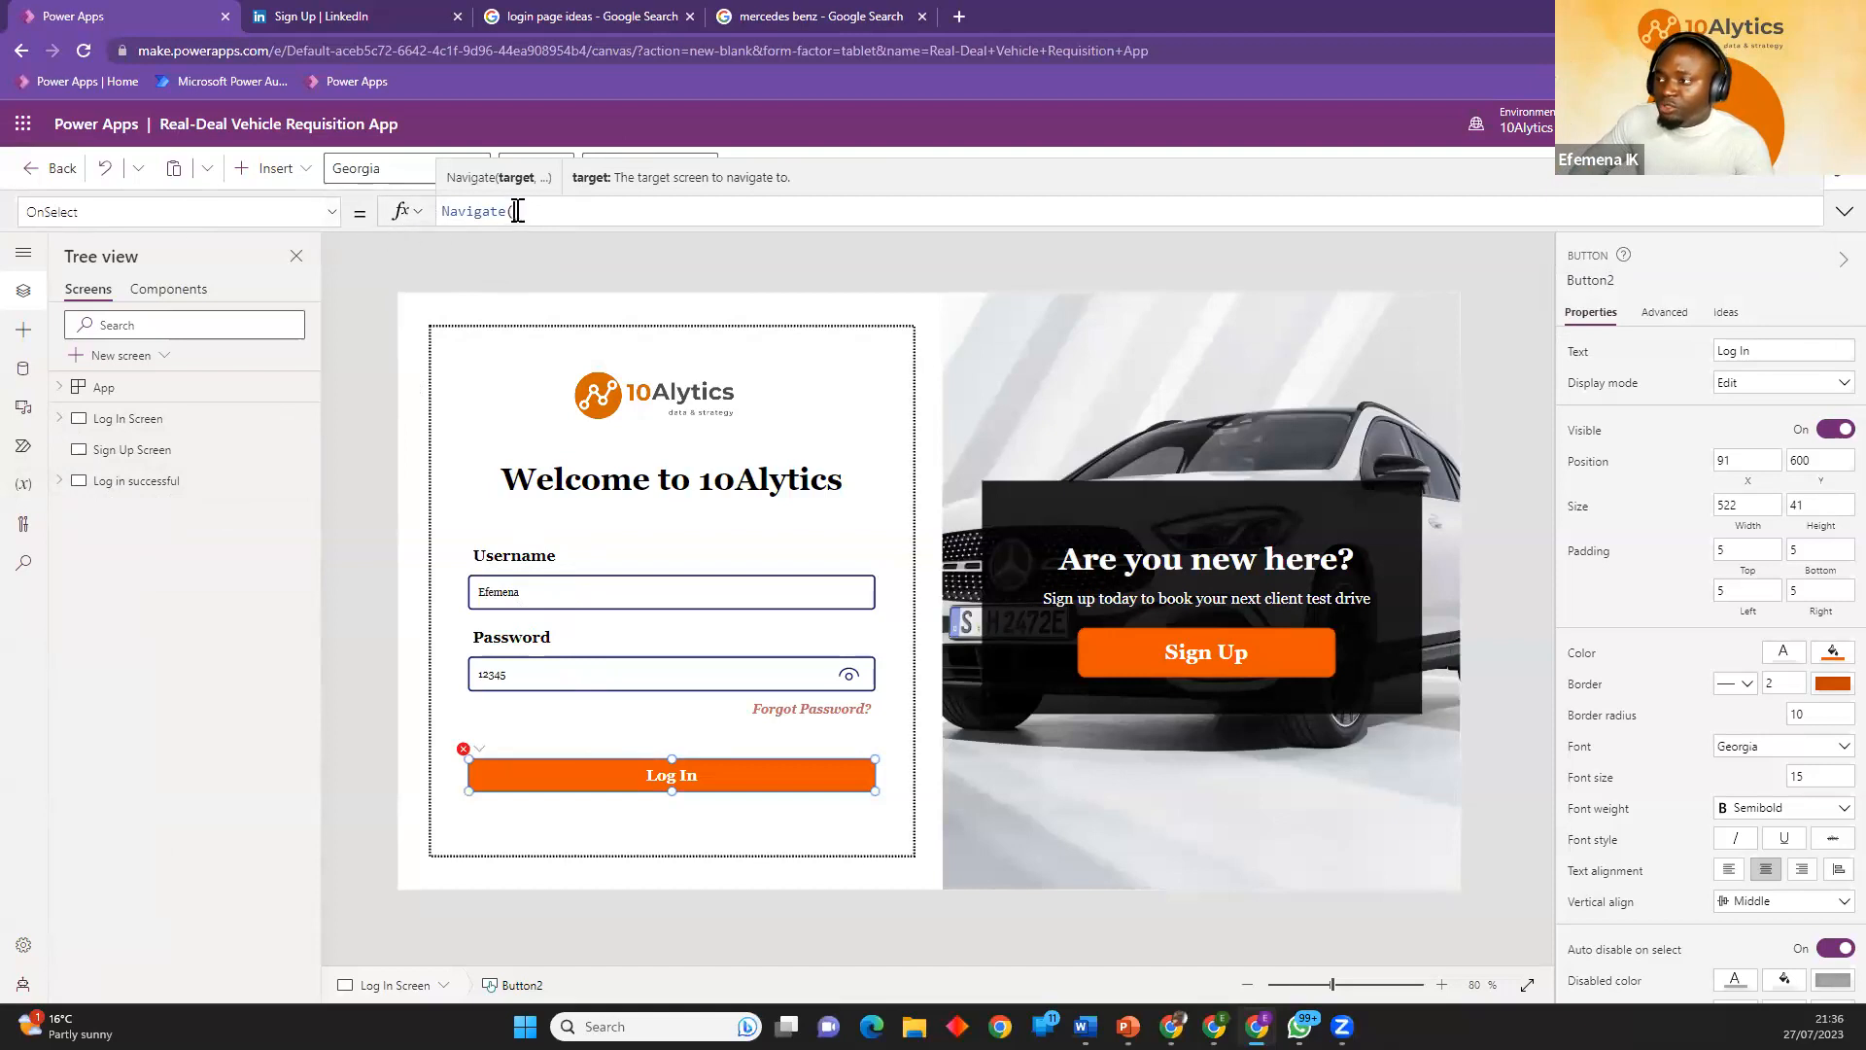
# Complete the Log In button's OnSelect formula as Navigate('Log in successful').
pyautogui.write('log in')
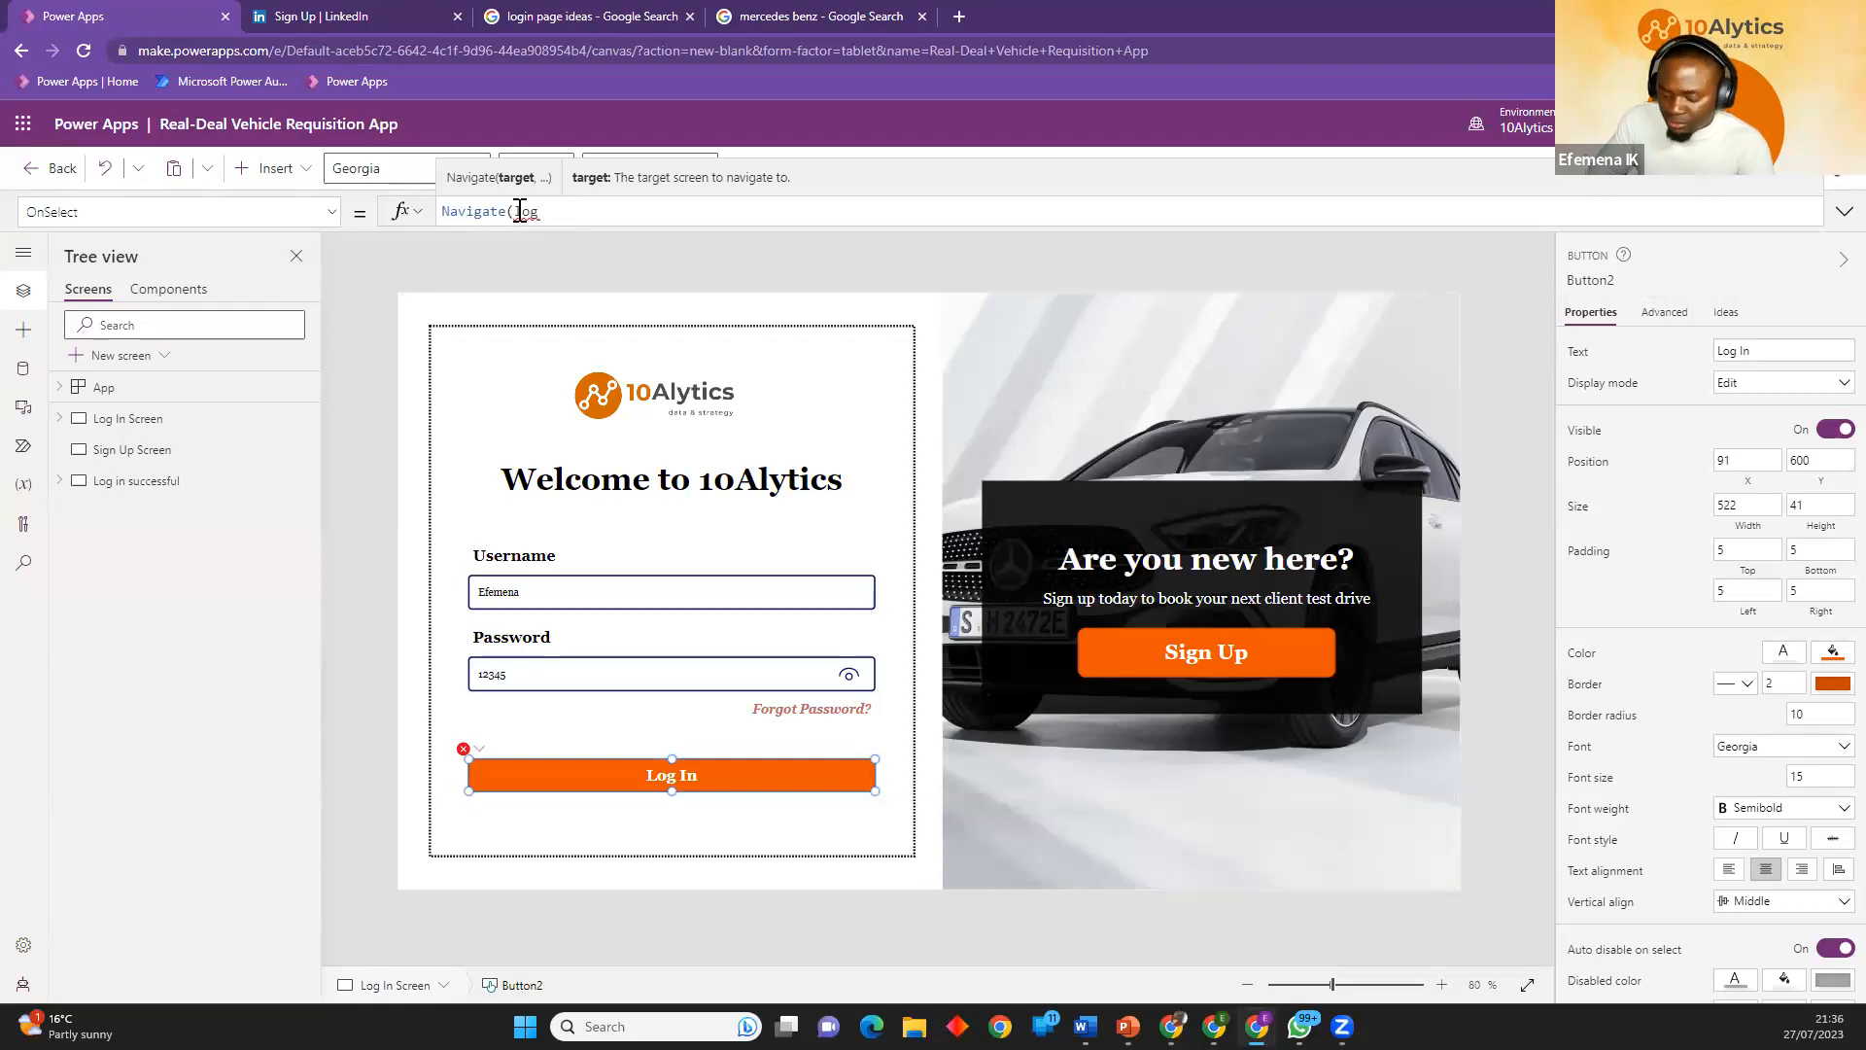
pyautogui.write('n')
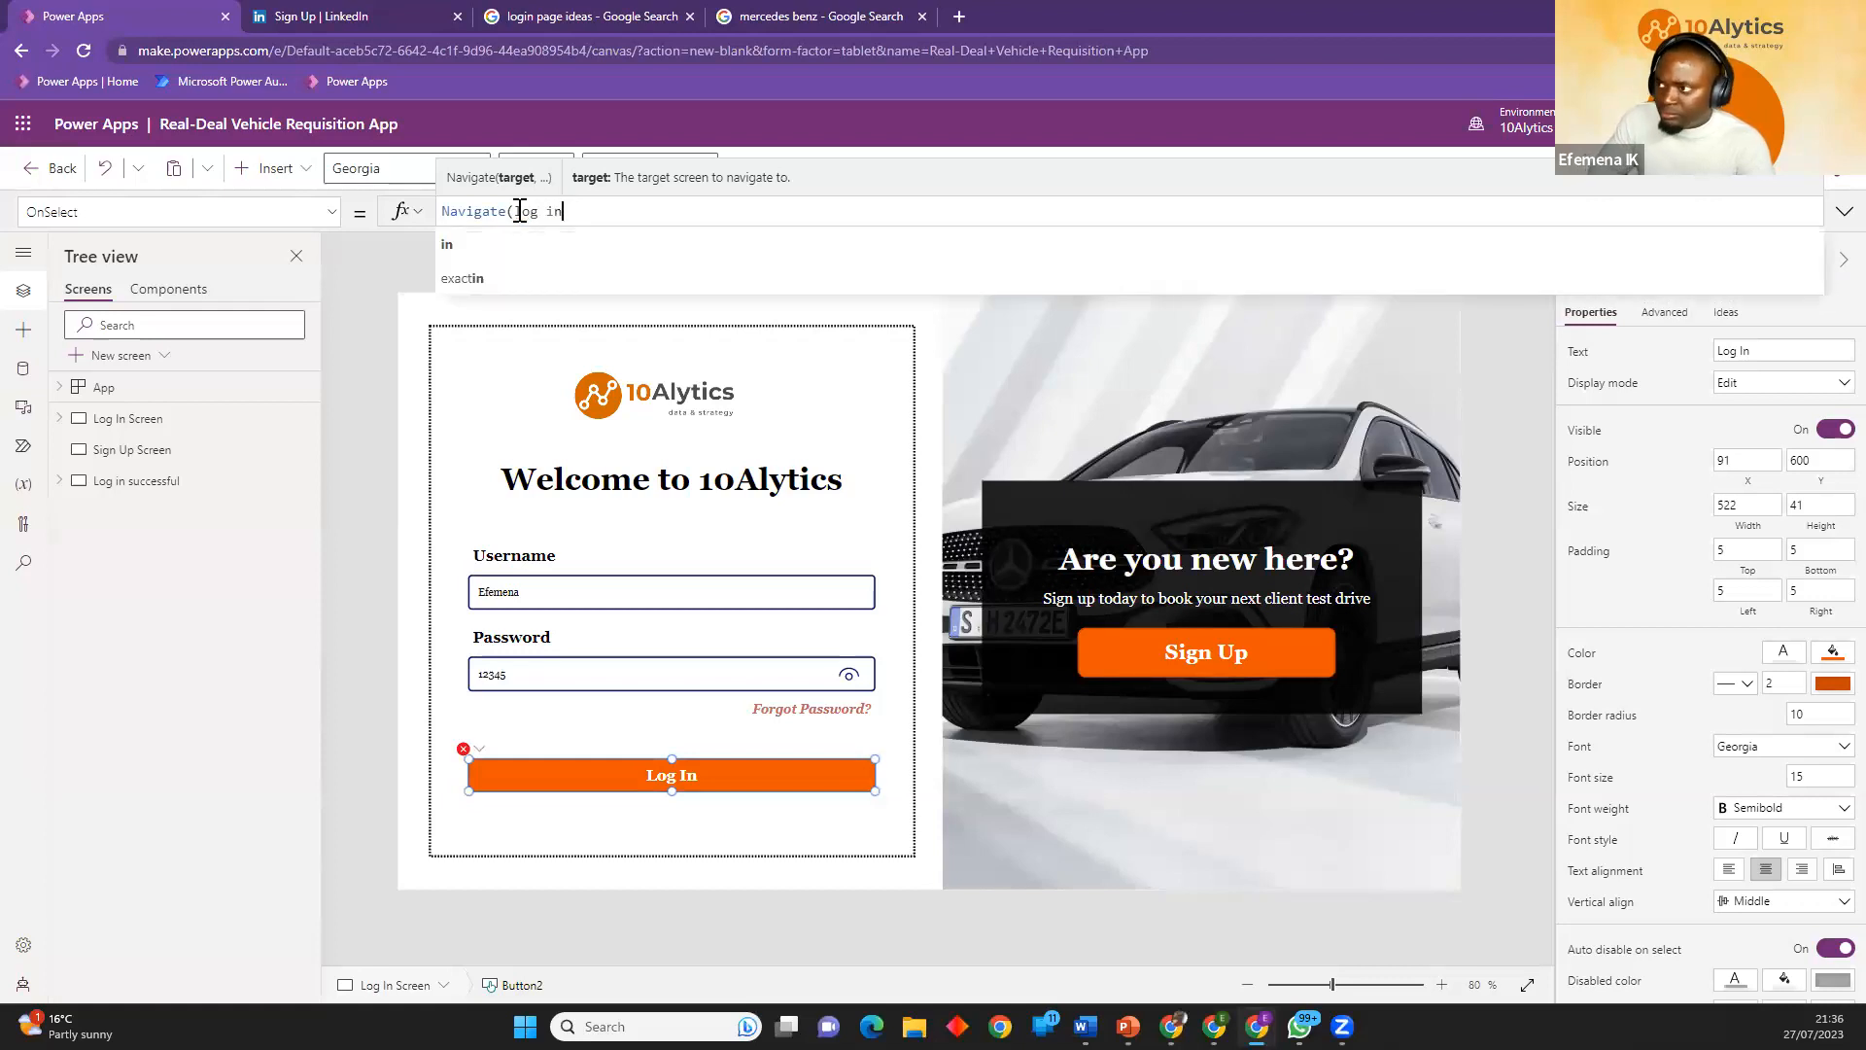
pyautogui.press('BackSpace')
pyautogui.press('BackSpace')
pyautogui.press('BackSpace')
pyautogui.press('BackSpace')
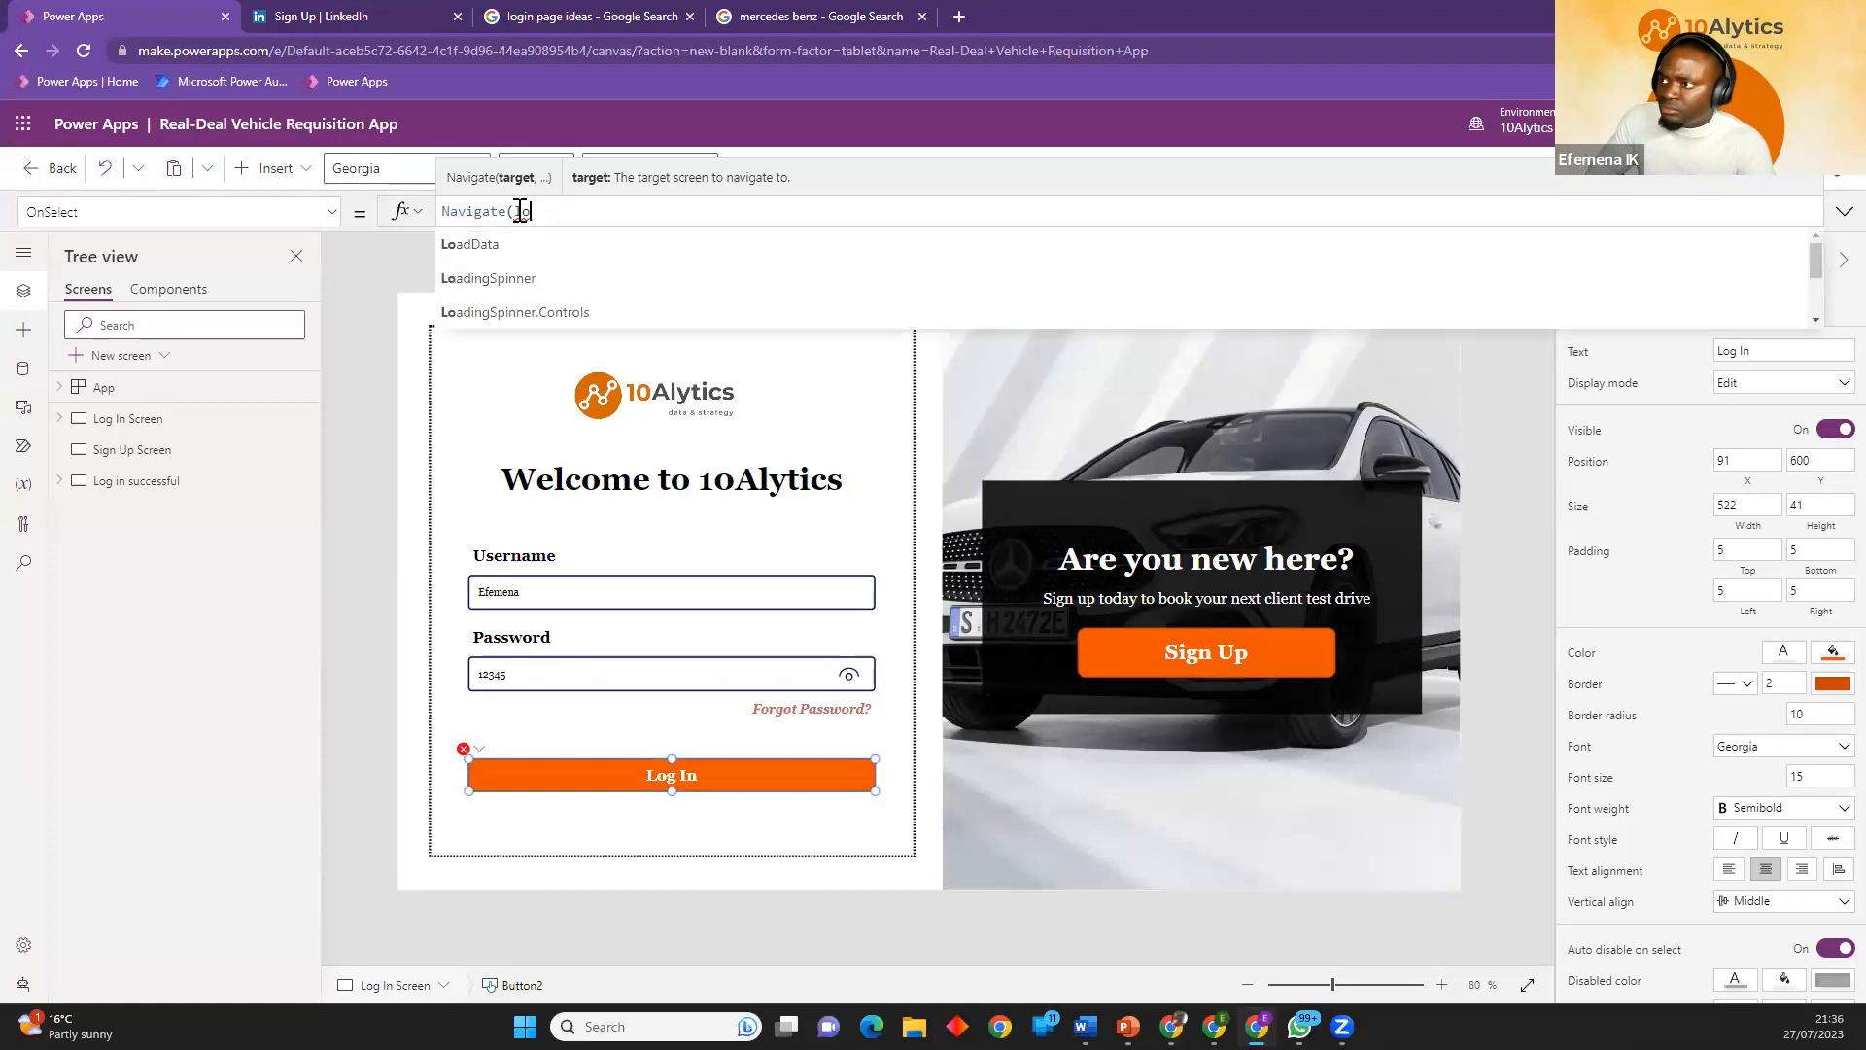
pyautogui.press('BackSpace')
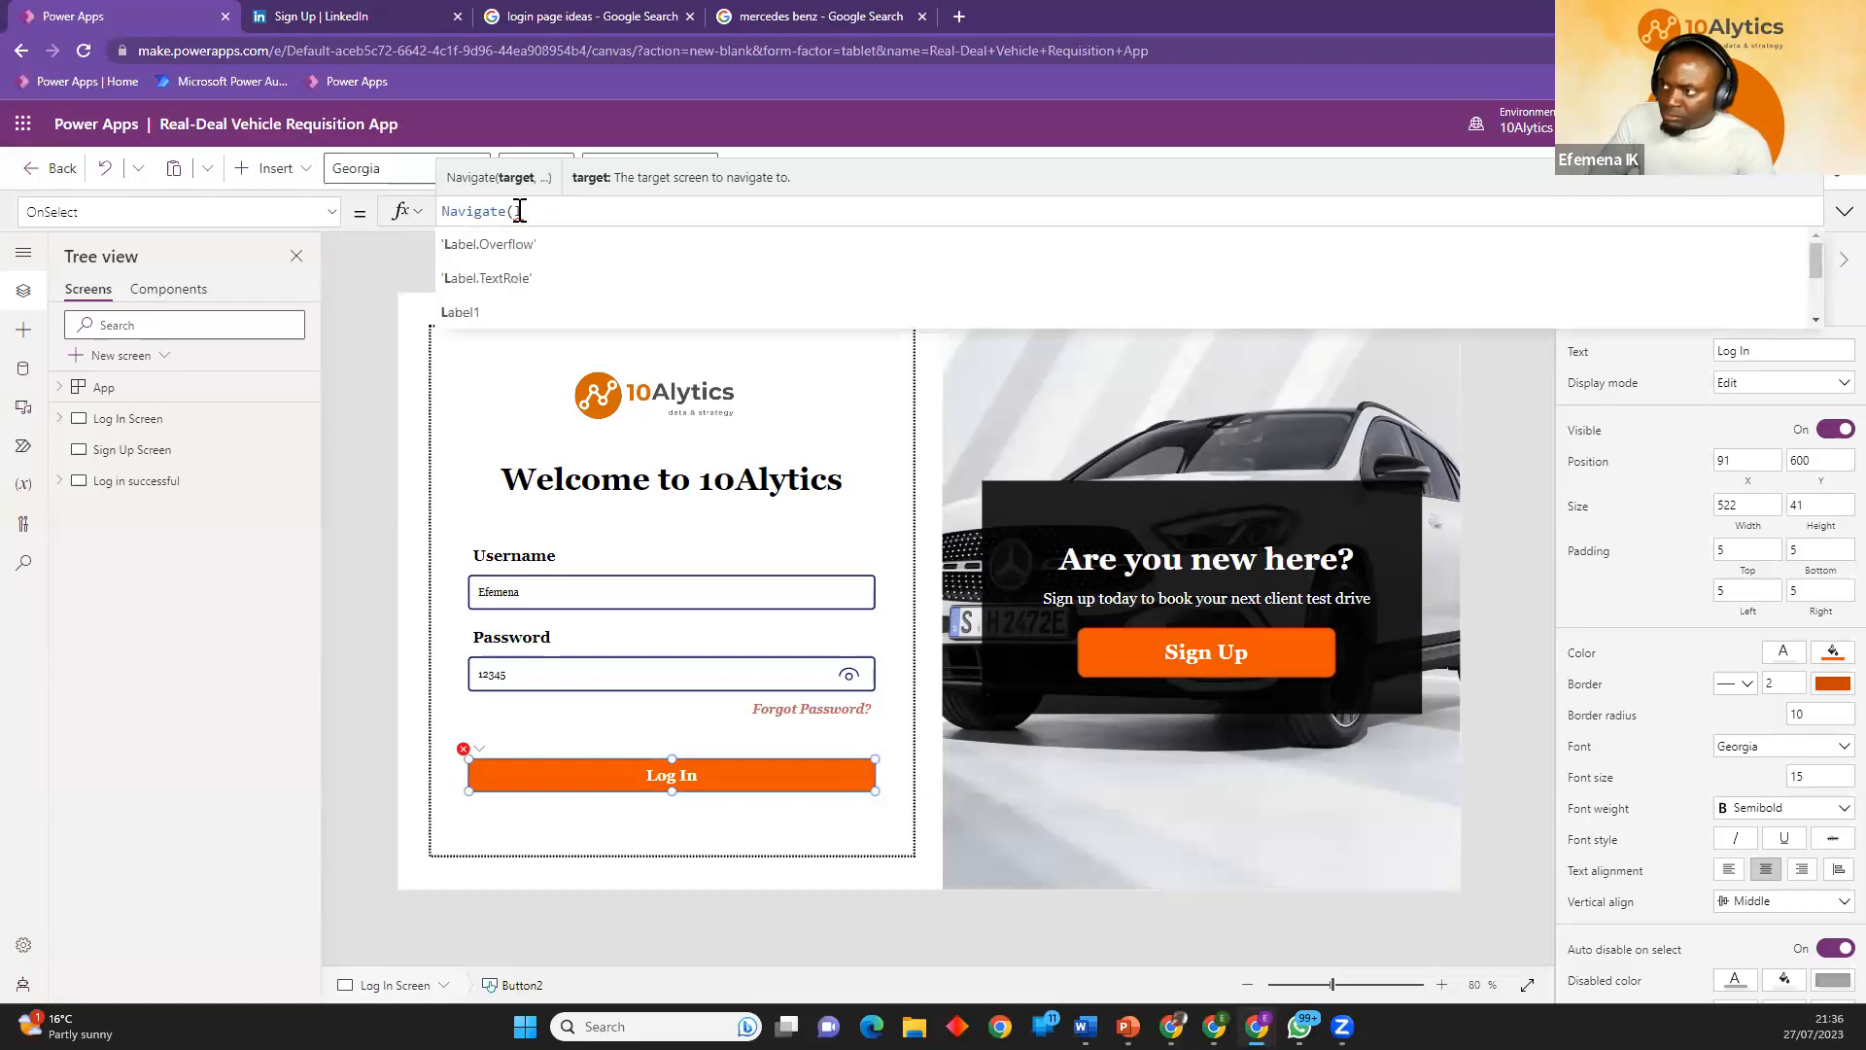
pyautogui.write('o')
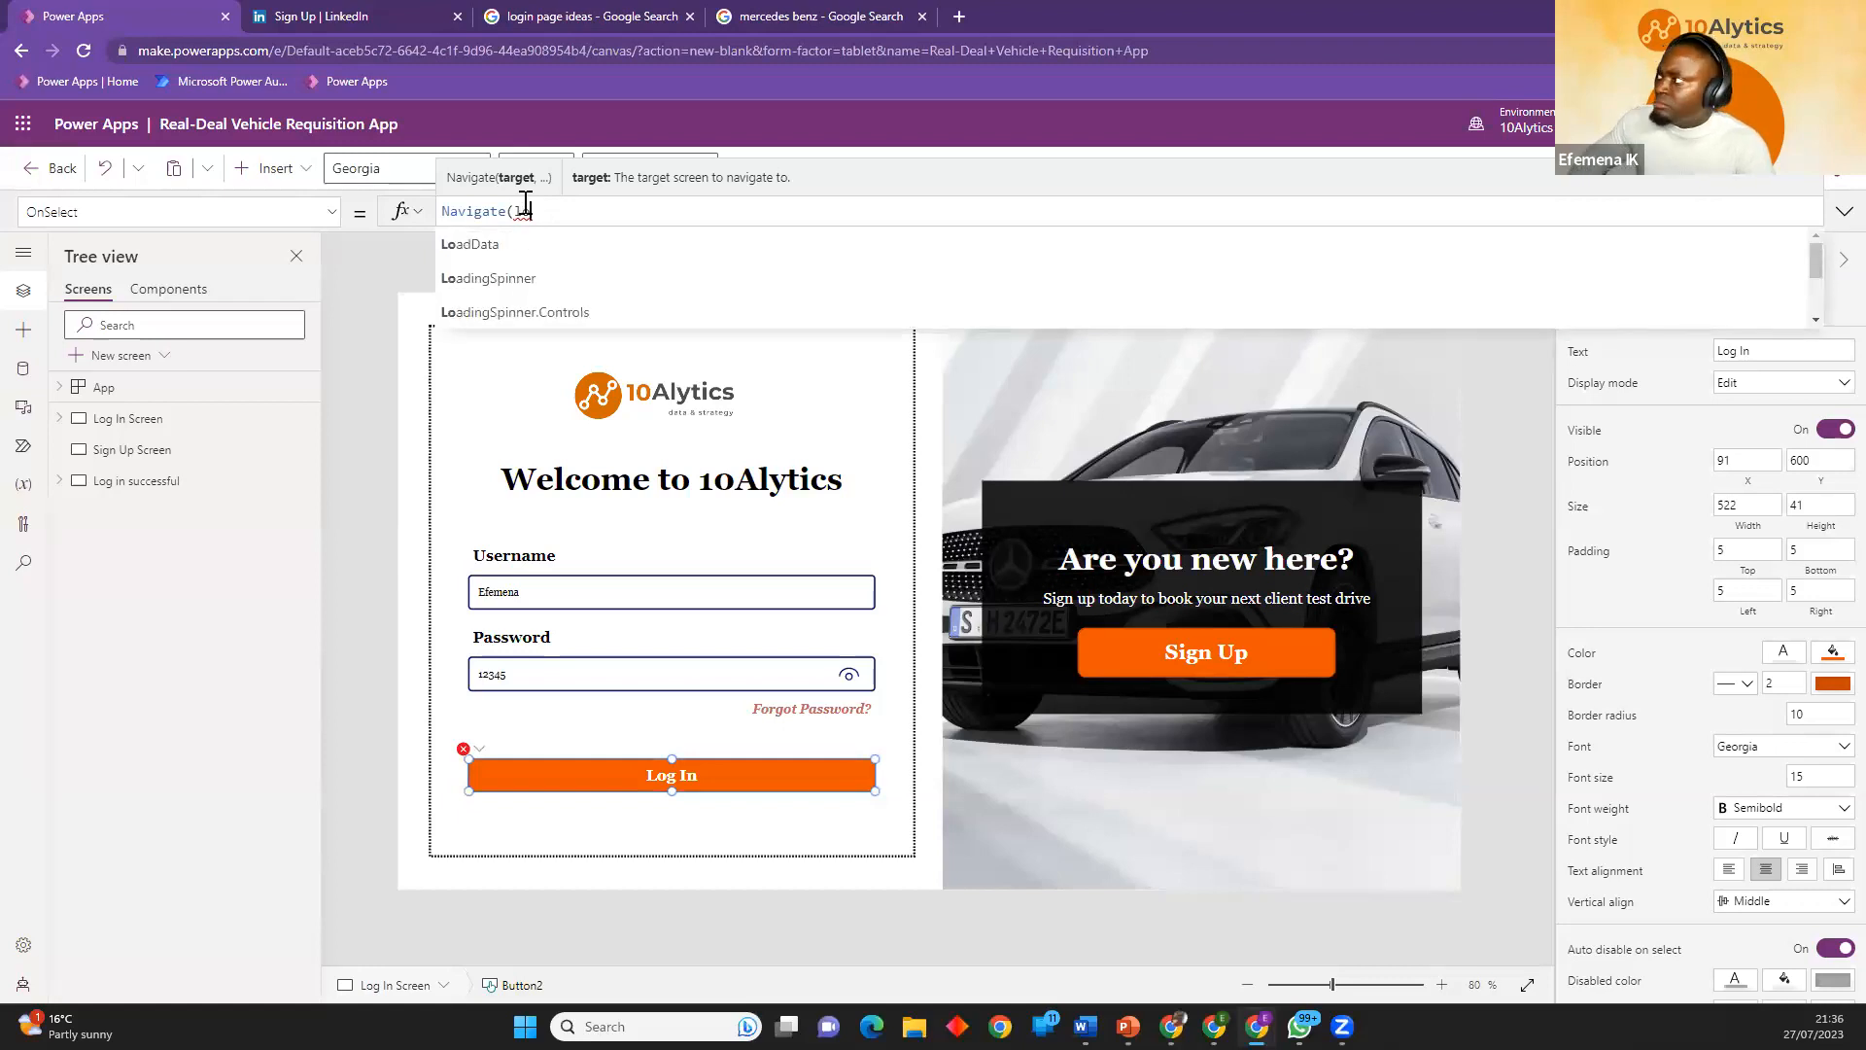
pyautogui.scroll(-3, 610, 269)
pyautogui.scroll(3, 632, 275)
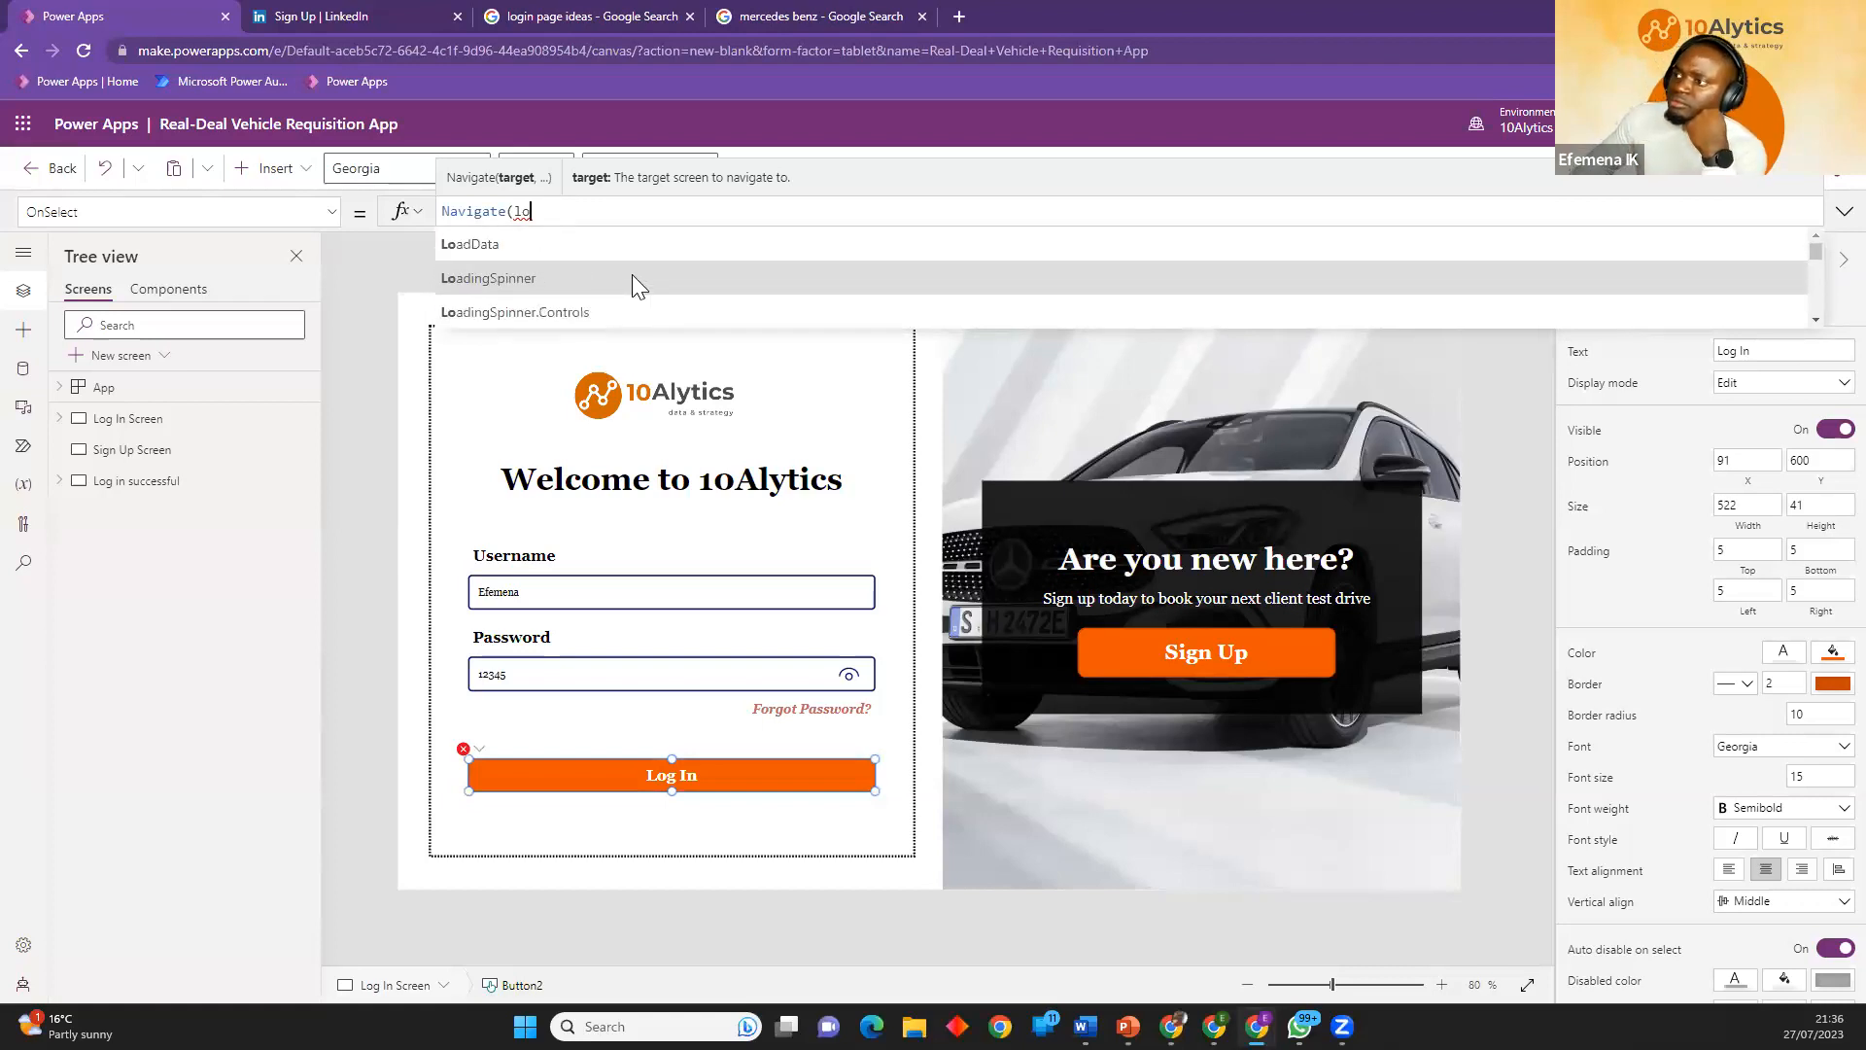
pyautogui.scroll(-4, 637, 274)
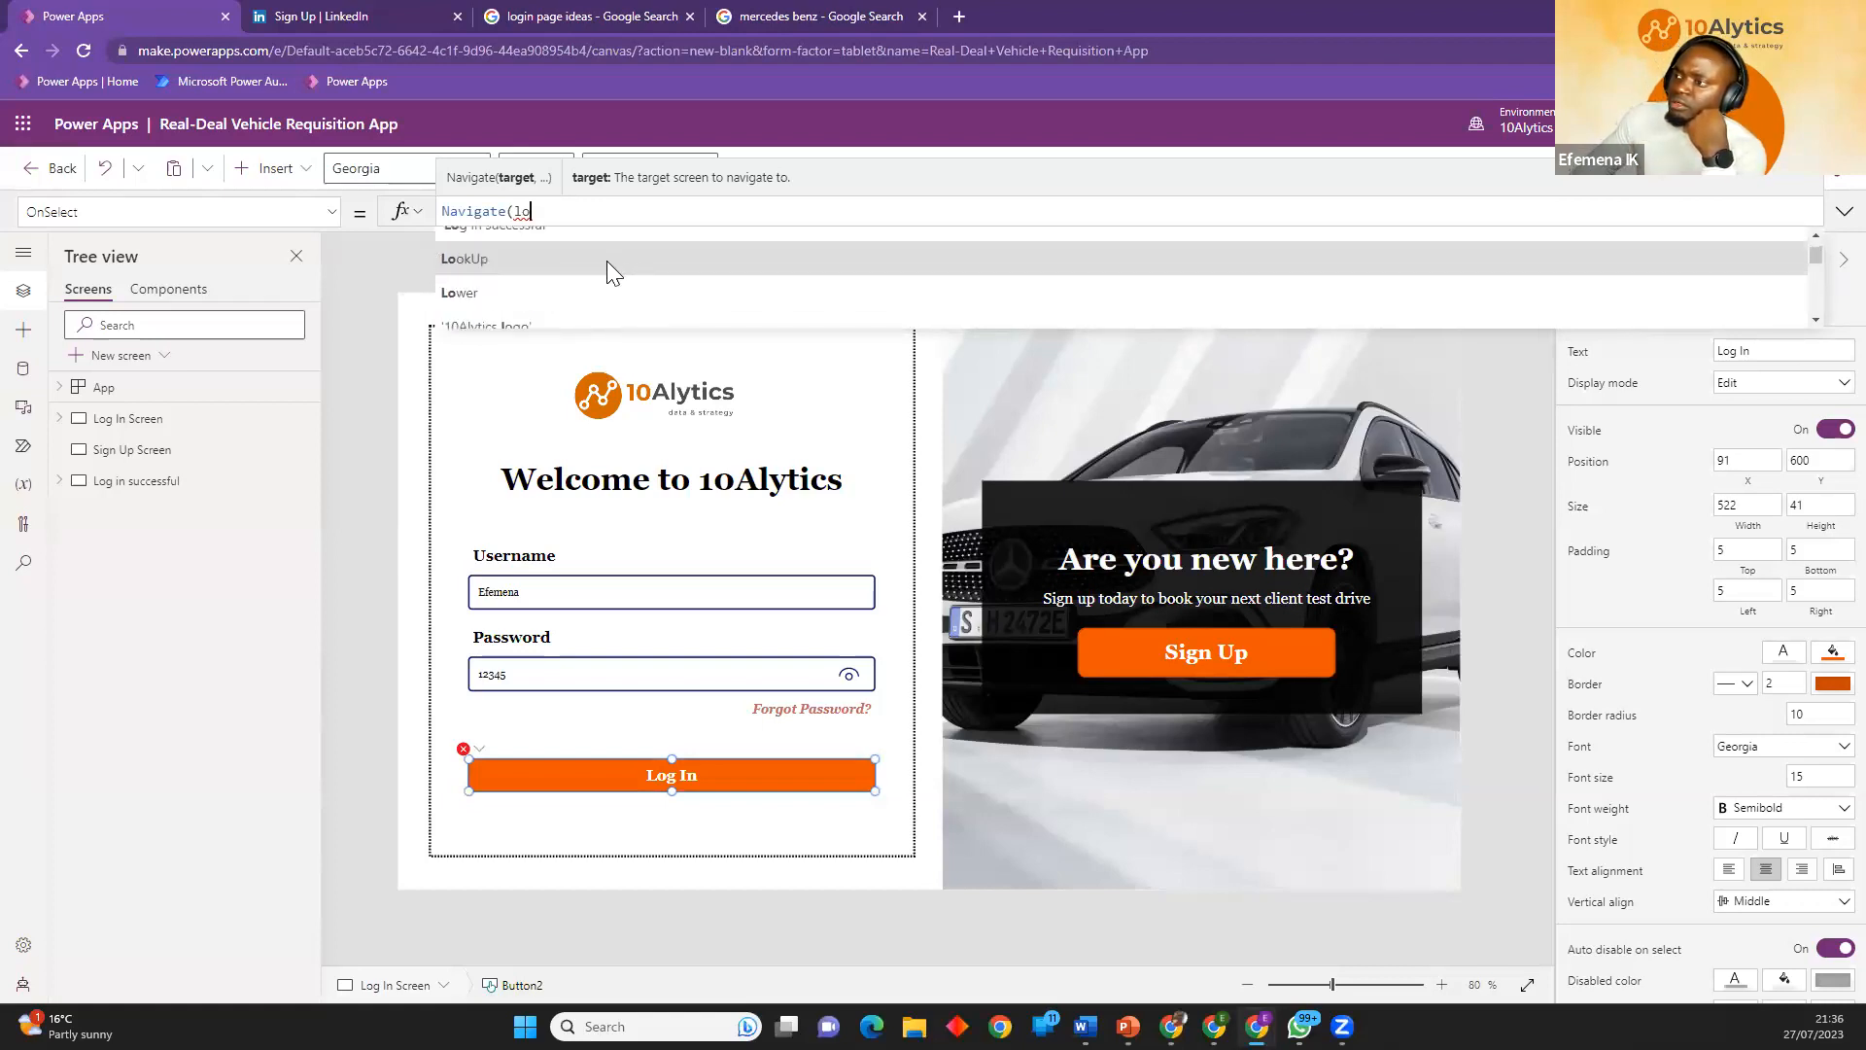
pyautogui.scroll(1, 583, 281)
pyautogui.click(482, 315)
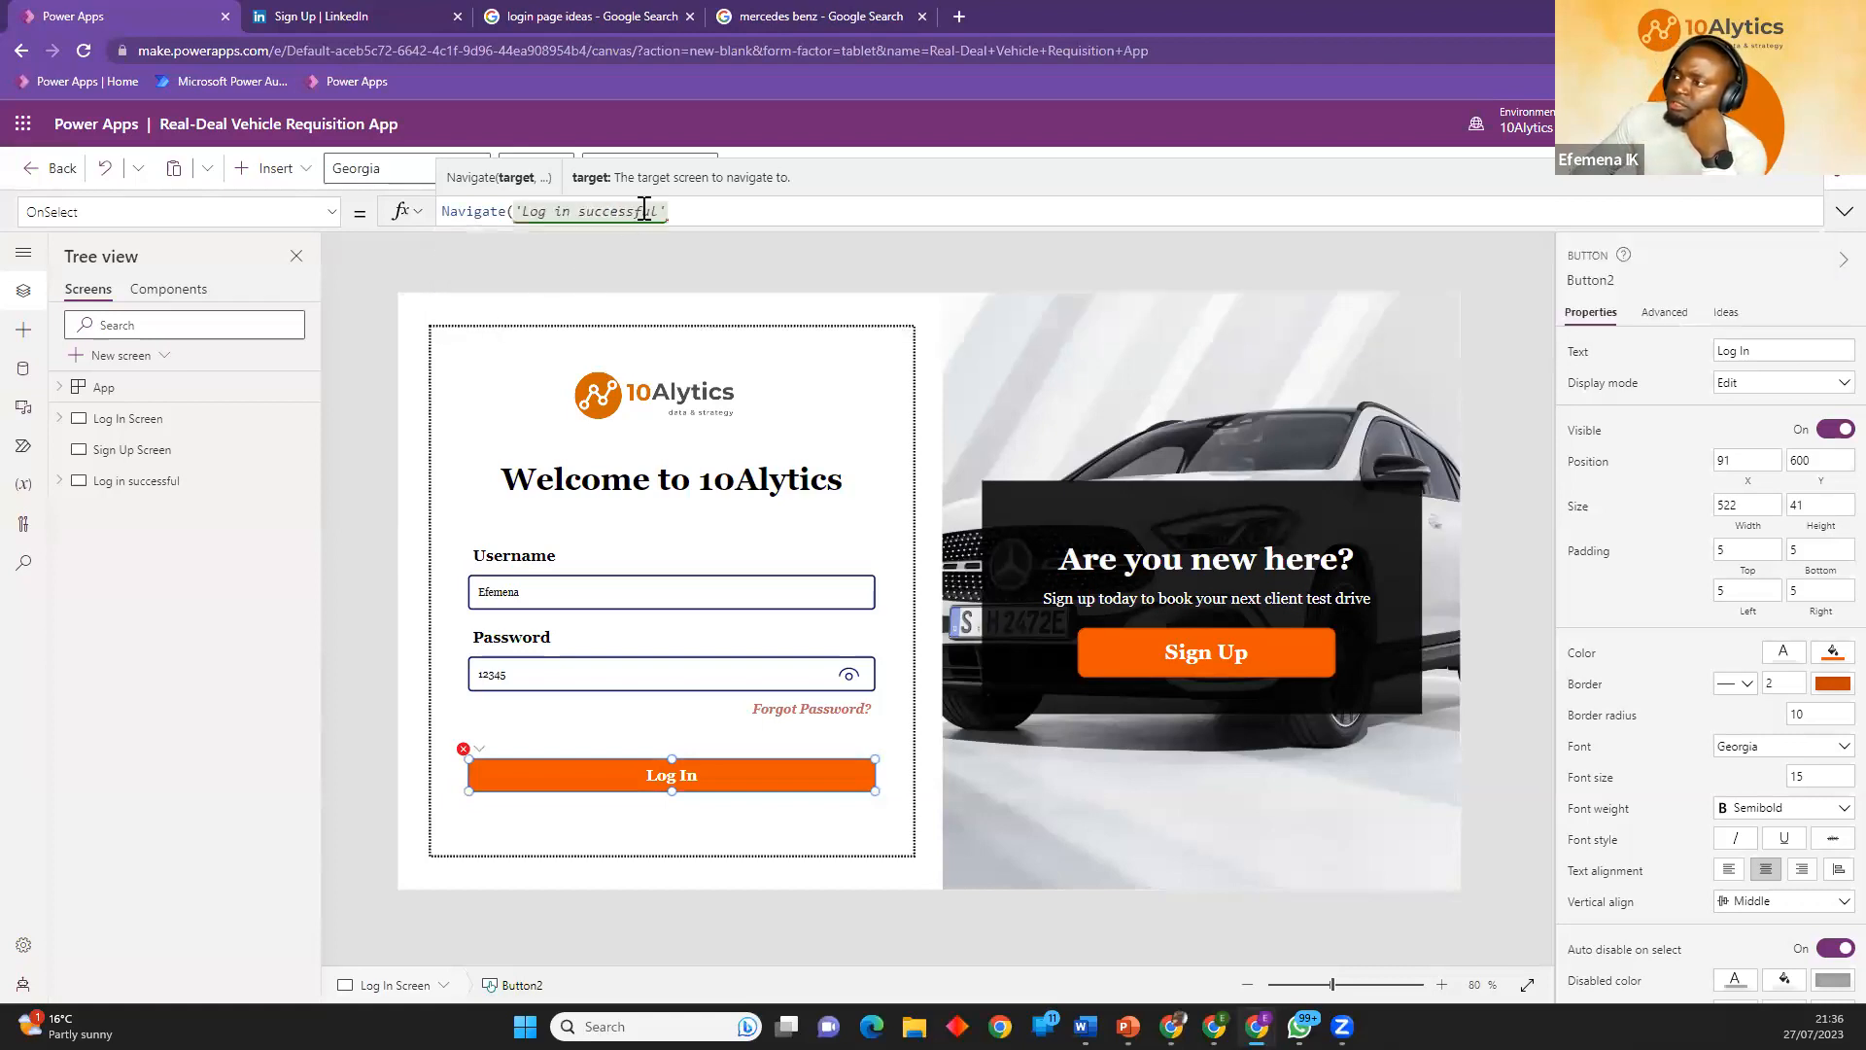
pyautogui.write(')')
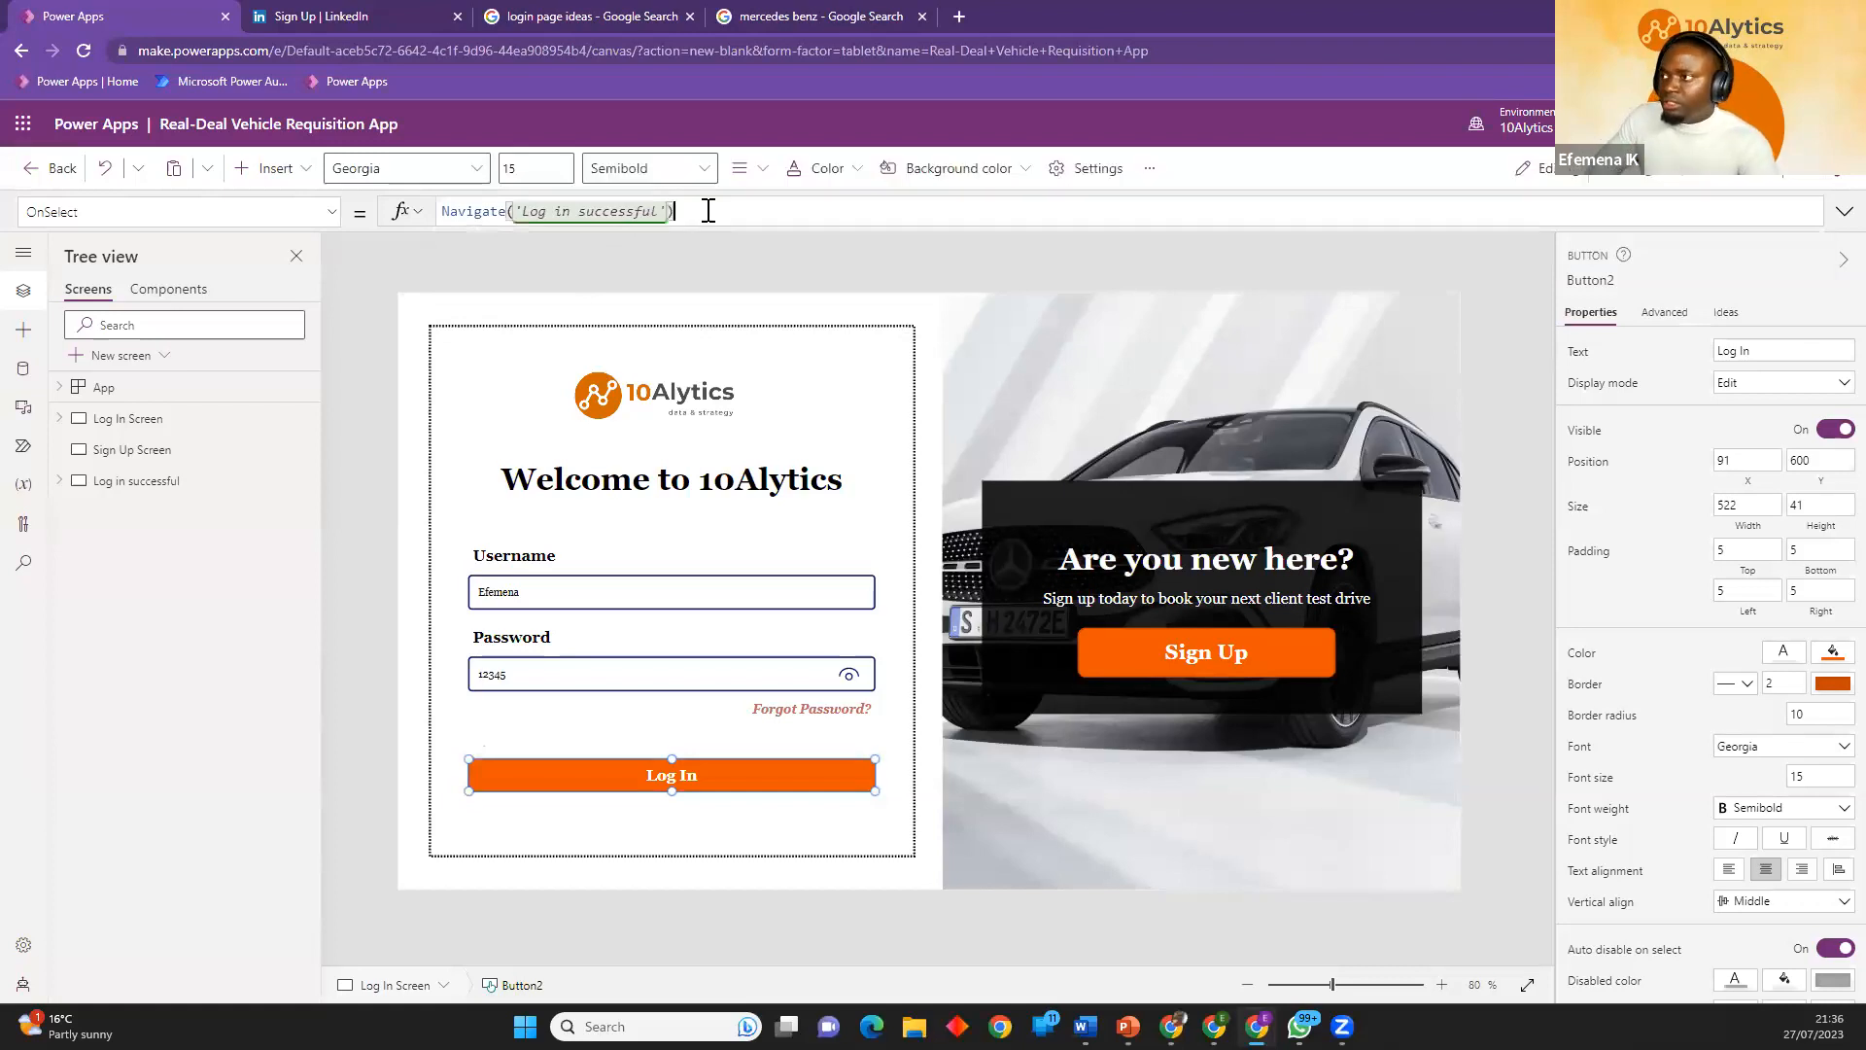
pyautogui.click(659, 268)
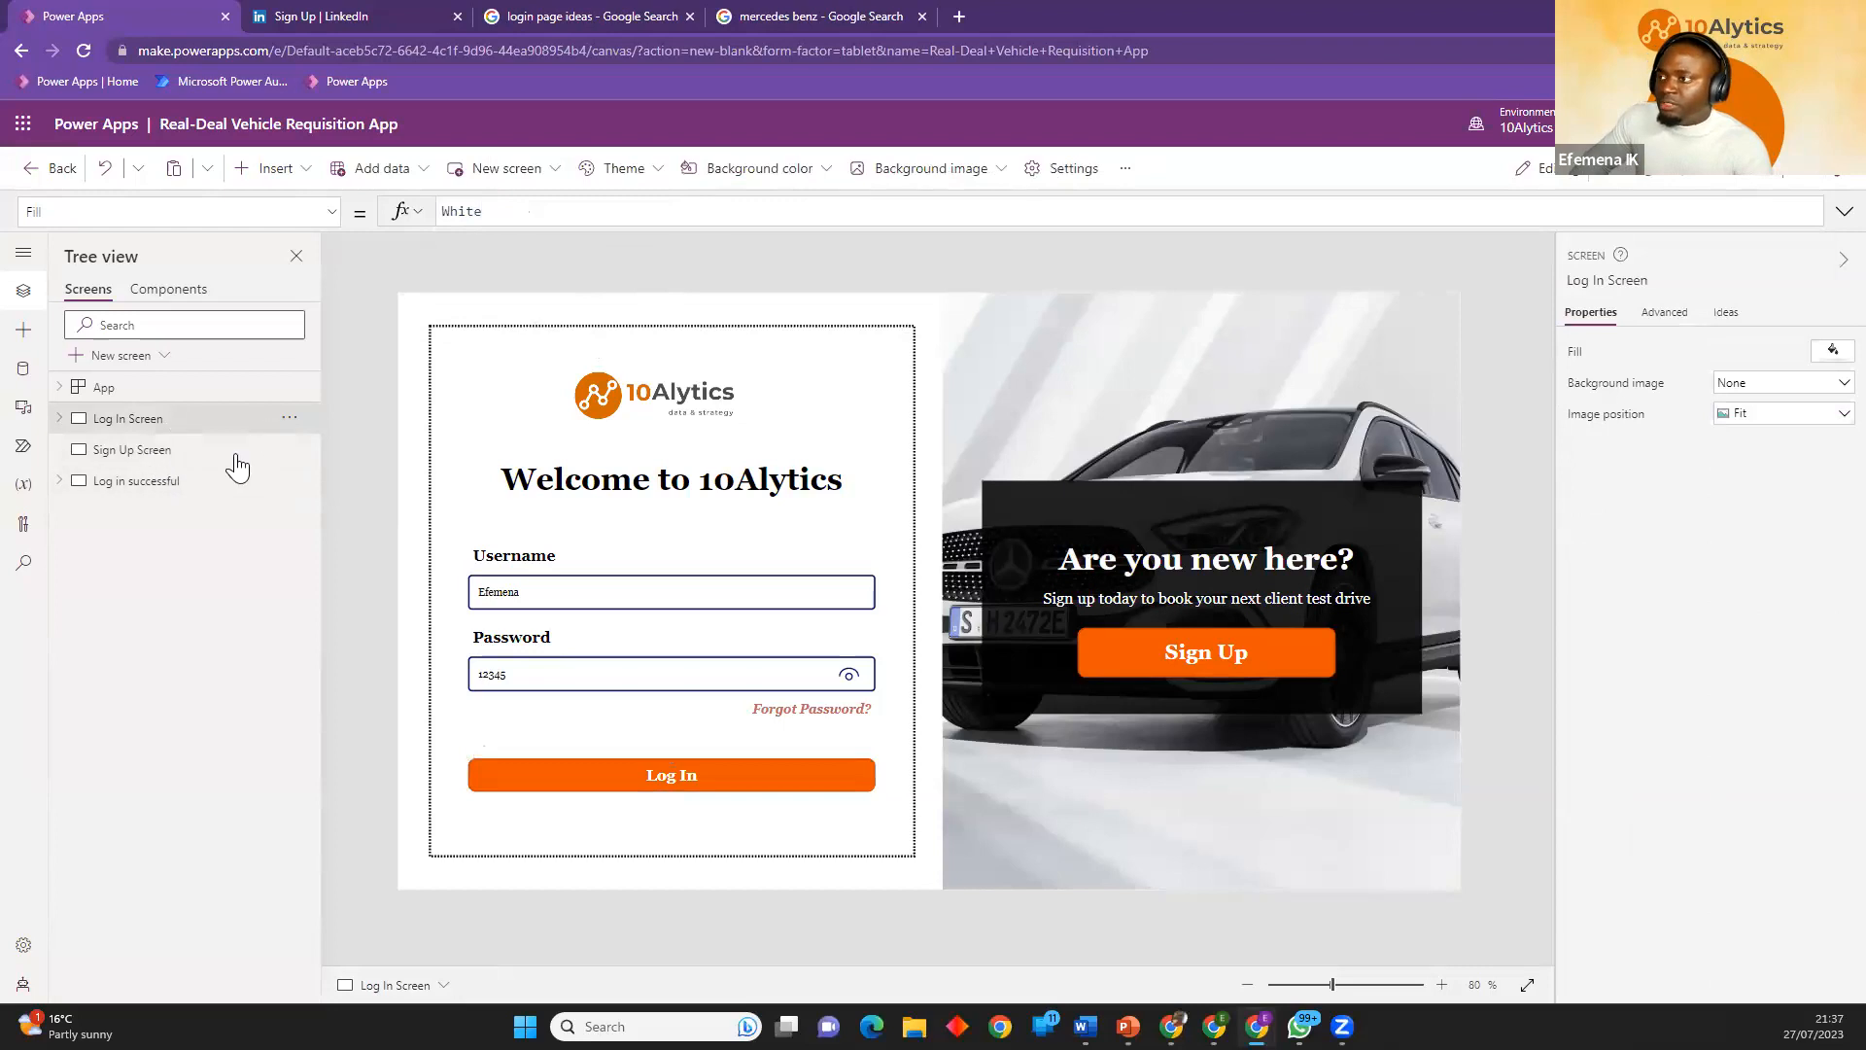
# Preview the app from the Log In button, test its navigation, and return to the editor, permanently dismissing the testing tip.
pyautogui.click(581, 774)
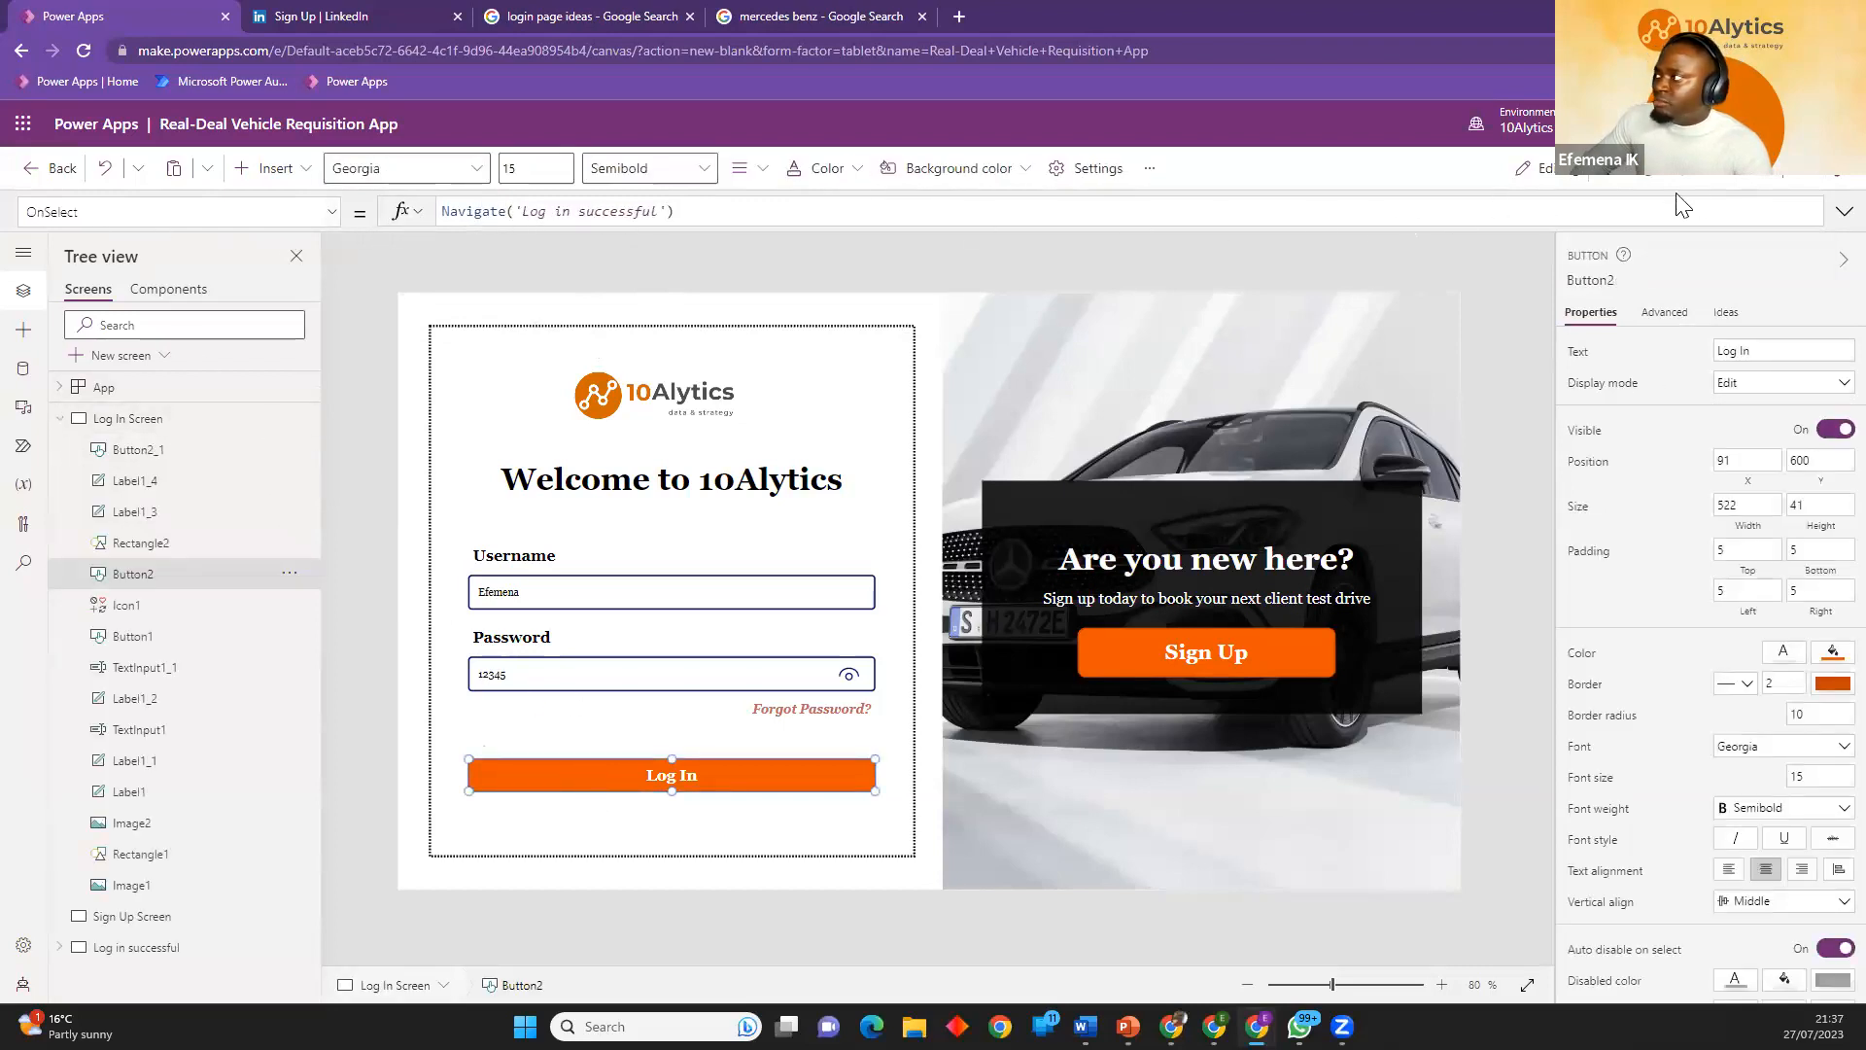
pyautogui.click(1728, 170)
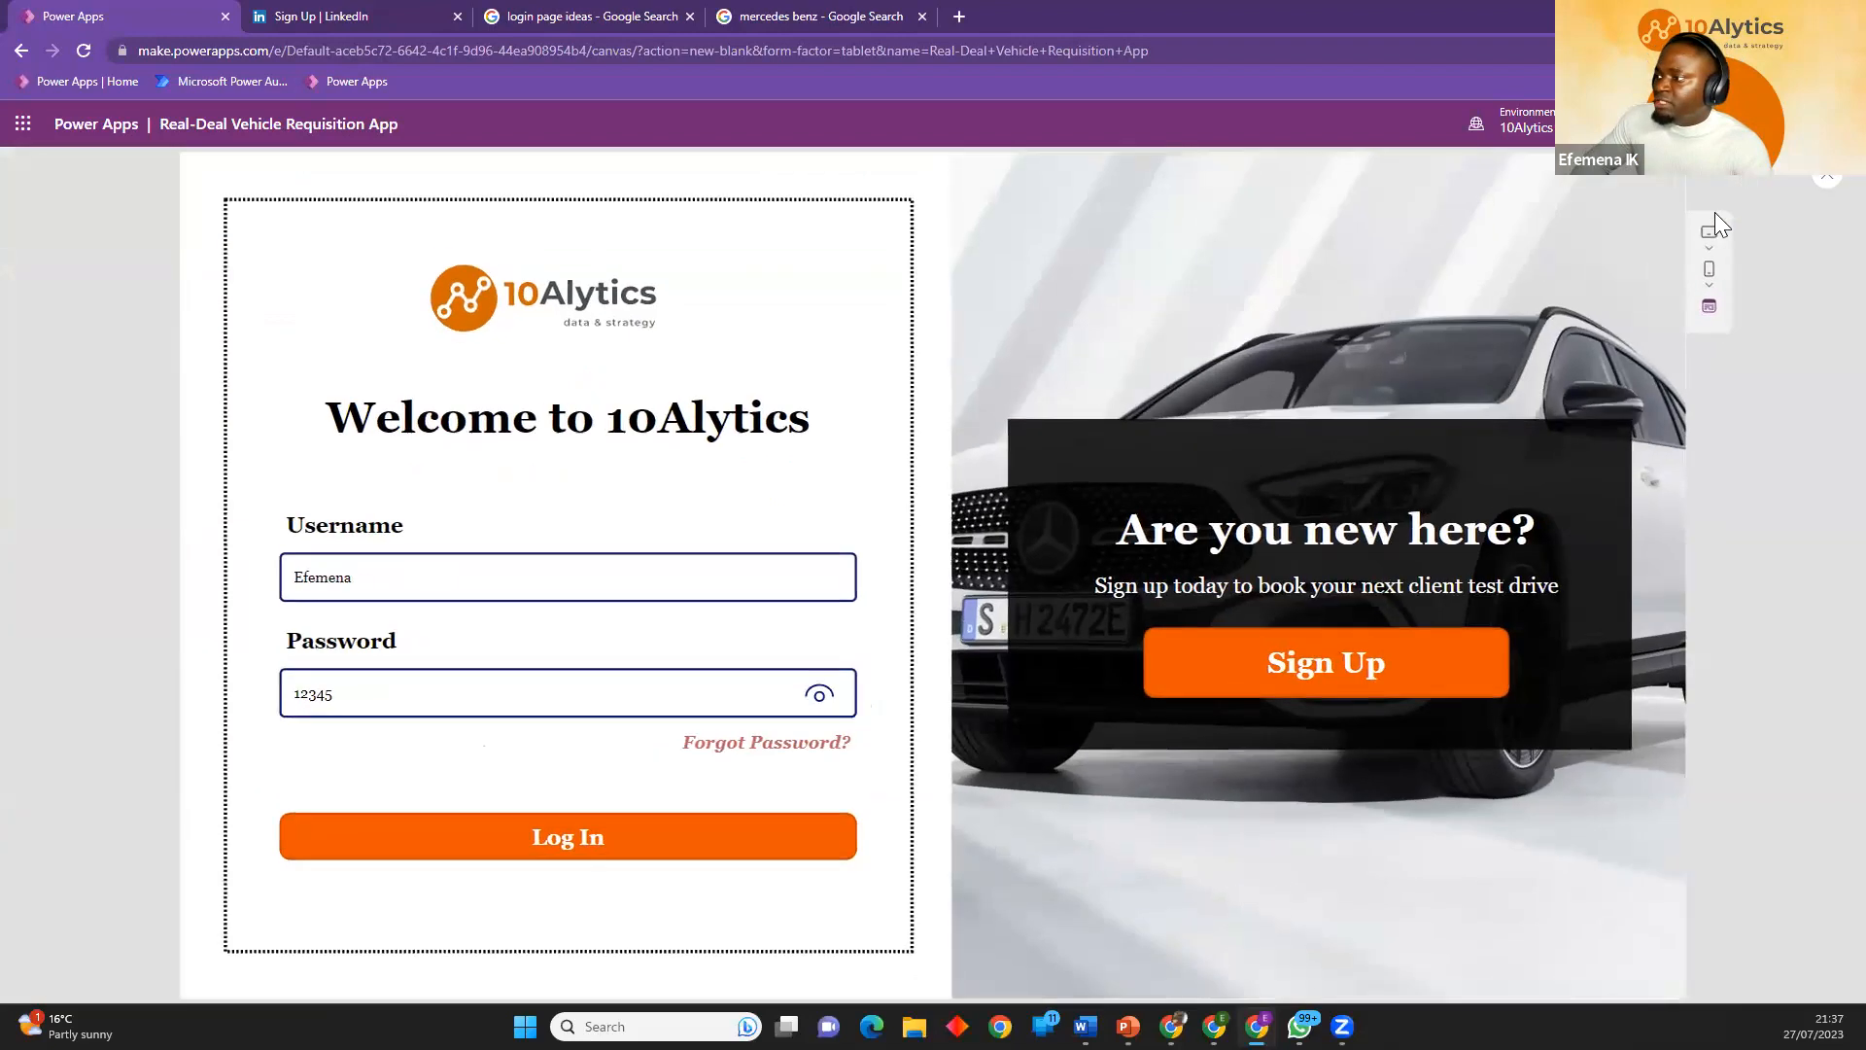
pyautogui.click(573, 852)
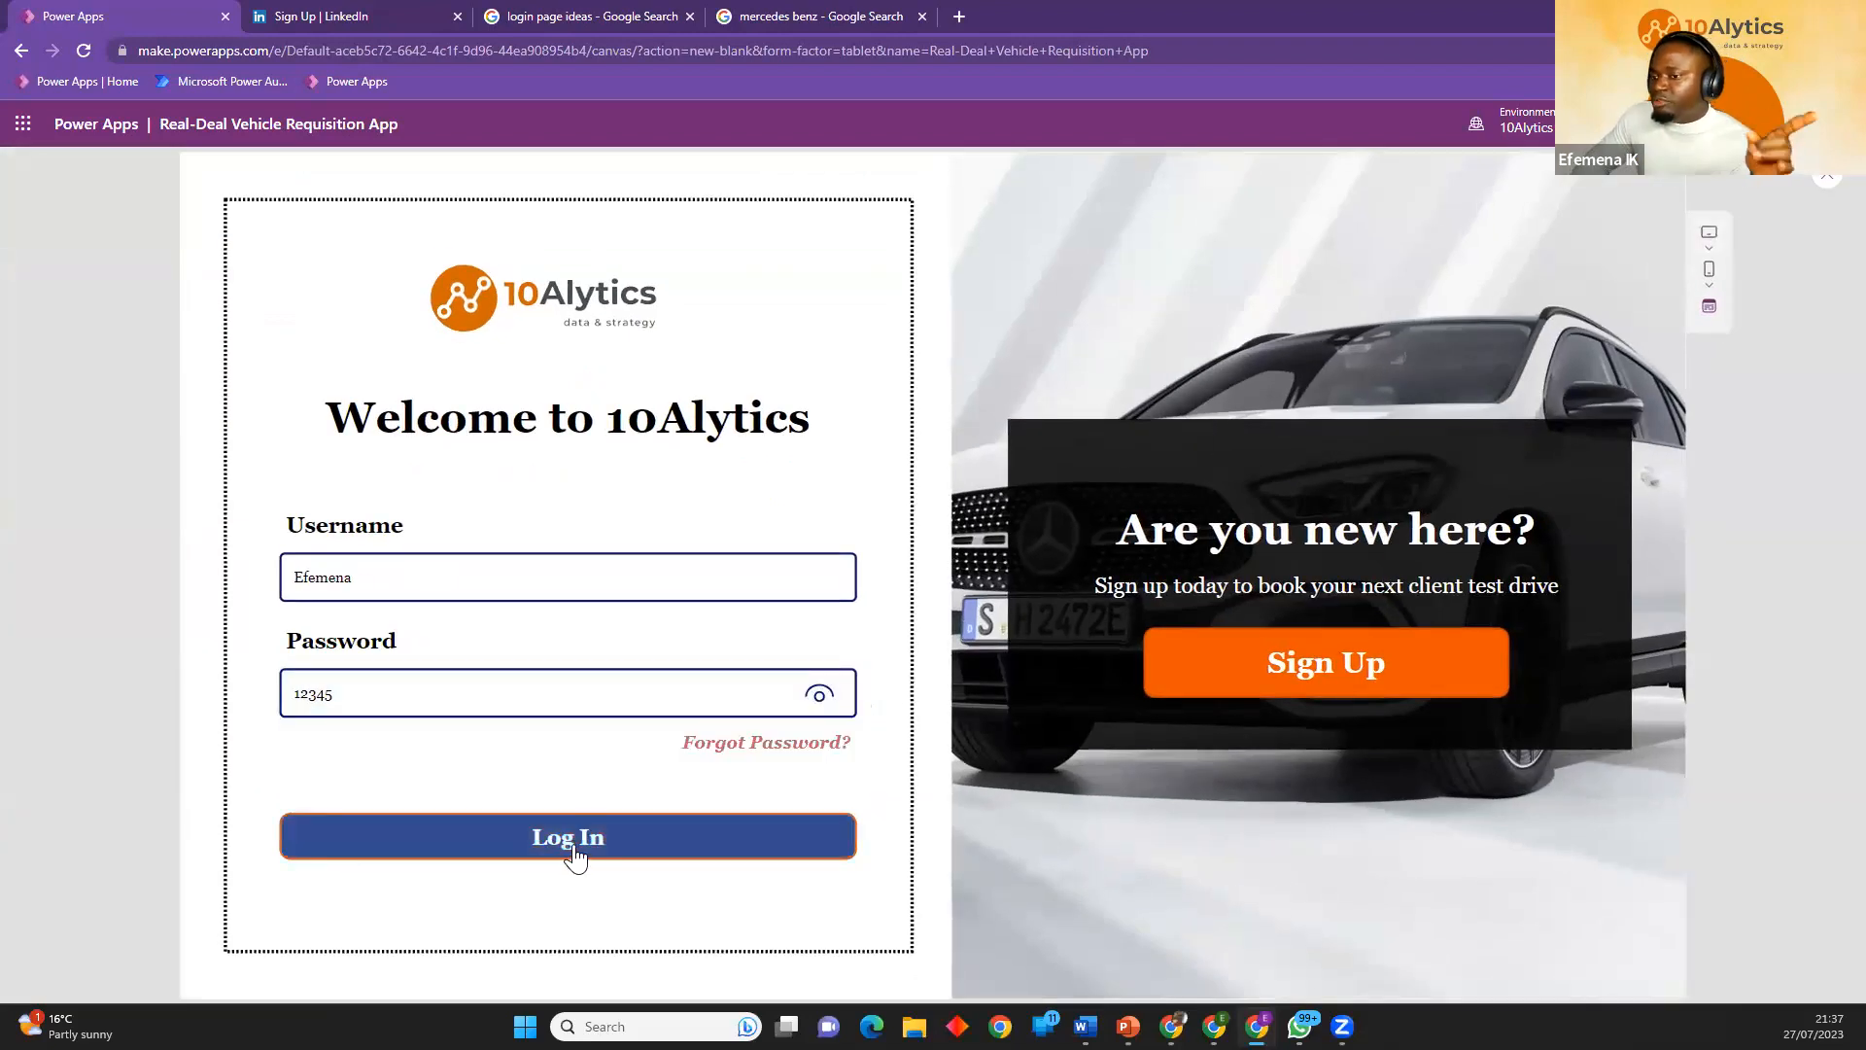
pyautogui.click(571, 855)
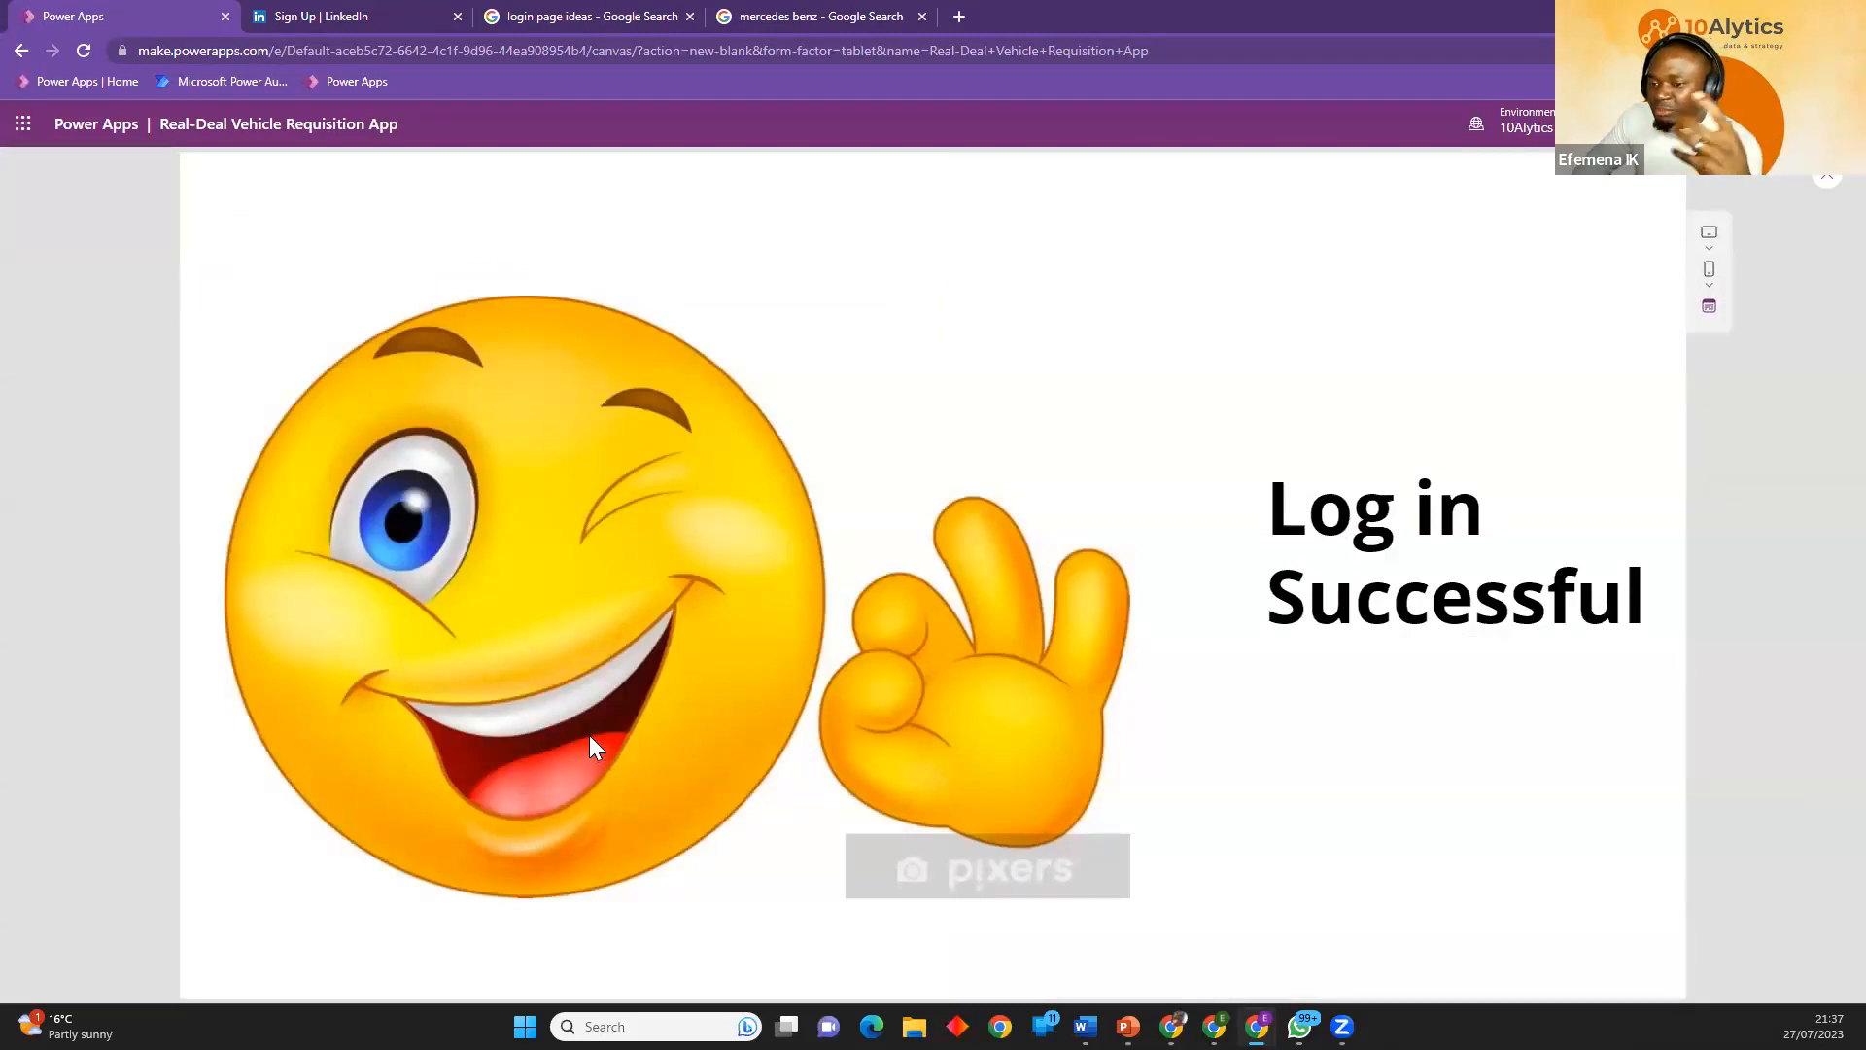
pyautogui.click(1826, 177)
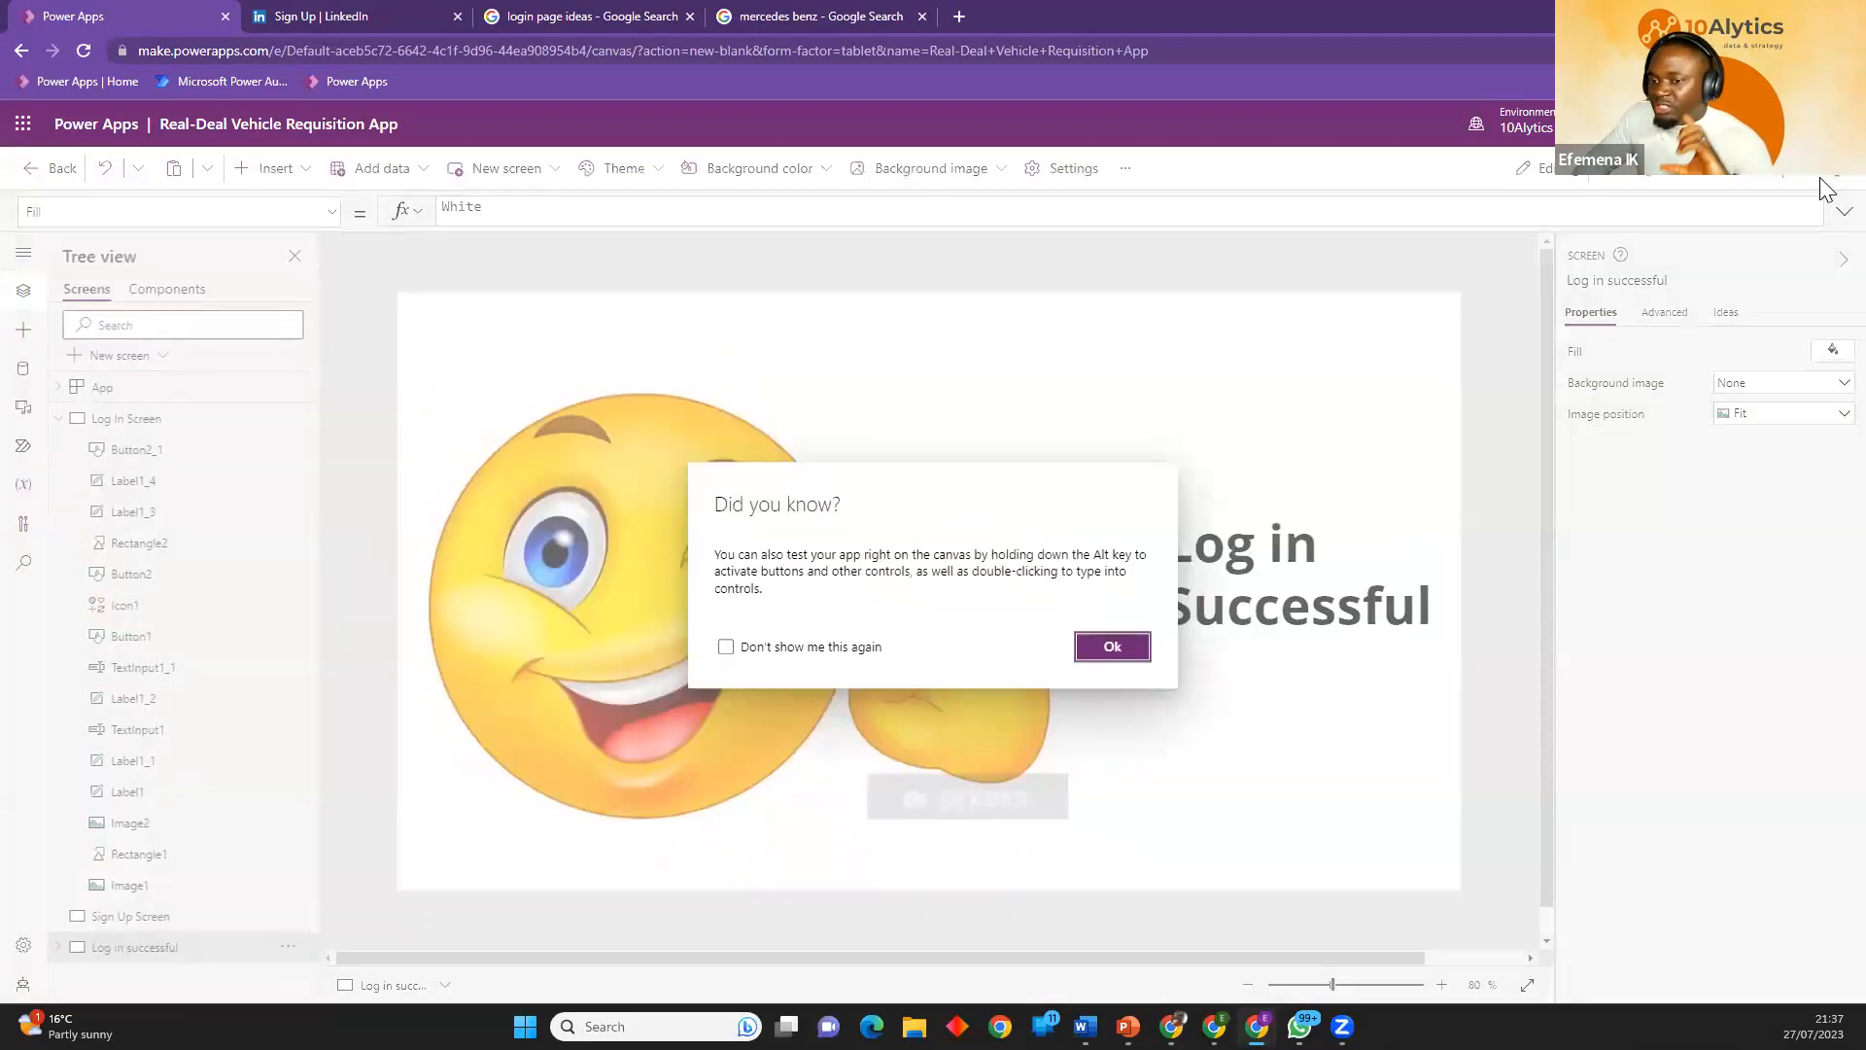
pyautogui.click(726, 646)
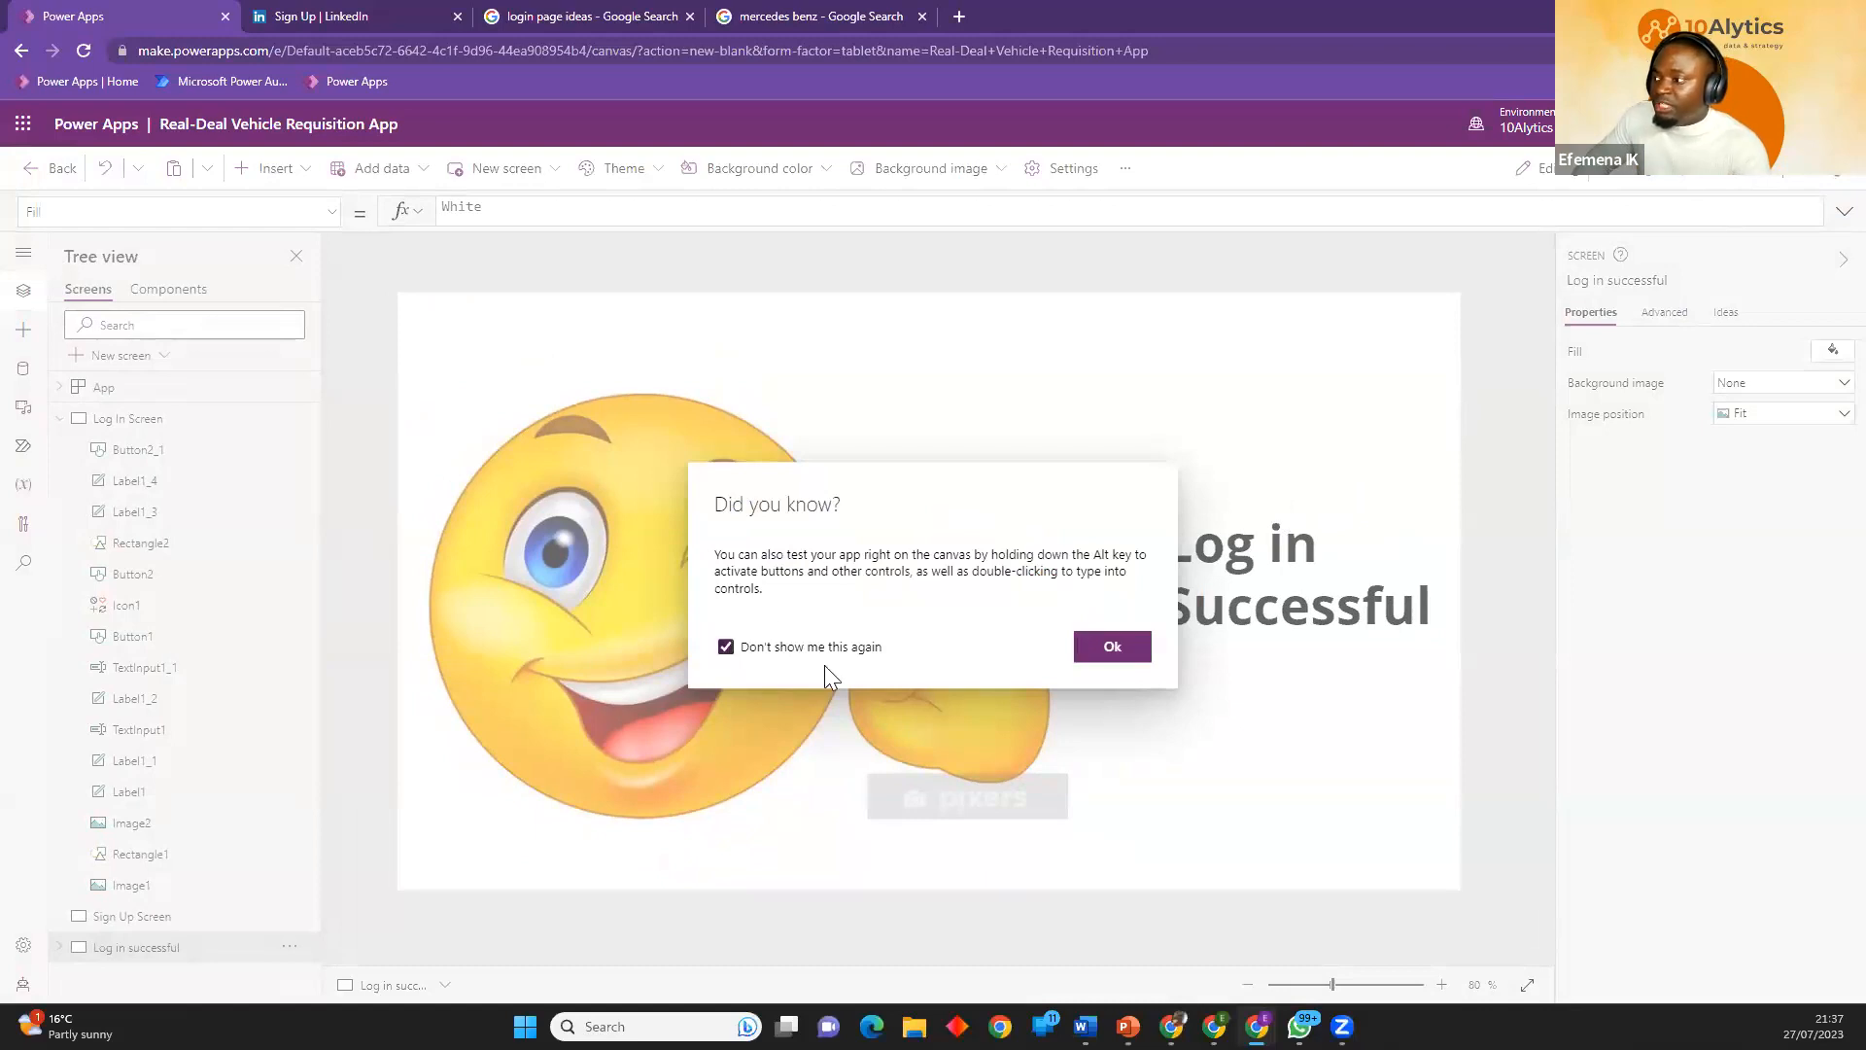
pyautogui.click(1111, 648)
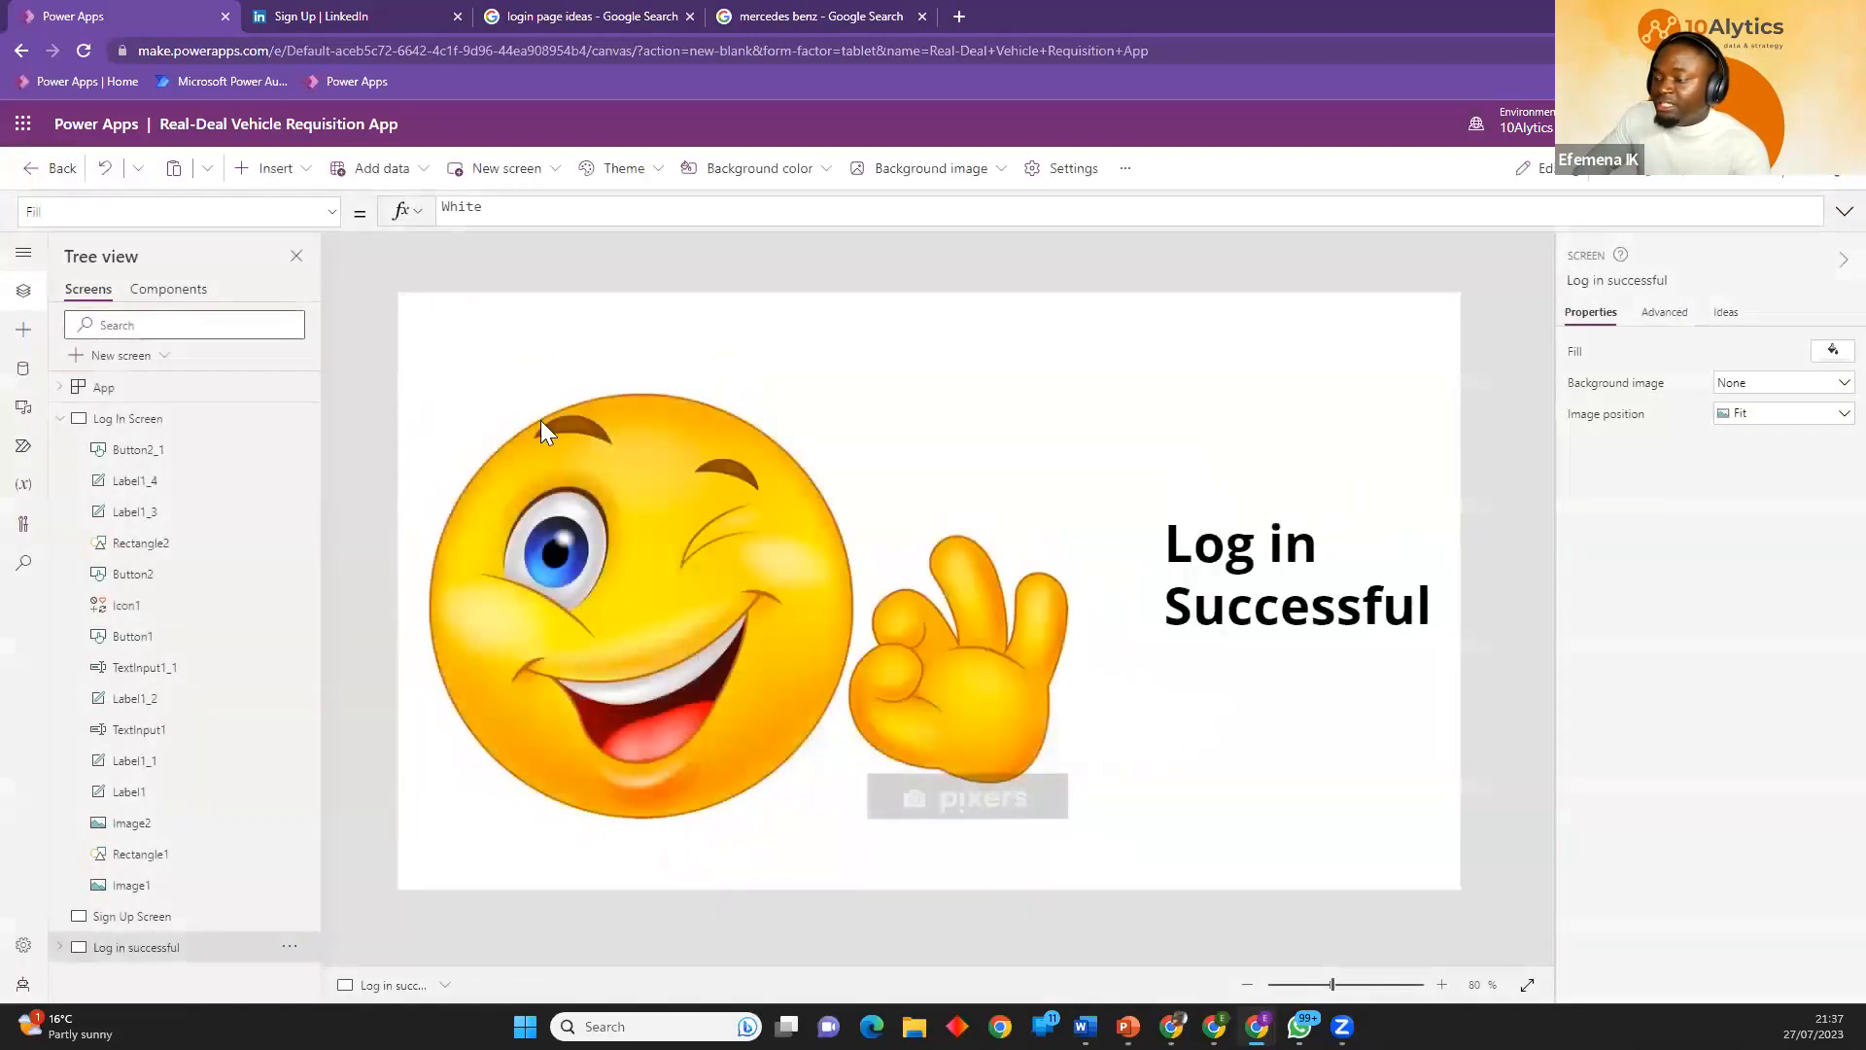
# Collapse the Log In Screen's controls, review the Log In and Sign Up screens, and switch to the presentation's User Flow slide.
pyautogui.click(60, 418)
pyautogui.click(126, 417)
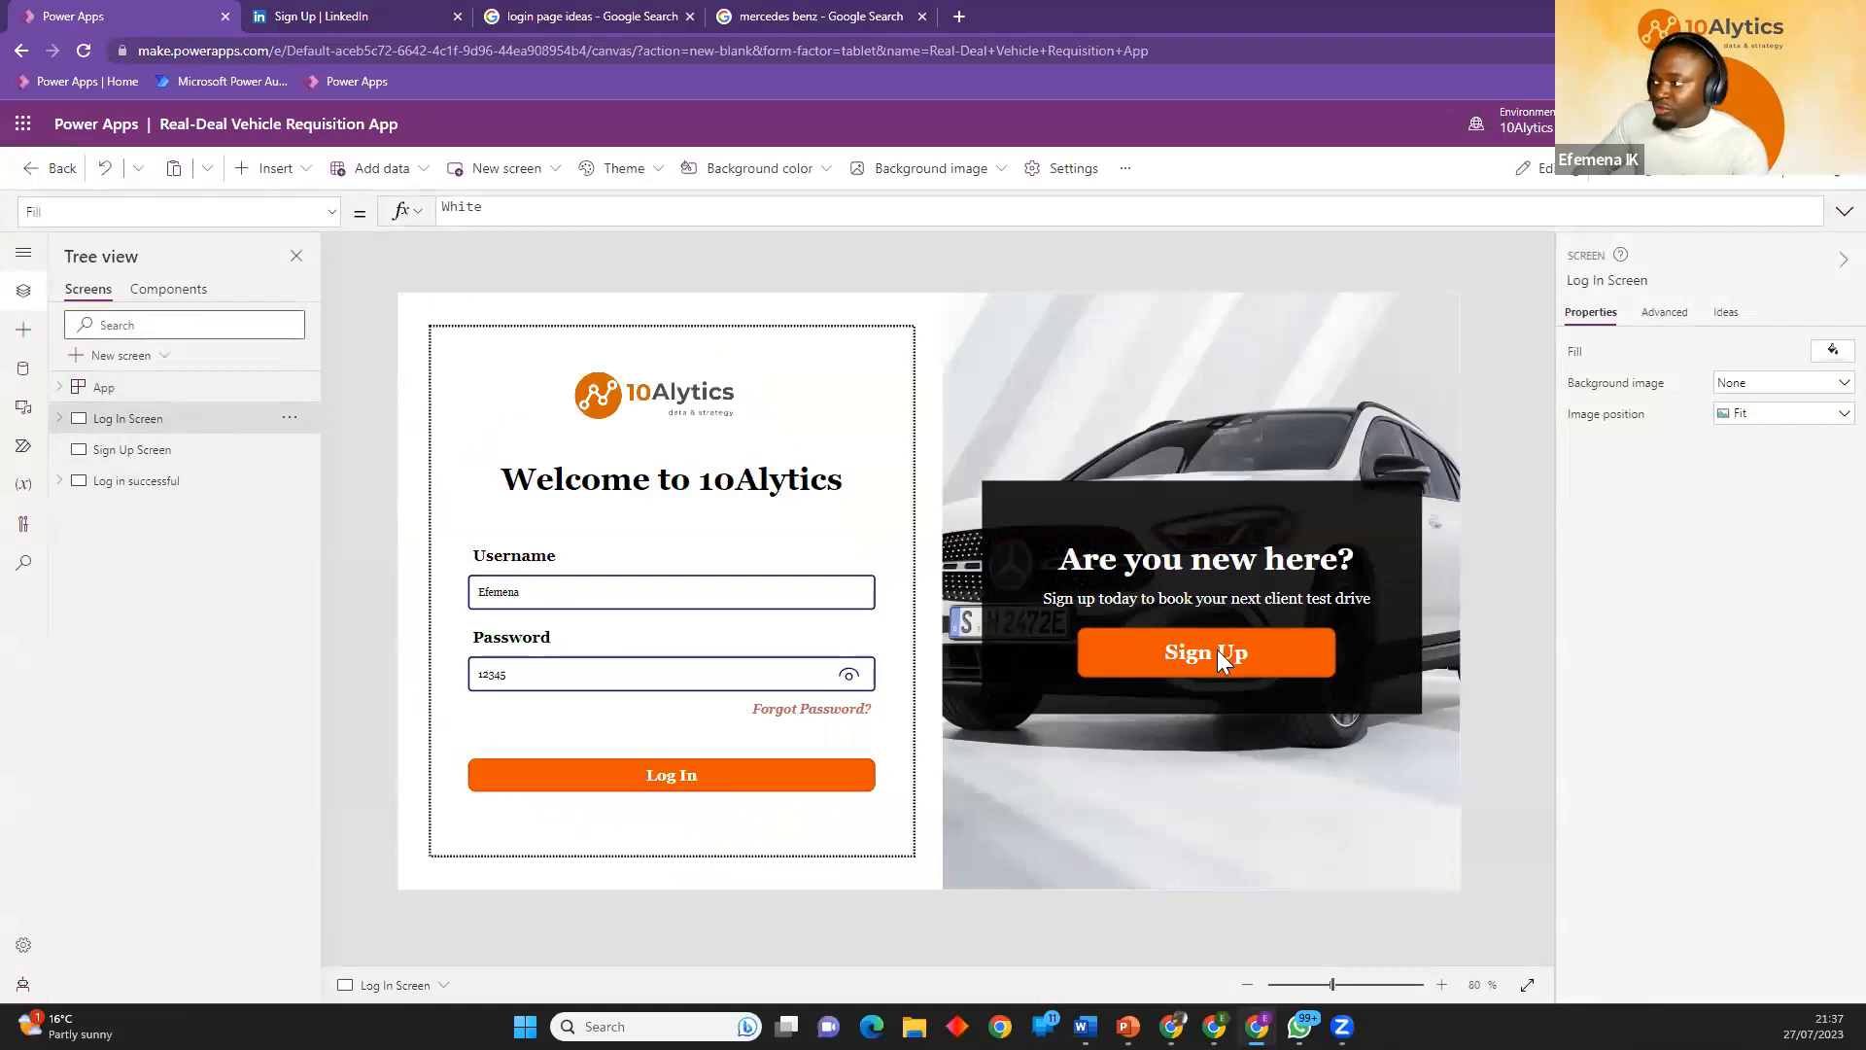
pyautogui.click(146, 452)
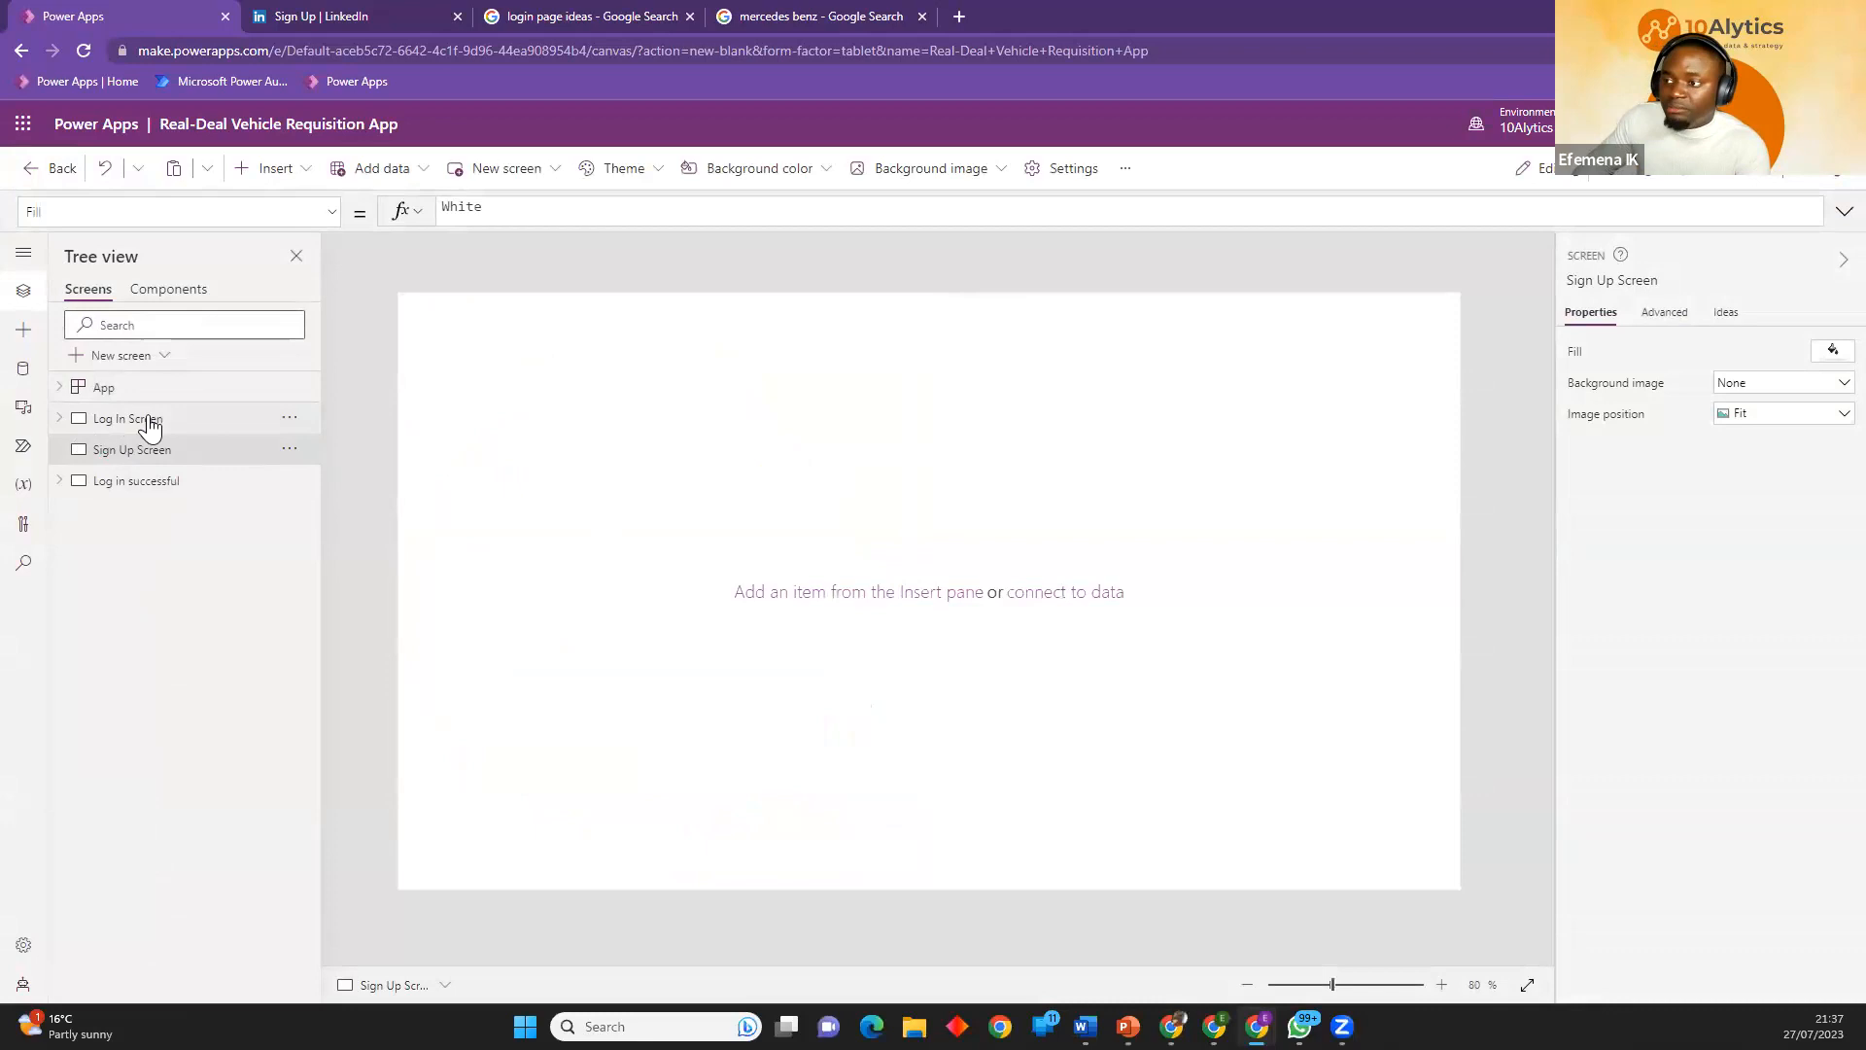
pyautogui.click(107, 419)
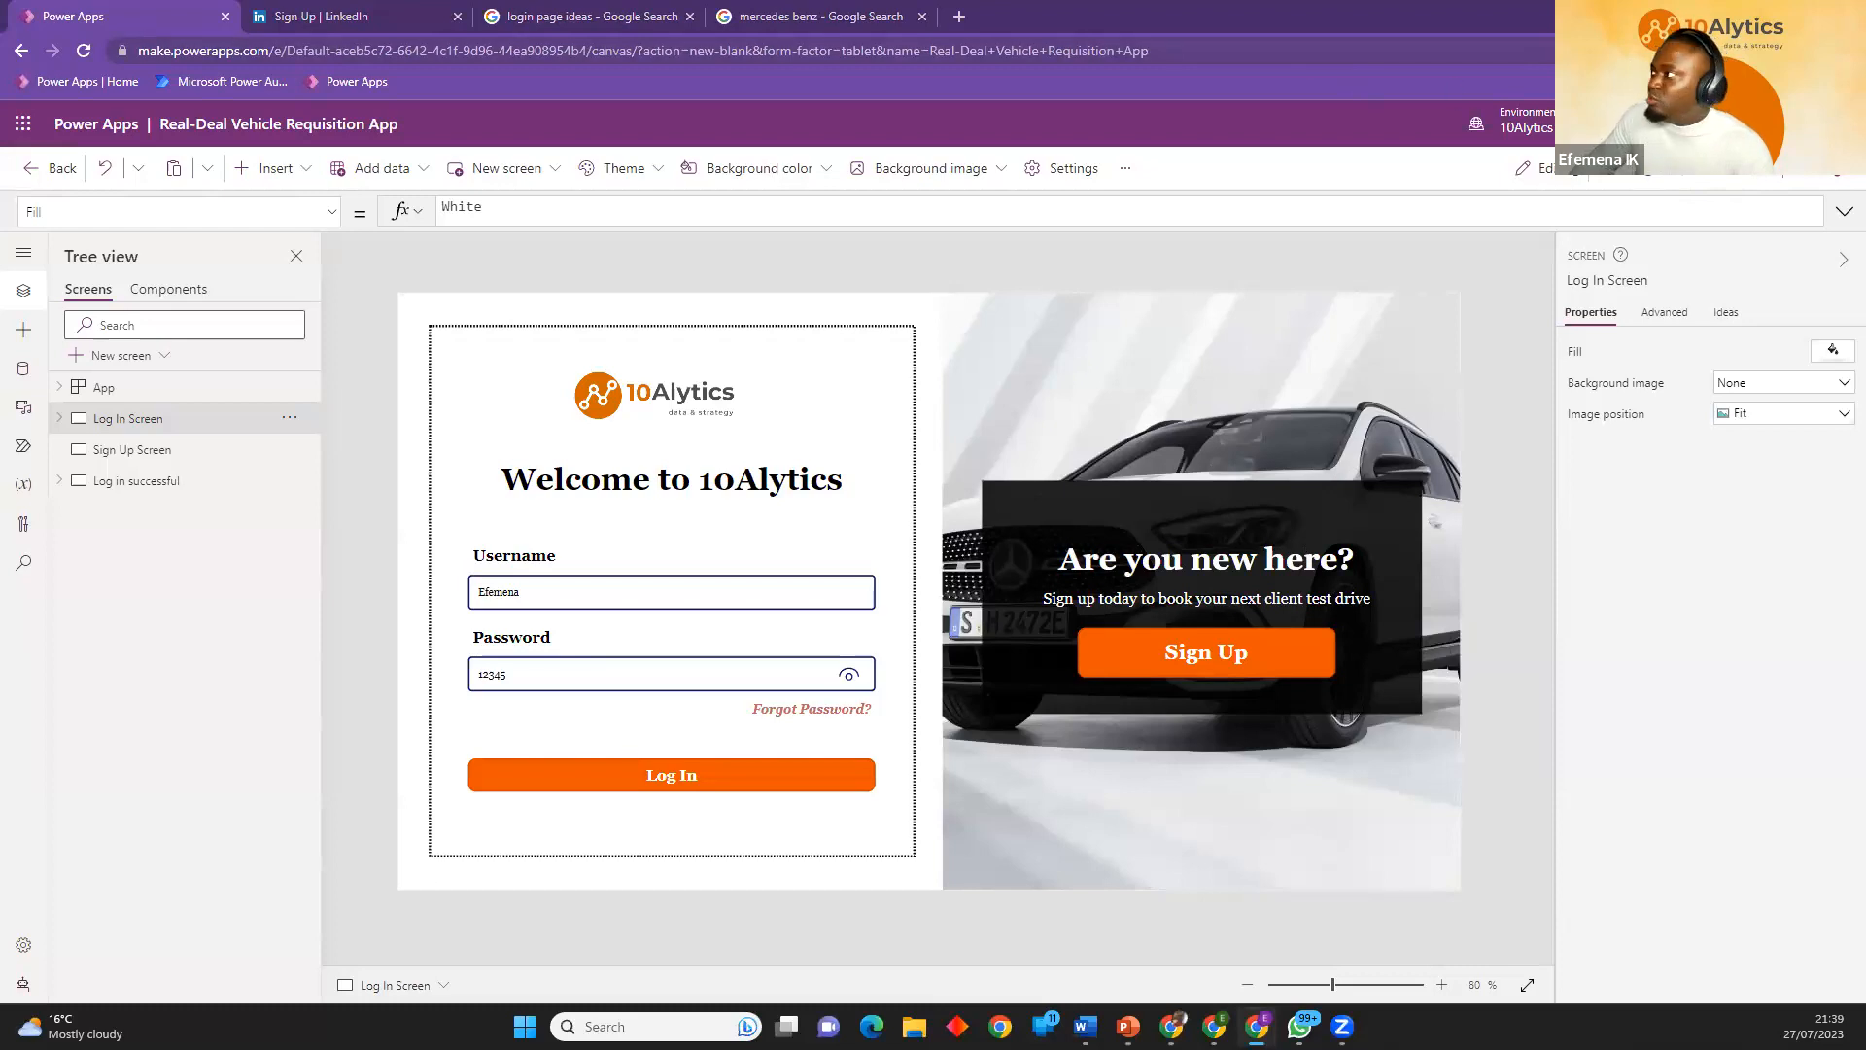
pyautogui.hotkey('alt', 'Tab')
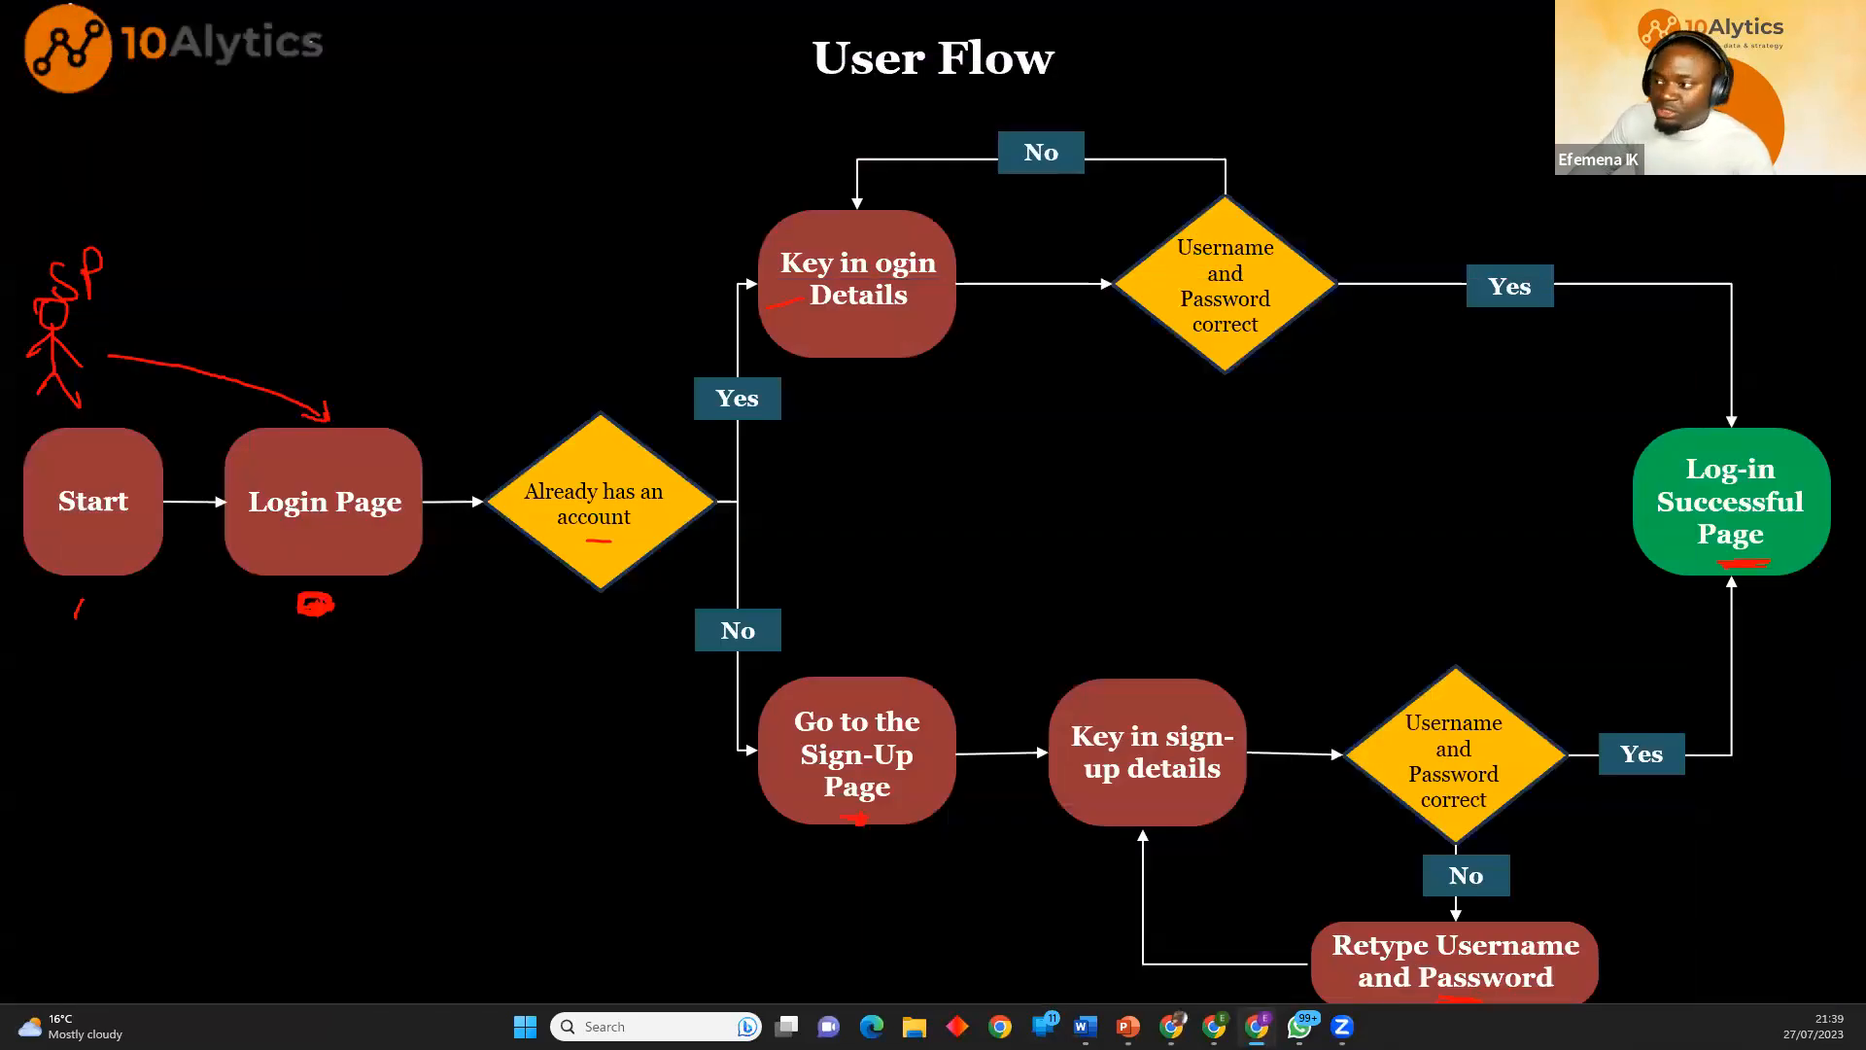